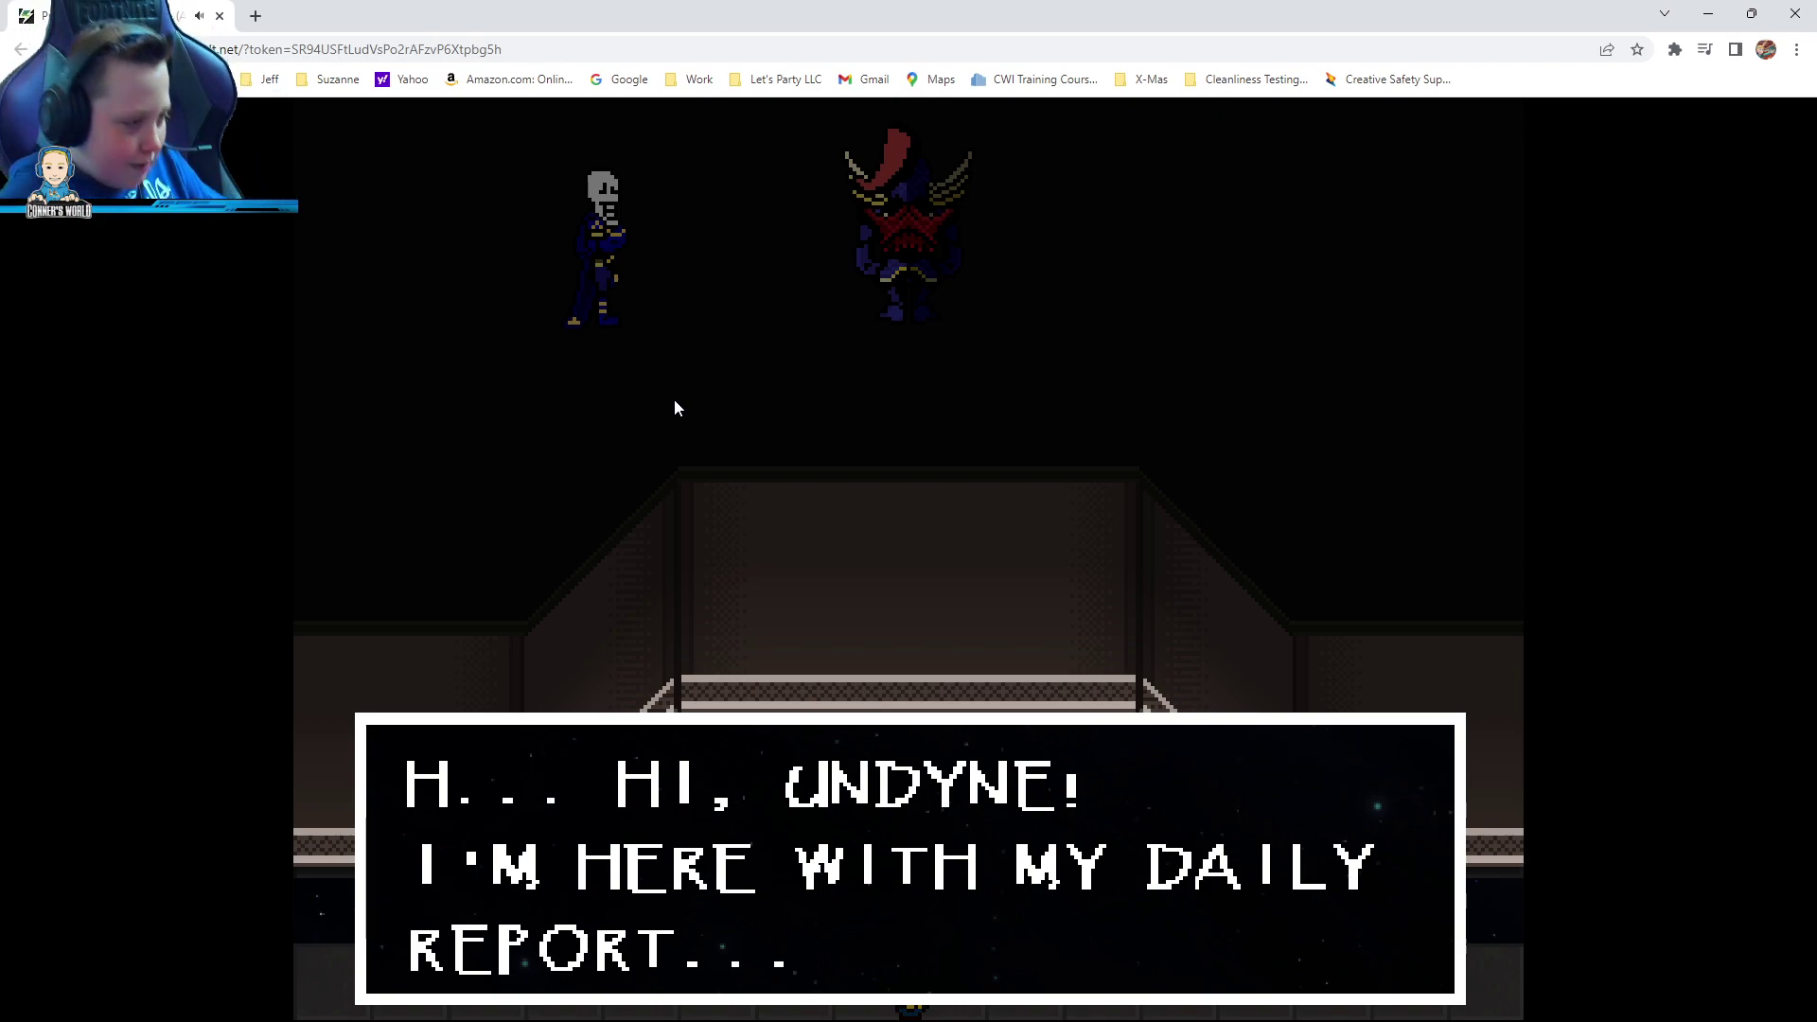
# Advance Papyrus's report to Undyne, including his capture questions and plea, until the dialogue closes
pyautogui.press('z')
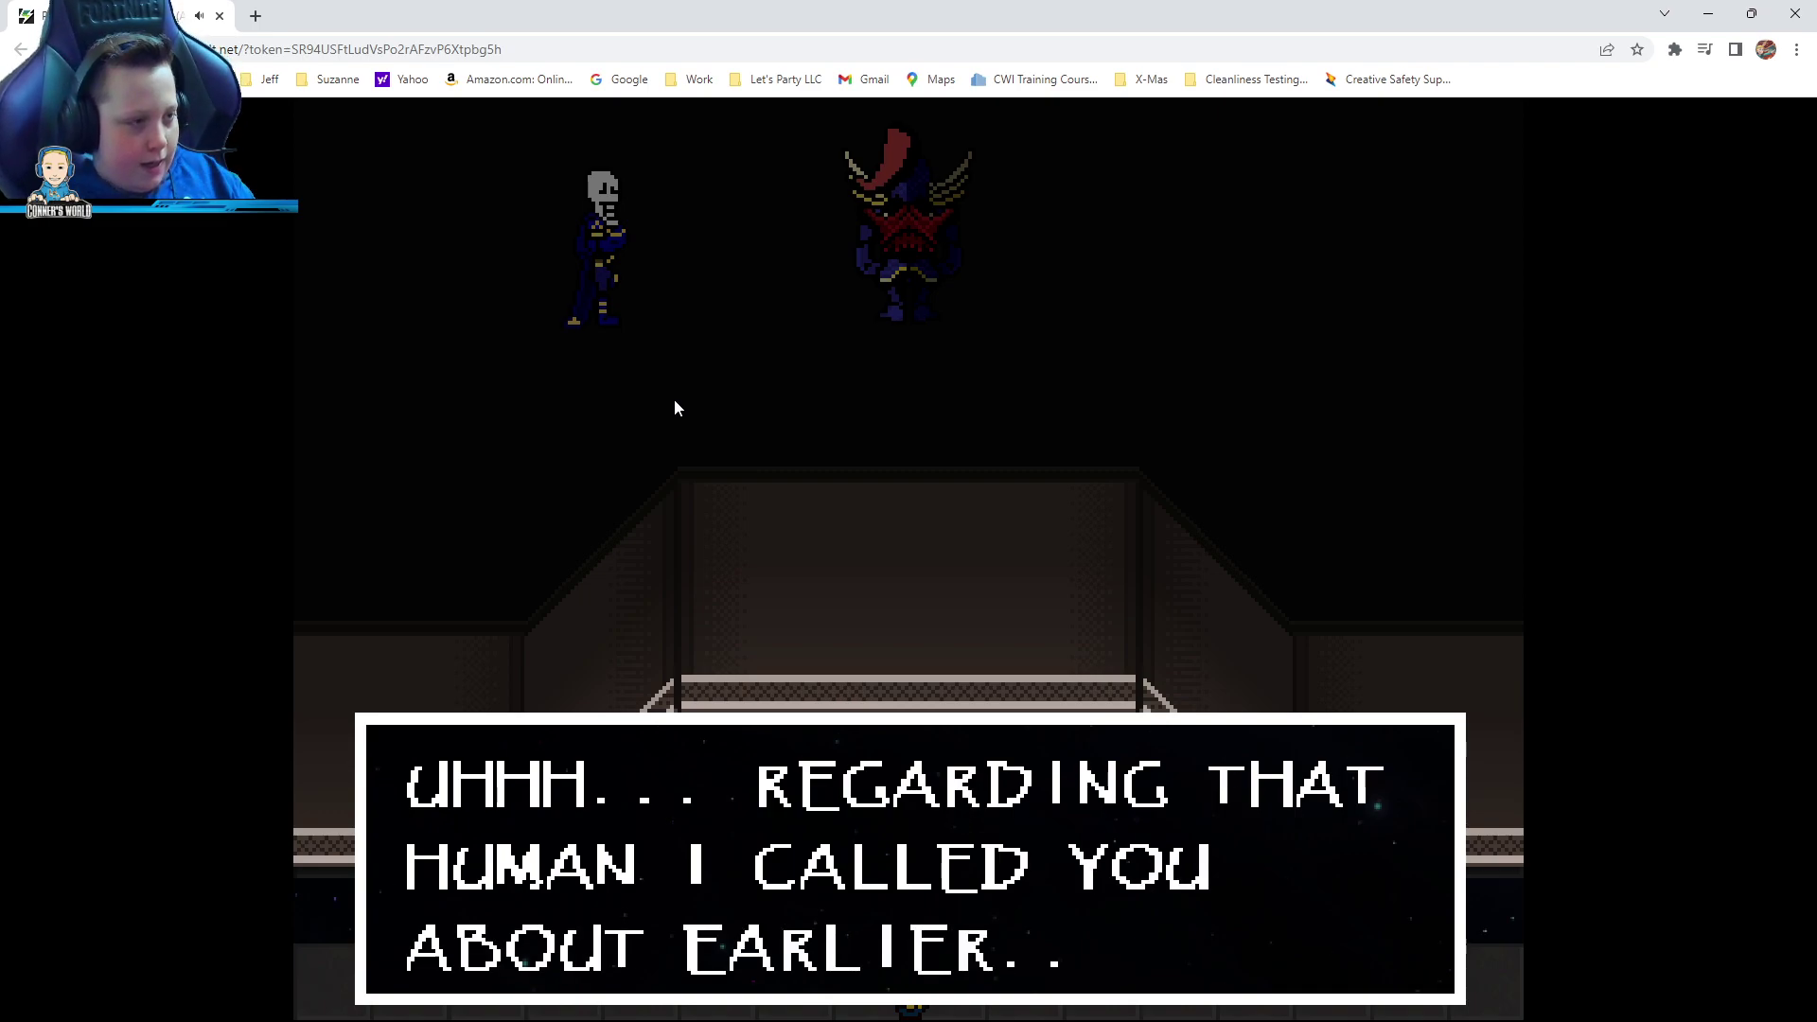
pyautogui.press('z')
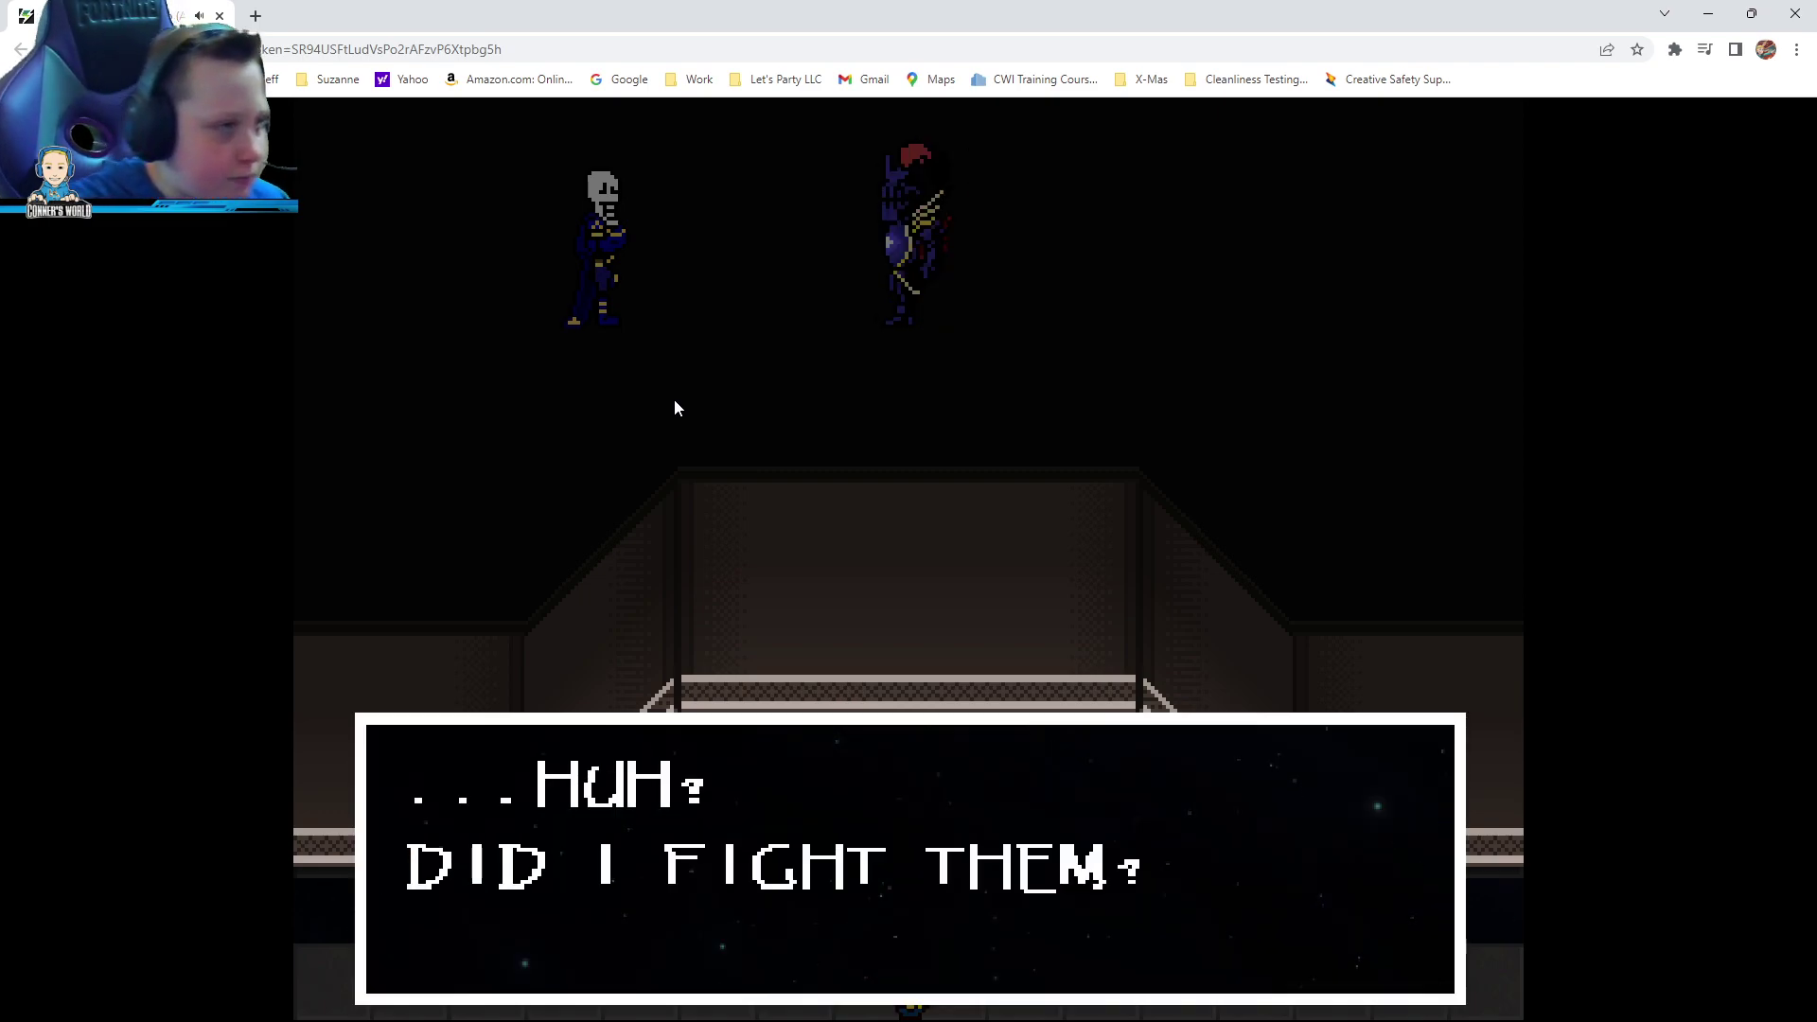
pyautogui.press('z')
pyautogui.press('z')
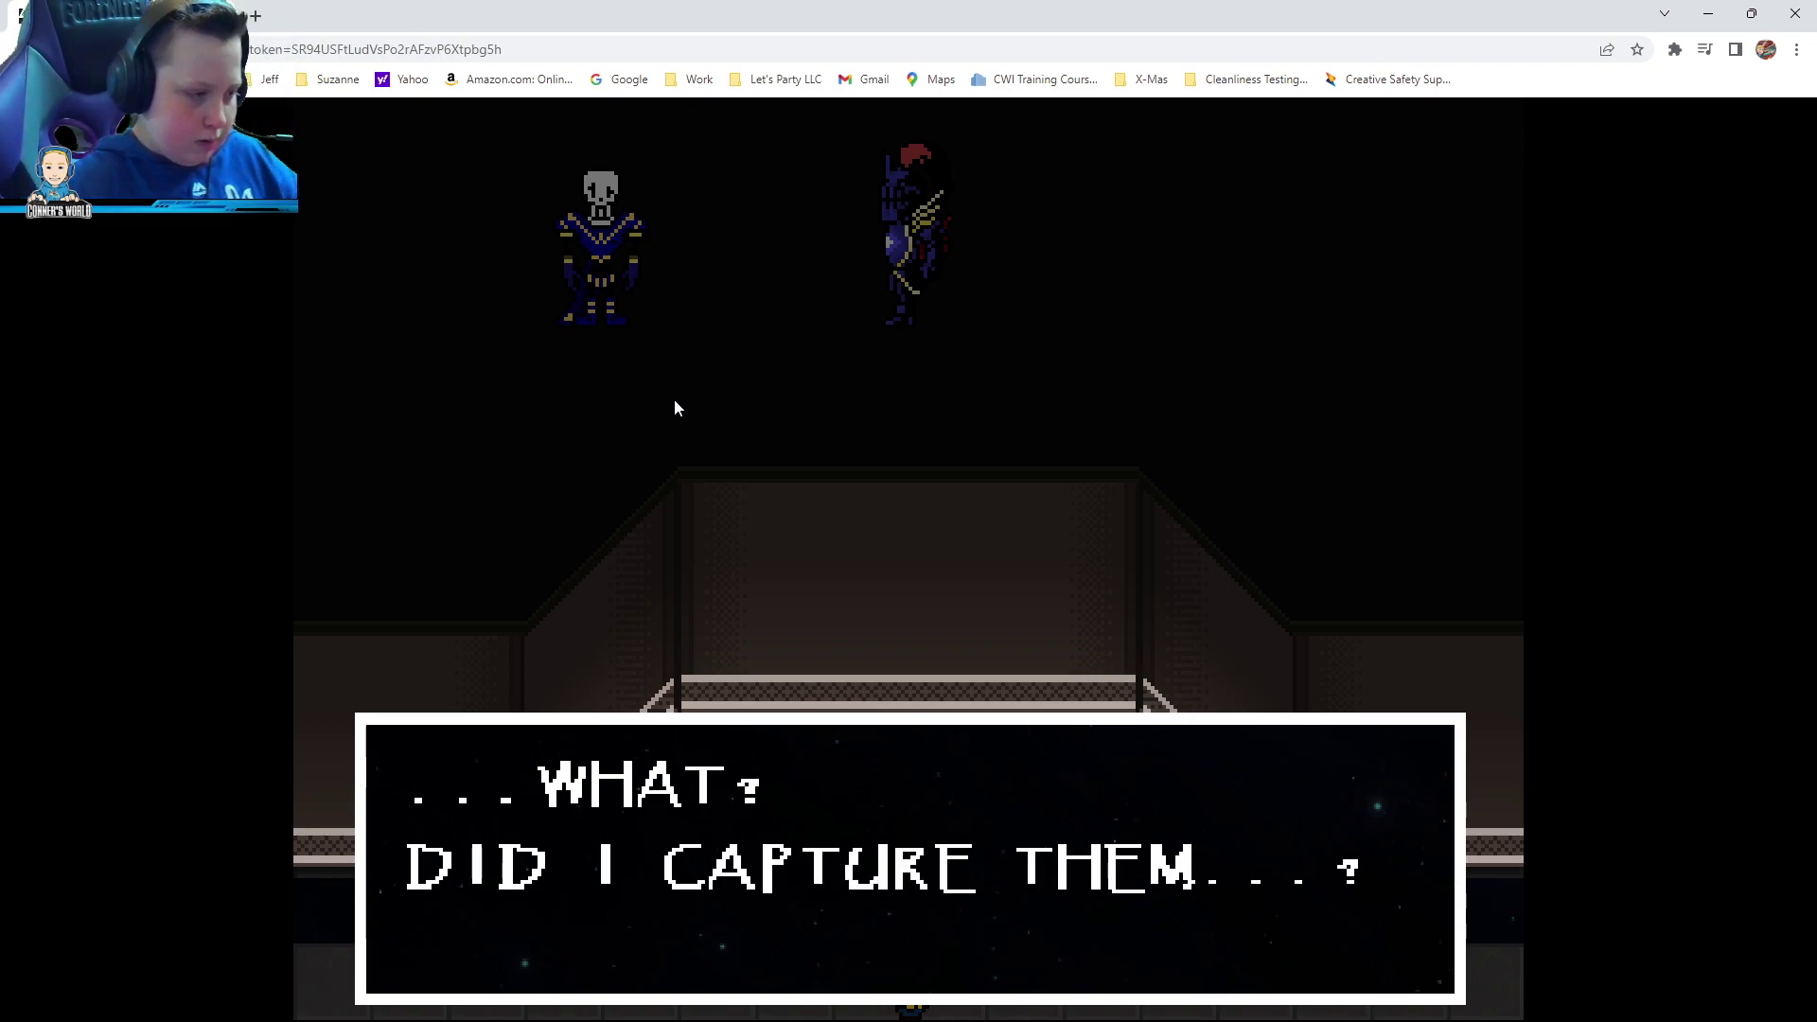
pyautogui.press('z')
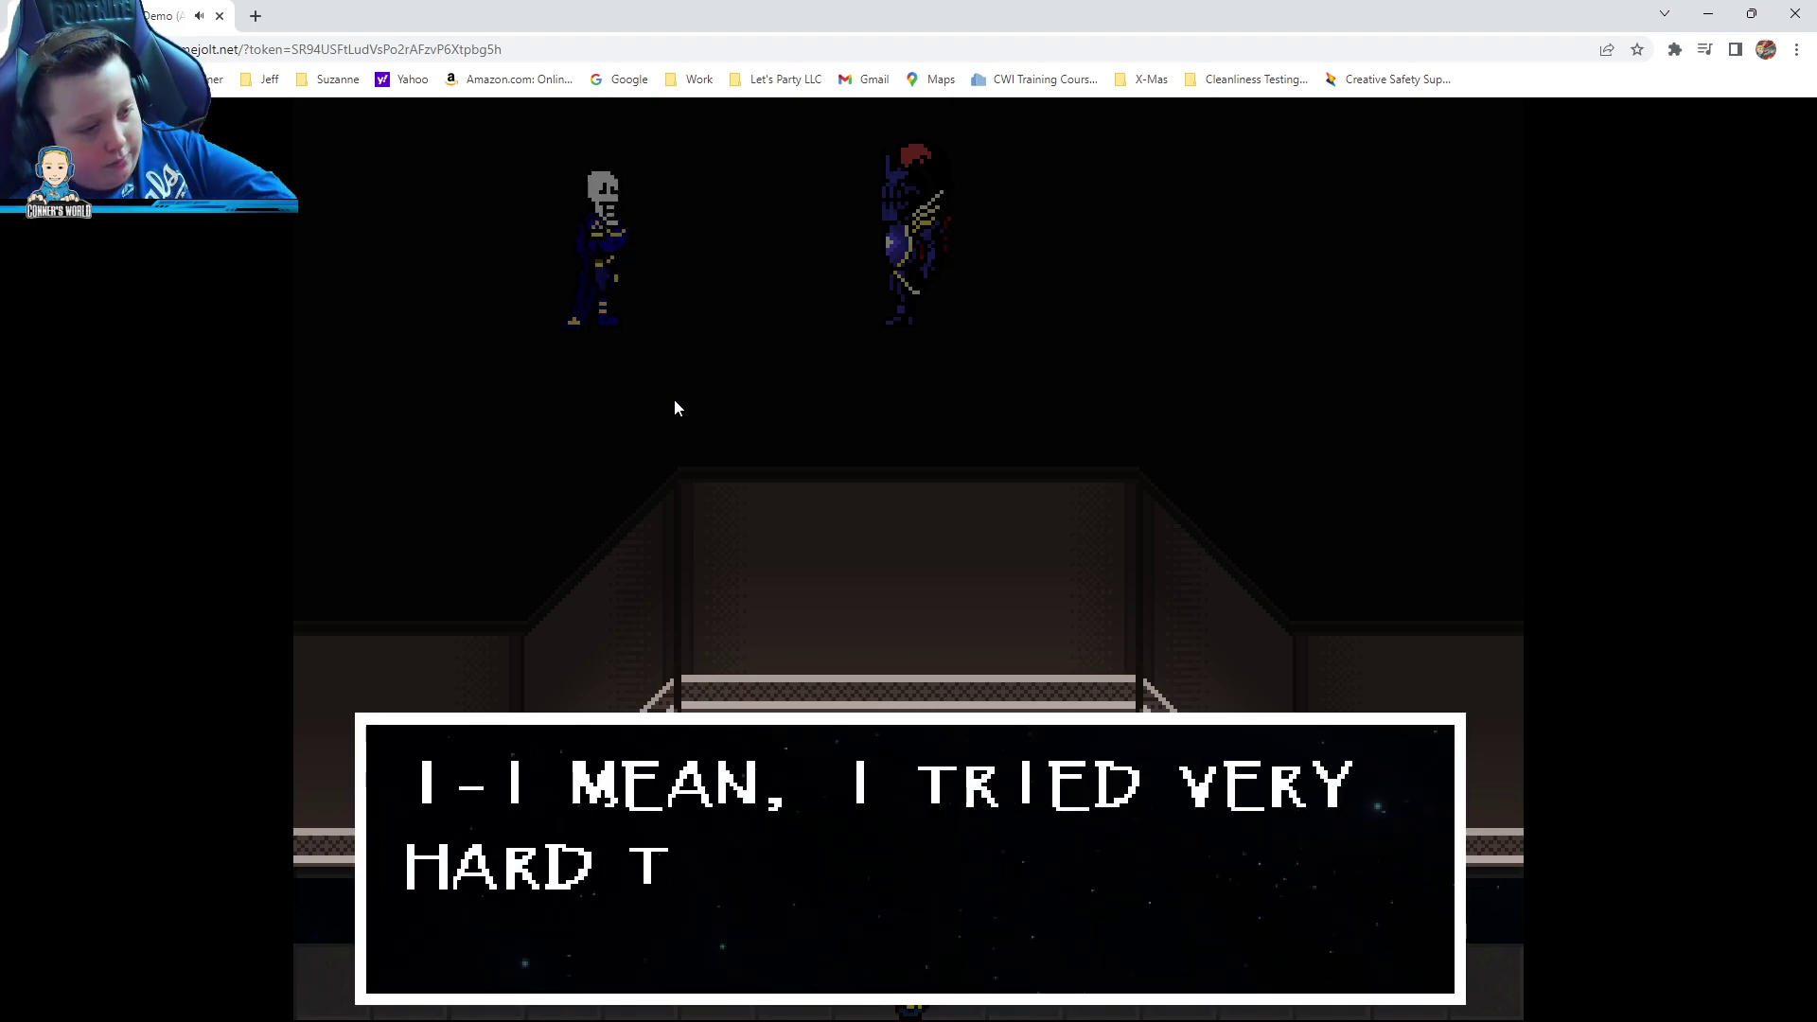
pyautogui.press('z')
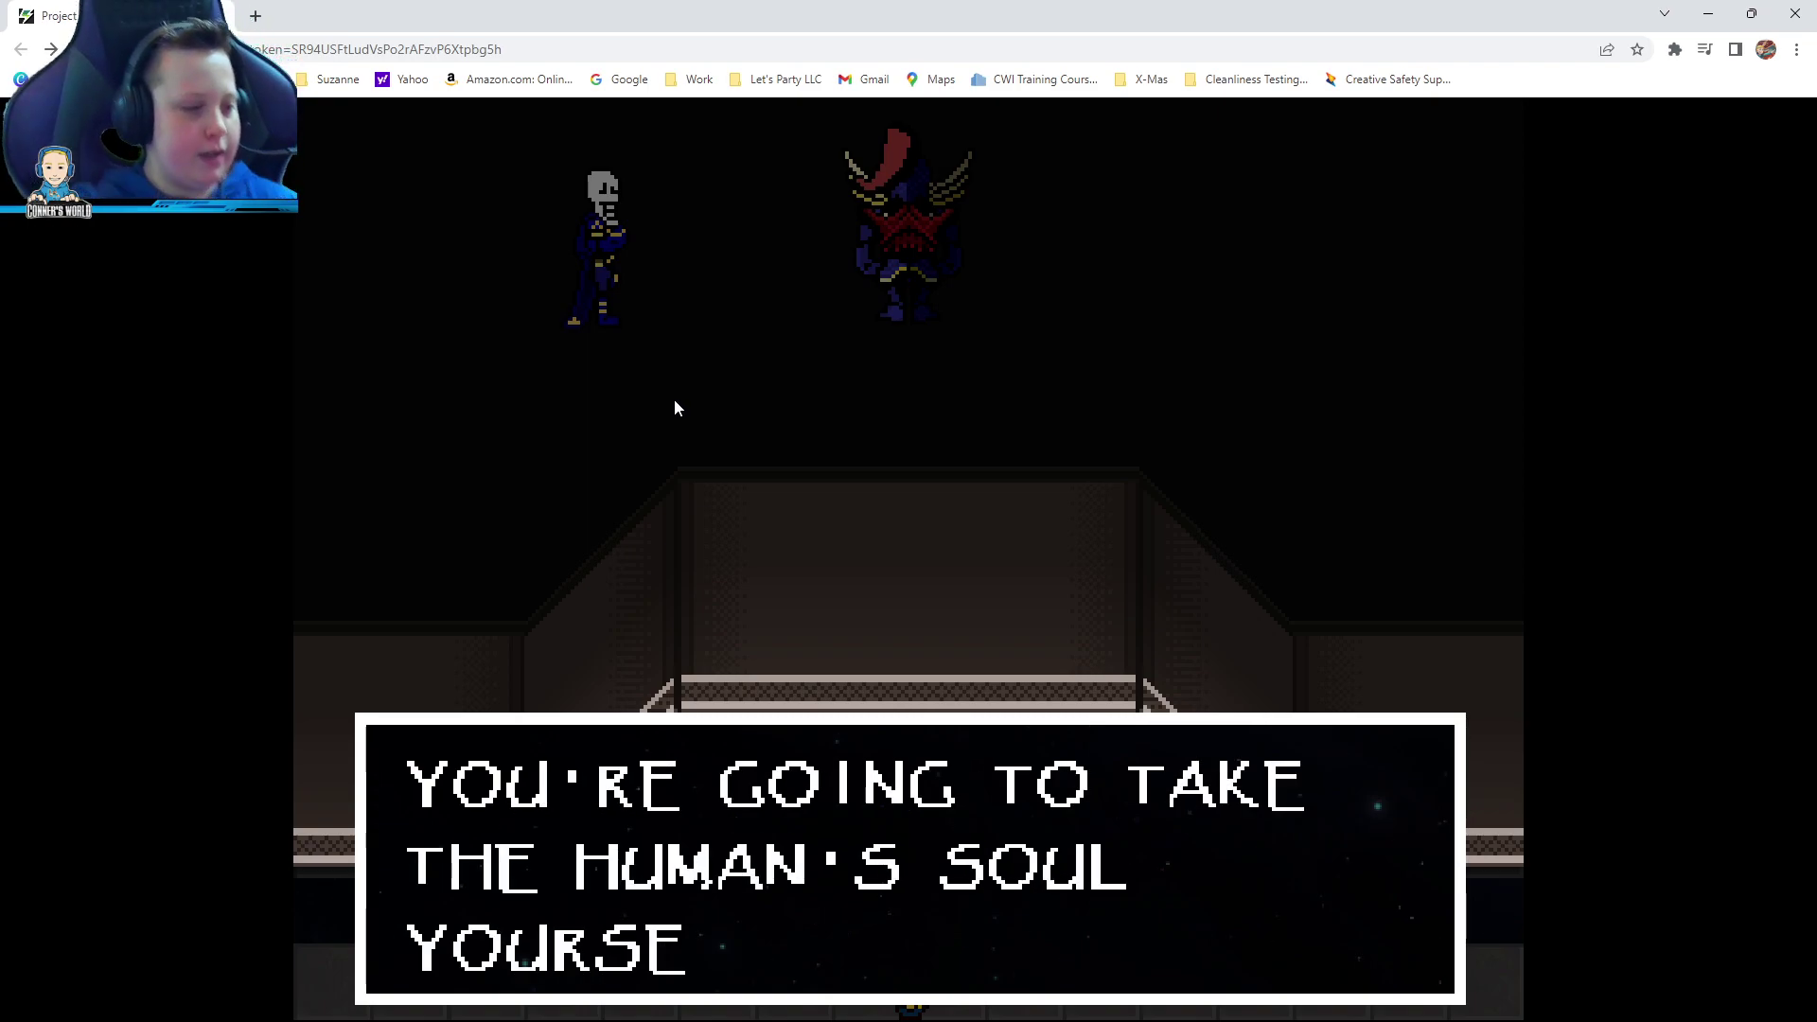
pyautogui.press('z')
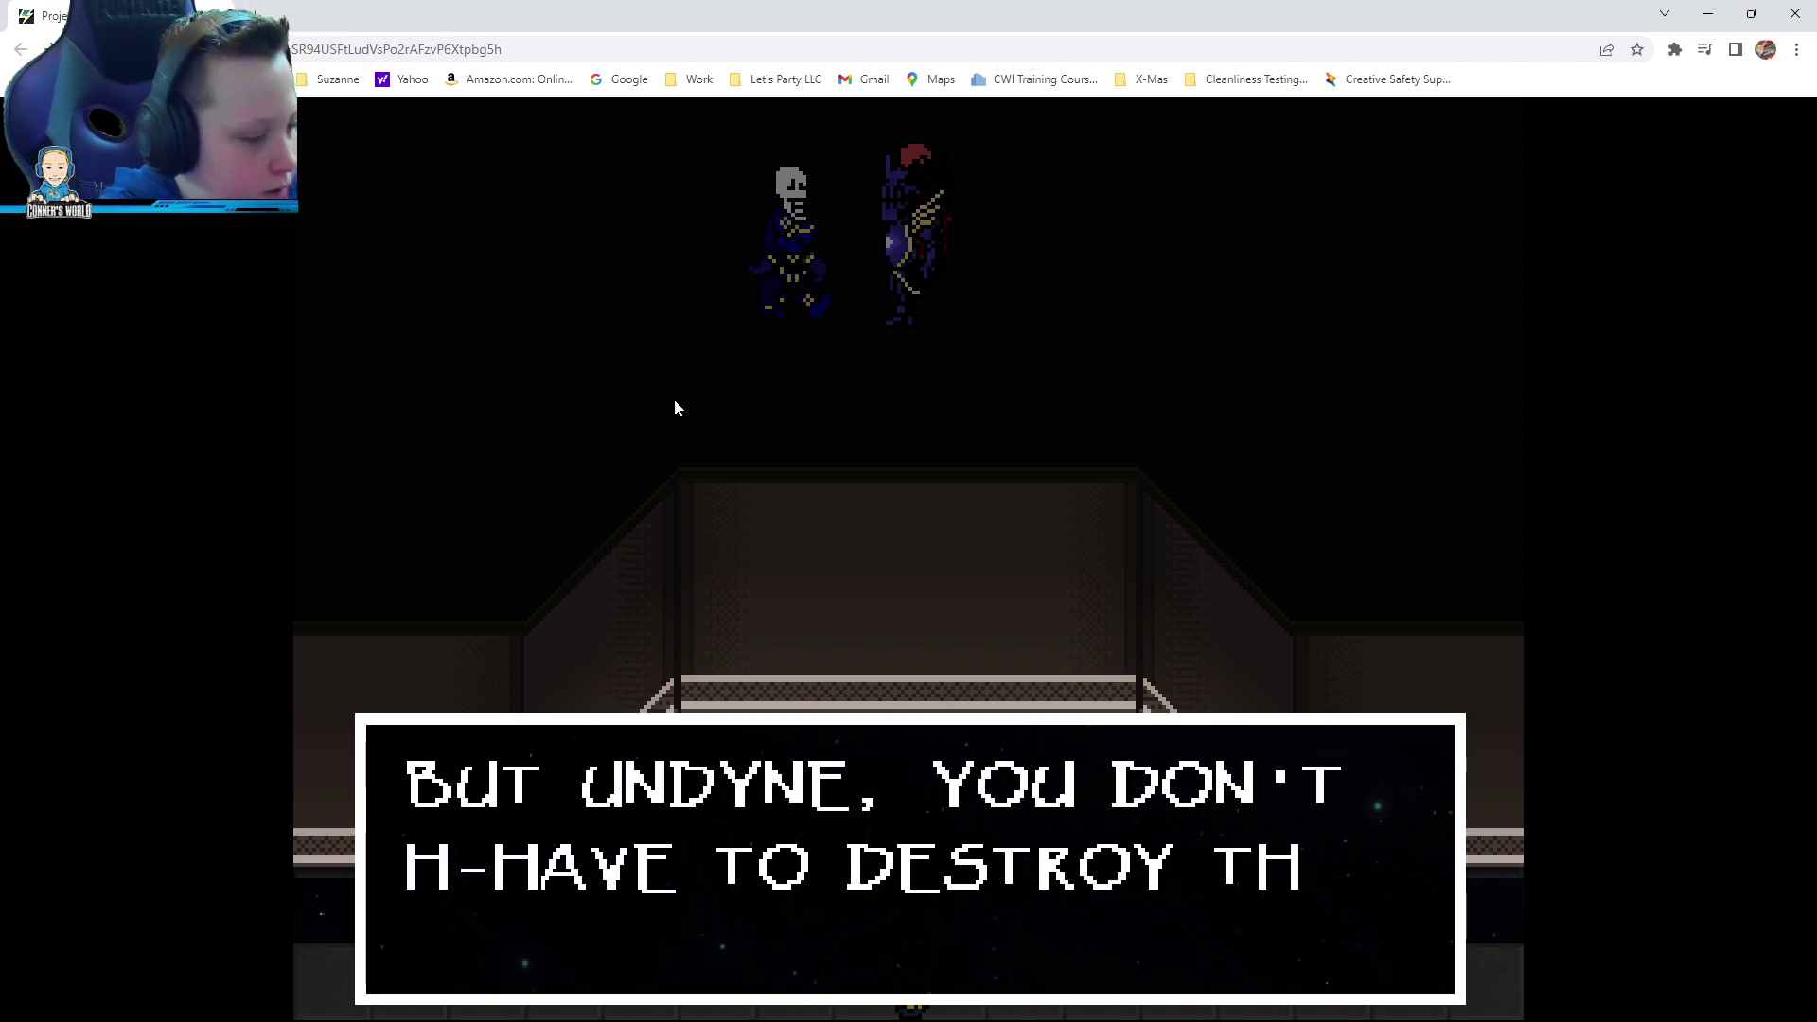
pyautogui.press('z')
pyautogui.press('z')
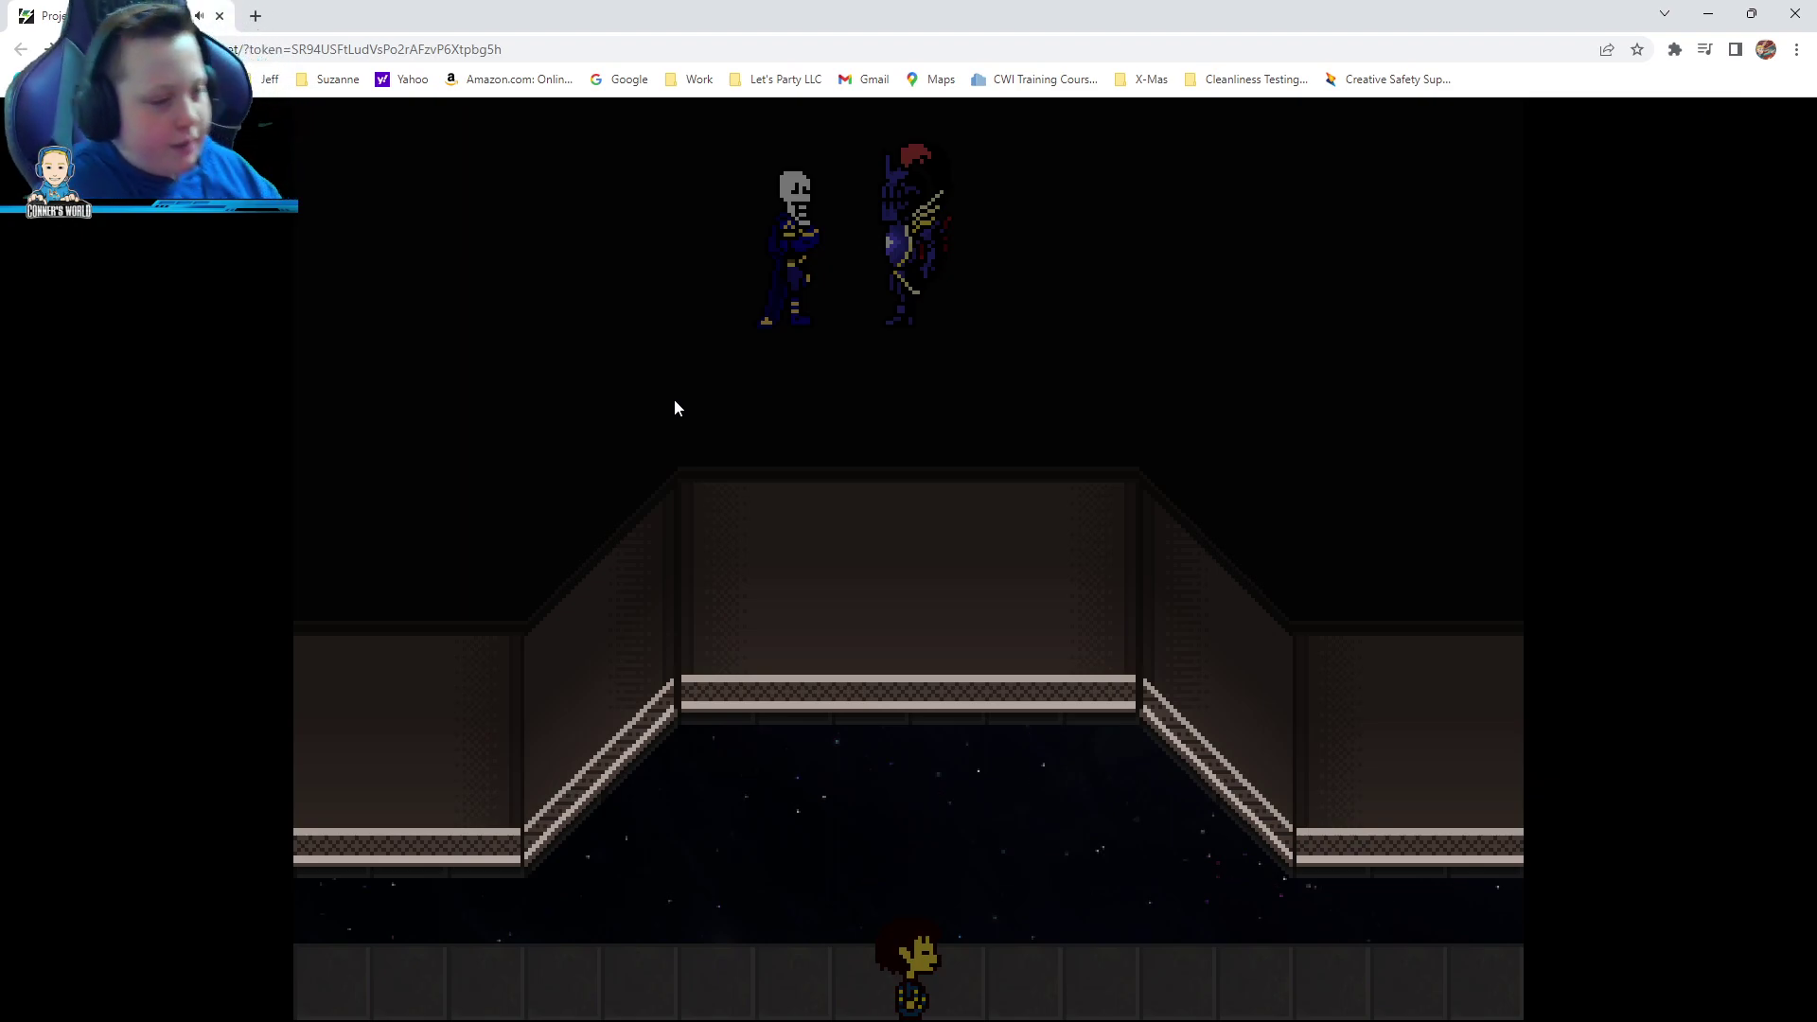
pyautogui.press('z')
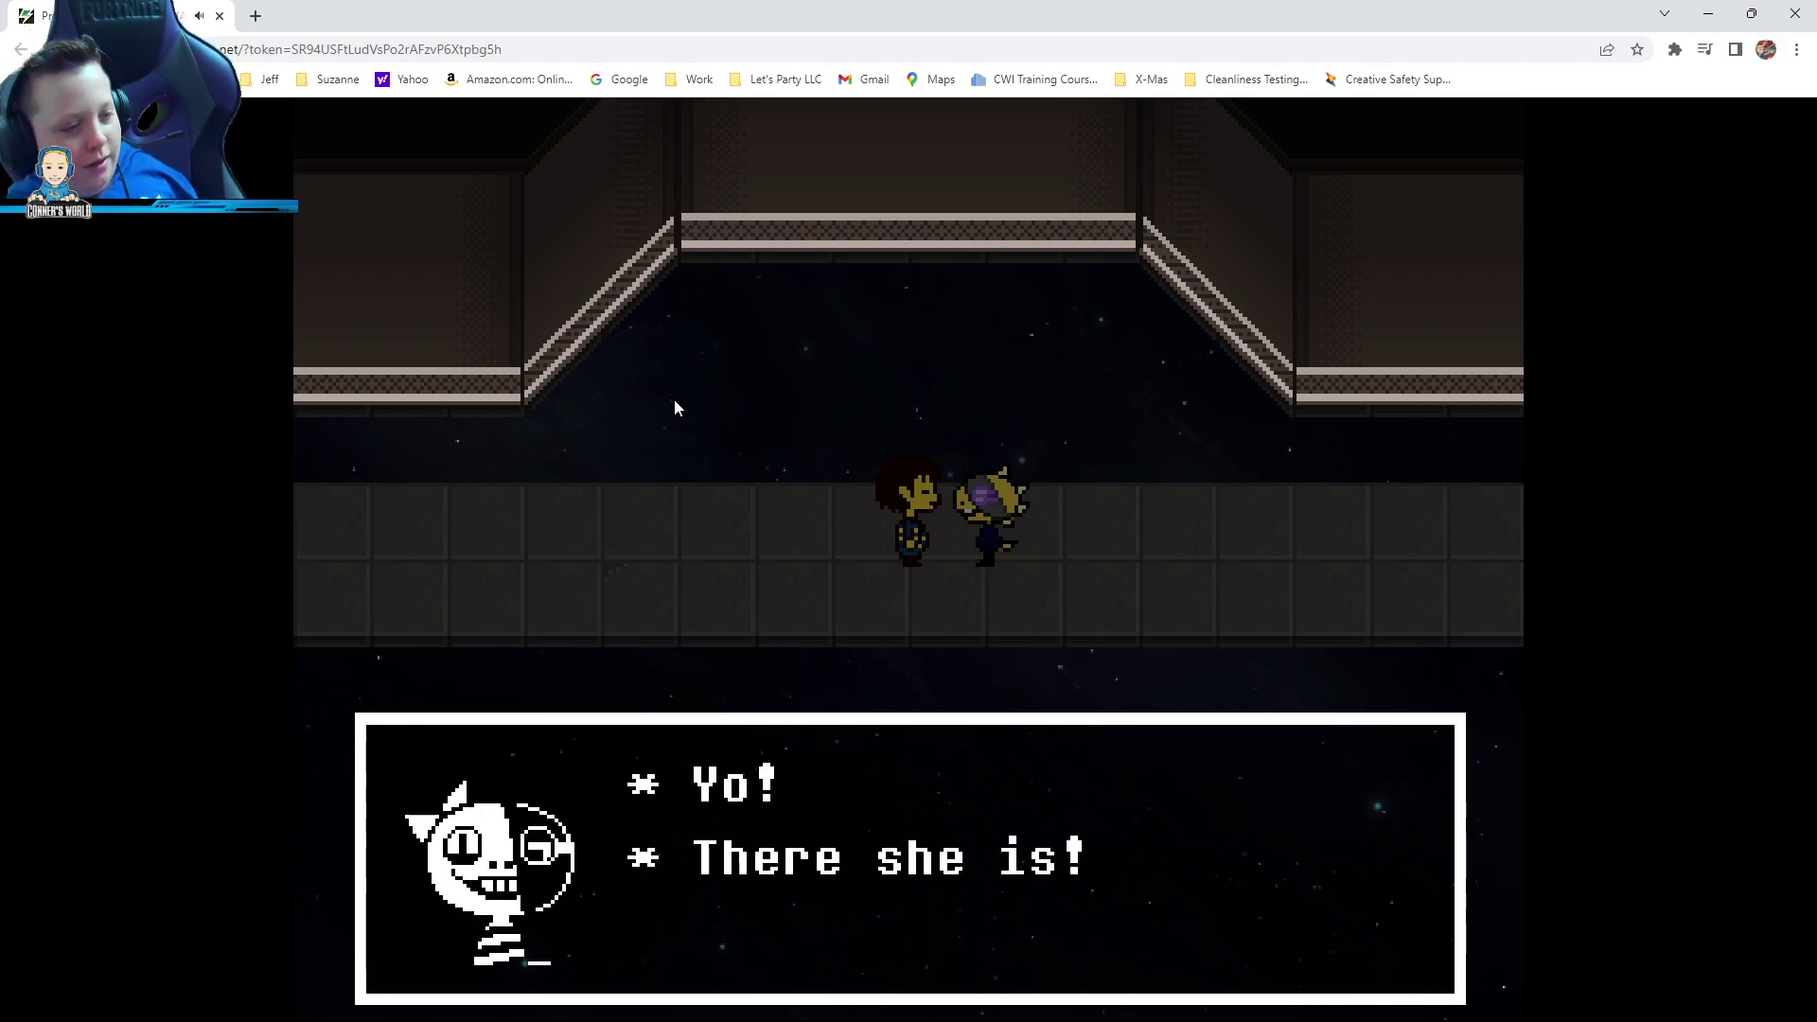
# Get through the companion's greeting, human question and relieved remark on the platform
pyautogui.press('z')
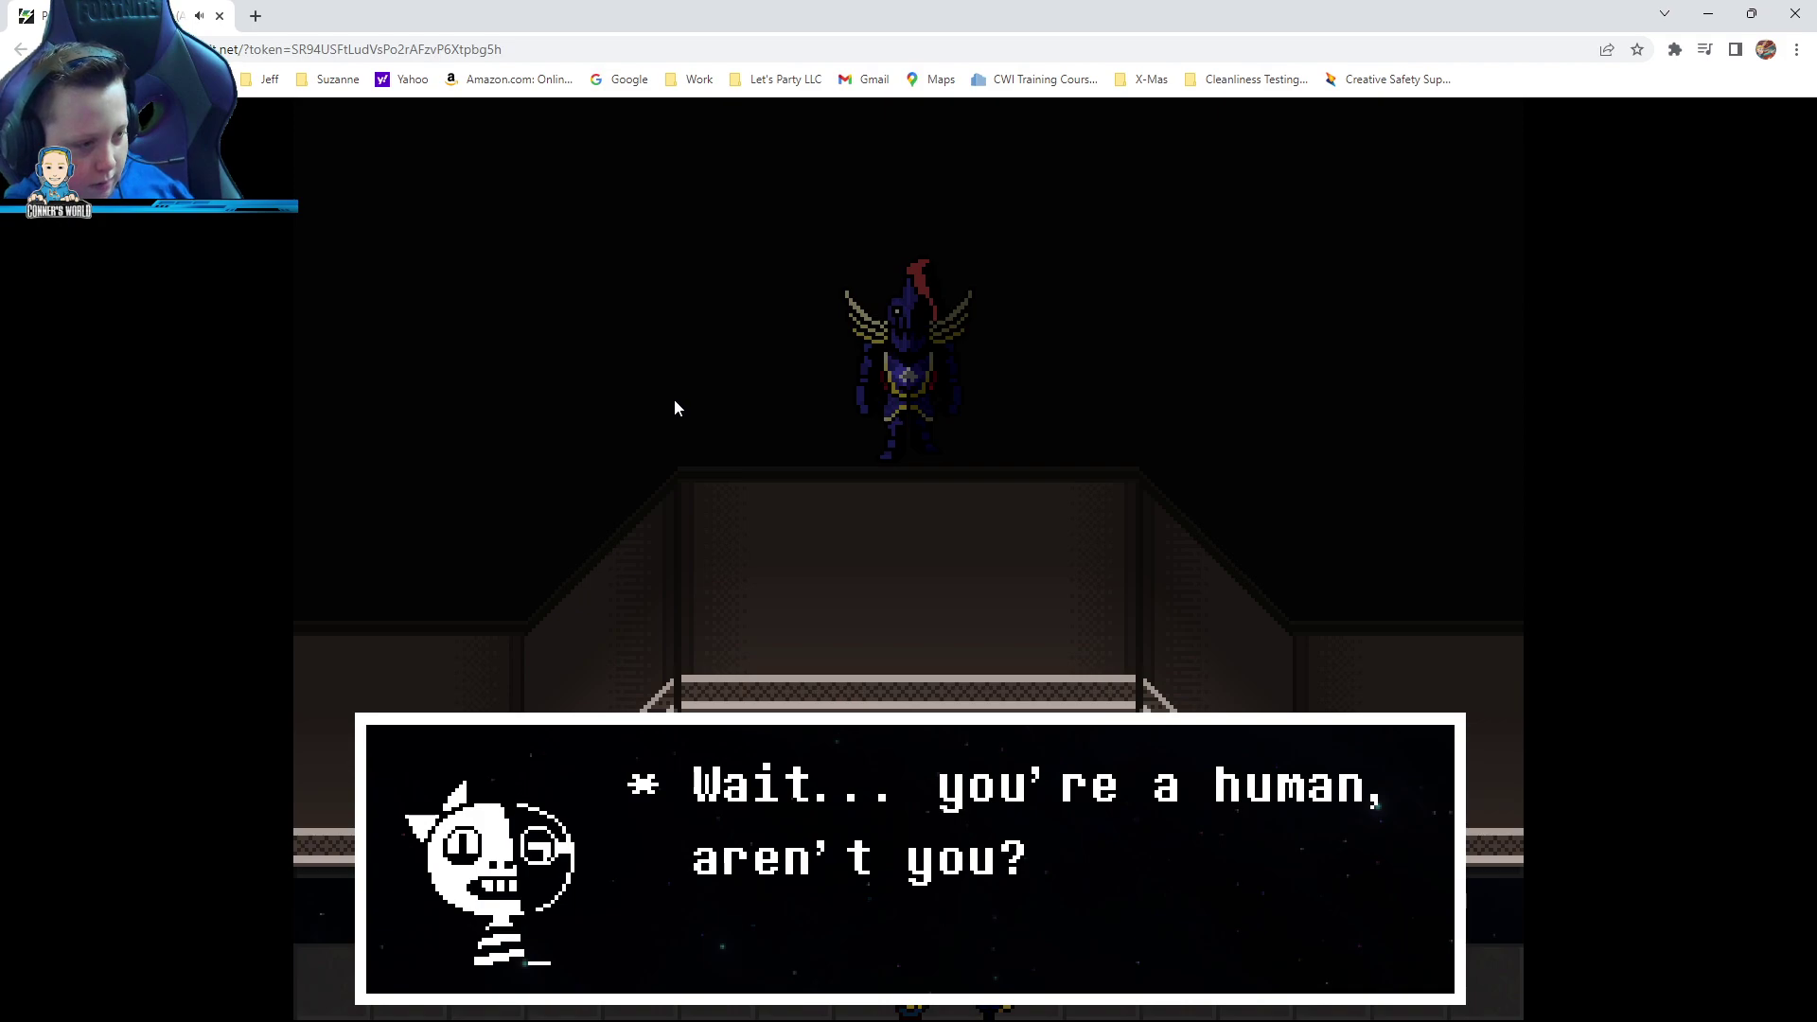
pyautogui.press('z')
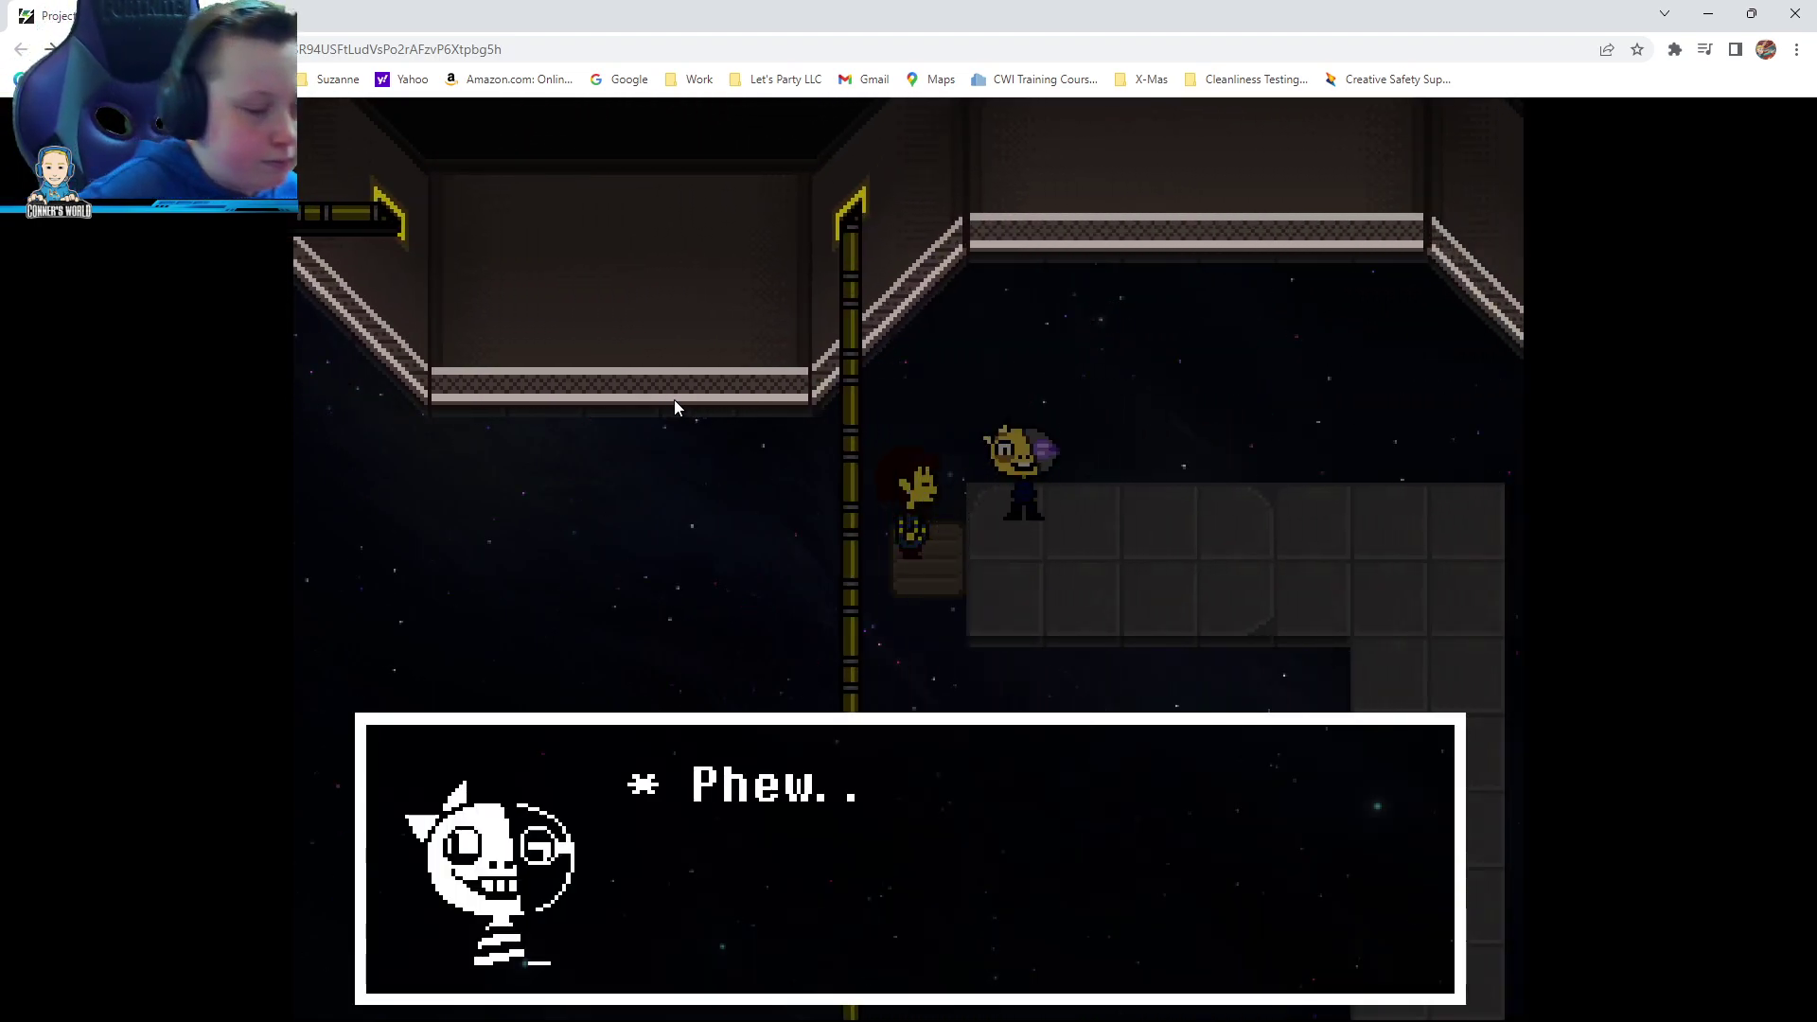
pyautogui.press('z')
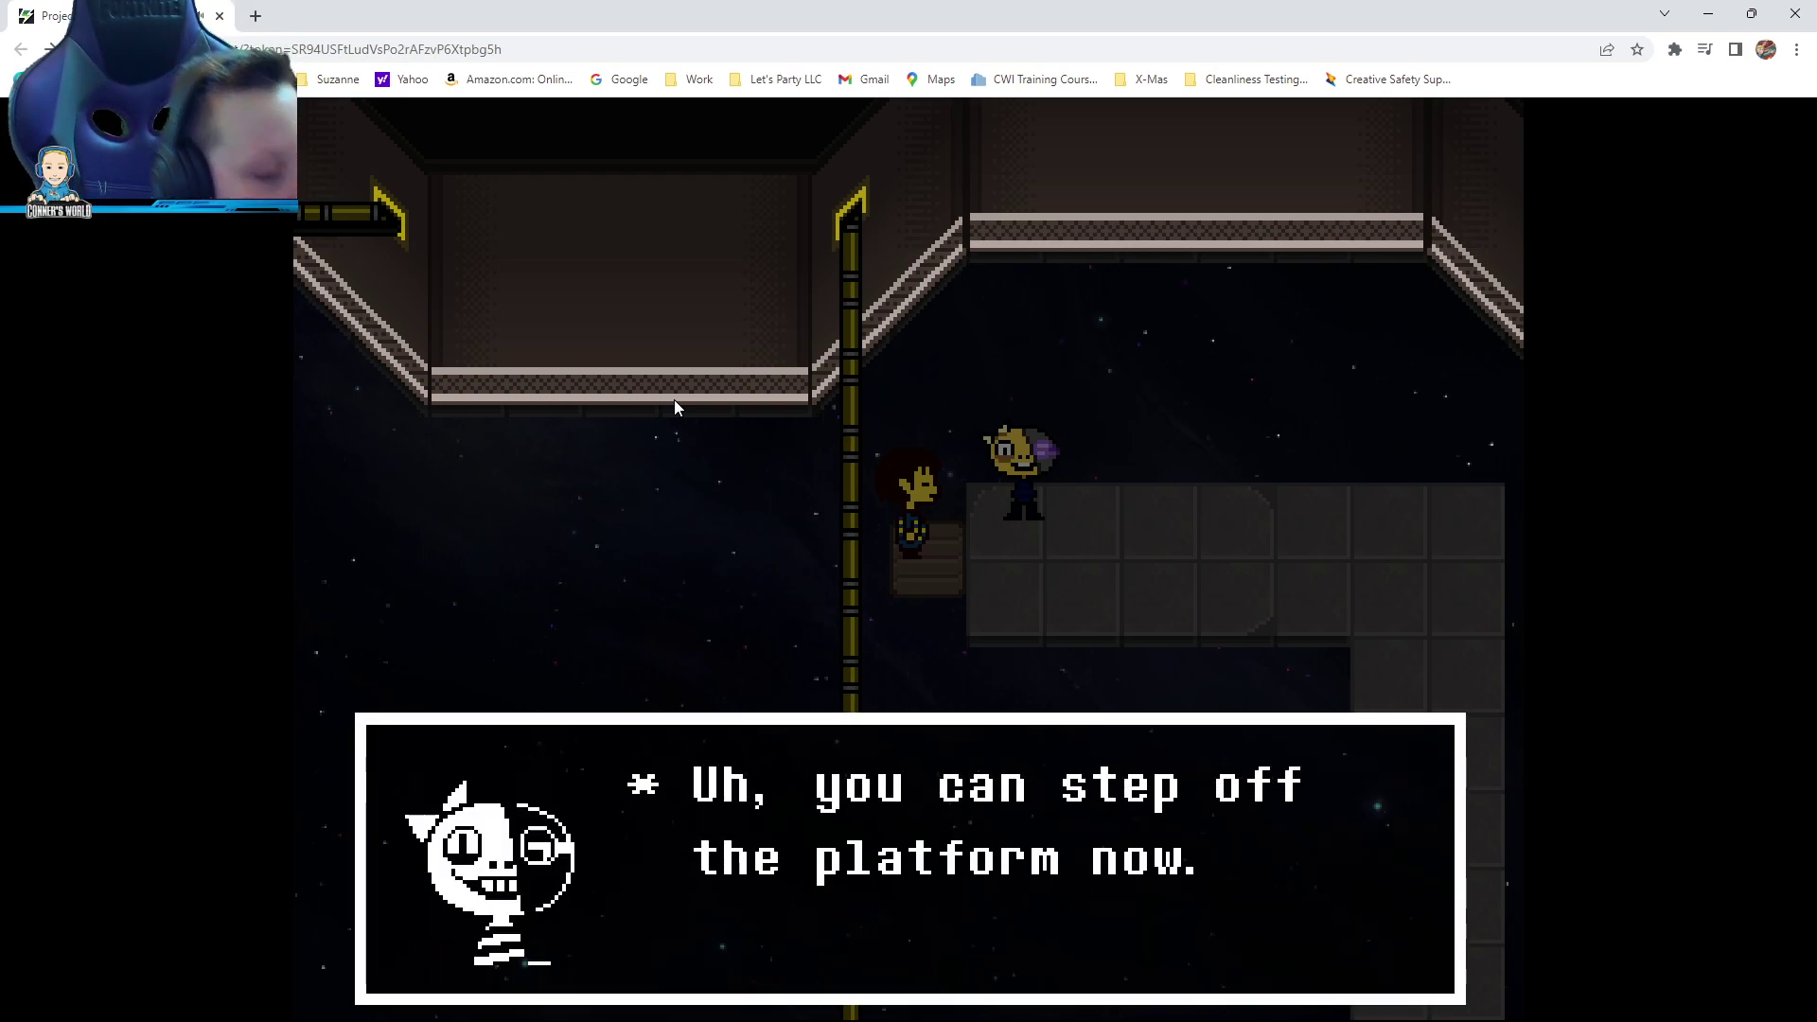
# Step off the platform and walk right past Undyne after the companion suggests sneaking by
pyautogui.press('z')
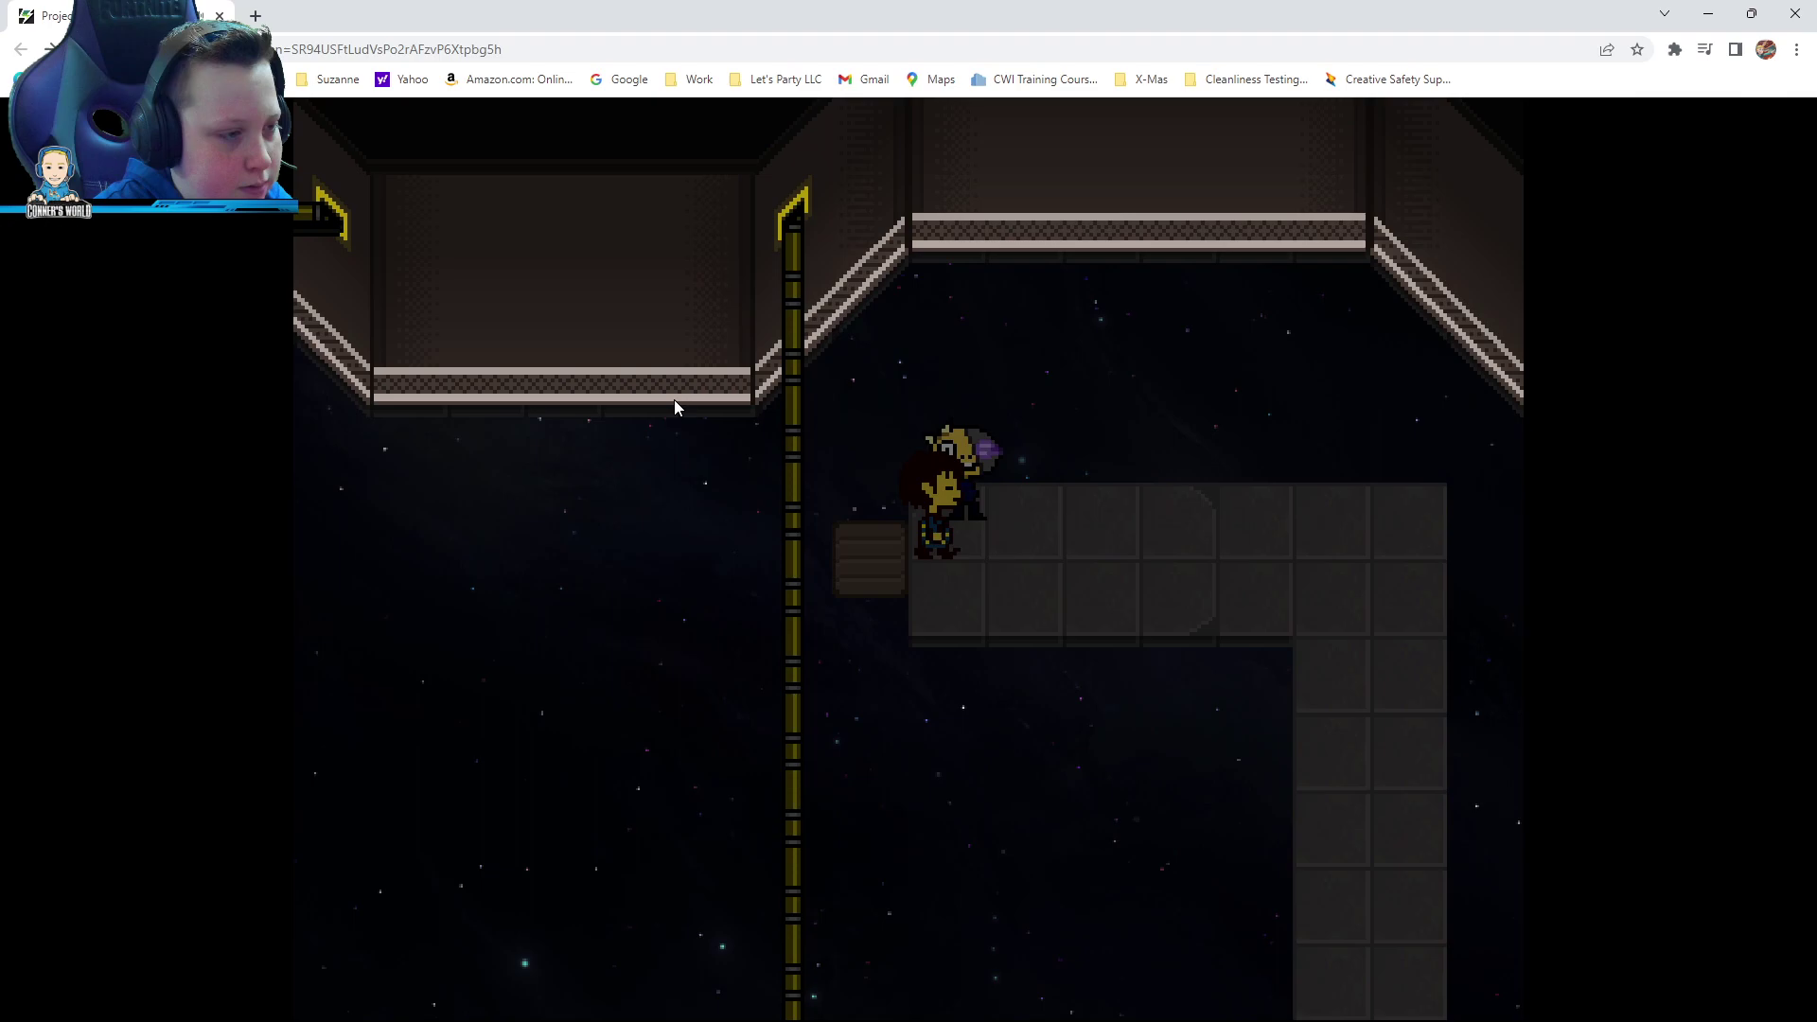
pyautogui.press('Right')
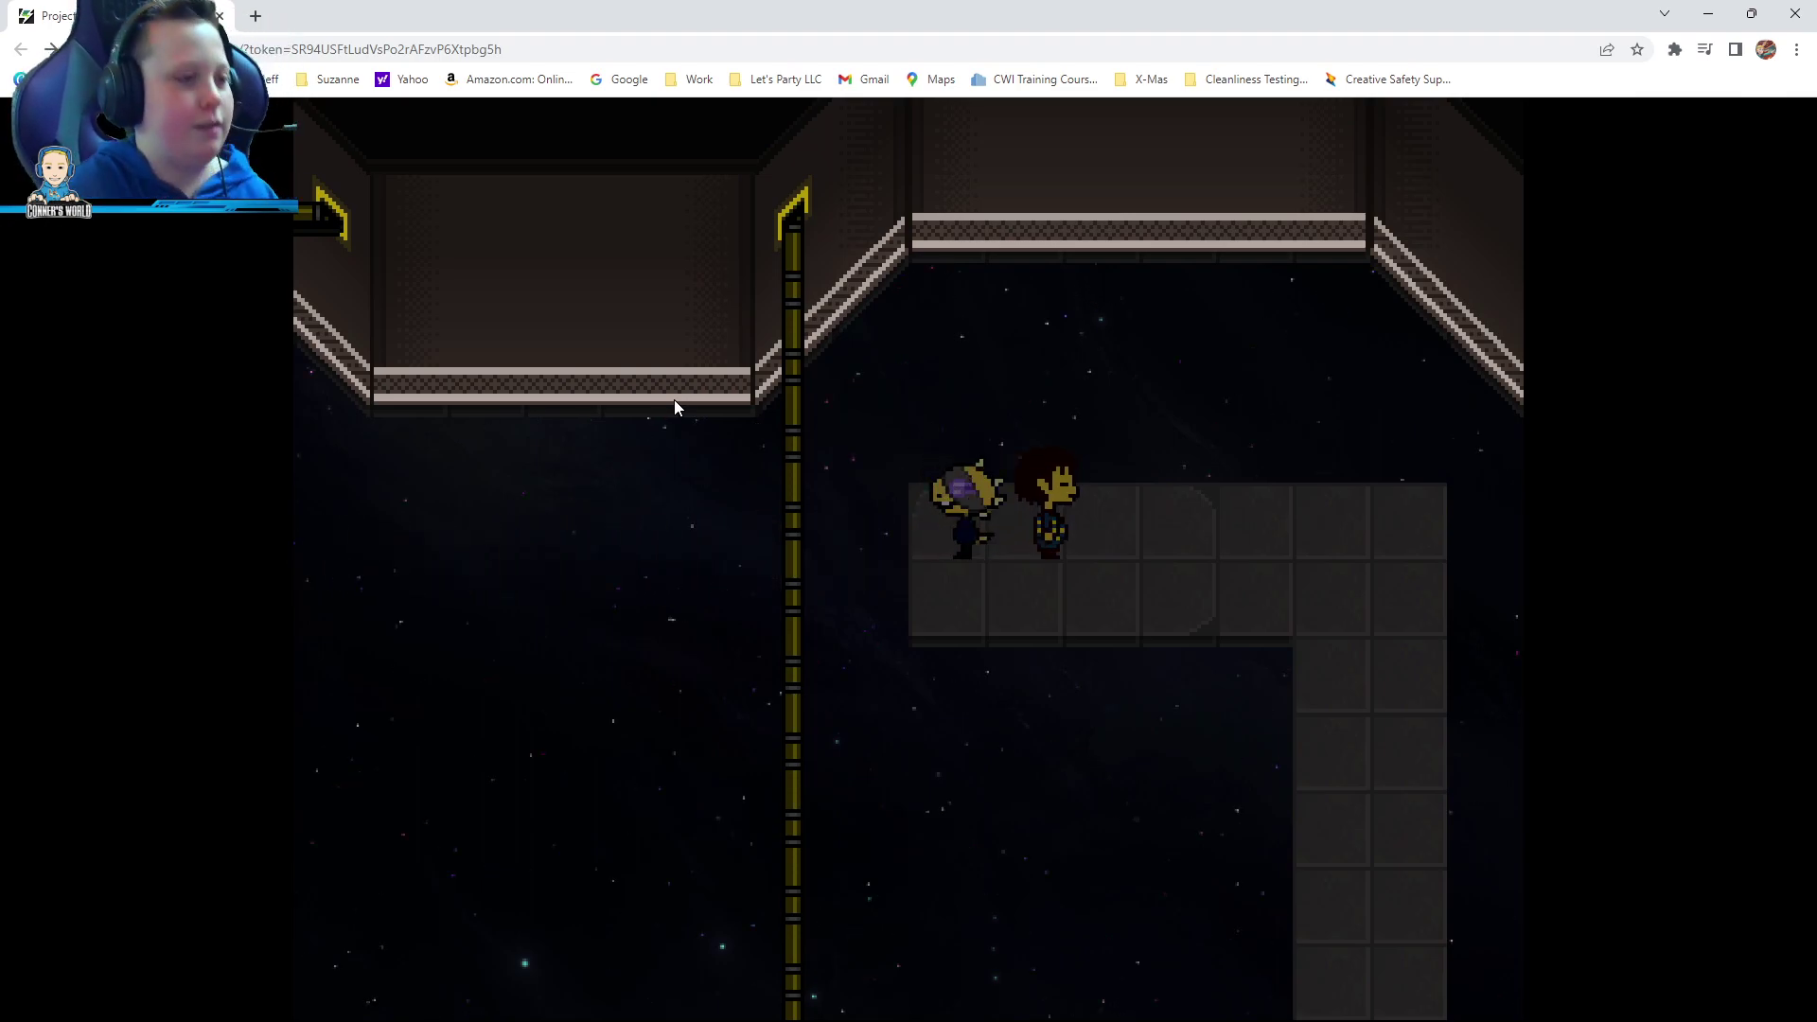
pyautogui.press('z')
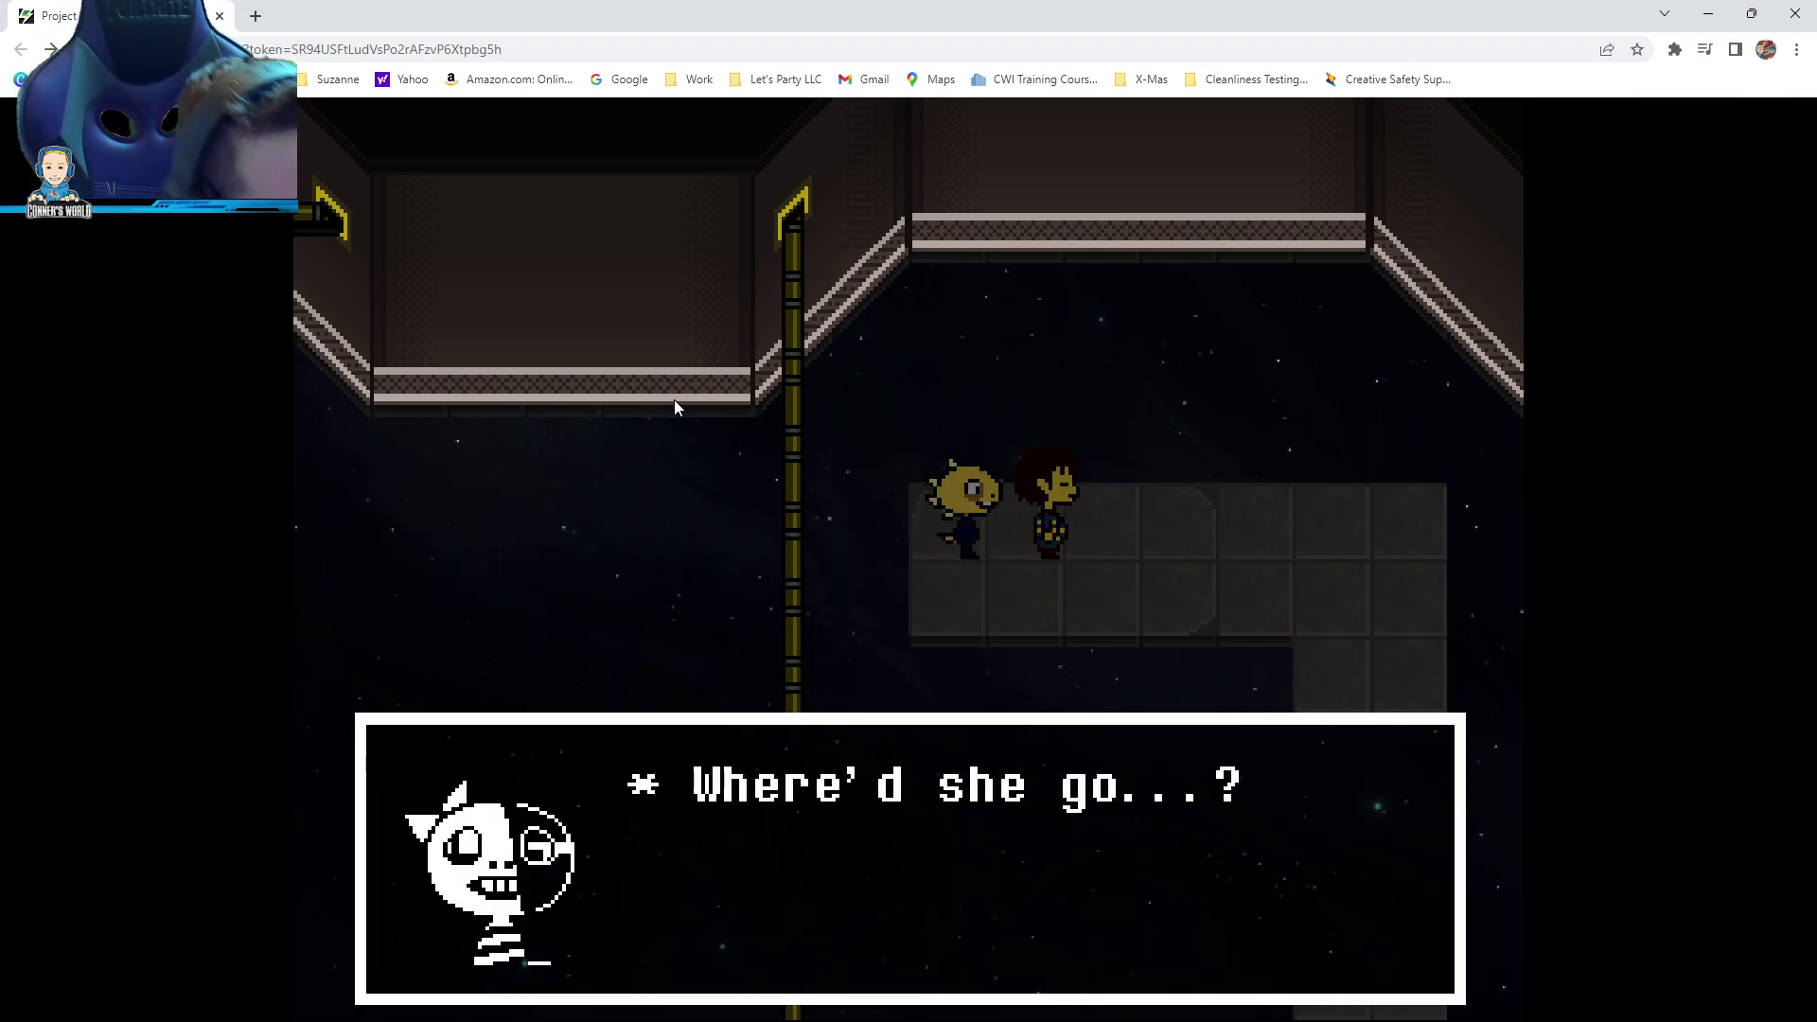
pyautogui.press('z')
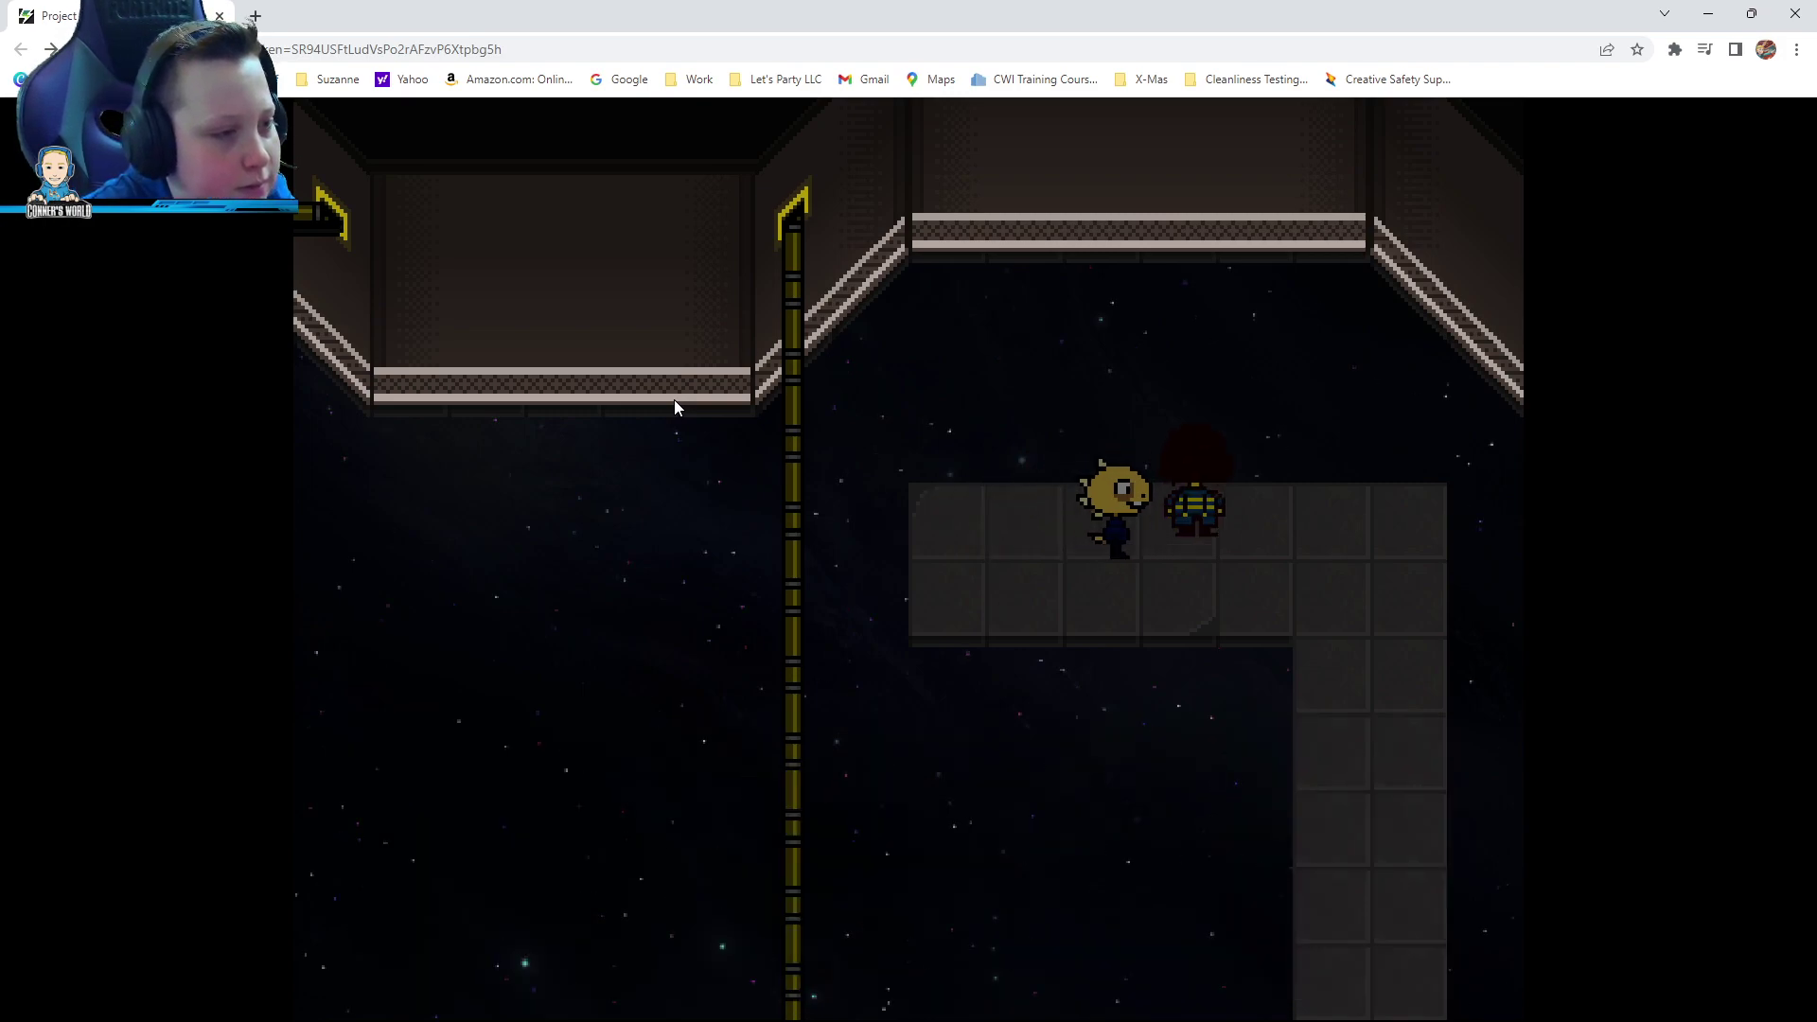
pyautogui.press('z')
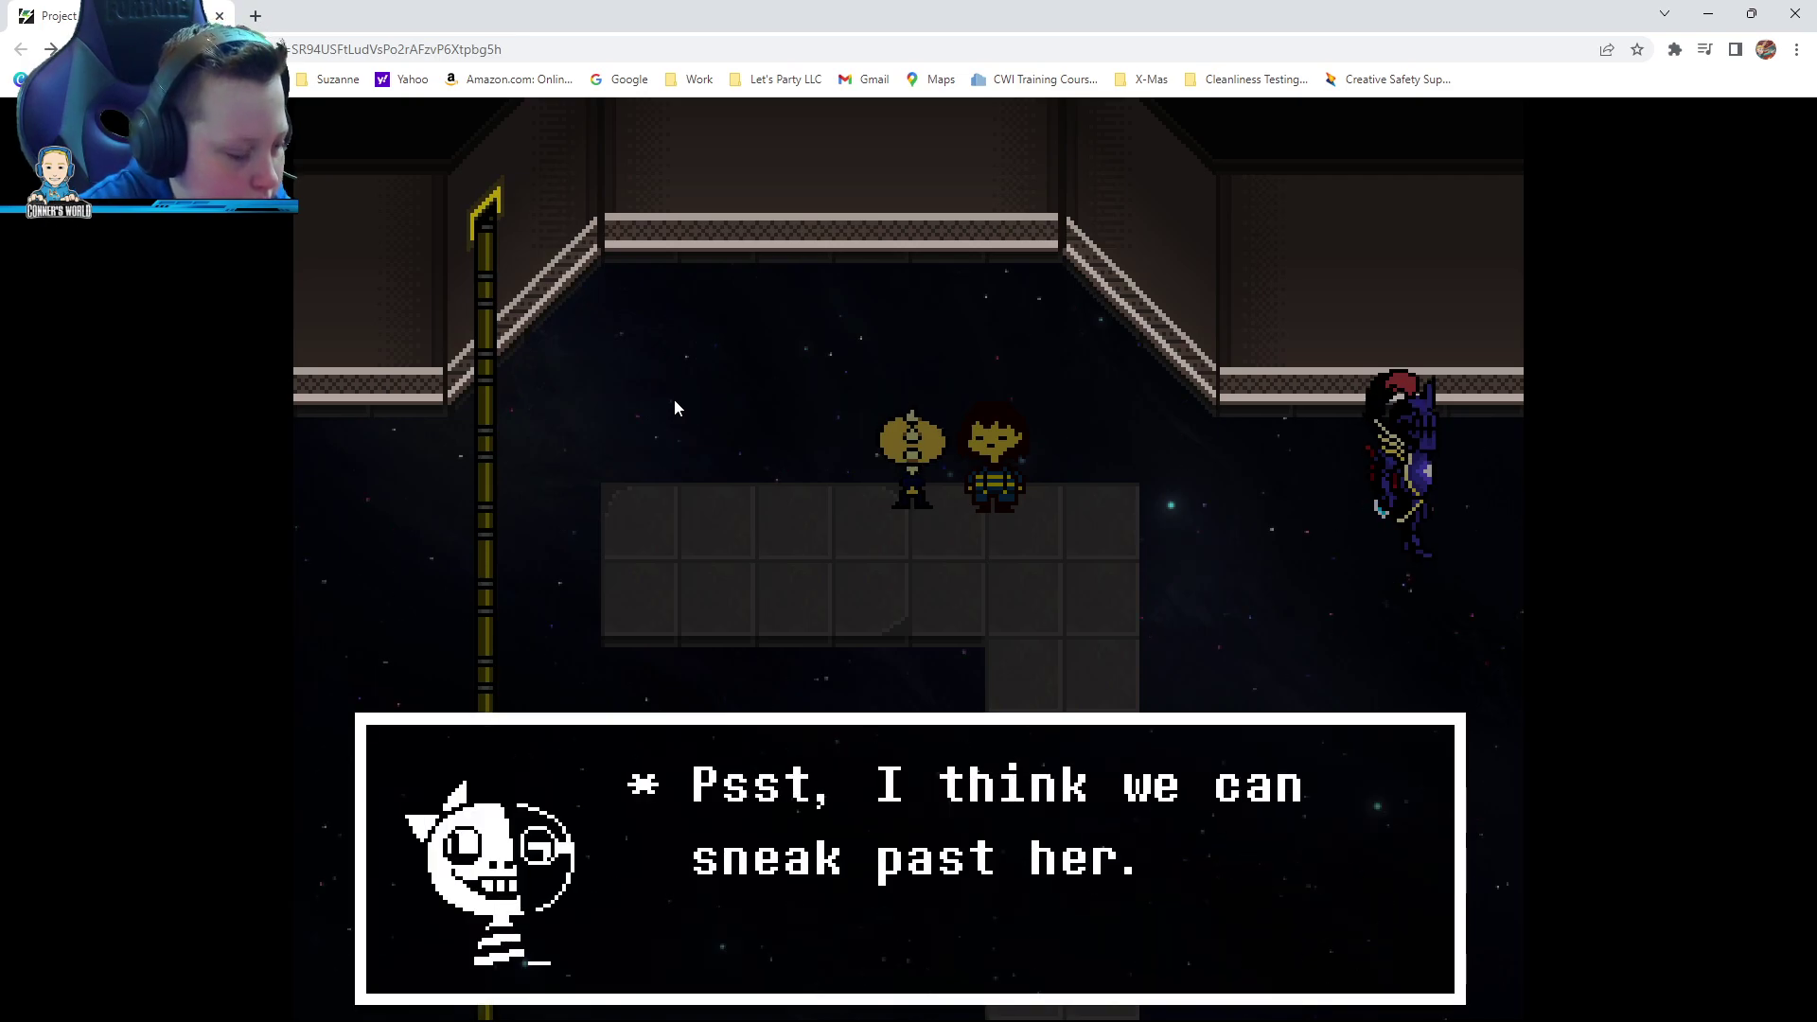
pyautogui.press('z')
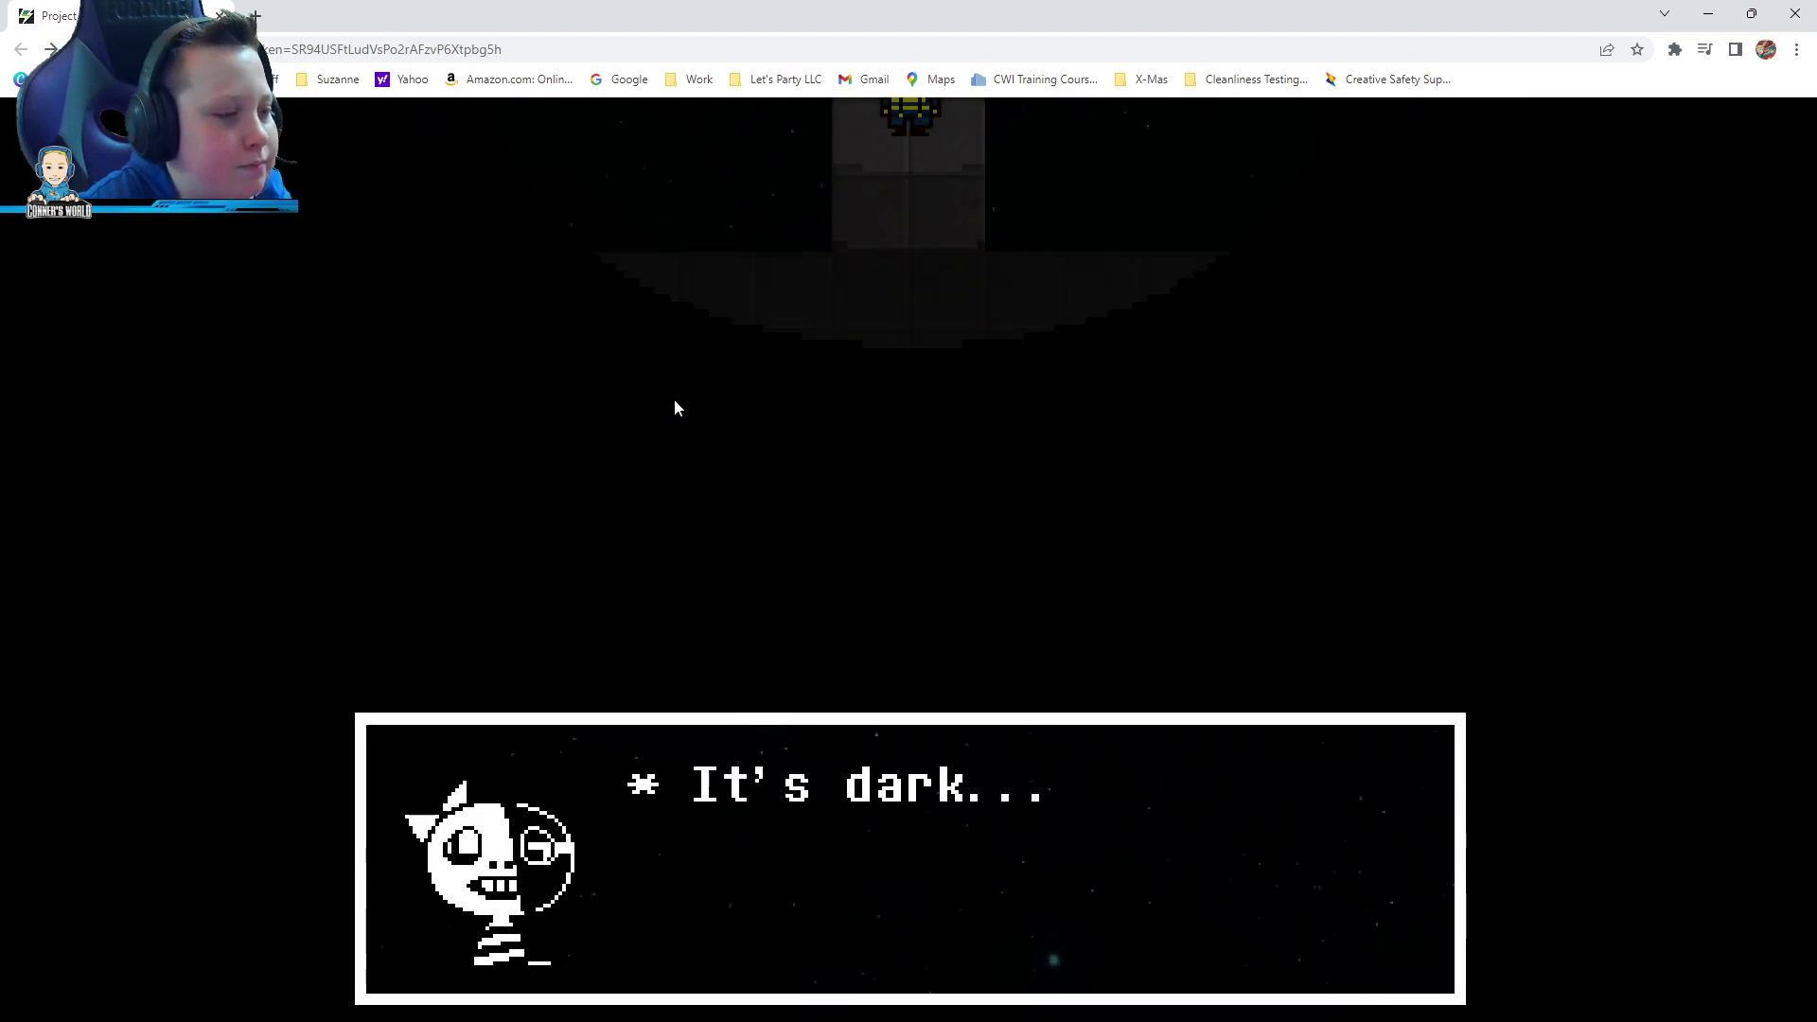
# Get past the companion's 'It's dark...' remarks and walk down into the dark corridor
pyautogui.press('z')
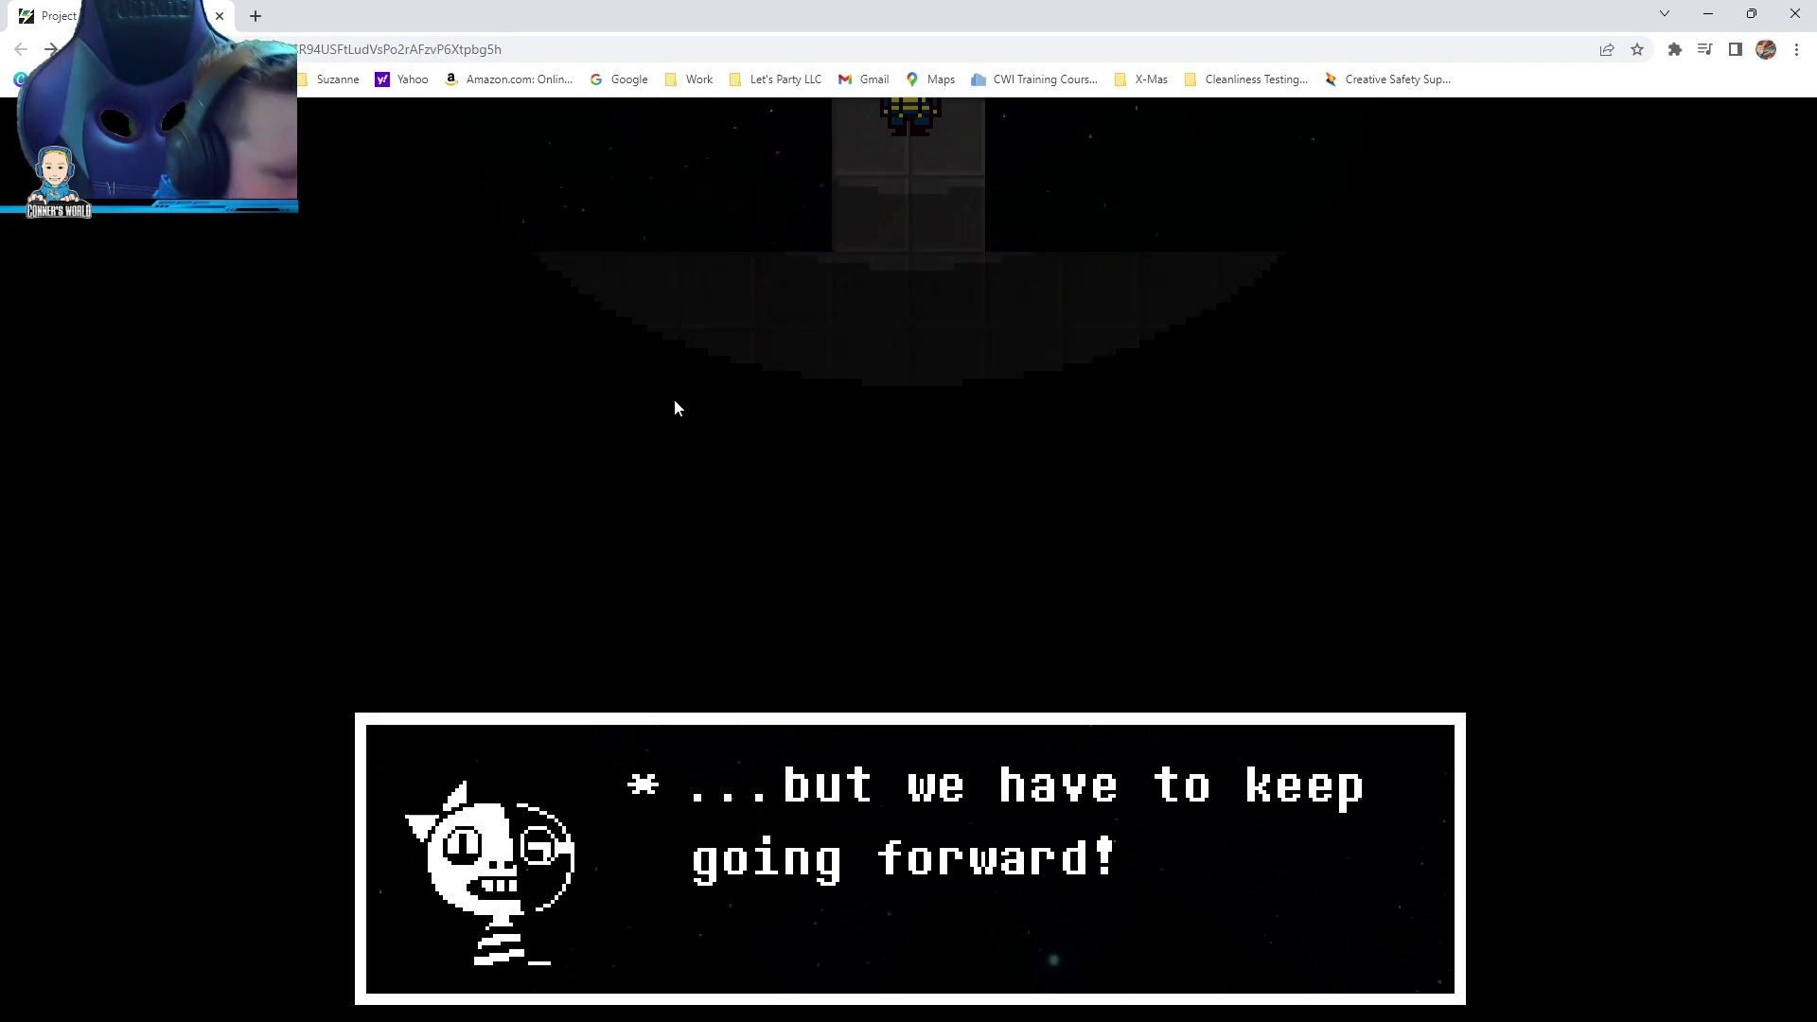
pyautogui.press('z')
pyautogui.press('Down')
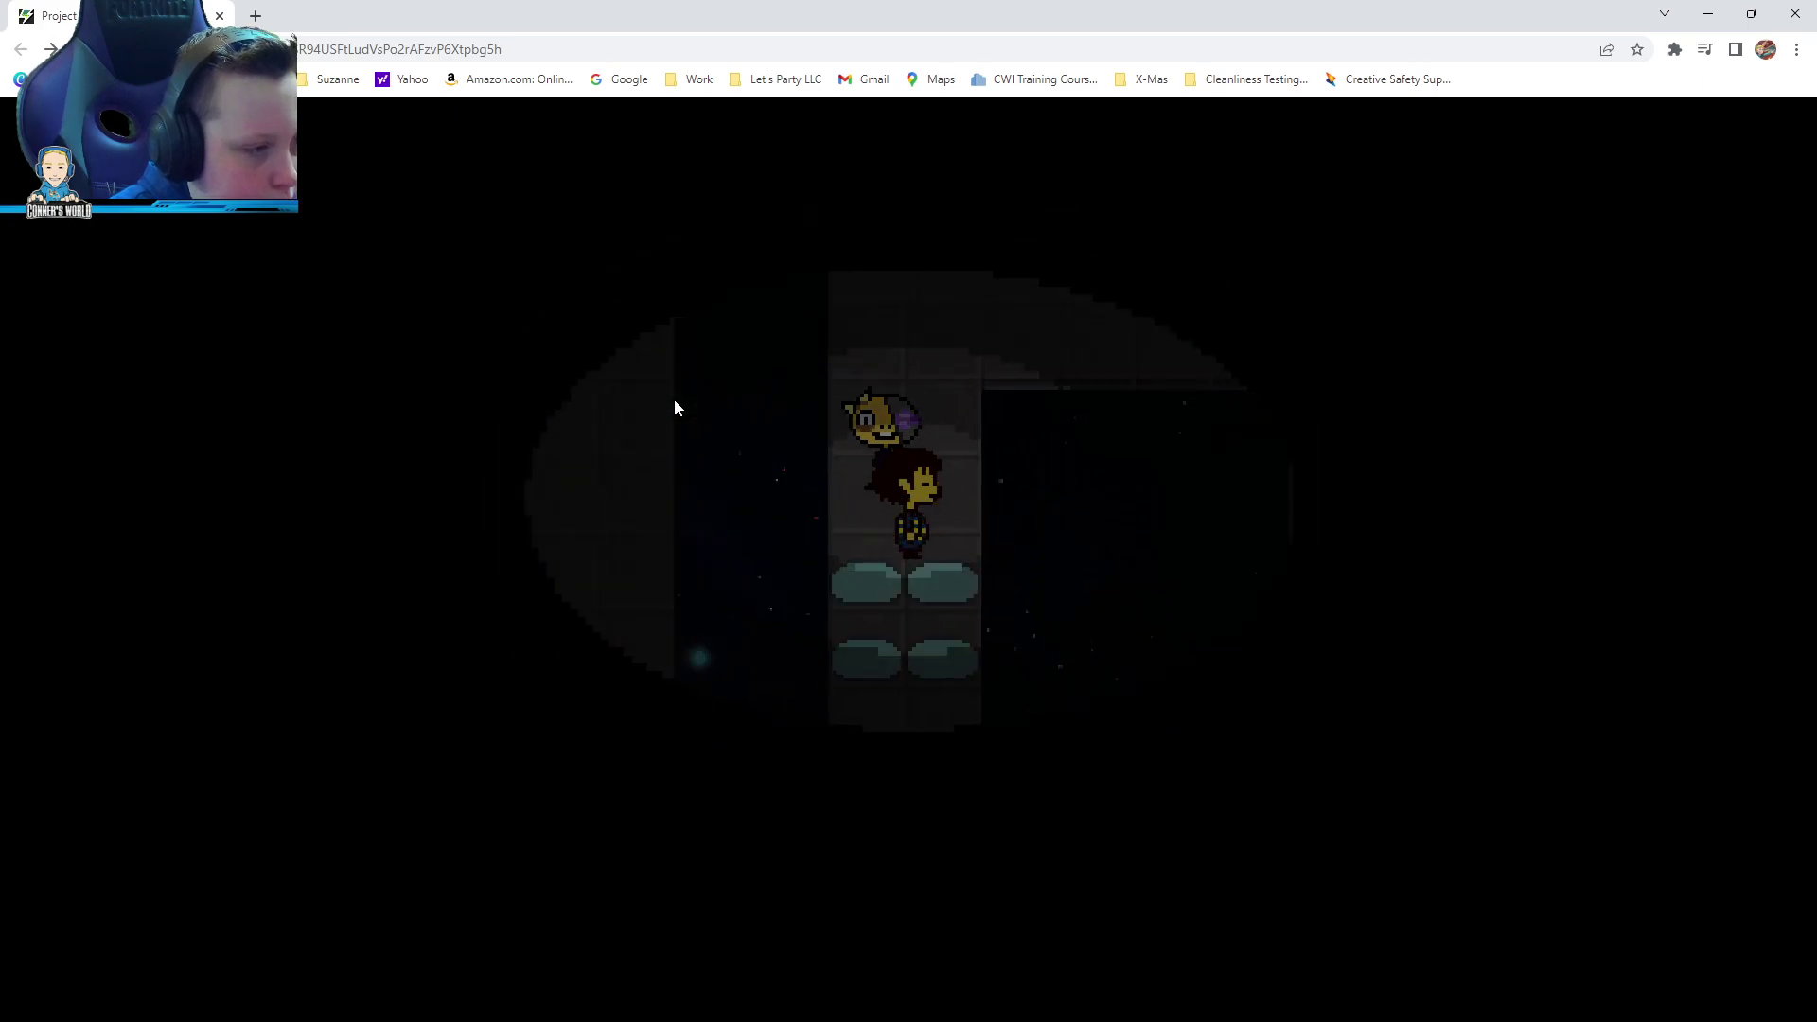
# Dodge the first falling-arrow attack, dismiss the remark, and resume walking the maze
pyautogui.press('Left')
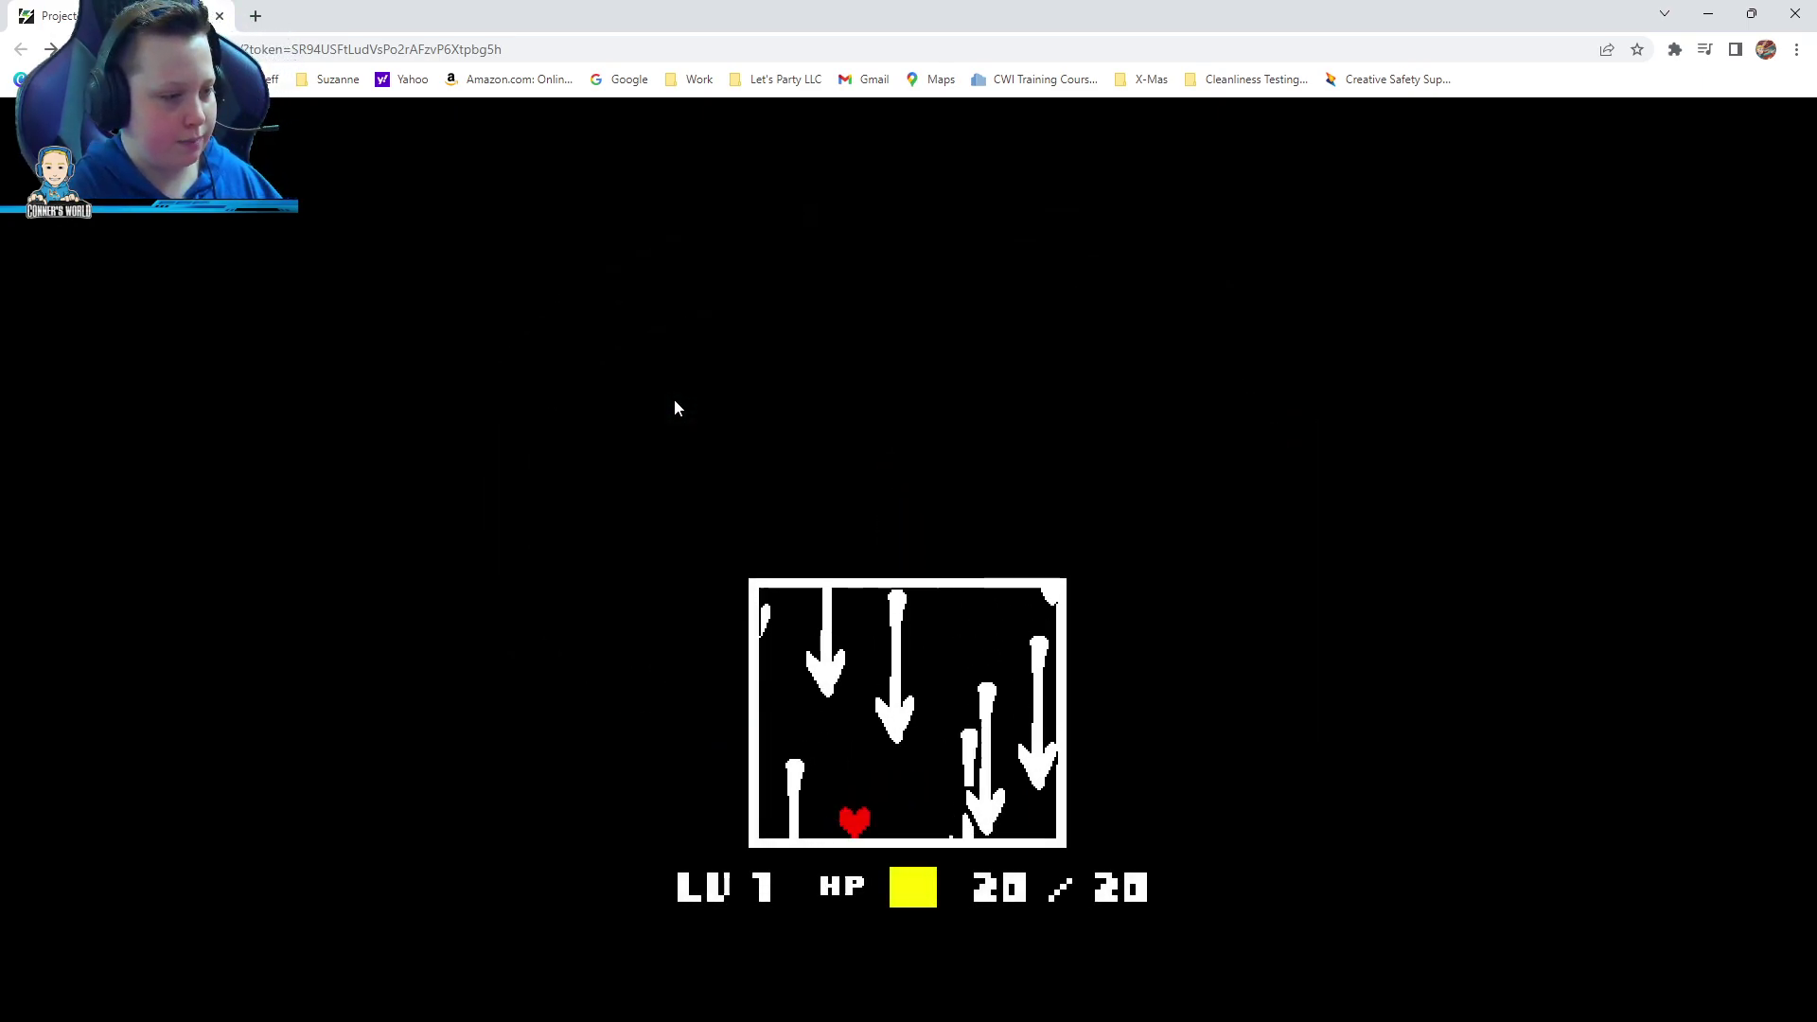
pyautogui.press('Down')
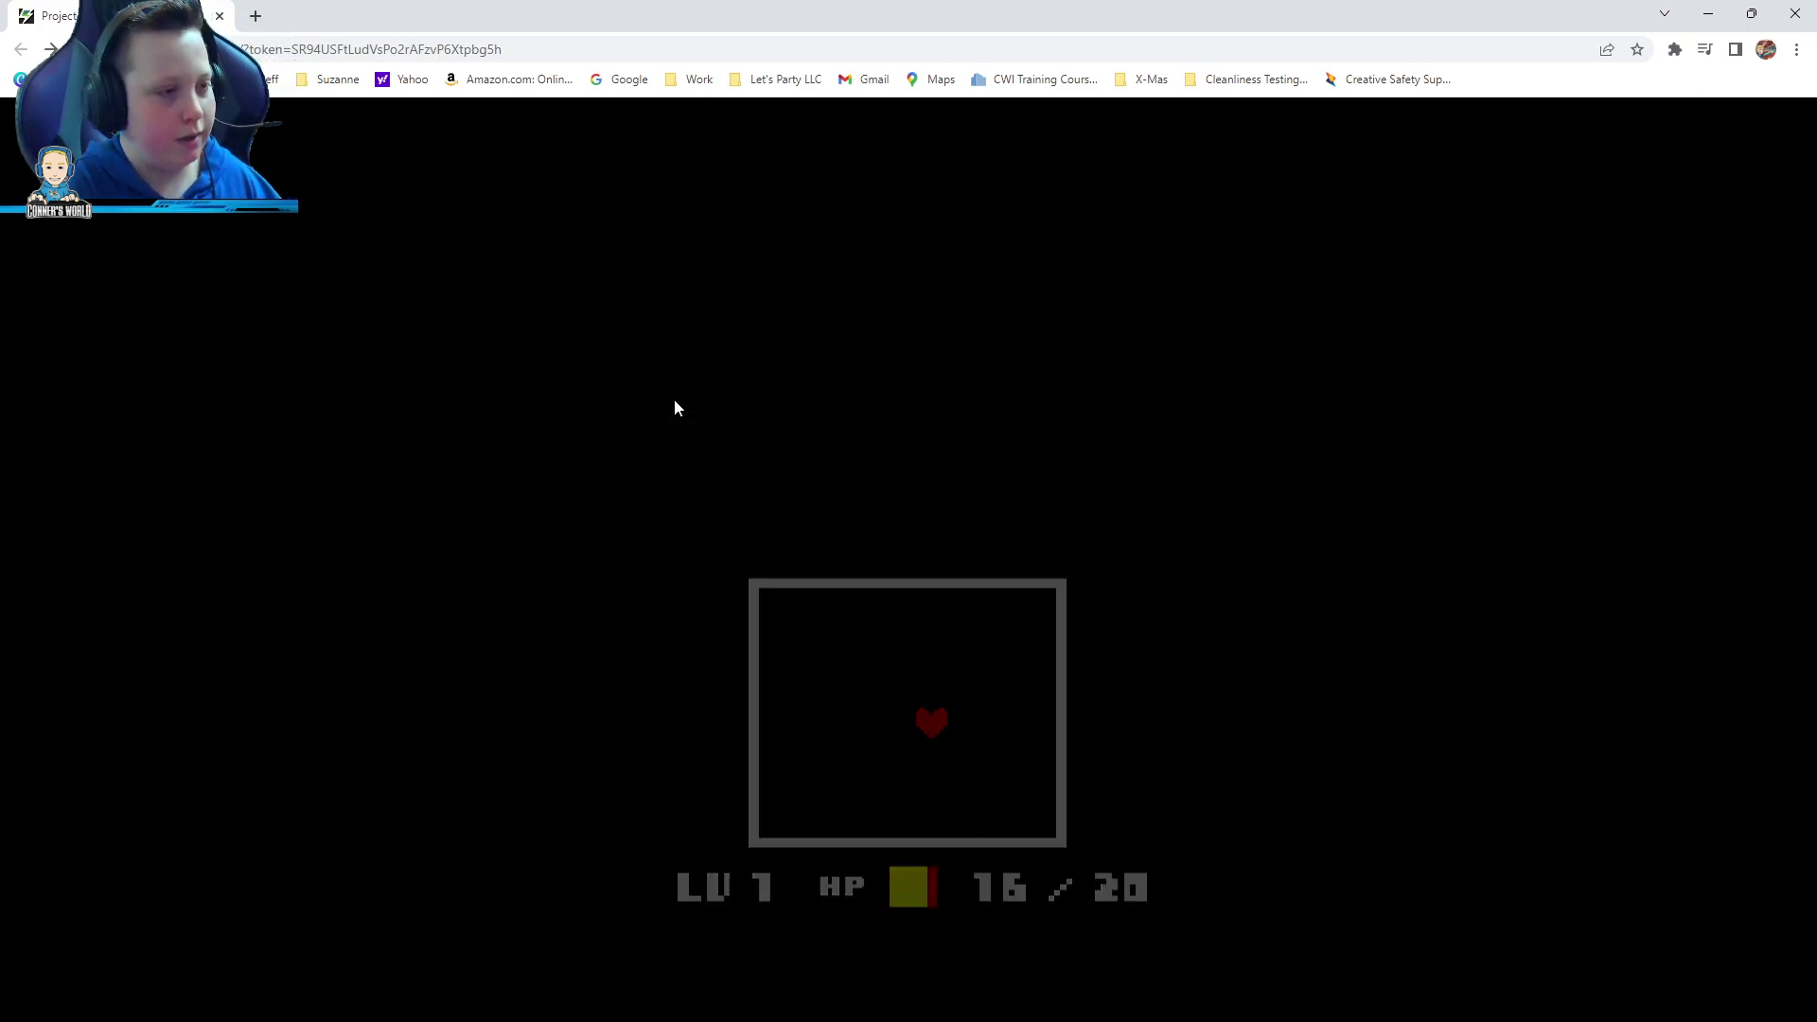
pyautogui.press('z')
pyautogui.press('Up')
pyautogui.press('Up')
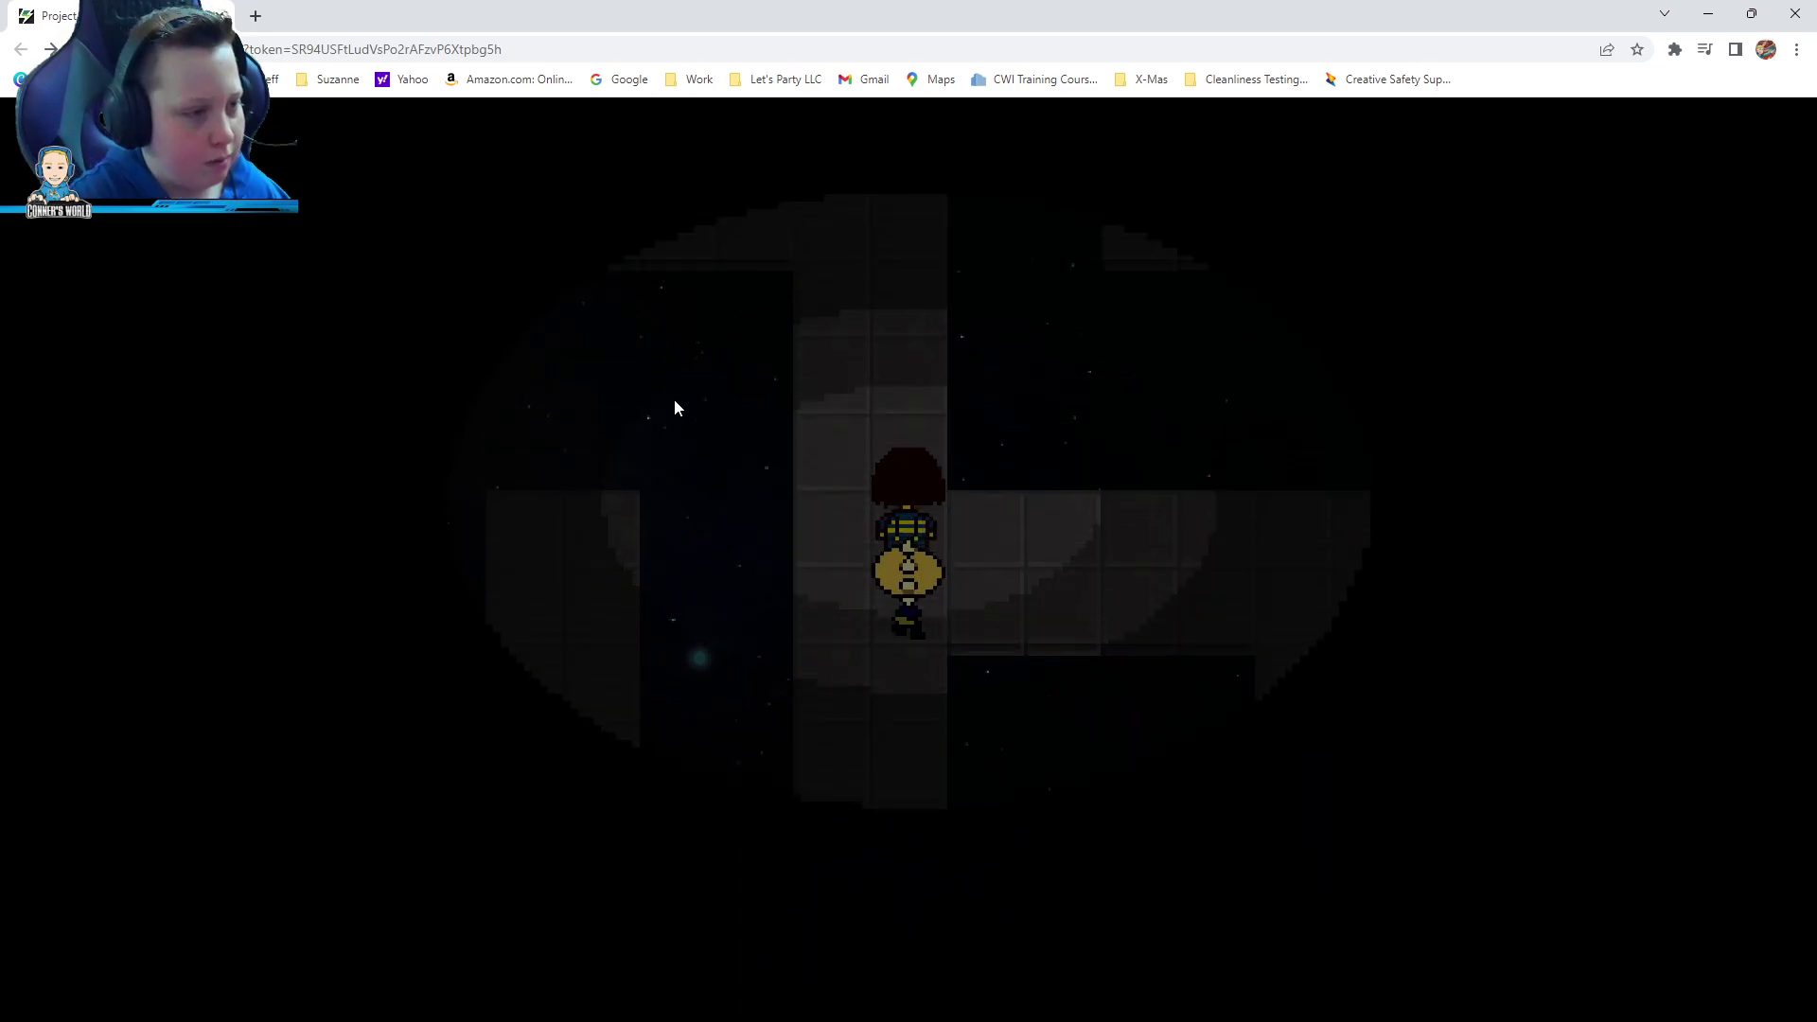
pyautogui.press('Right')
pyautogui.press('Down')
pyautogui.press('Down')
pyautogui.press('Down')
pyautogui.press('Down')
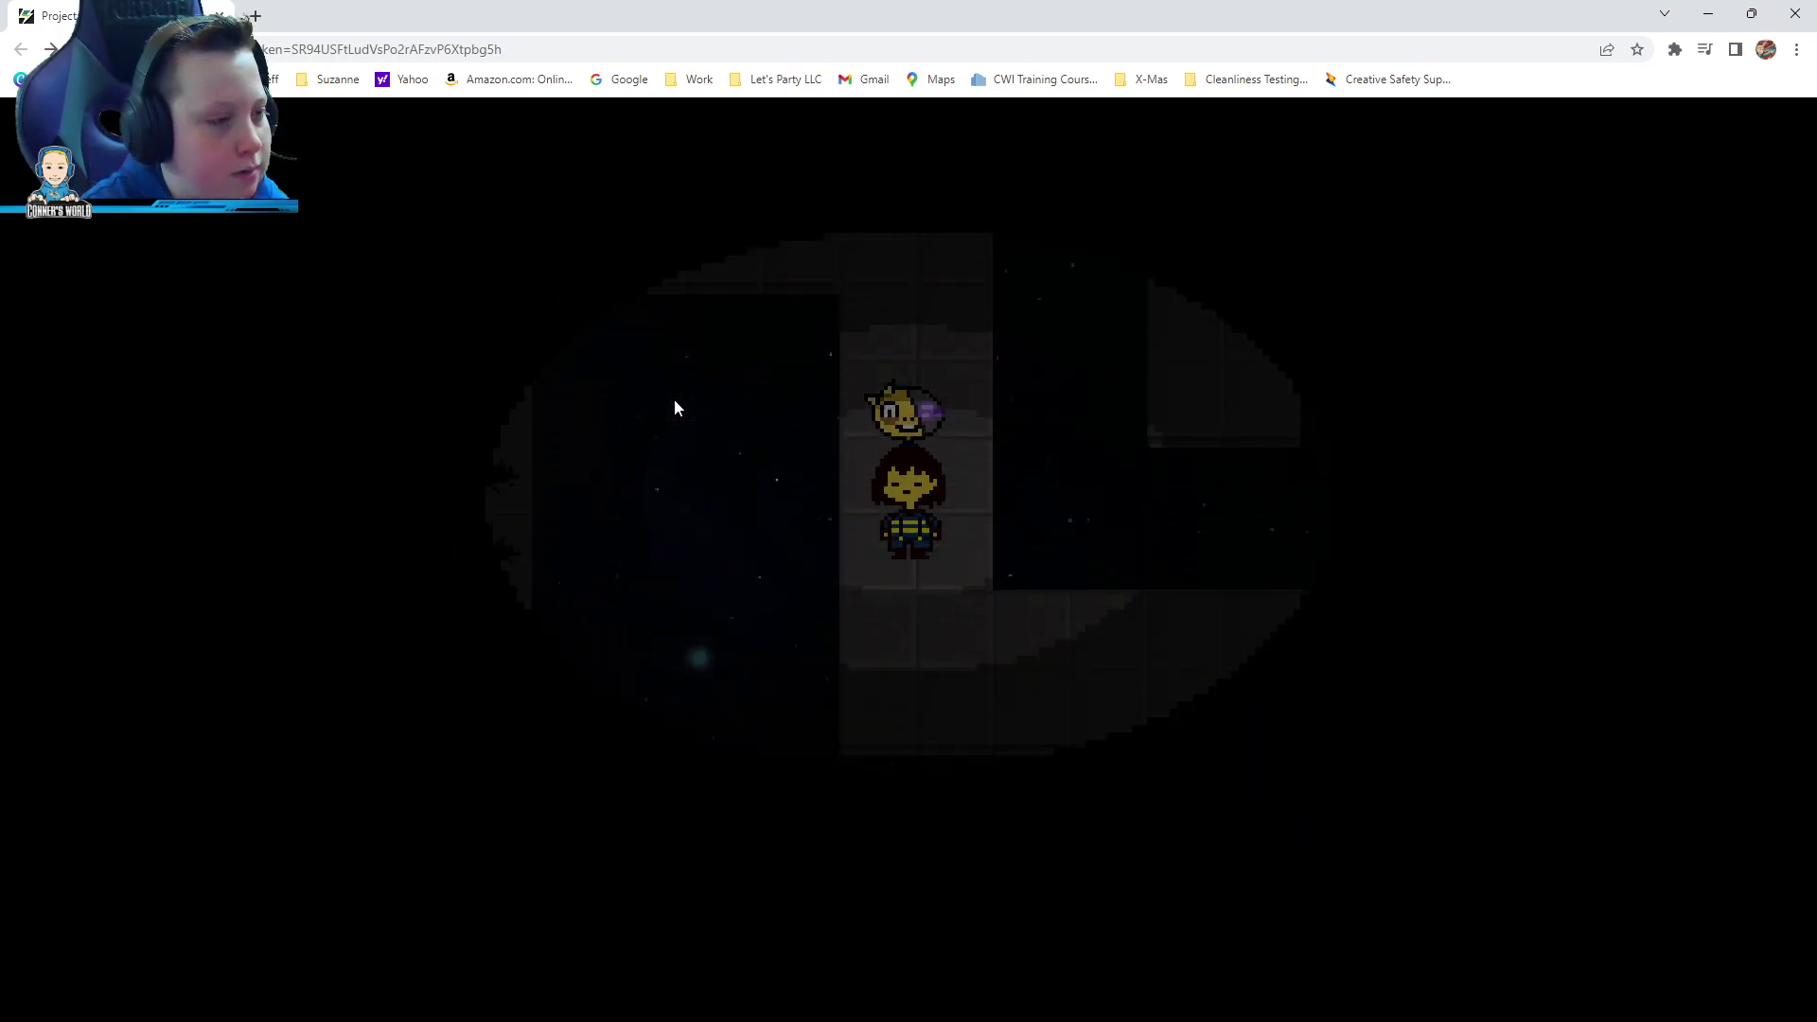
# Walk right, down and left through the maze corridors into another falling-arrow battle
pyautogui.press('Right')
pyautogui.press('Right')
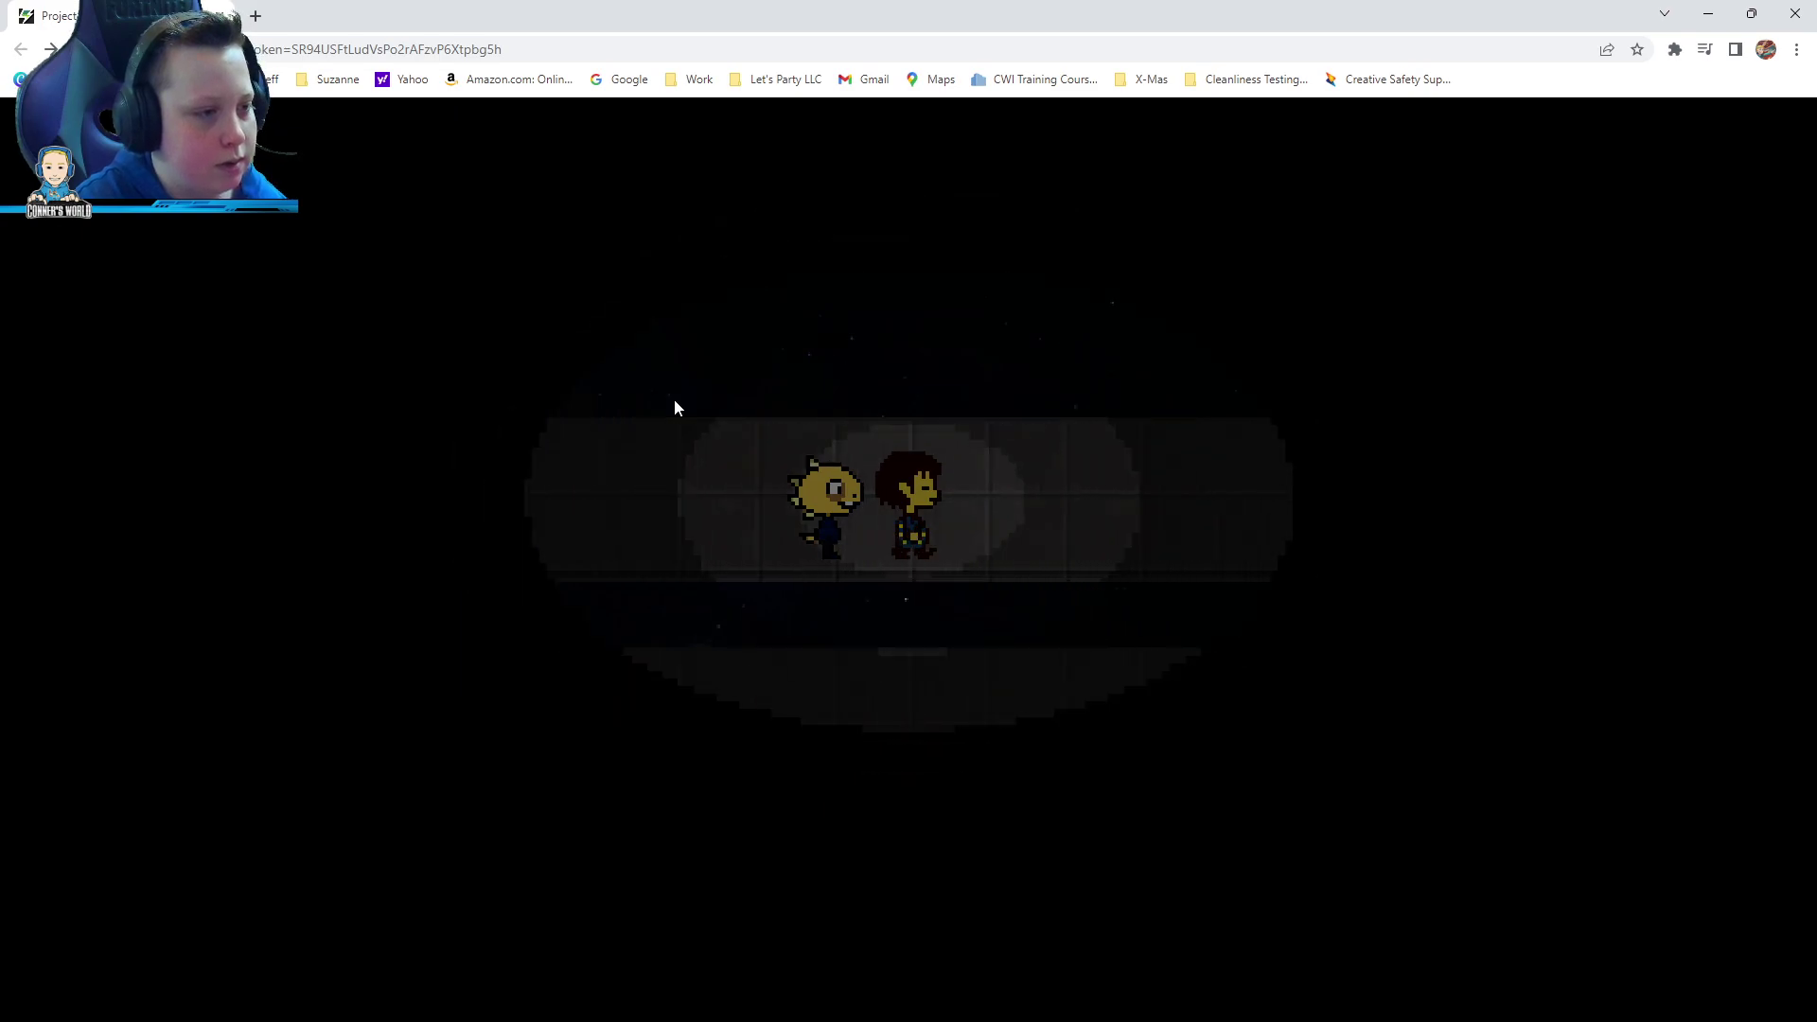
pyautogui.press('Right')
pyautogui.press('Right')
pyautogui.press('Right')
pyautogui.press('Right')
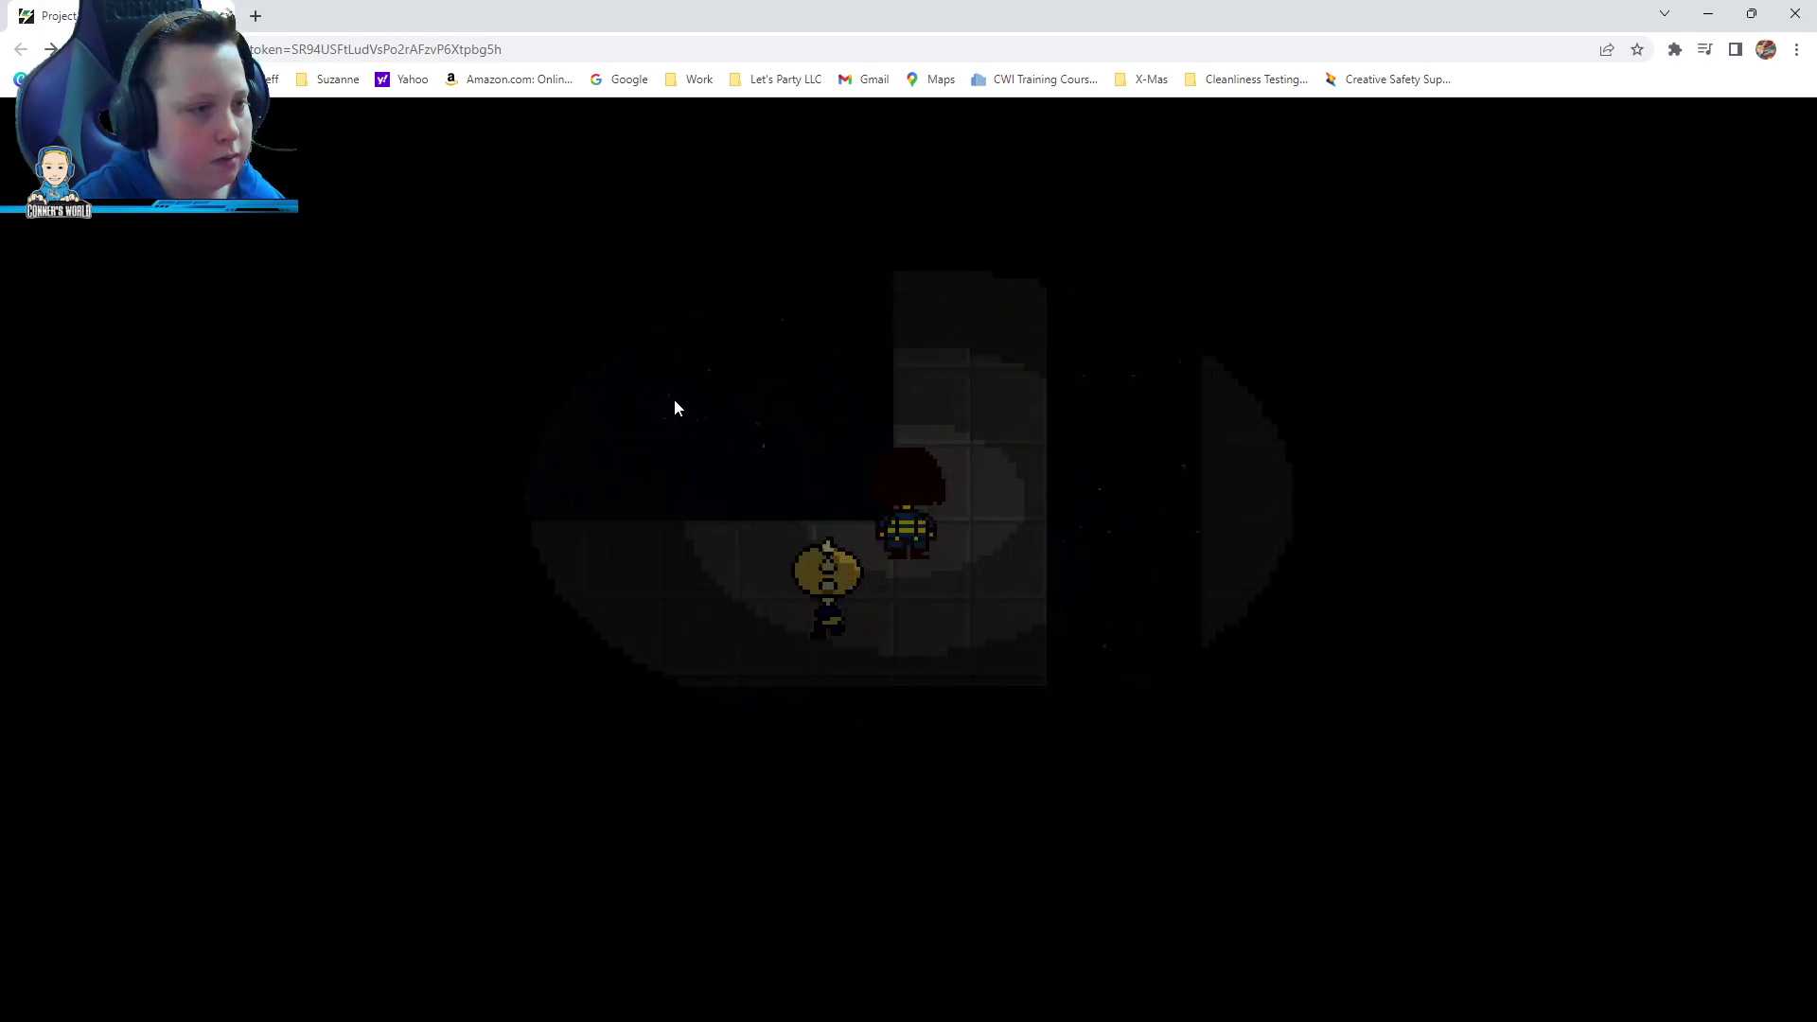
pyautogui.press('Down')
pyautogui.press('Down')
pyautogui.press('Down')
pyautogui.press('Down')
pyautogui.press('Down')
pyautogui.press('Left')
pyautogui.press('Left')
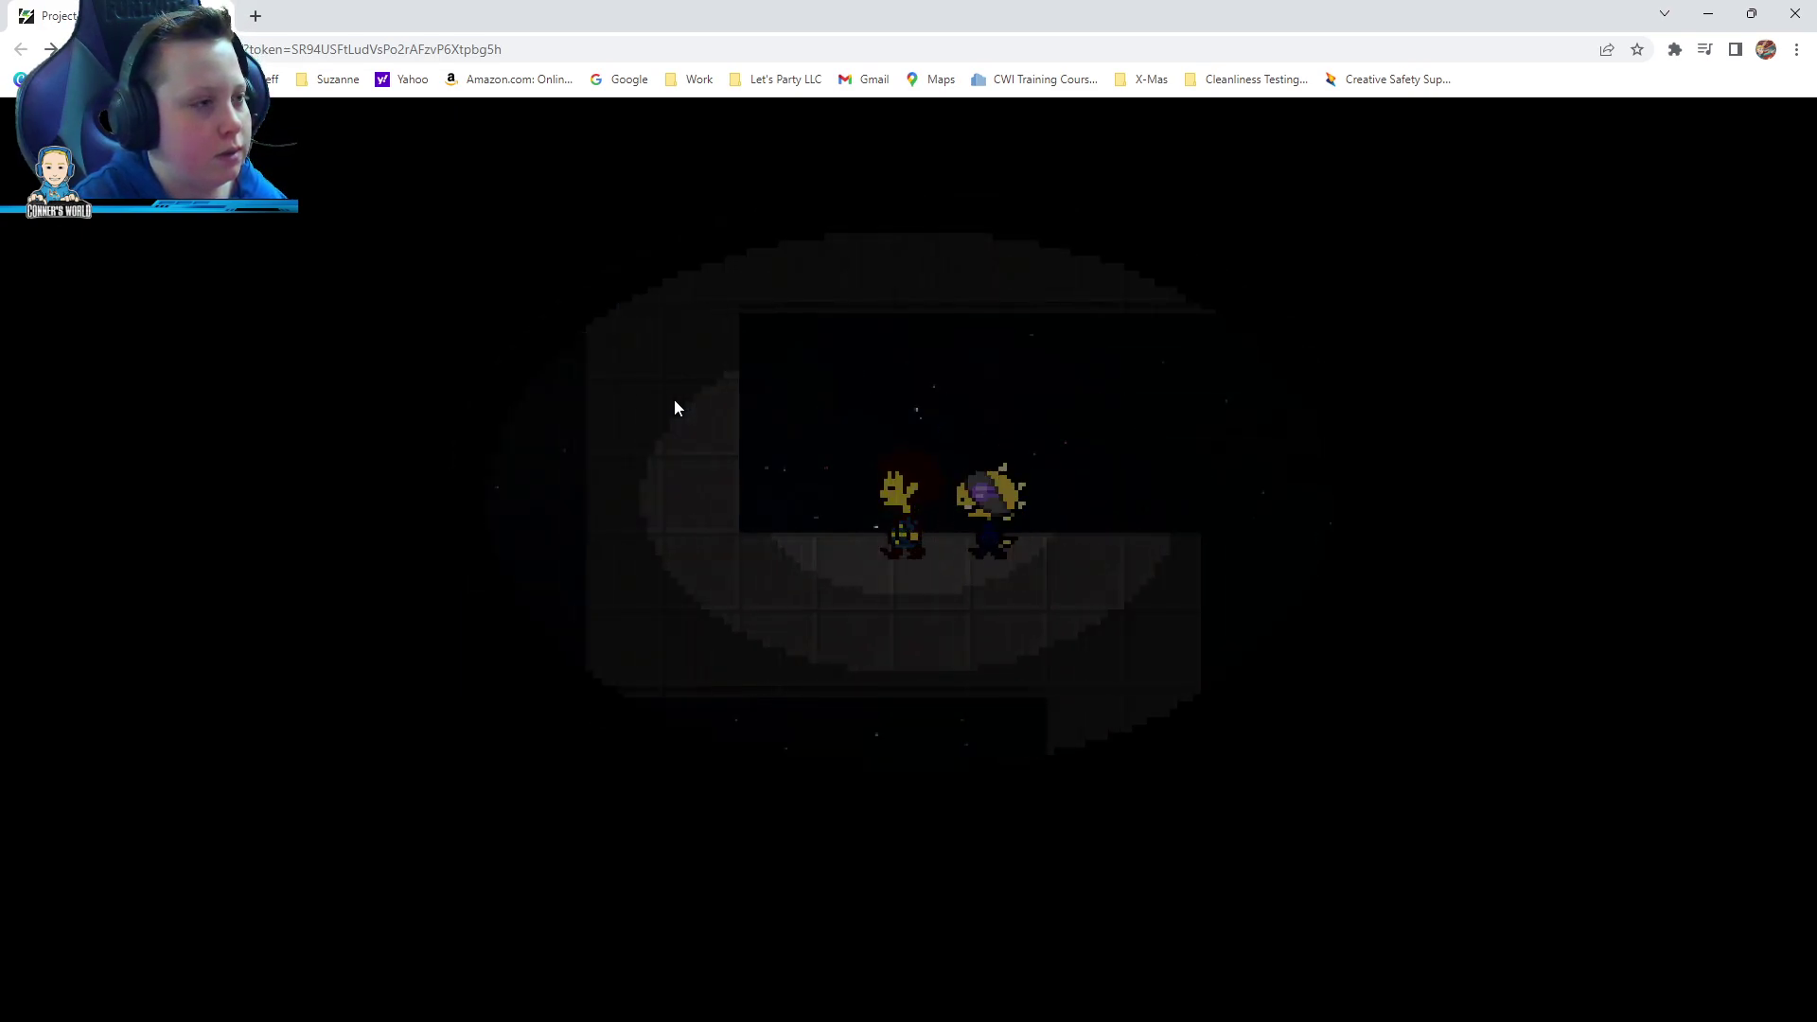
pyautogui.press('Up')
pyautogui.press('Up')
pyautogui.press('Down')
pyautogui.press('Down')
pyautogui.press('Down')
pyautogui.press('Down')
pyautogui.press('Up')
pyautogui.press('Up')
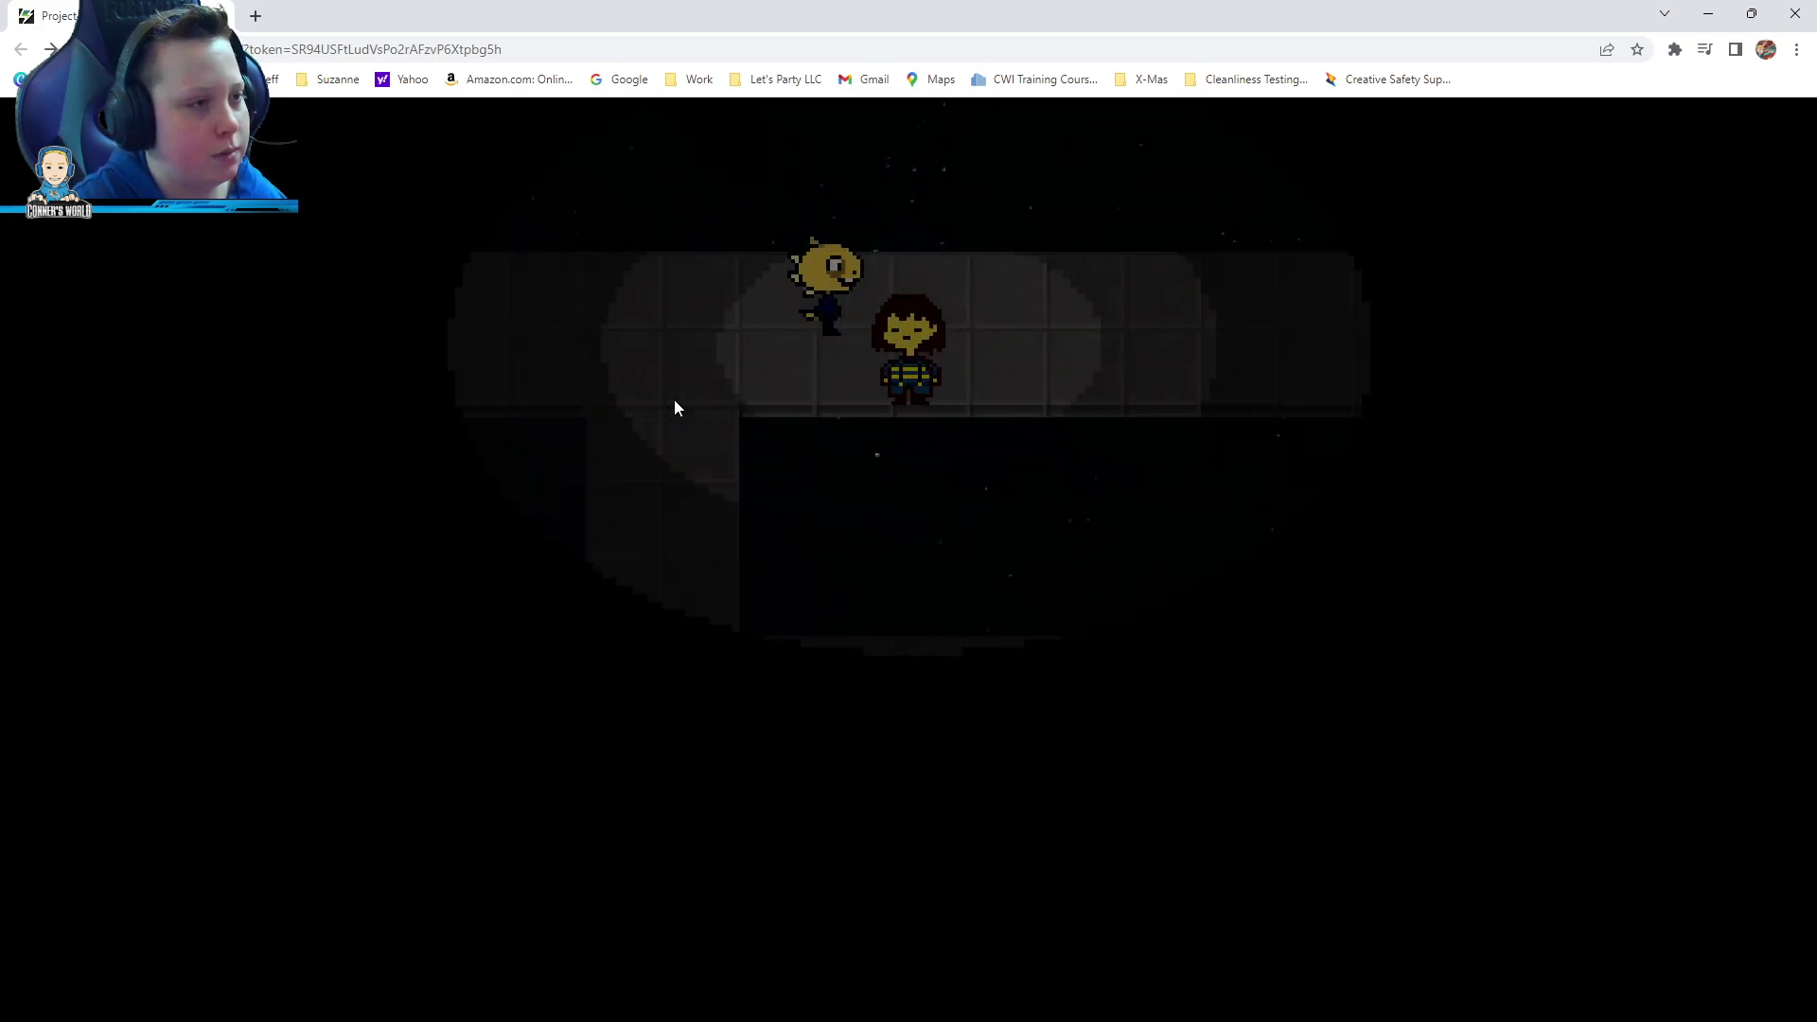
pyautogui.press('Left')
pyautogui.press('Left')
pyautogui.press('Left')
pyautogui.press('Left')
pyautogui.press('Left')
pyautogui.press('Left')
pyautogui.press('Left')
pyautogui.press('Left')
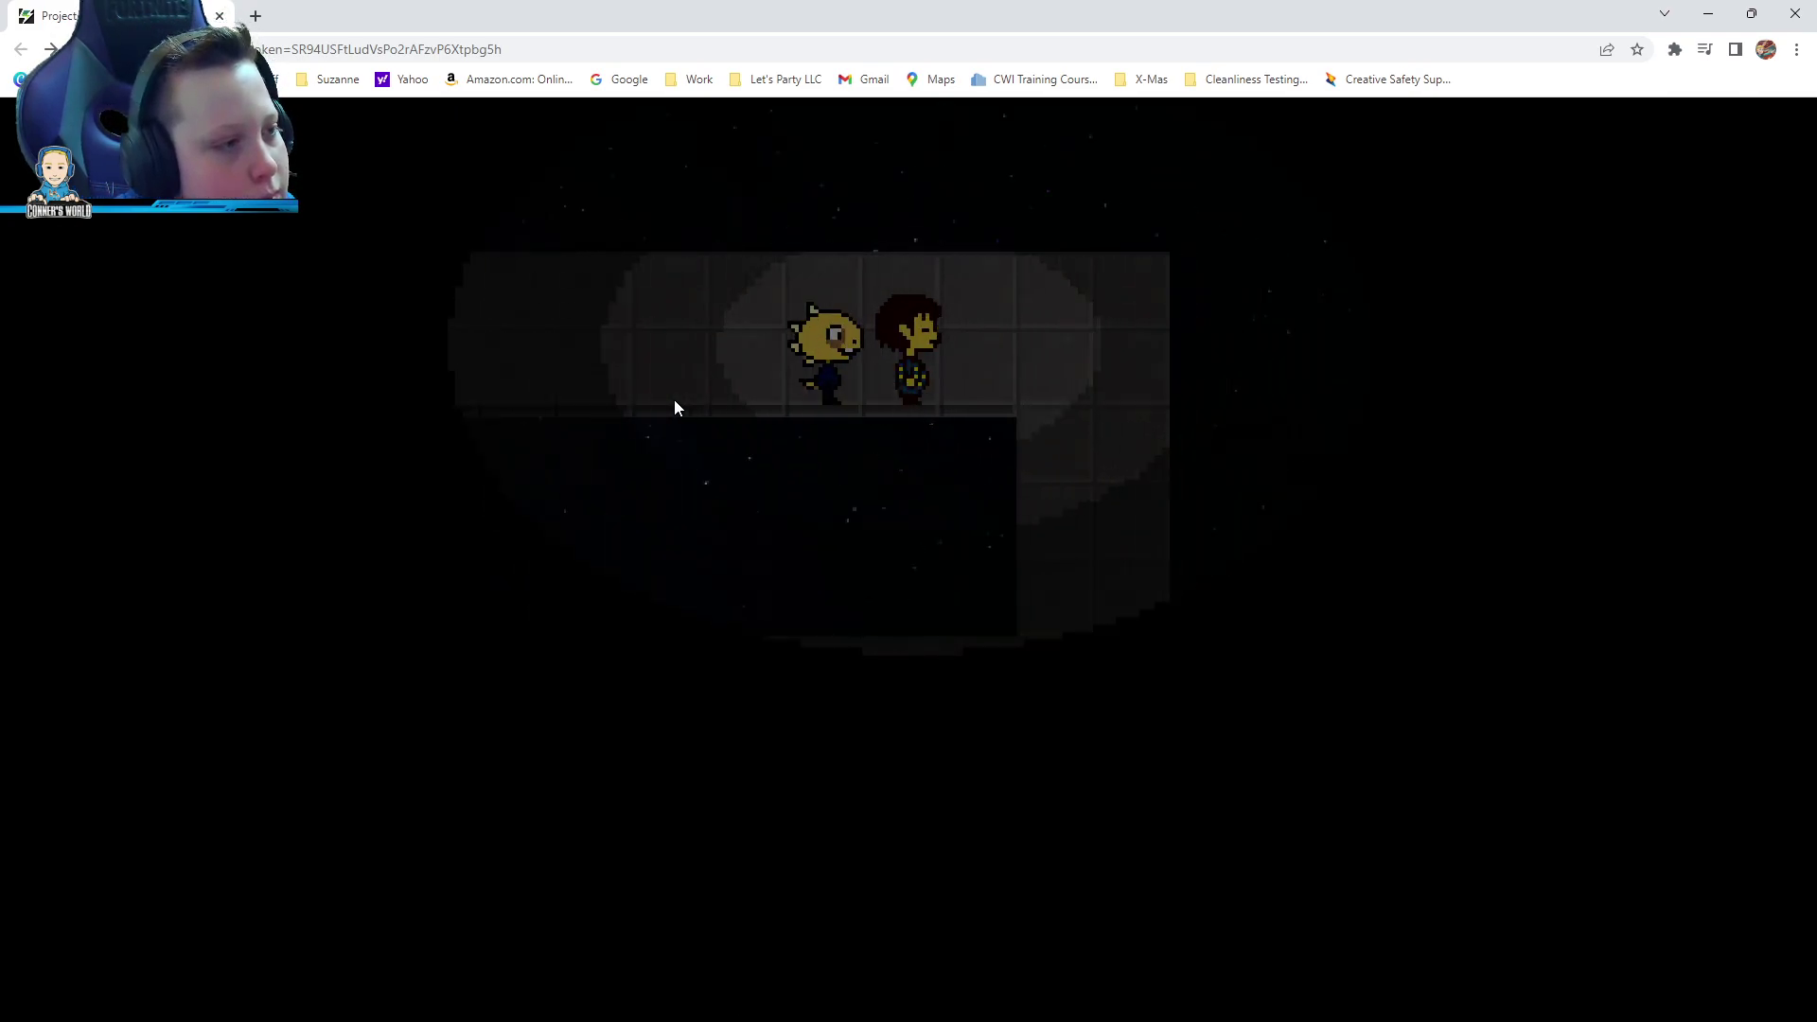
pyautogui.press('Left')
pyautogui.press('Down')
pyautogui.press('Down')
pyautogui.press('Down')
pyautogui.press('Down')
pyautogui.press('Down')
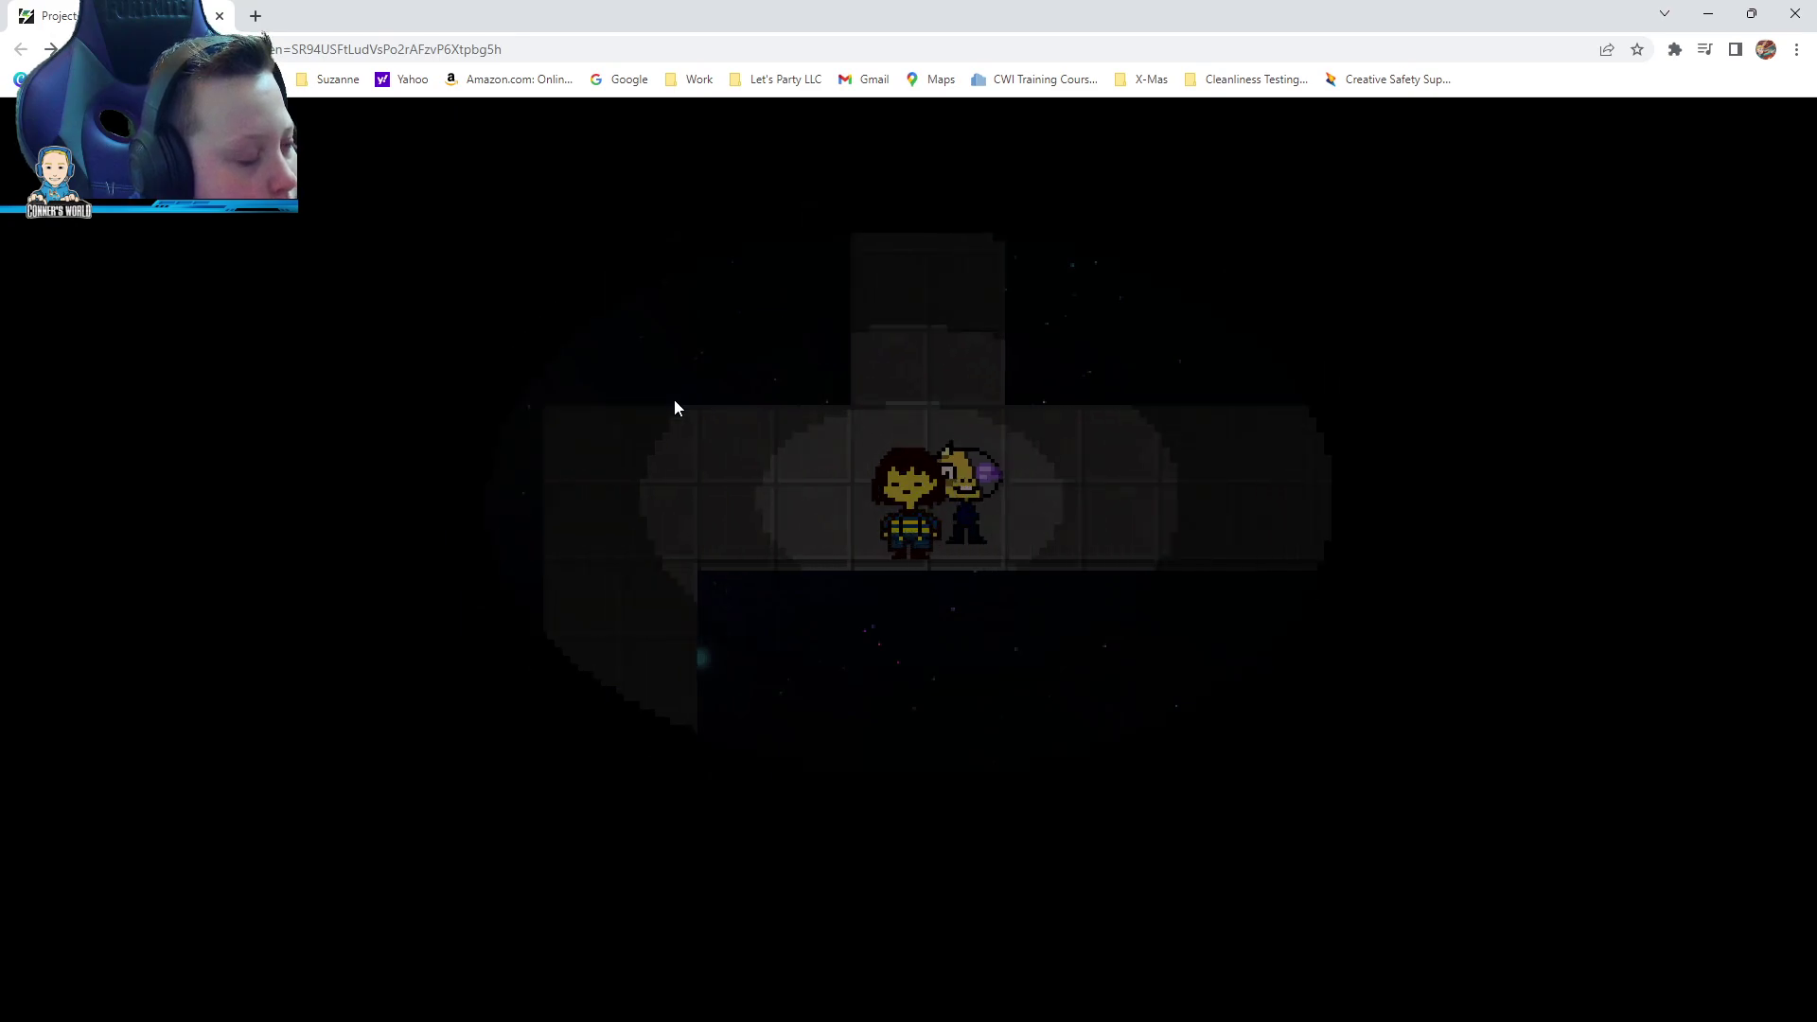
pyautogui.press('Left')
pyautogui.press('Left')
pyautogui.press('Left')
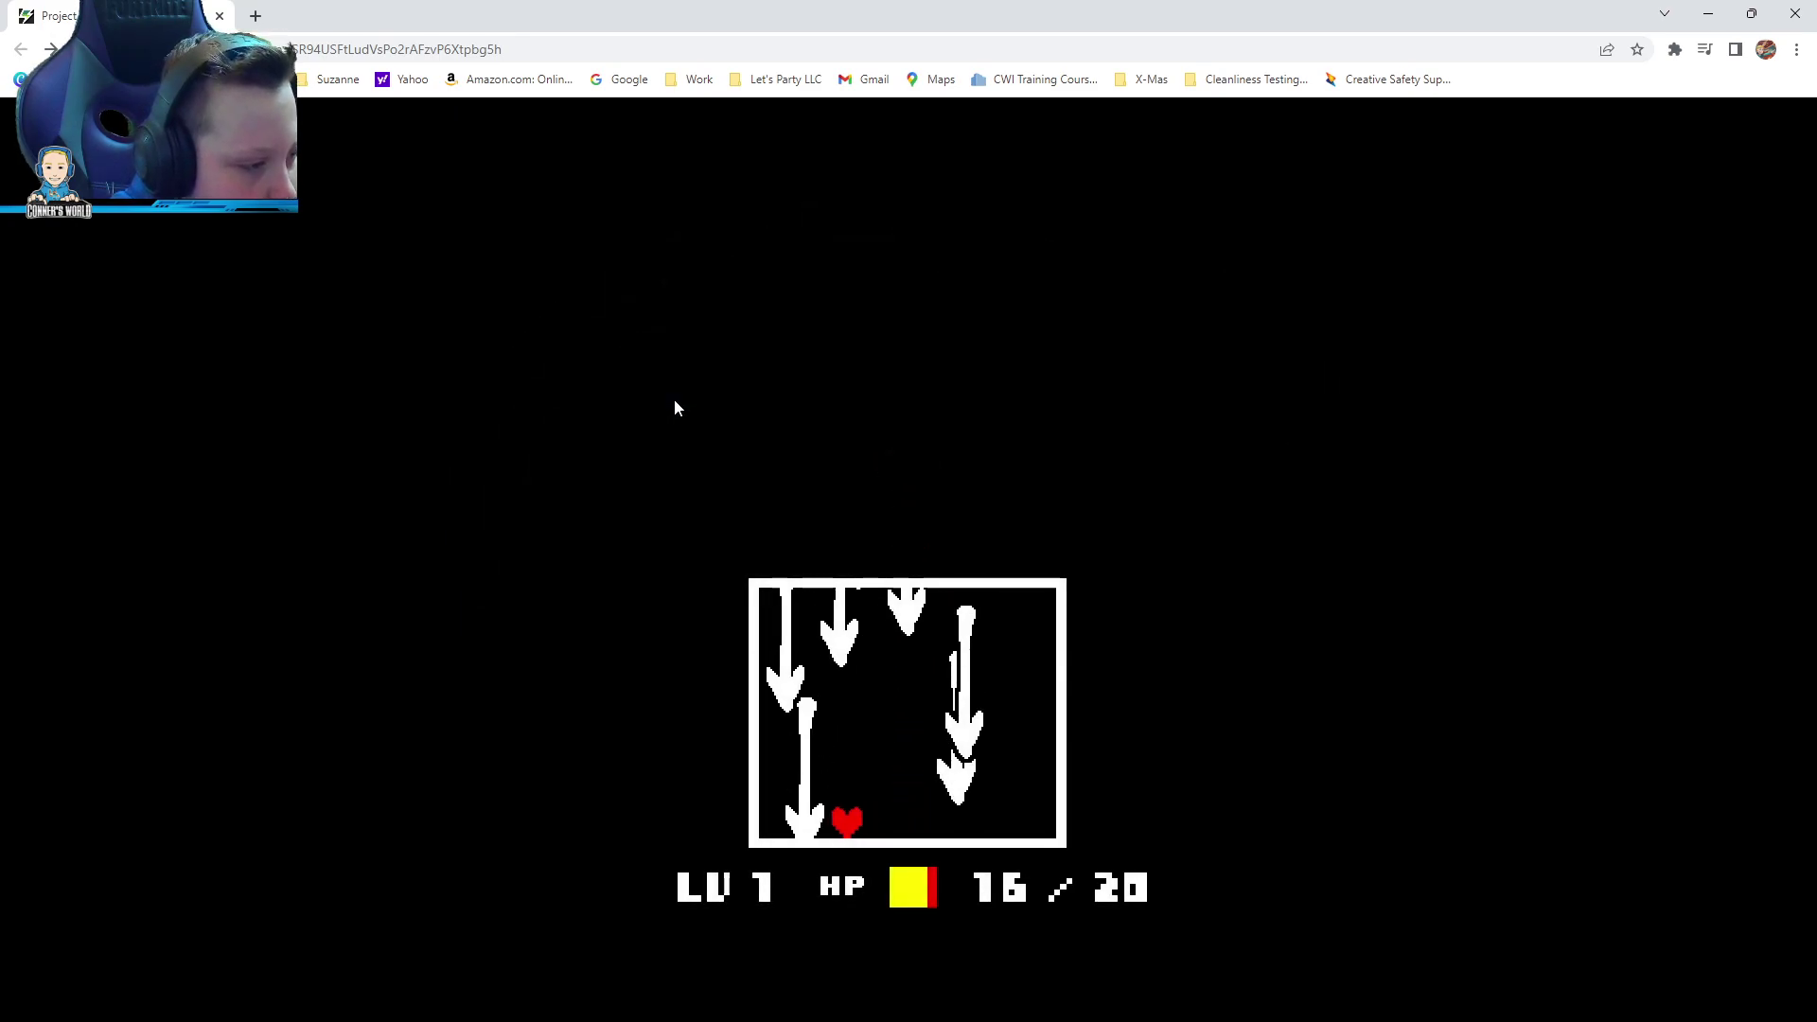
pyautogui.press('Left')
pyautogui.press('Left')
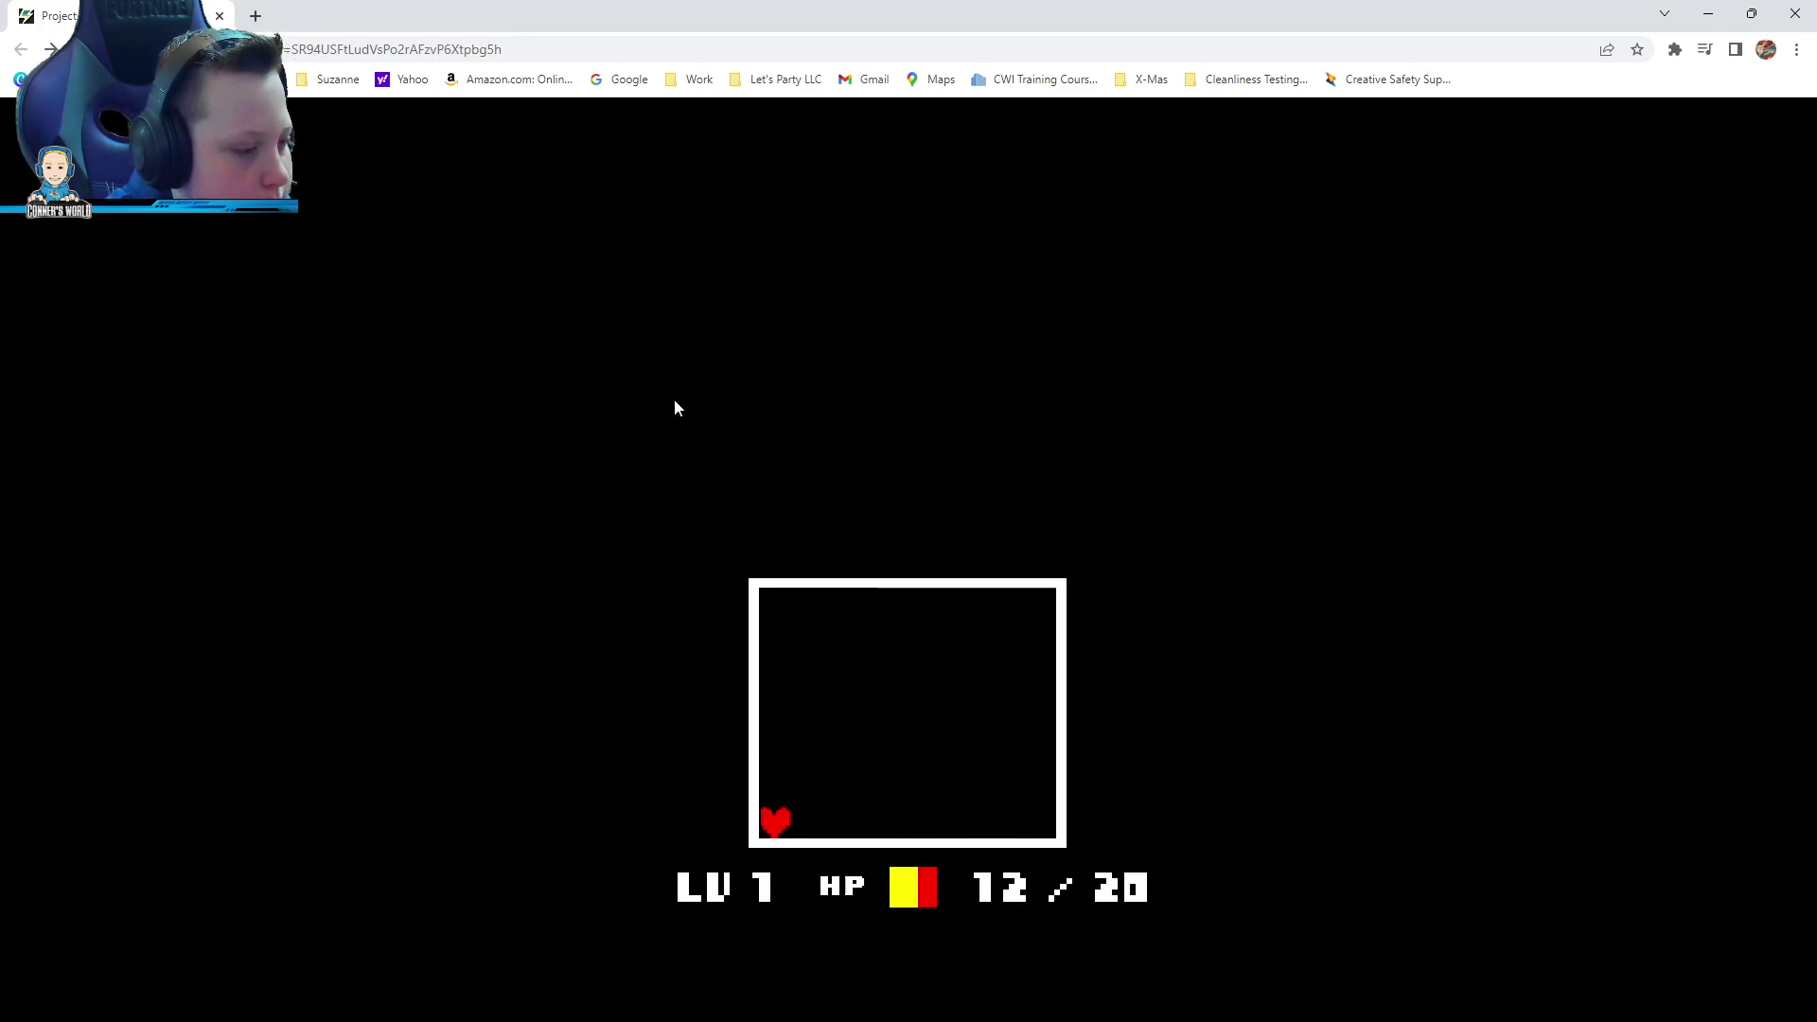
# Finish the encounter, walk on with the companion, and dodge the next arrow attack
pyautogui.press('z')
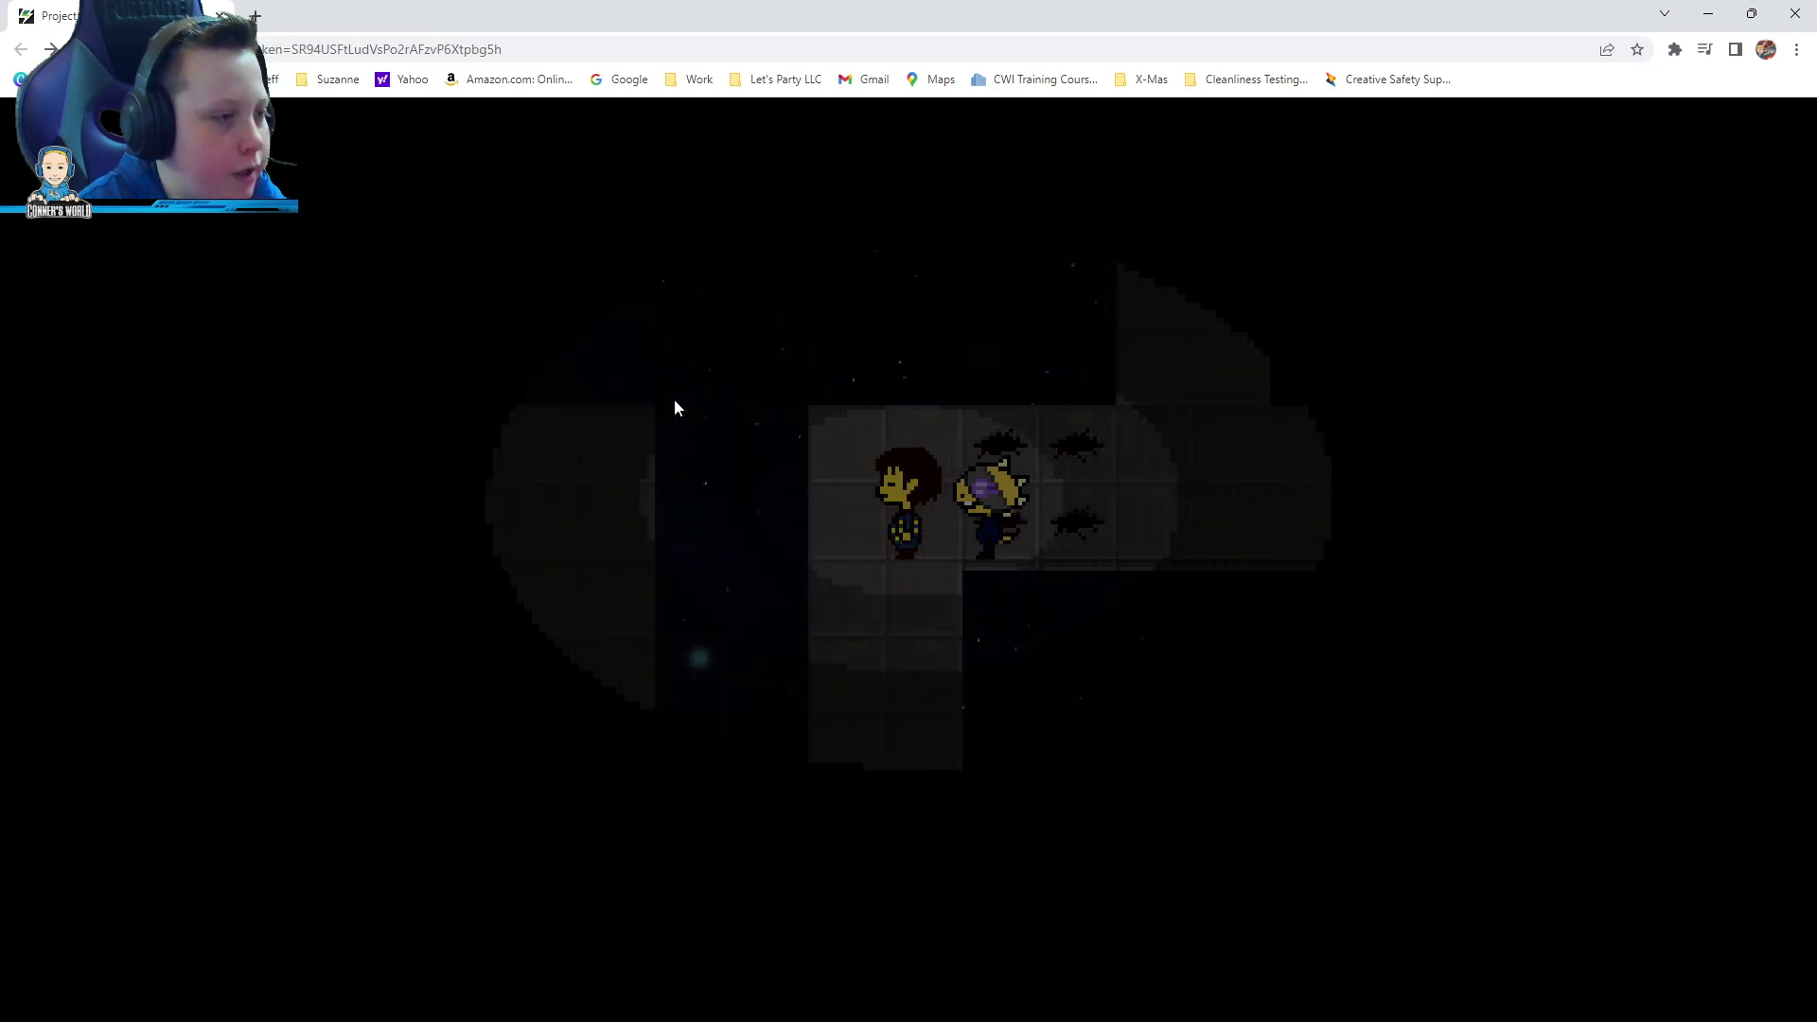
pyautogui.press('Down')
pyautogui.press('Down')
pyautogui.press('Left')
pyautogui.press('Left')
pyautogui.press('Left')
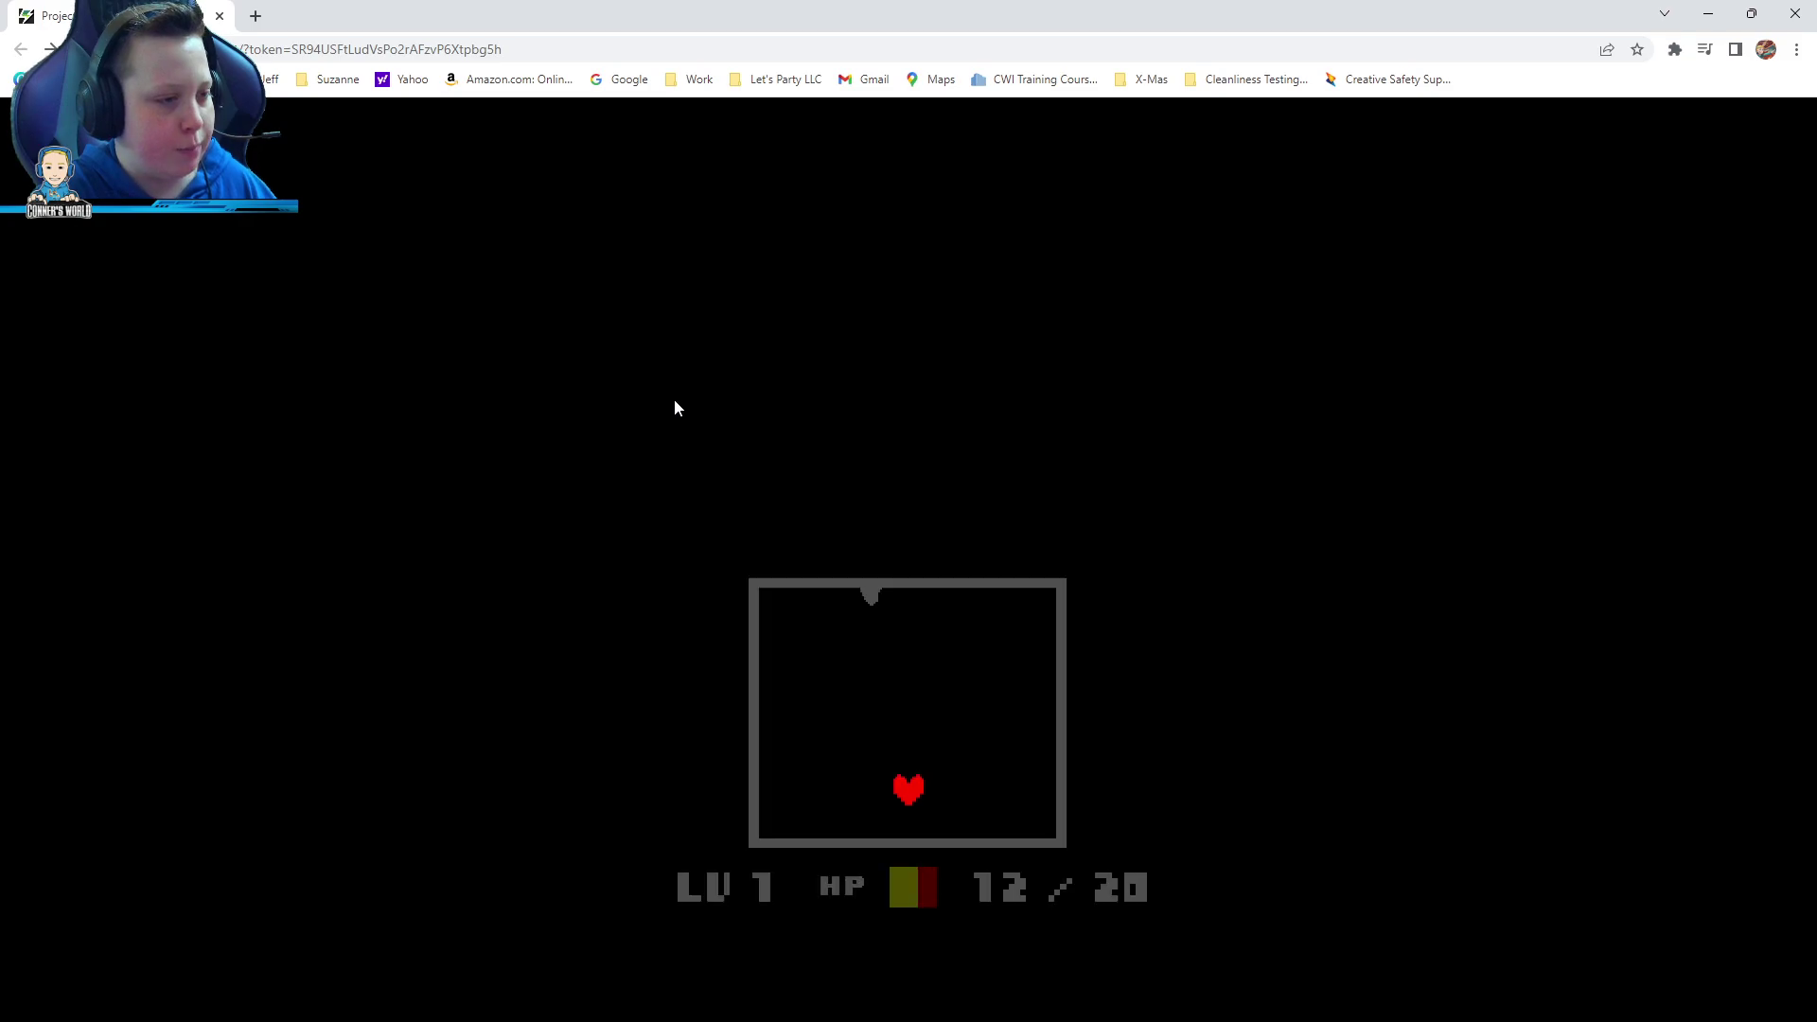
pyautogui.press('Left')
pyautogui.press('Left')
pyautogui.press('Left')
pyautogui.press('Down')
pyautogui.press('Up')
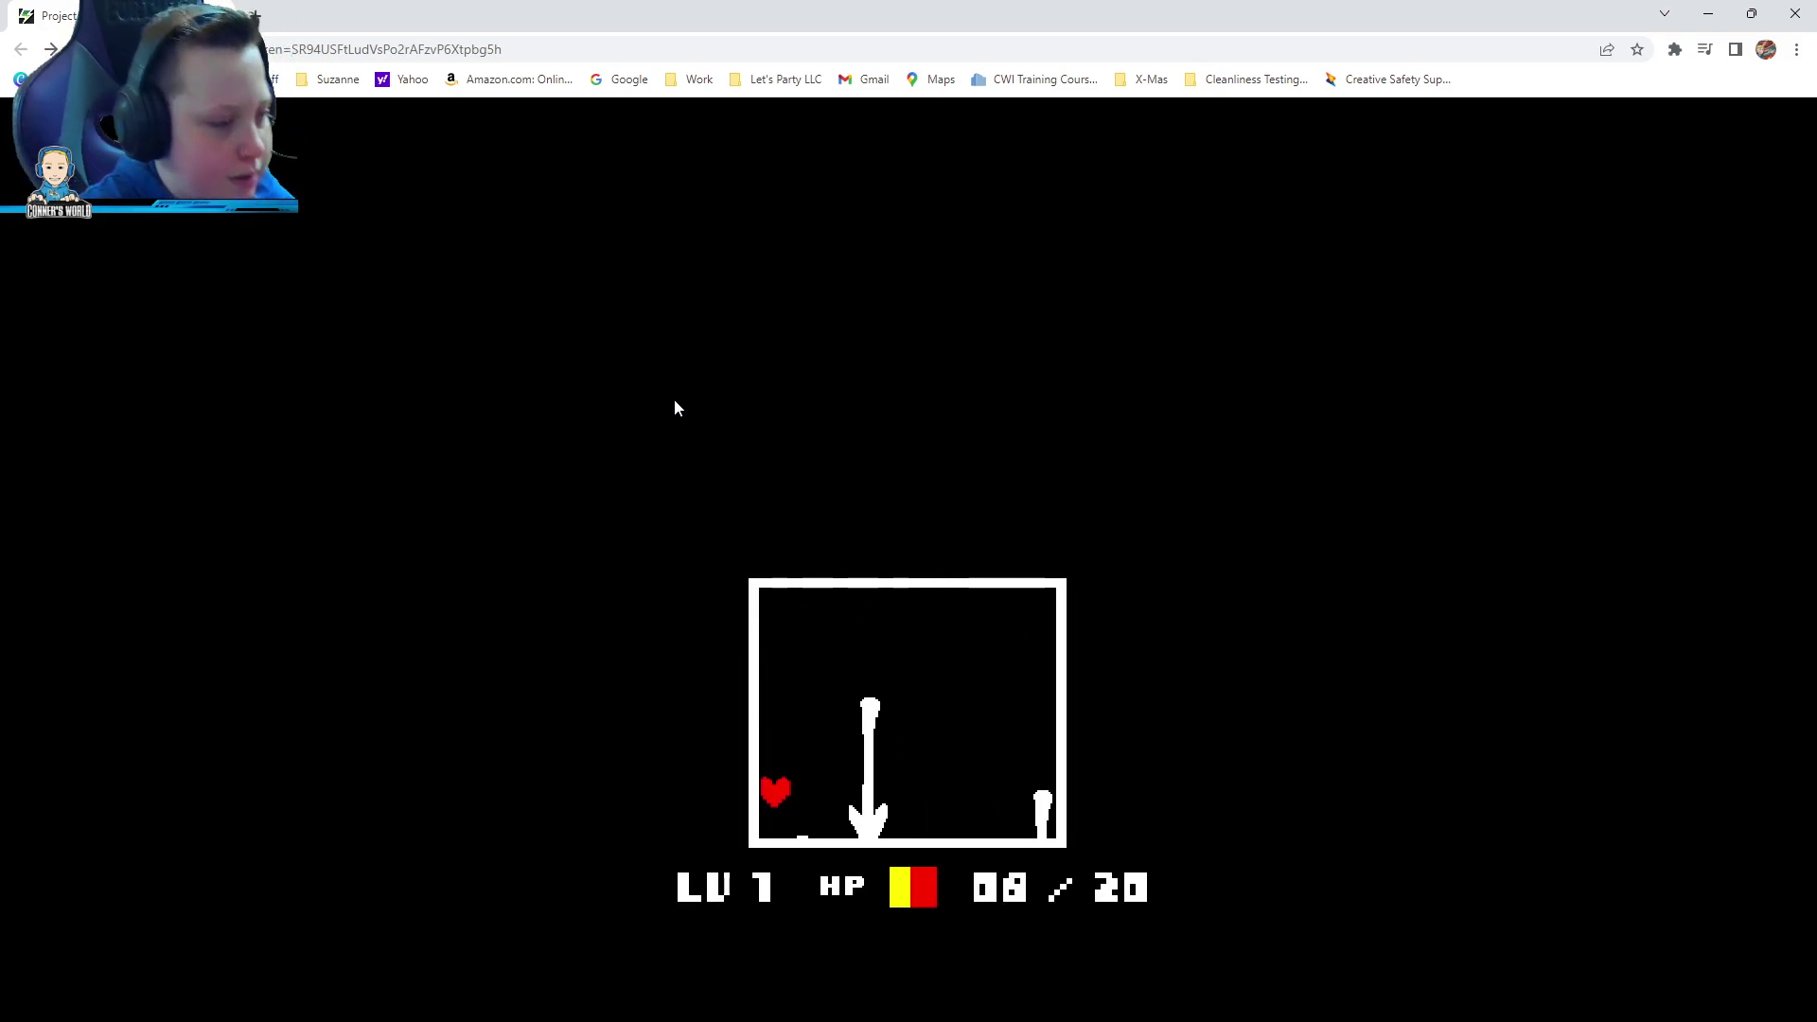
pyautogui.press('z')
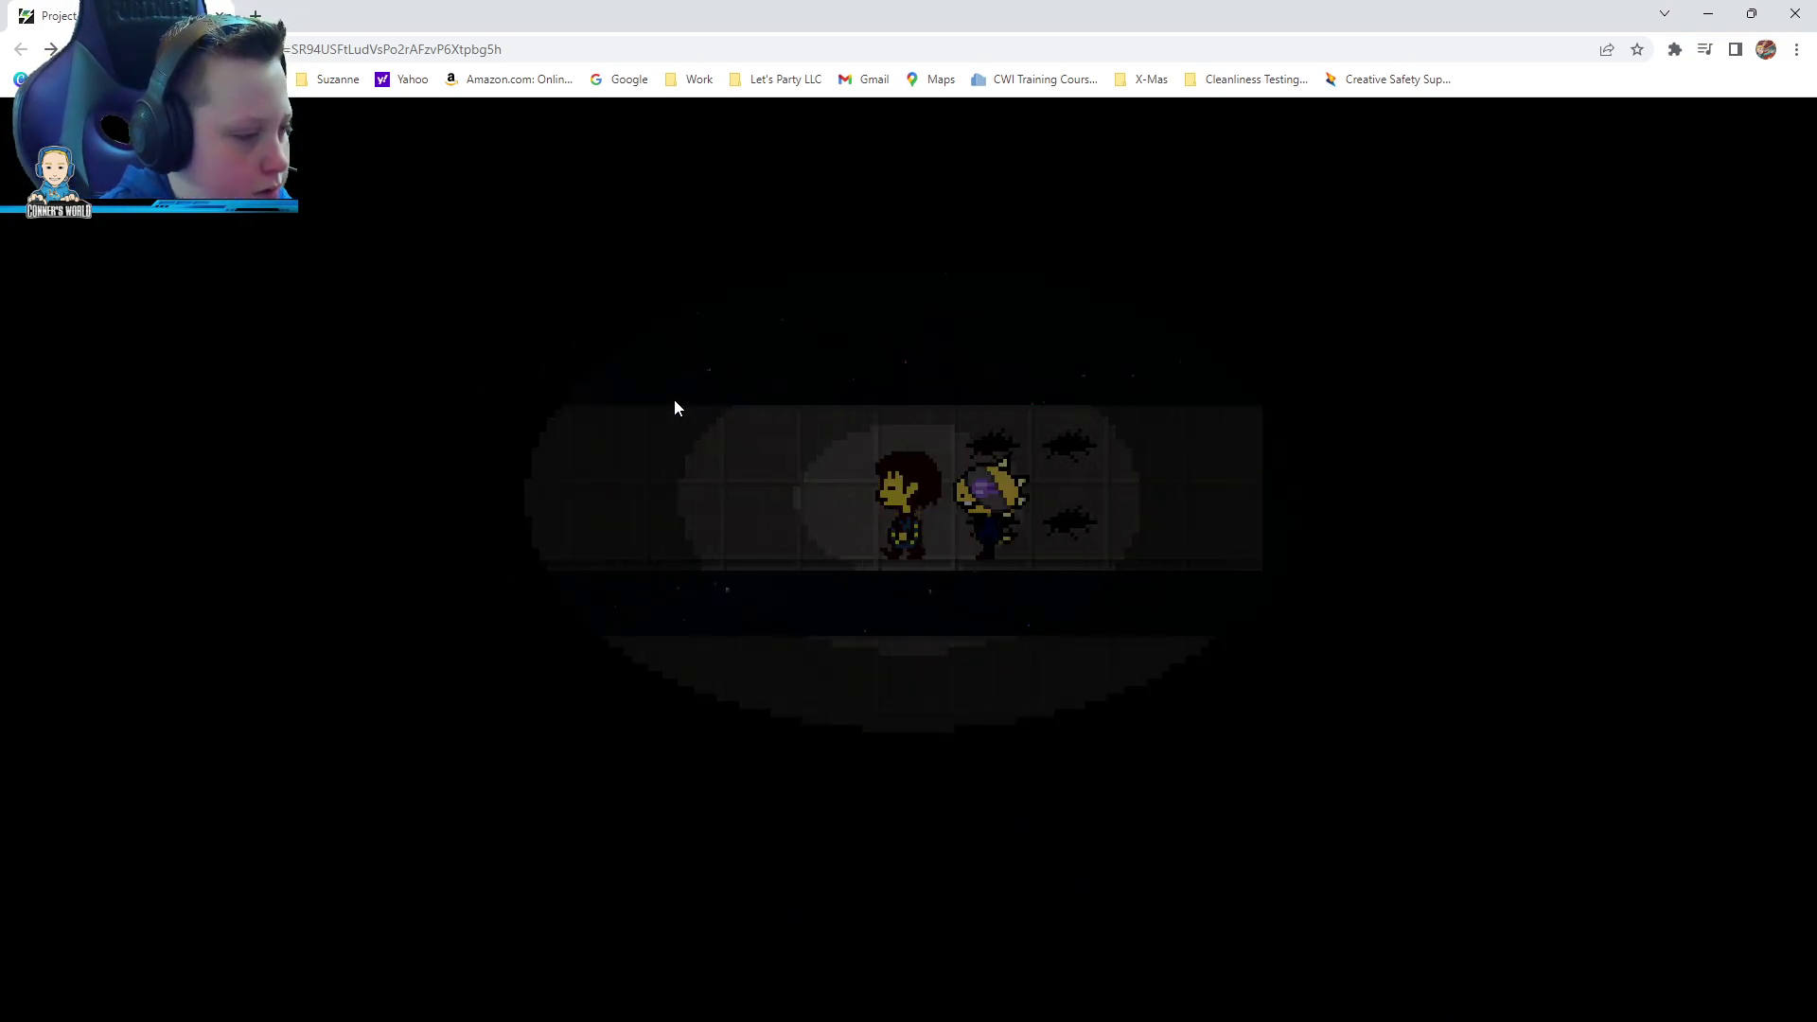
# Walk left, down the vertical corridor, then upward through the maze
pyautogui.press('Left')
pyautogui.press('Left')
pyautogui.press('Down')
pyautogui.press('Down')
pyautogui.press('Down')
pyautogui.press('Down')
pyautogui.press('Down')
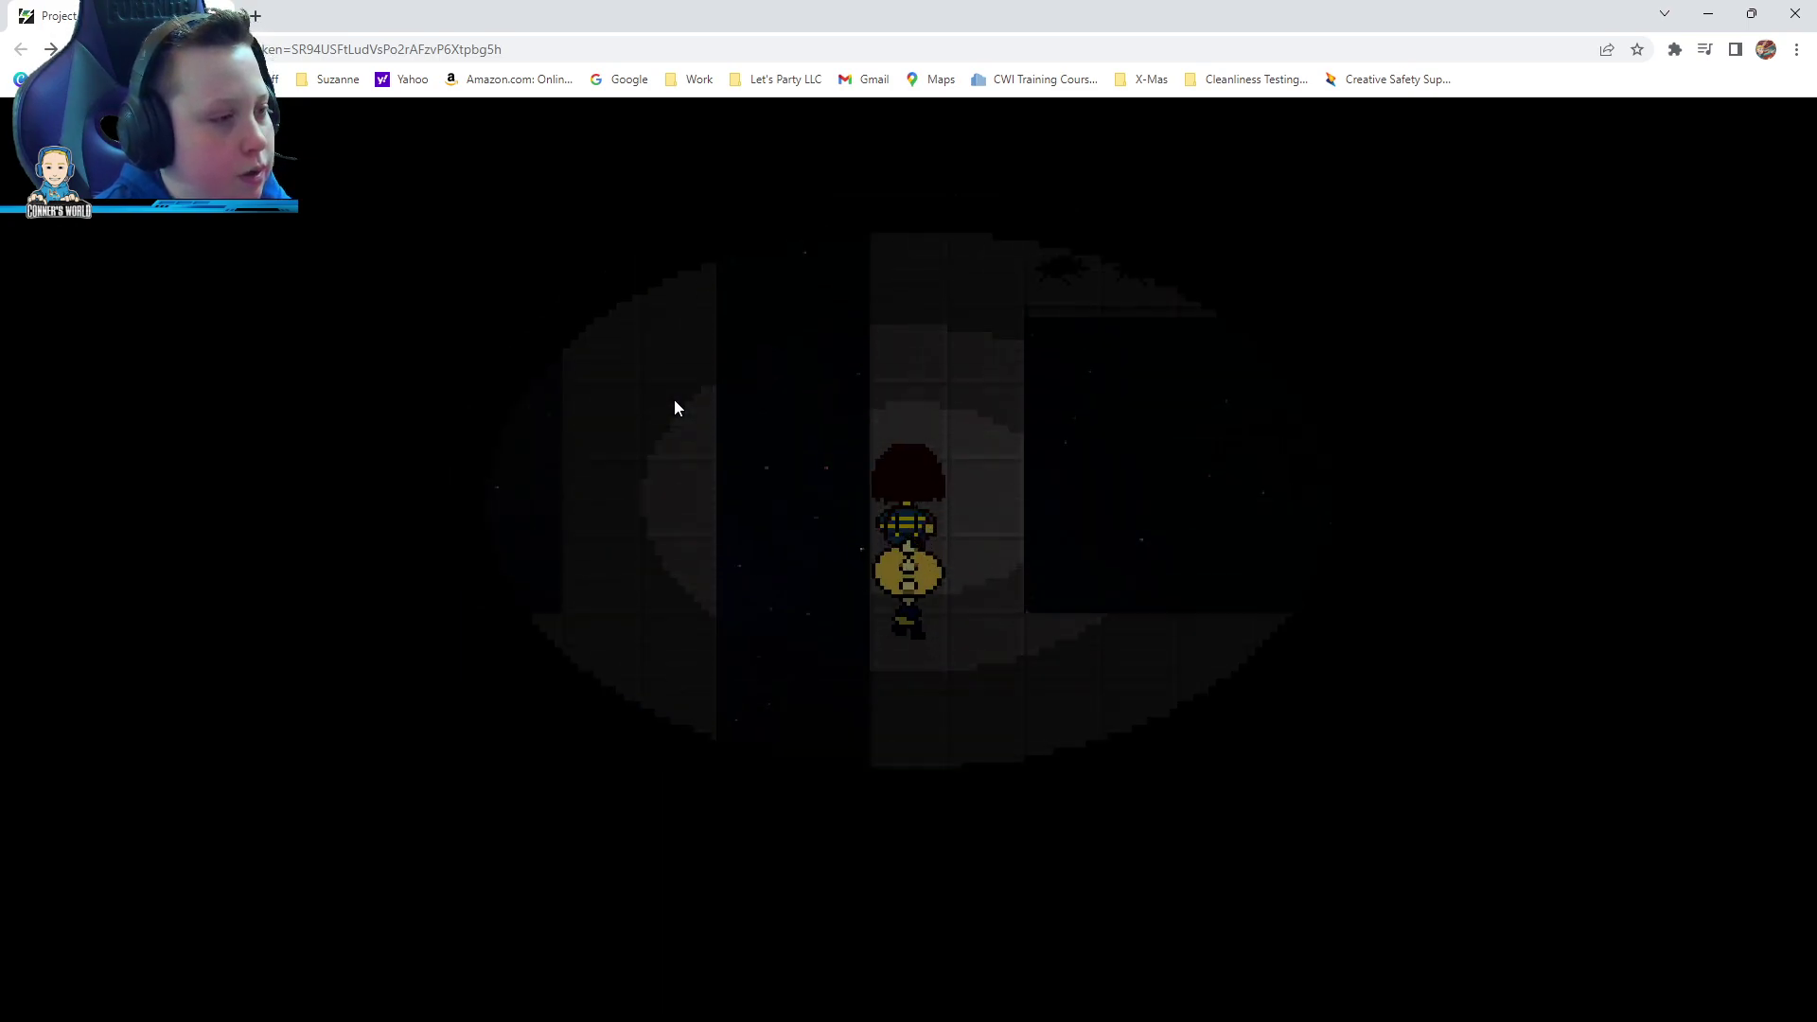
pyautogui.press('Right')
pyautogui.press('Right')
pyautogui.press('Down')
pyautogui.press('Down')
pyautogui.press('Up')
pyautogui.press('Up')
pyautogui.press('Up')
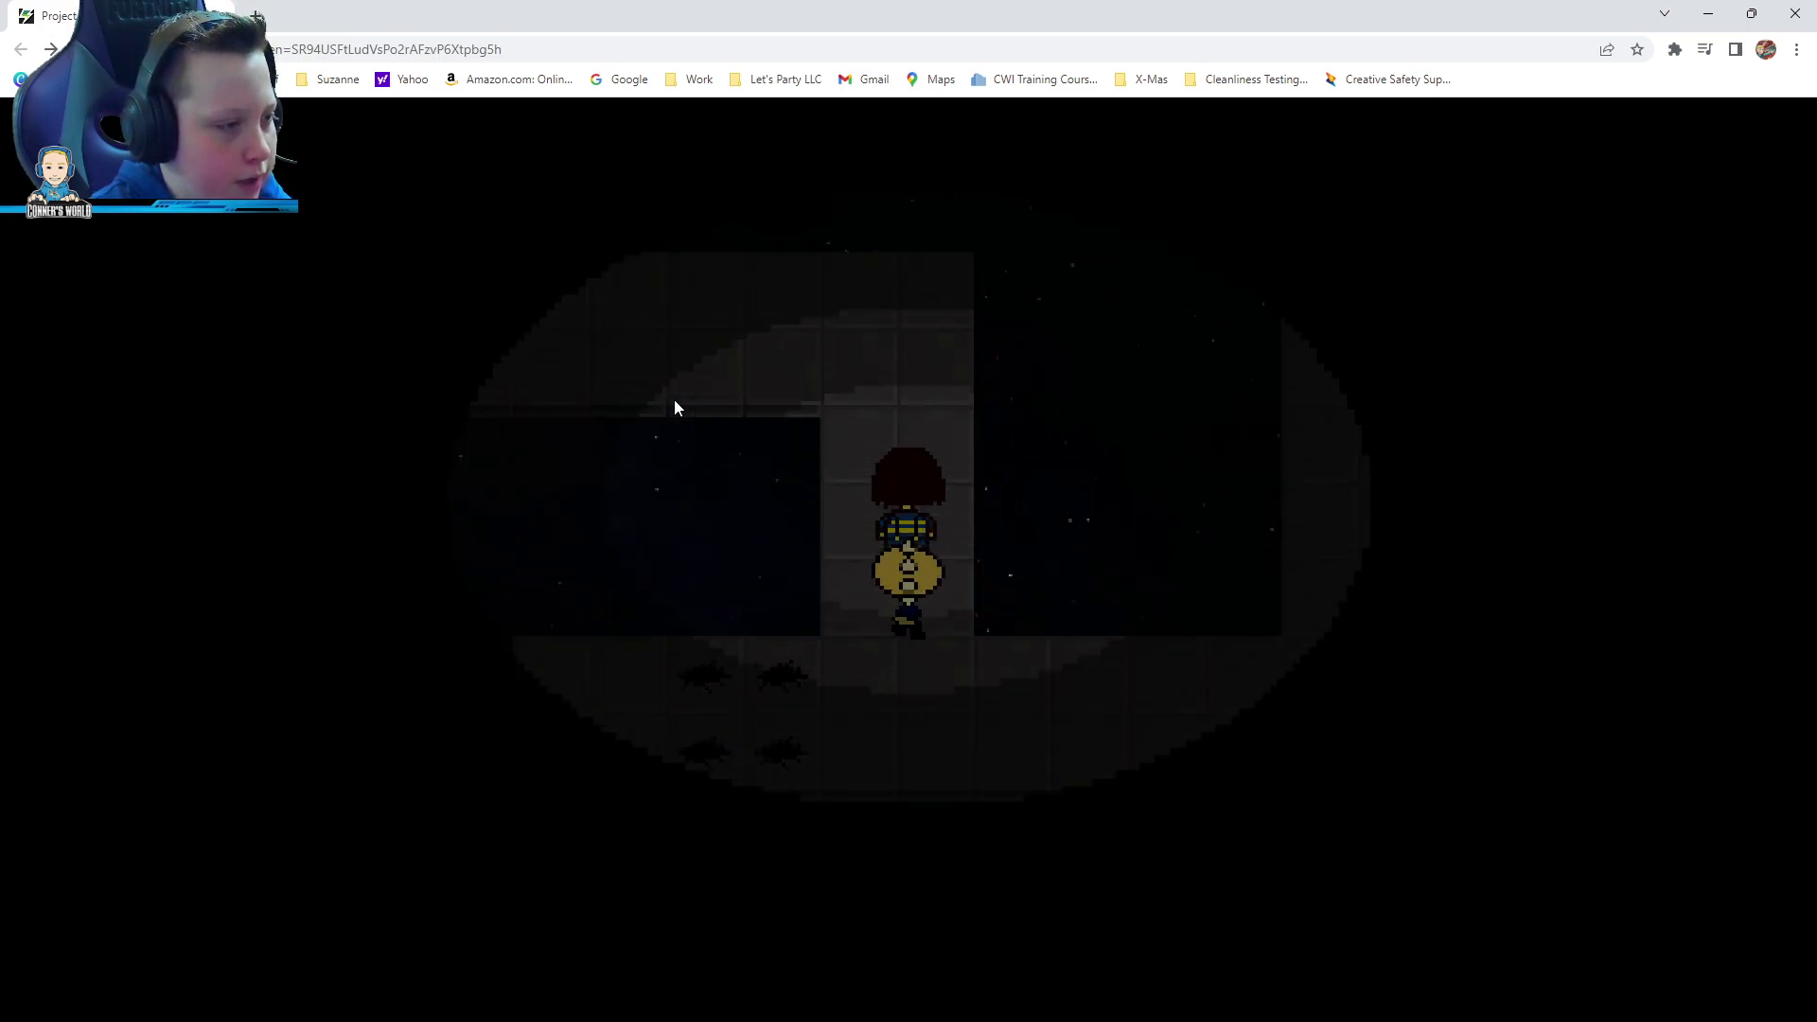
pyautogui.press('Up')
pyautogui.press('Up')
pyautogui.press('Up')
pyautogui.press('Up')
pyautogui.press('Up')
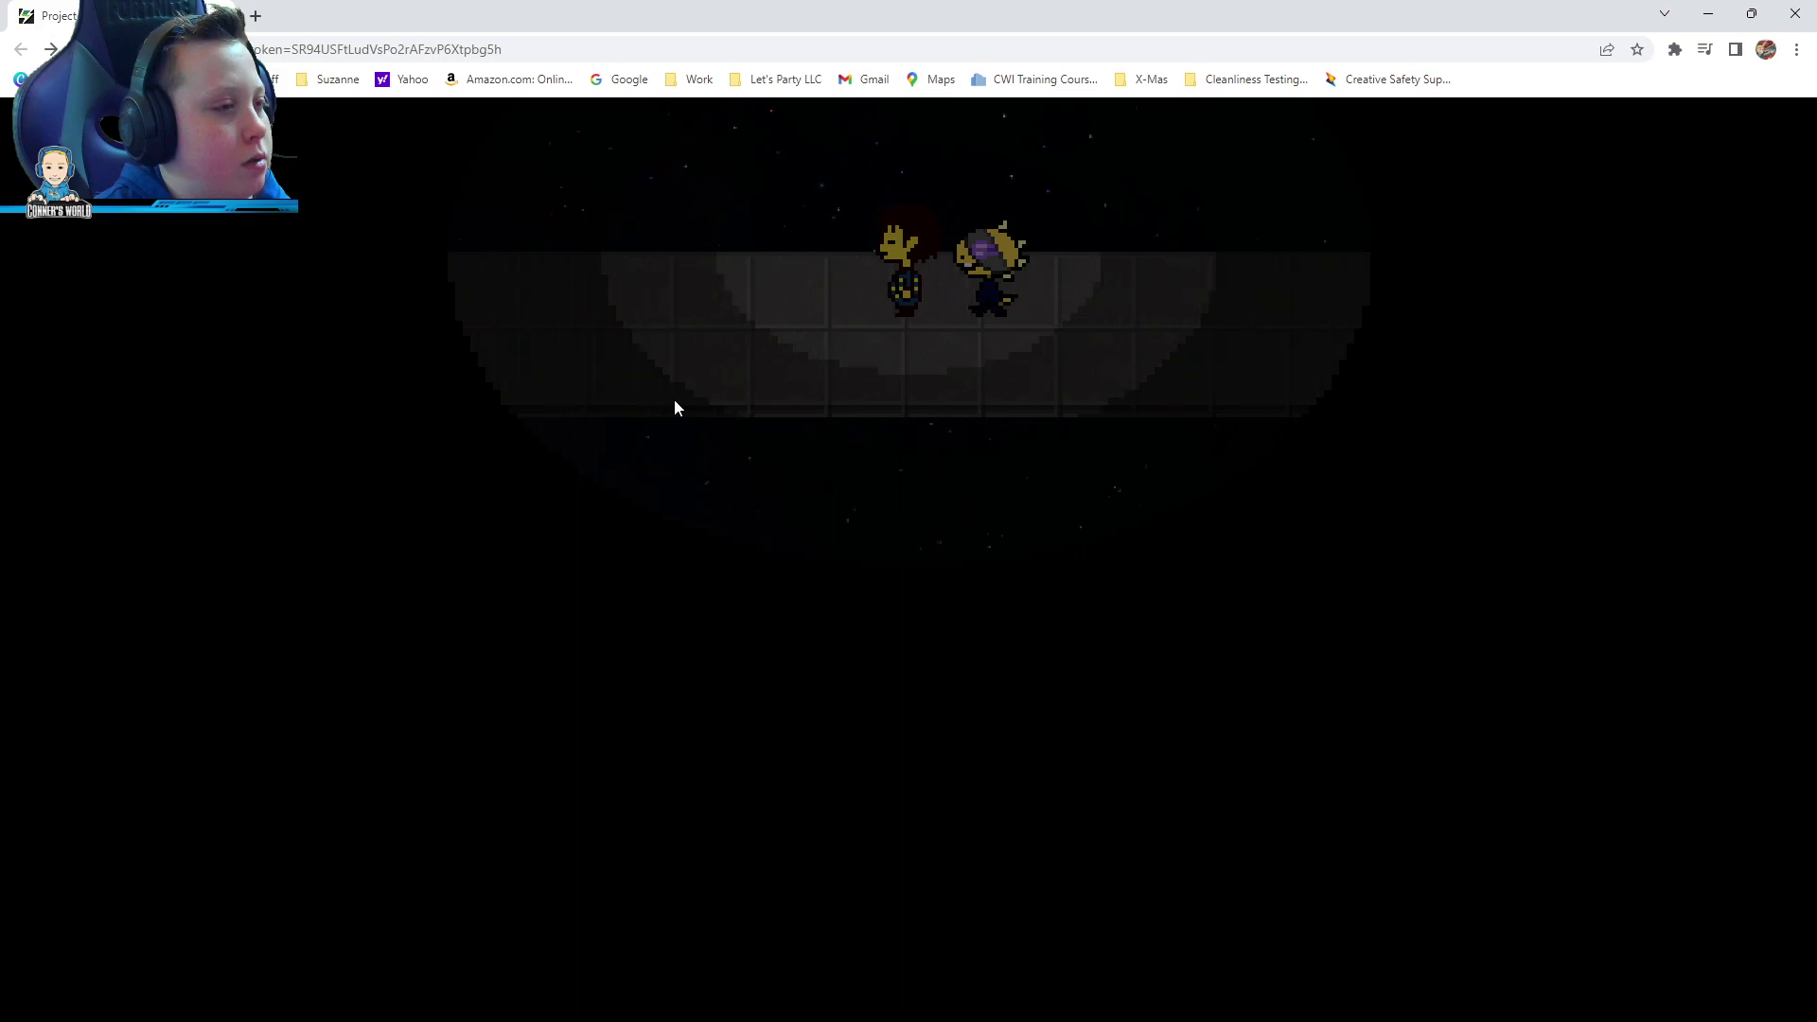
# Walk down the vertical corridor to the junction and right along the horizontal corridor
pyautogui.press('Right')
pyautogui.press('Down')
pyautogui.press('Down')
pyautogui.press('Down')
pyautogui.press('Down')
pyautogui.press('Down')
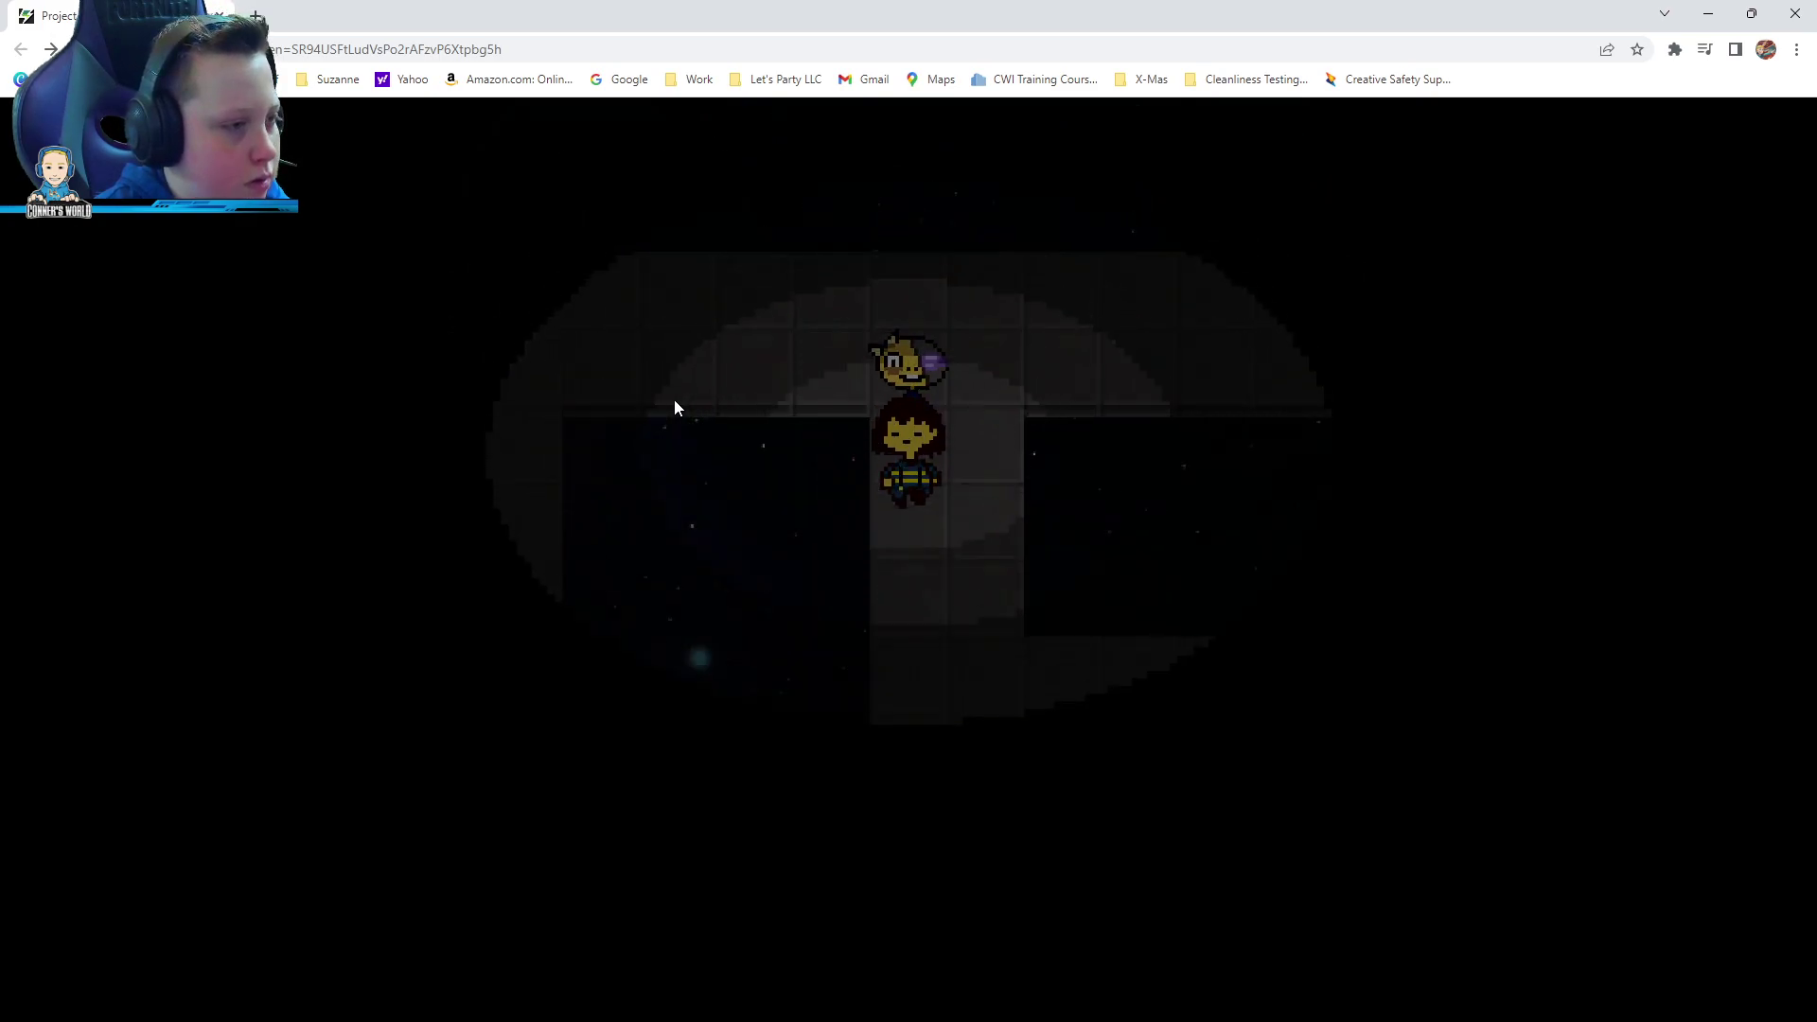
pyautogui.press('Down')
pyautogui.press('Down')
pyautogui.press('Down')
pyautogui.press('Left')
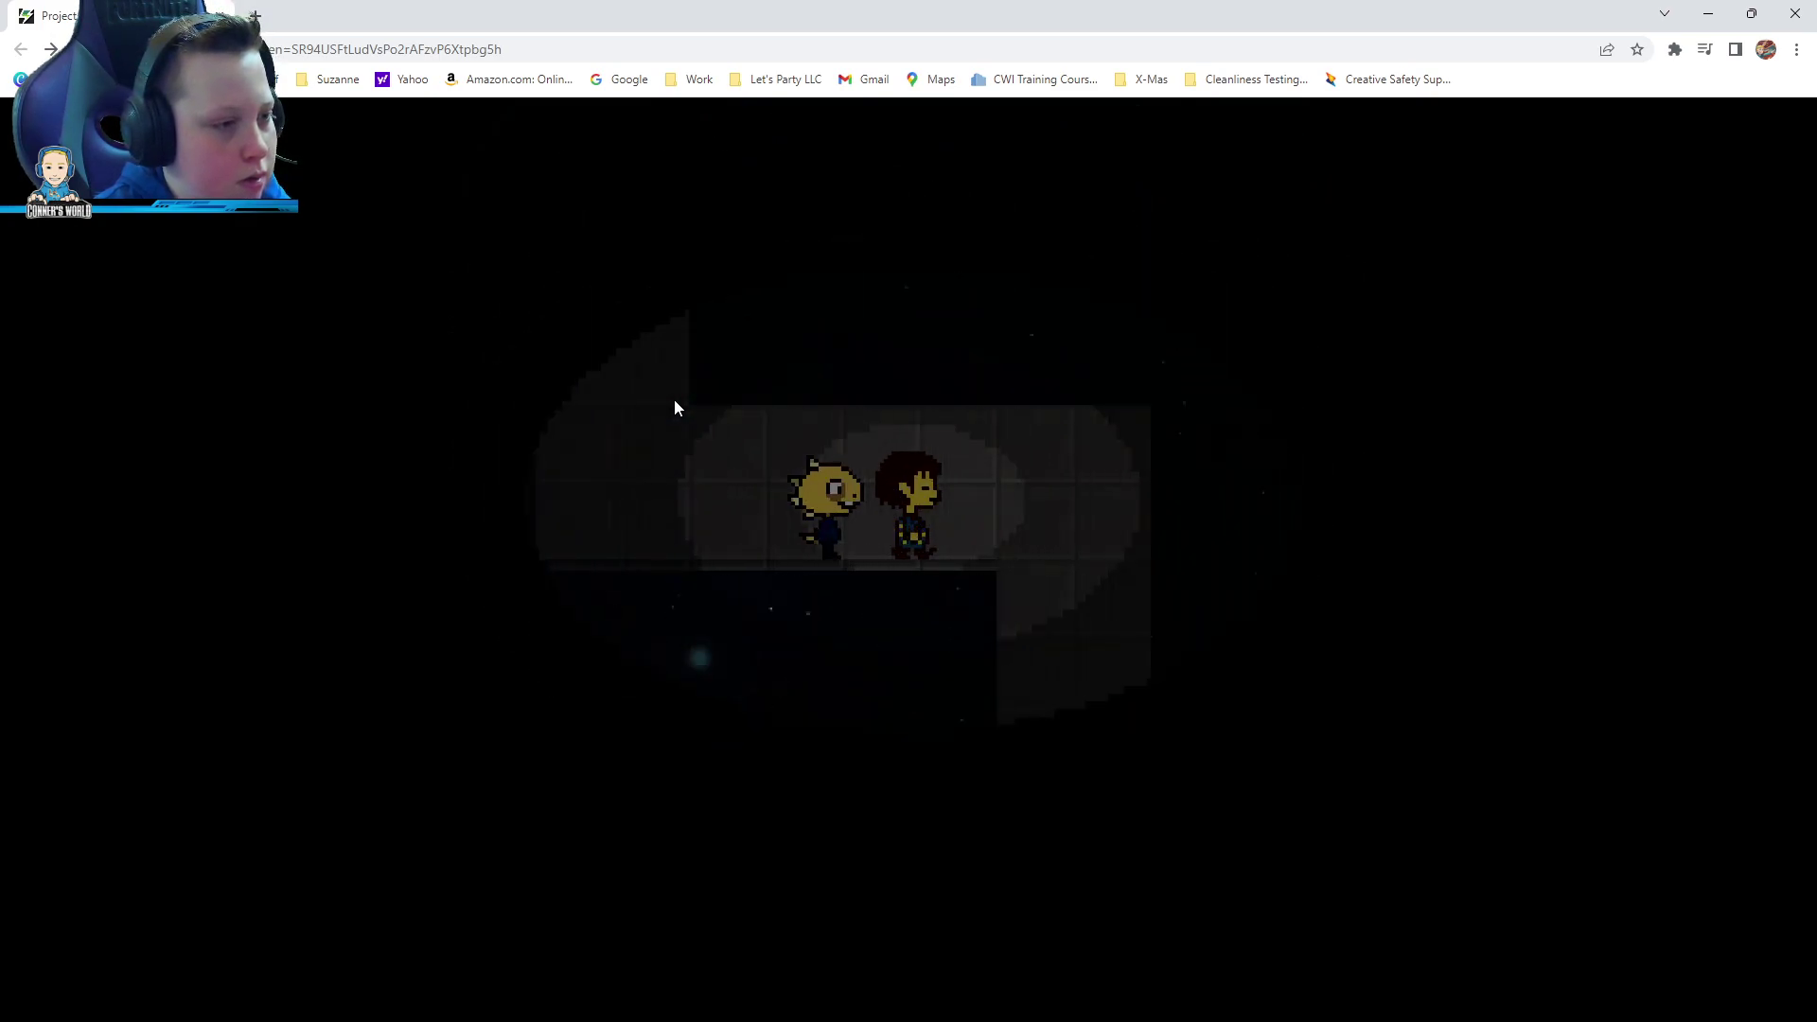
pyautogui.press('Down')
pyautogui.press('Down')
pyautogui.press('Down')
pyautogui.press('Down')
pyautogui.press('Right')
pyautogui.press('Right')
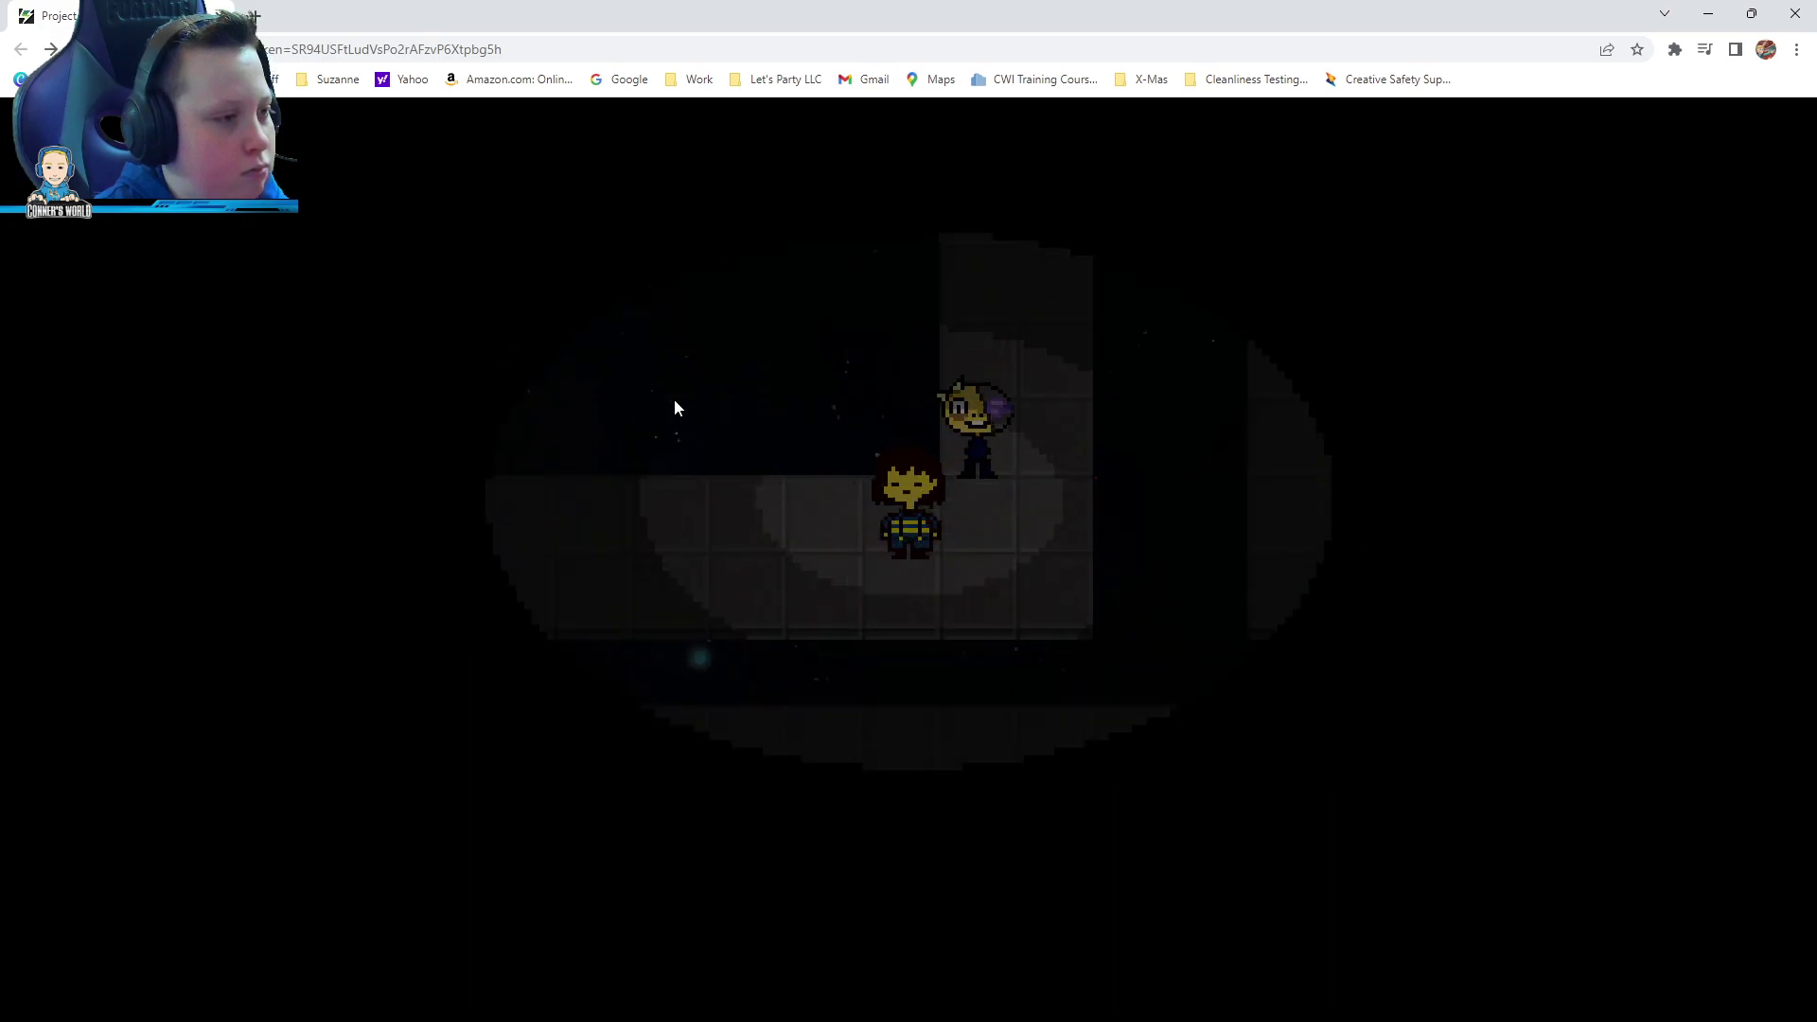
pyautogui.press('Right')
pyautogui.press('Right')
pyautogui.press('Right')
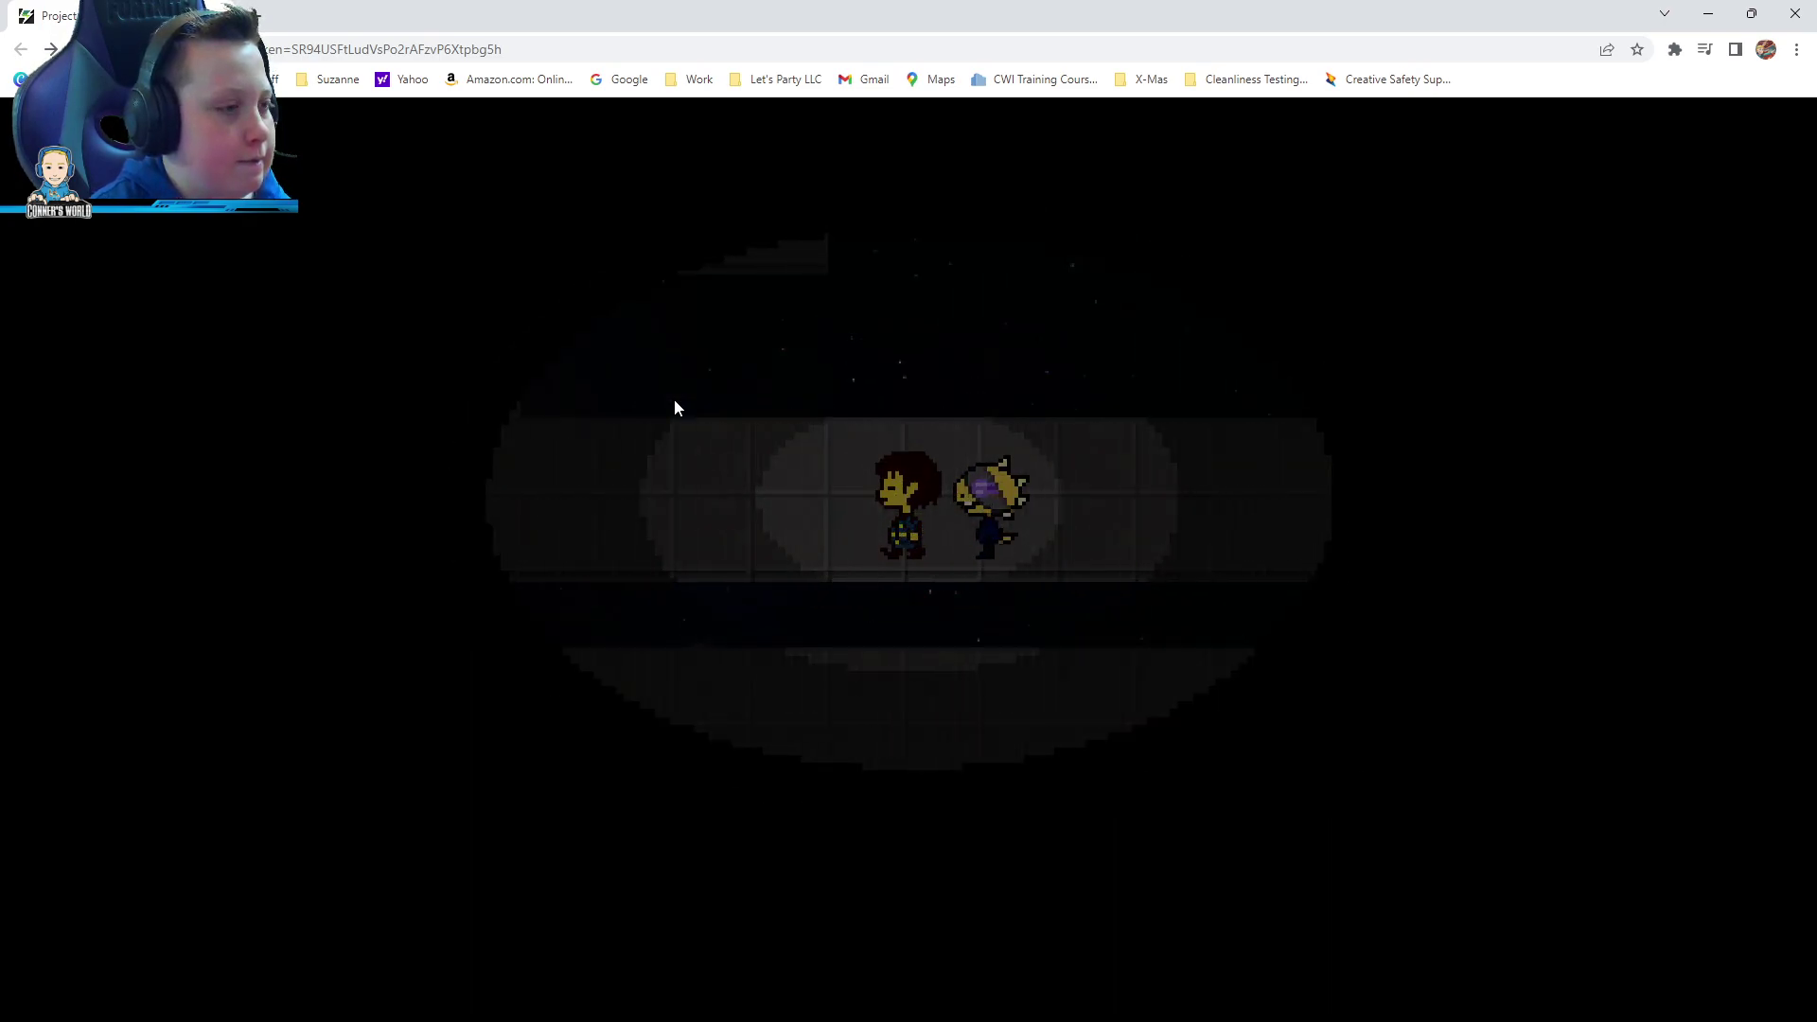
pyautogui.press('Right')
pyautogui.press('Right')
pyautogui.press('Right')
pyautogui.press('Right')
# Walk down the long vertical passage, past the glowing junction tile, toward the right branch
pyautogui.press('Down')
pyautogui.press('Down')
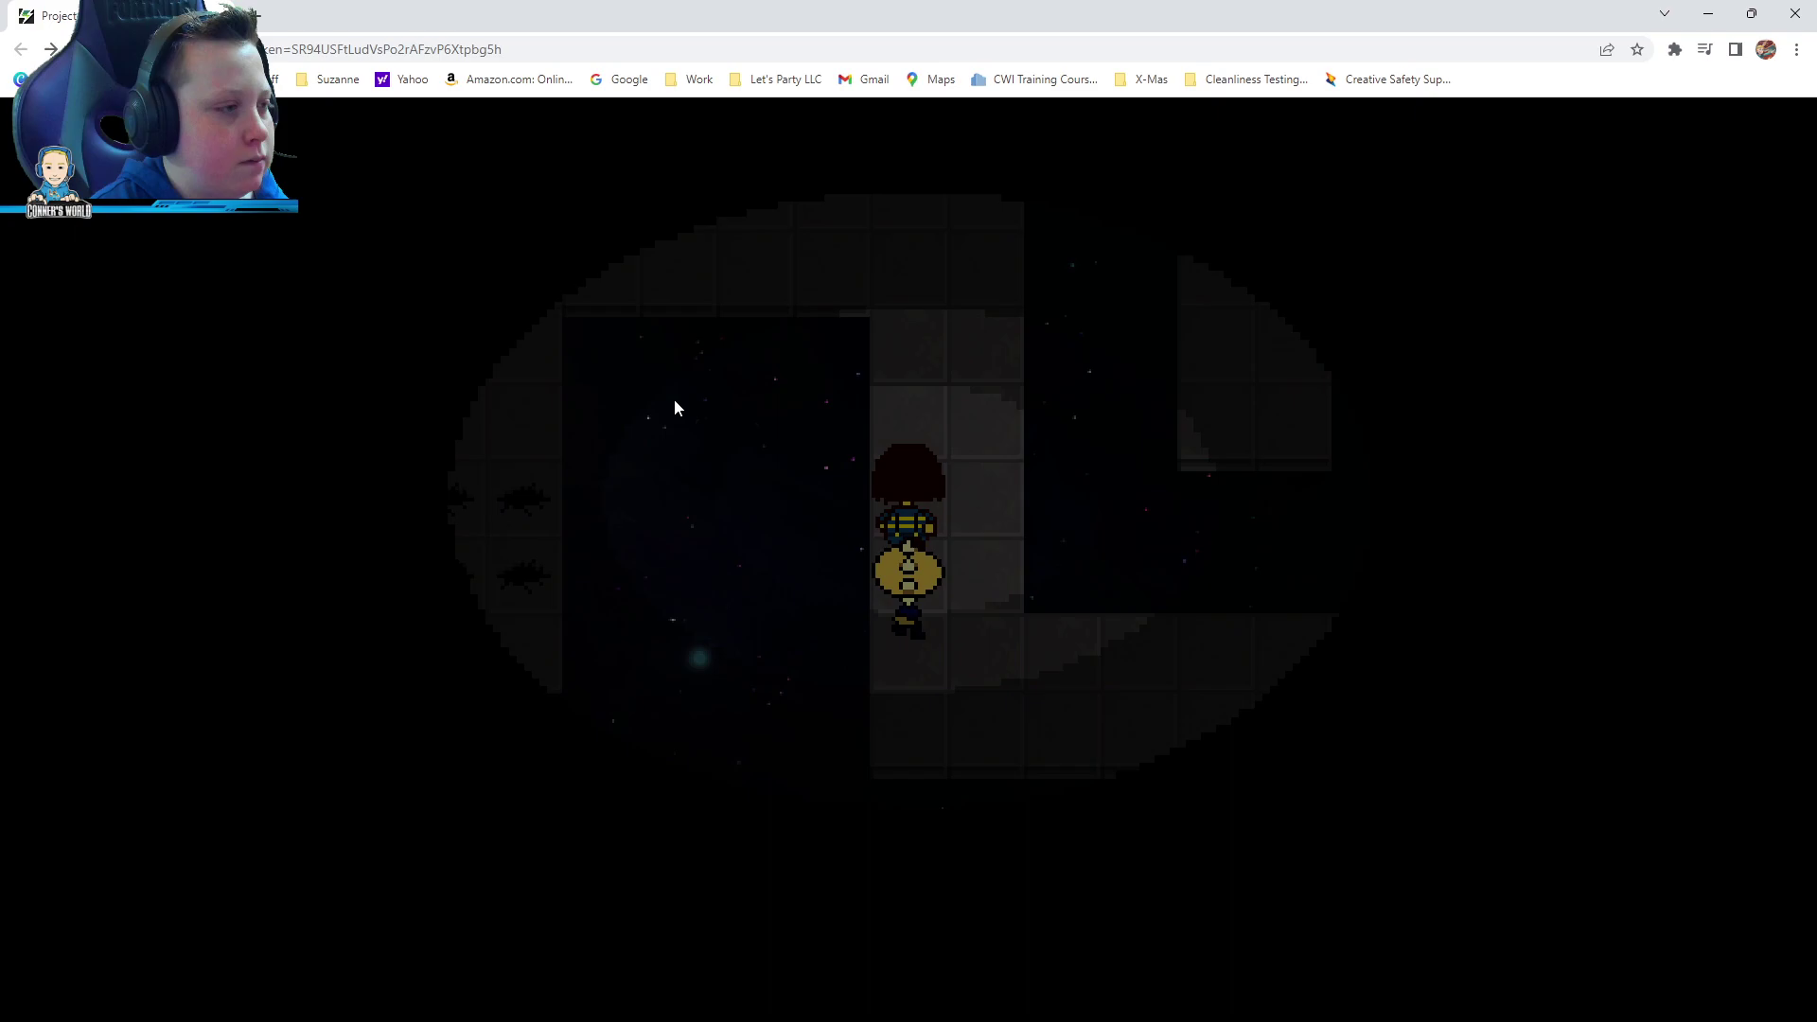
pyautogui.press('Down')
pyautogui.press('Down')
pyautogui.press('Down')
pyautogui.press('Down')
pyautogui.press('Down')
pyautogui.press('Down')
pyautogui.press('Down')
pyautogui.press('Down')
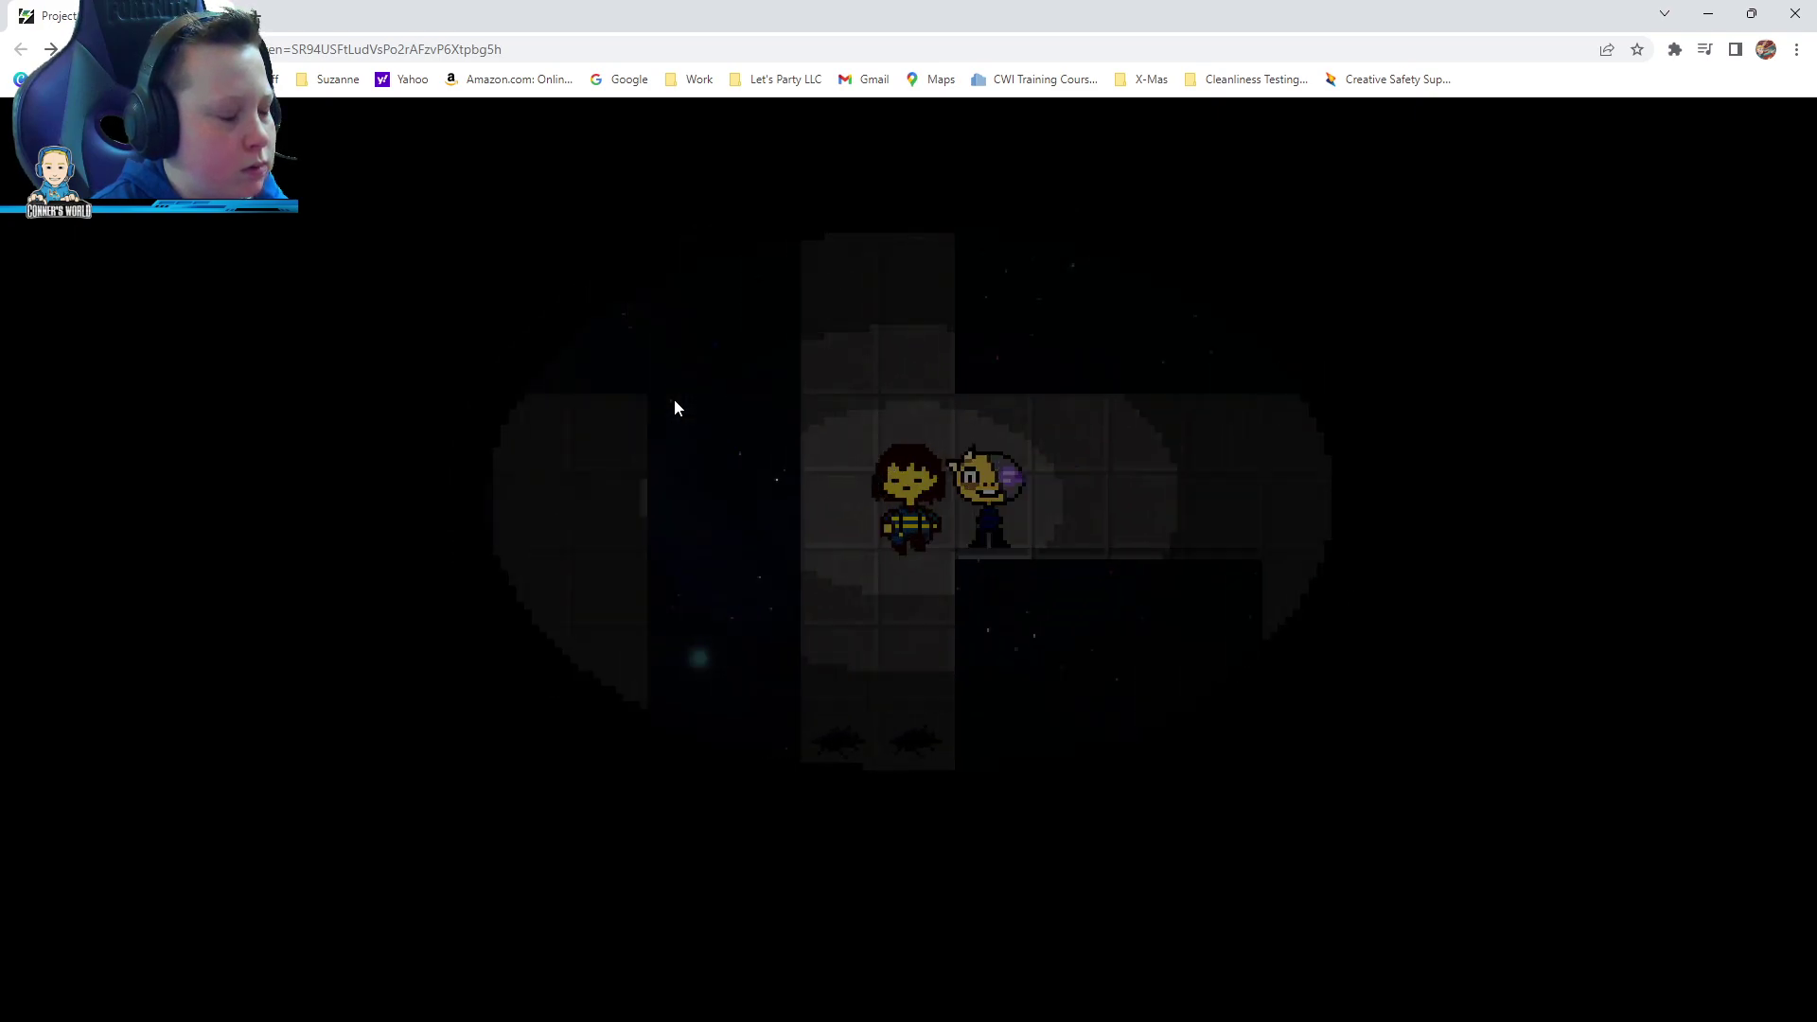
pyautogui.press('Down')
pyautogui.press('Down')
pyautogui.press('Down')
pyautogui.press('Down')
pyautogui.press('Down')
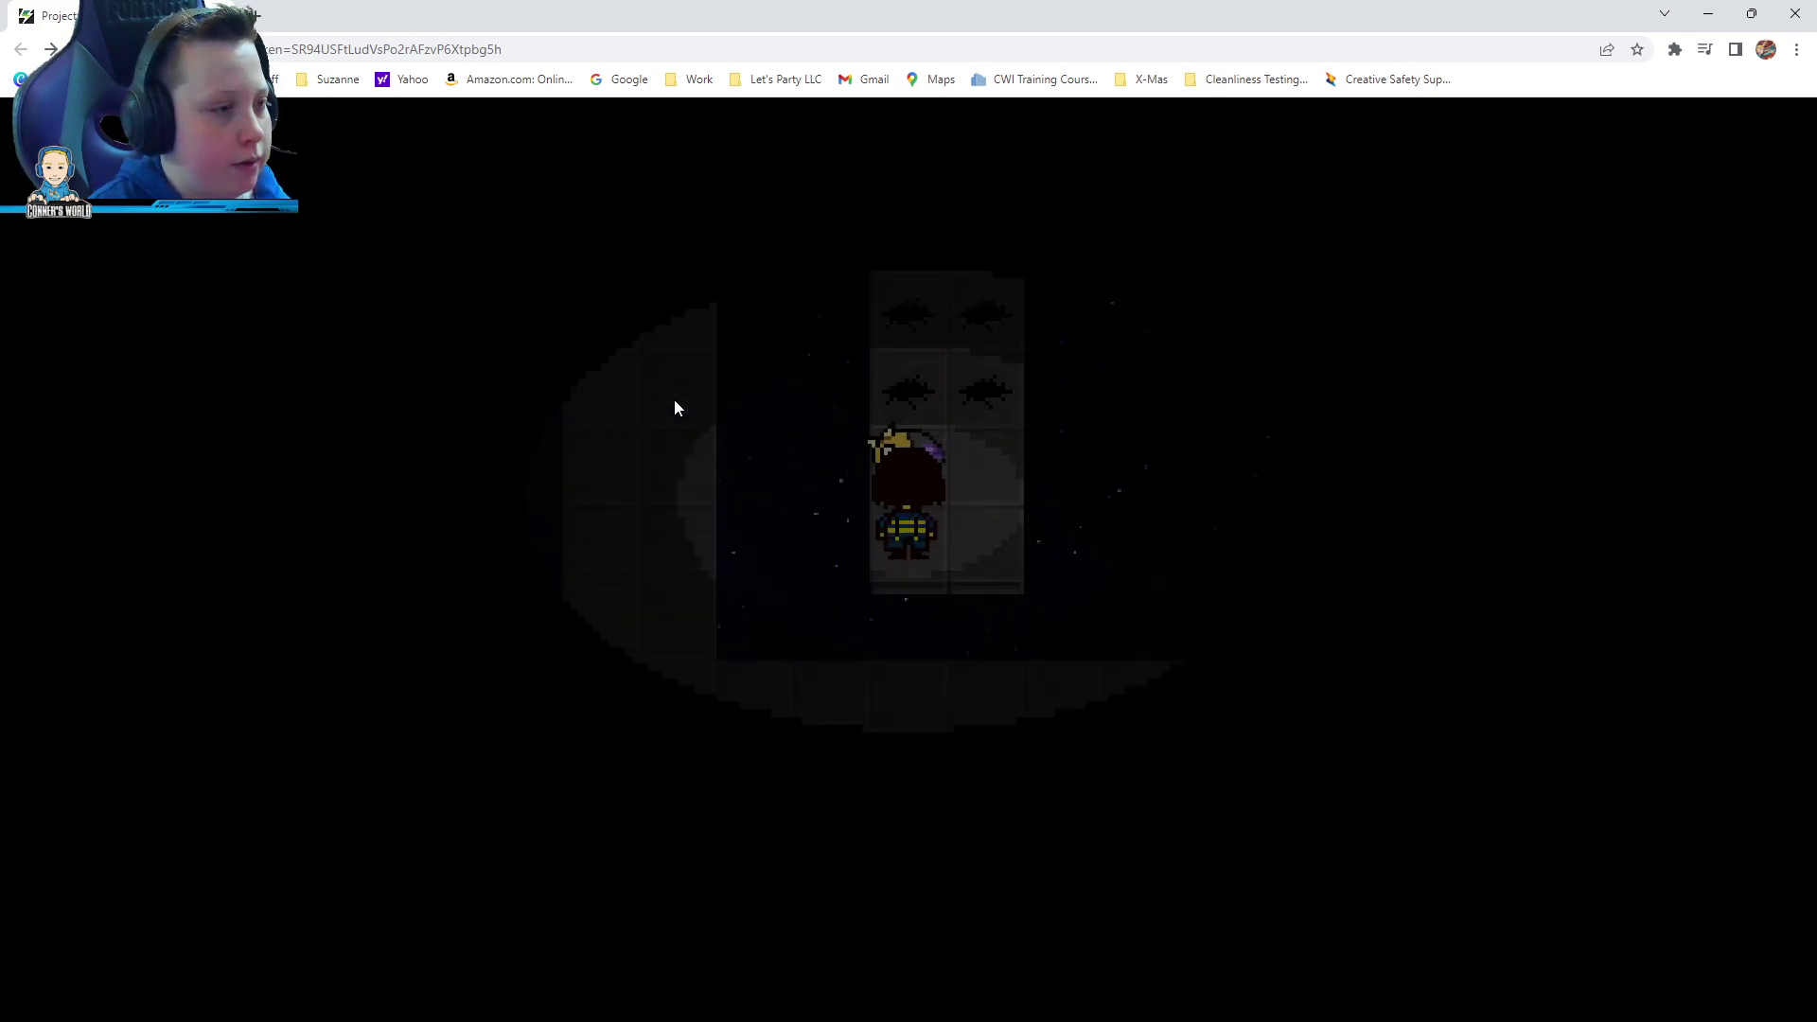
pyautogui.press('Down')
pyautogui.press('Down')
pyautogui.press('Down')
pyautogui.press('Down')
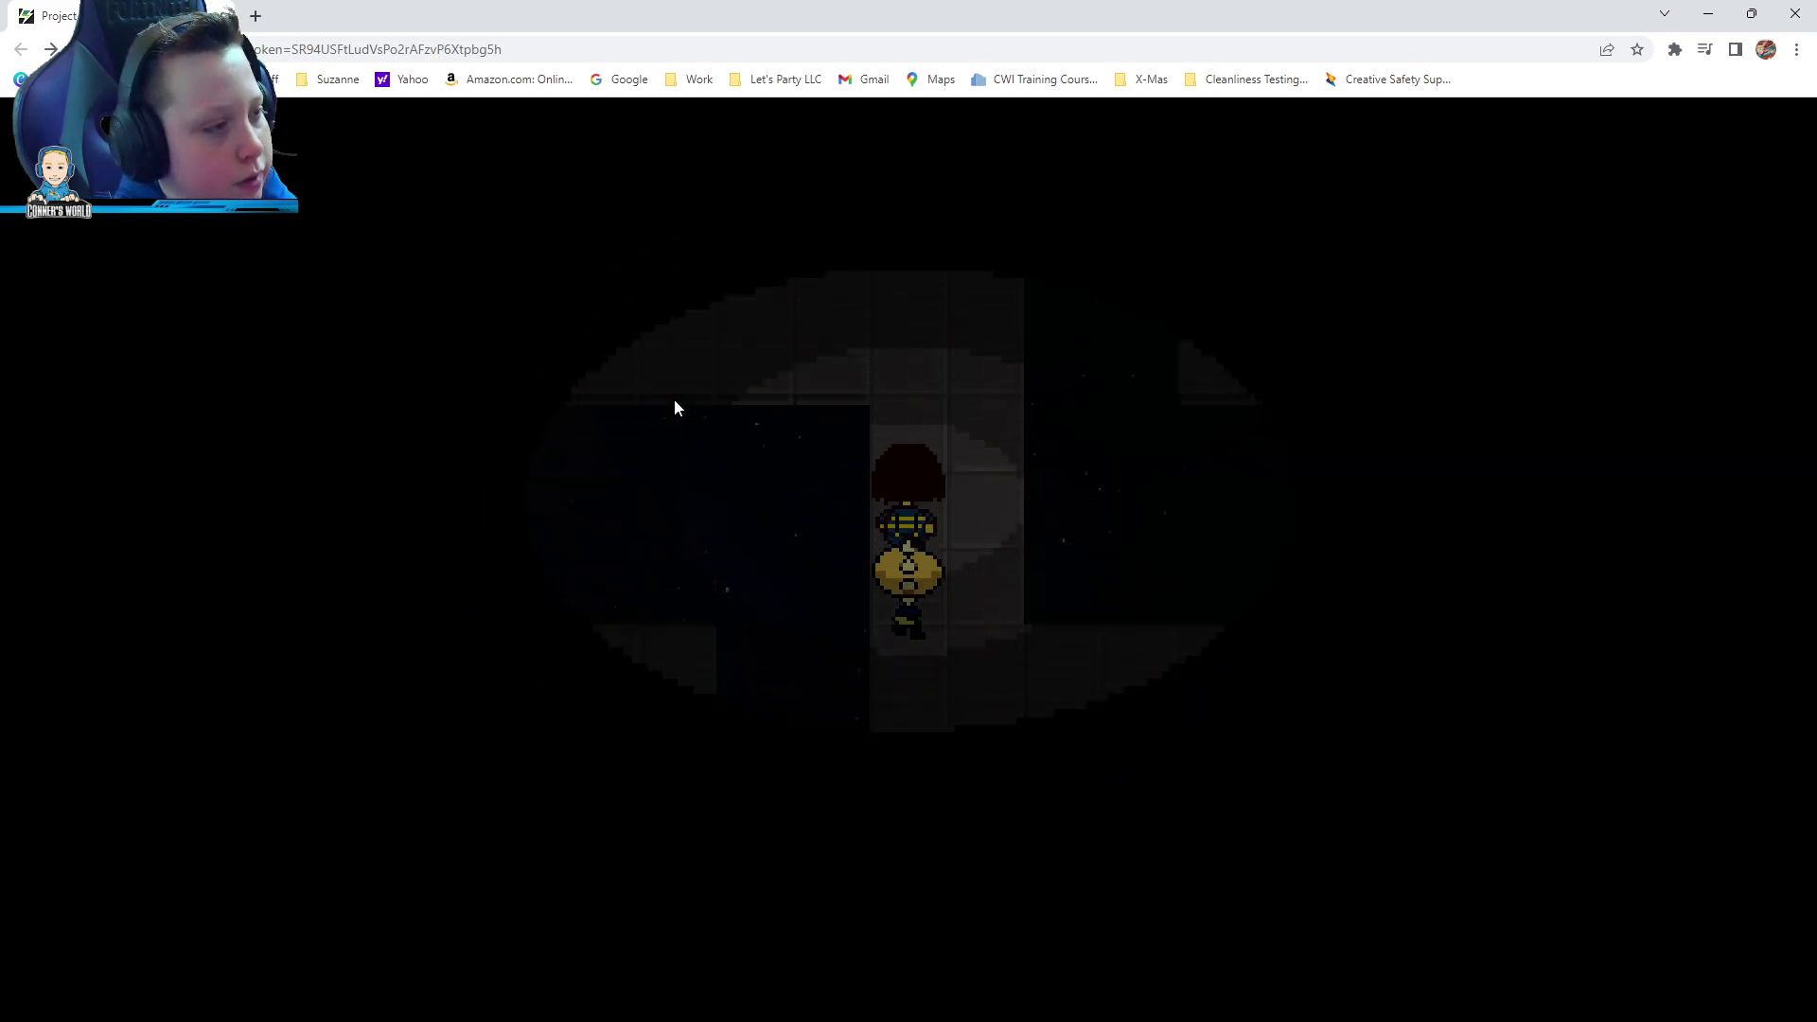
pyautogui.press('Down')
pyautogui.press('Up')
pyautogui.press('Left')
pyautogui.press('Left')
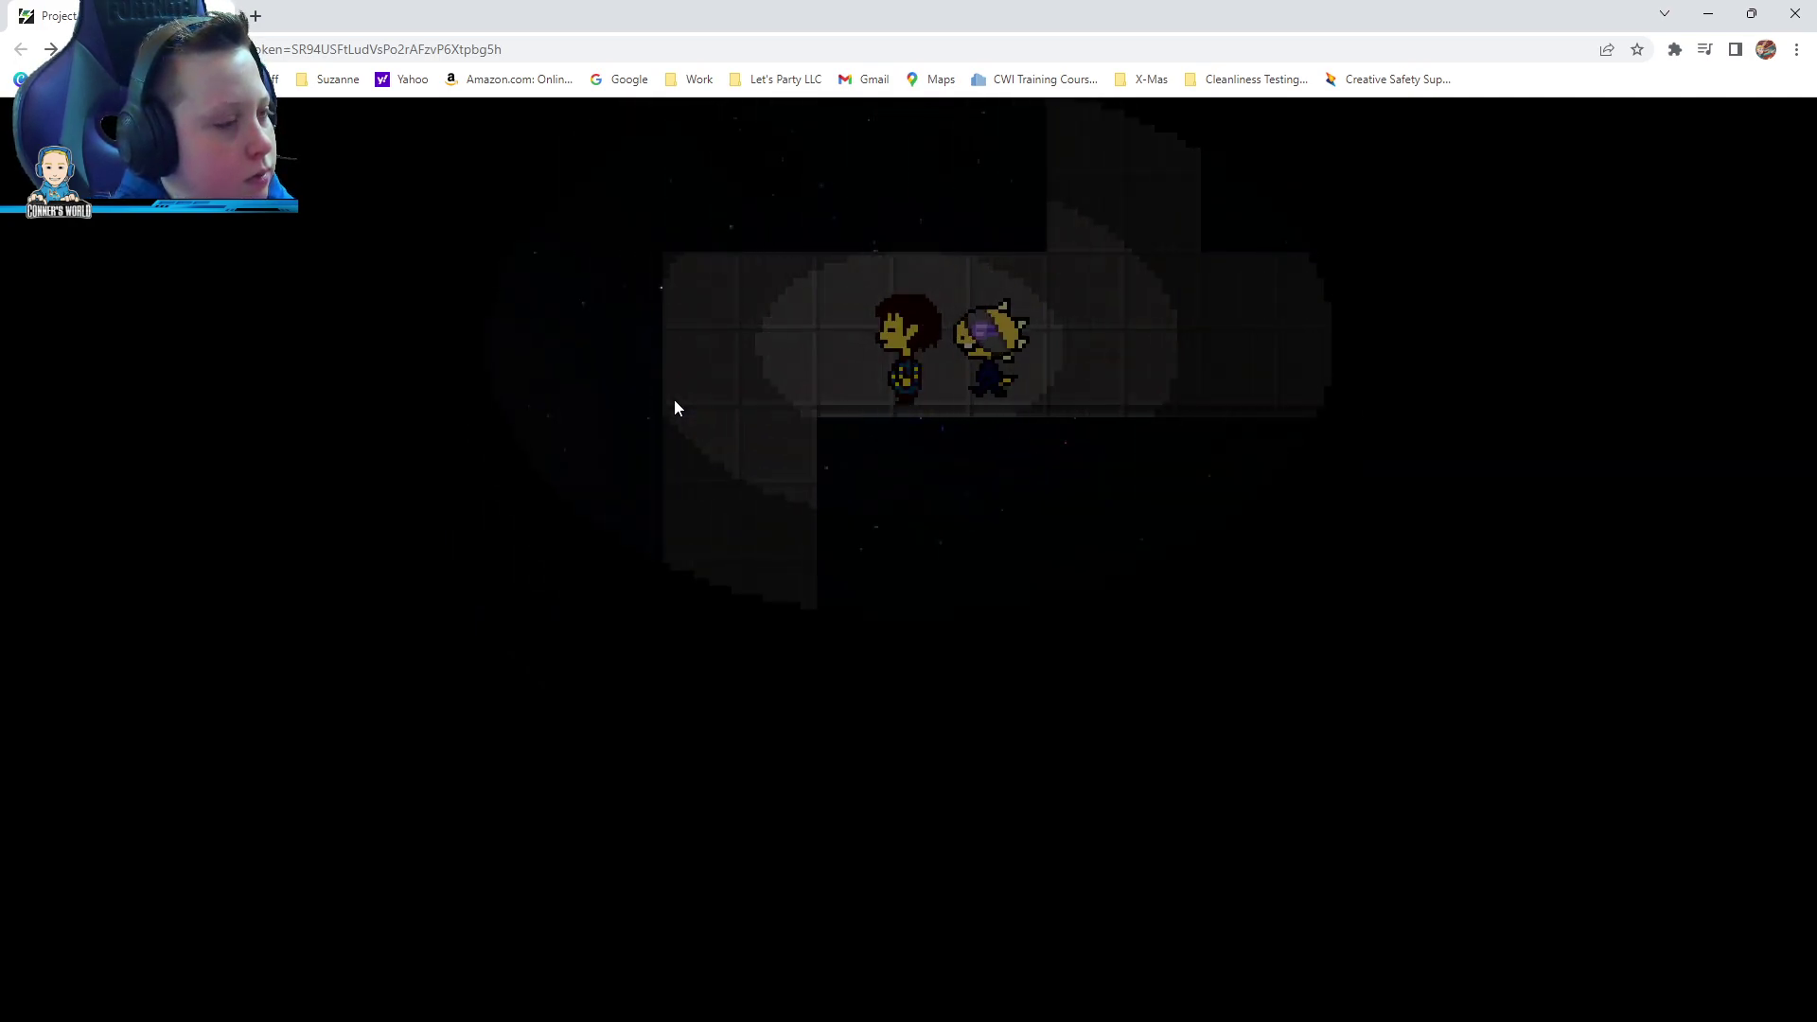
pyautogui.press('Left')
pyautogui.press('Down')
pyautogui.press('Down')
pyautogui.press('Down')
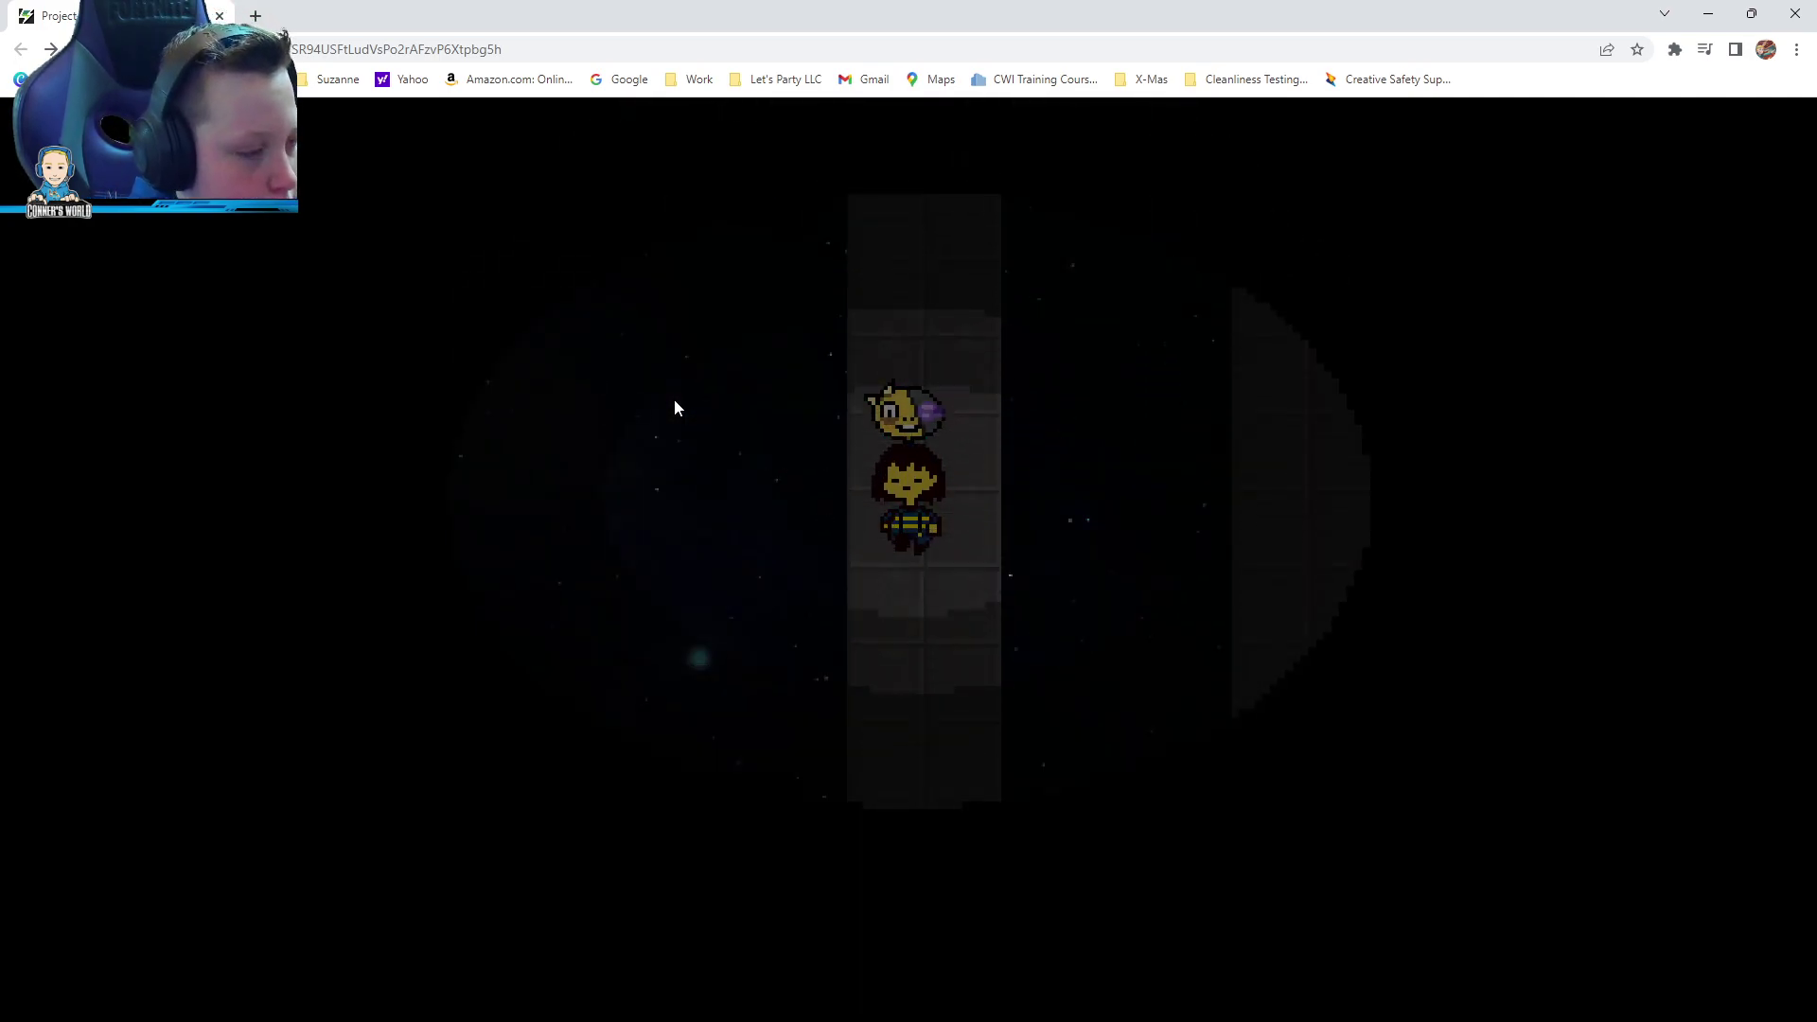
pyautogui.press('Down')
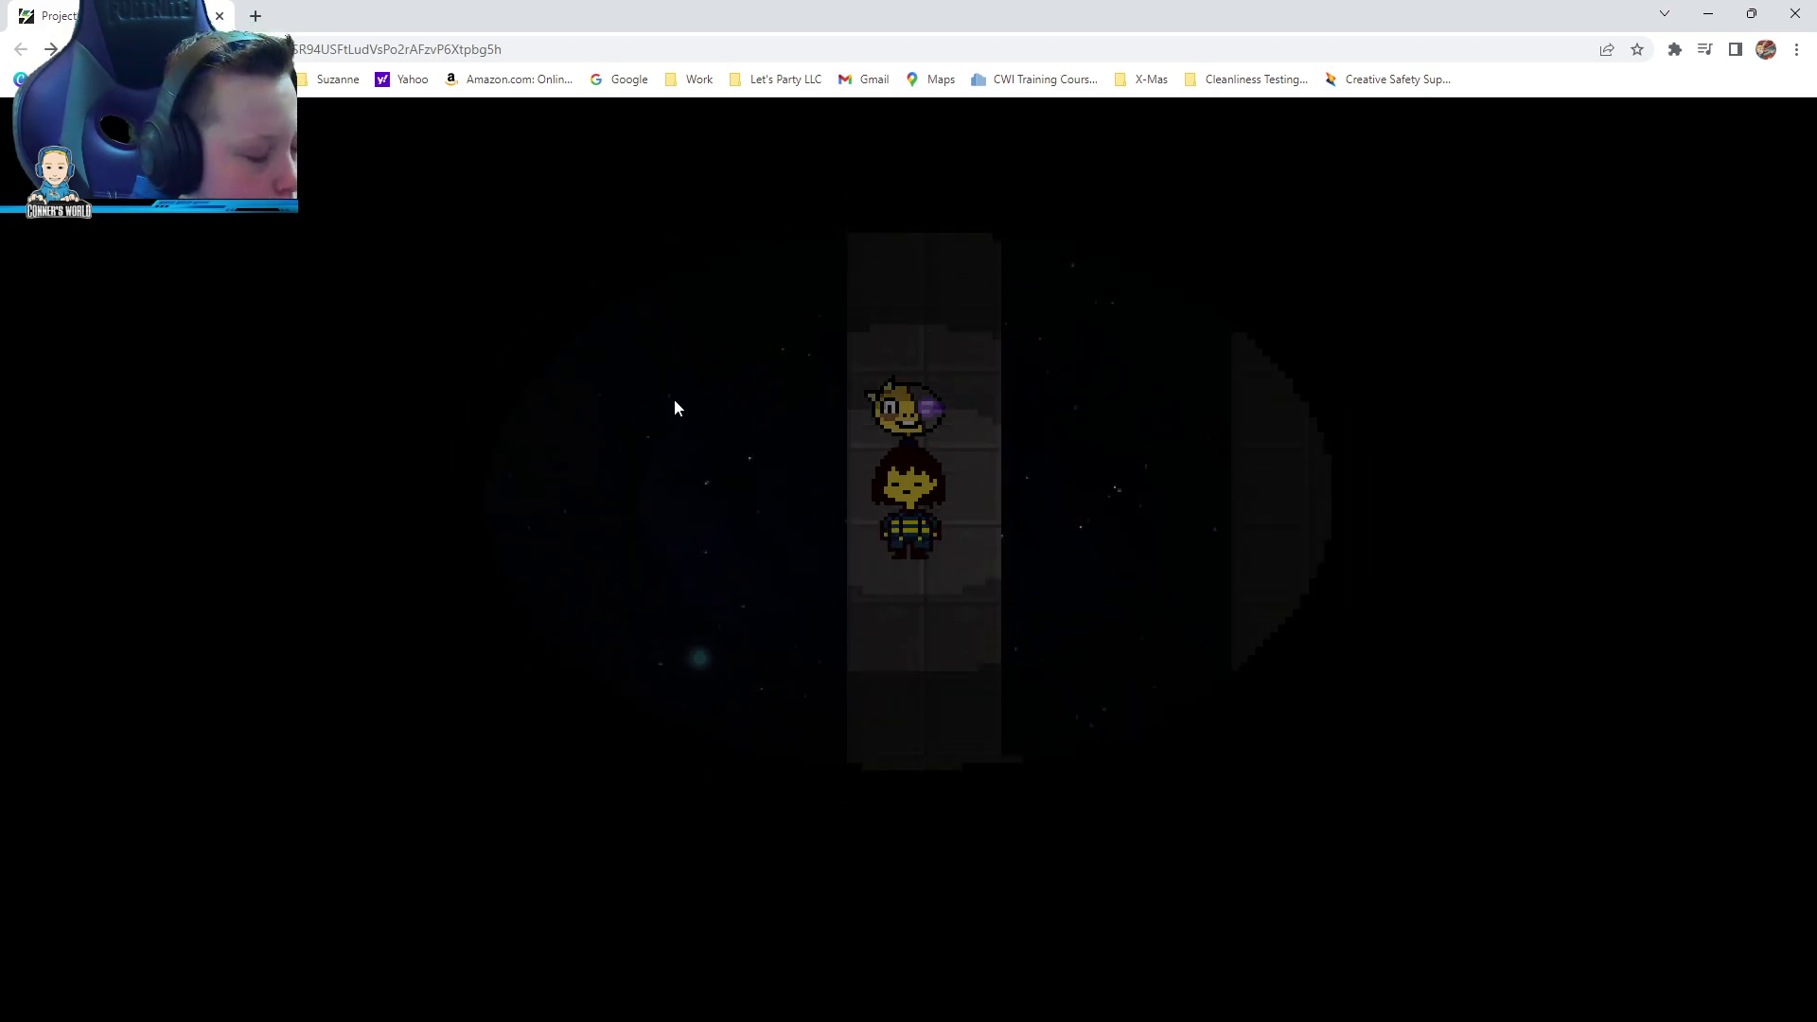
pyautogui.press('Down')
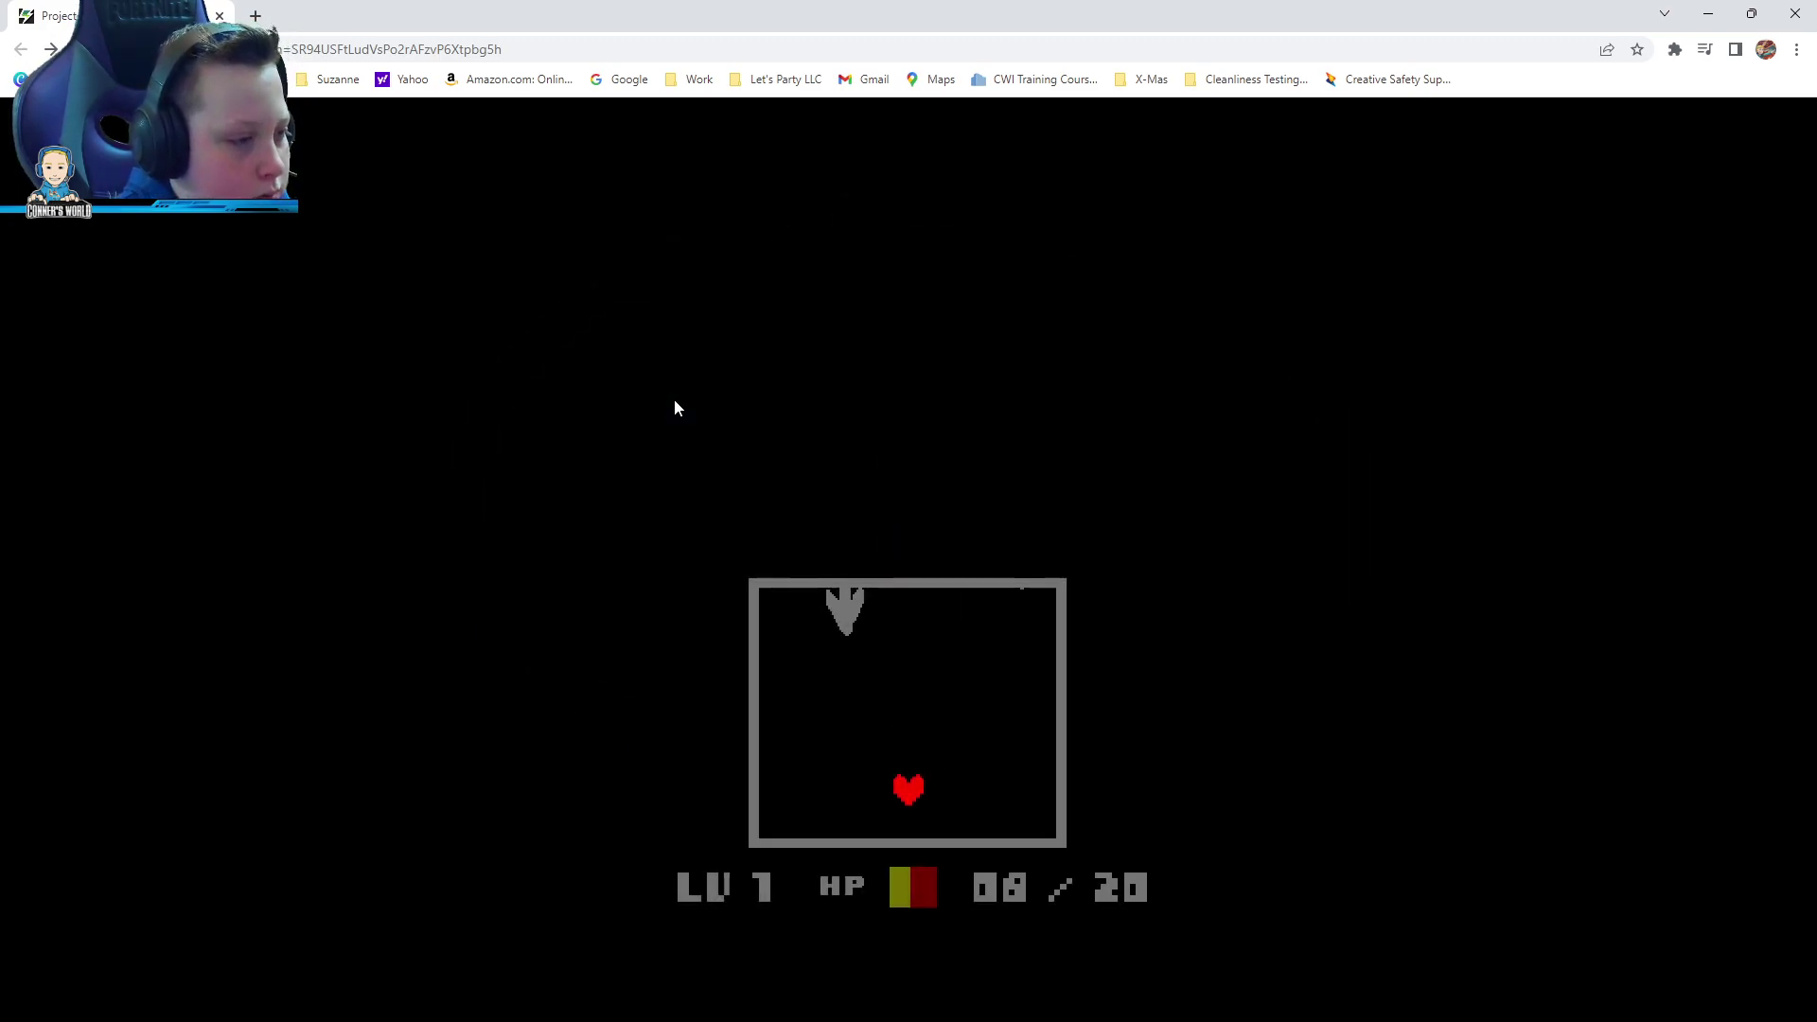
# Face another arrow attack ending in Game Over, then walk left through the maze rooms
pyautogui.press('Left')
pyautogui.press('Left')
pyautogui.press('Left')
pyautogui.press('Down')
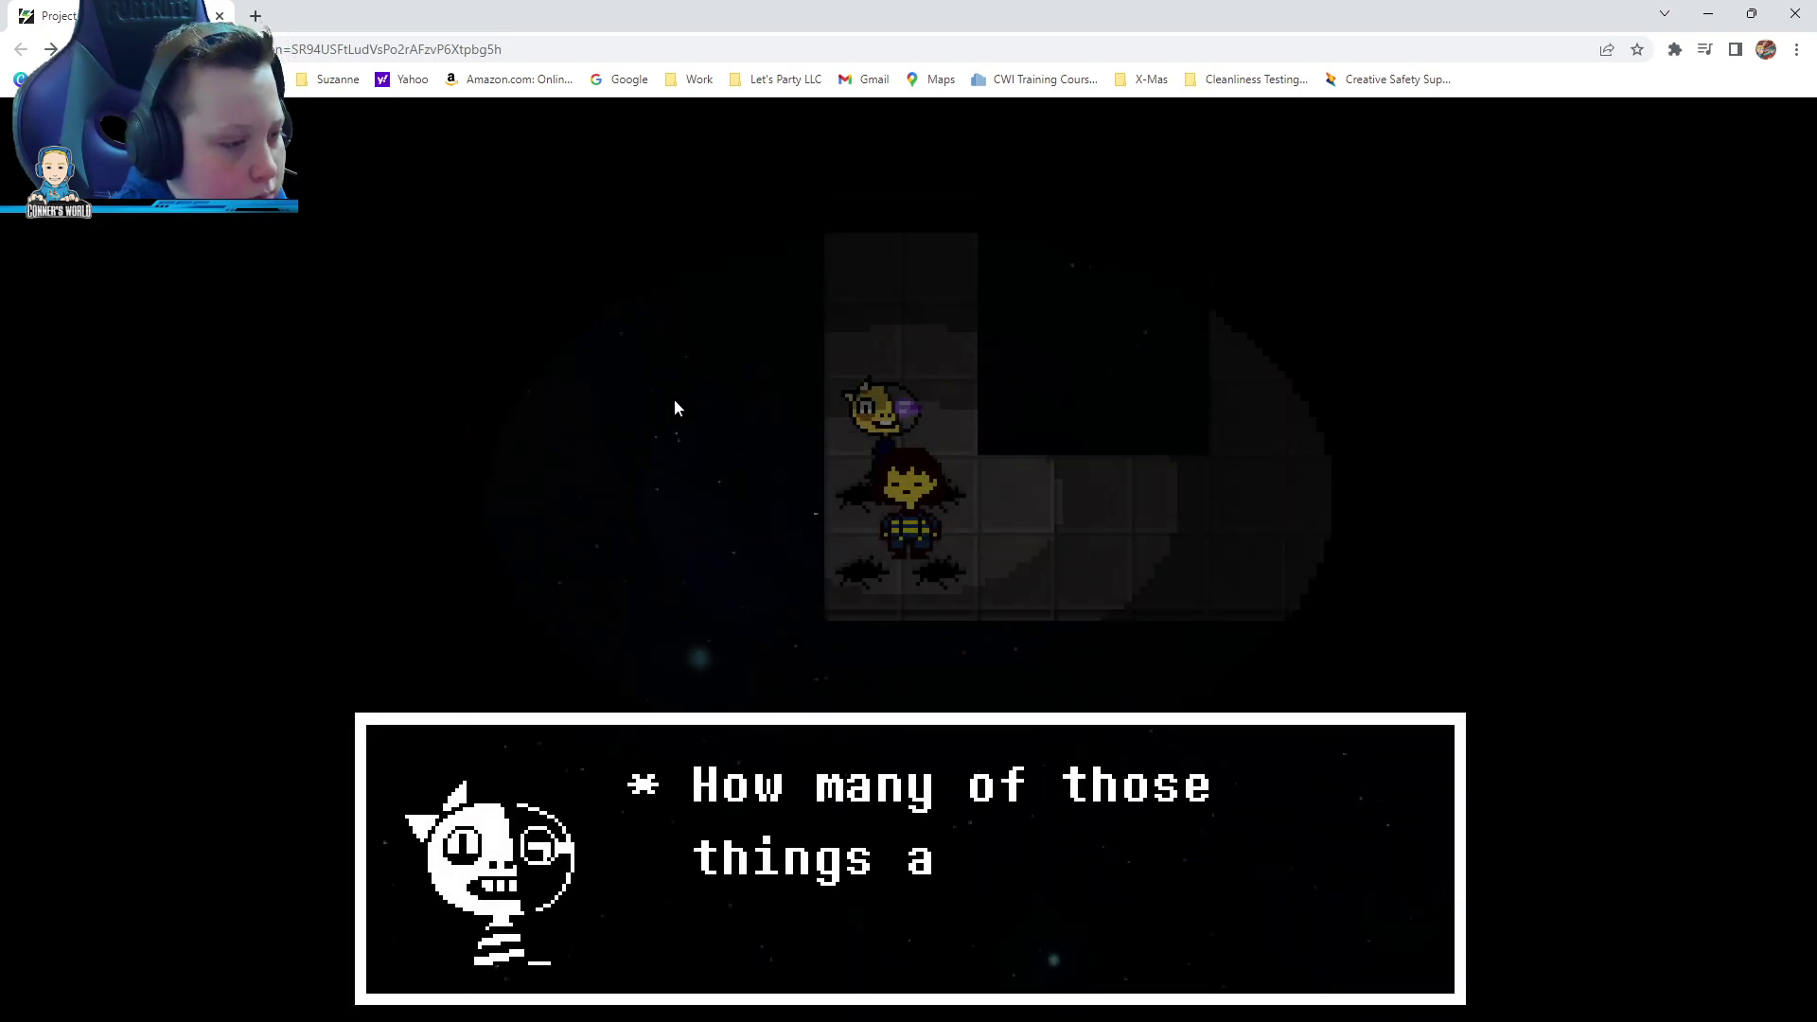
pyautogui.press('z')
pyautogui.press('Left')
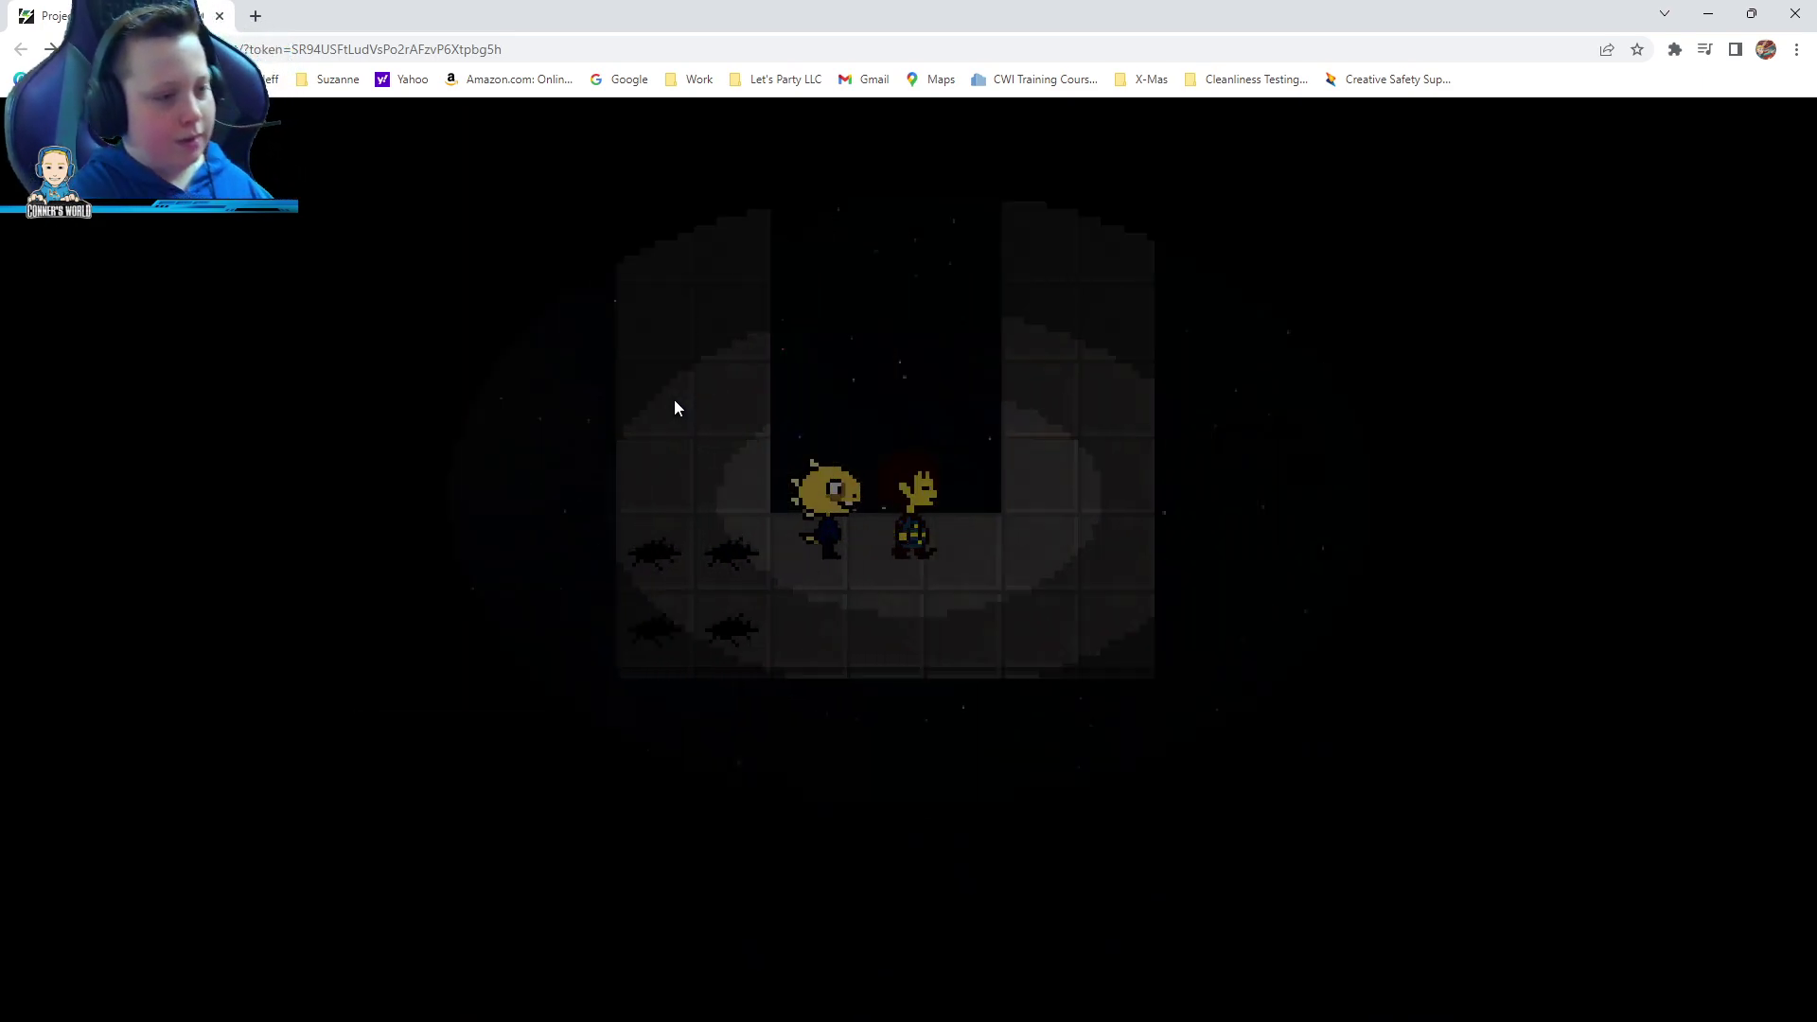
pyautogui.press('Left')
pyautogui.press('Up')
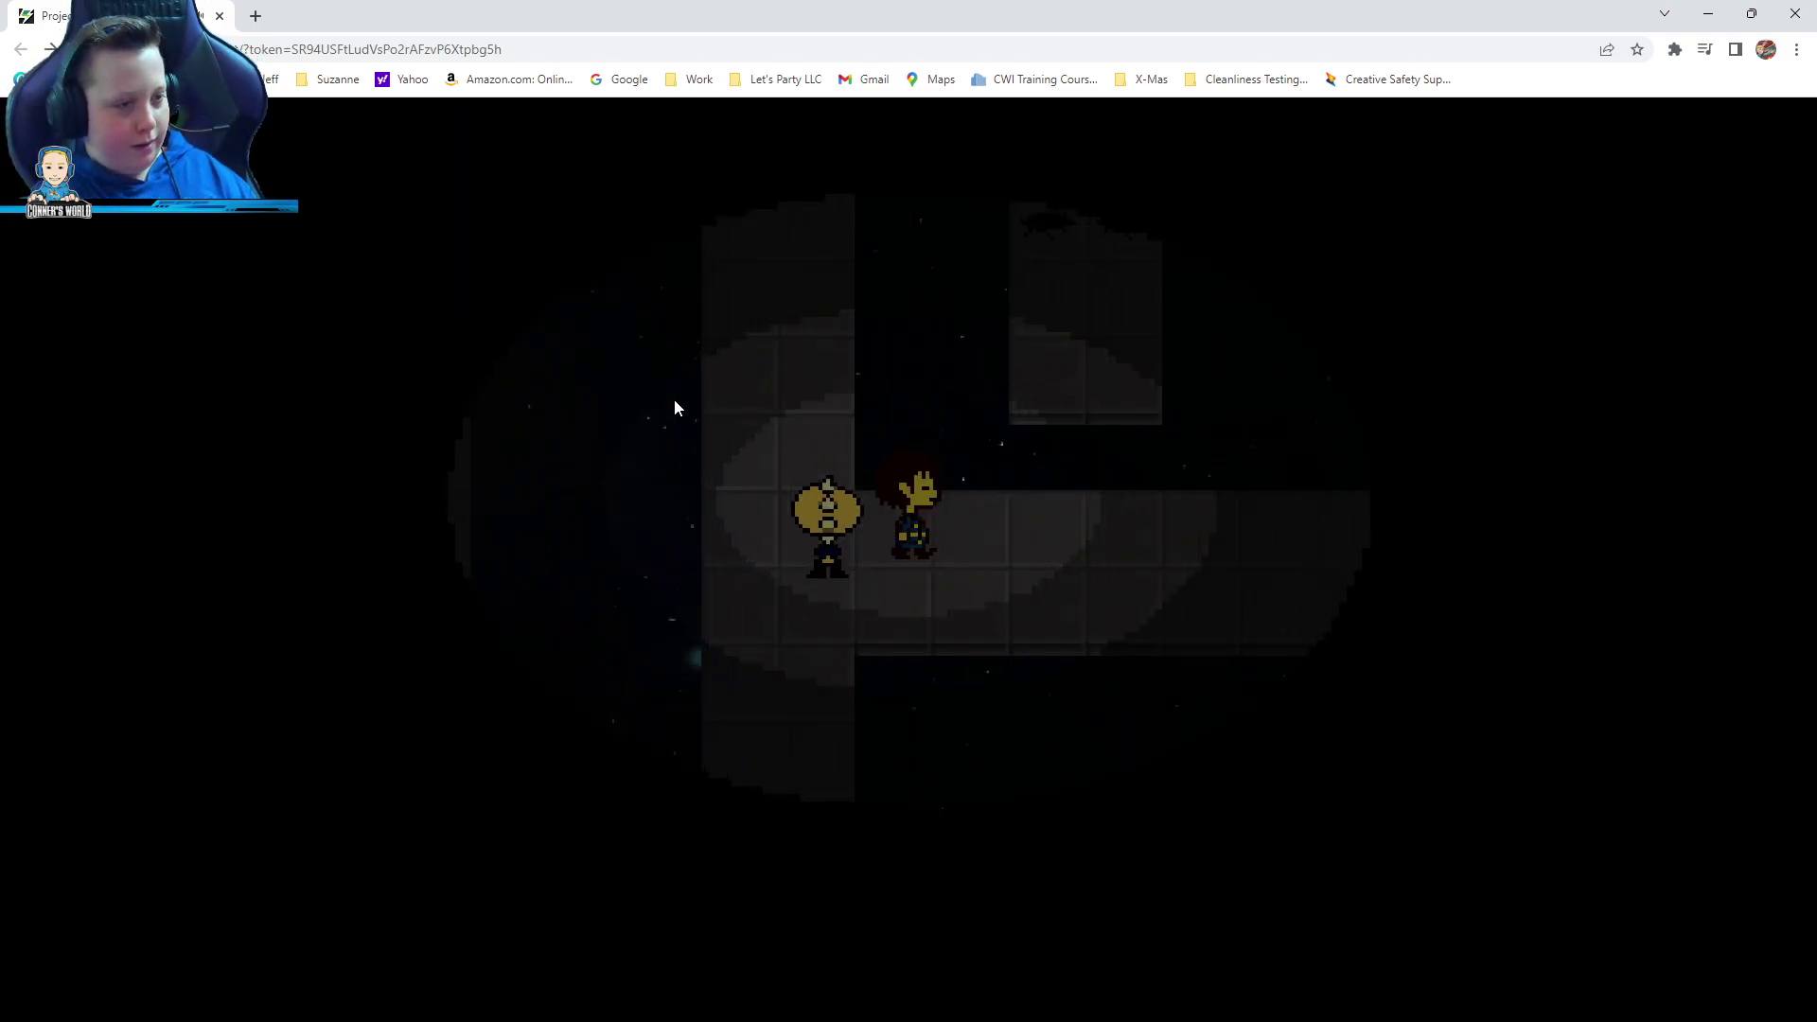
pyautogui.press('Left')
pyautogui.press('Down')
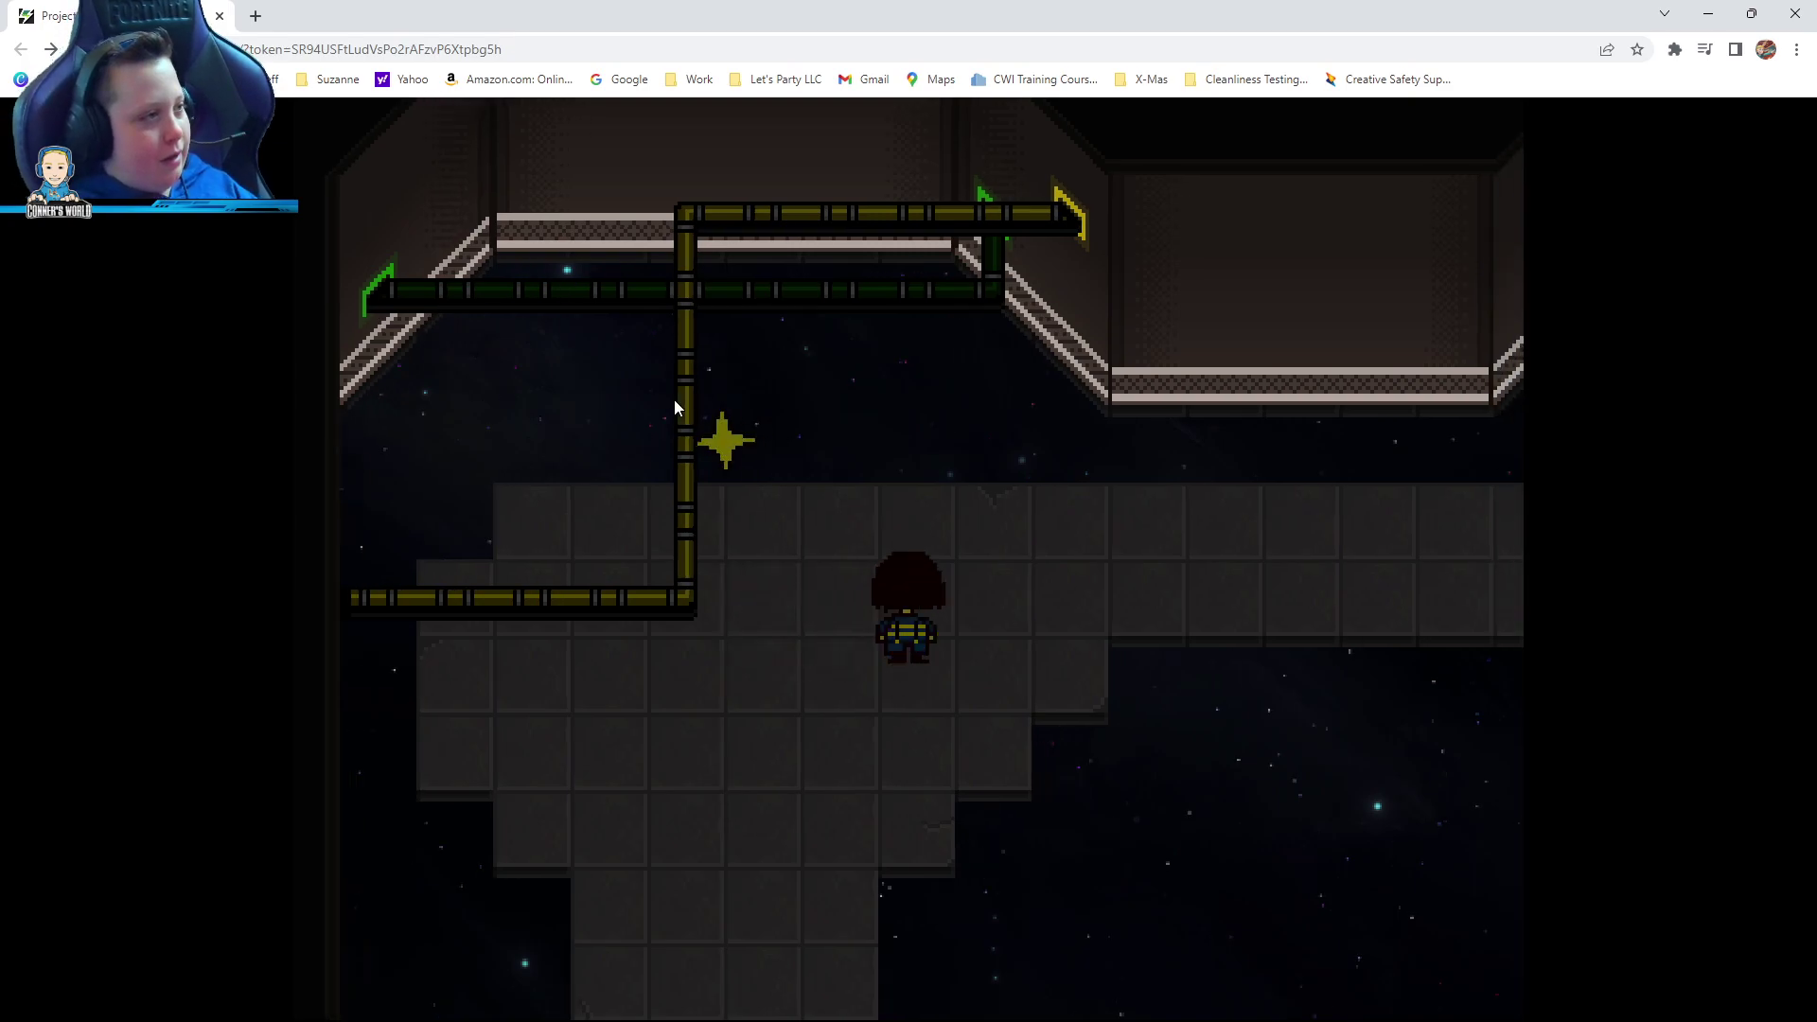
pyautogui.press('Right')
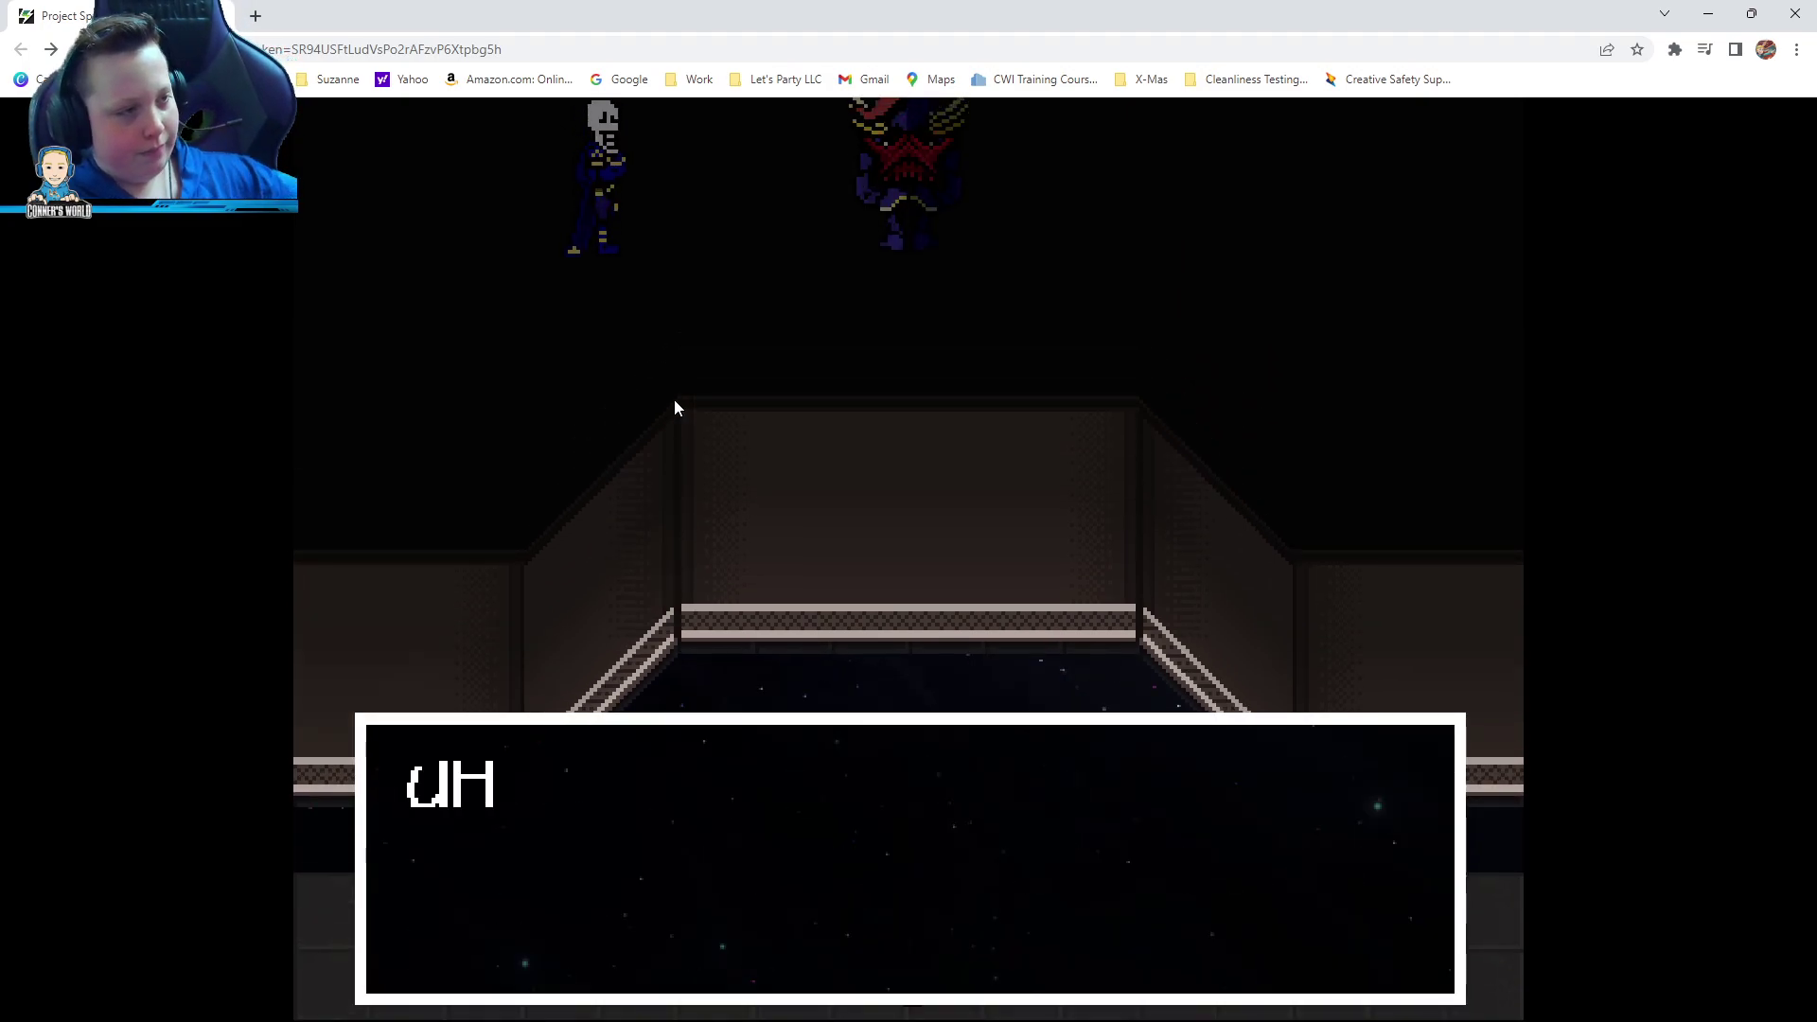
# Walk right and advance the cutscene past 'W-W-WELL...' until the platform ride starts
pyautogui.press('z')
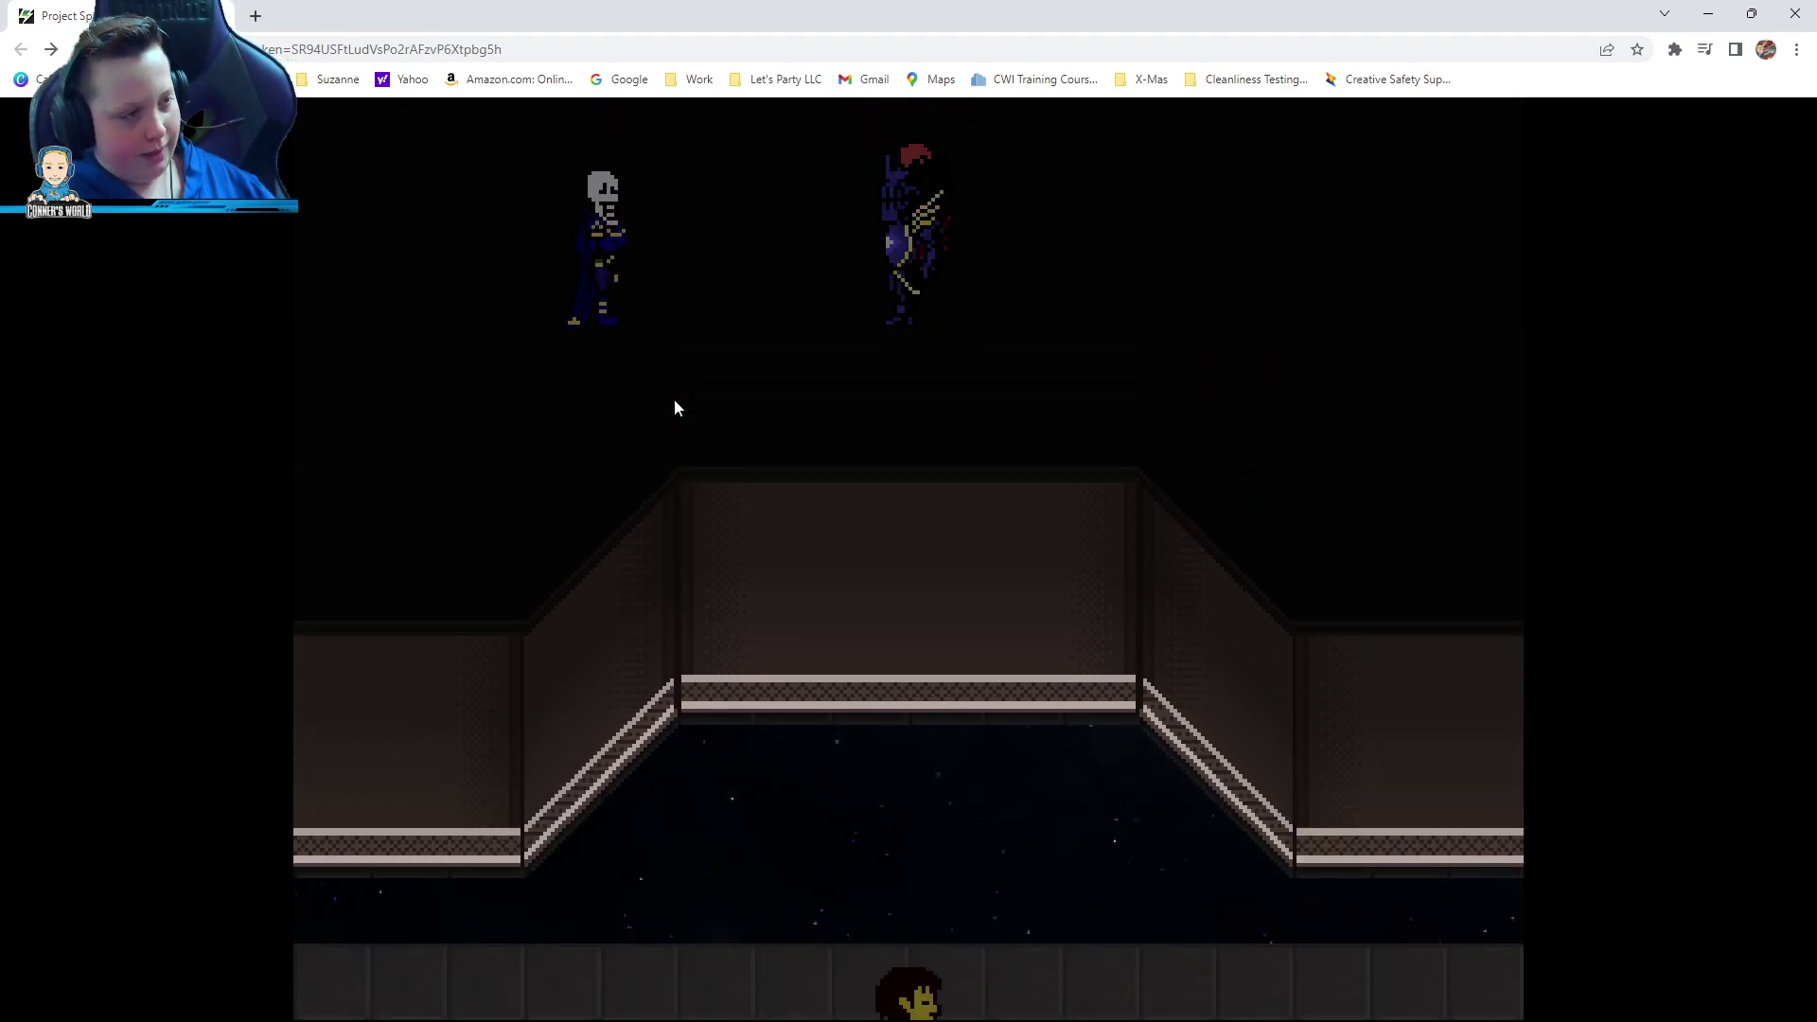
pyautogui.press('z')
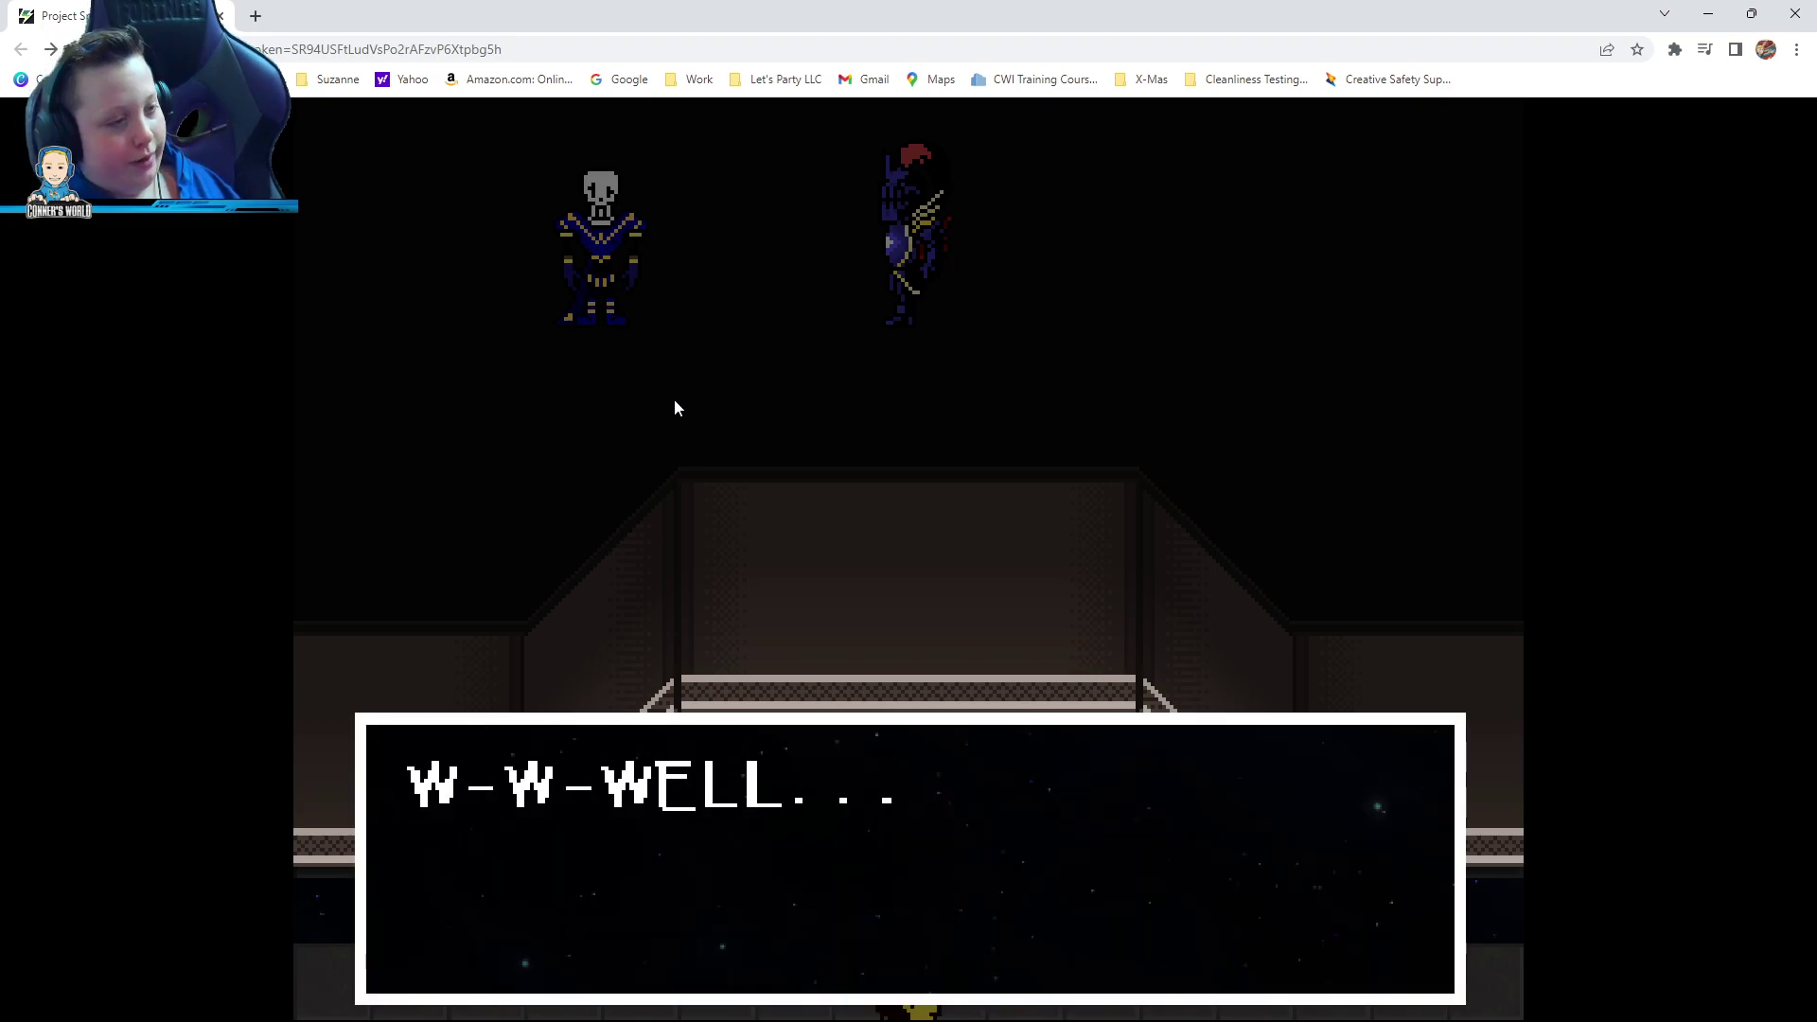
pyautogui.press('z')
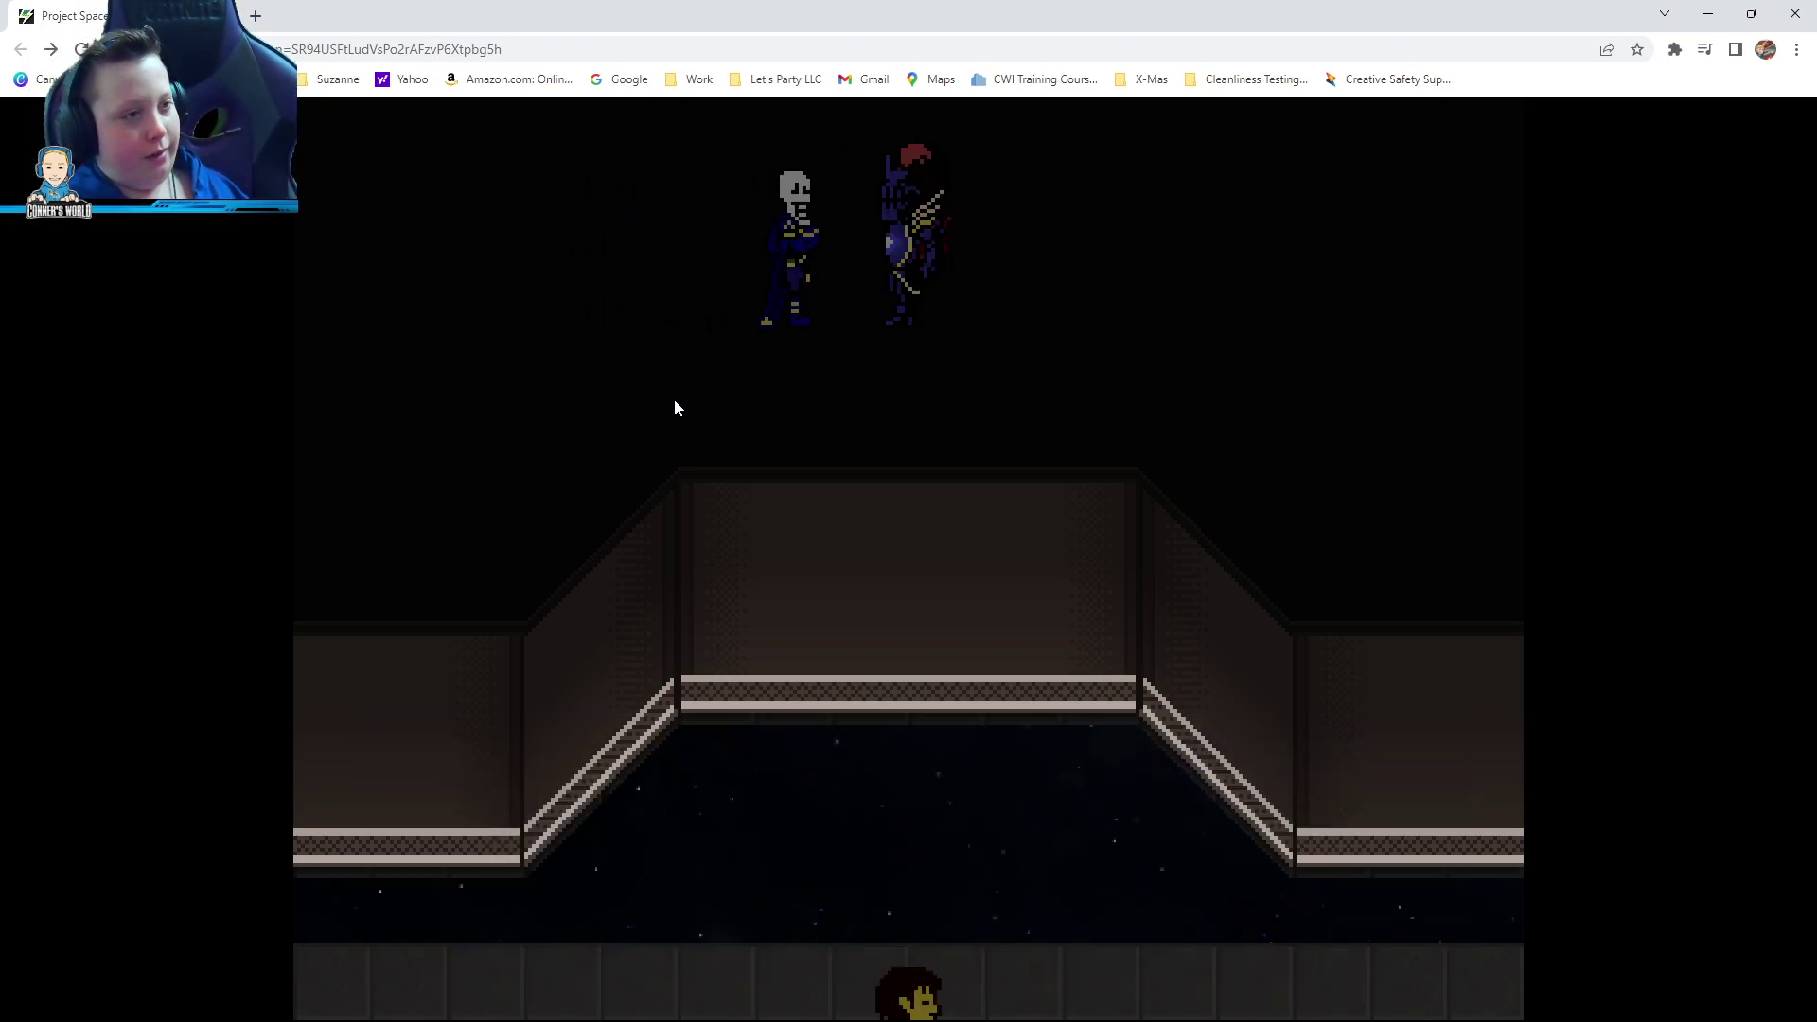
pyautogui.press('z')
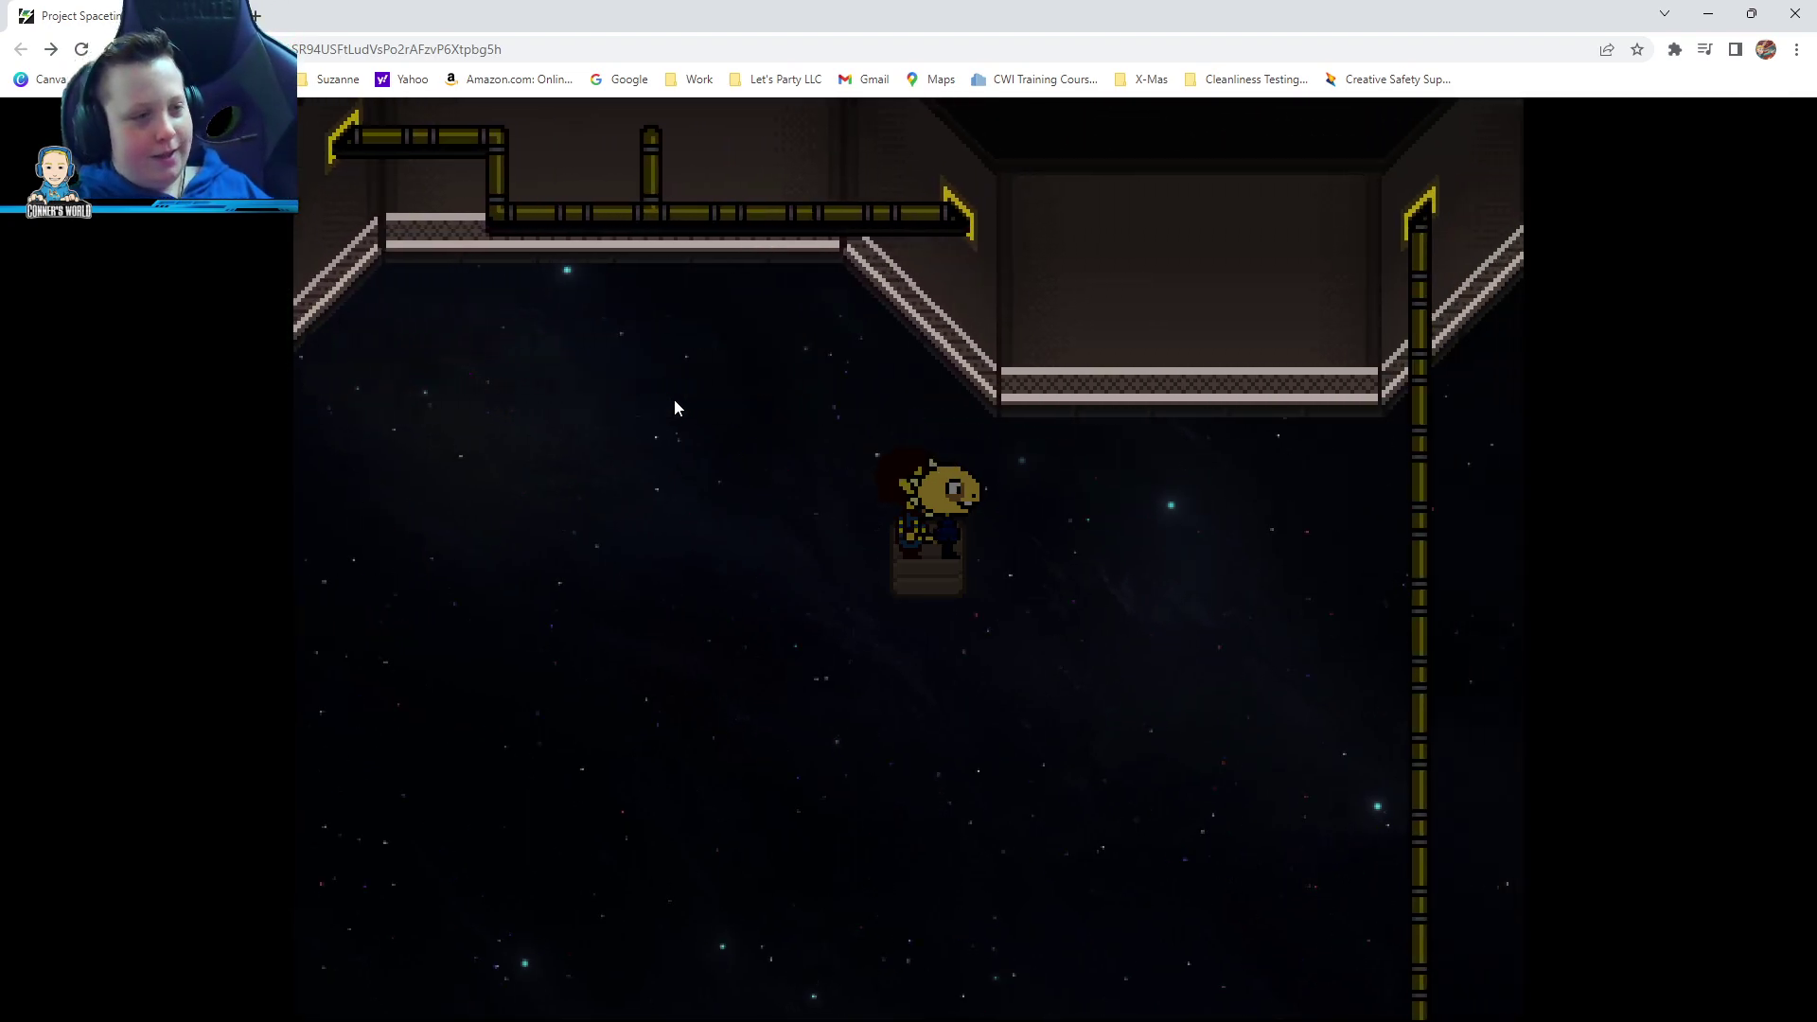
# Ride the platform to the grey floor, getting past the companion's 'Phew' line, and step off
pyautogui.press('Right')
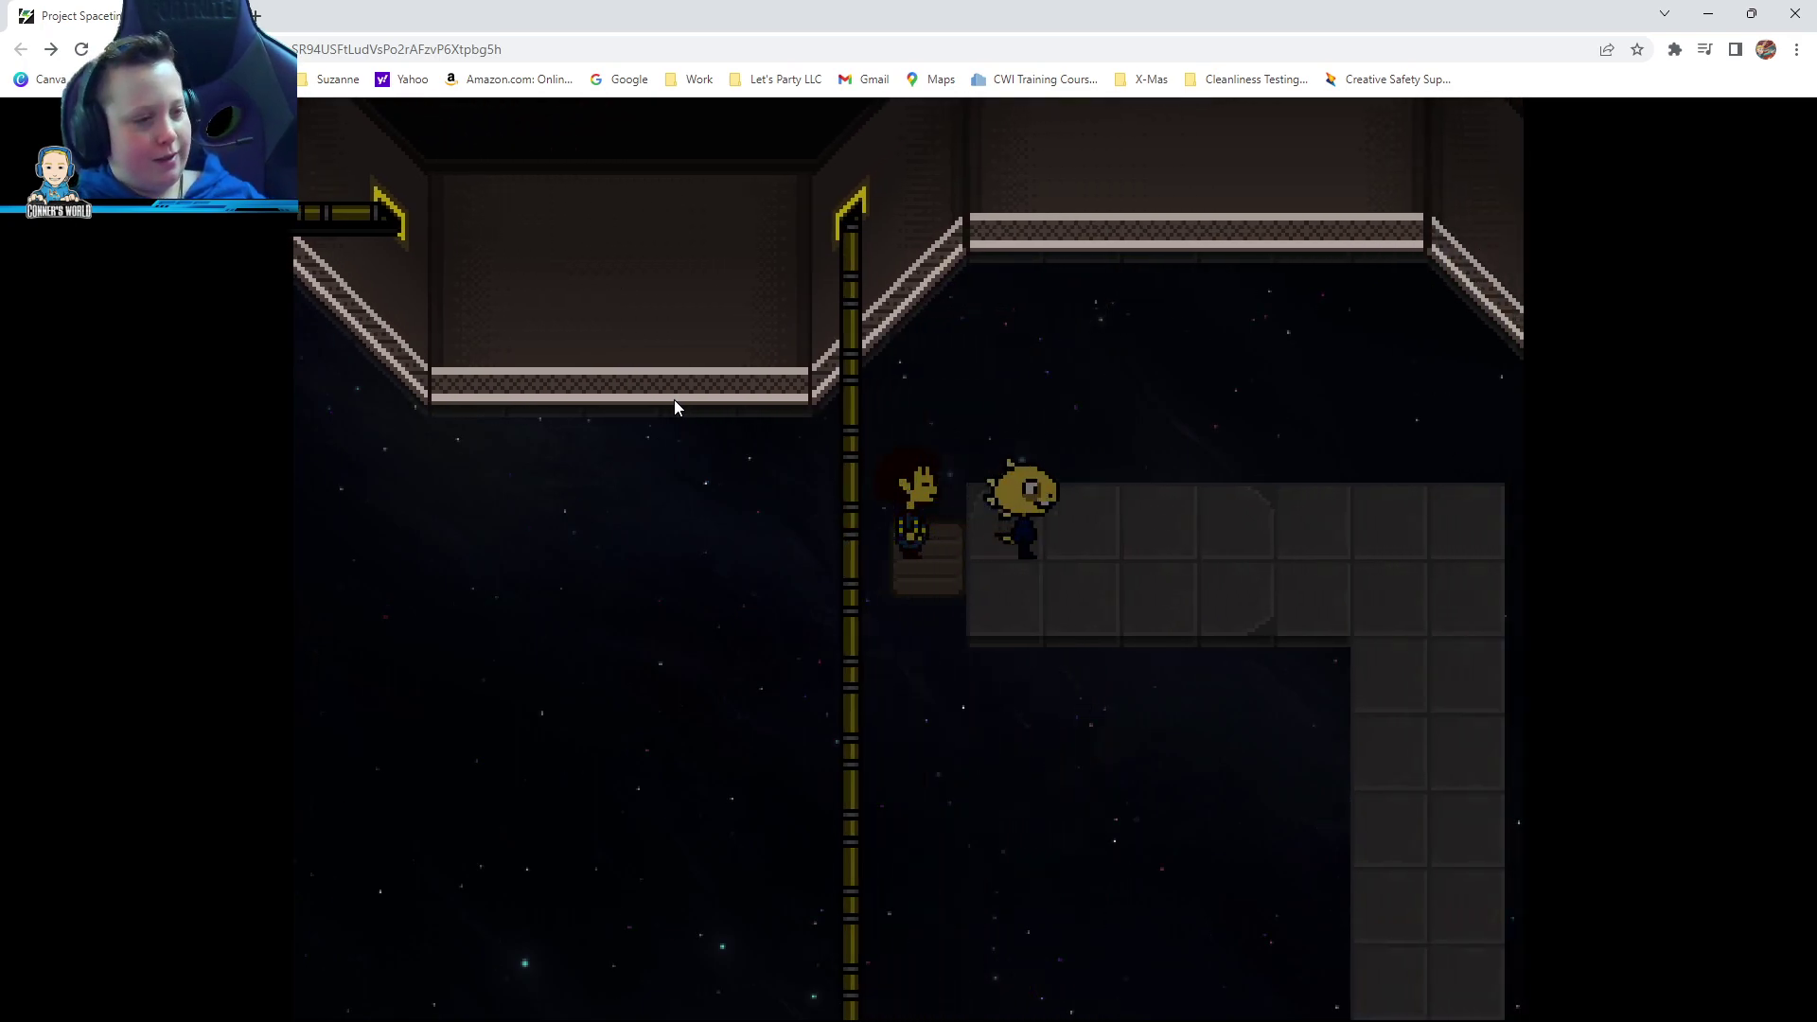
pyautogui.press('z')
pyautogui.press('z')
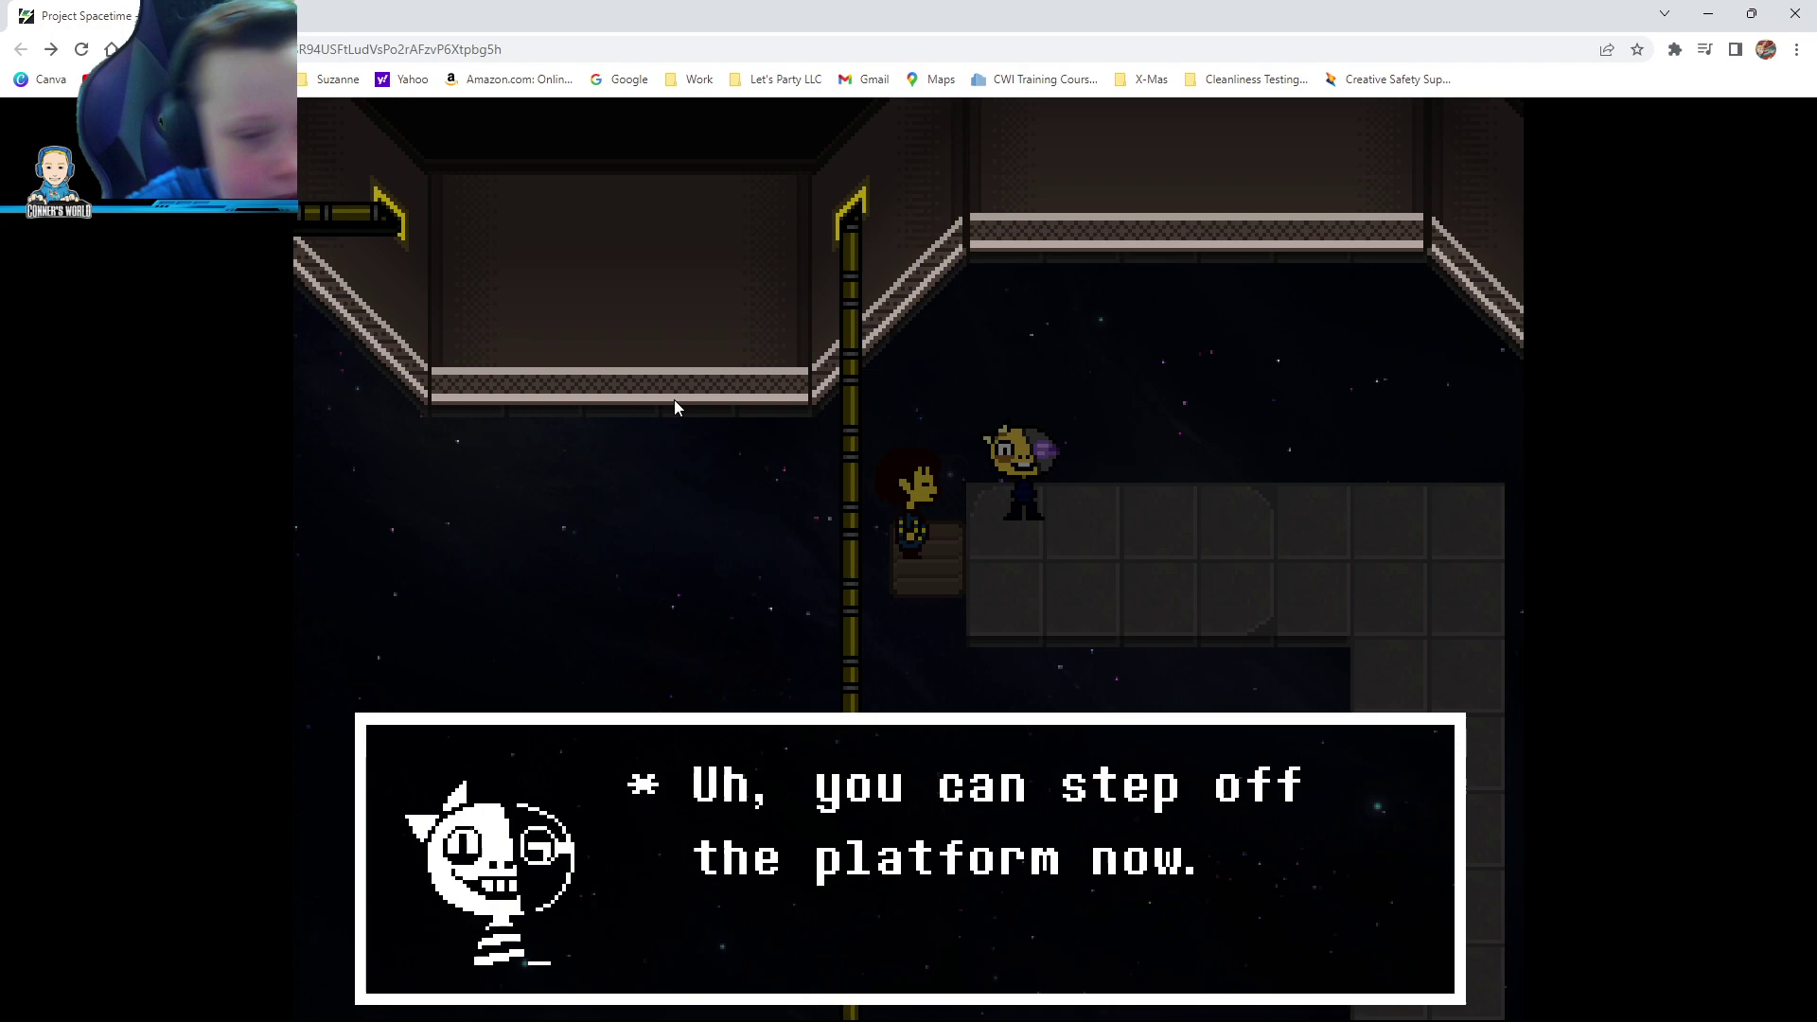
pyautogui.press('z')
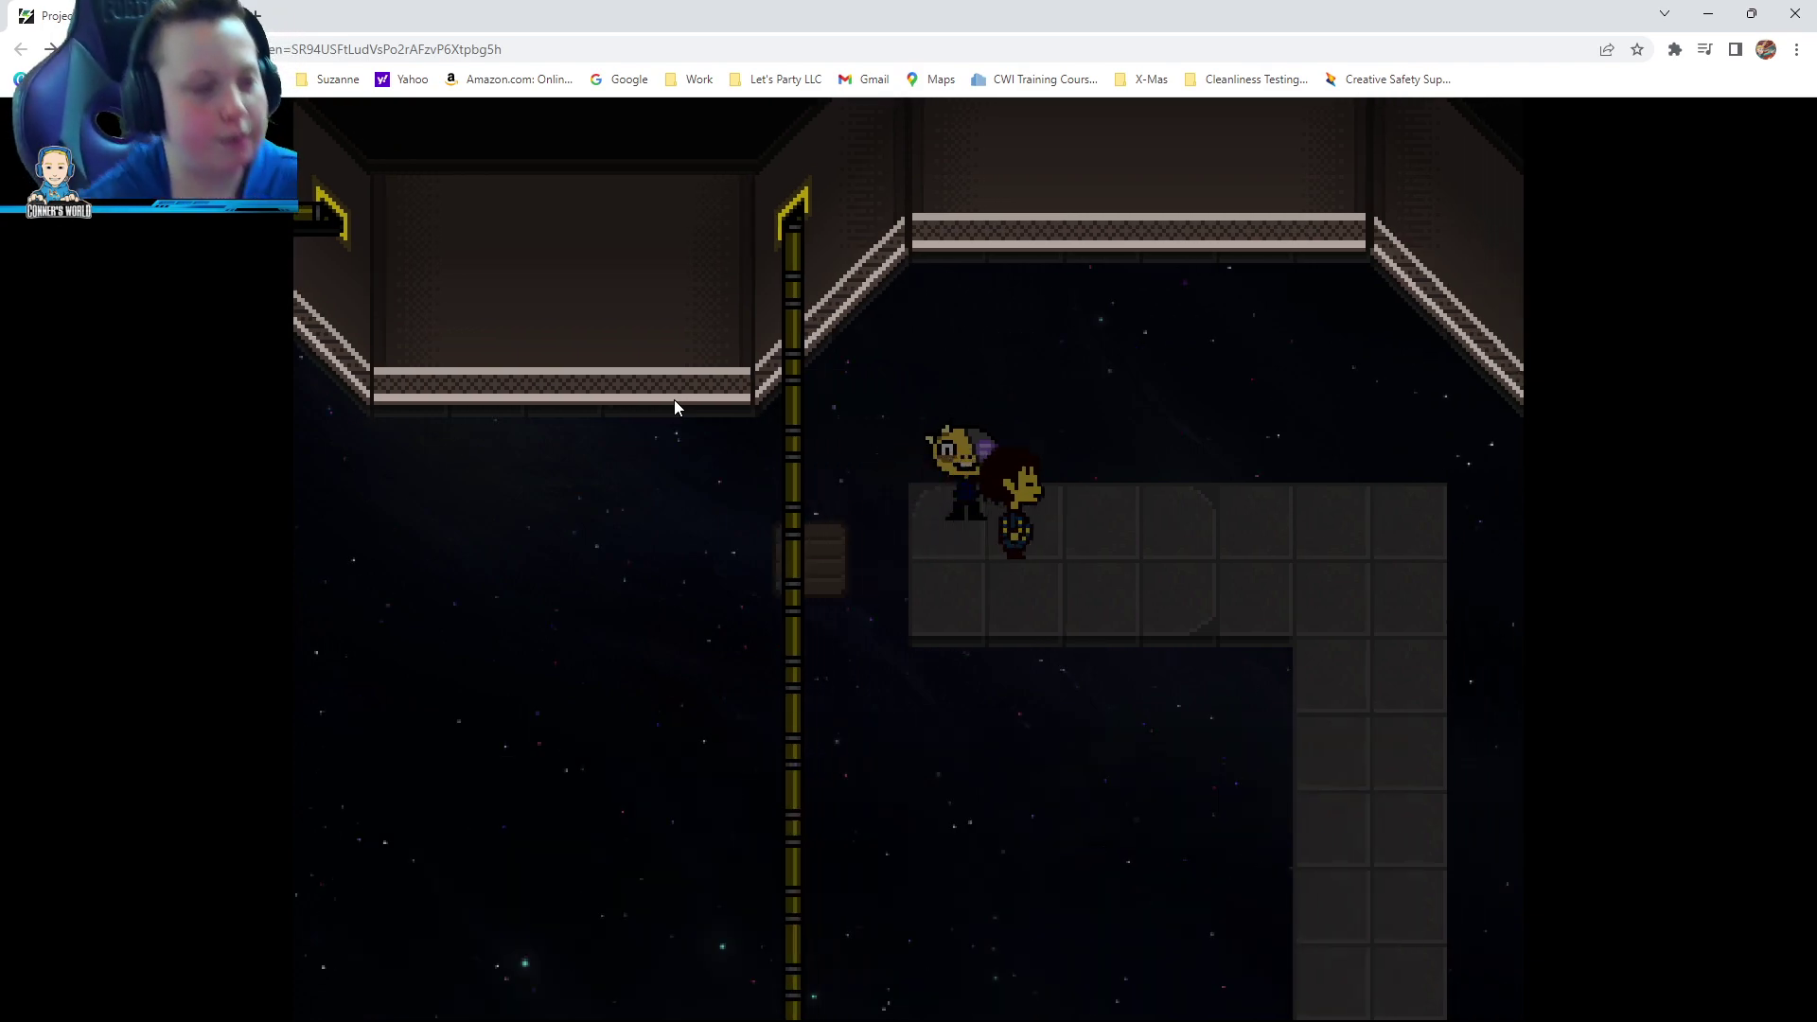
pyautogui.press('Left')
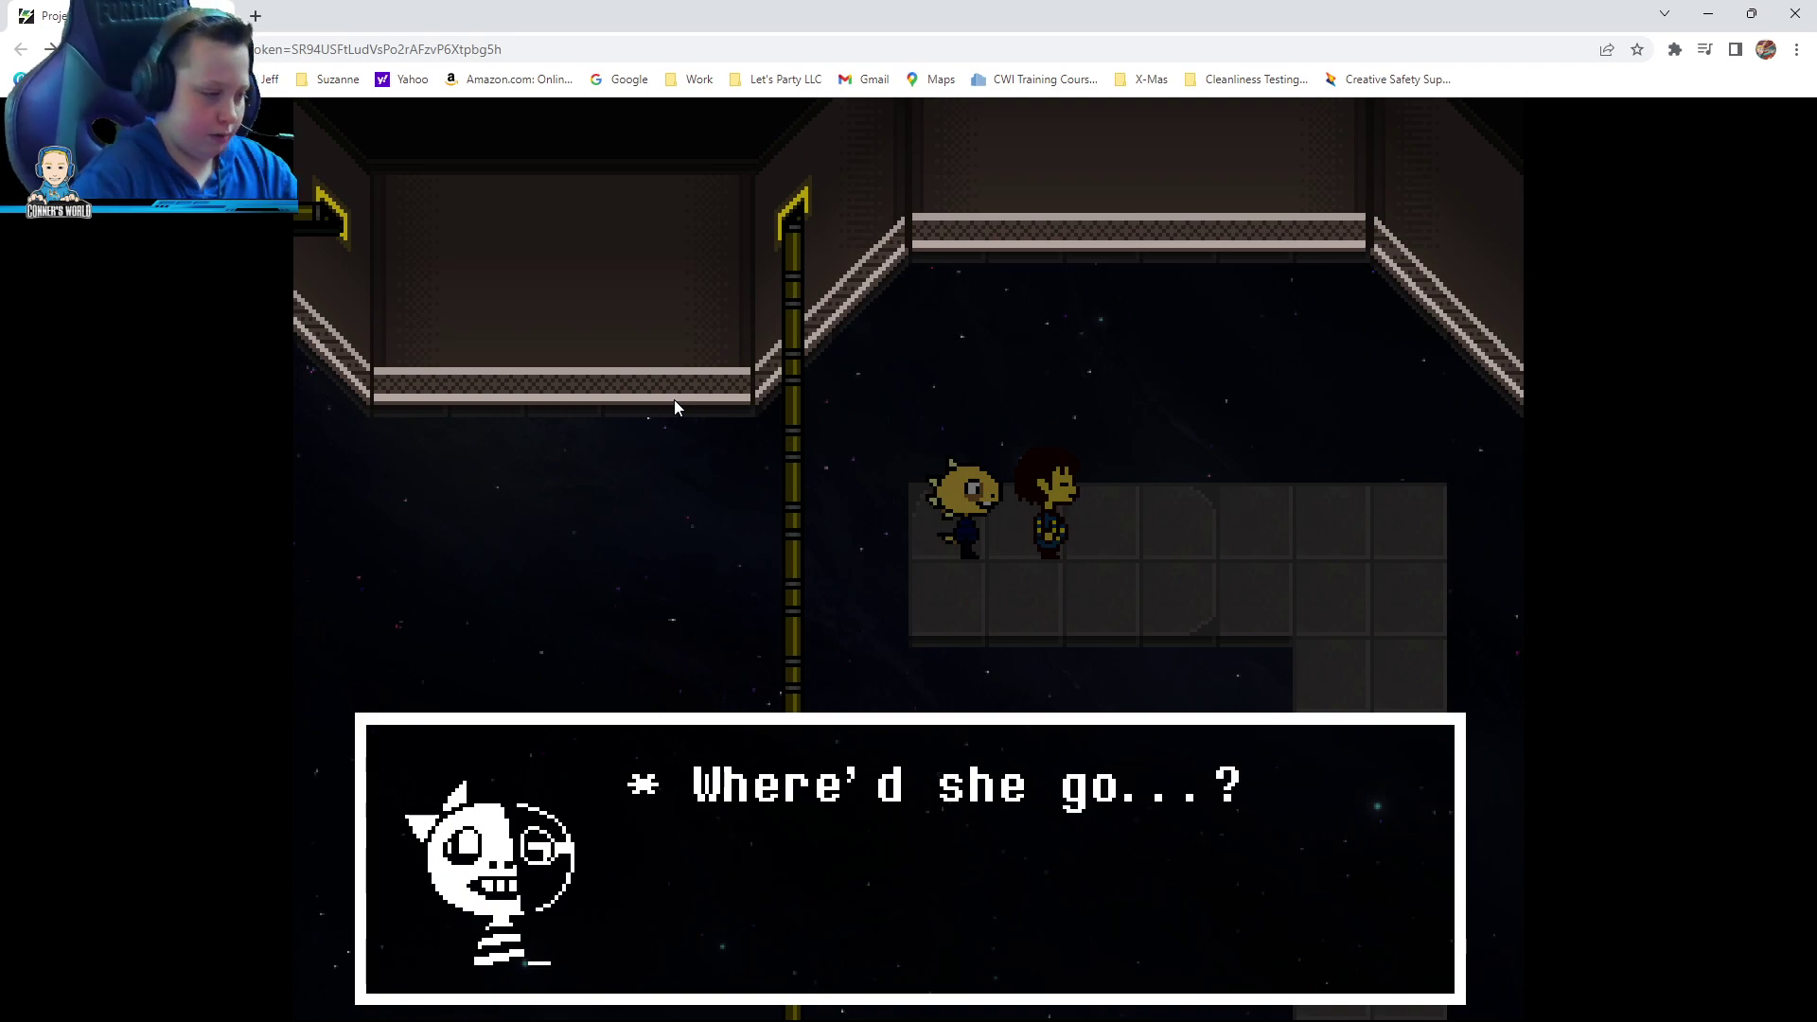
pyautogui.press('z')
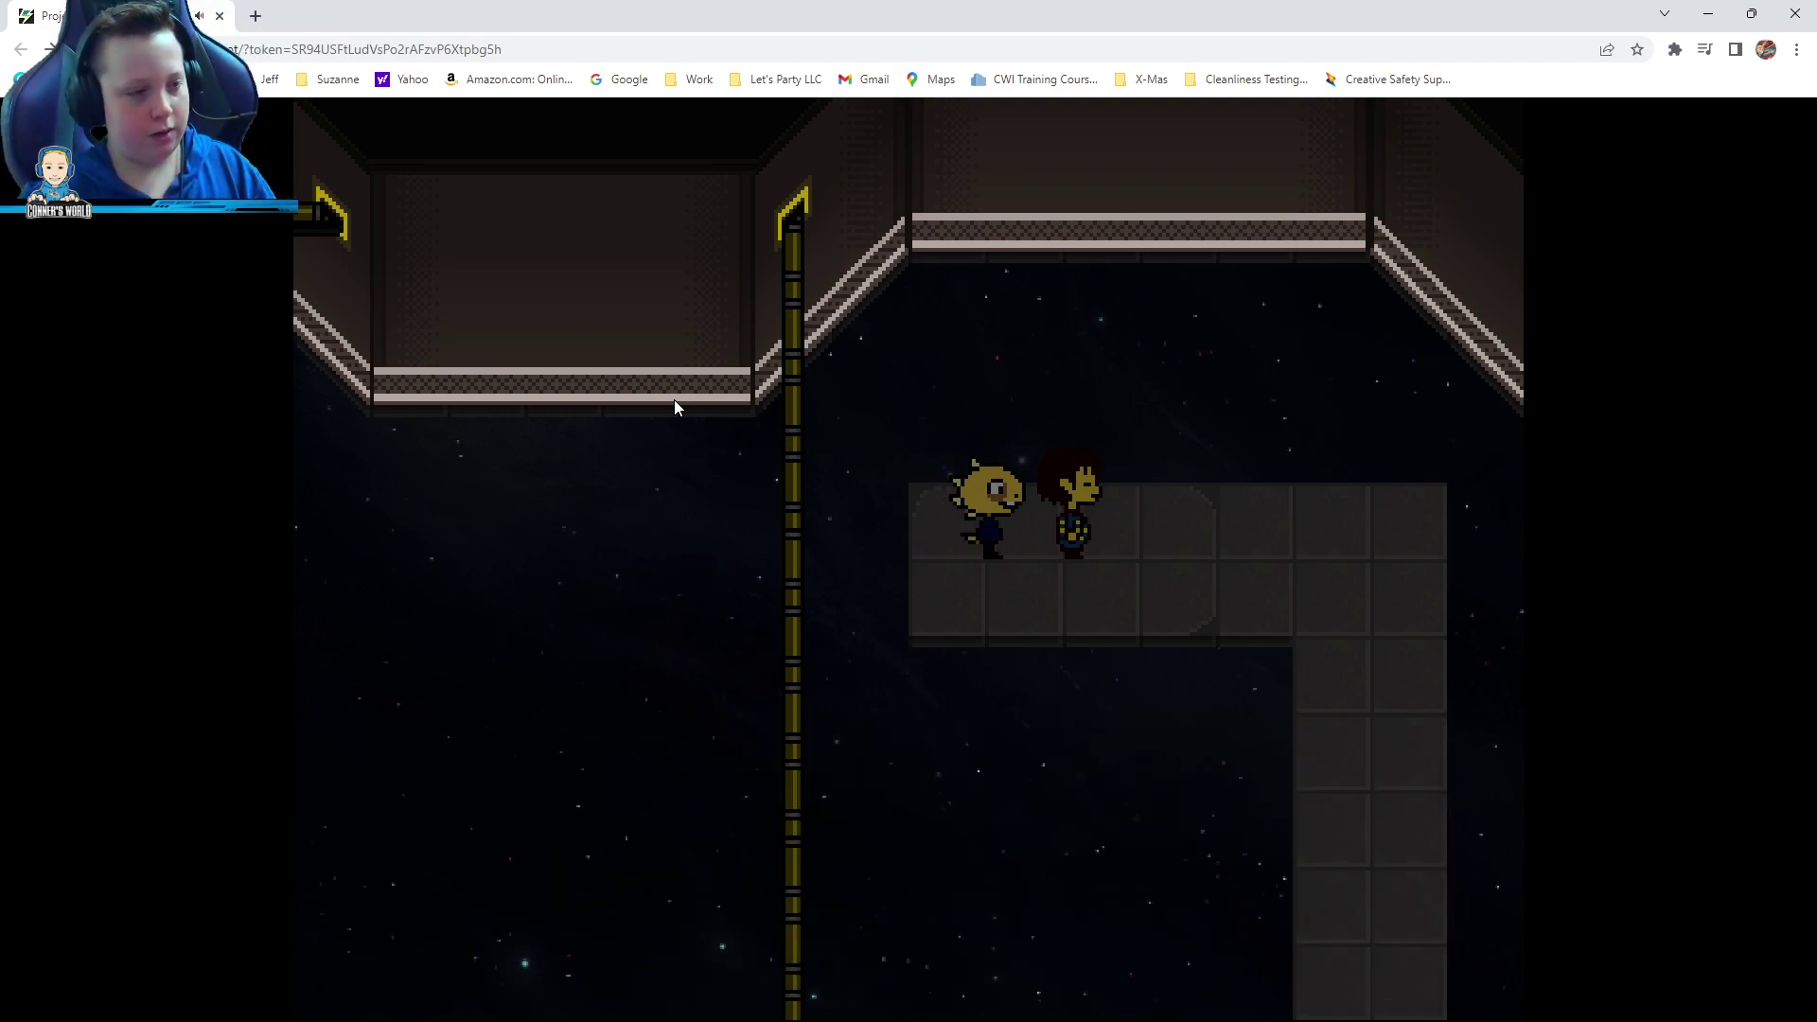
# Walk past the spider following the sneak plan, then go down the vertical path into darkness
pyautogui.press('Right')
pyautogui.press('z')
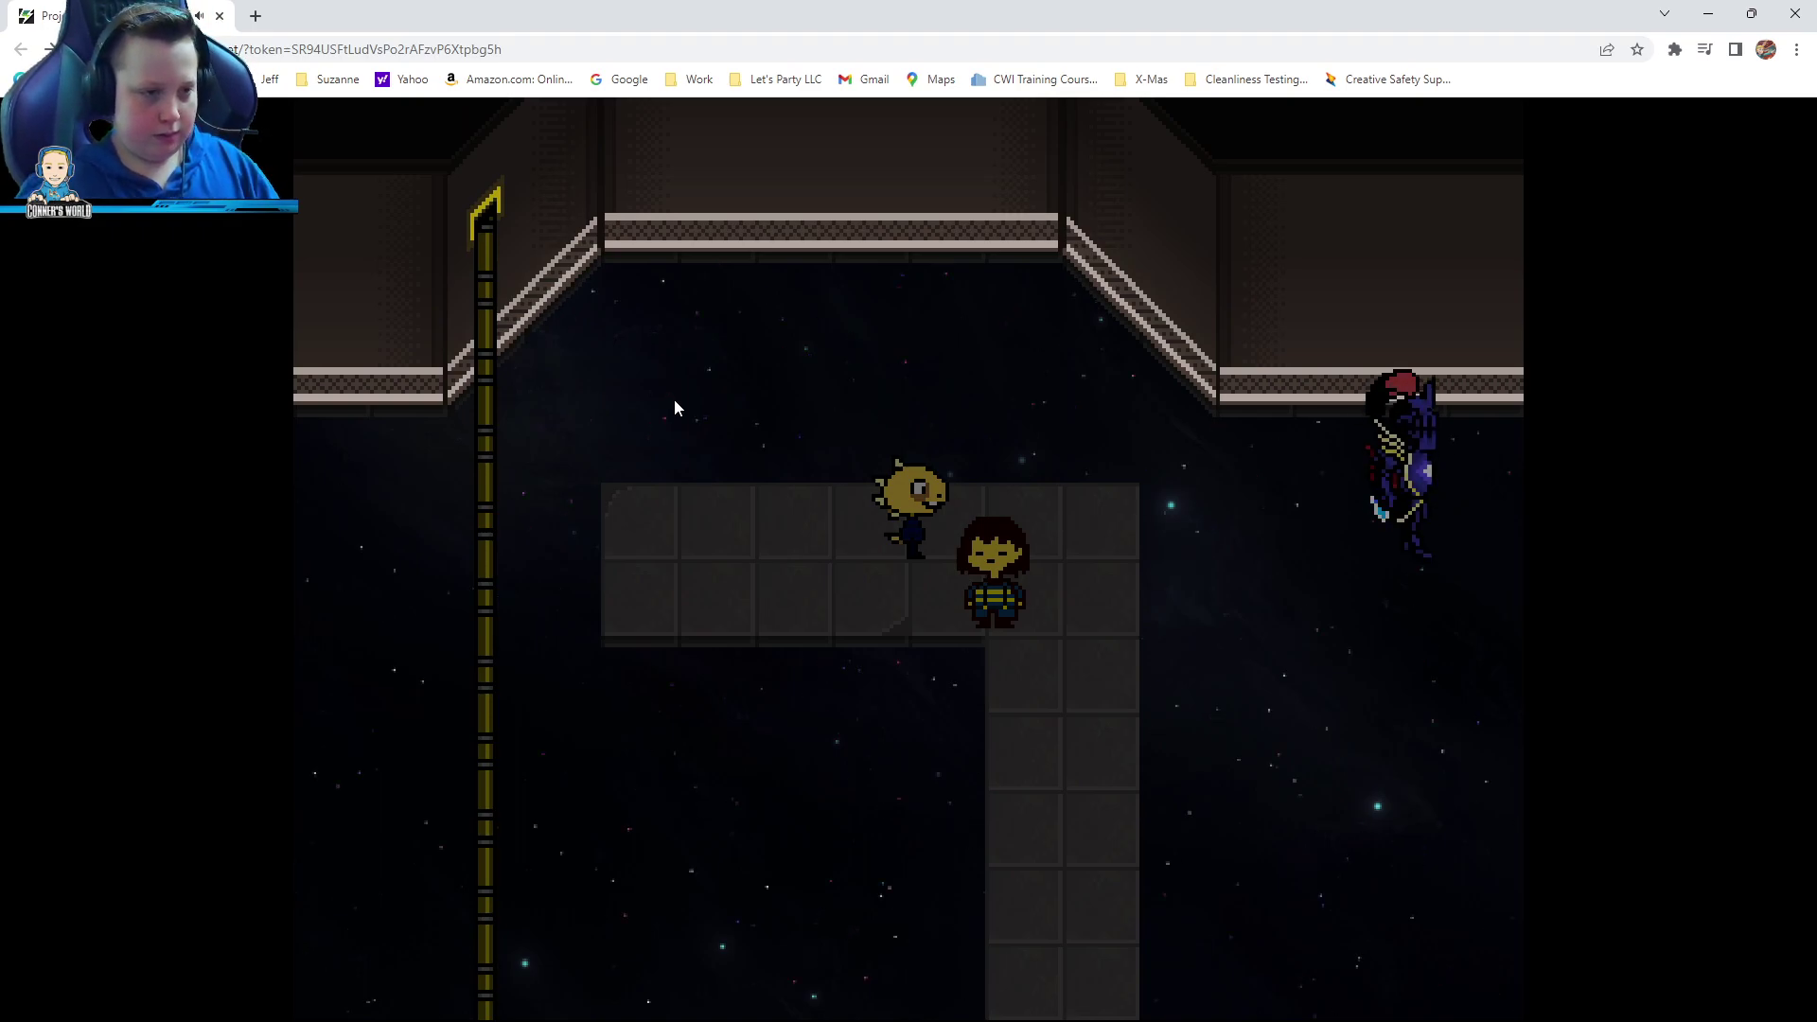
pyautogui.press('z')
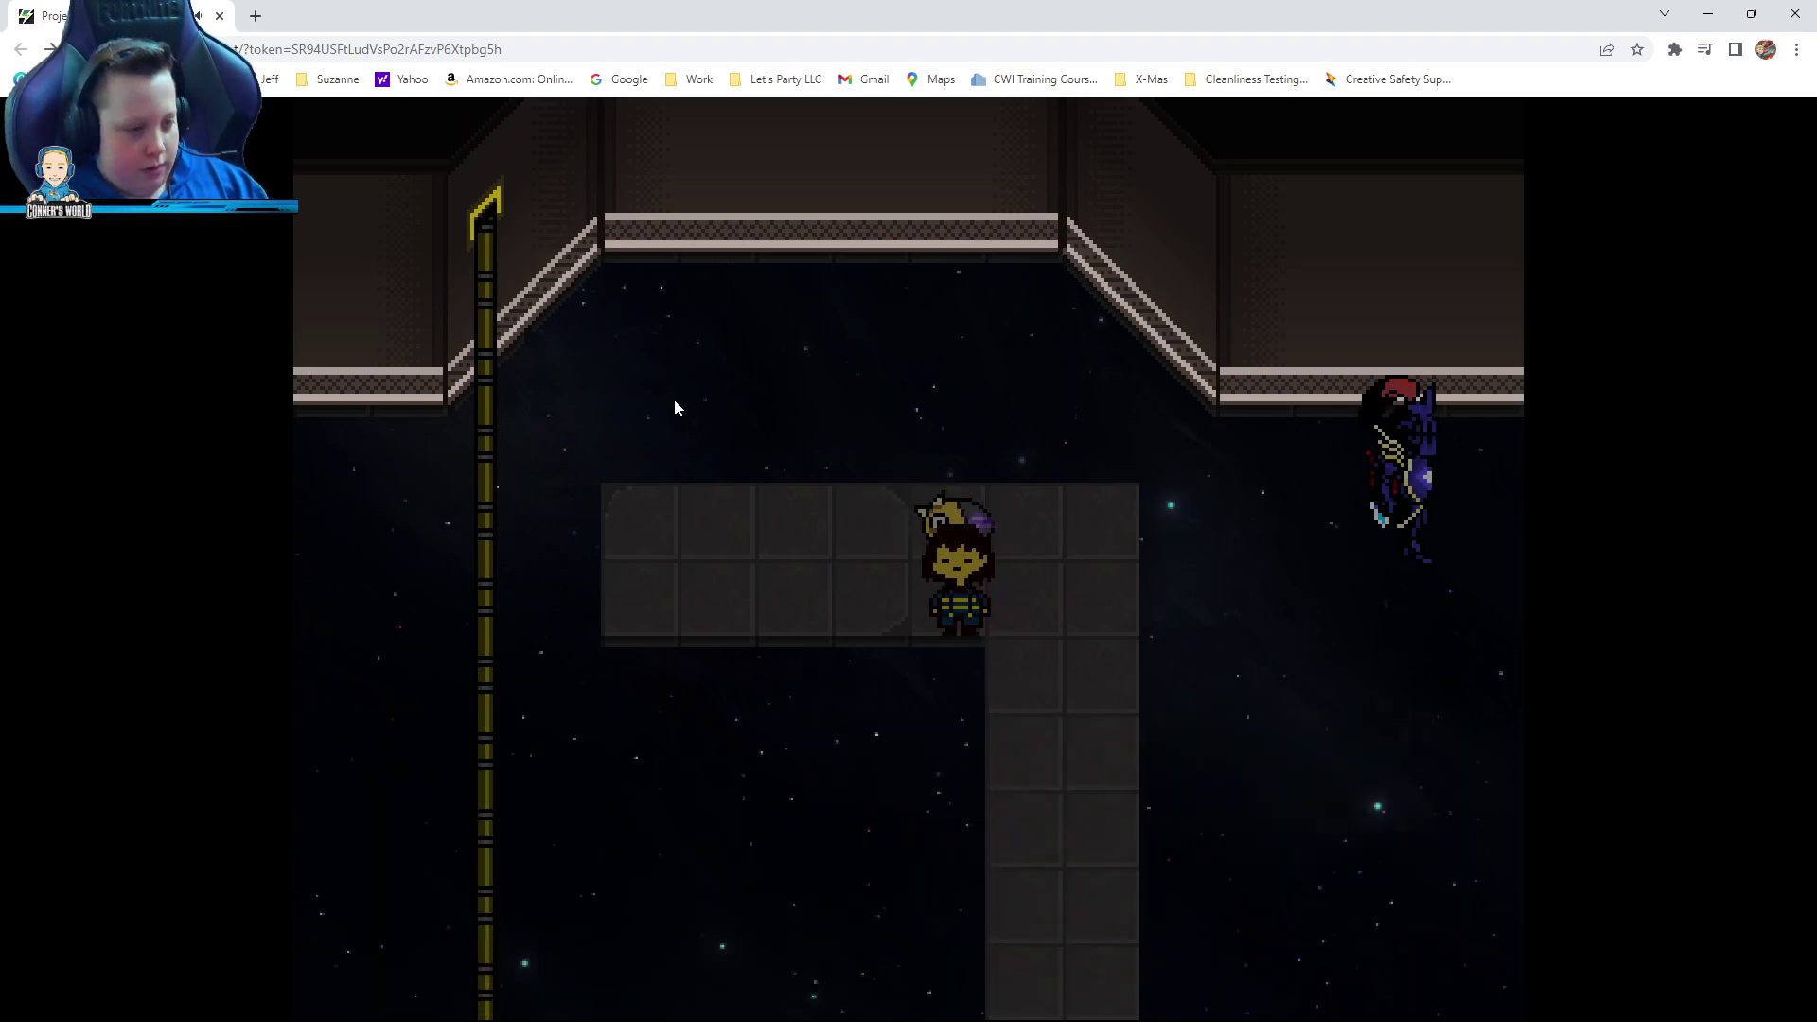
pyautogui.press('Left')
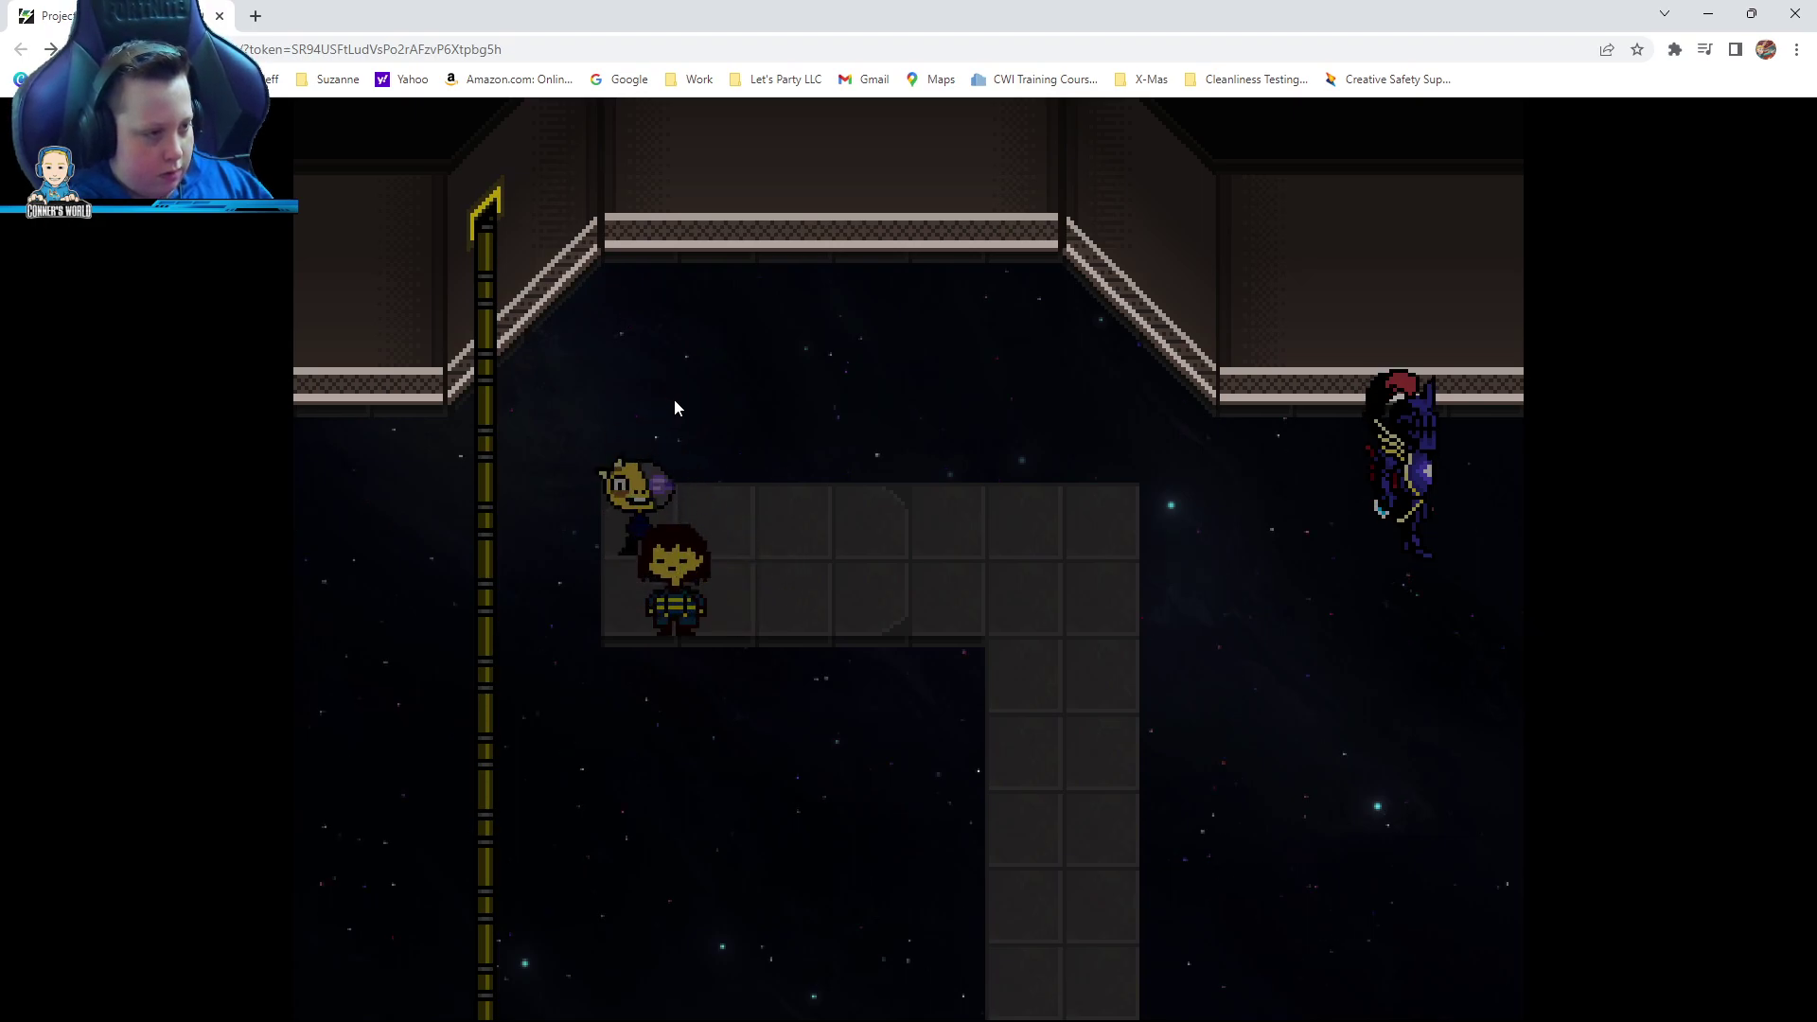
pyautogui.press('Right')
pyautogui.press('Down')
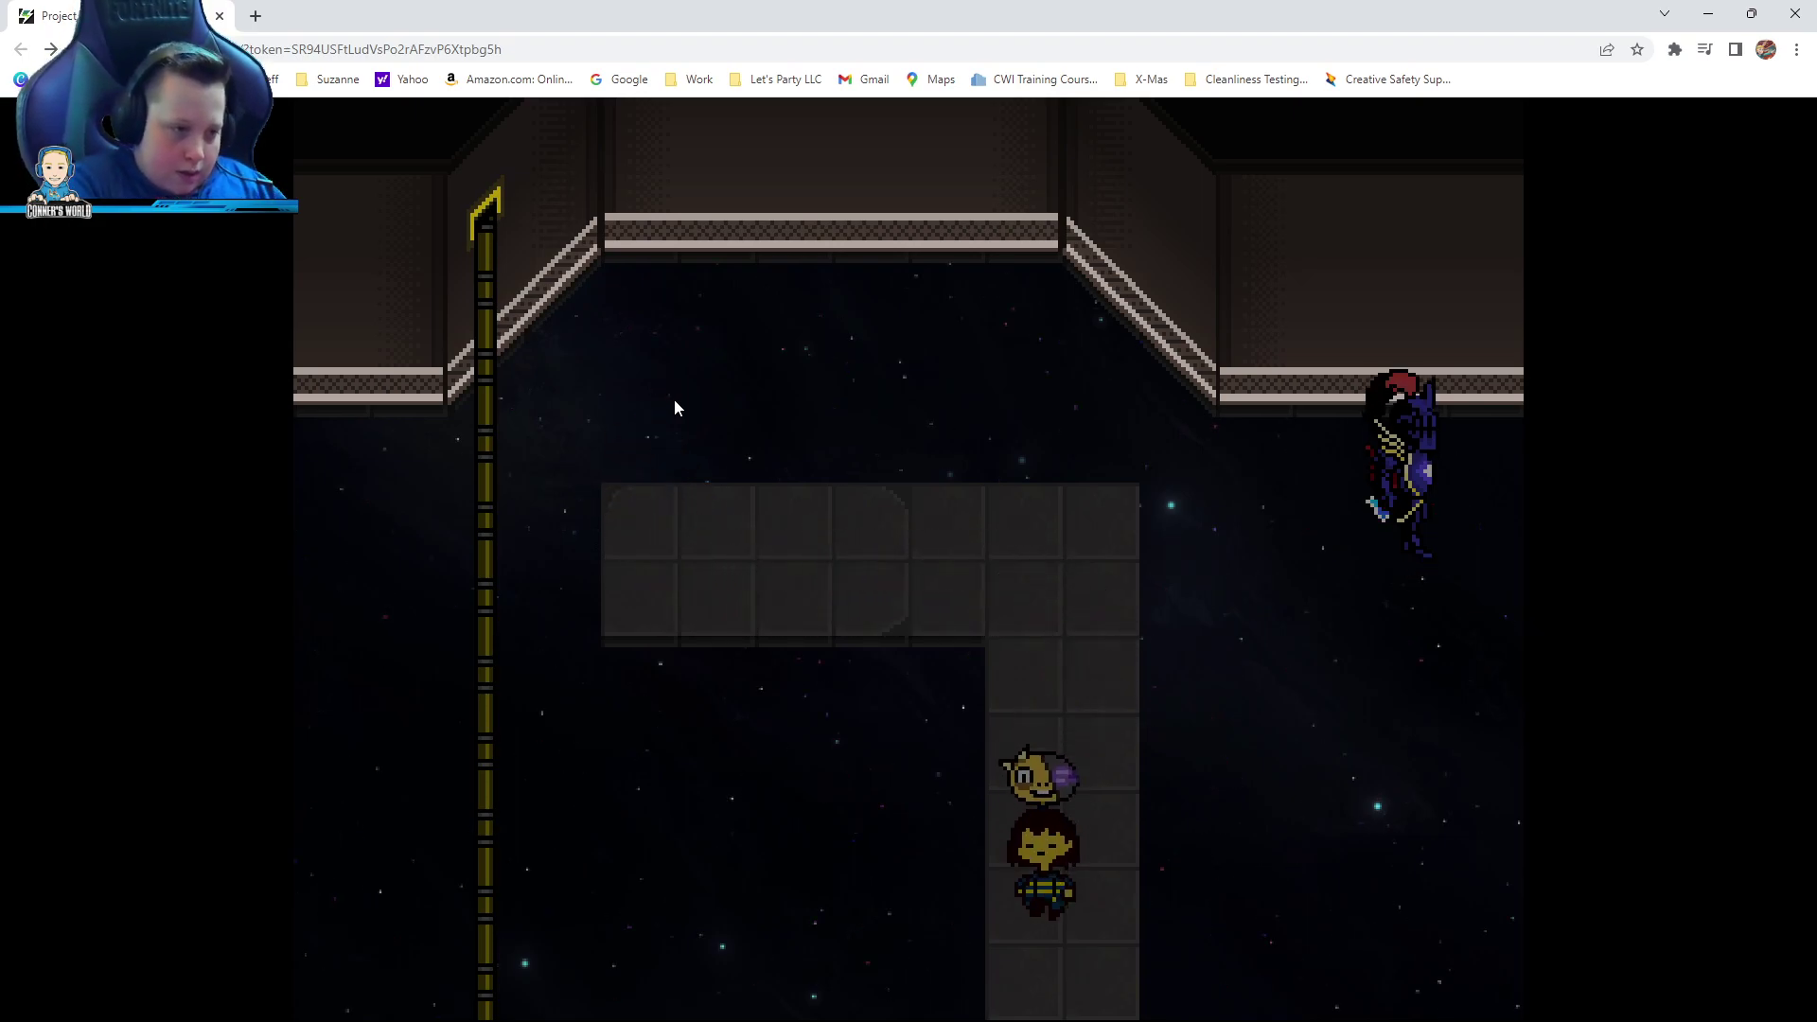
pyautogui.press('Down')
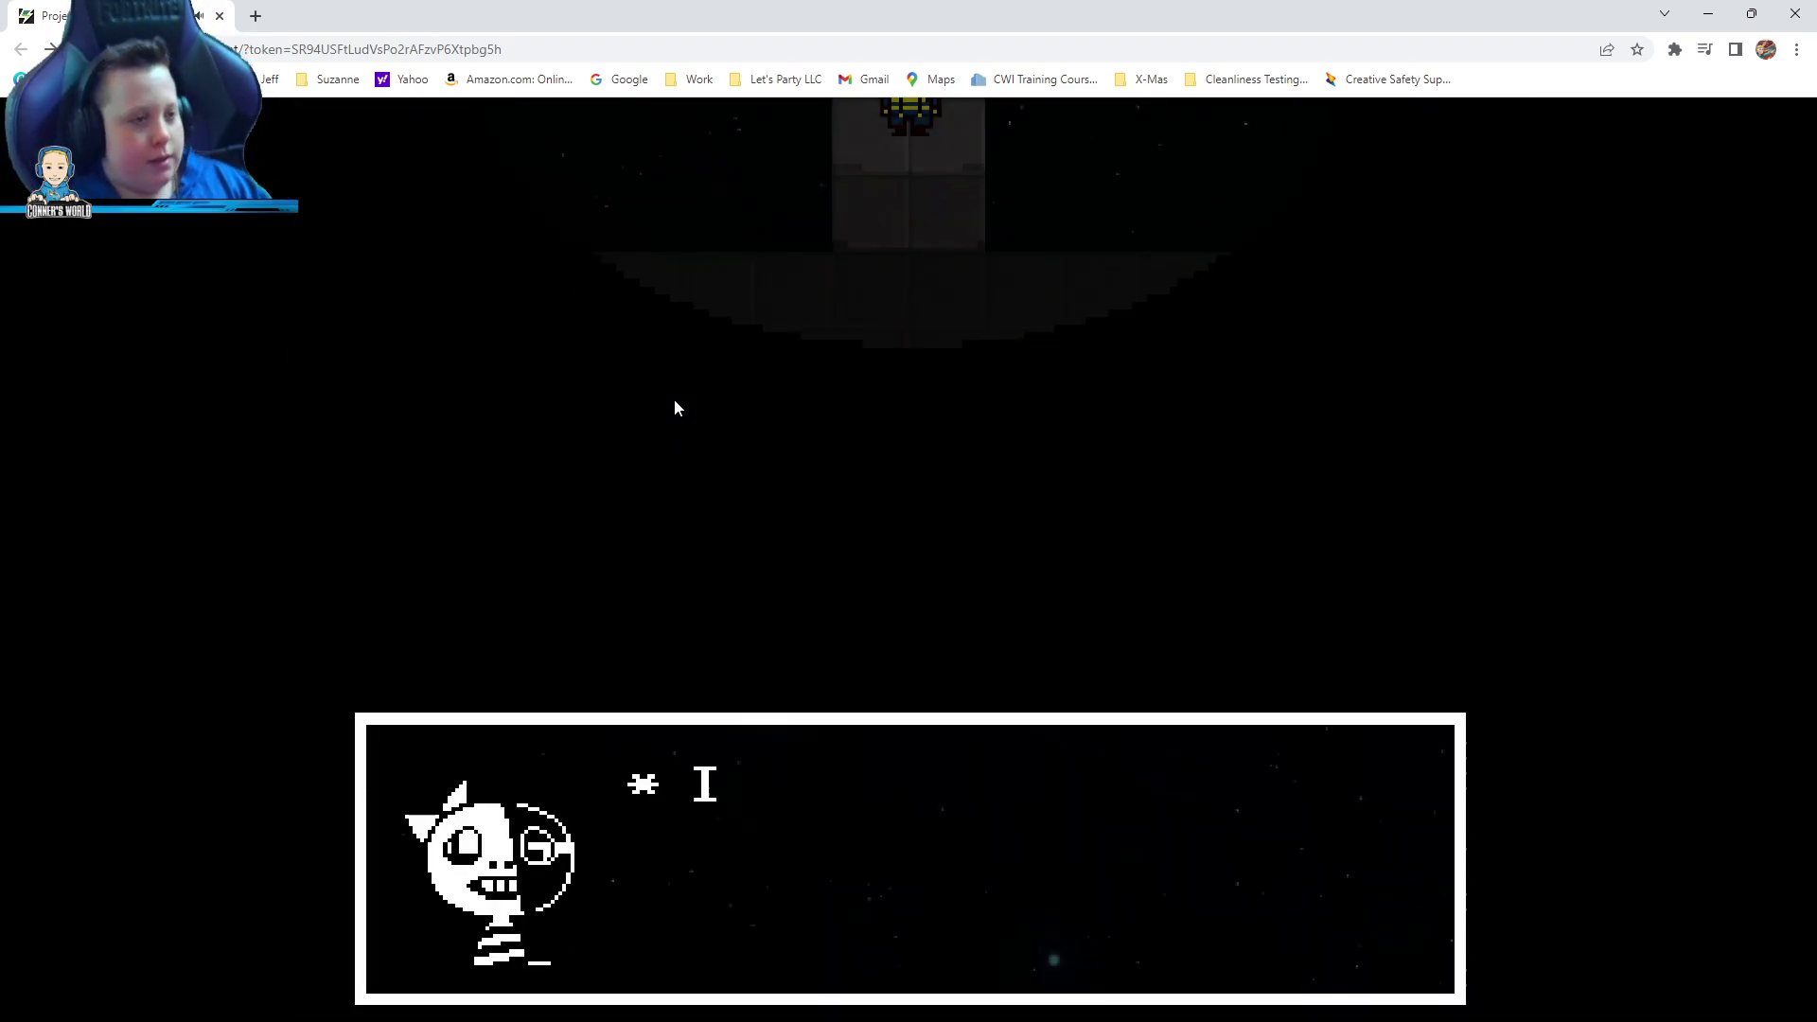
# Walk down and left into the dark corridor and survive the first arrow ambush
pyautogui.press('z')
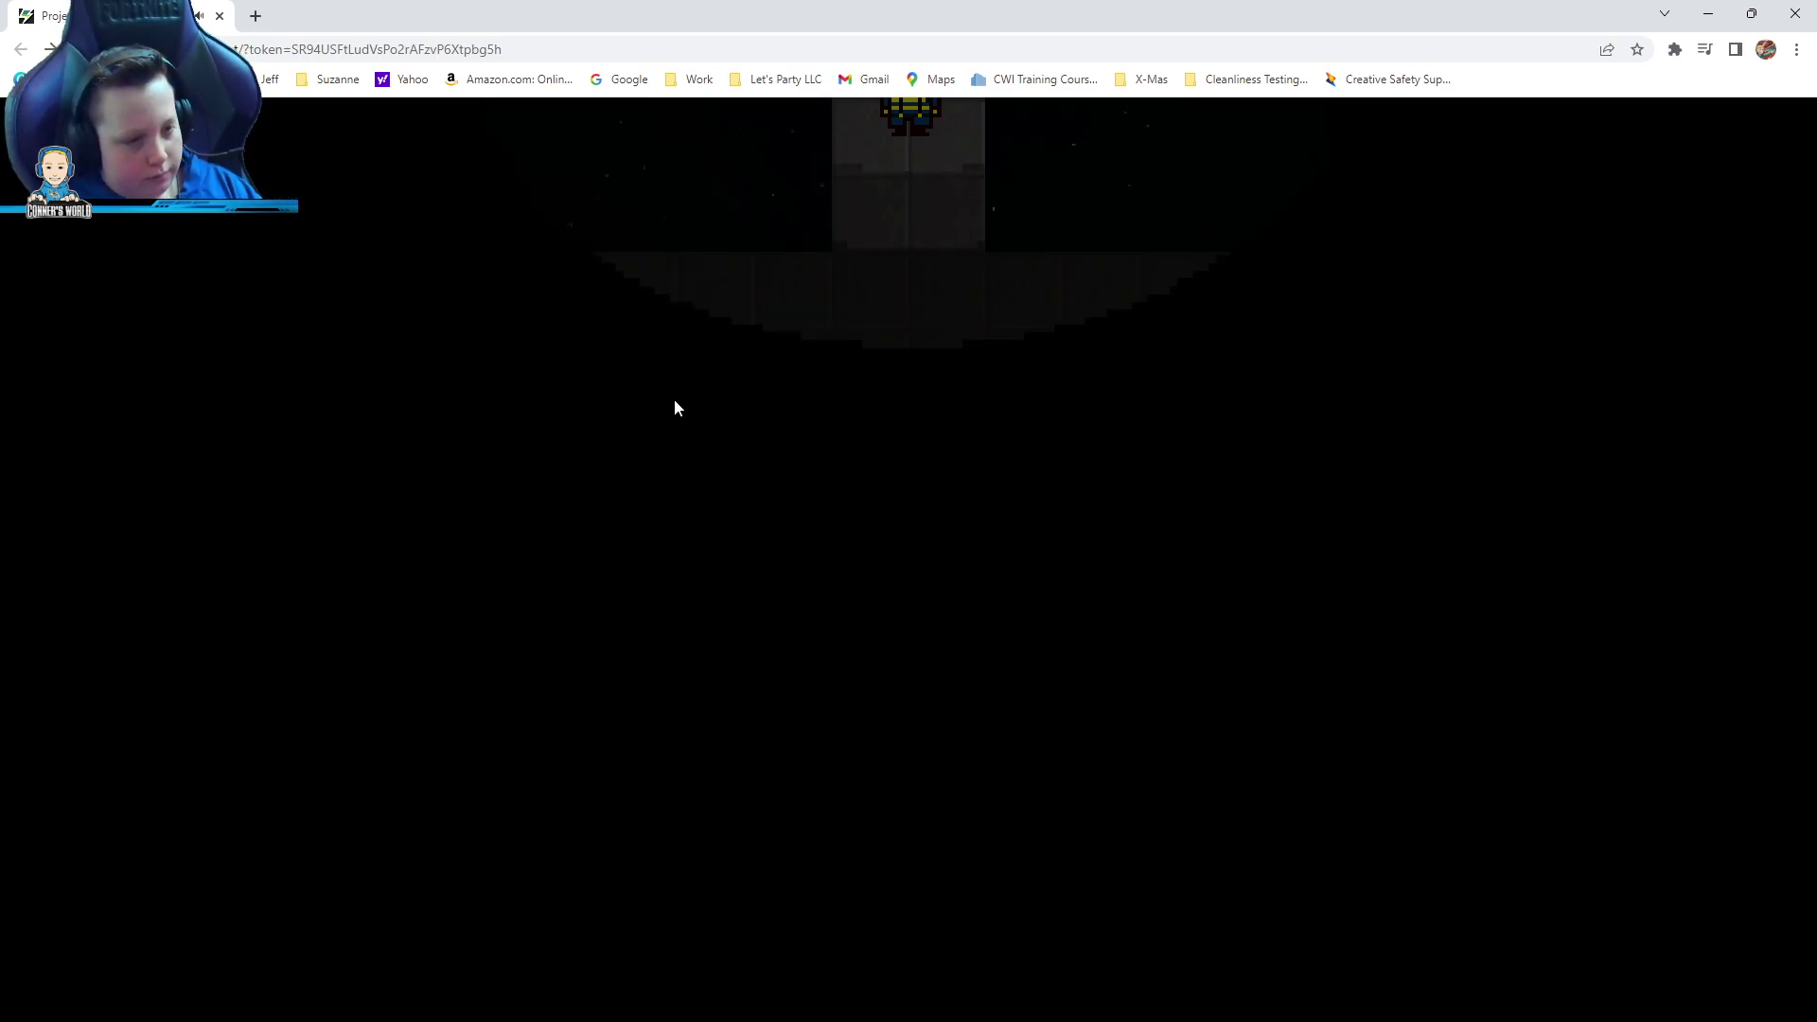
pyautogui.press('Down')
pyautogui.press('Left')
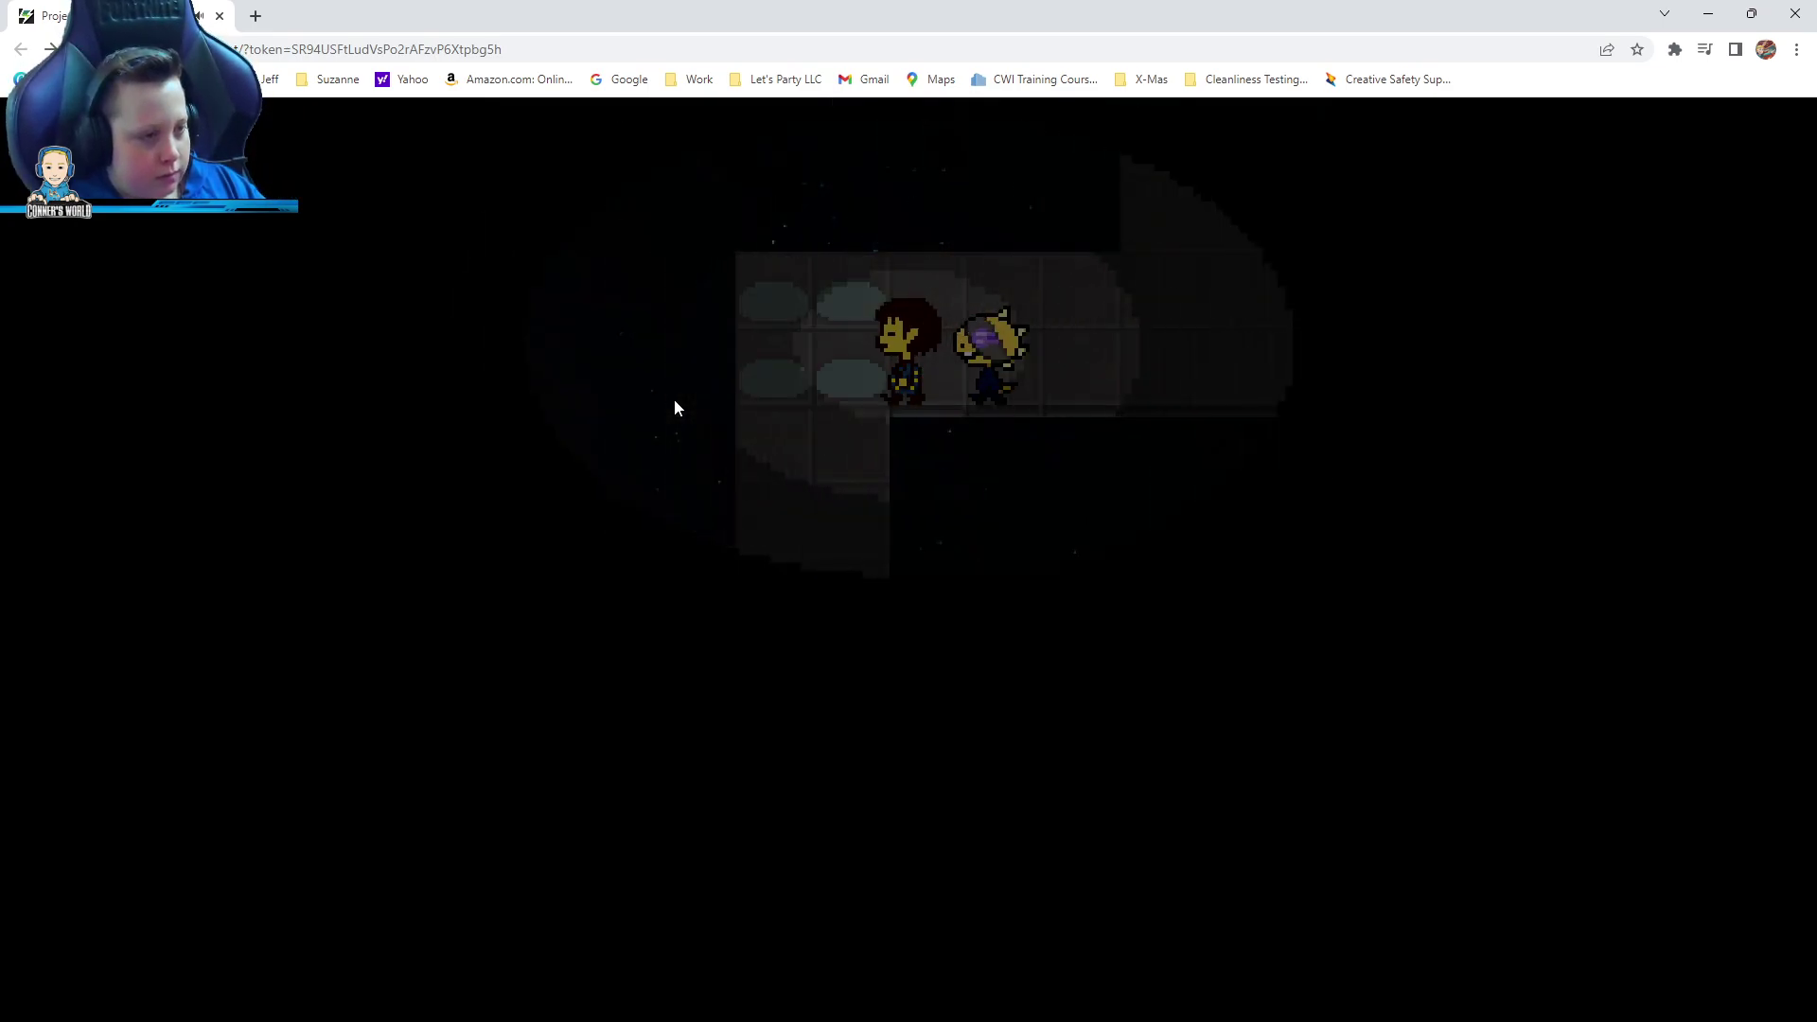
pyautogui.press('Down')
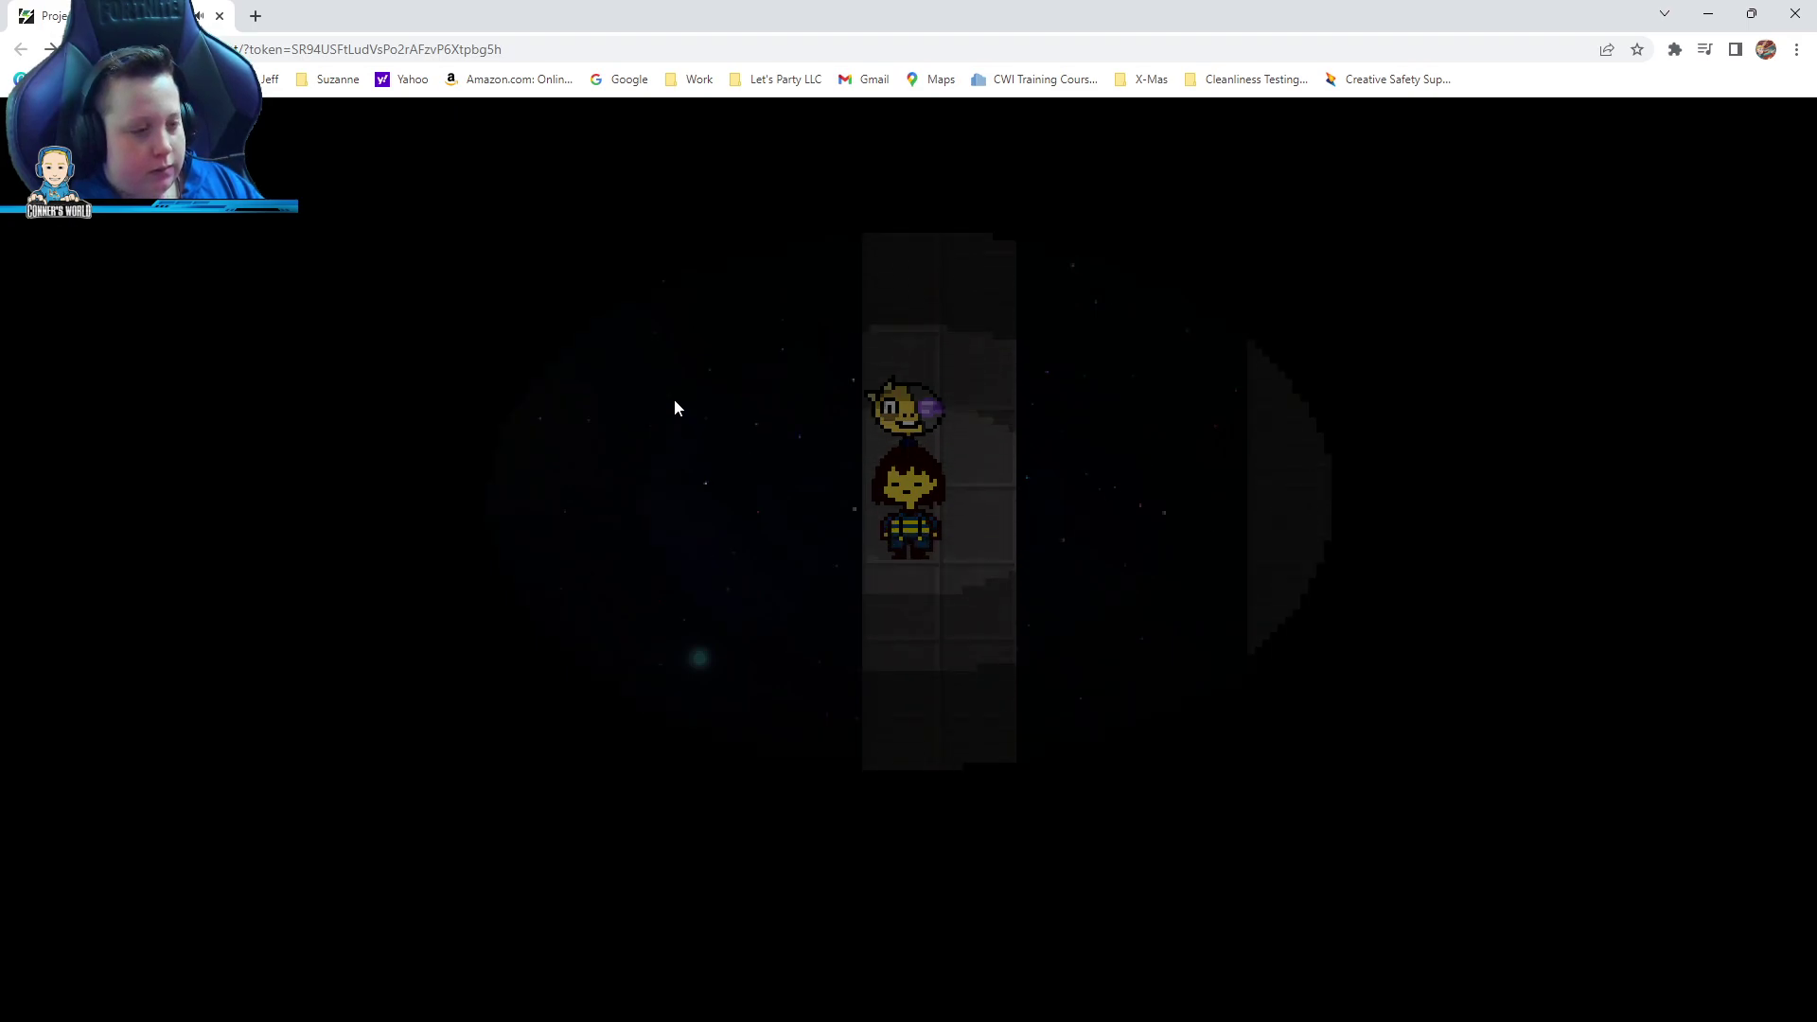
pyautogui.press('Down')
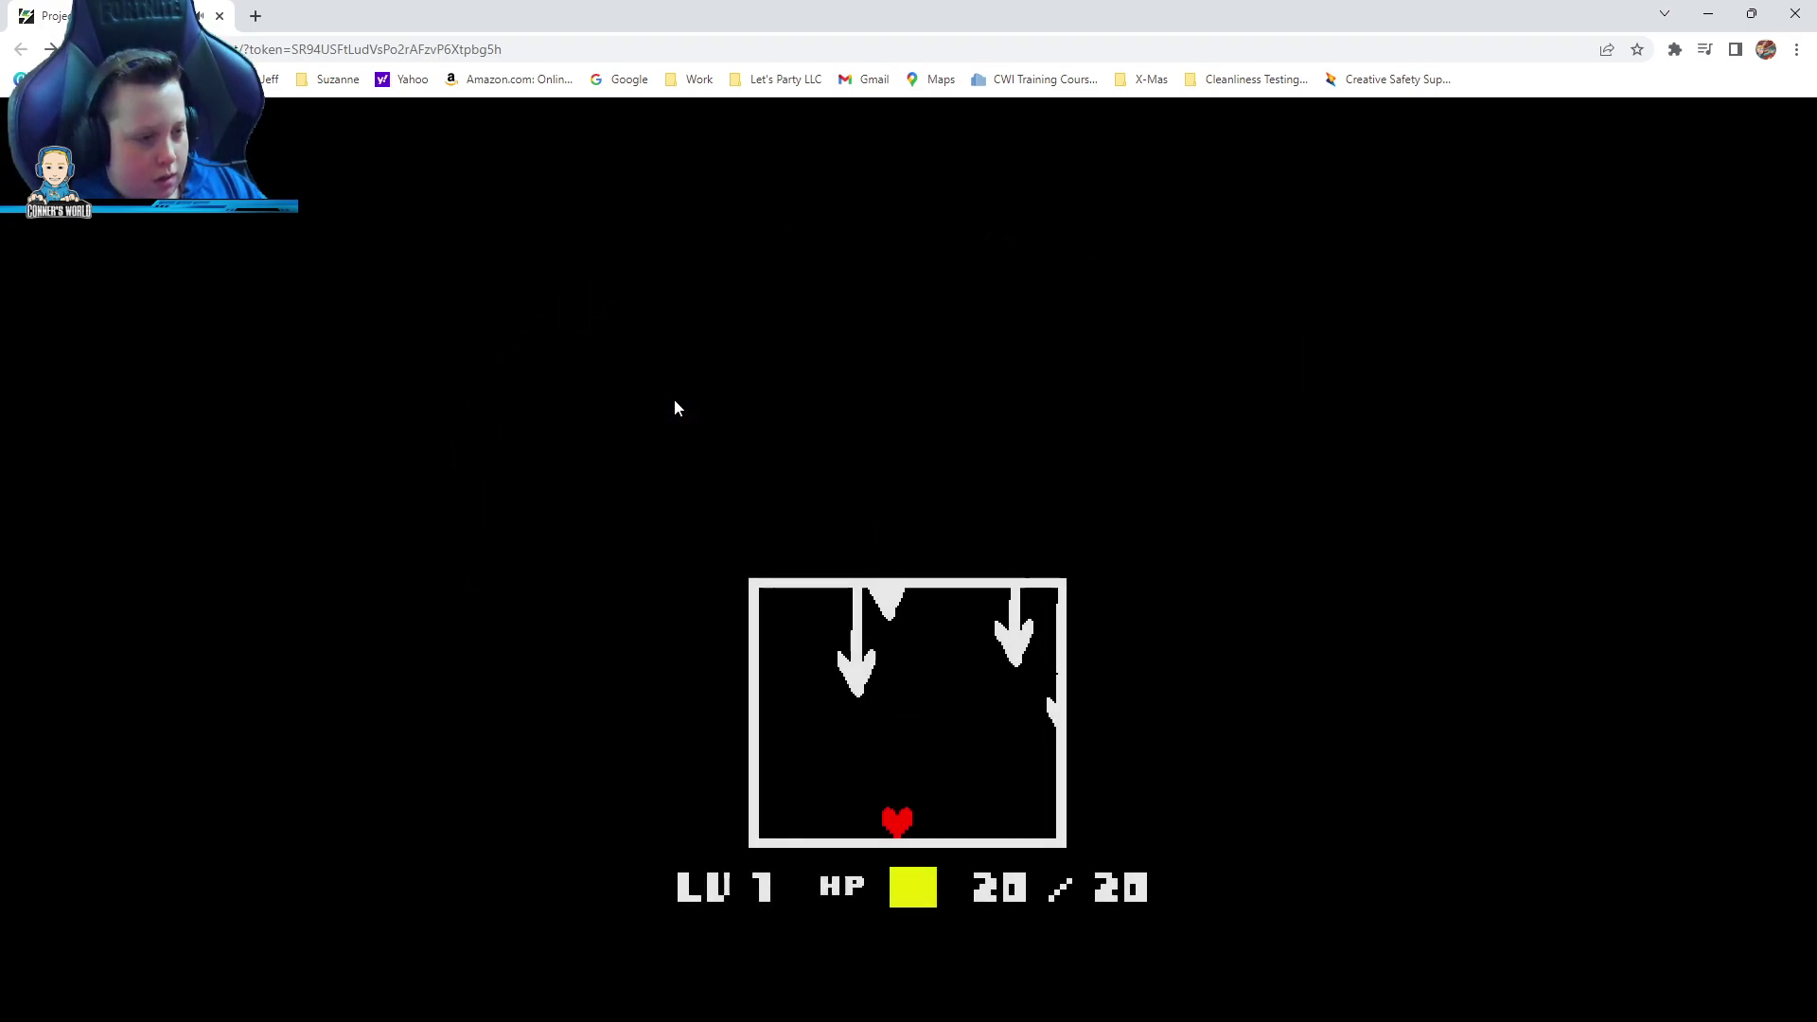
pyautogui.press('Left')
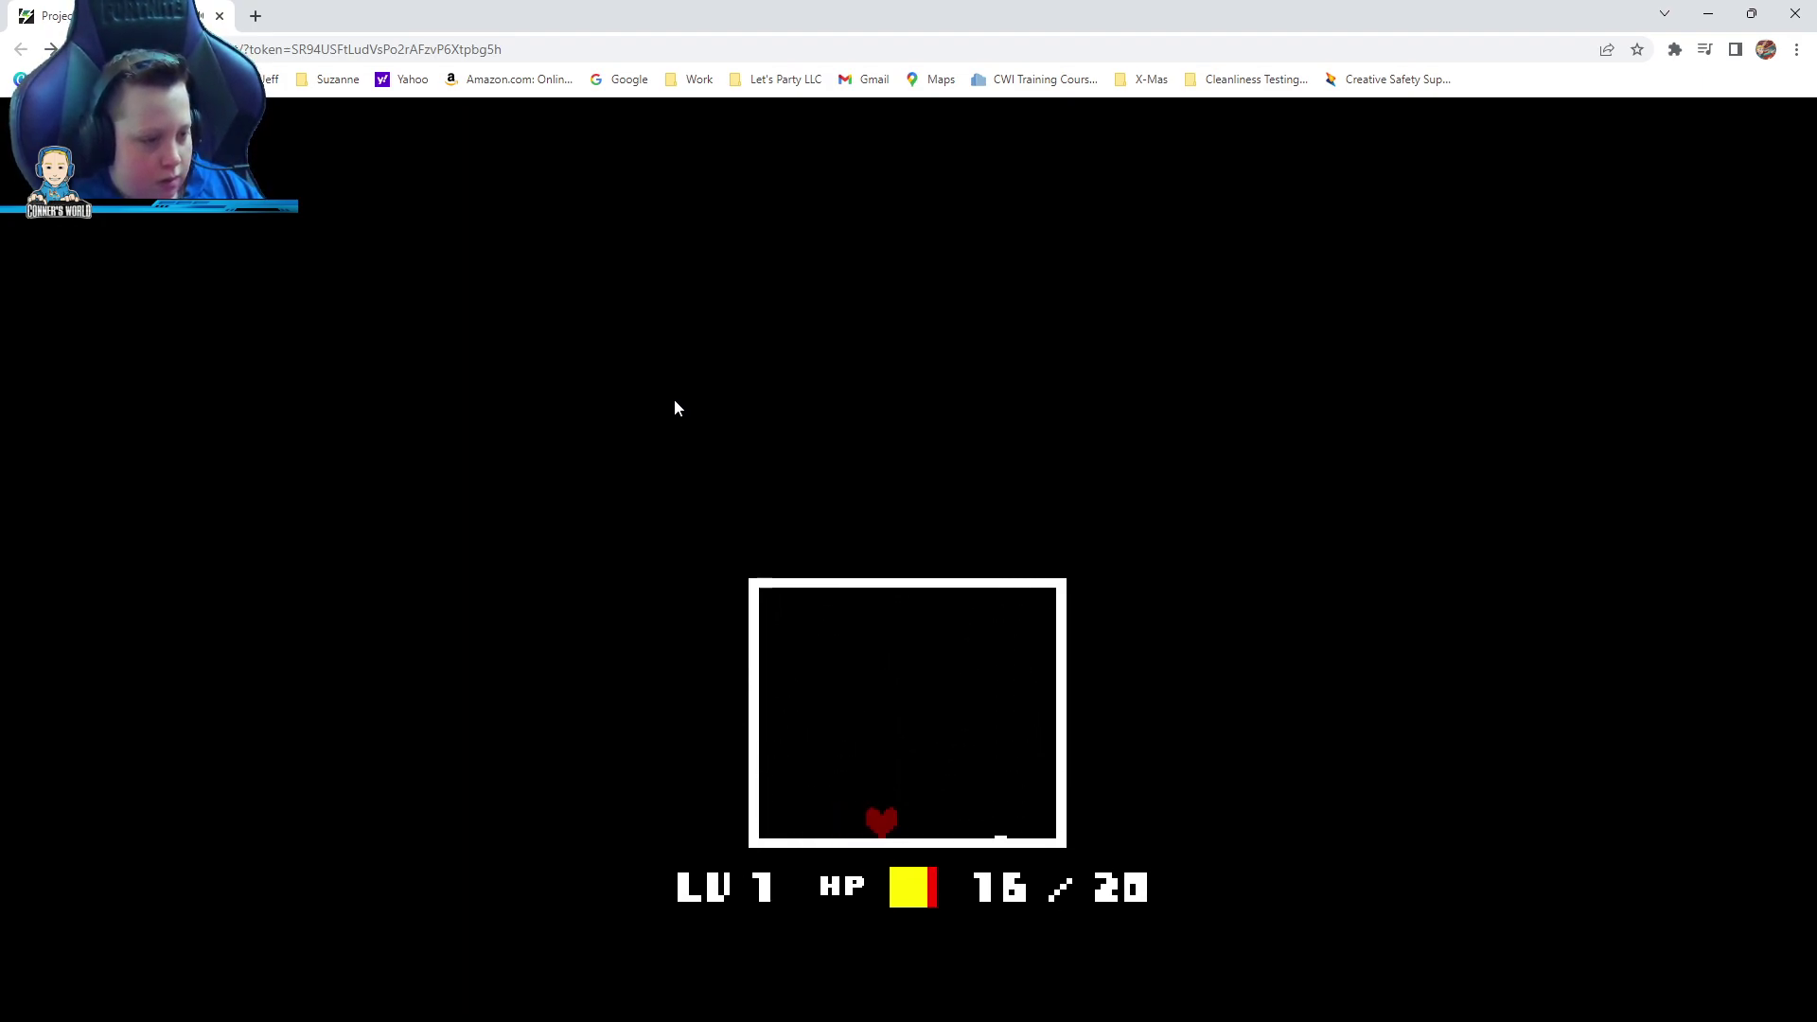
pyautogui.press('Right')
pyautogui.press('z')
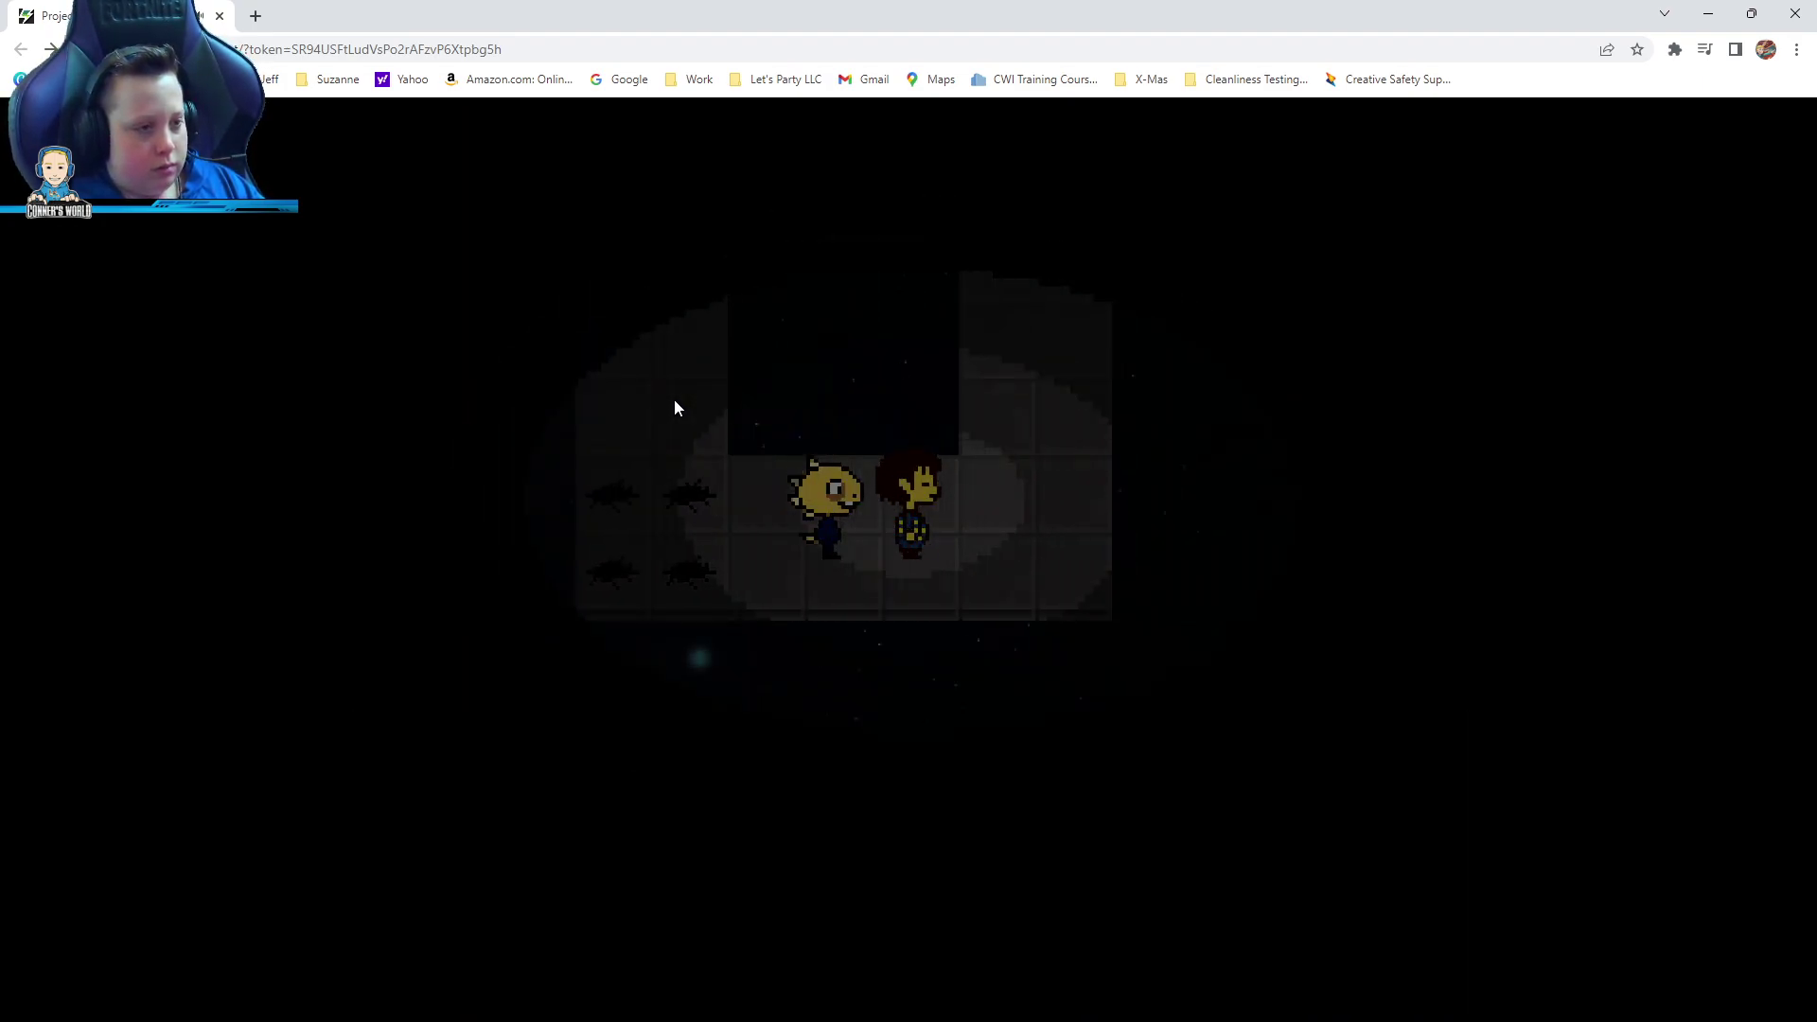
# Walk onward through the dark maze and dodge the second arrow ambush
pyautogui.press('Up')
pyautogui.press('Up')
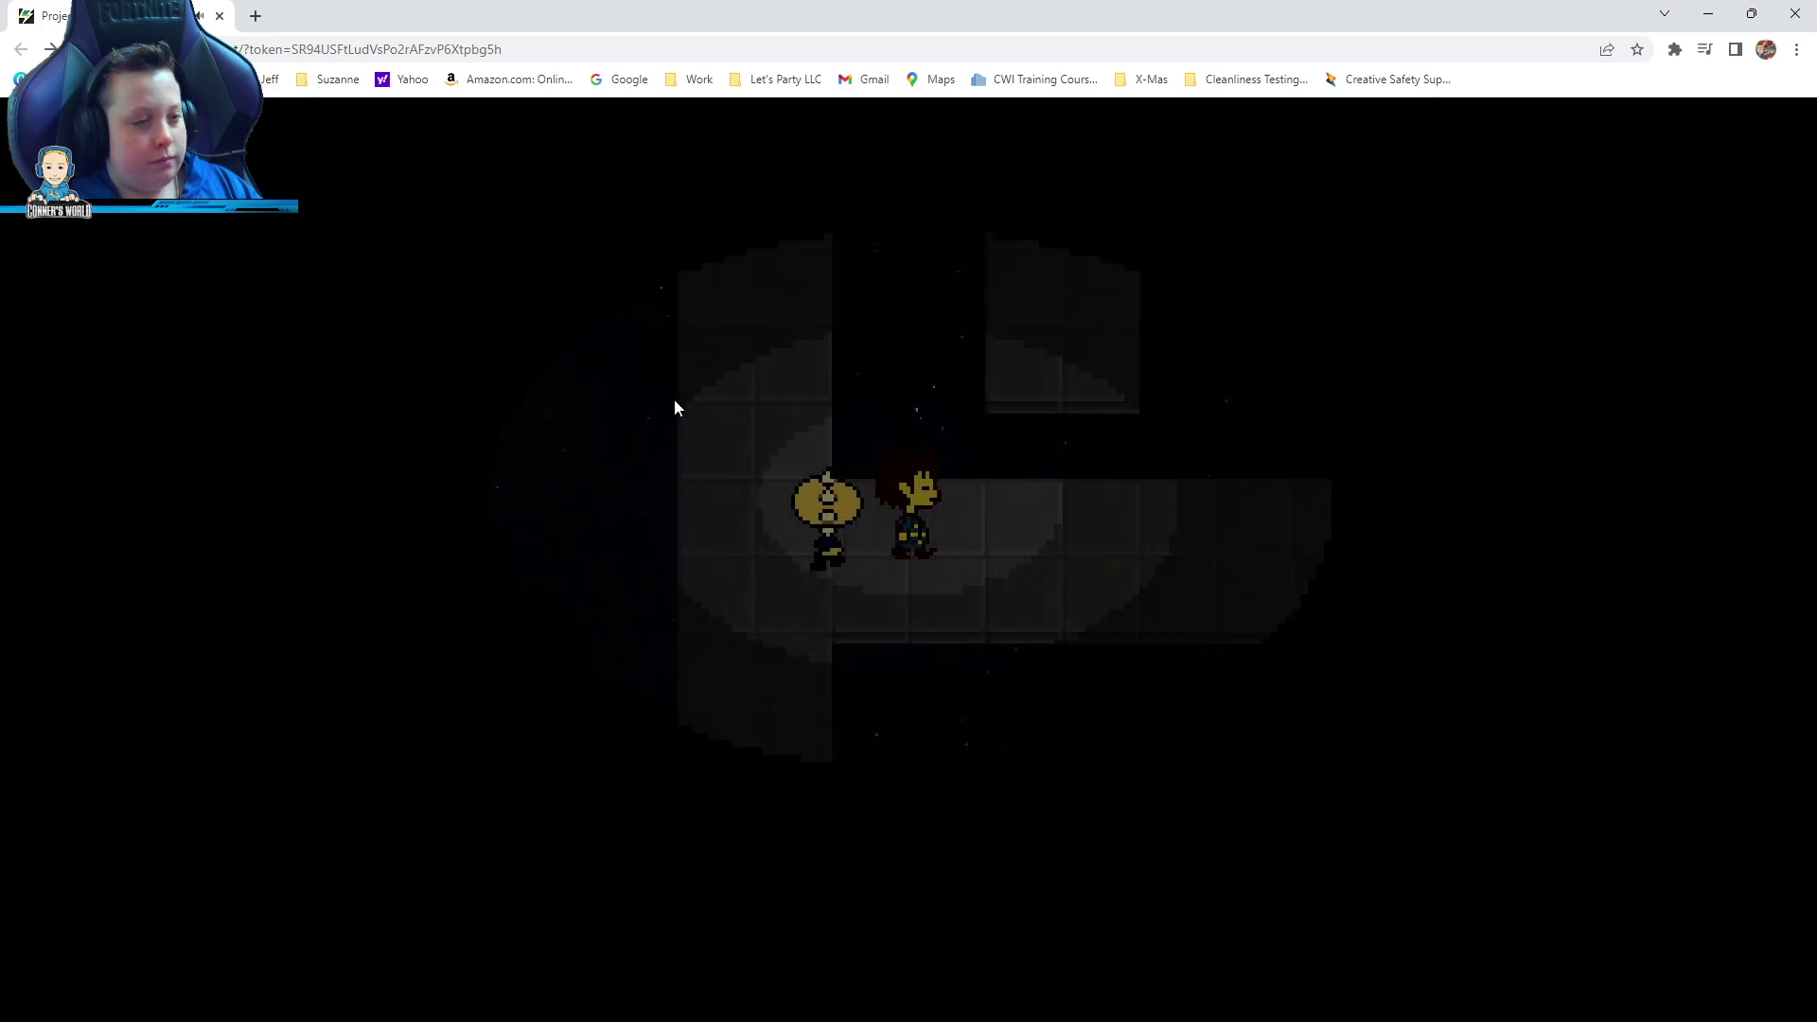
pyautogui.press('Left')
pyautogui.press('Up')
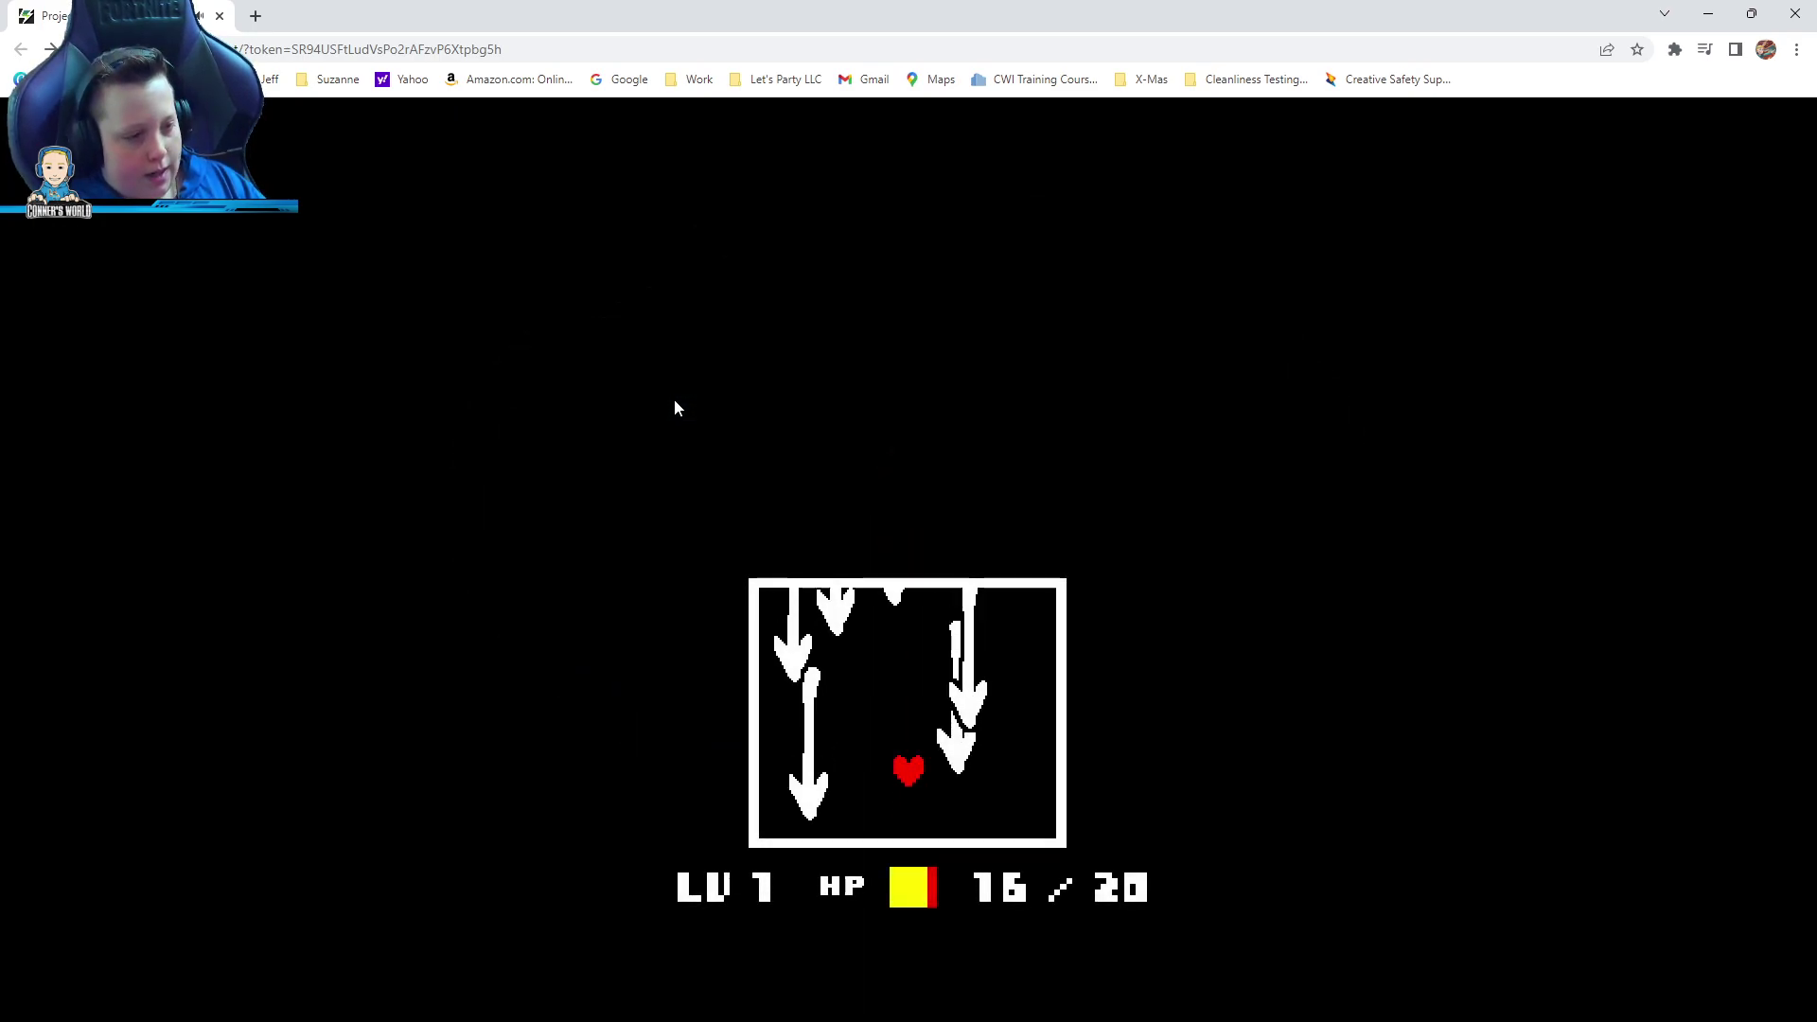
pyautogui.press('Left')
pyautogui.press('Down')
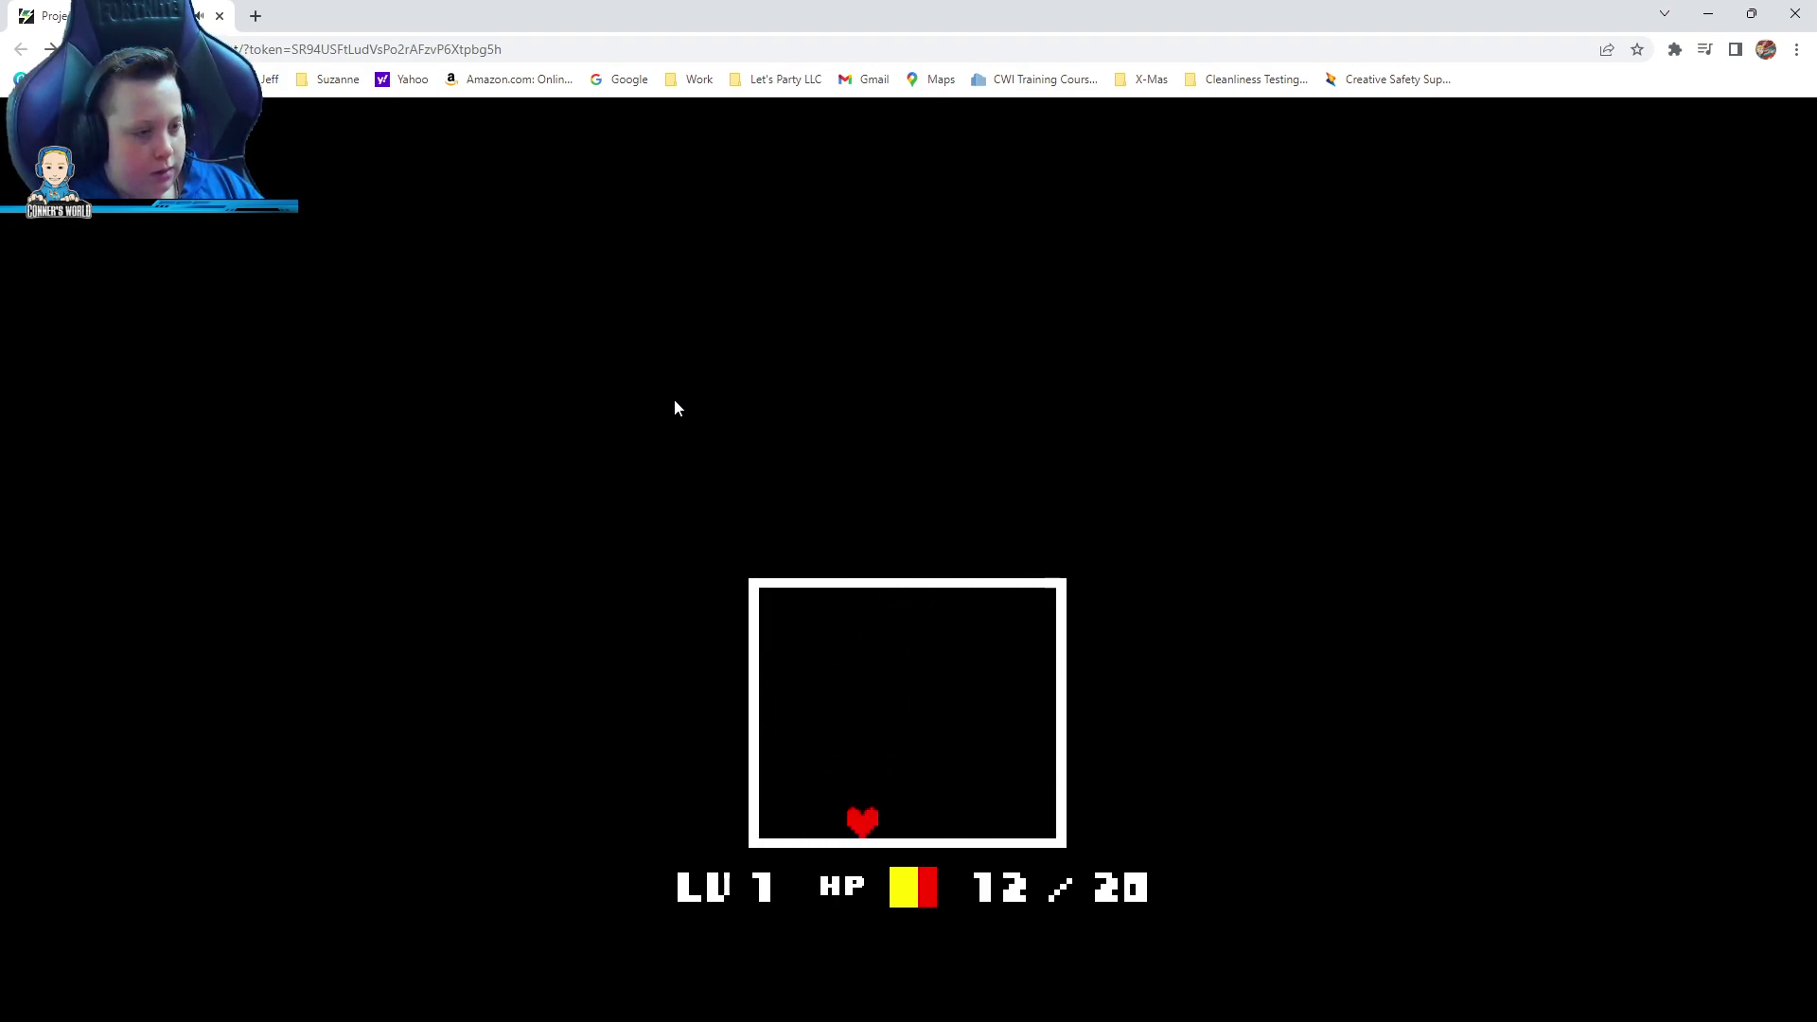
pyautogui.press('z')
# Walk up into the hallway, then down the vertical corridor, dodging a third ambush
pyautogui.press('Up')
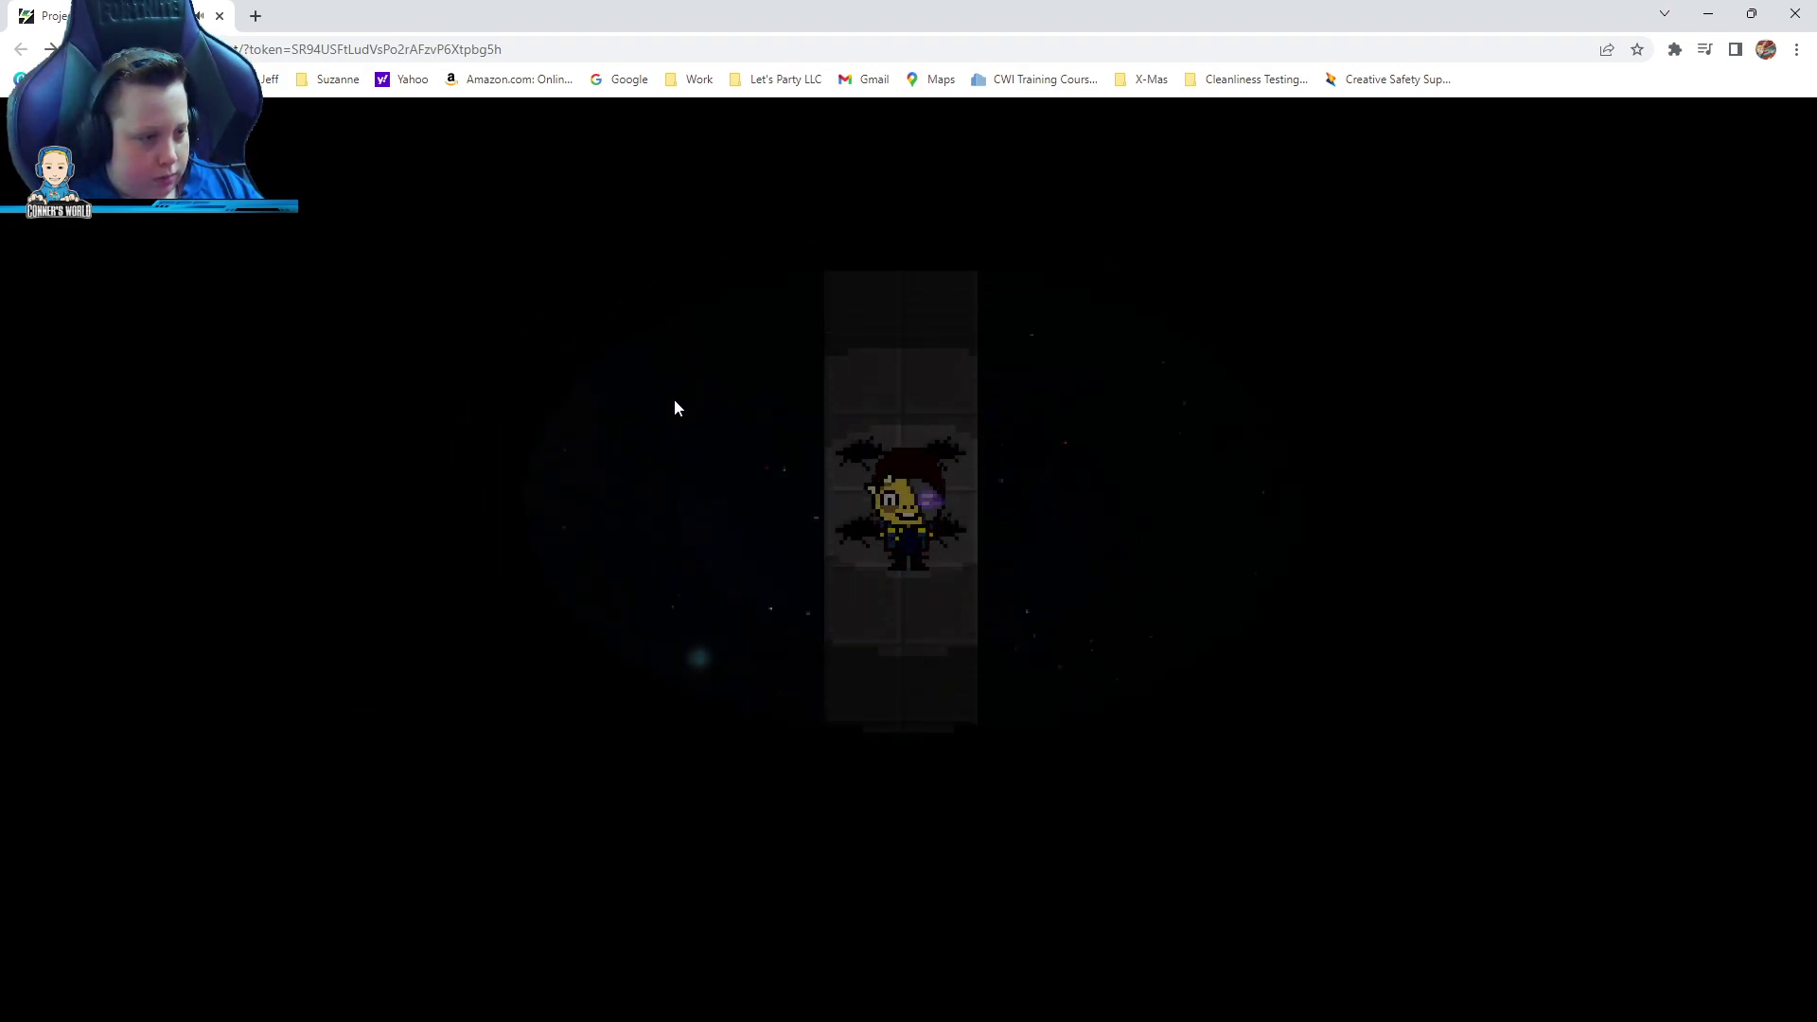
pyautogui.press('Left')
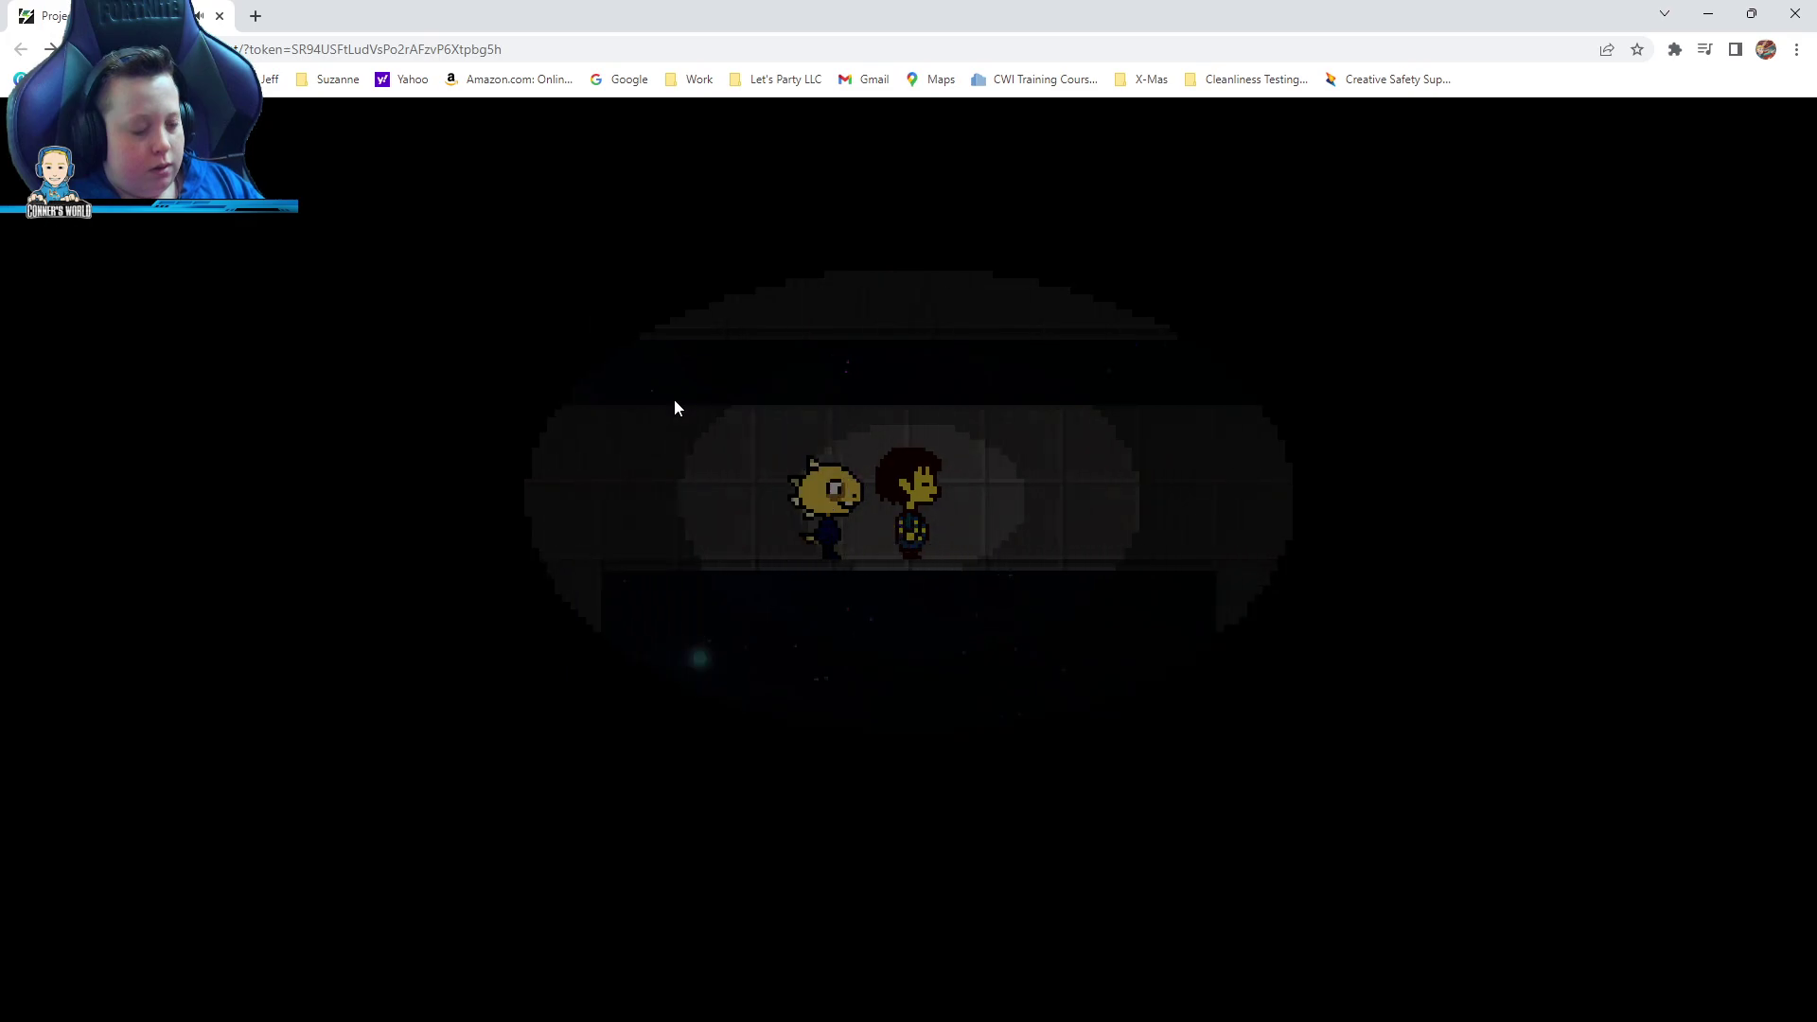
pyautogui.press('Down')
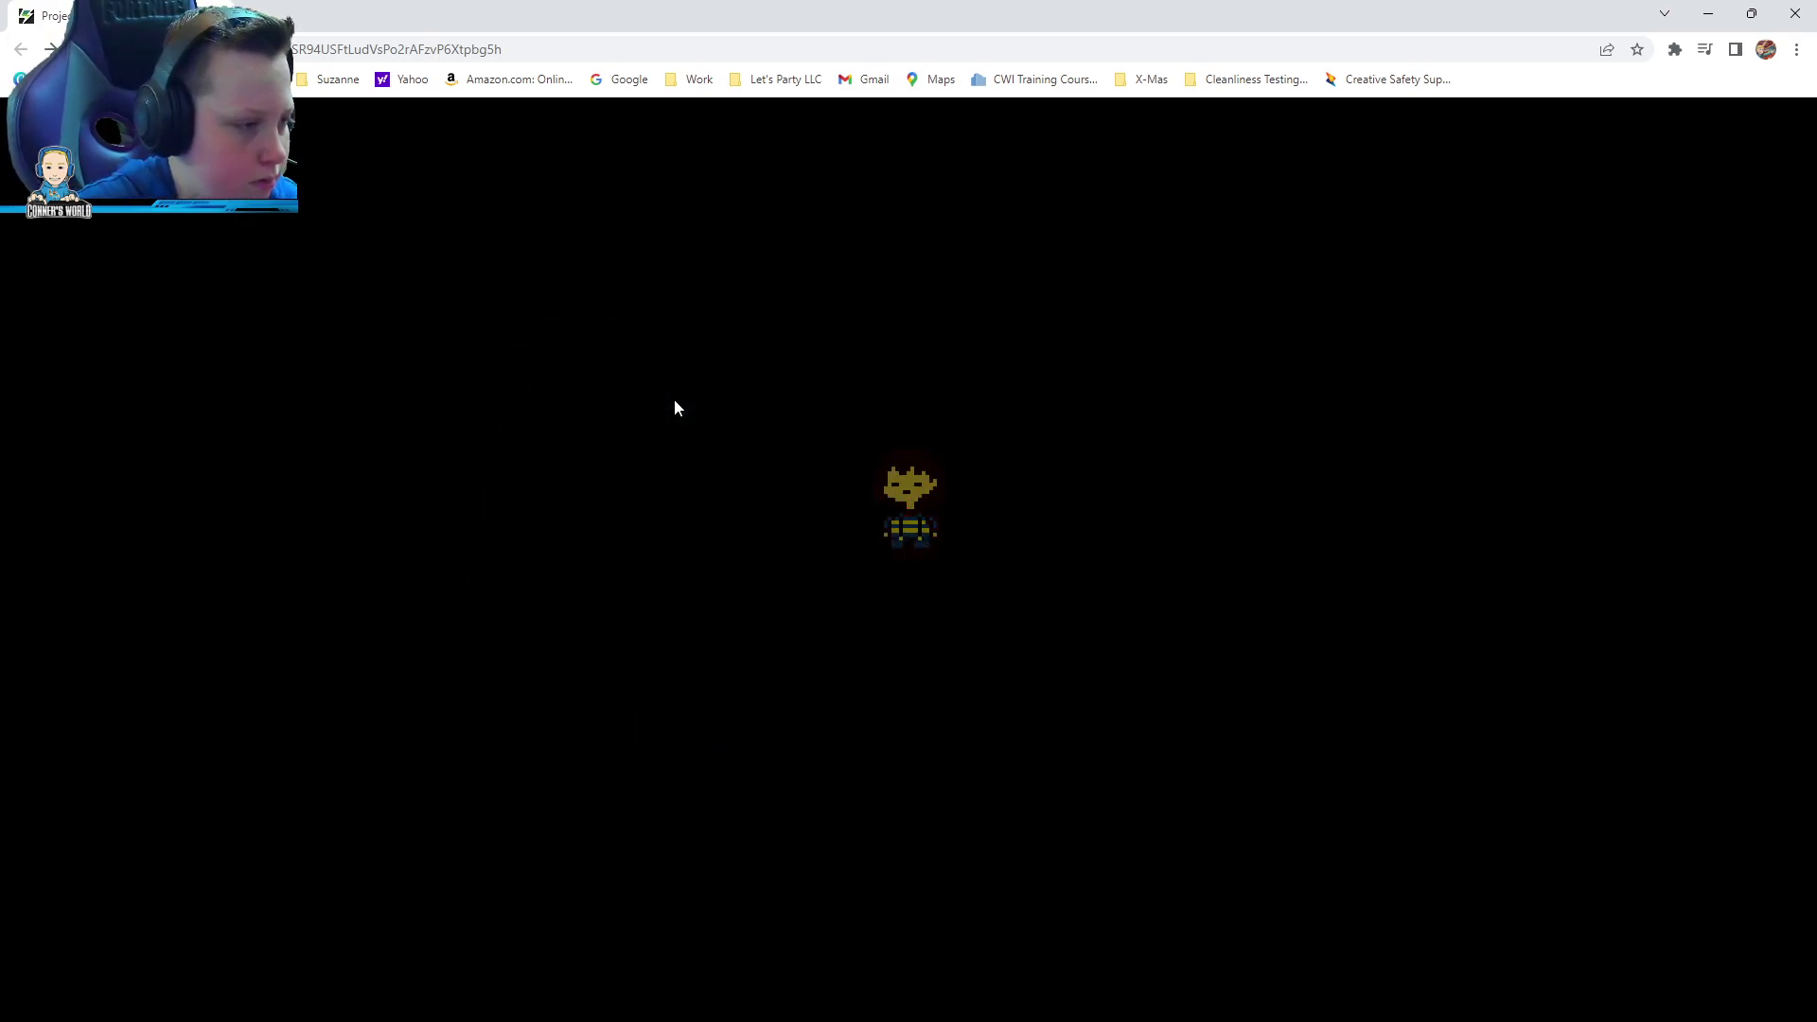
pyautogui.press('Left')
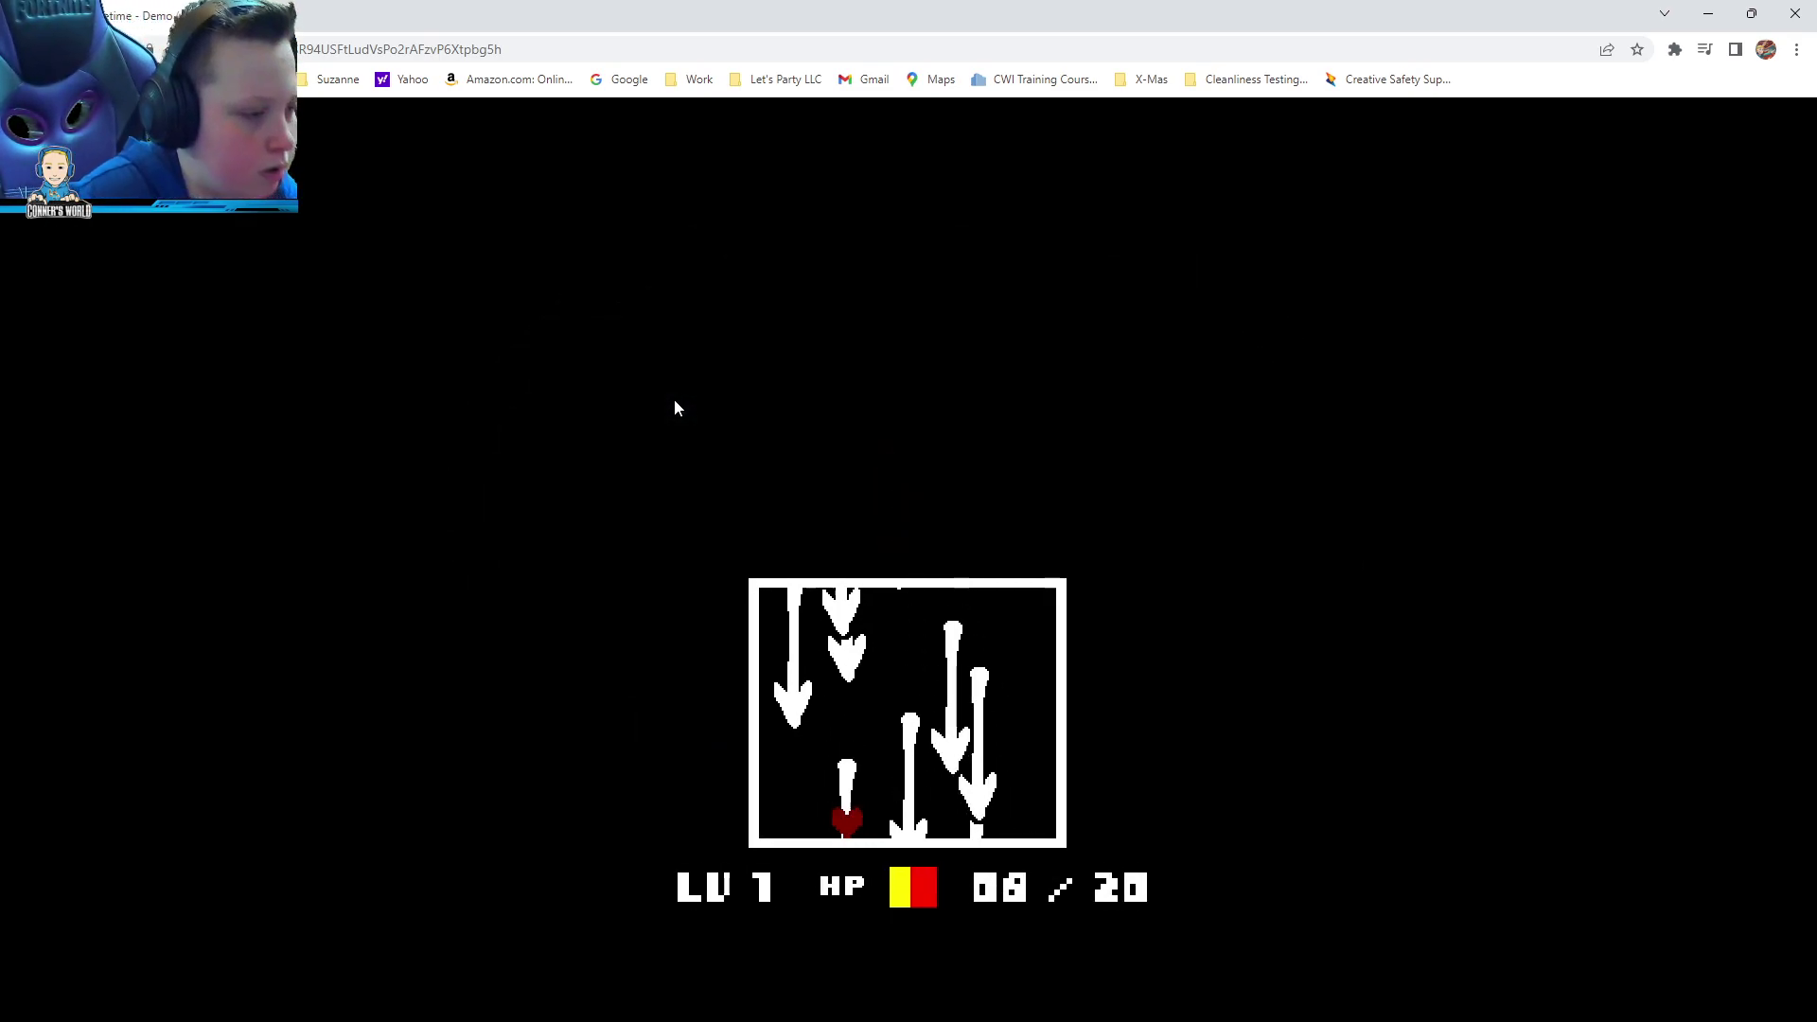
pyautogui.press('Right')
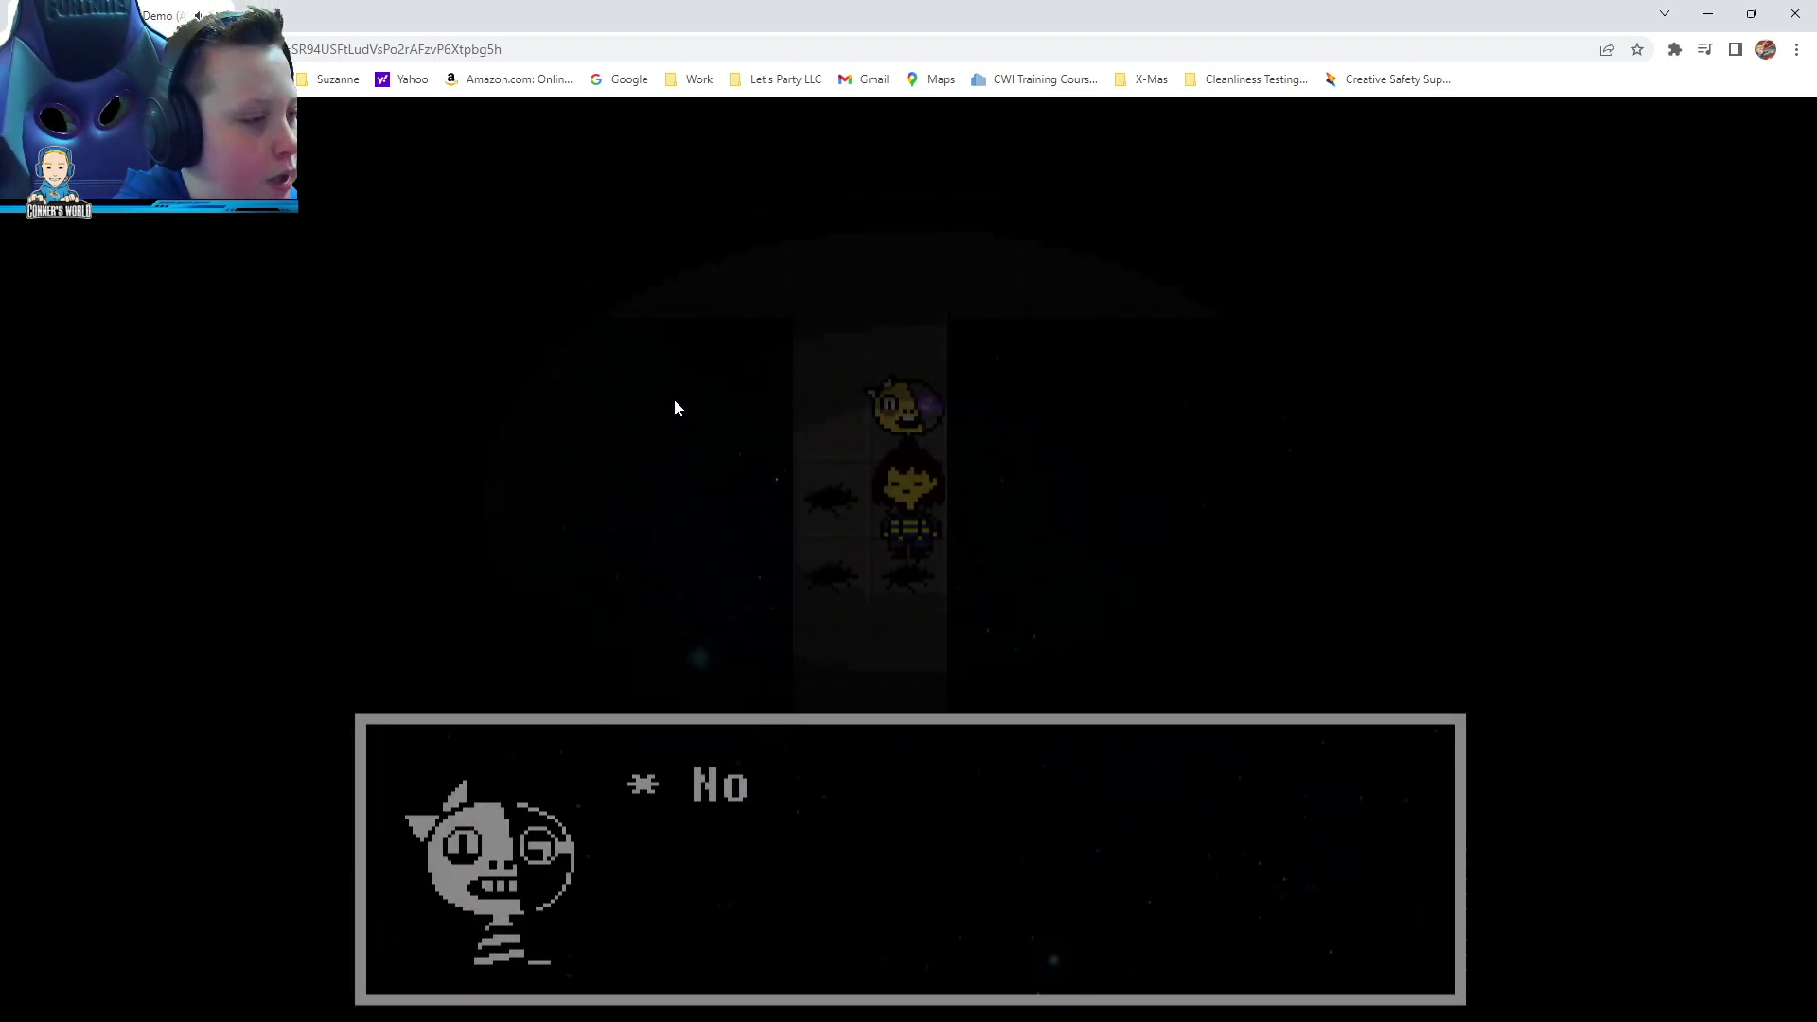
pyautogui.press('z')
# Walk up through the wider room onto the narrow path and survive a fourth ambush
pyautogui.press('Up')
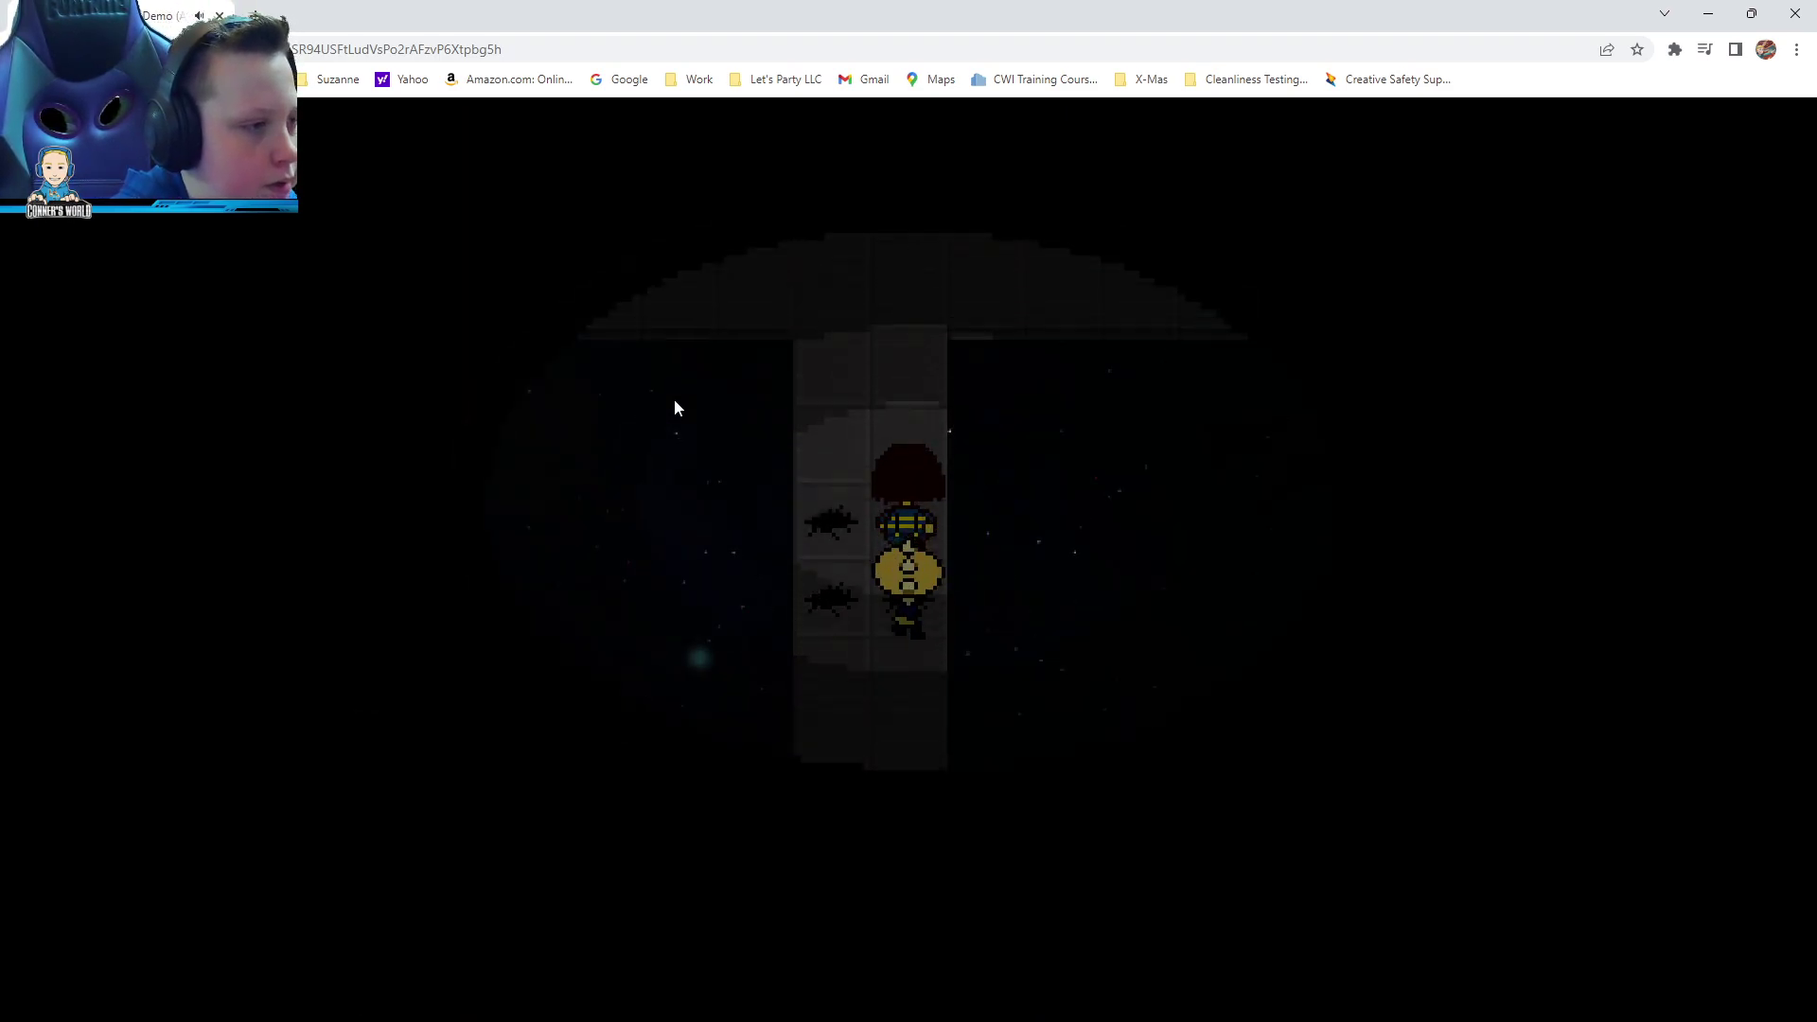
pyautogui.press('Up')
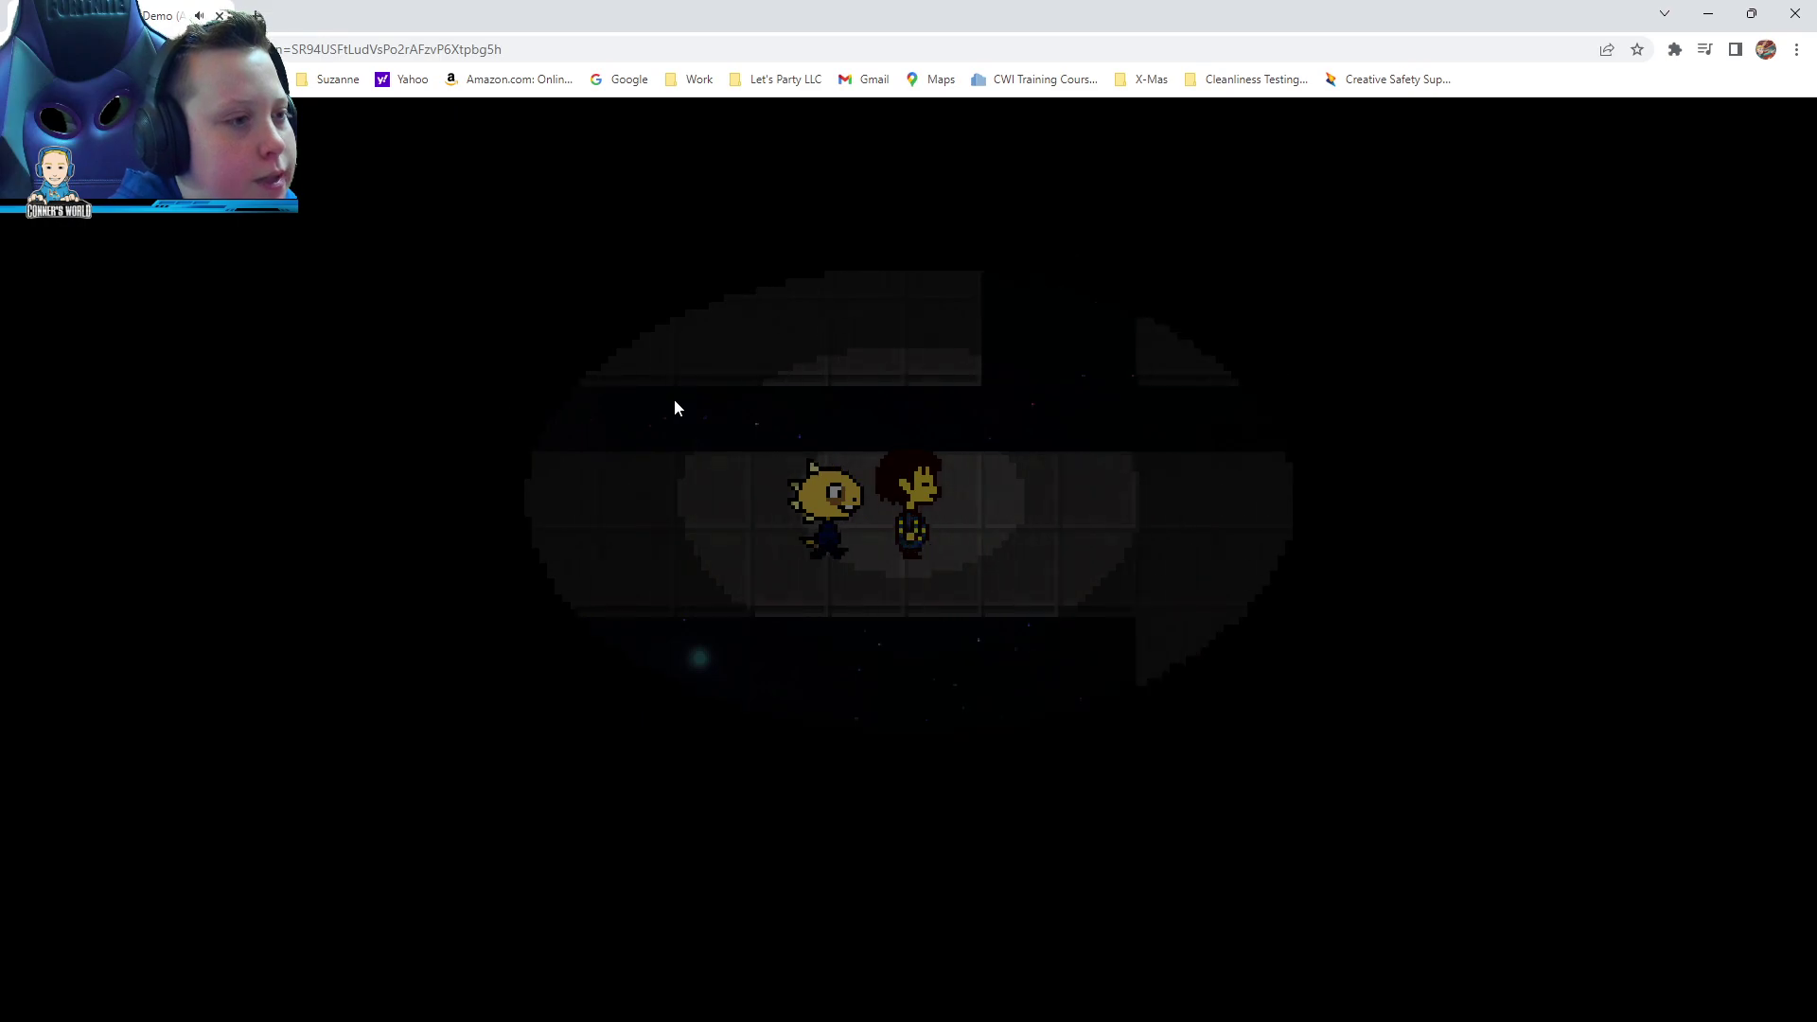
pyautogui.press('Up')
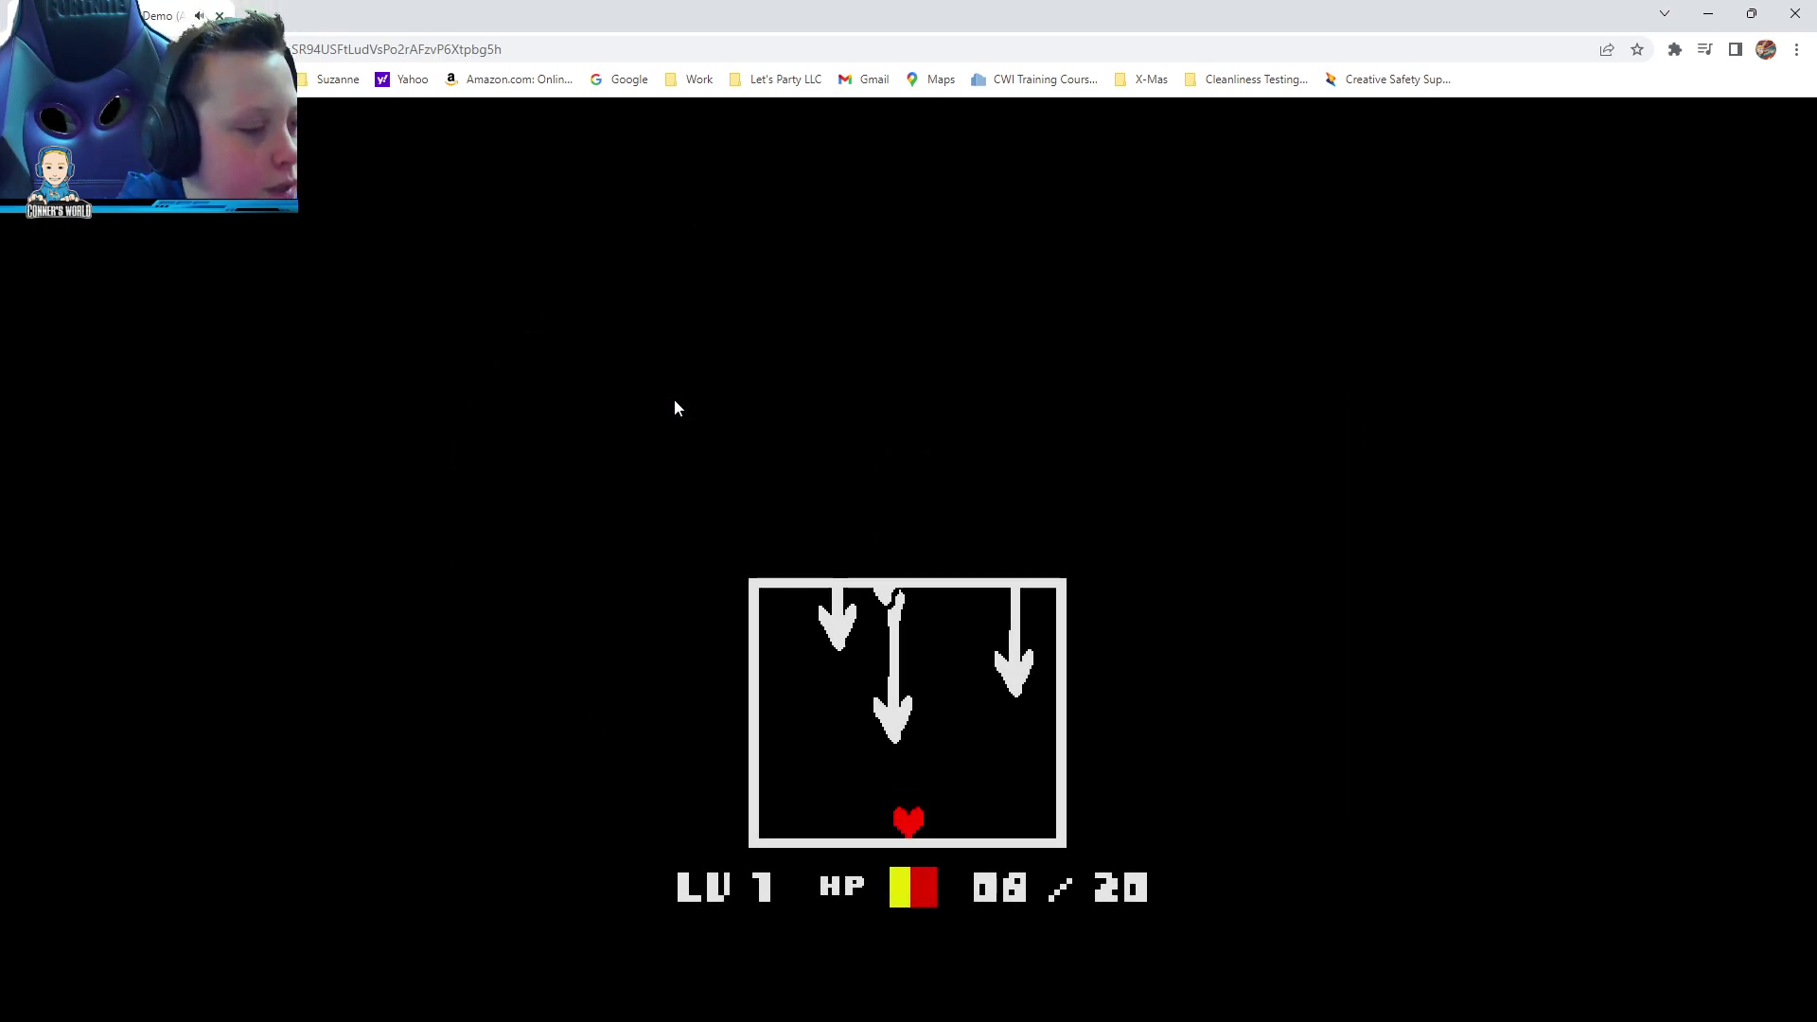
pyautogui.press('Left')
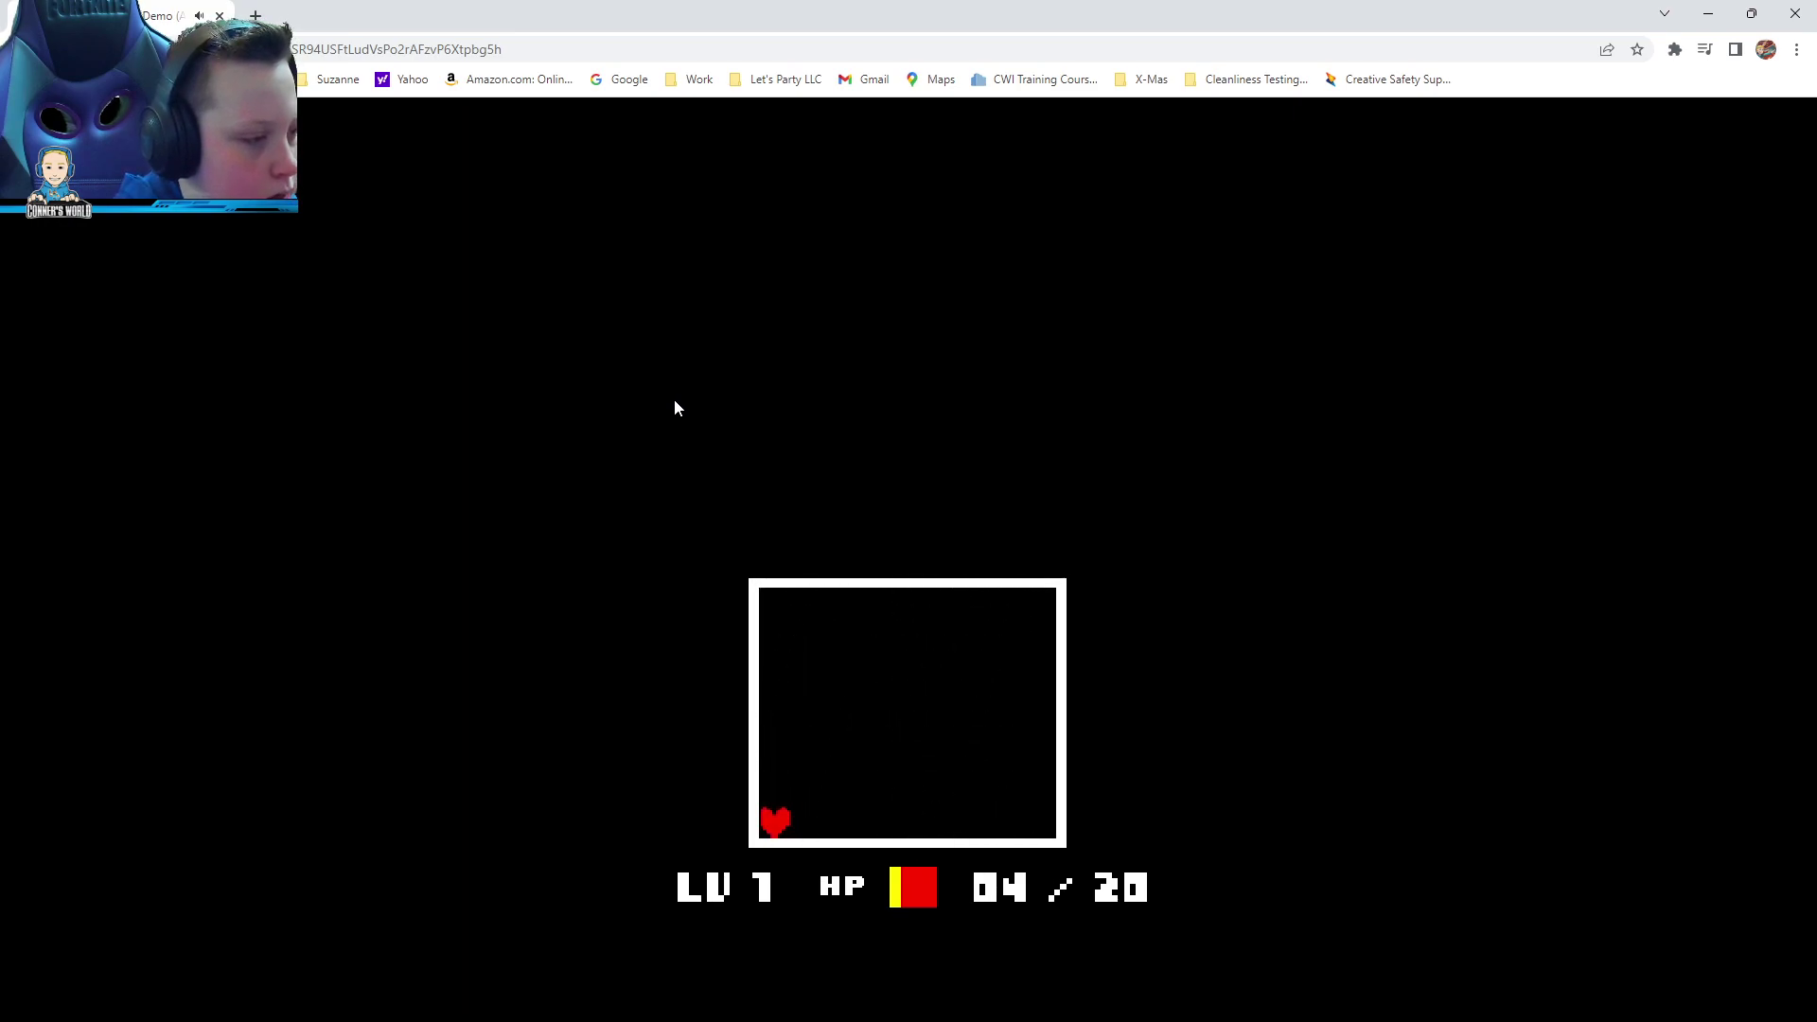
pyautogui.press('z')
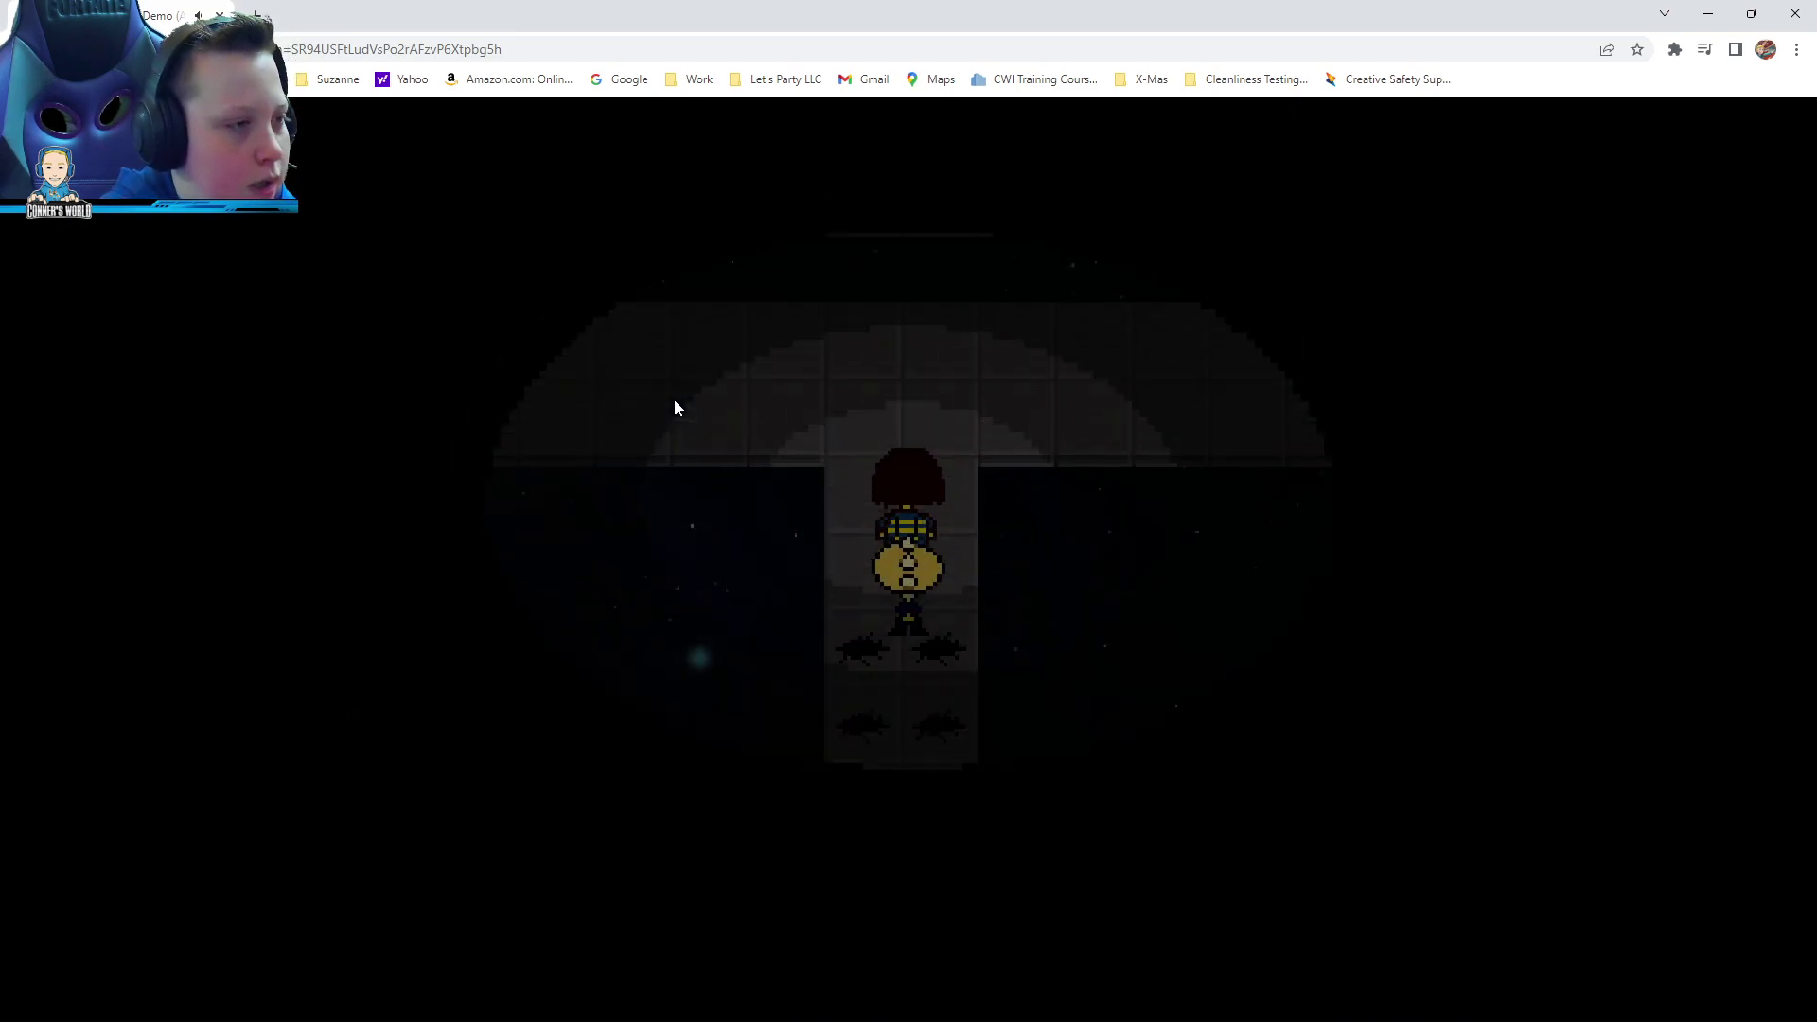
# Navigate up and left through the dark maze down into the horizontal corridor
pyautogui.press('Up')
pyautogui.press('Up')
pyautogui.press('Left')
pyautogui.press('Left')
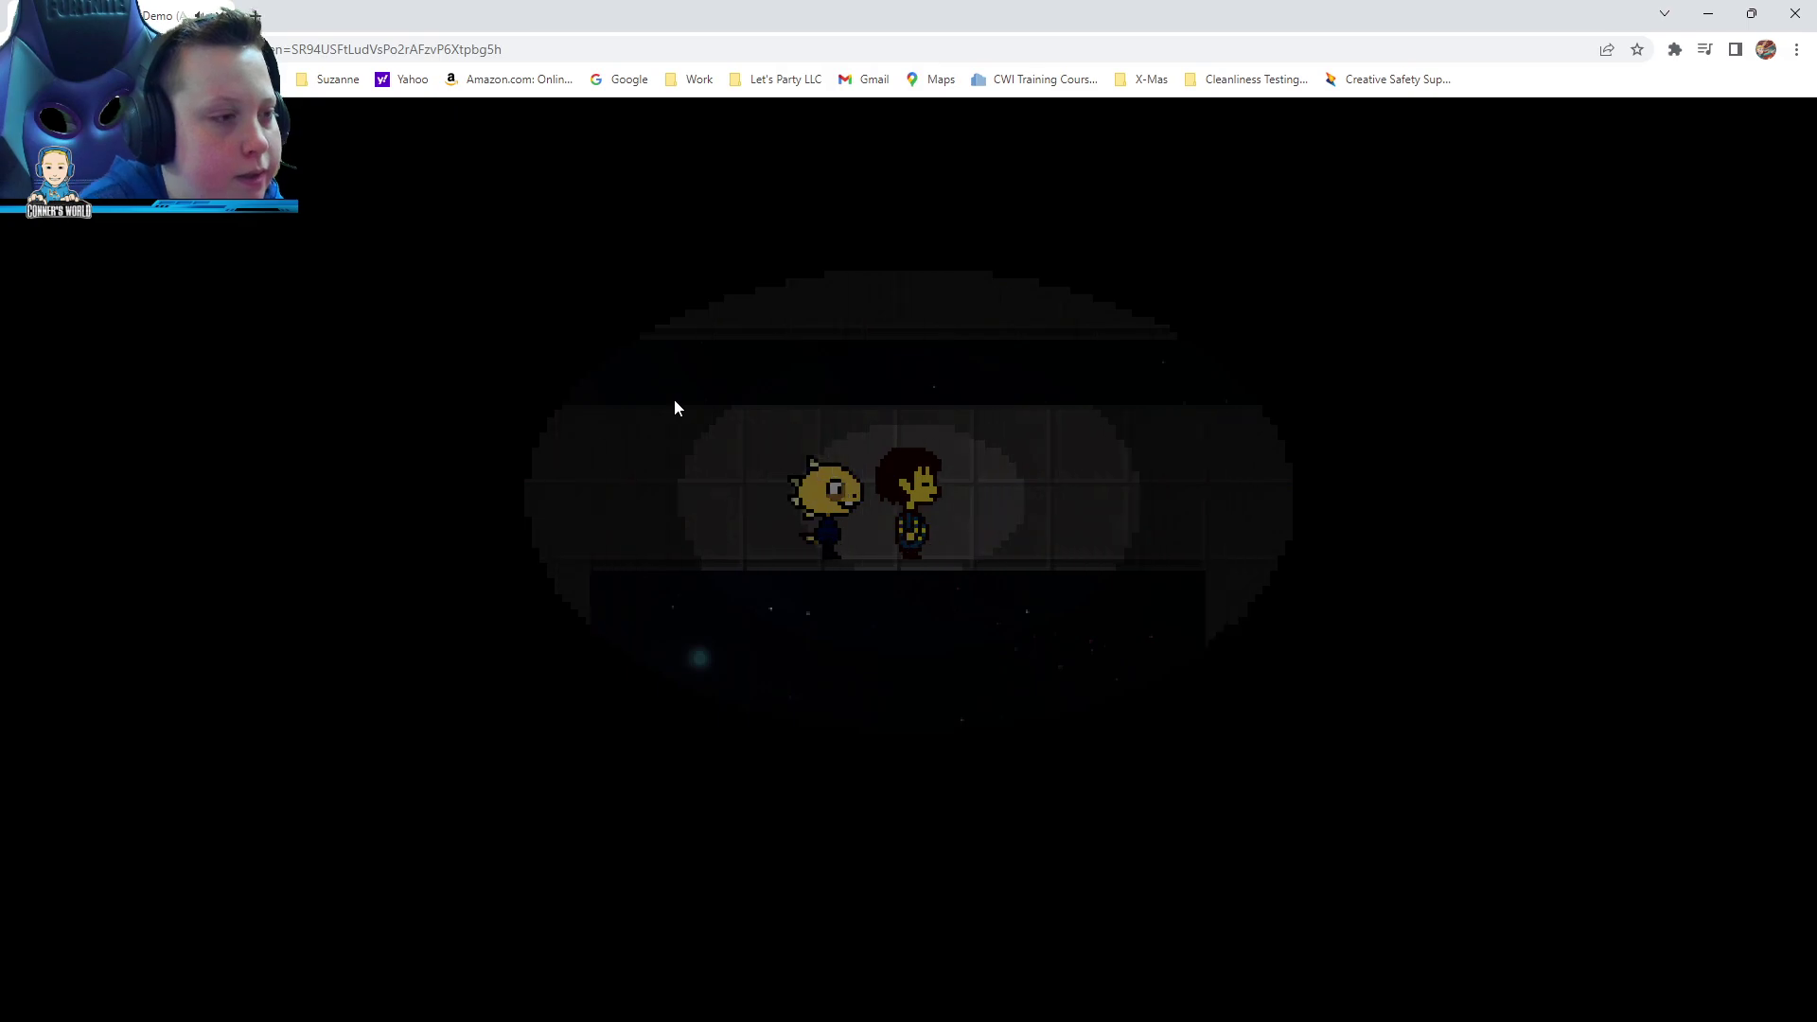
pyautogui.press('Left')
pyautogui.press('Left')
pyautogui.press('Up')
pyautogui.press('Up')
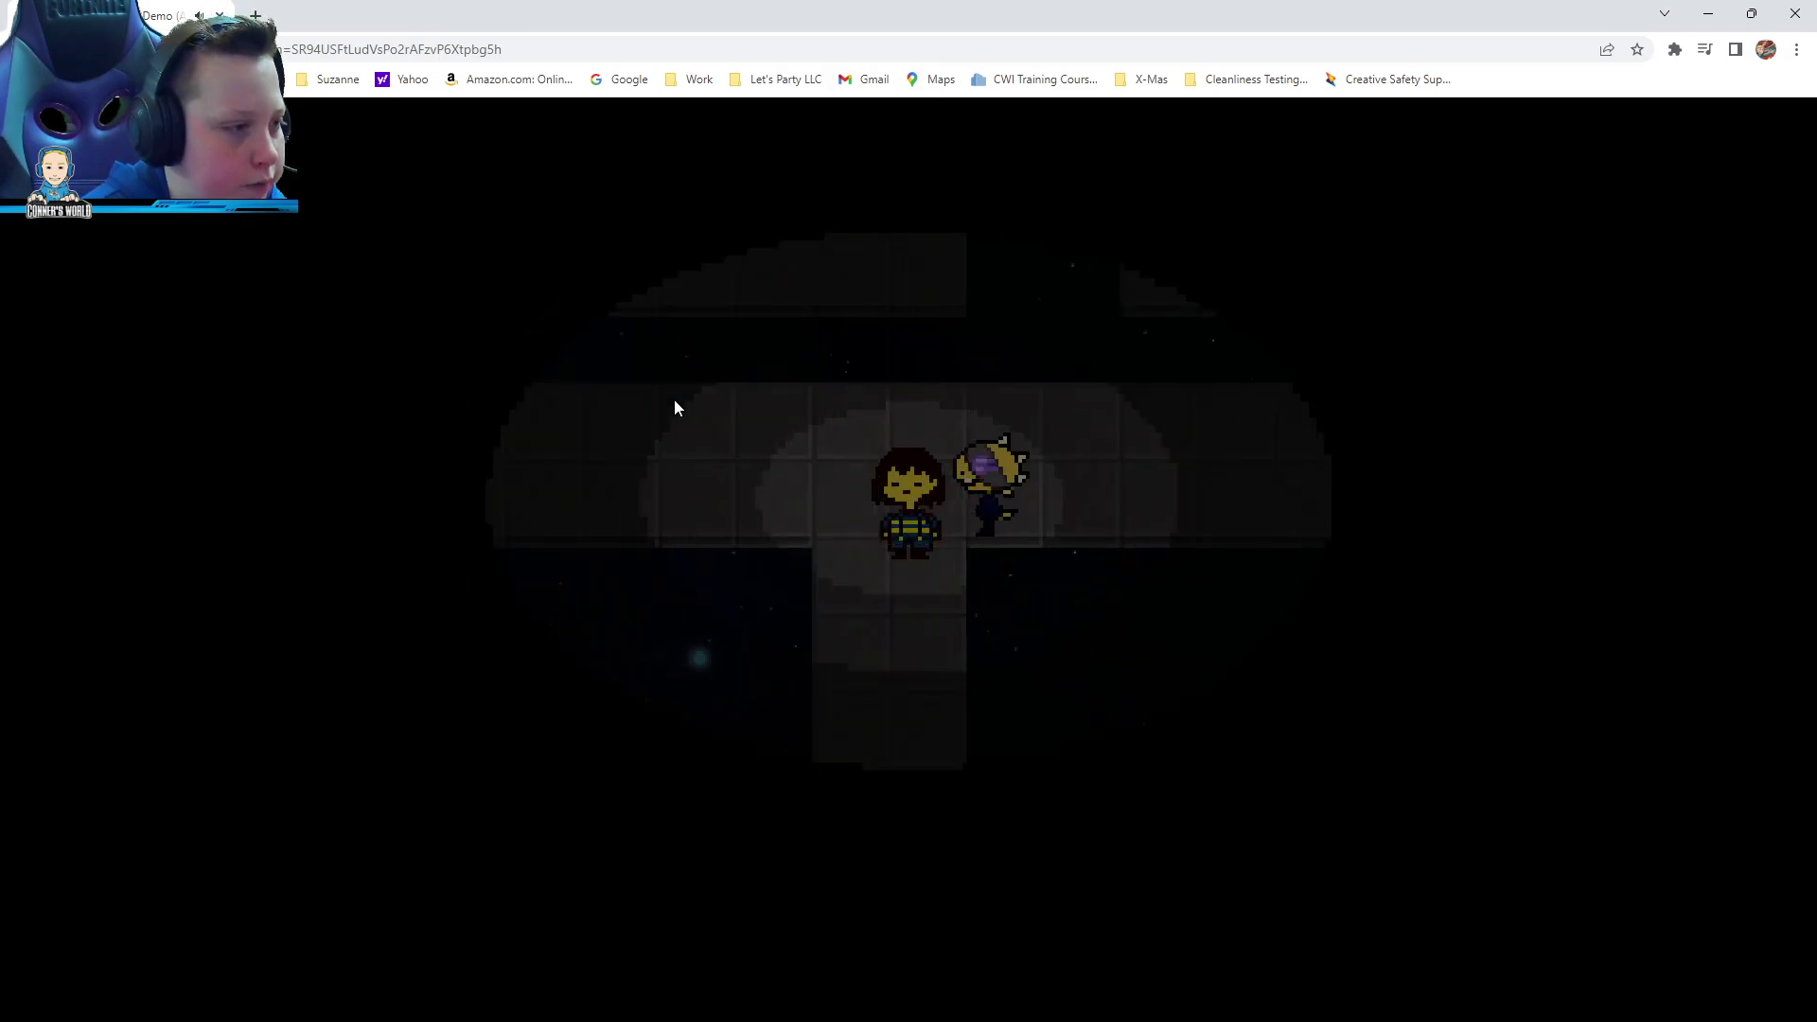
pyautogui.press('Up')
pyautogui.press('Up')
pyautogui.press('Left')
pyautogui.press('Left')
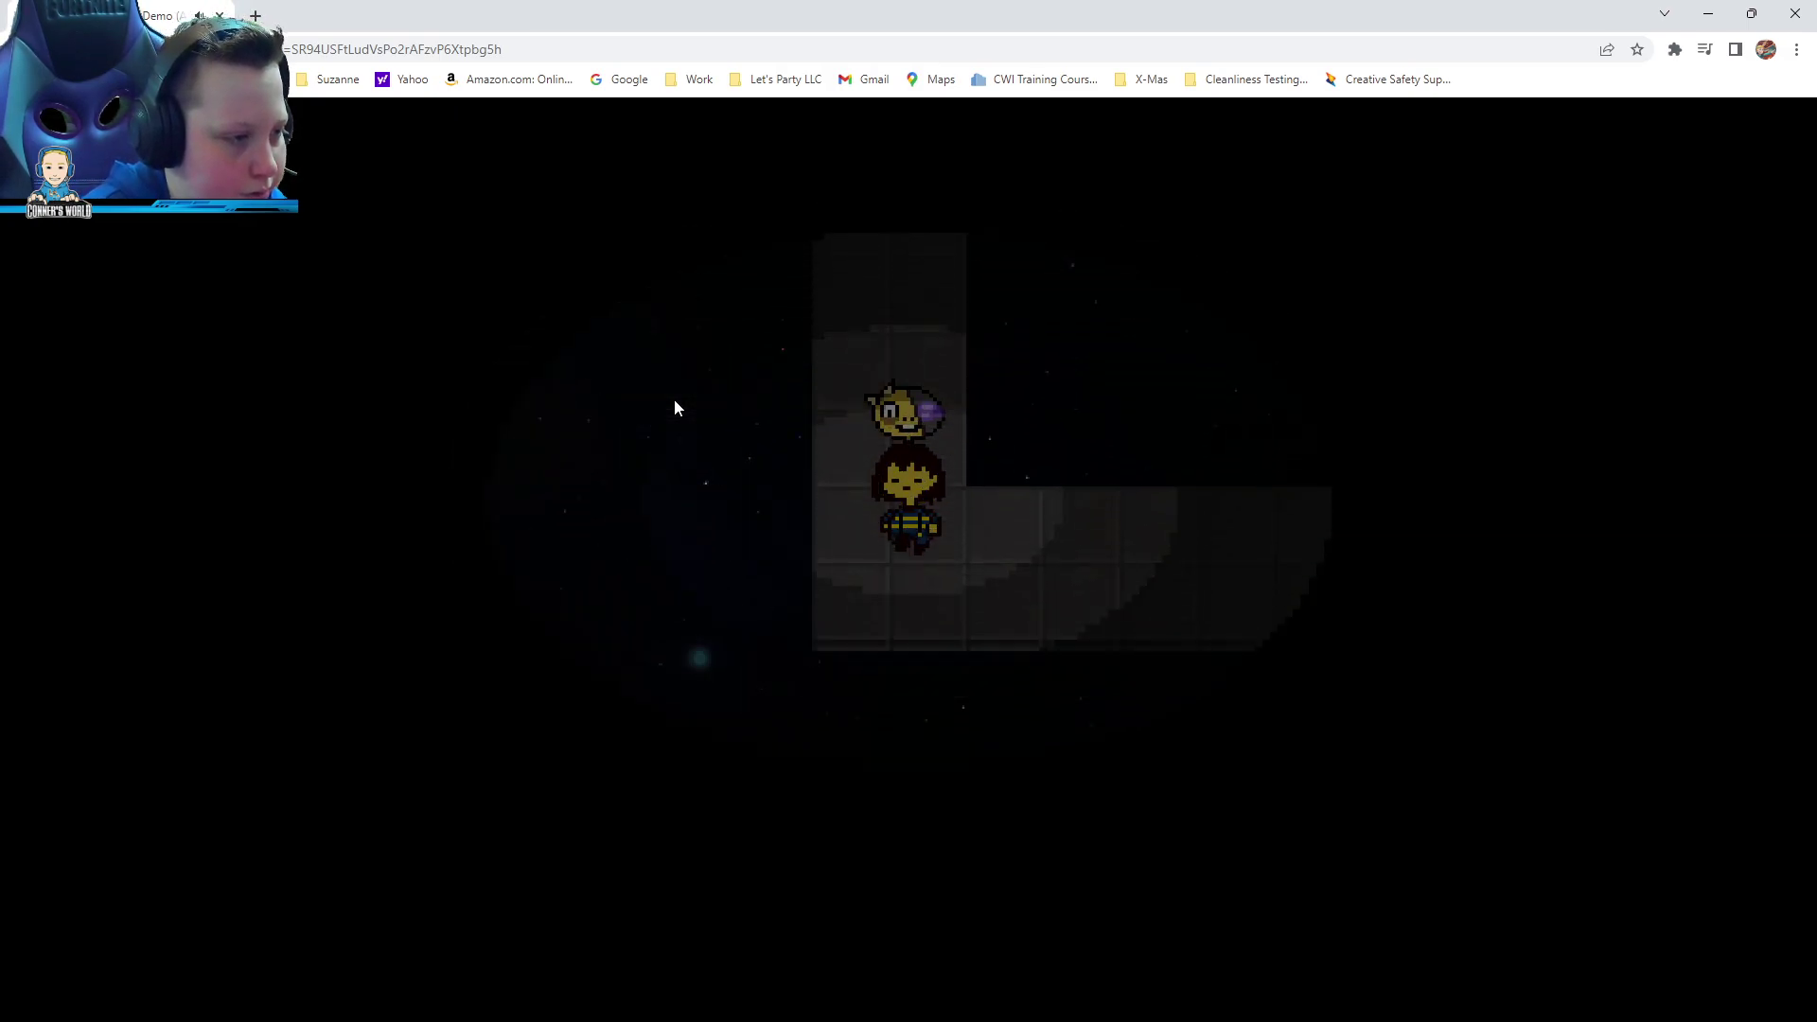
pyautogui.press('Down')
pyautogui.press('Down')
pyautogui.press('Left')
pyautogui.press('Left')
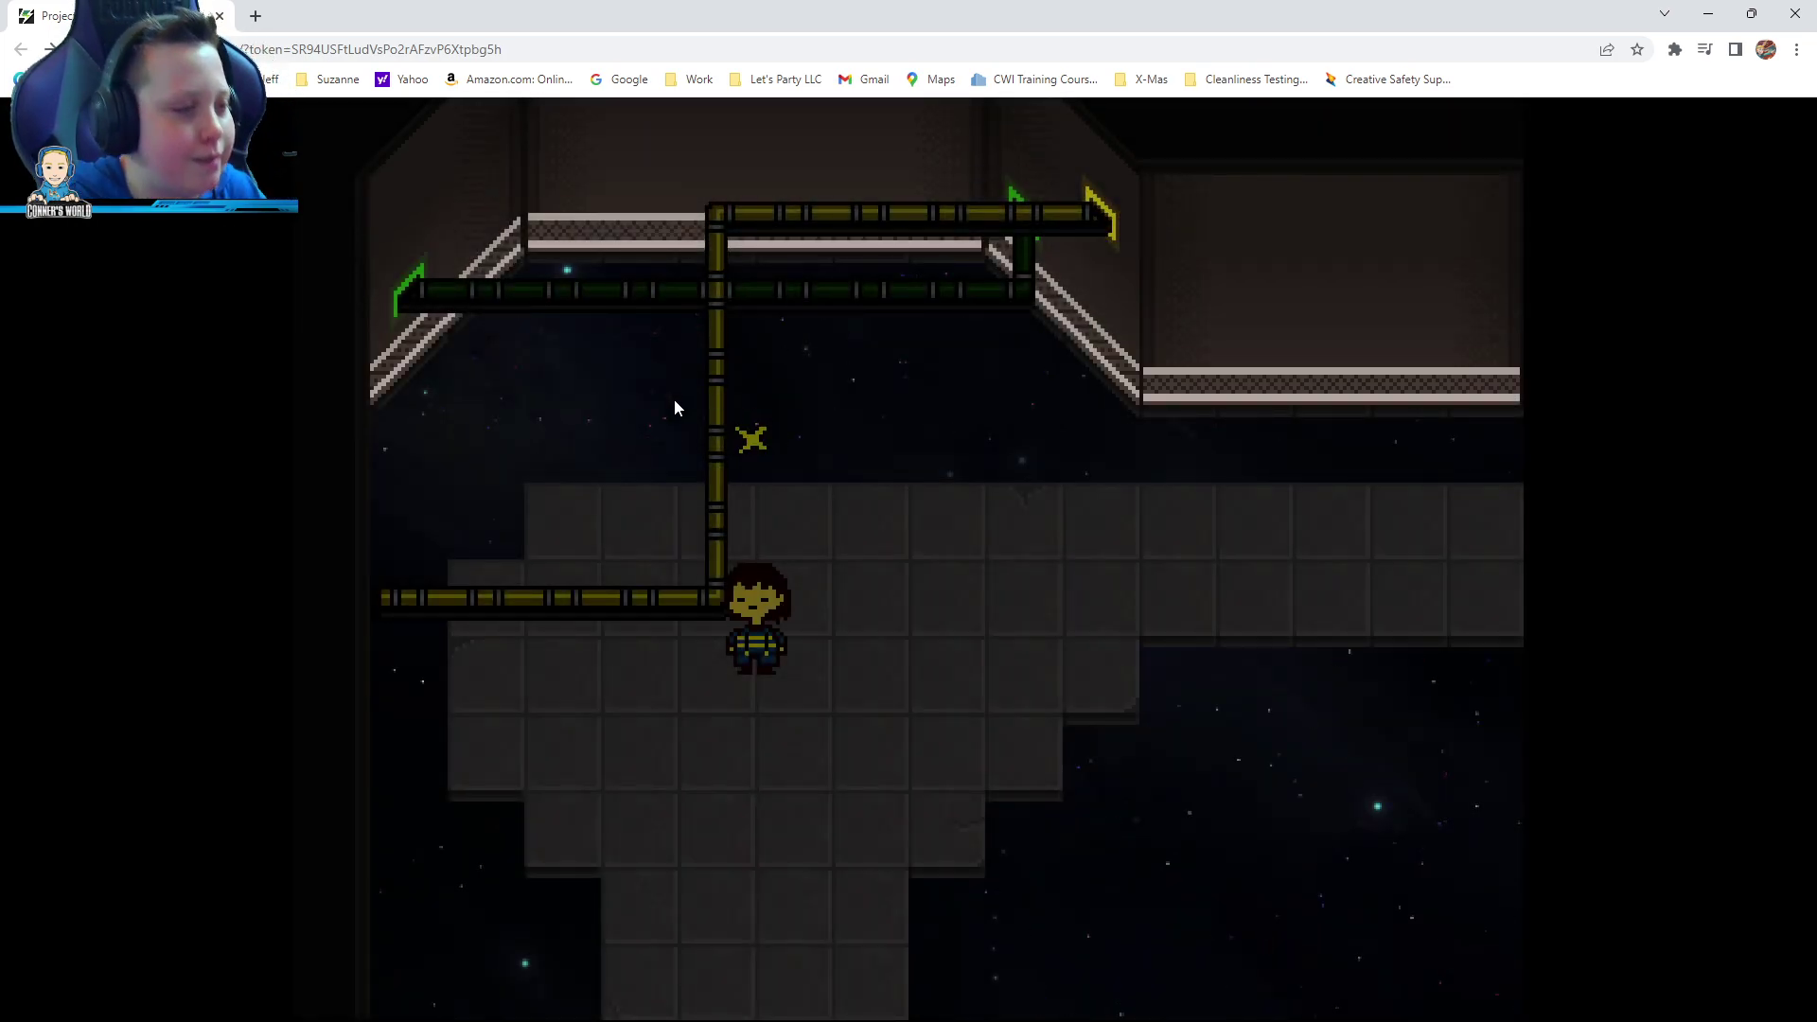
# Walk right across the lit tiled platform beneath the pipes
pyautogui.press('Right')
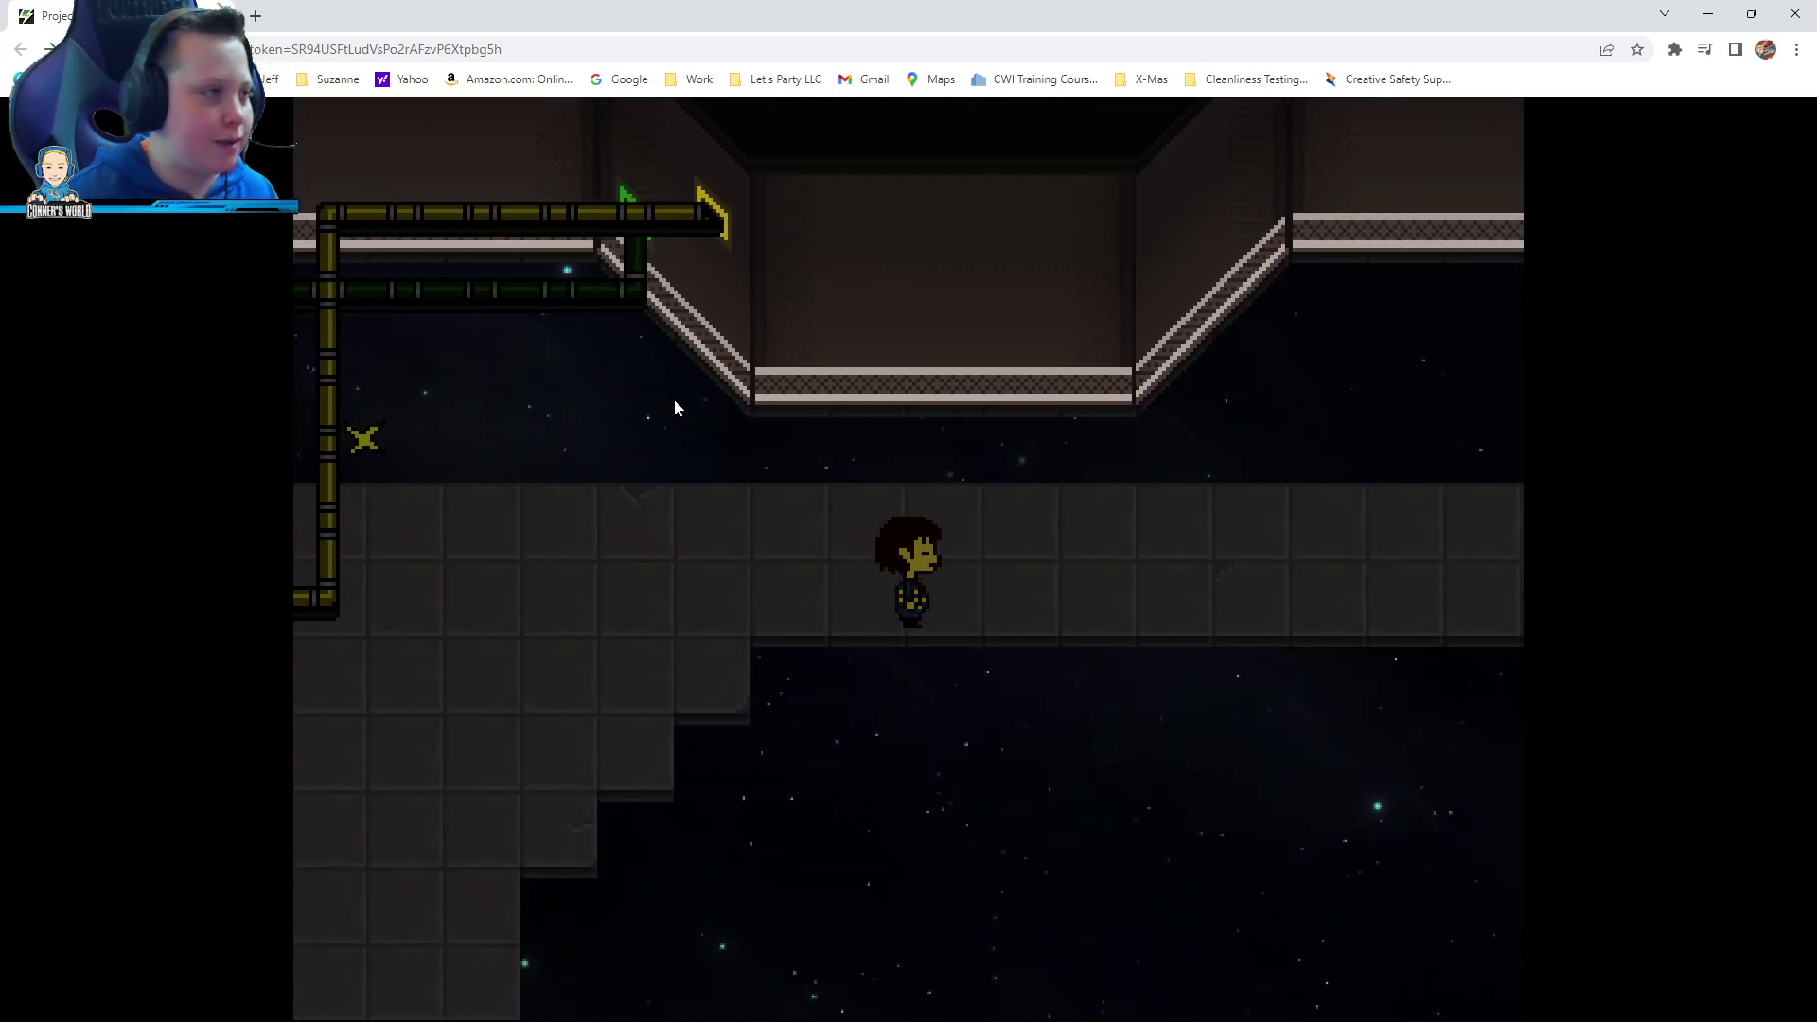
pyautogui.press('Right')
# Go to YouTube in a new browser tab and focus its search box
pyautogui.click(256, 14)
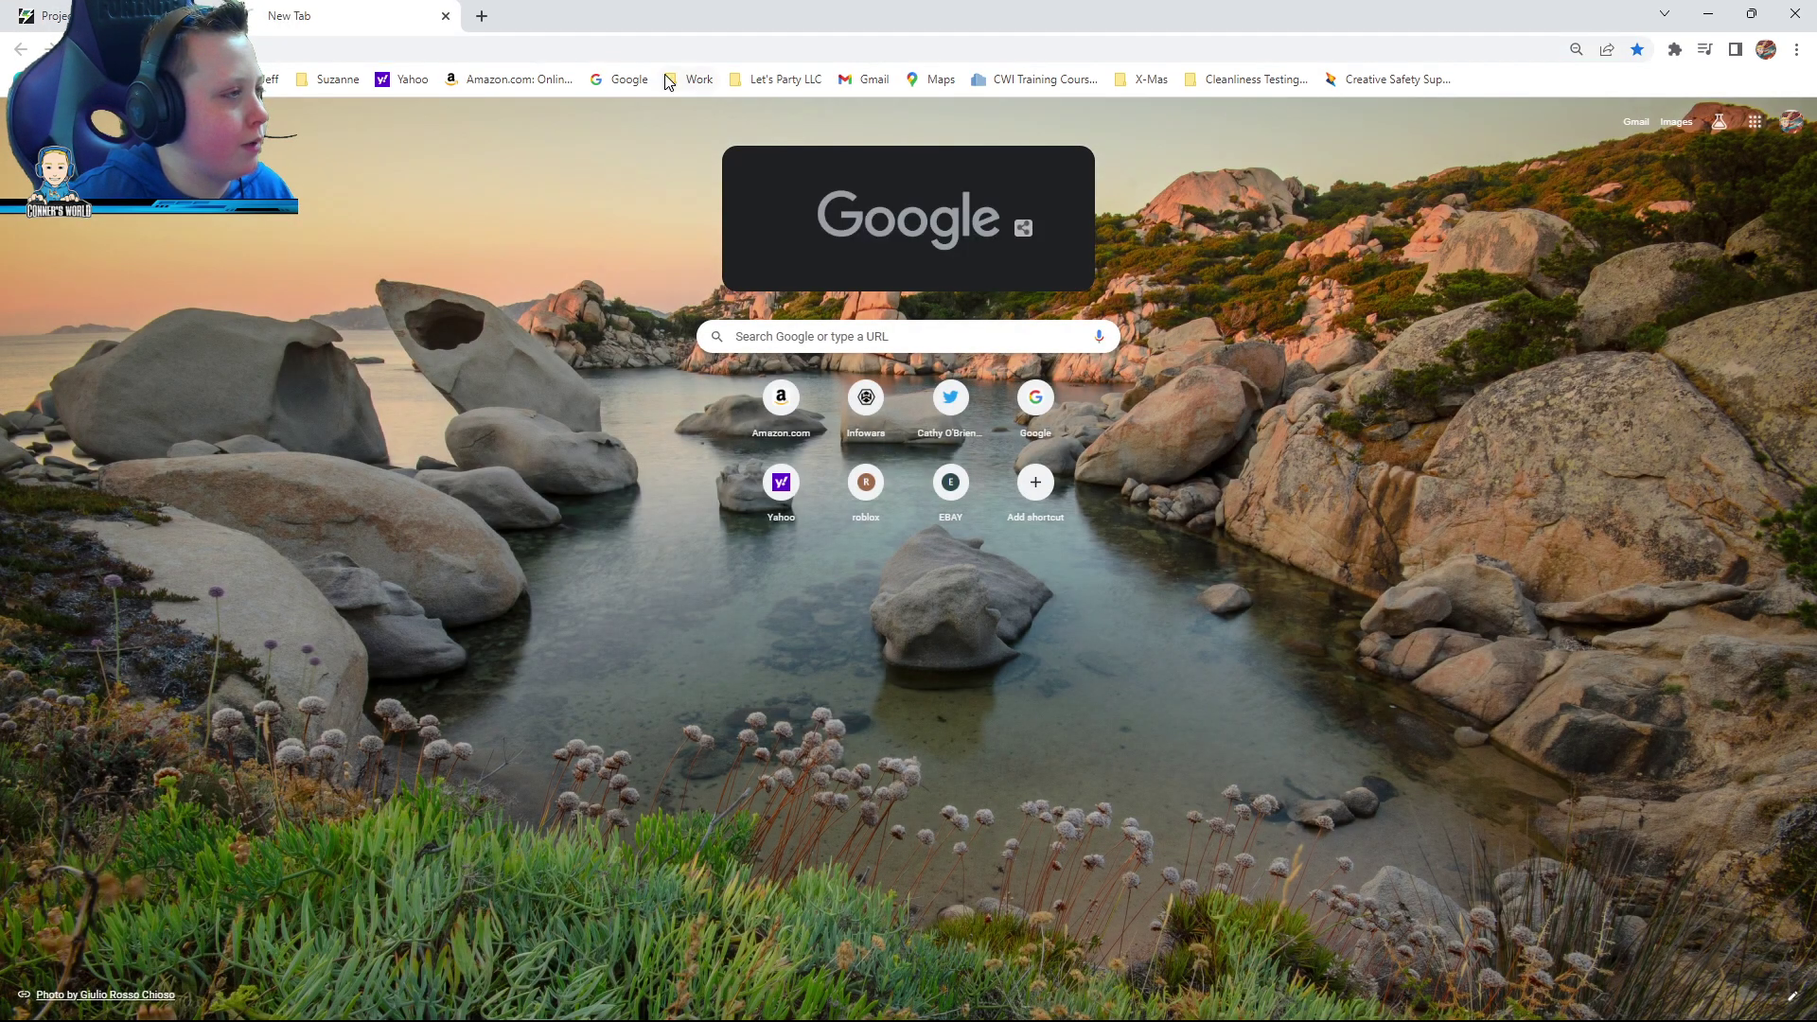
pyautogui.click(667, 81)
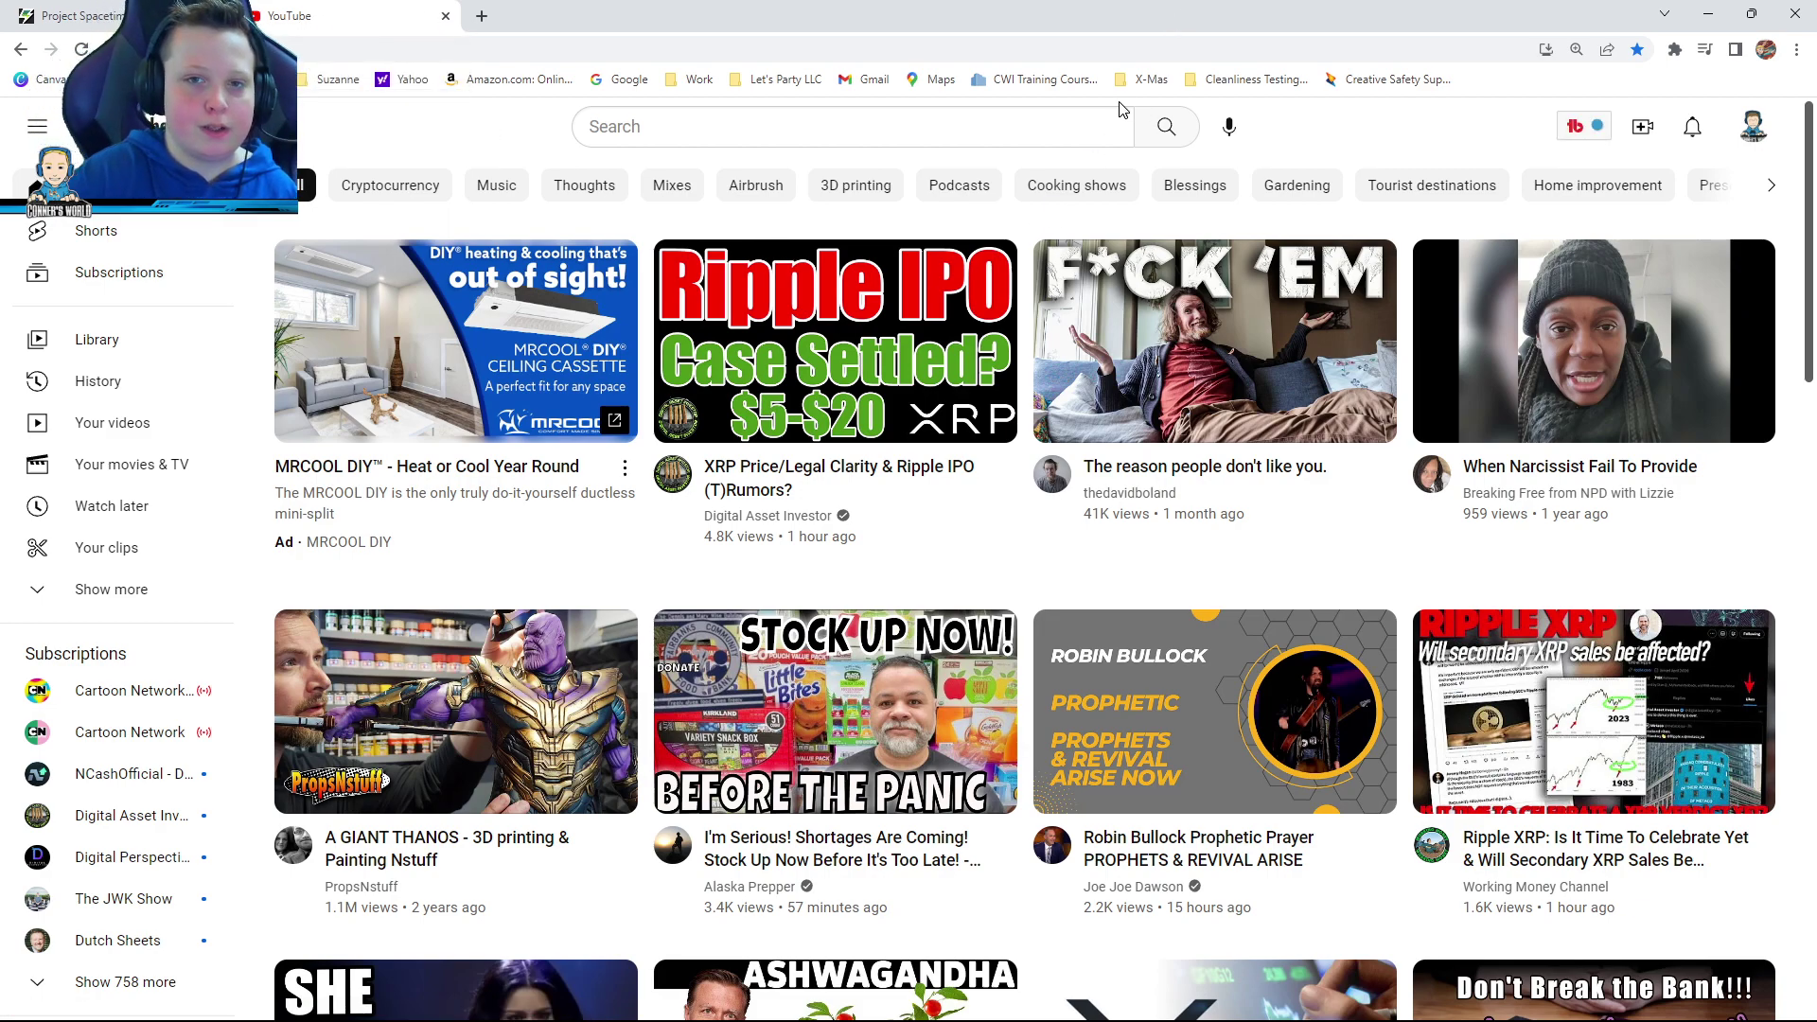
pyautogui.click(668, 125)
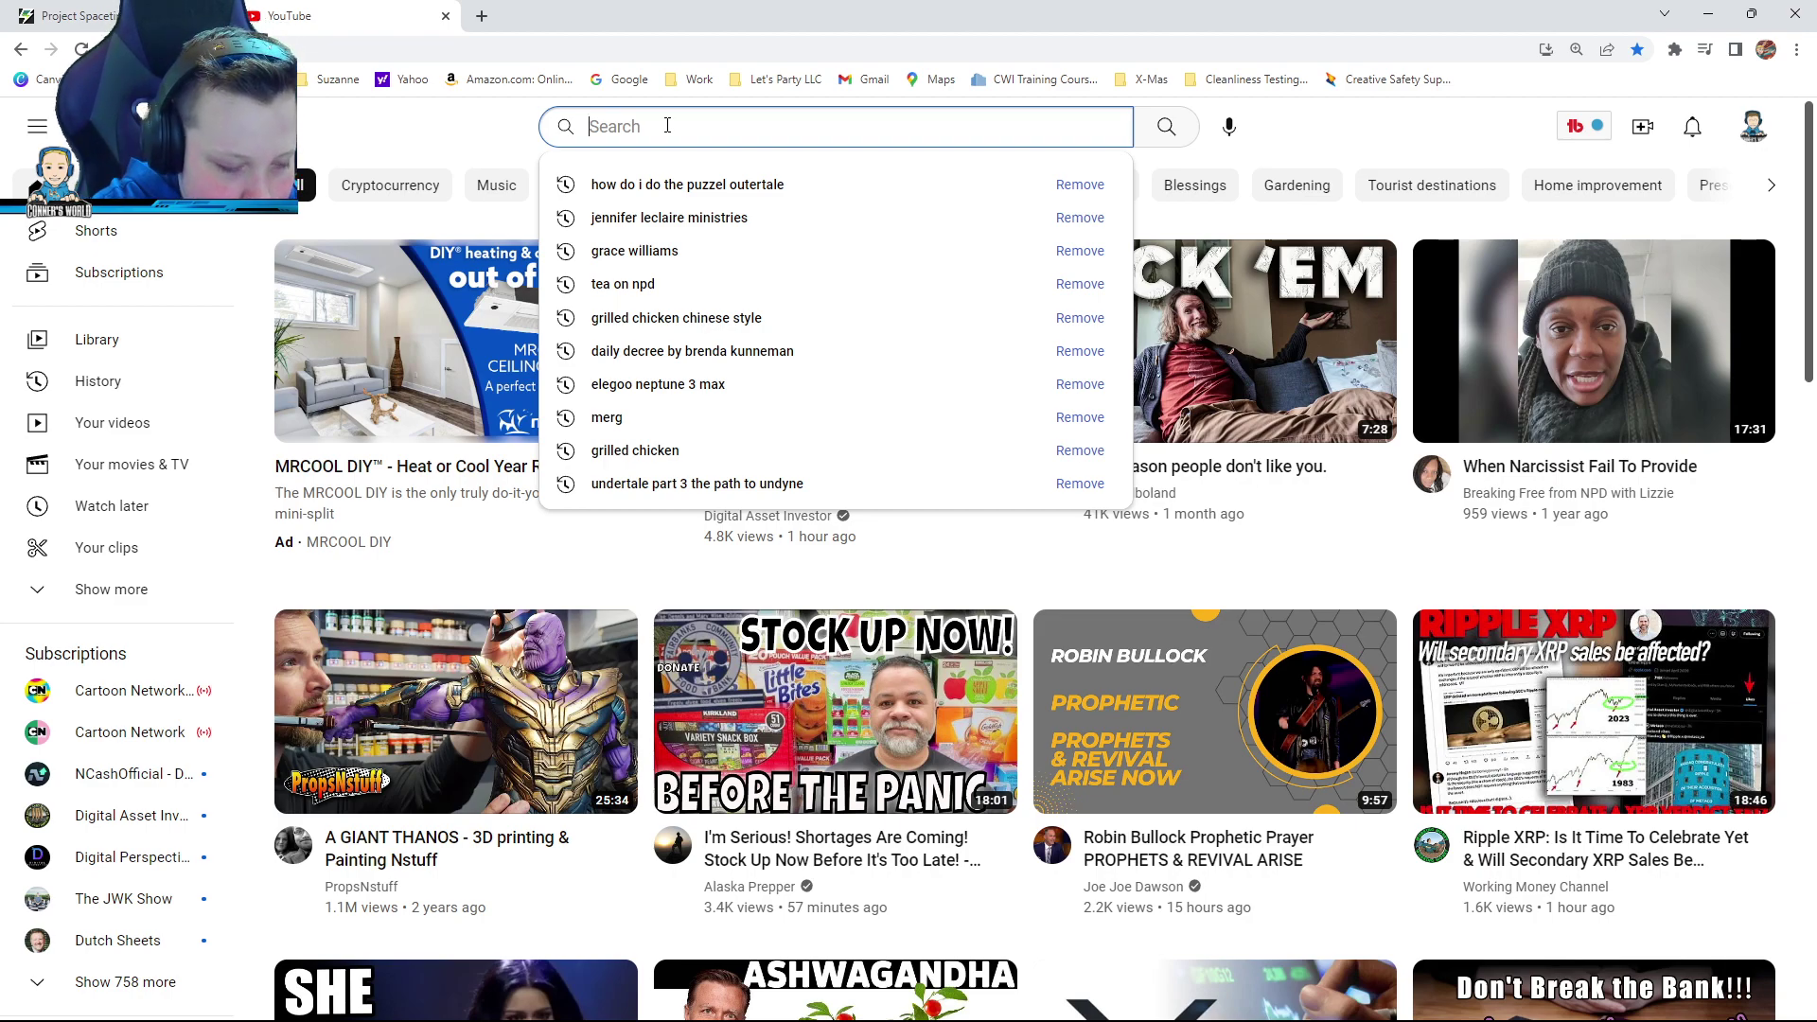
pyautogui.write('how do i beast')
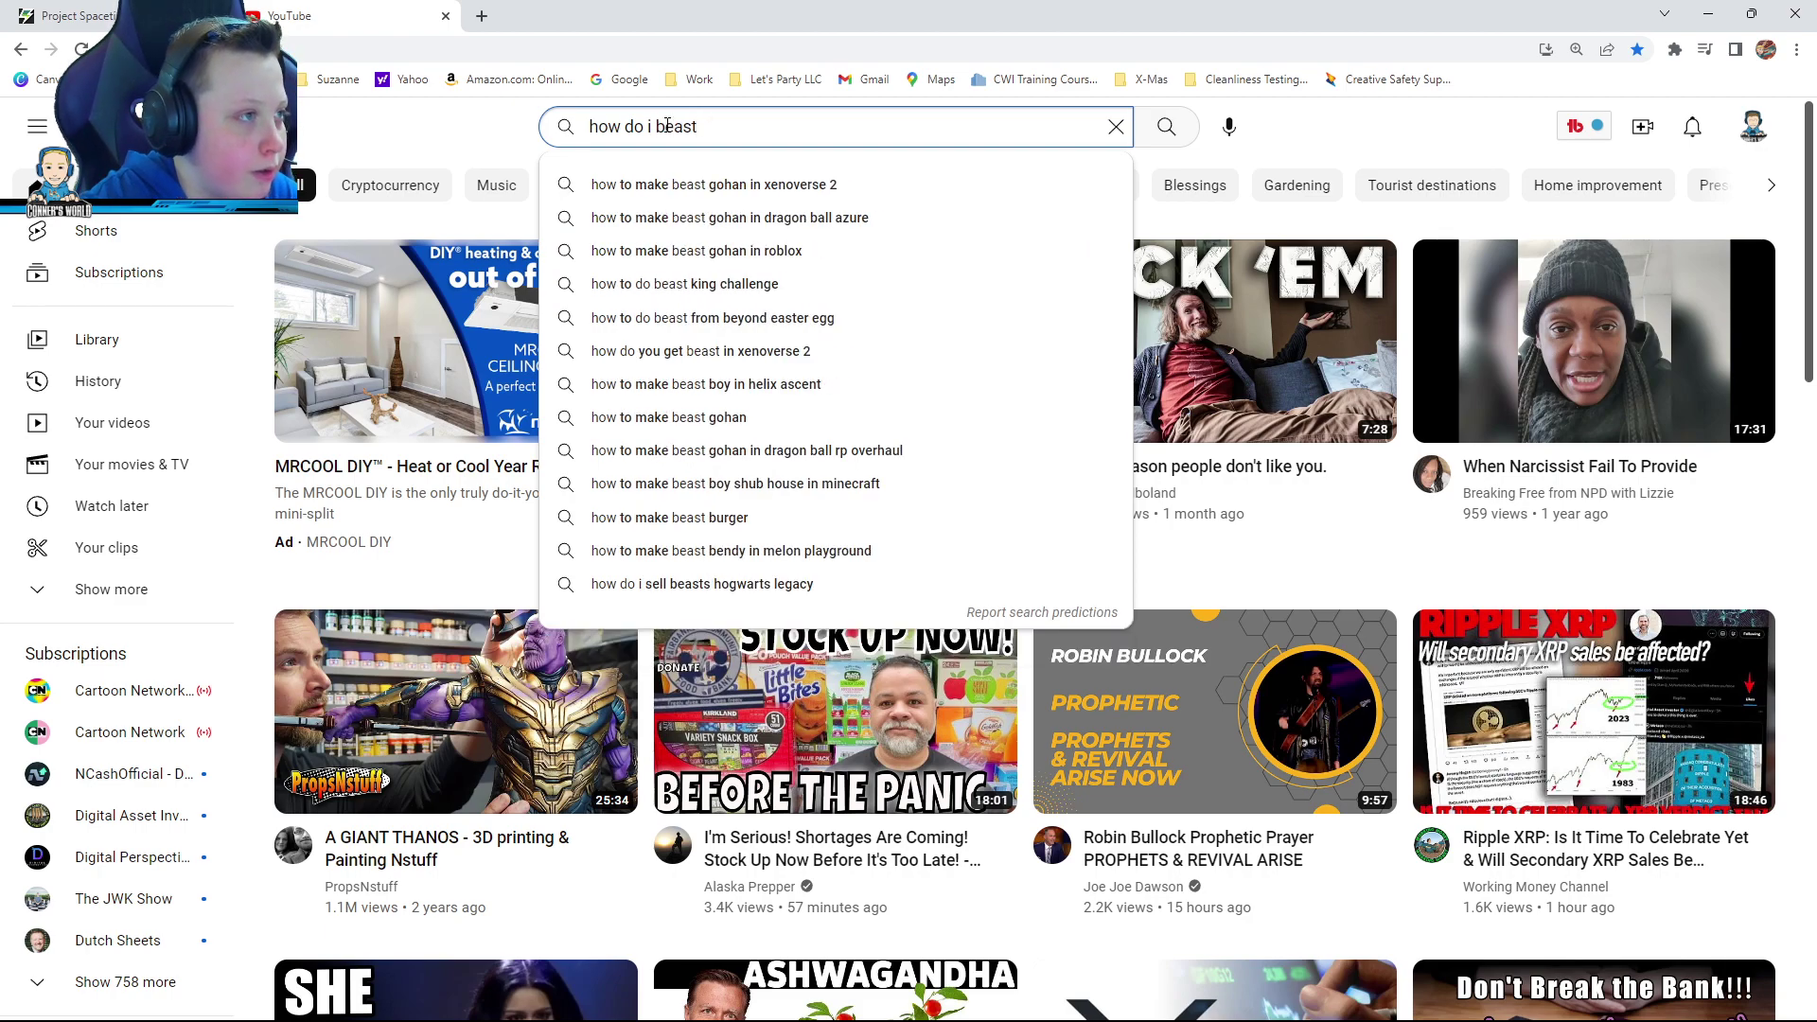
# Search YouTube for 'how do i beat the undyne part outertale', then view watch history
pyautogui.press('BackSpace')
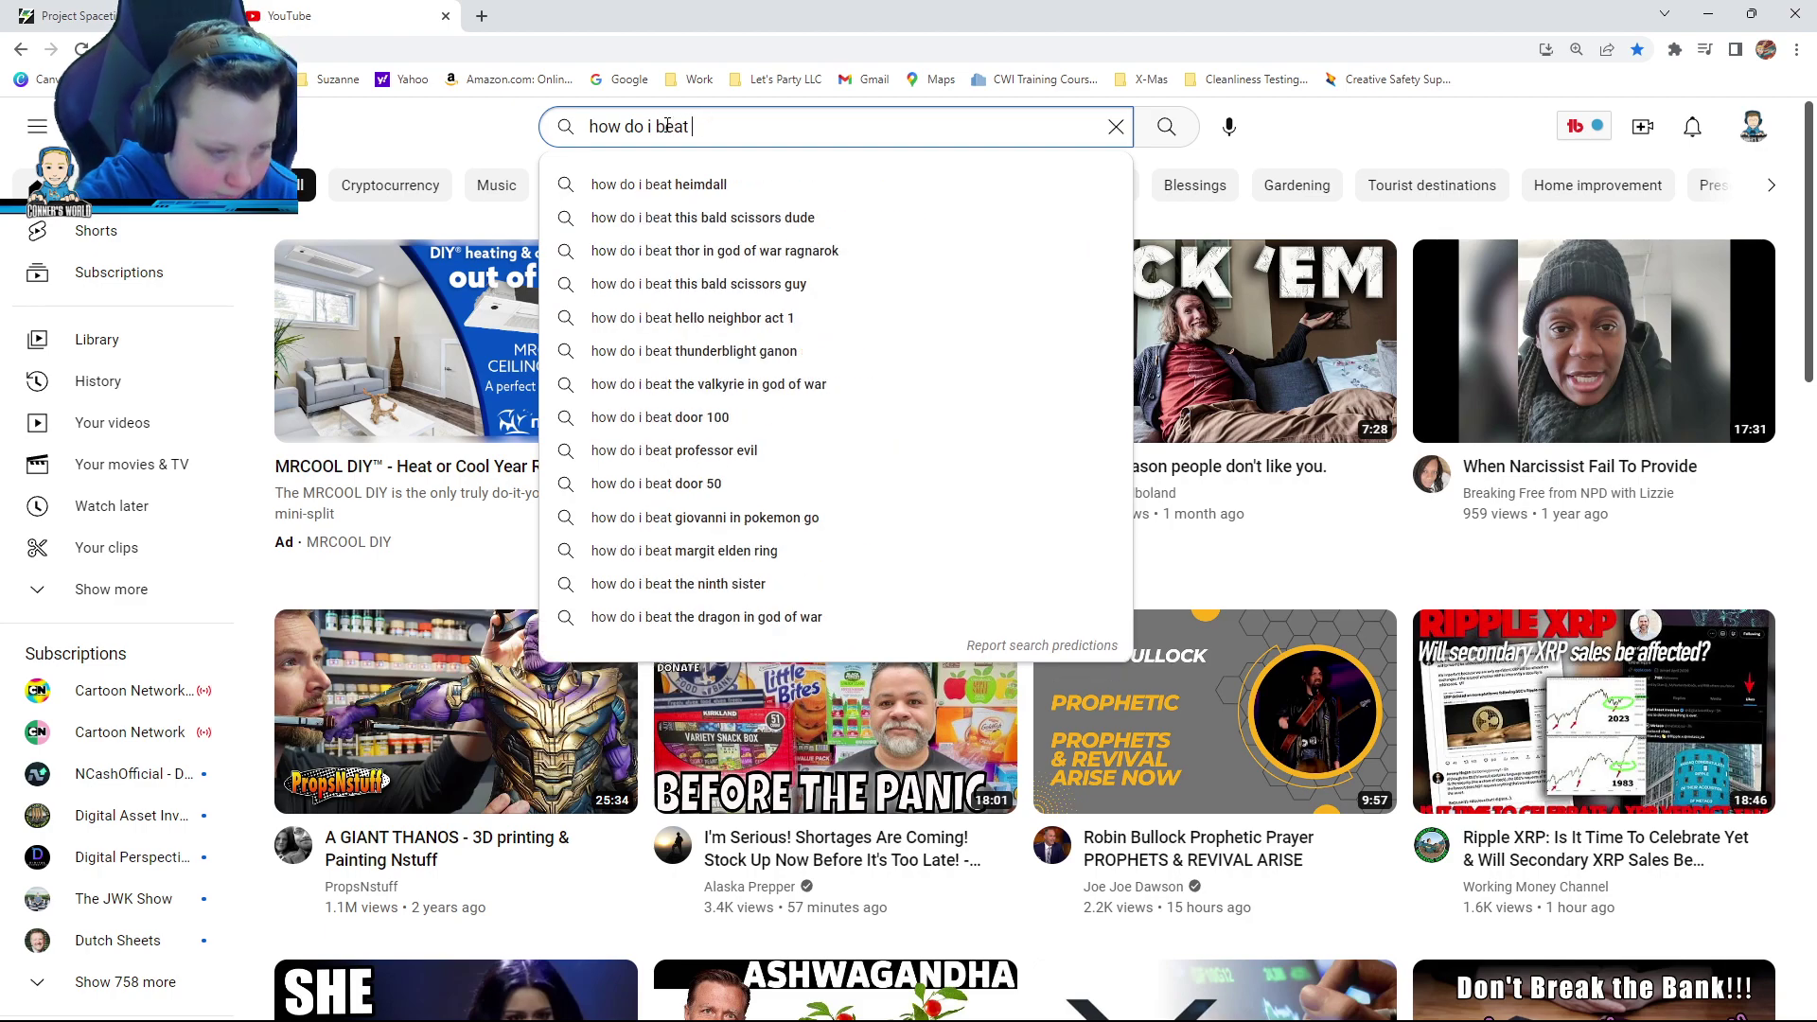
pyautogui.write('the undyne b')
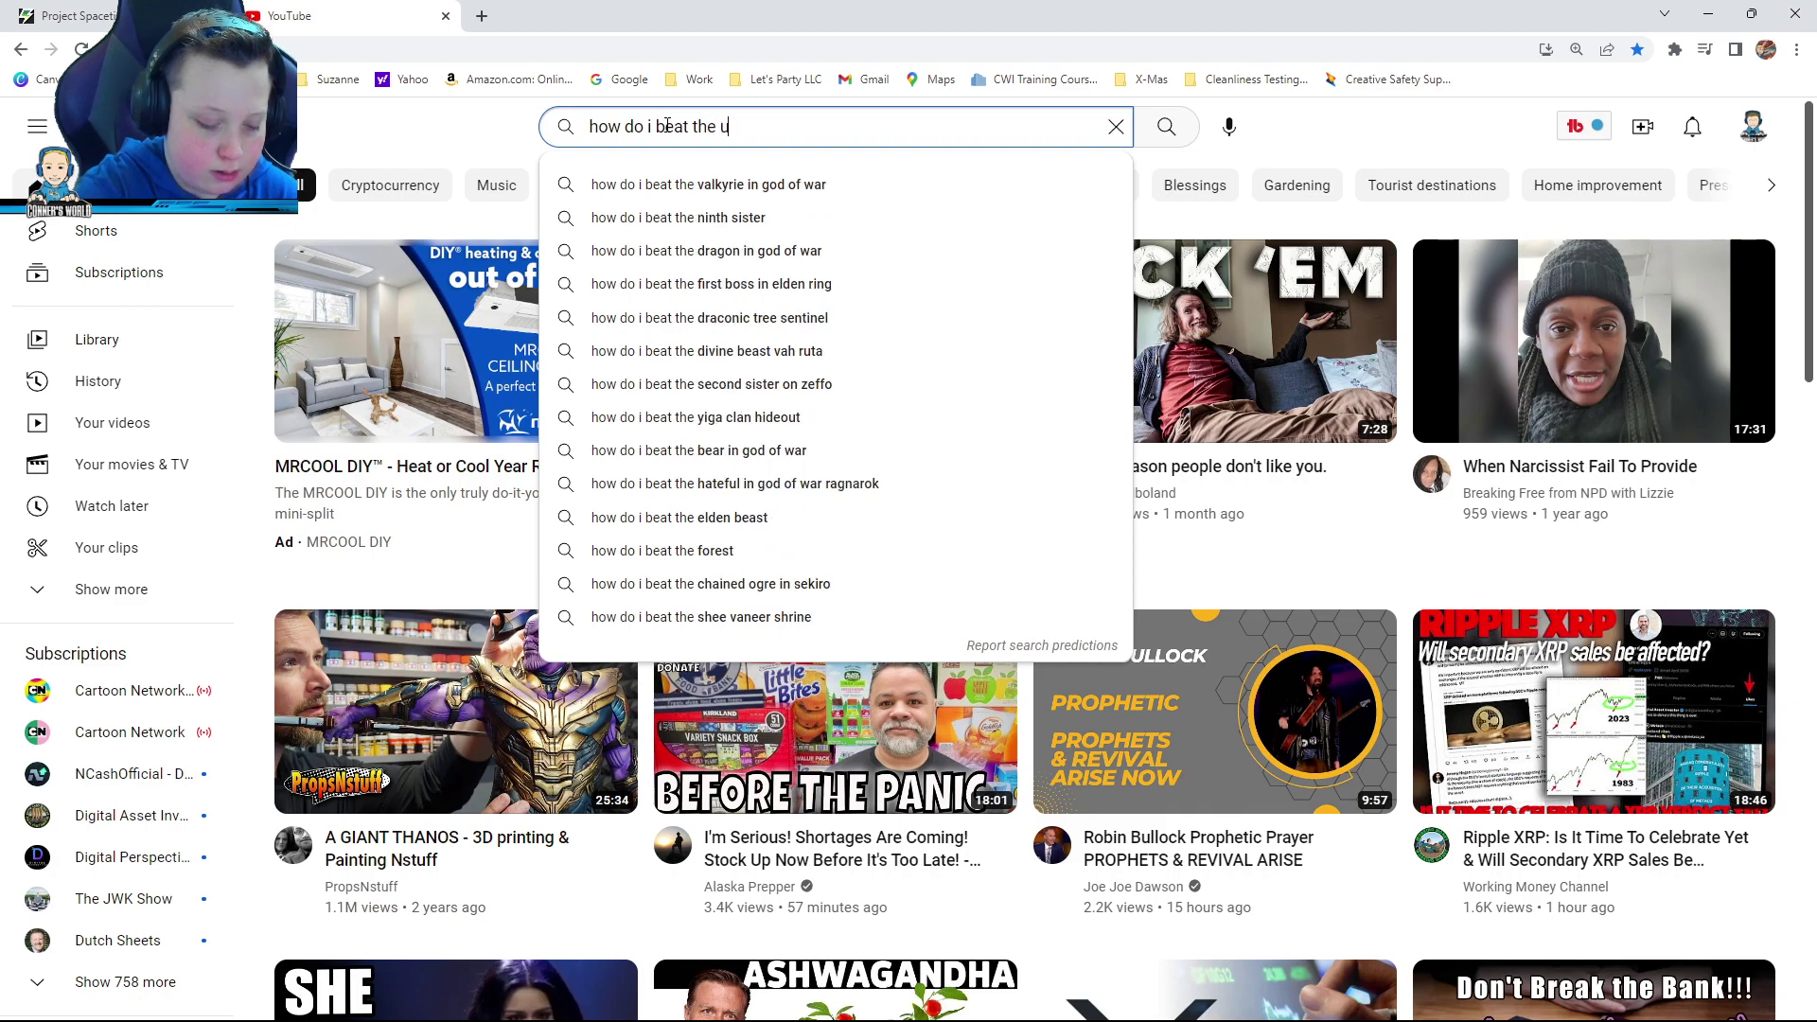
pyautogui.press('BackSpace')
pyautogui.write('apr')
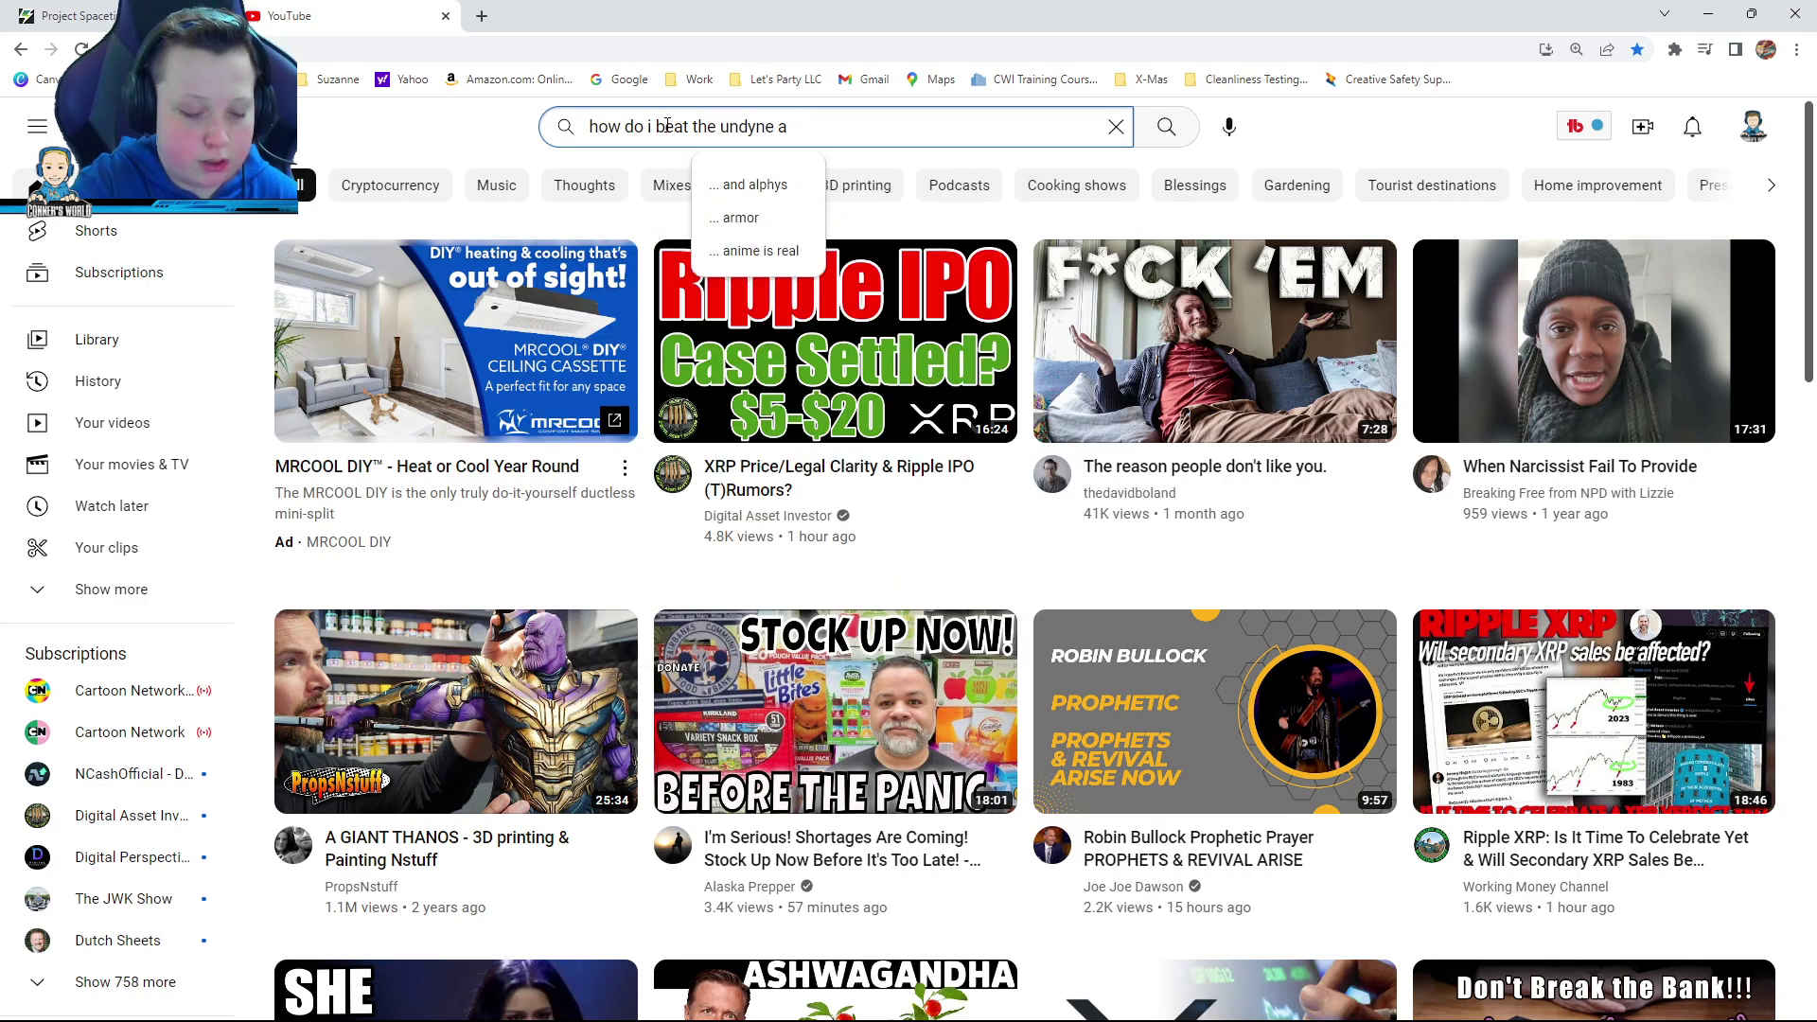
pyautogui.press('BackSpace')
pyautogui.write('part o')
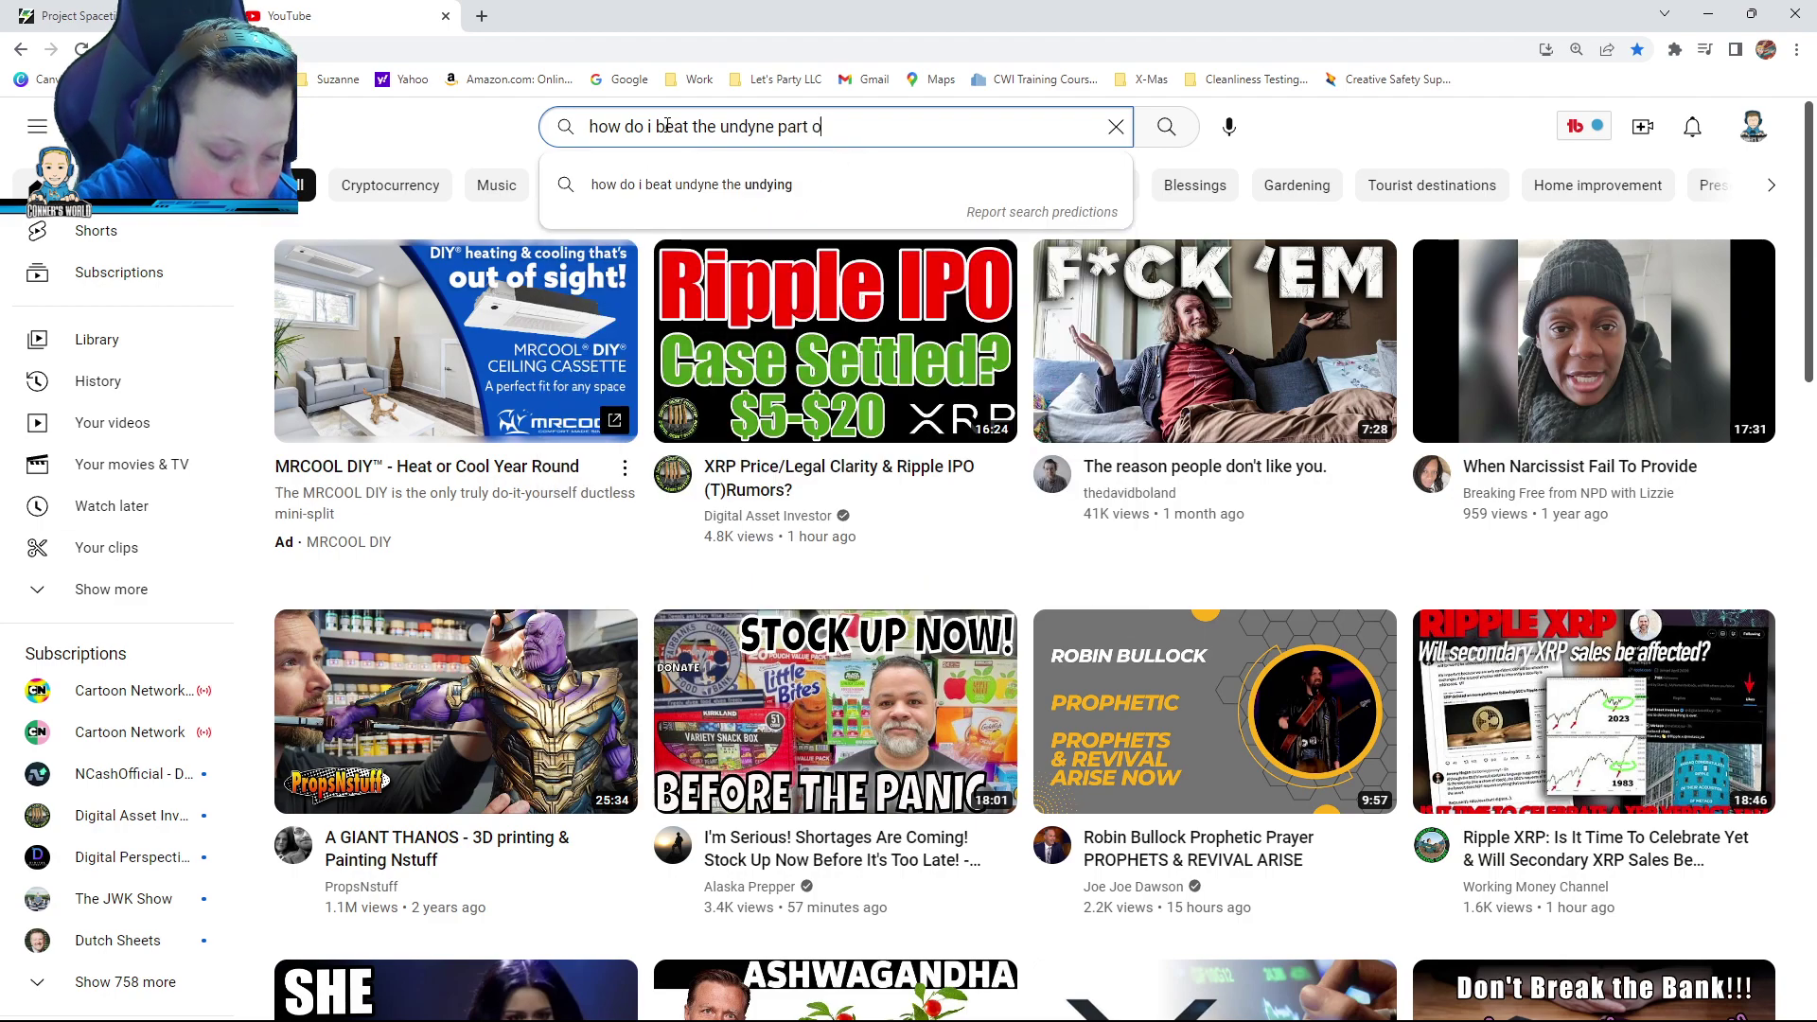
pyautogui.write('uterta')
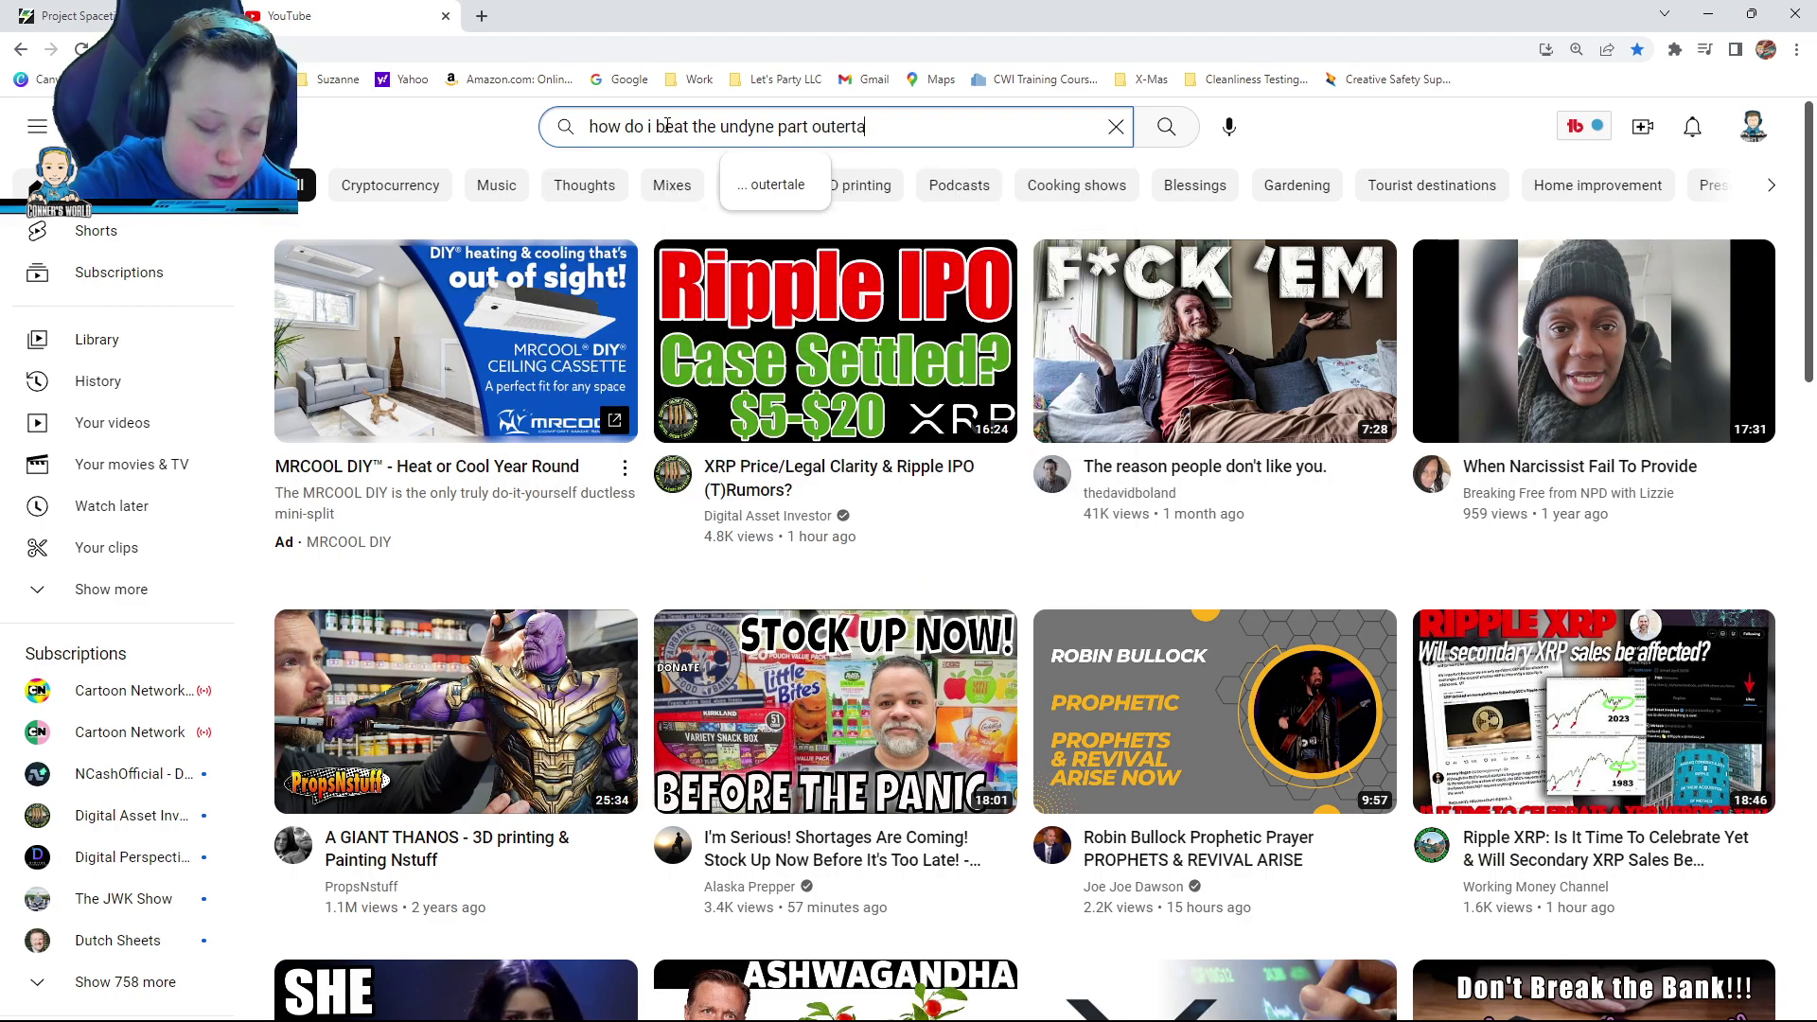
pyautogui.write('le')
pyautogui.press('Return')
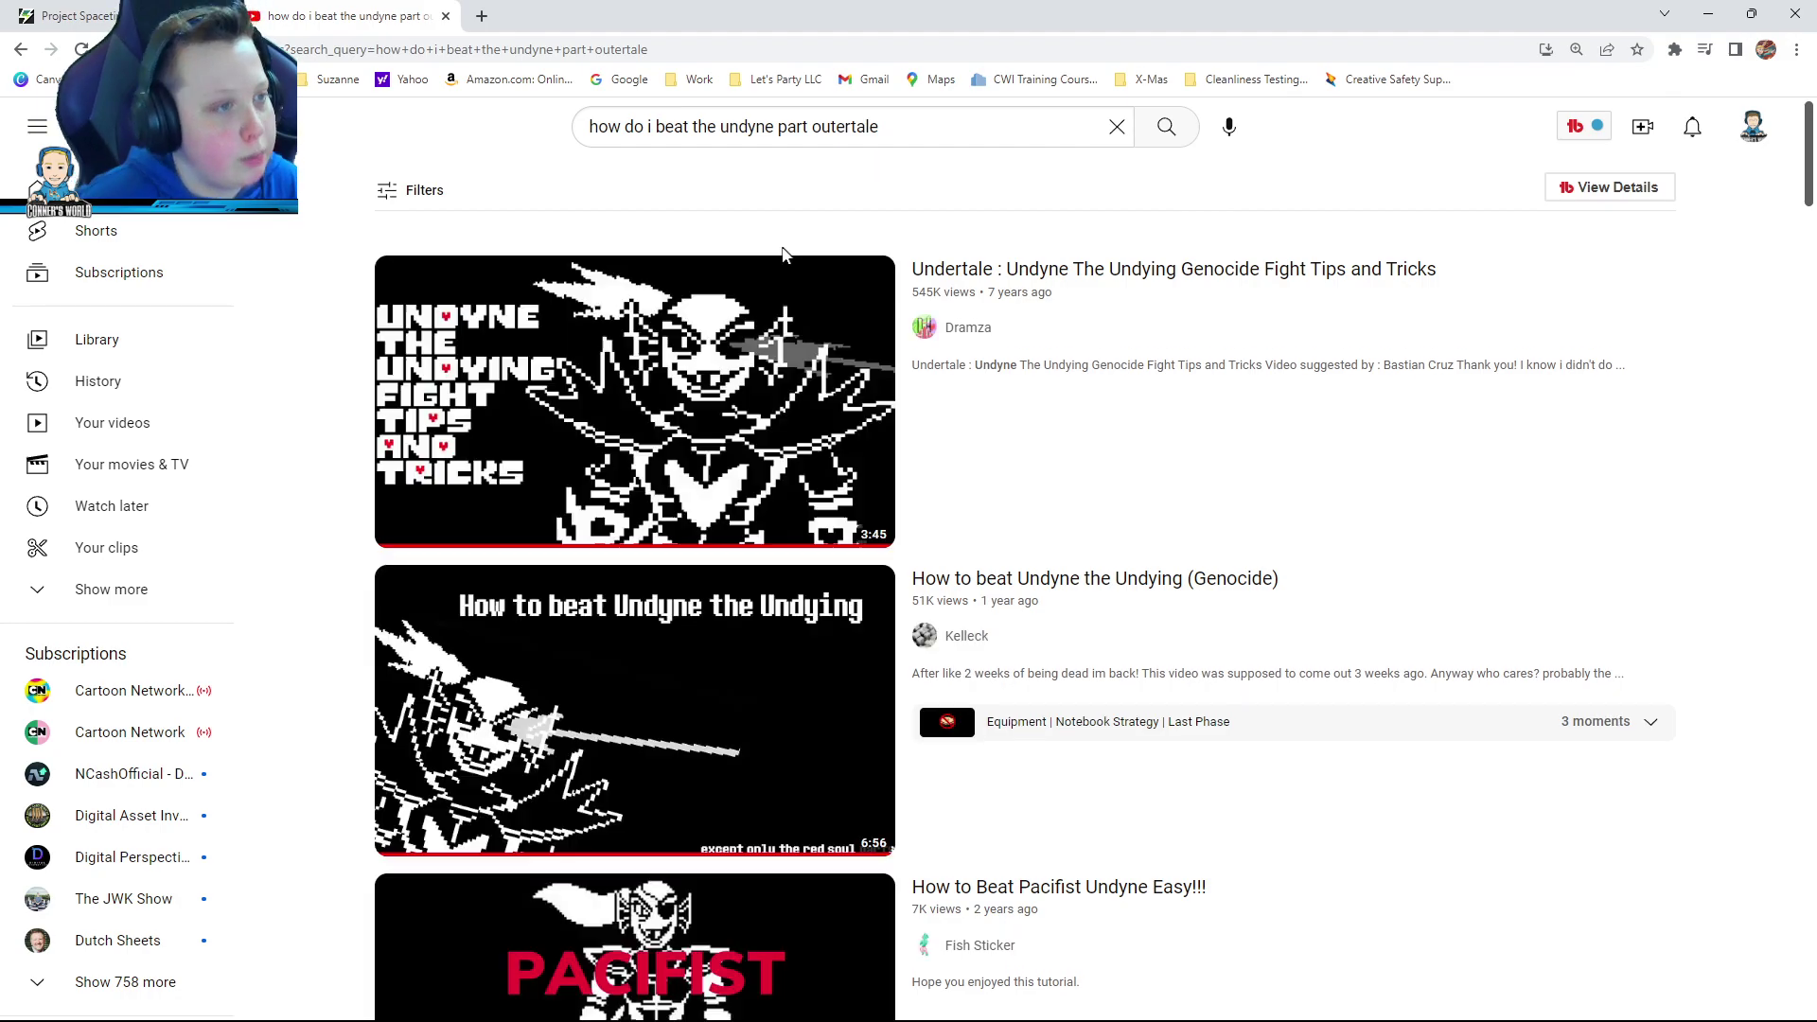
pyautogui.scroll(-5, 372, 545)
pyautogui.scroll(-5, 327, 597)
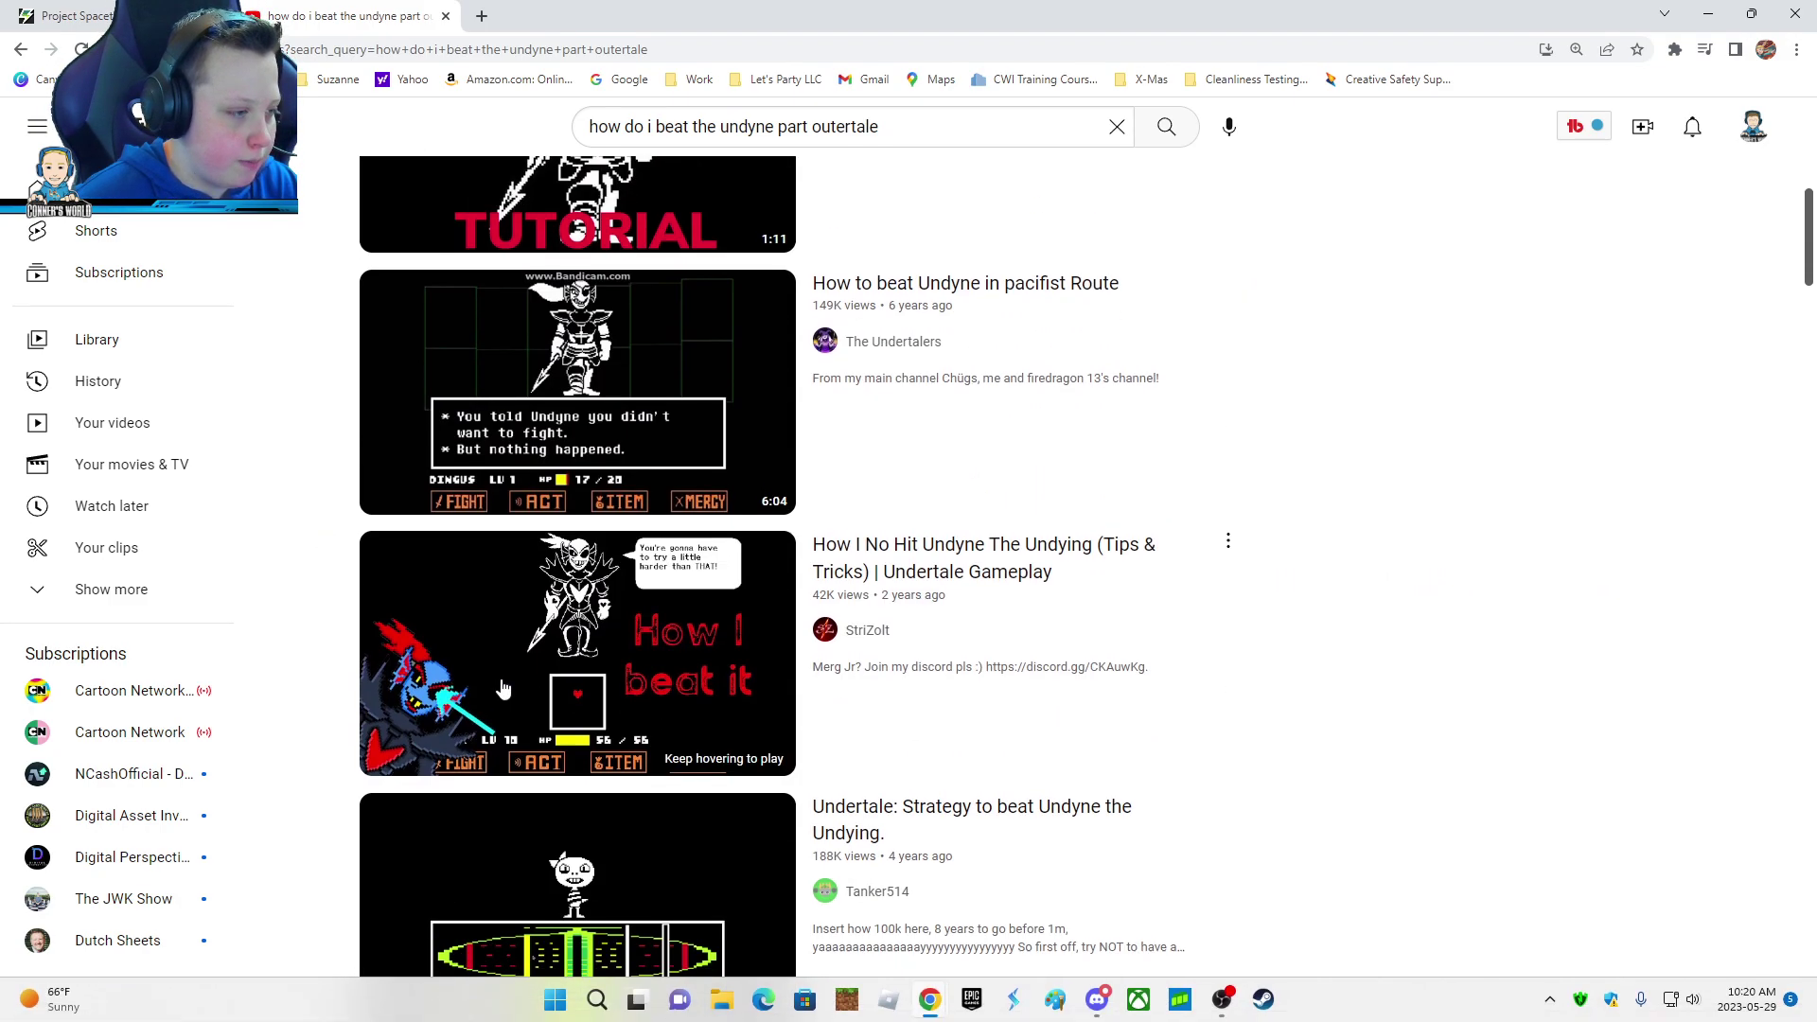
pyautogui.scroll(-5, 284, 654)
pyautogui.scroll(-5, 274, 672)
pyautogui.scroll(-1, 274, 672)
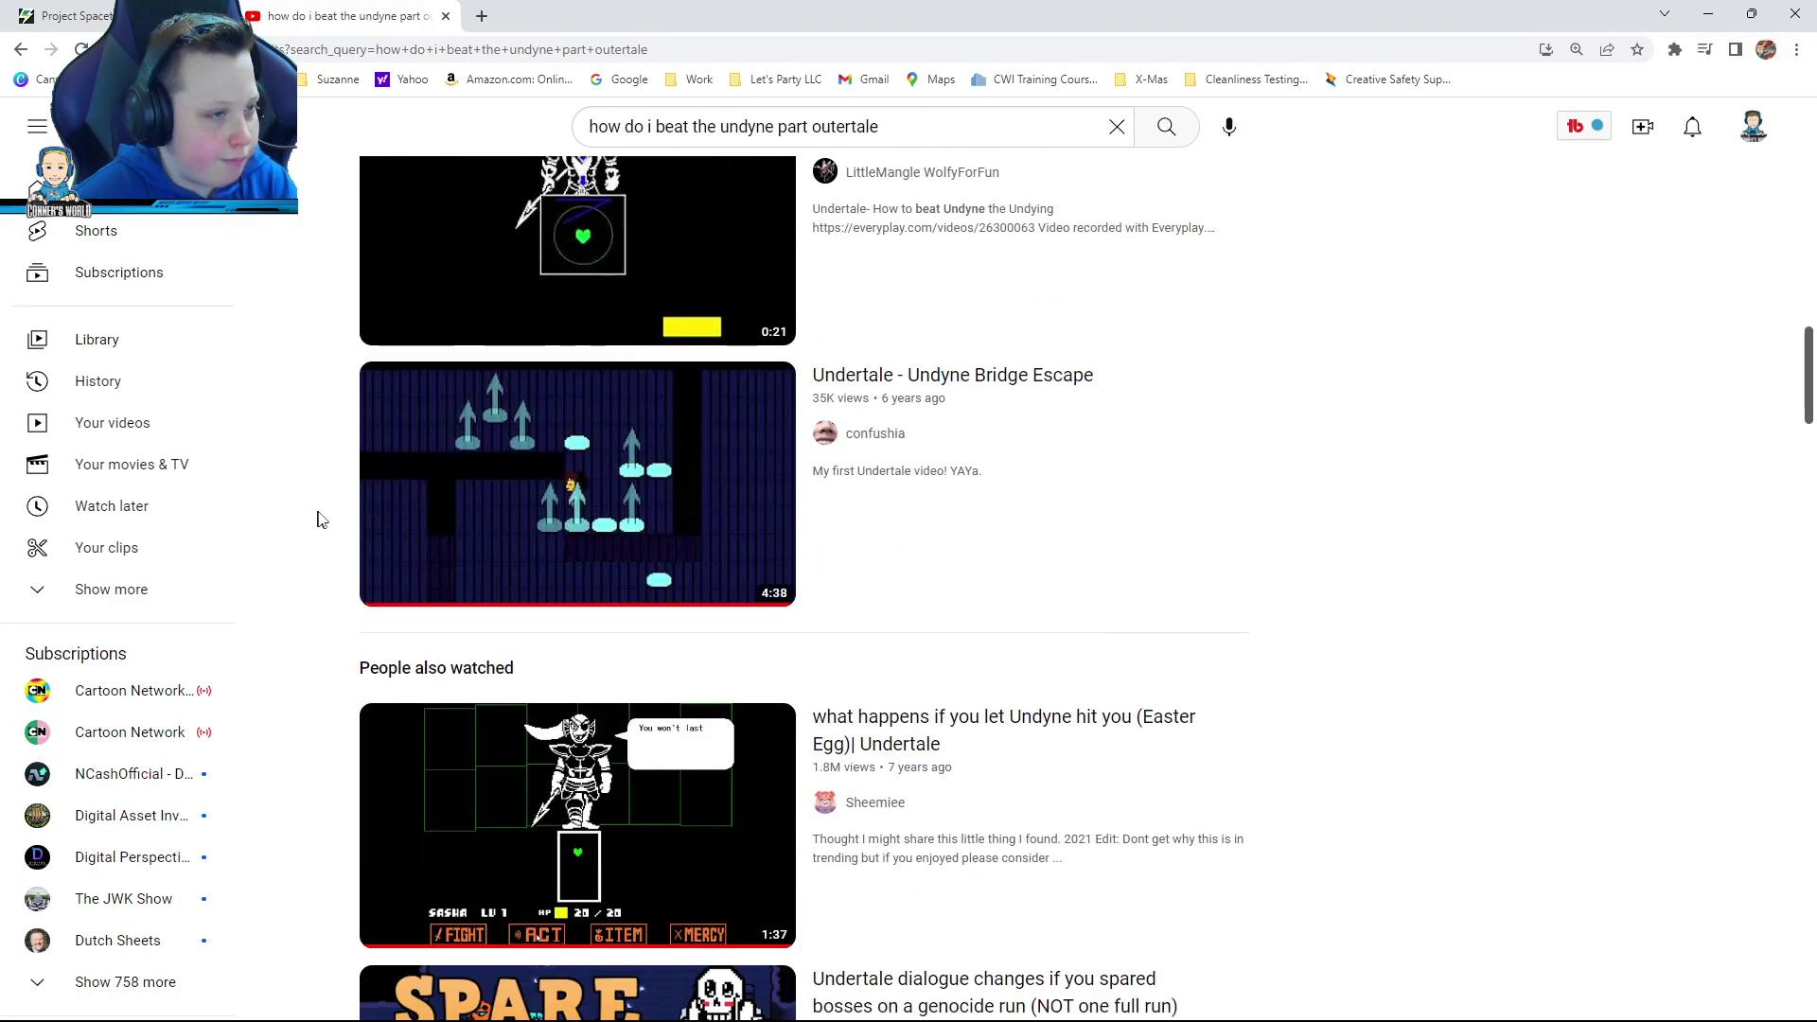
pyautogui.scroll(-4, 320, 520)
pyautogui.scroll(-2, 284, 455)
pyautogui.click(113, 386)
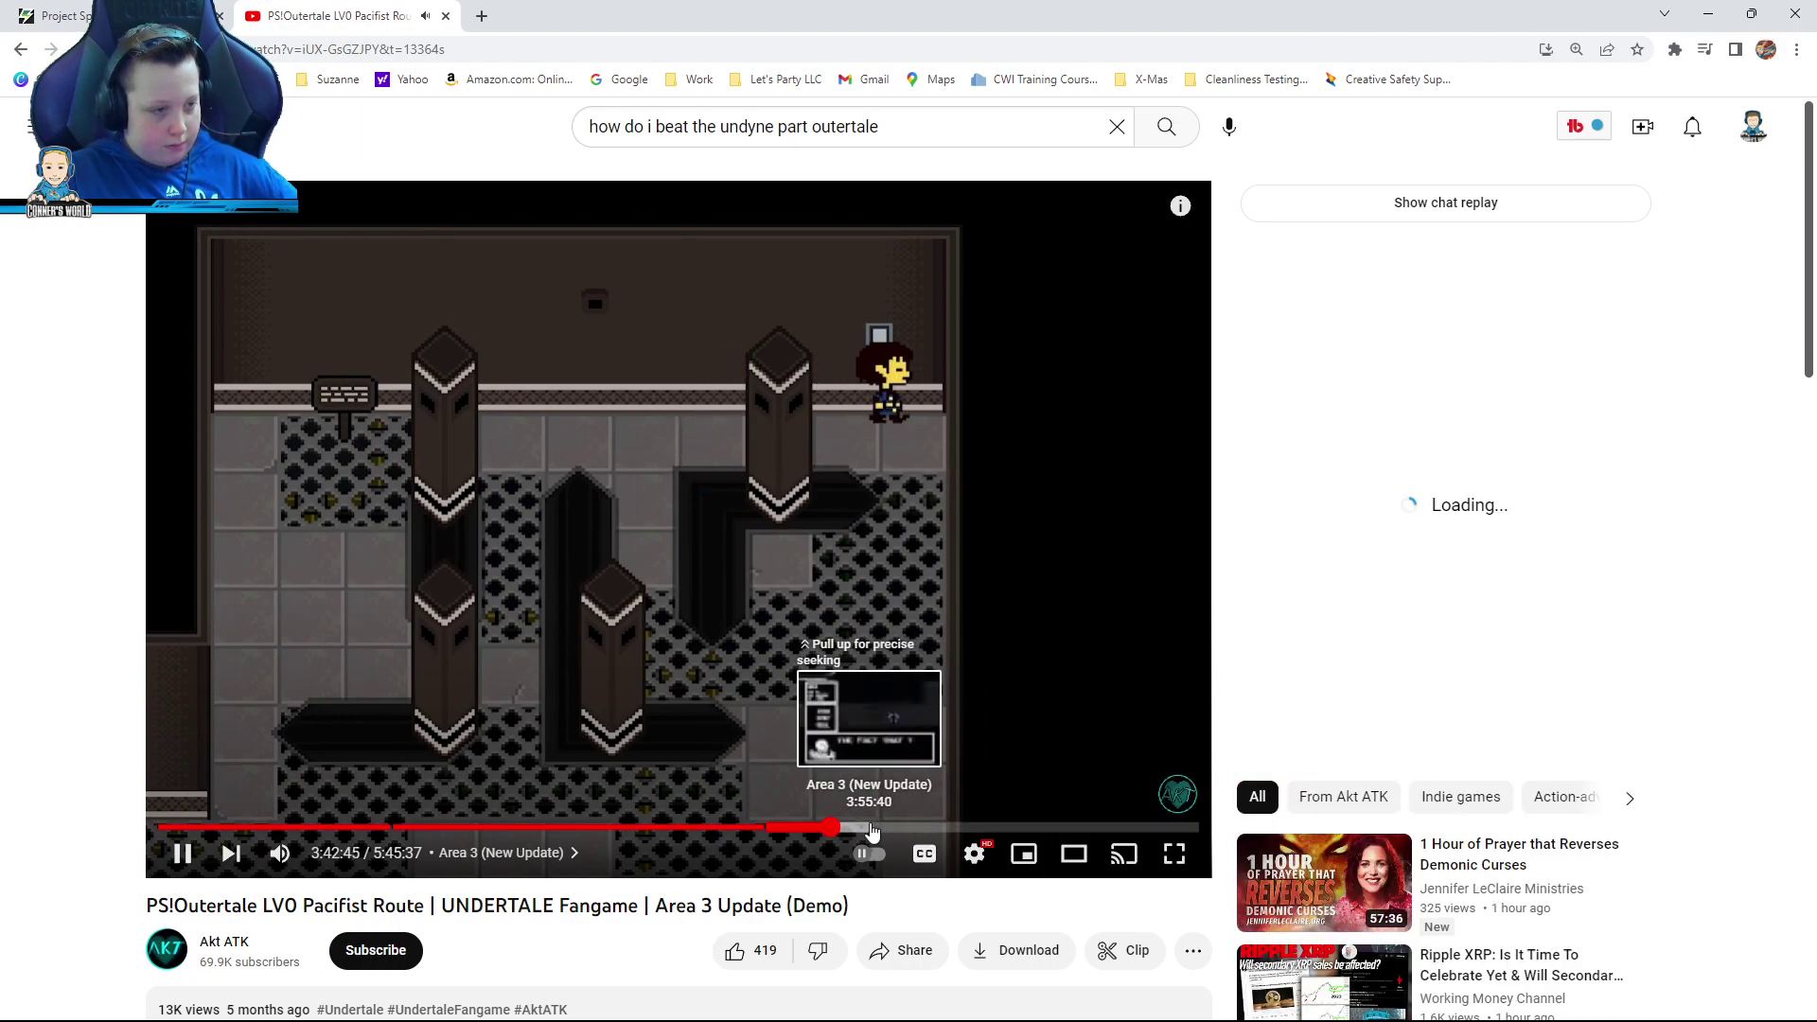
# Scrub the walkthrough between about 3:41 and 3:55, landing near Undyne's spear attack
pyautogui.click(871, 828)
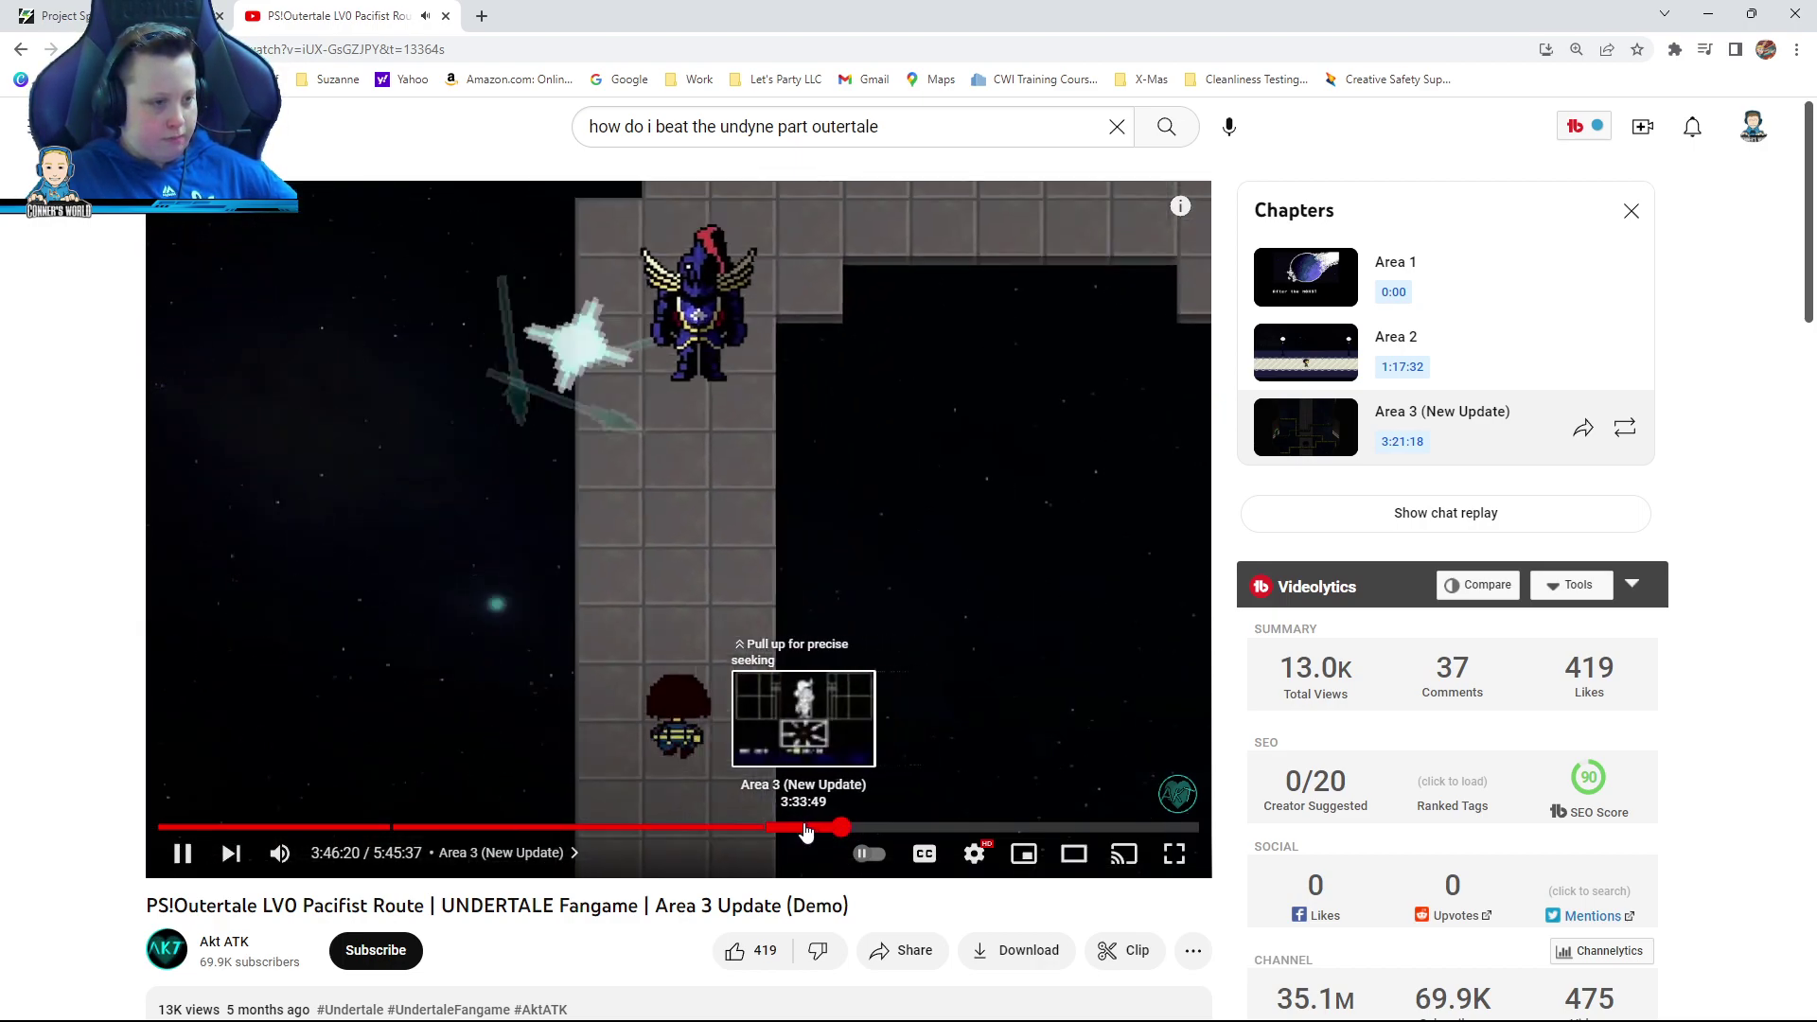
pyautogui.click(804, 829)
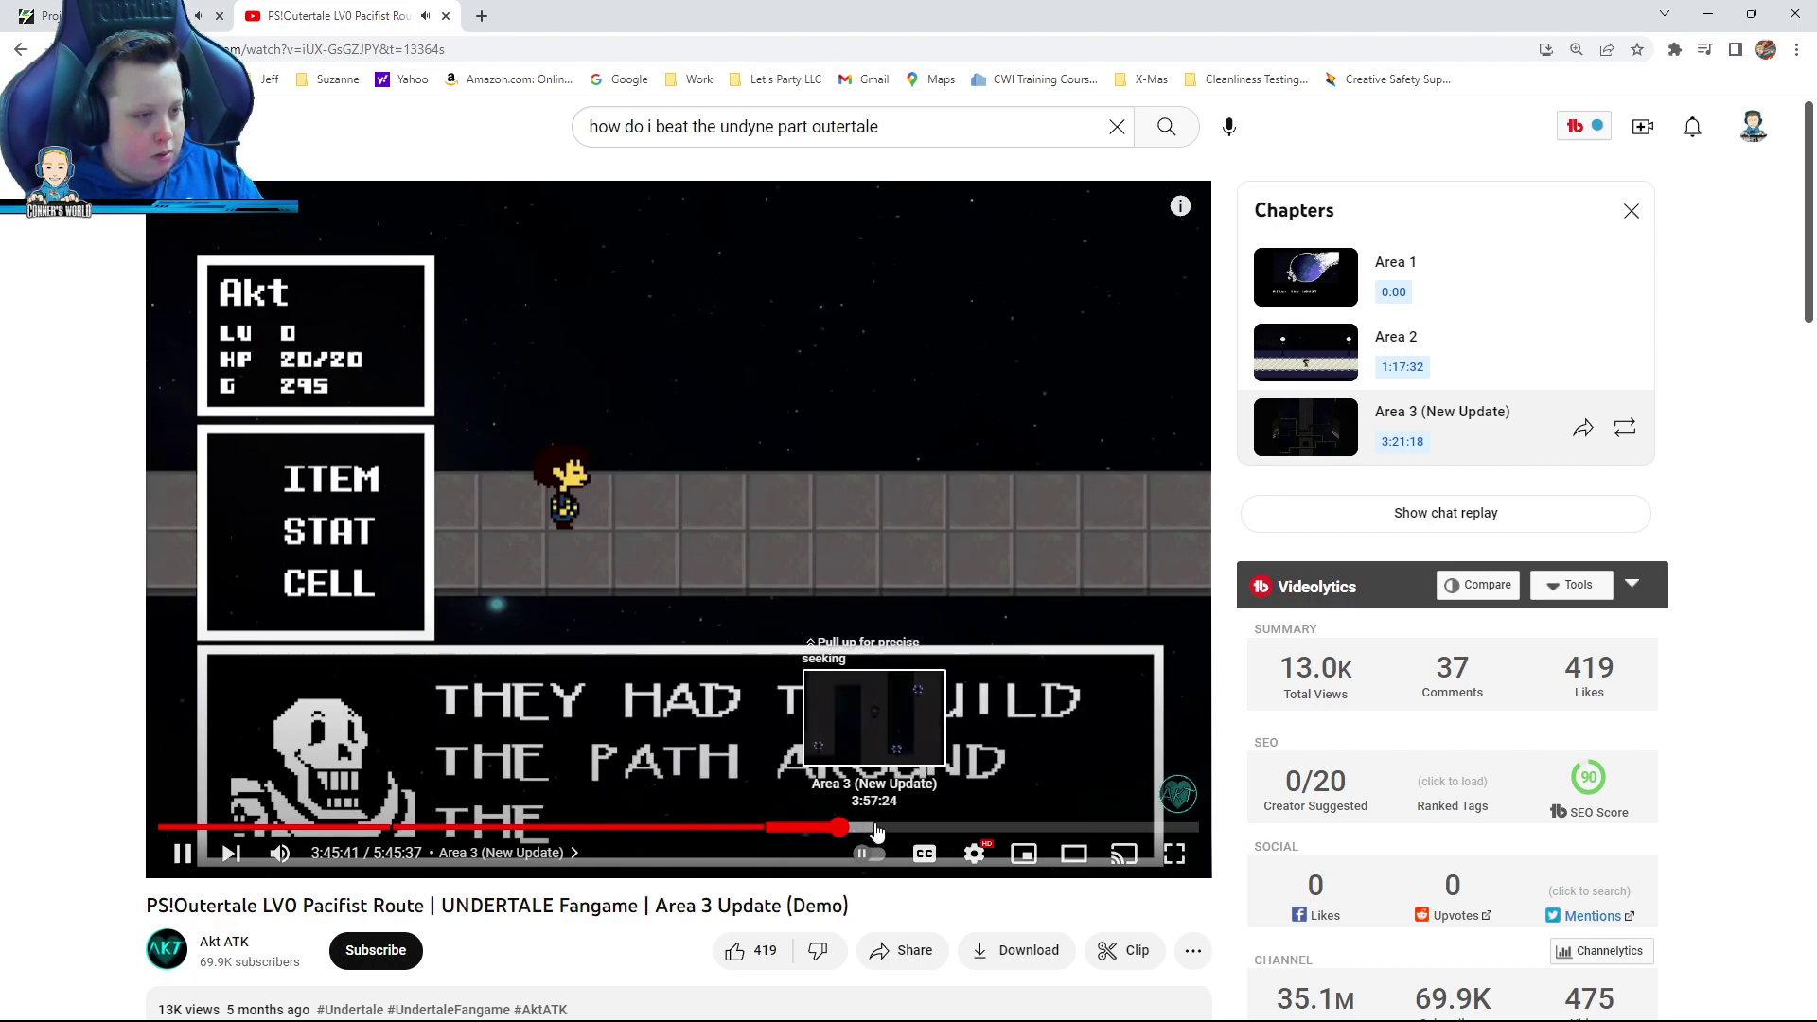
pyautogui.click(864, 828)
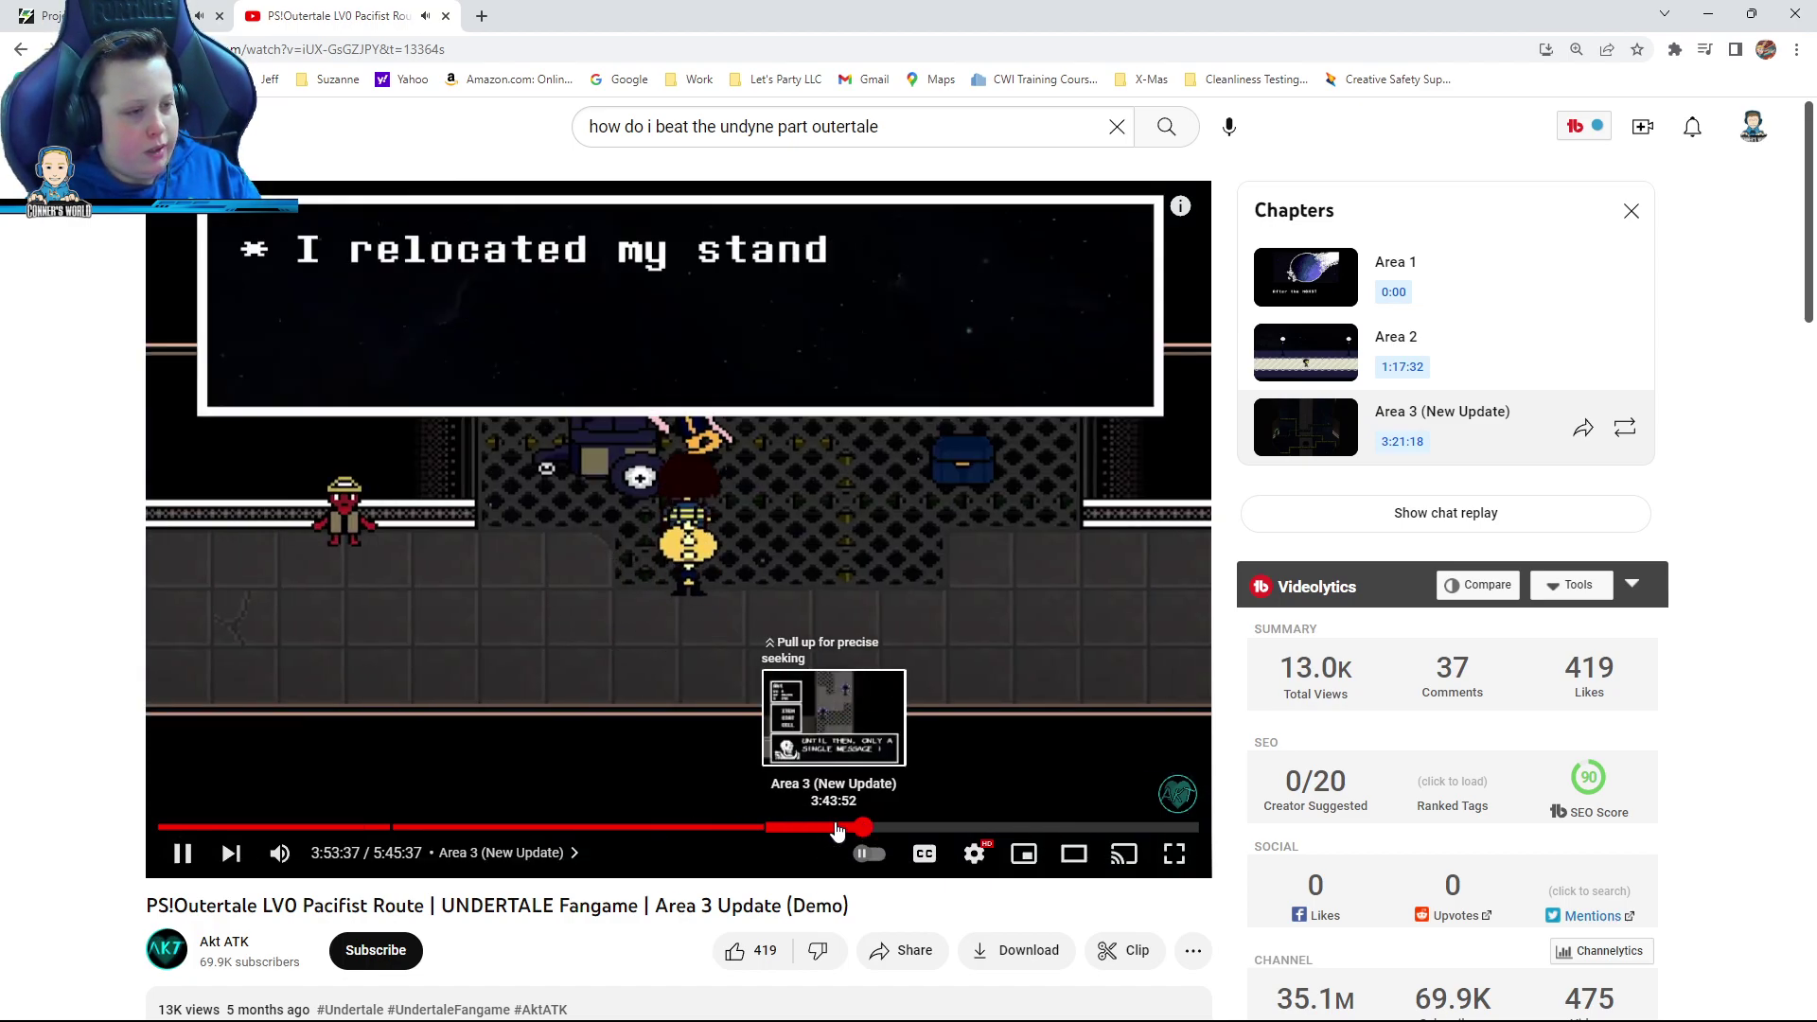
pyautogui.click(846, 828)
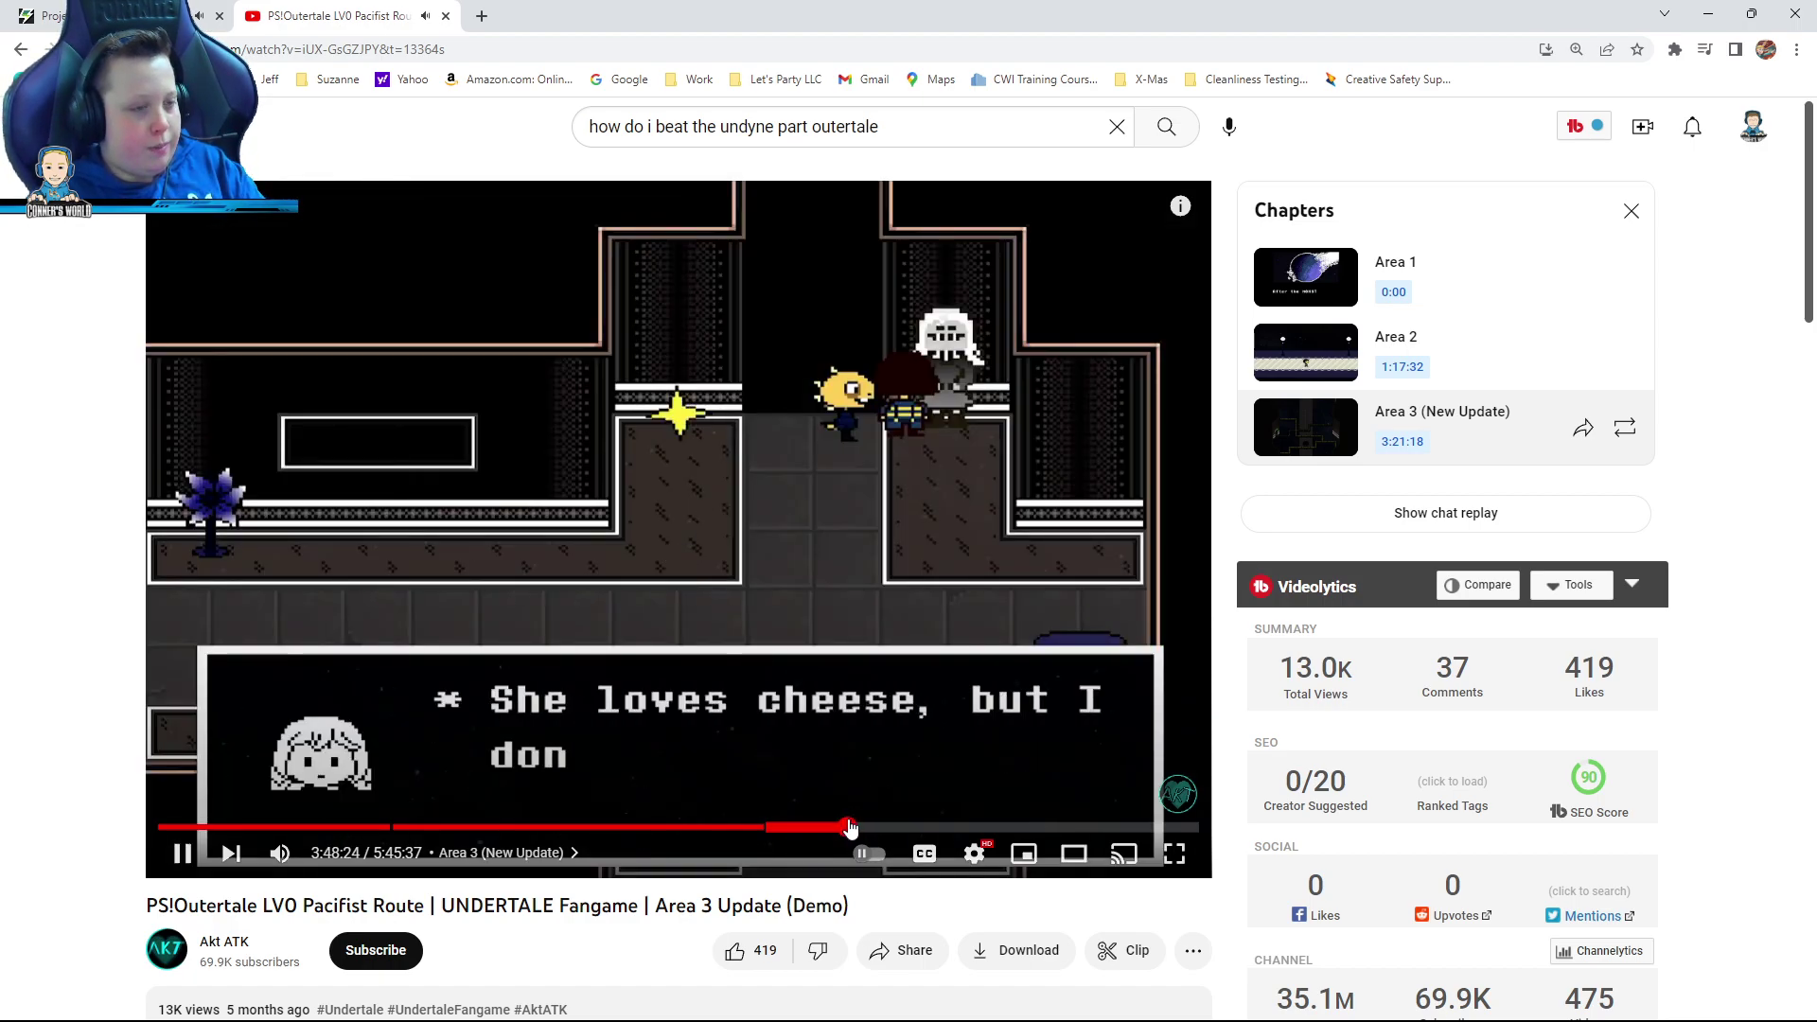
pyautogui.click(840, 827)
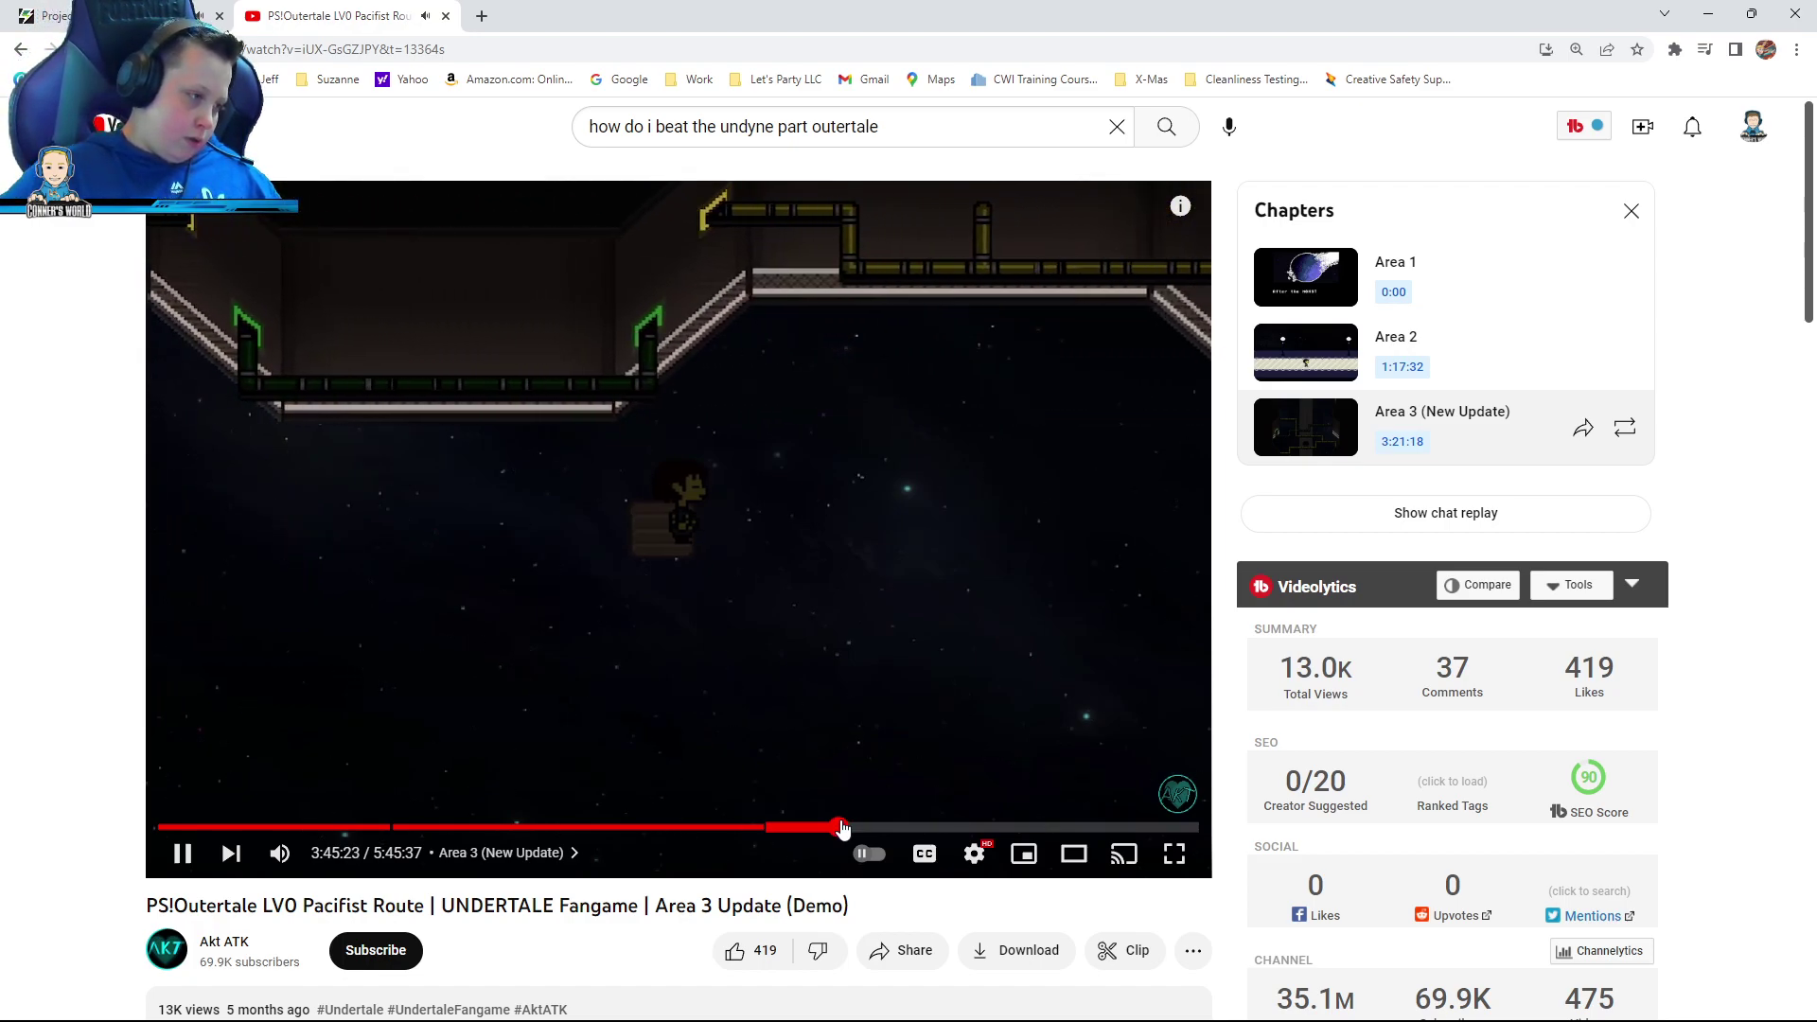
pyautogui.click(842, 828)
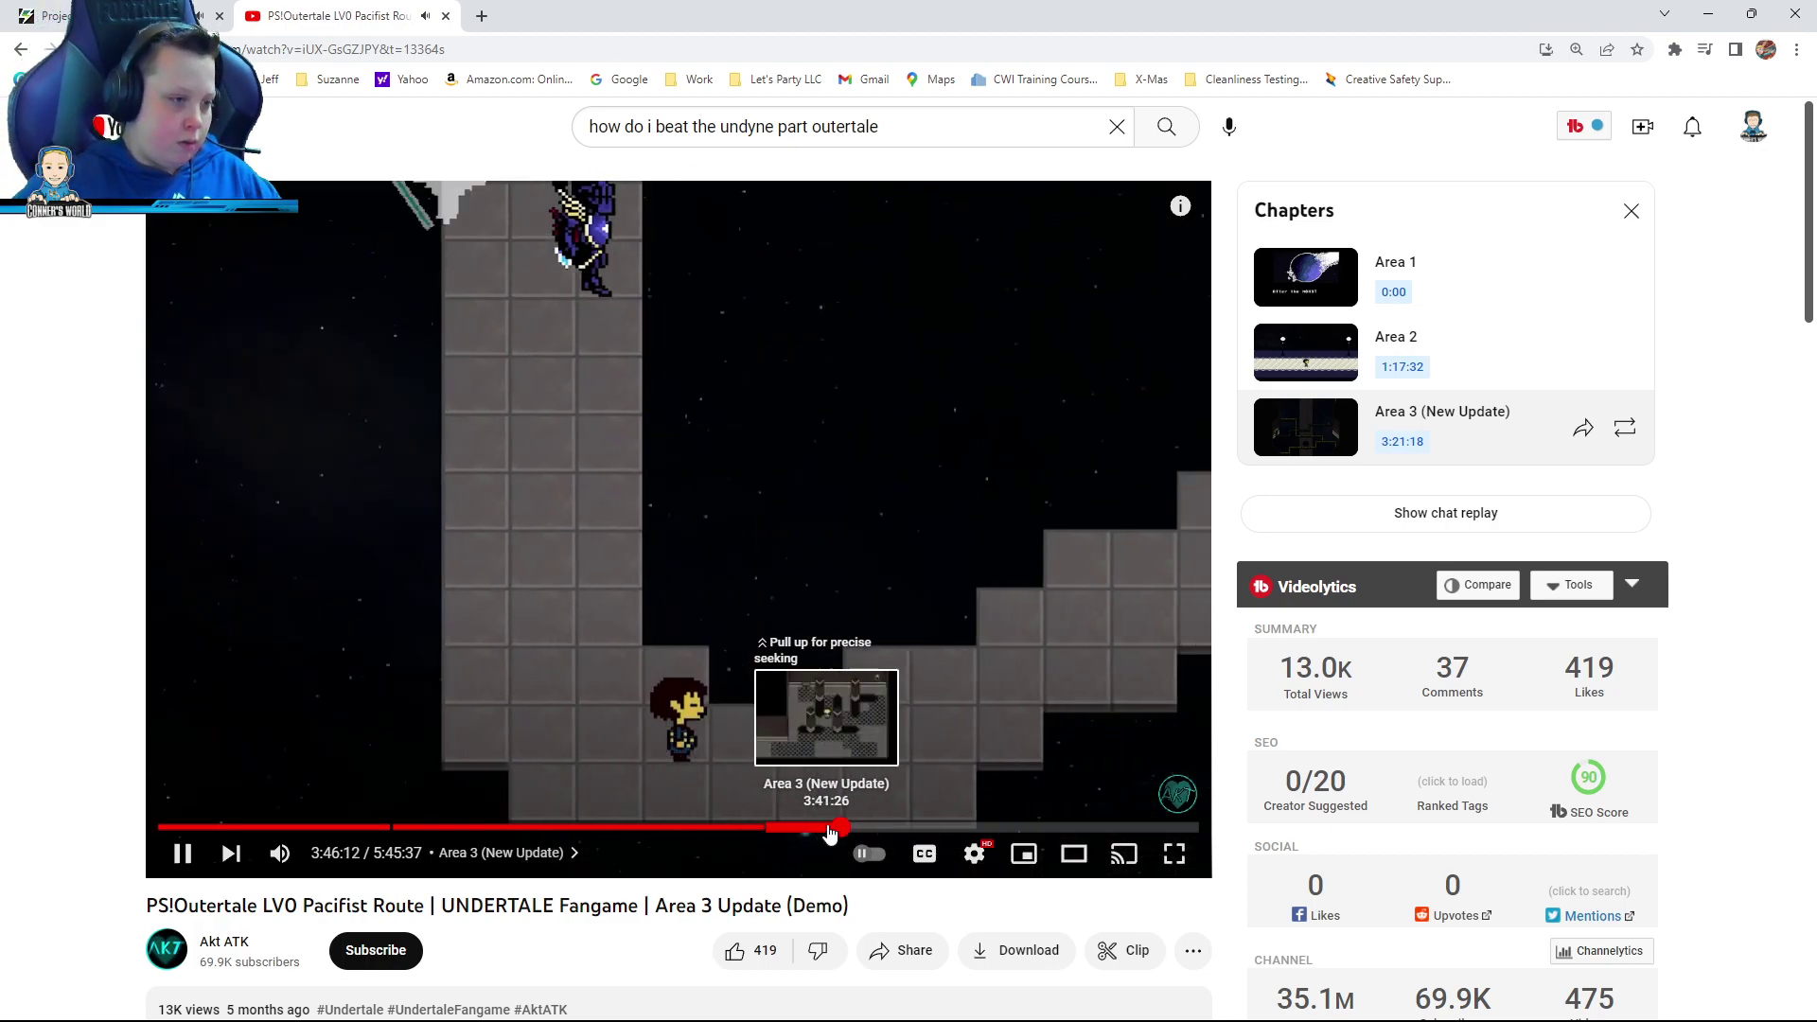
pyautogui.click(829, 827)
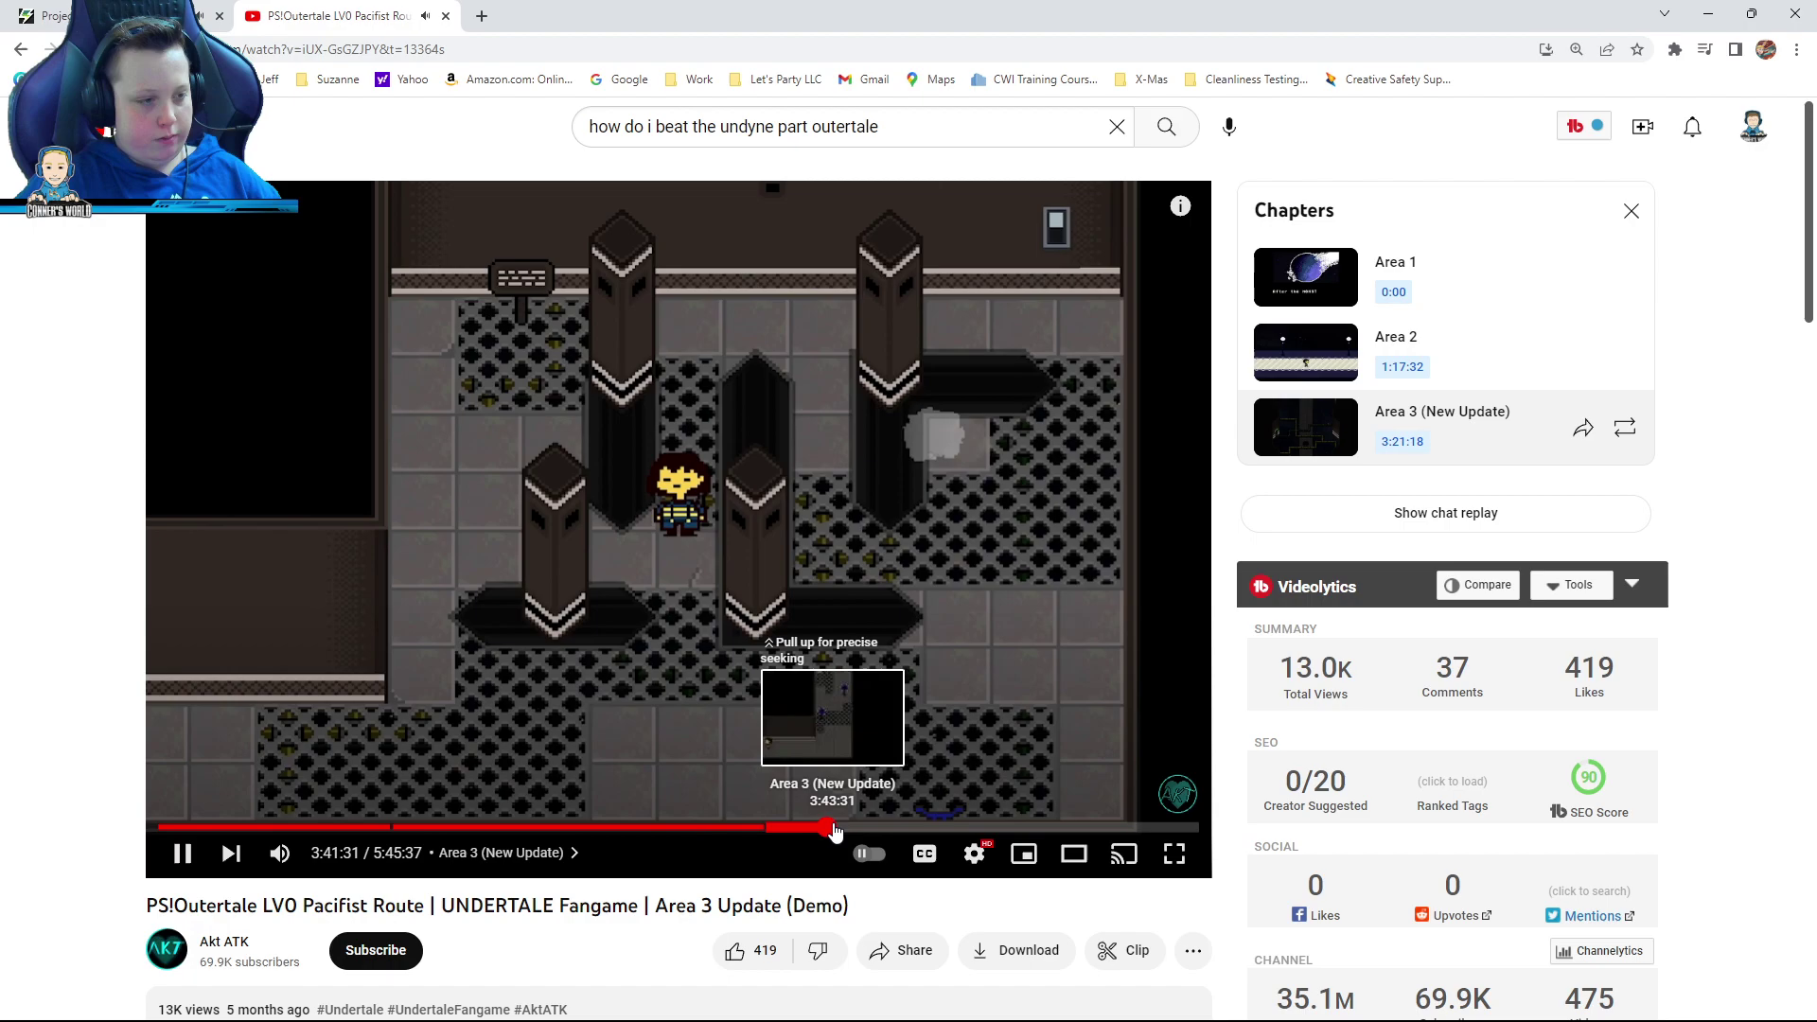
pyautogui.click(836, 828)
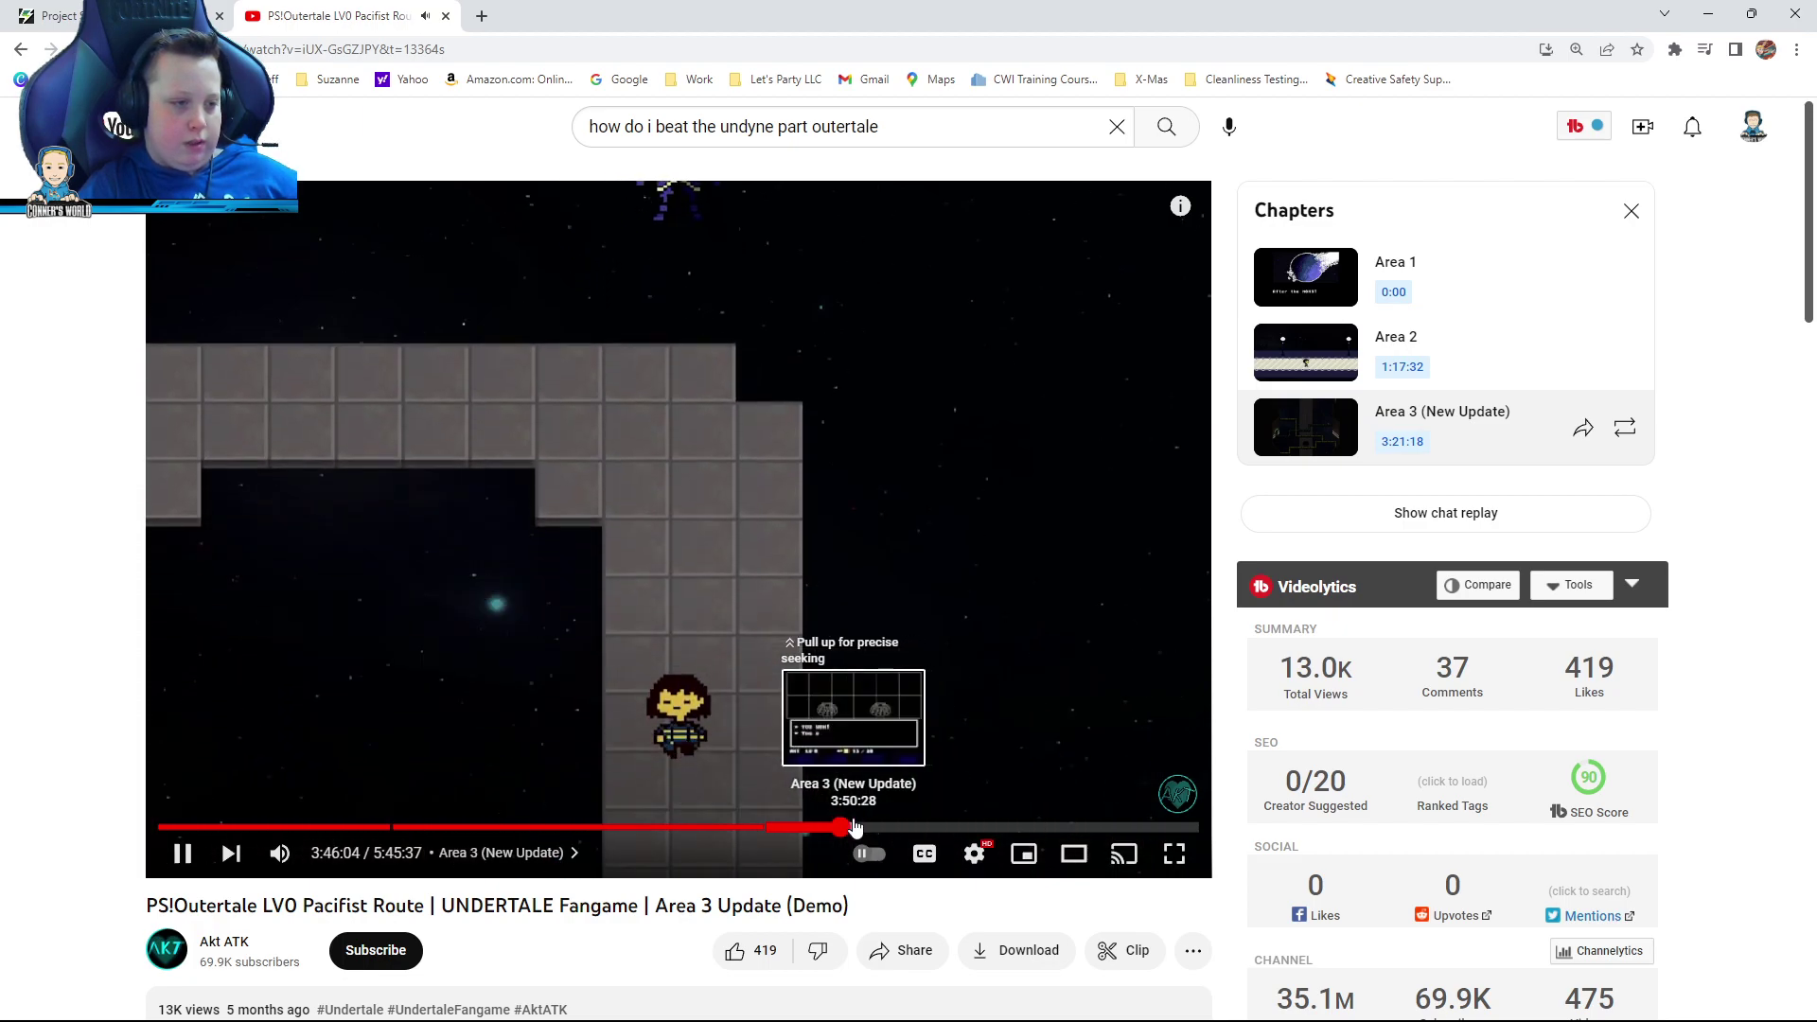
# Pause the walkthrough, return to the Outertale tab and walk onward
pyautogui.click(833, 741)
pyautogui.hotkey('ctrl', '1')
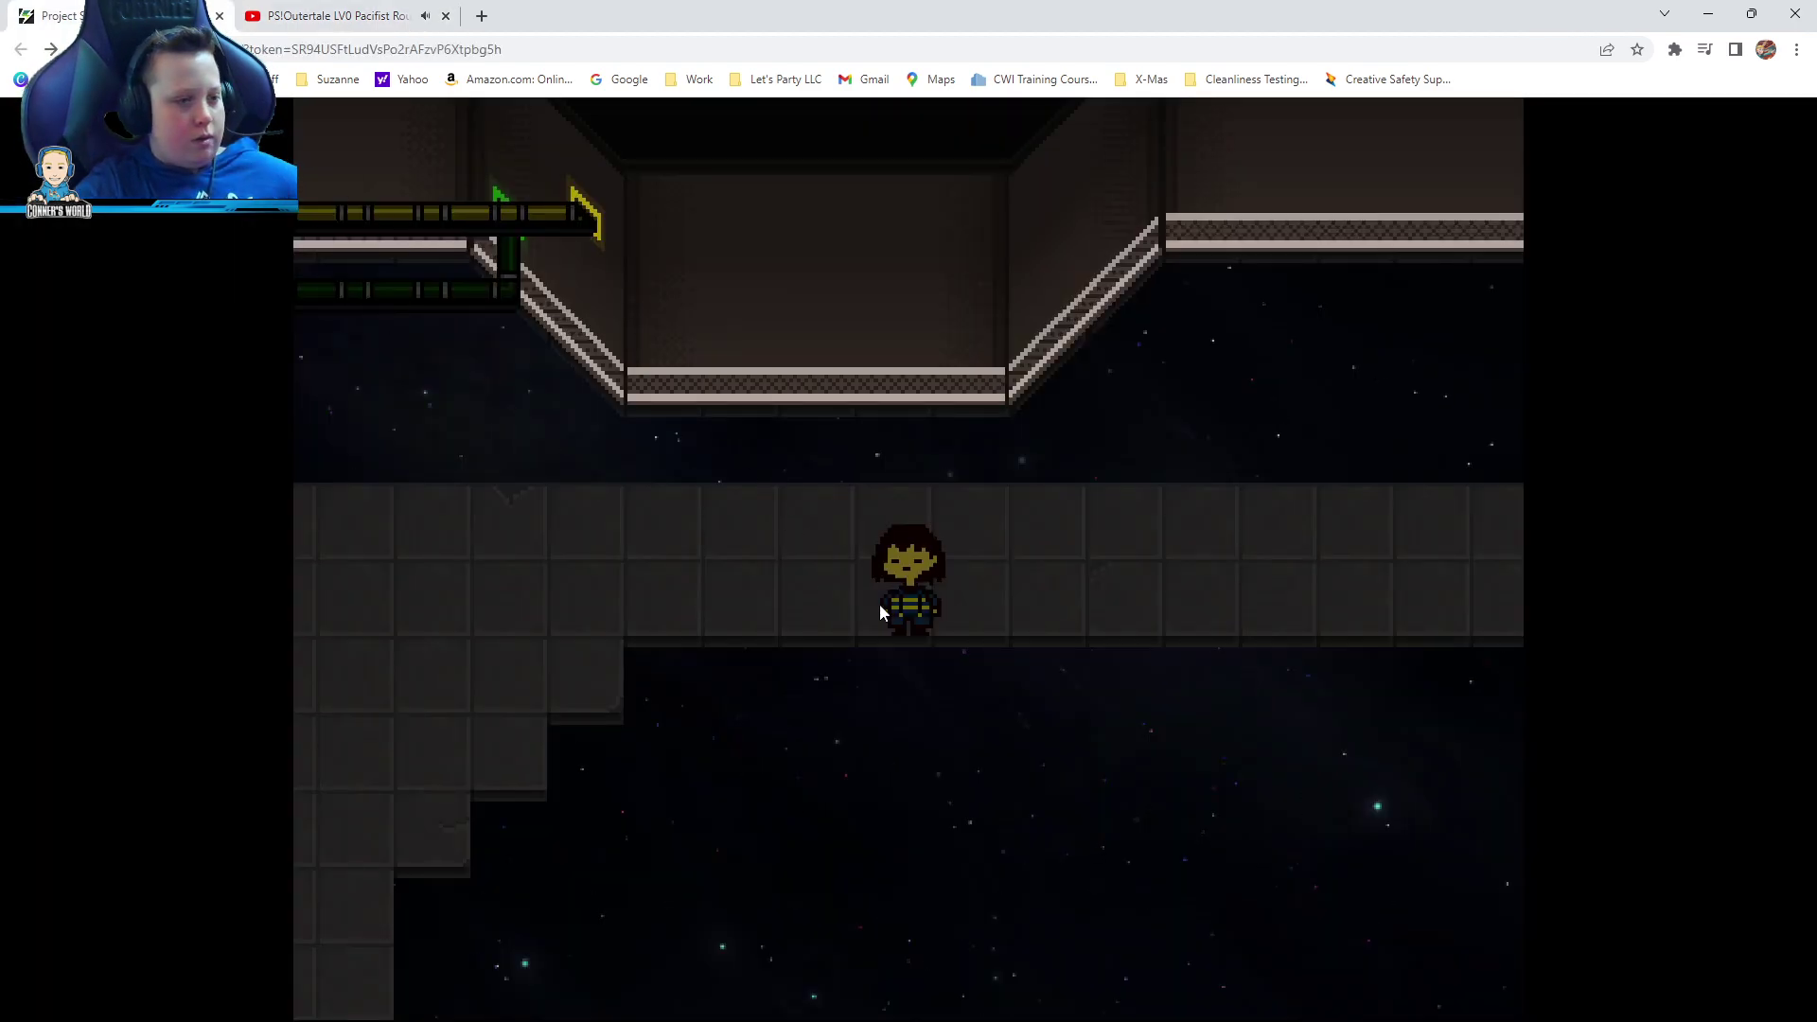
pyautogui.press('Right')
pyautogui.press('Up')
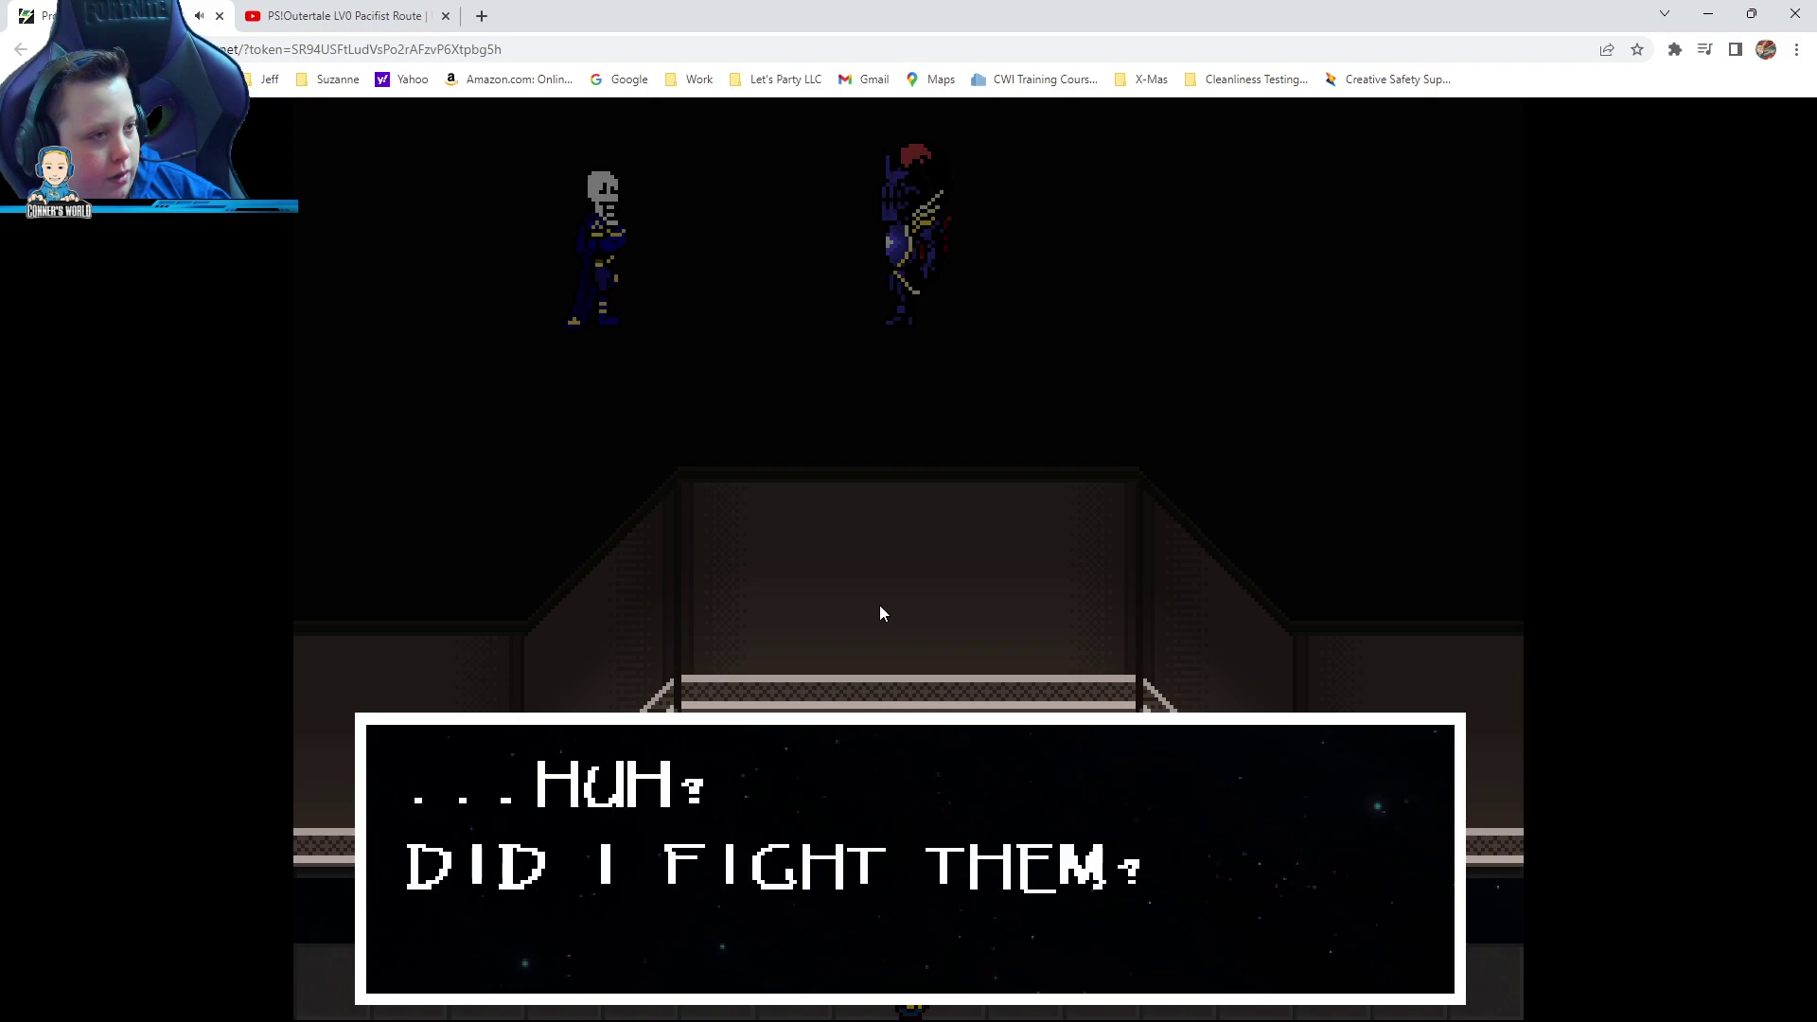
# Advance Undyne and Papyrus's conversation through to its final line
pyautogui.press('z')
pyautogui.press('z')
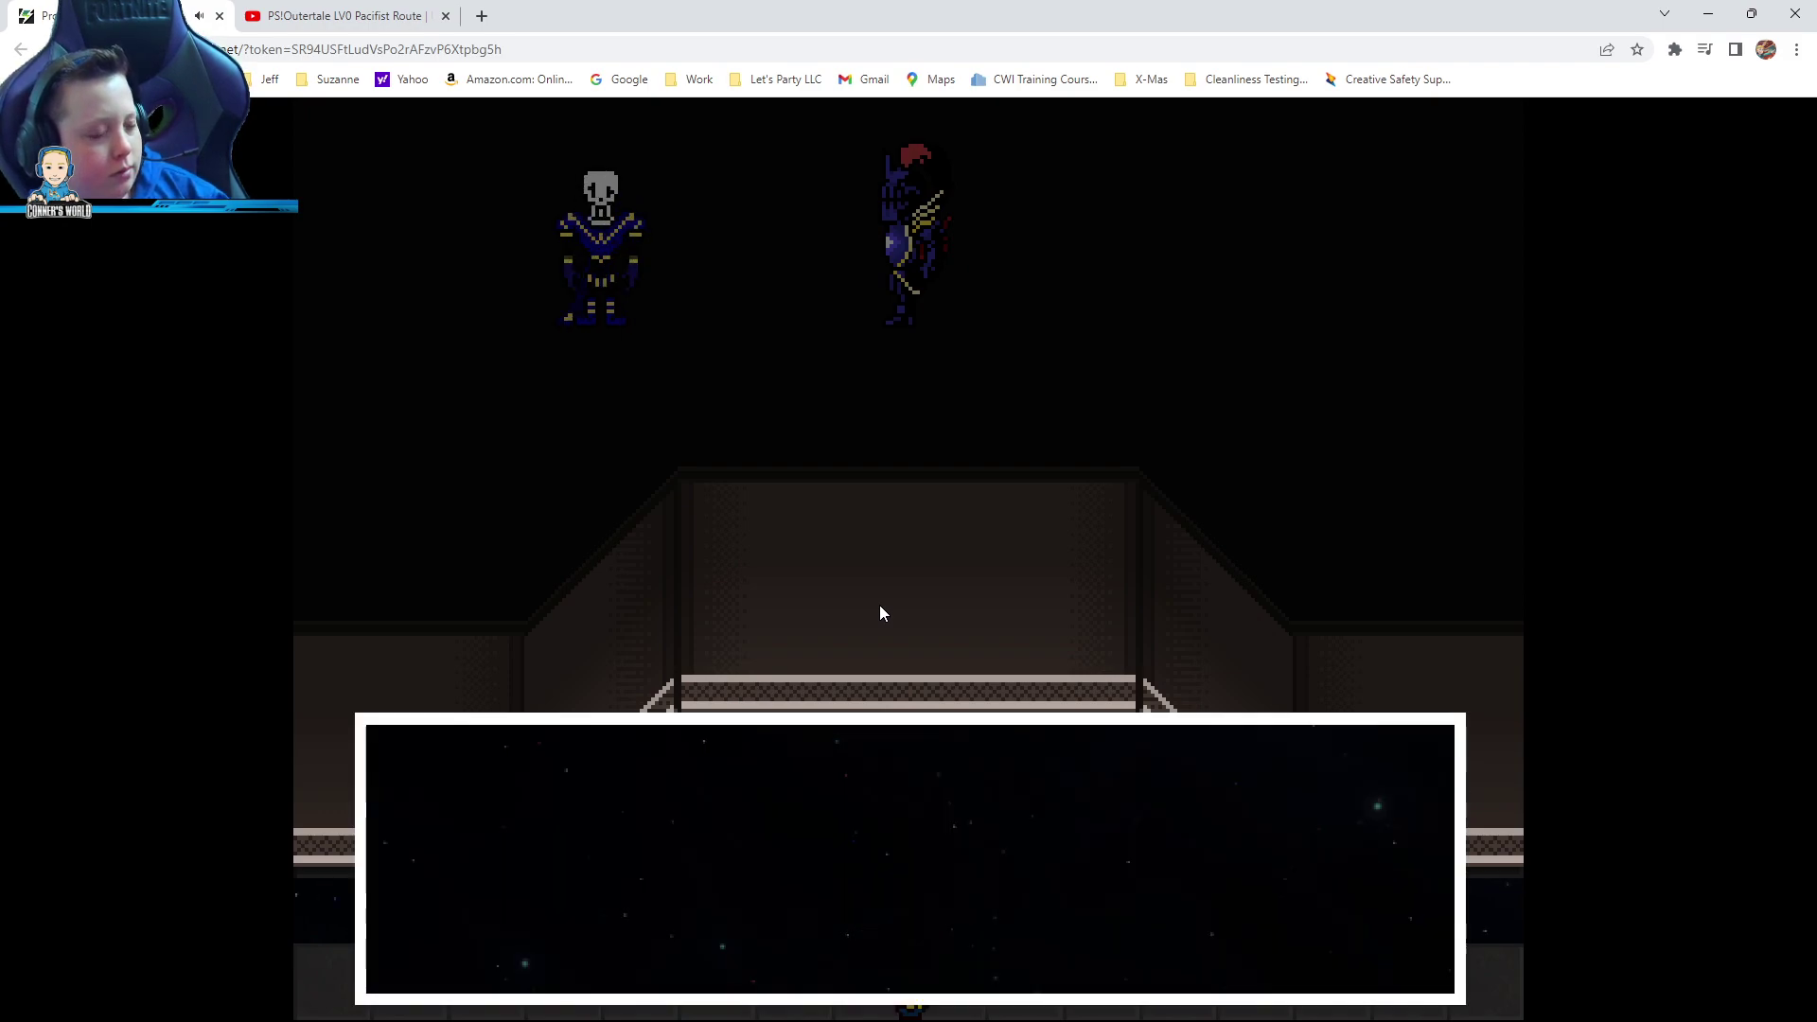
pyautogui.press('z')
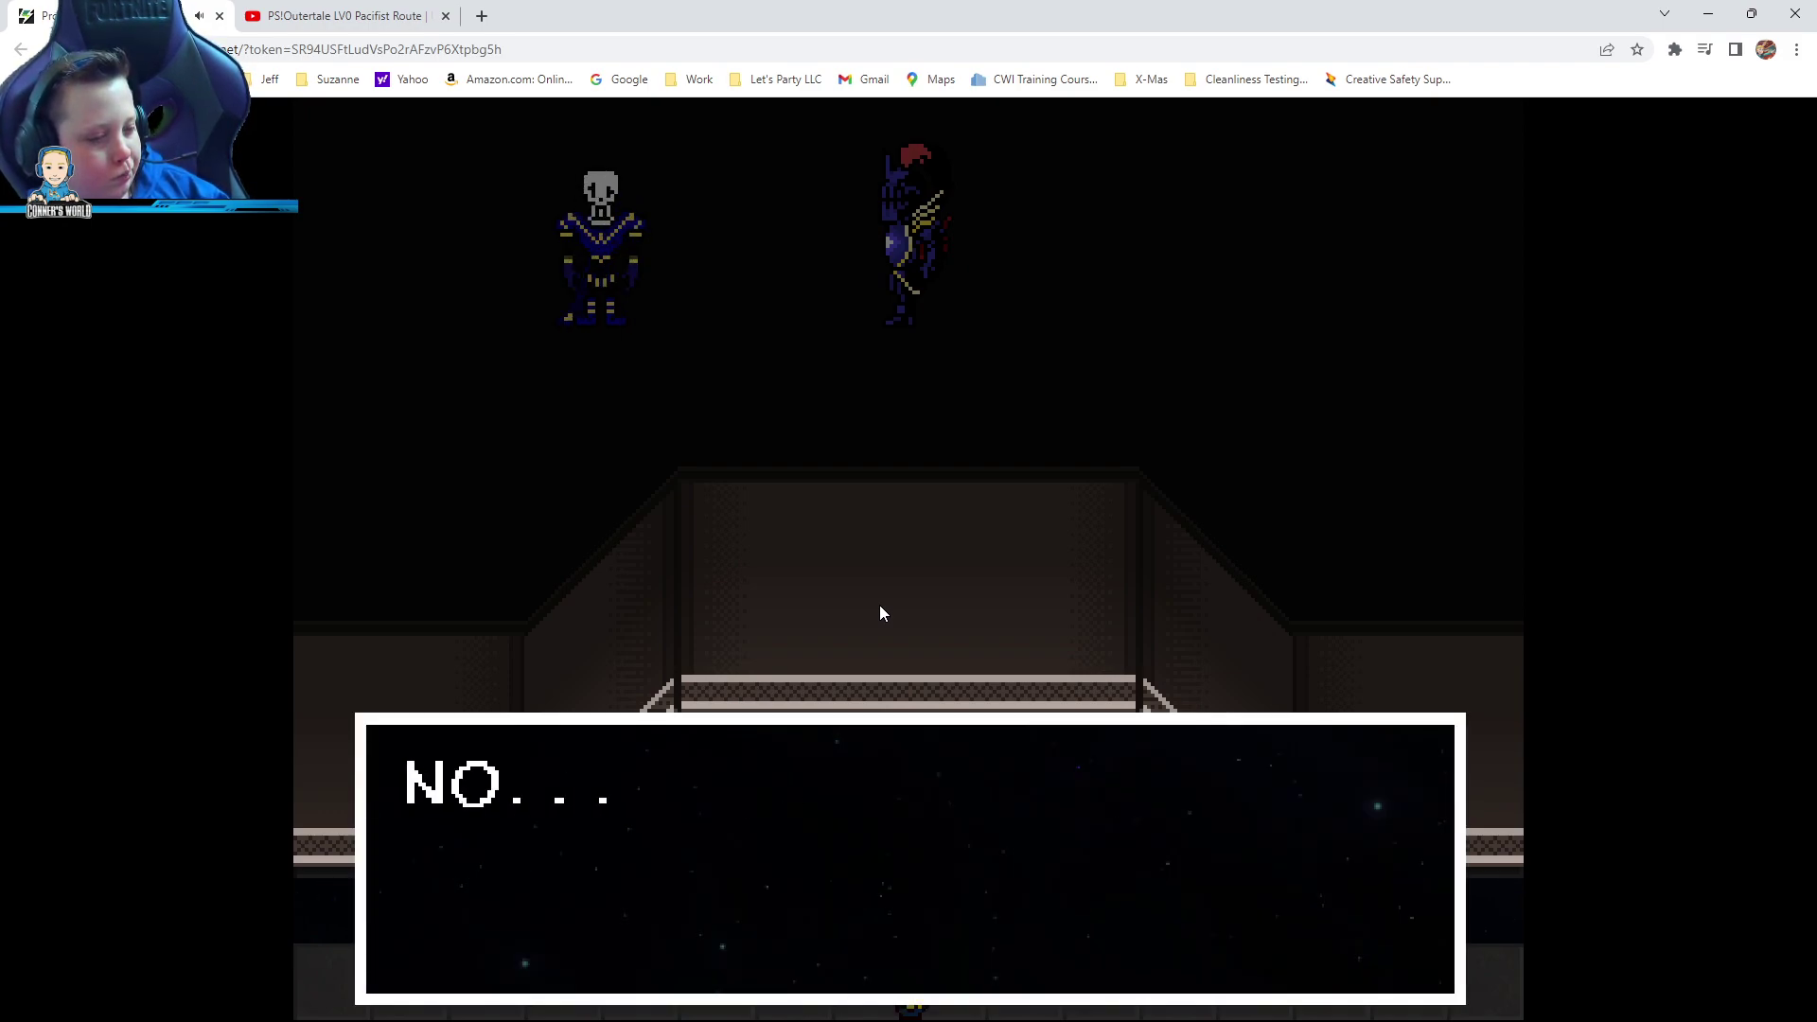
pyautogui.press('z')
pyautogui.press('z')
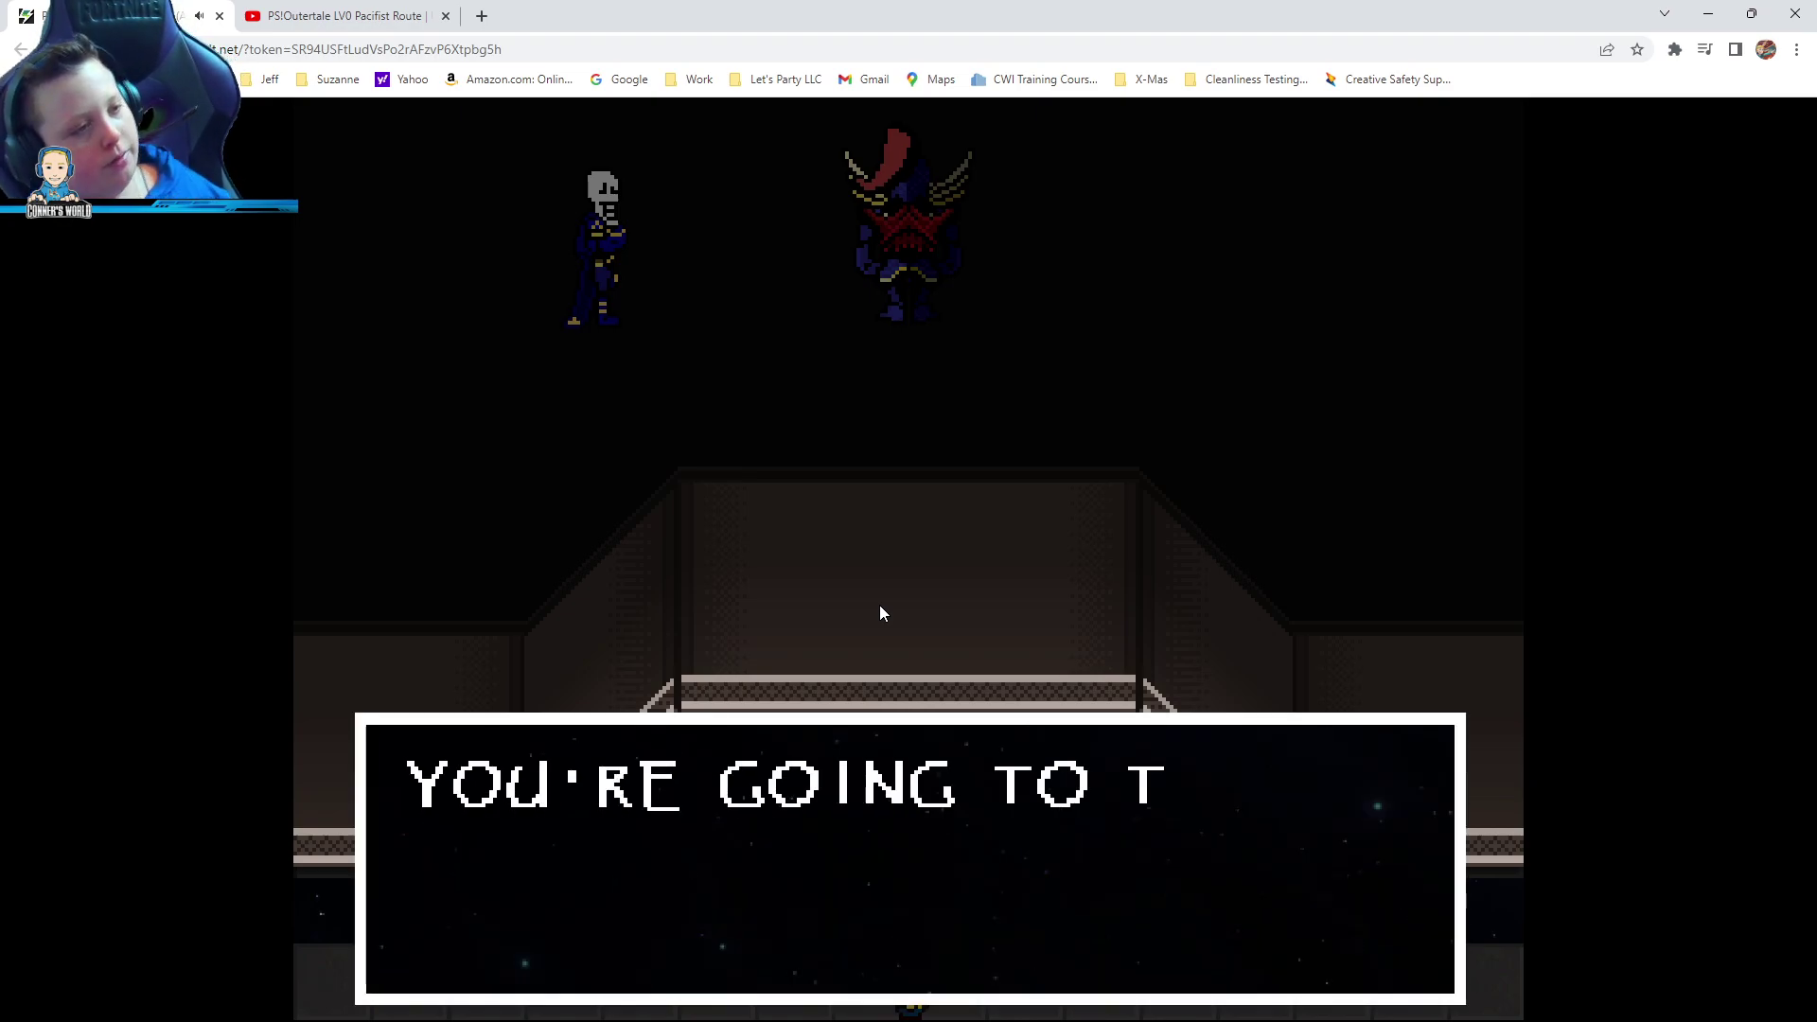
pyautogui.press('z')
pyautogui.press('z')
pyautogui.press('z')
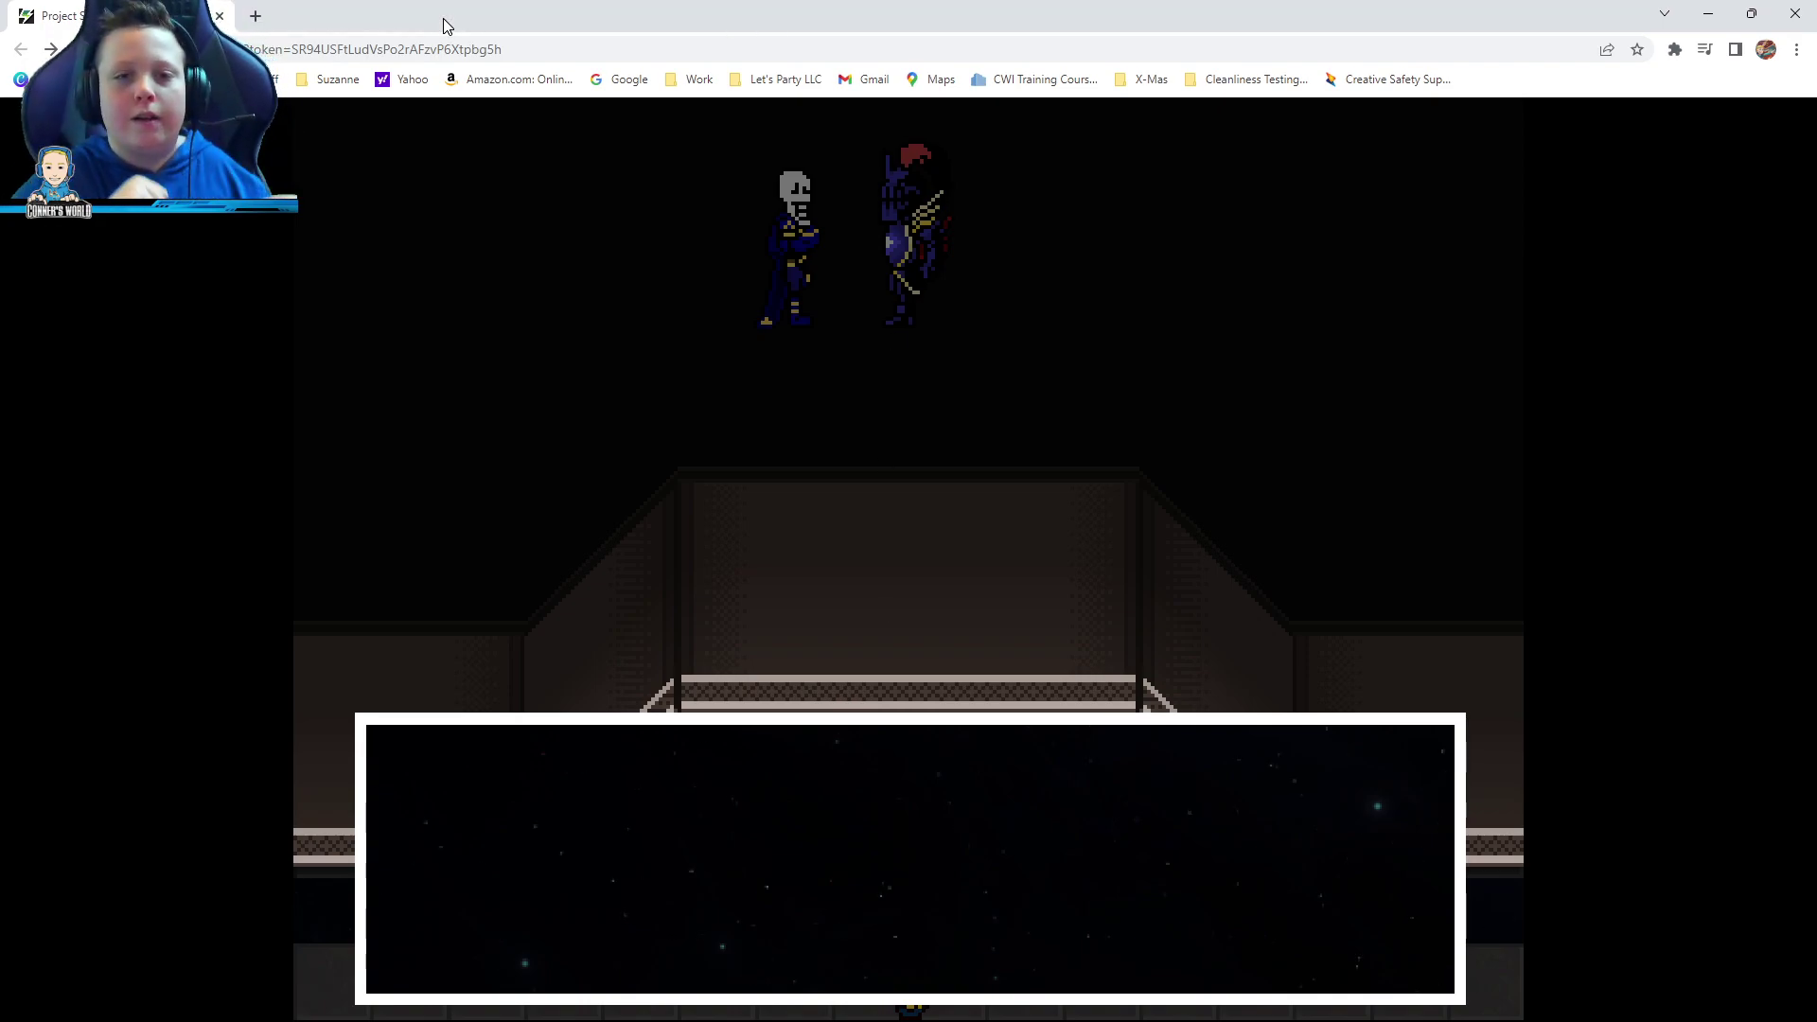
pyautogui.press('z')
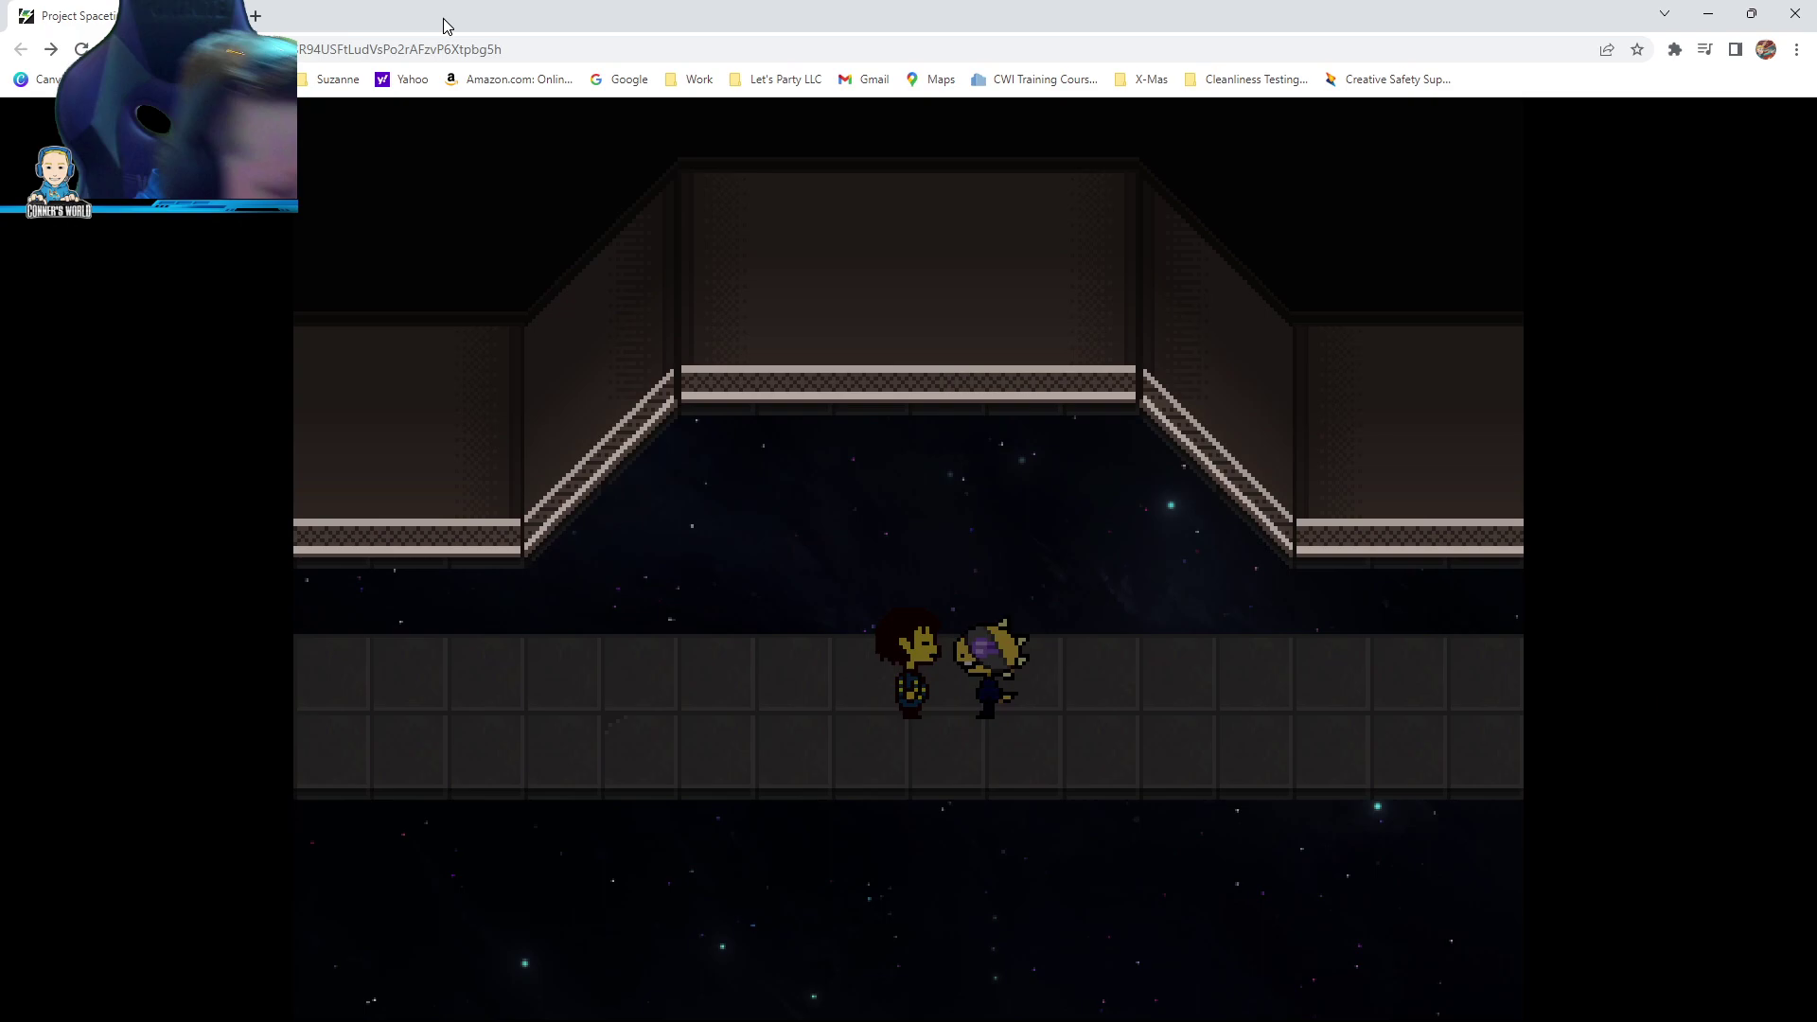
# Get past the human question and 'Phew' lines, stepping off the platform onto the tiles
pyautogui.press('z')
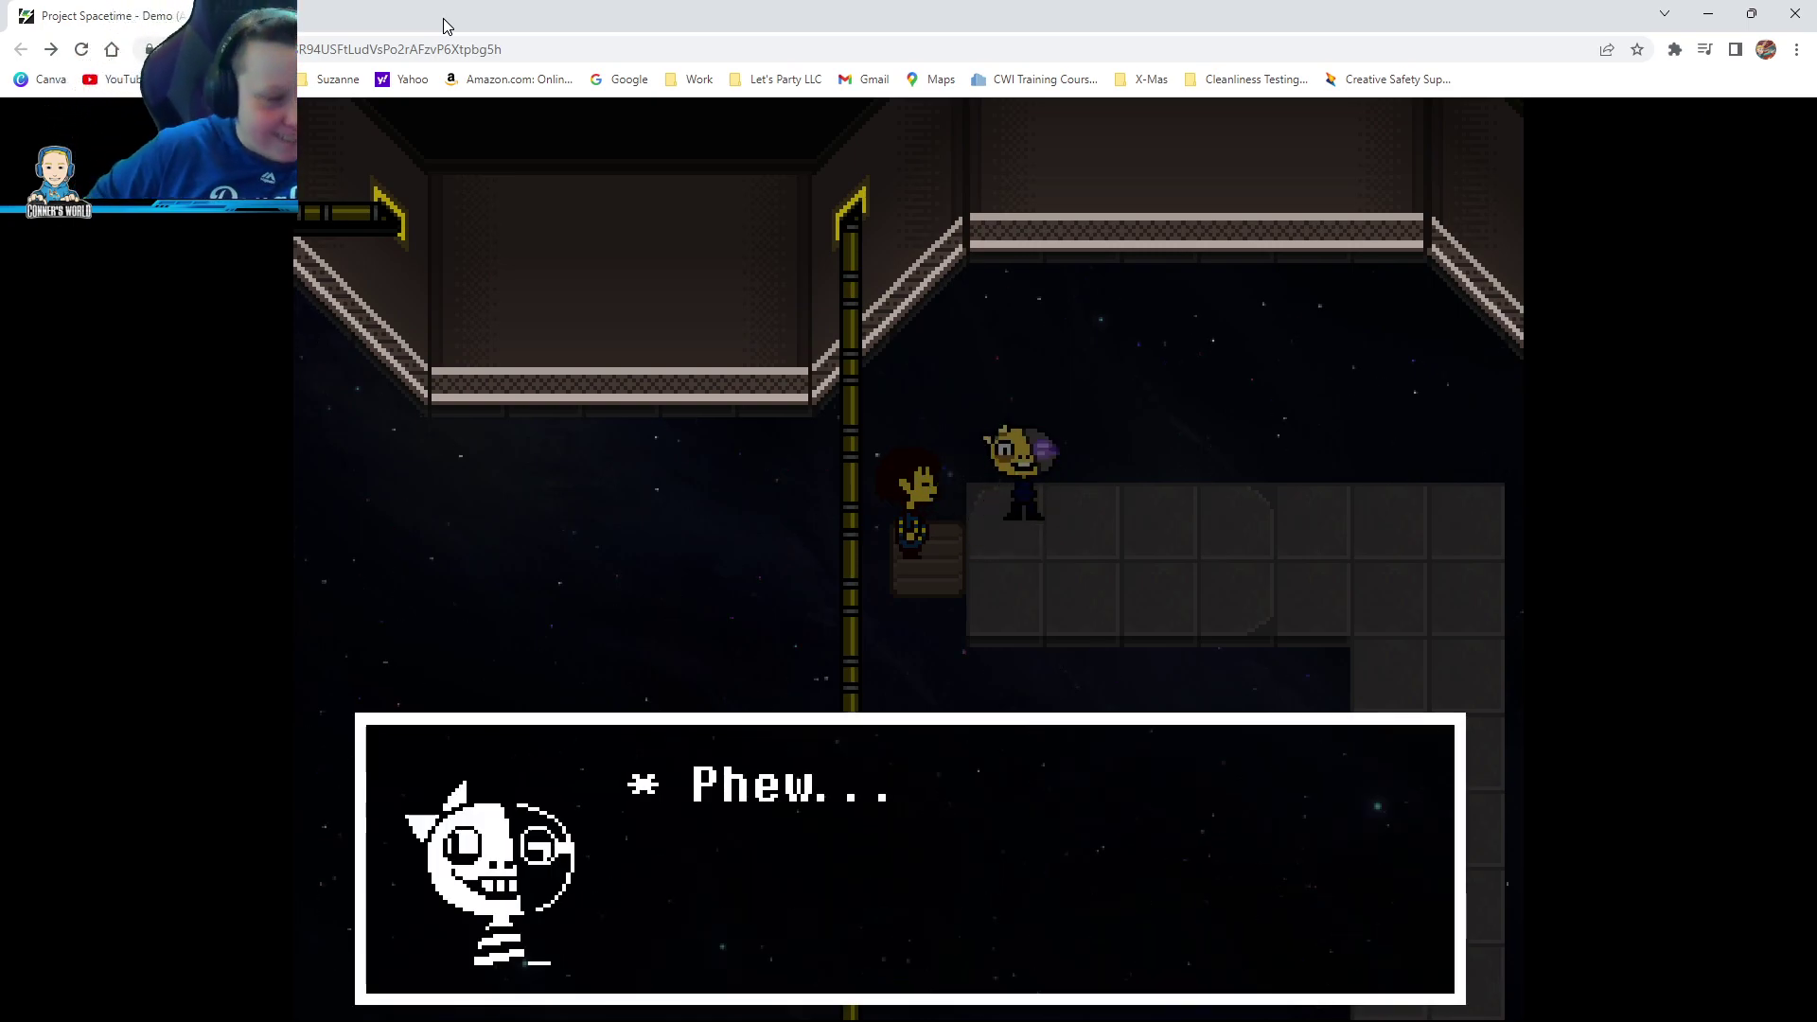
pyautogui.press('z')
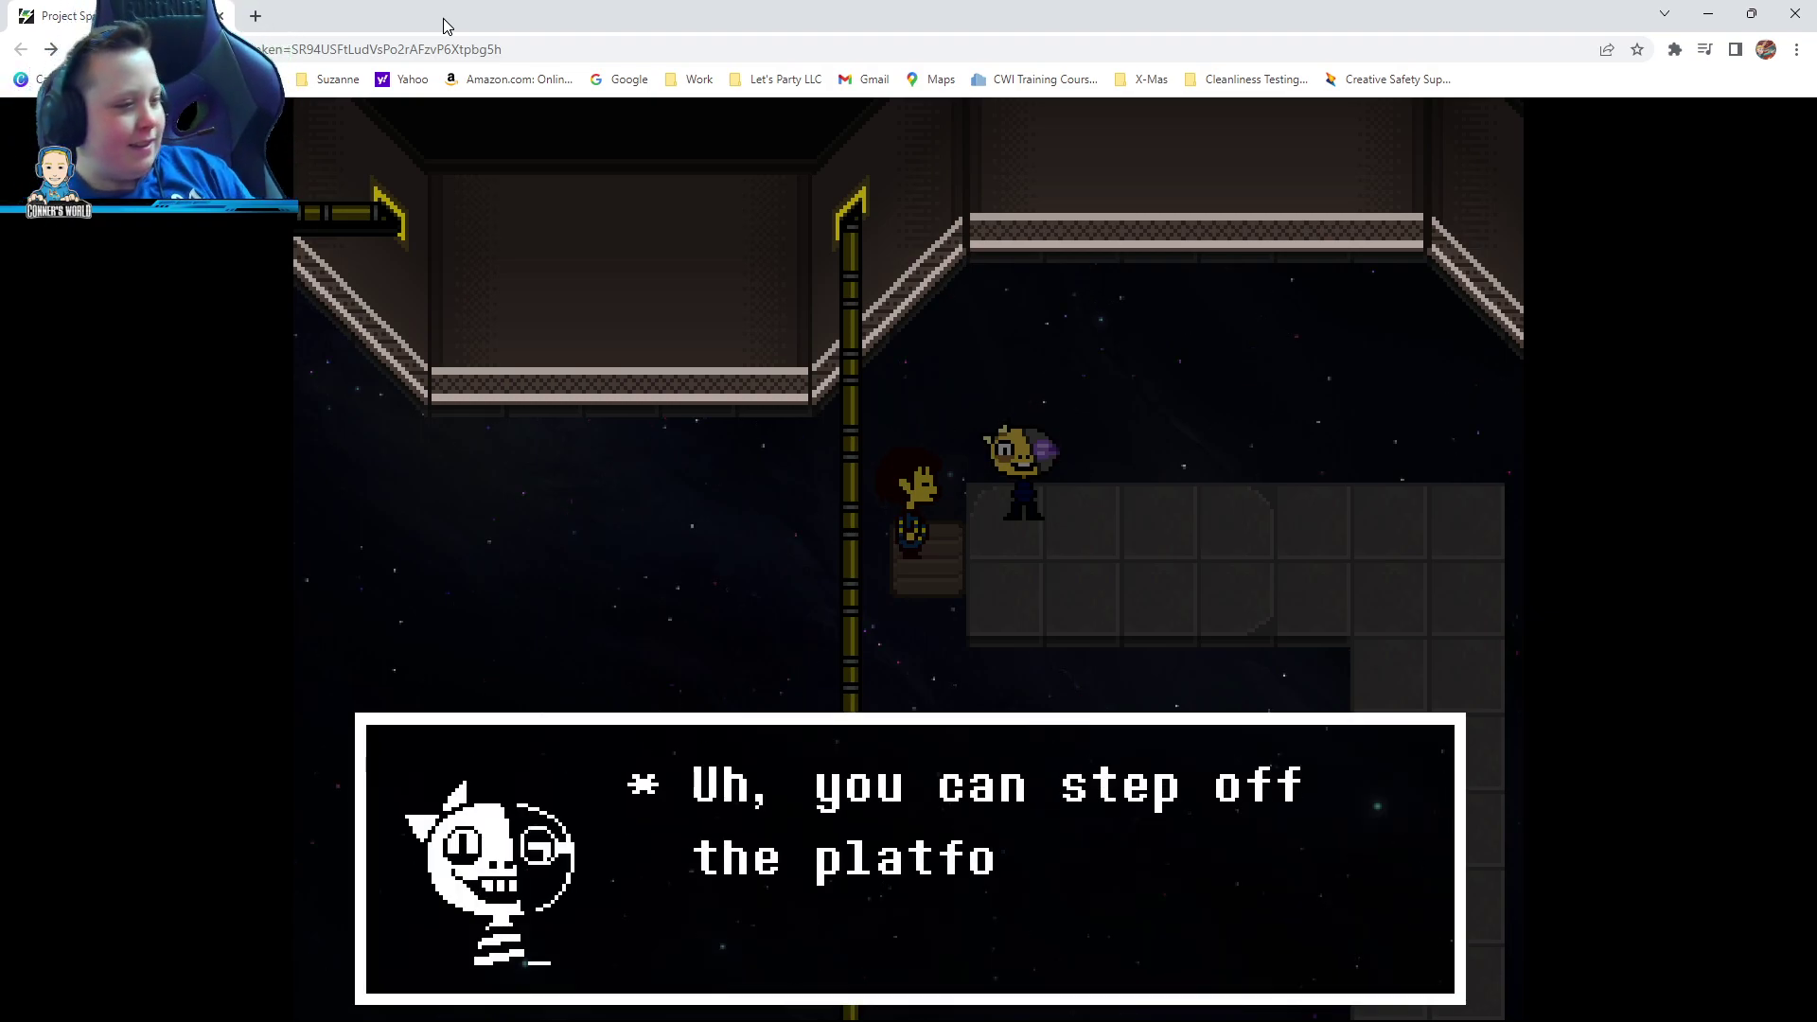
pyautogui.press('z')
pyautogui.press('Right')
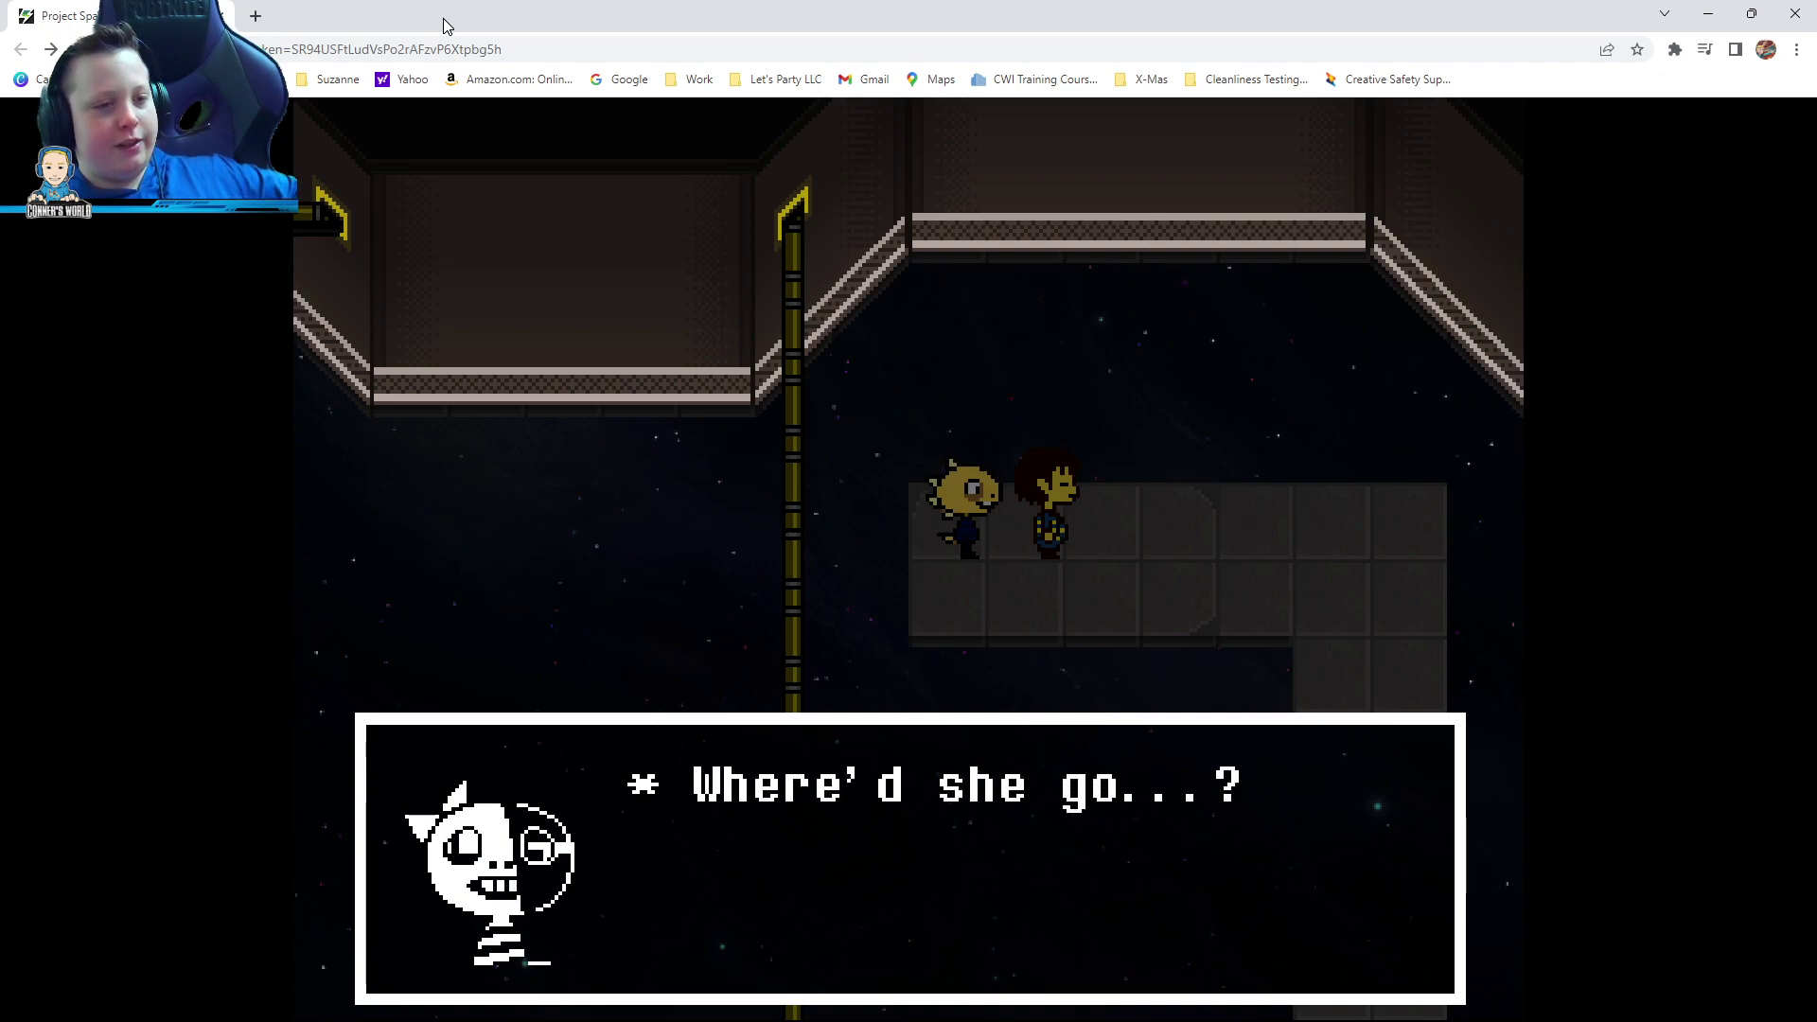
pyautogui.press('z')
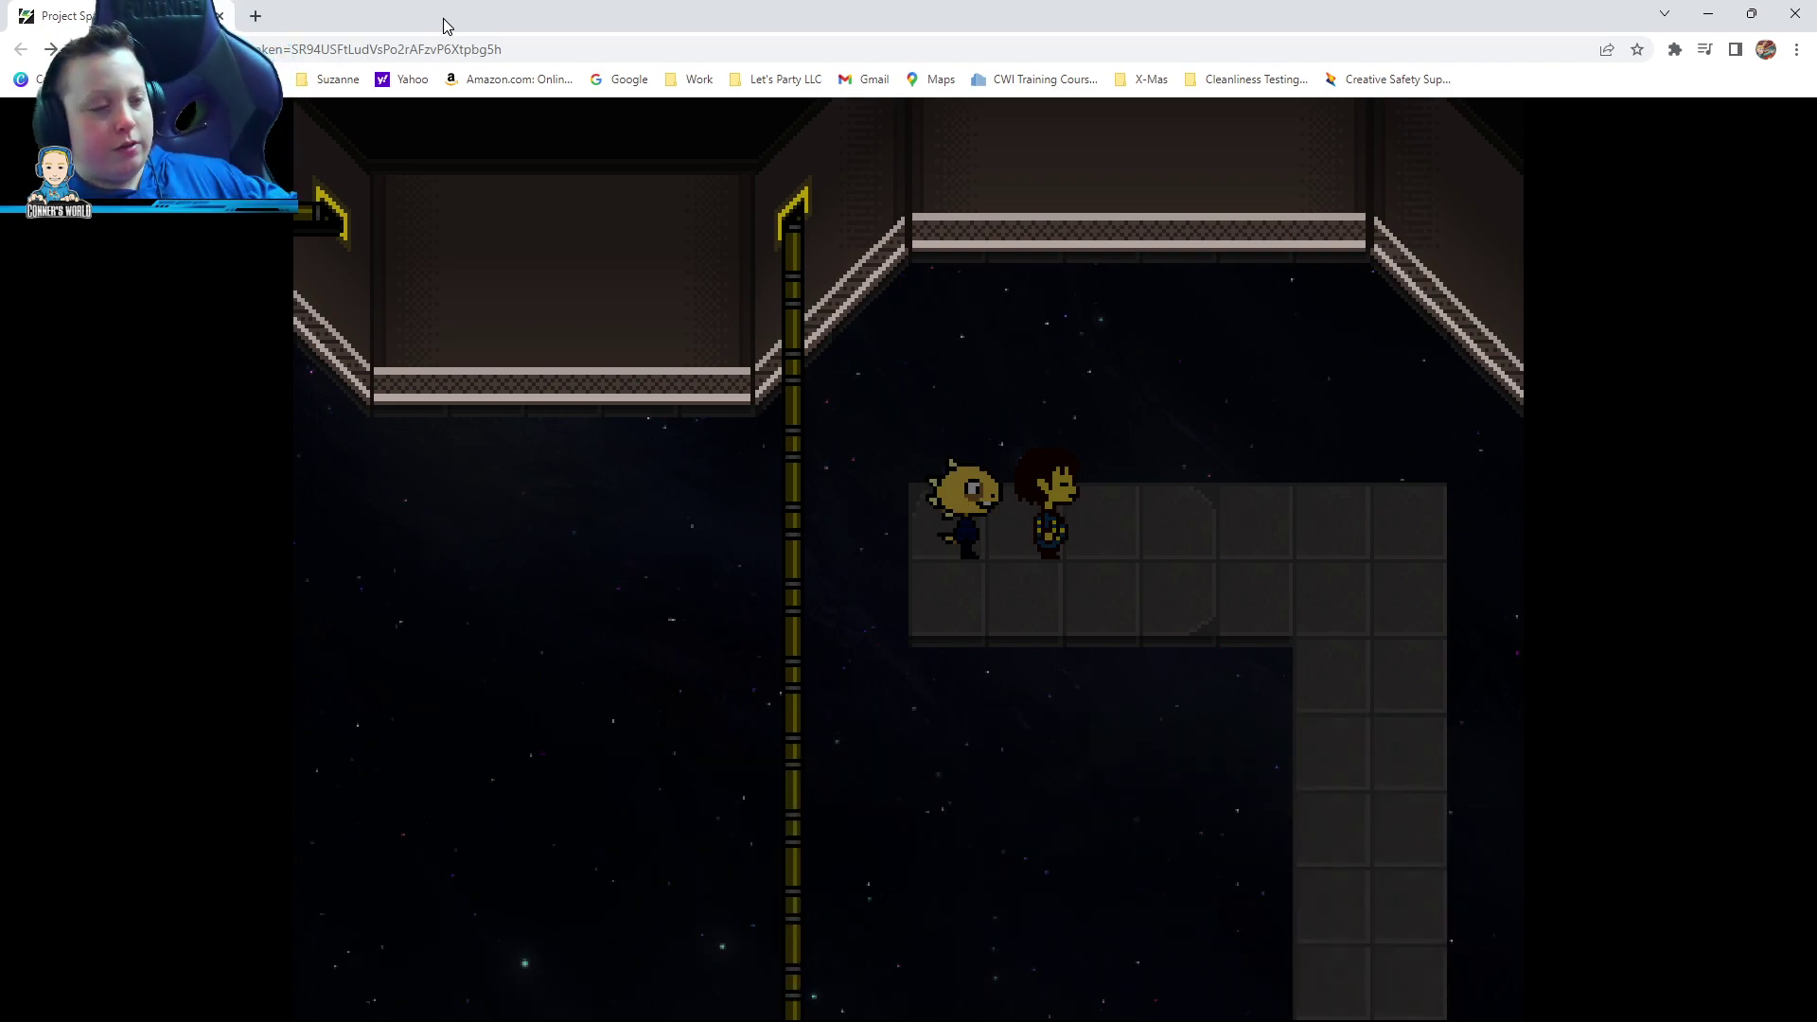
# Walk right along the tiled path past the 'AH!' line and down into the dark area
pyautogui.press('Right')
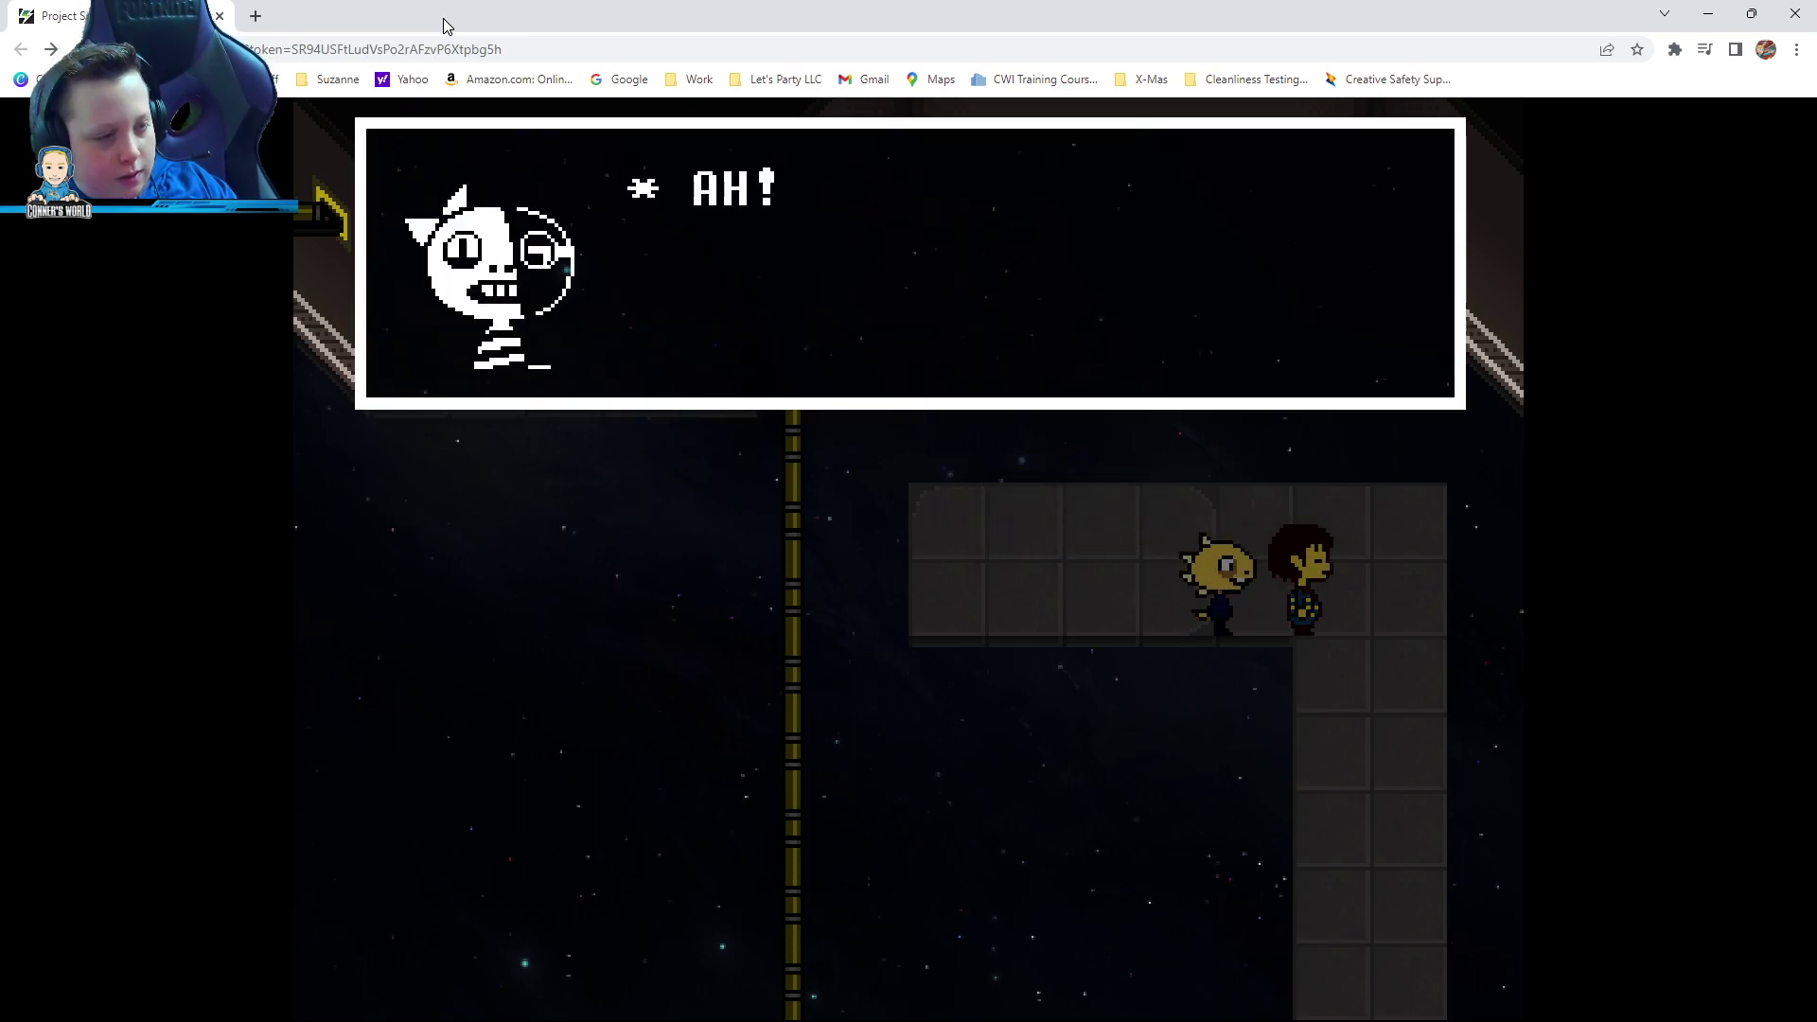
pyautogui.press('z')
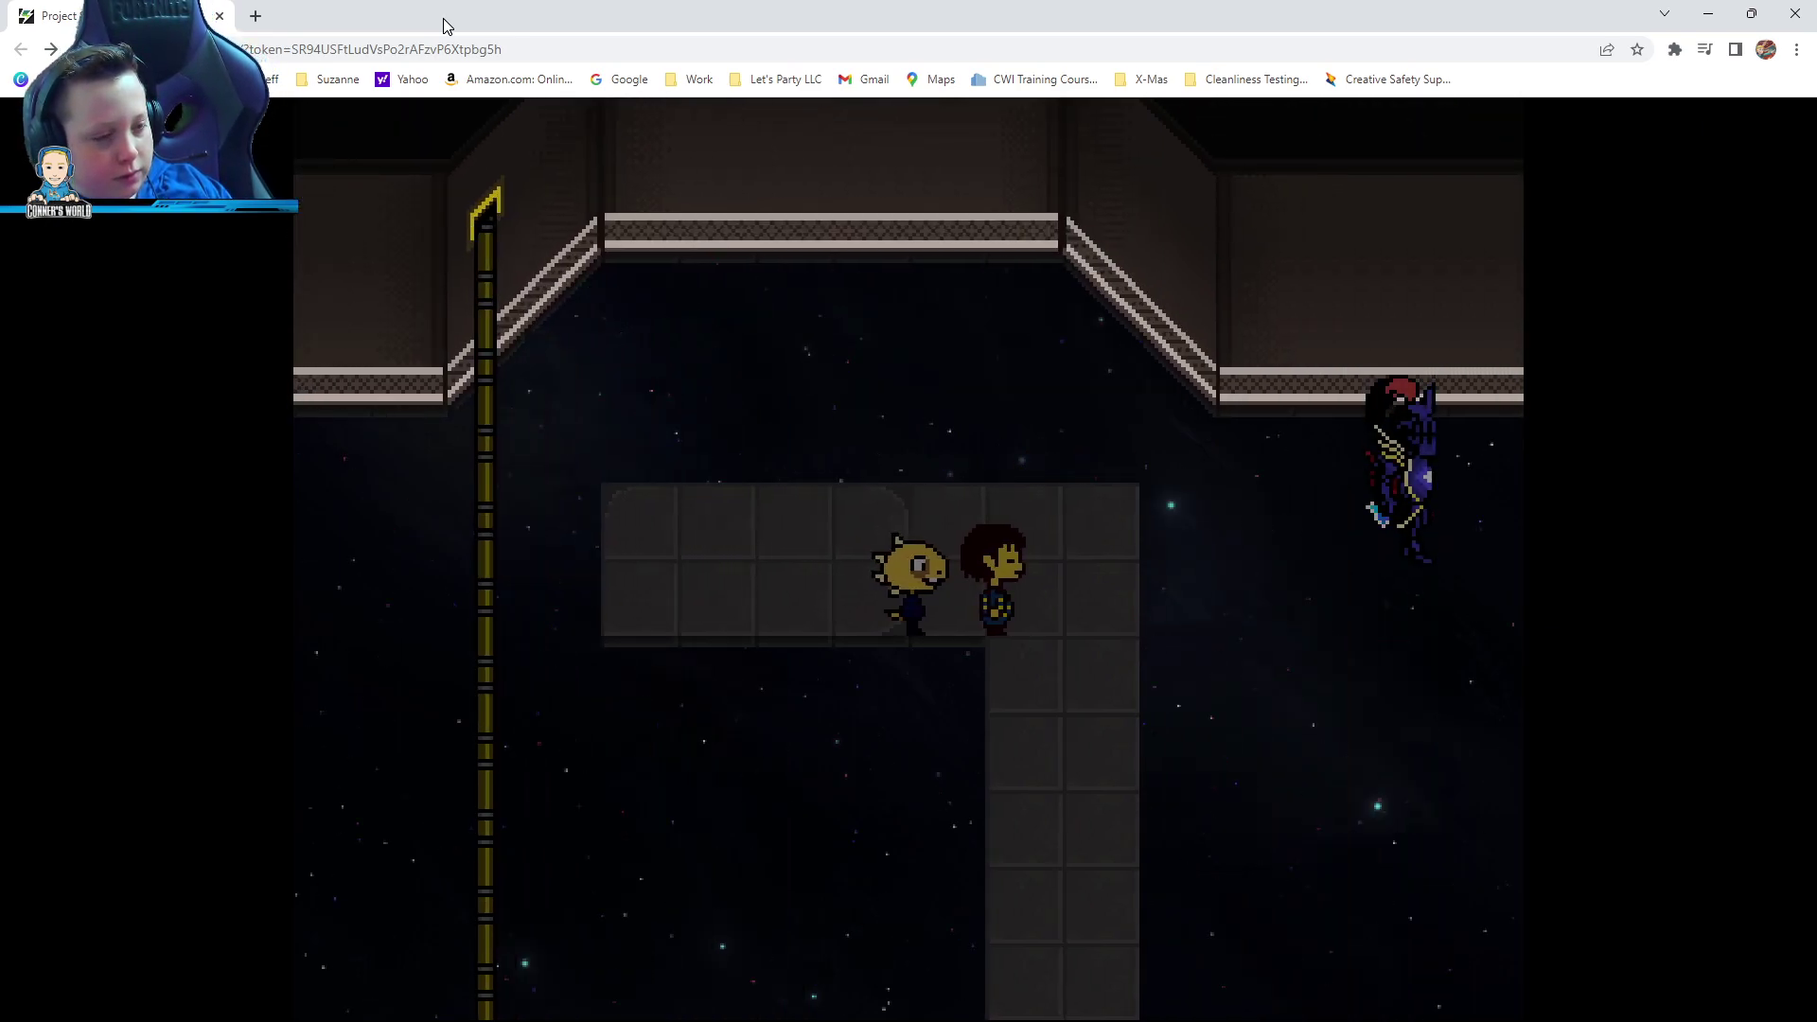
pyautogui.press('z')
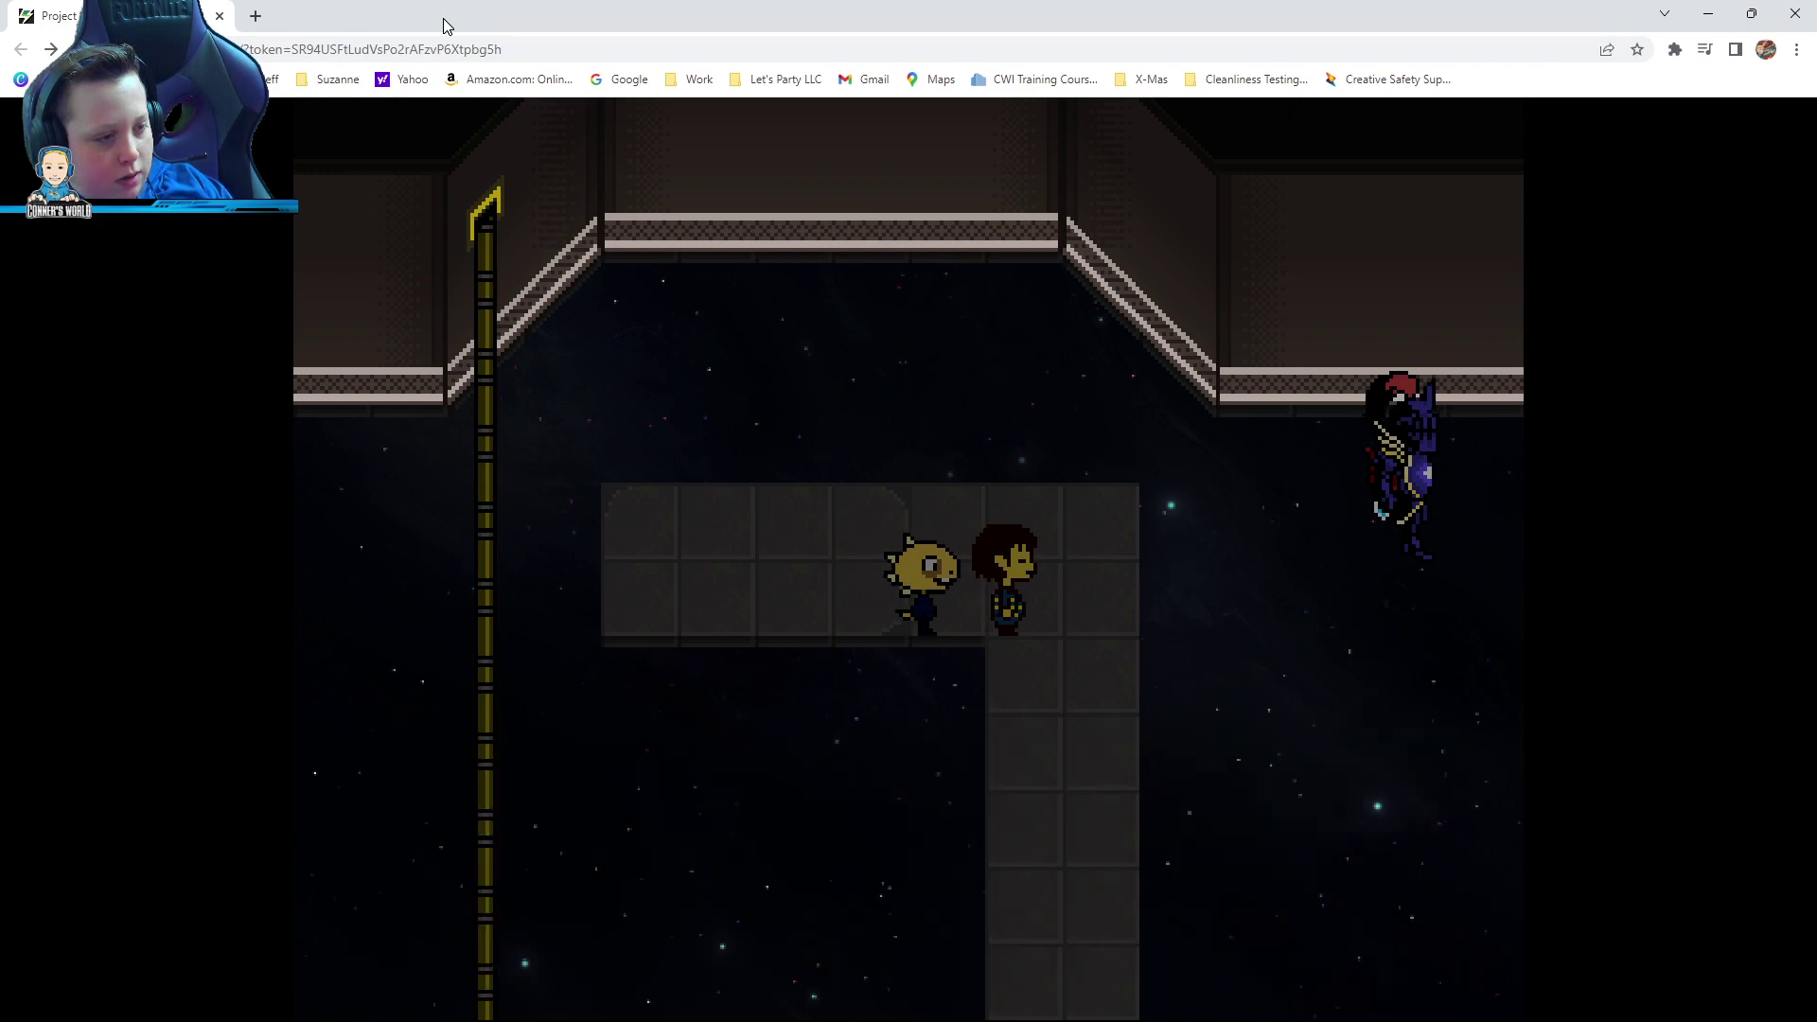
pyautogui.press('Right')
pyautogui.press('Down')
pyautogui.press('Down')
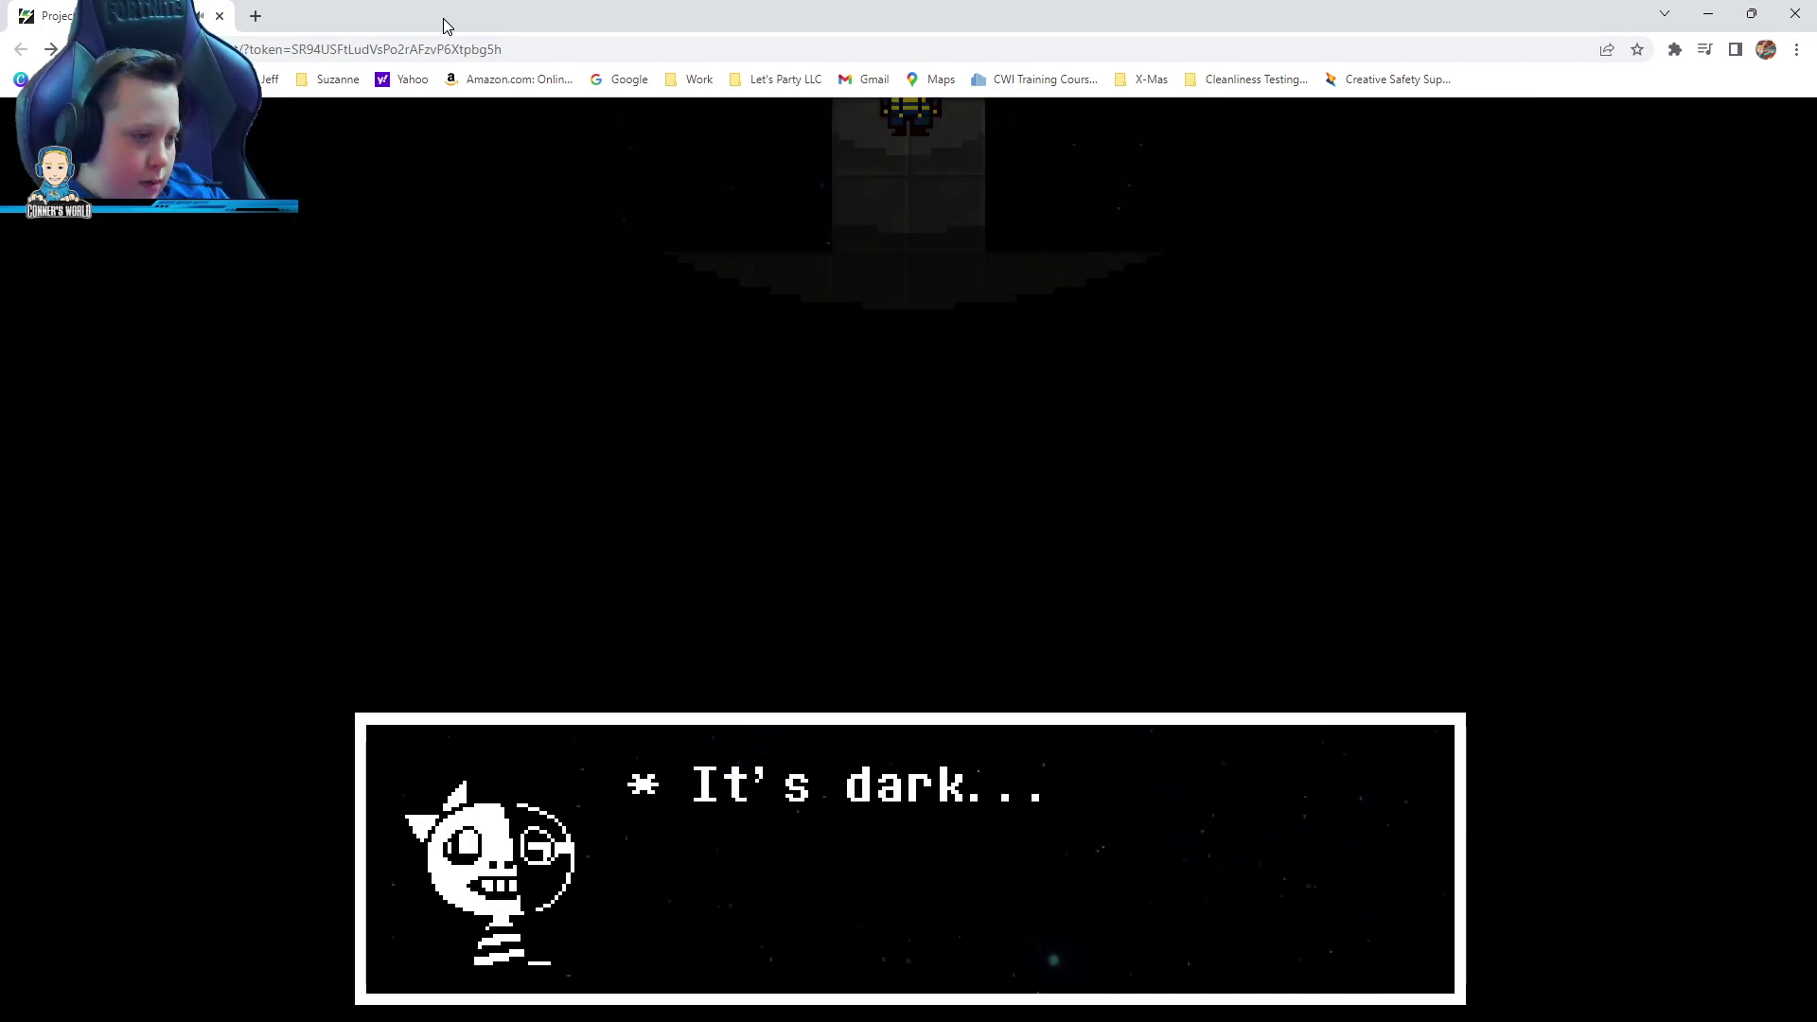
# Dismiss the 'It's dark' line and walk down, left and up into the star maze
pyautogui.press('z')
pyautogui.press('z')
pyautogui.press('Down')
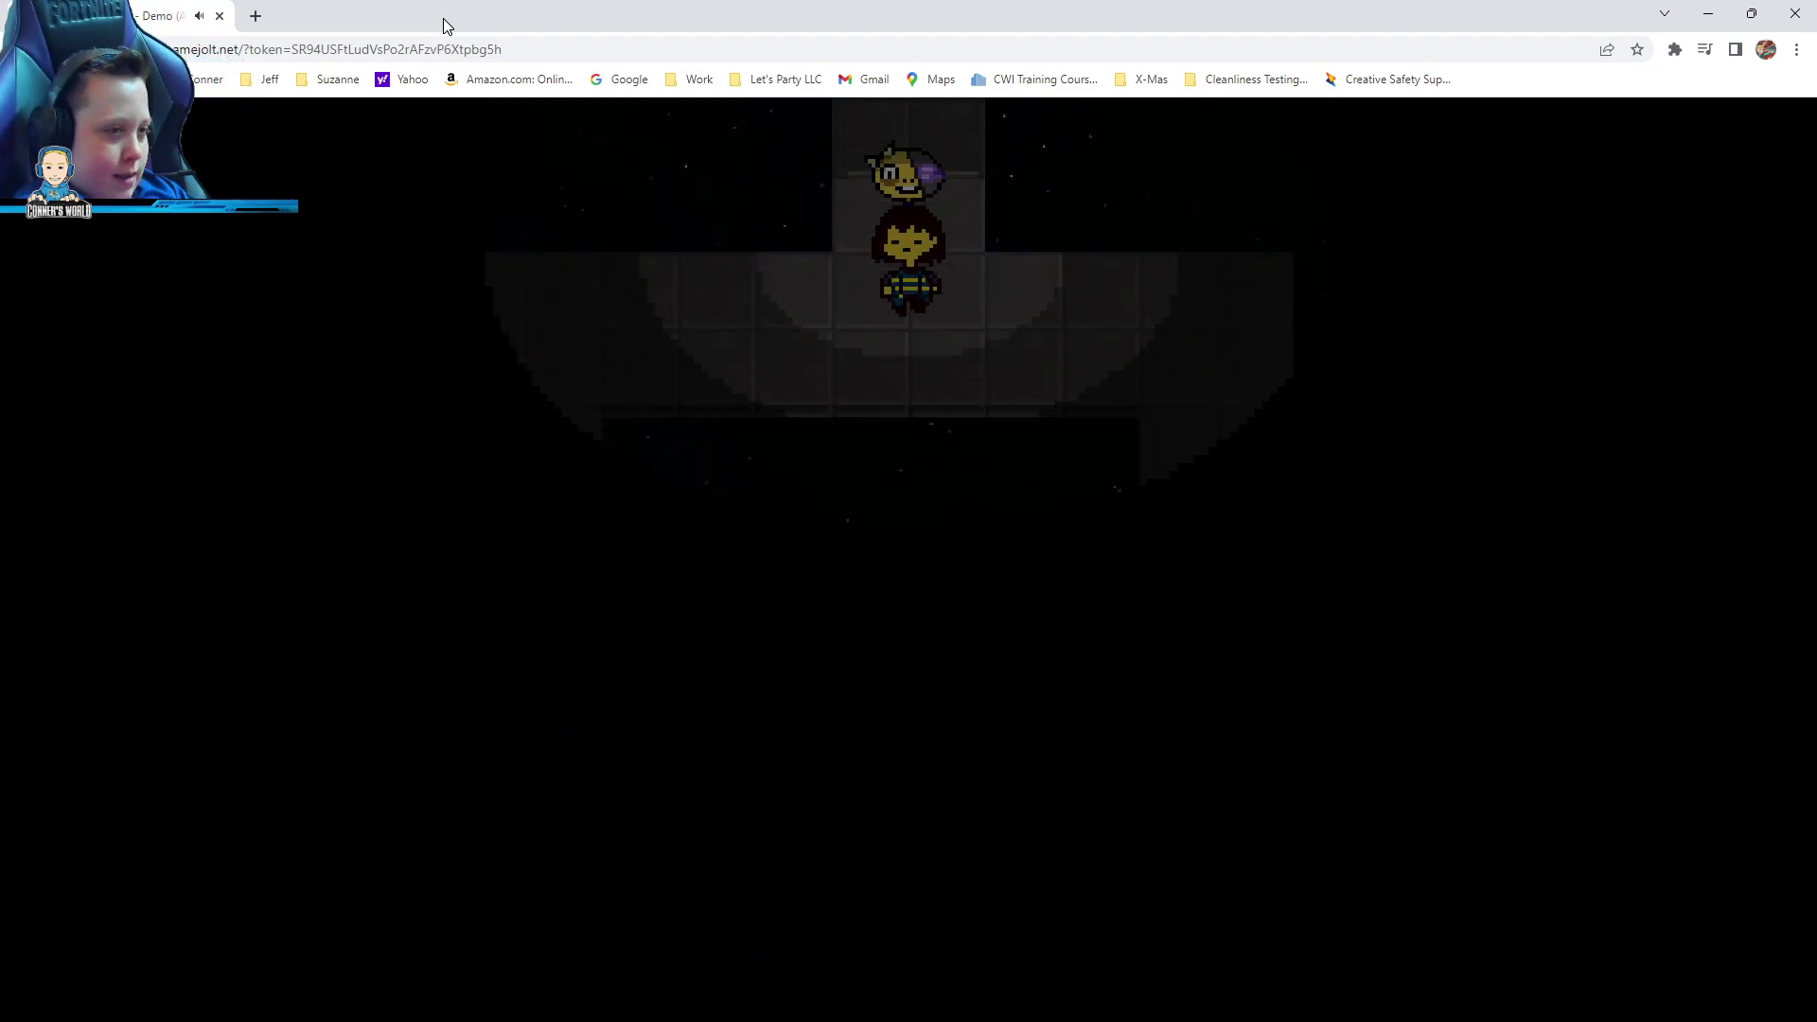
pyautogui.press('Down')
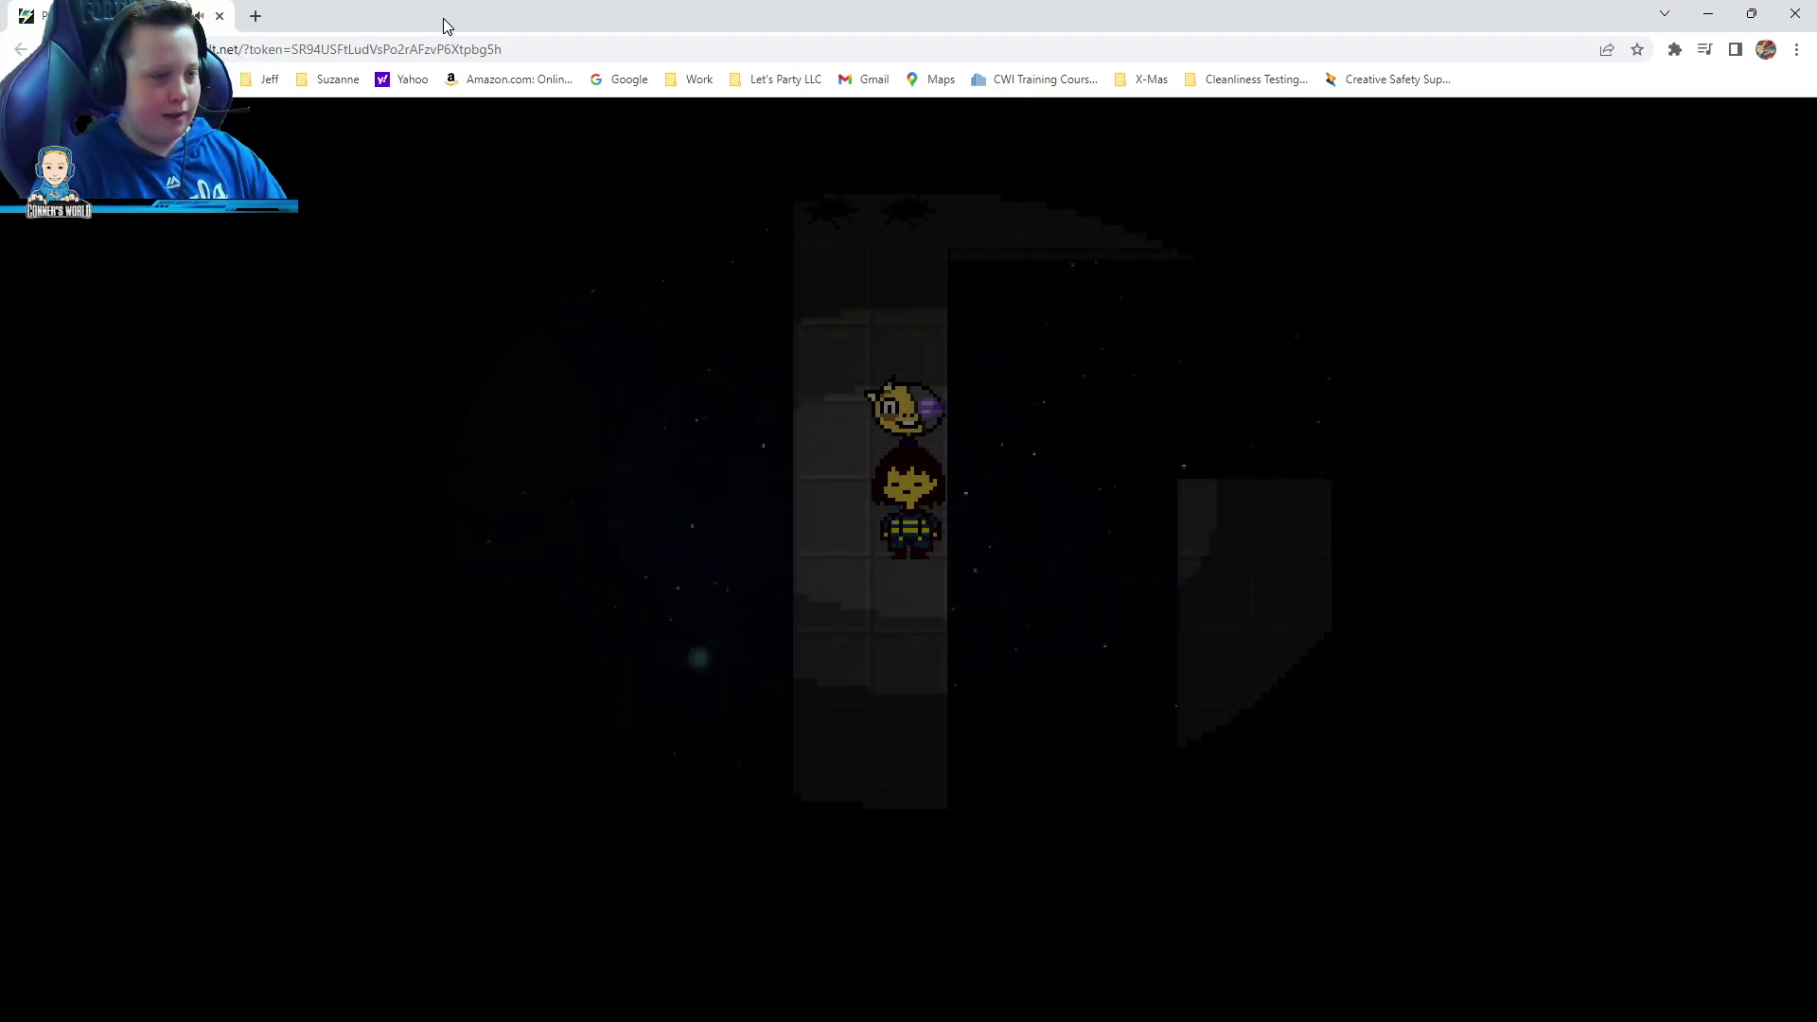
pyautogui.press('Down')
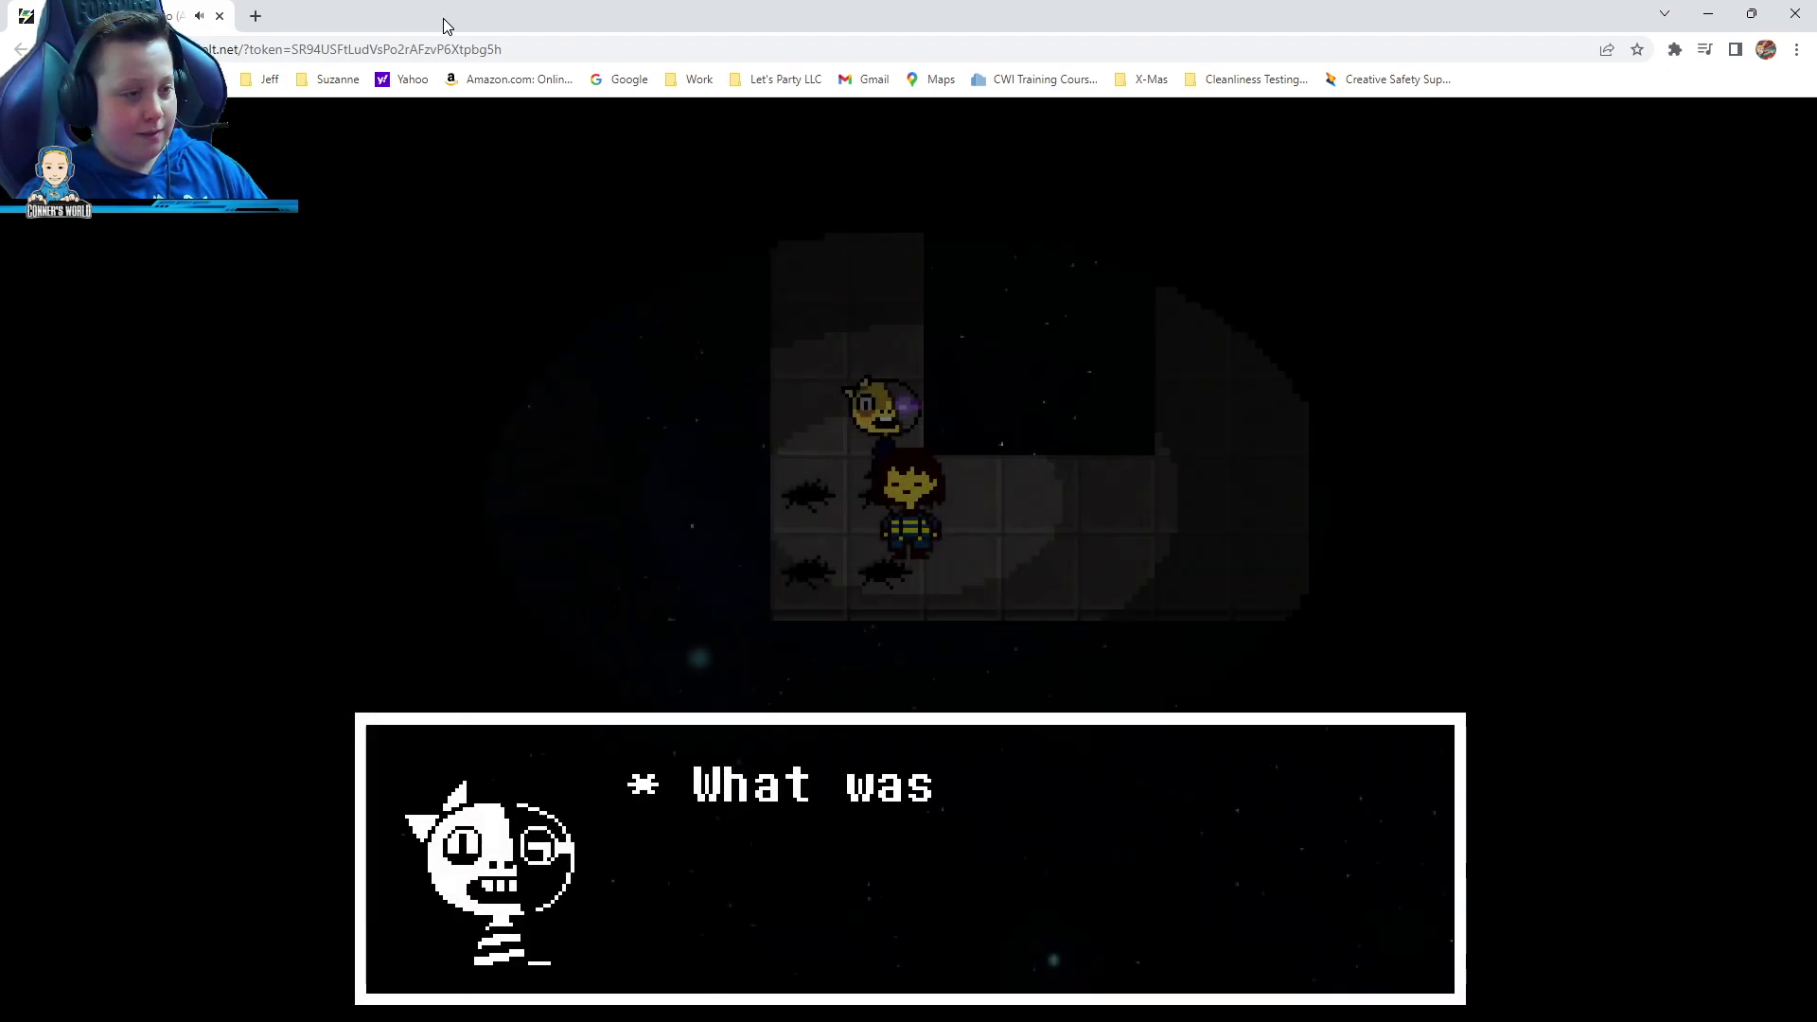
pyautogui.press('Down')
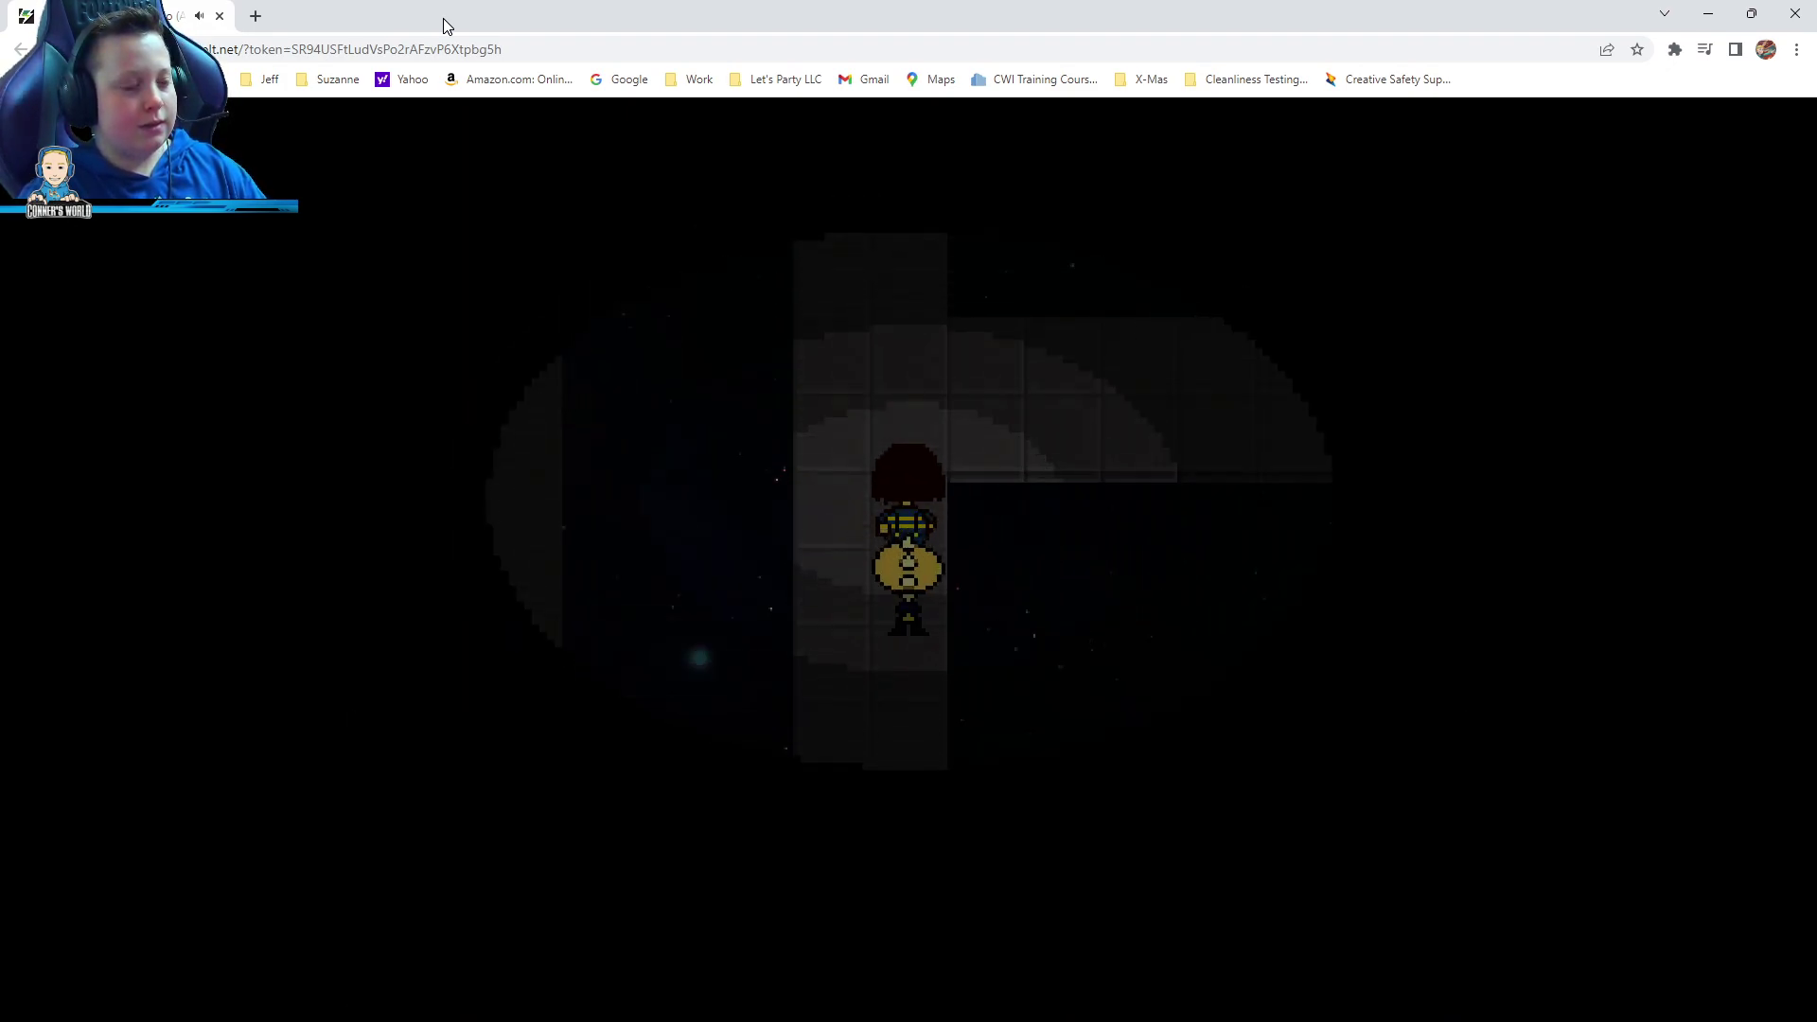
pyautogui.press('Left')
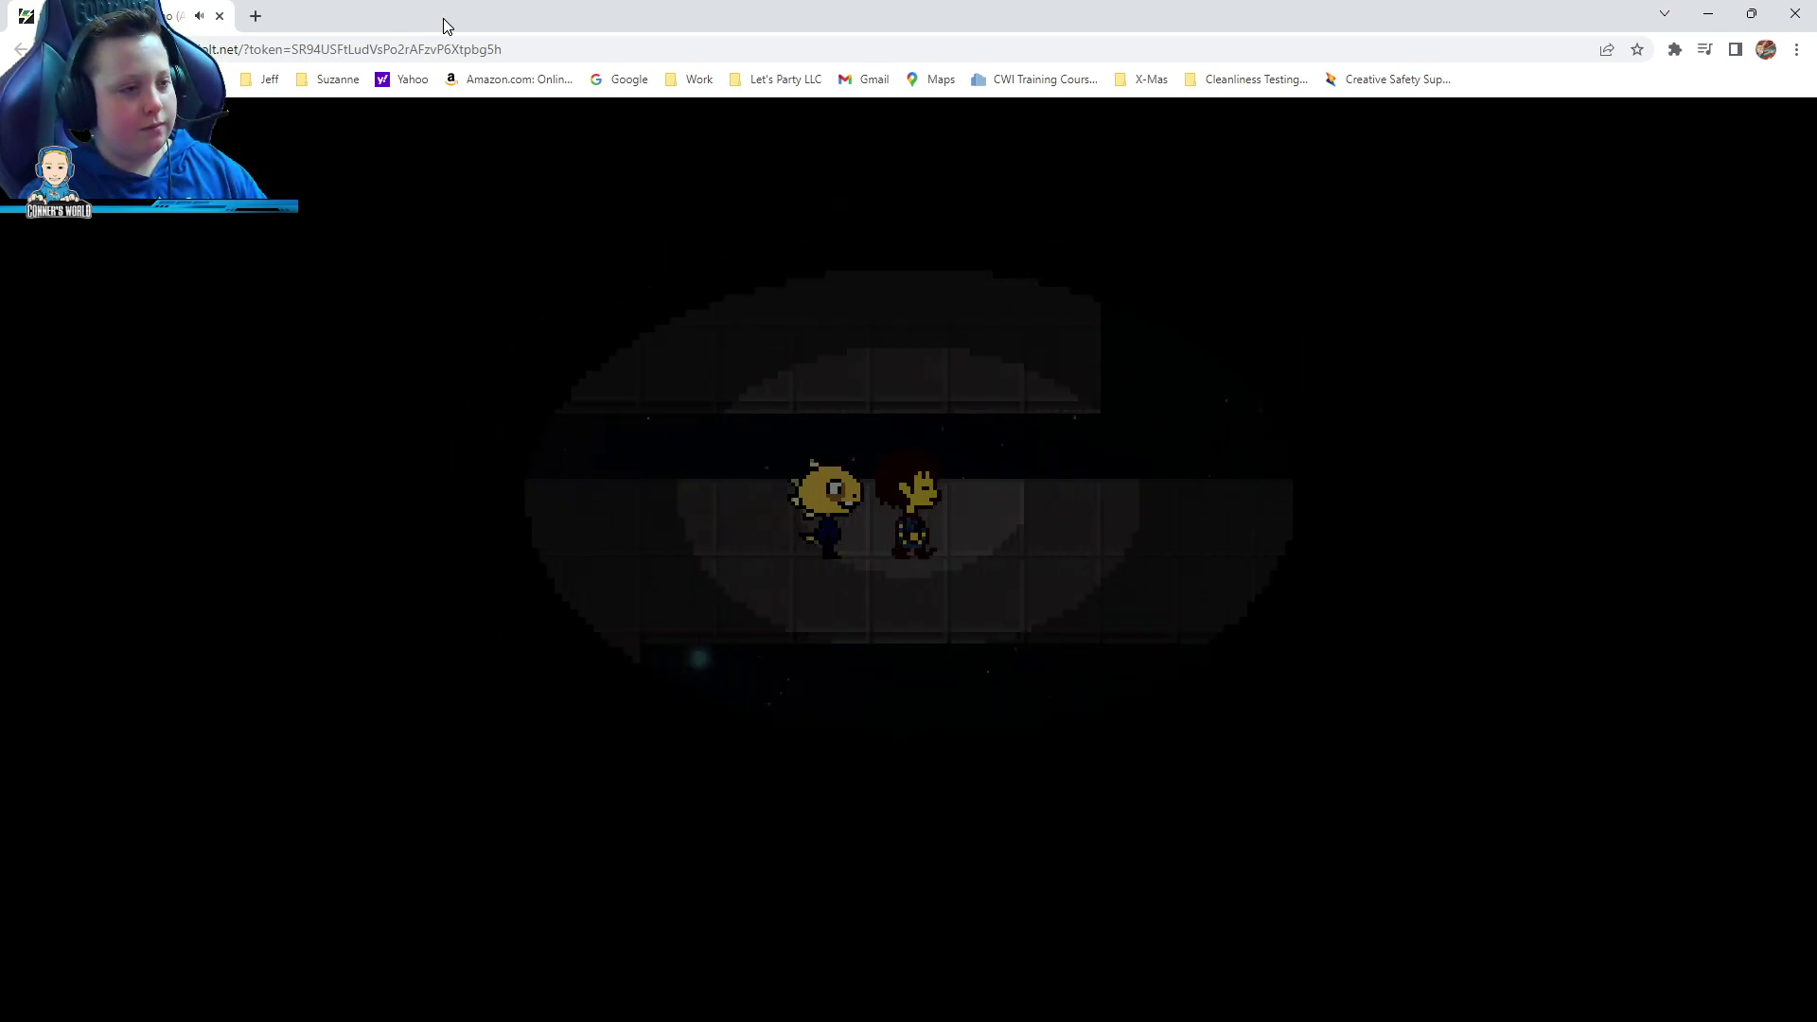
pyautogui.press('Up')
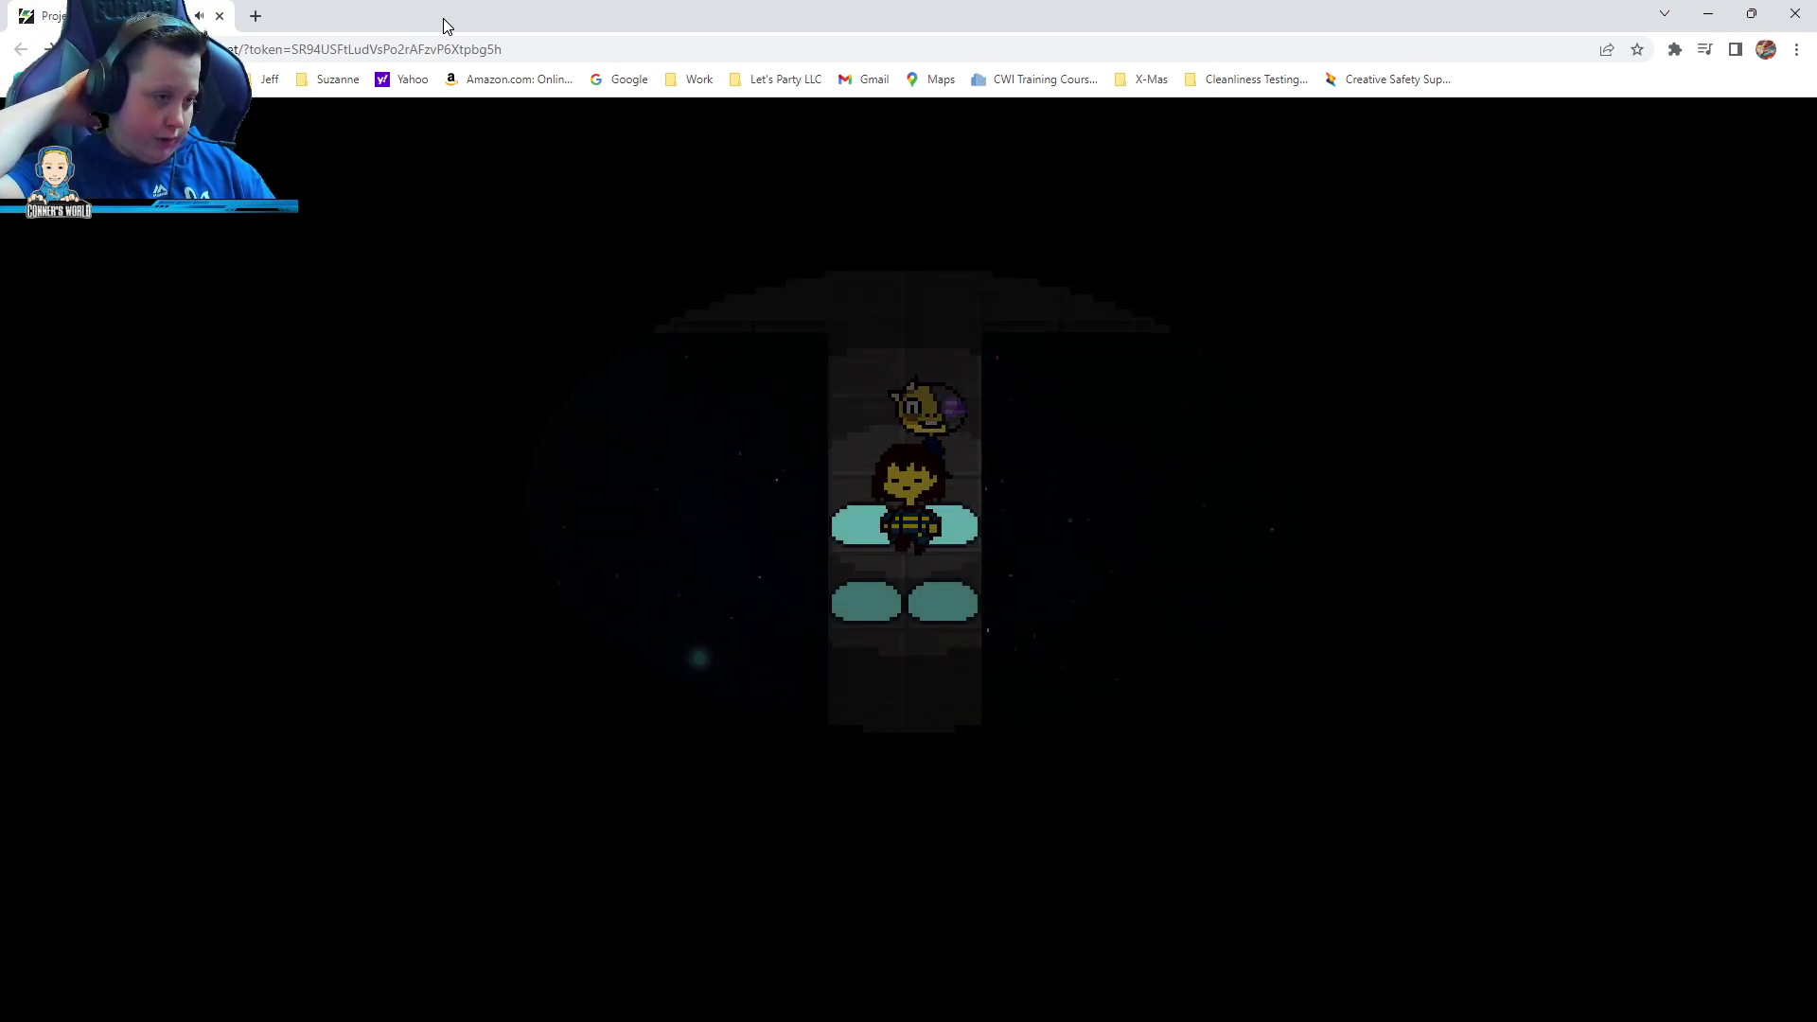
# Dodge the first falling-arrow ambush and dismiss the remark afterward
pyautogui.press('Left')
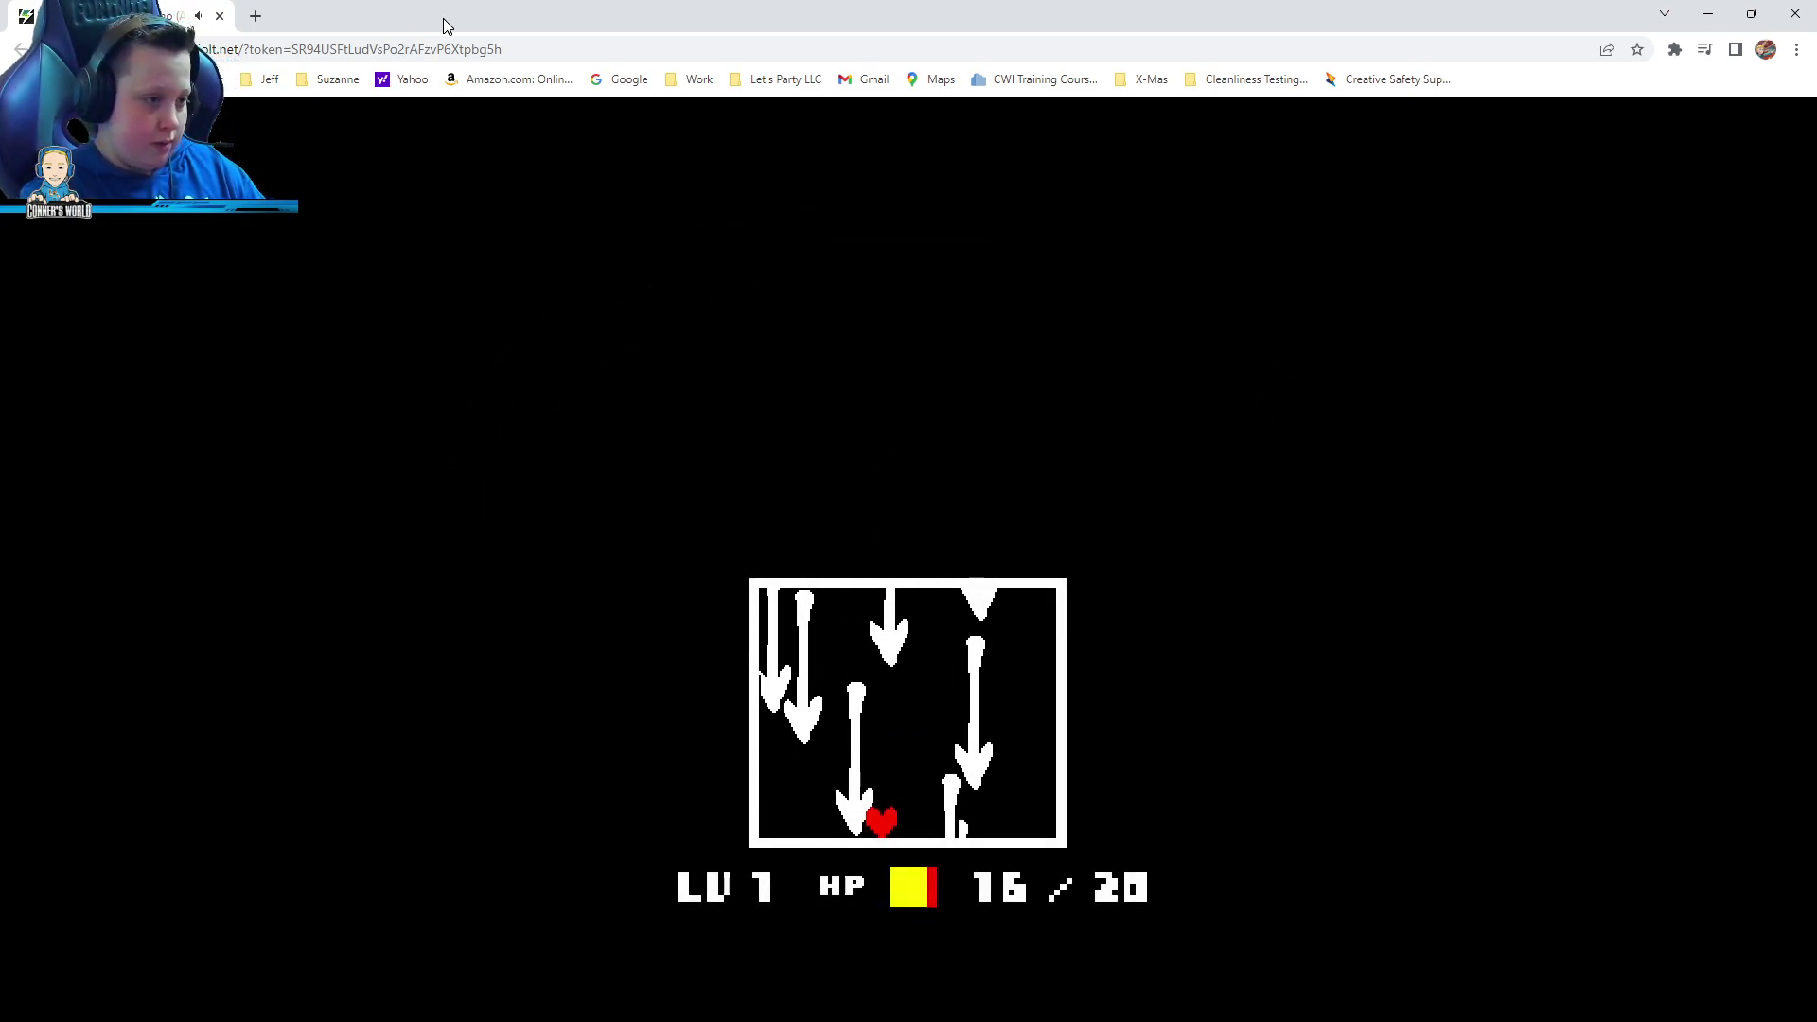
pyautogui.press('Left')
pyautogui.press('Right')
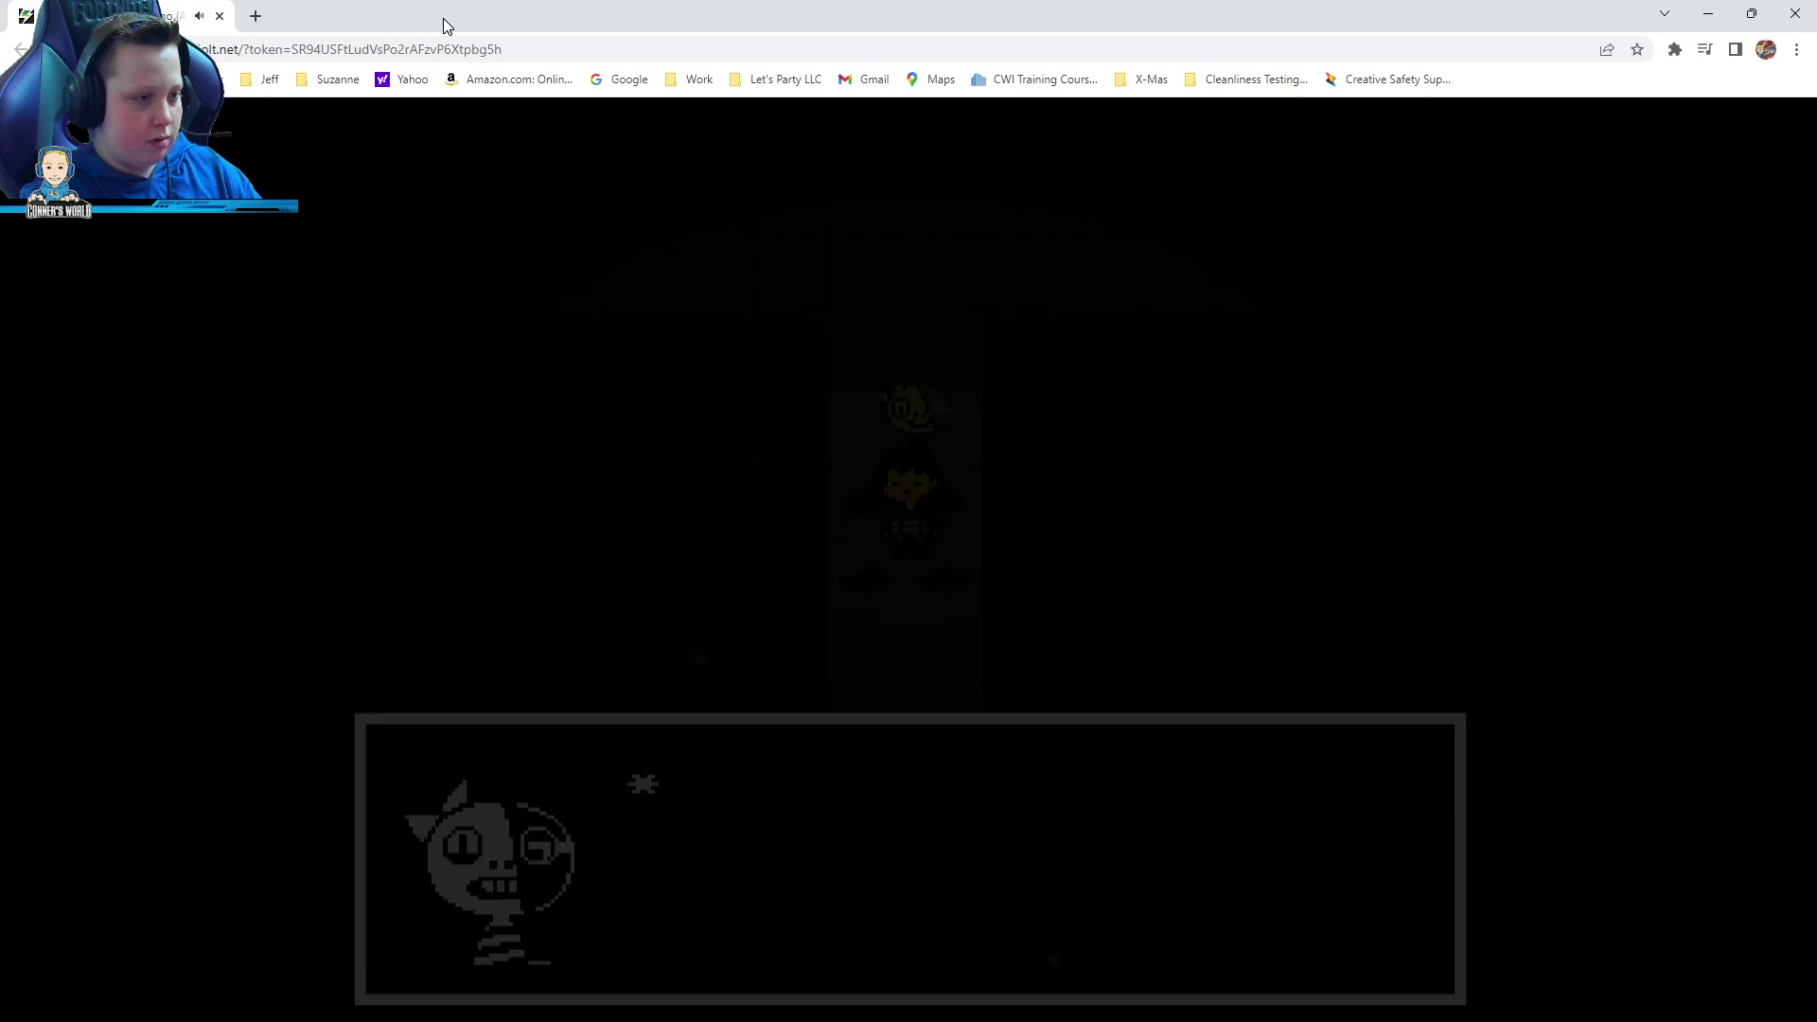
pyautogui.press('z')
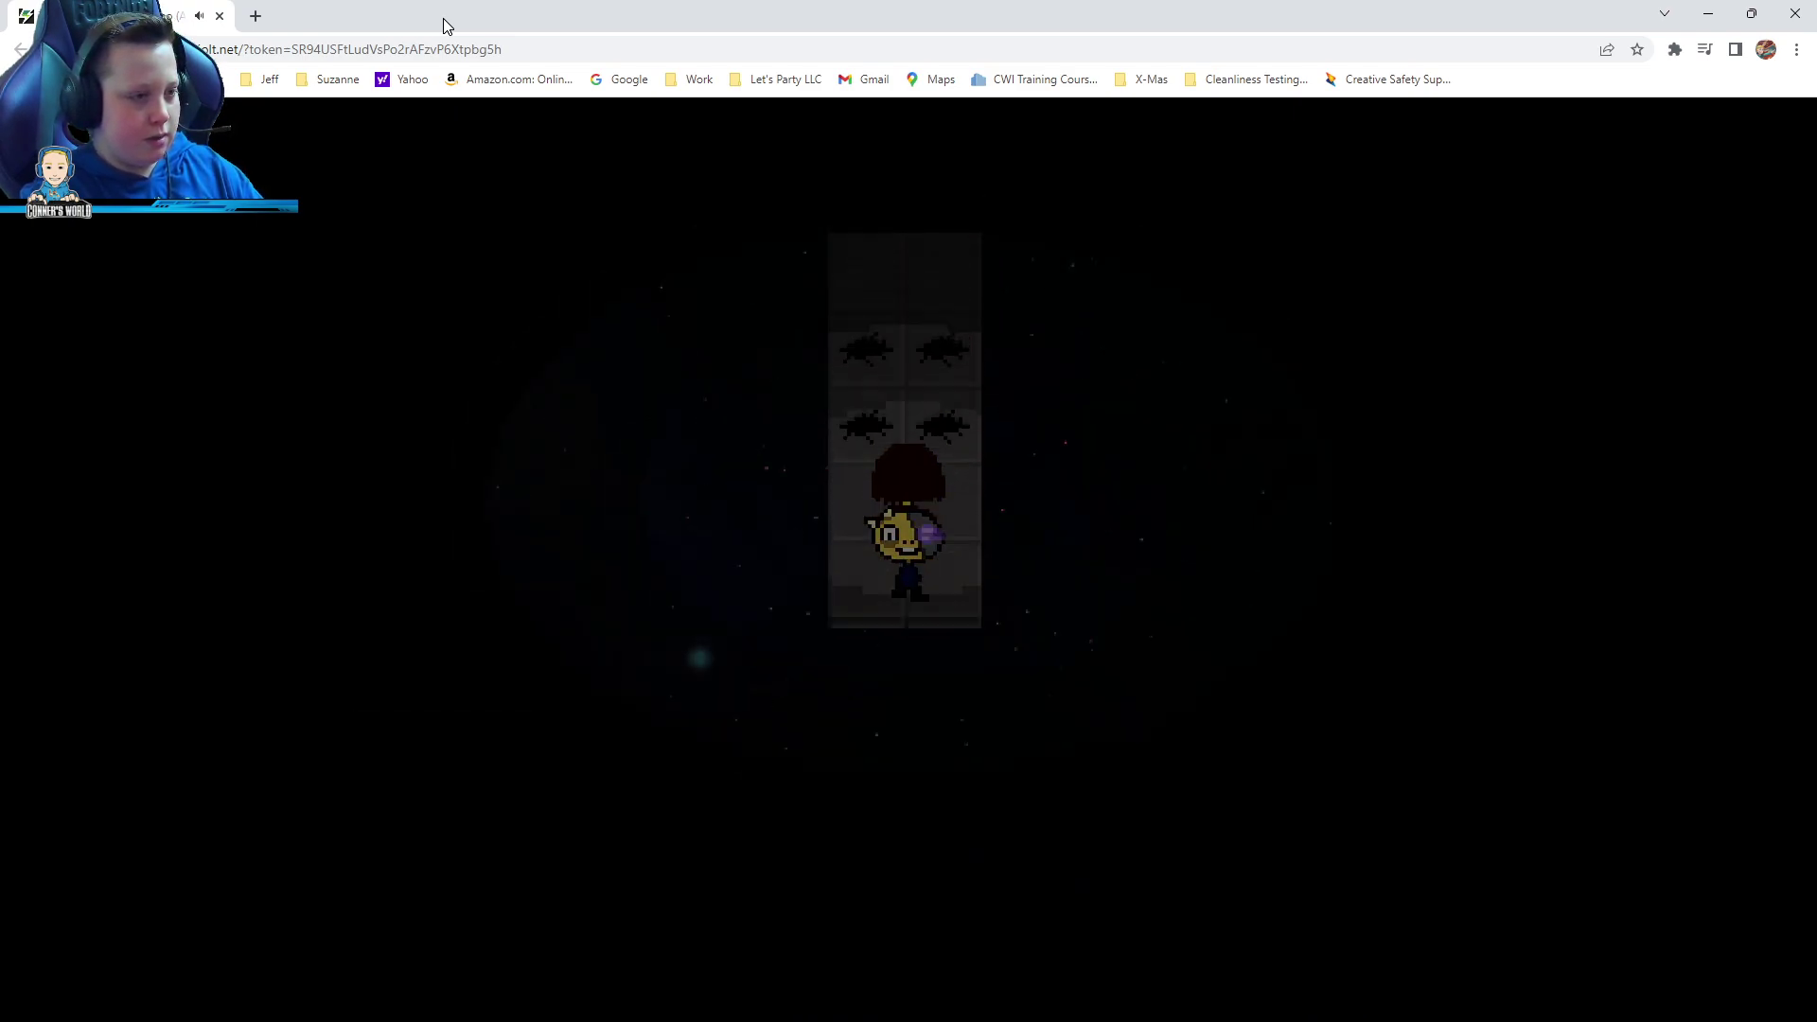
# Continue up, right and left through the maze's corridors
pyautogui.press('Up')
pyautogui.press('Left')
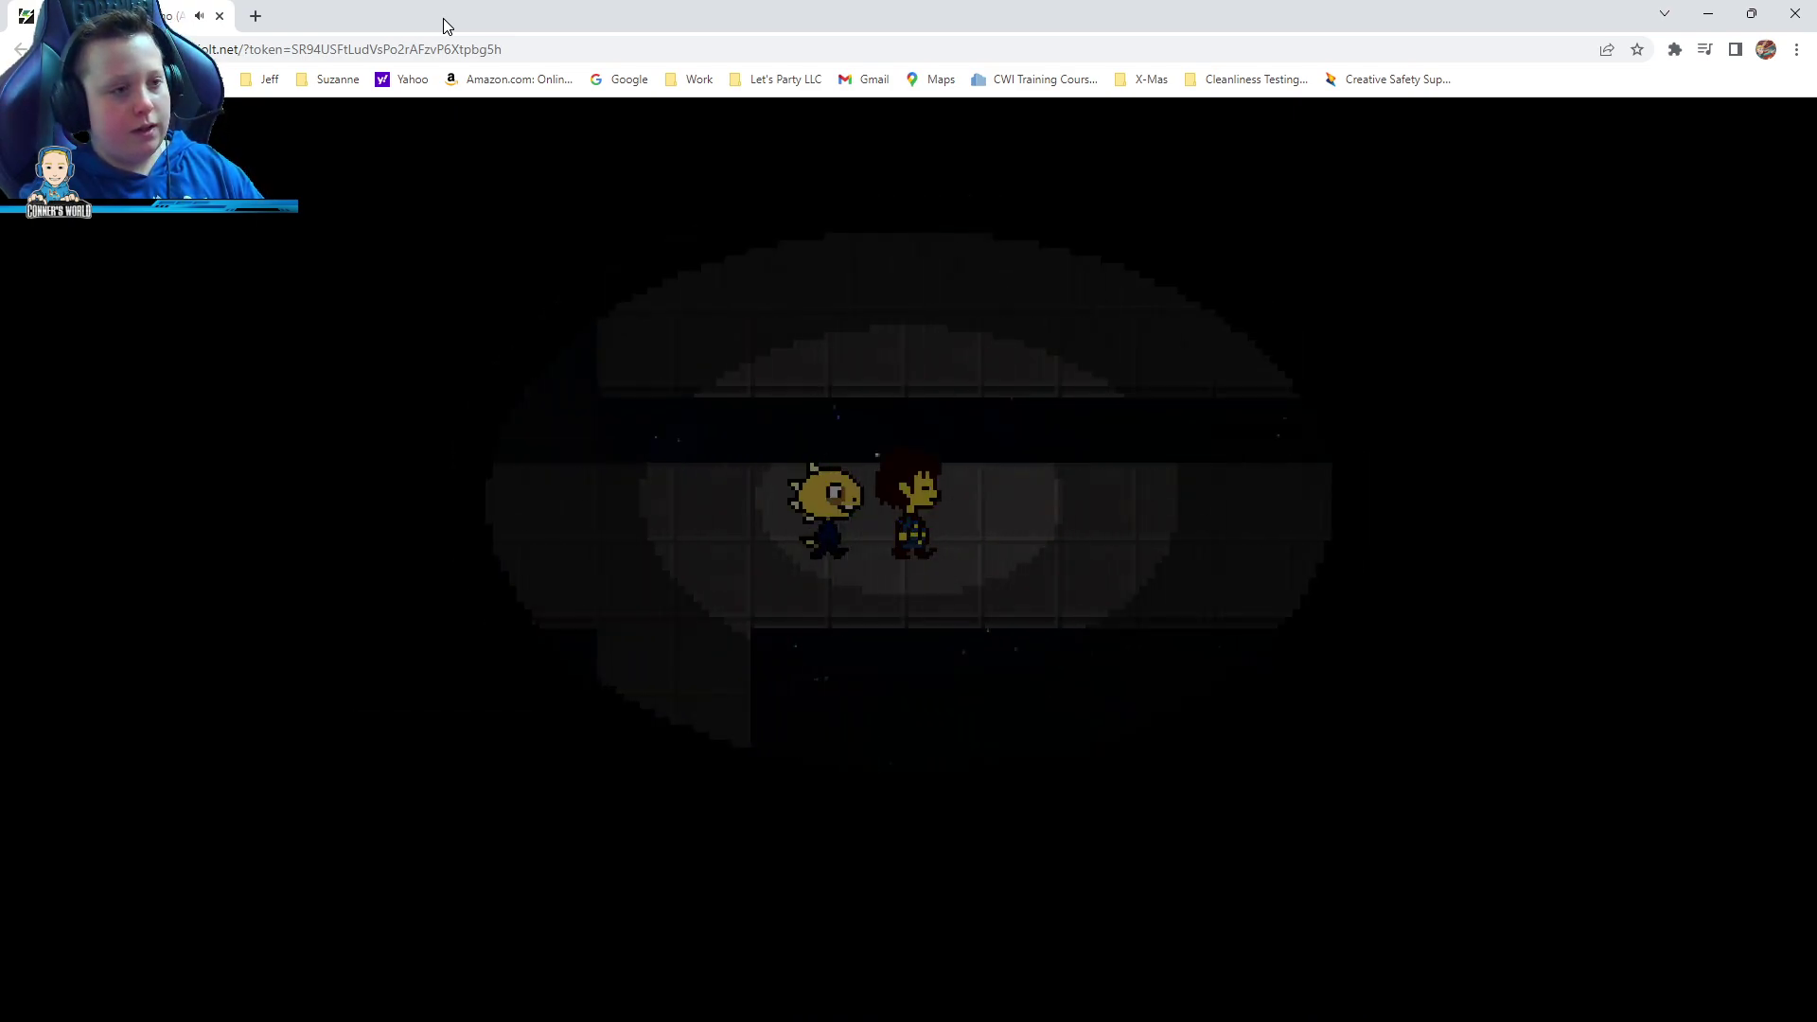
pyautogui.press('Right')
pyautogui.press('Up')
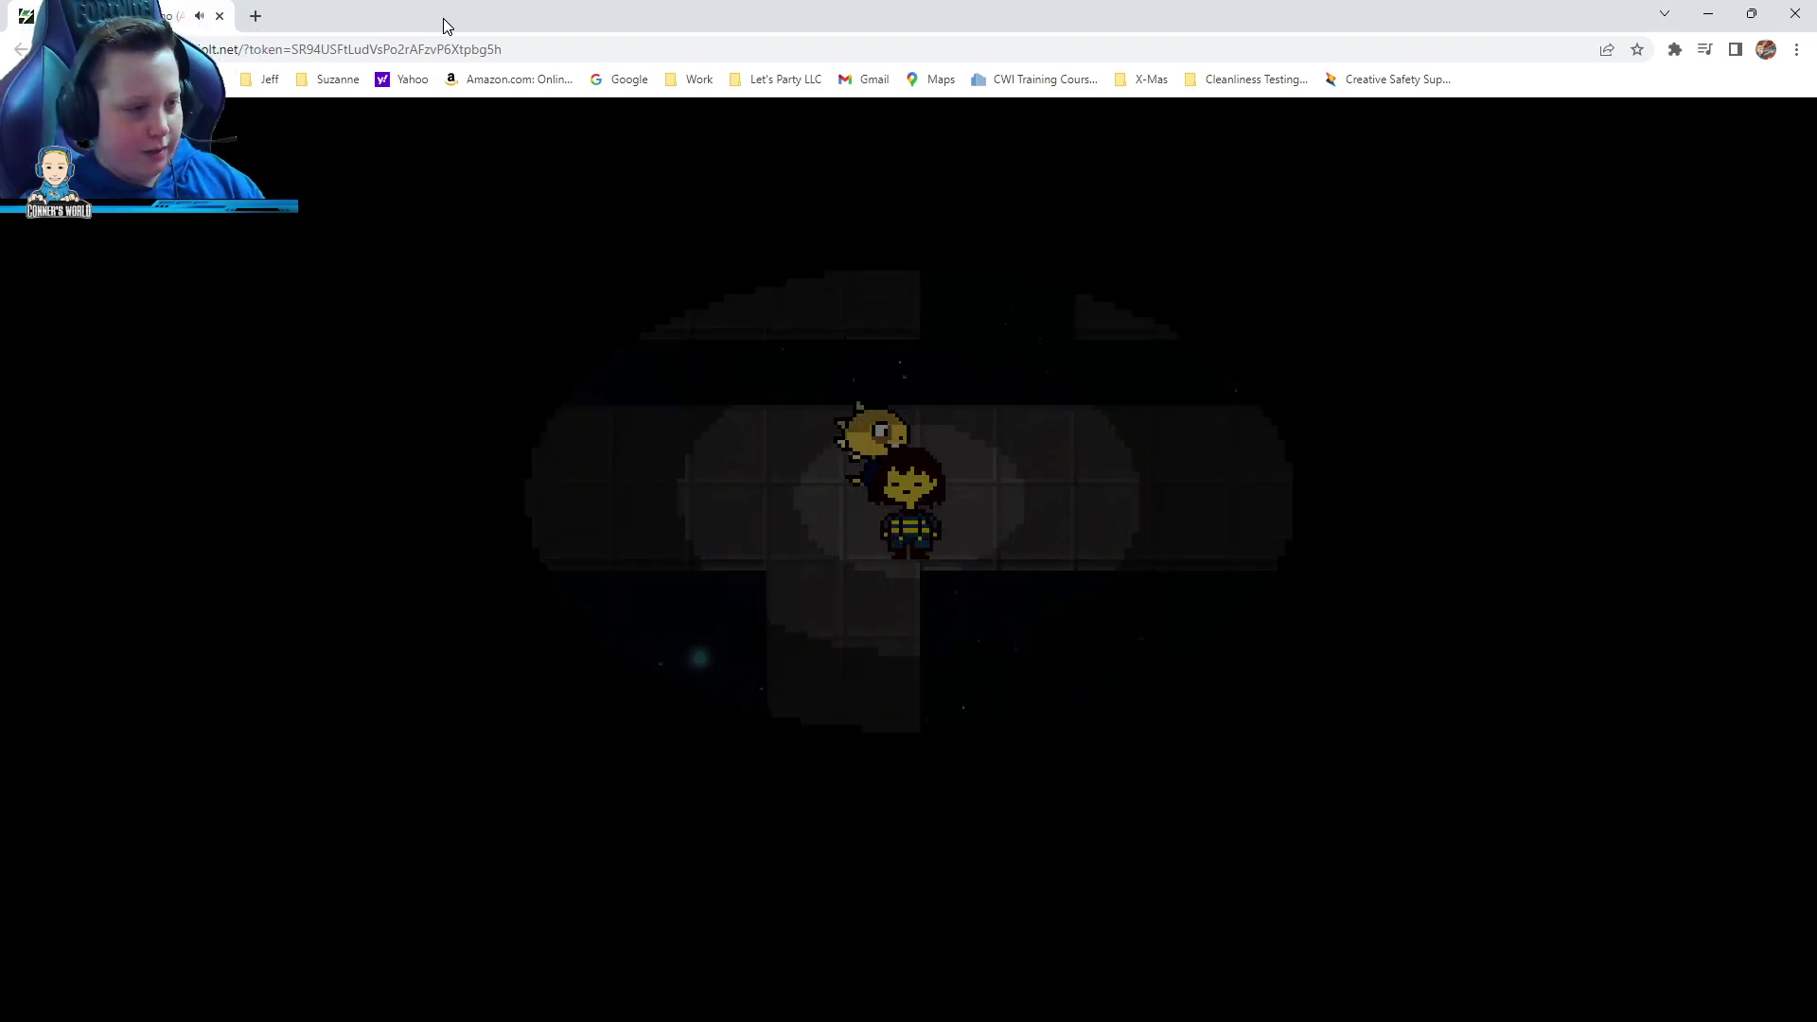
pyautogui.press('Up')
pyautogui.press('Left')
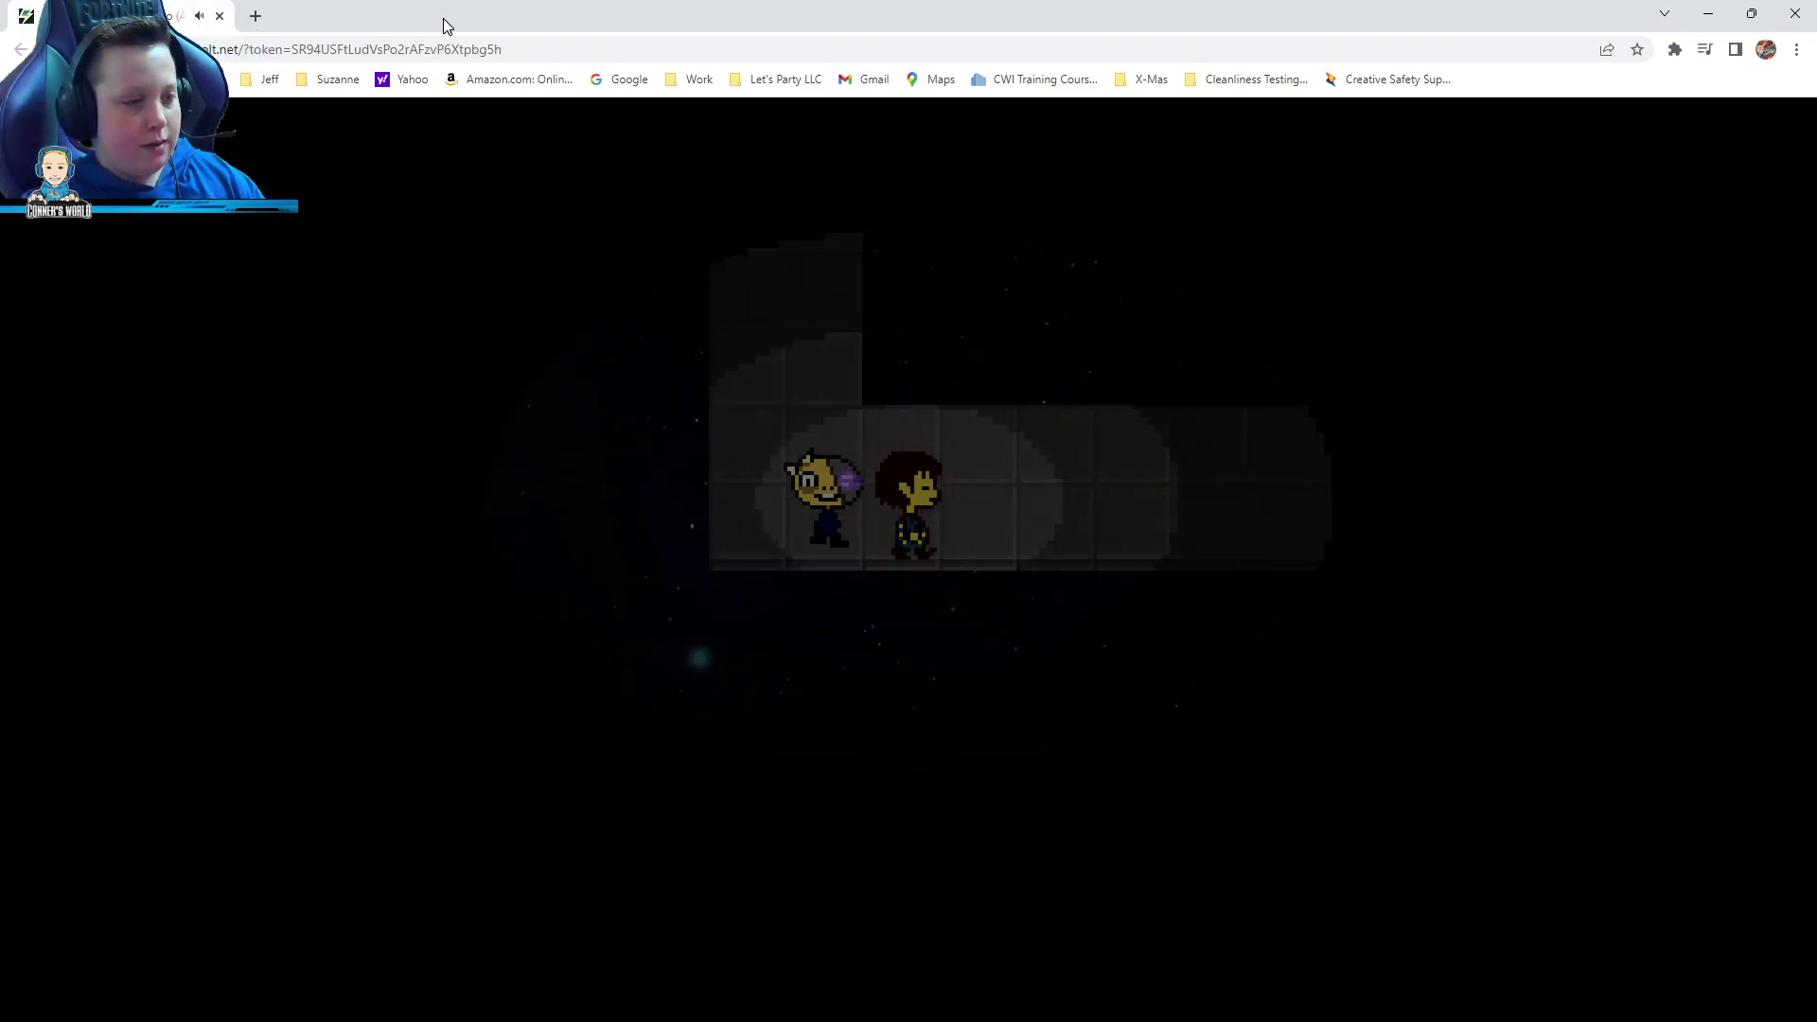
pyautogui.press('Down')
pyautogui.press('Left')
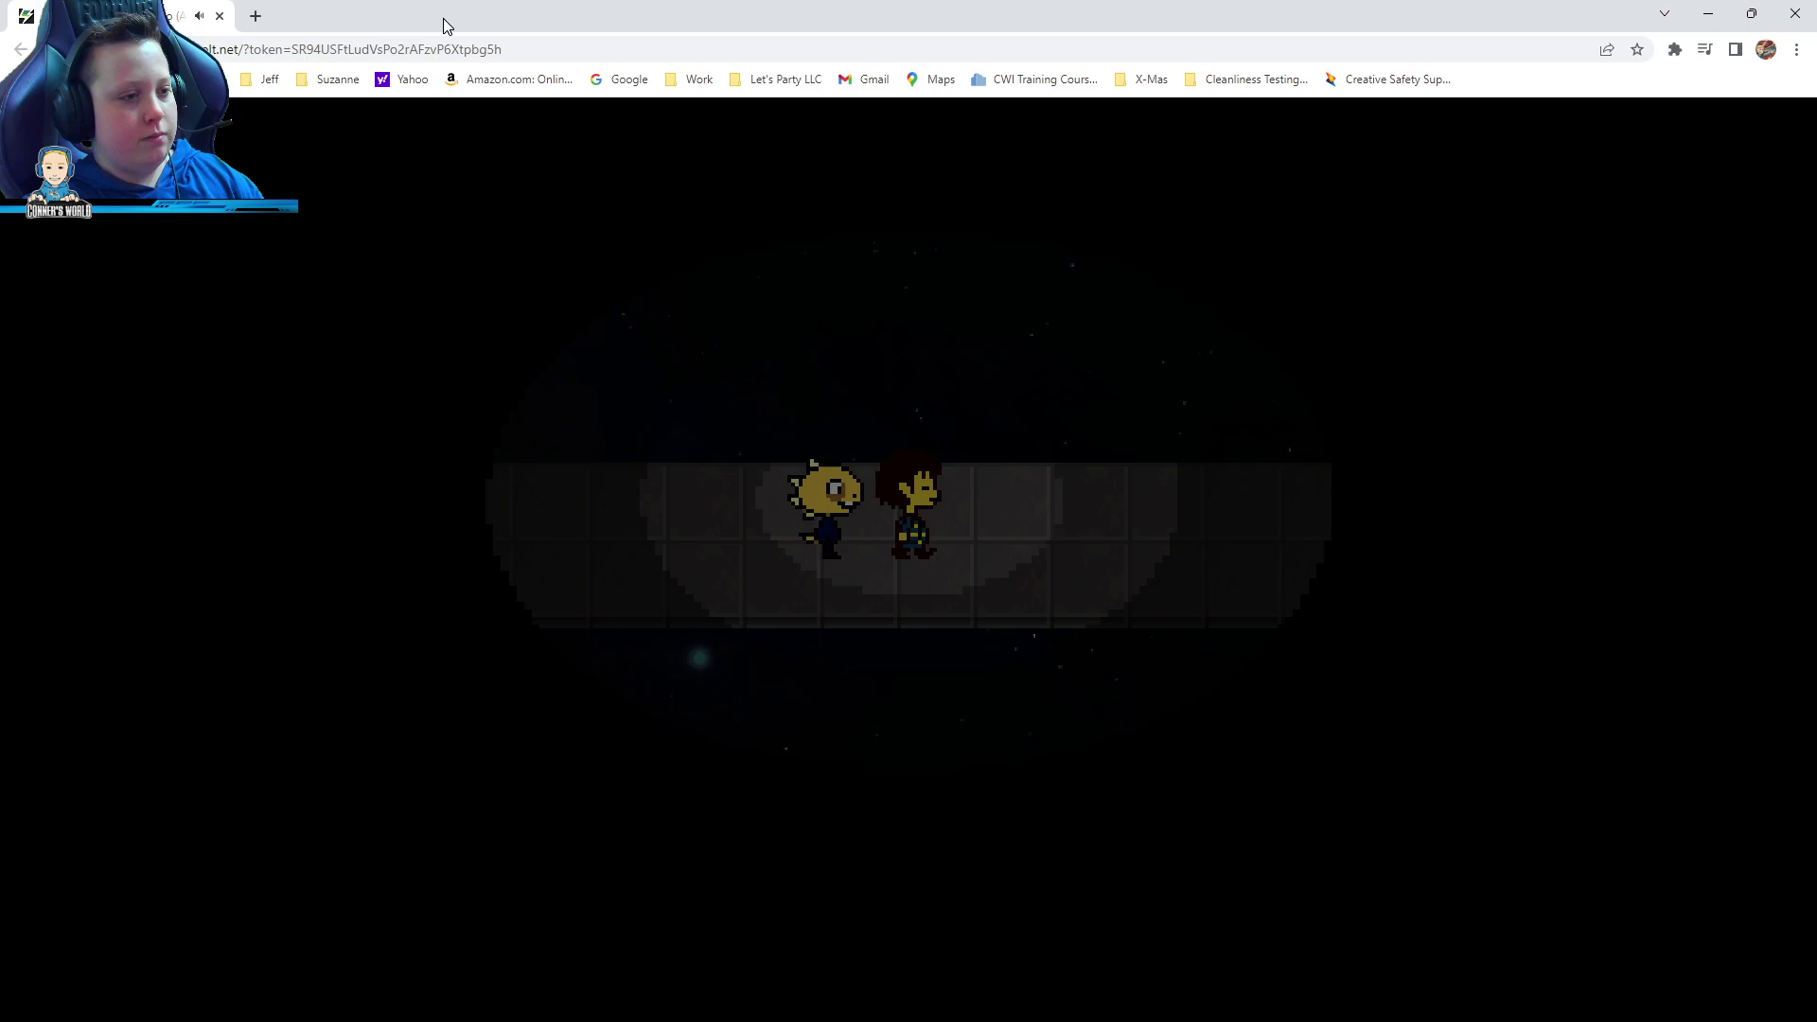
pyautogui.press('Left')
pyautogui.press('Right')
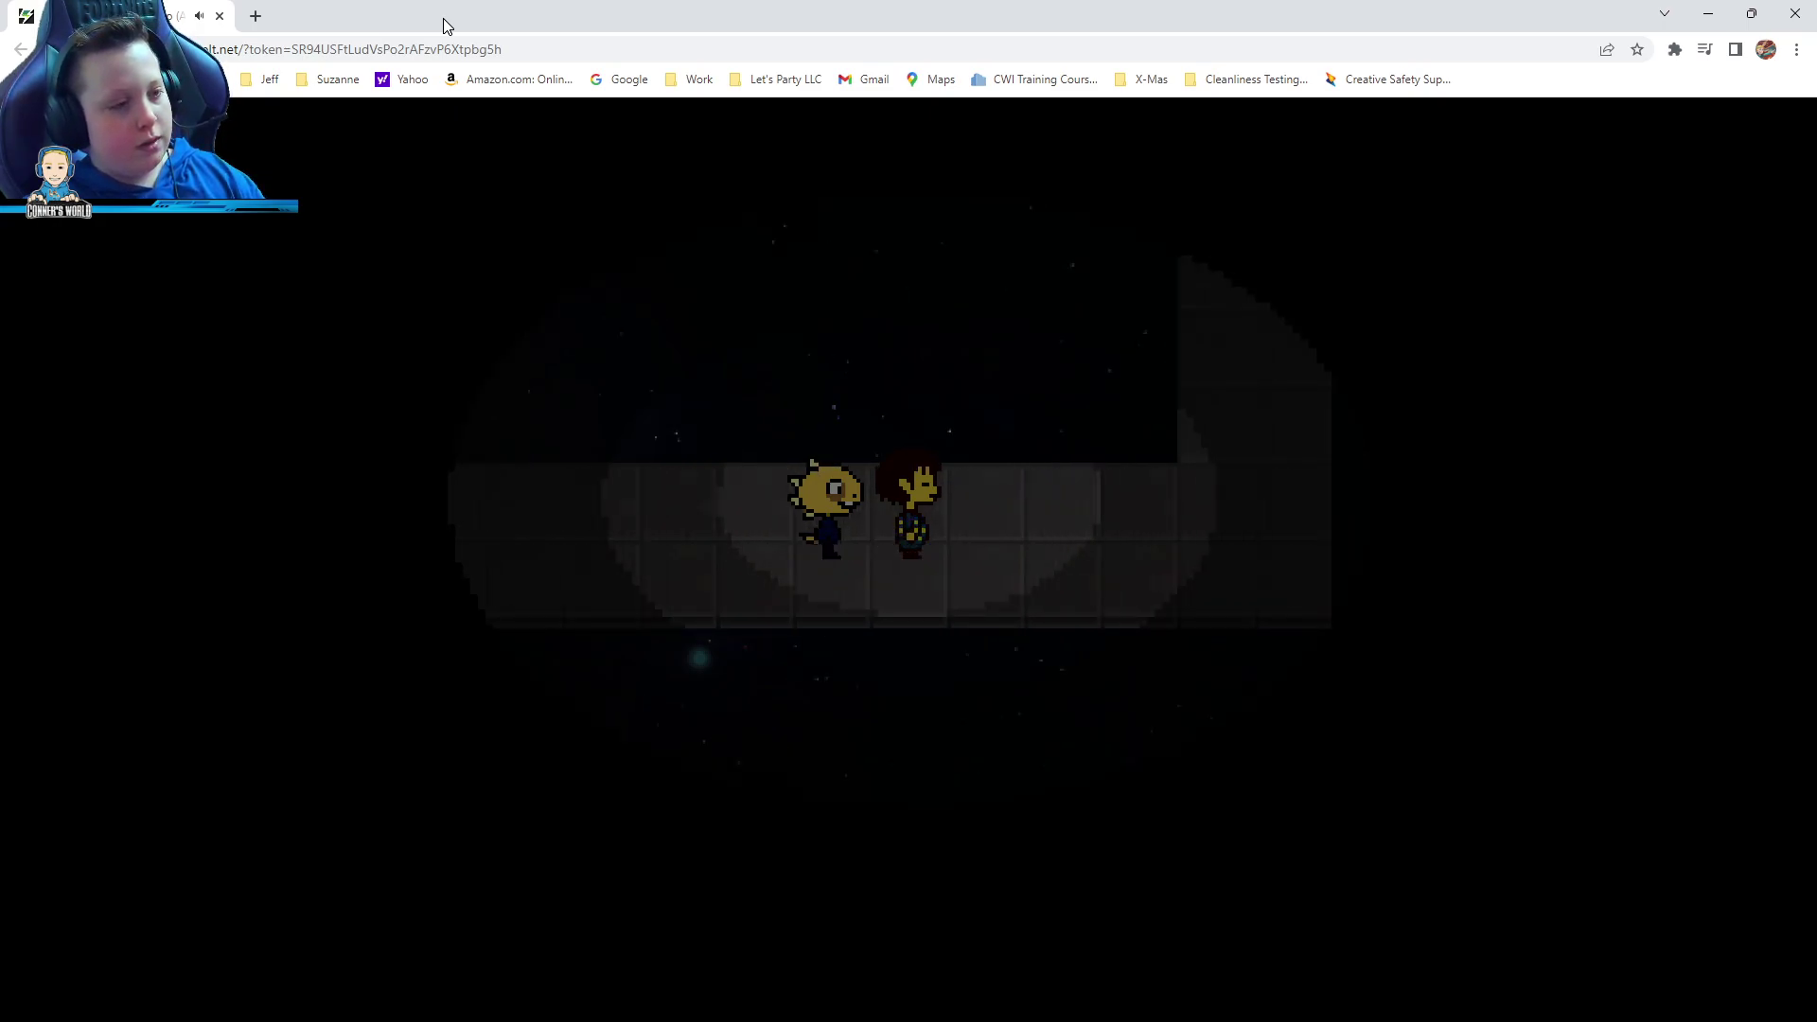
pyautogui.press('Left')
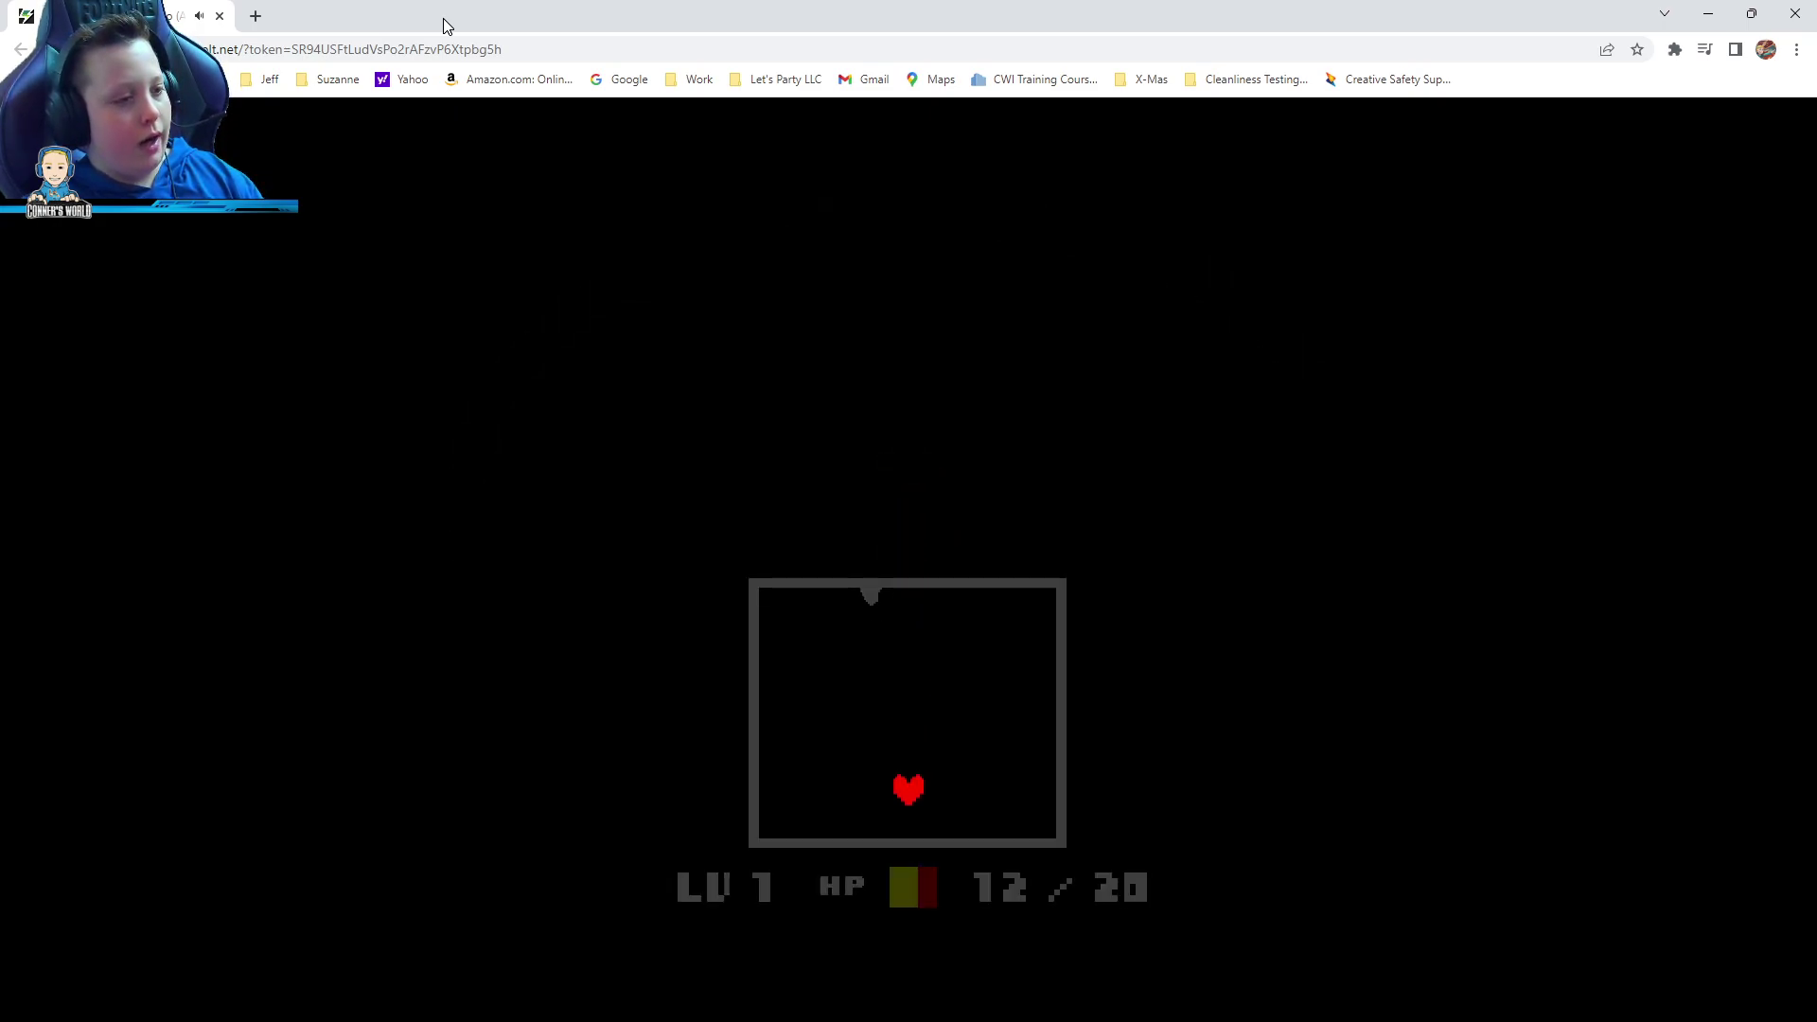
# Survive the second arrow ambush and dismiss the follow-up remark
pyautogui.press('Left')
pyautogui.press('Up')
pyautogui.press('Right')
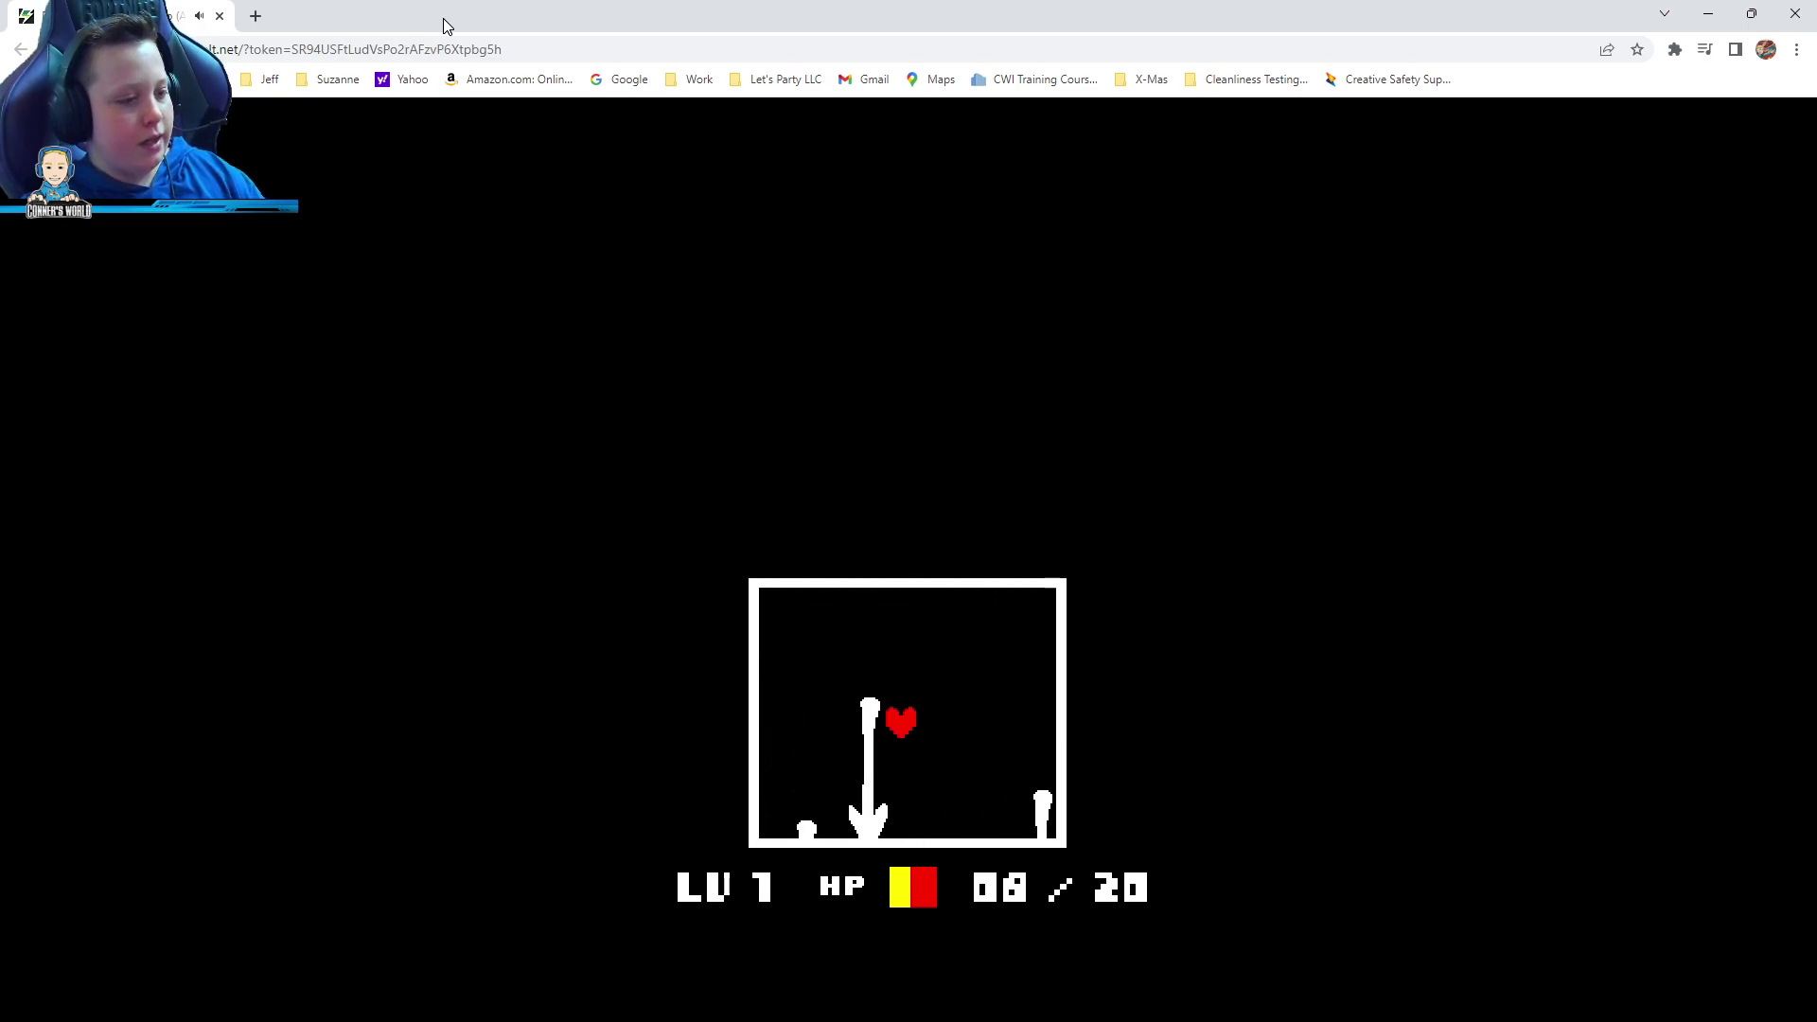
pyautogui.press('z')
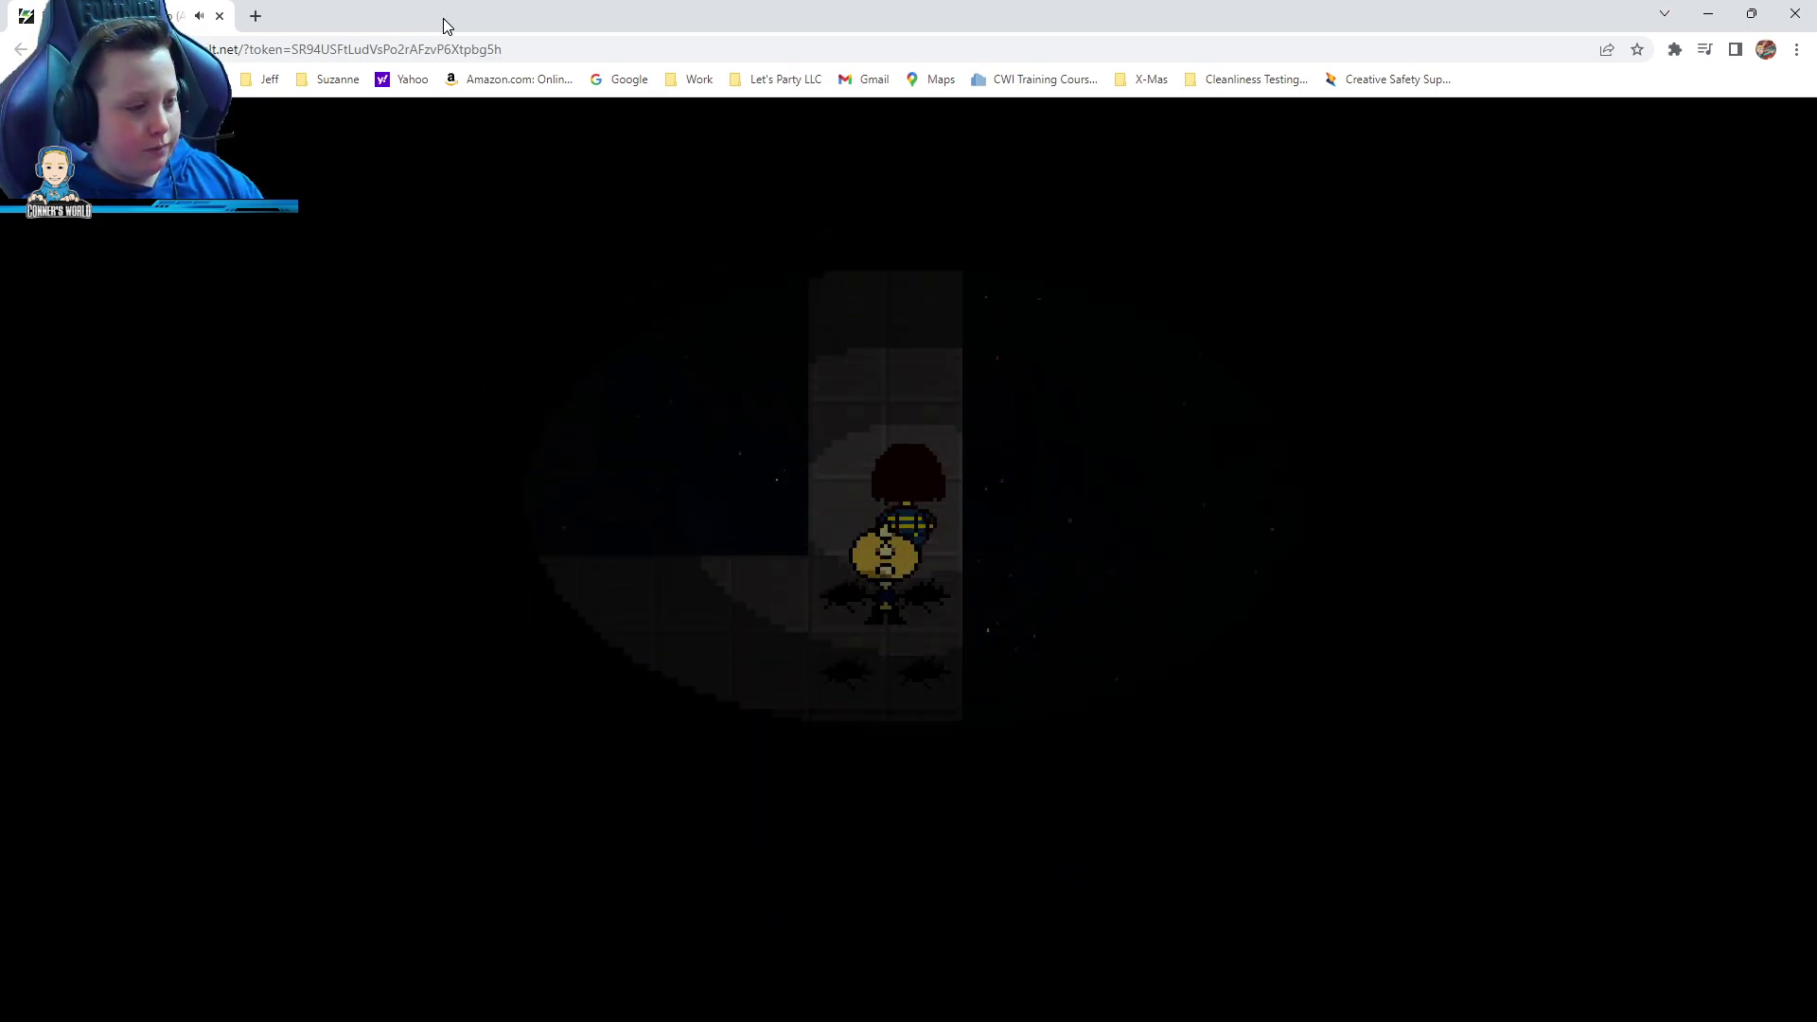
pyautogui.press('Up')
# Walk up the corridor and dodge another arrow ambush, ending at 4/20 HP
pyautogui.press('Up')
pyautogui.press('Right')
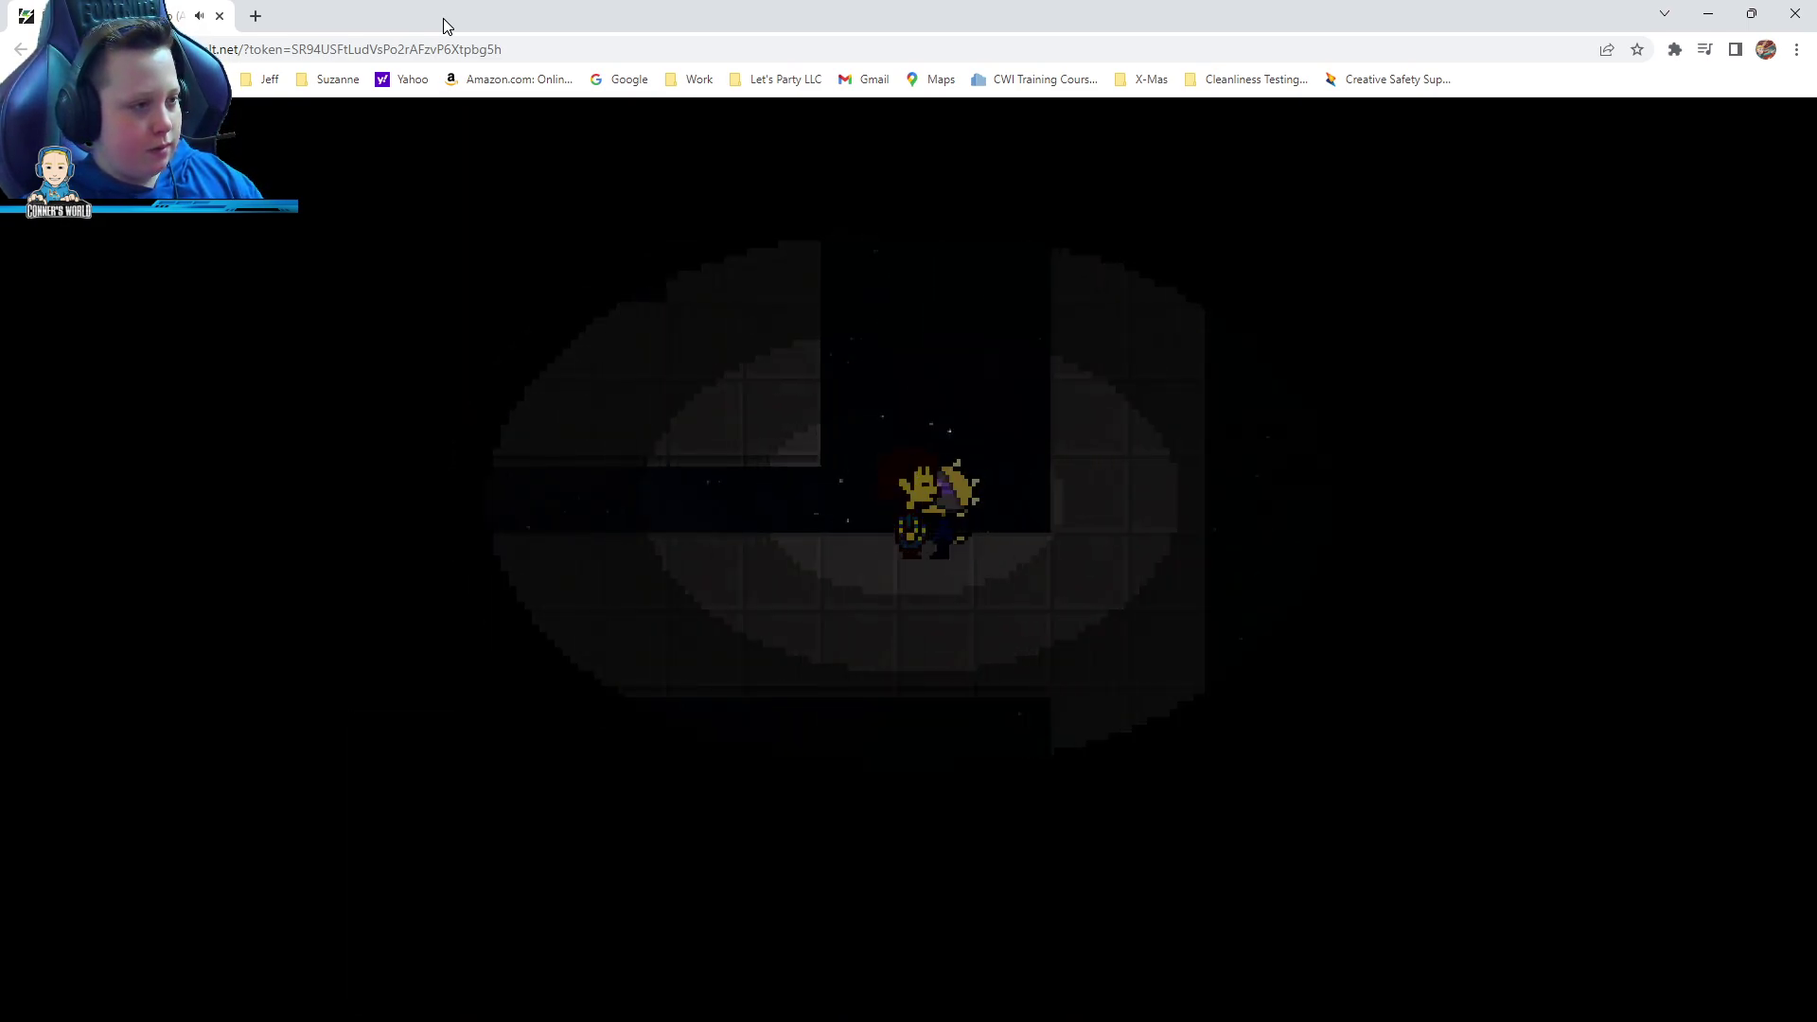
pyautogui.press('Left')
pyautogui.press('Up')
pyautogui.press('Up')
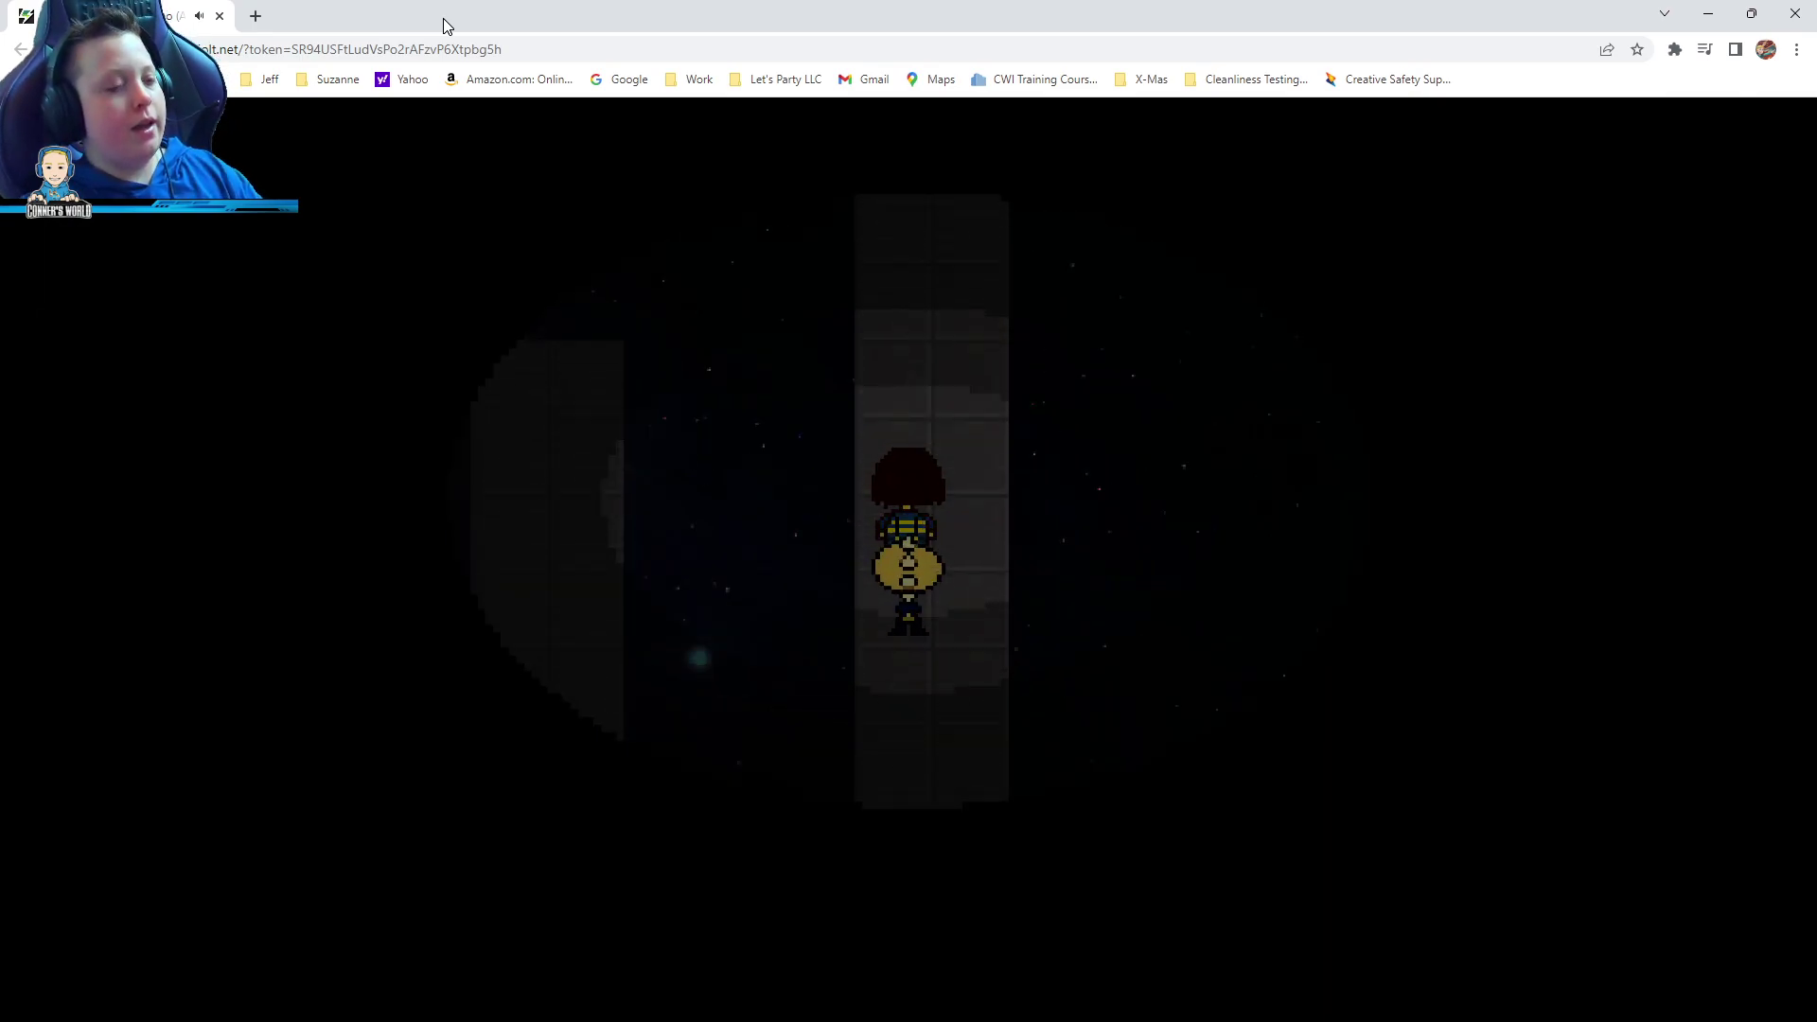
pyautogui.press('Up')
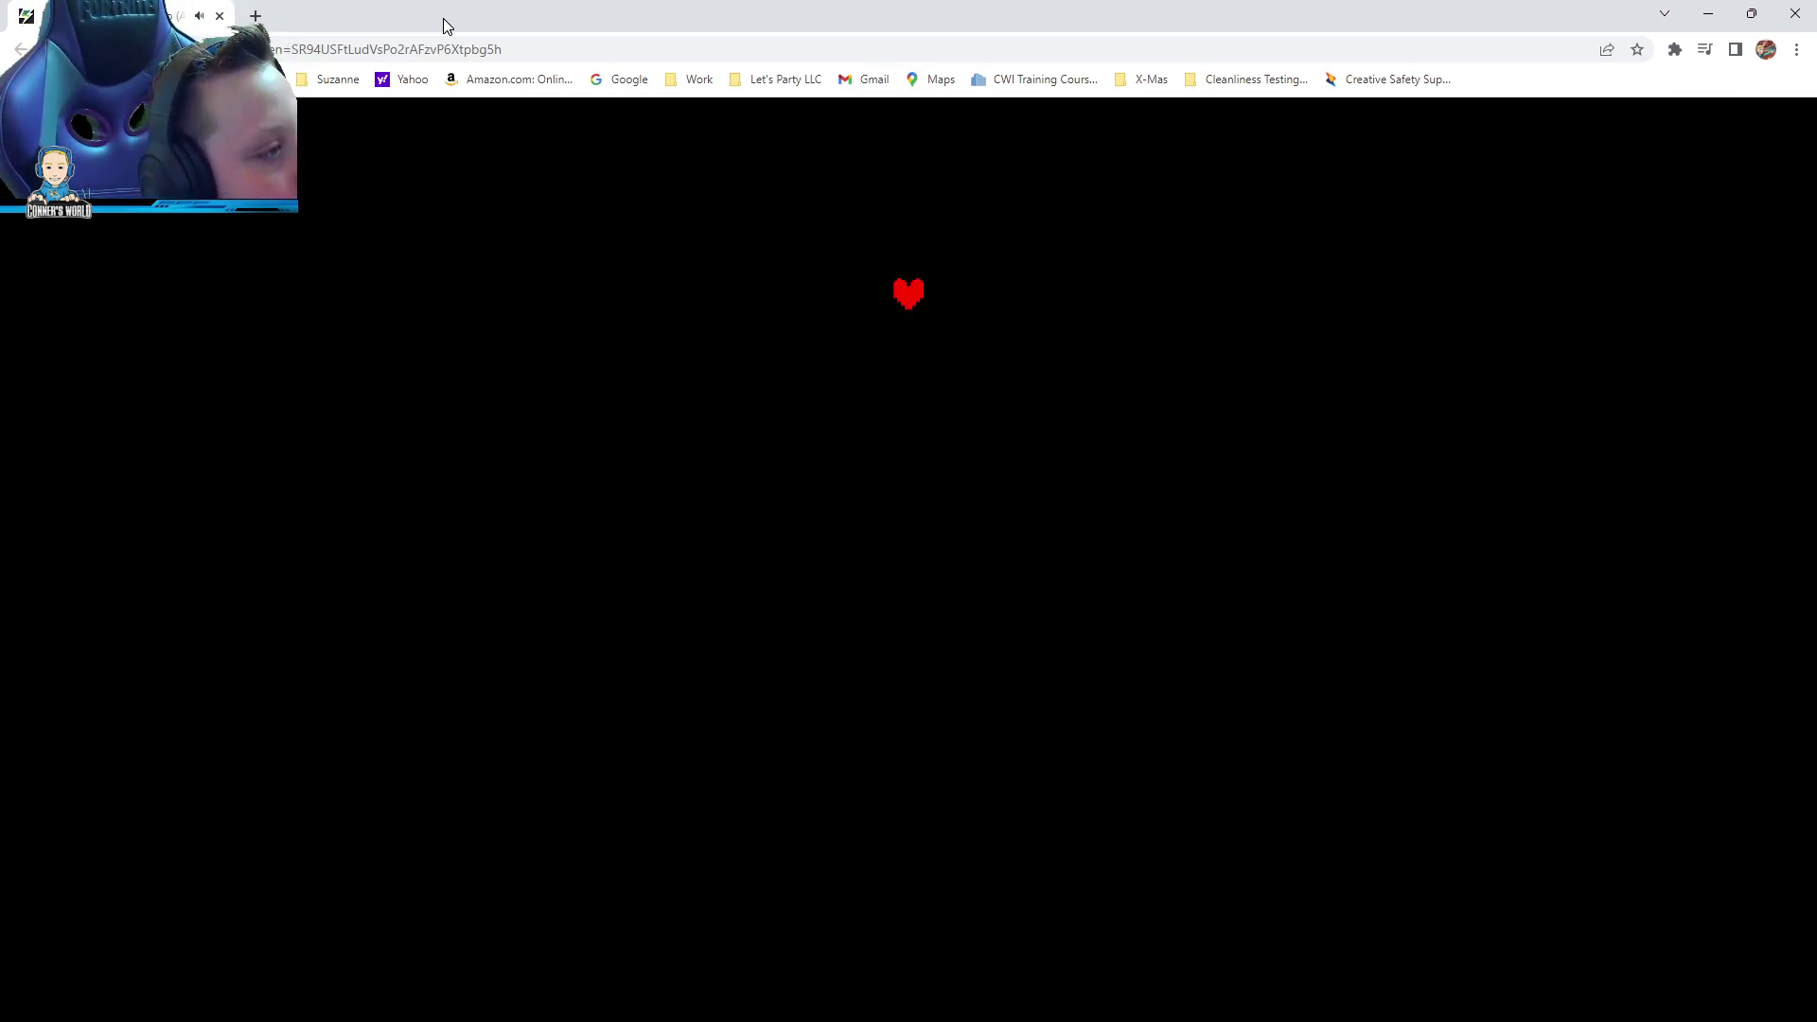
pyautogui.press('Left')
pyautogui.press('Down')
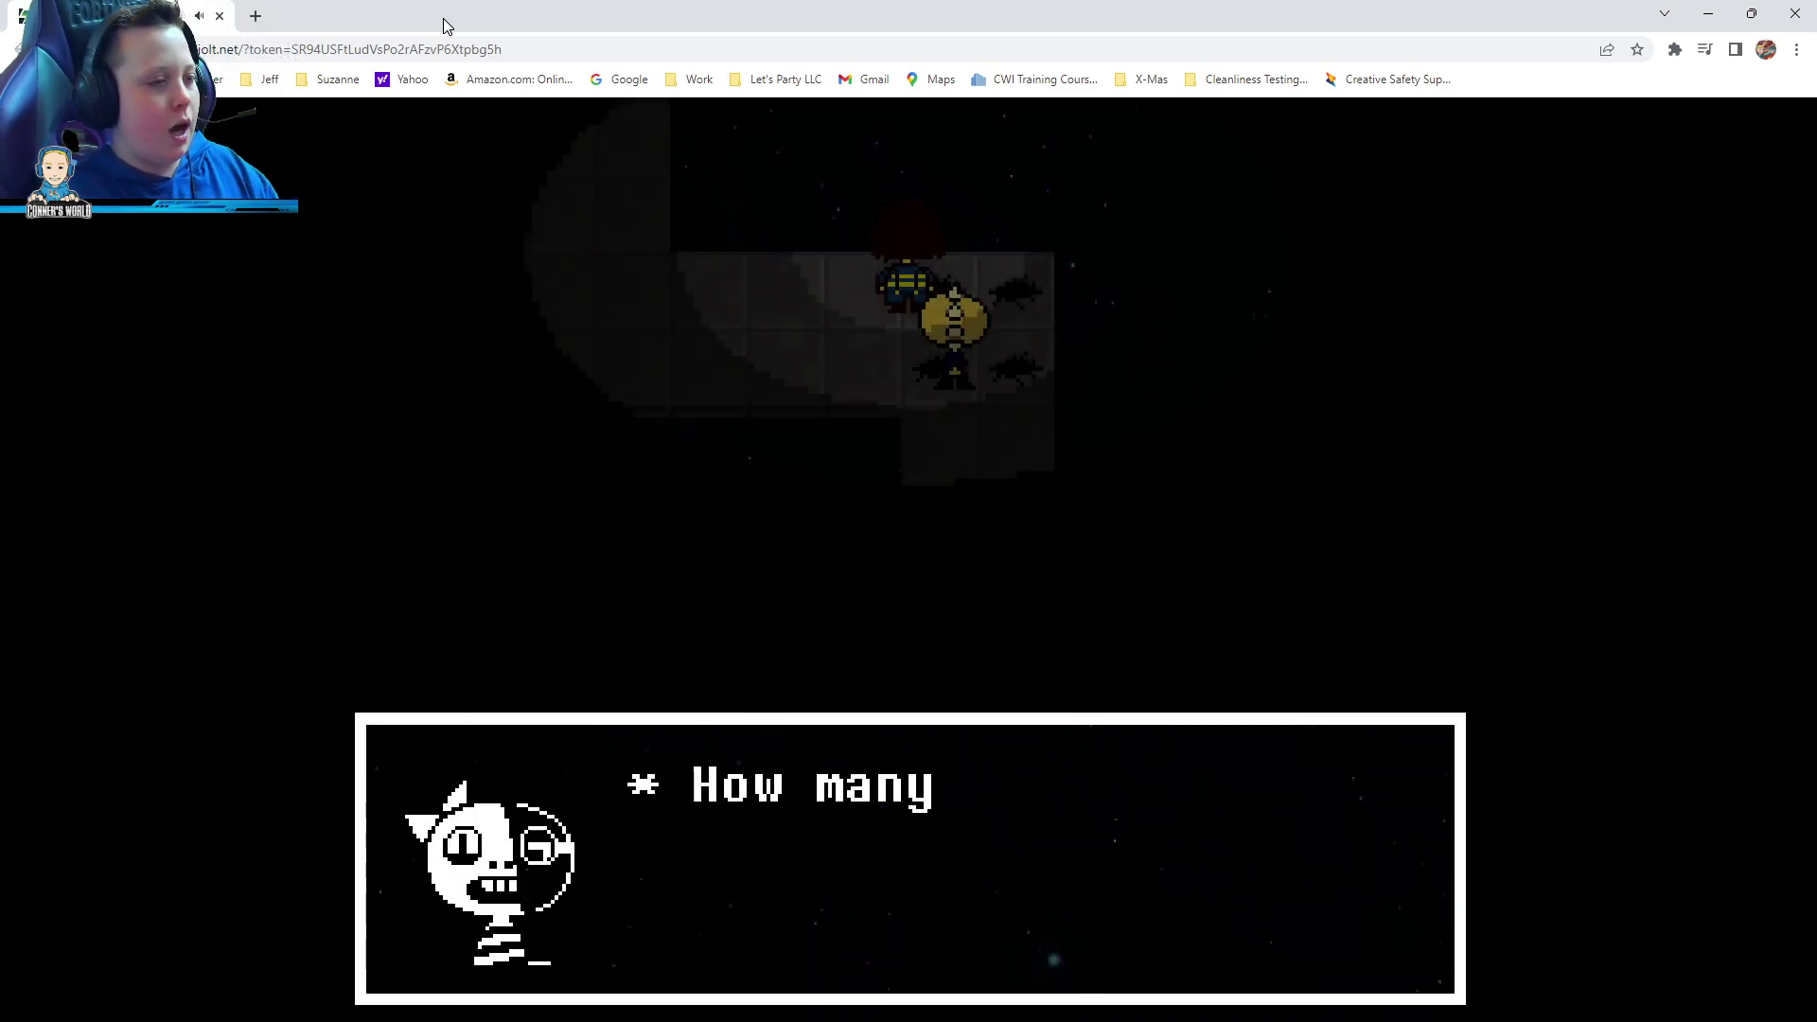
# Walk up through the doorway onto the lit top walkway
pyautogui.press('z')
pyautogui.press('Up')
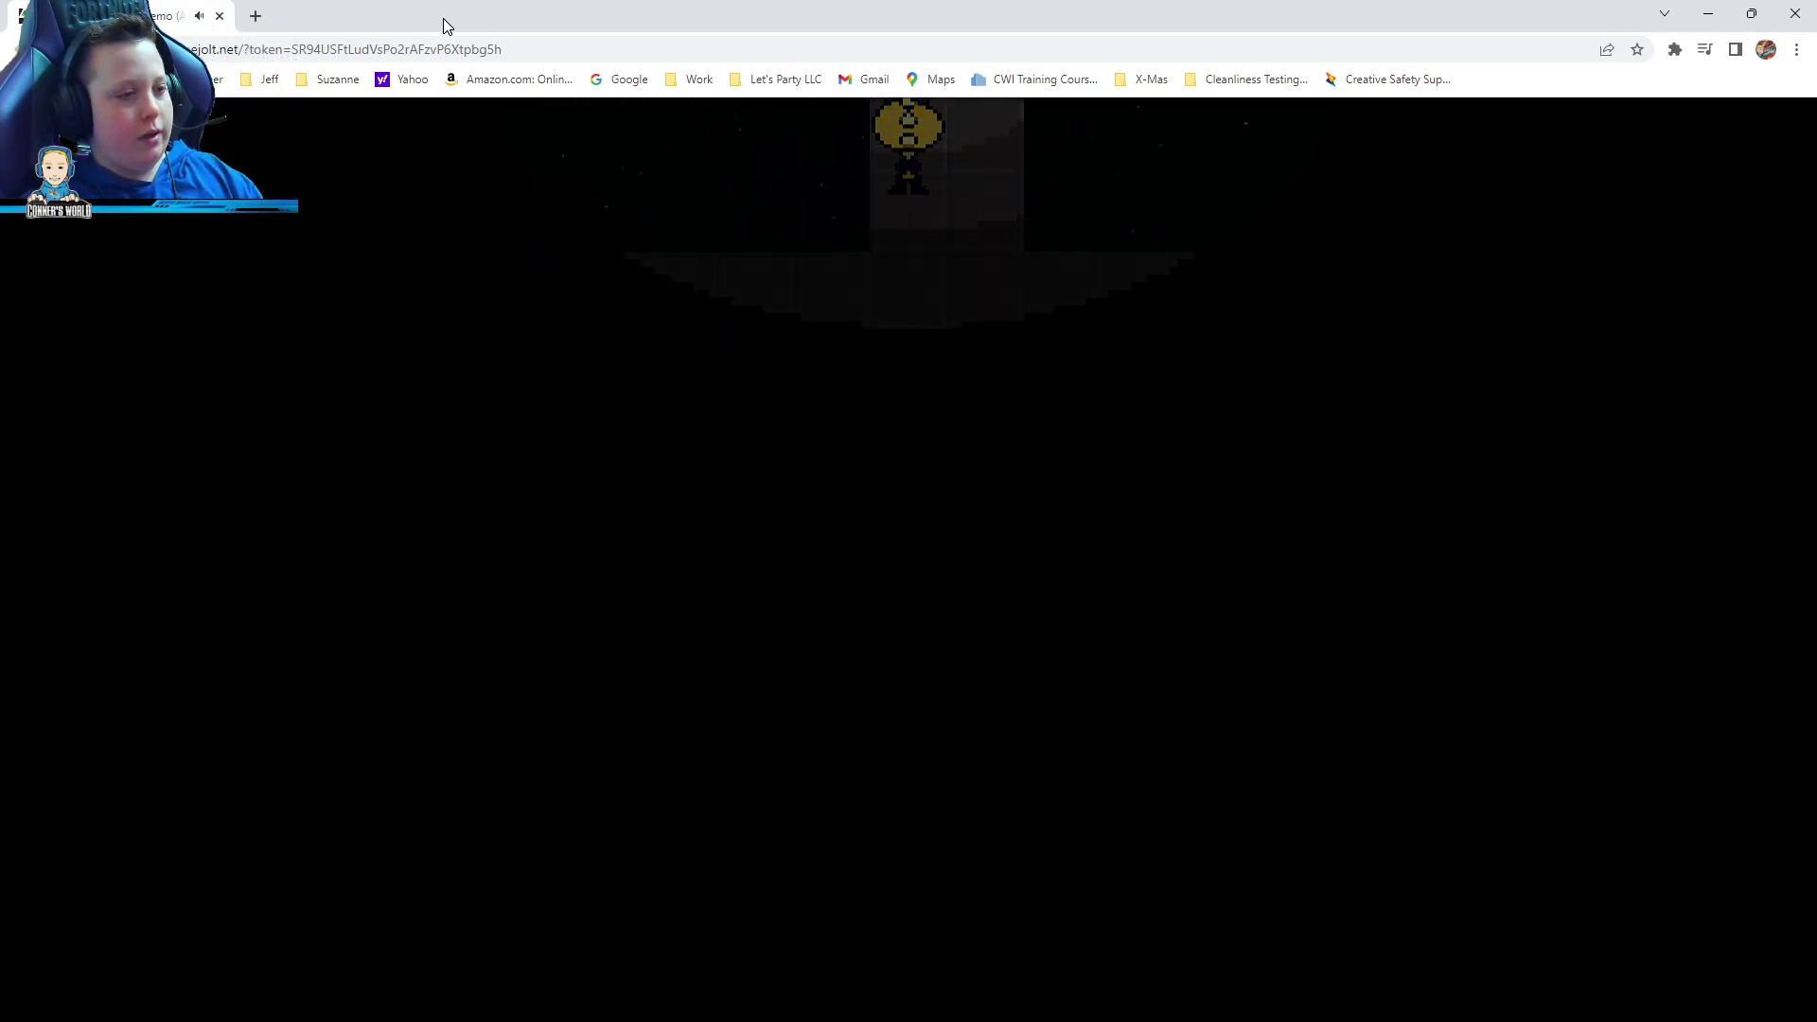
pyautogui.press('Up')
# Walk right along the walkway past the 'Quick' warning into the hydroponic dome's grass
pyautogui.press('Right')
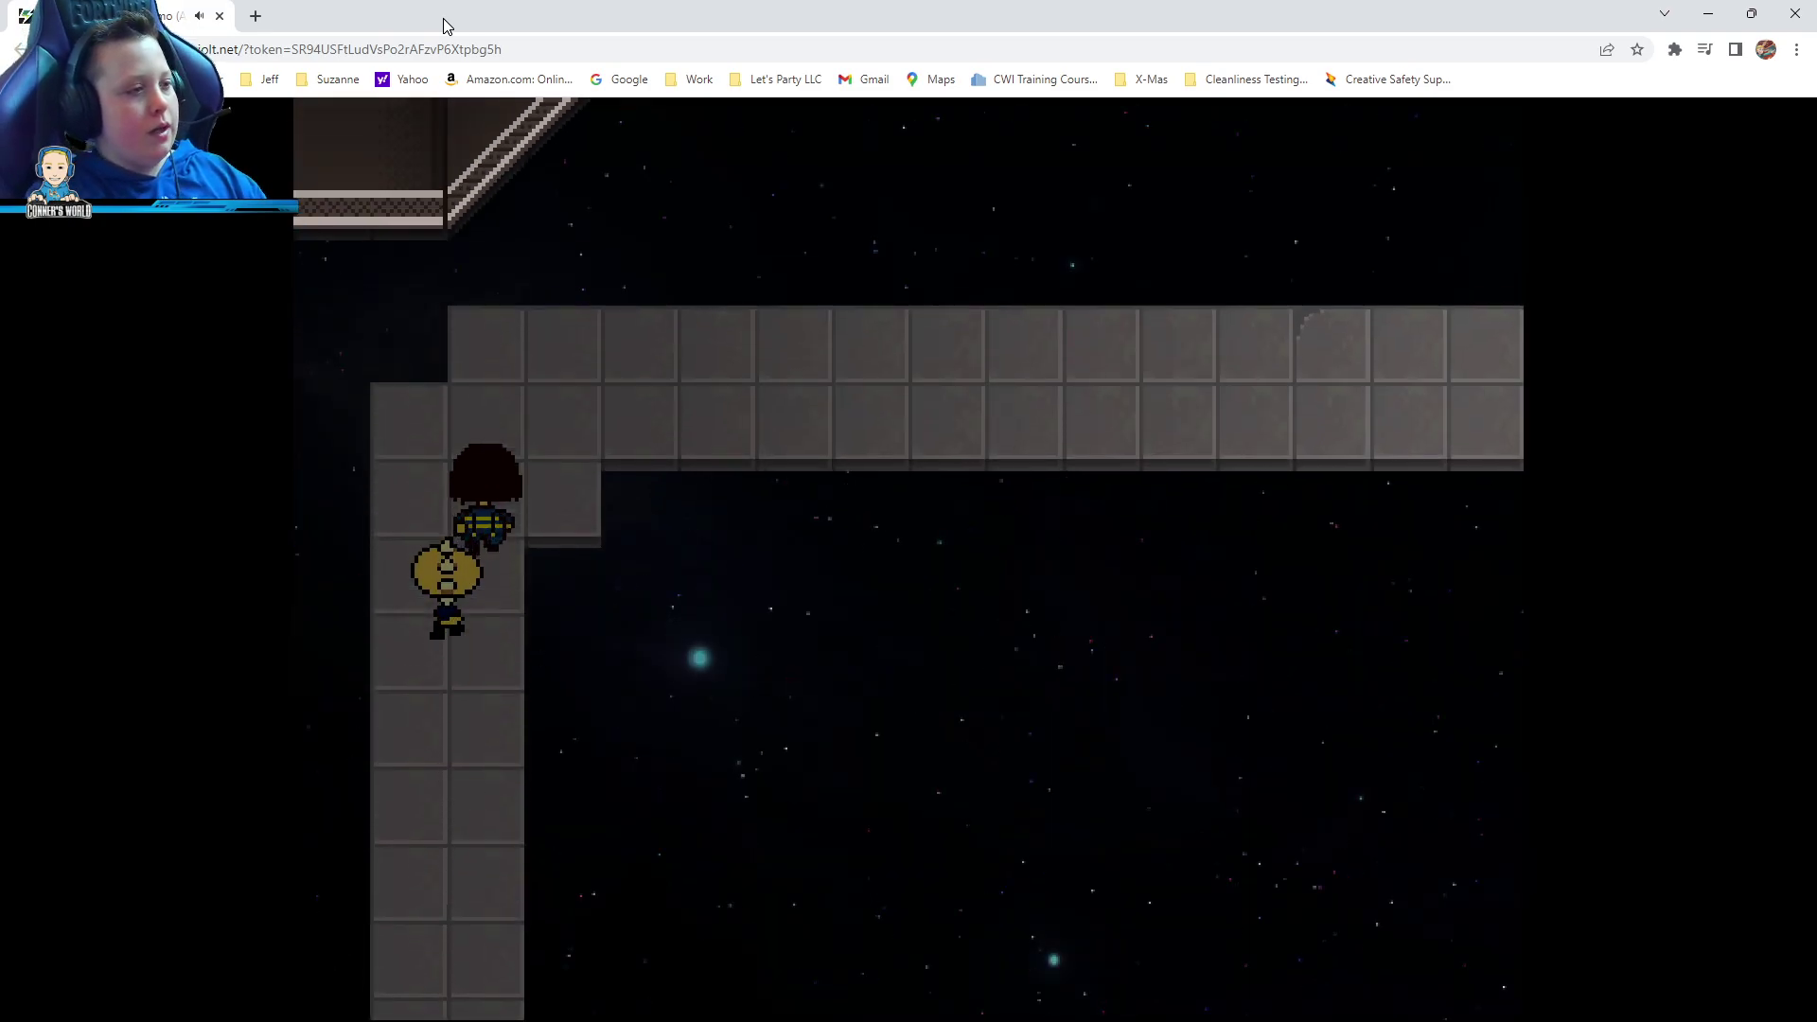
pyautogui.press('Right')
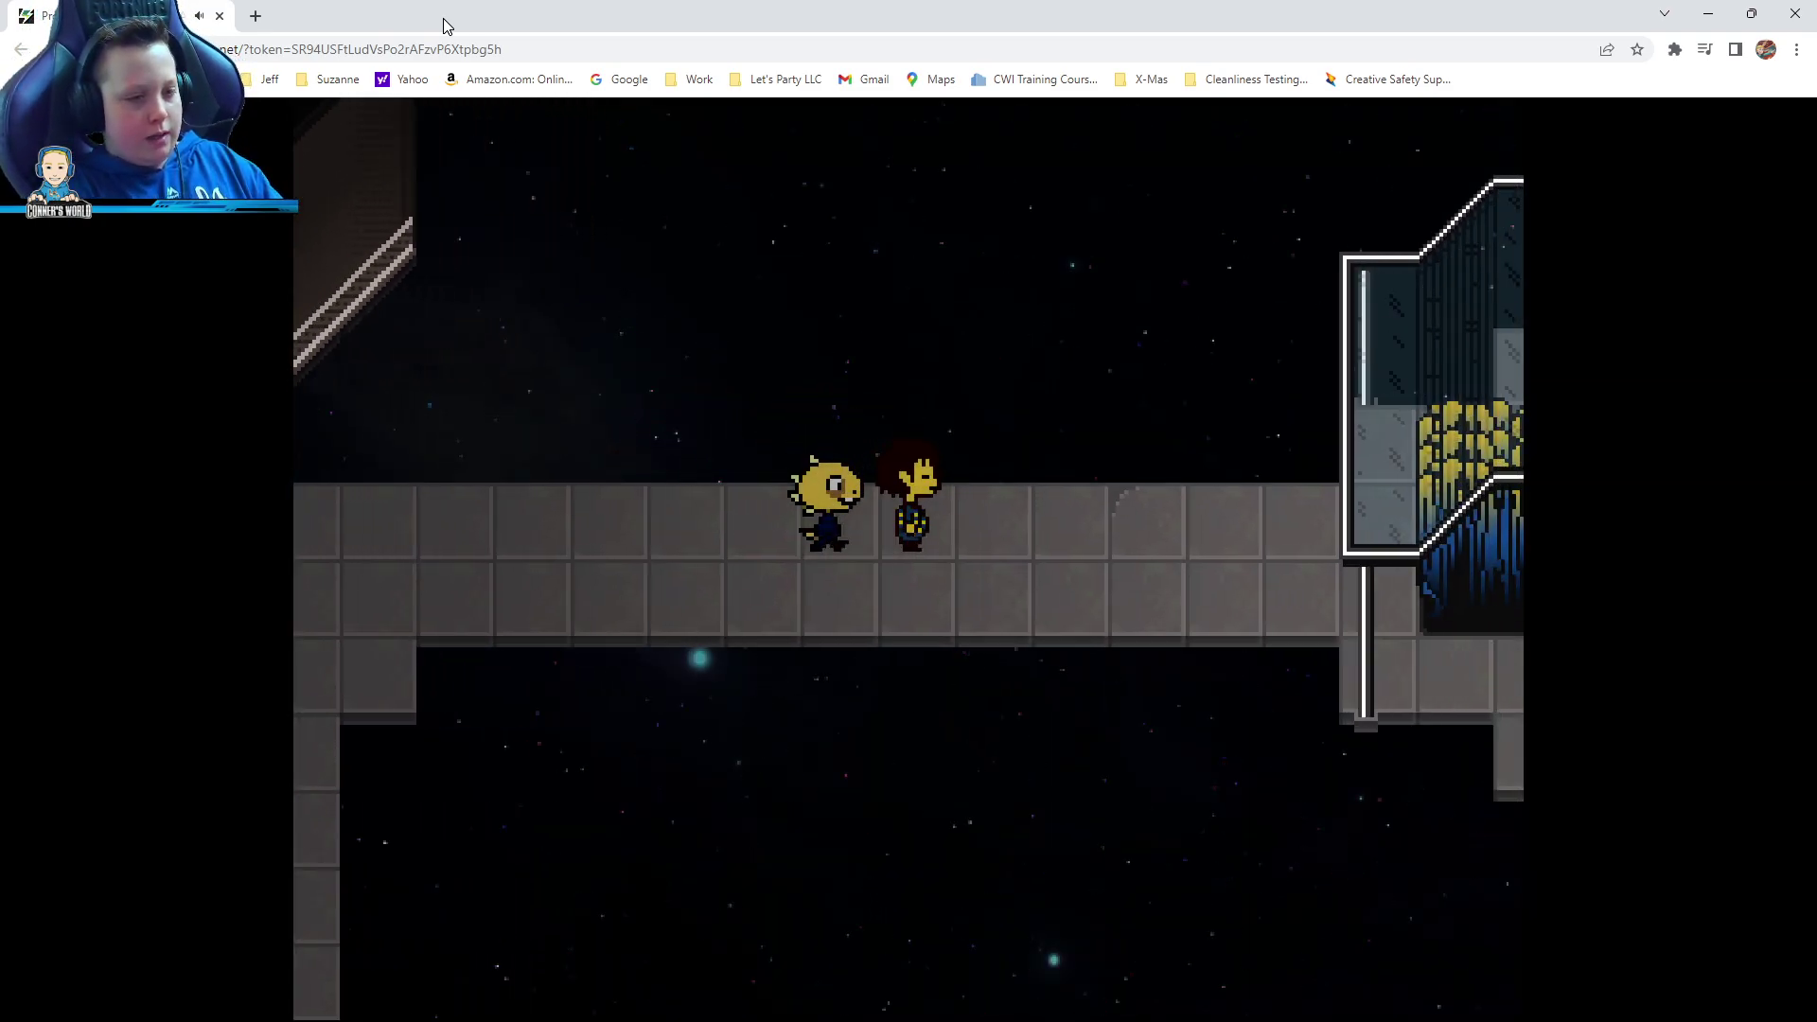
pyautogui.press('z')
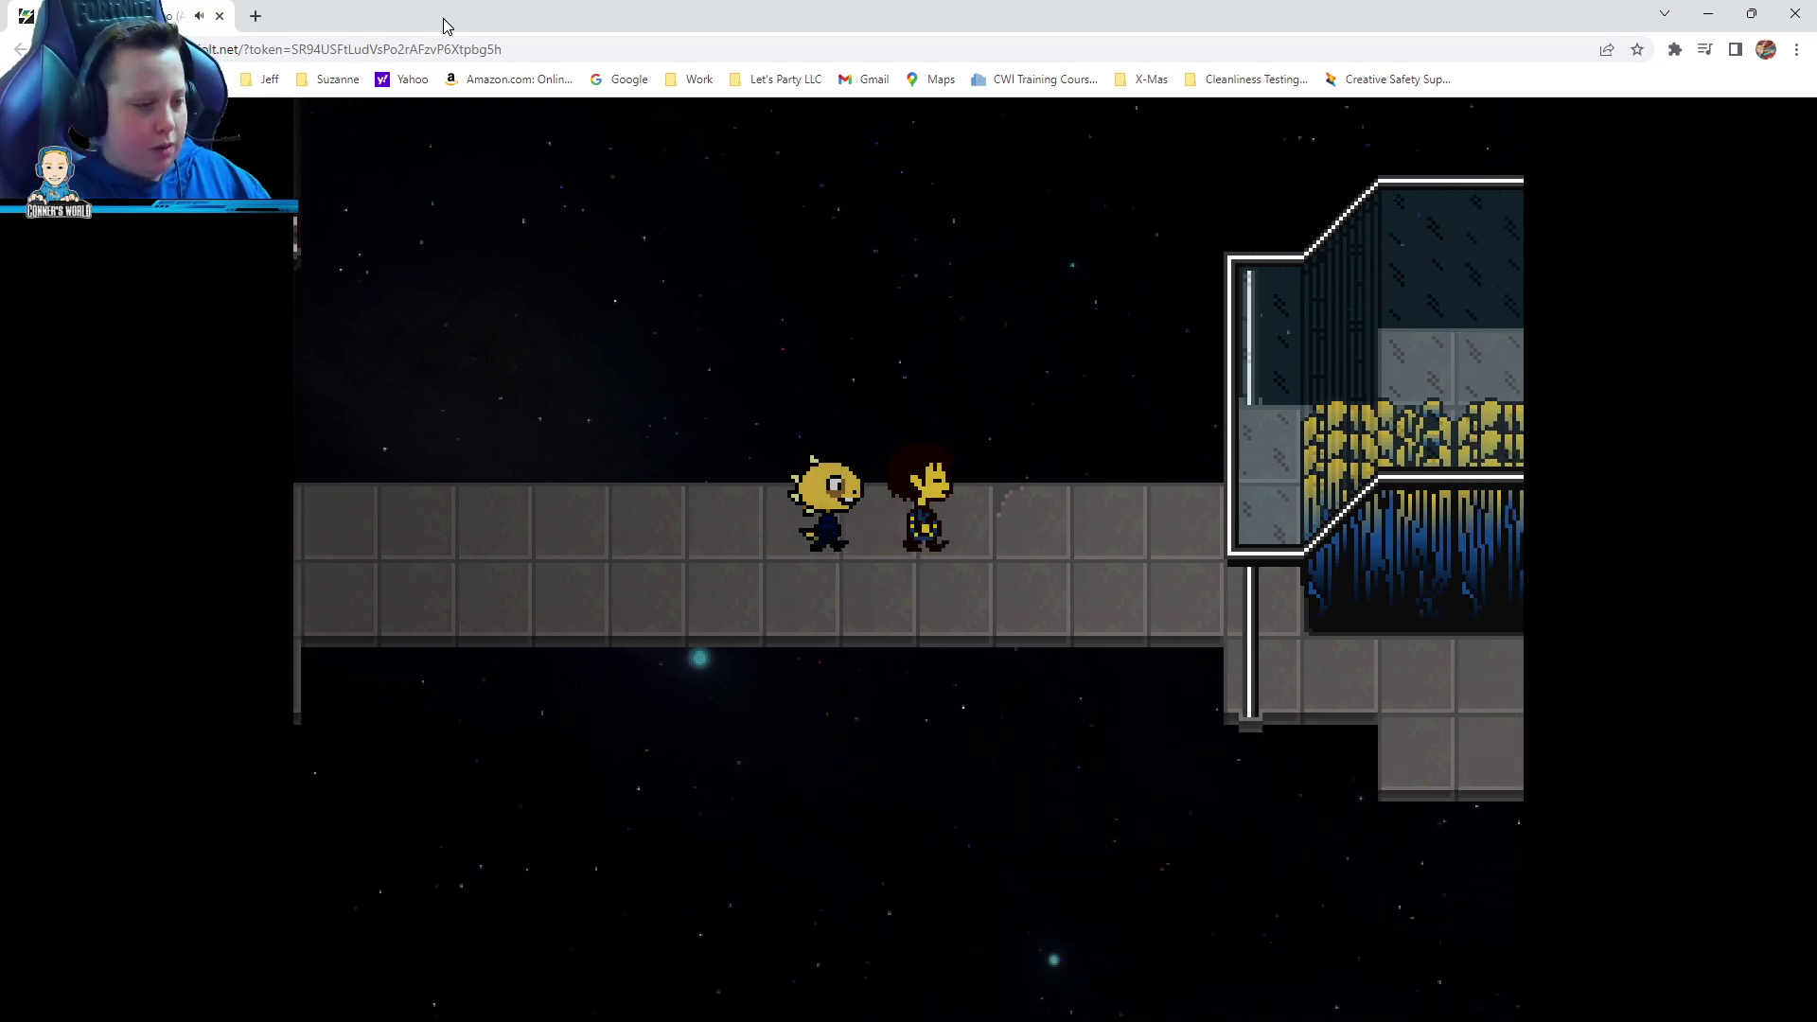
pyautogui.press('Right')
pyautogui.press('Right')
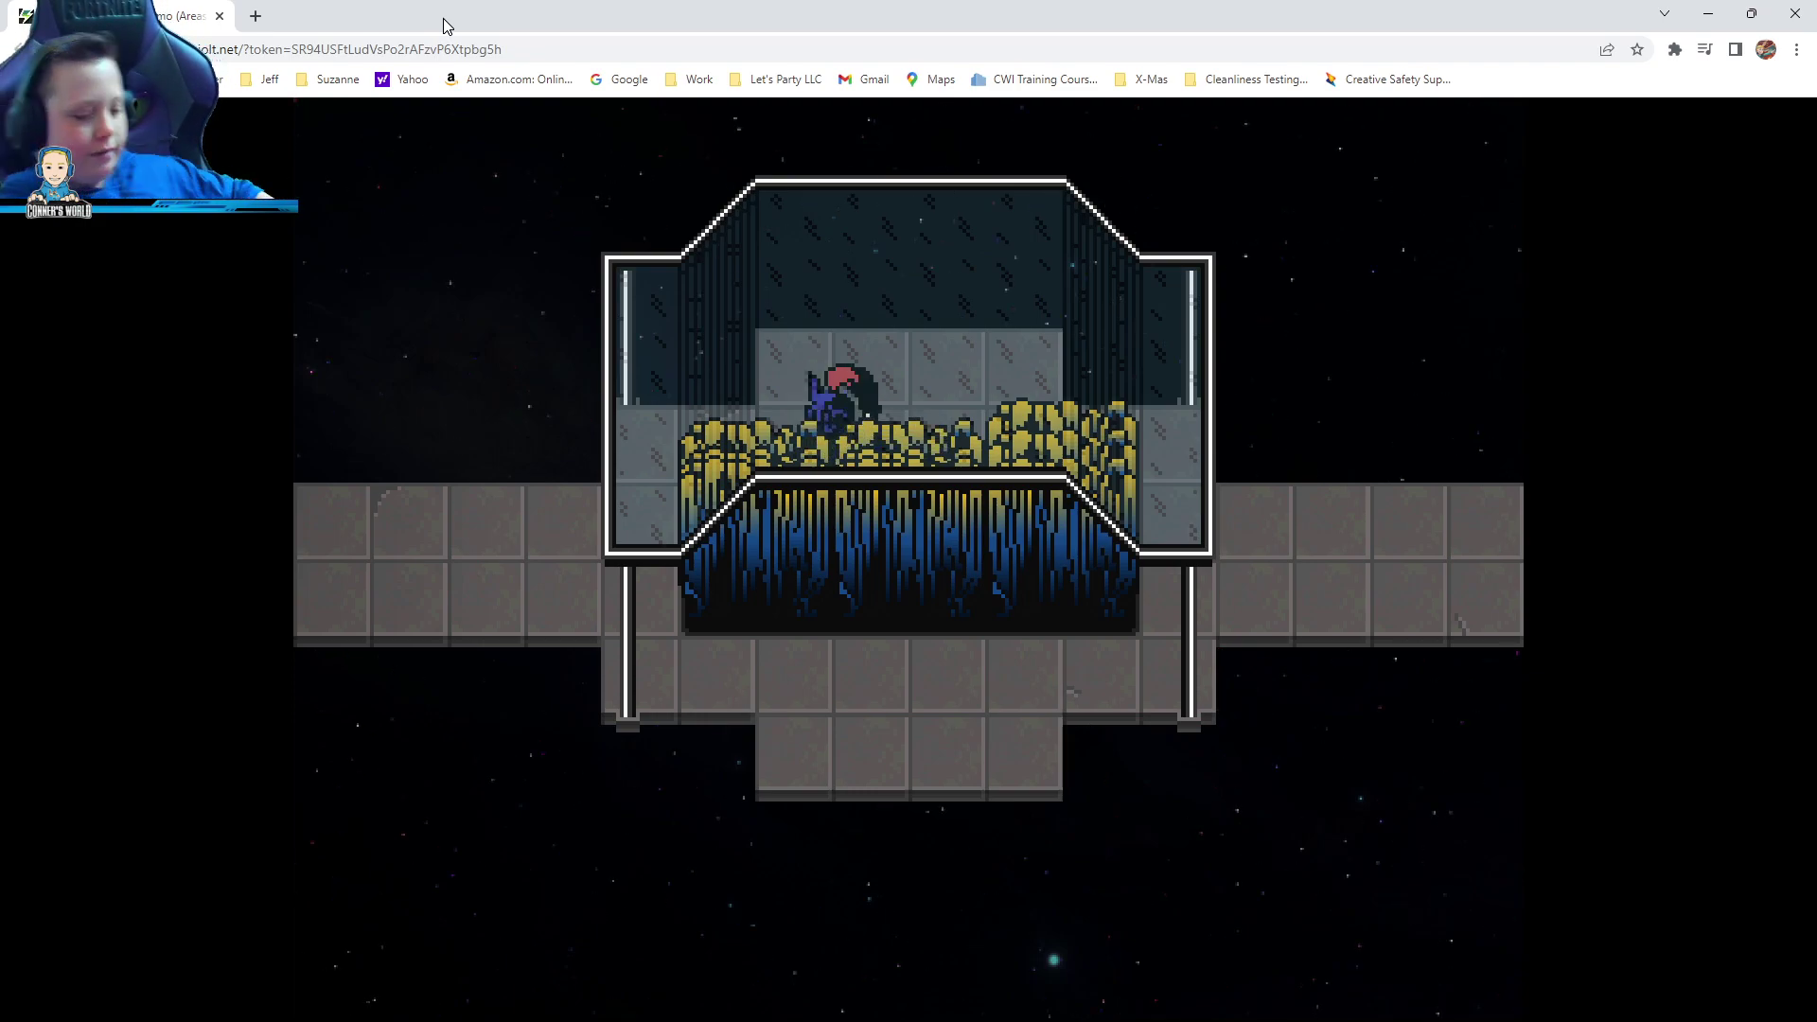
# Come out of the grass and talk through the companion's dialogue, then walk right
pyautogui.press('Left')
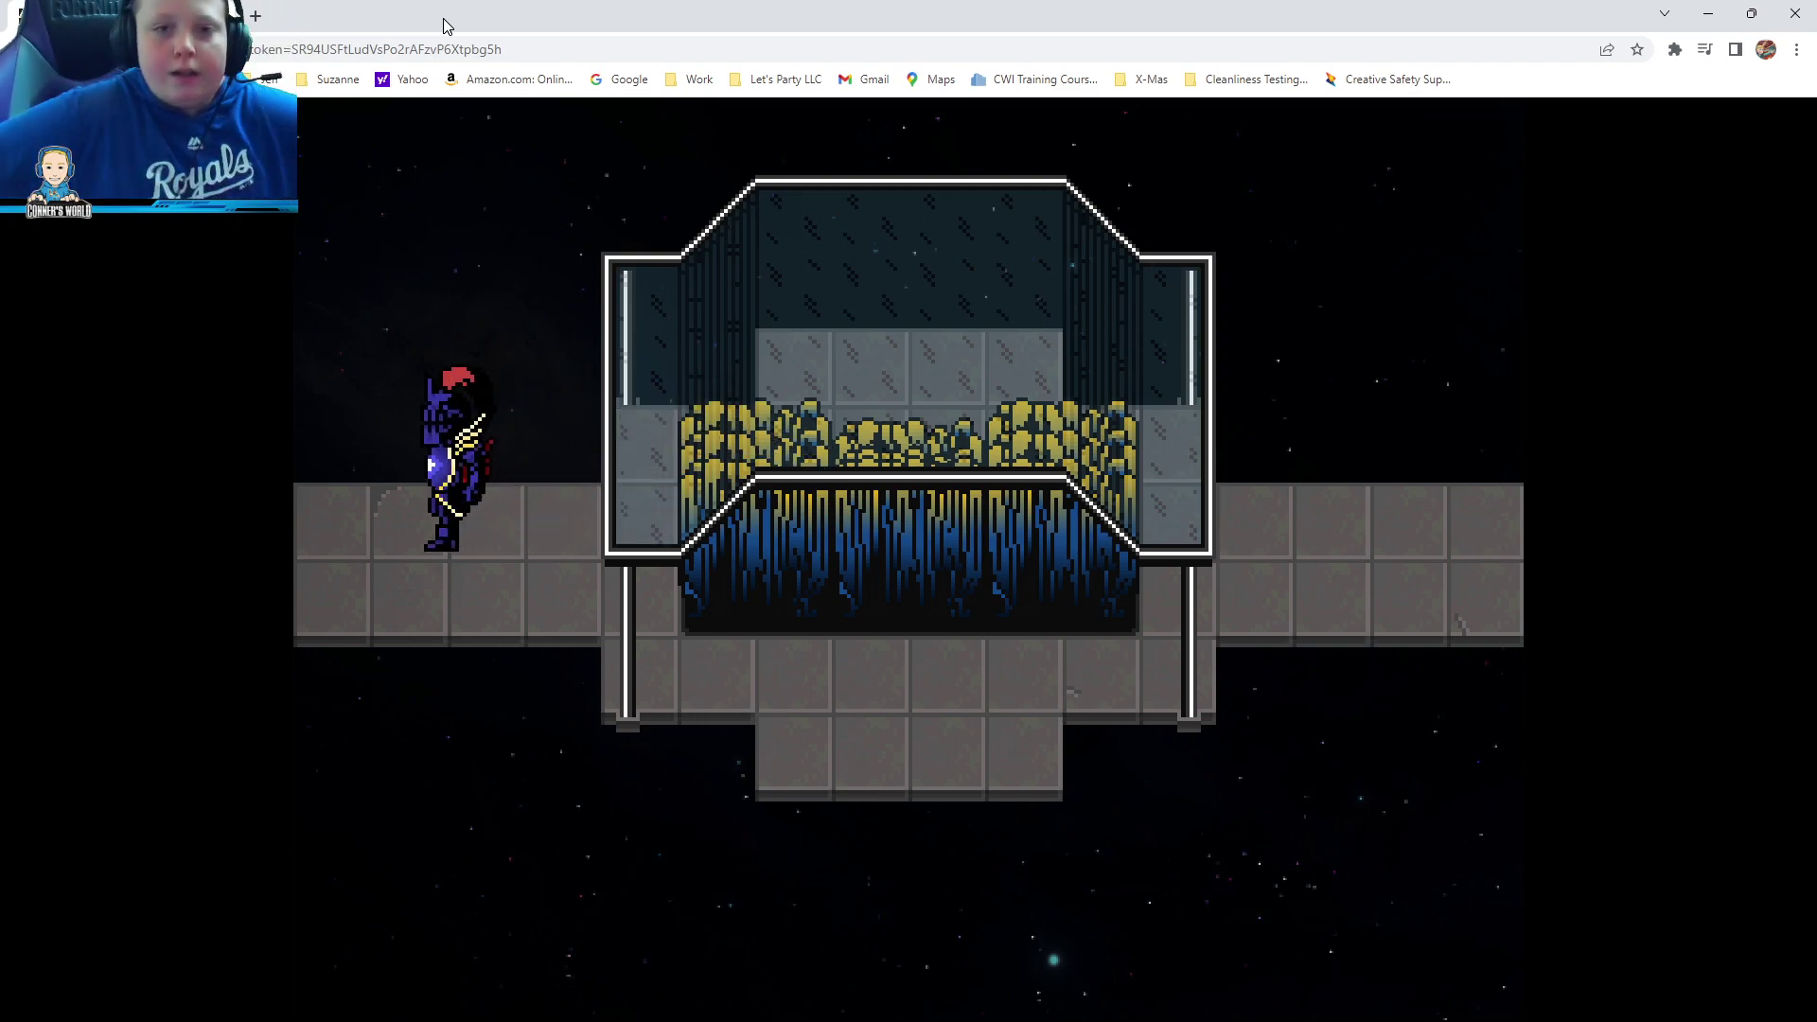
pyautogui.press('Left')
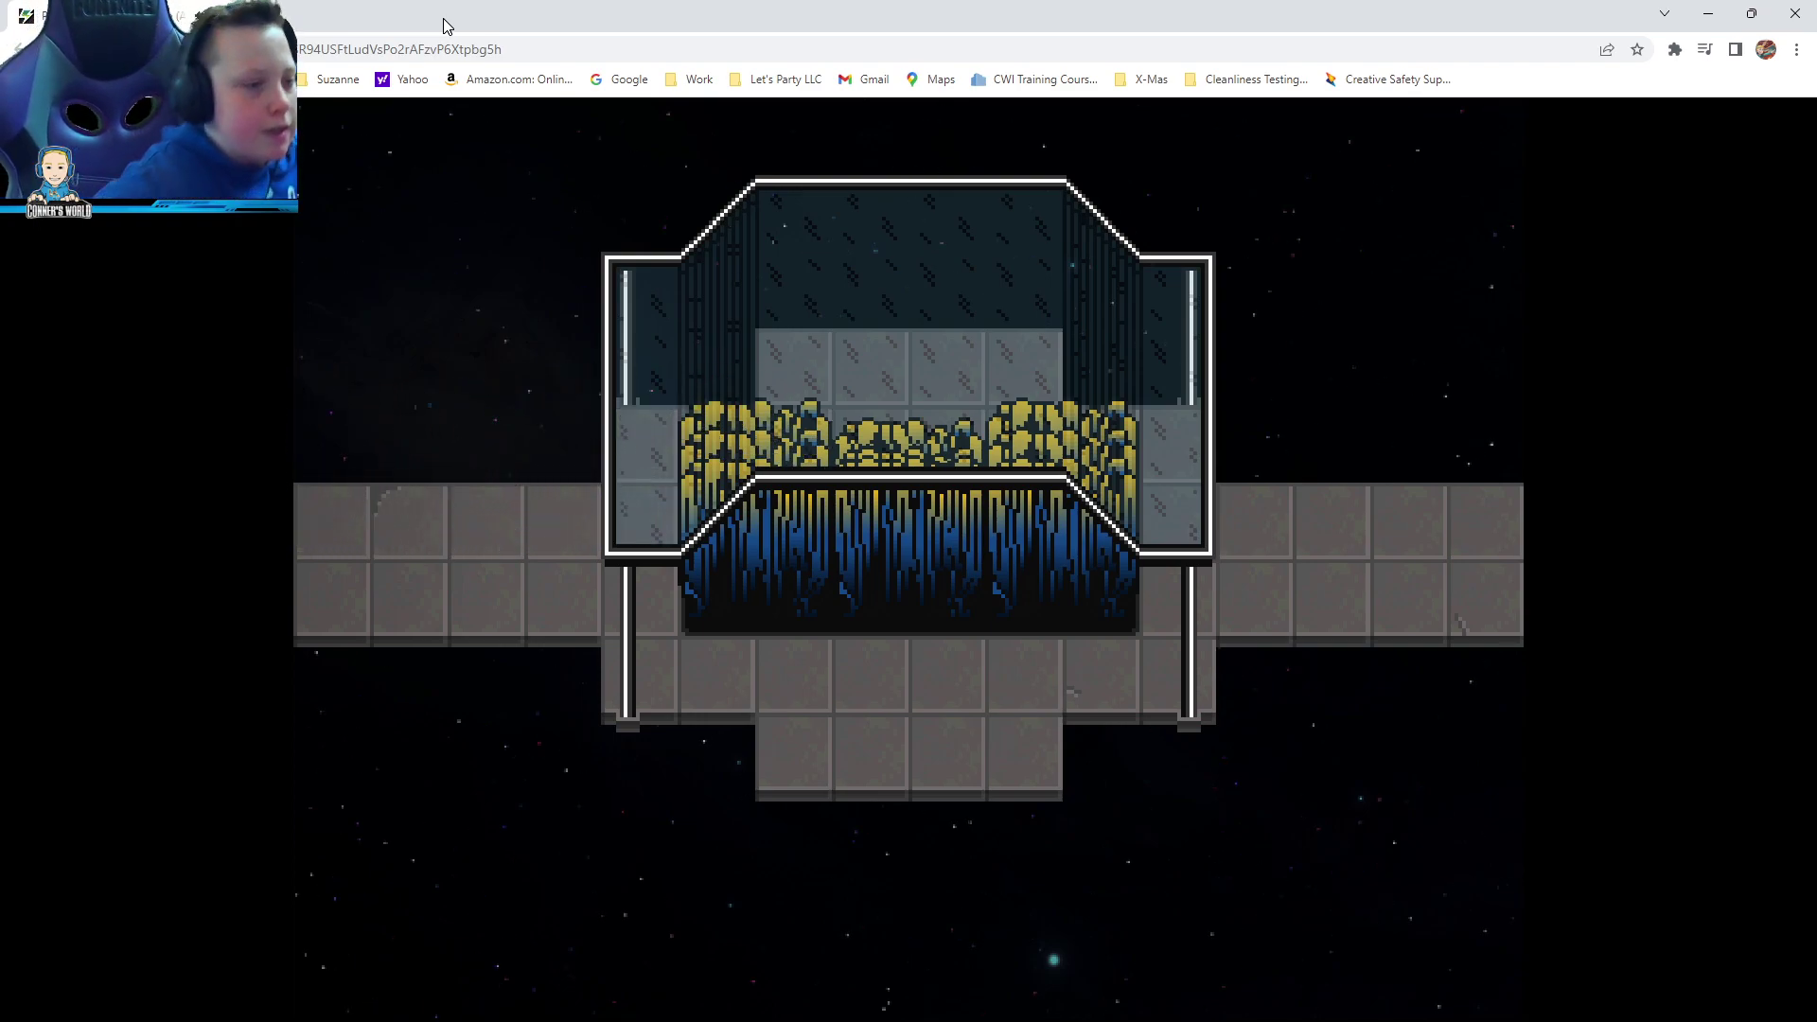
pyautogui.press('Right')
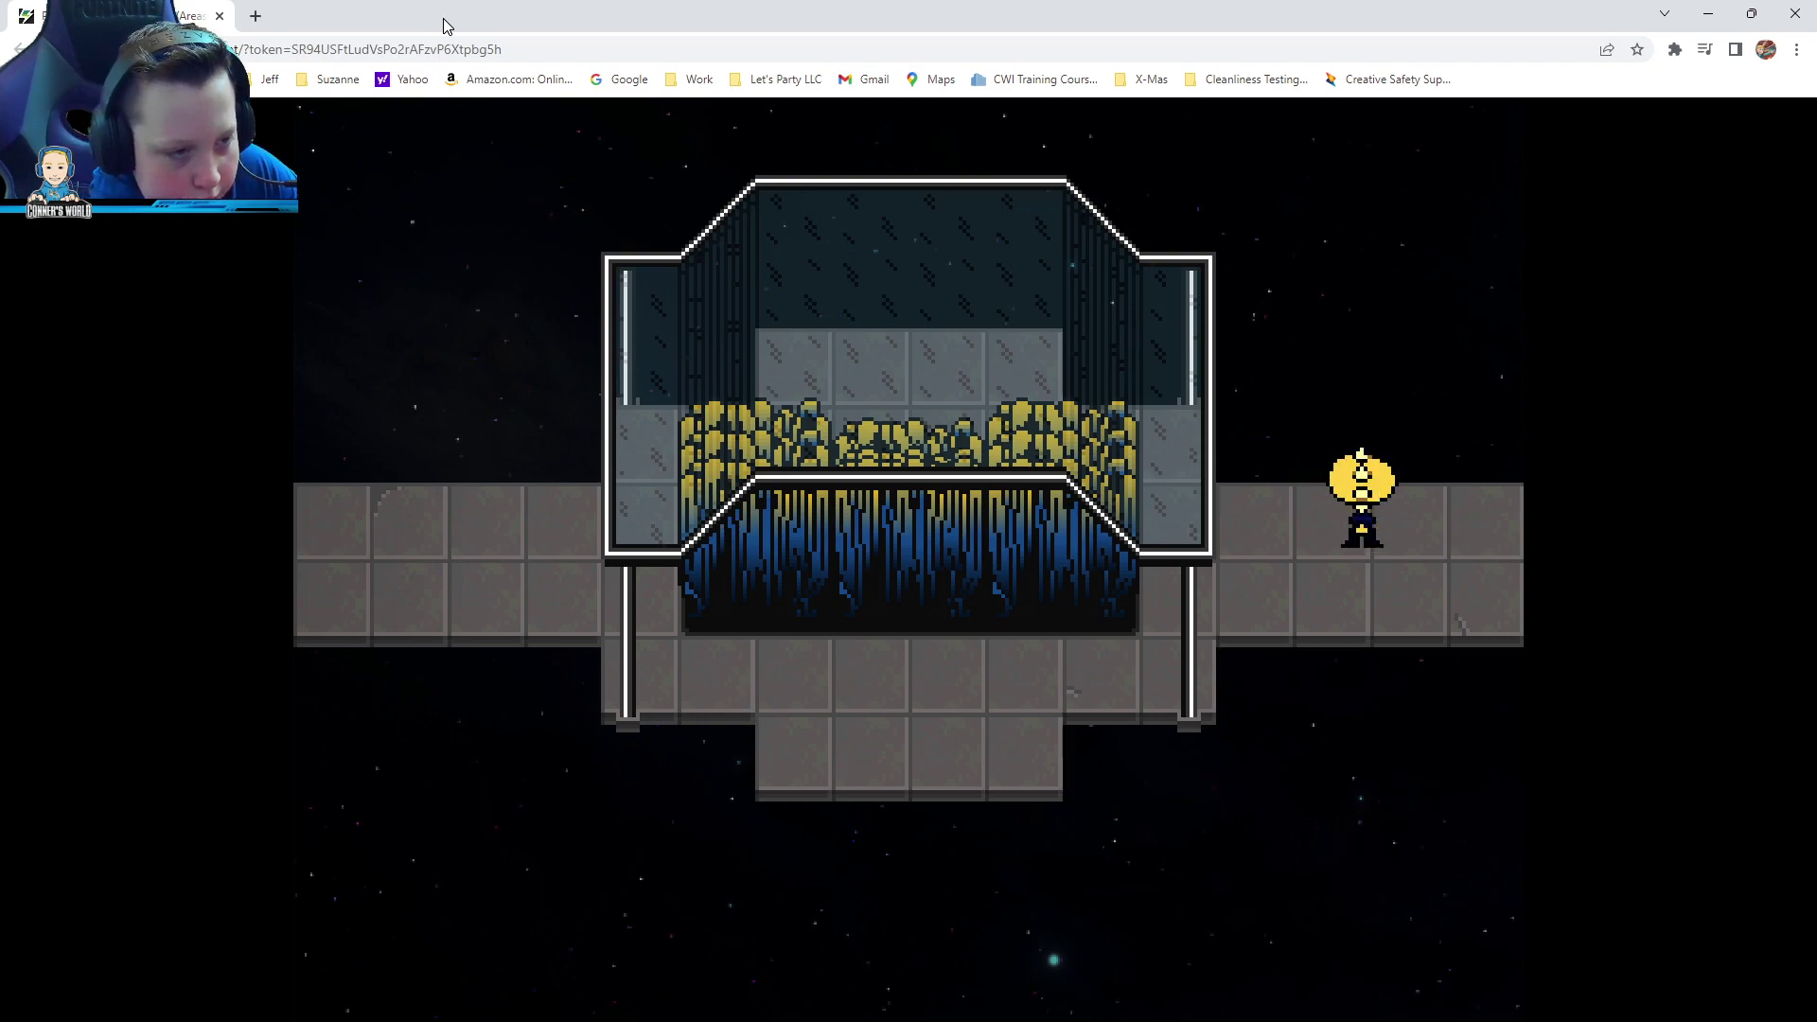
pyautogui.press('z')
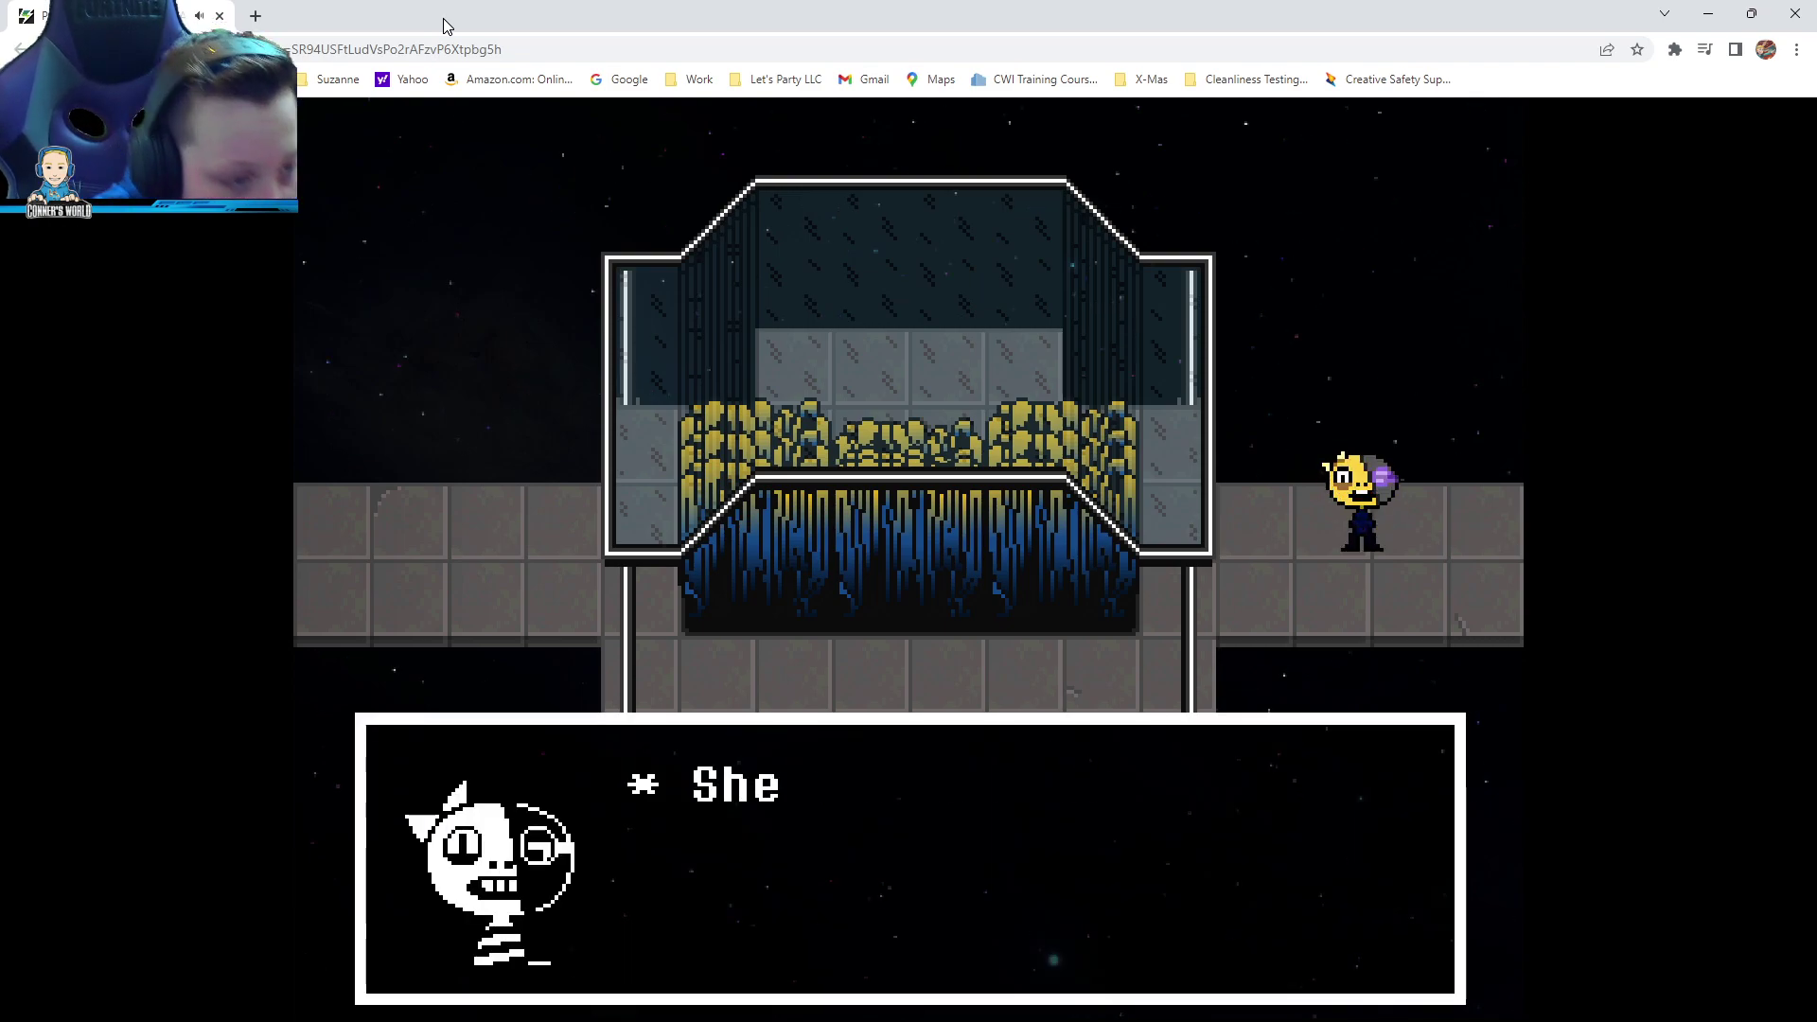
pyautogui.press('z')
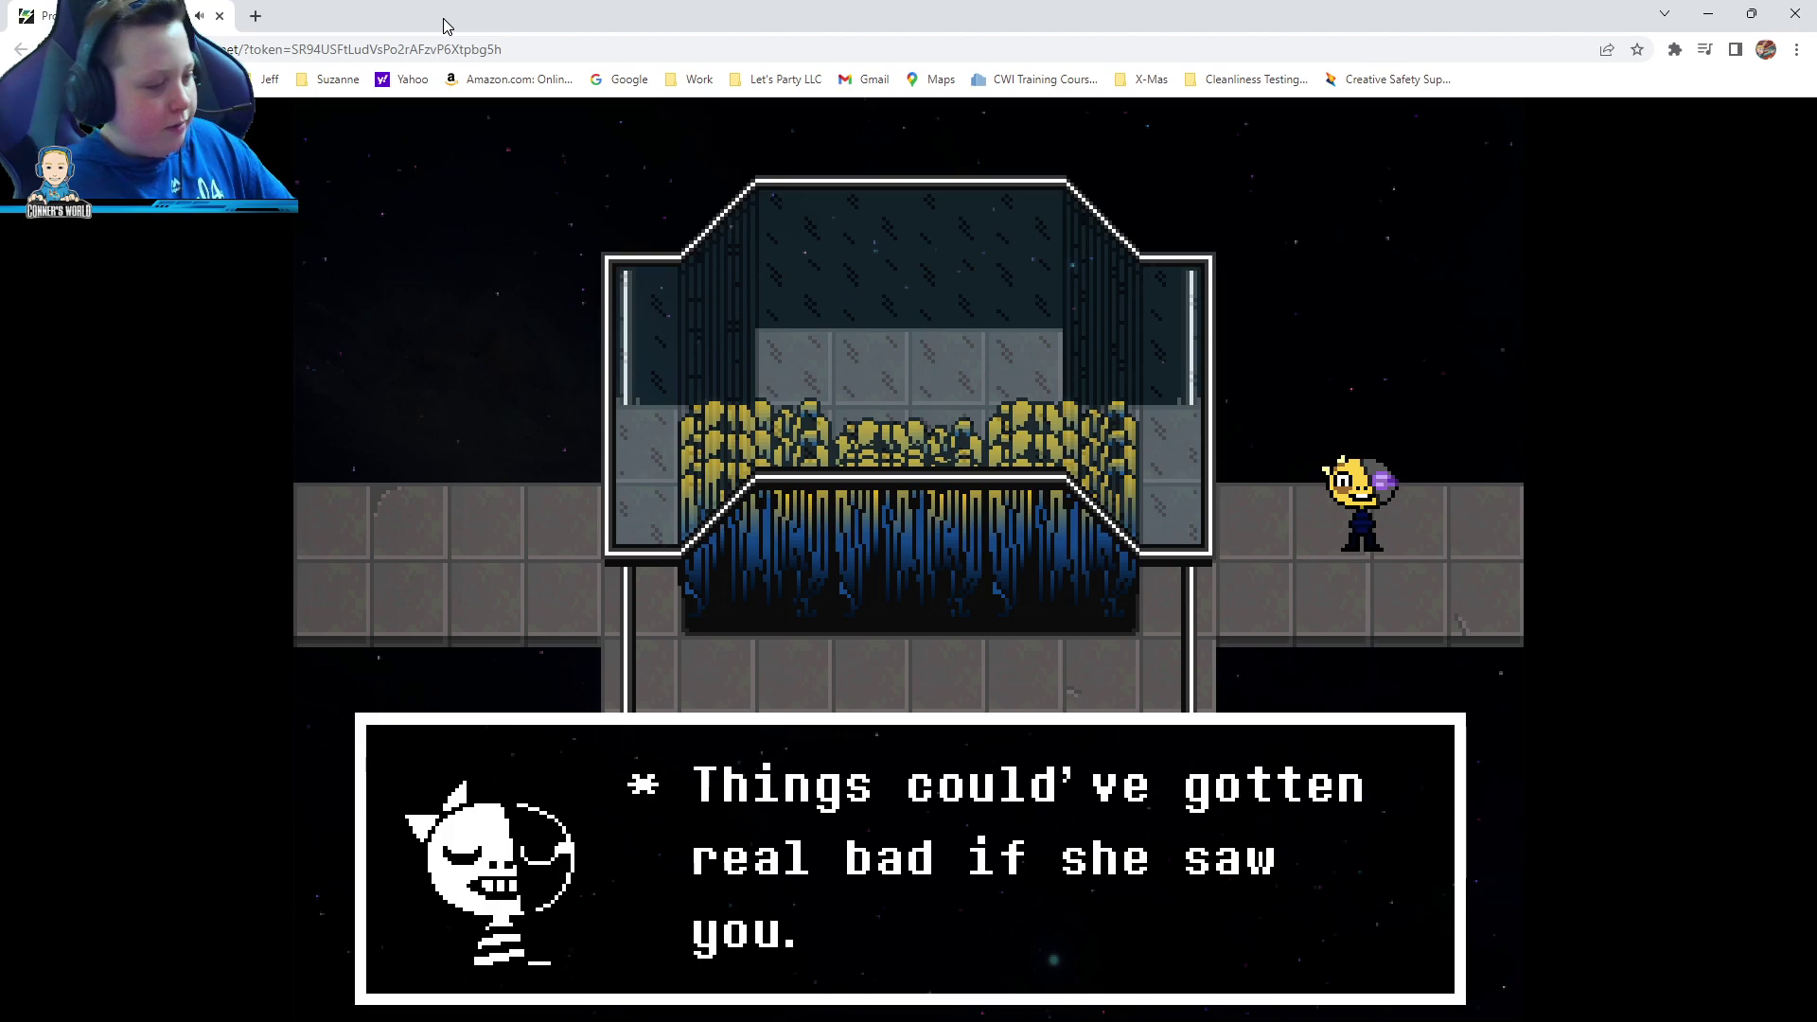
pyautogui.press('z')
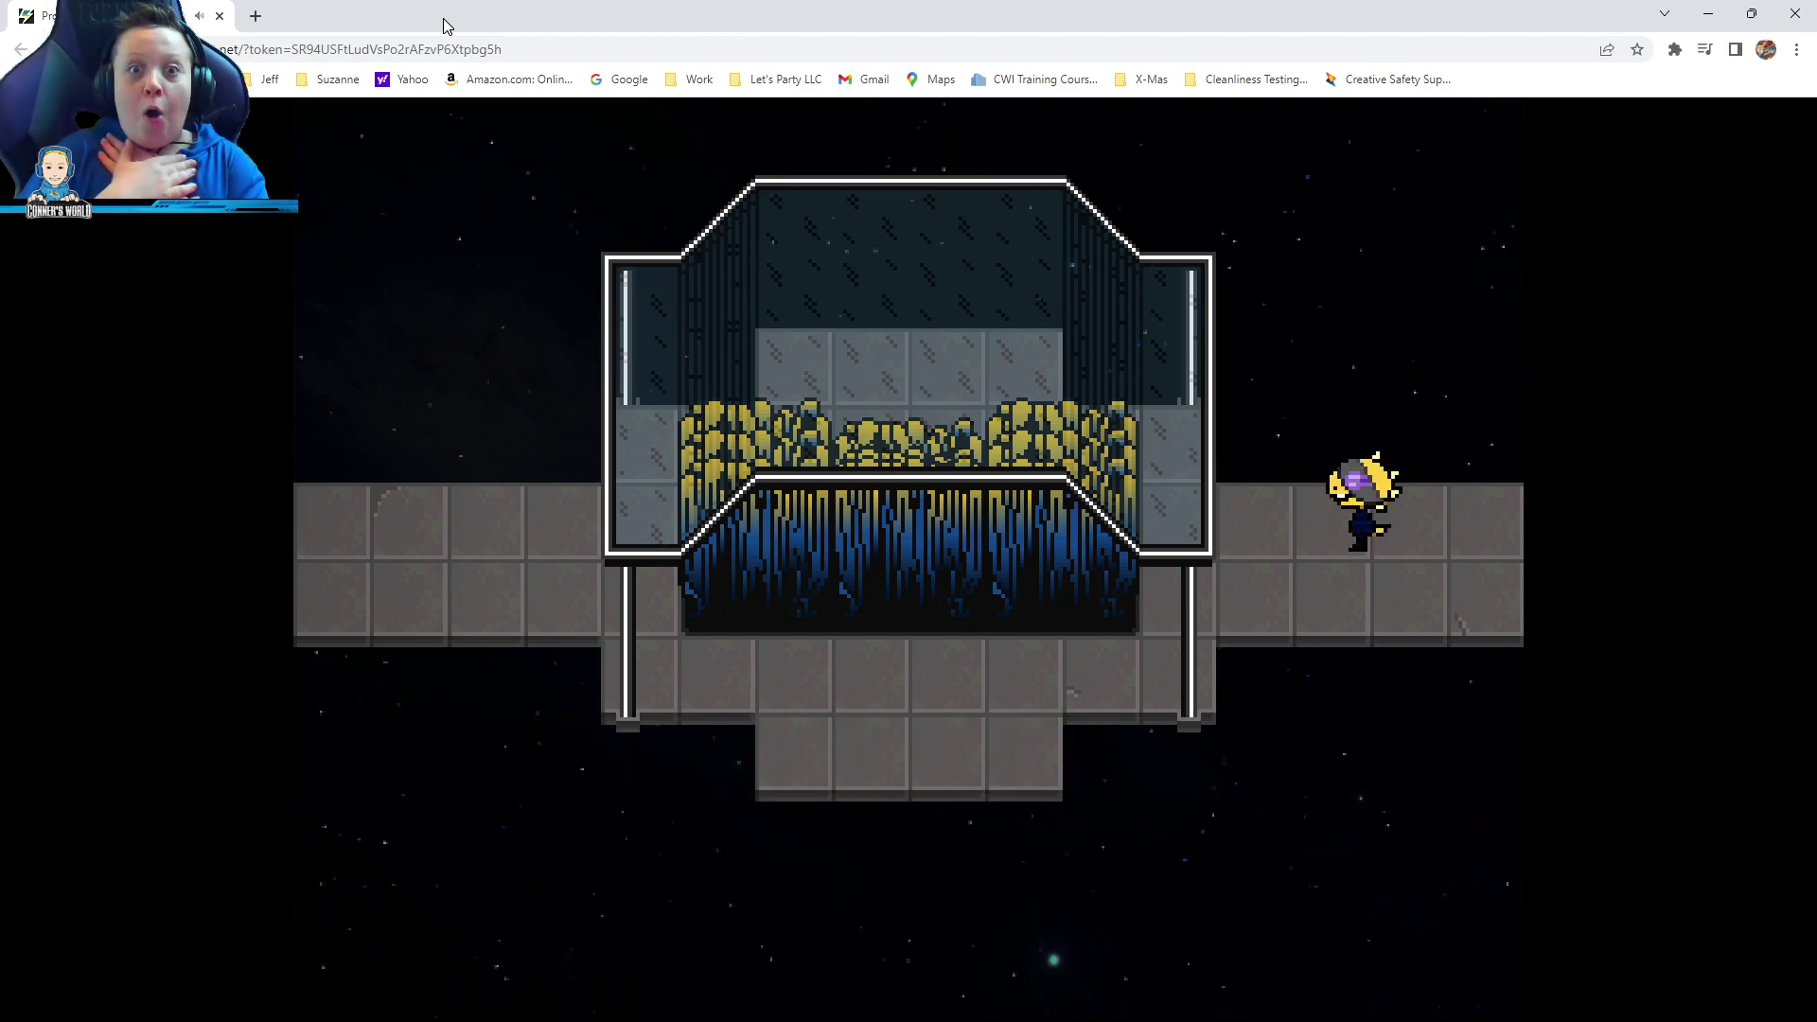
pyautogui.press('z')
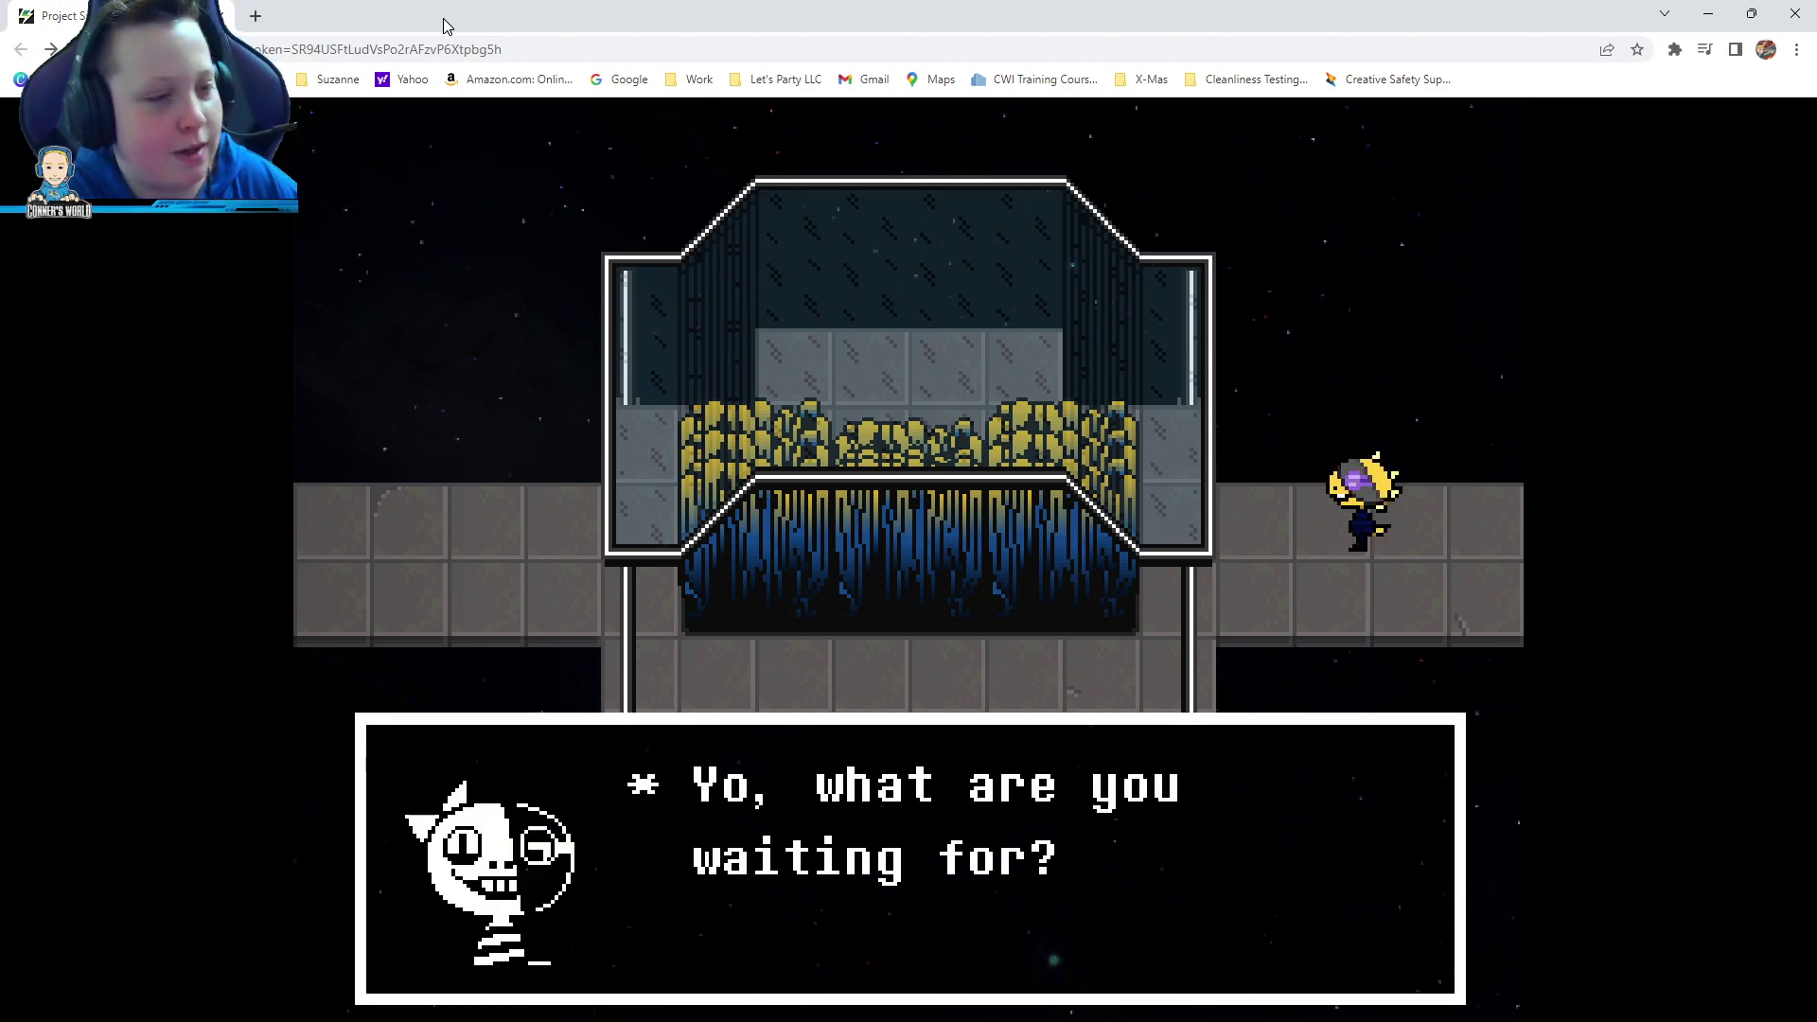
pyautogui.press('z')
pyautogui.press('Right')
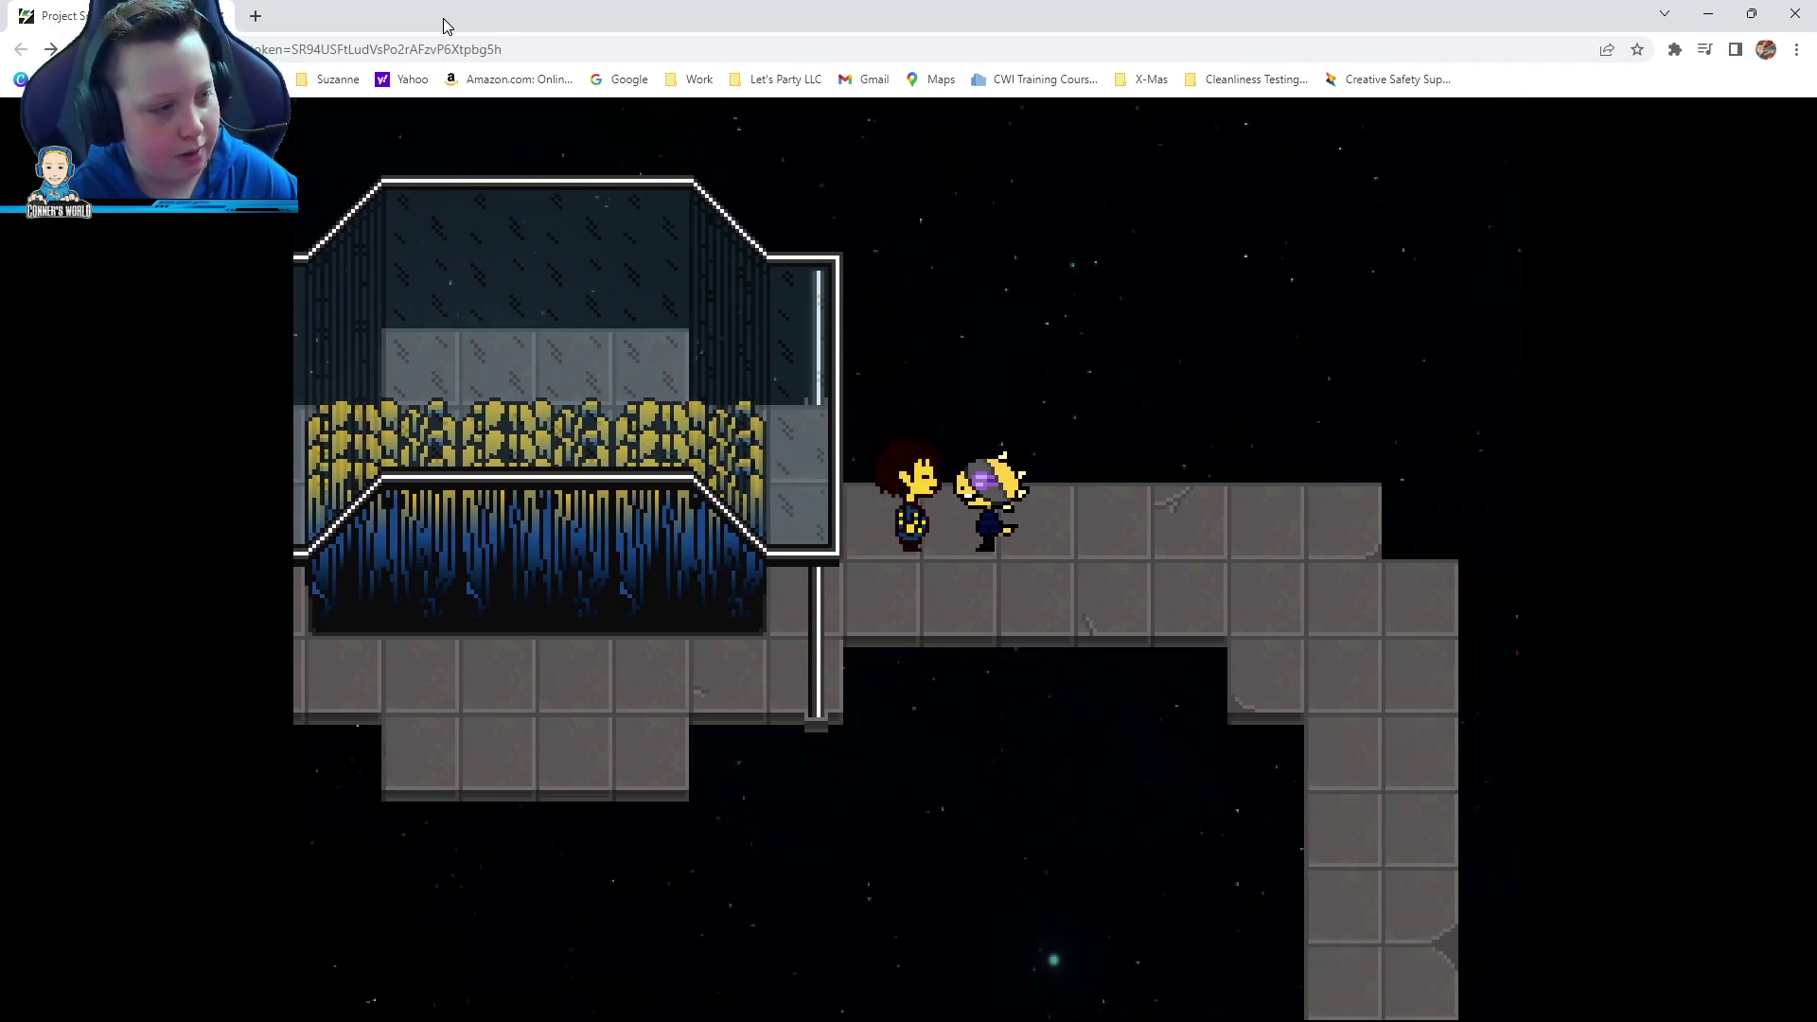
# Decline the Sticky Keys prompt and hear out Monster Kid's lines
pyautogui.press('z')
pyautogui.press('shift')
pyautogui.press('shift')
pyautogui.press('shift')
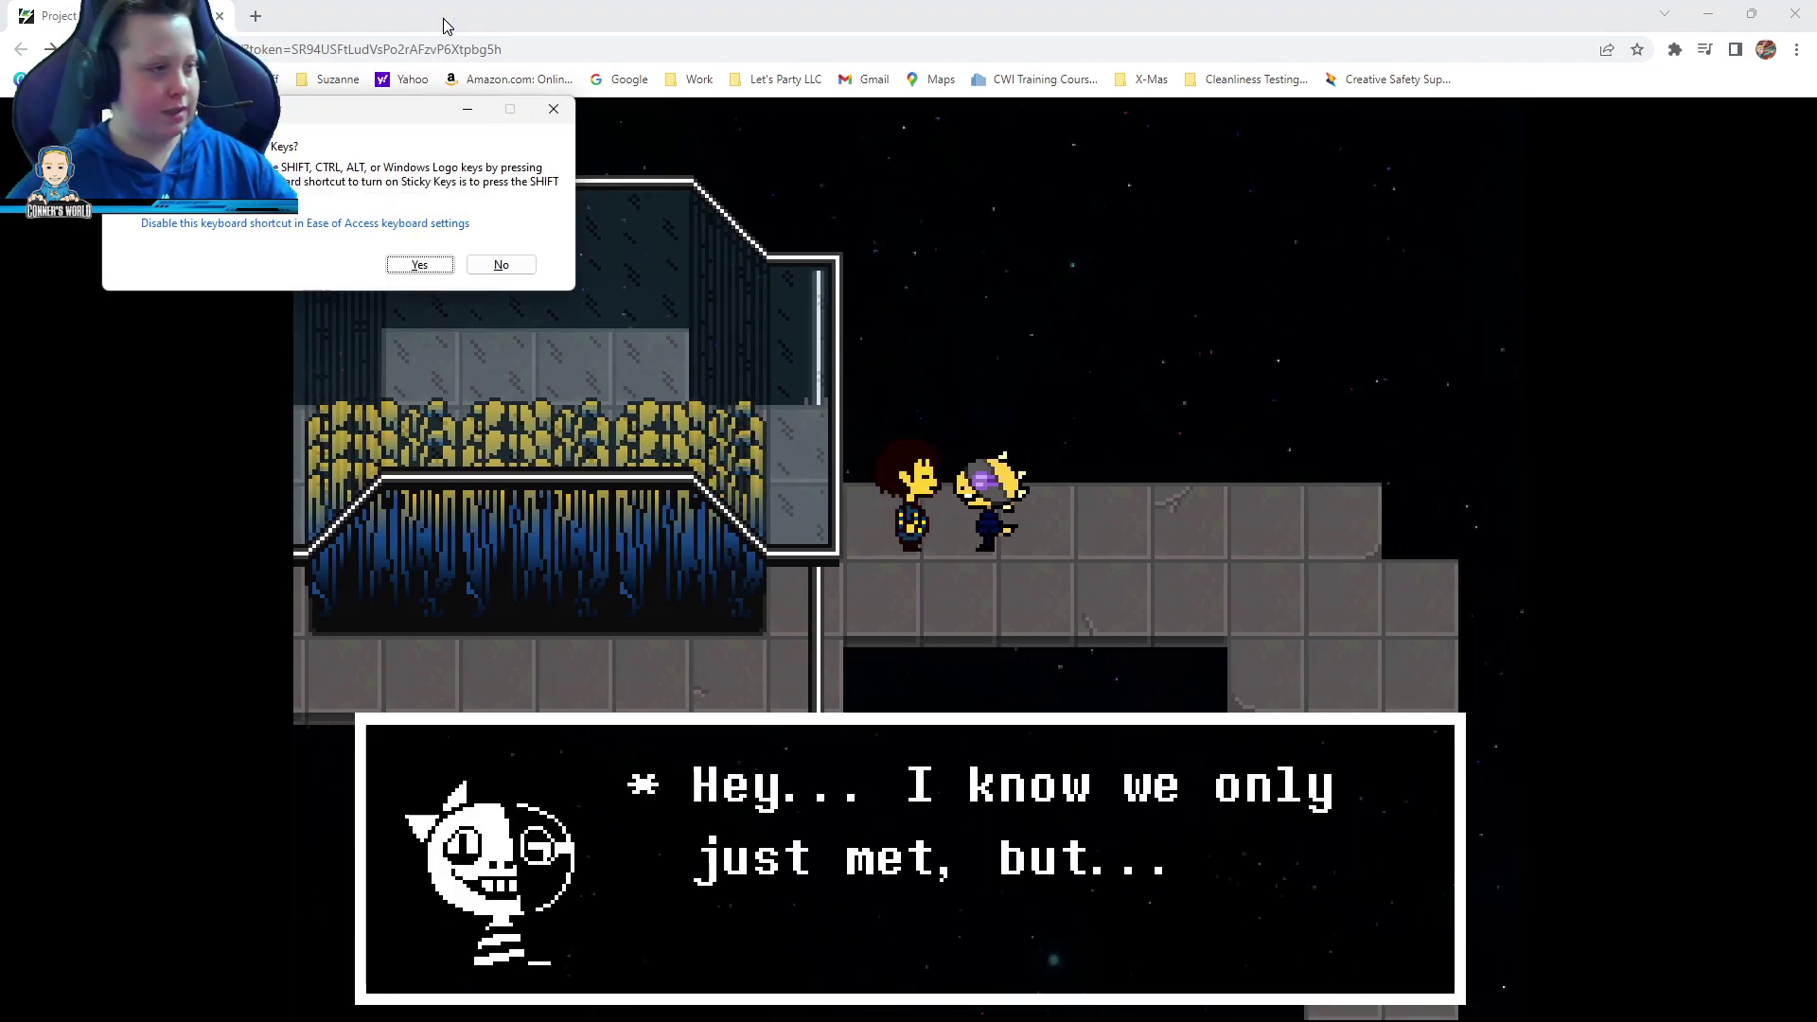
pyautogui.click(500, 266)
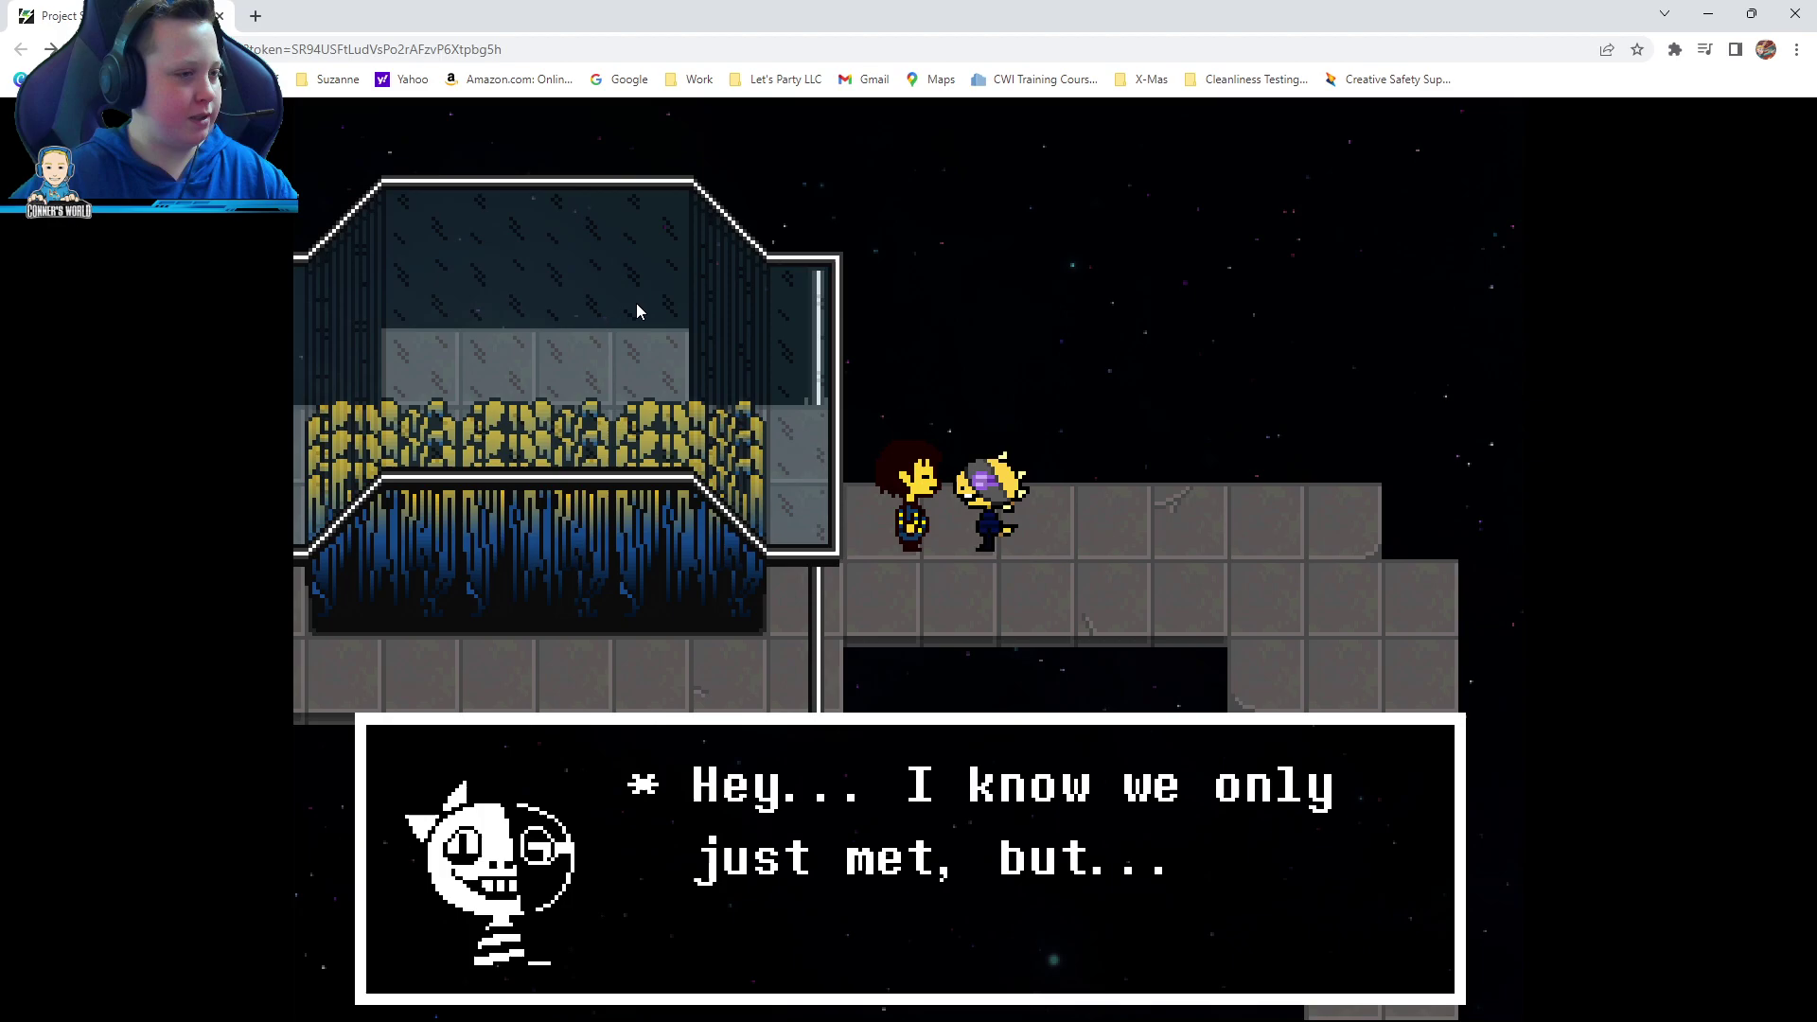
pyautogui.press('z')
pyautogui.press('z')
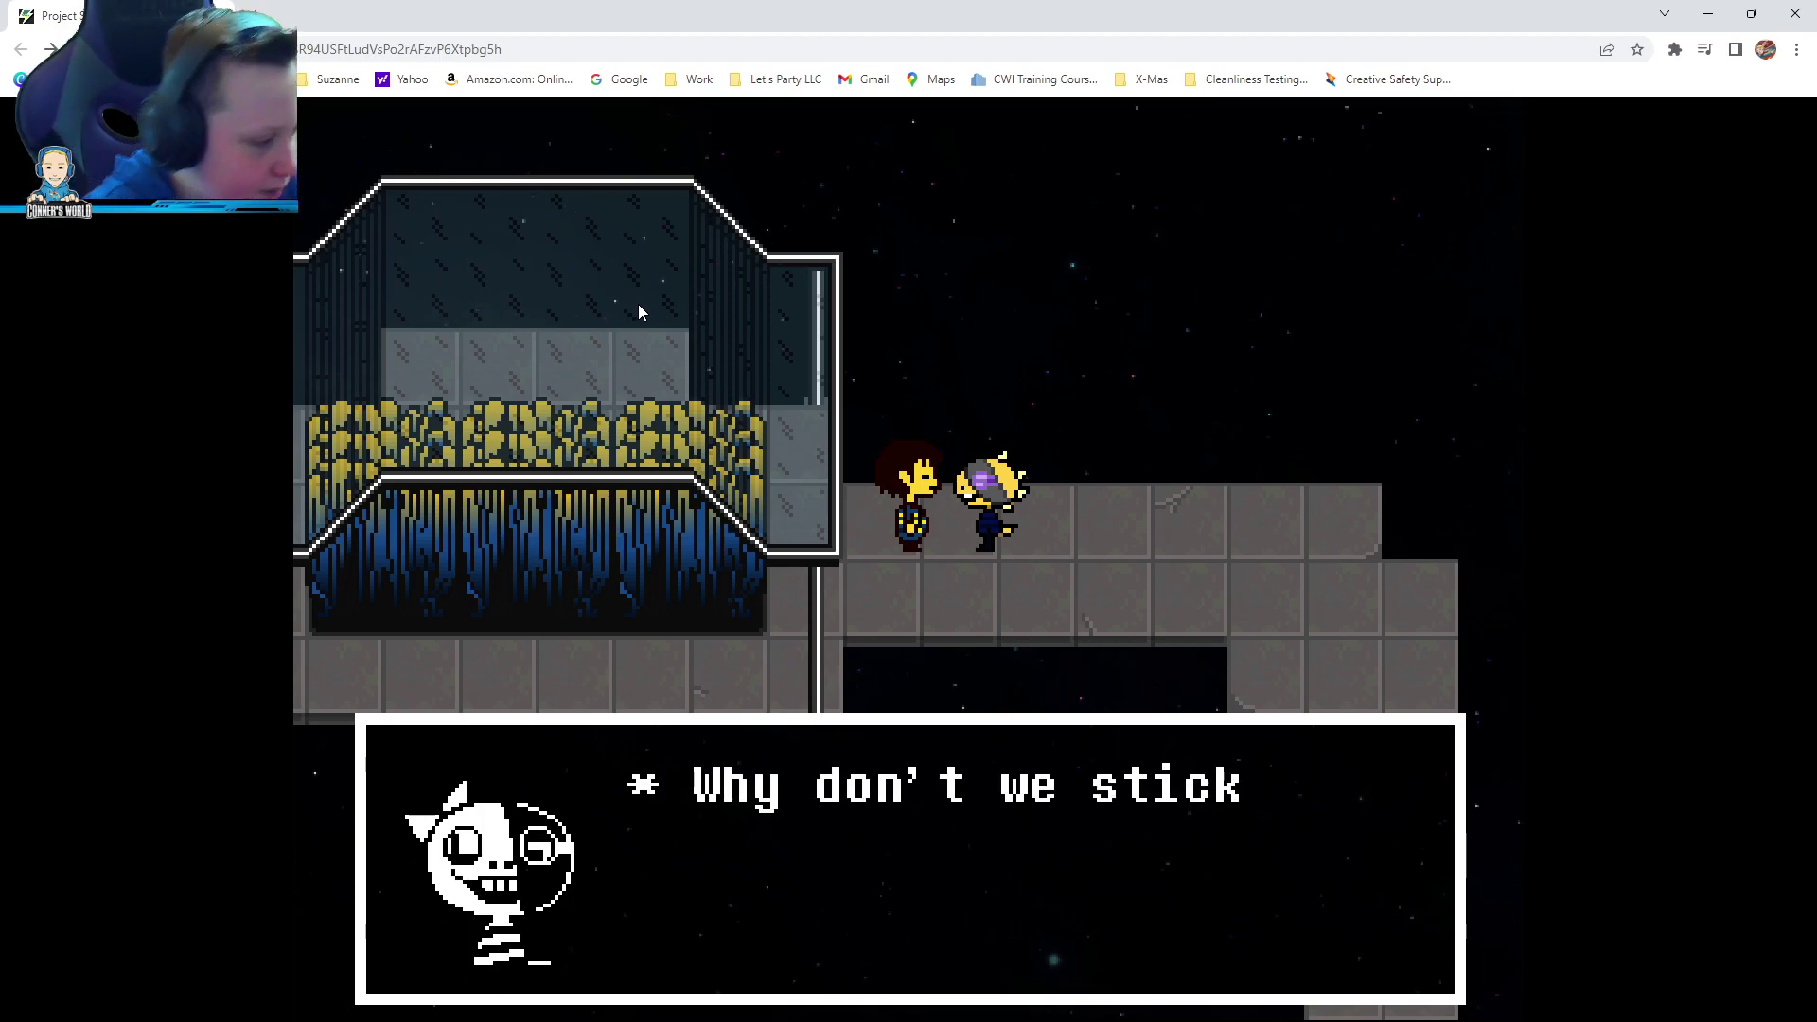
pyautogui.press('z')
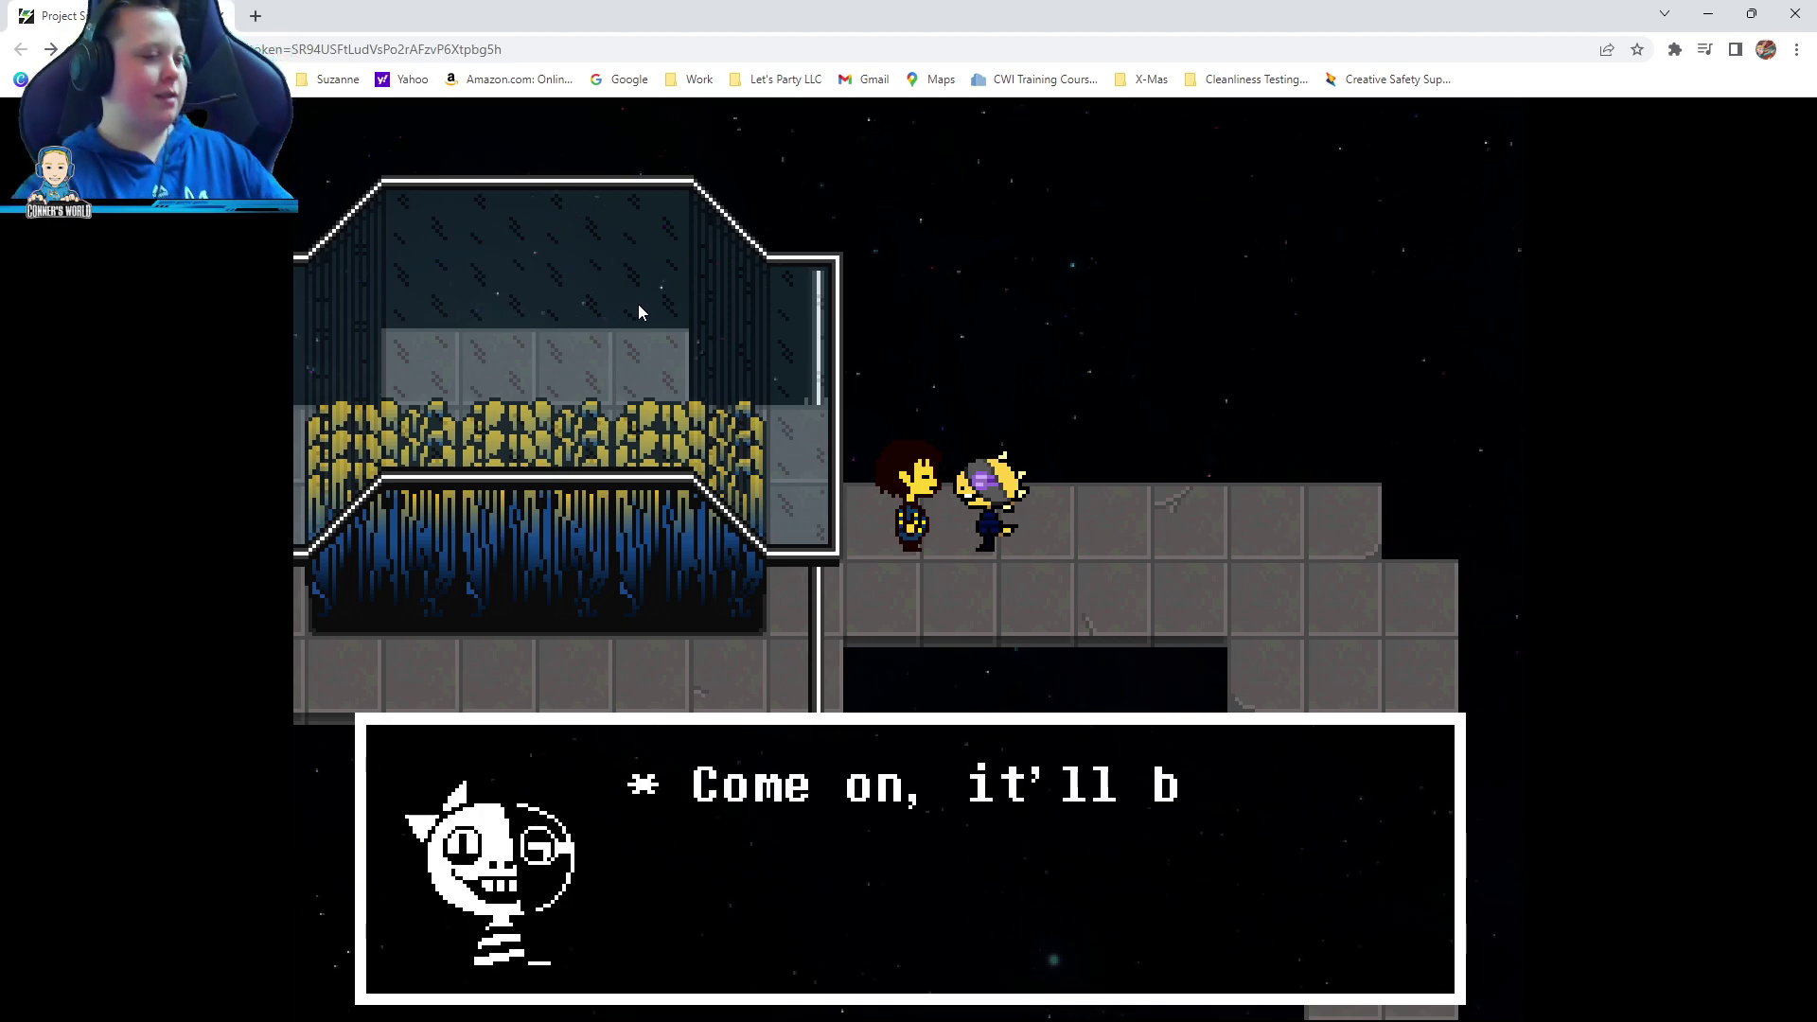
pyautogui.press('z')
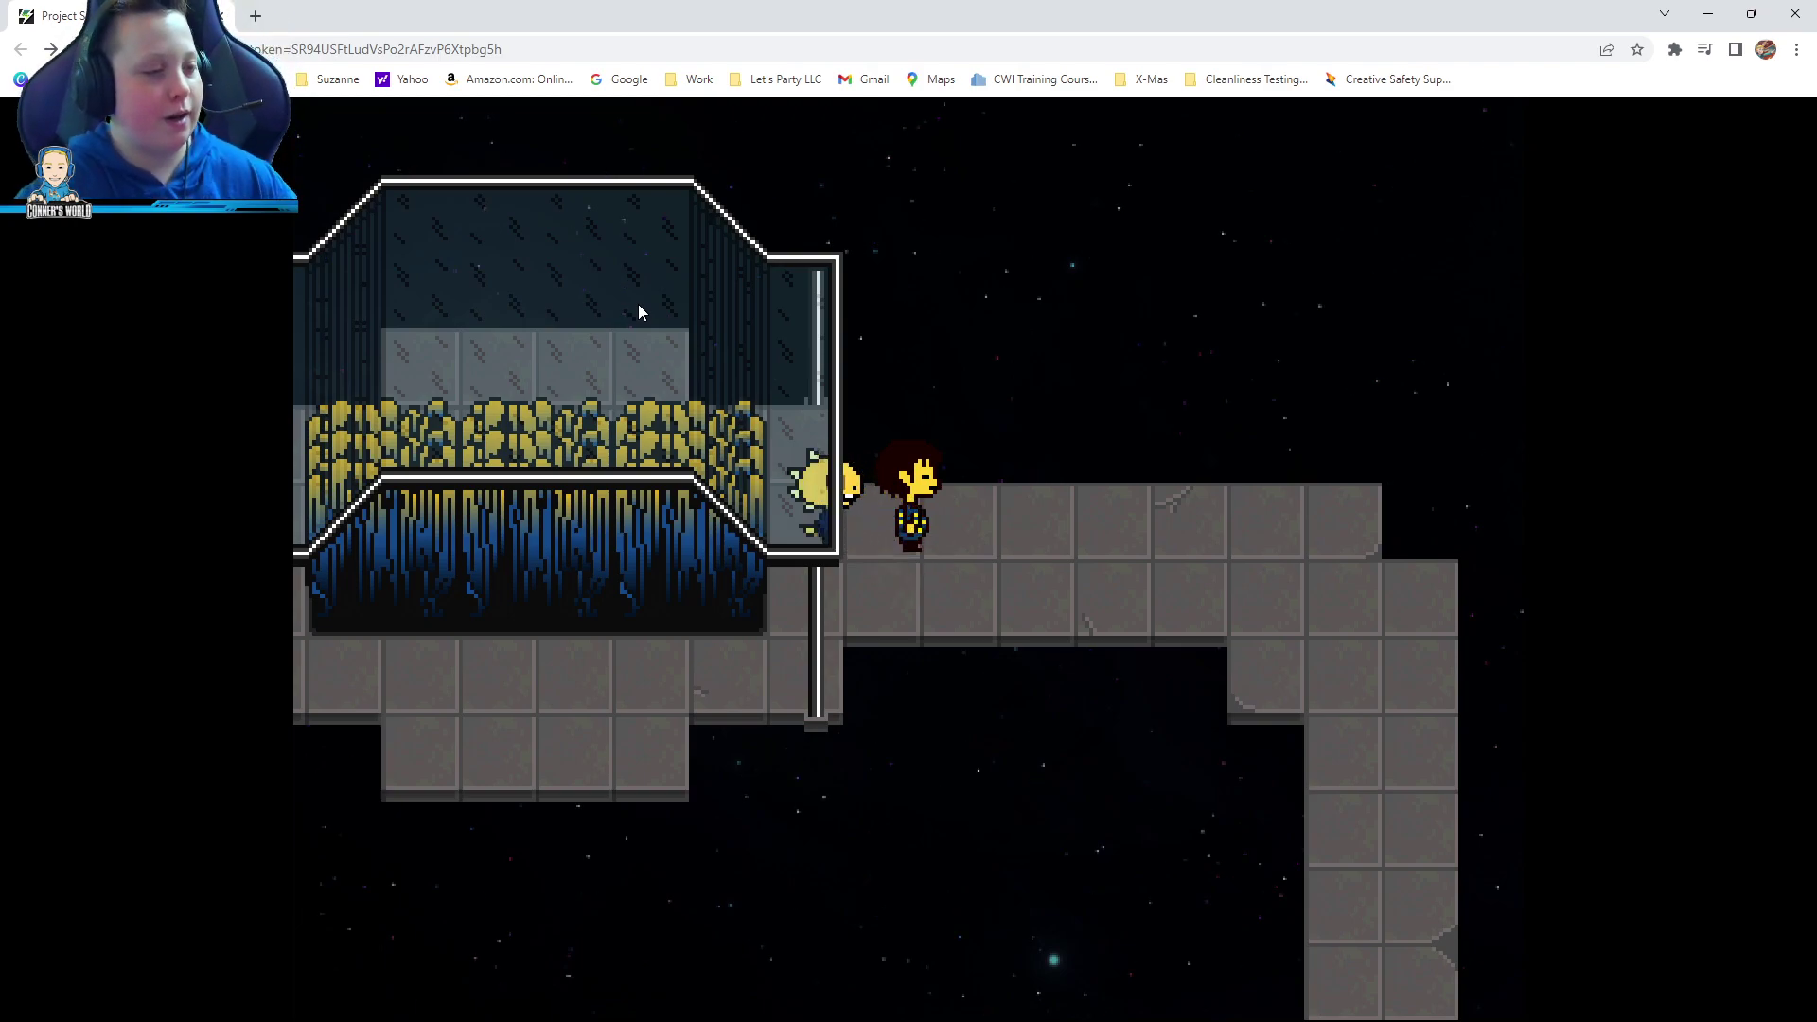
pyautogui.press('z')
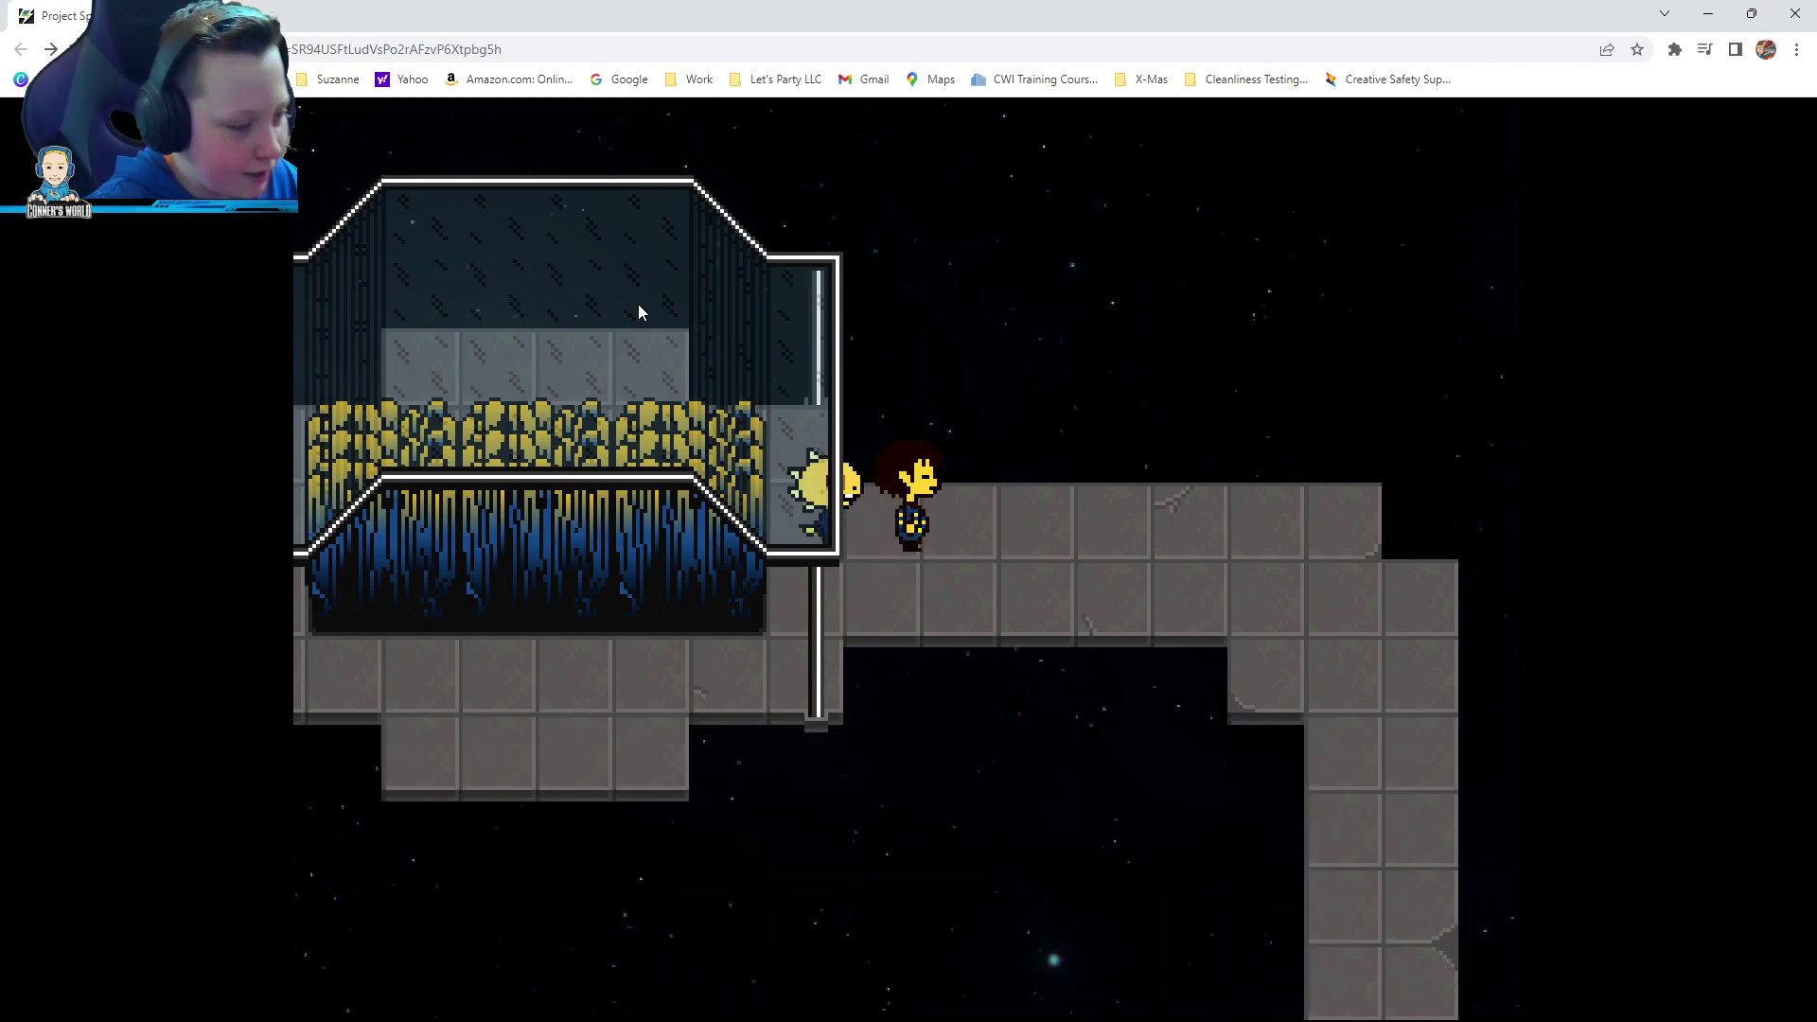
# Walk right and down the path into the next room
pyautogui.press('Right')
pyautogui.press('Down')
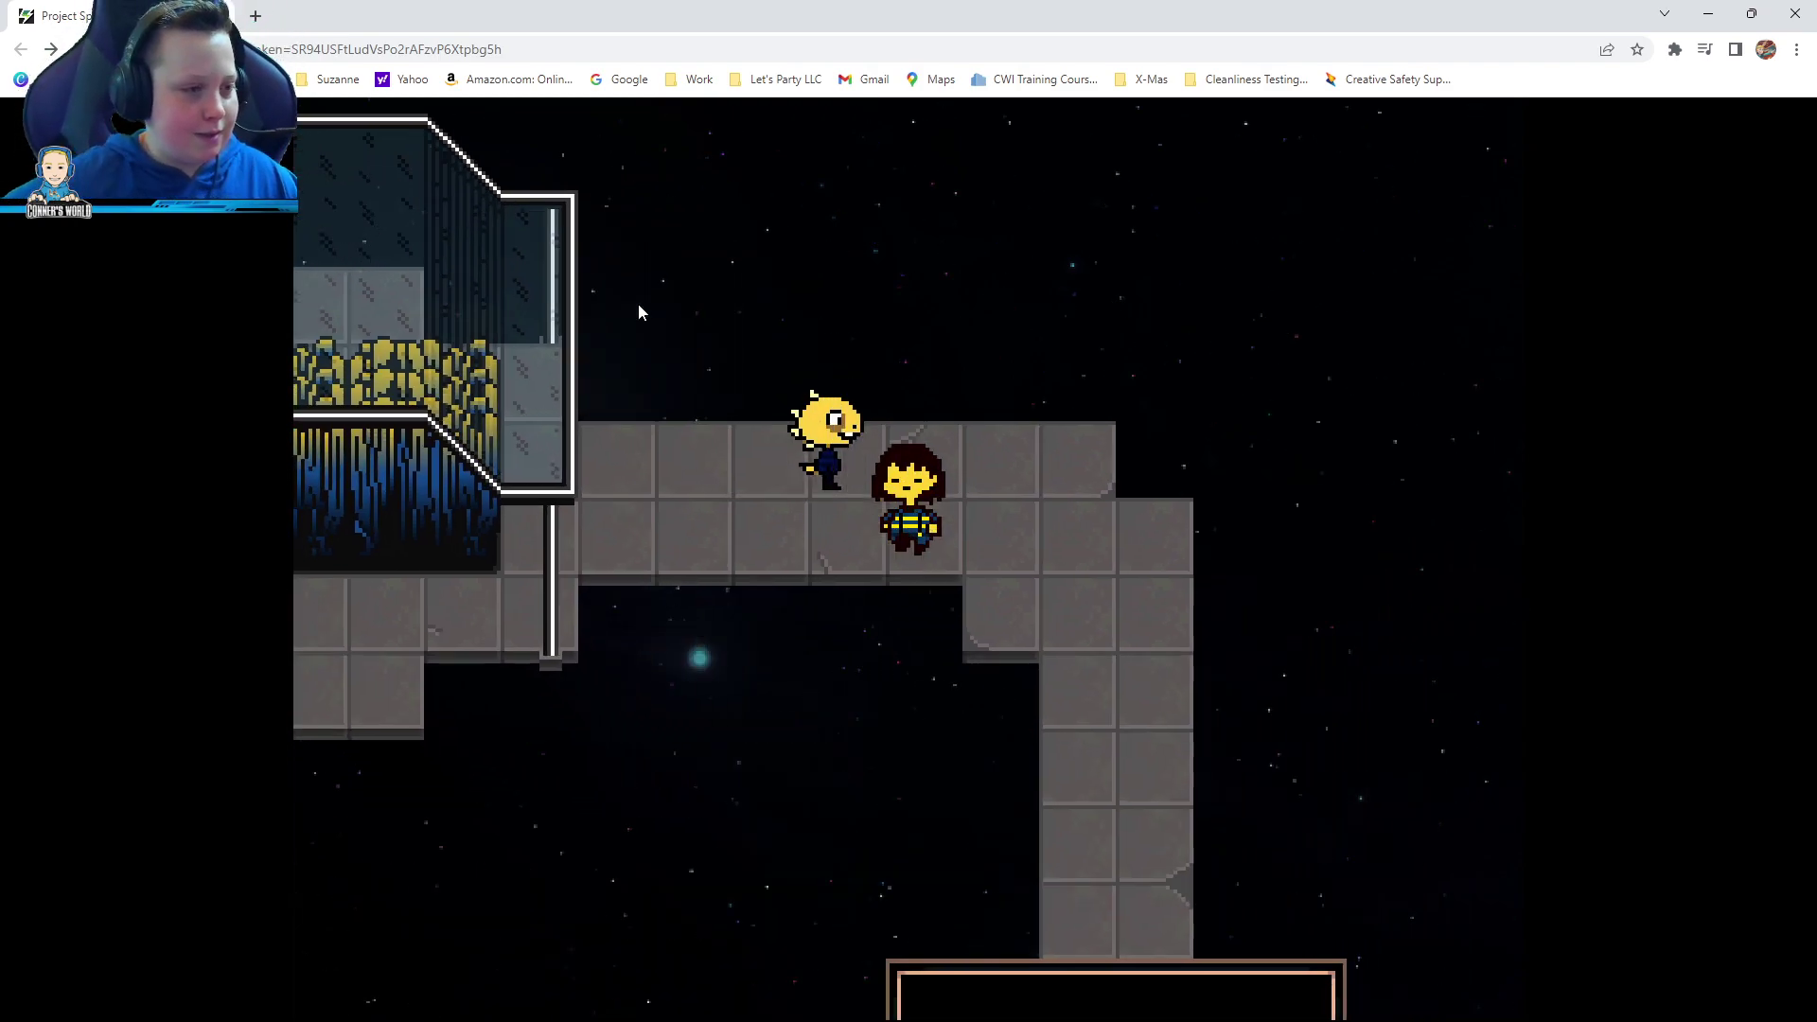
pyautogui.press('Down')
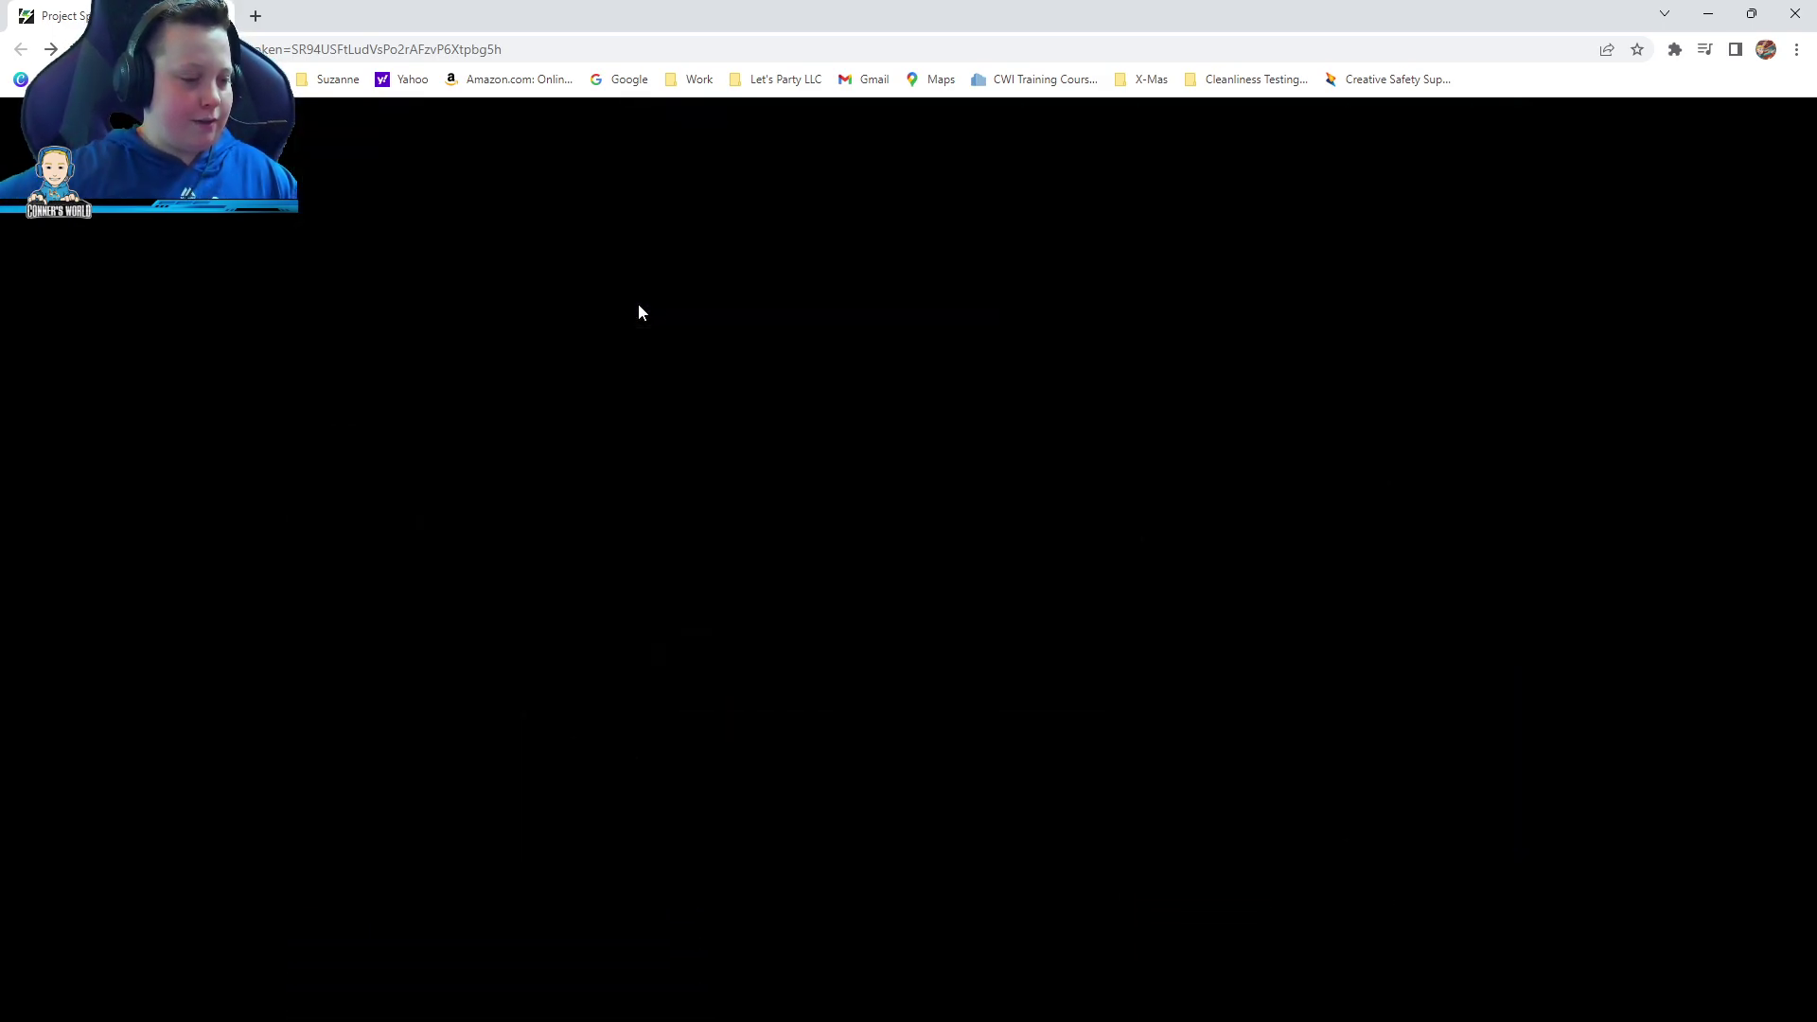
pyautogui.press('z')
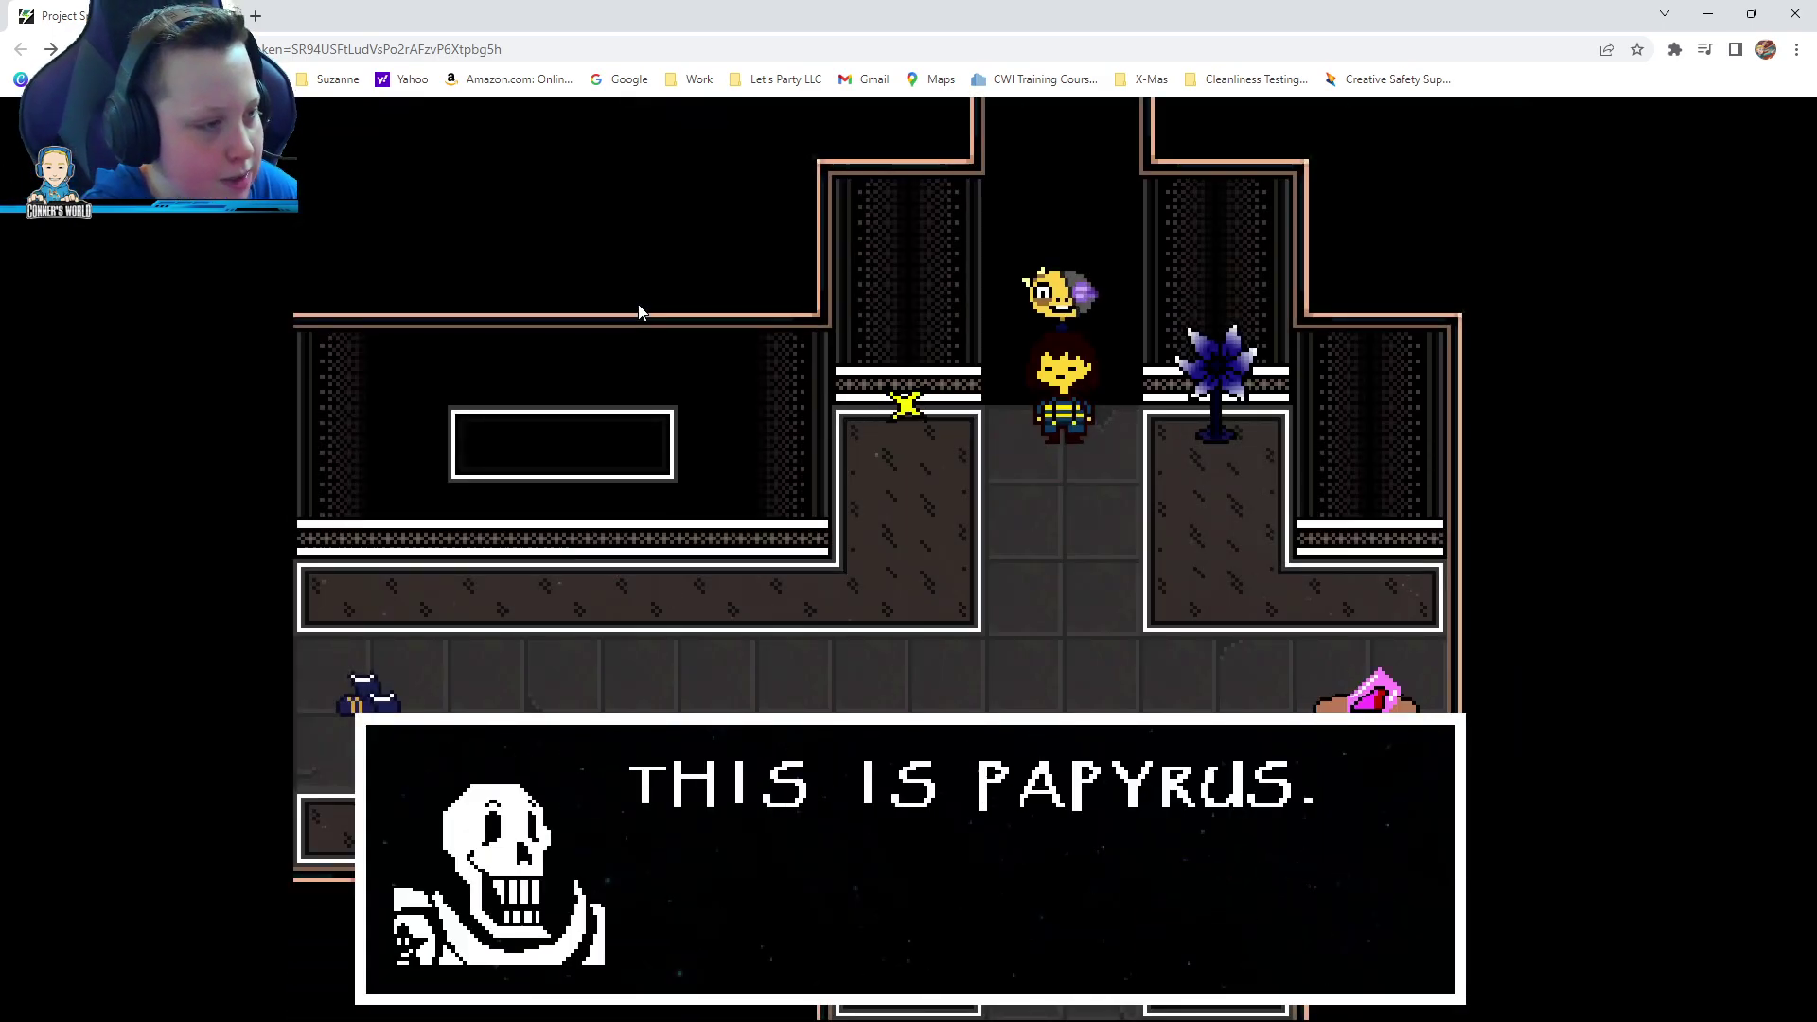
pyautogui.press('z')
pyautogui.press('z')
pyautogui.press('z')
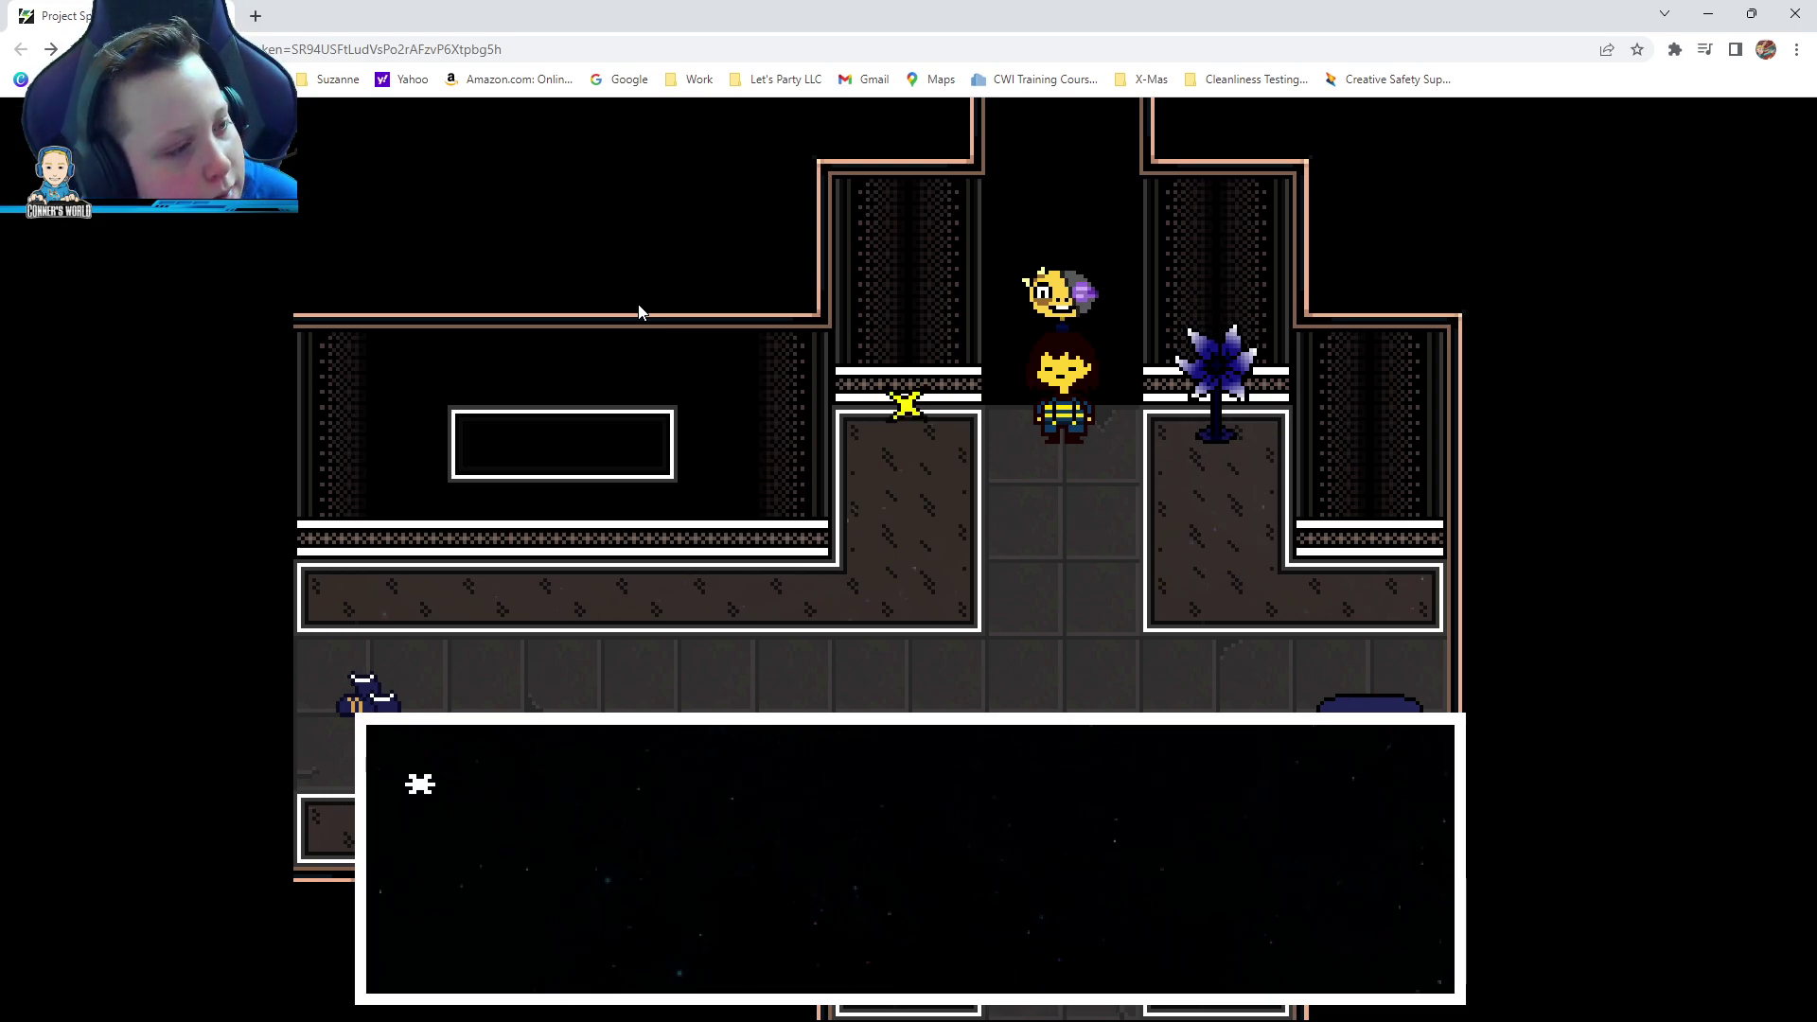
pyautogui.press('z')
# Save the game at the Foundry – Dark Zone save star
pyautogui.press('Left')
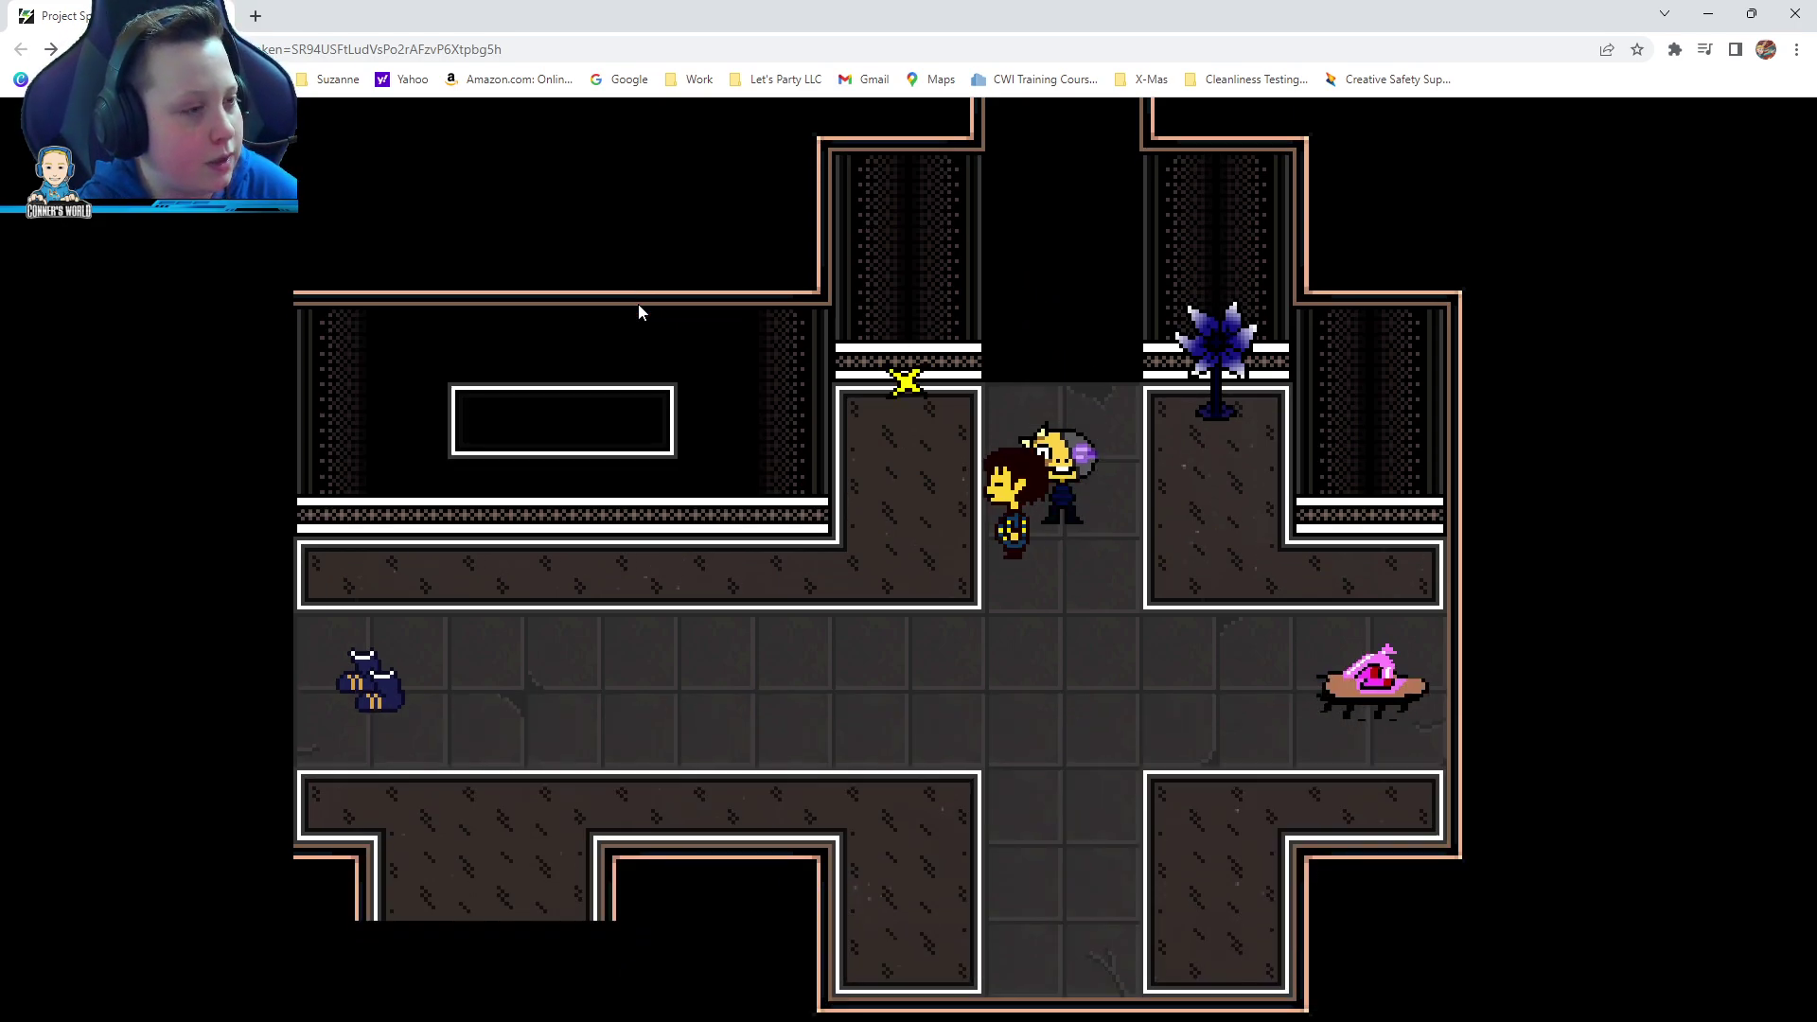
pyautogui.press('z')
pyautogui.press('z')
pyautogui.press('z')
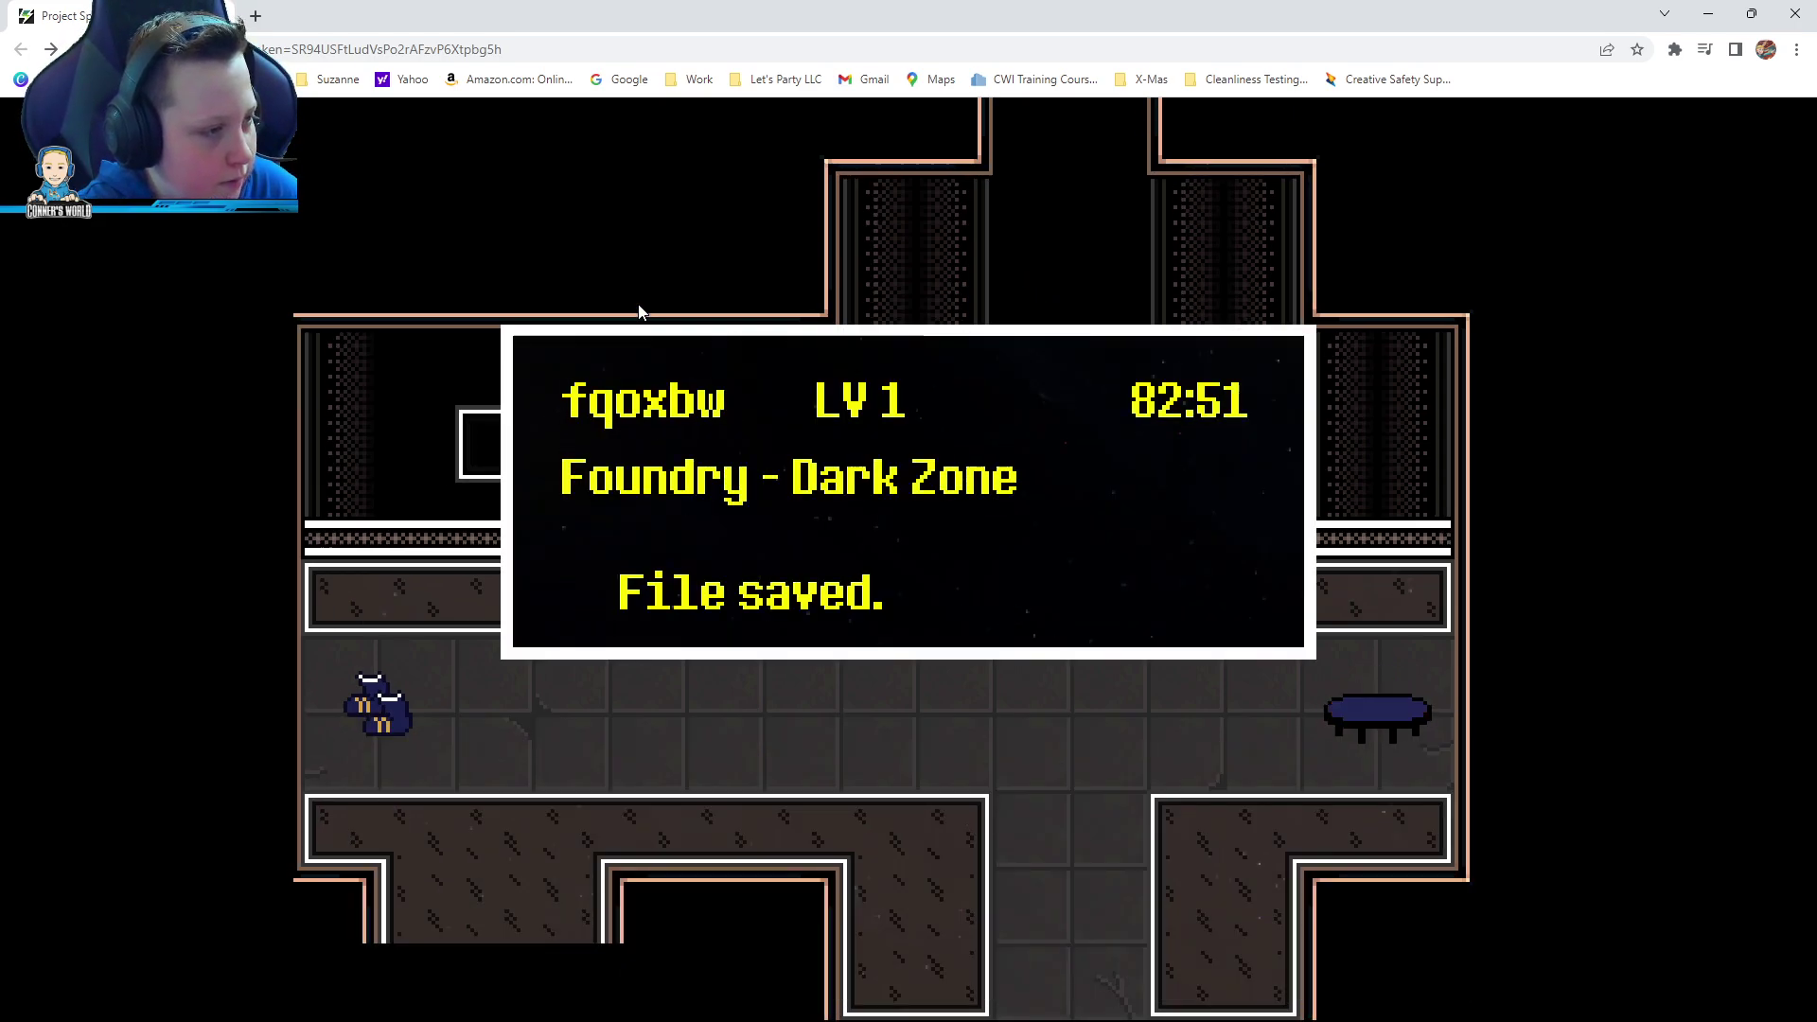
pyautogui.press('z')
pyautogui.press('Down')
# Walk the corridor, flee the encounter via MERCY, and enter the next room
pyautogui.press('Down')
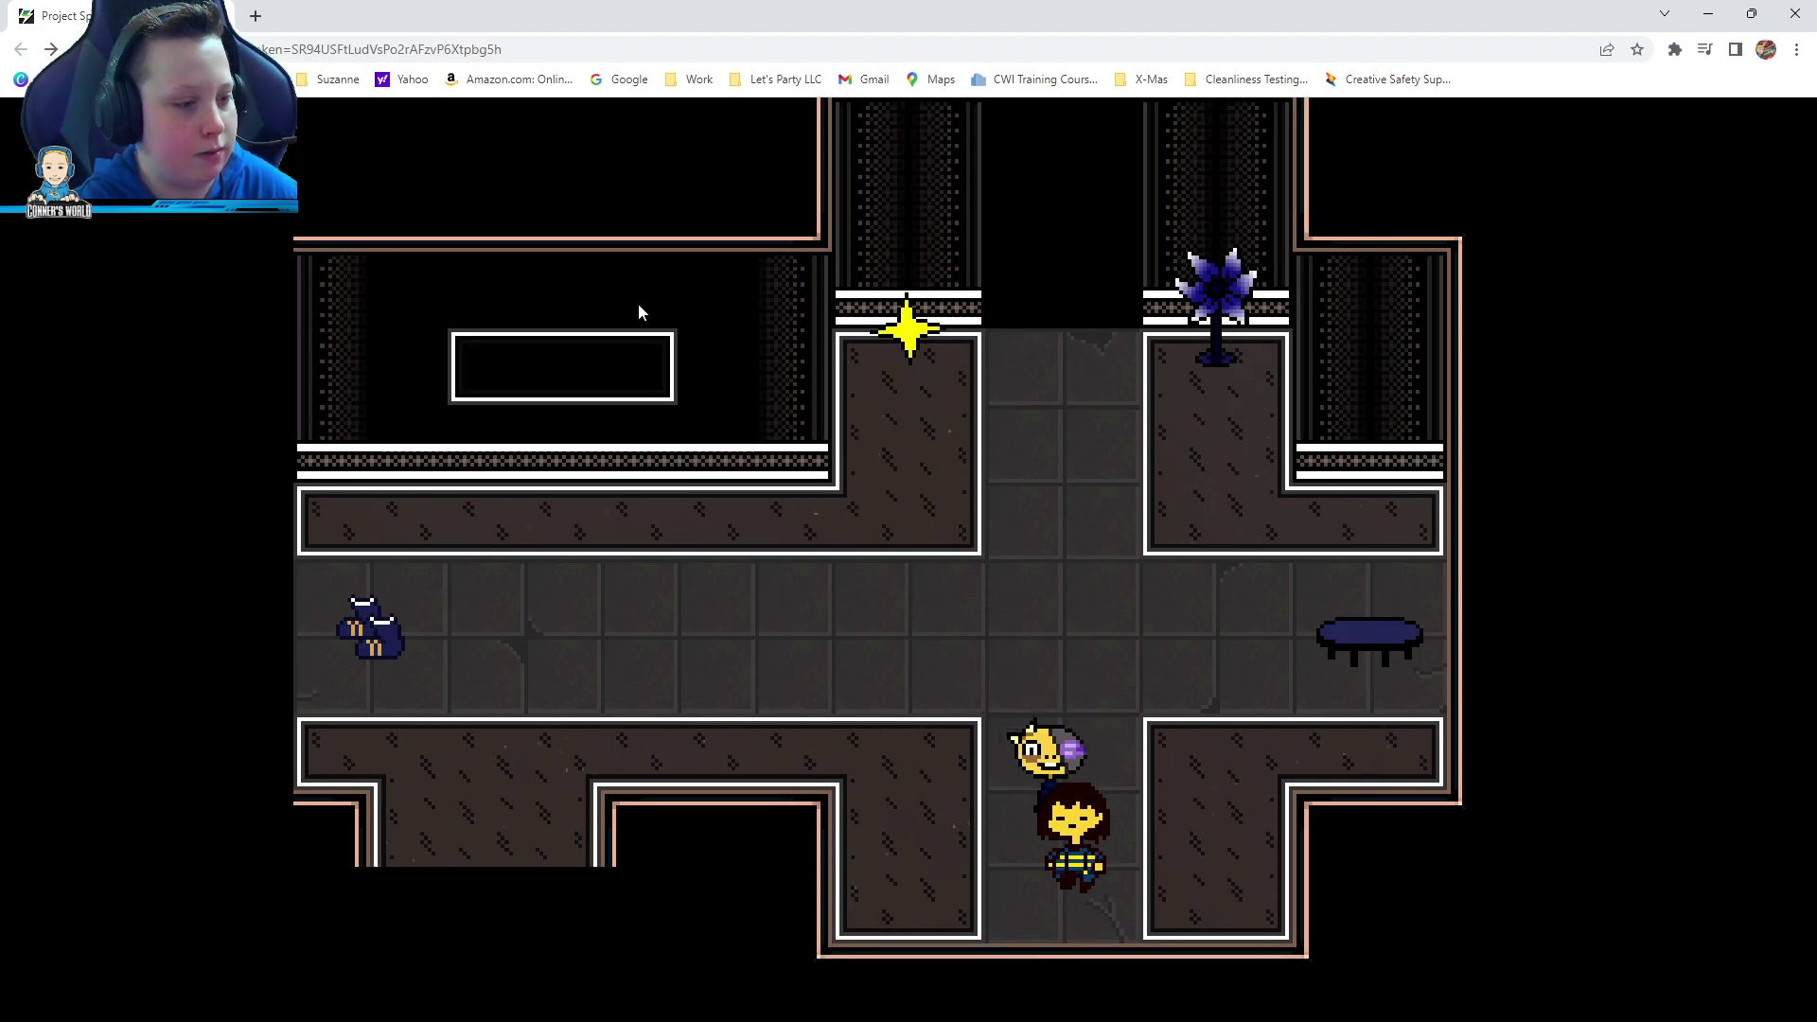
pyautogui.press('Down')
pyautogui.press('Right')
pyautogui.press('Up')
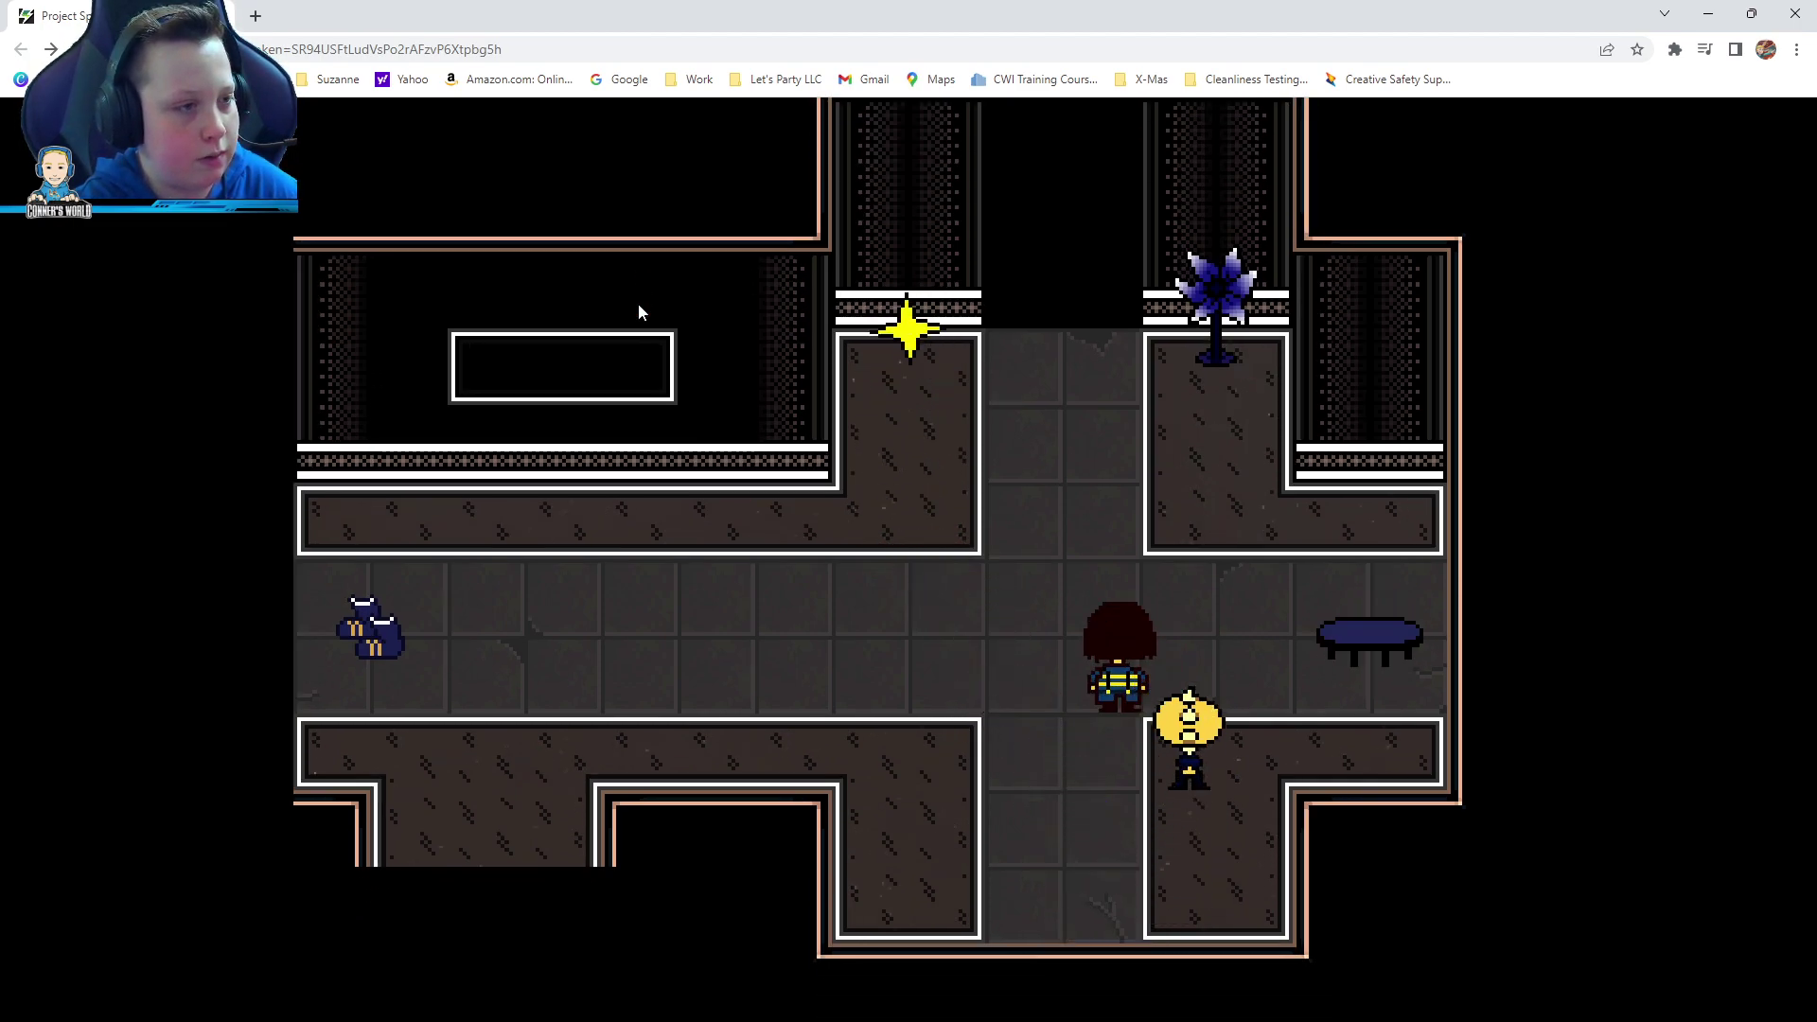
pyautogui.press('Left')
pyautogui.press('Left')
pyautogui.press('Left')
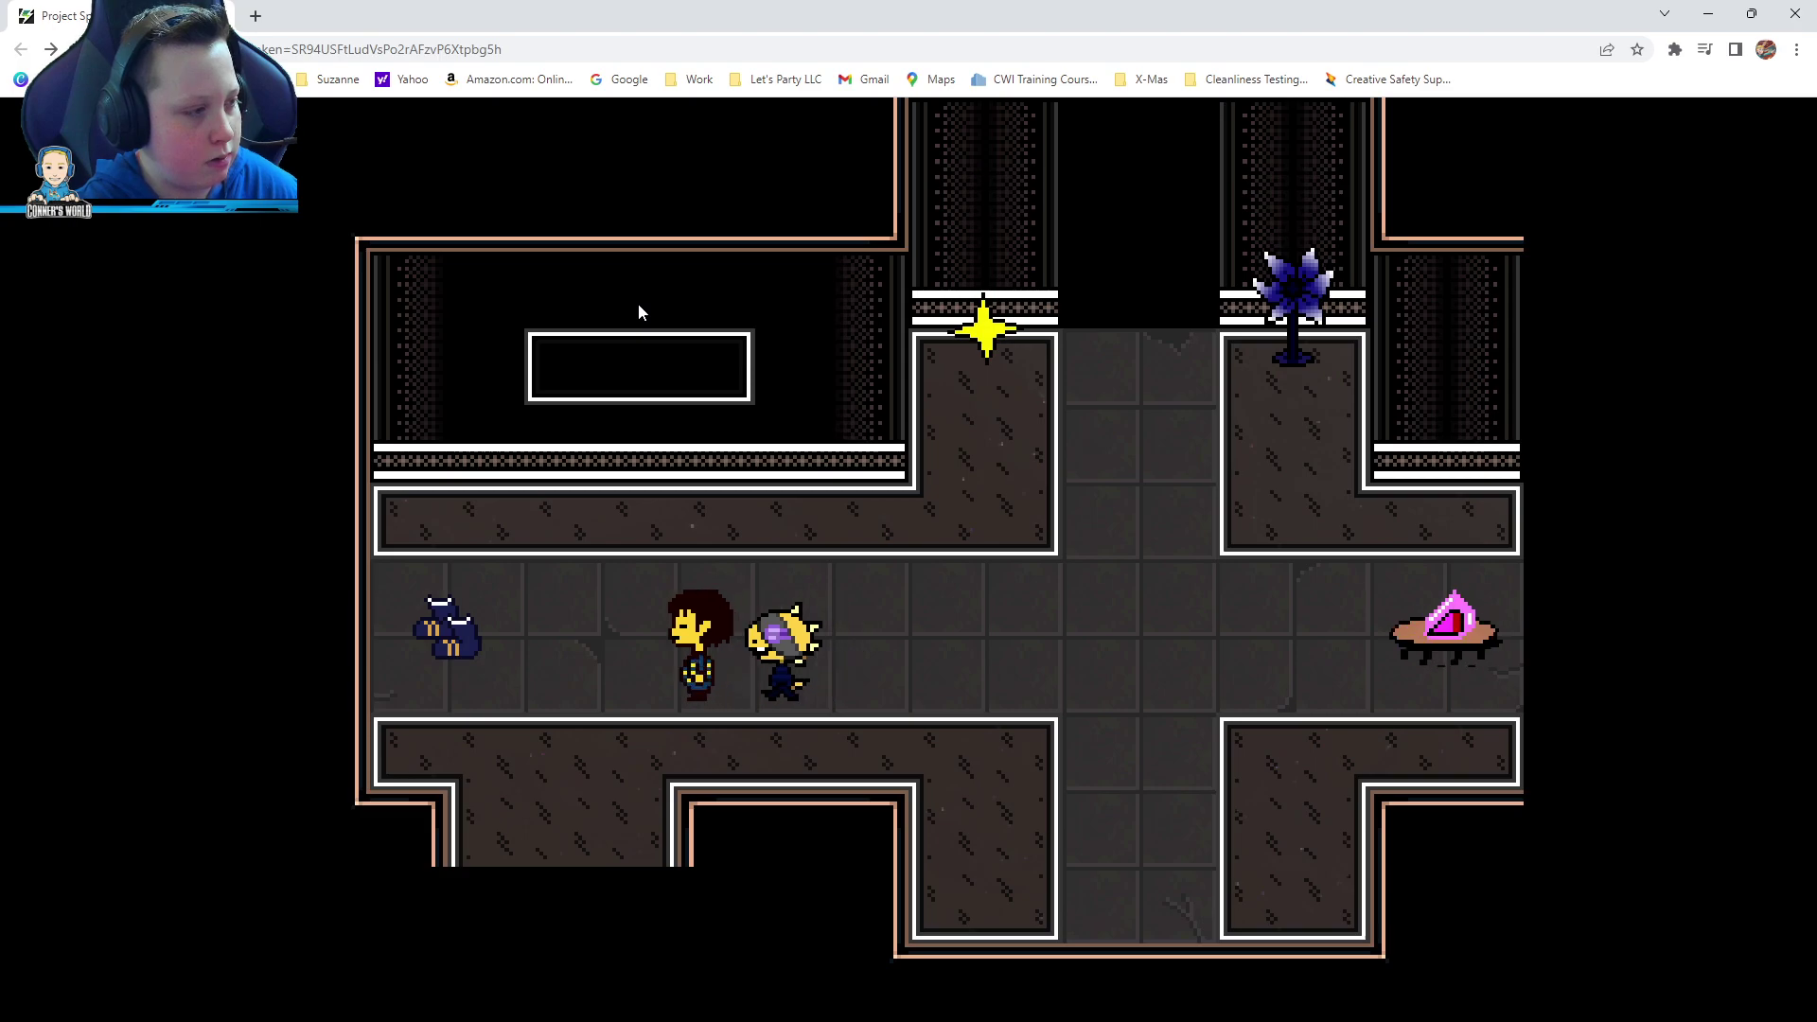
pyautogui.press('Left')
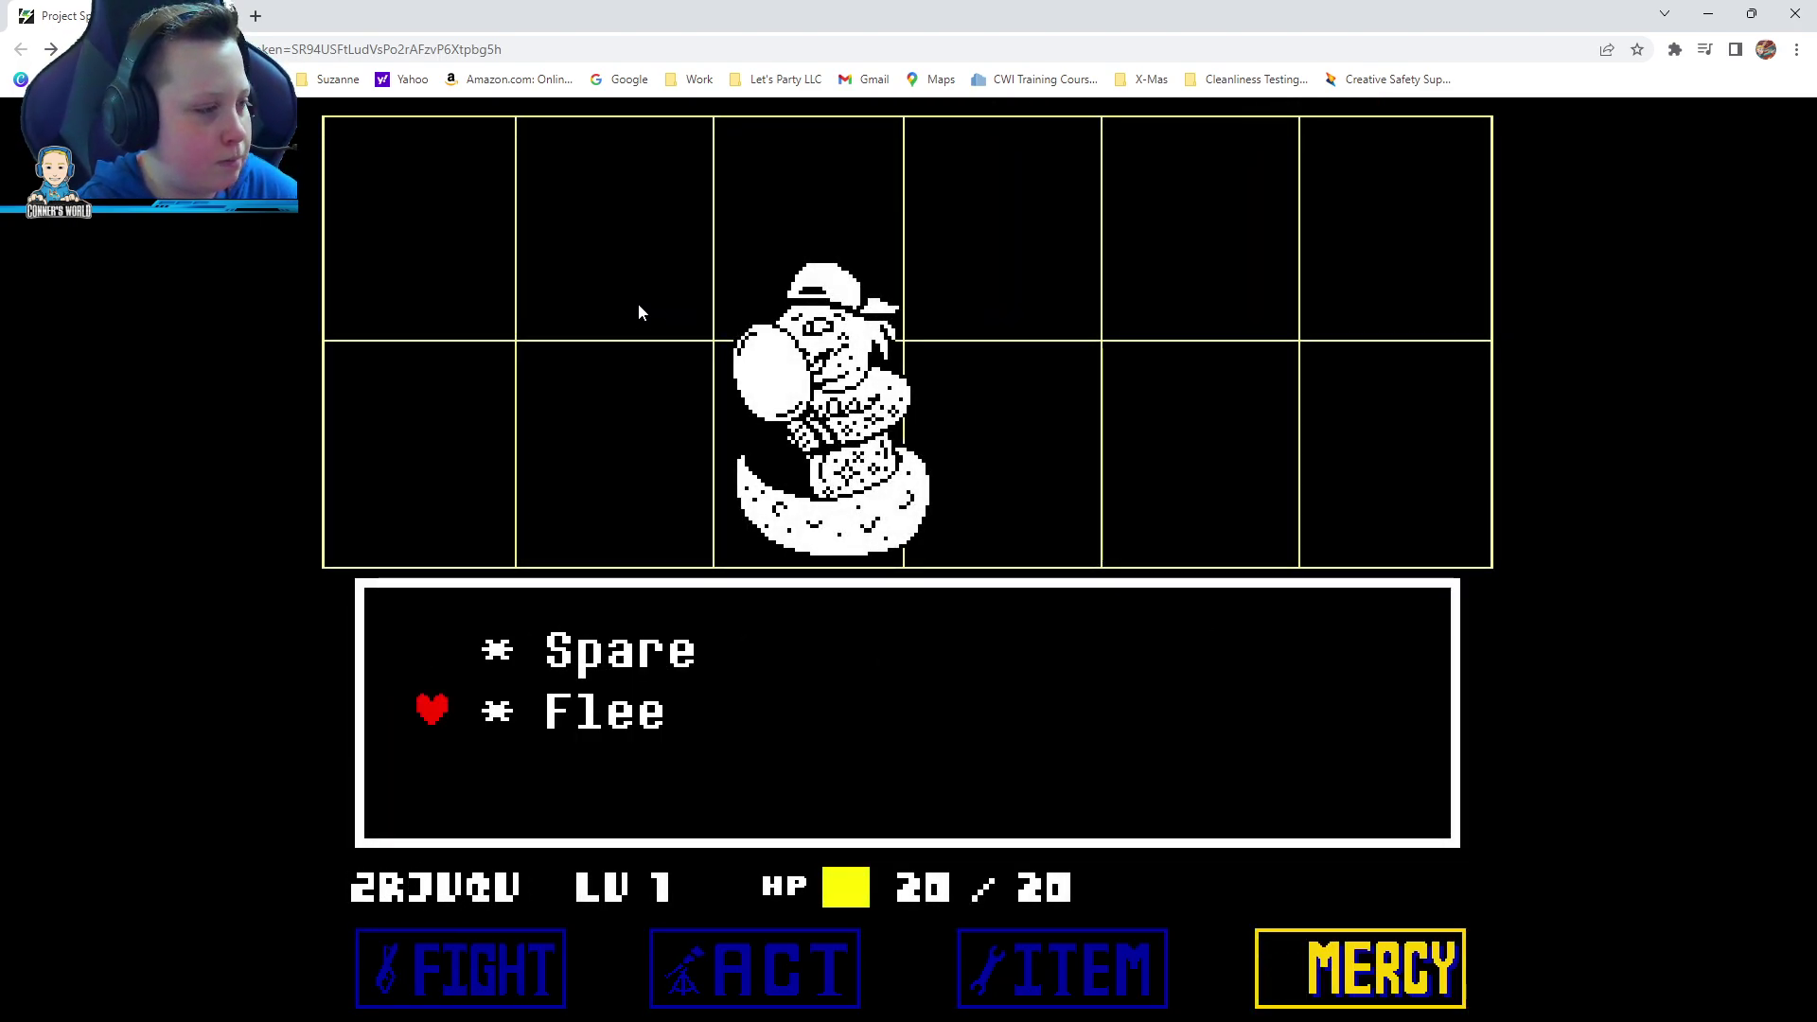
pyautogui.press('z')
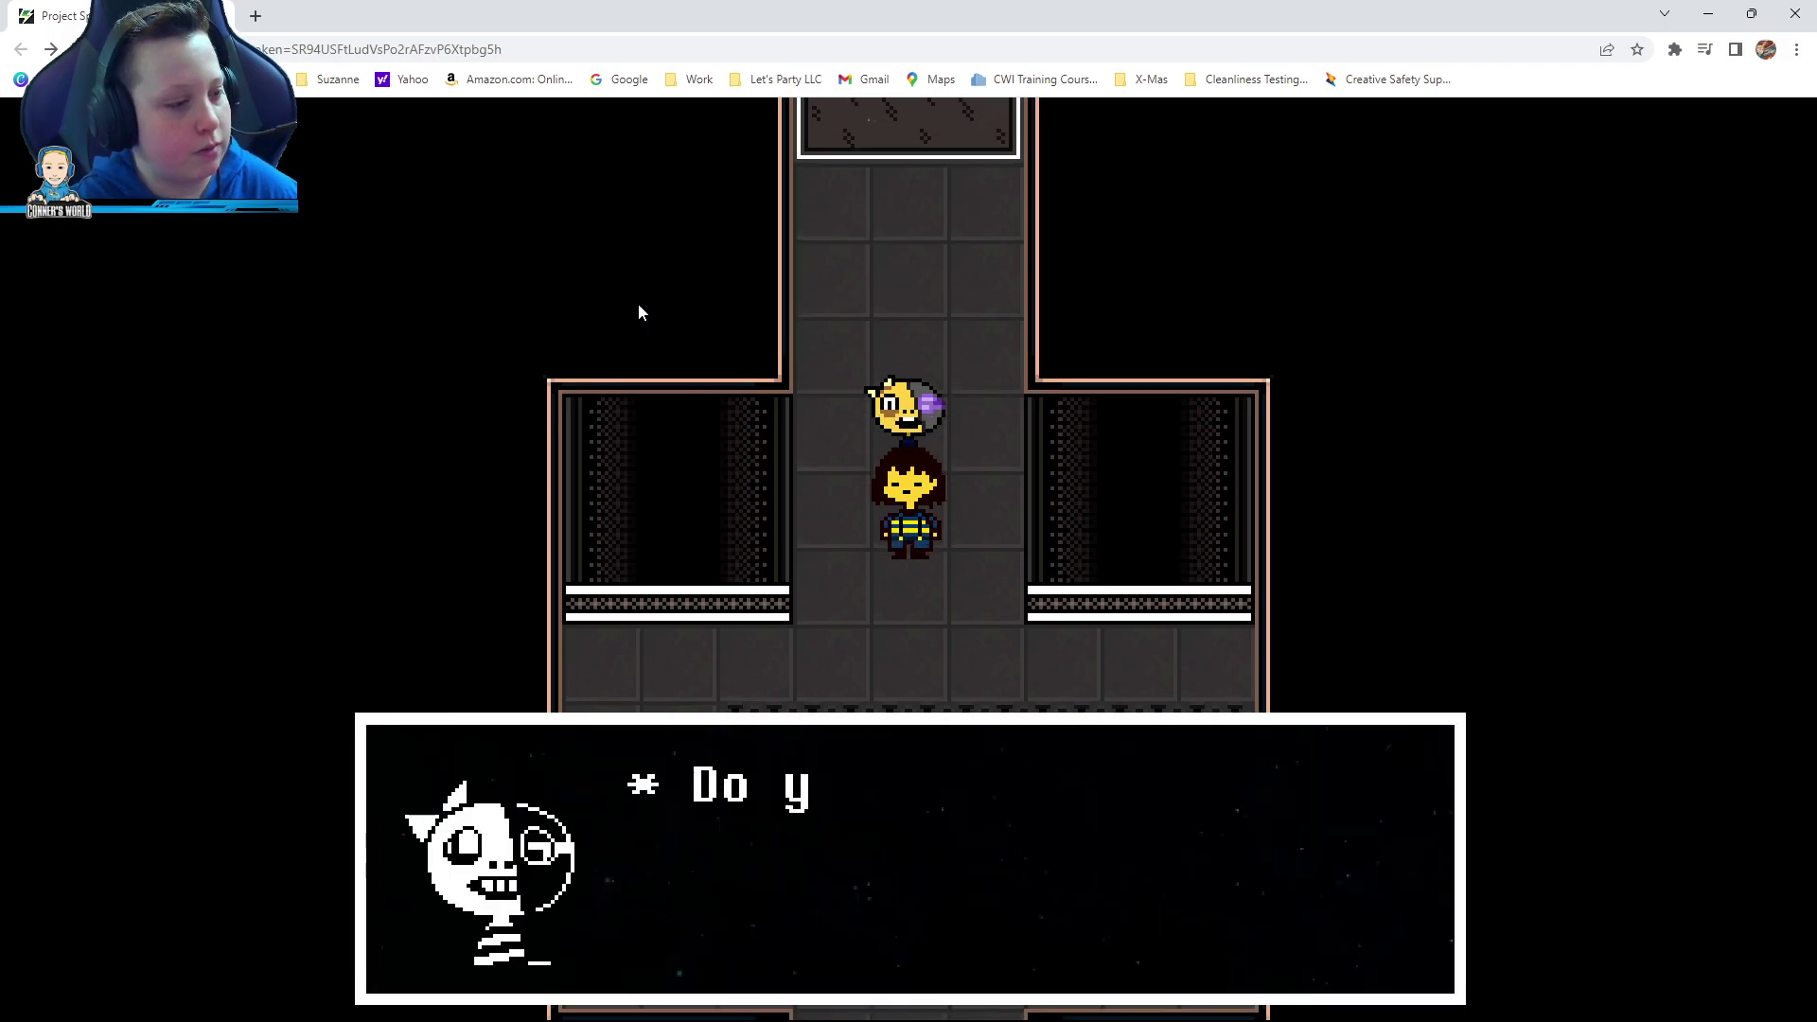
# Walk down and right through the rooms to the starry platform
pyautogui.press('z')
pyautogui.press('Down')
pyautogui.press('Down')
pyautogui.press('Down')
pyautogui.press('Down')
pyautogui.press('Down')
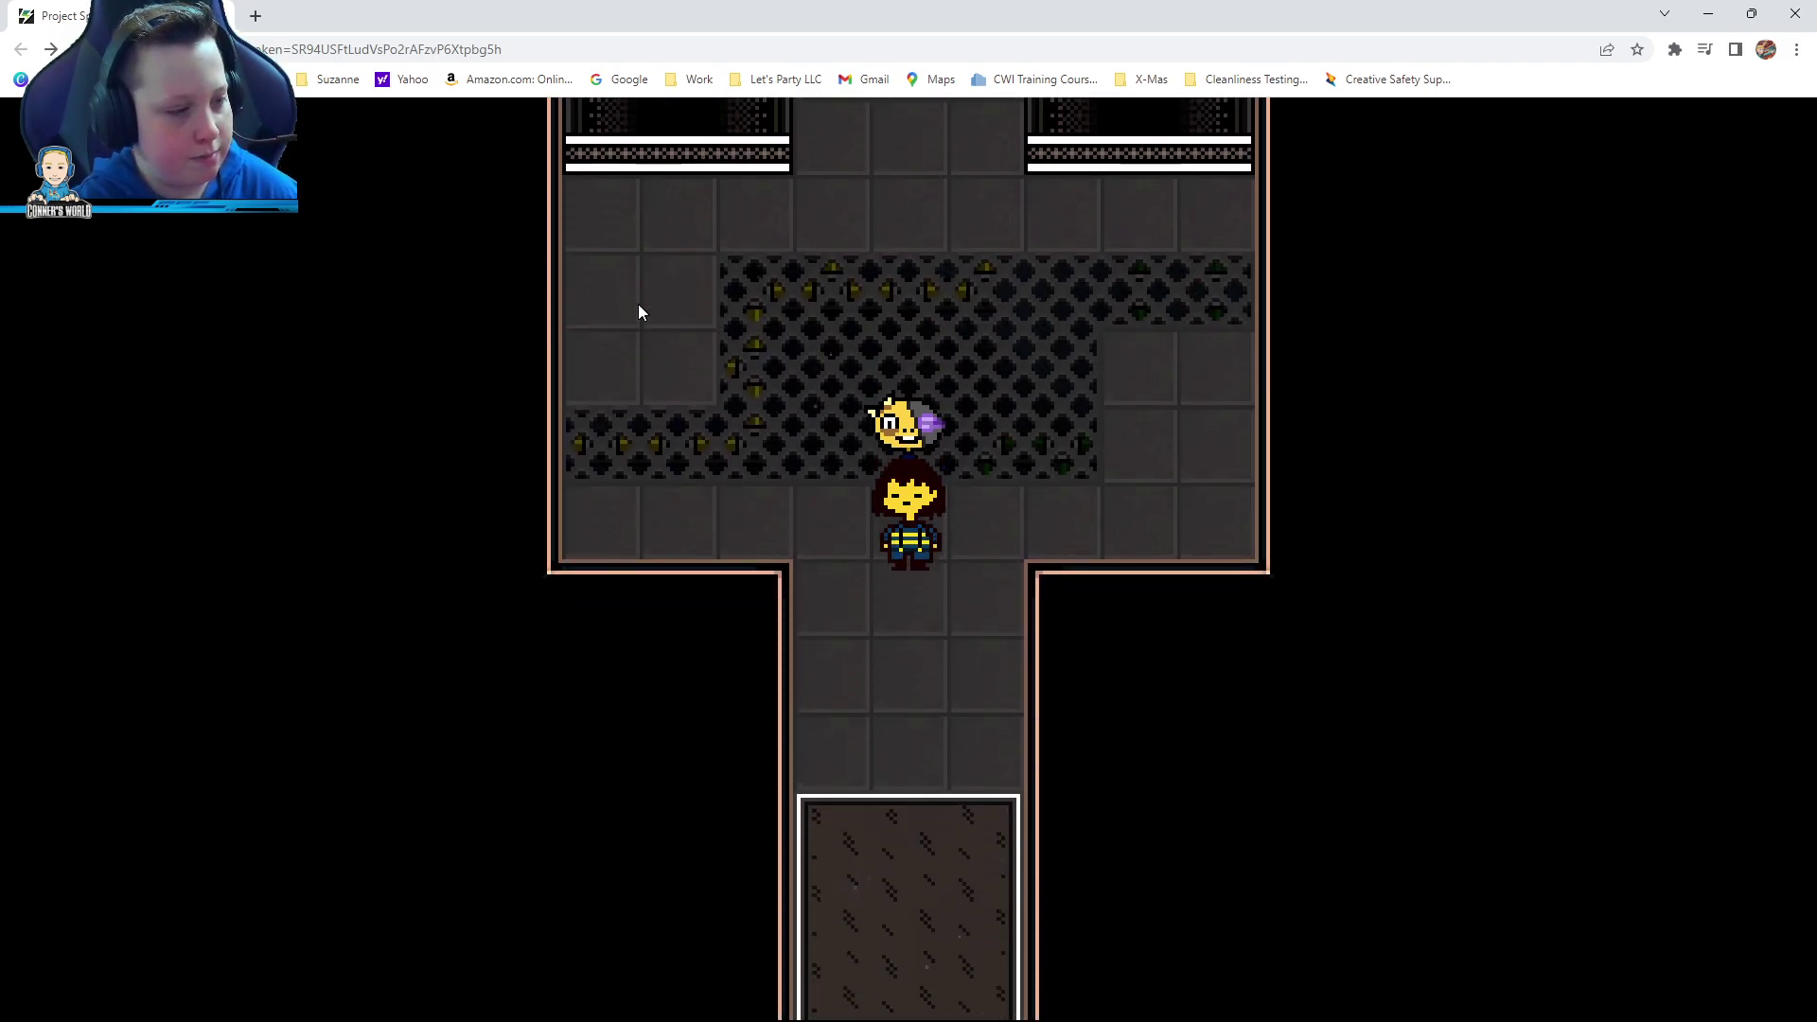
pyautogui.press('Down')
pyautogui.press('Down')
pyautogui.press('Down')
pyautogui.press('Down')
pyautogui.press('Down')
pyautogui.press('Down')
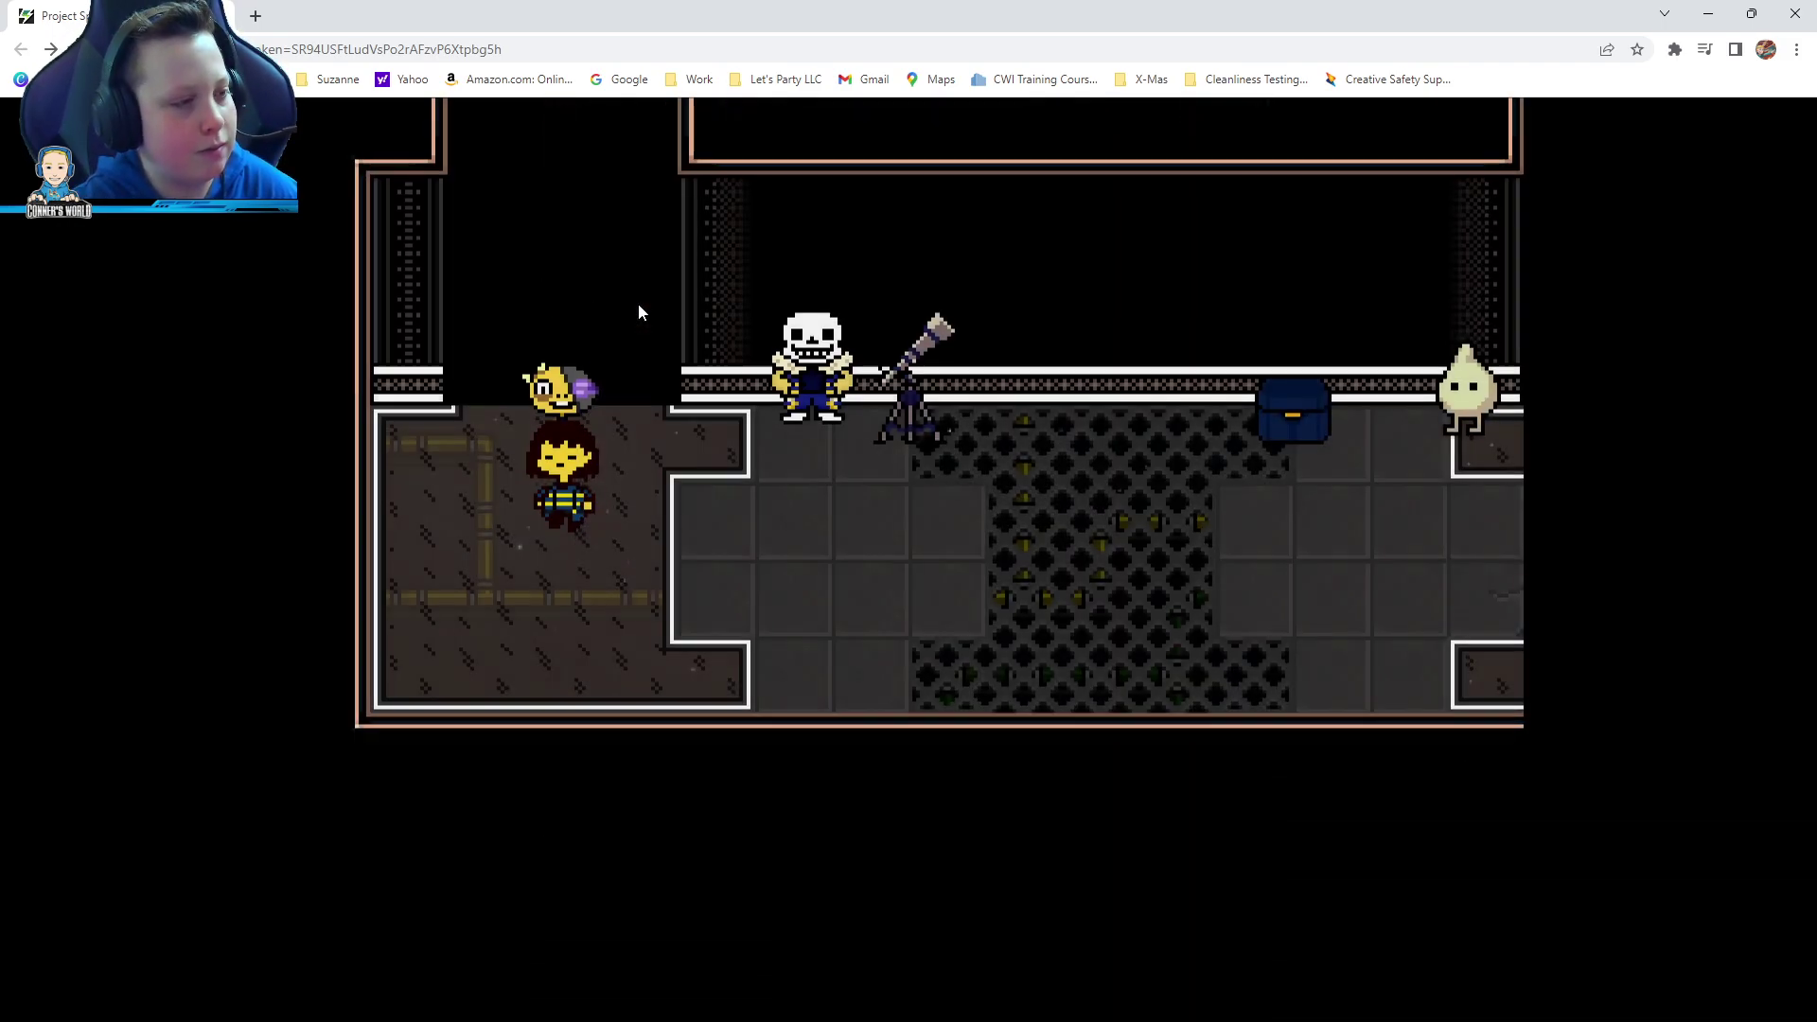
pyautogui.press('Down')
pyautogui.press('Down')
pyautogui.press('Right')
pyautogui.press('Right')
pyautogui.press('Right')
pyautogui.press('Right')
pyautogui.press('Right')
pyautogui.press('Right')
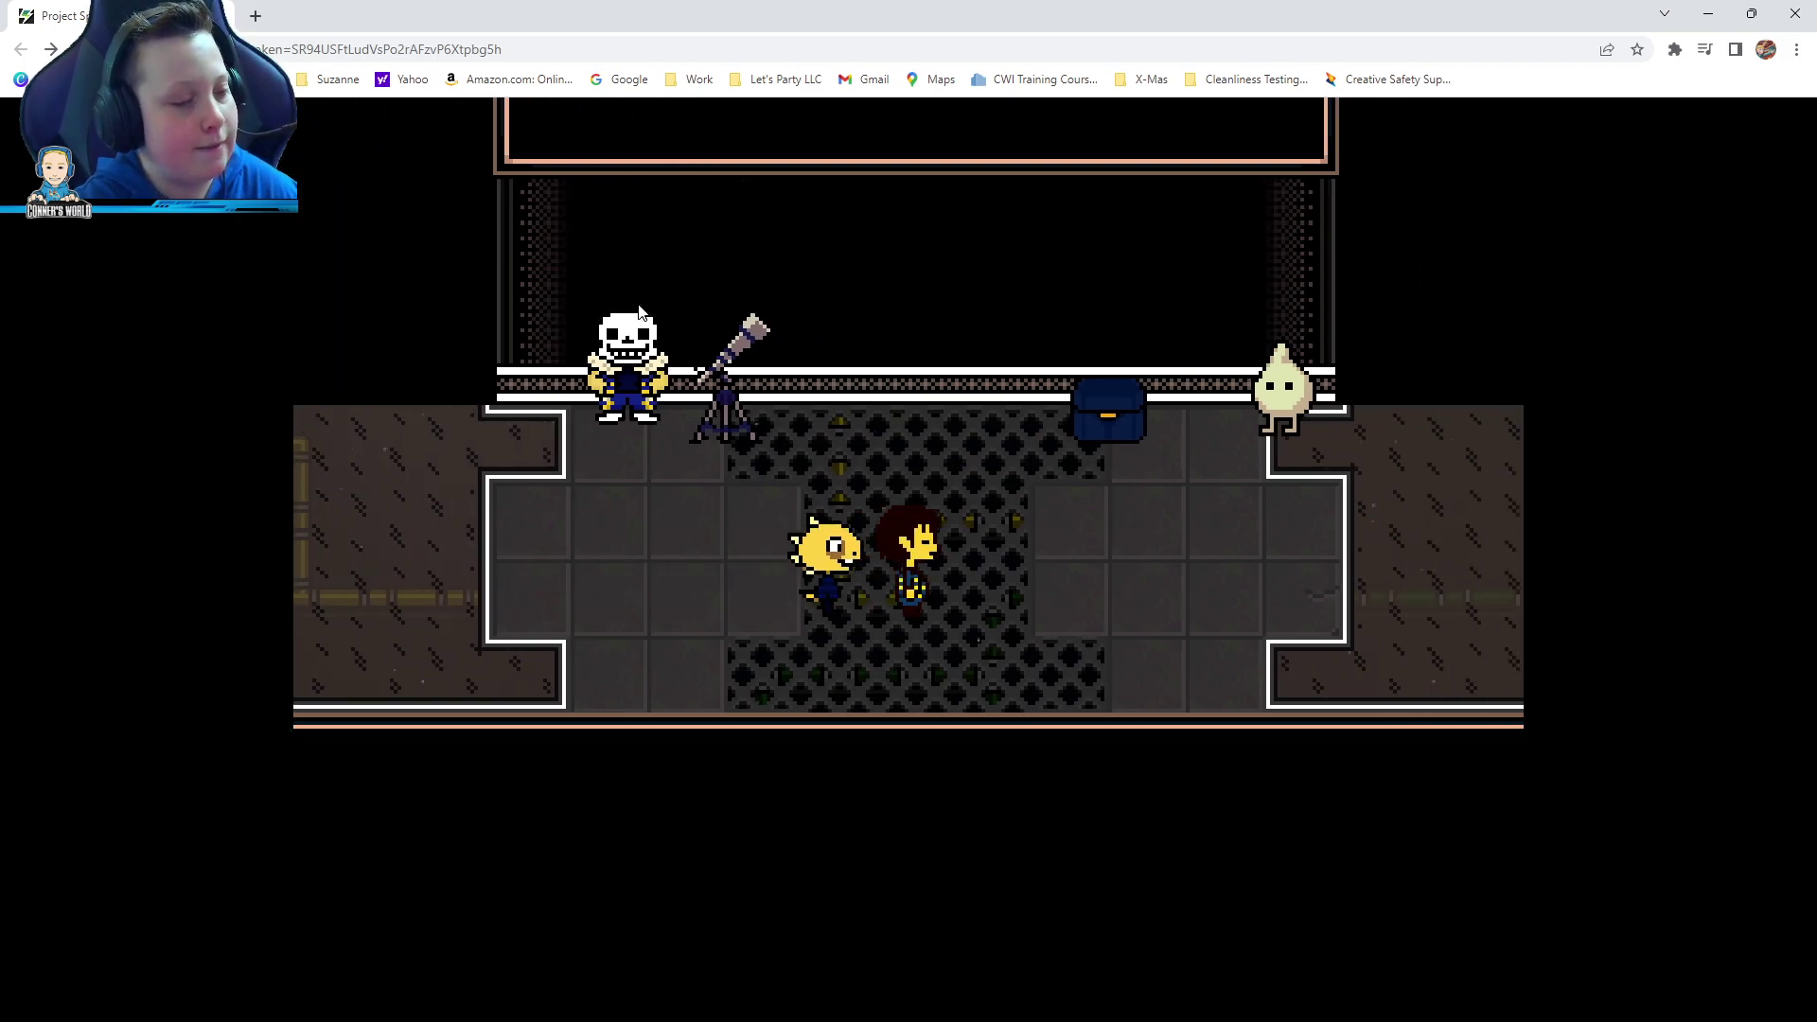
pyautogui.press('Right')
pyautogui.press('Right')
pyautogui.press('Right')
pyautogui.press('Right')
pyautogui.press('Right')
pyautogui.press('Right')
pyautogui.press('Right')
pyautogui.press('Right')
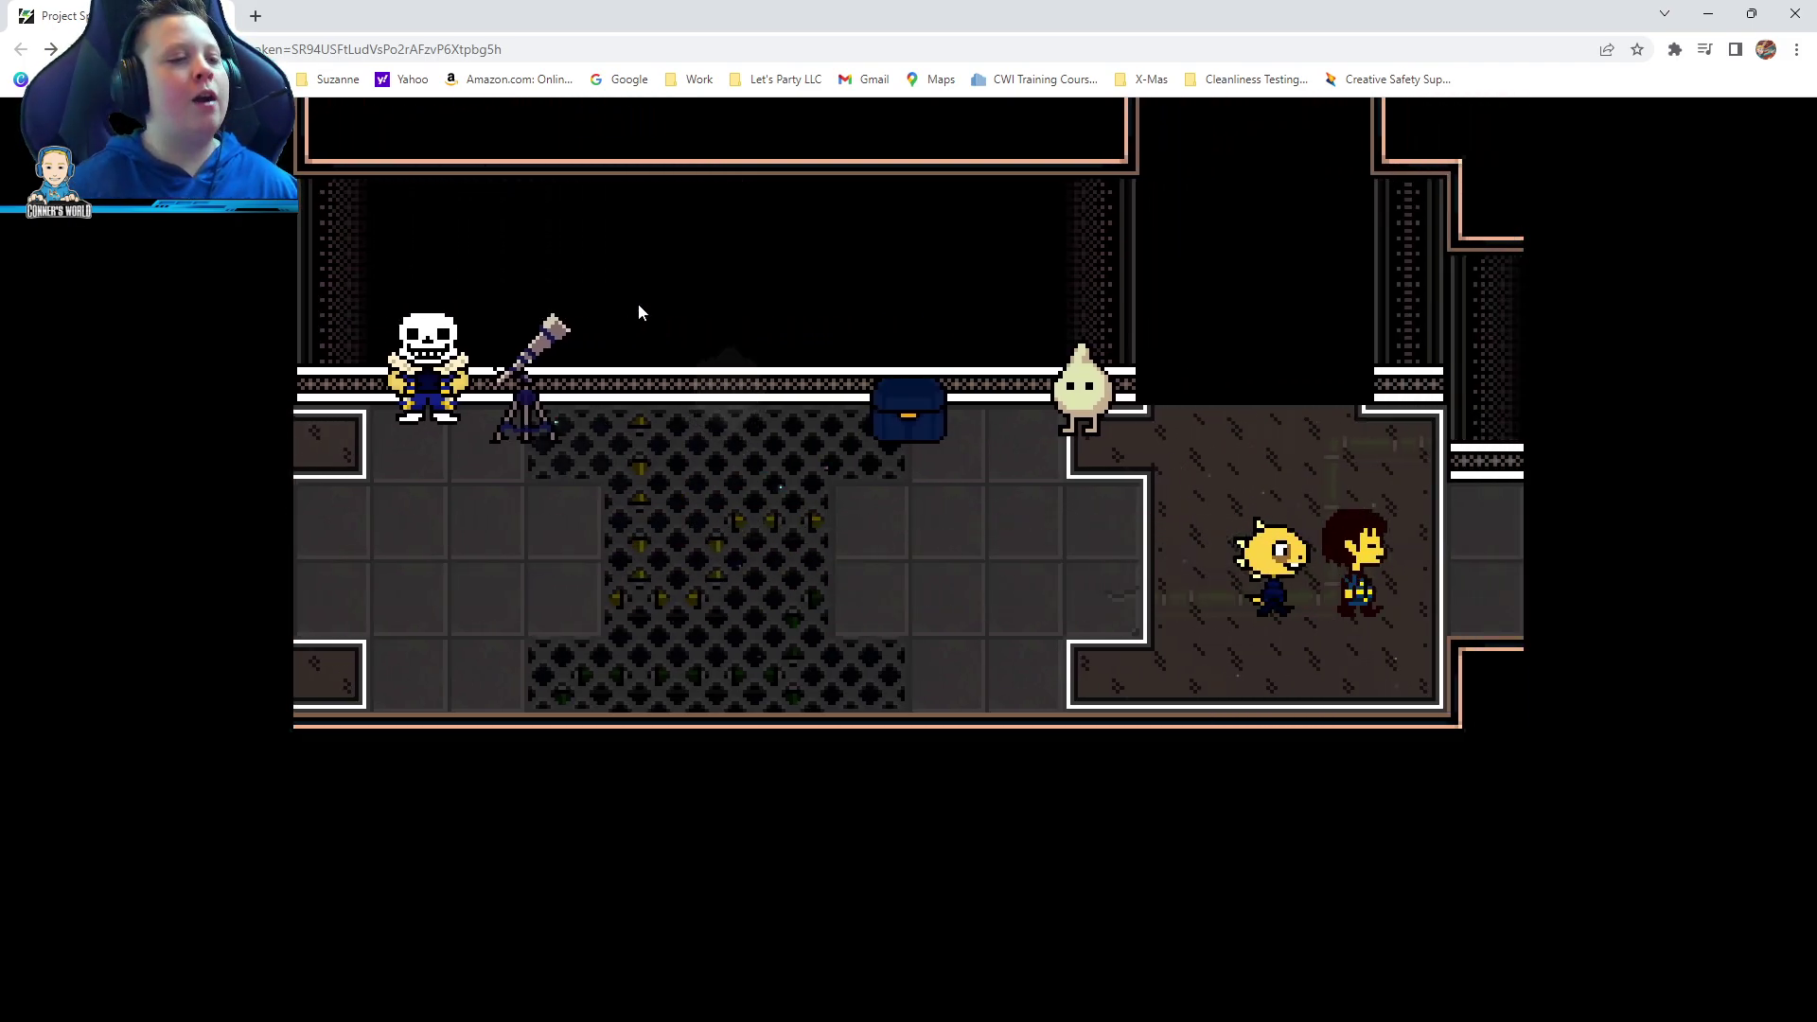
pyautogui.press('Right')
pyautogui.press('Right')
pyautogui.press('Right')
pyautogui.press('Right')
pyautogui.press('Right')
pyautogui.press('Right')
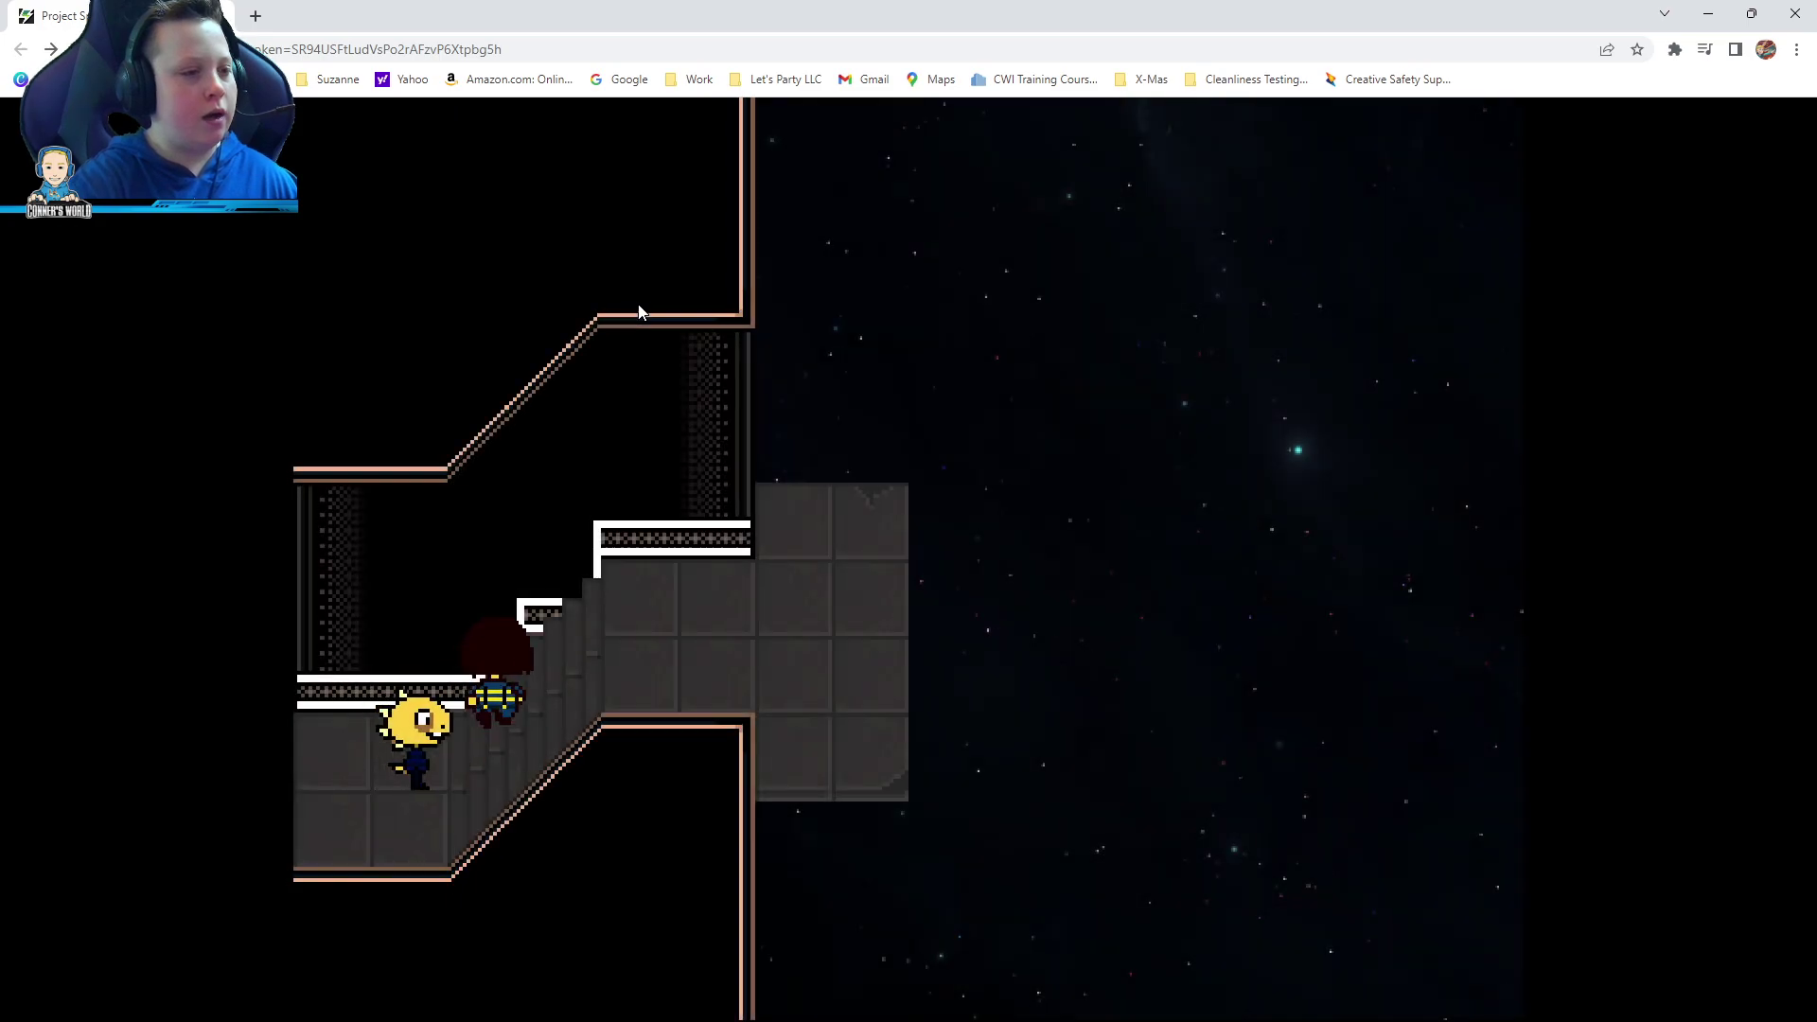
# Explore the starry platform to its dead end, dismissing the dead-end line
pyautogui.press('Up')
pyautogui.press('Right')
pyautogui.press('Right')
pyautogui.press('Right')
pyautogui.press('z')
pyautogui.press('z')
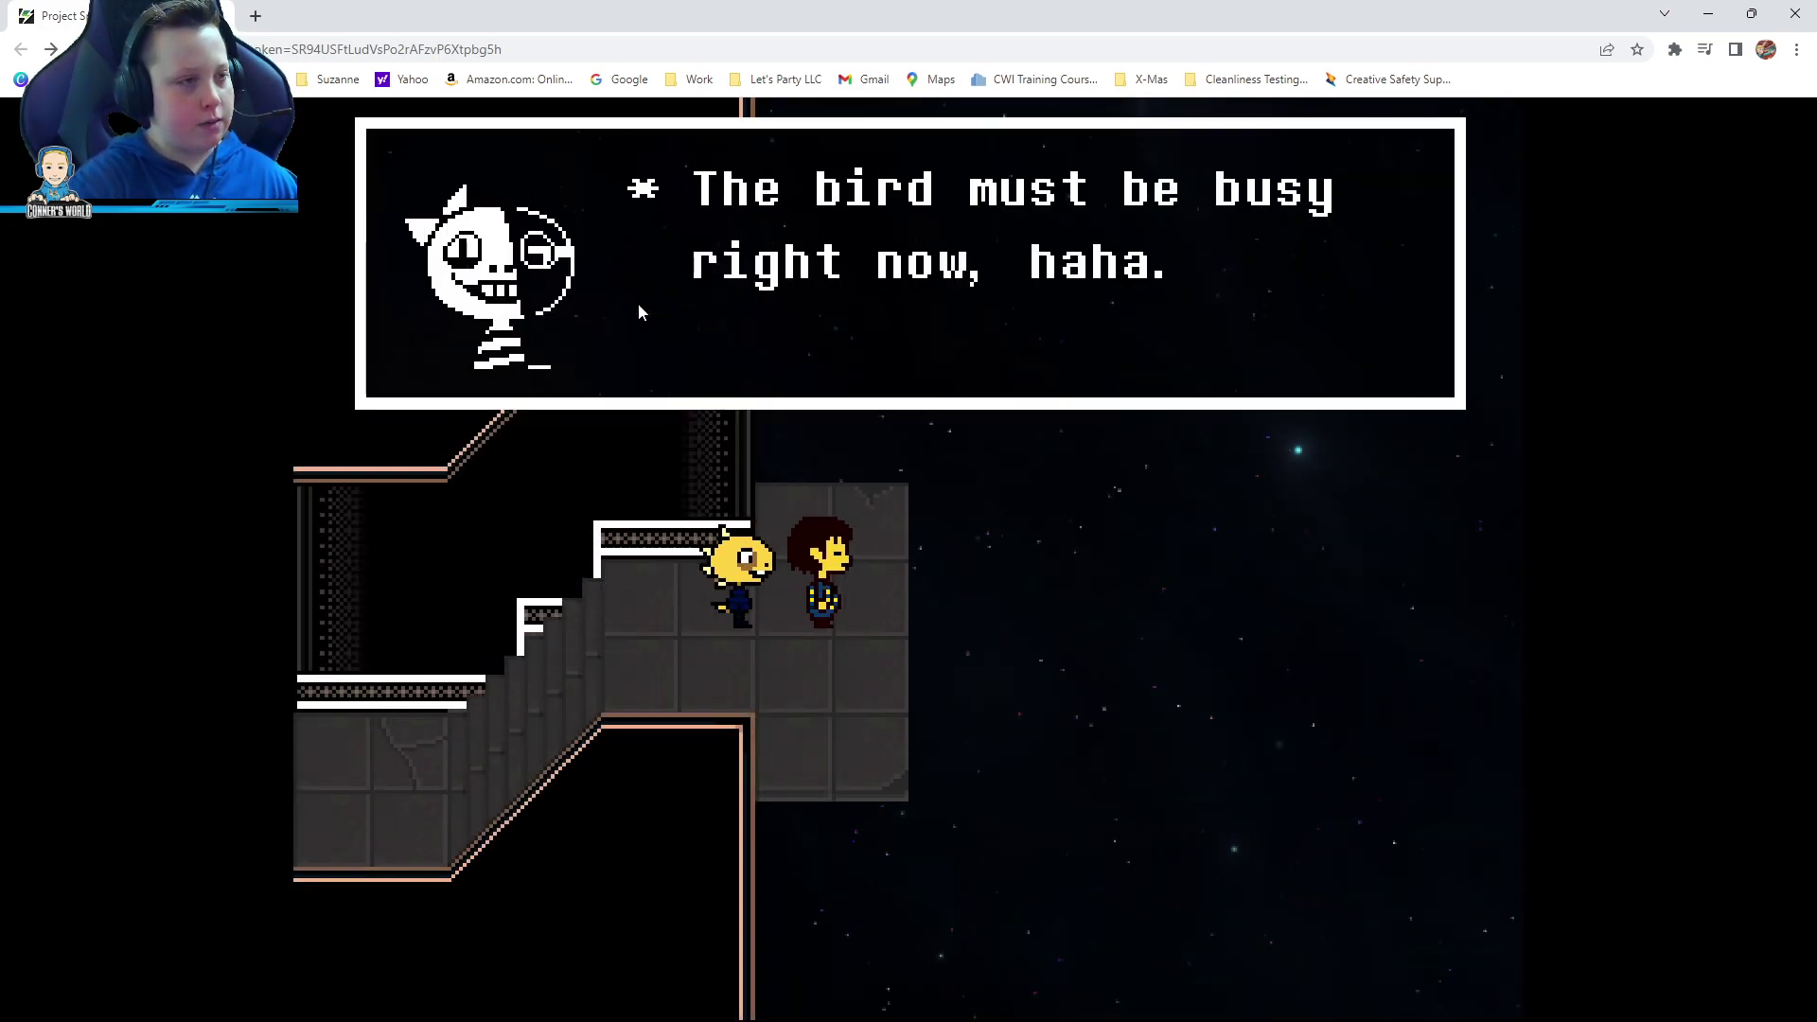
pyautogui.press('z')
pyautogui.press('Right')
pyautogui.press('Up')
pyautogui.press('Right')
pyautogui.press('Up')
pyautogui.press('Up')
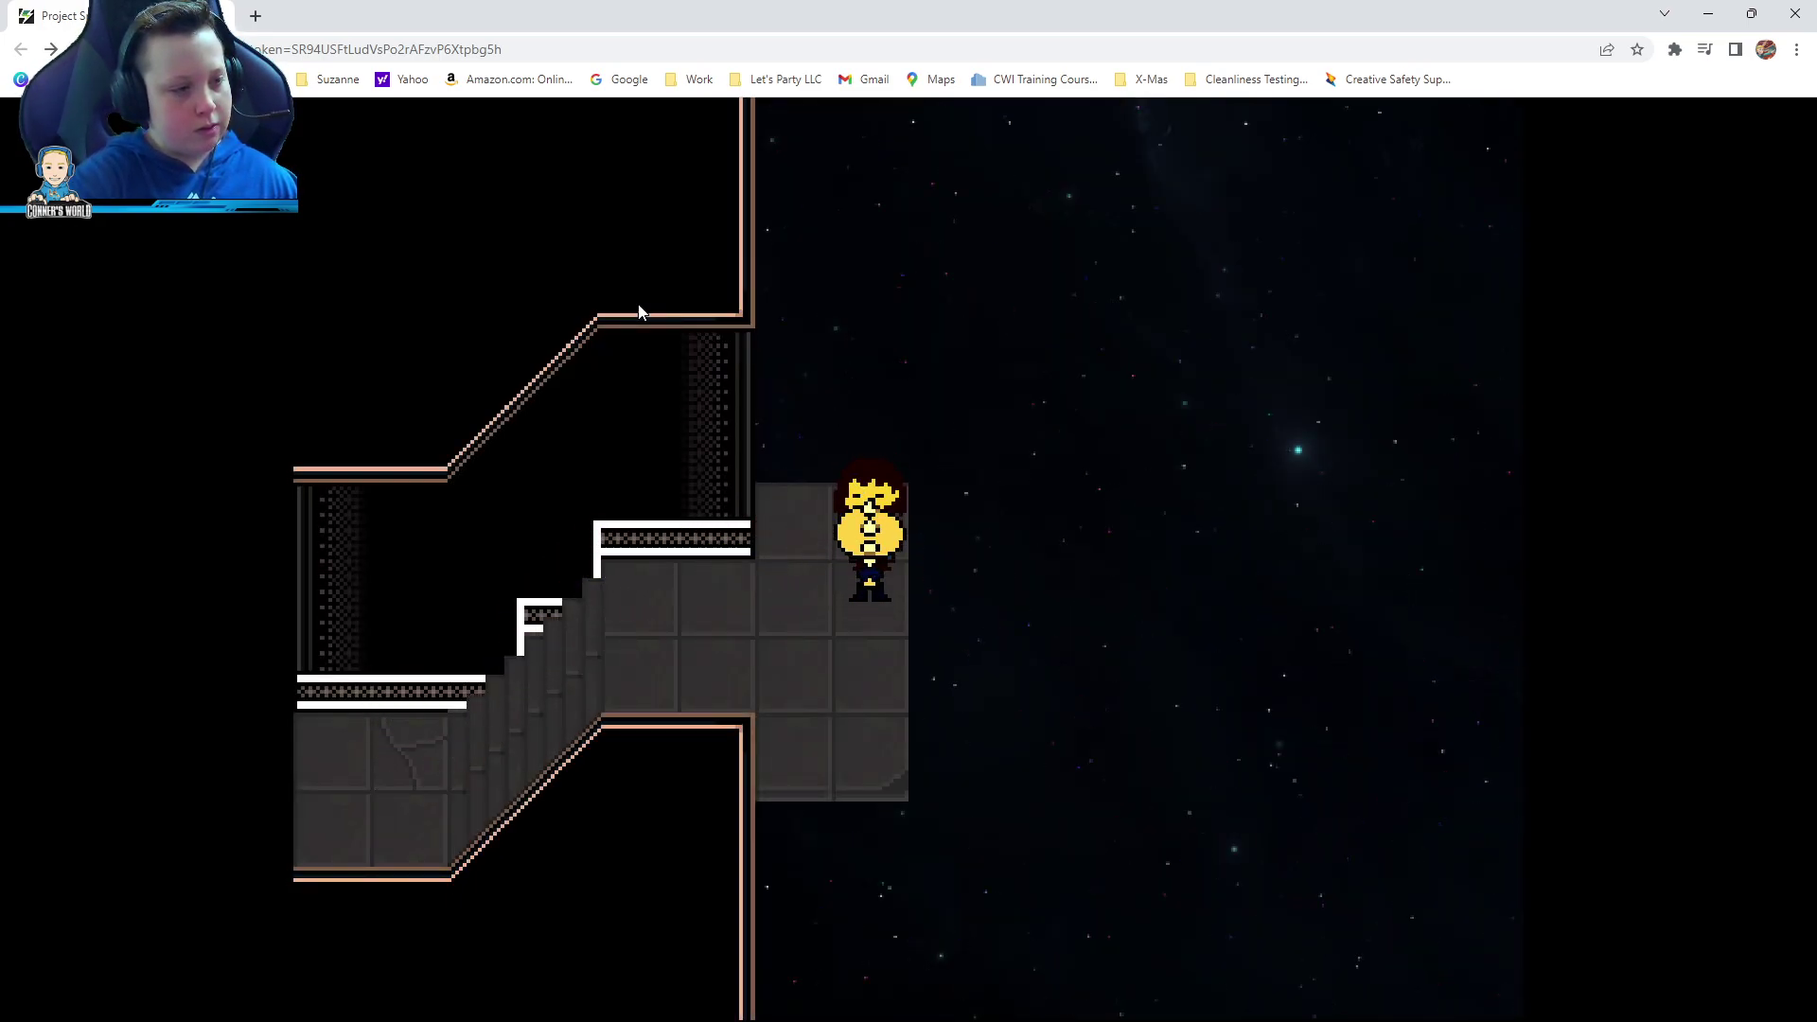
pyautogui.press('Up')
pyautogui.press('Up')
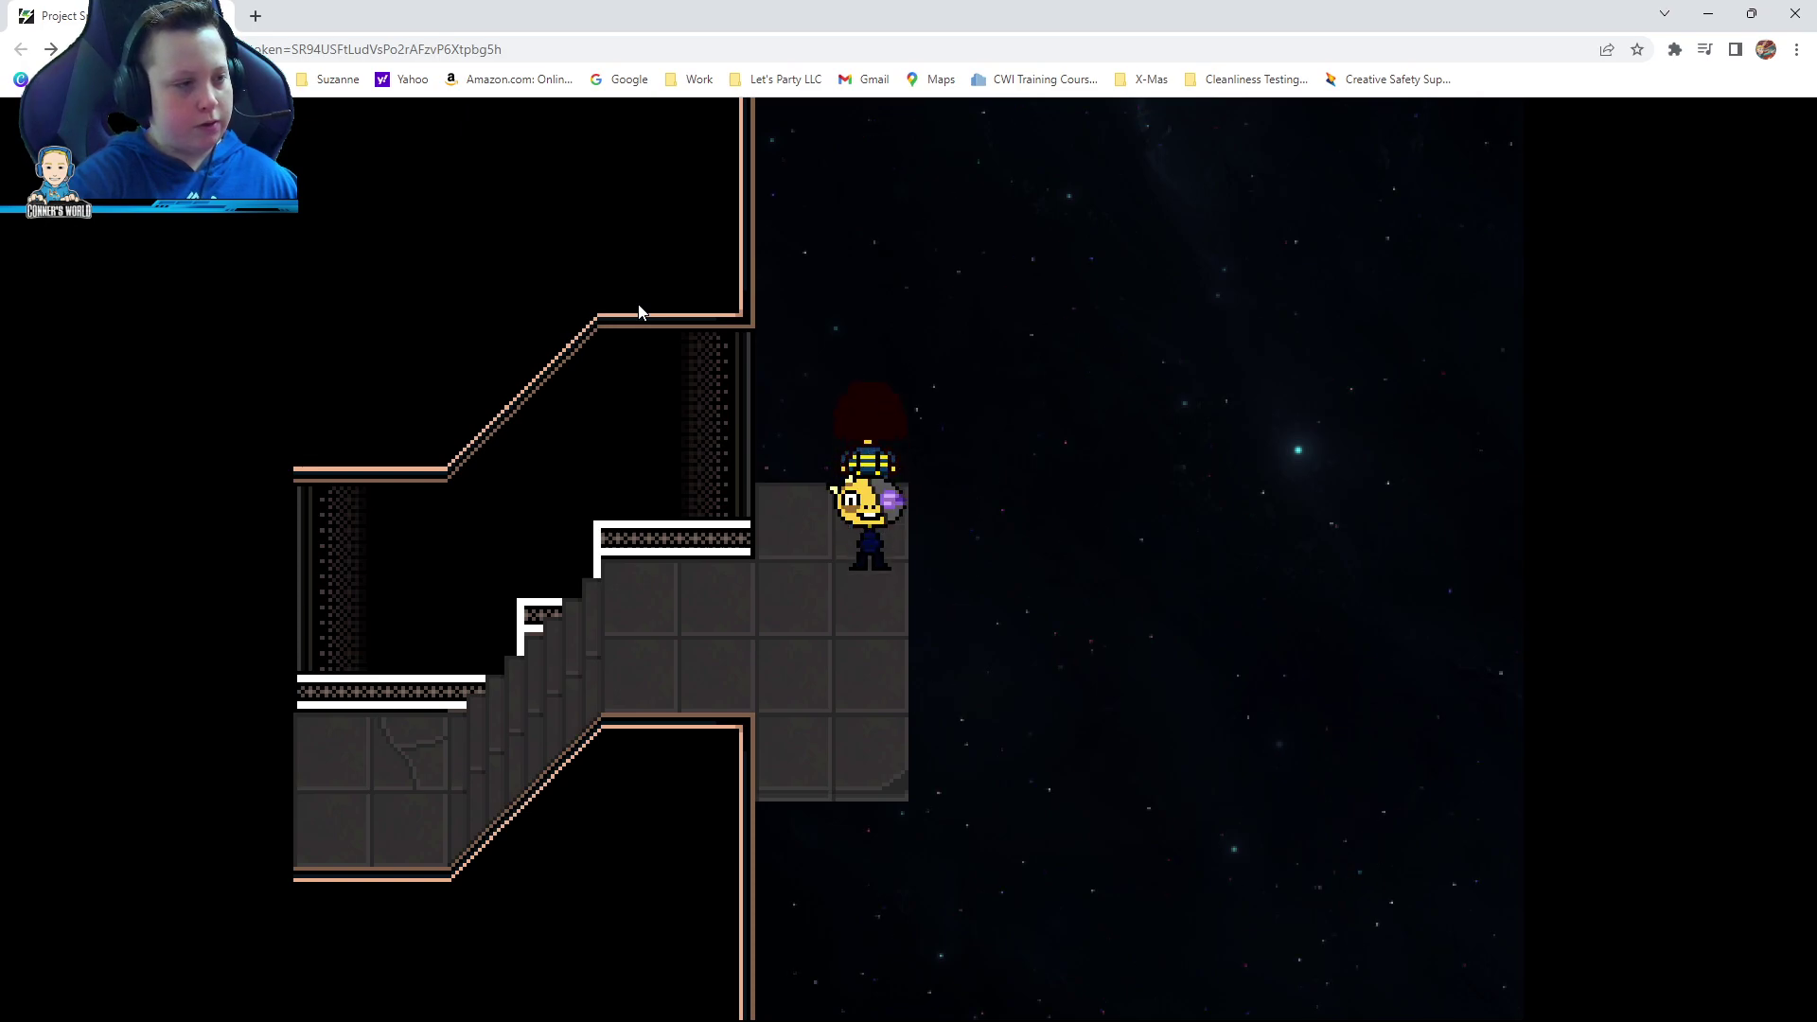
pyautogui.press('Left')
# Walk back down and left through the doorway to the previous room
pyautogui.press('Down')
pyautogui.press('Down')
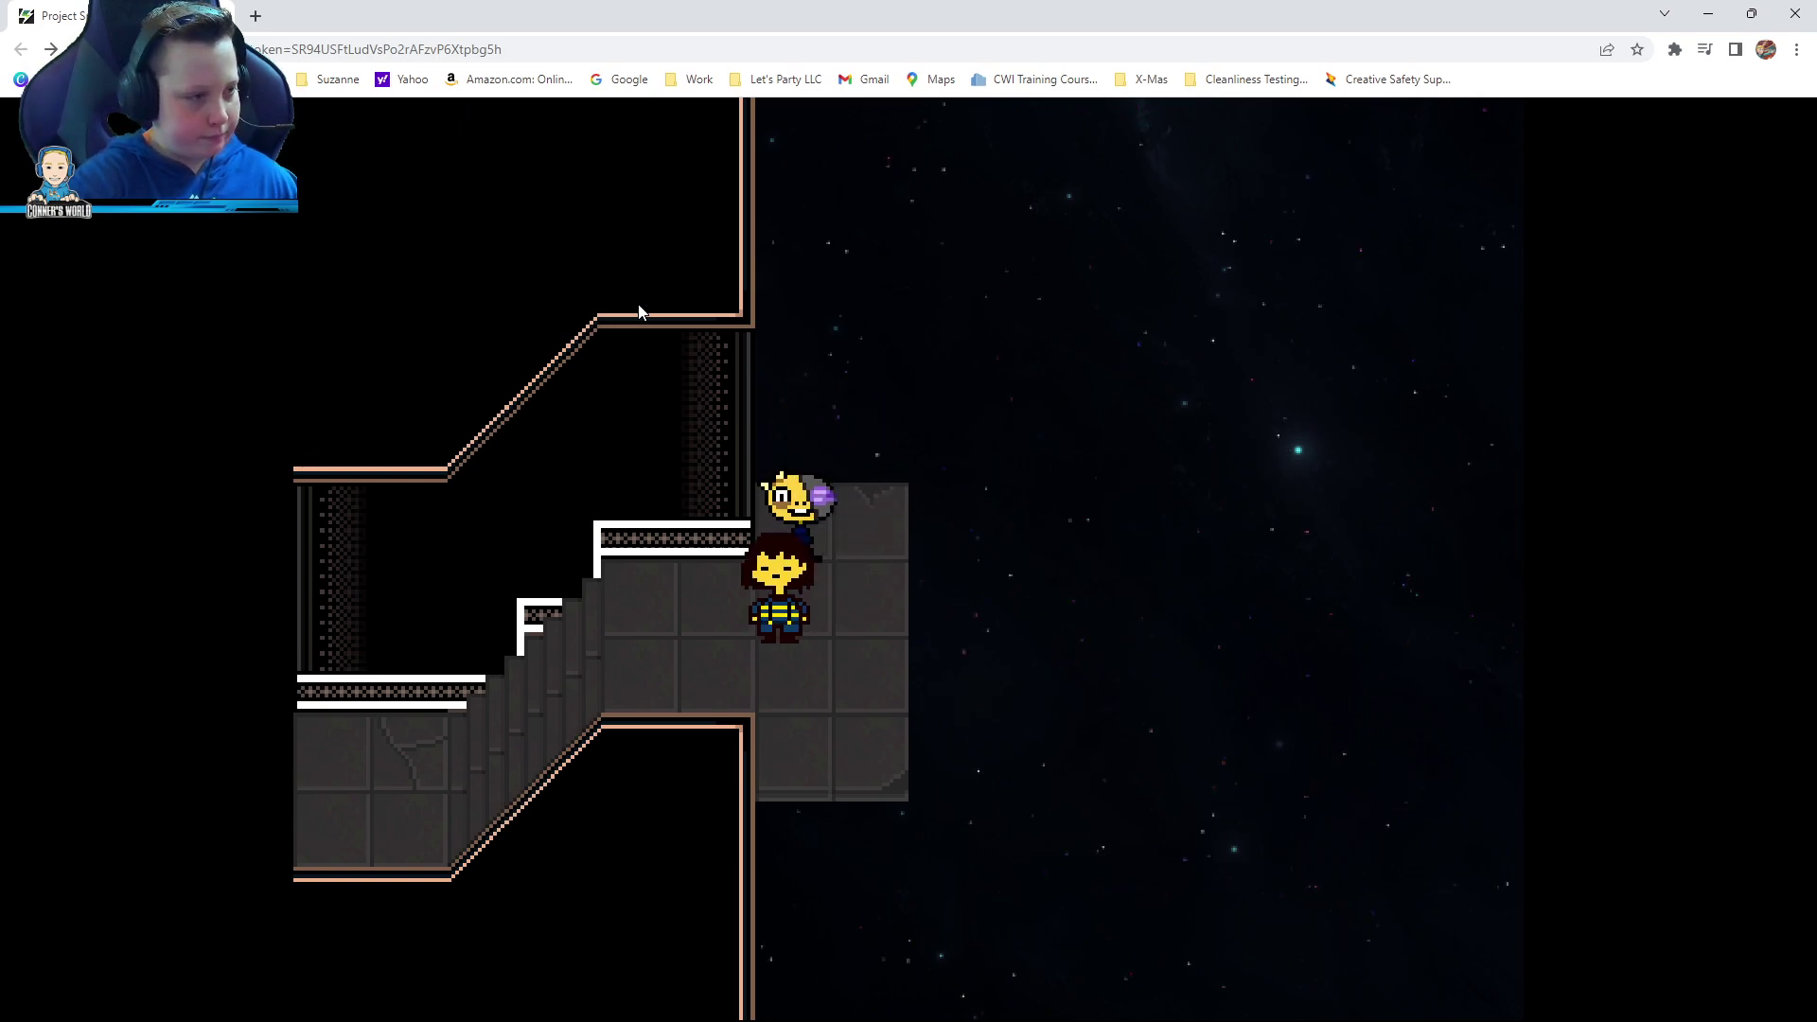
pyautogui.press('Down')
pyautogui.press('Left')
pyautogui.press('Left')
pyautogui.press('Left')
pyautogui.press('Down')
pyautogui.press('Down')
pyautogui.press('Left')
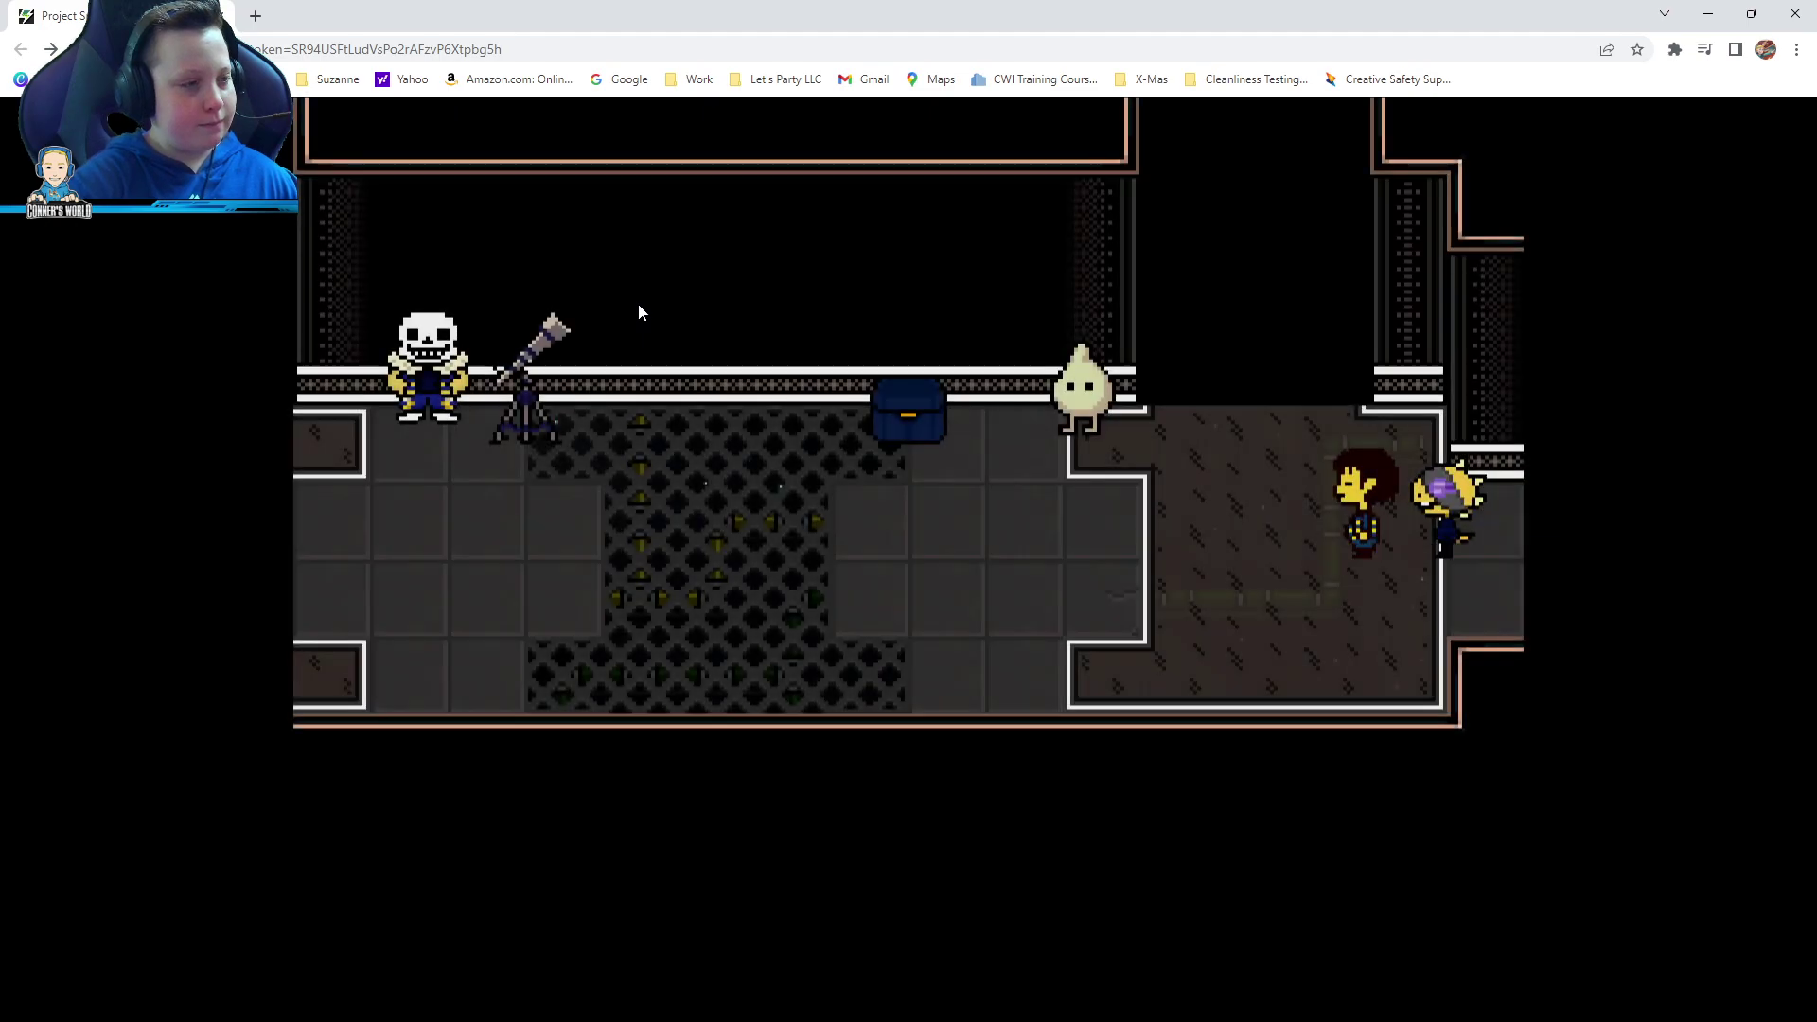
pyautogui.press('Left')
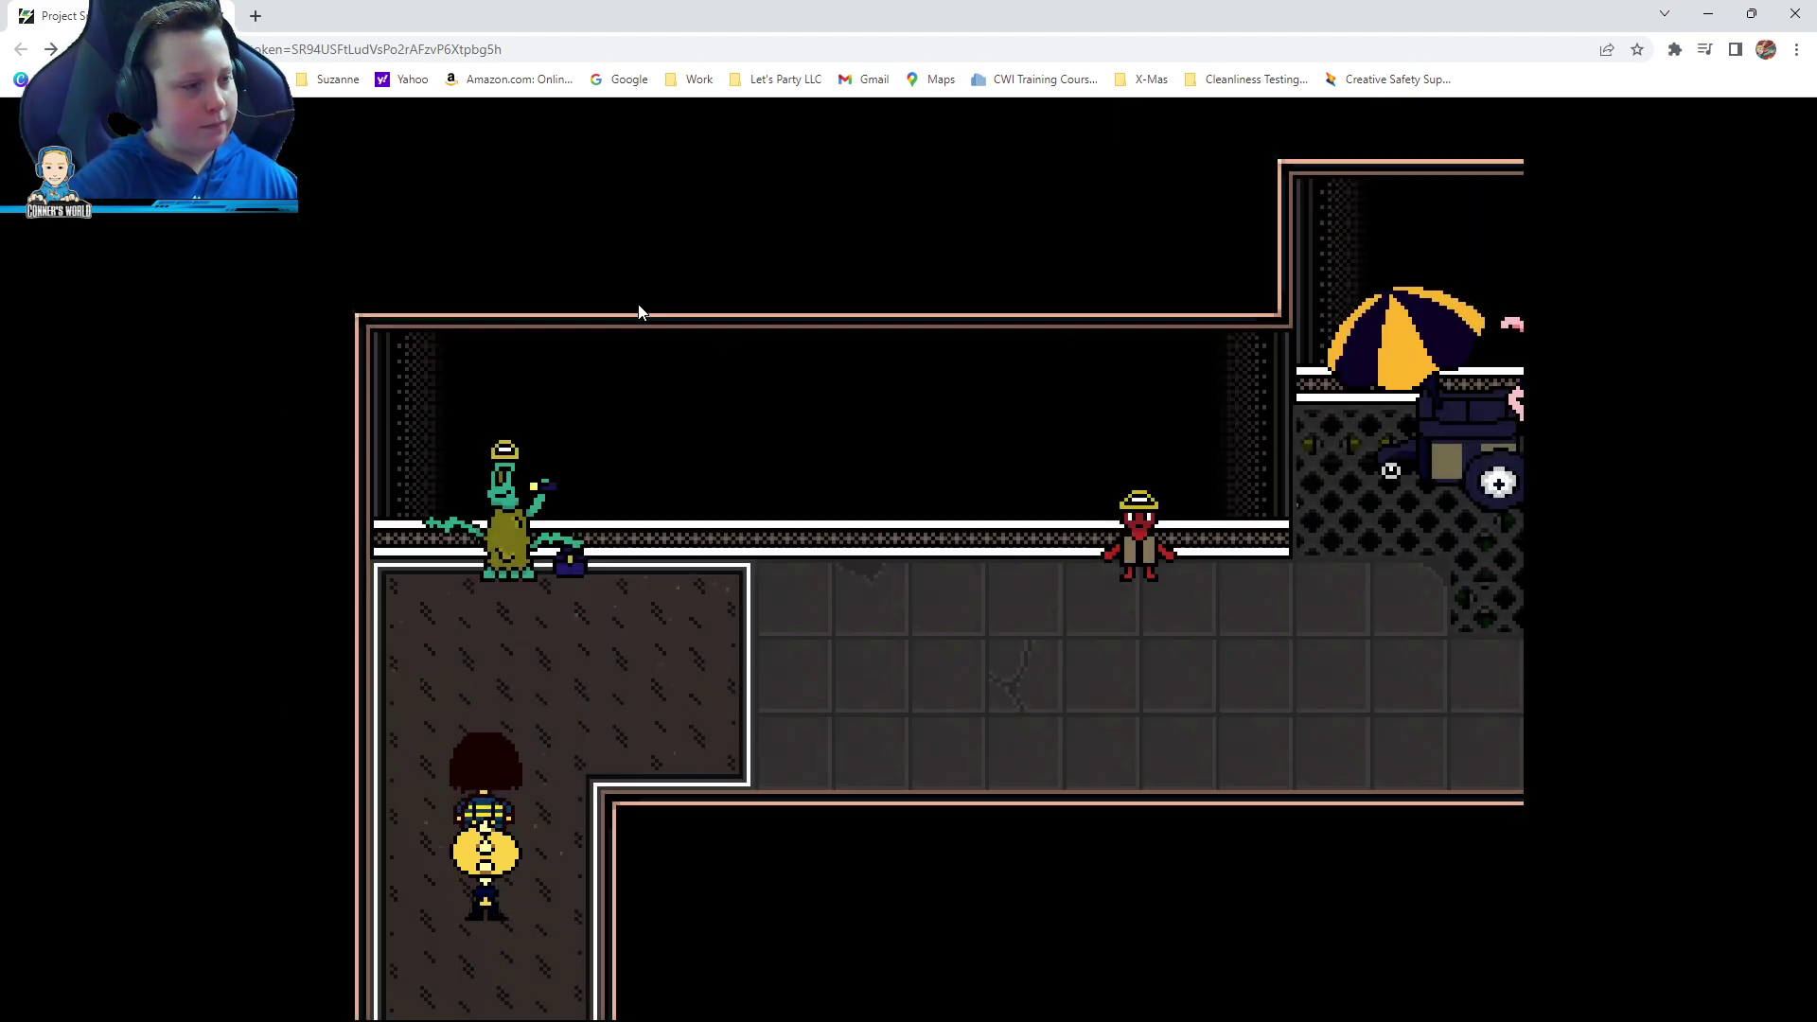
# Walk right across the grated platform up to the Nice Cream vendor
pyautogui.press('Right')
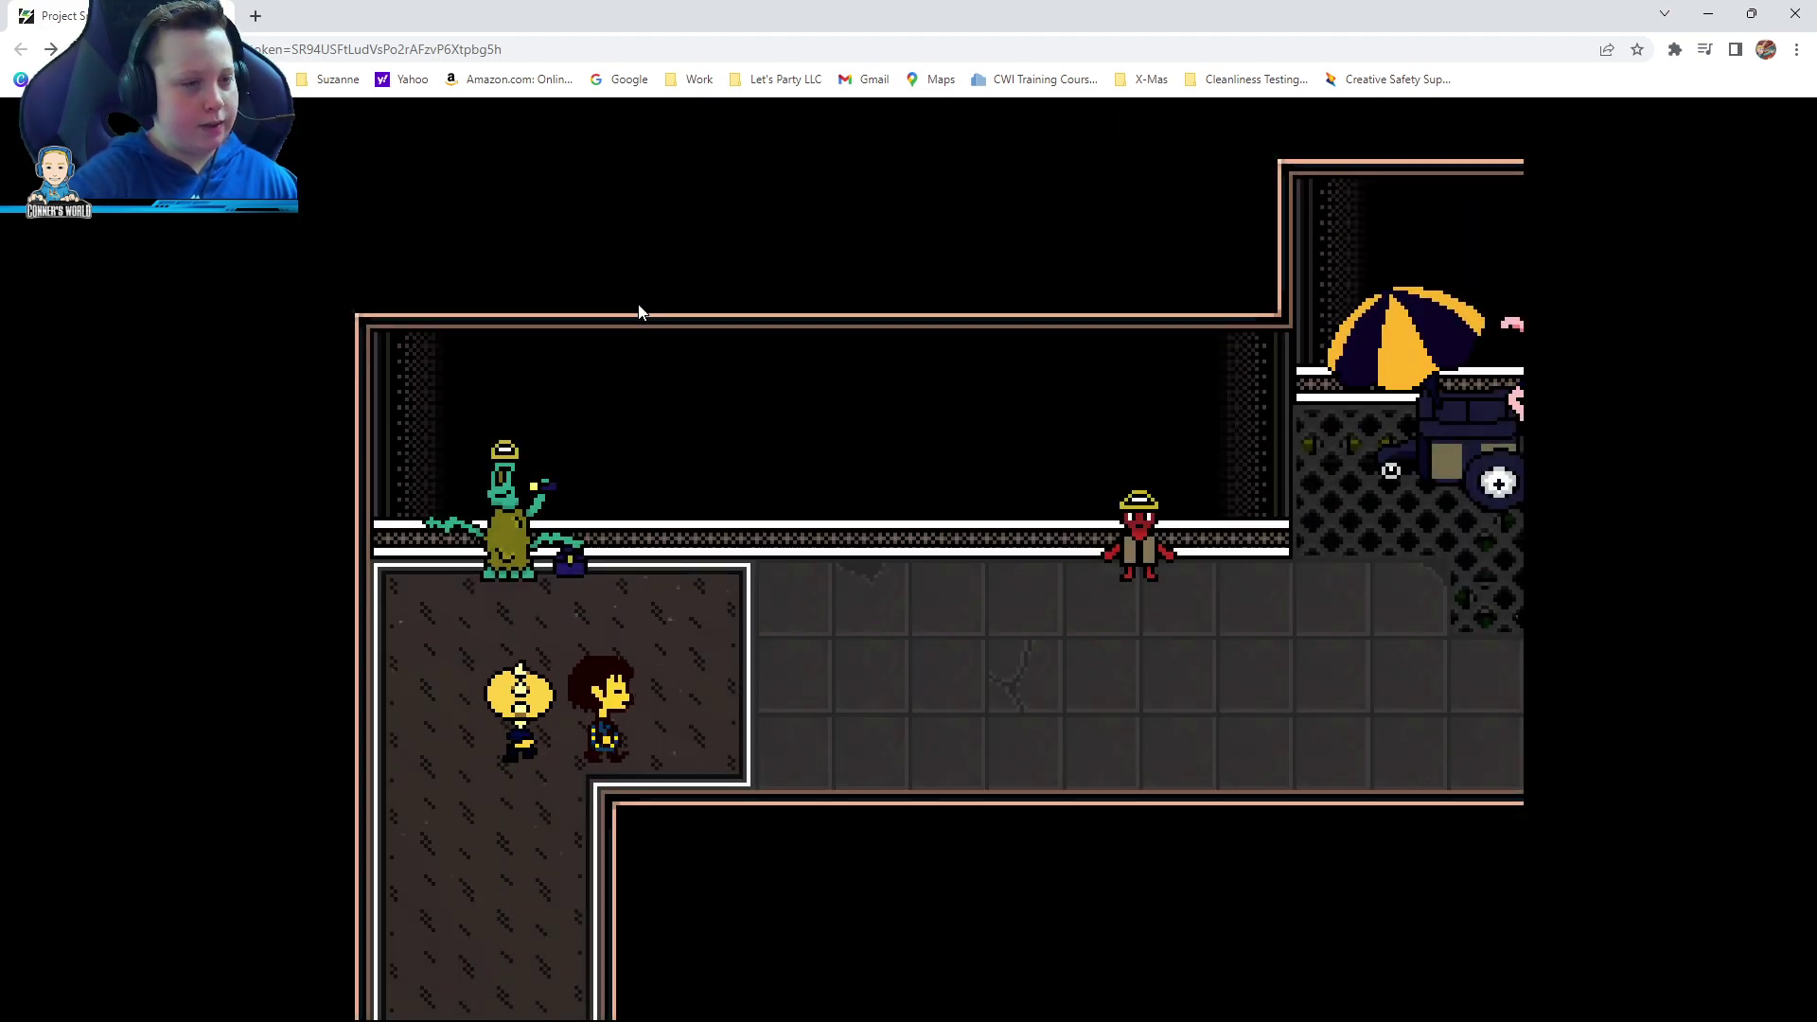
pyautogui.press('Right')
pyautogui.press('Right')
pyautogui.press('Right')
pyautogui.press('Right')
pyautogui.press('Right')
pyautogui.press('Right')
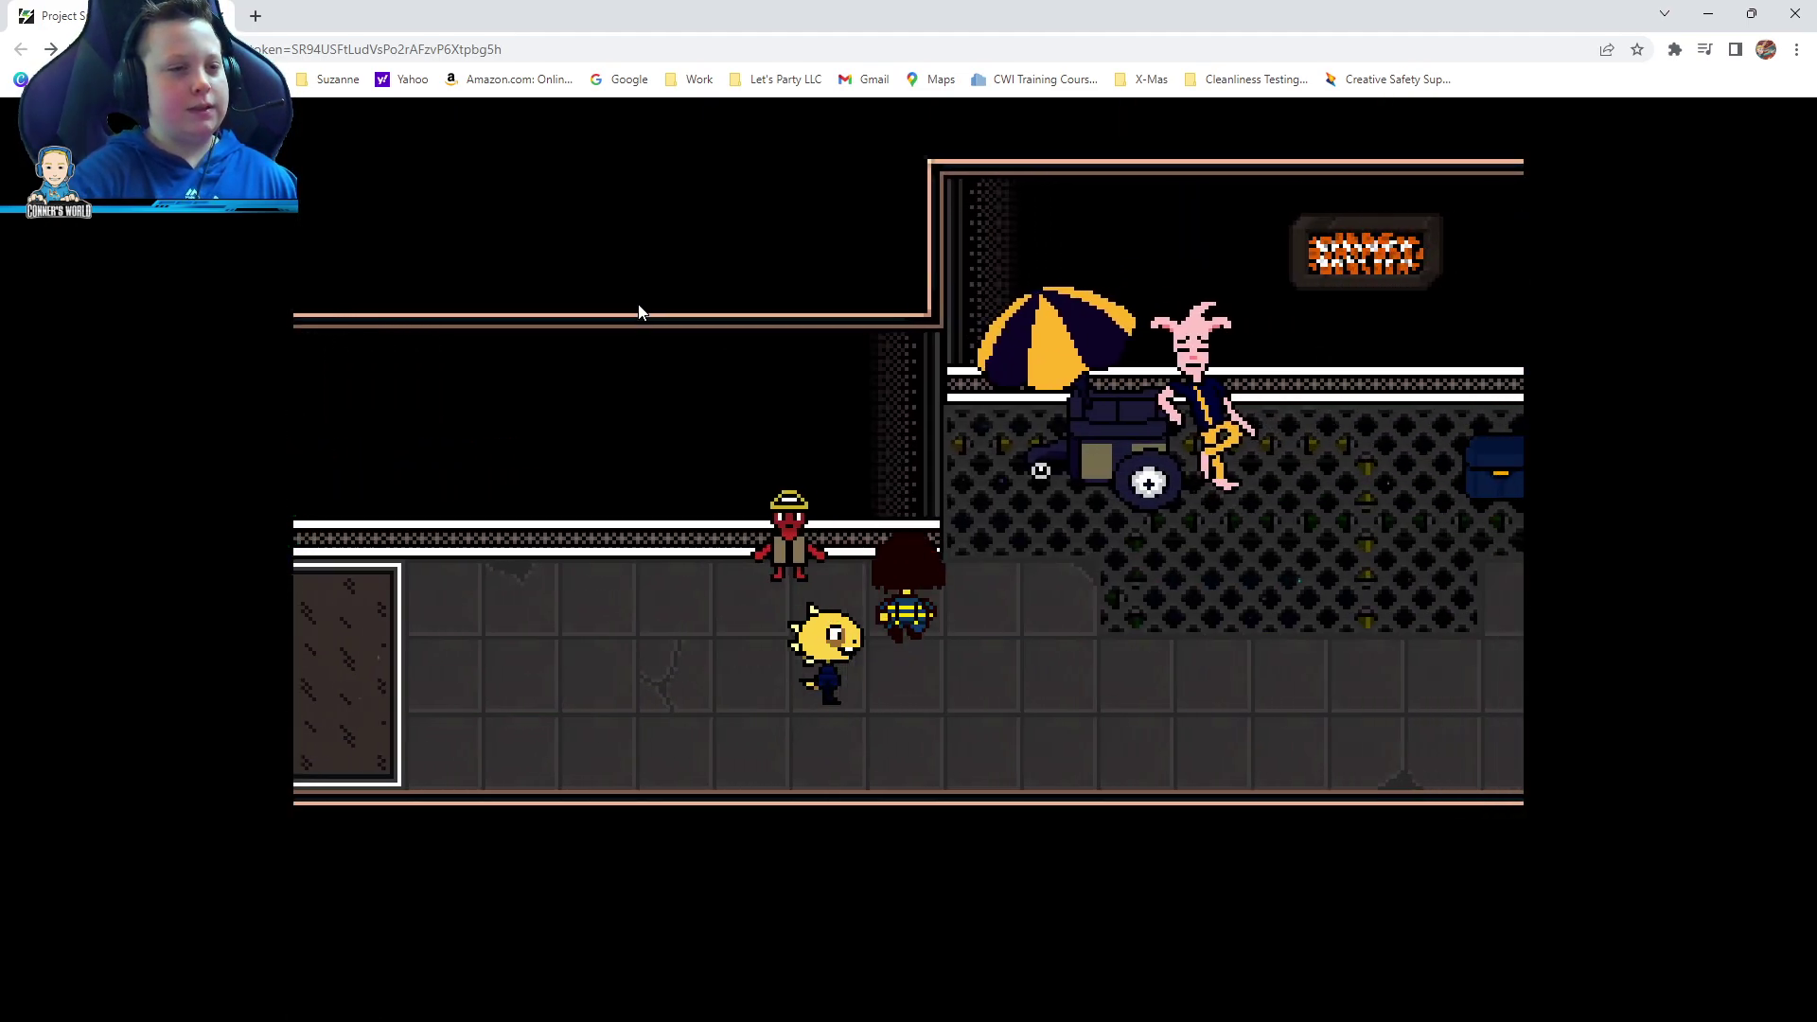
pyautogui.press('Right')
pyautogui.press('Up')
pyautogui.press('Up')
pyautogui.press('Right')
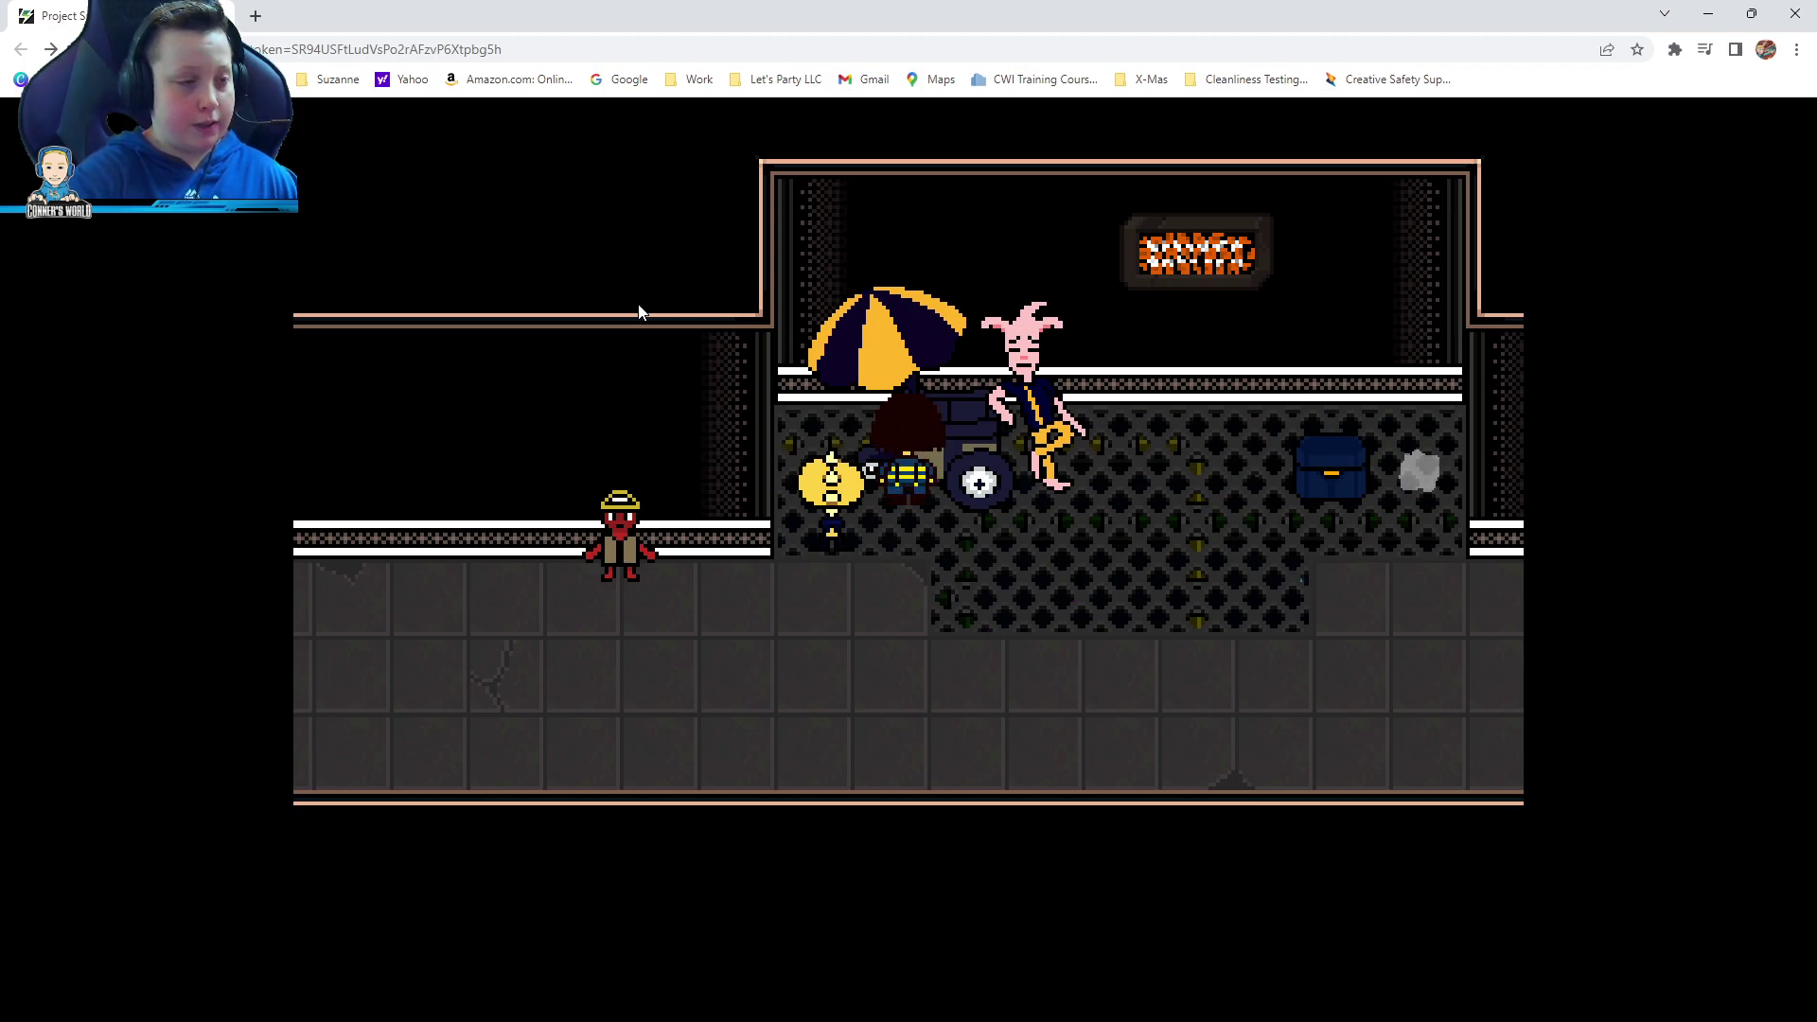
pyautogui.press('Right')
pyautogui.press('Right')
pyautogui.press('Right')
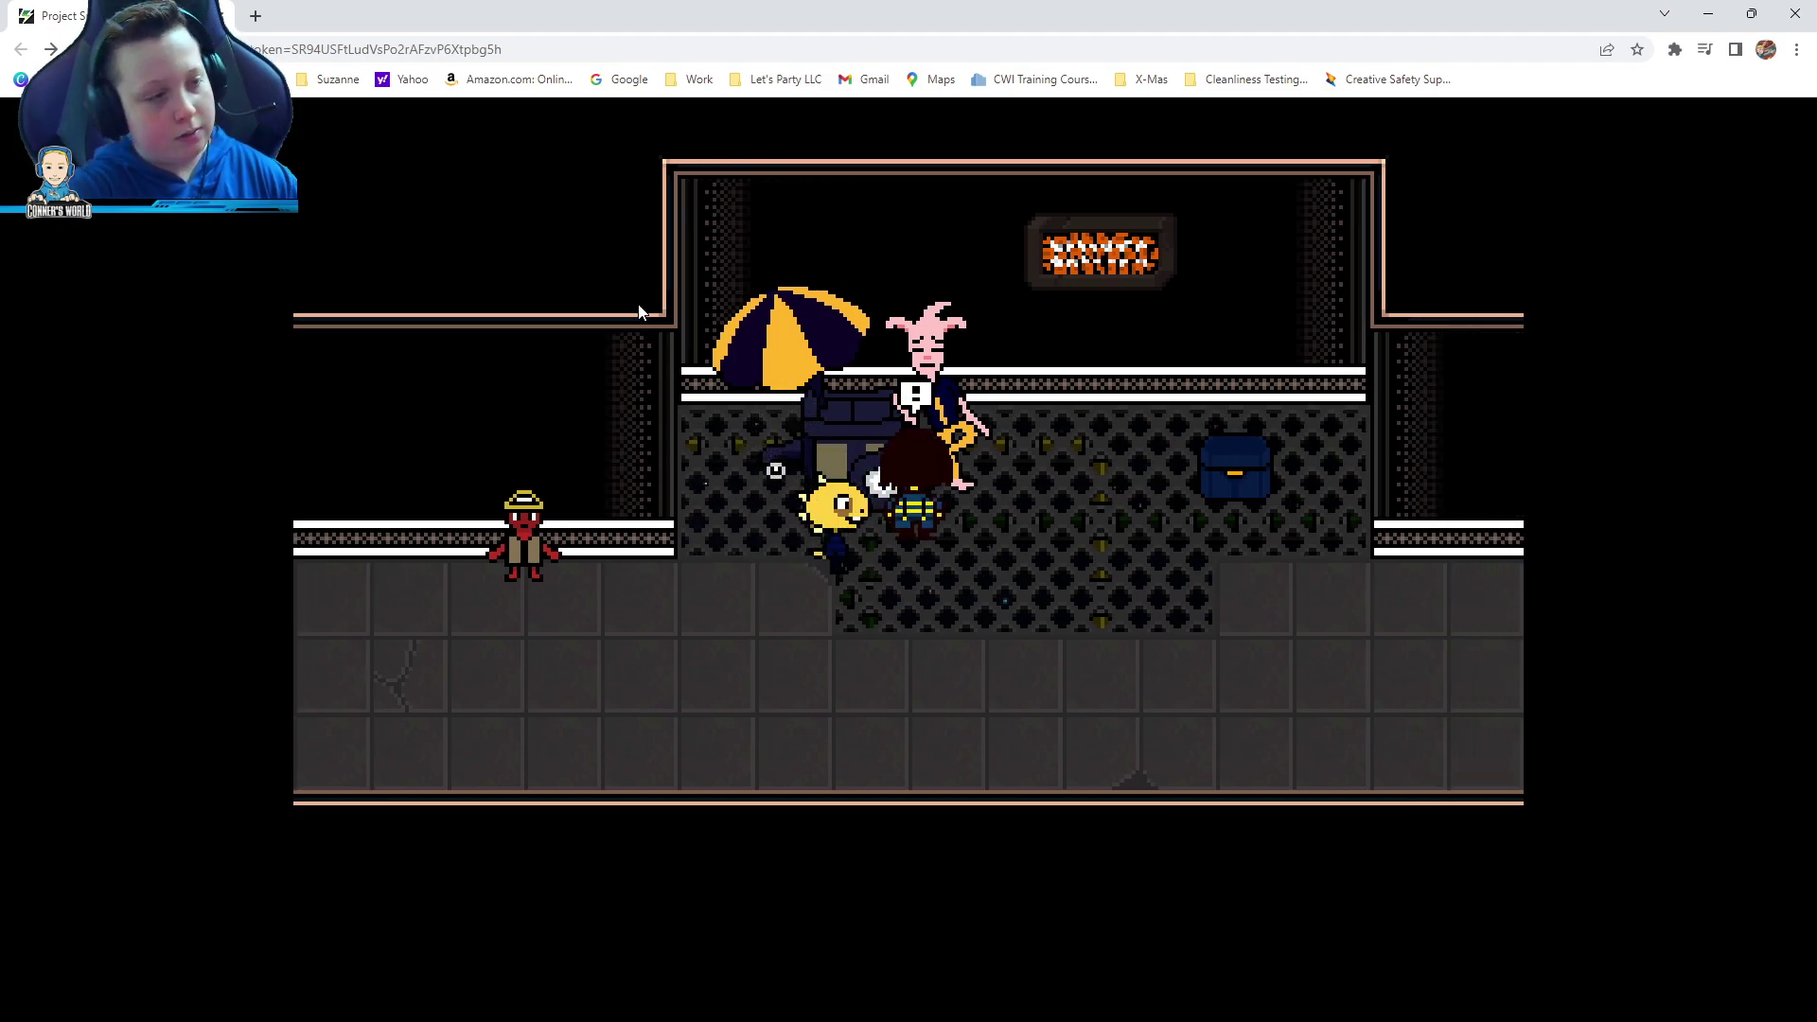
pyautogui.press('Right')
pyautogui.press('Right')
pyautogui.press('Right')
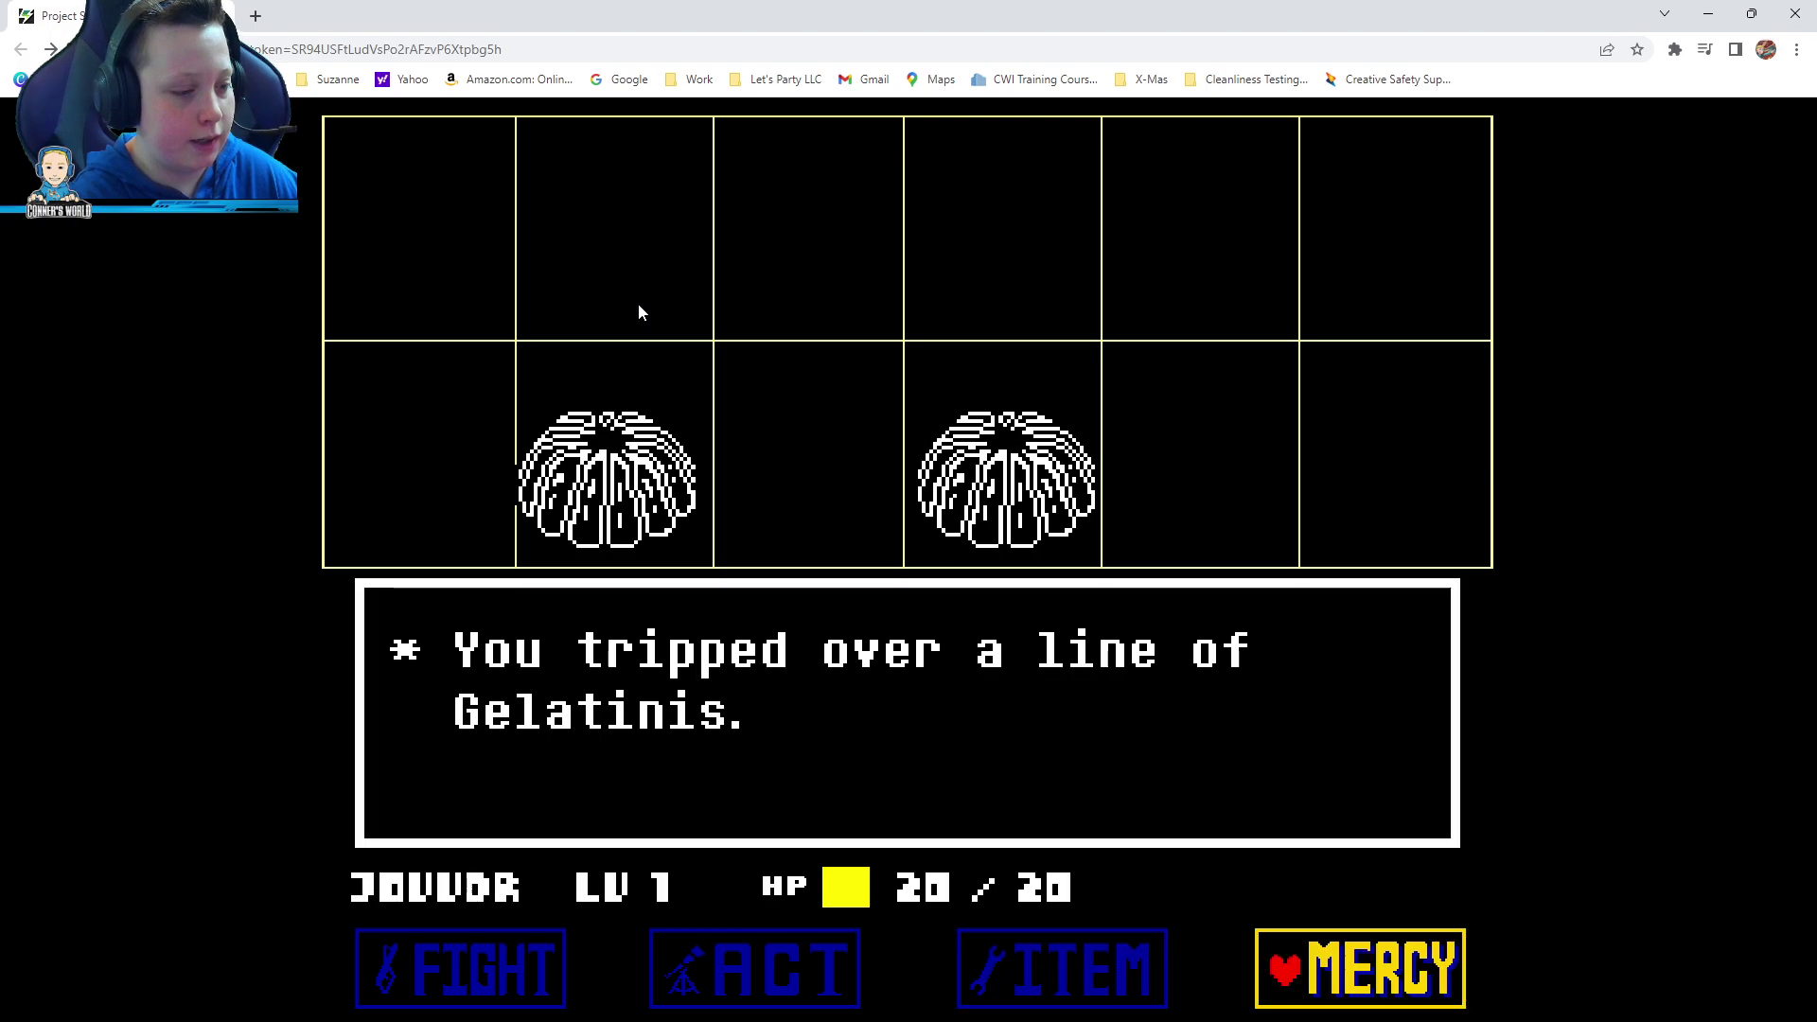
# Escape the Gelatinis battle with MERCY > Flee
pyautogui.press('z')
pyautogui.press('Down')
pyautogui.press('z')
pyautogui.press('z')
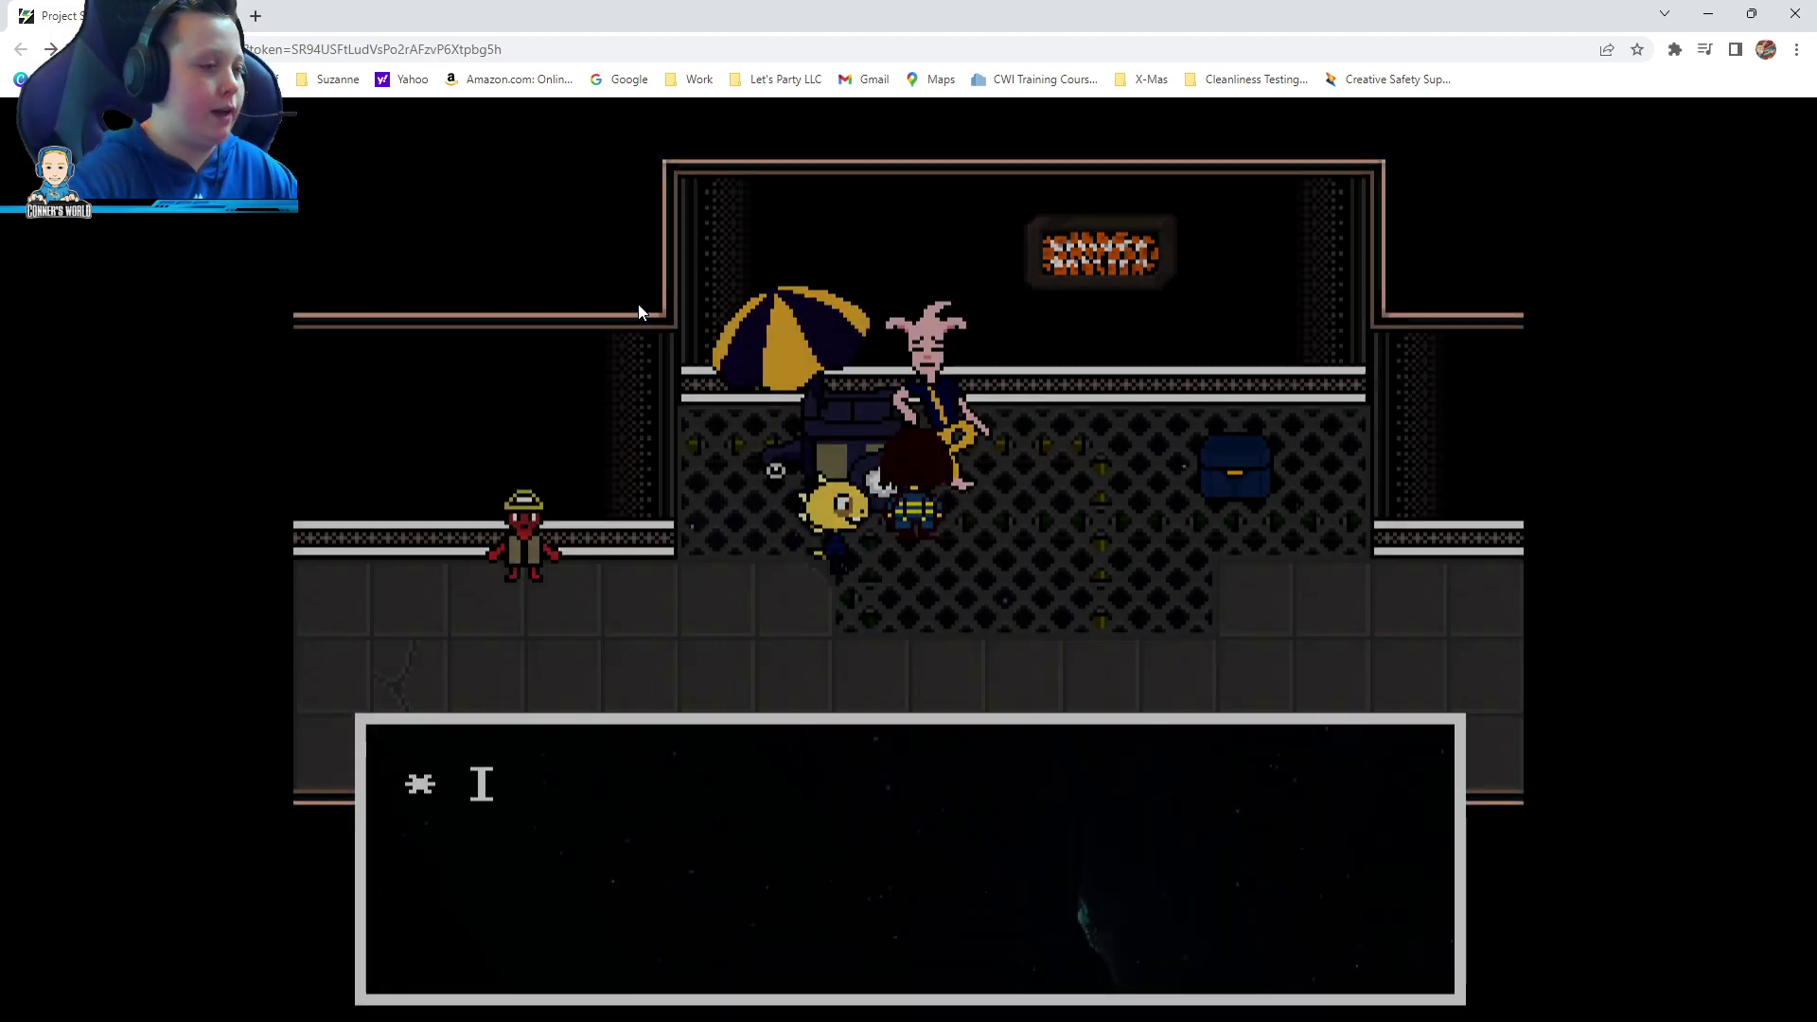
# Hear the vendor's Nice Cream punch-card pitch, then hide Chrome's bookmarks bar
pyautogui.press('z')
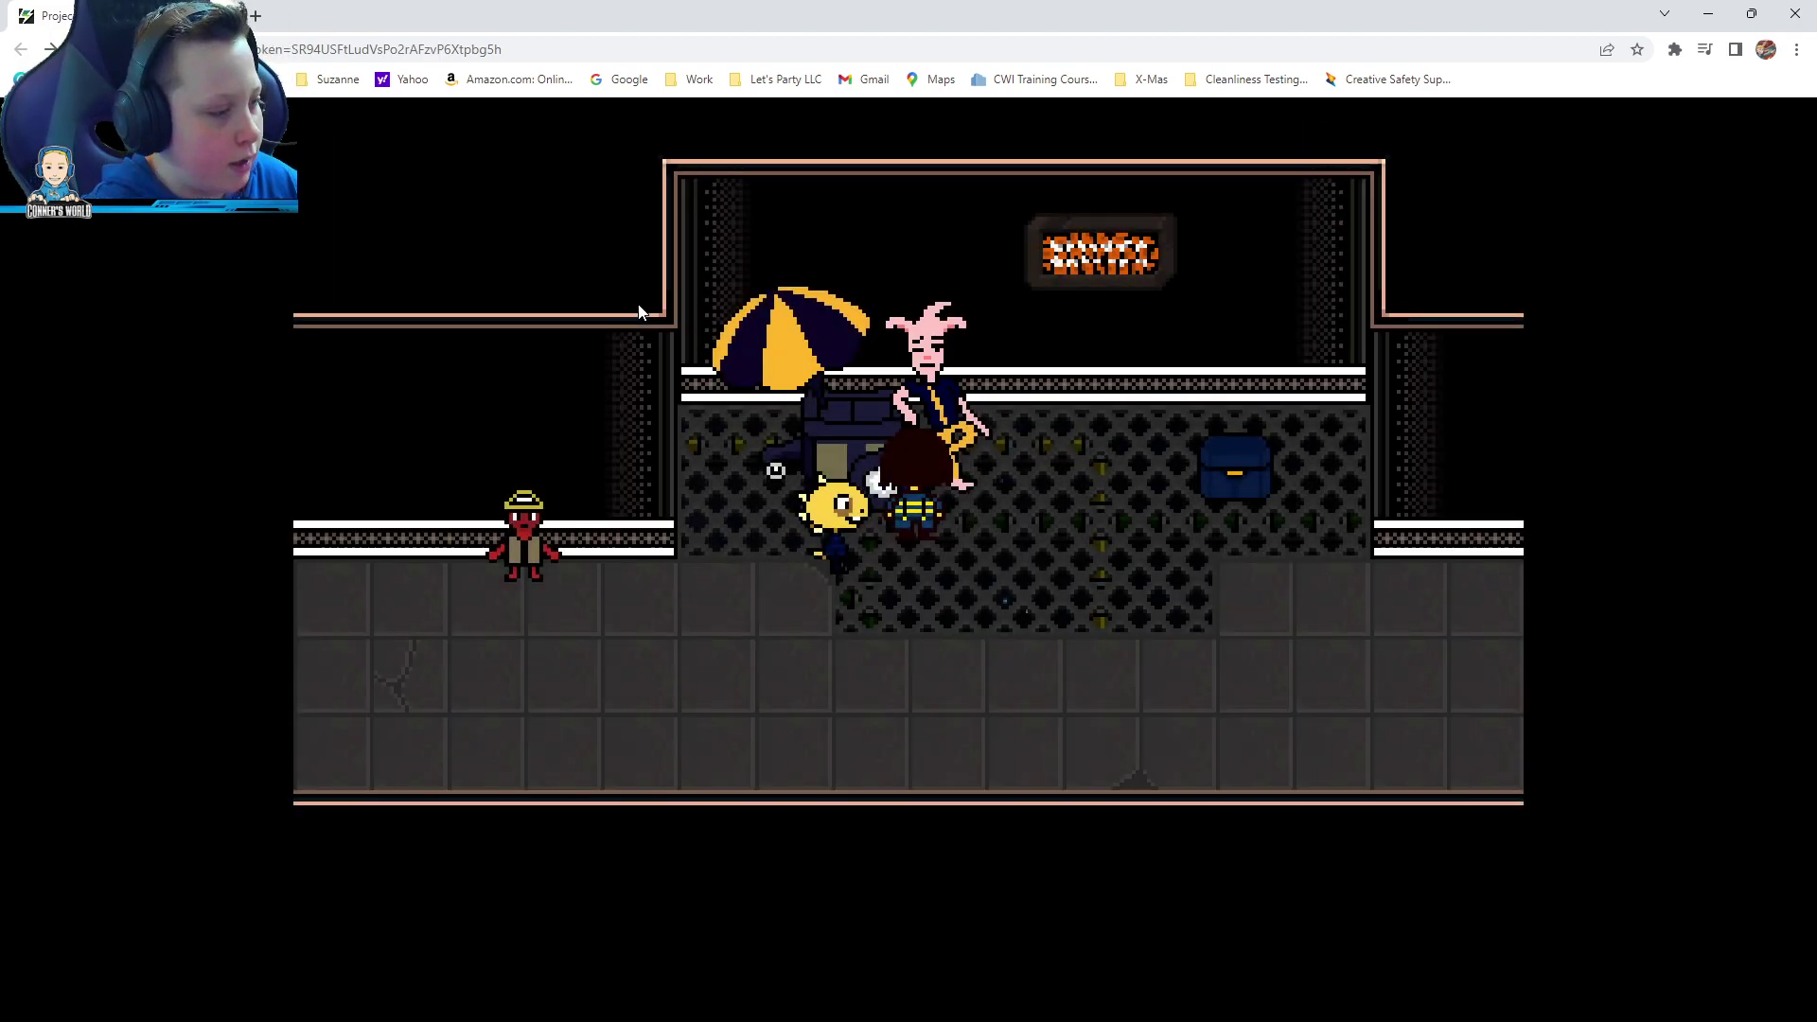
pyautogui.press('z')
pyautogui.press('z')
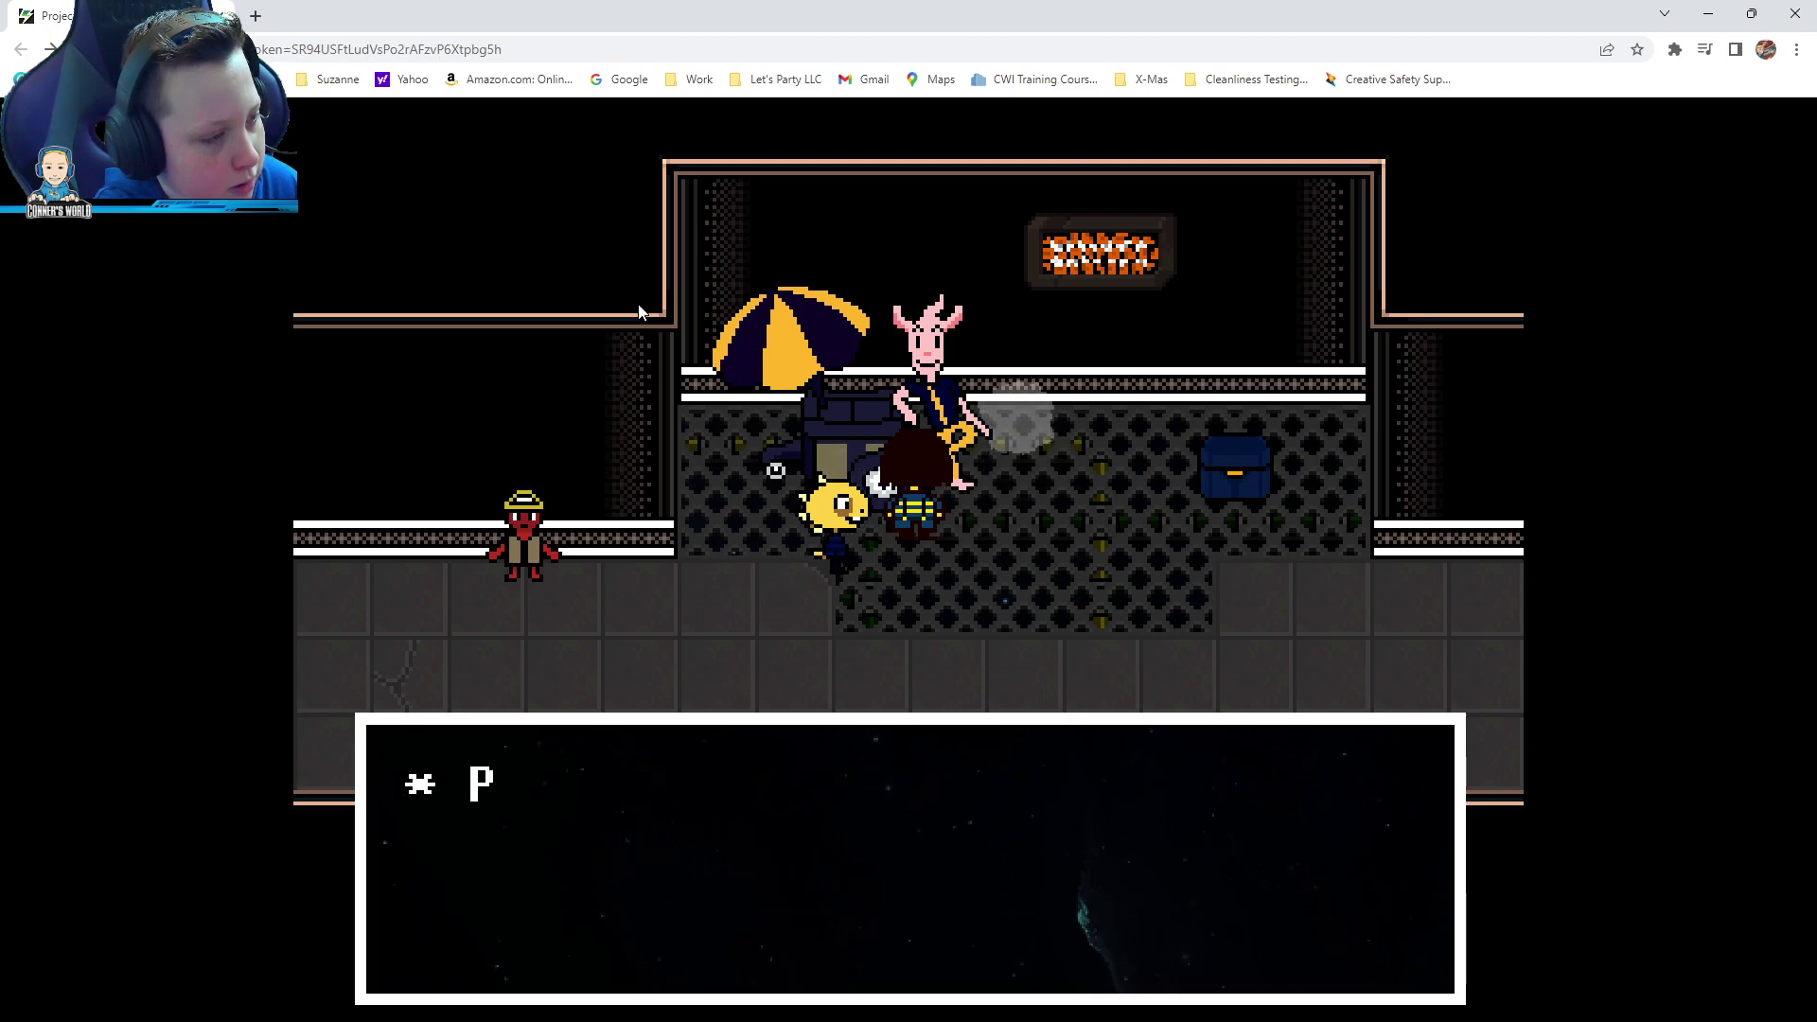
pyautogui.press('z')
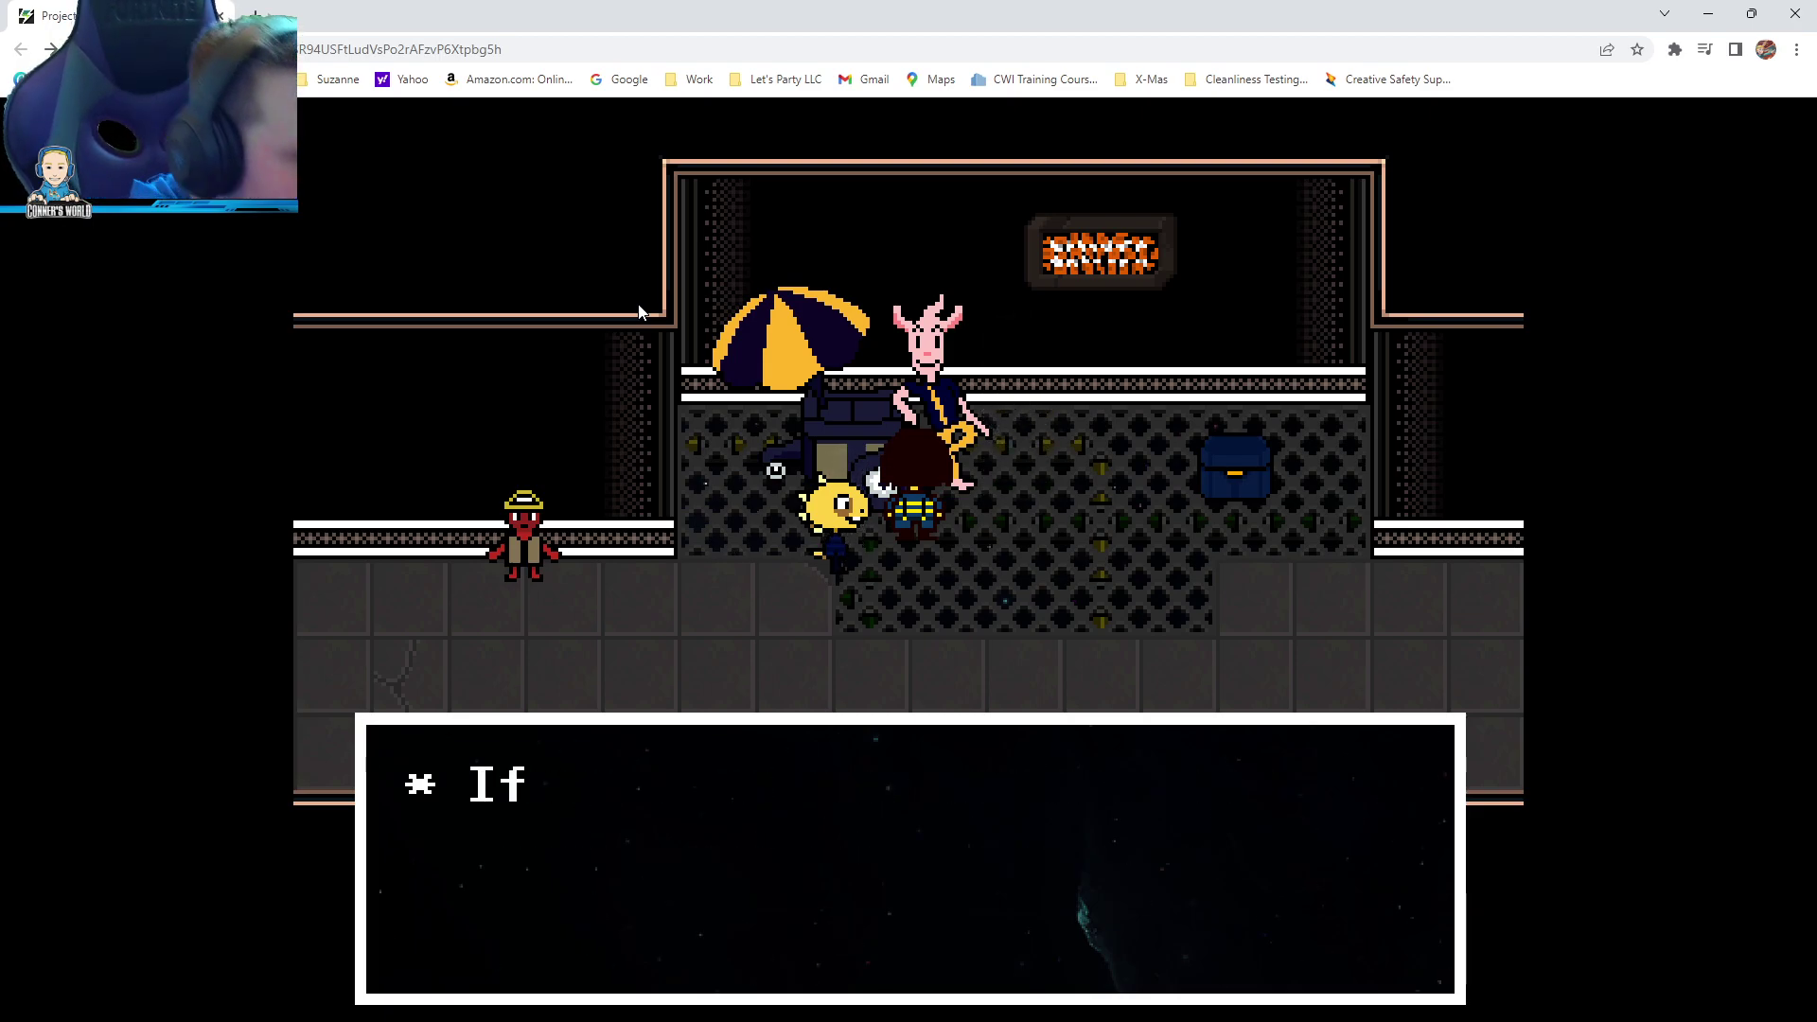
pyautogui.press('z')
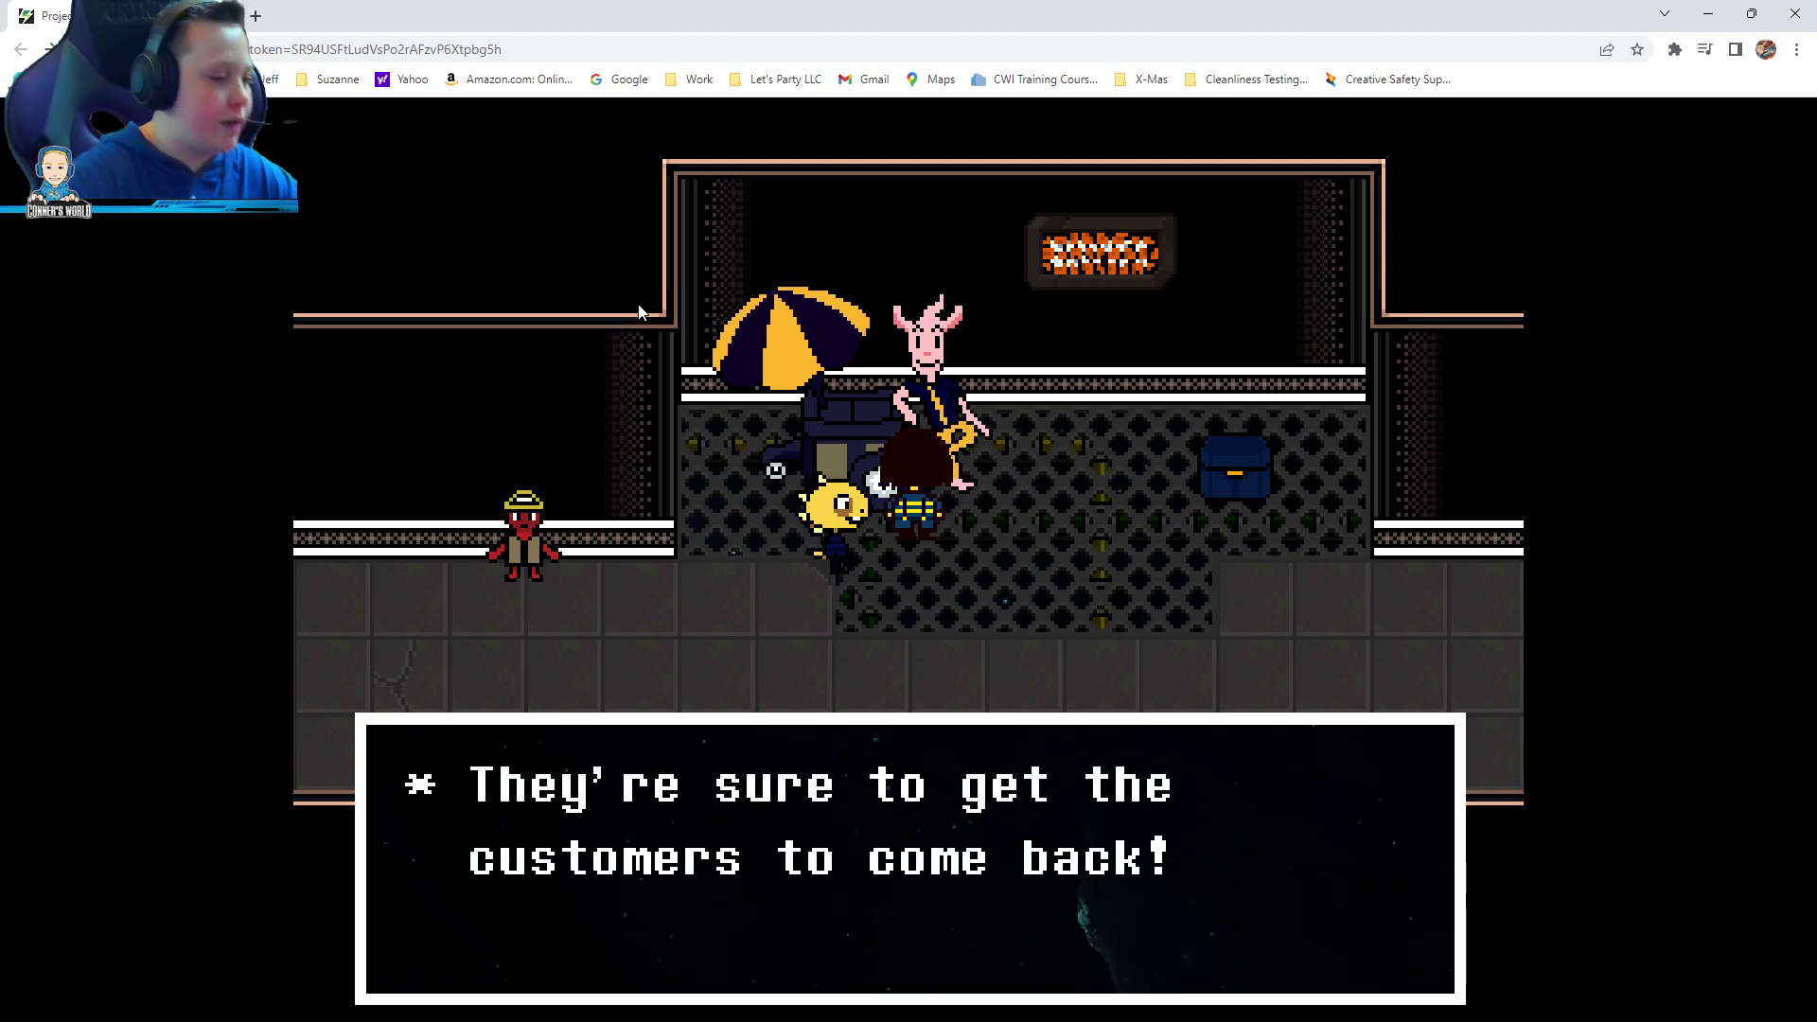
pyautogui.press('z')
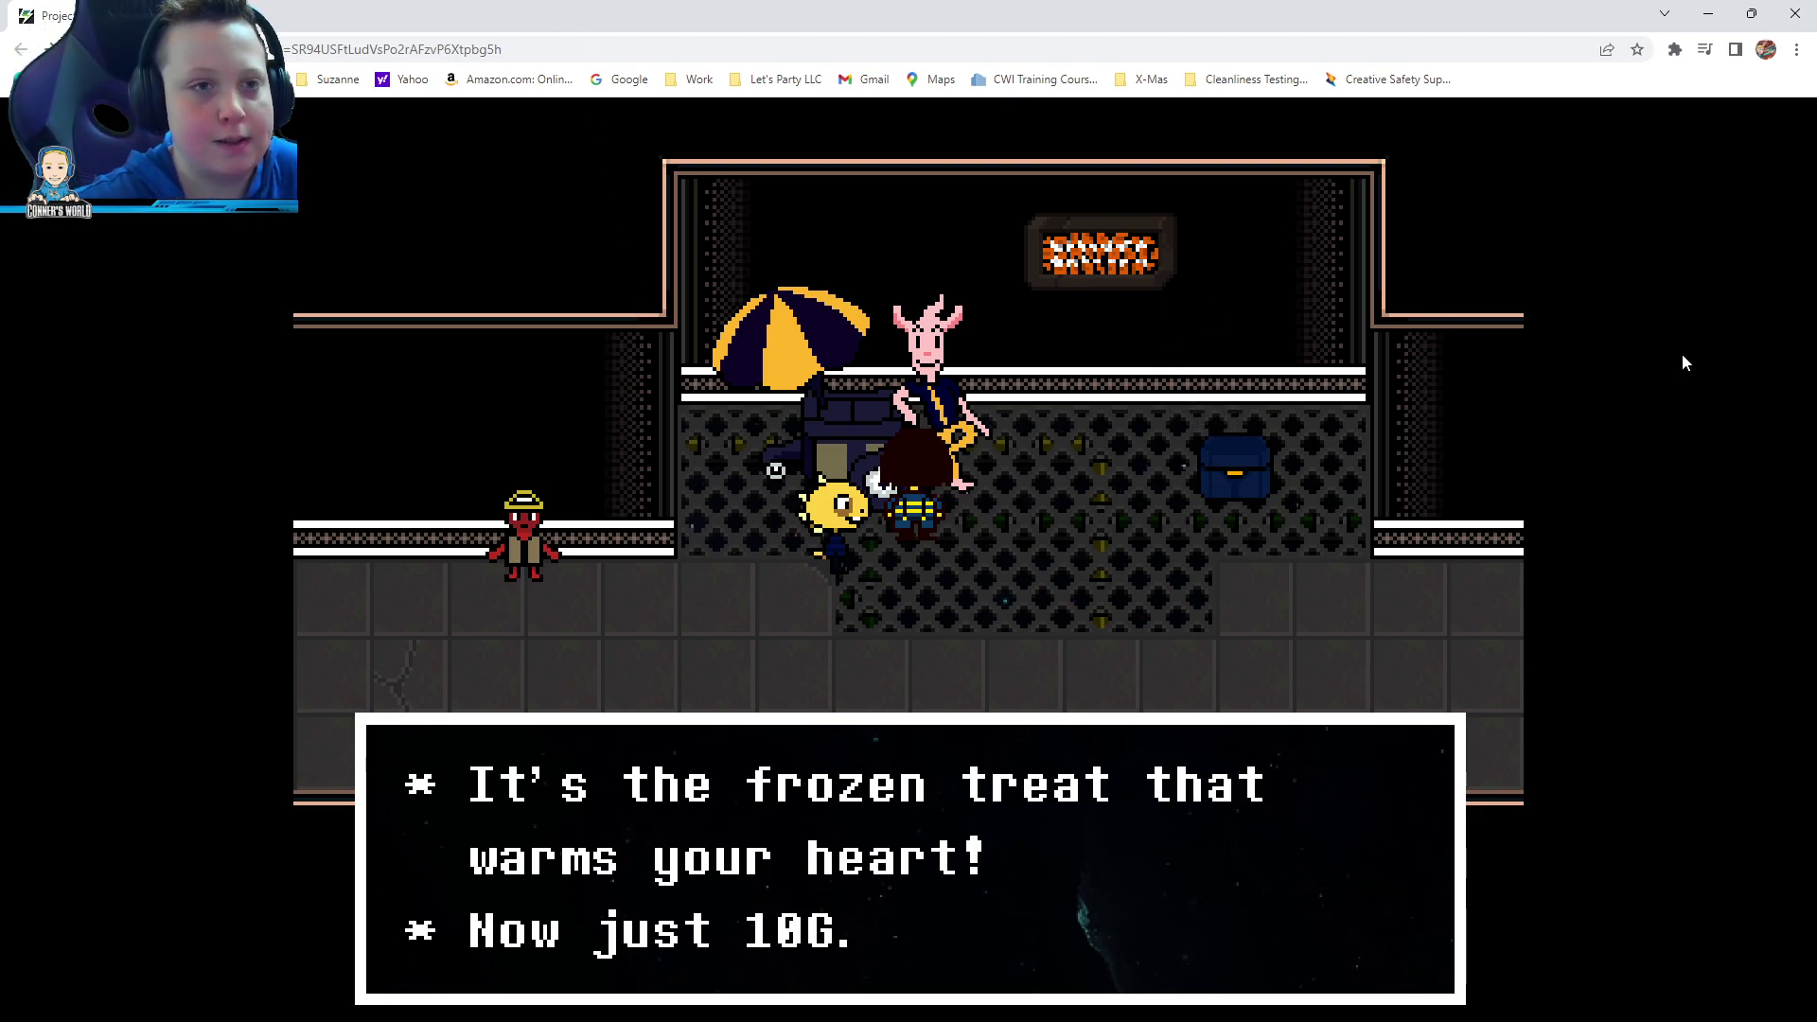
pyautogui.click(1799, 51)
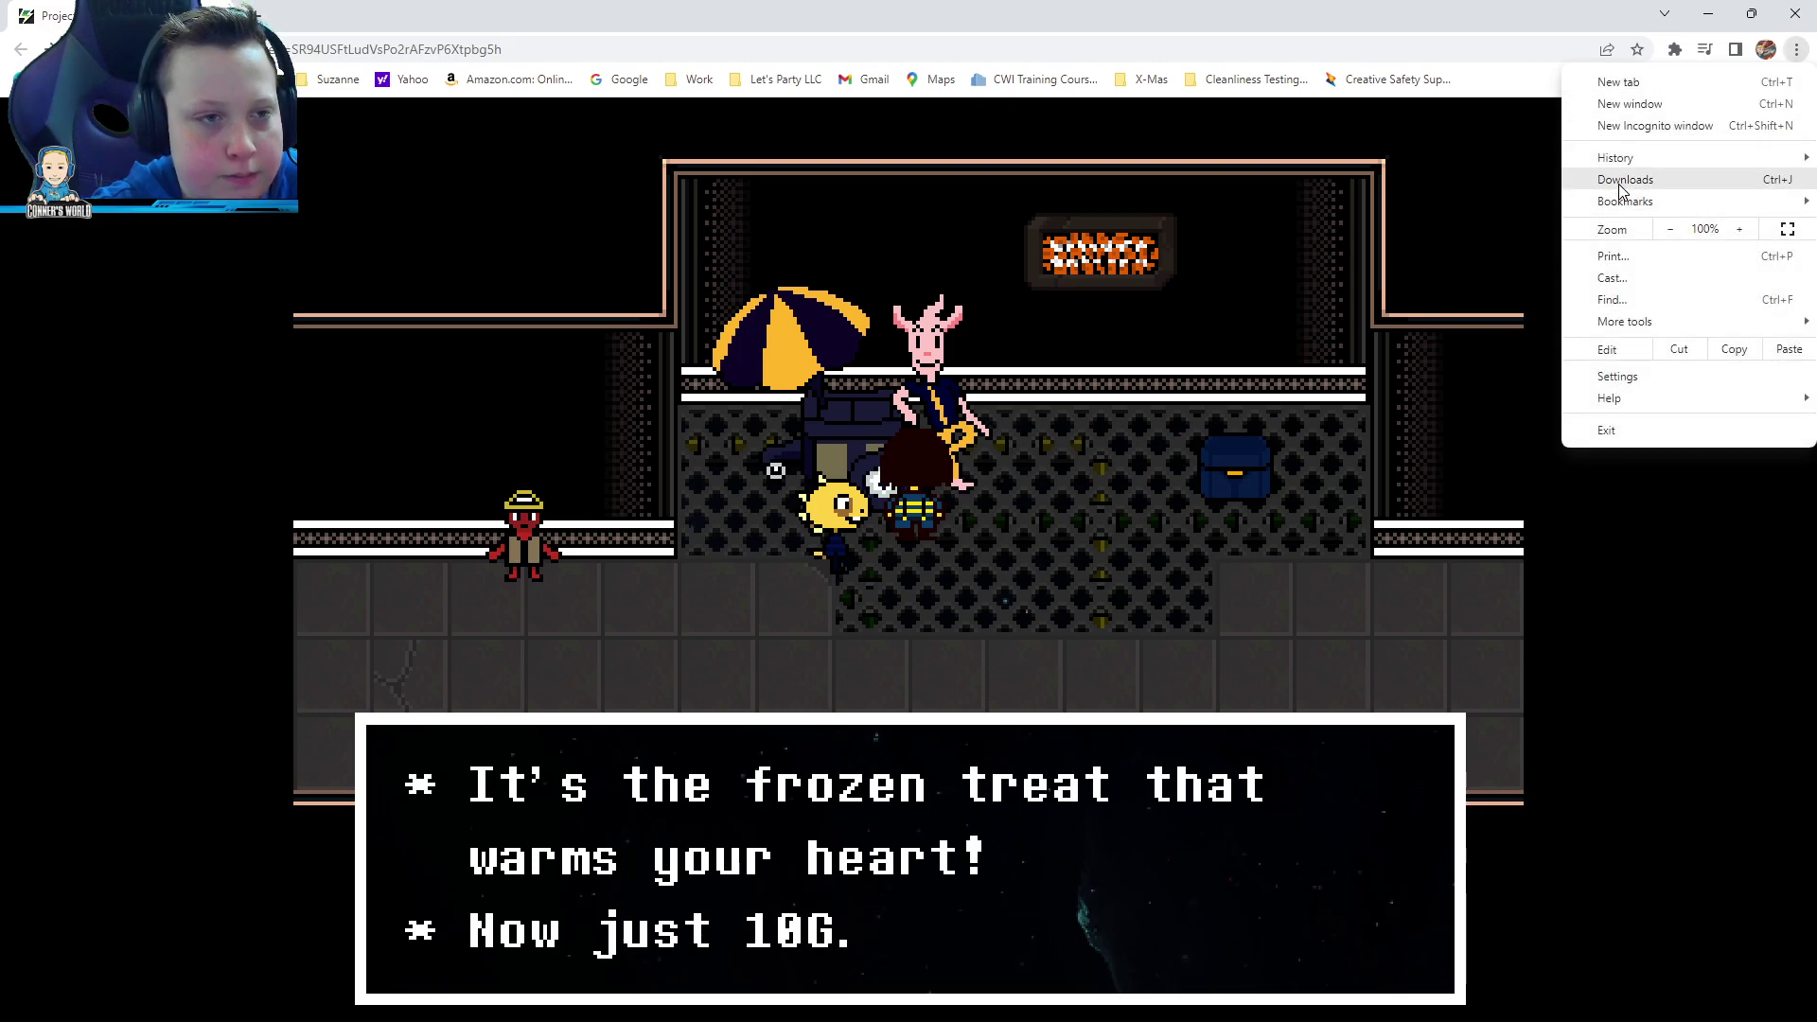
pyautogui.moveTo(1626, 200)
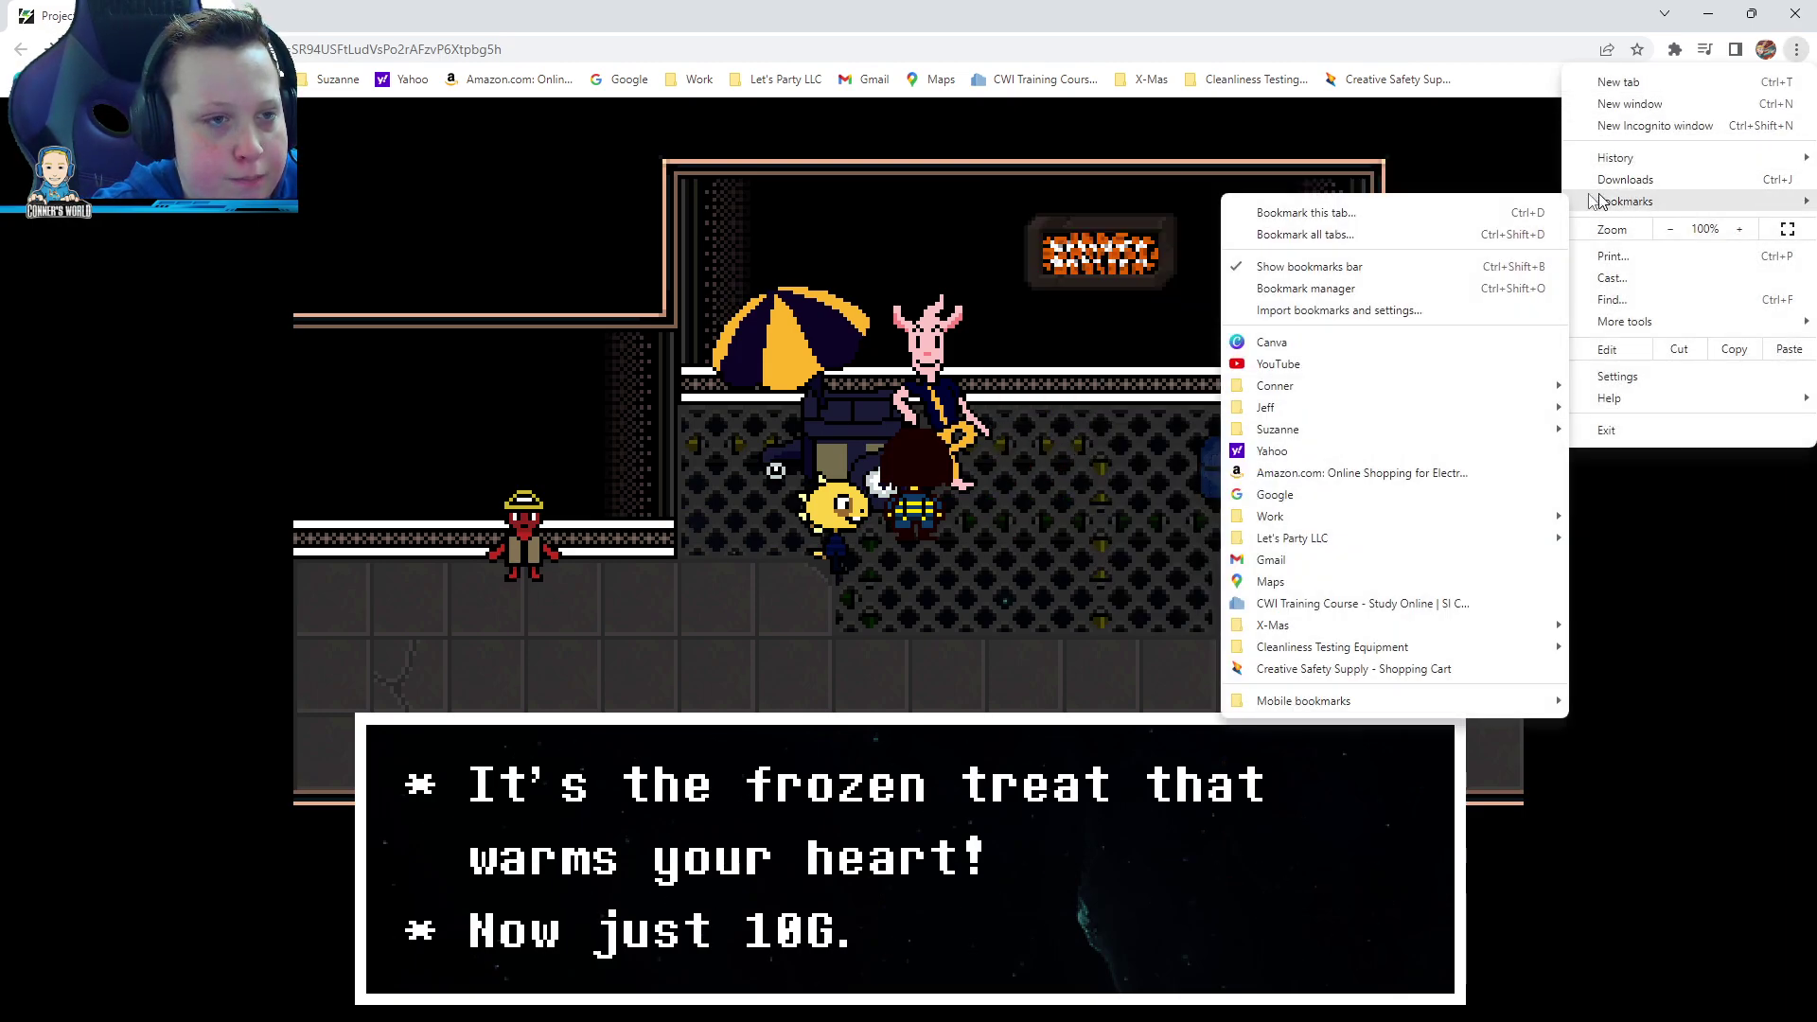
pyautogui.click(1363, 268)
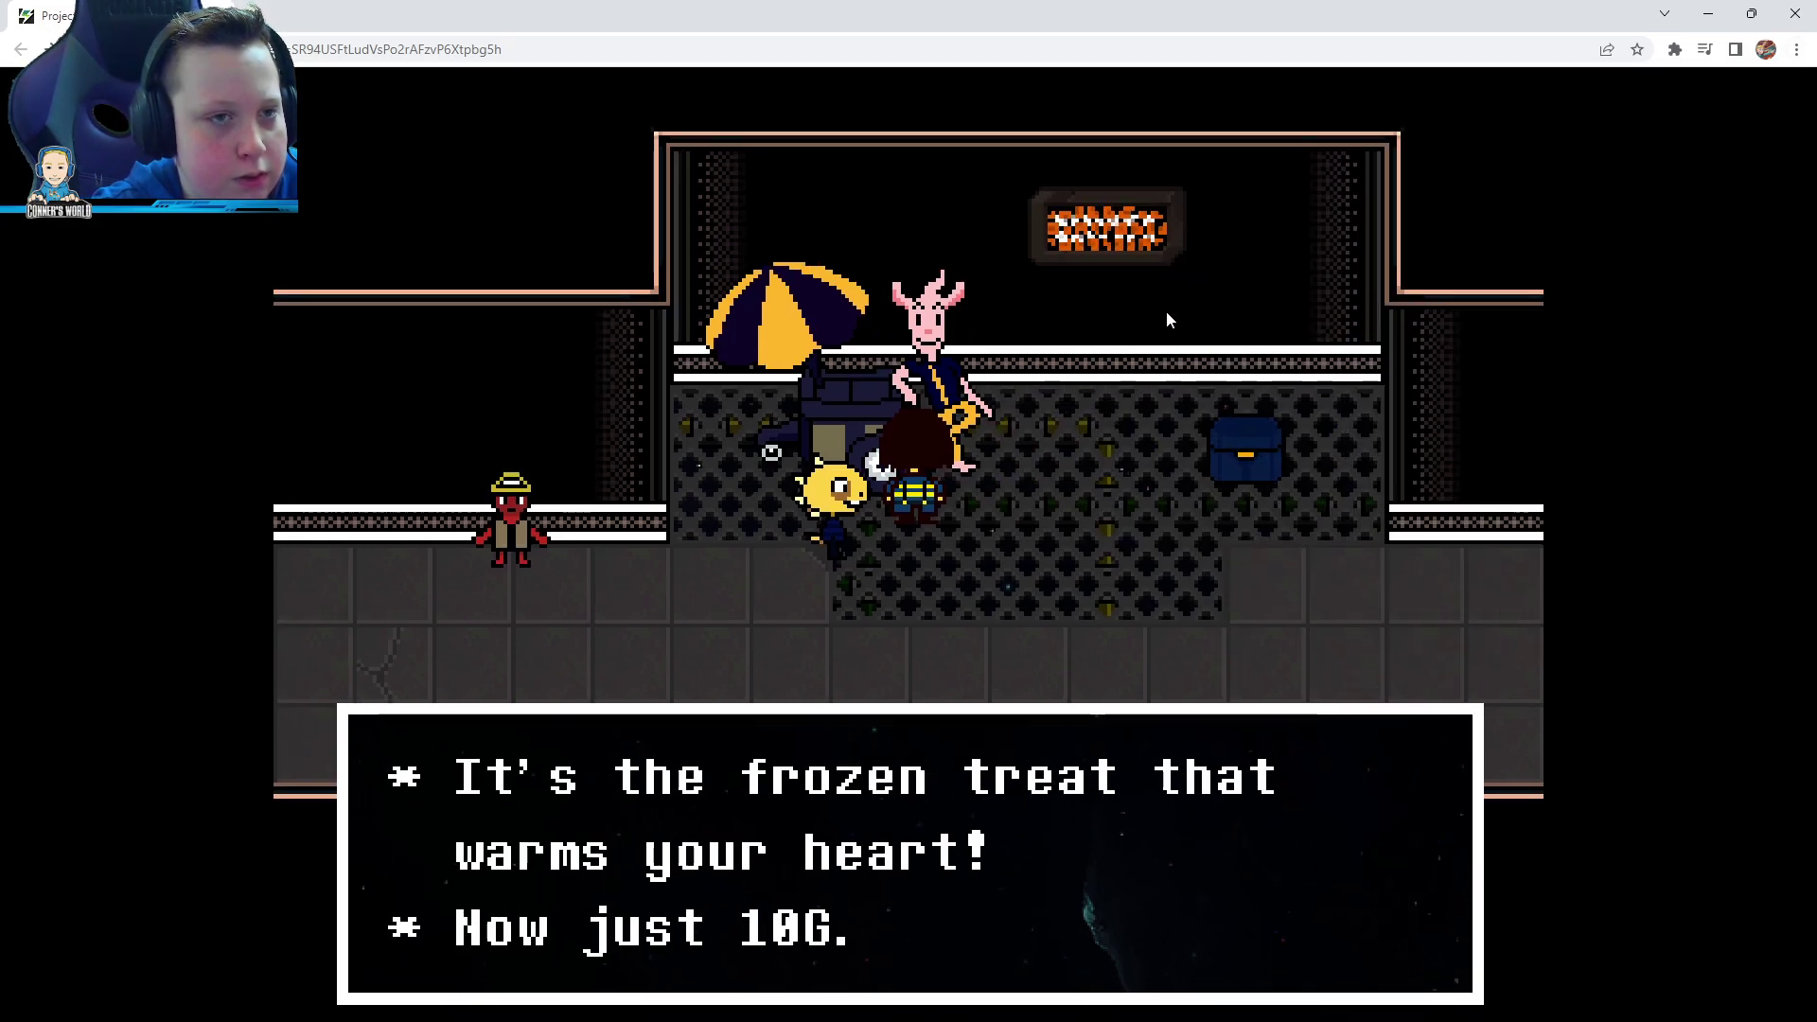
# Buy a Nice Cream for 10G and hand it over to Monster Kid
pyautogui.press('z')
pyautogui.press('z')
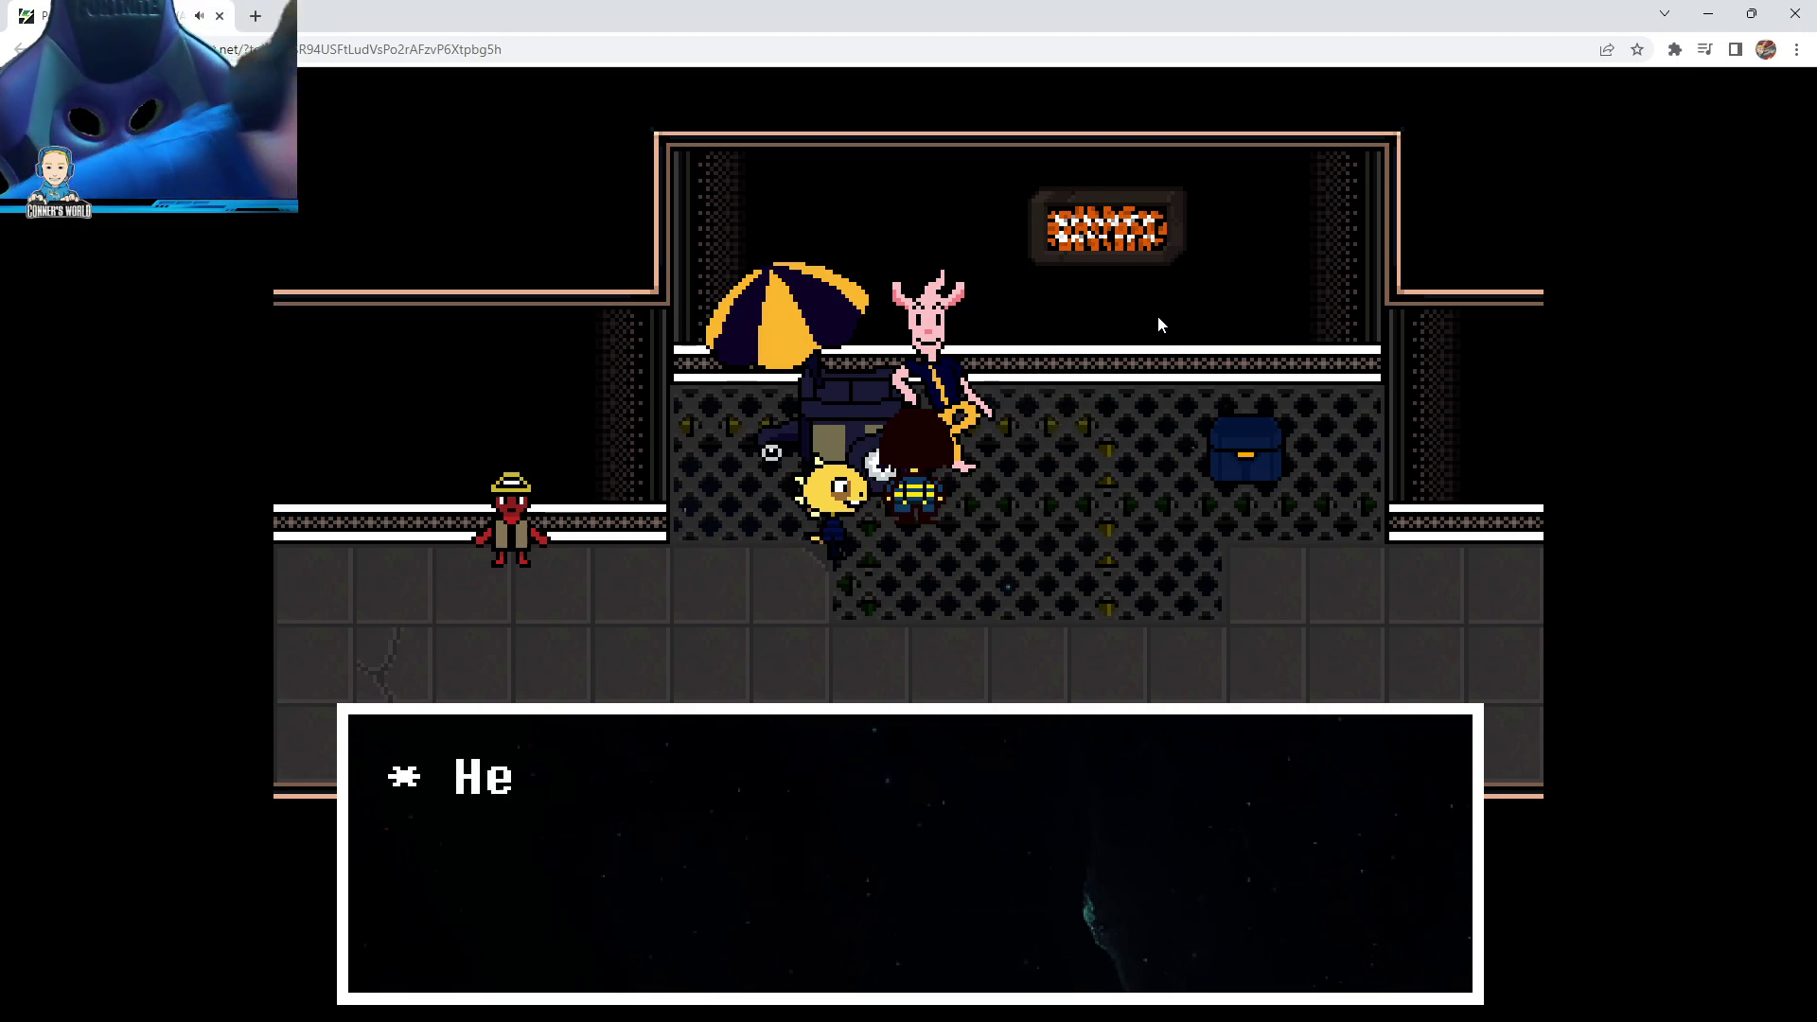
pyautogui.press('z')
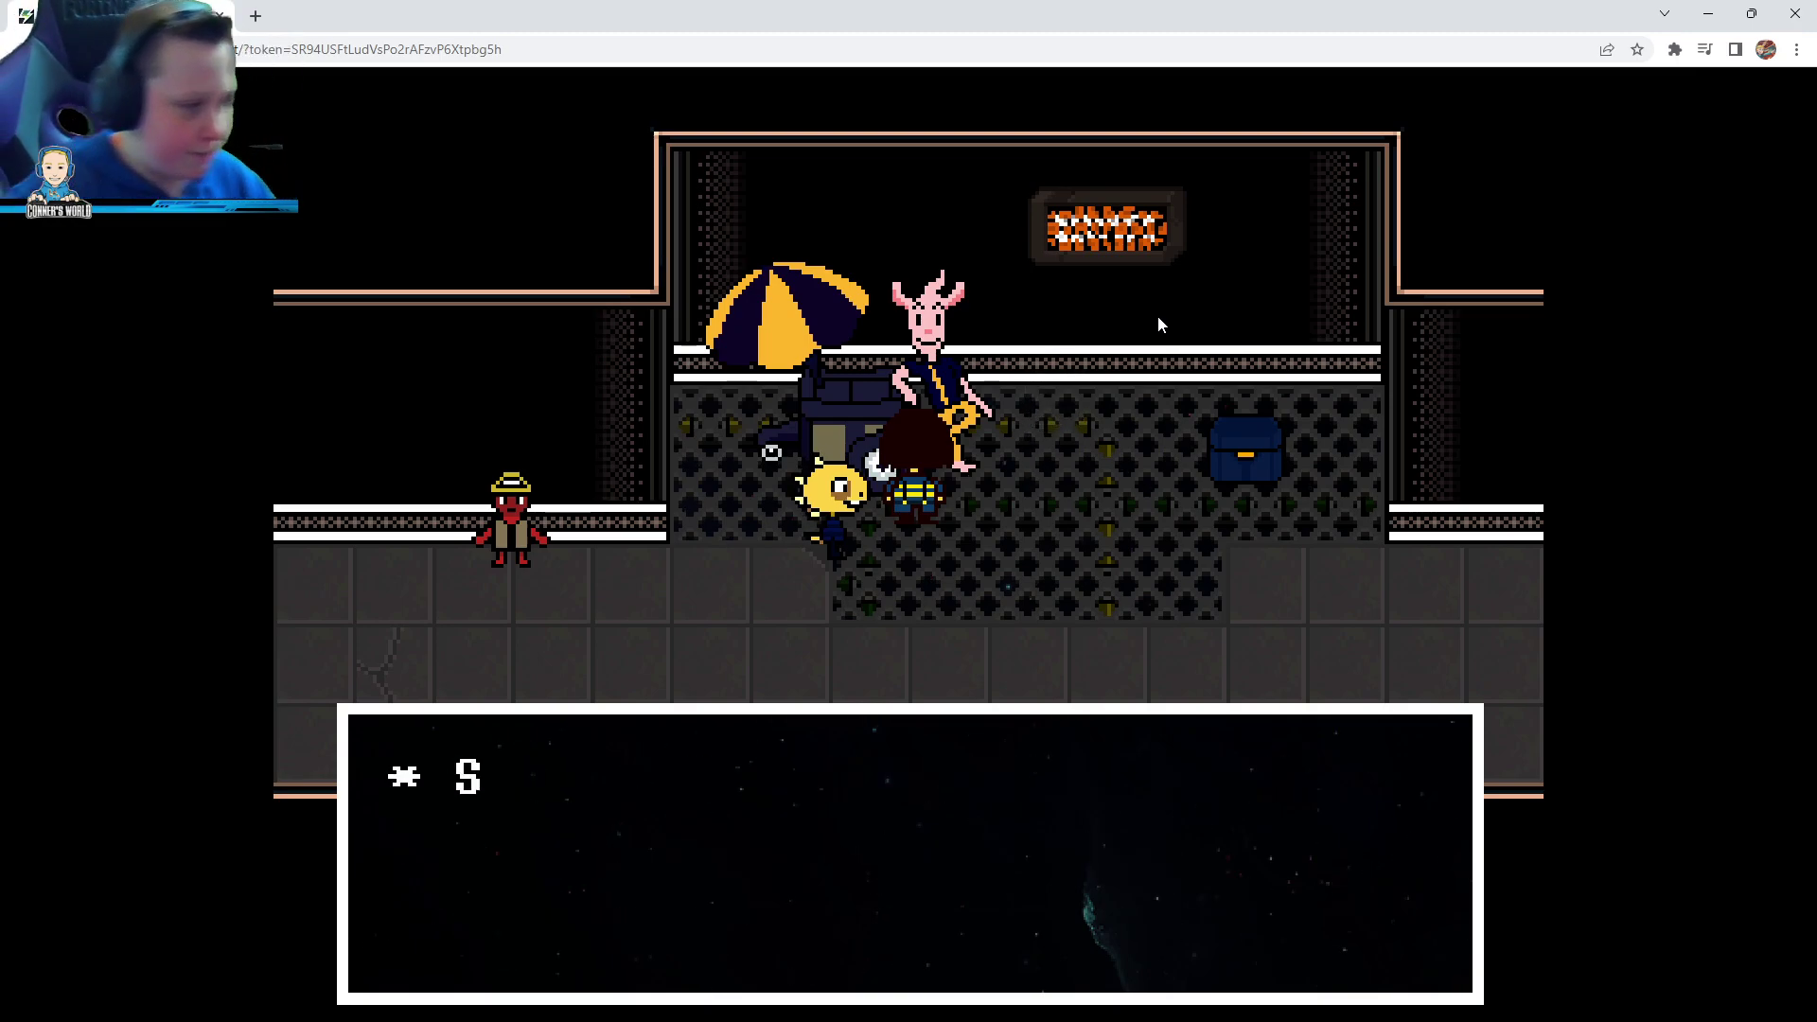
pyautogui.press('z')
pyautogui.press('z')
pyautogui.press('z')
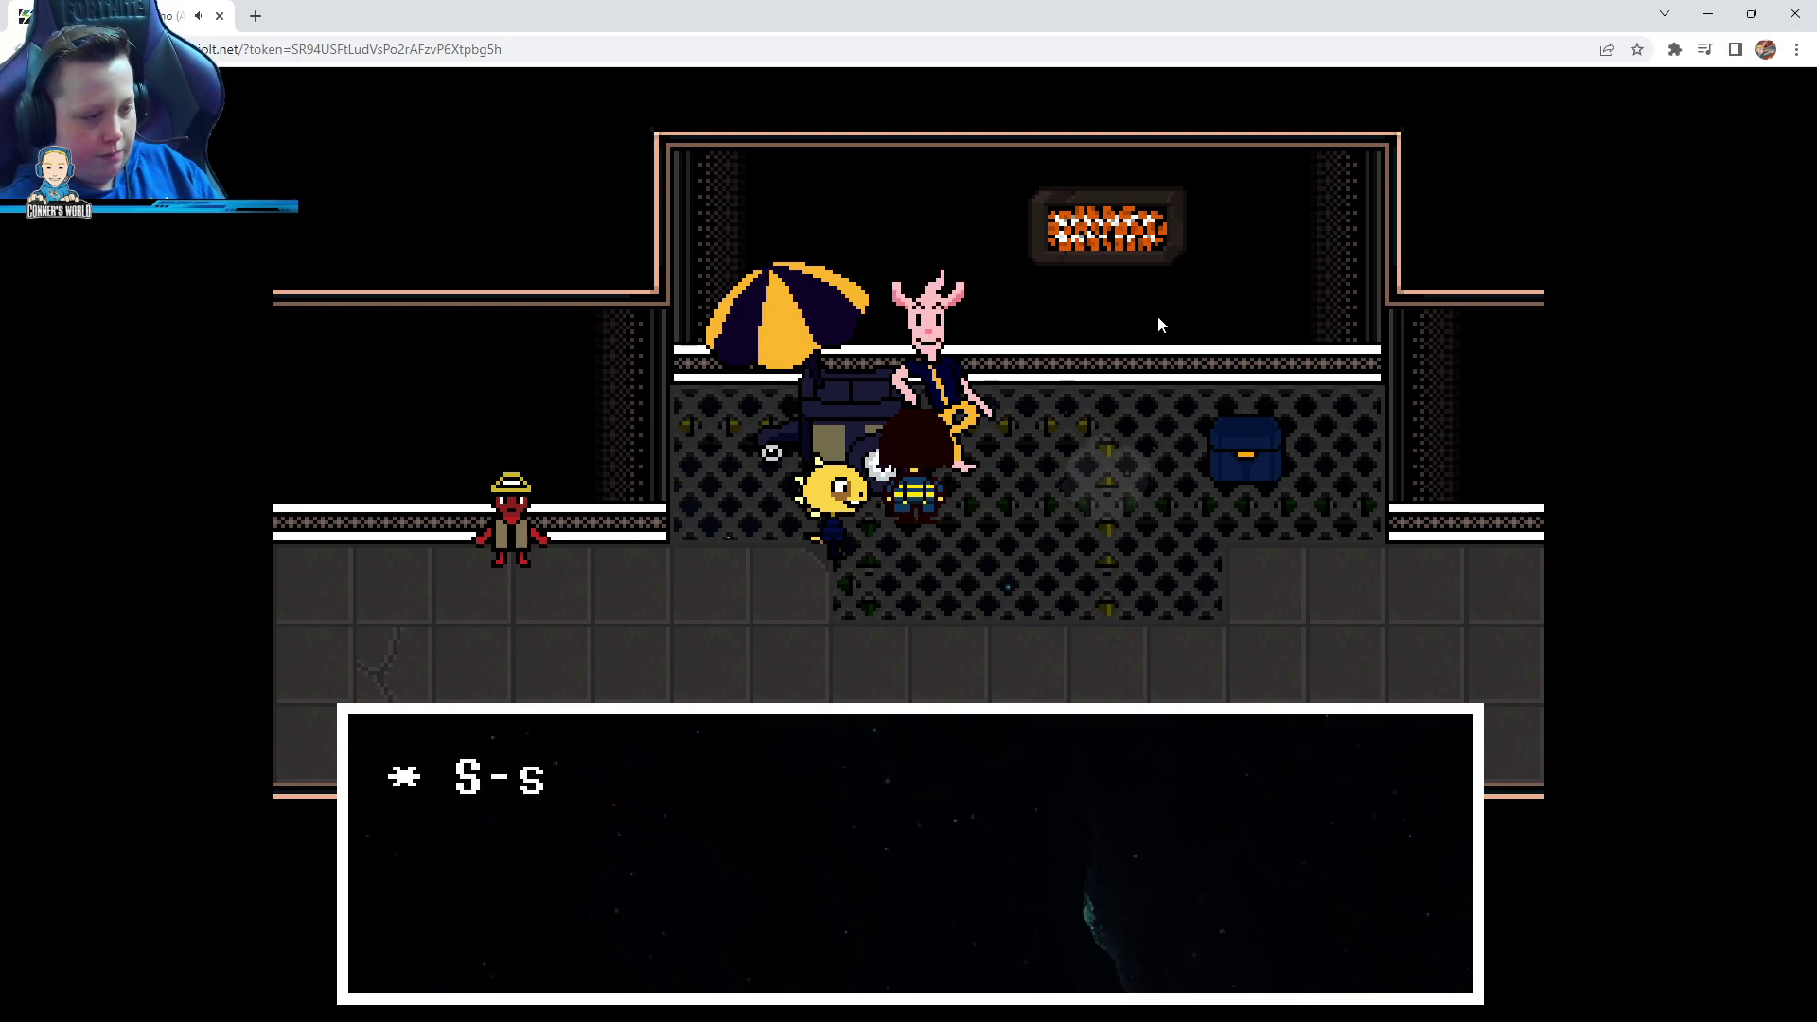
pyautogui.press('z')
pyautogui.press('z')
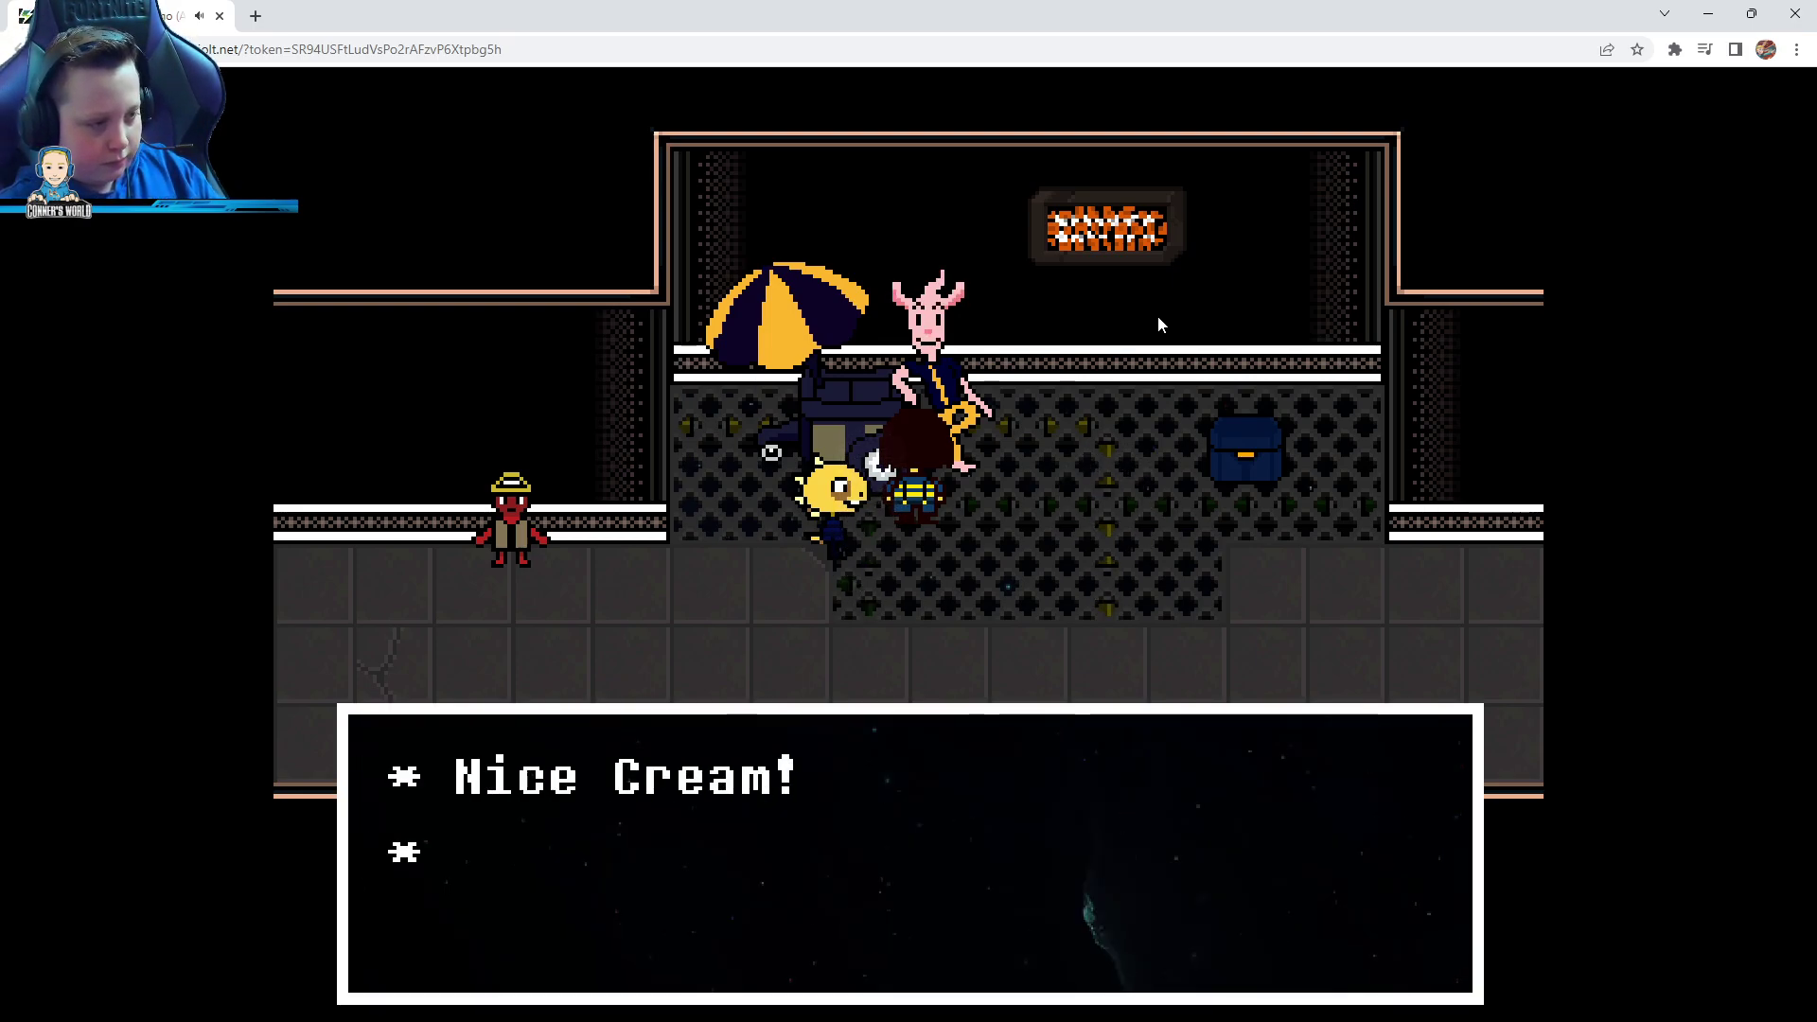
pyautogui.press('z')
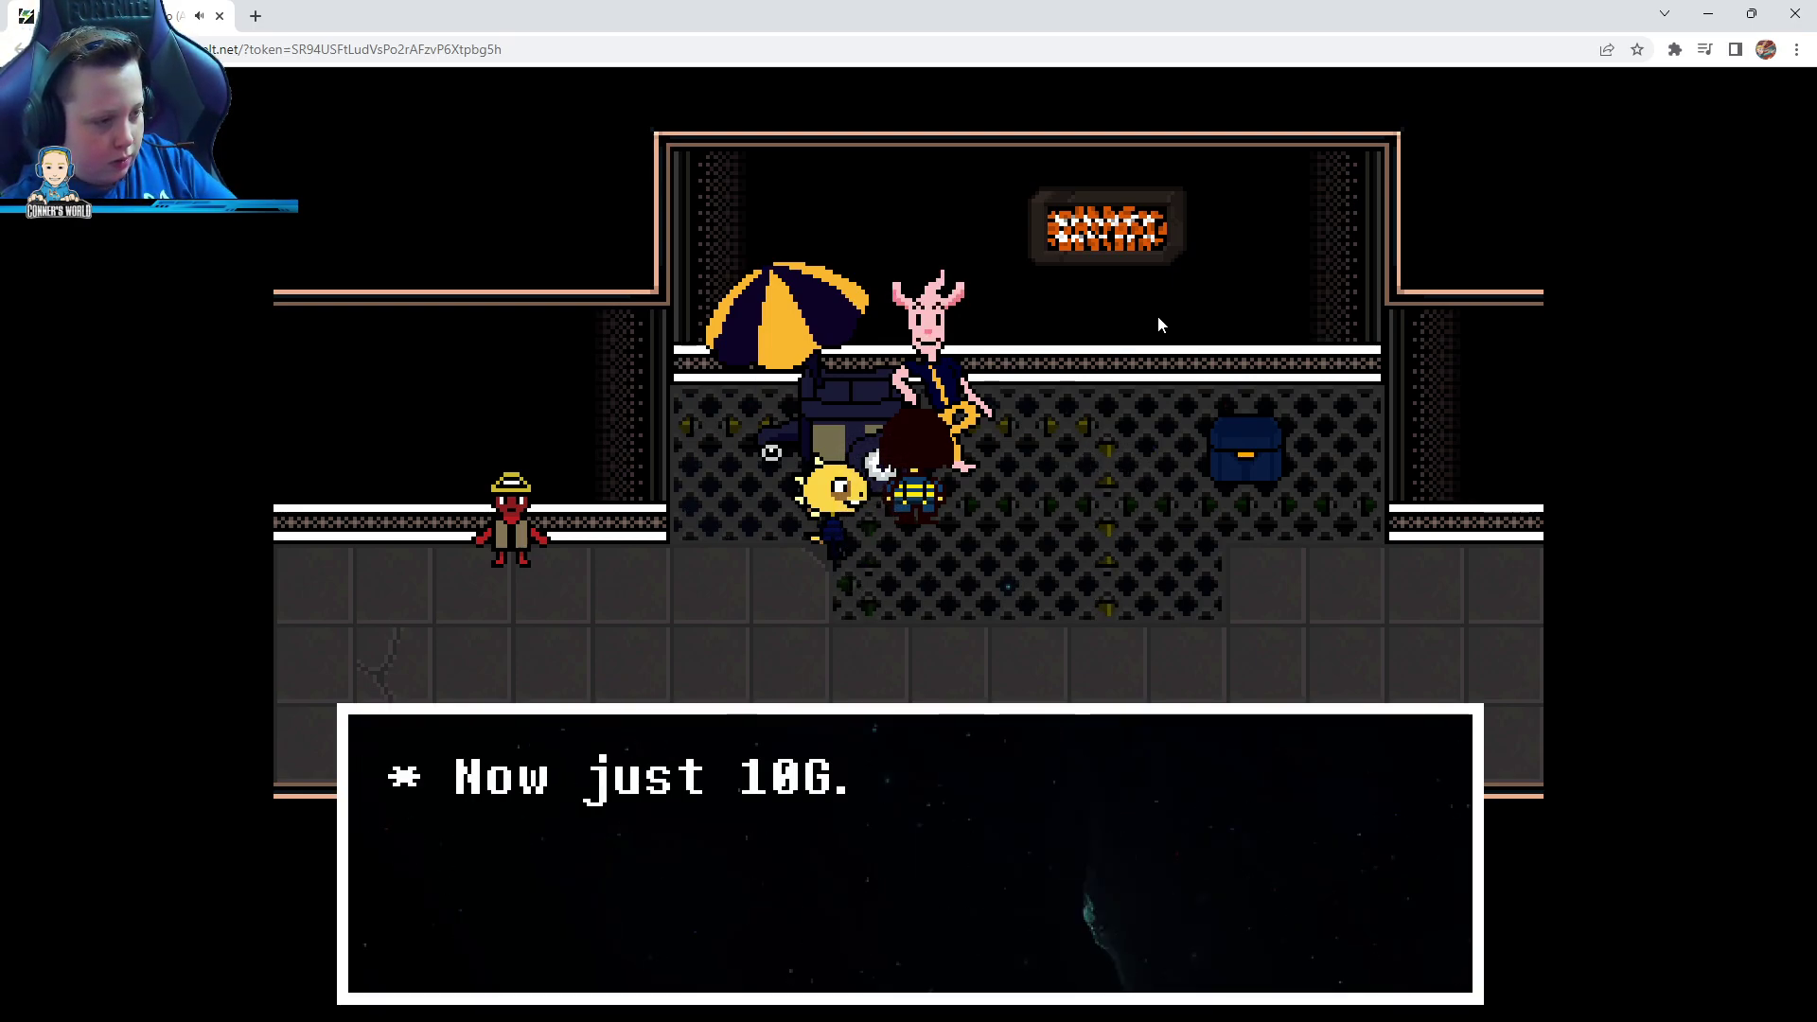
pyautogui.press('z')
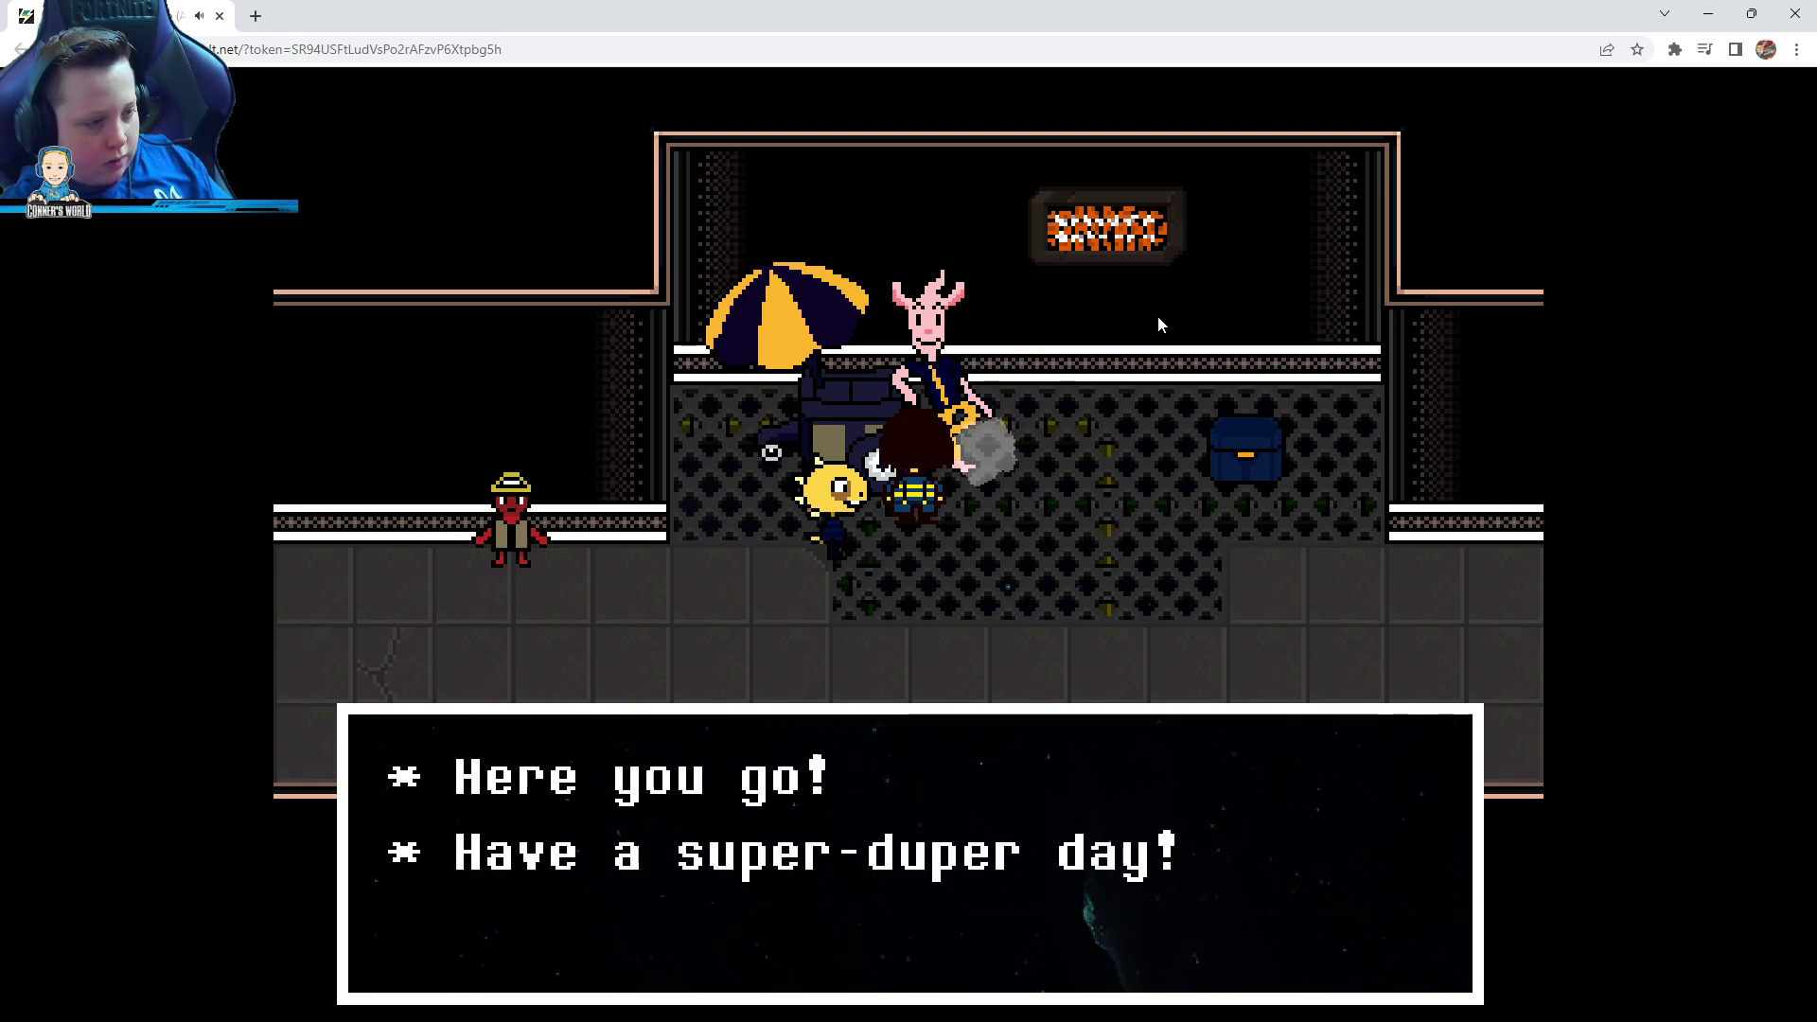
pyautogui.press('z')
pyautogui.press('z')
# Walk away from the Nice Cream cart and out the room's right exit
pyautogui.press('Right')
pyautogui.press('Right')
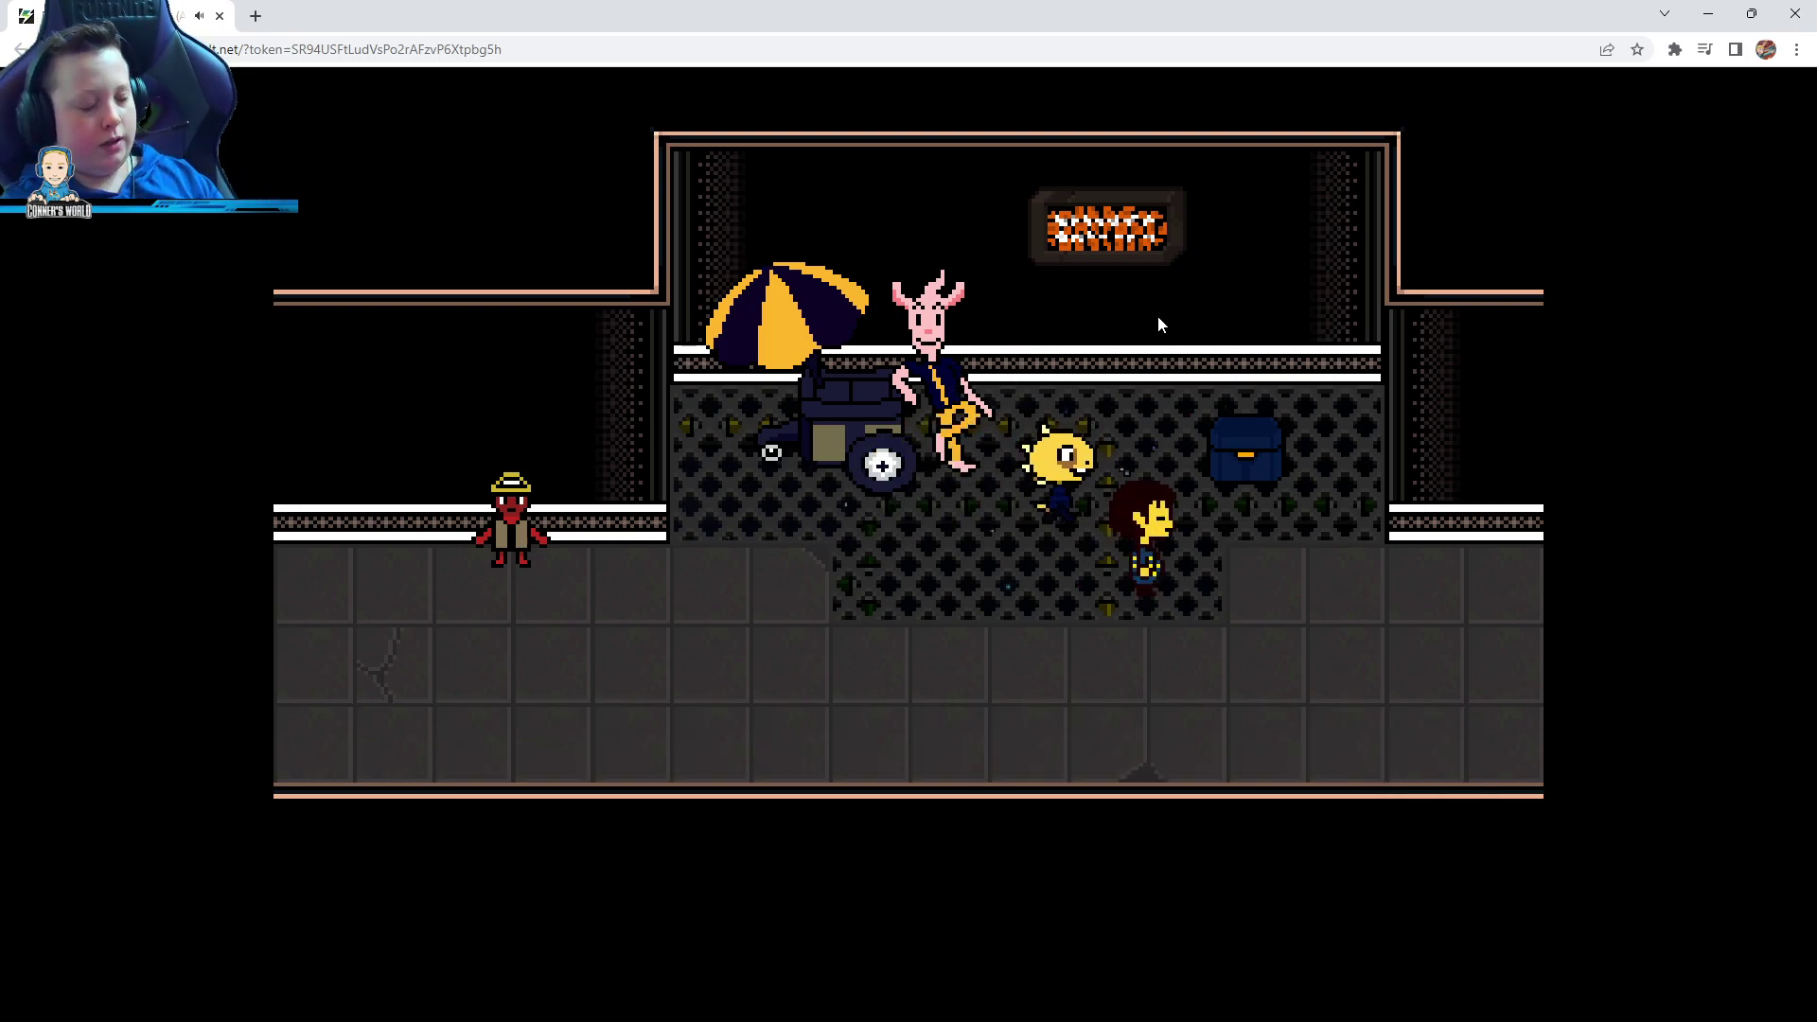
pyautogui.press('Right')
pyautogui.press('Right')
pyautogui.press('Right')
pyautogui.press('Right')
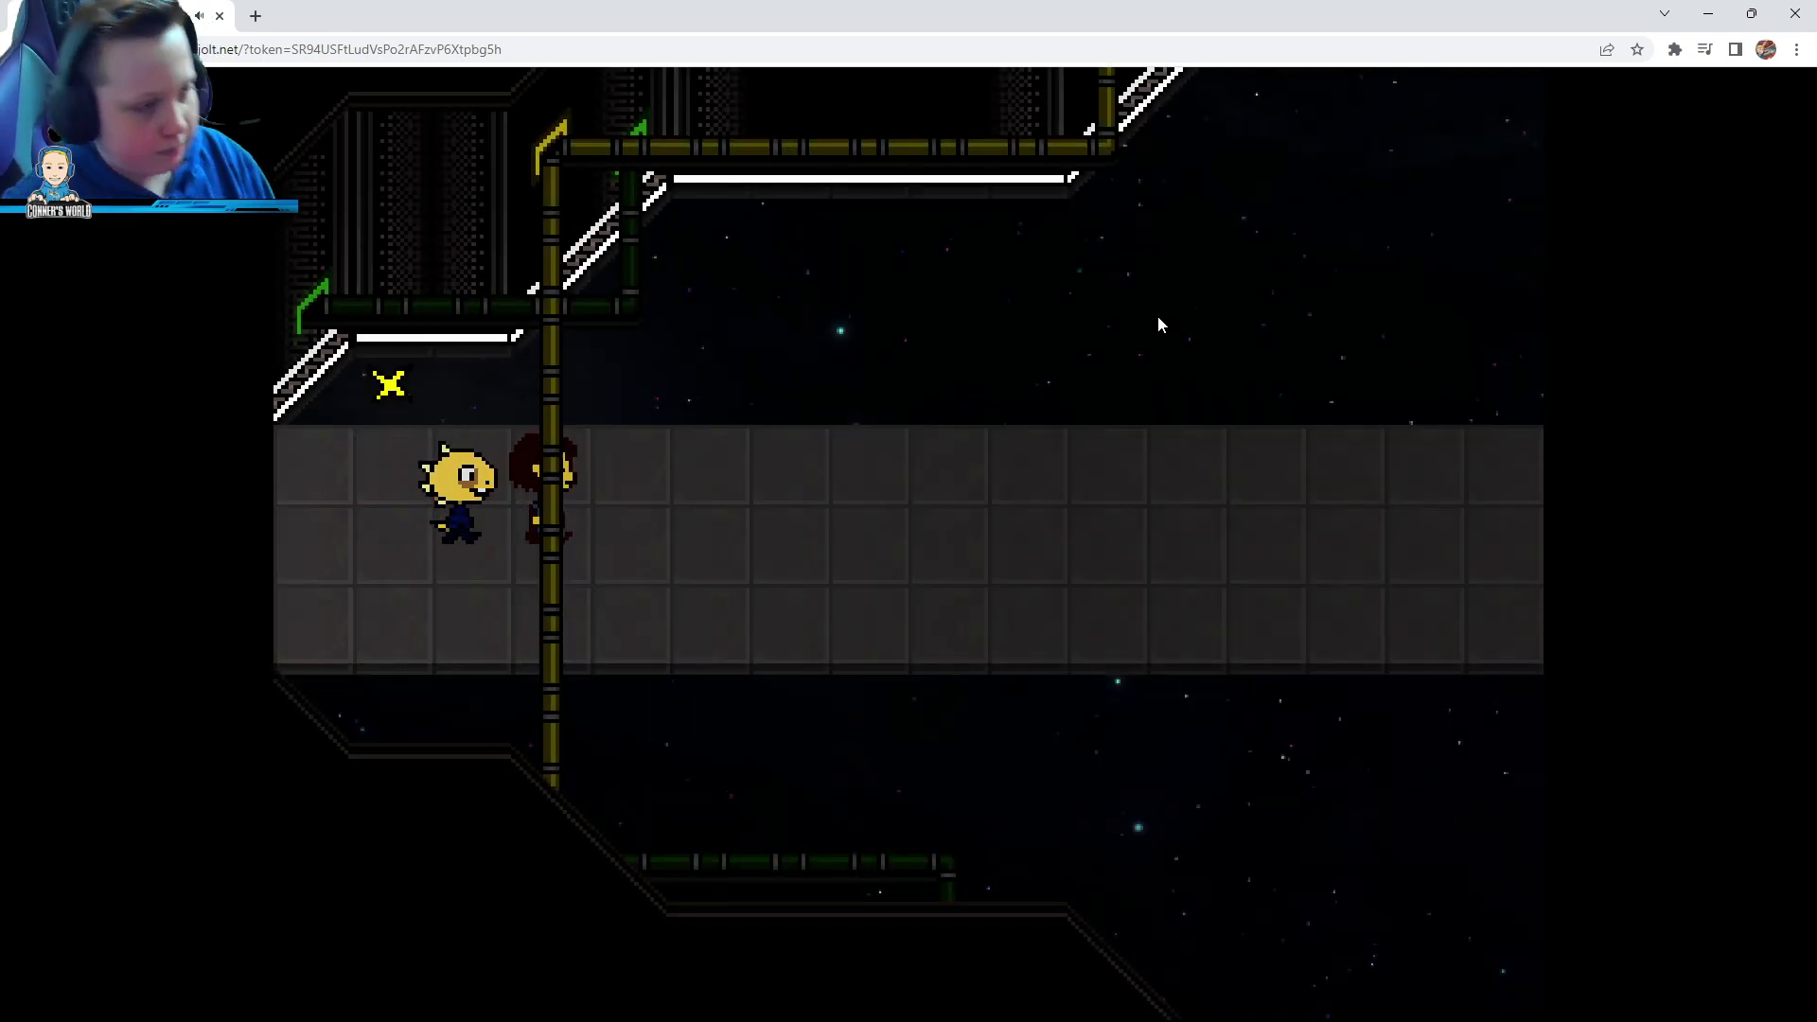
pyautogui.press('Right')
pyautogui.press('Right')
# Check the yellow save star, walk right into an enemy encounter, and choose to interact
pyautogui.press('z')
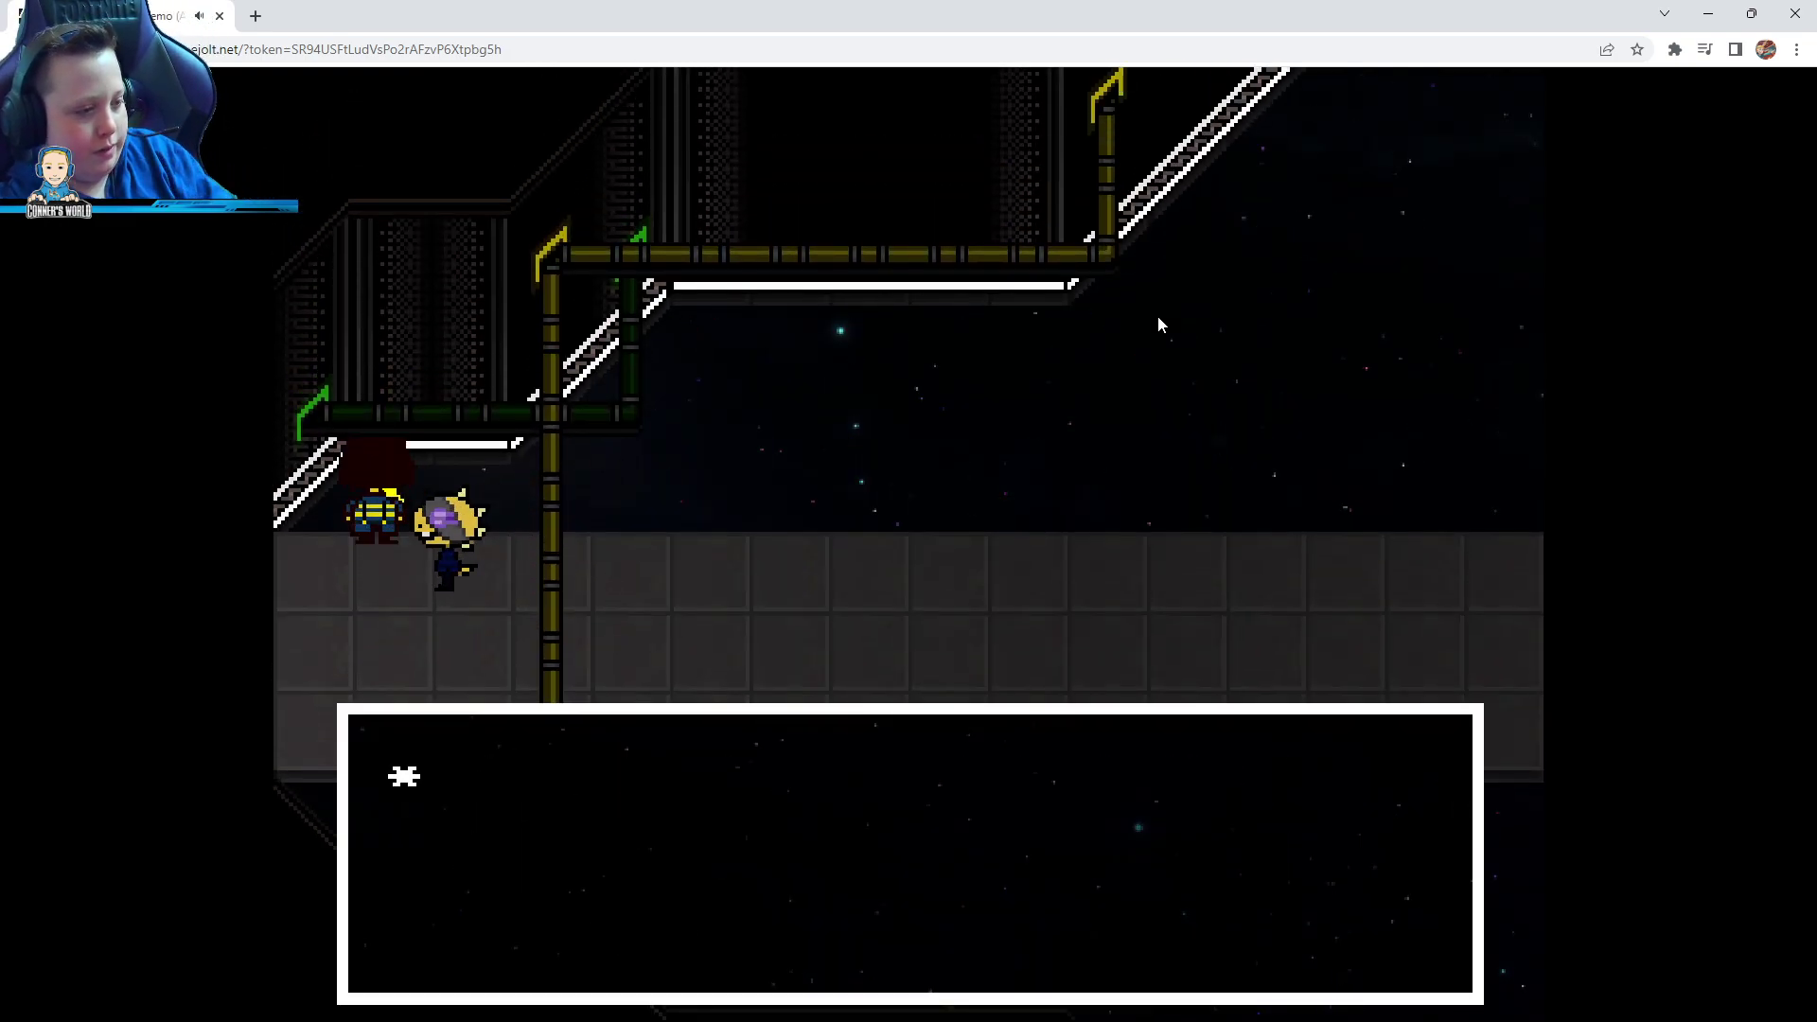
pyautogui.press('z')
pyautogui.press('z')
pyautogui.press('z')
pyautogui.press('z')
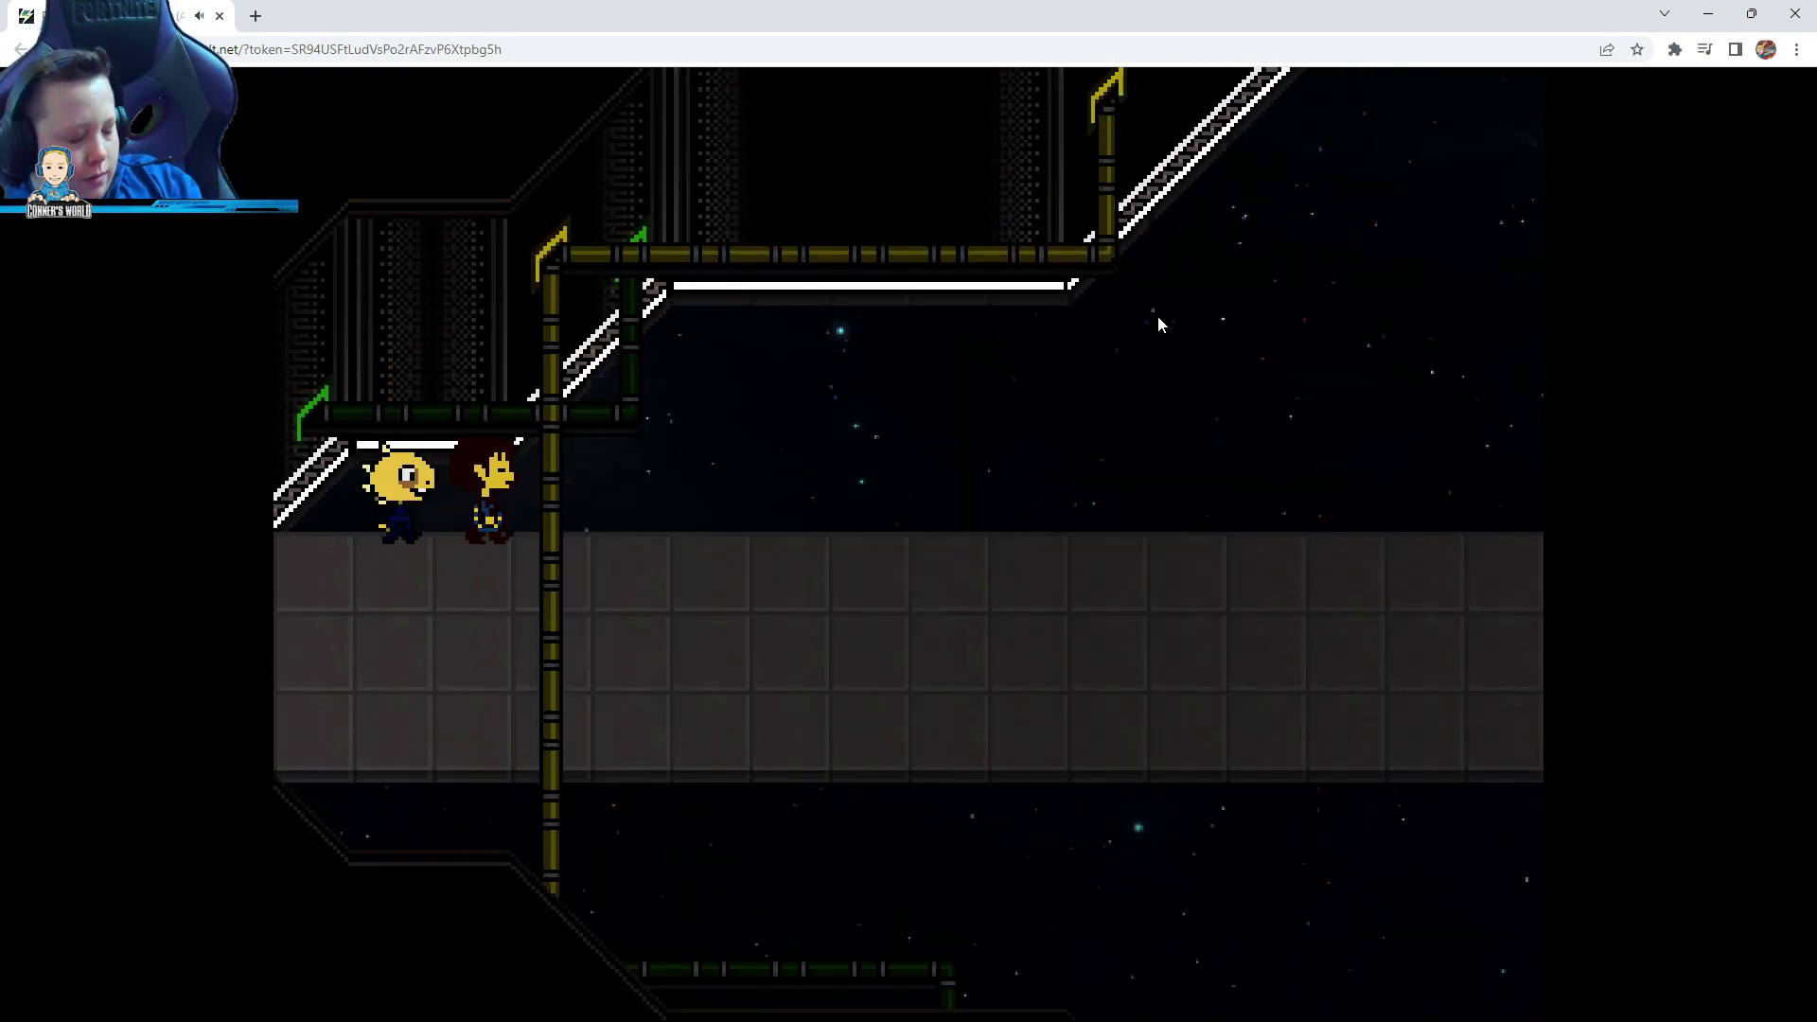
pyautogui.press('Right')
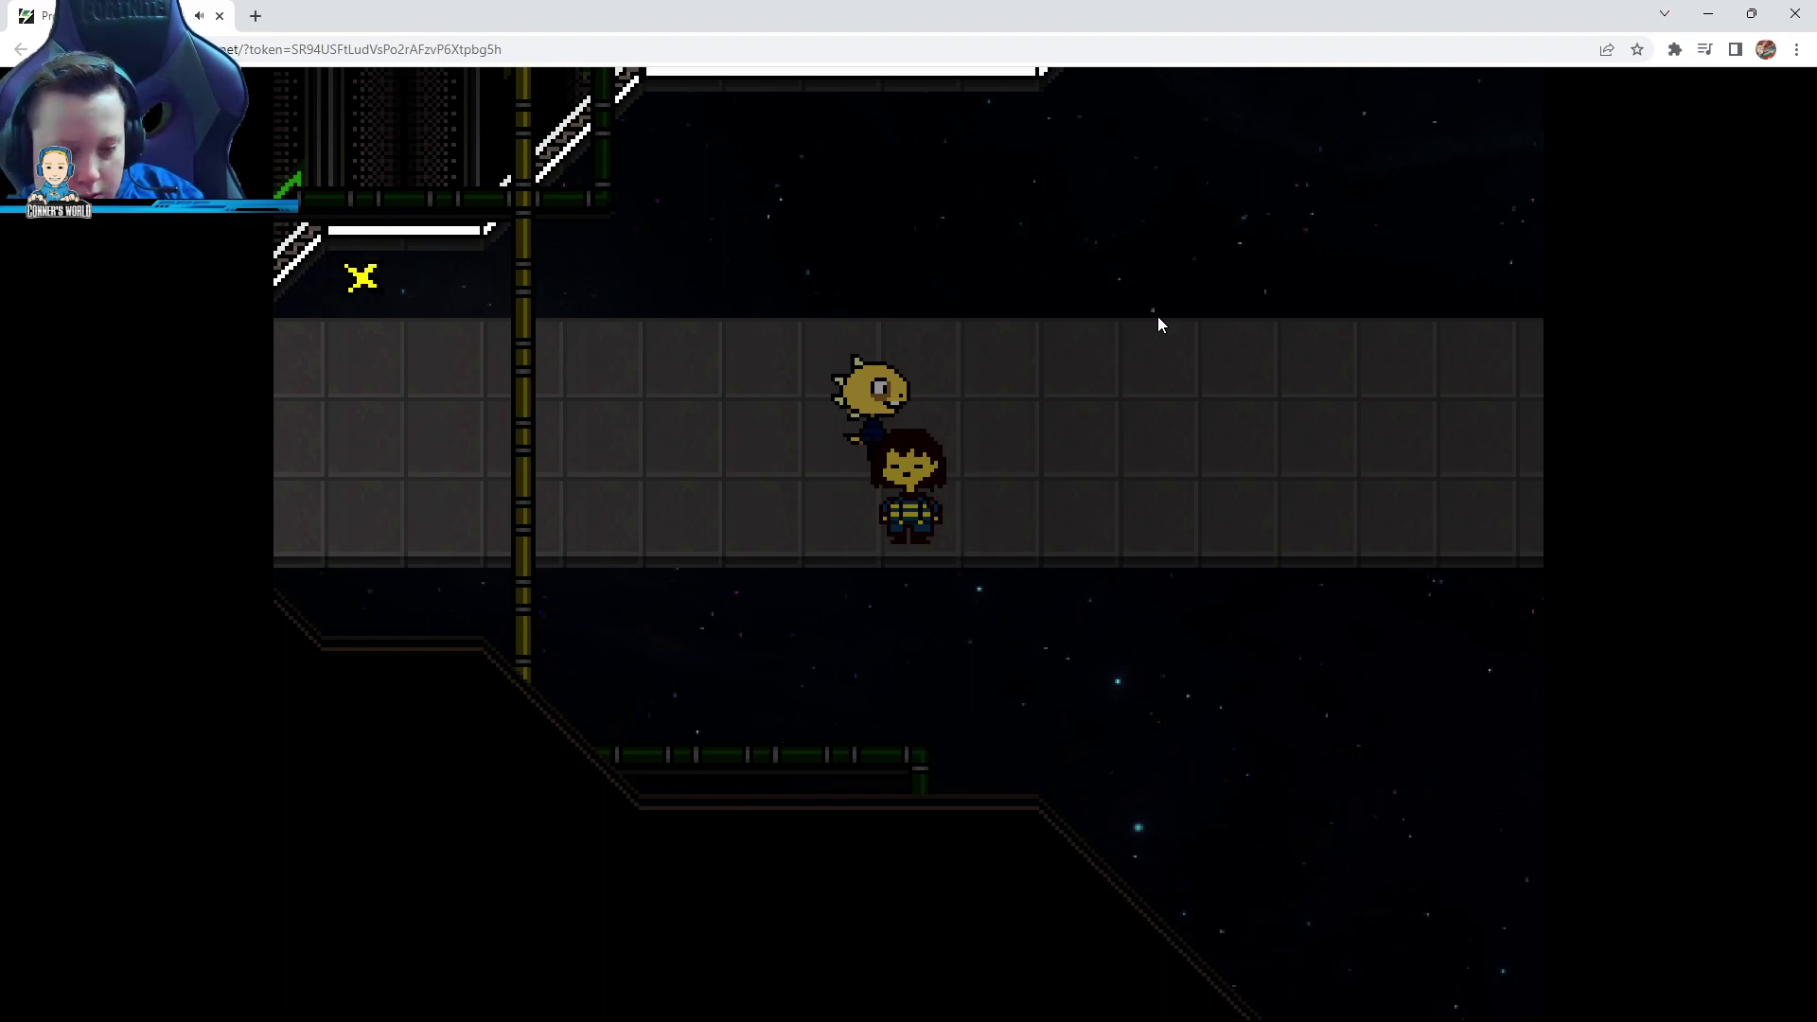
pyautogui.press('Right')
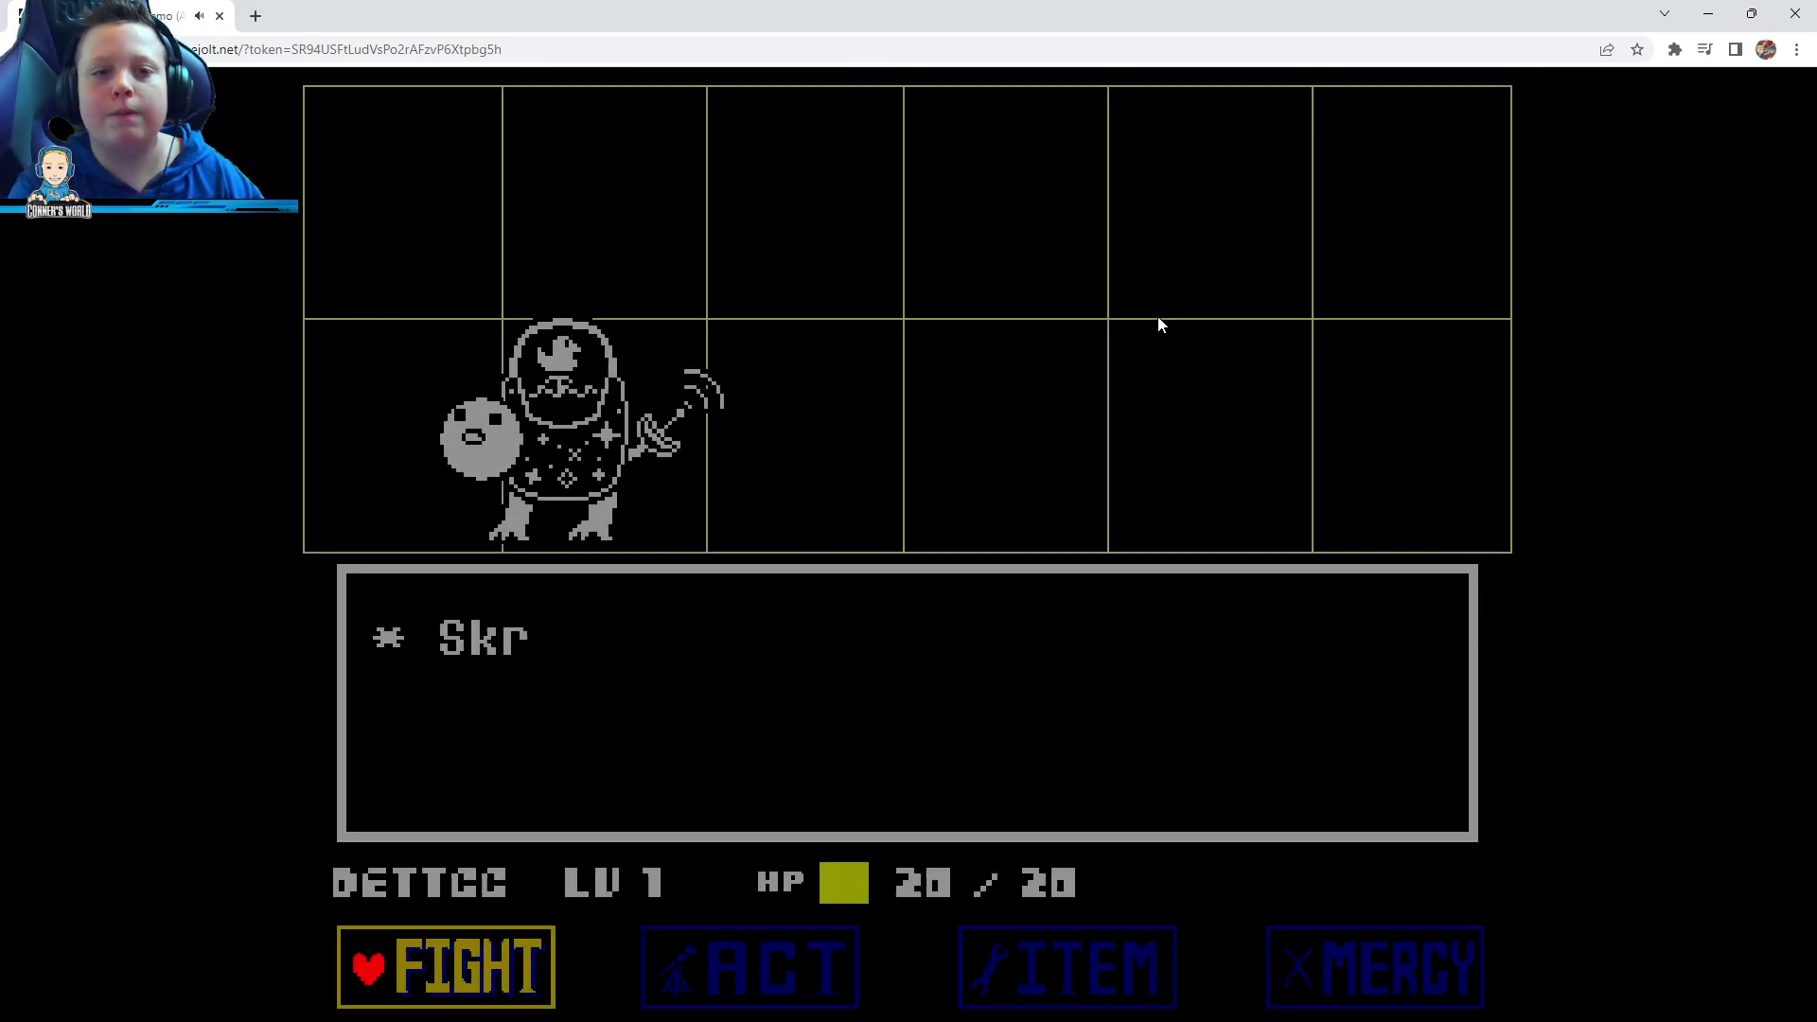
pyautogui.press('Right')
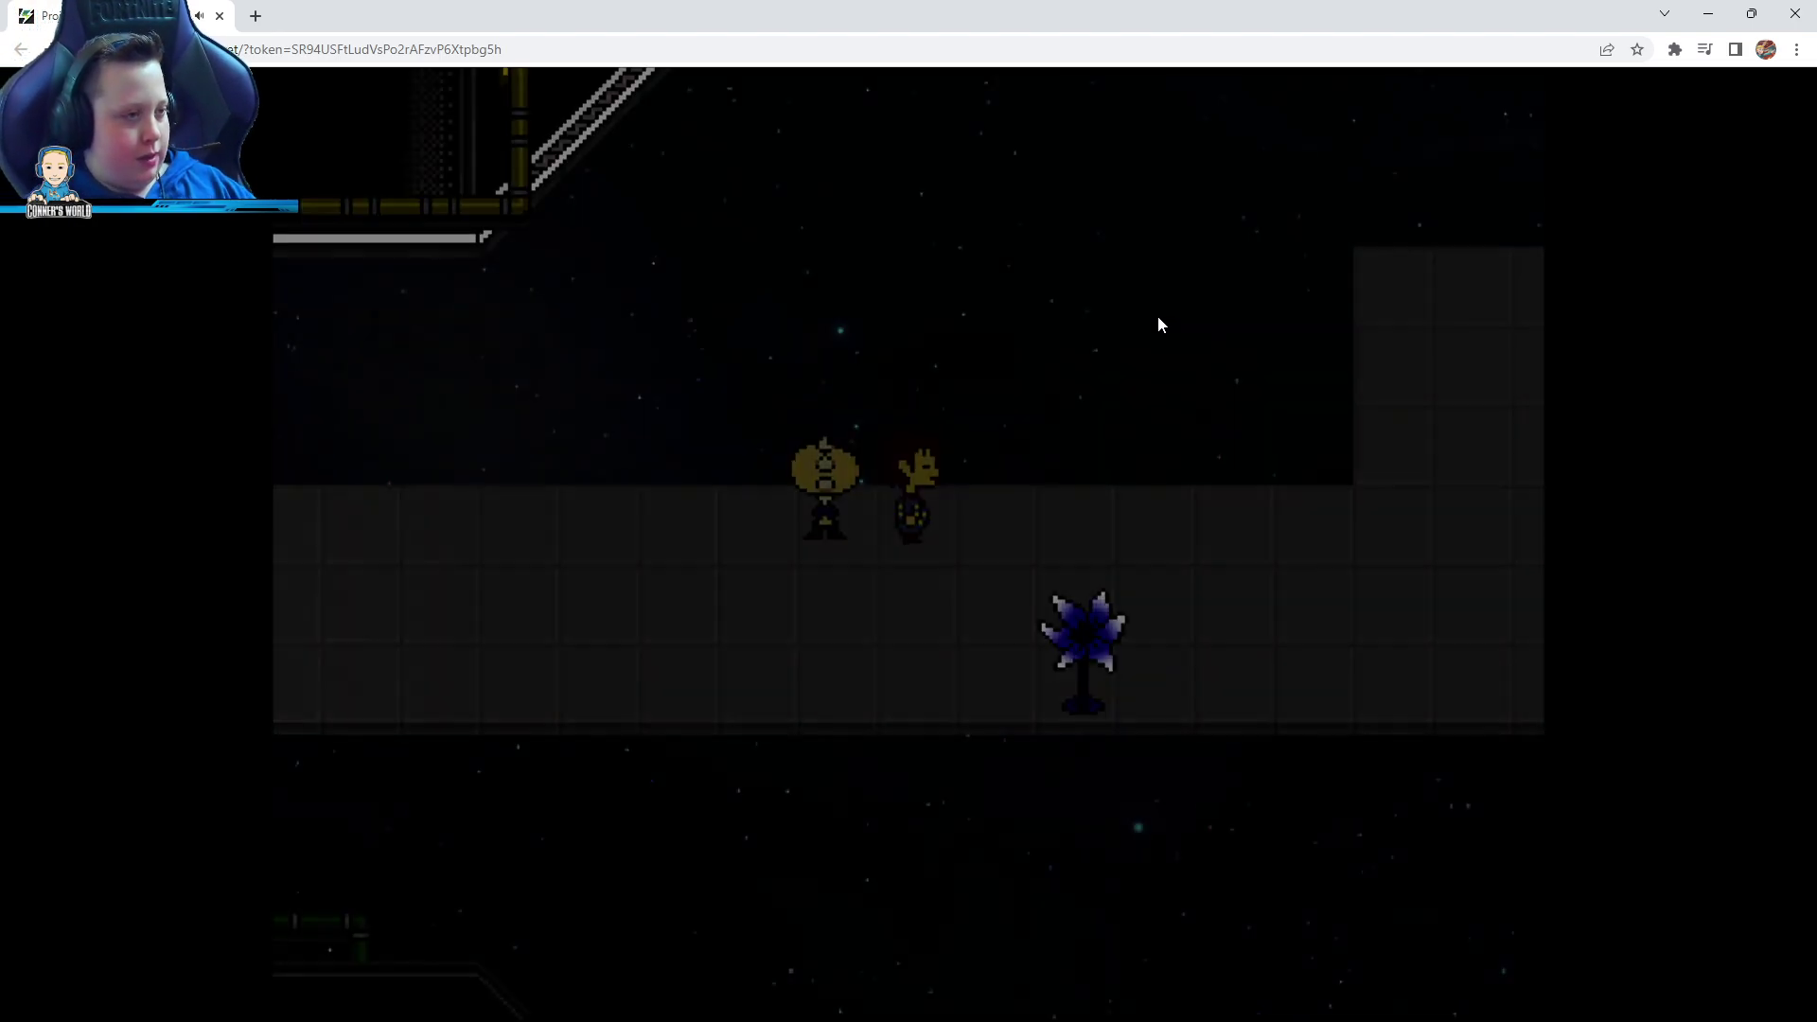
# Flee the battle and head up and right into the star maze
pyautogui.press('Right')
pyautogui.press('Right')
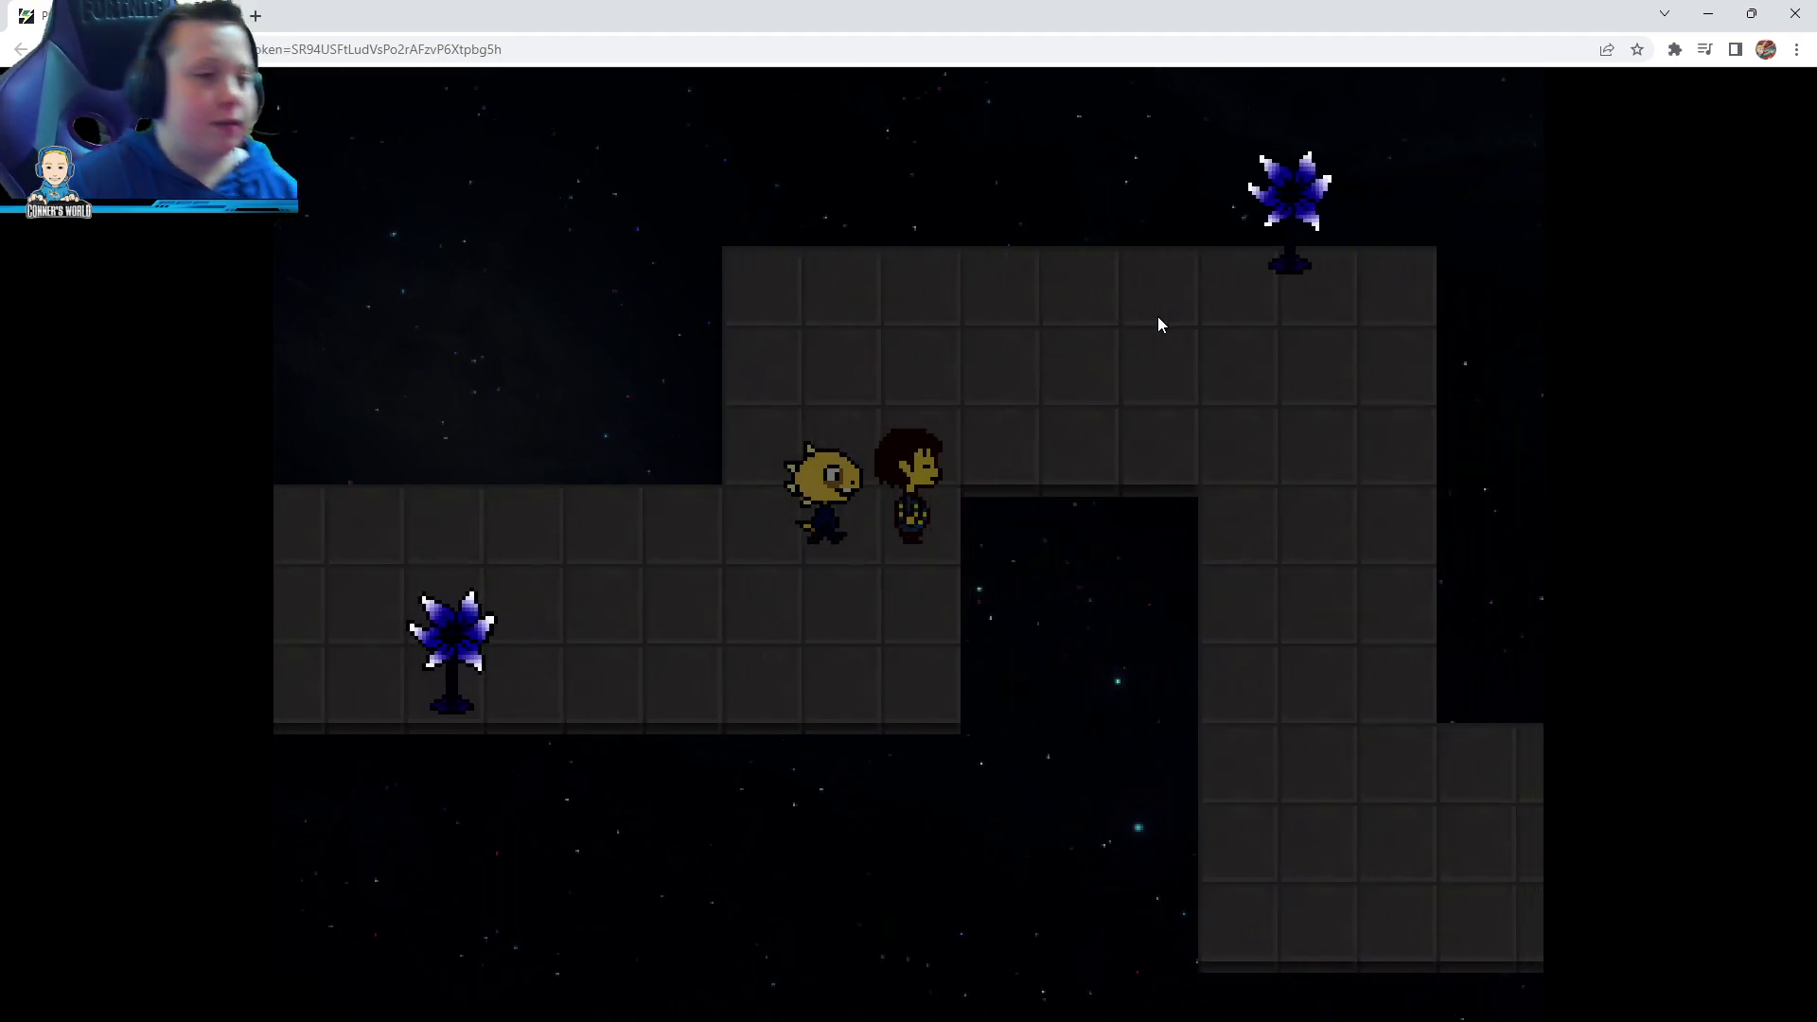
pyautogui.press('Up')
pyautogui.press('Right')
pyautogui.press('Right')
pyautogui.press('Up')
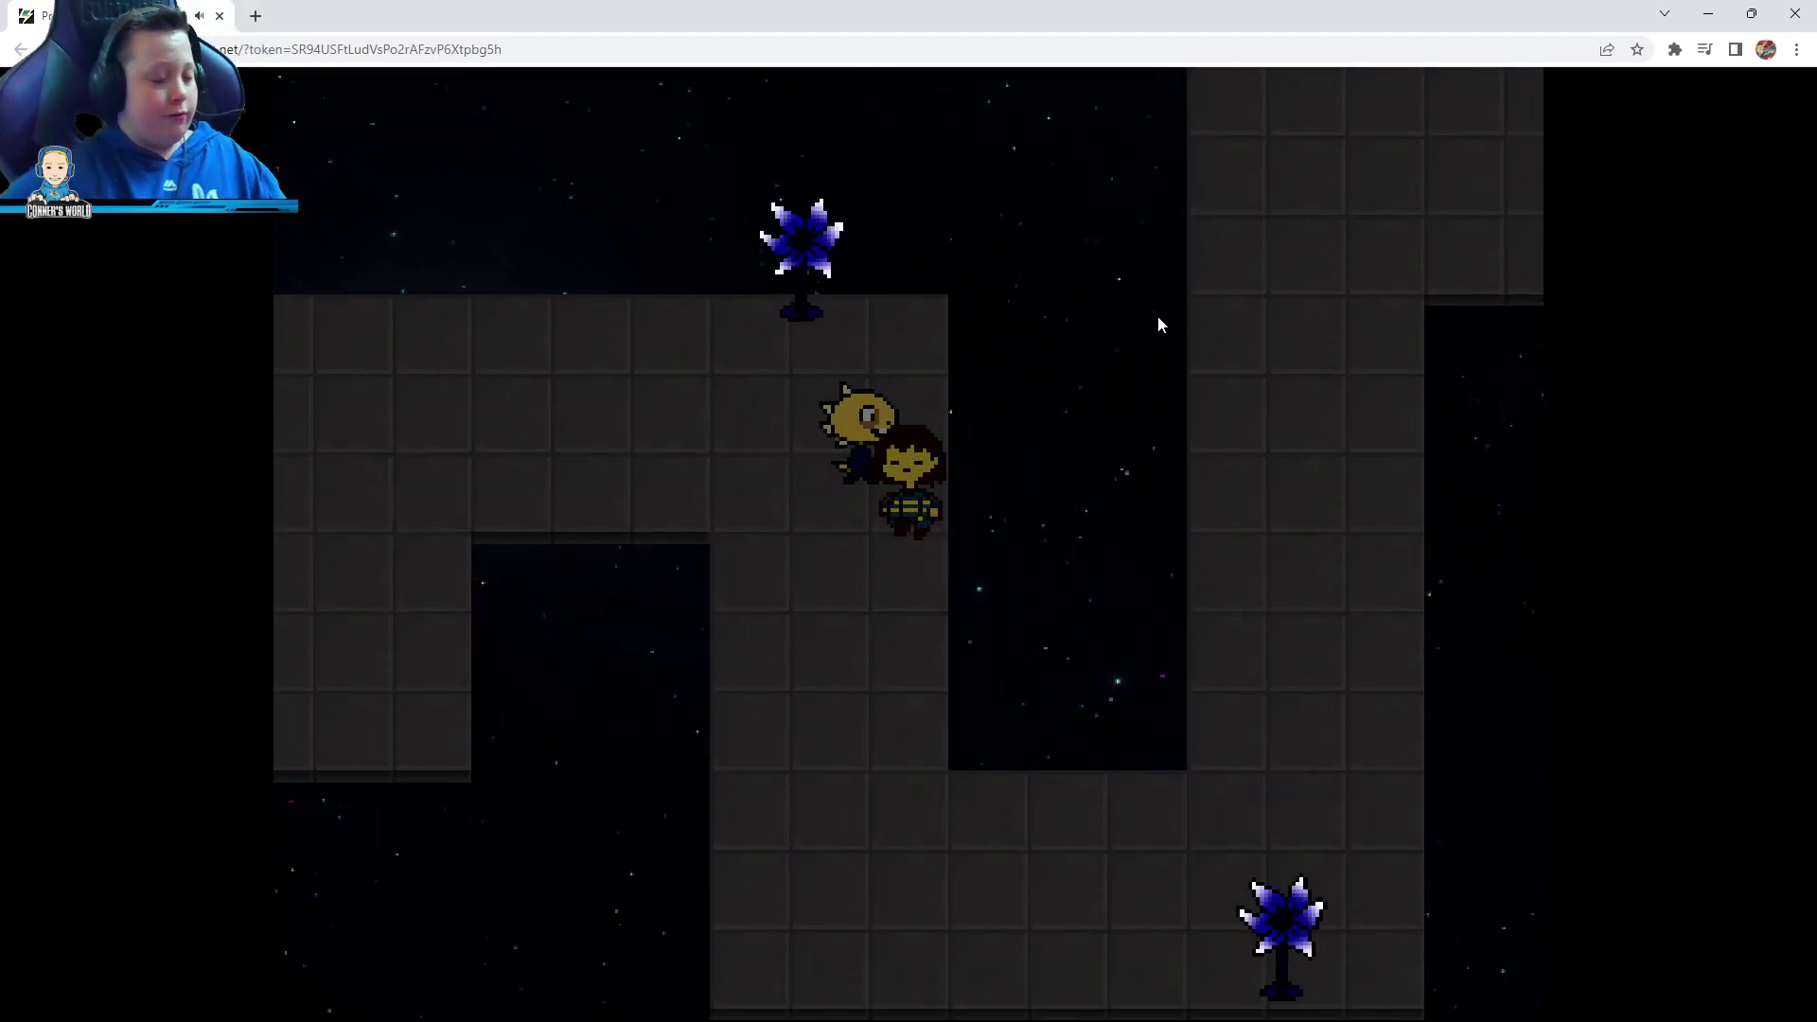
pyautogui.press('Right')
pyautogui.press('Up')
pyautogui.press('Up')
pyautogui.press('Right')
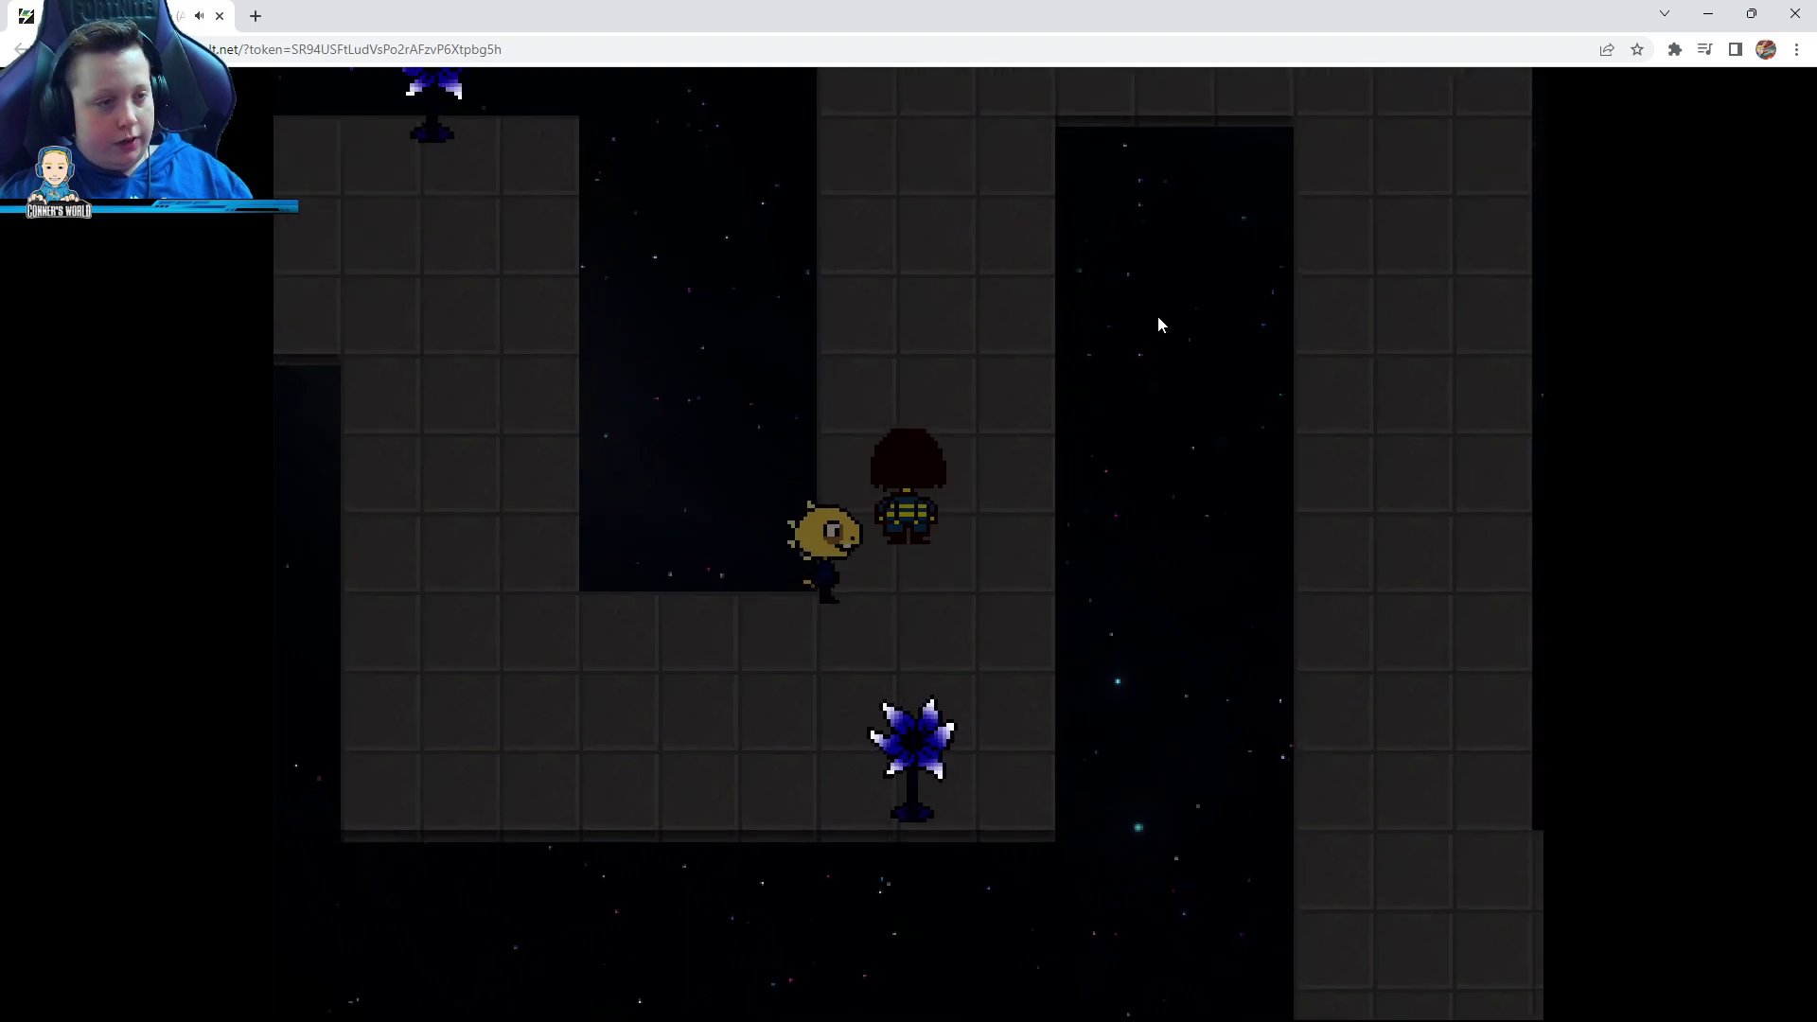
pyautogui.press('Up')
pyautogui.press('Up')
pyautogui.press('Up')
pyautogui.press('Right')
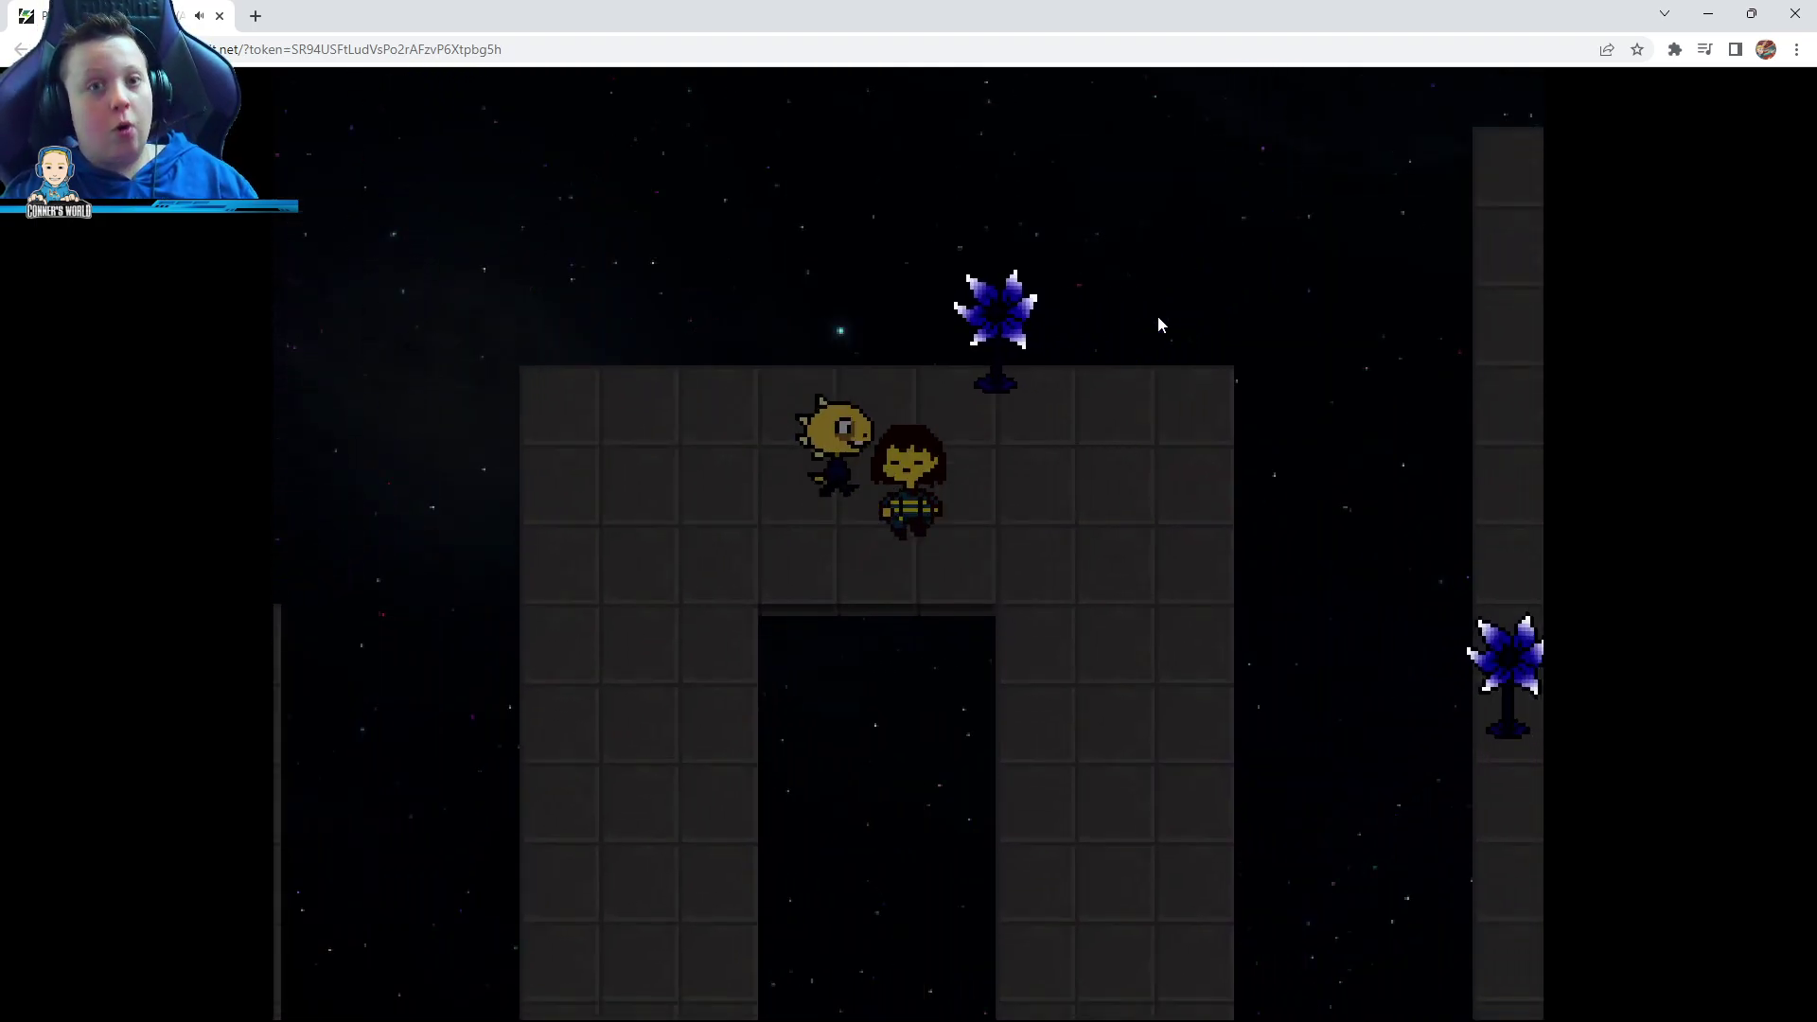
pyautogui.press('Up')
pyautogui.press('Up')
pyautogui.press('Up')
# Continue down, right and up through the maze to its top path
pyautogui.press('Down')
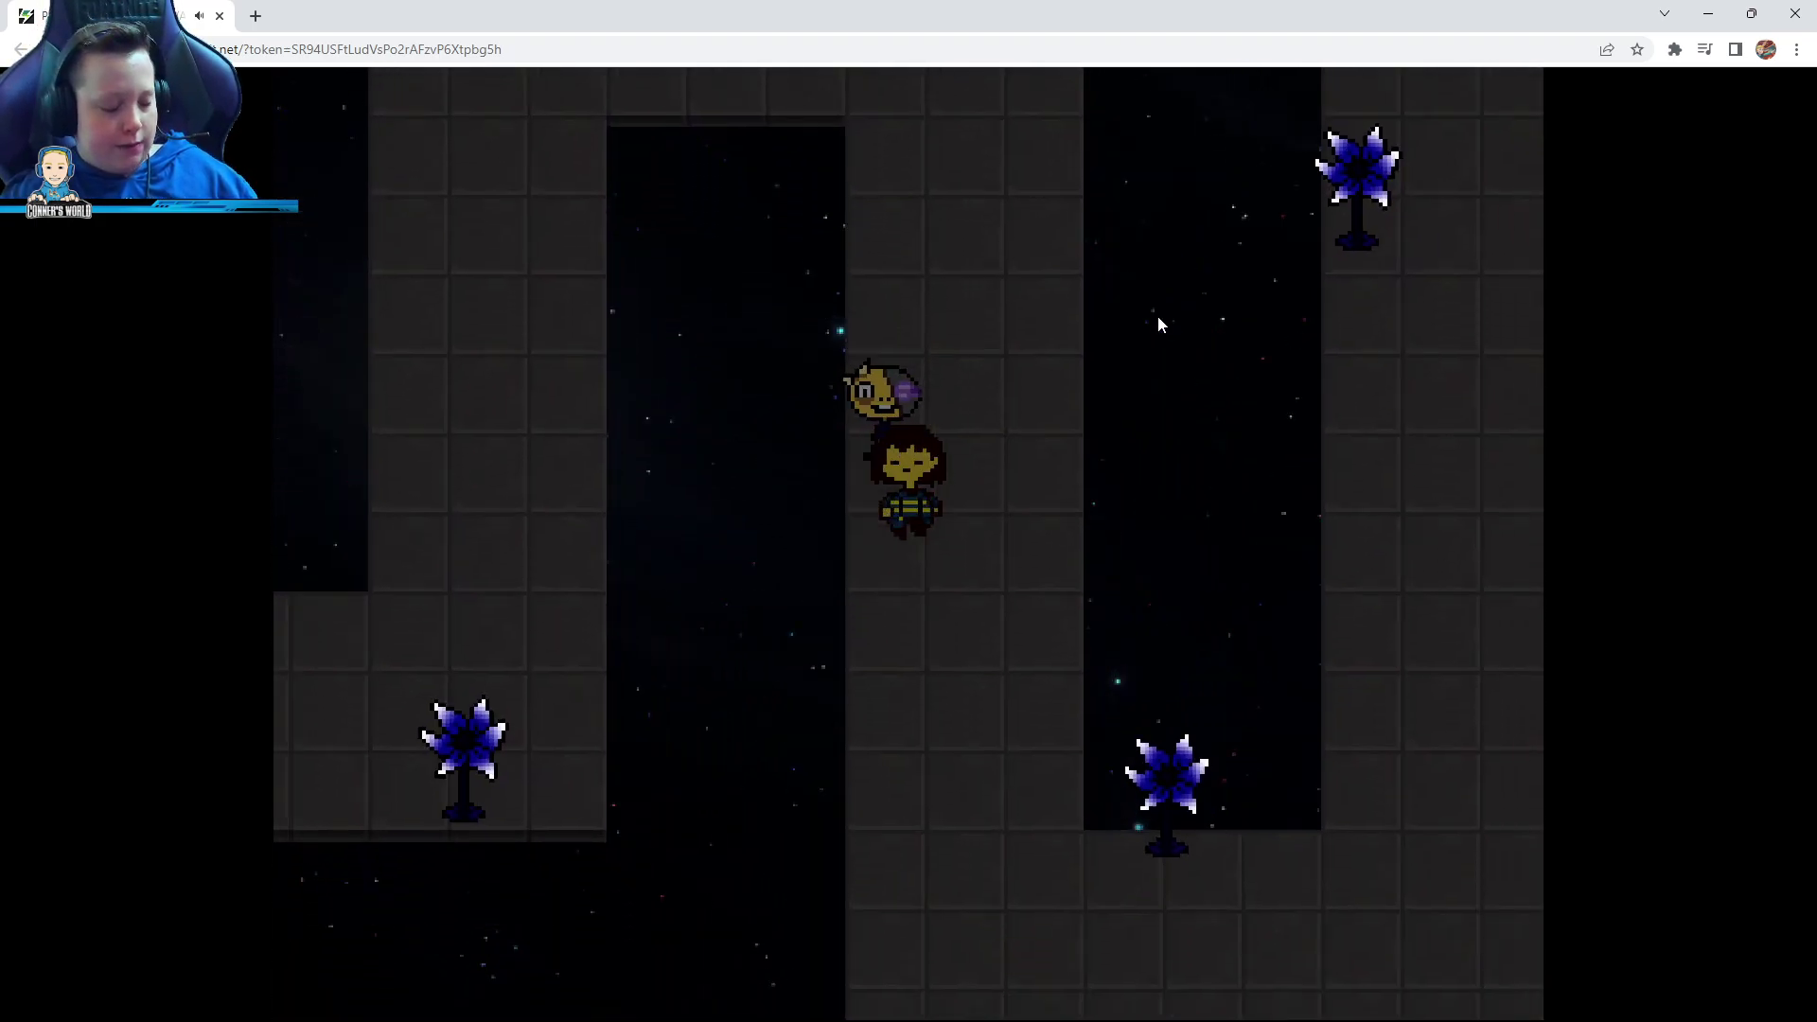
pyautogui.press('Down')
pyautogui.press('Down')
pyautogui.press('Right')
pyautogui.press('Right')
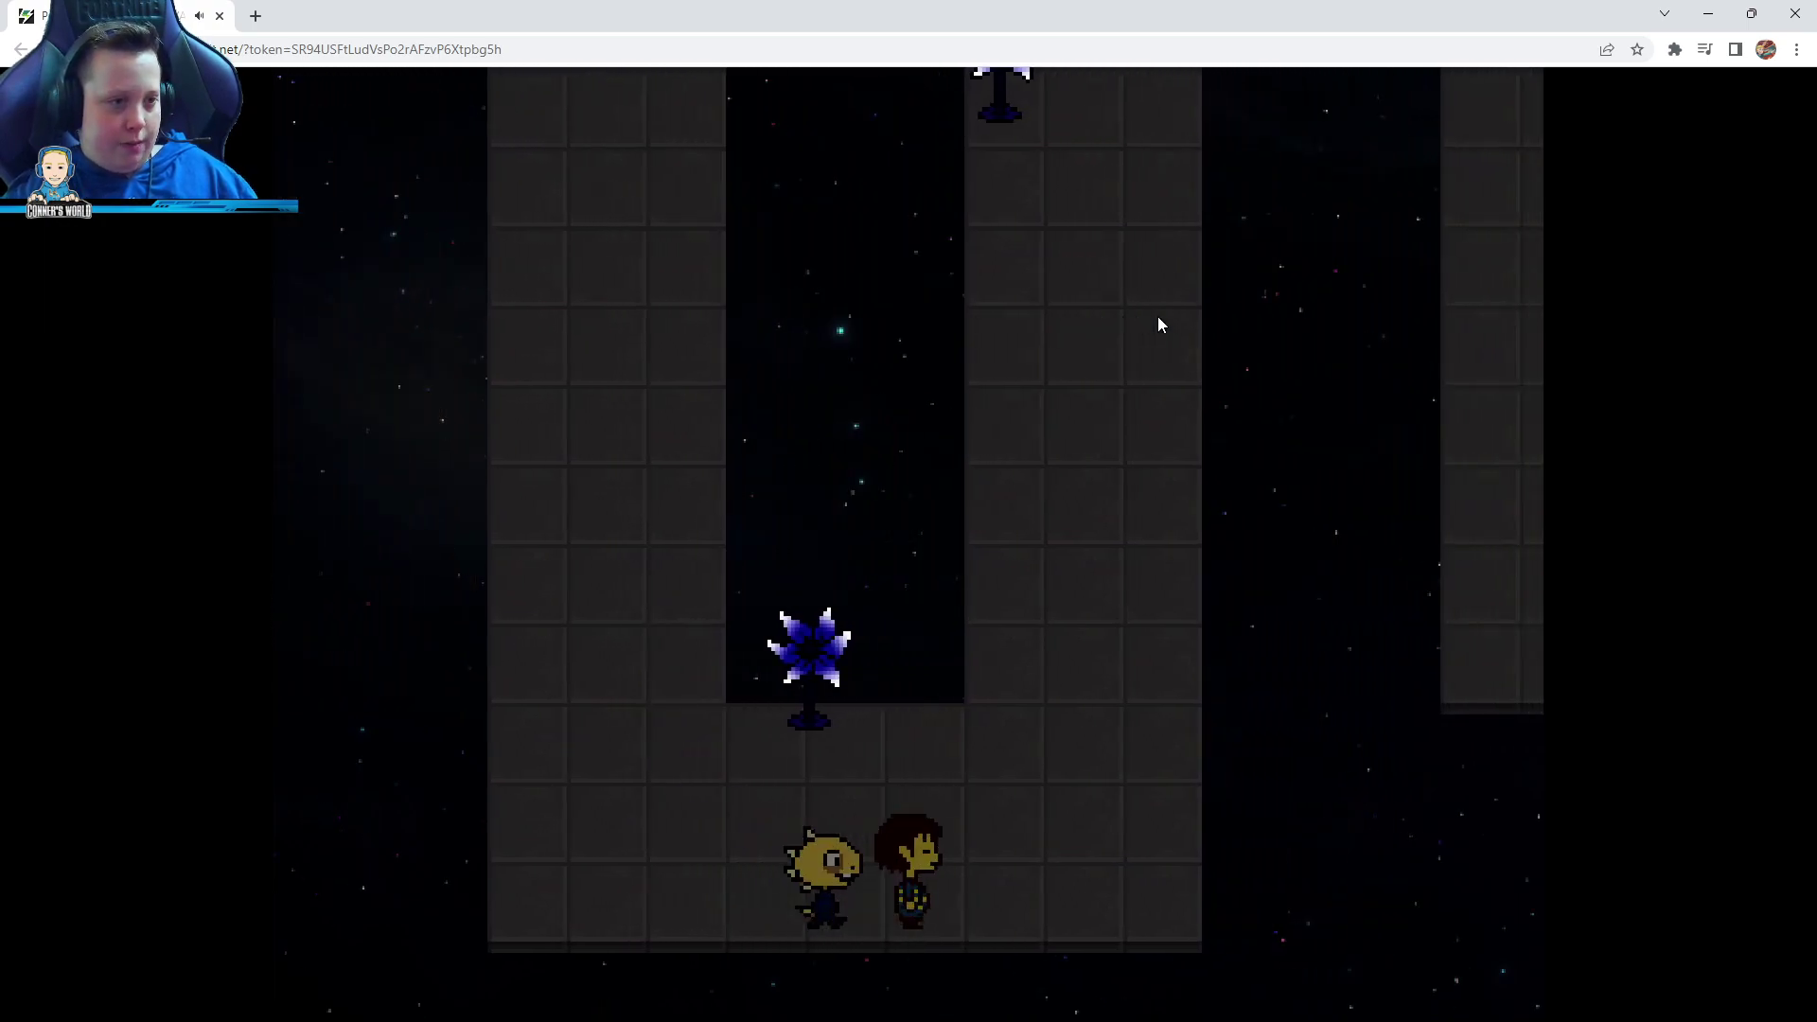
pyautogui.press('Right')
pyautogui.press('Up')
pyautogui.press('Right')
pyautogui.press('Right')
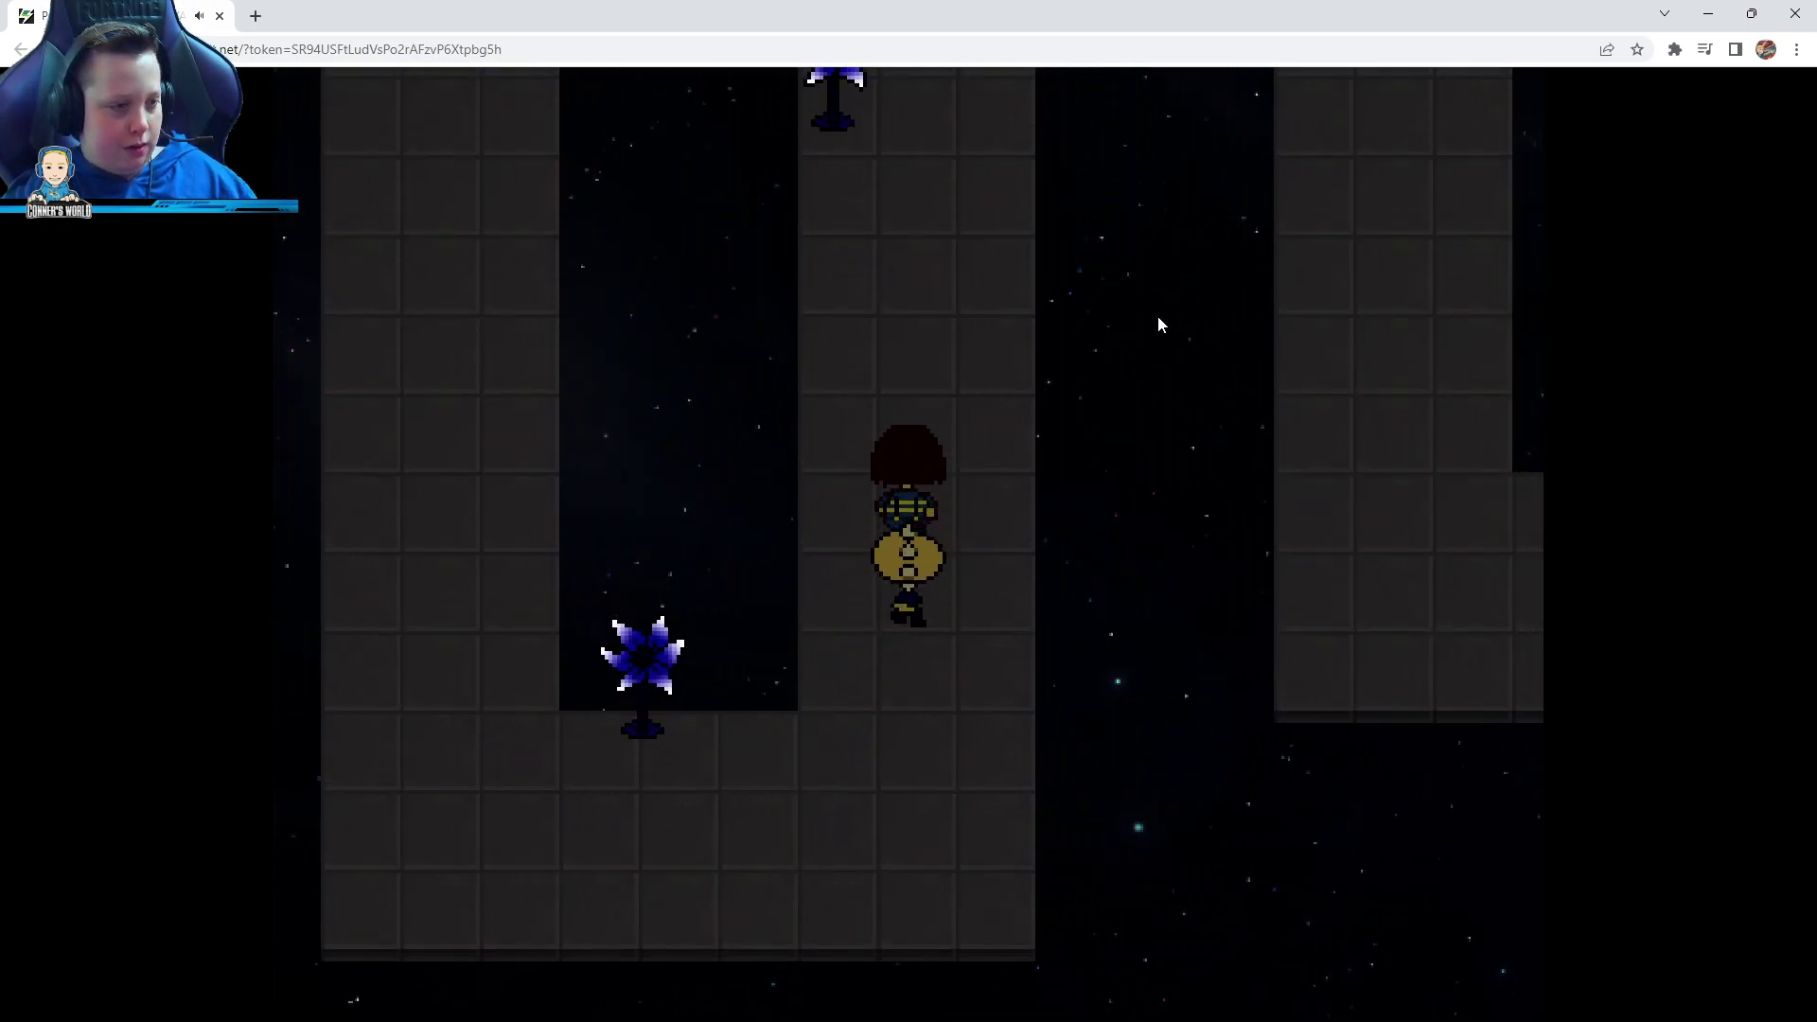
pyautogui.press('Up')
pyautogui.press('Up')
pyautogui.press('Up')
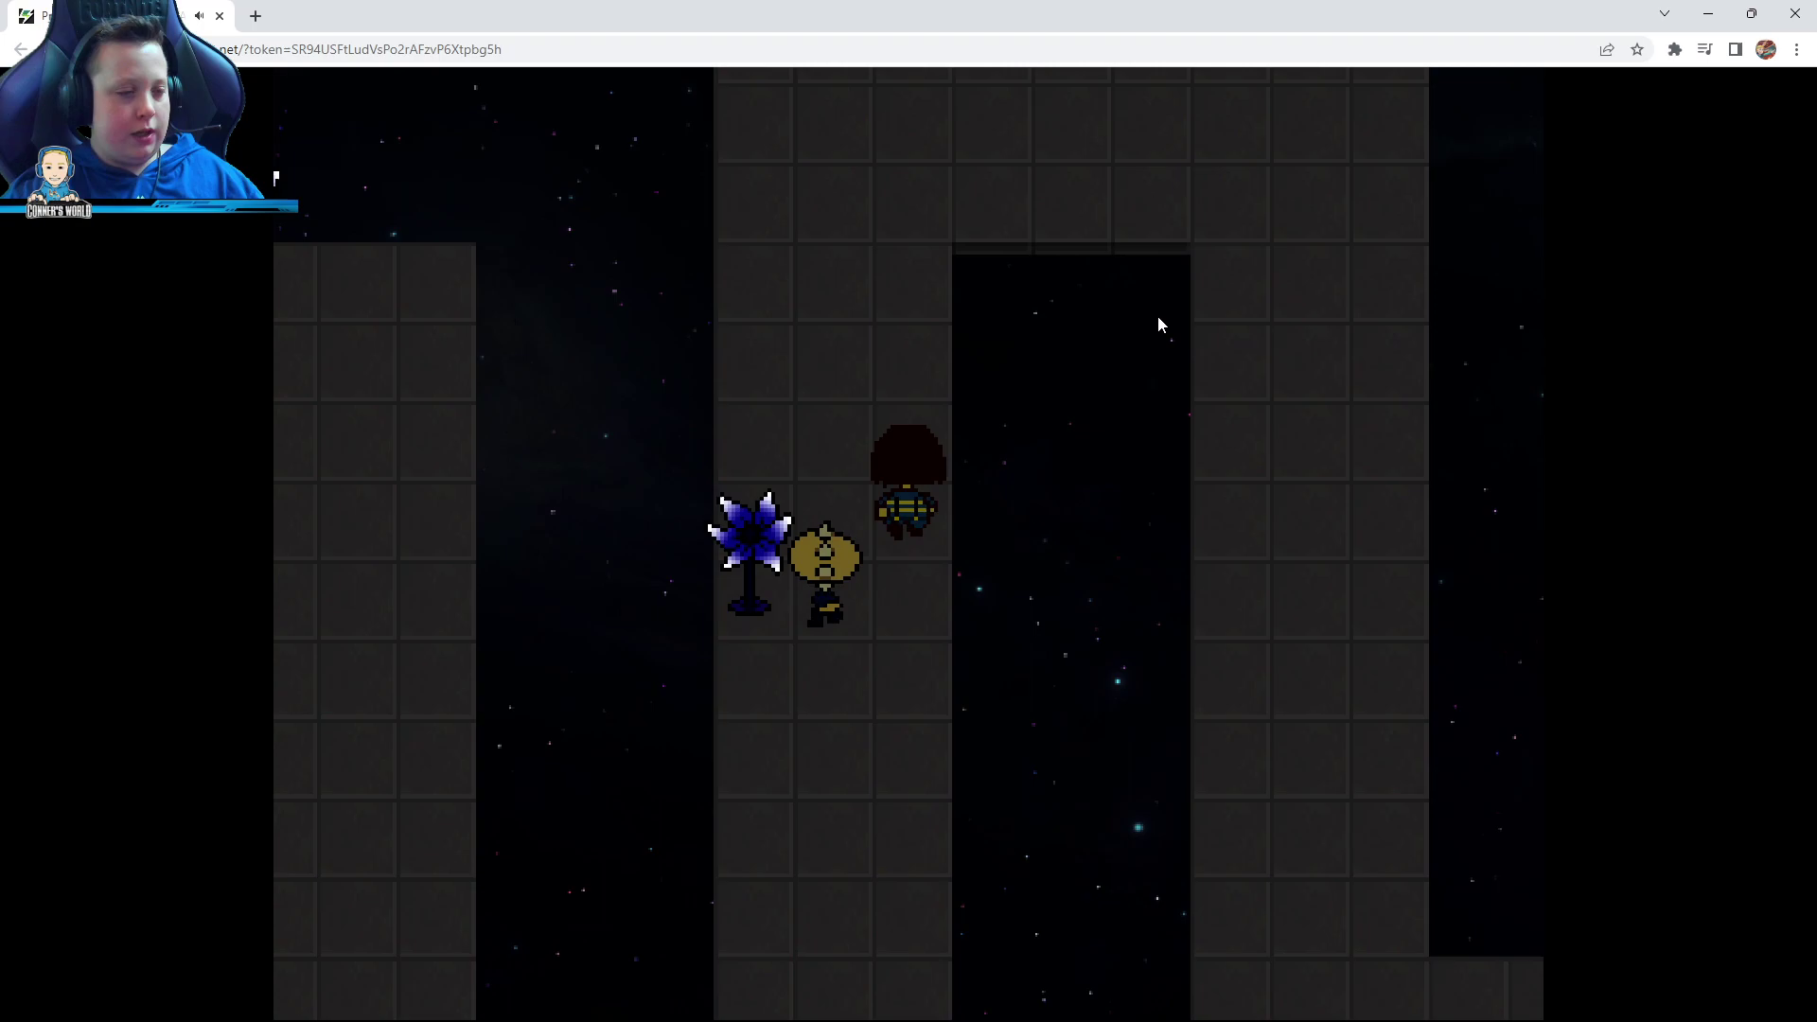
pyautogui.press('Up')
pyautogui.press('Right')
pyautogui.press('Right')
pyautogui.press('Right')
pyautogui.press('Right')
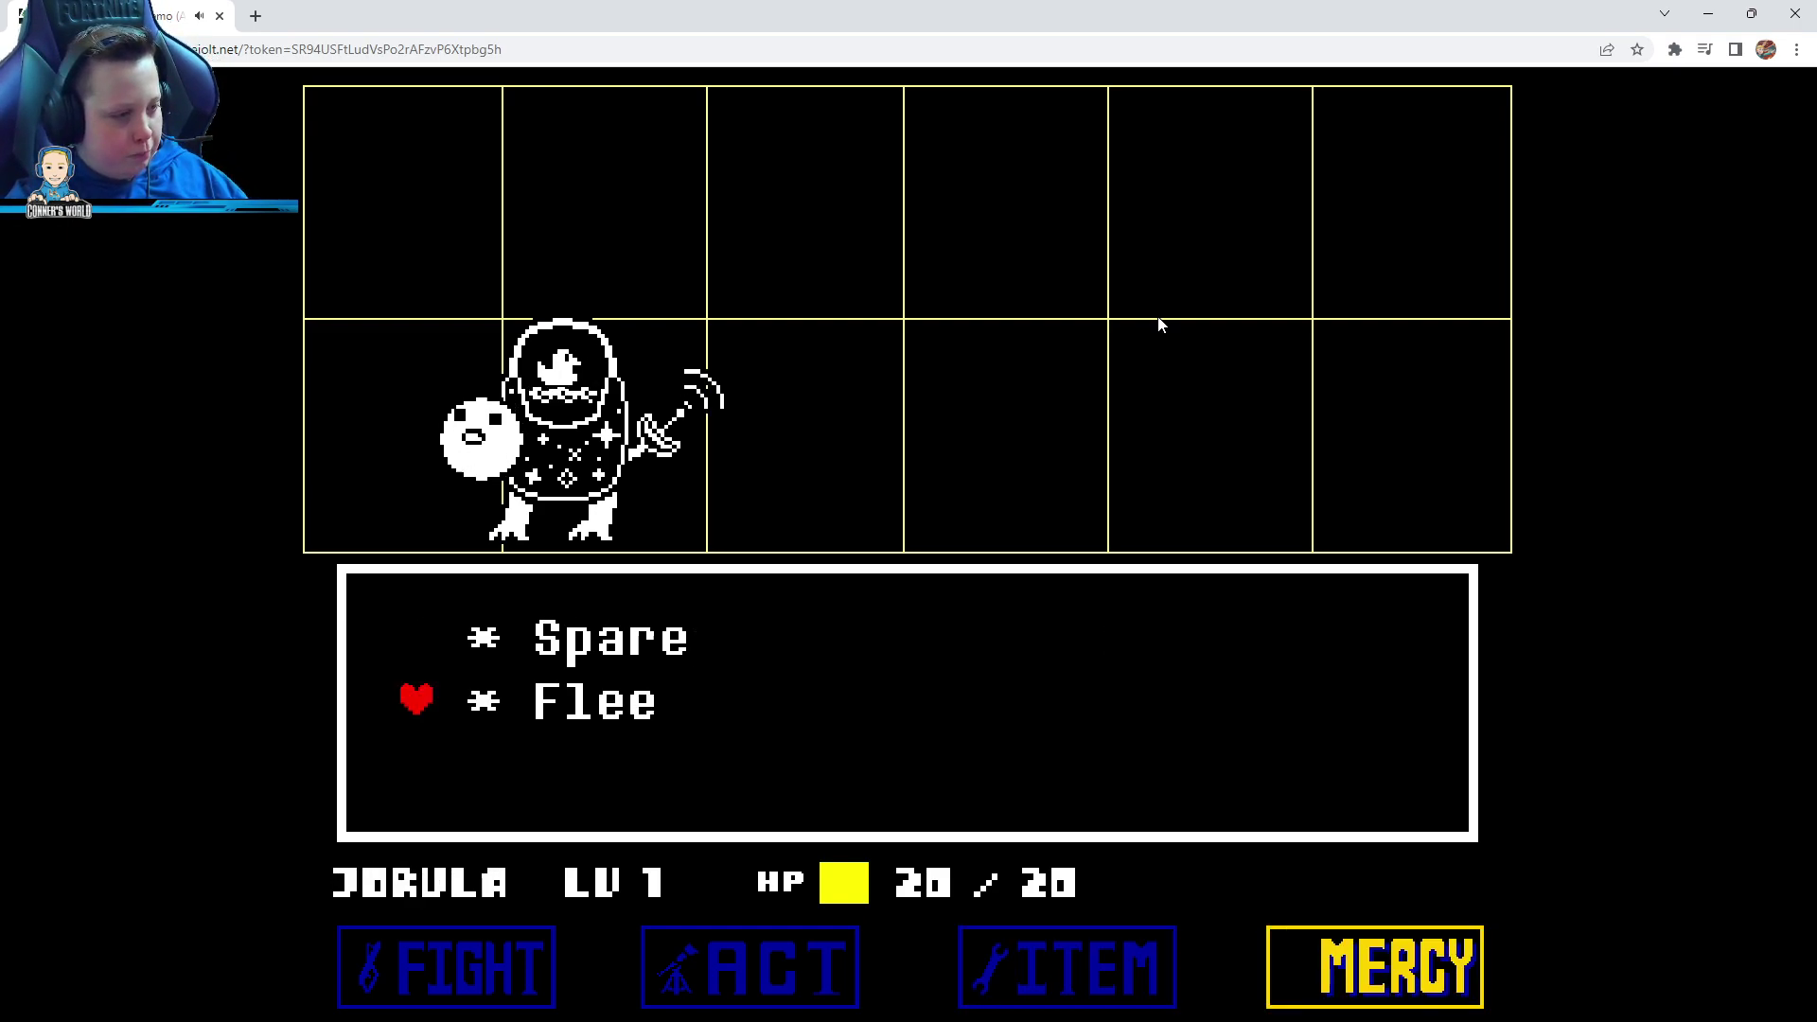
# Leave the next Jorula encounter and walk up and right into the web room
pyautogui.press('Down')
pyautogui.press('Down')
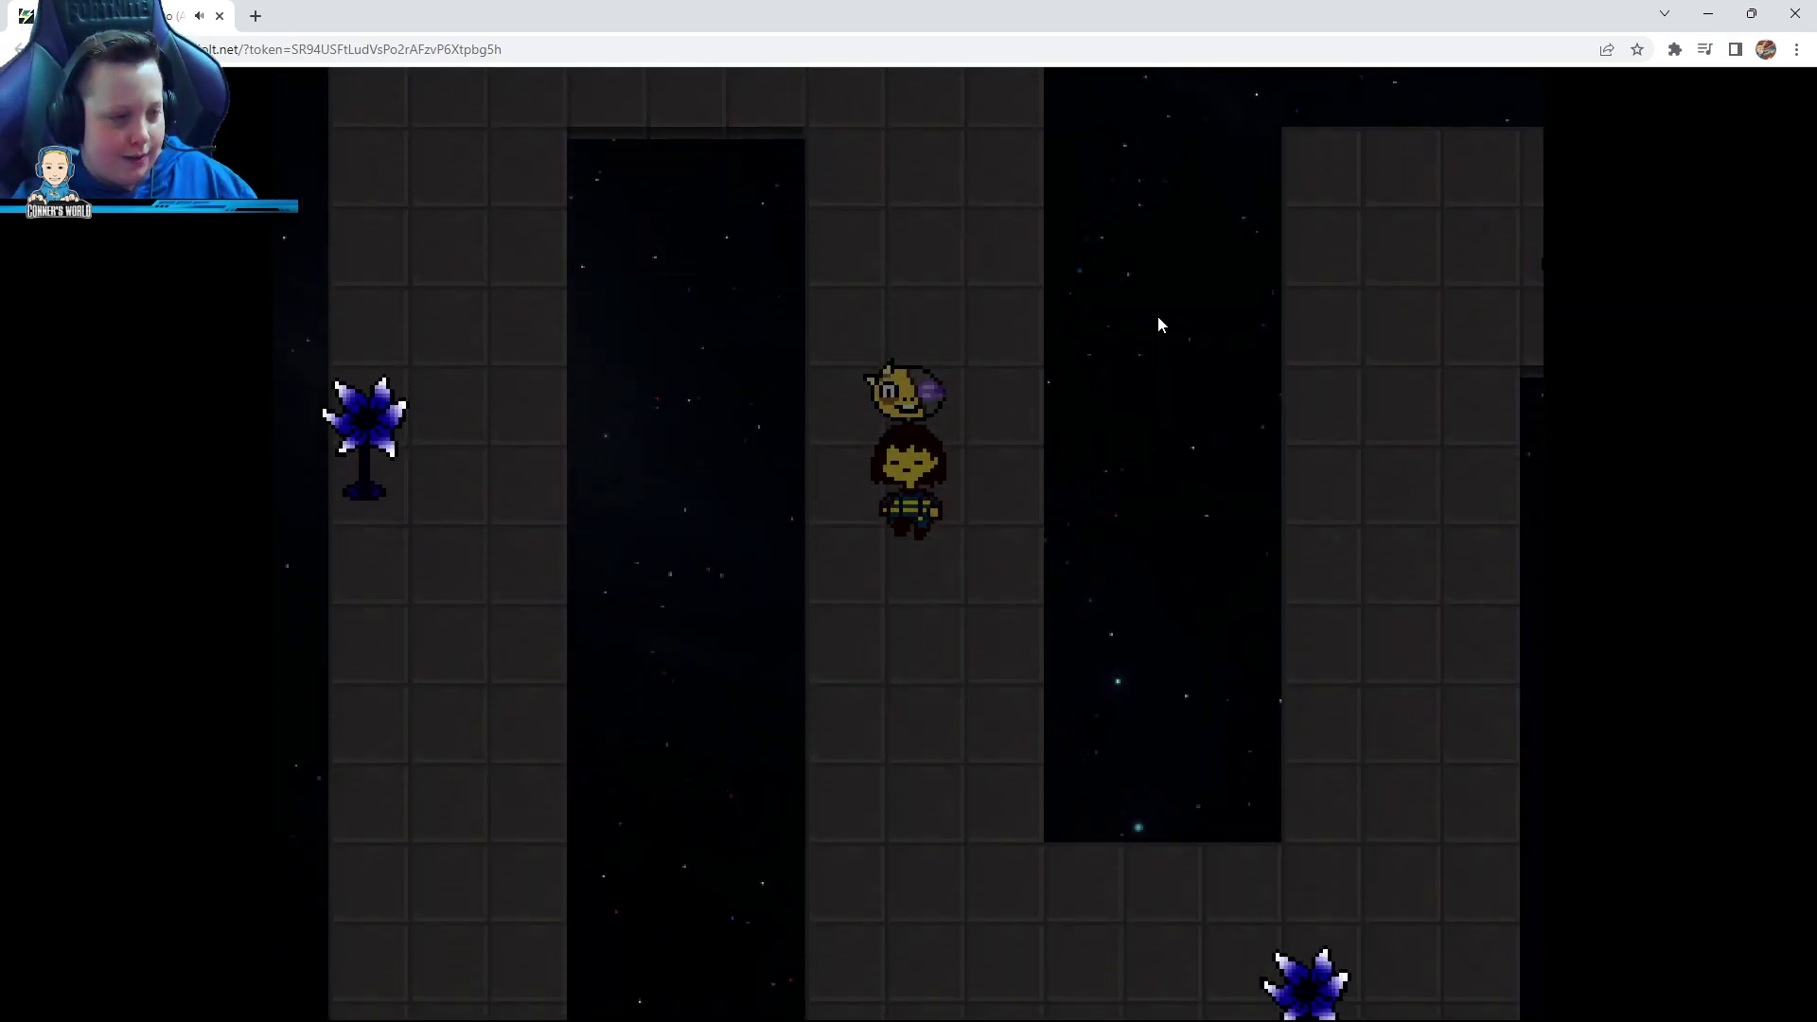
pyautogui.press('Down')
pyautogui.press('Down')
pyautogui.press('Down')
pyautogui.press('Down')
pyautogui.press('Down')
pyautogui.press('Right')
pyautogui.press('Right')
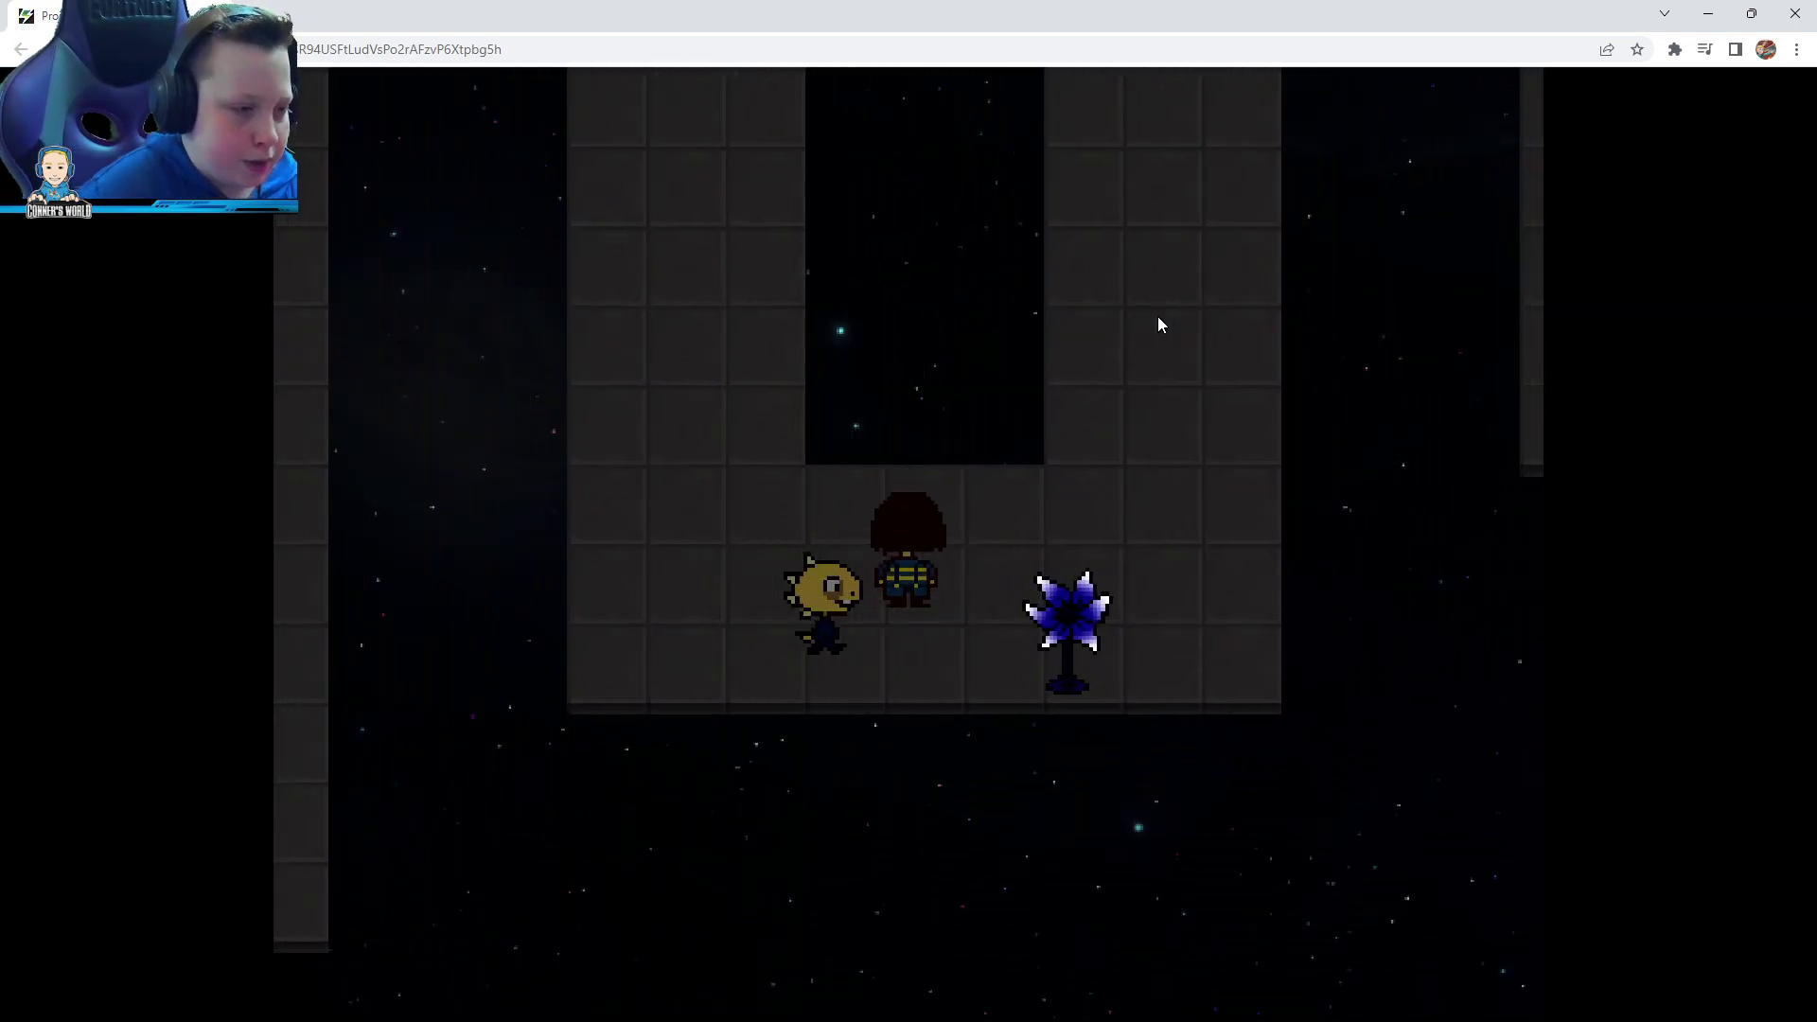
pyautogui.press('Right')
pyautogui.press('Right')
pyautogui.press('Up')
pyautogui.press('Up')
pyautogui.press('Up')
pyautogui.press('Up')
pyautogui.press('Up')
pyautogui.press('Up')
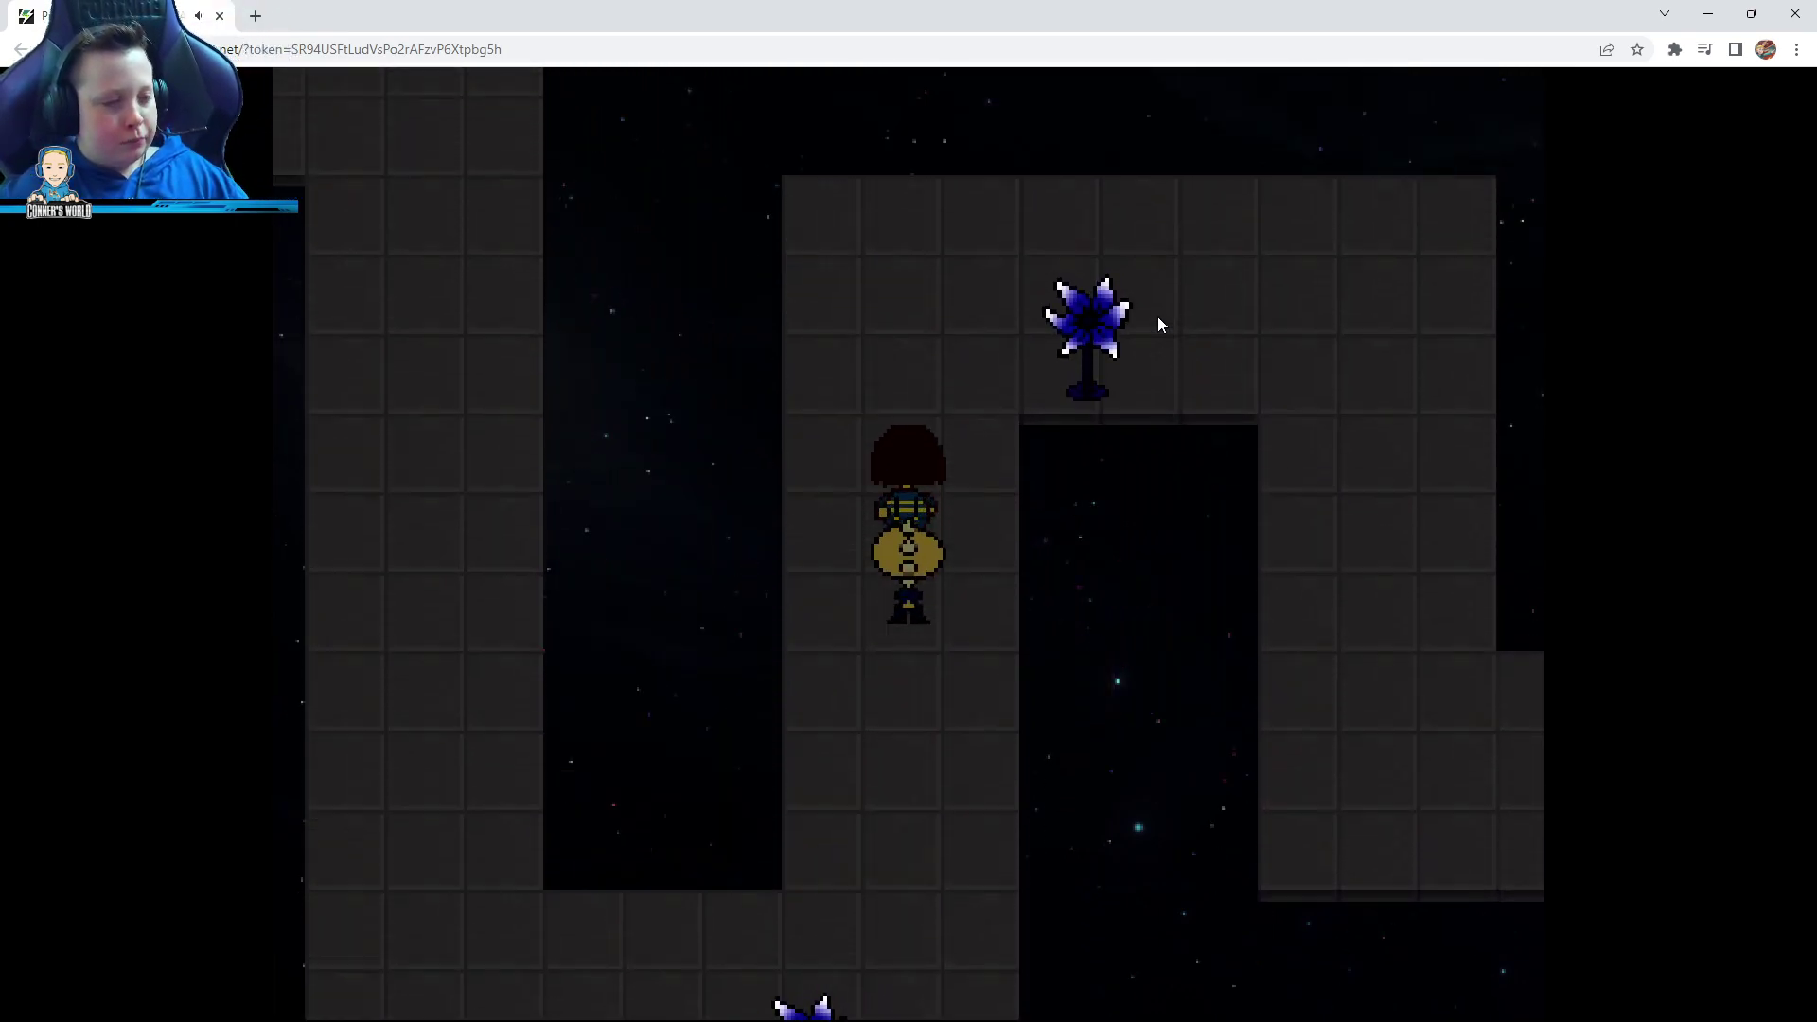
pyautogui.press('Up')
pyautogui.press('Up')
pyautogui.press('Up')
pyautogui.press('Up')
pyautogui.press('Right')
pyautogui.press('Right')
pyautogui.press('Up')
pyautogui.press('Up')
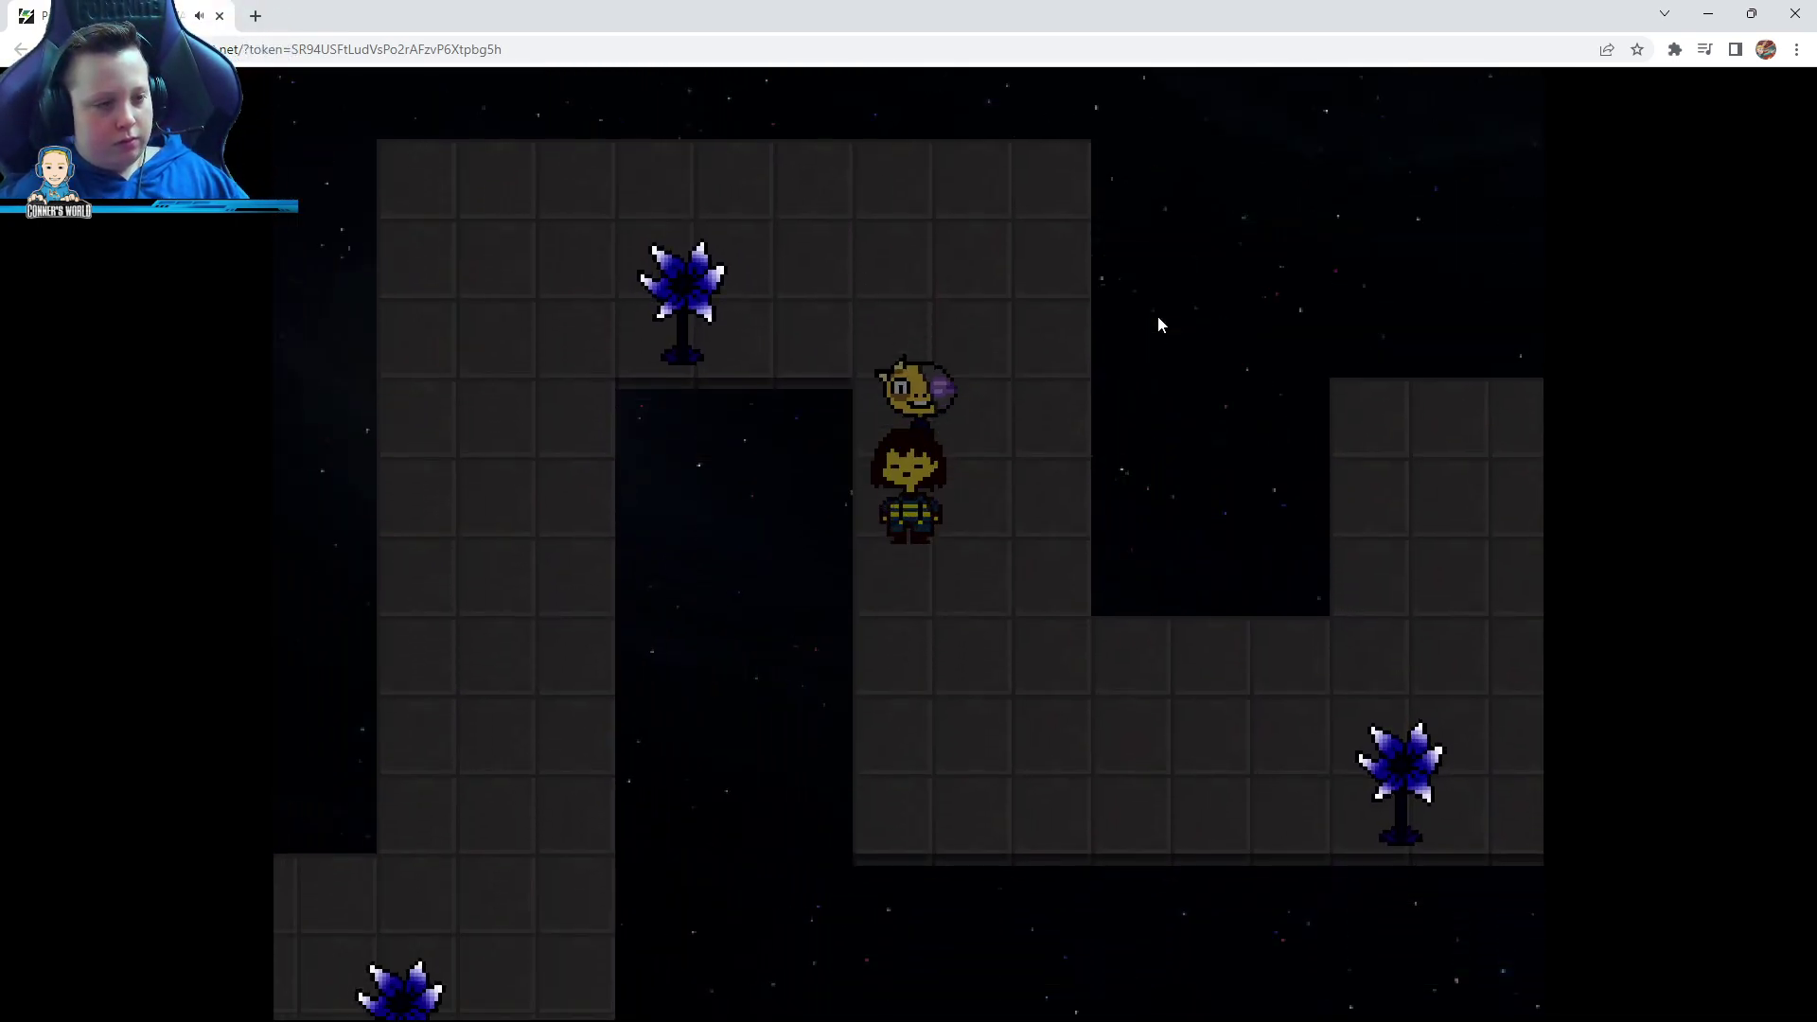
pyautogui.press('Up')
pyautogui.press('Up')
pyautogui.press('Right')
pyautogui.press('Right')
pyautogui.press('Right')
pyautogui.press('Right')
pyautogui.press('Up')
pyautogui.press('Up')
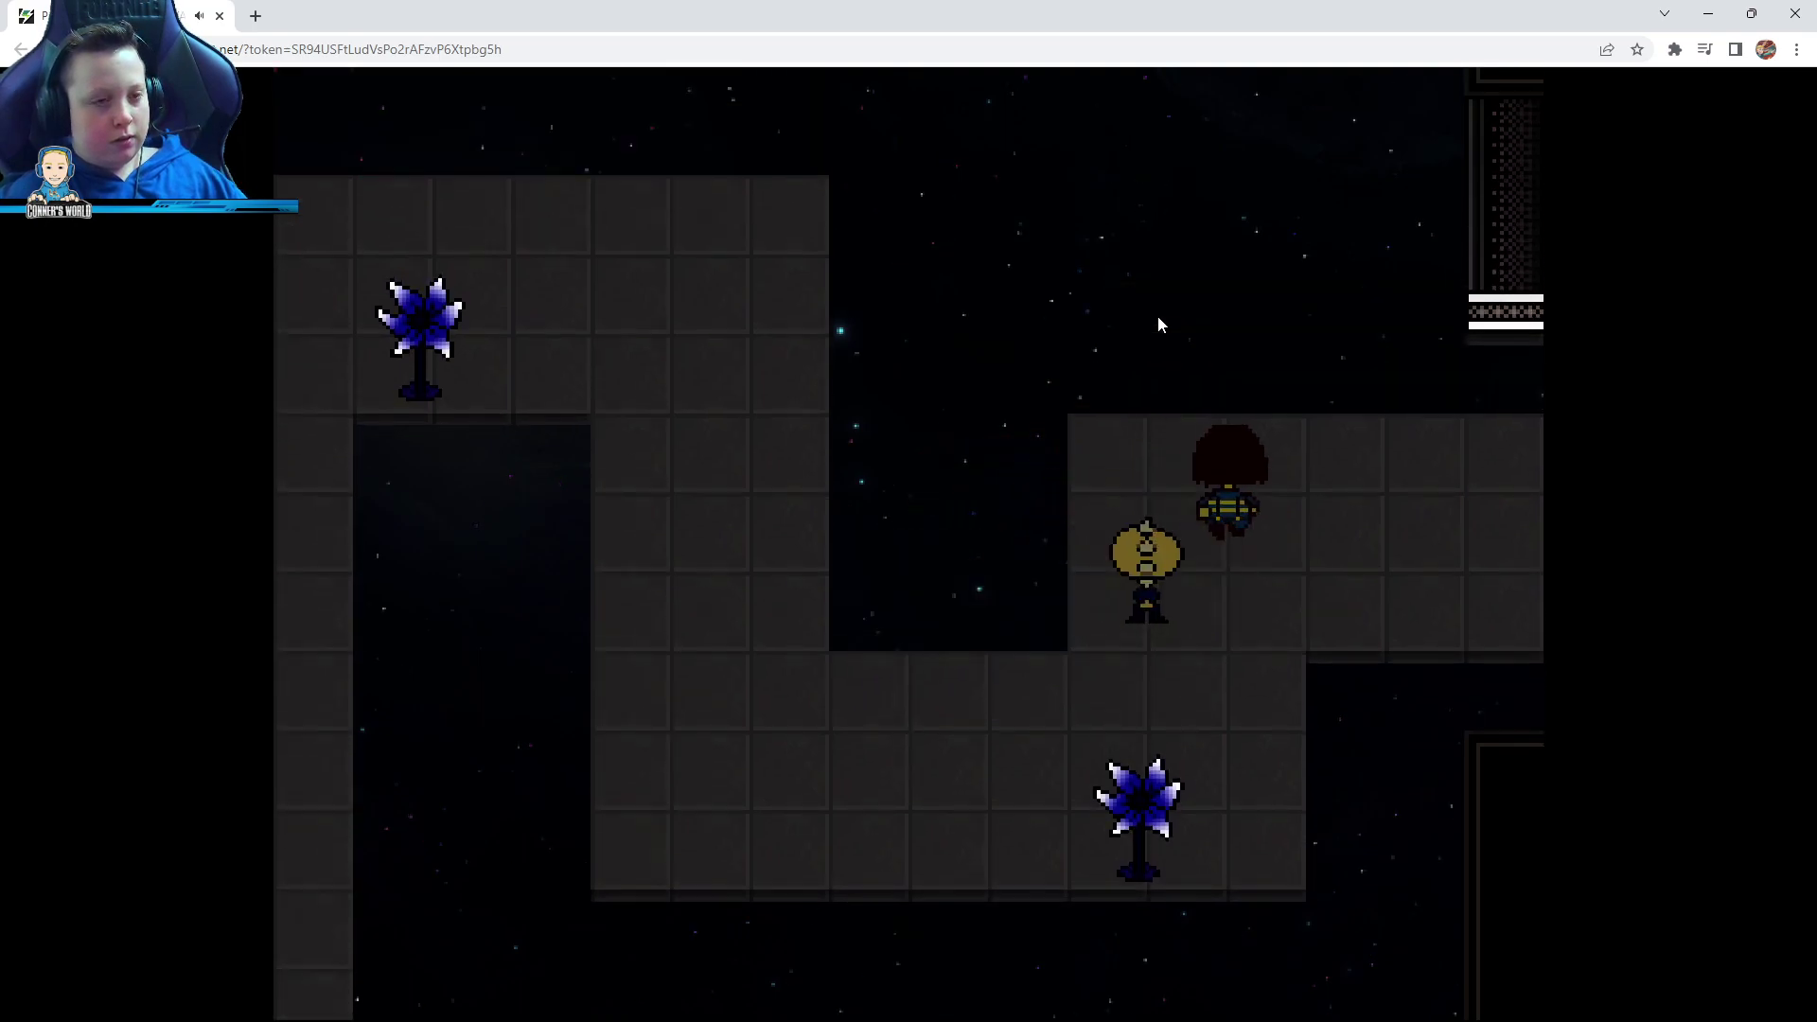
pyautogui.press('Right')
pyautogui.press('Right')
pyautogui.press('Right')
pyautogui.press('Right')
pyautogui.press('Right')
pyautogui.press('Right')
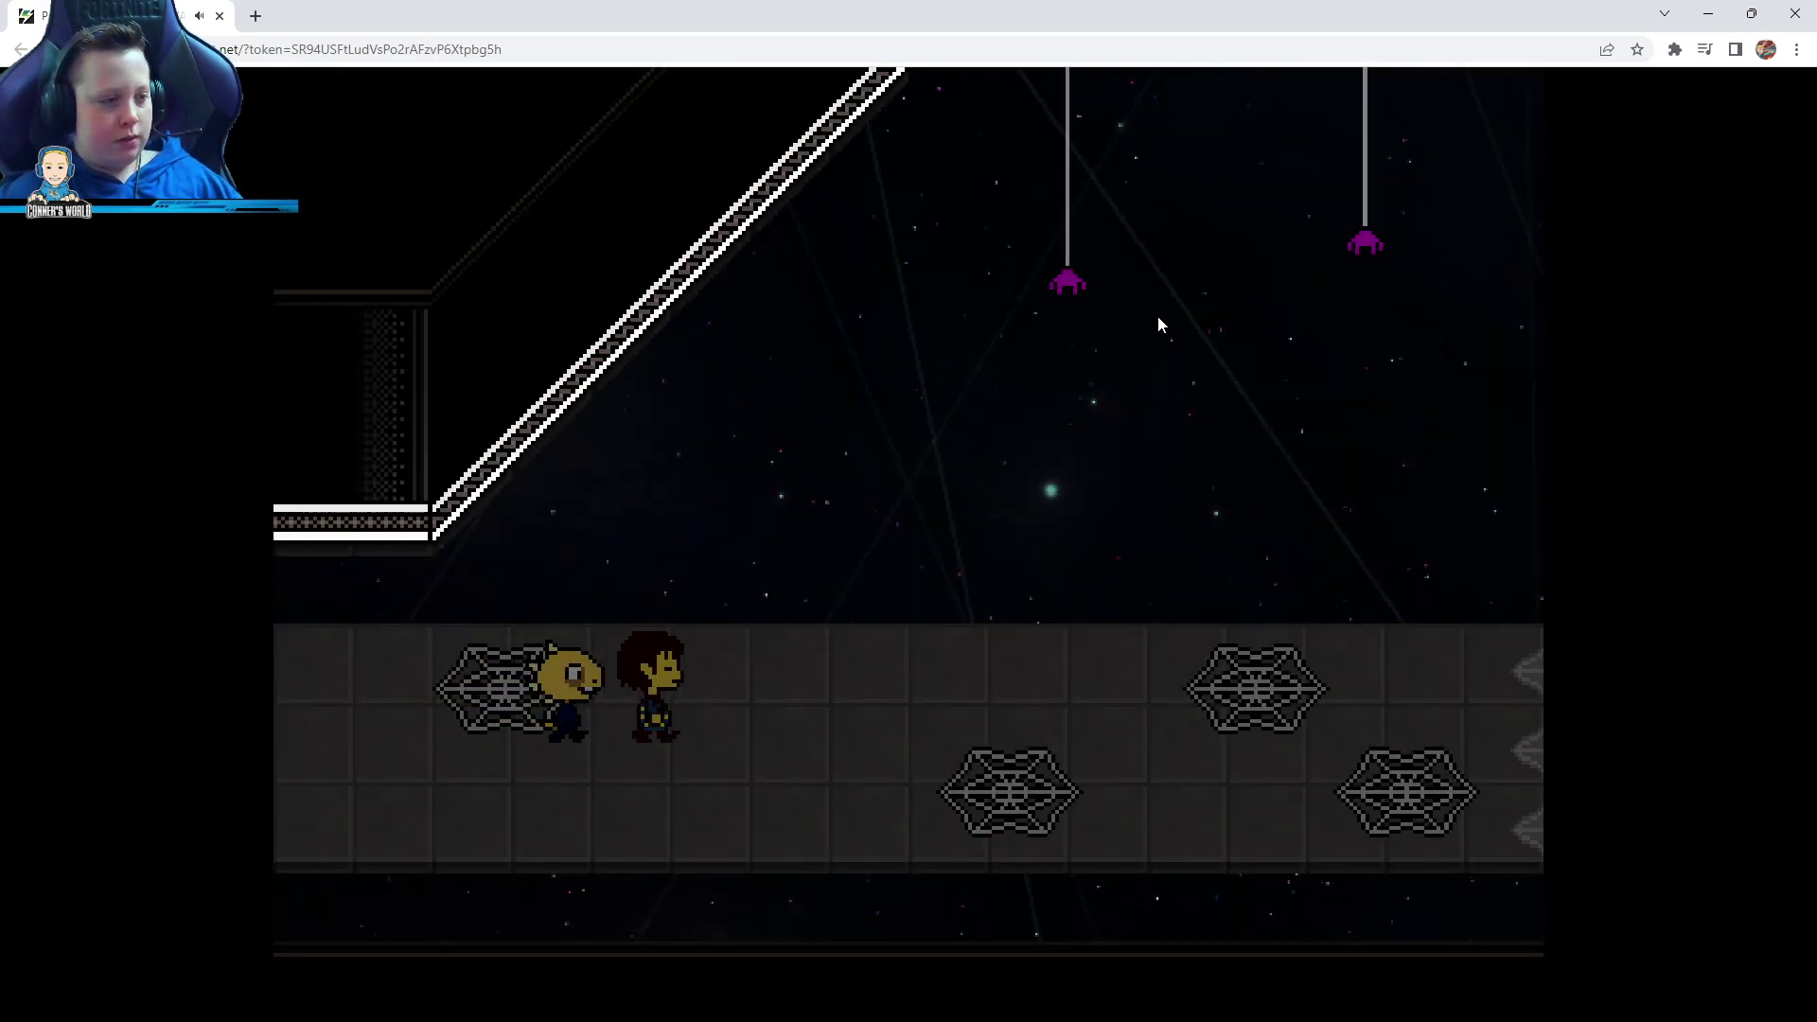
pyautogui.press('Right')
pyautogui.press('Right')
pyautogui.press('Right')
pyautogui.press('Right')
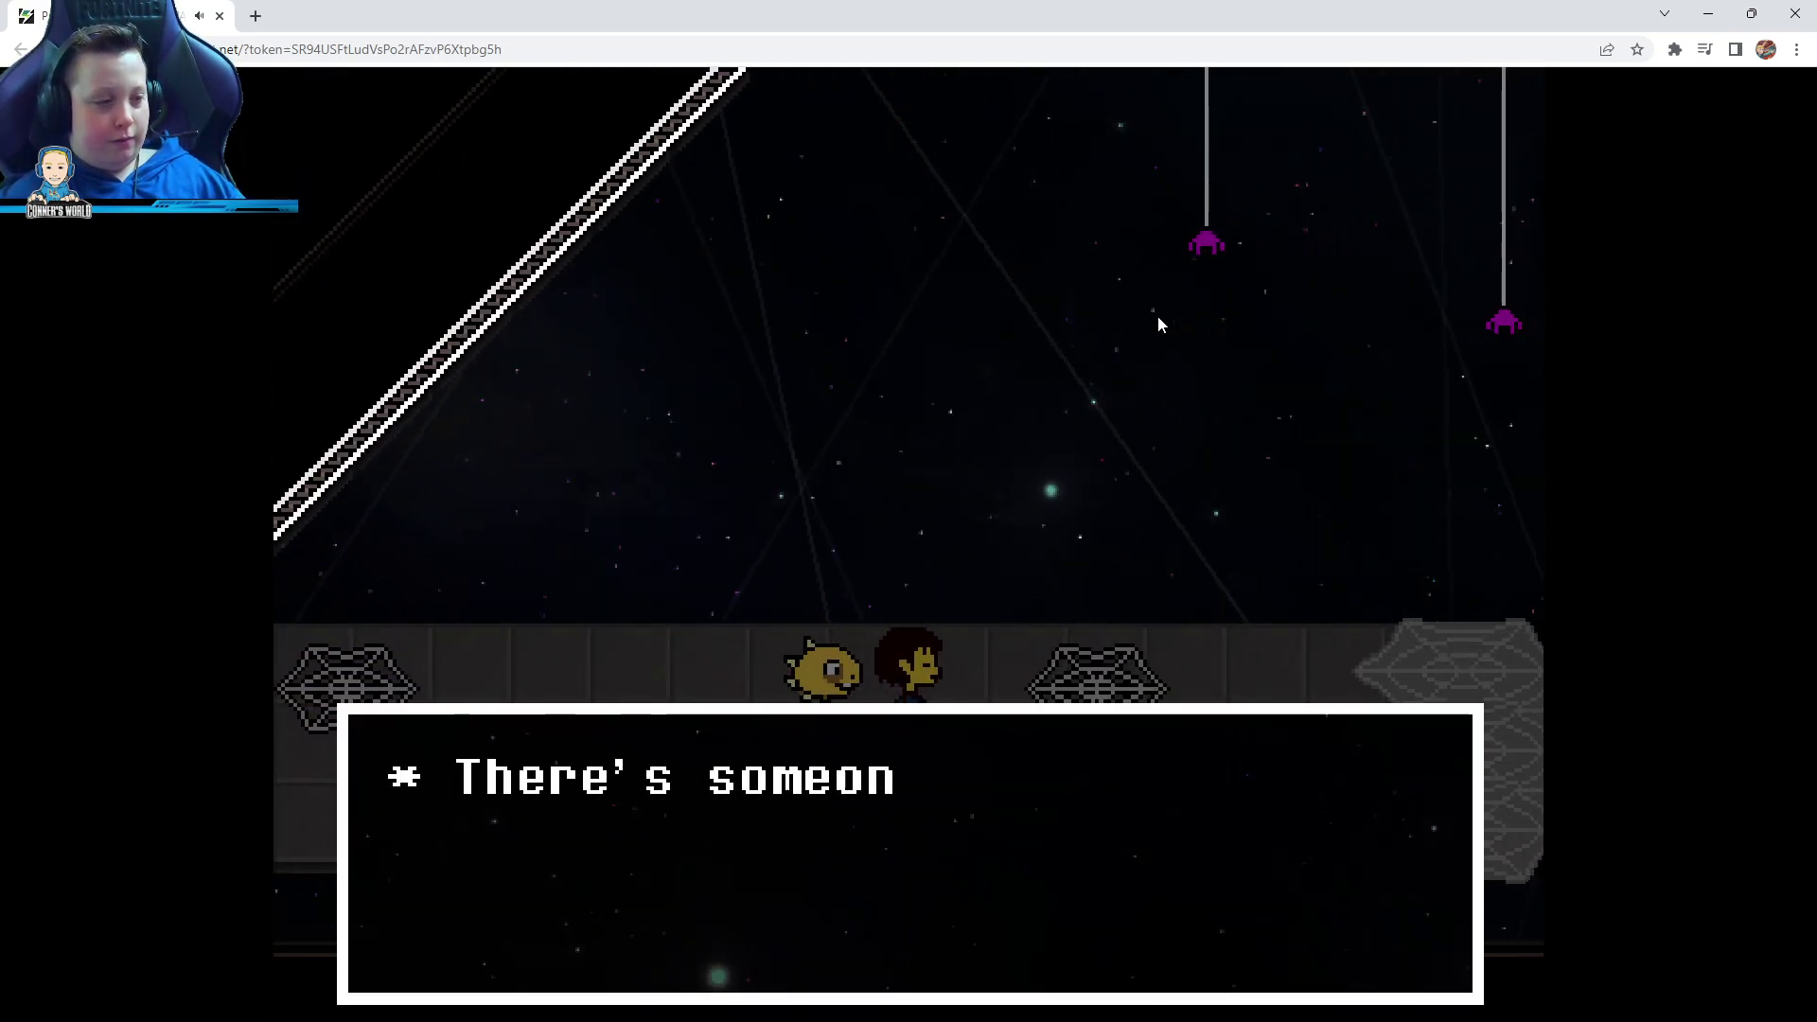
# Advance through the web walkway's narration
pyautogui.press('z')
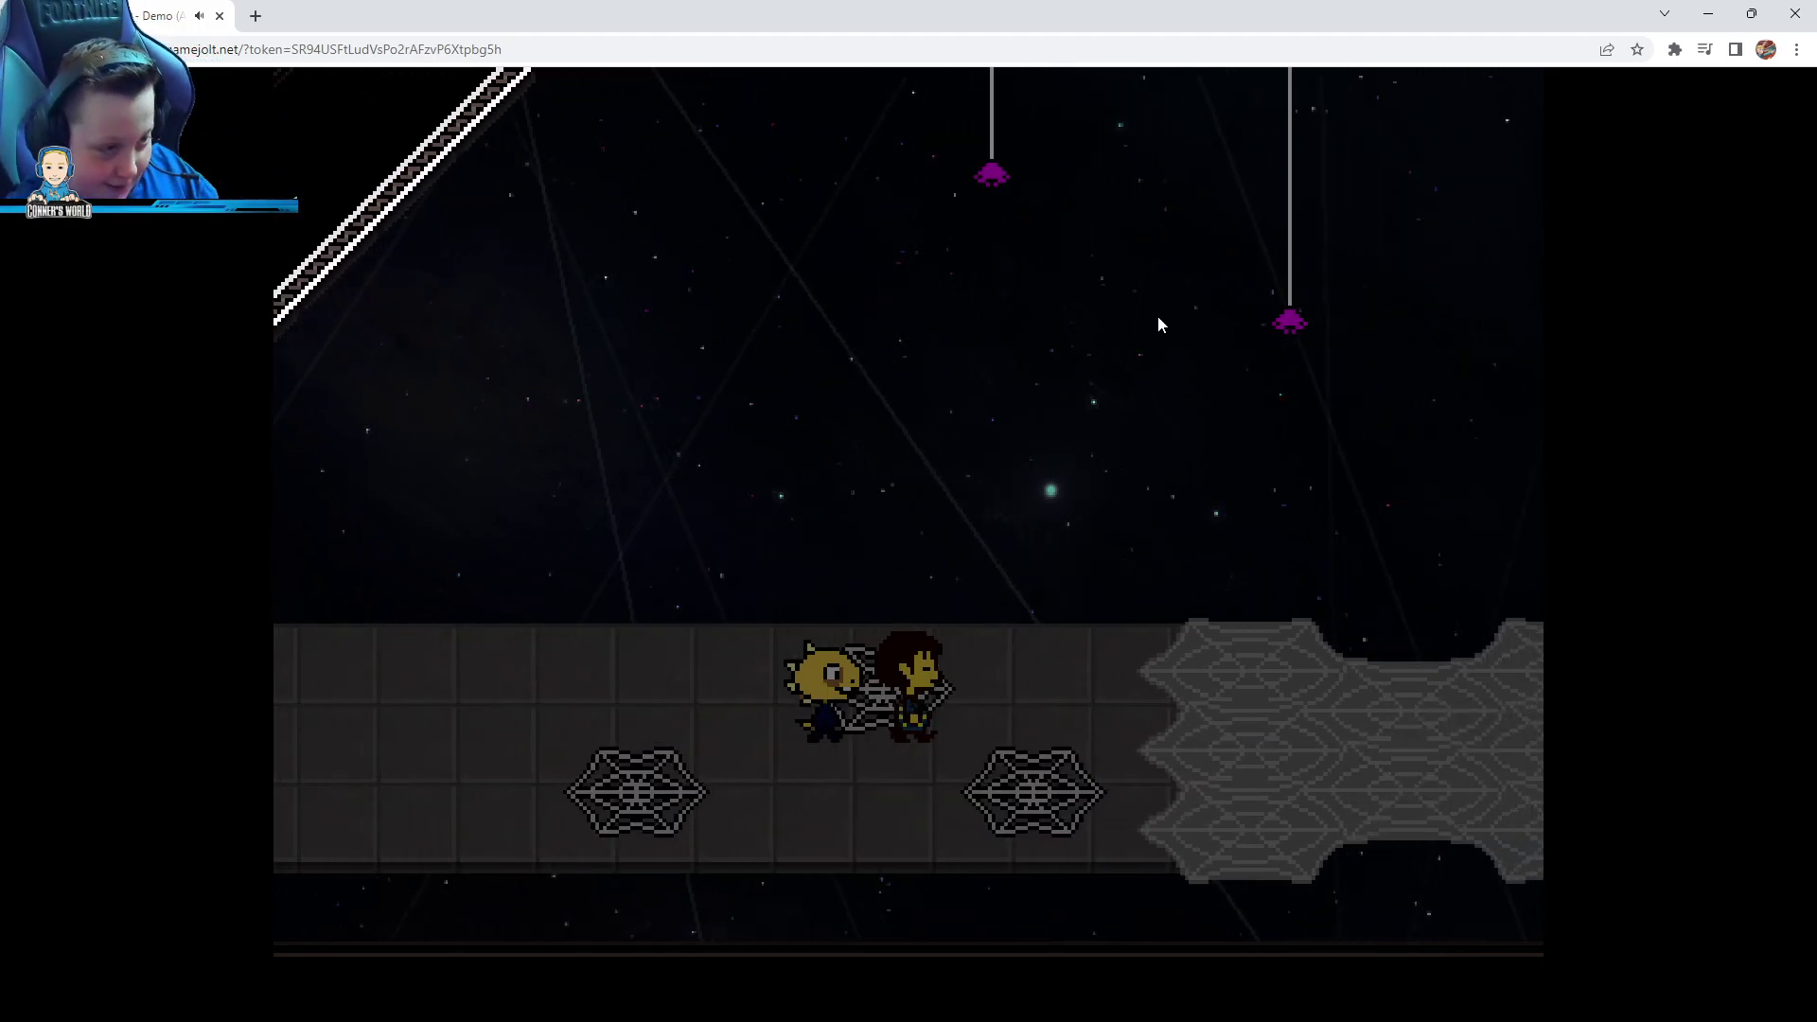
pyautogui.press('z')
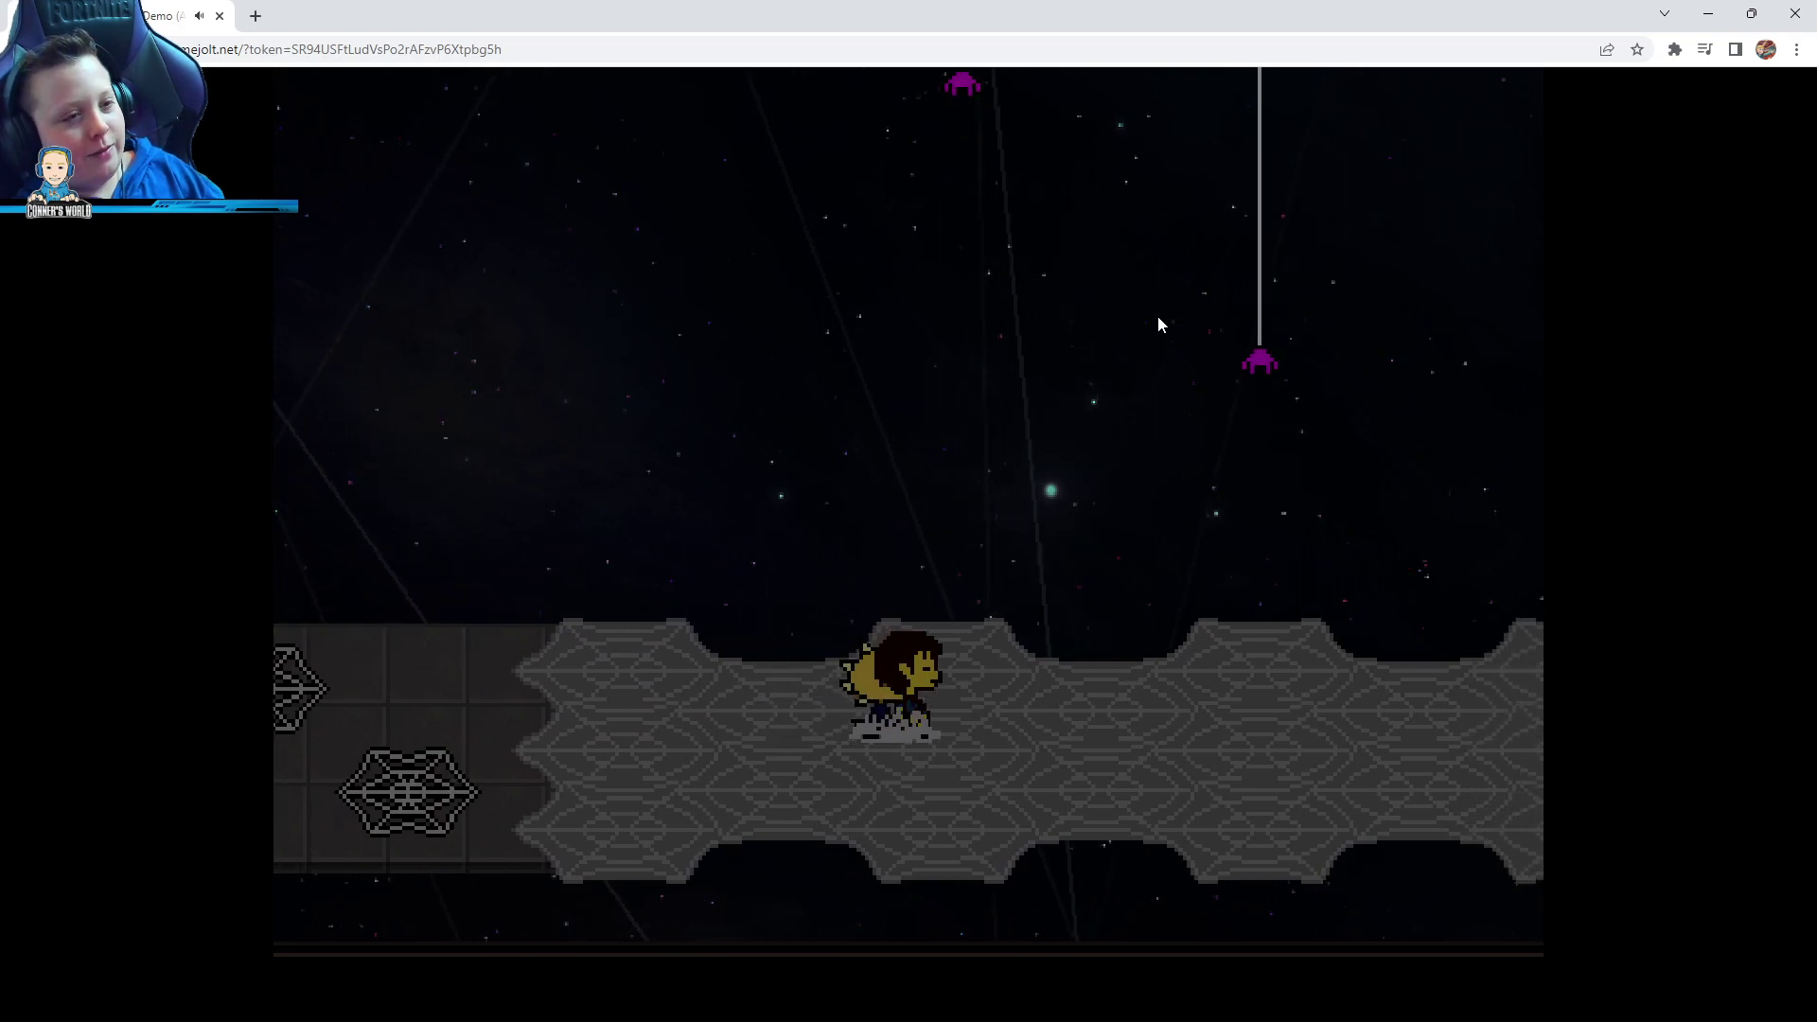
pyautogui.press('z')
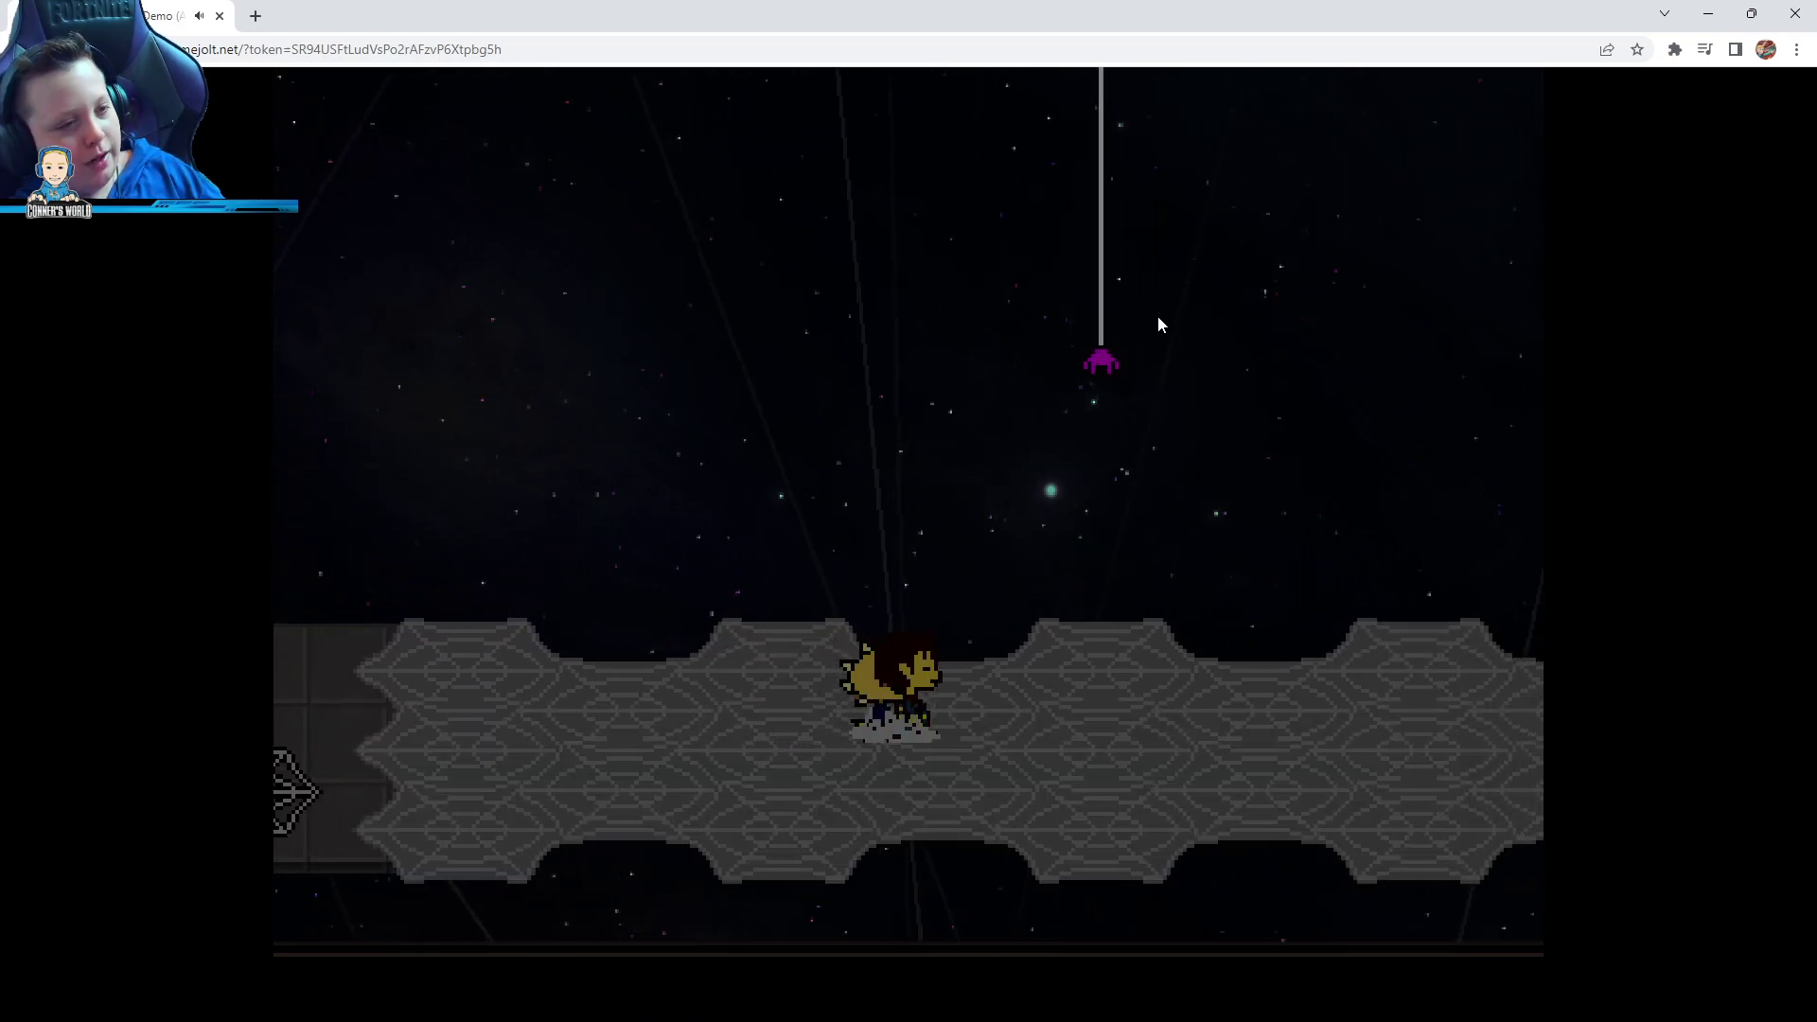
# Walk back left into the star maze and head up its path
pyautogui.press('Left')
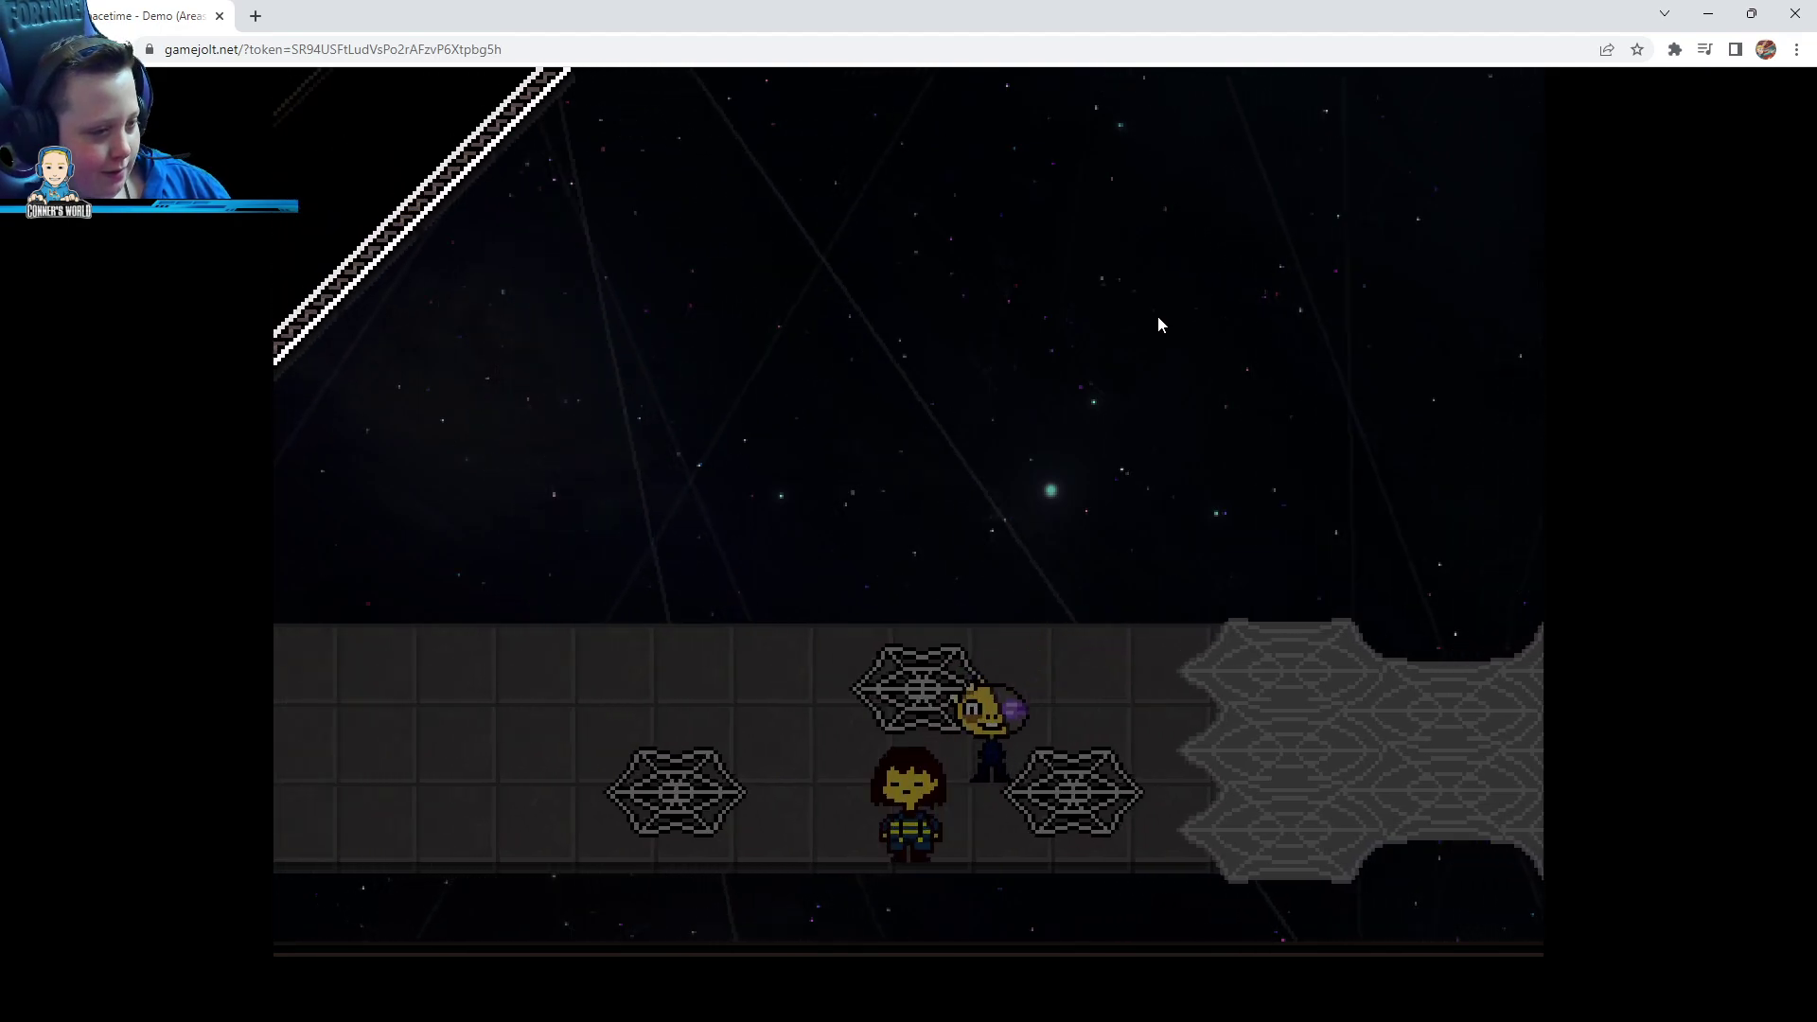
pyautogui.press('Left')
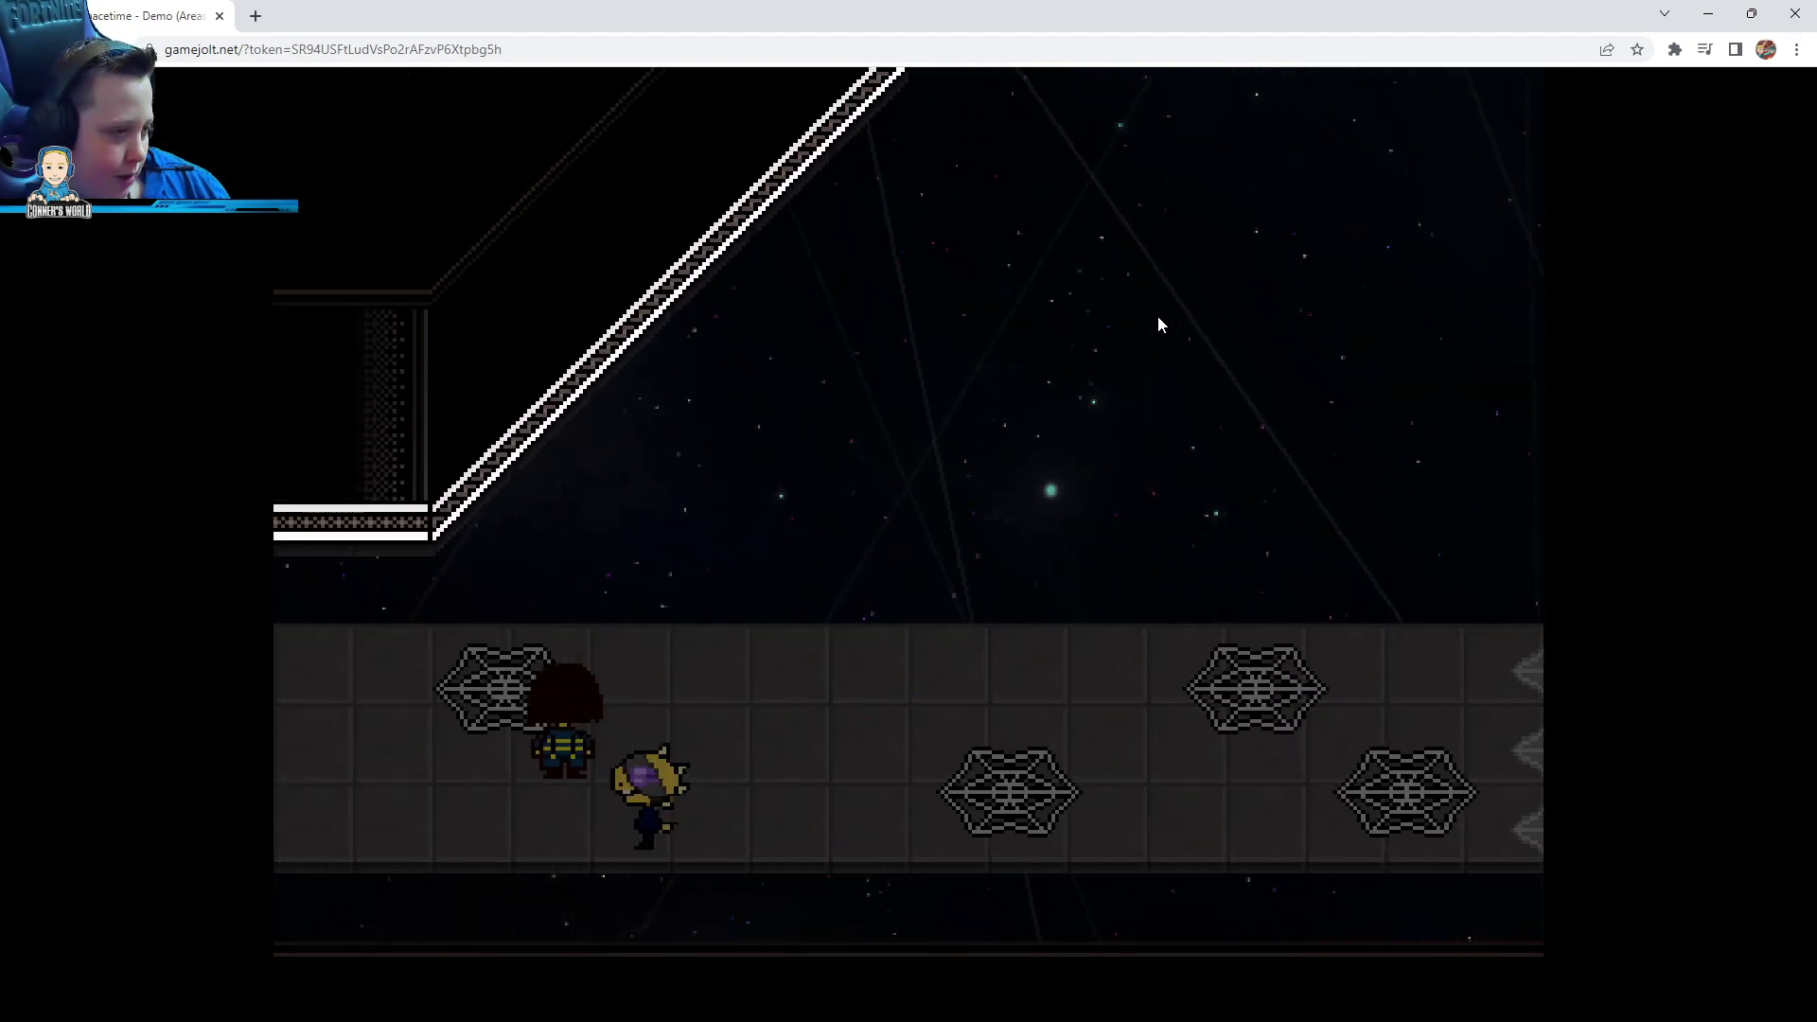
pyautogui.press('Left')
pyautogui.press('Left')
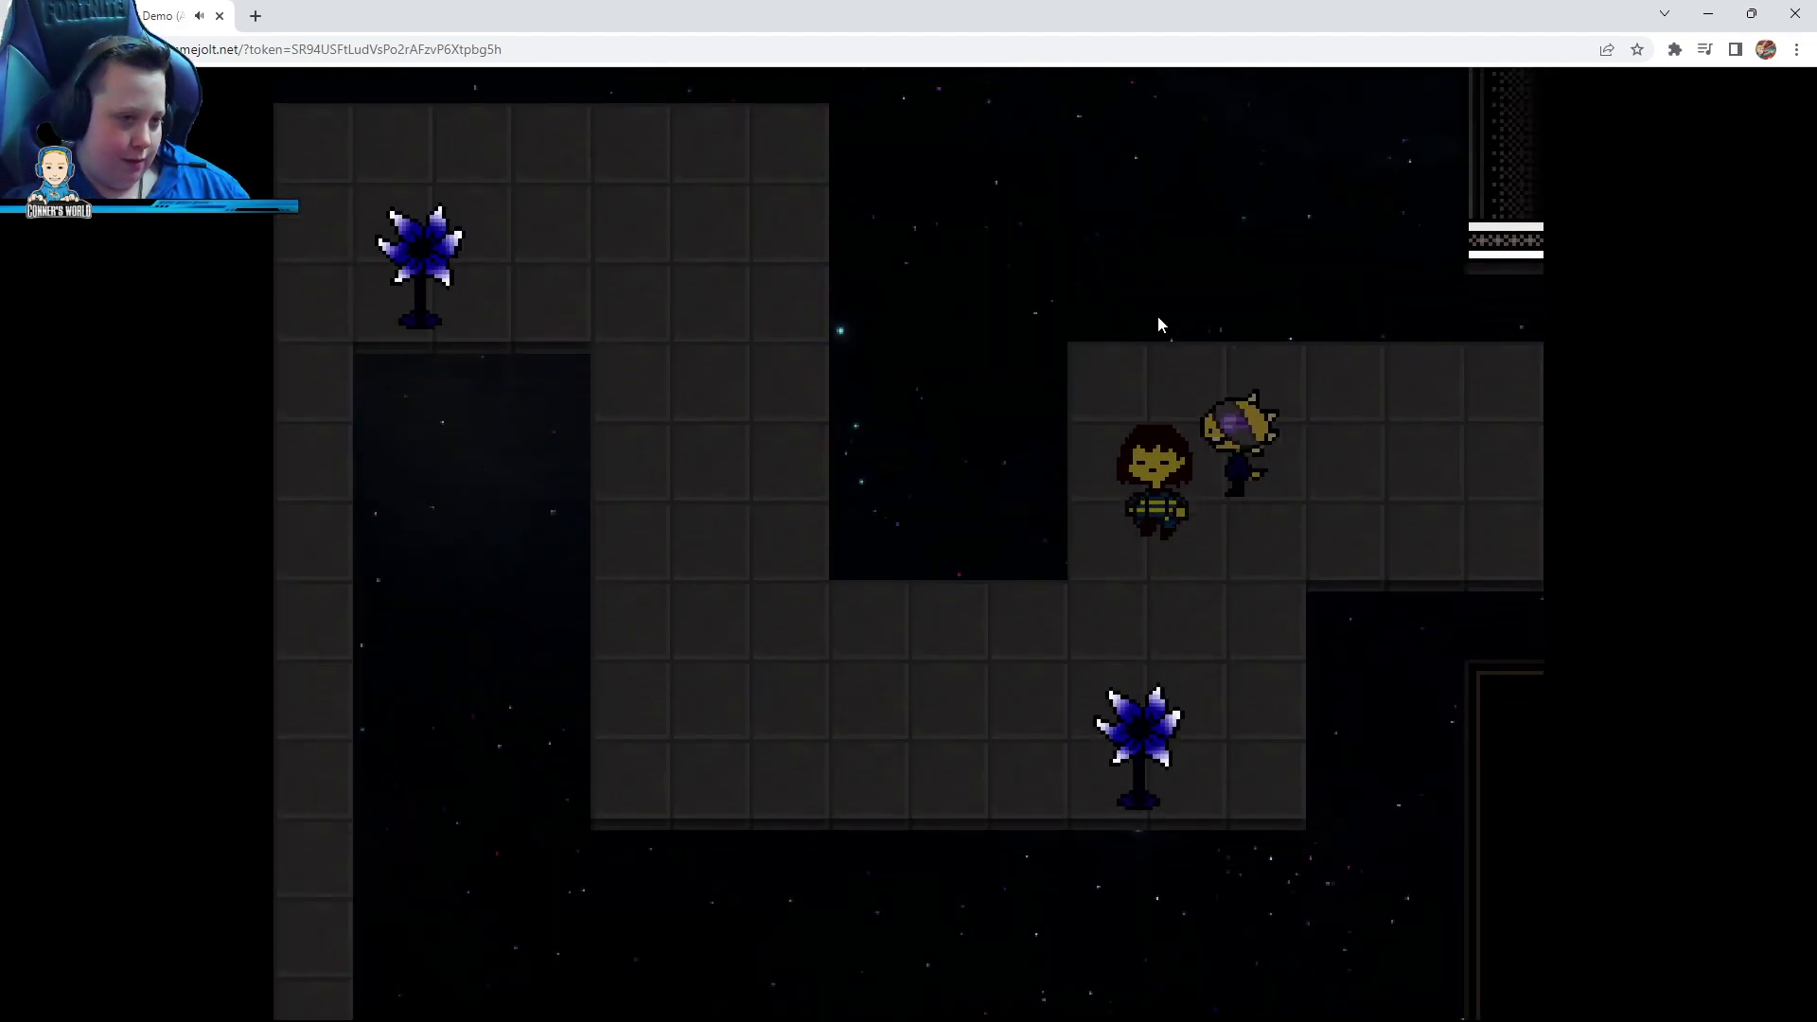
pyautogui.press('Left')
pyautogui.press('Up')
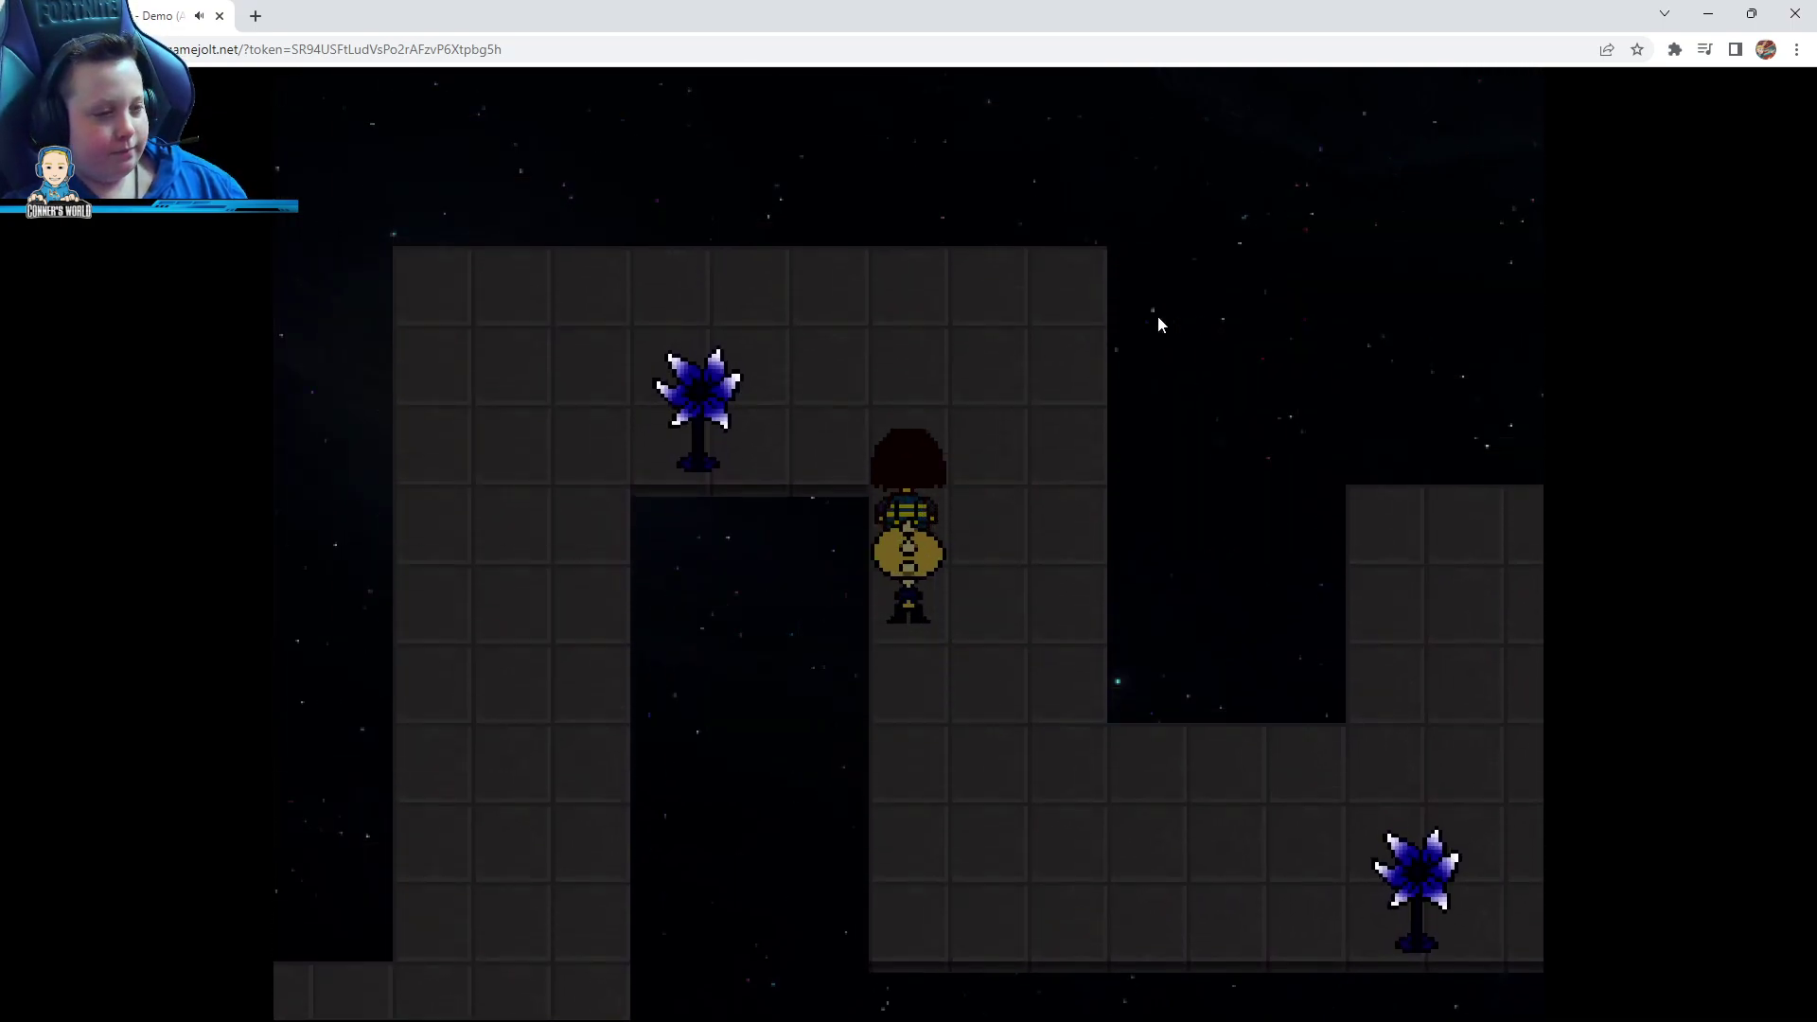
pyautogui.press('Left')
pyautogui.press('Up')
pyautogui.press('Up')
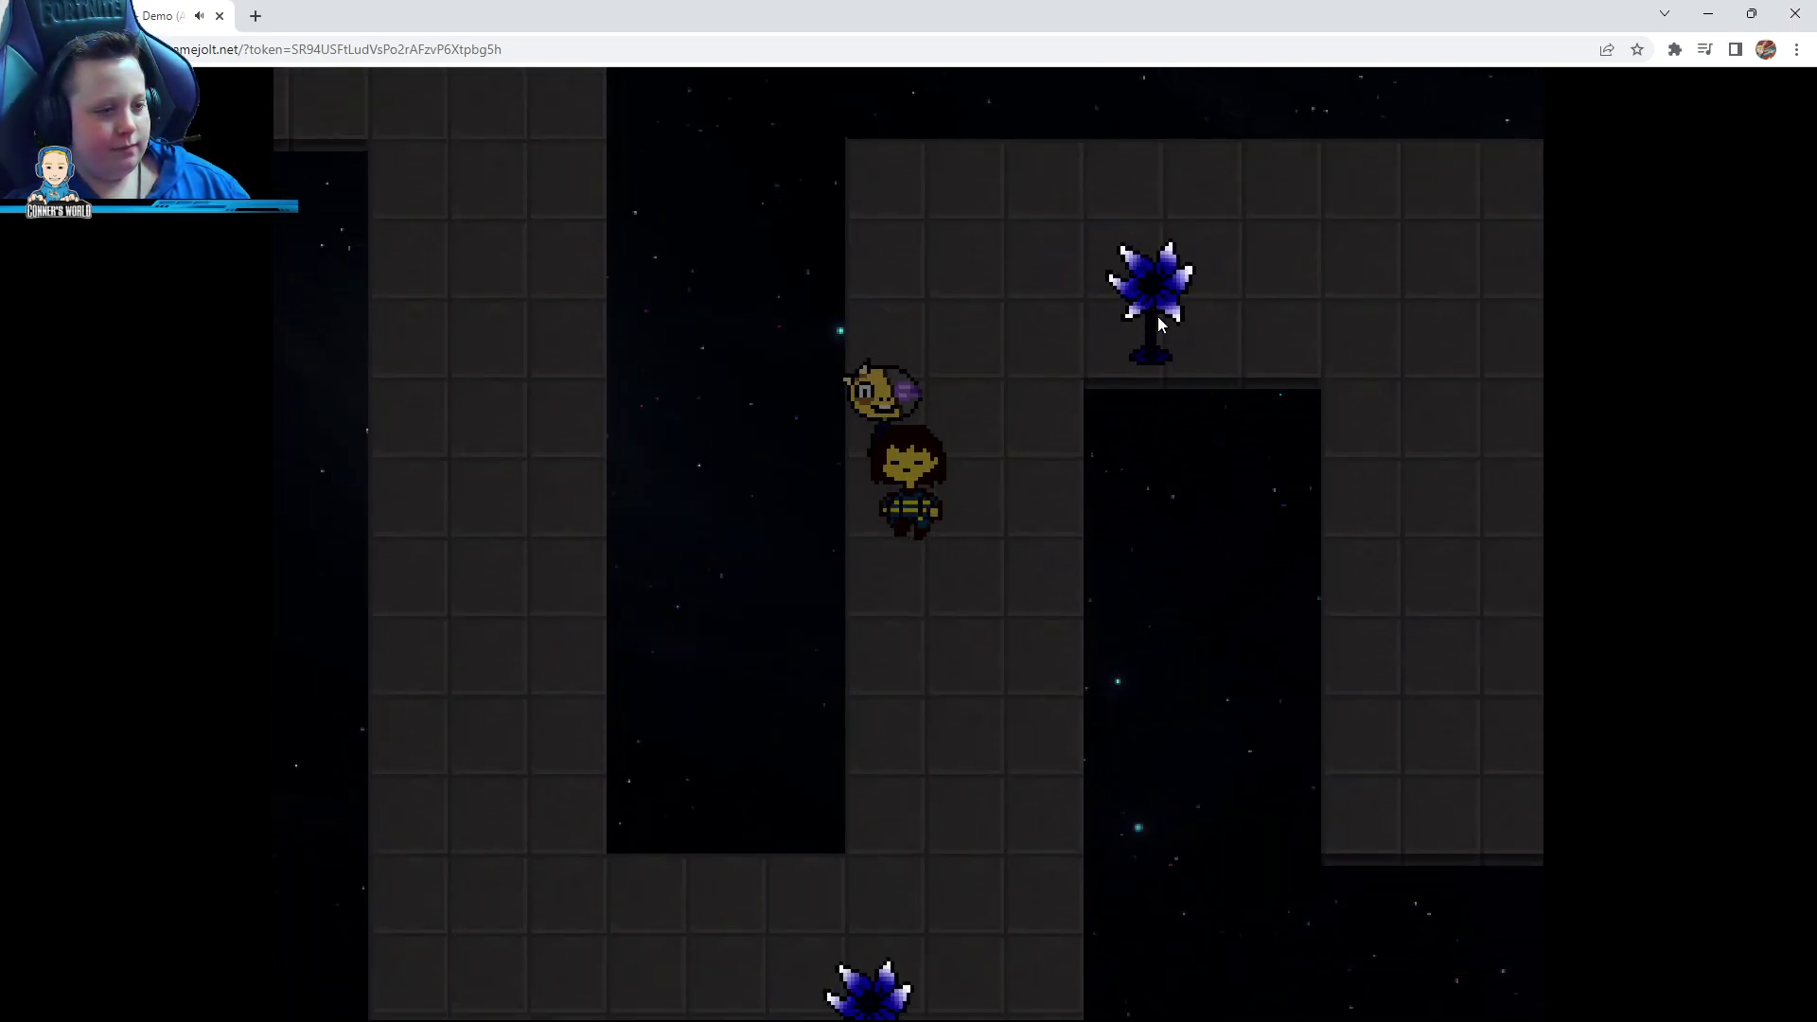
pyautogui.press('Up')
pyautogui.press('Up')
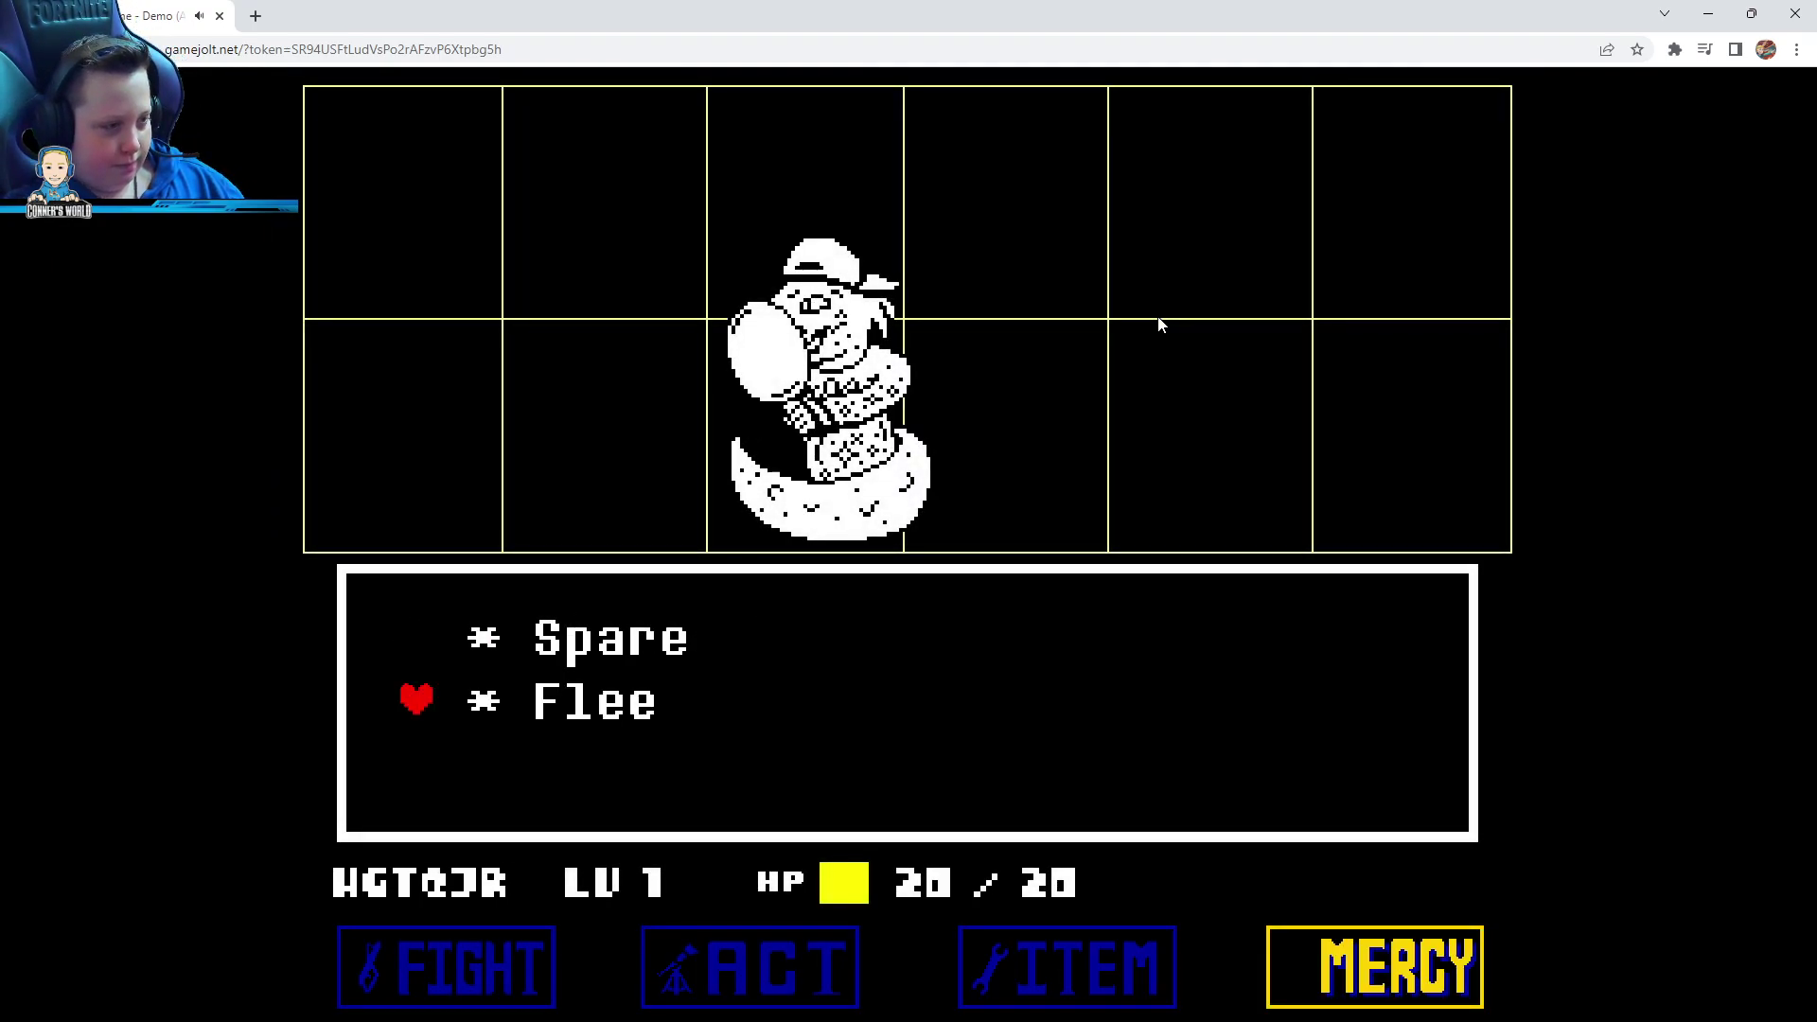
# Leave the encounter and wind through the maze corridors
pyautogui.press('Right')
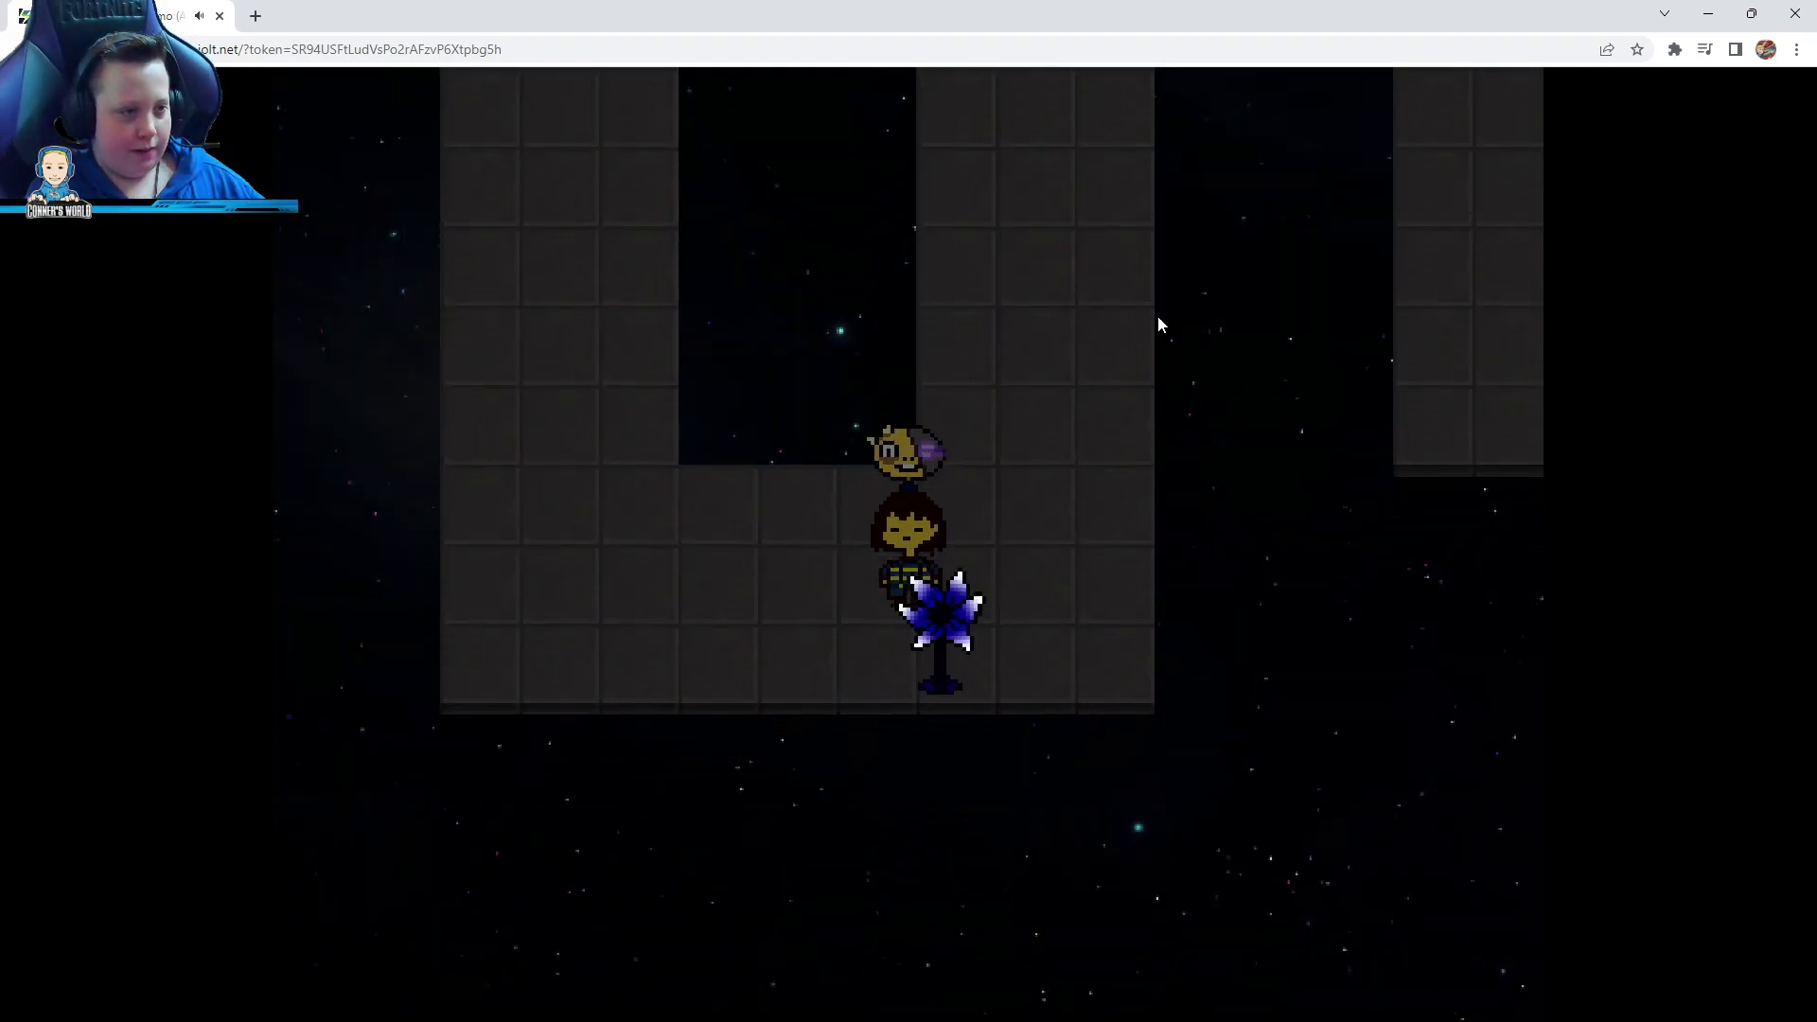
pyautogui.press('Right')
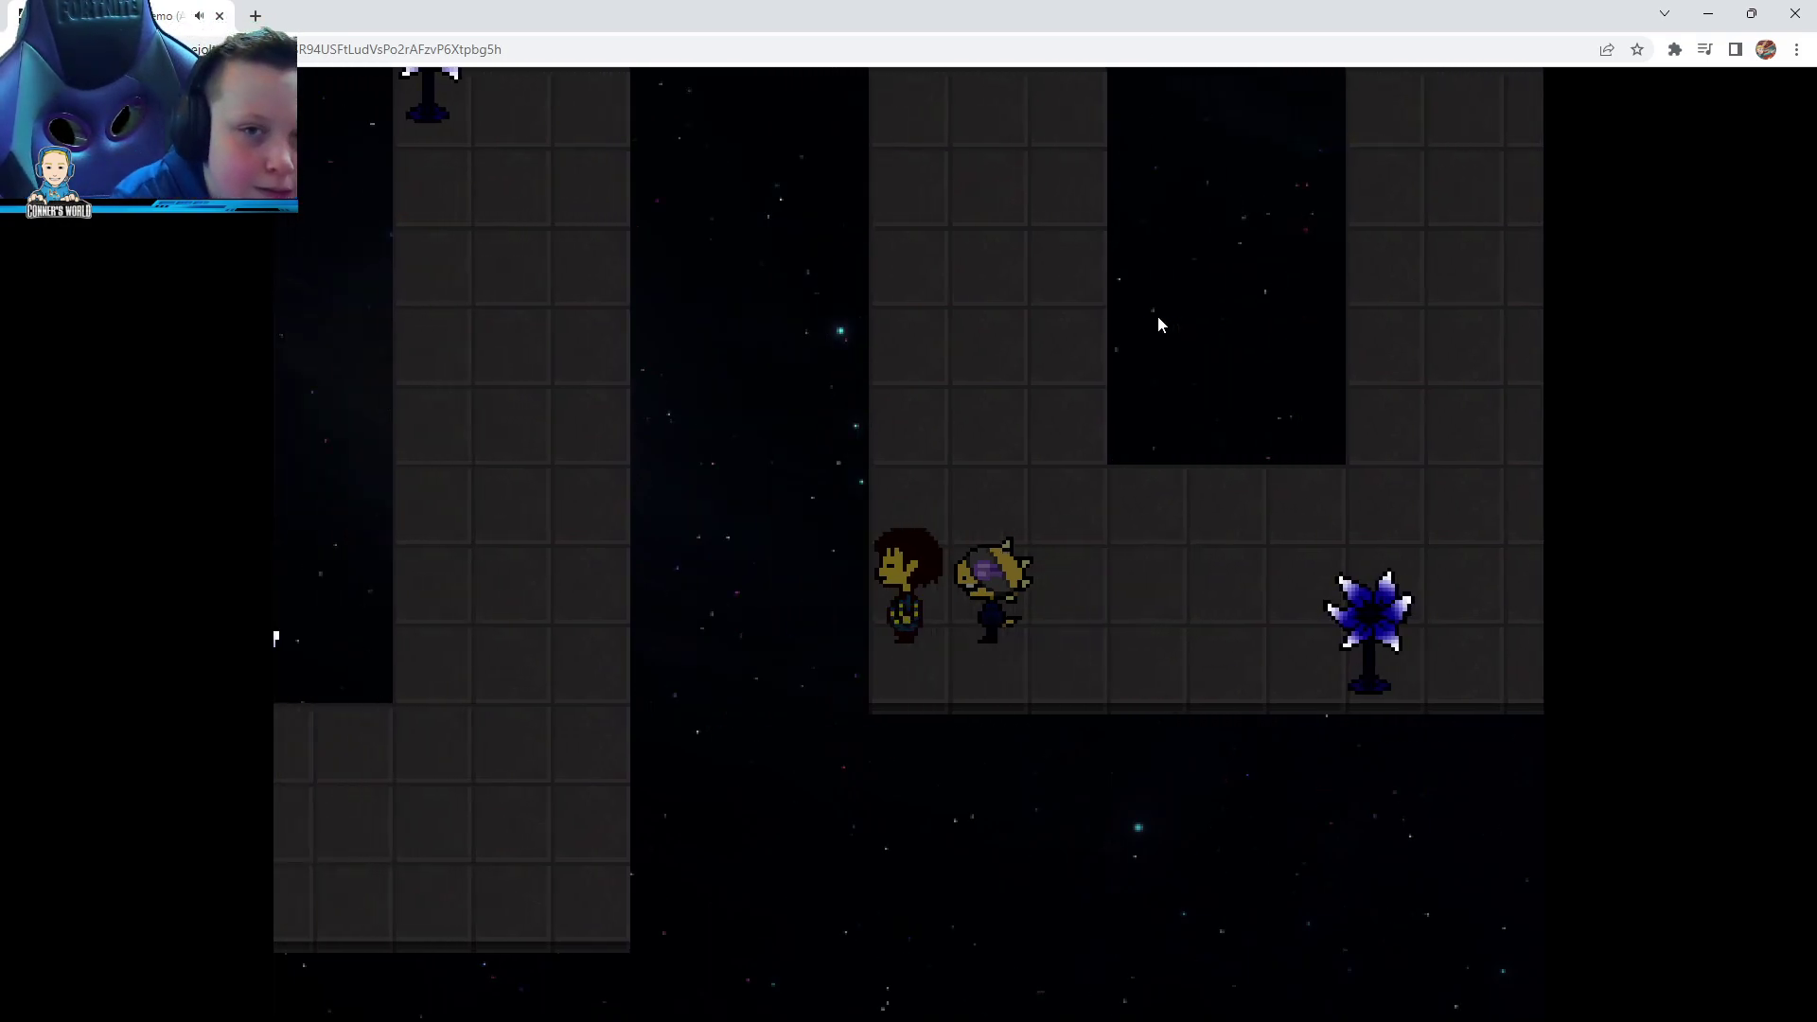
pyautogui.press('Up')
pyautogui.press('Up')
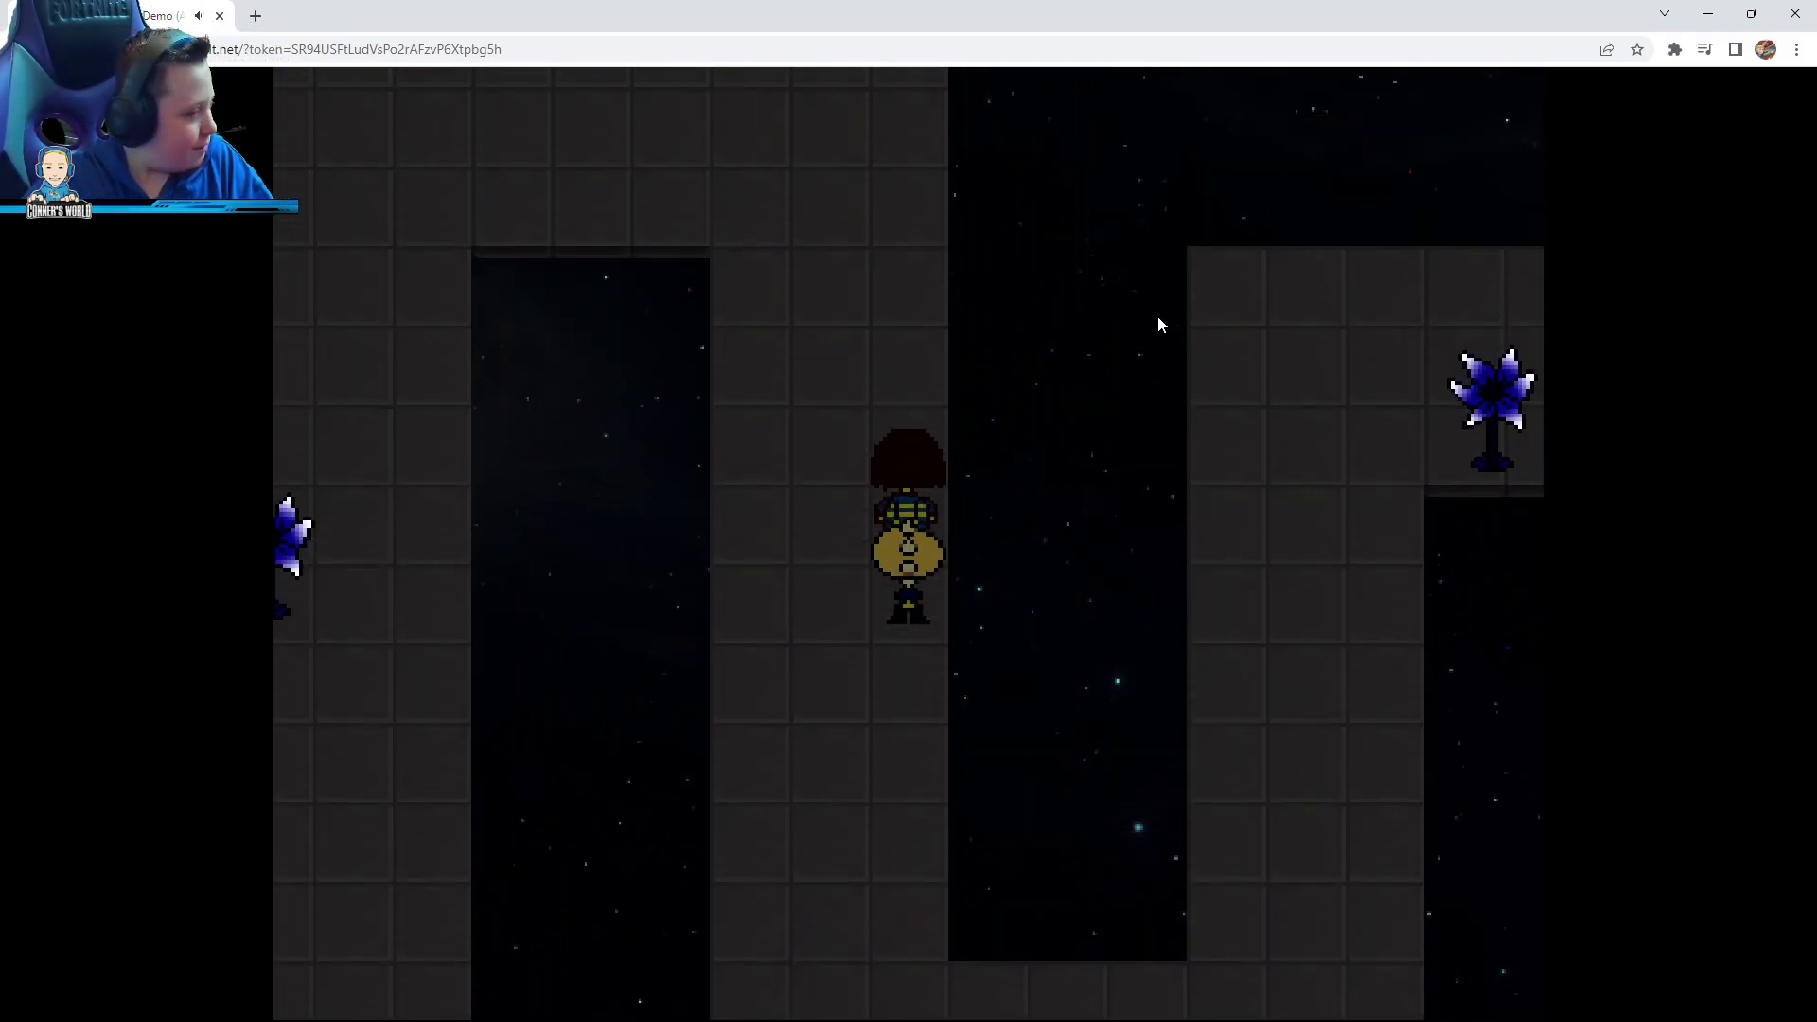
pyautogui.press('Up')
pyautogui.press('Up')
pyautogui.press('Left')
pyautogui.press('Left')
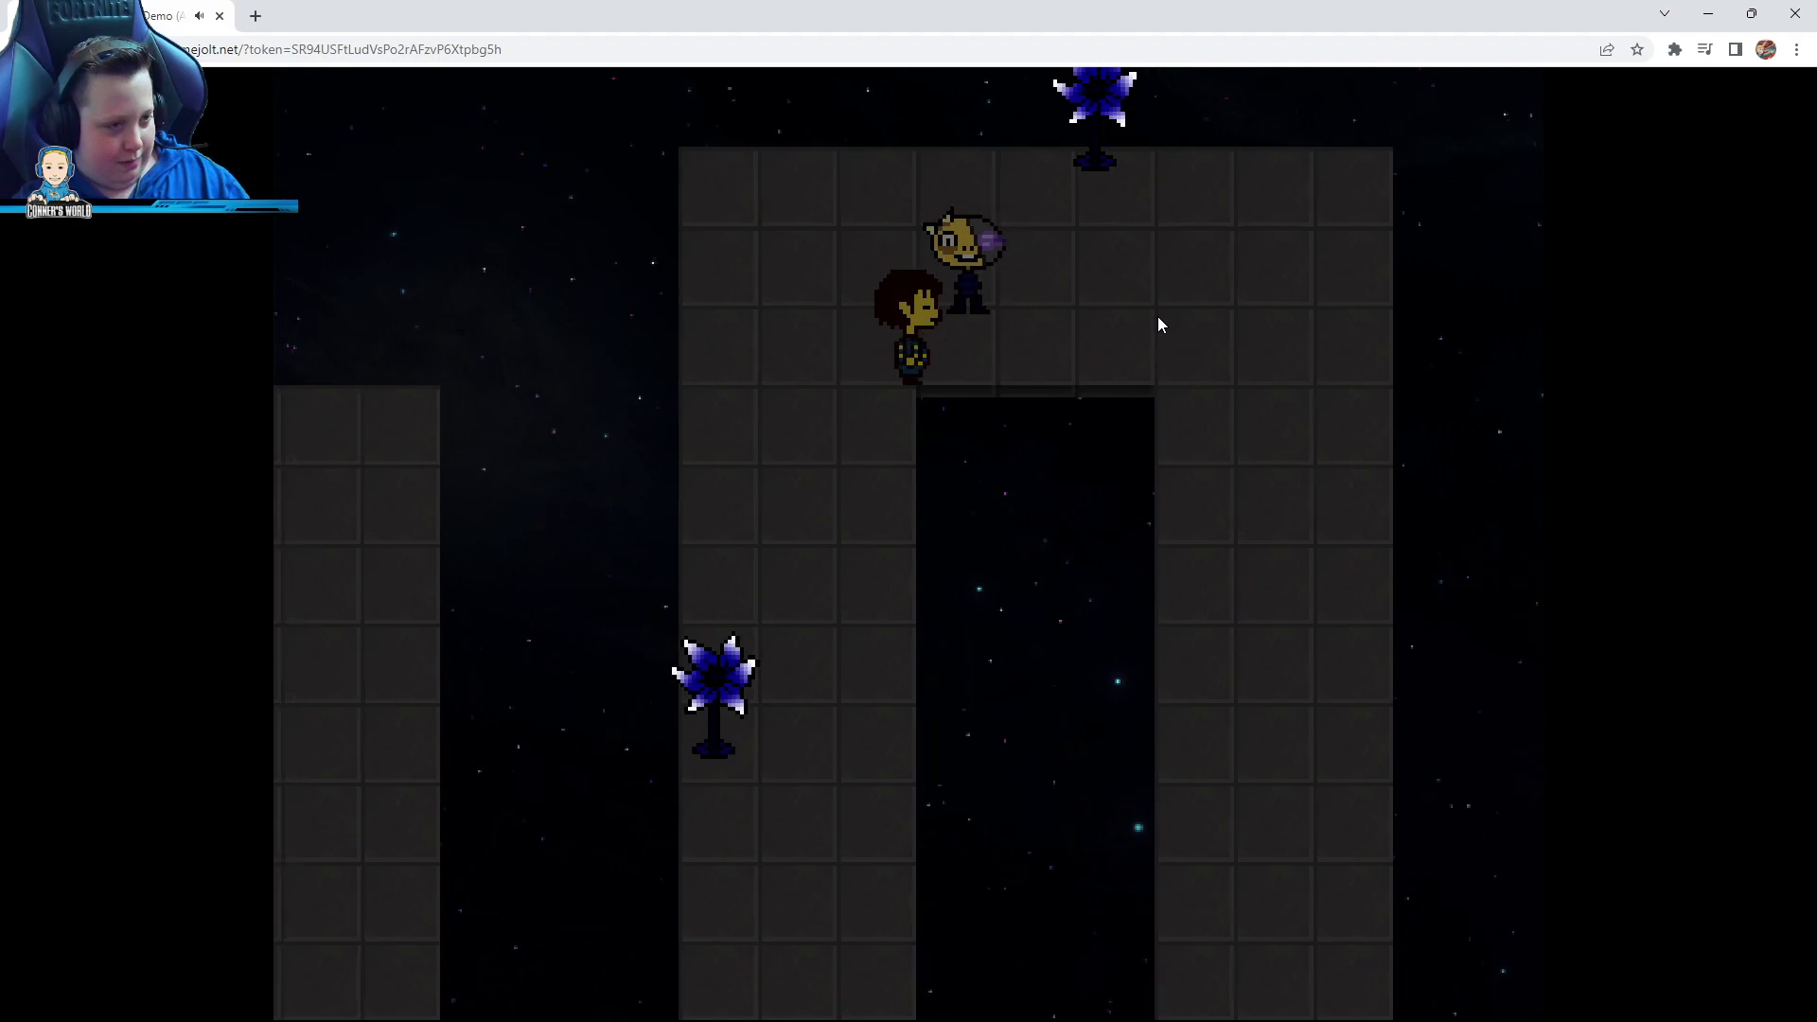
pyautogui.press('Right')
pyautogui.press('Right')
pyautogui.press('Down')
pyautogui.press('Down')
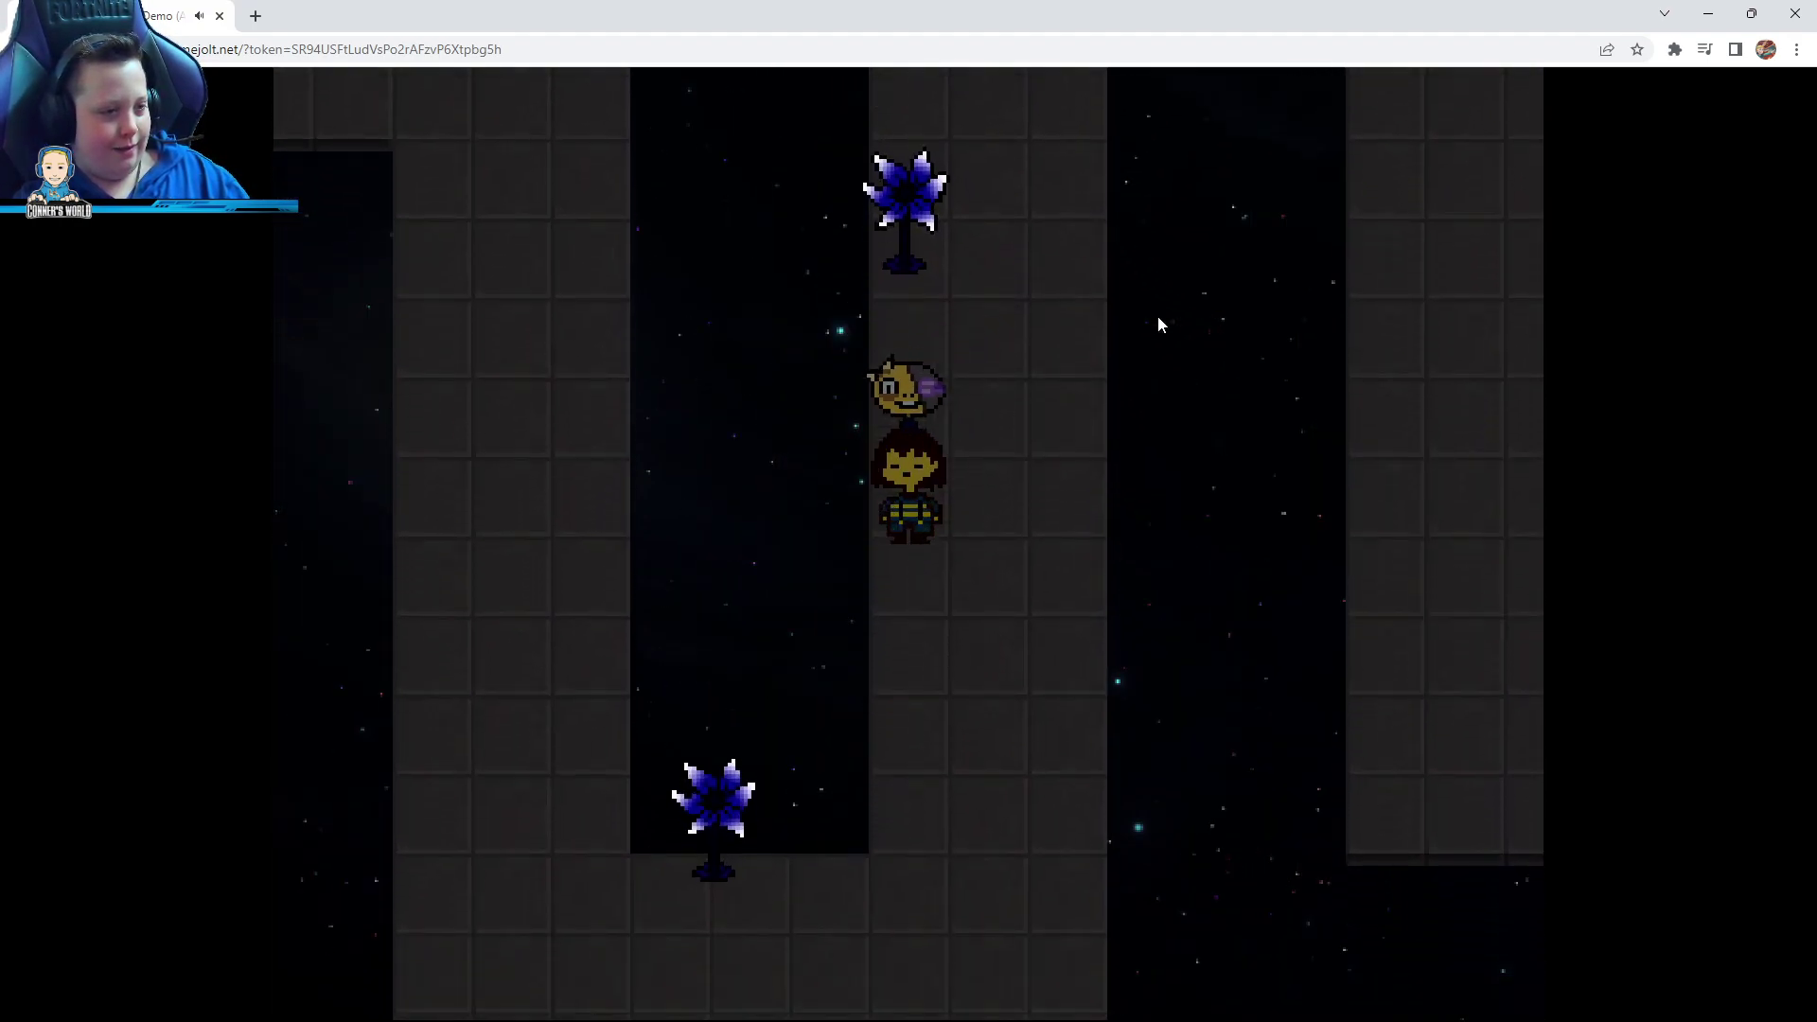
pyautogui.press('Down')
pyautogui.press('Down')
pyautogui.press('Left')
pyautogui.press('Left')
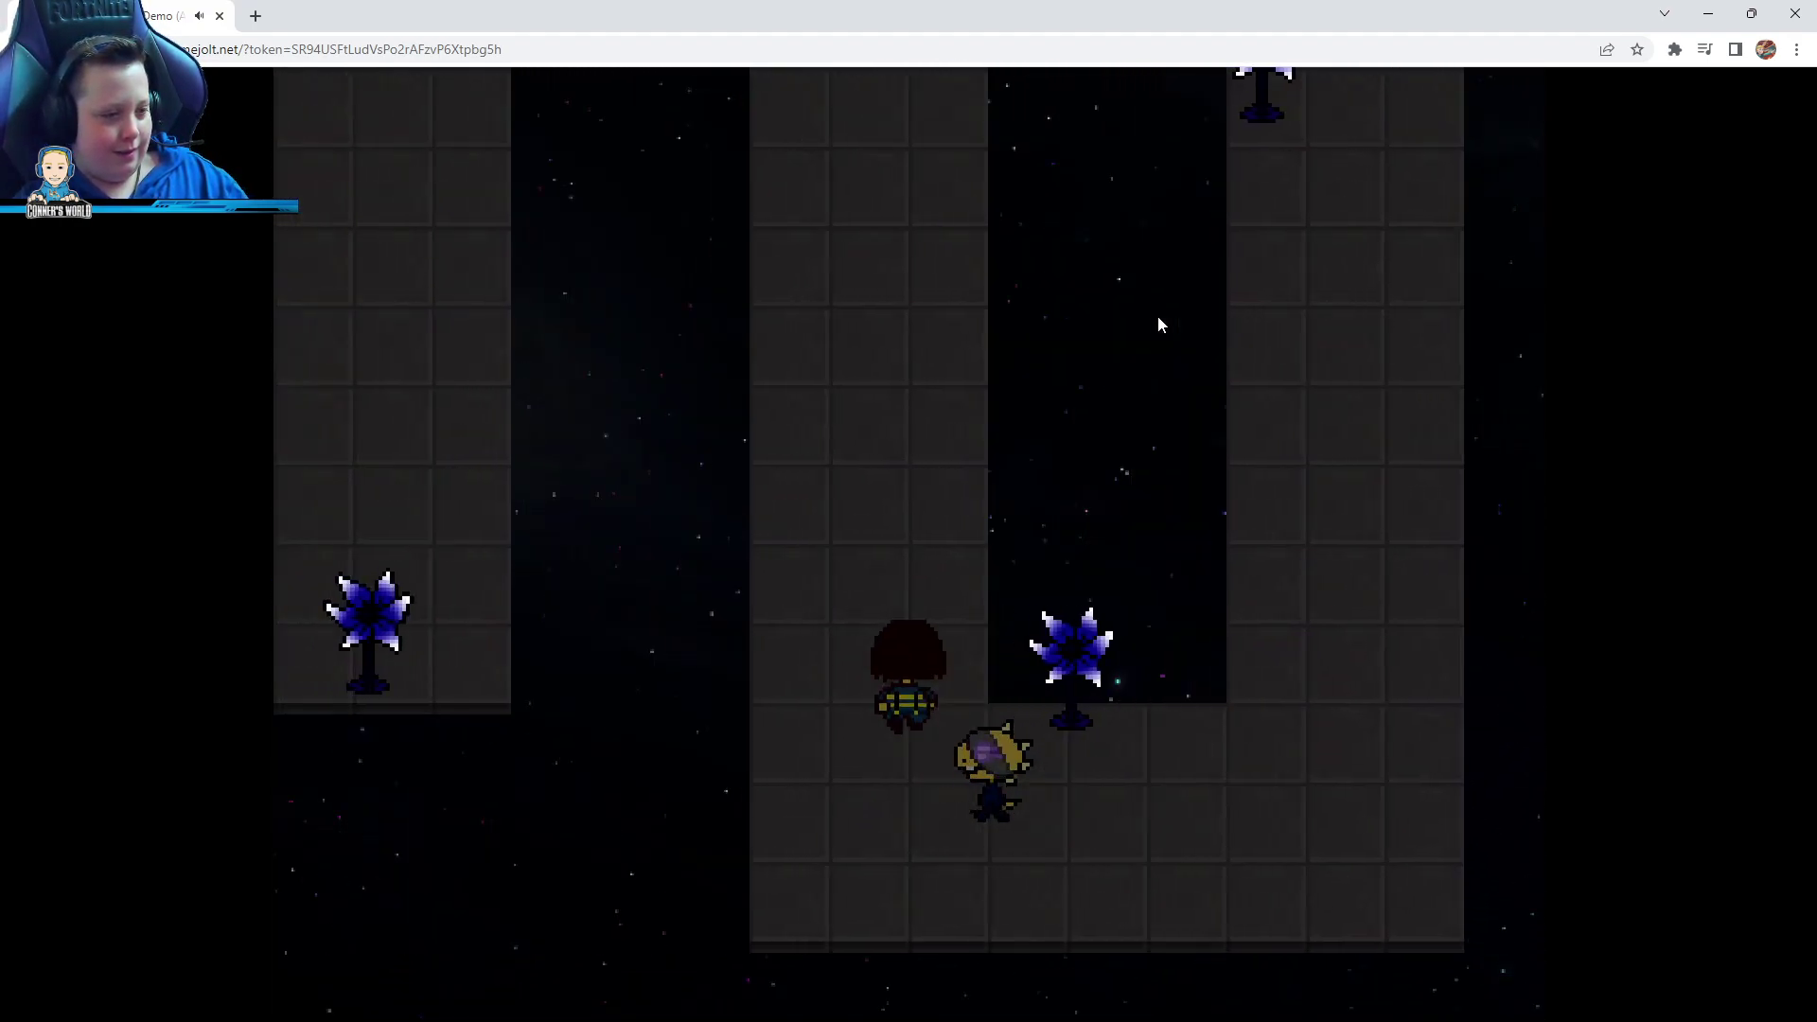
pyautogui.press('Left')
pyautogui.press('Left')
pyautogui.press('Up')
pyautogui.press('Up')
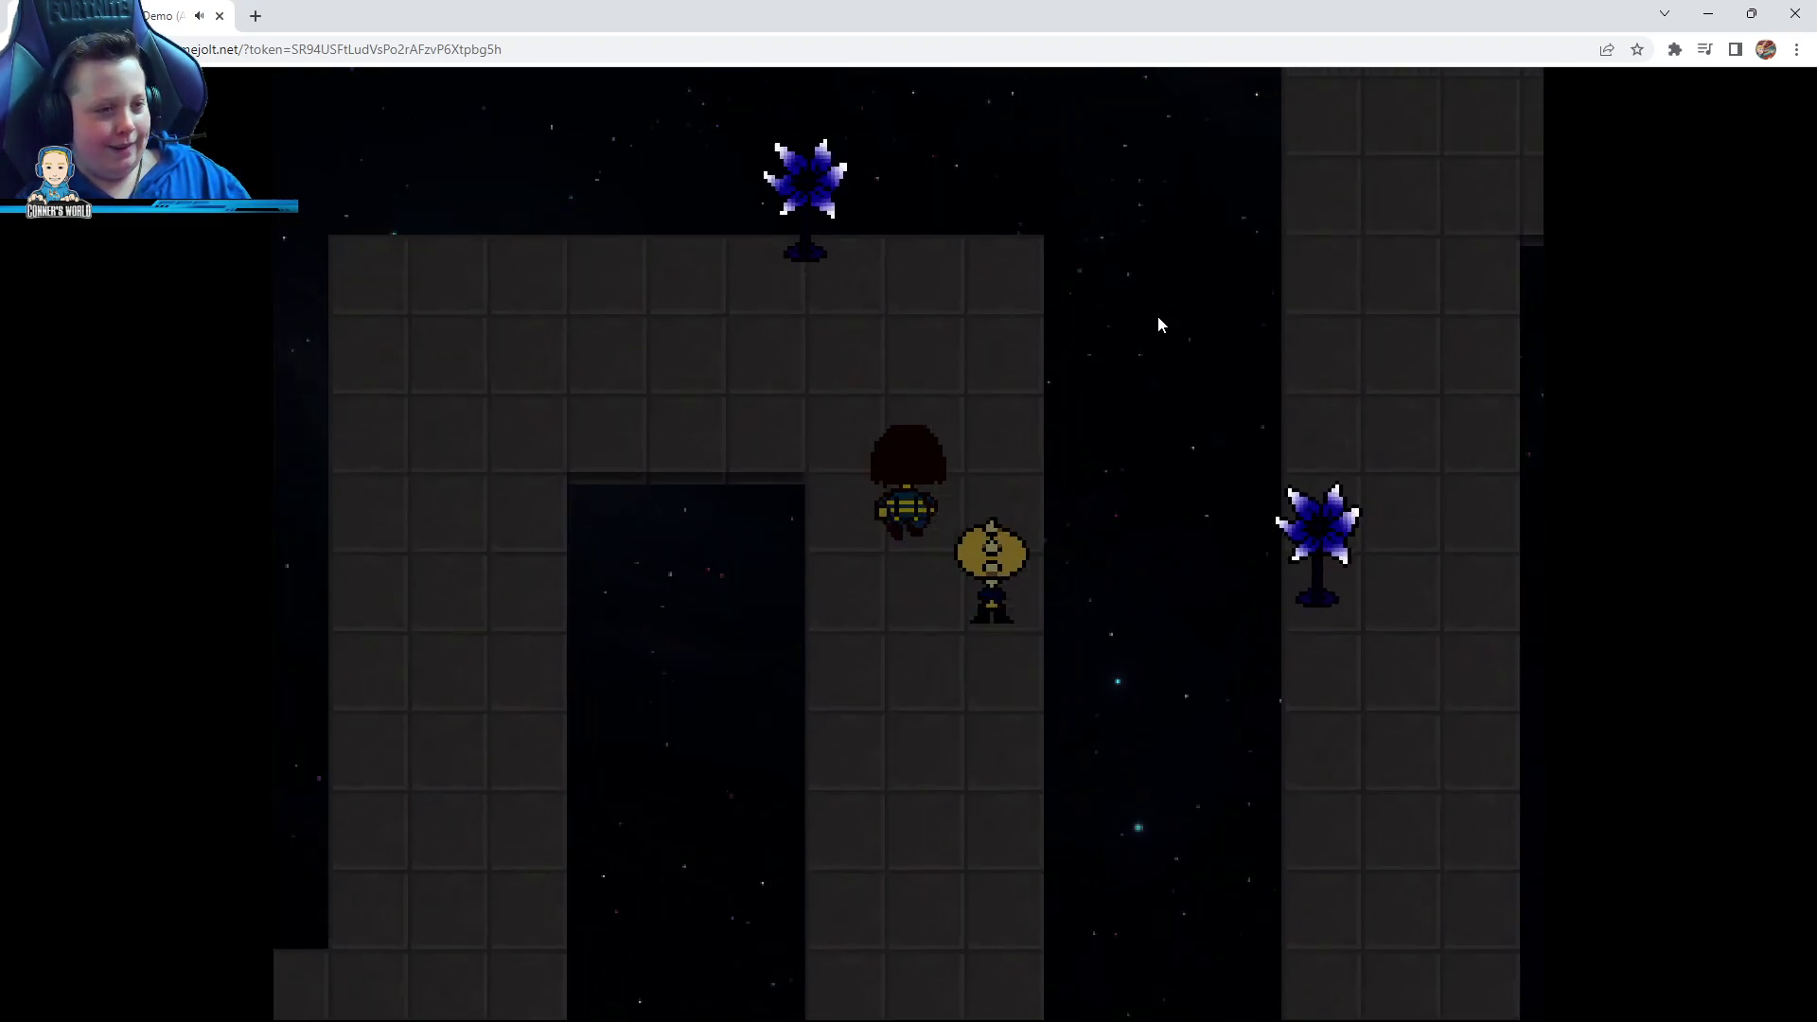
pyautogui.press('Up')
pyautogui.press('Right')
pyautogui.press('Up')
pyautogui.press('Up')
# Escape the Radtile encounter and walk up and left toward the save star
pyautogui.press('Down')
pyautogui.press('Down')
pyautogui.press('Down')
pyautogui.press('Down')
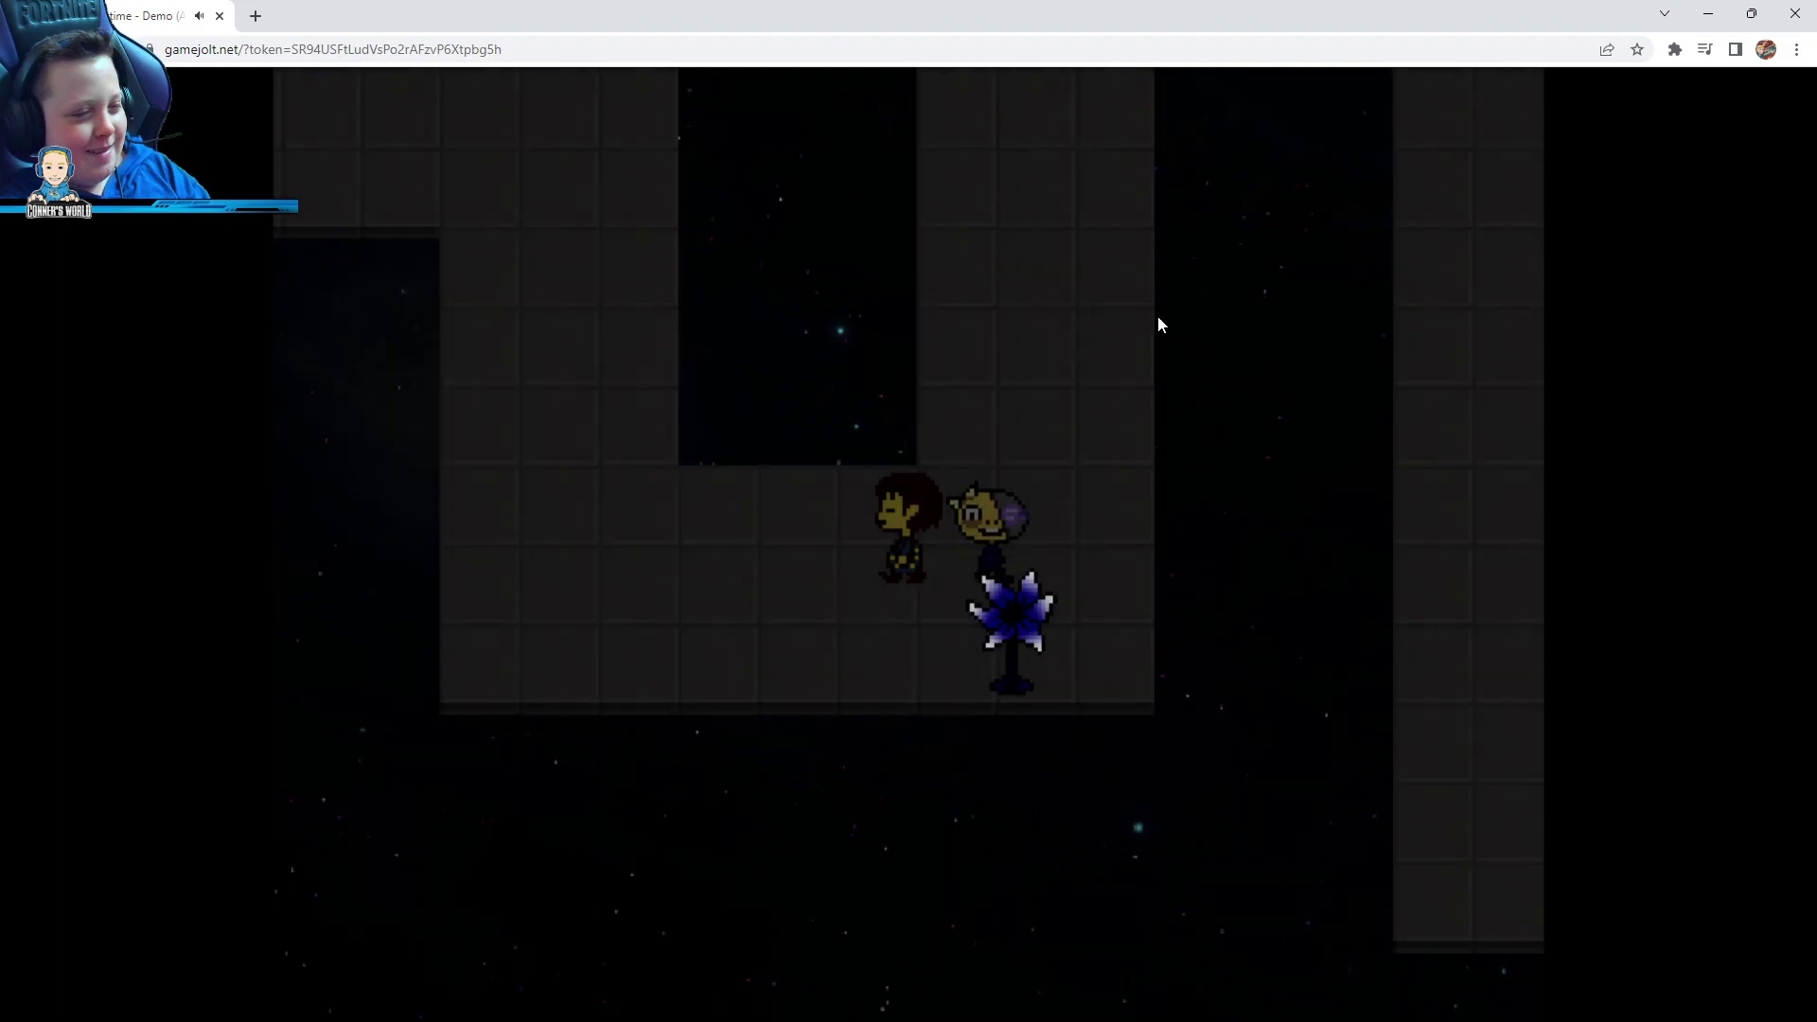
pyautogui.press('Up')
pyautogui.press('Up')
pyautogui.press('Up')
pyautogui.press('Up')
pyautogui.press('Up')
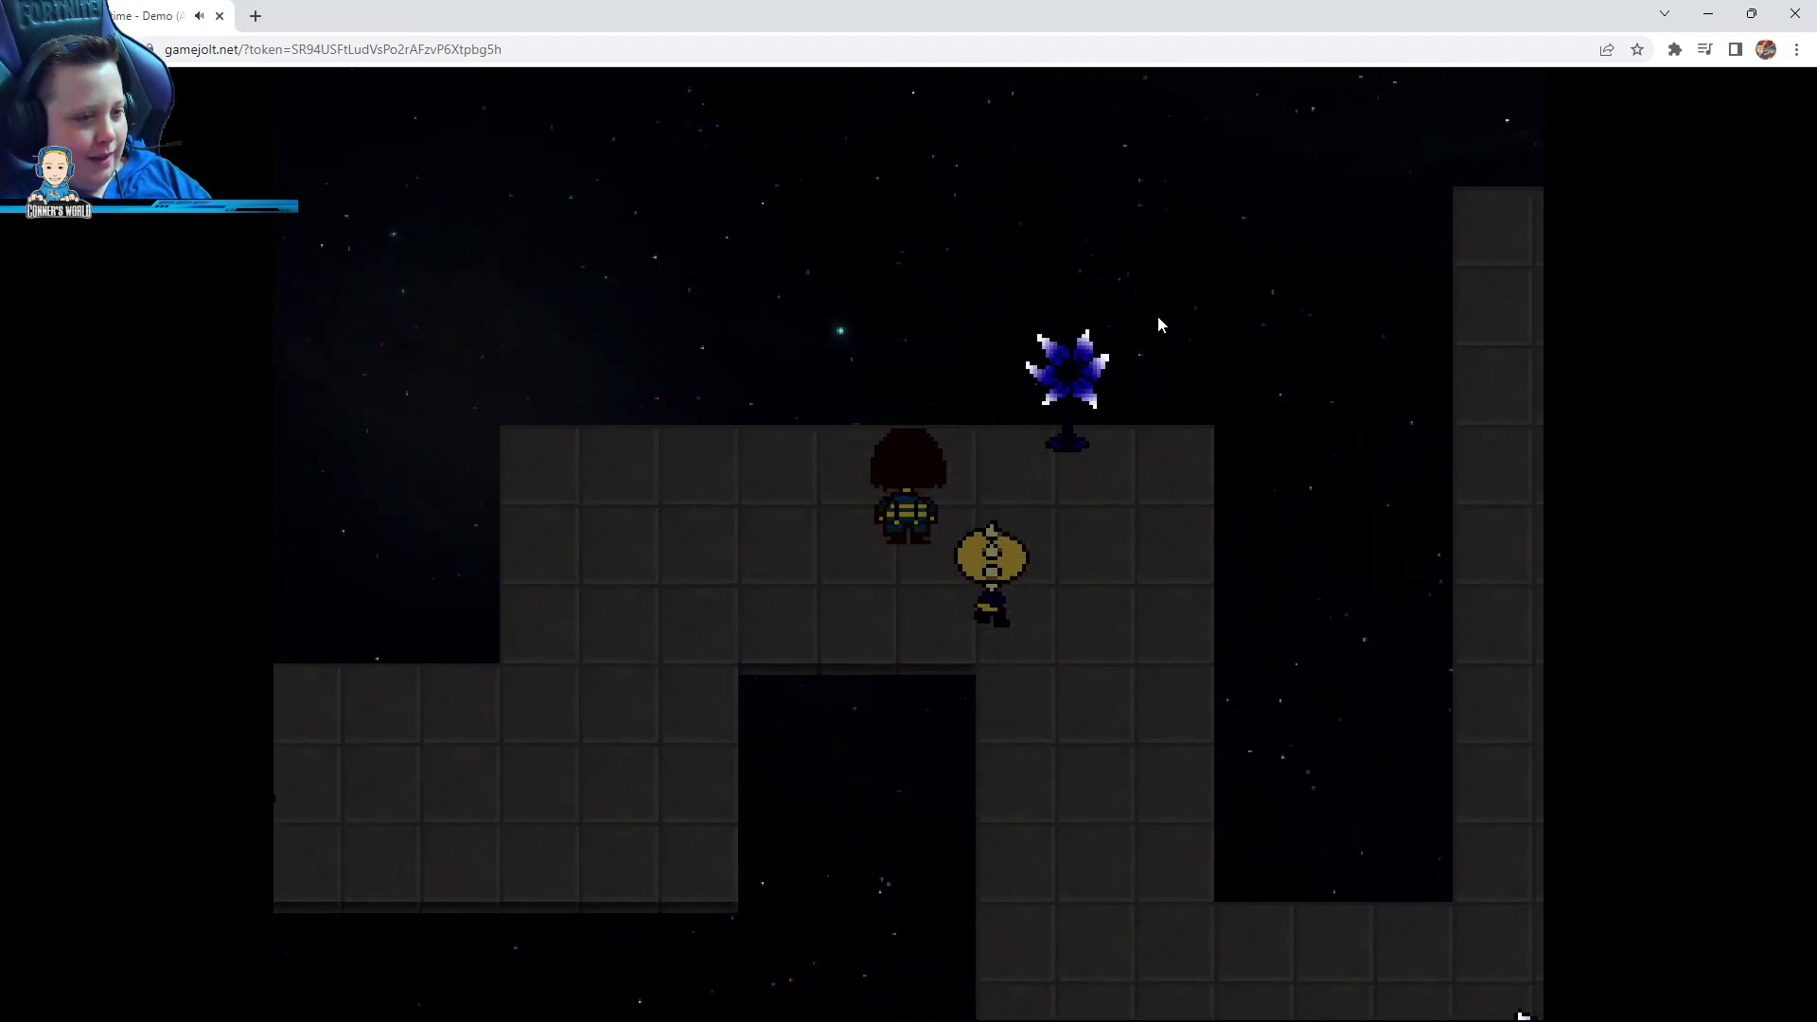
pyautogui.press('Left')
pyautogui.press('Left')
pyautogui.press('Left')
pyautogui.press('Left')
pyautogui.press('Left')
pyautogui.press('Left')
pyautogui.press('Up')
pyautogui.press('Up')
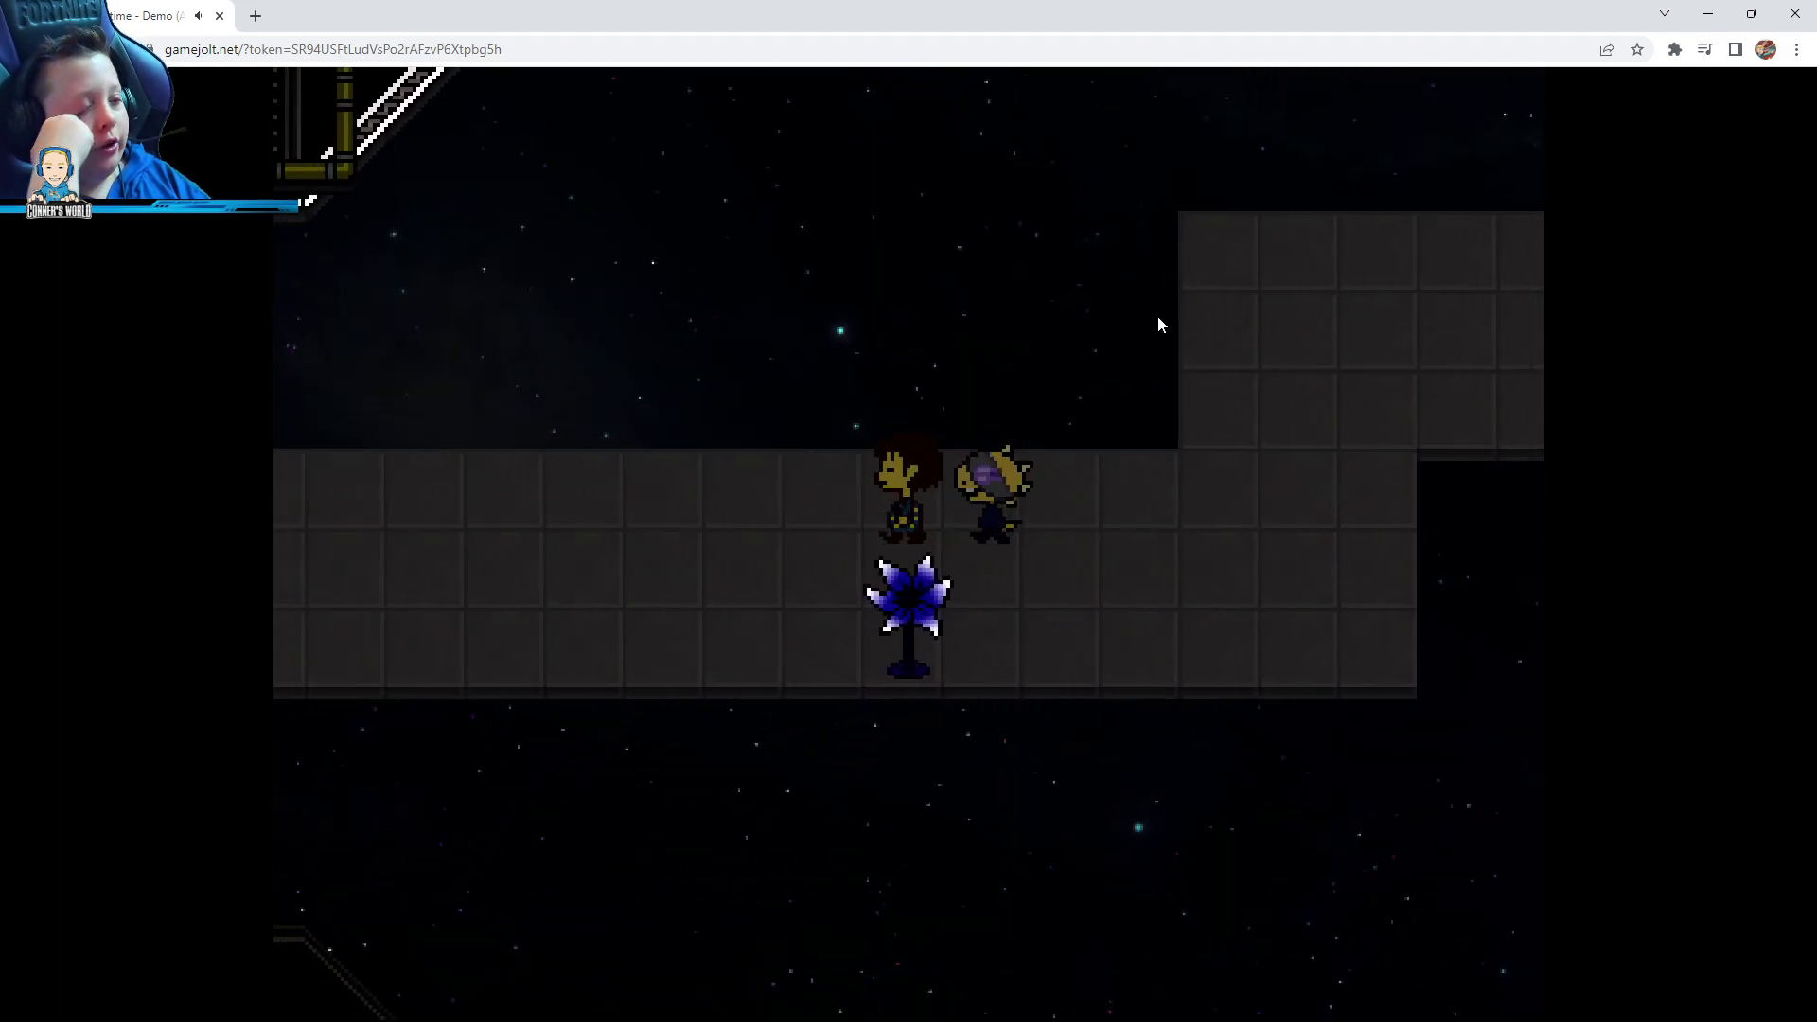
pyautogui.press('Left')
pyautogui.press('Left')
pyautogui.press('Left')
pyautogui.press('Left')
pyautogui.press('Left')
pyautogui.press('Left')
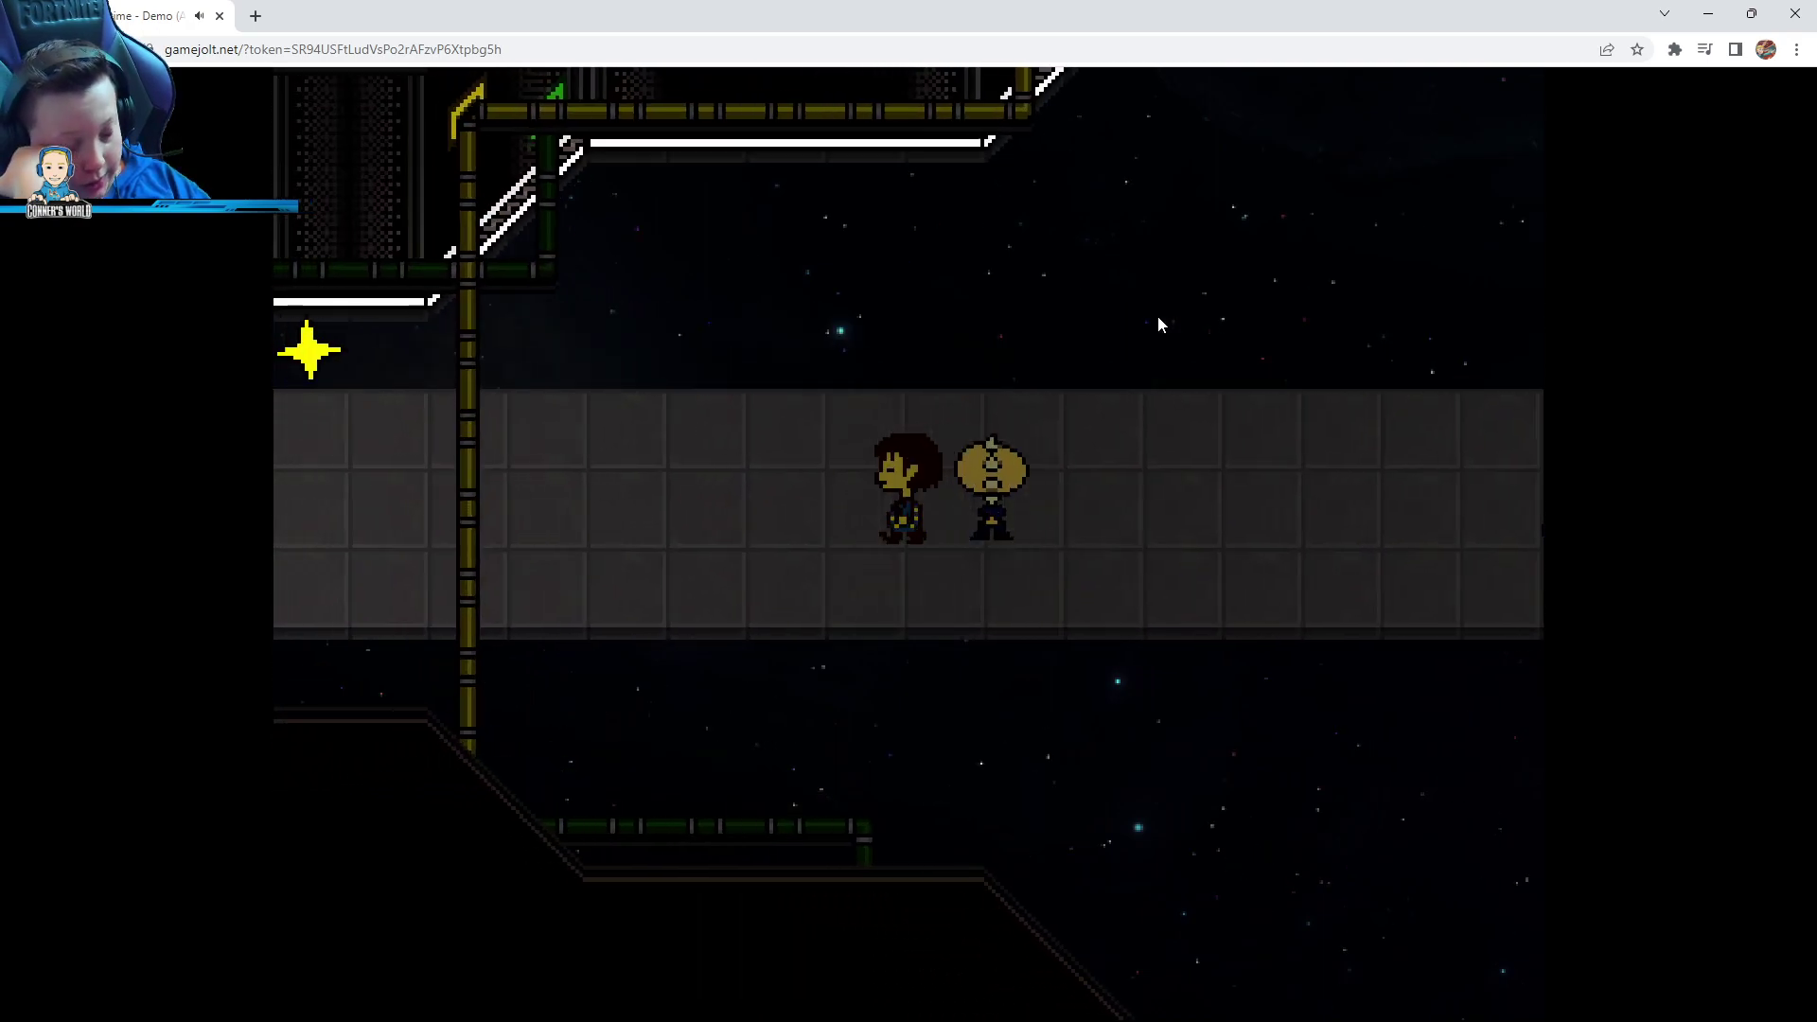
pyautogui.press('Left')
pyautogui.press('Left')
pyautogui.press('Left')
pyautogui.press('Left')
# Walk up to the Foundry – Abyss save star and bring up the save prompt
pyautogui.press('Up')
pyautogui.press('Left')
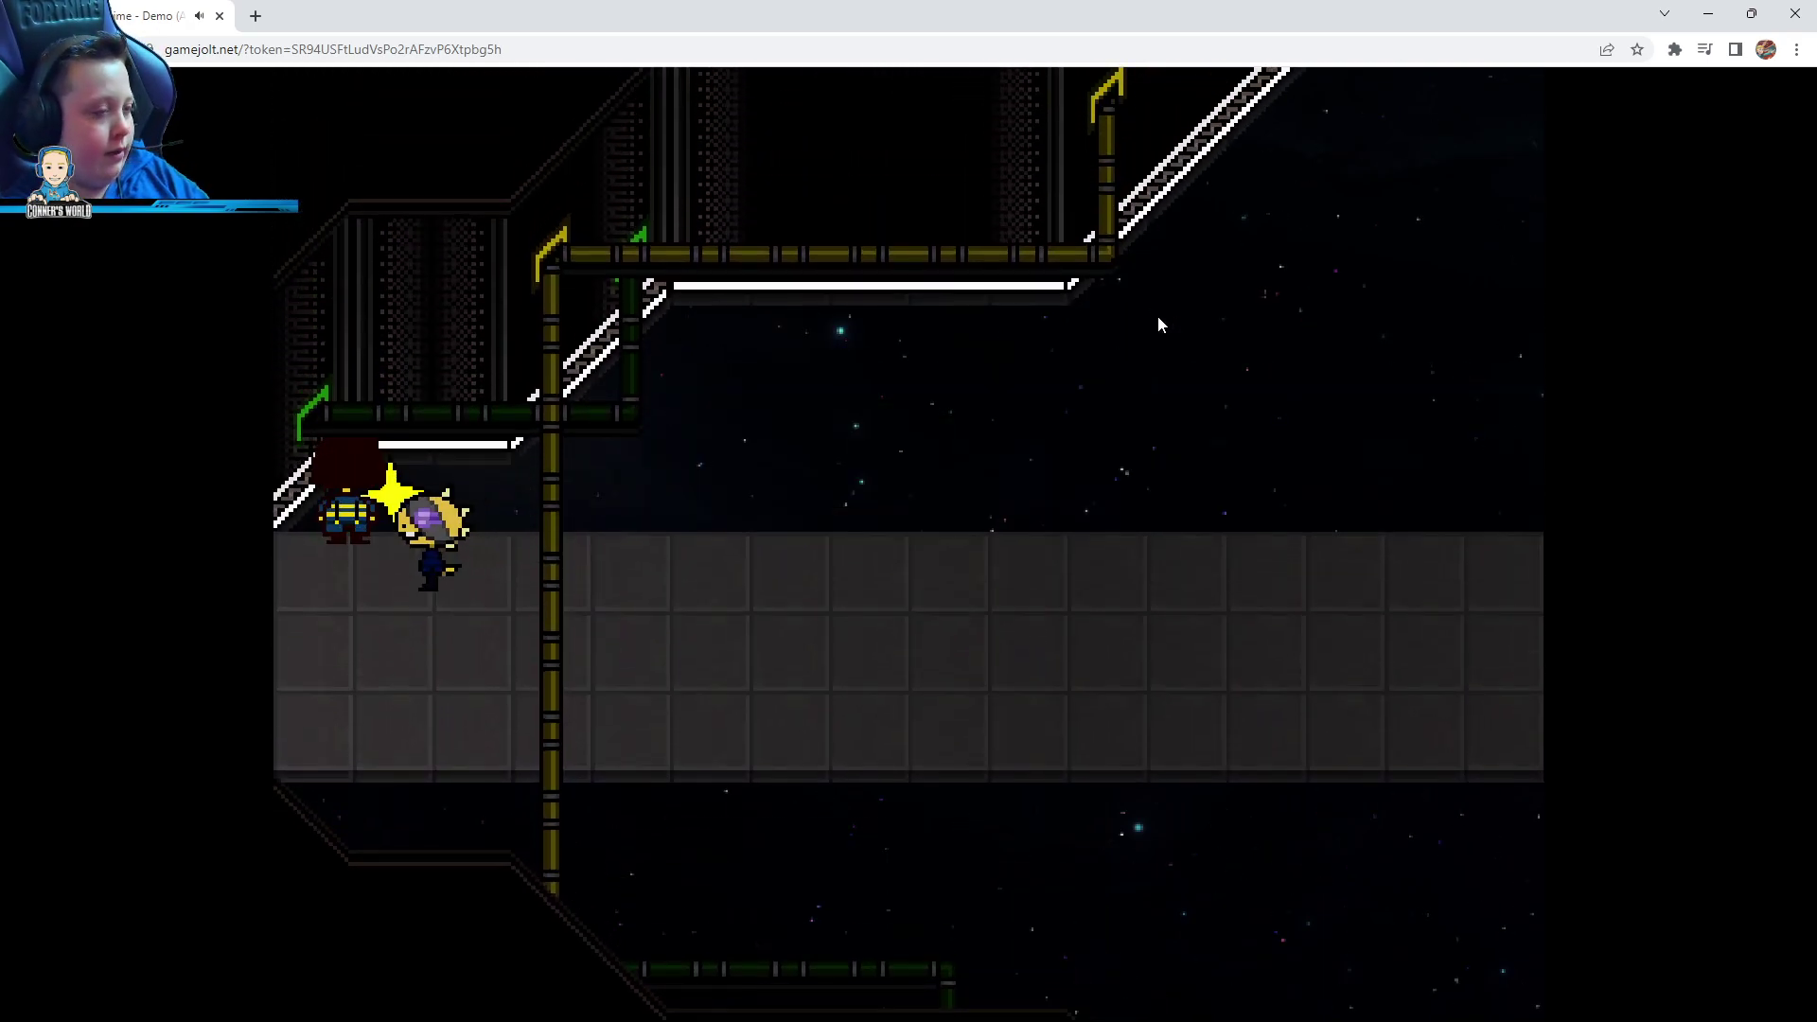
pyautogui.press('z')
pyautogui.press('z')
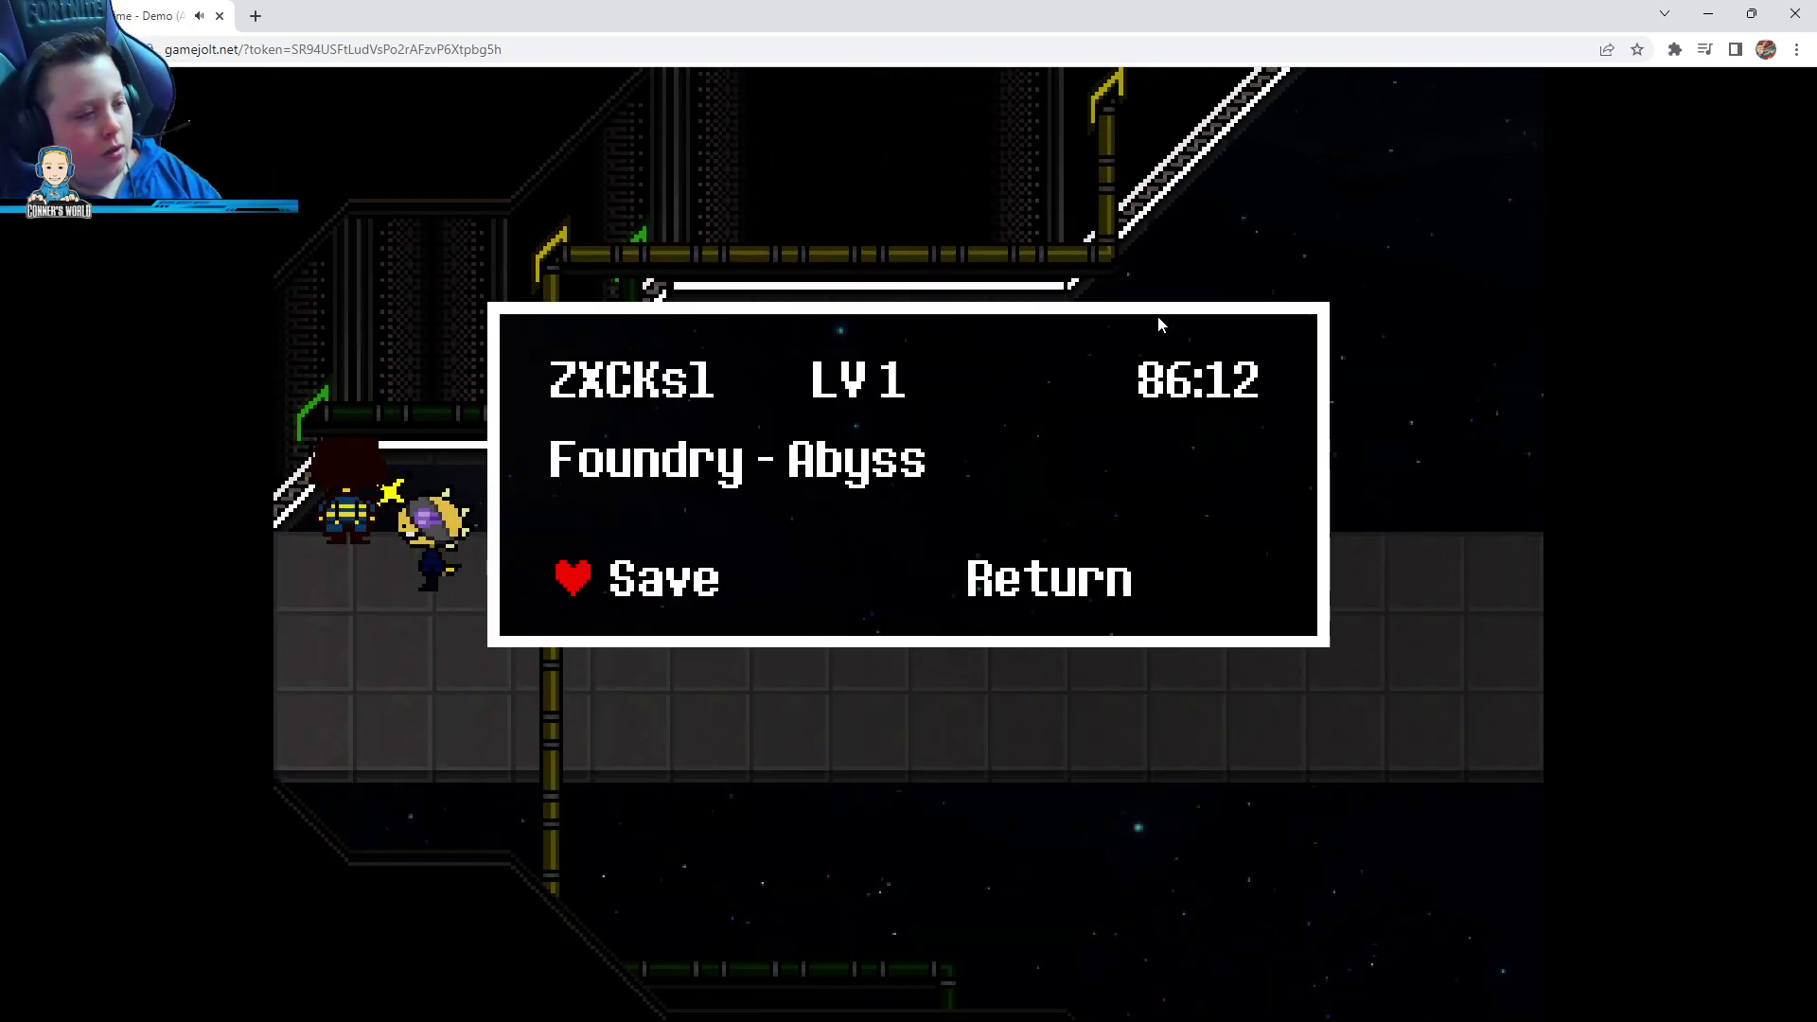
pyautogui.press('z')
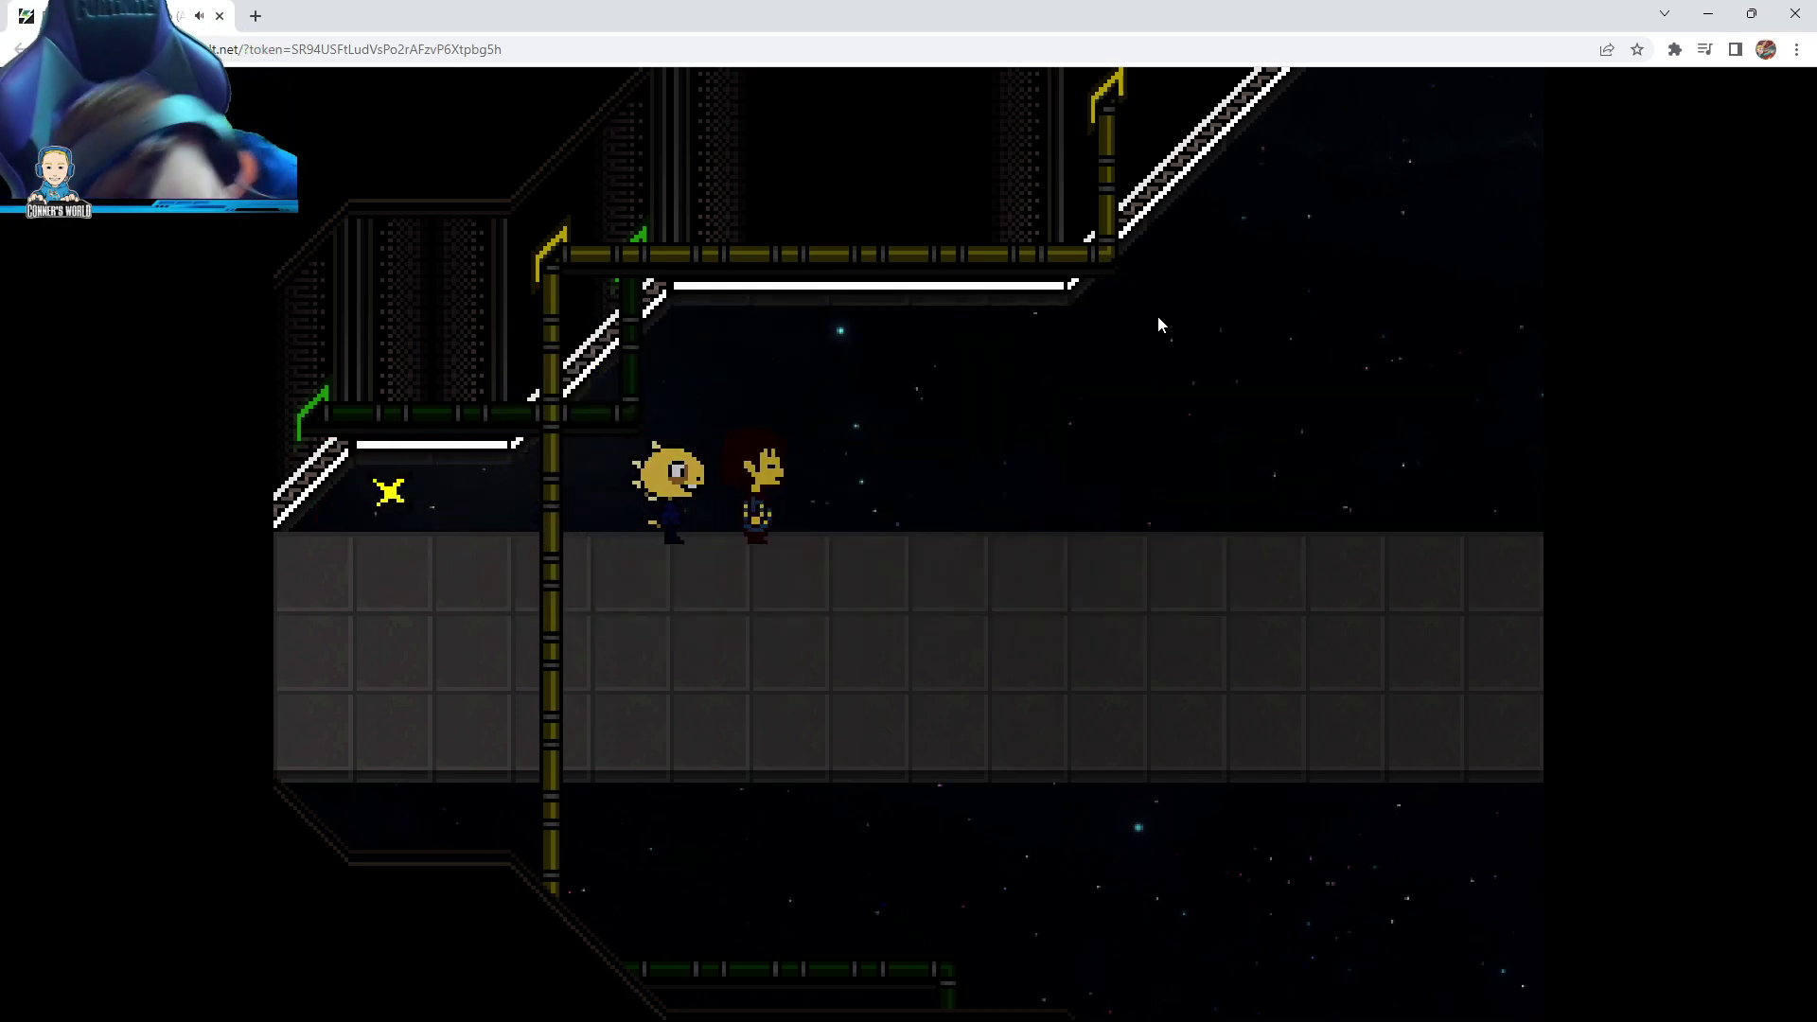
# Walk right and up into a Gelatini battle and open the target list
pyautogui.press('Right')
pyautogui.press('Right')
pyautogui.press('Right')
pyautogui.press('Right')
pyautogui.press('Right')
pyautogui.press('Right')
pyautogui.press('Right')
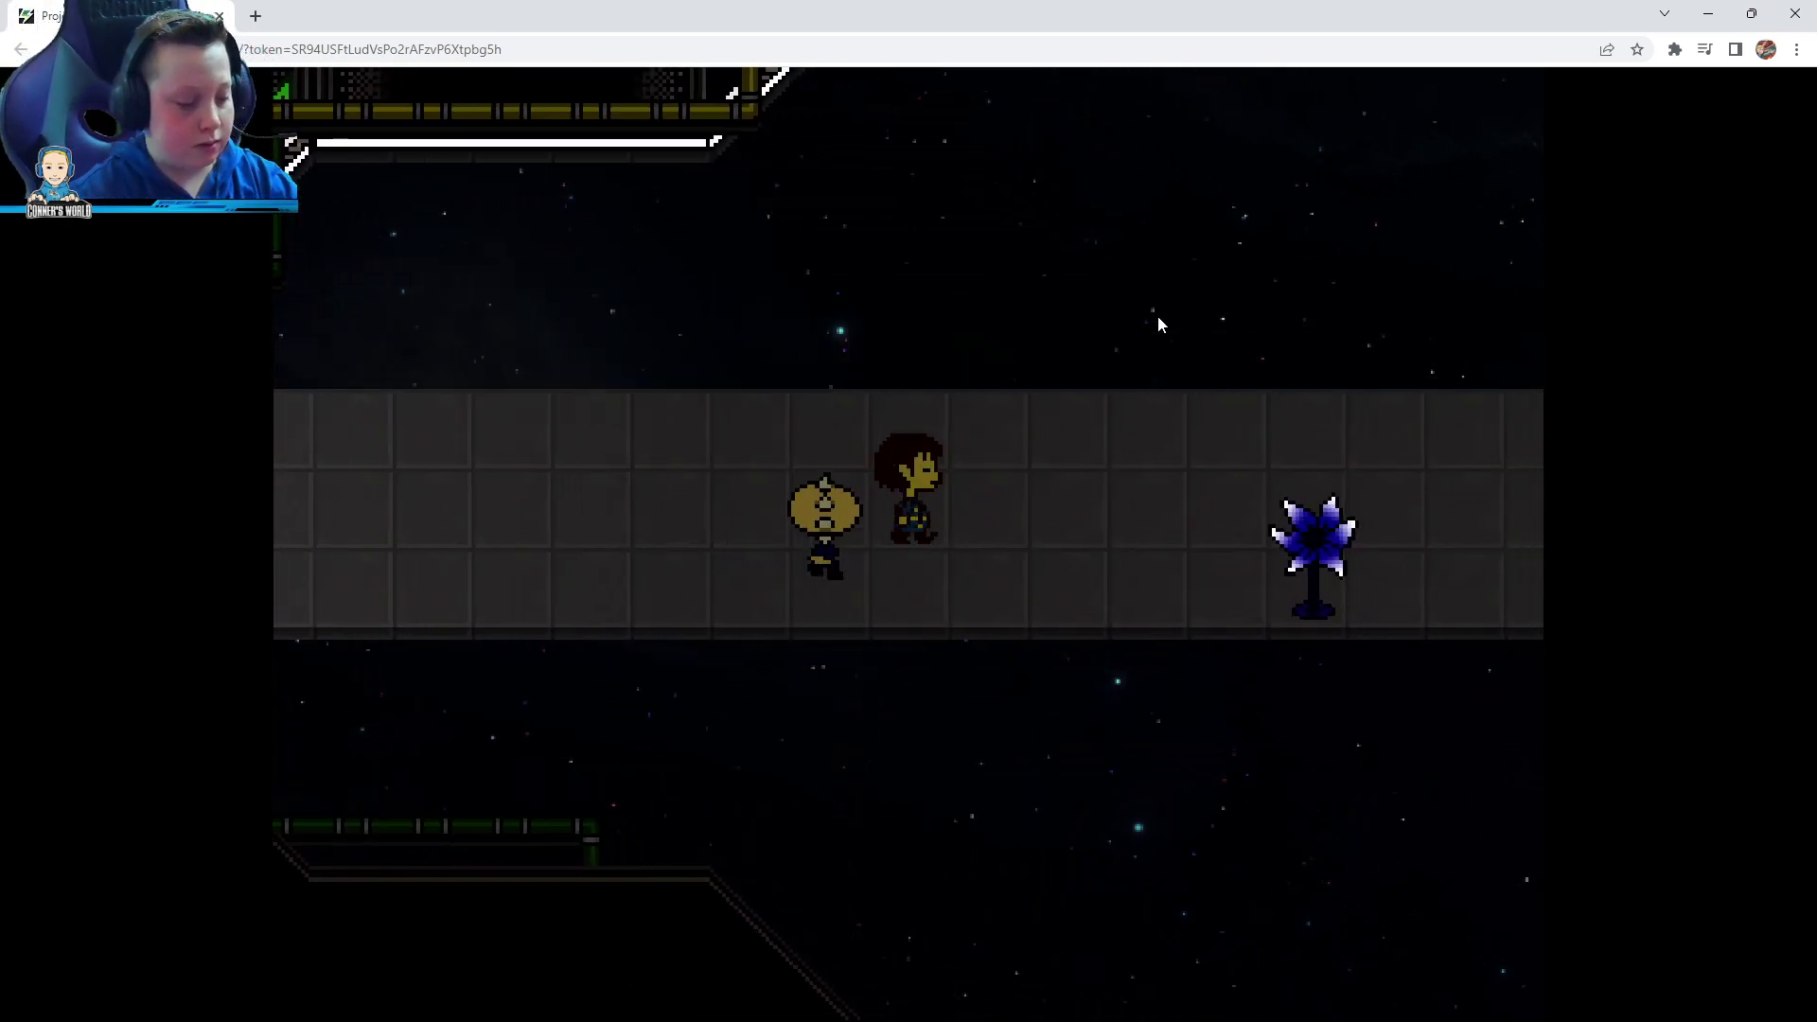
pyautogui.press('Right')
pyautogui.press('Right')
pyautogui.press('Right')
pyautogui.press('Right')
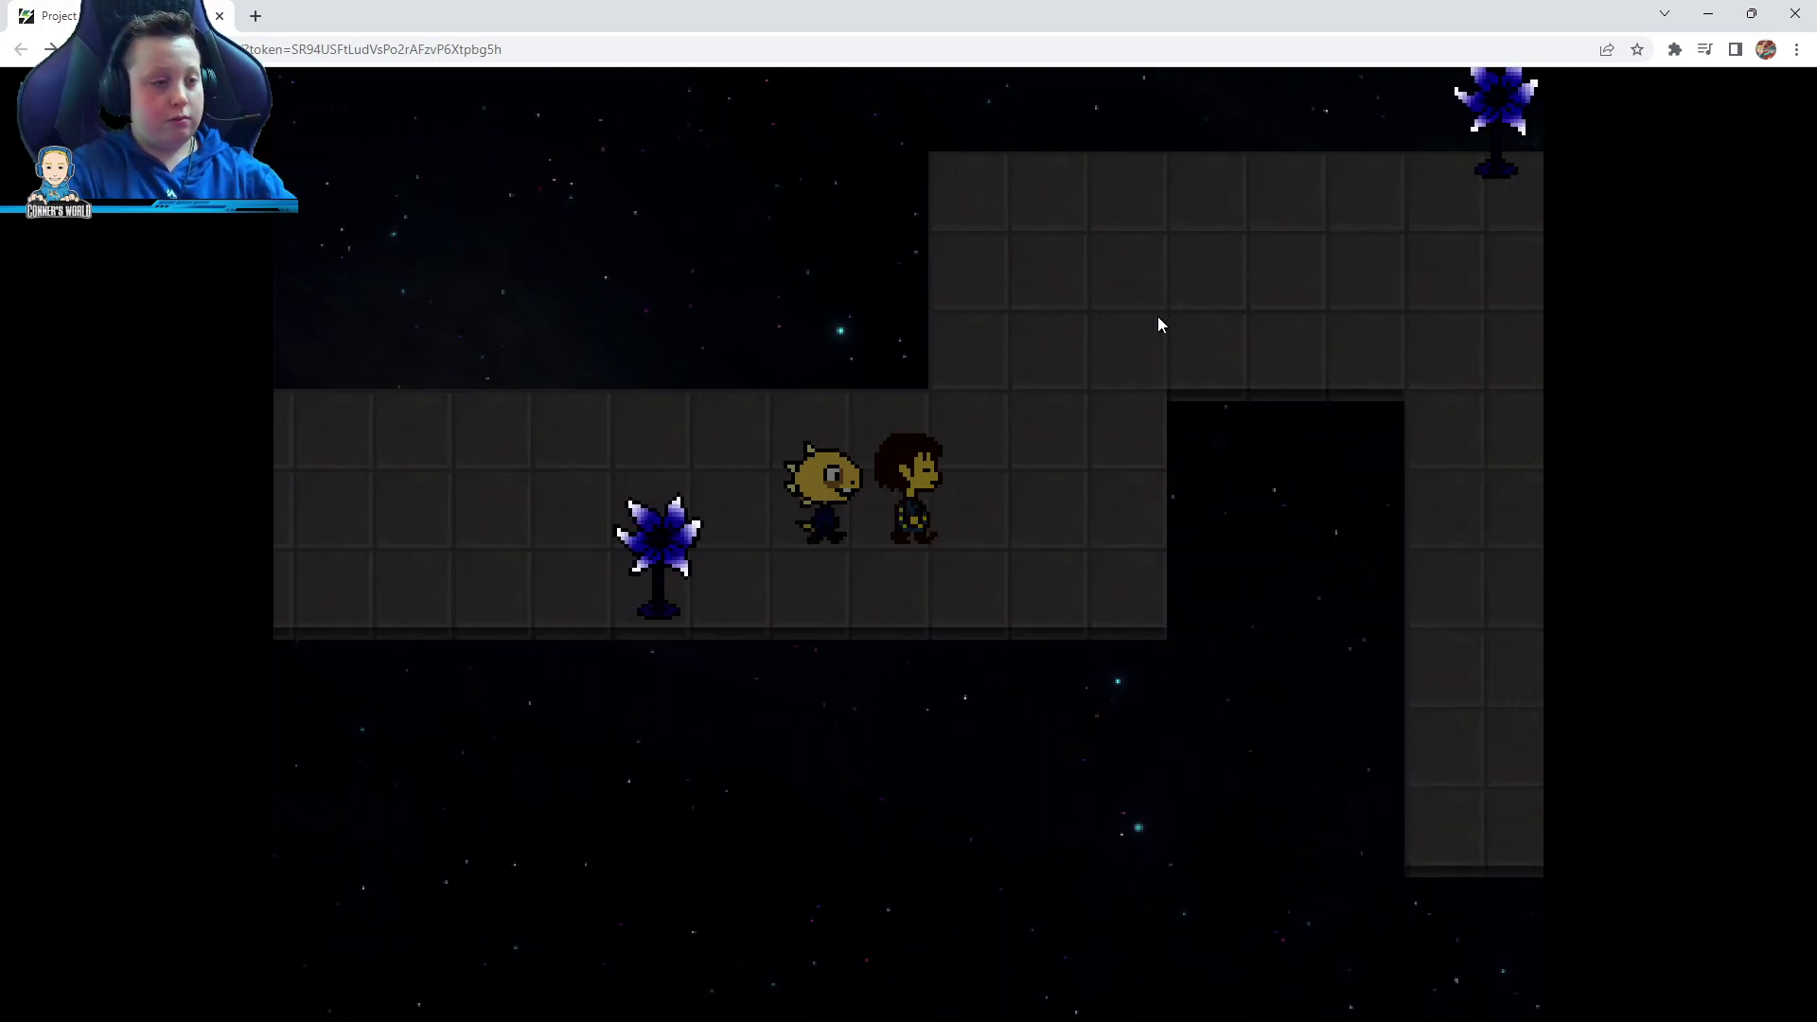
pyautogui.press('Up')
pyautogui.press('Up')
pyautogui.press('Up')
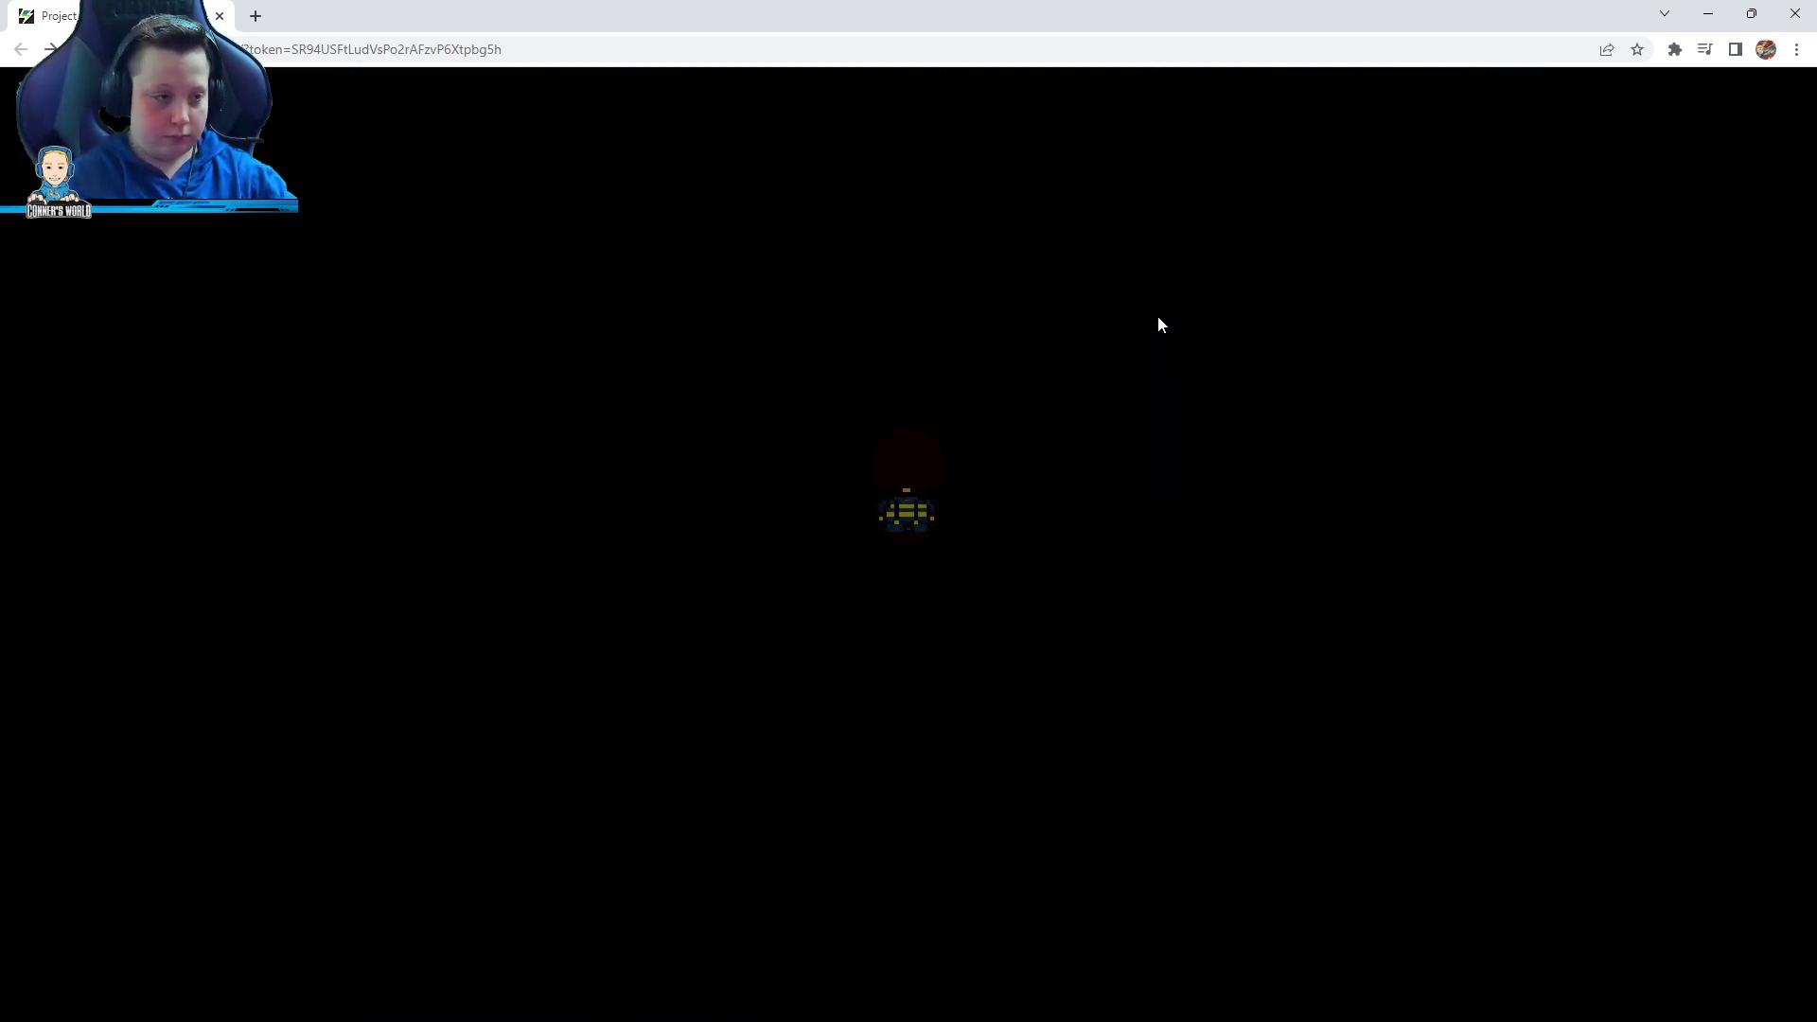
pyautogui.press('z')
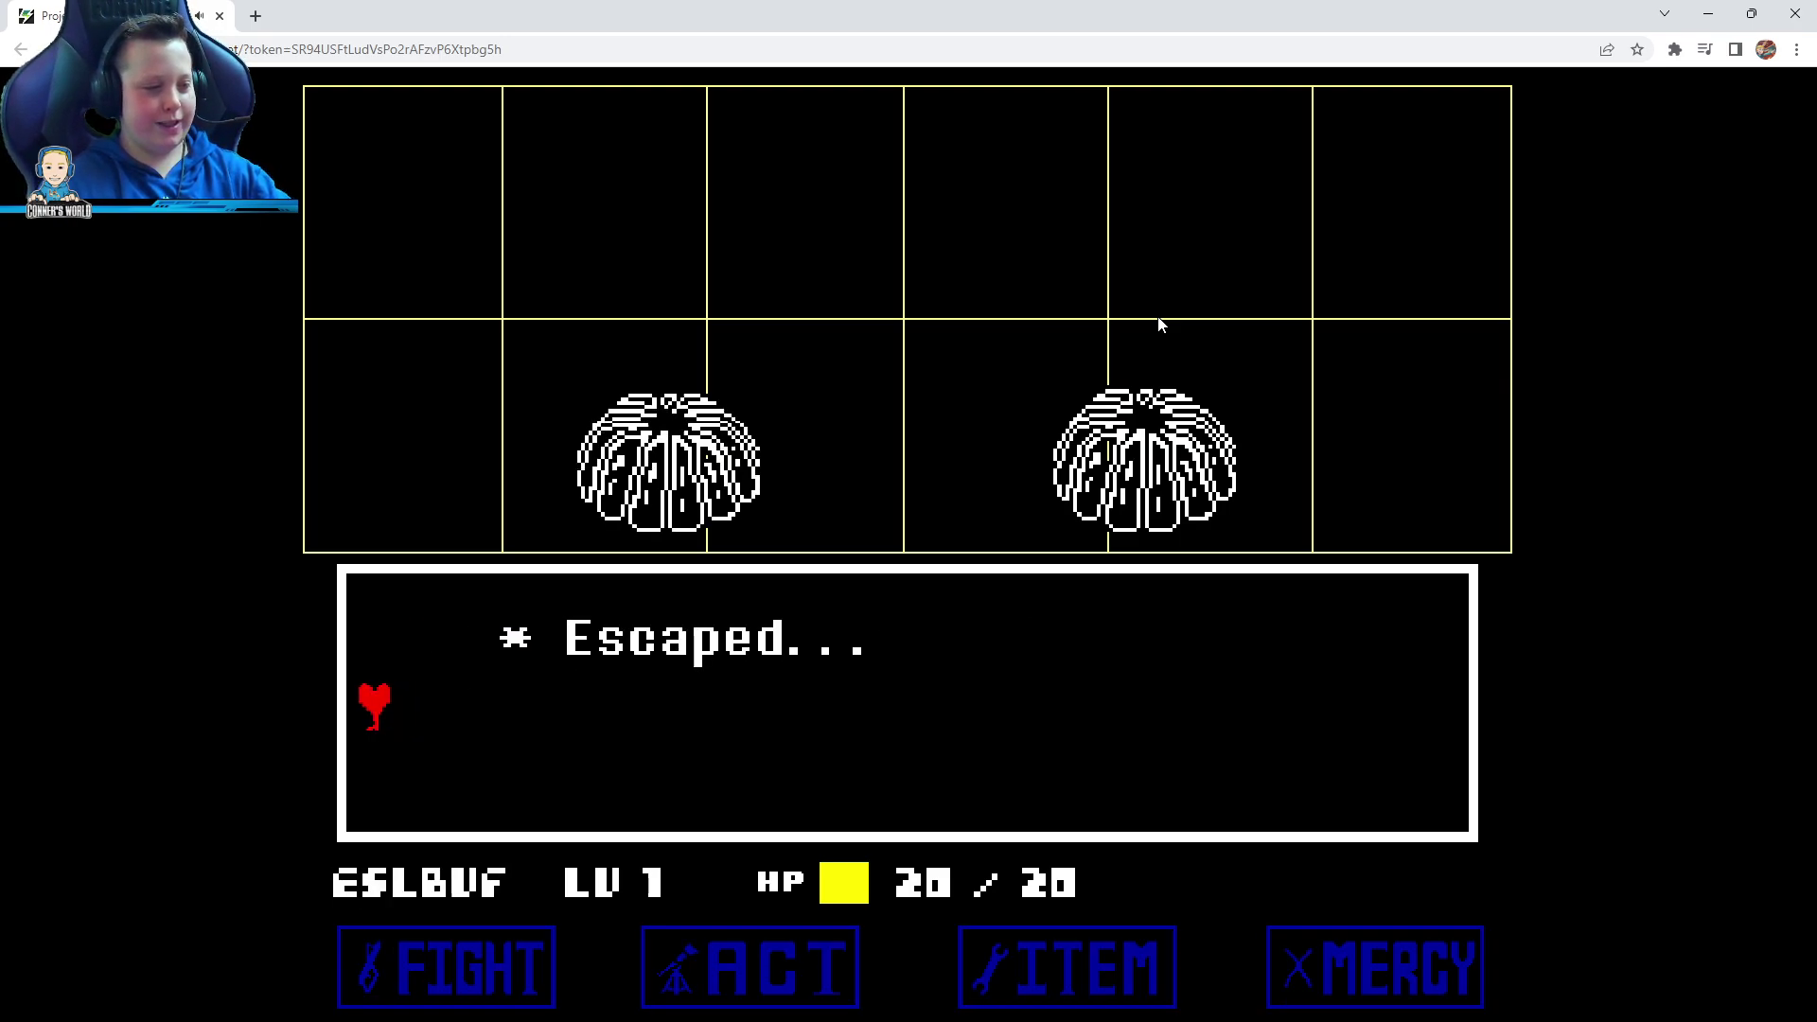
# Finish escaping the jelly battle and walk down, right and up through the maze
pyautogui.press('Up')
pyautogui.press('Up')
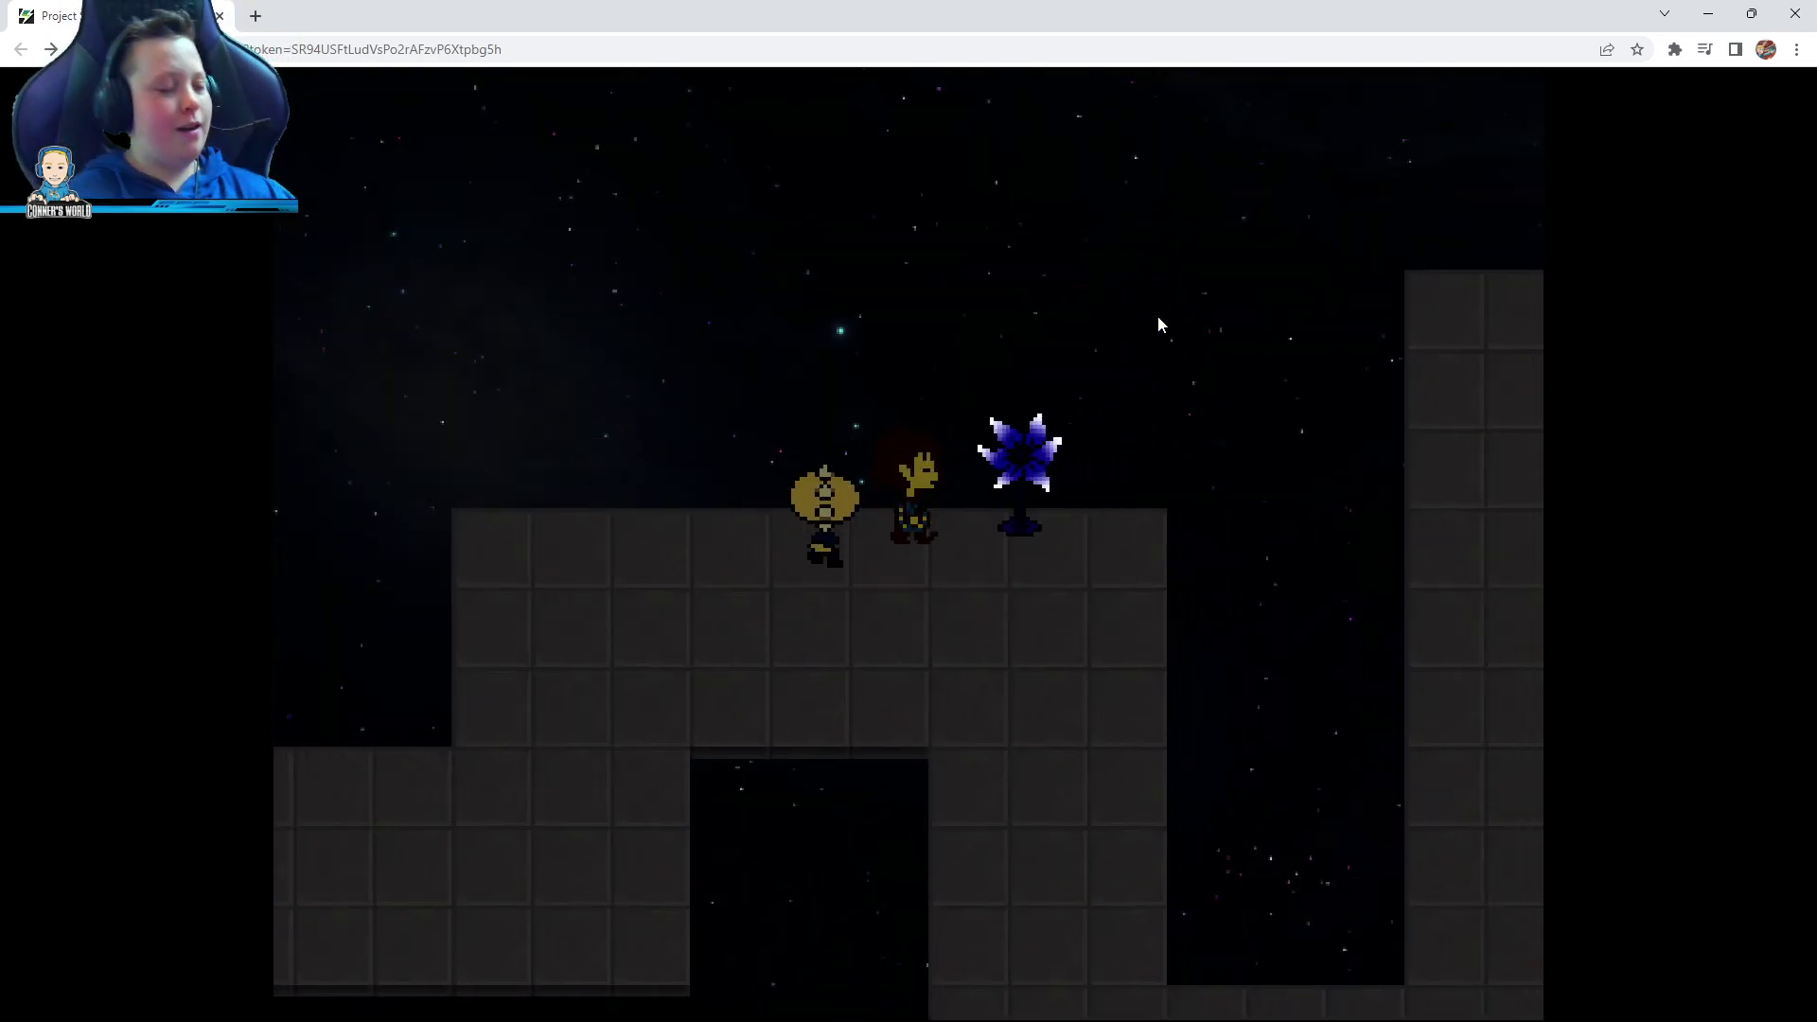
pyautogui.press('Up')
pyautogui.press('Up')
pyautogui.press('Down')
pyautogui.press('Down')
pyautogui.press('Down')
pyautogui.press('Down')
pyautogui.press('Right')
pyautogui.press('Right')
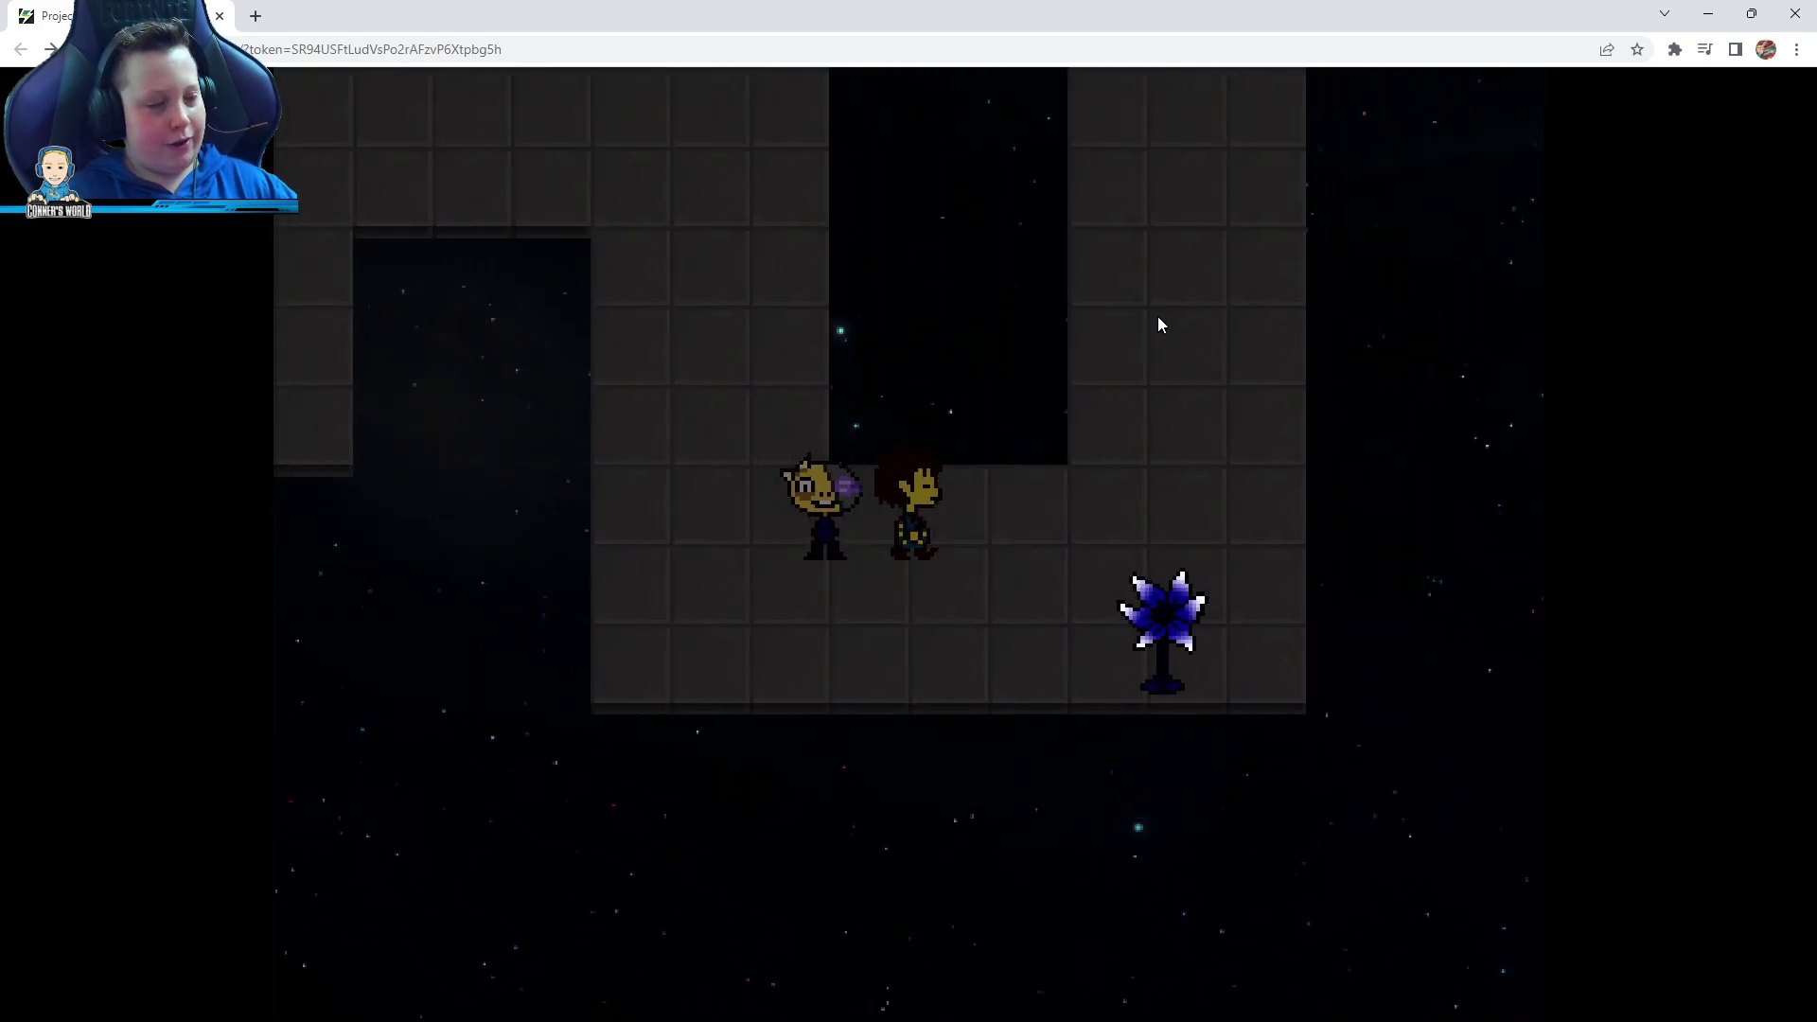
pyautogui.press('Right')
pyautogui.press('Right')
pyautogui.press('Up')
pyautogui.press('Up')
pyautogui.press('Up')
pyautogui.press('Up')
pyautogui.press('Up')
pyautogui.press('Up')
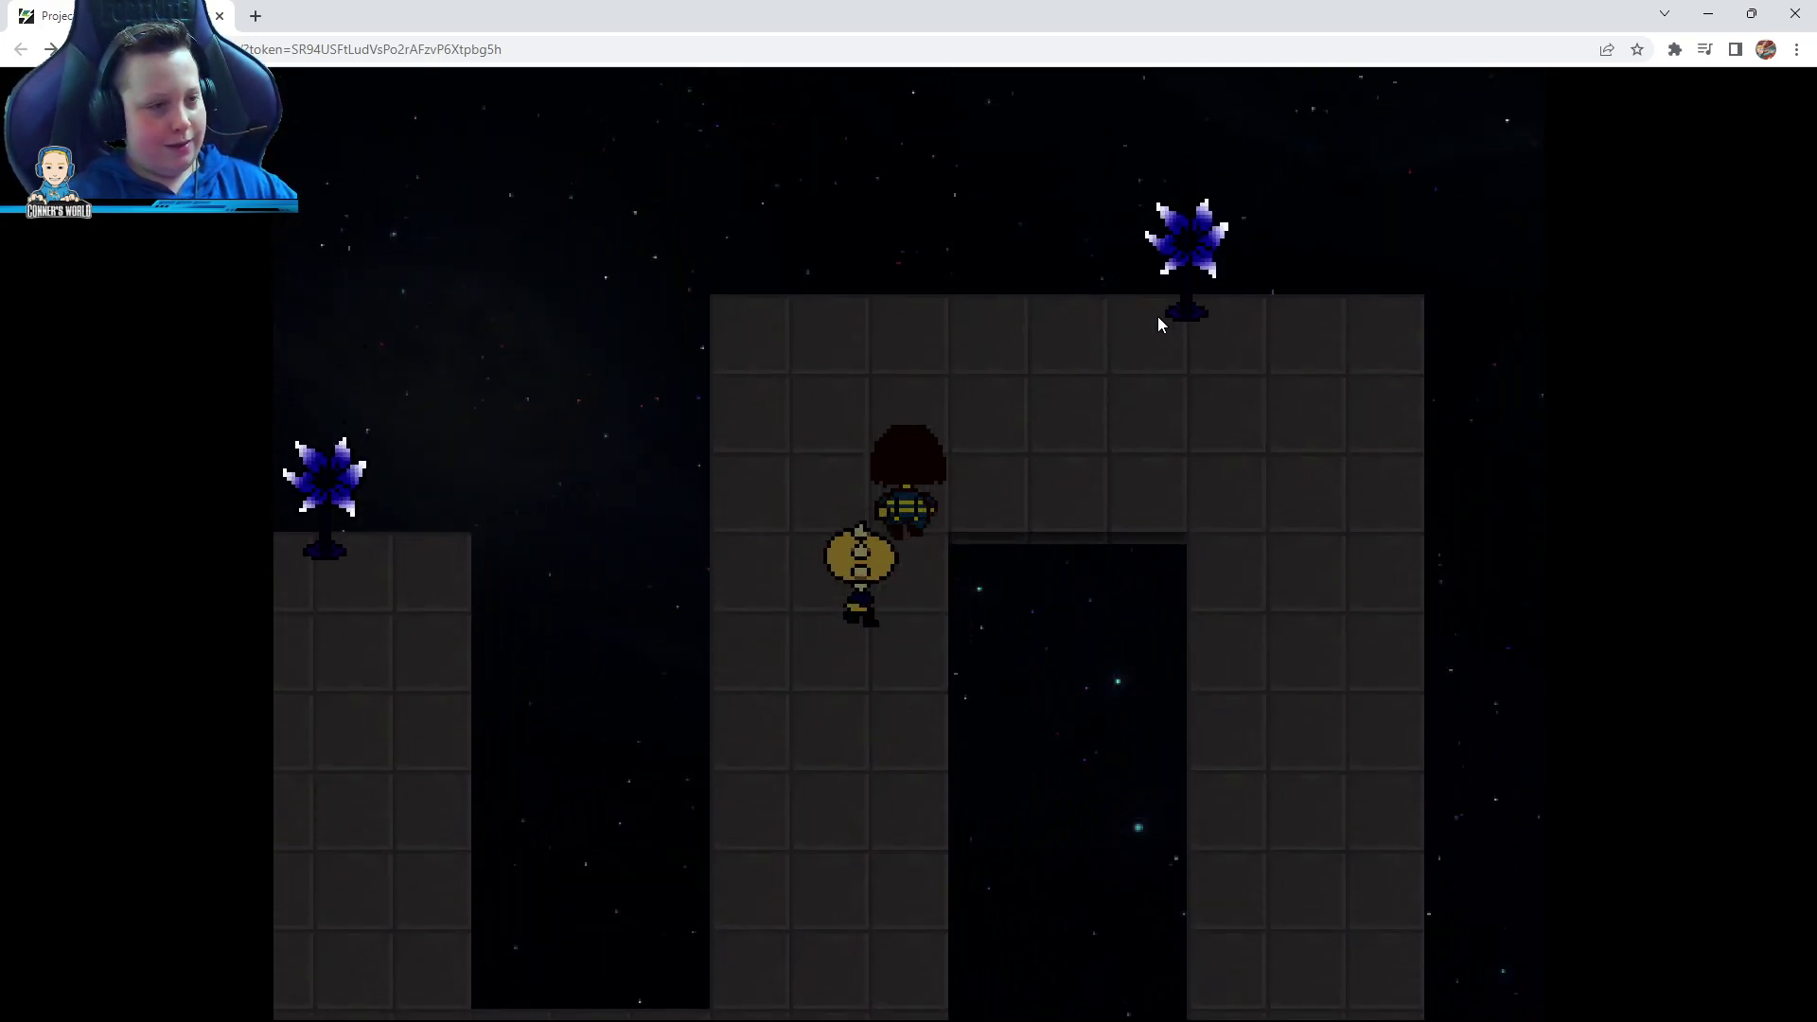
pyautogui.press('Up')
pyautogui.press('Up')
pyautogui.press('Right')
pyautogui.press('Right')
pyautogui.press('Right')
pyautogui.press('Up')
pyautogui.press('Up')
pyautogui.press('Up')
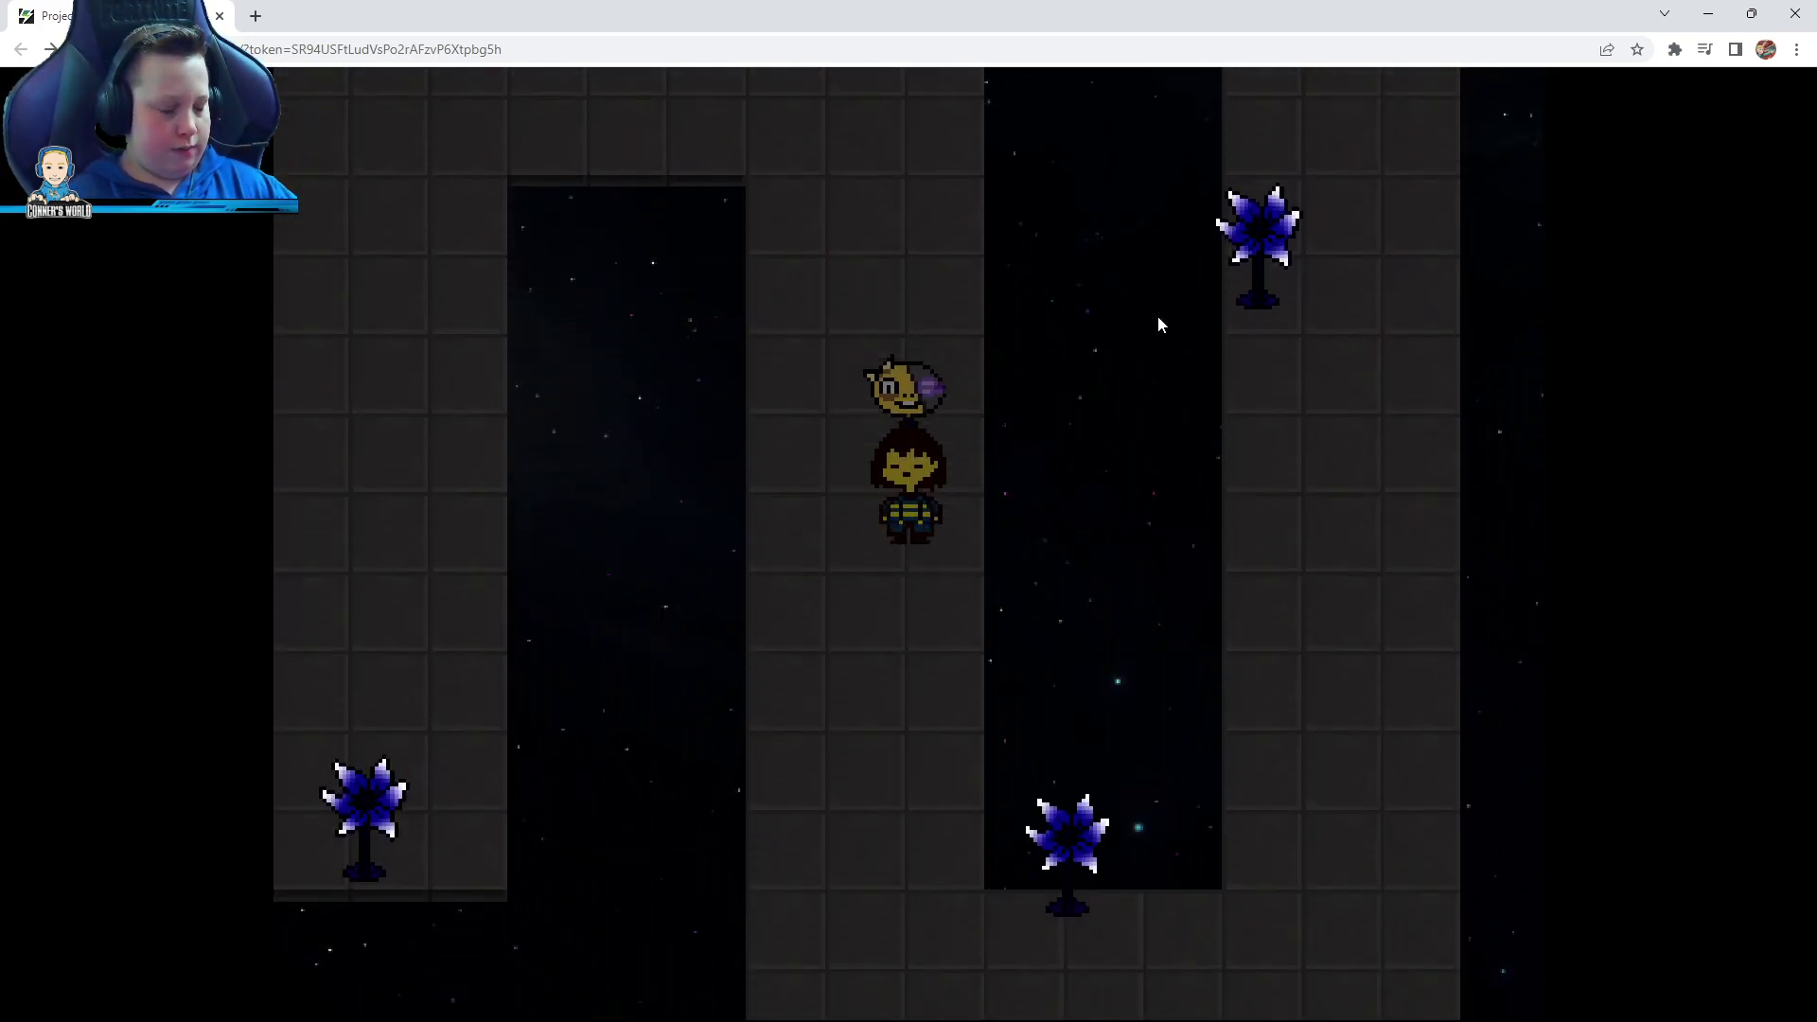
pyautogui.press('Up')
pyautogui.press('Up')
# Continue along the top of the maze and down its right-hand column
pyautogui.press('Down')
pyautogui.press('Down')
pyautogui.press('Down')
pyautogui.press('Right')
pyautogui.press('Right')
pyautogui.press('Right')
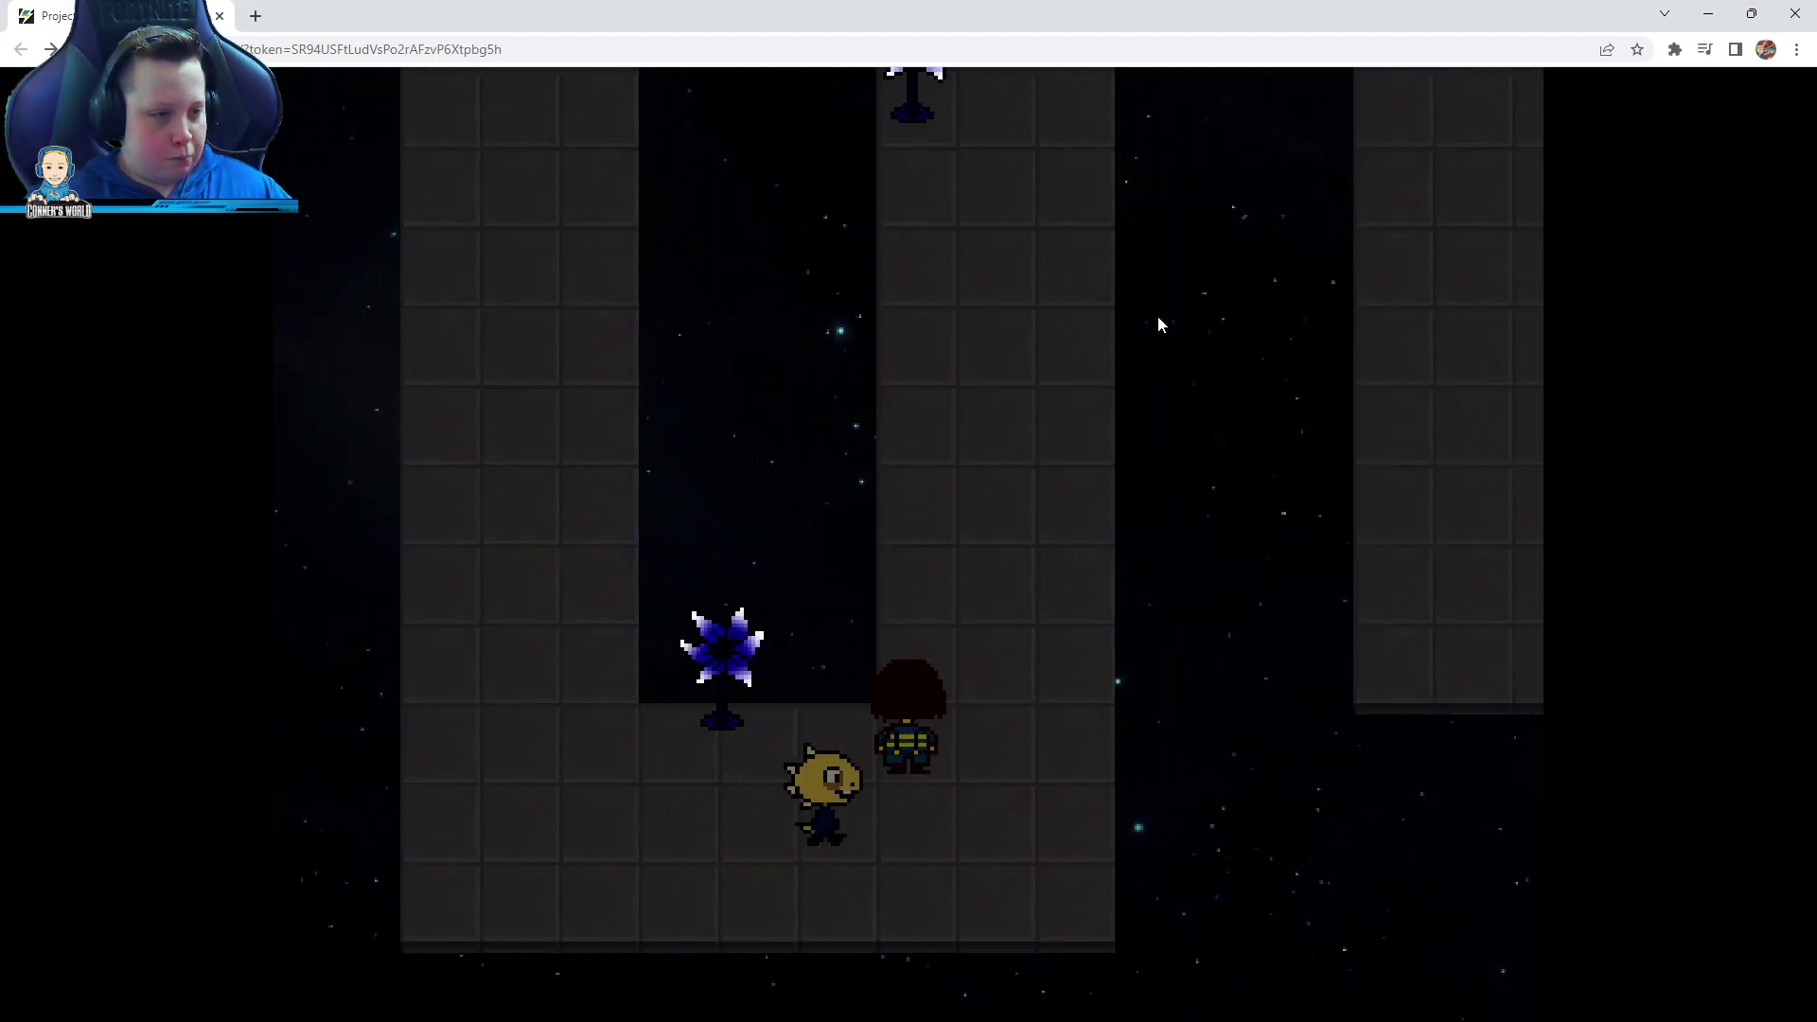
pyautogui.press('Right')
pyautogui.press('Right')
pyautogui.press('Up')
pyautogui.press('Up')
pyautogui.press('Up')
pyautogui.press('Up')
pyautogui.press('Up')
pyautogui.press('Up')
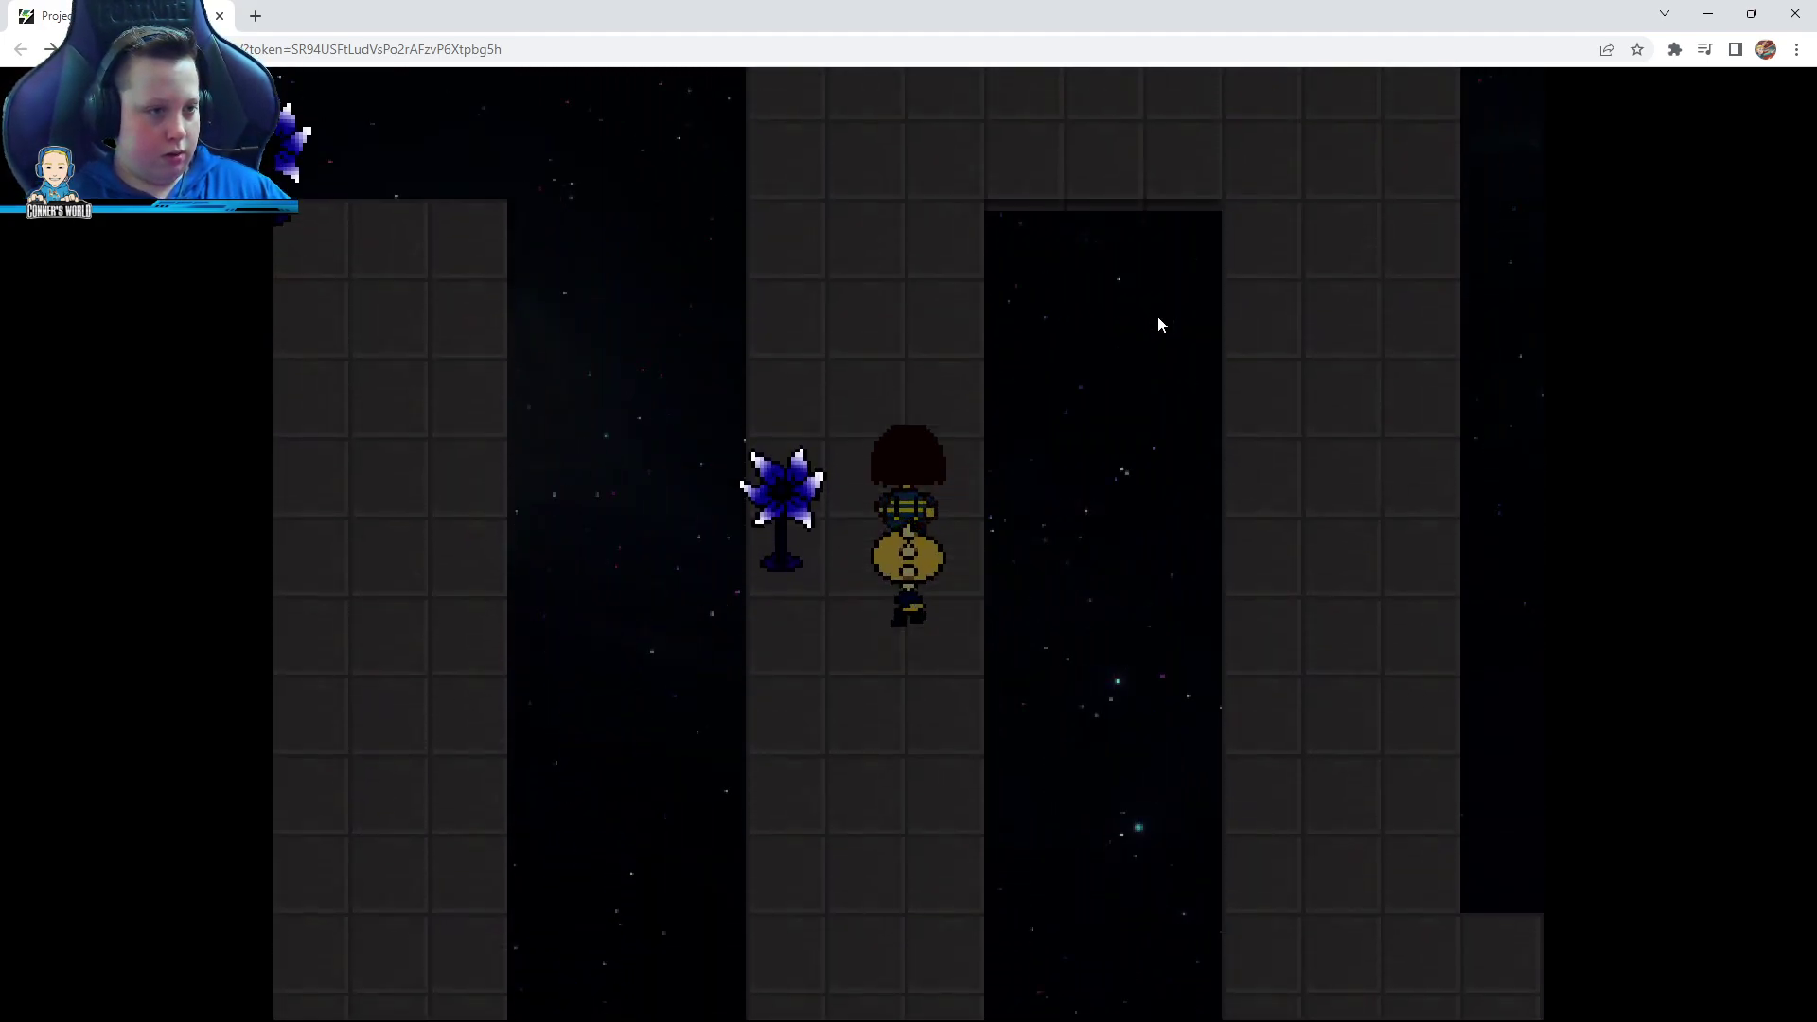
pyautogui.press('Up')
pyautogui.press('Up')
pyautogui.press('Up')
pyautogui.press('Up')
pyautogui.press('Up')
pyautogui.press('Right')
pyautogui.press('Right')
pyautogui.press('Right')
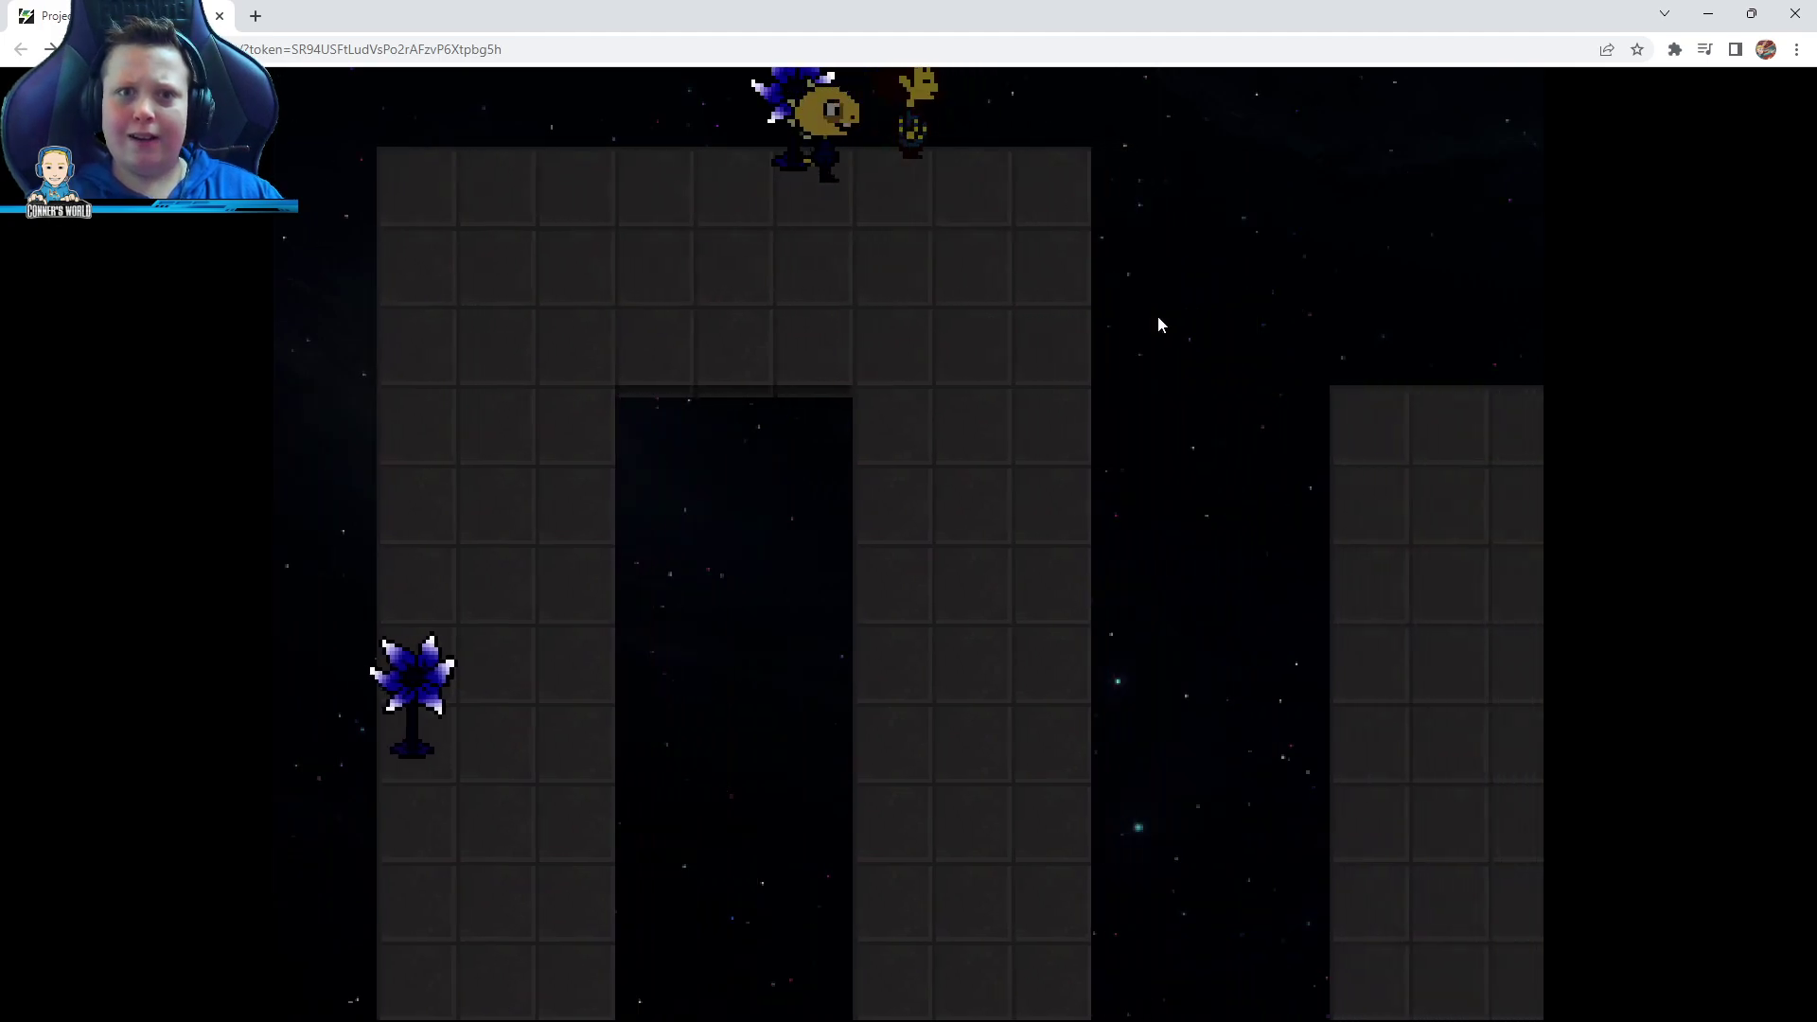
pyautogui.press('Right')
pyautogui.press('Right')
pyautogui.press('Down')
pyautogui.press('Down')
pyautogui.press('Down')
pyautogui.press('Down')
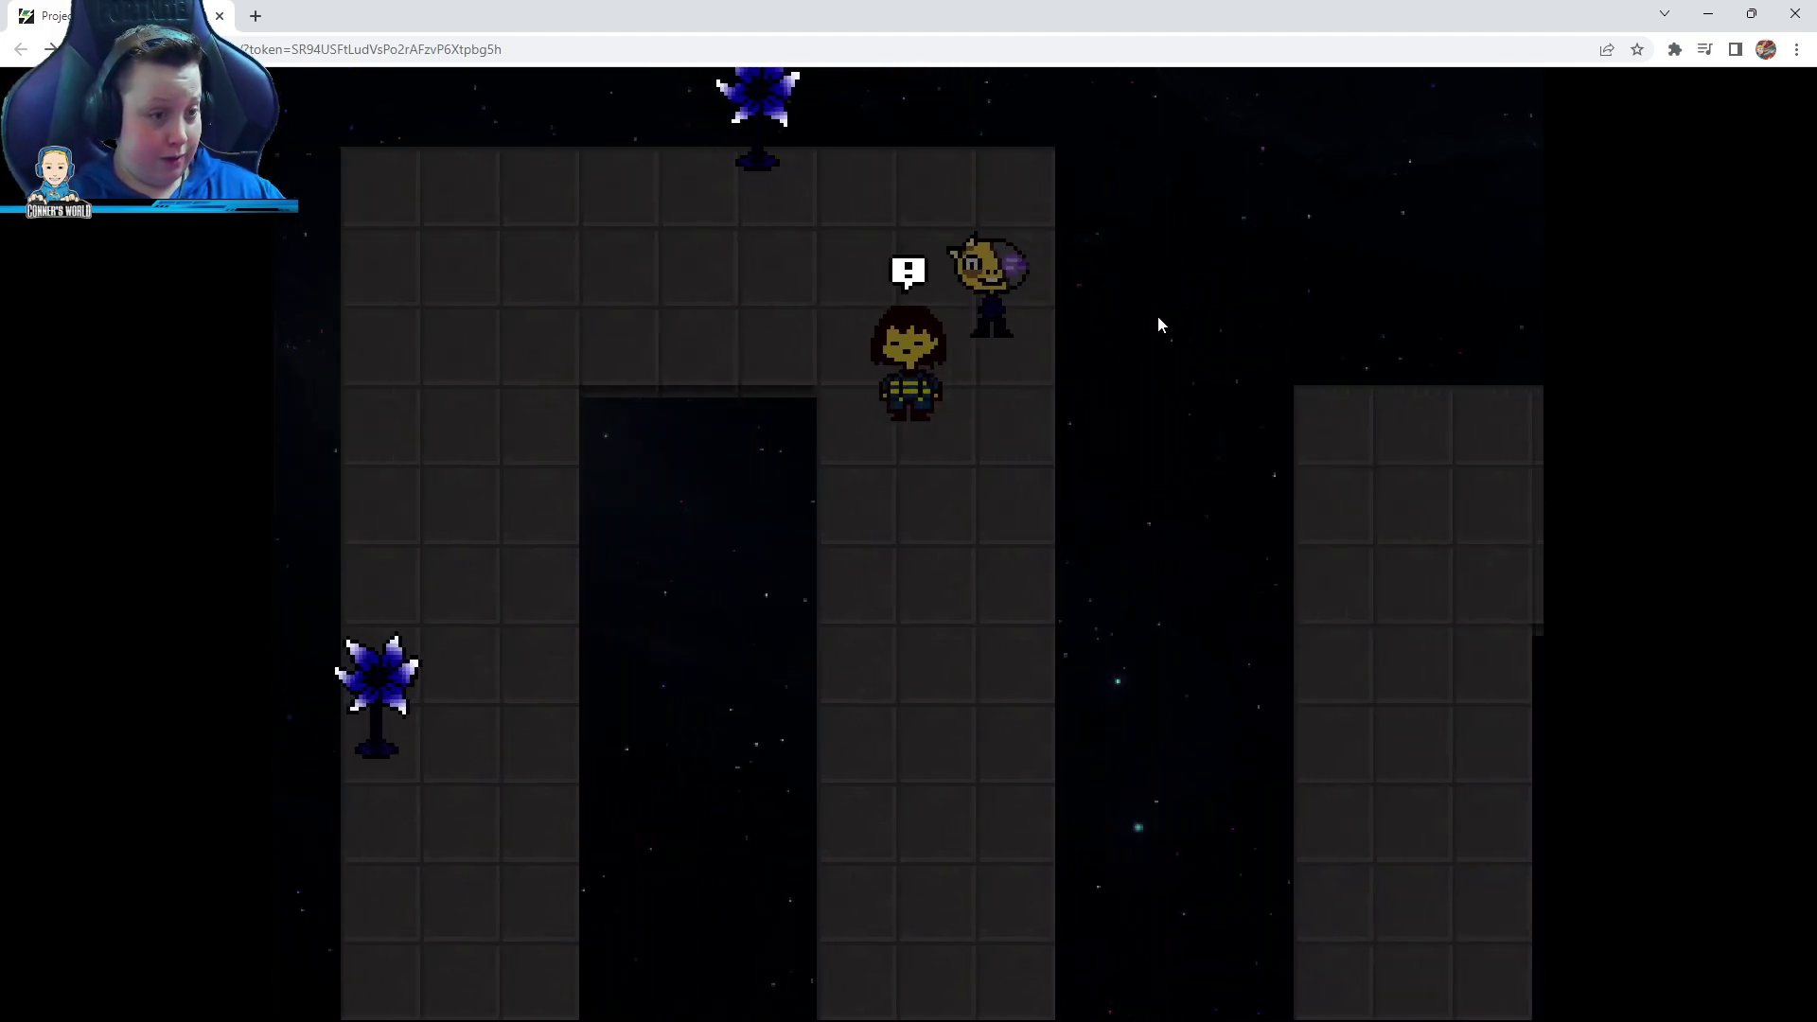
pyautogui.press('Right')
pyautogui.press('Right')
pyautogui.press('Right')
# Flee the next battle and walk past the blue plant toward the maze exit
pyautogui.press('z')
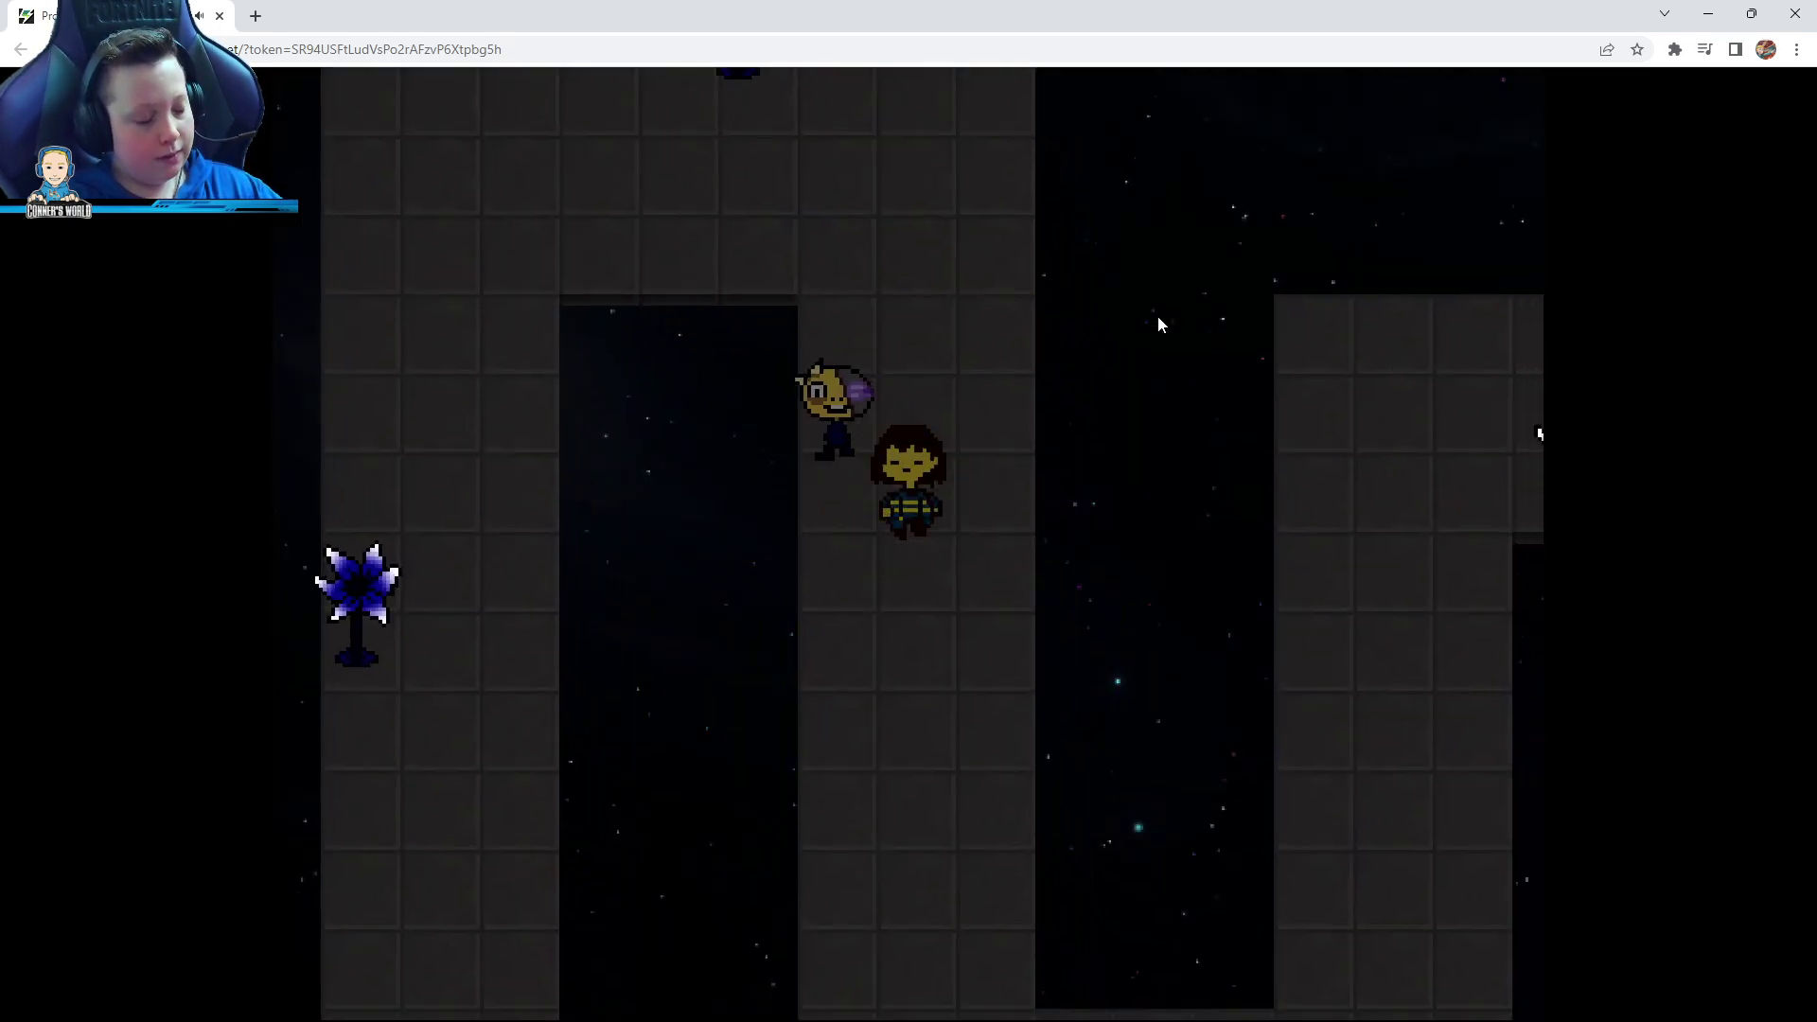
pyautogui.press('Down')
pyautogui.press('Down')
pyautogui.press('Down')
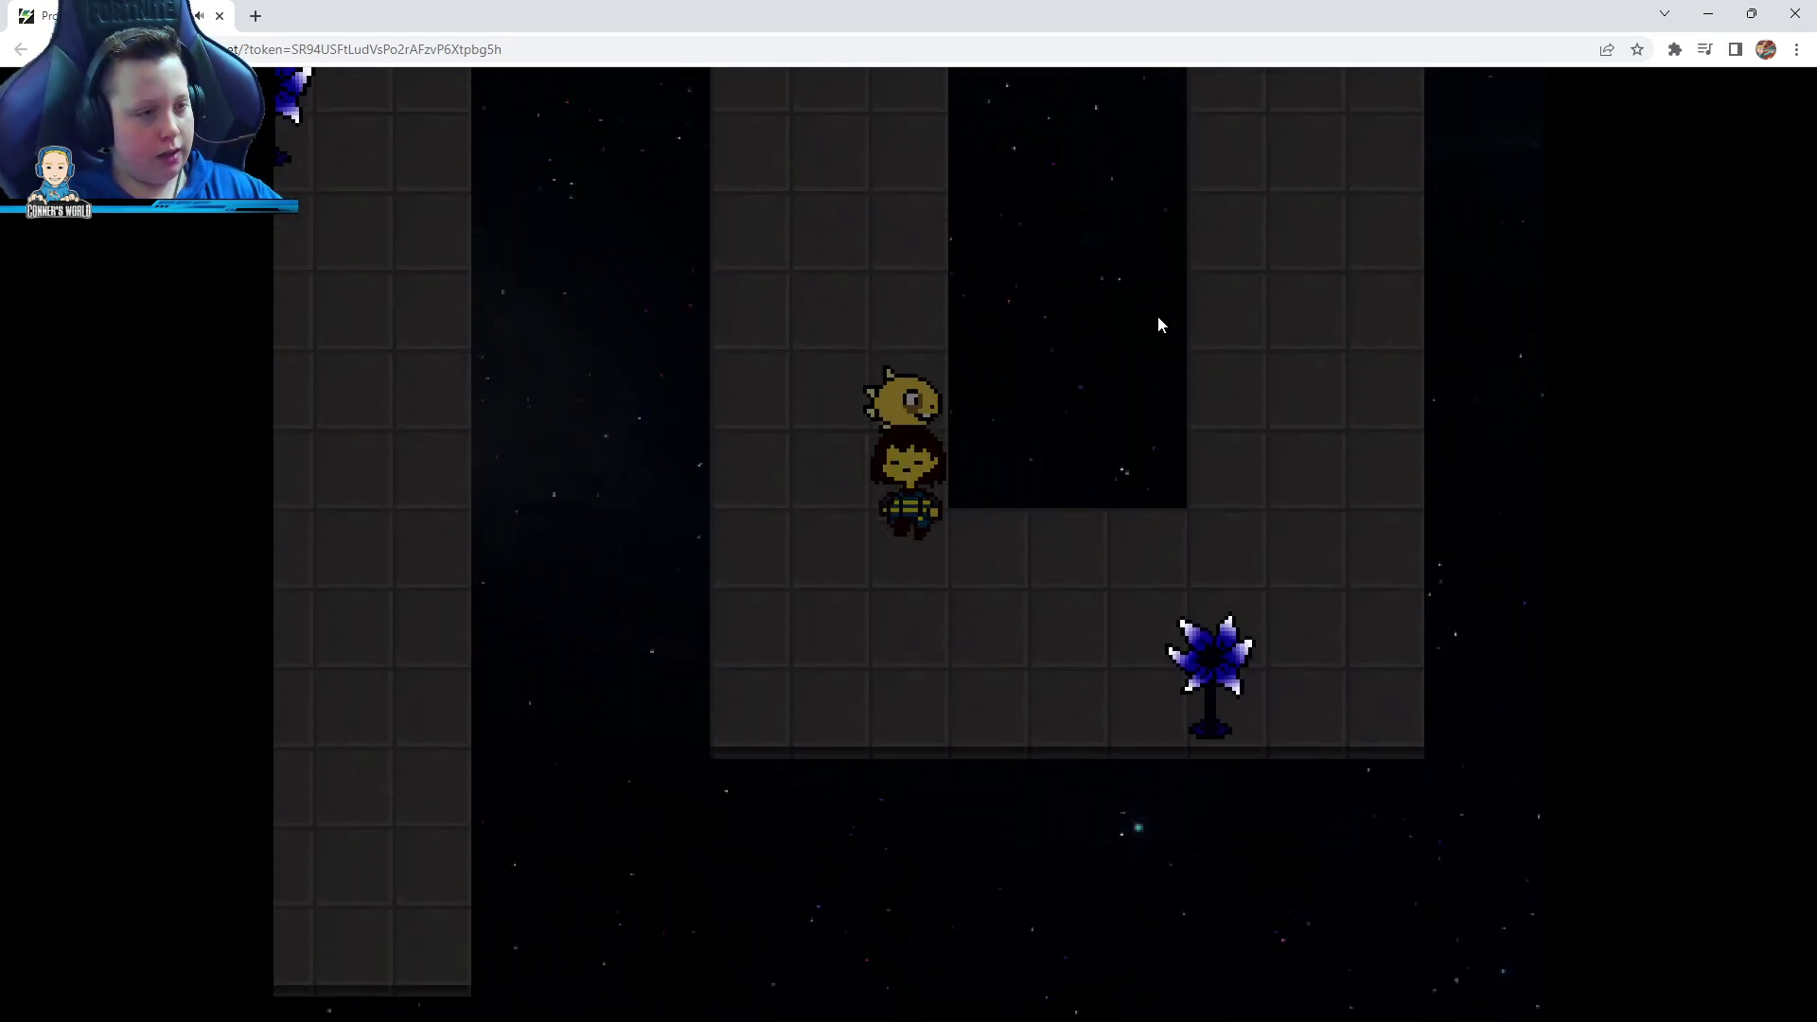
pyautogui.press('Right')
pyautogui.press('Up')
pyautogui.press('Up')
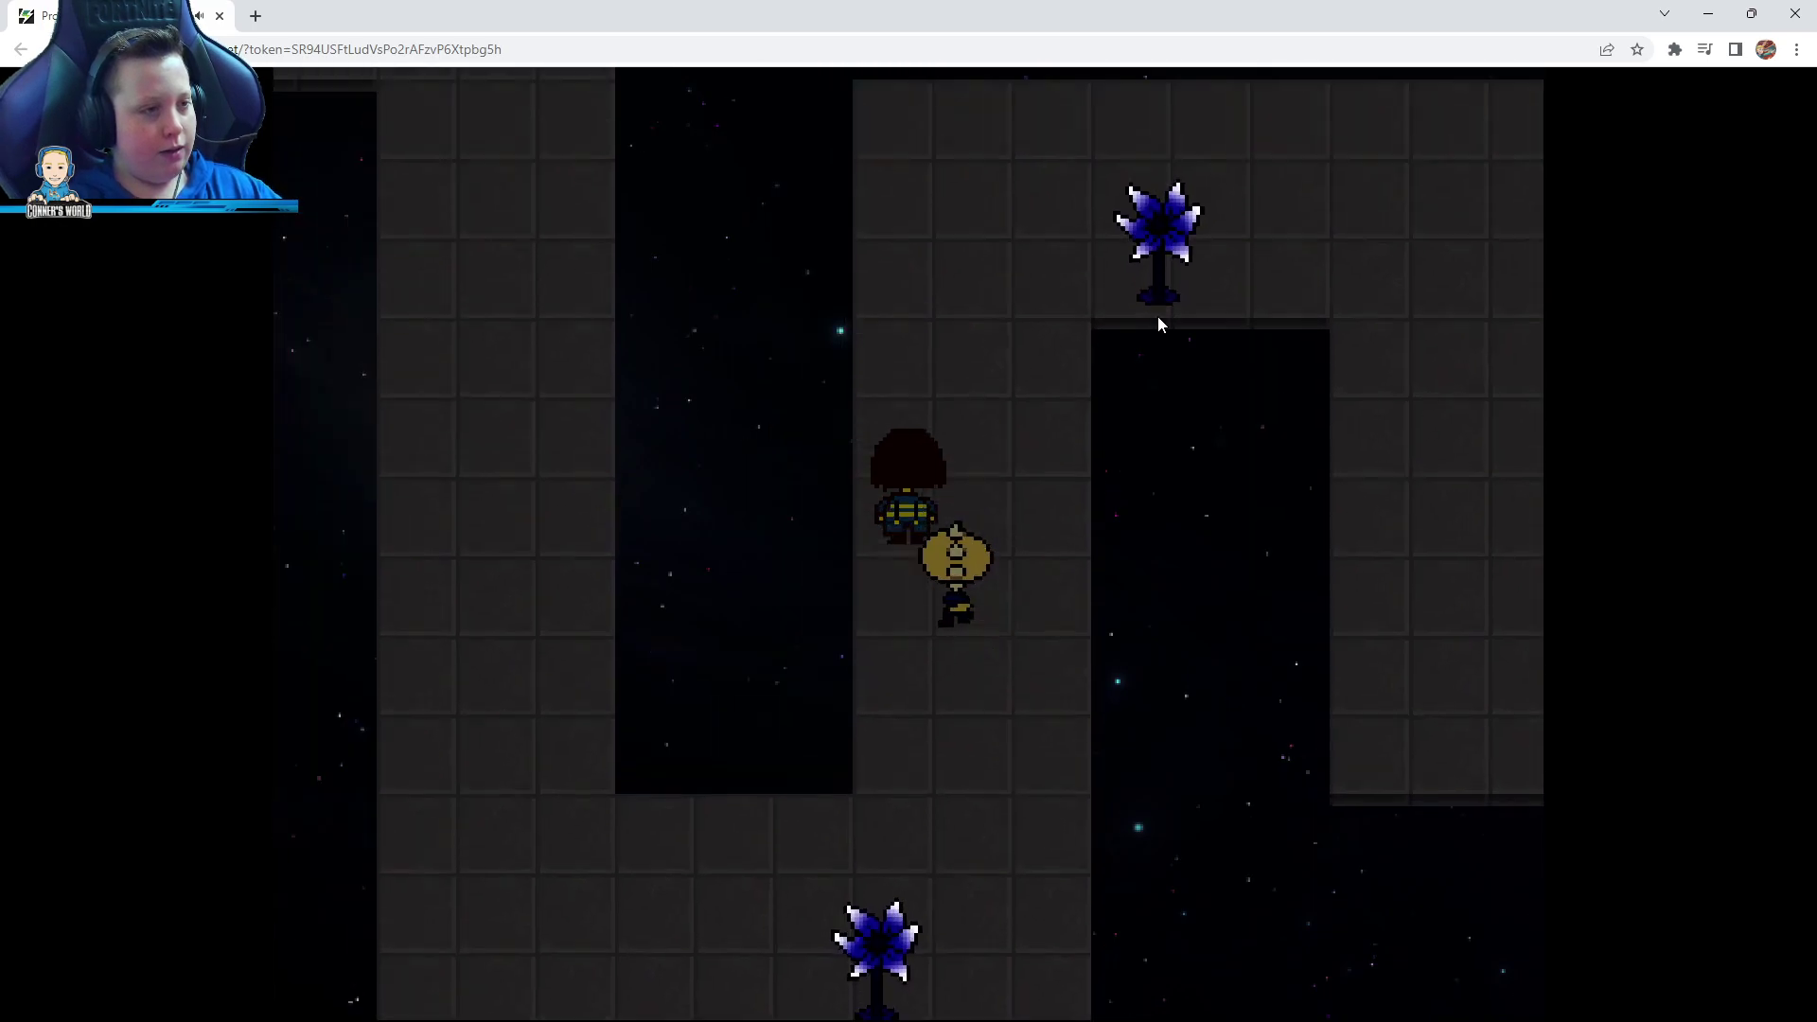
pyautogui.press('Right')
pyautogui.press('Up')
pyautogui.press('Left')
pyautogui.press('Up')
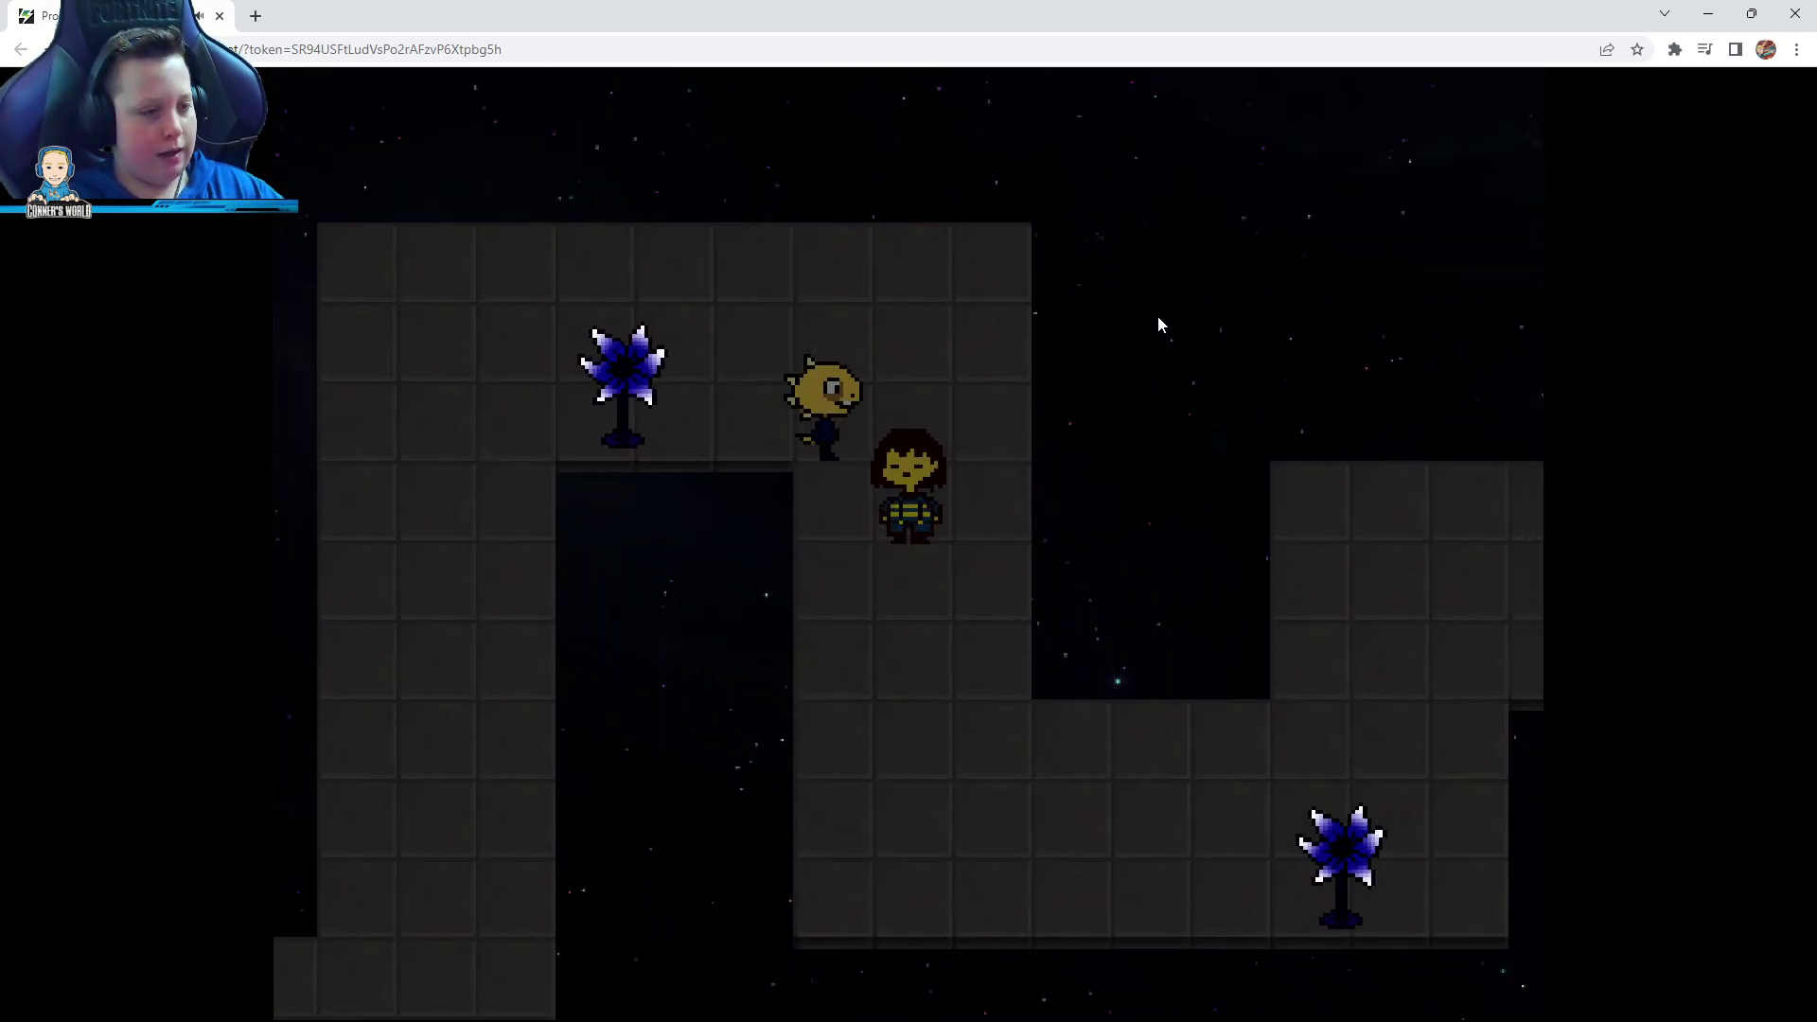
pyautogui.press('Up')
pyautogui.press('Up')
pyautogui.press('Up')
pyautogui.press('Right')
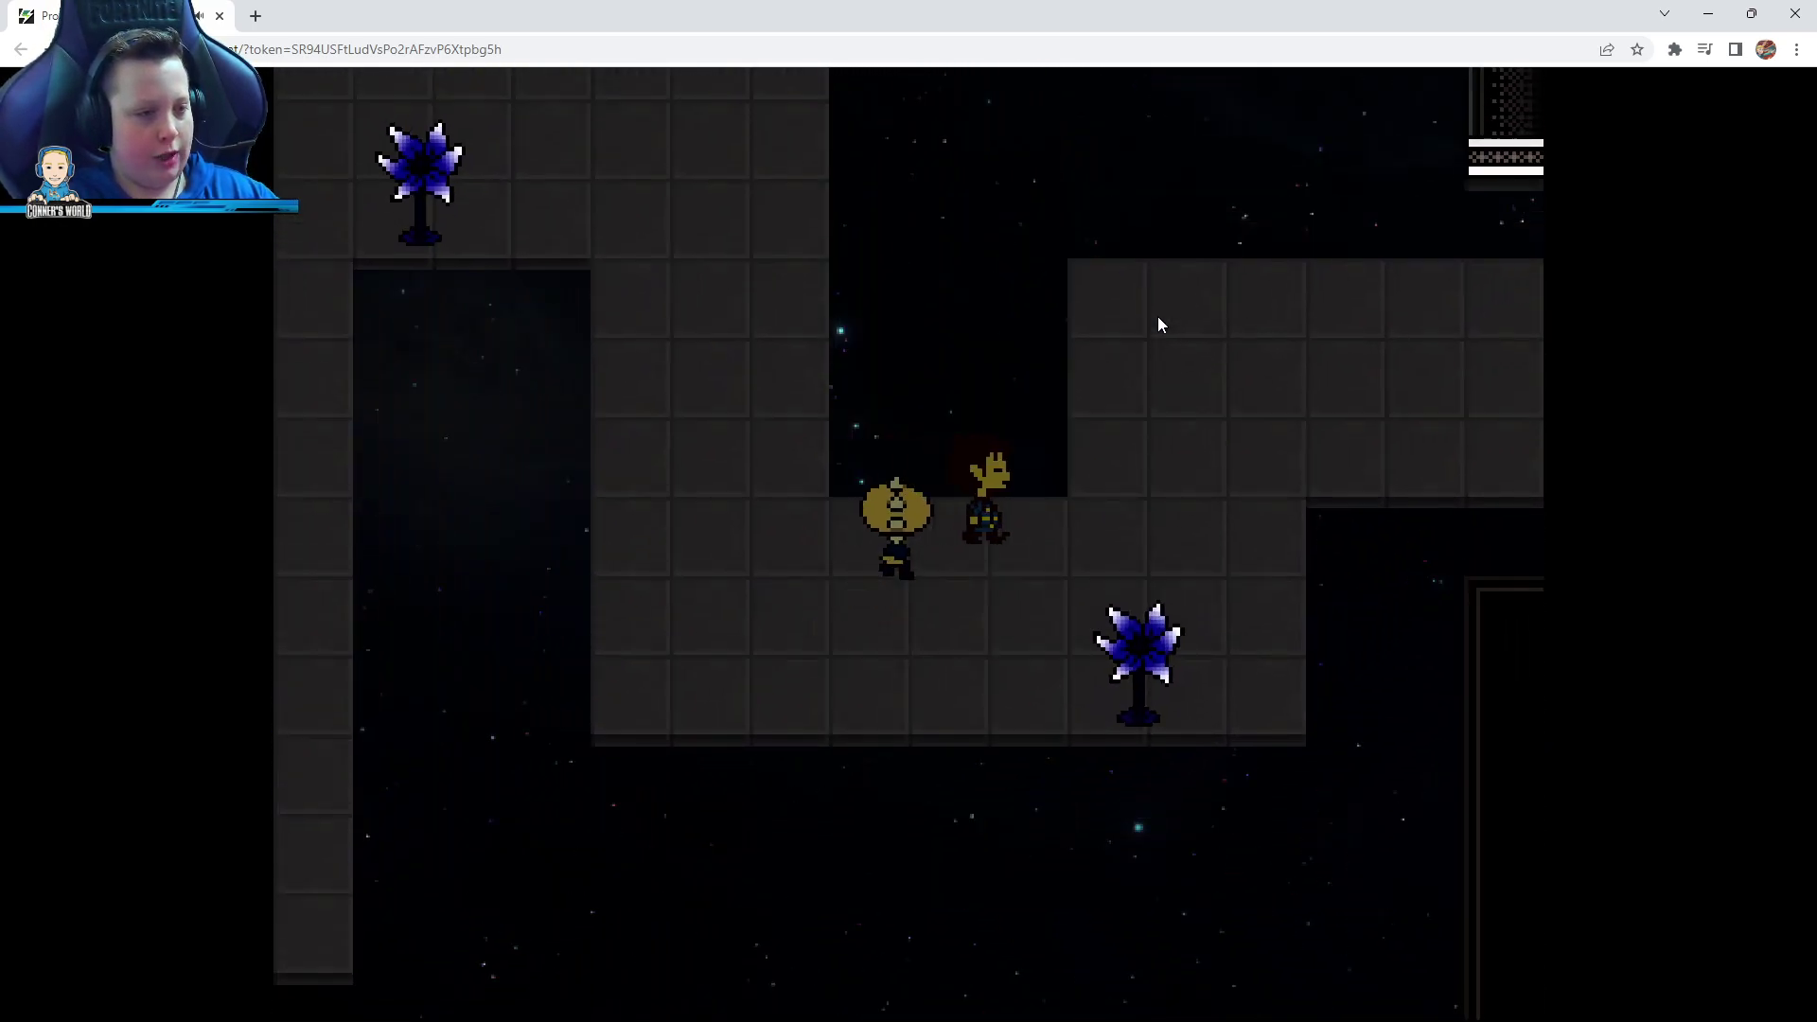
pyautogui.press('Right')
pyautogui.press('Down')
# Walk through the doorway onto the web platform, dismissing the dialogue
pyautogui.press('Right')
pyautogui.press('Right')
pyautogui.press('Right')
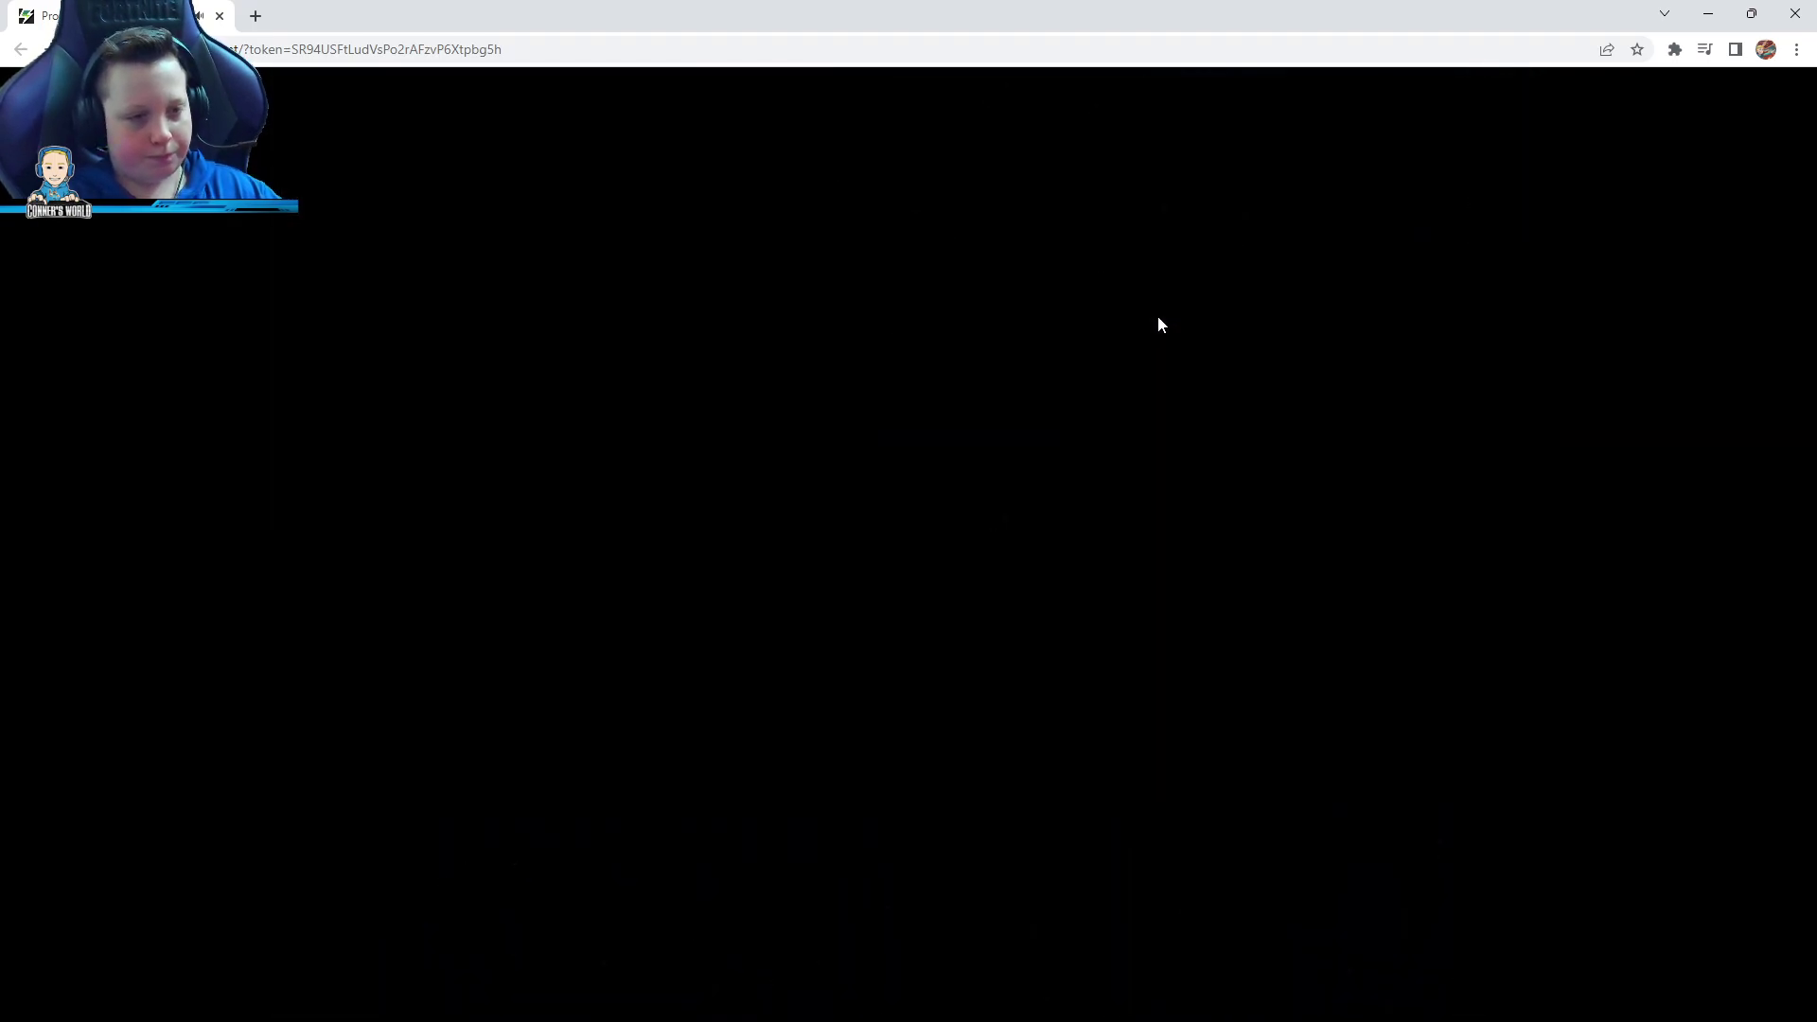
pyautogui.press('Right')
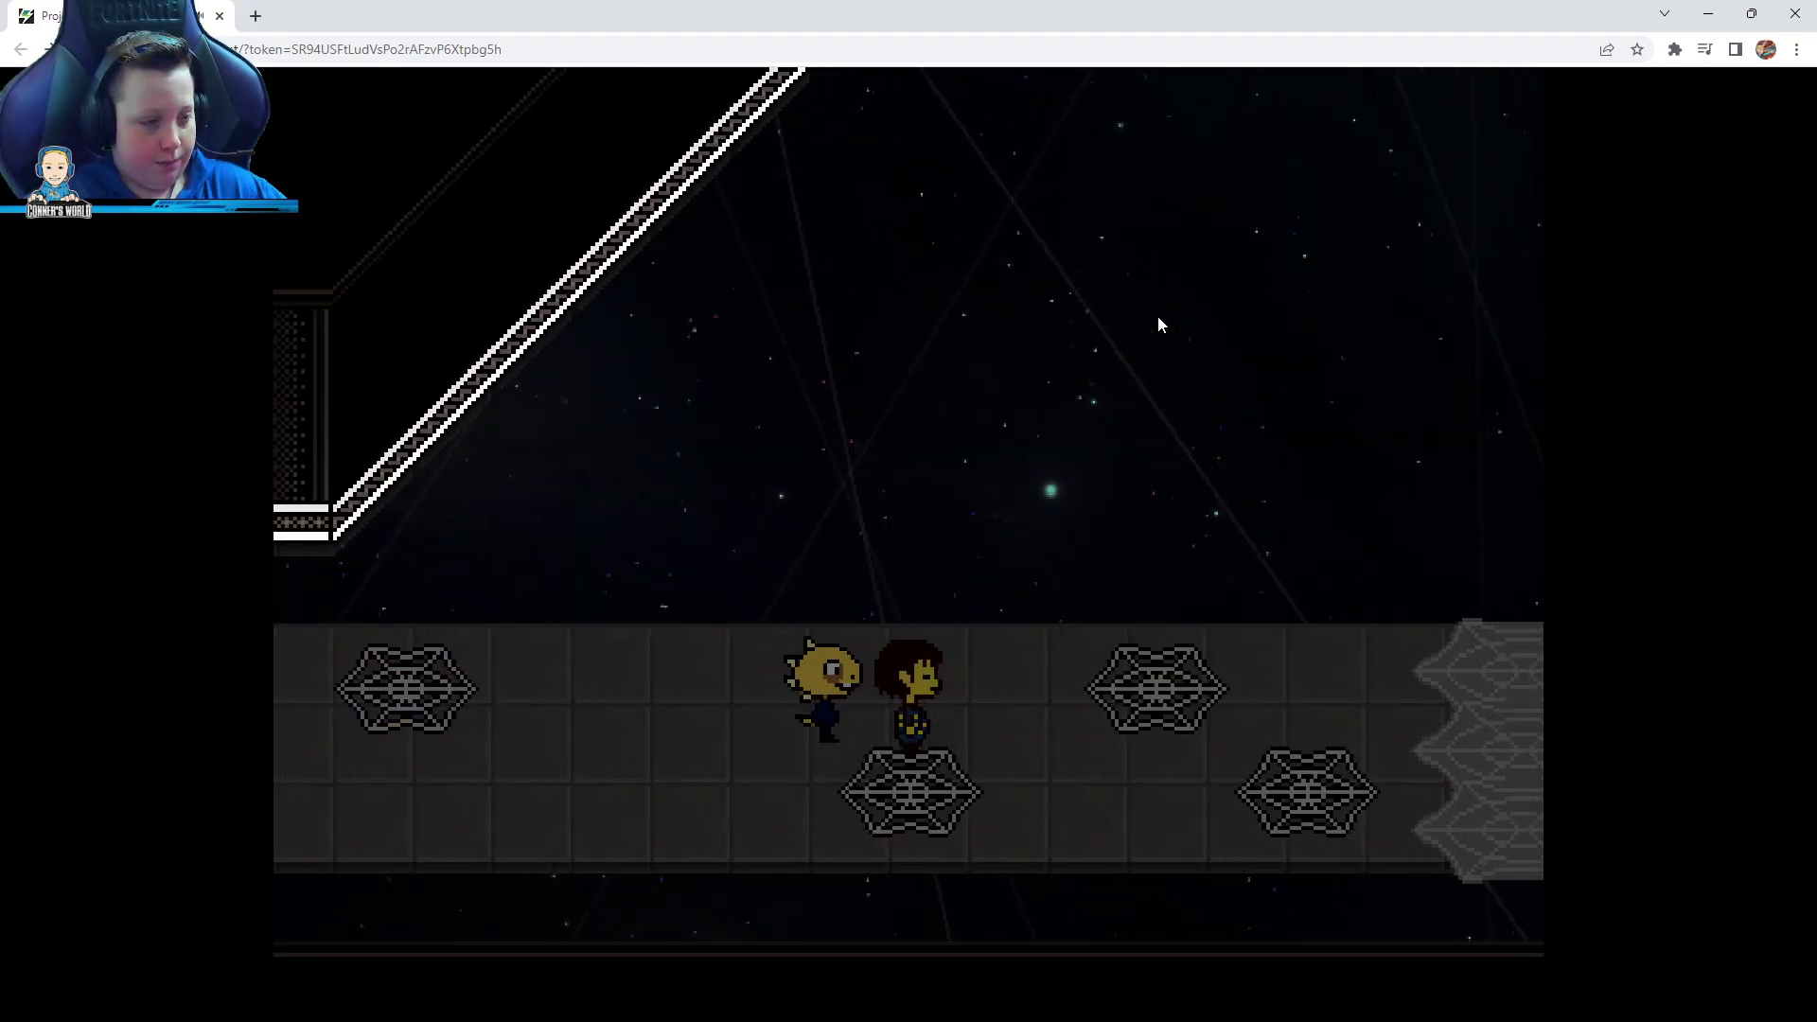
pyautogui.press('z')
pyautogui.press('Right')
pyautogui.press('Right')
pyautogui.press('z')
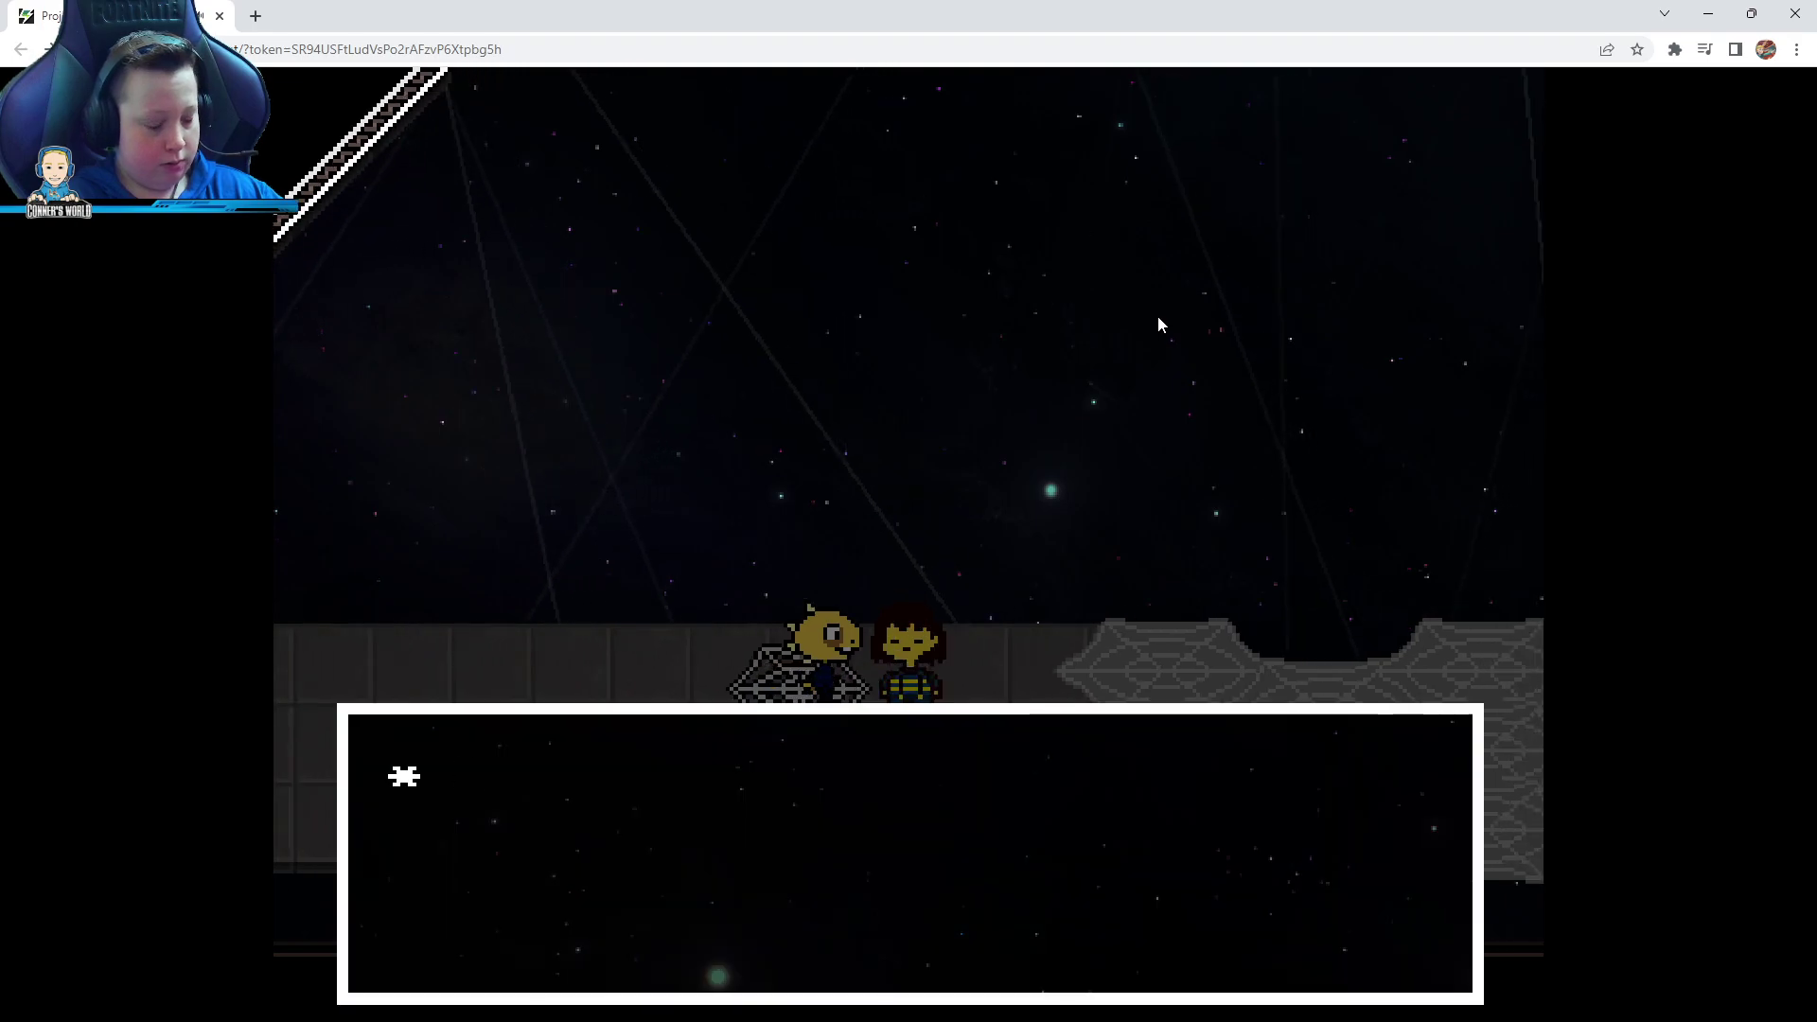
pyautogui.press('z')
# Cross to the end of the web bridge and dismiss Muffet's scolding
pyautogui.press('Right')
pyautogui.press('z')
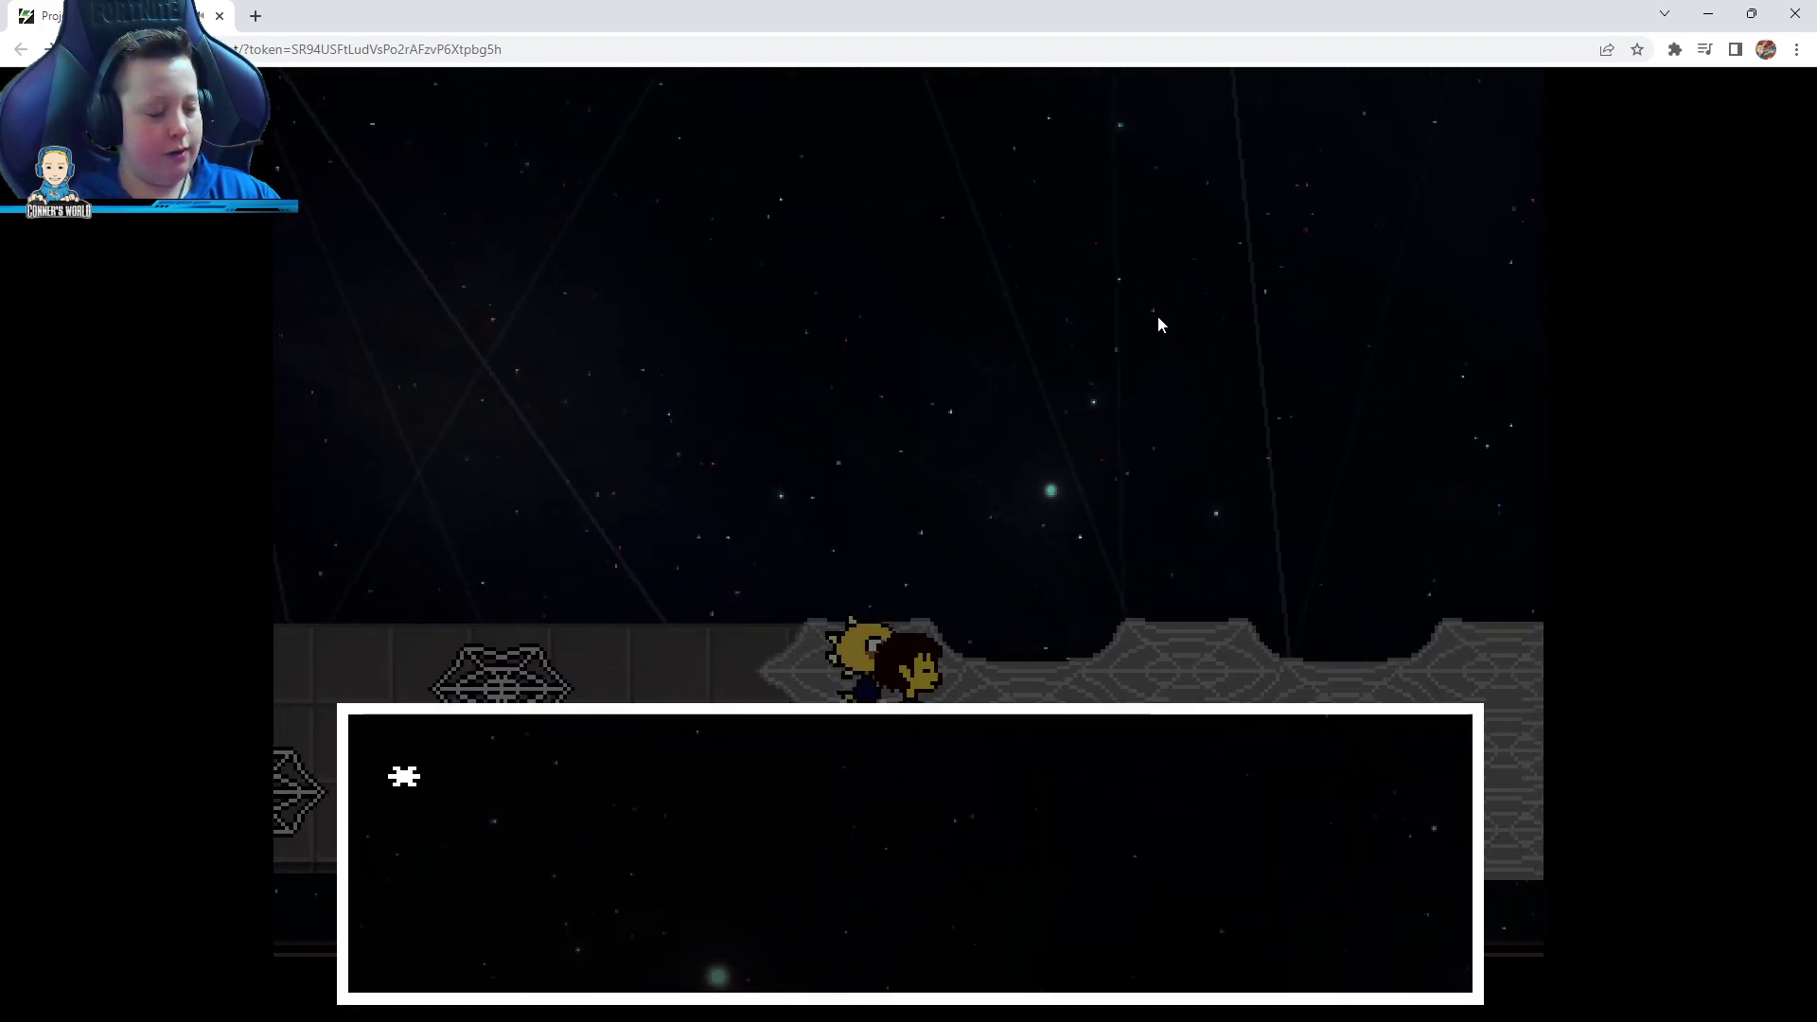
pyautogui.press('z')
pyautogui.press('Right')
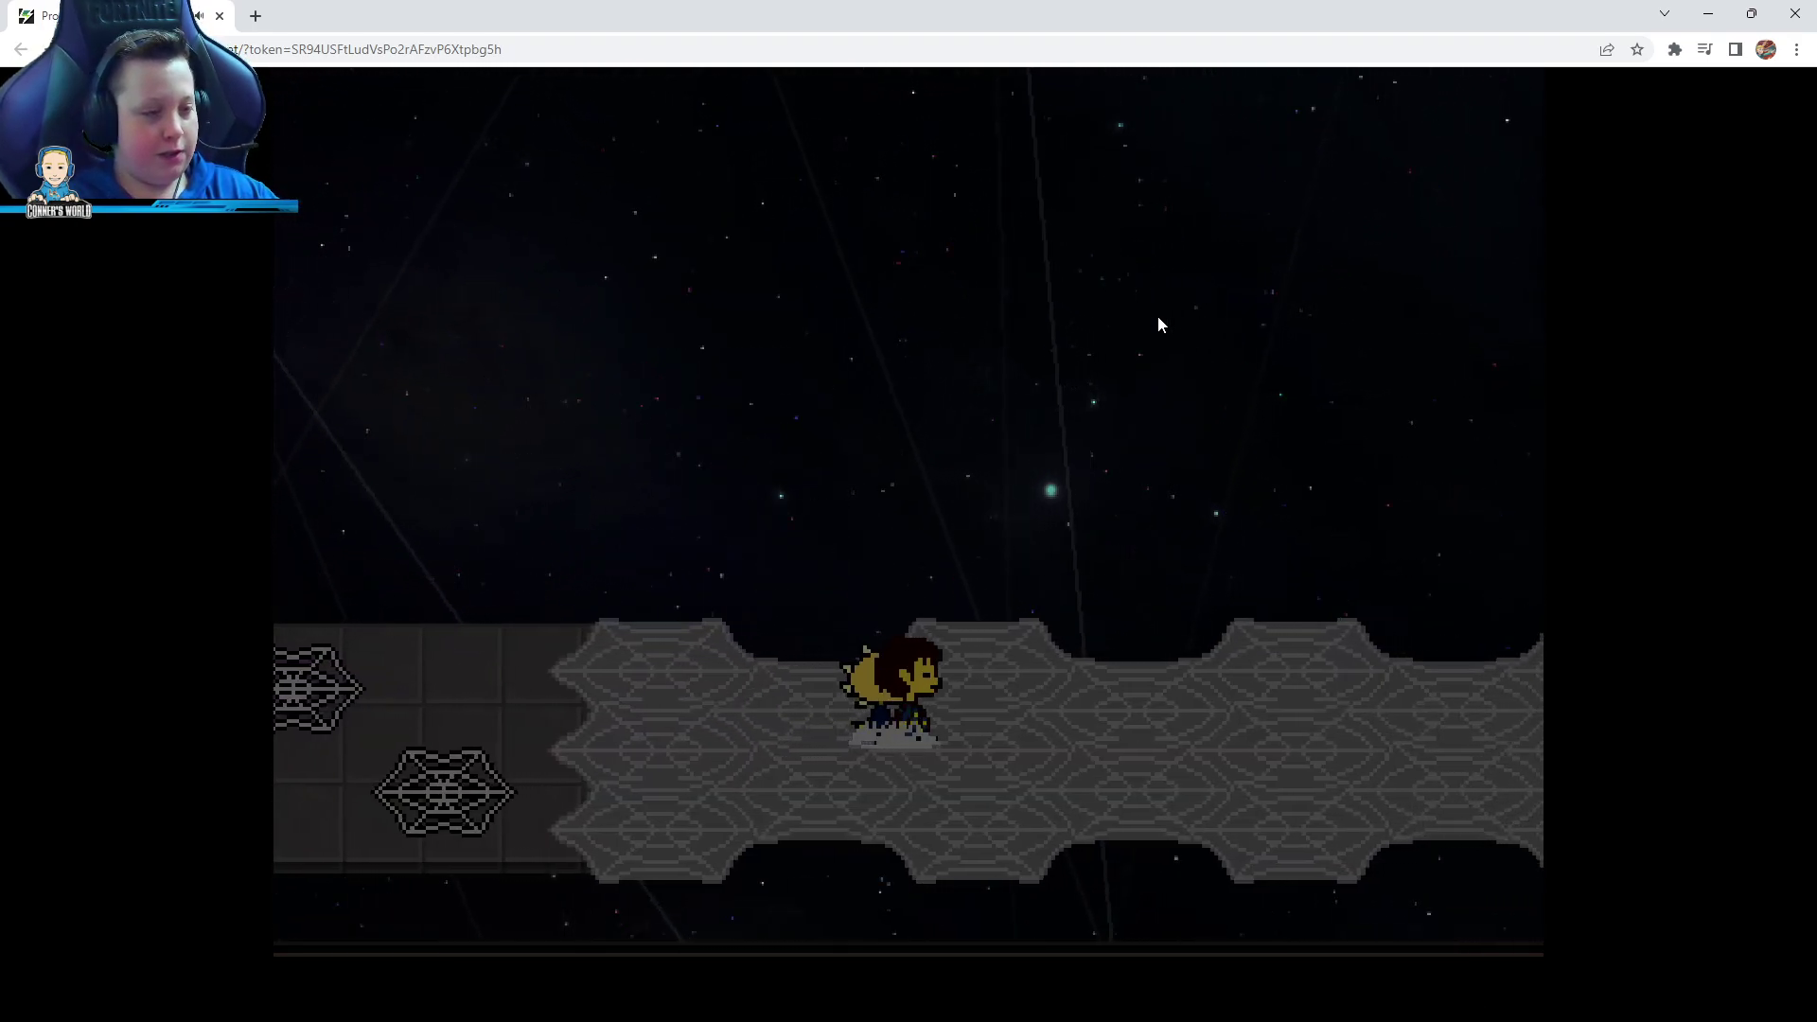
pyautogui.press('z')
pyautogui.press('z')
pyautogui.press('Right')
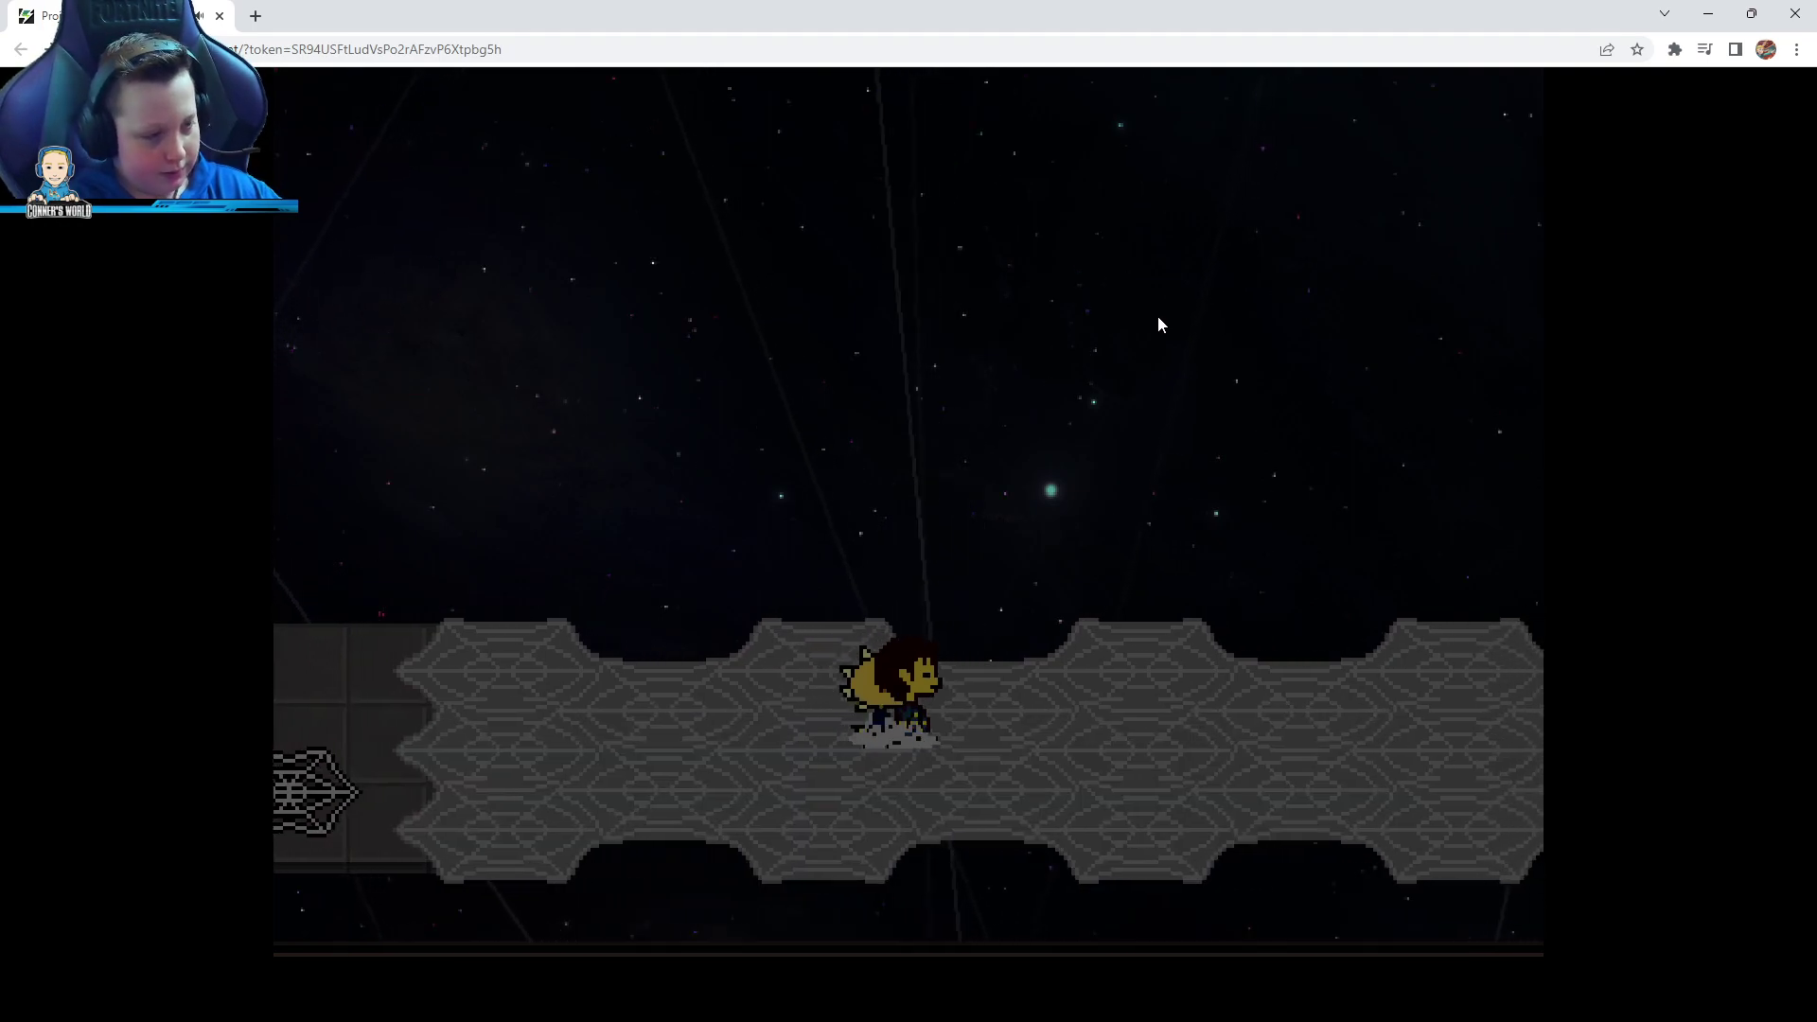
pyautogui.press('Right')
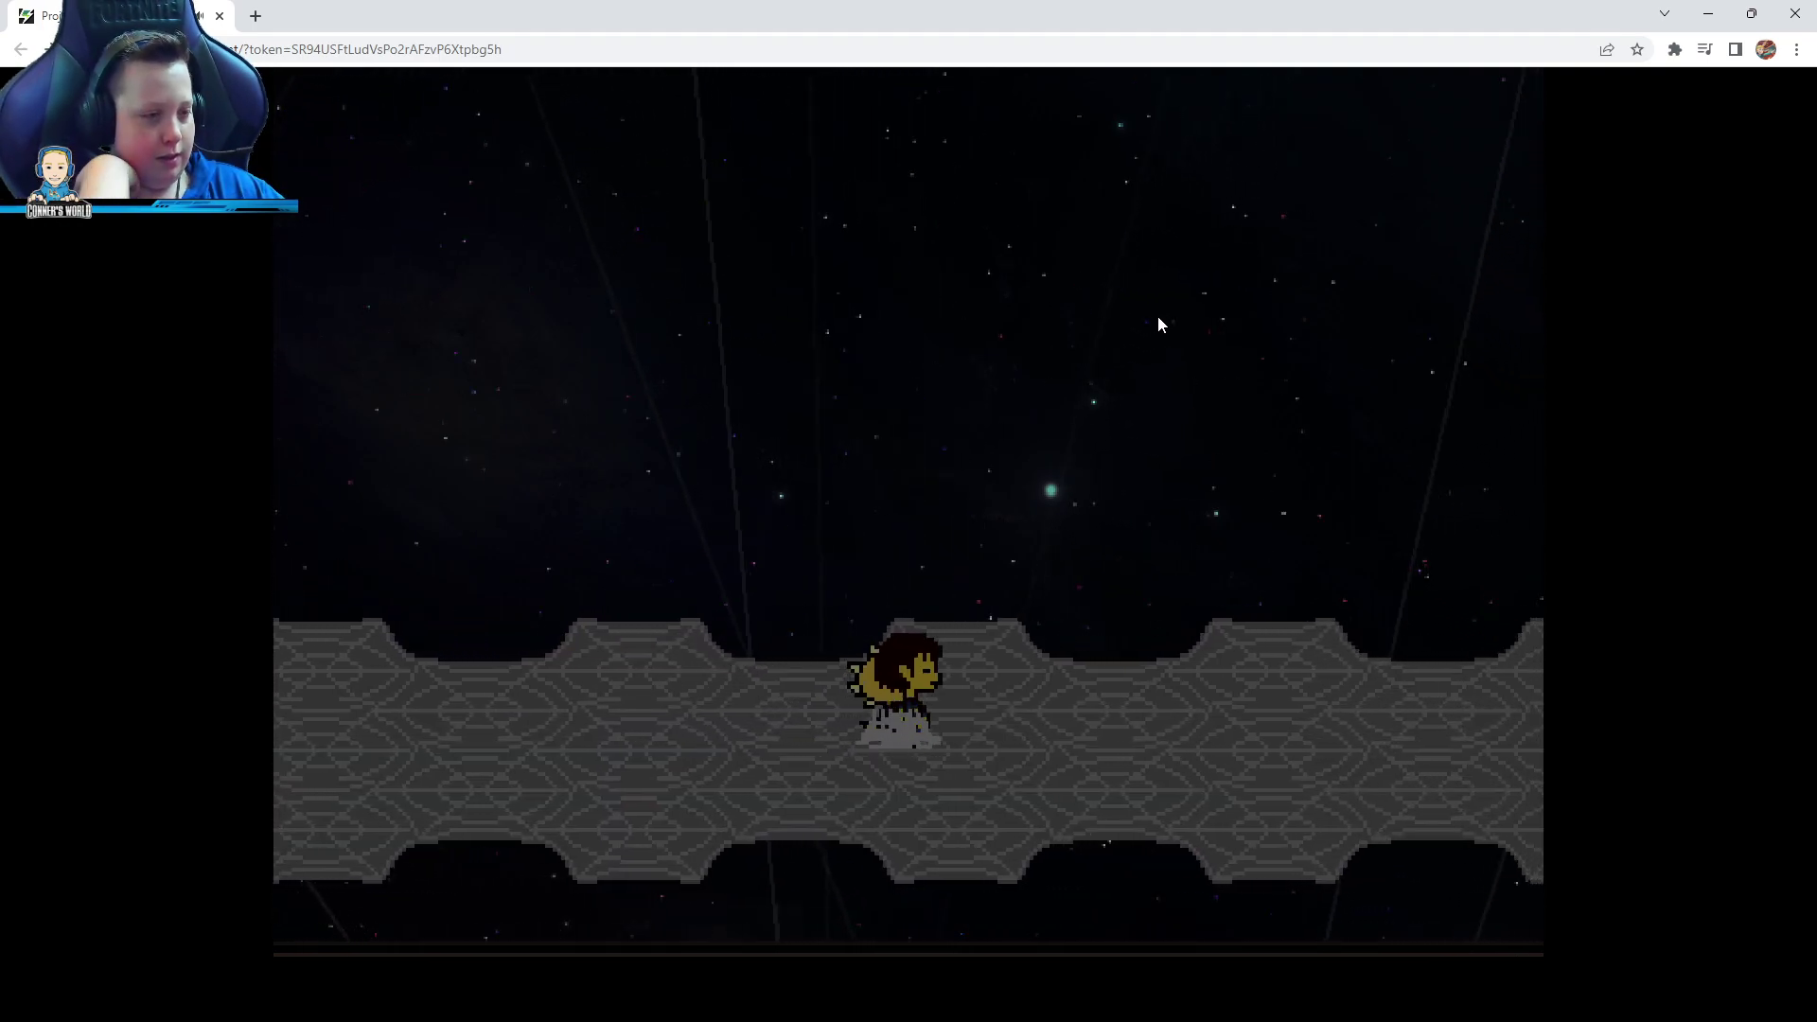
pyautogui.press('z')
pyautogui.press('z')
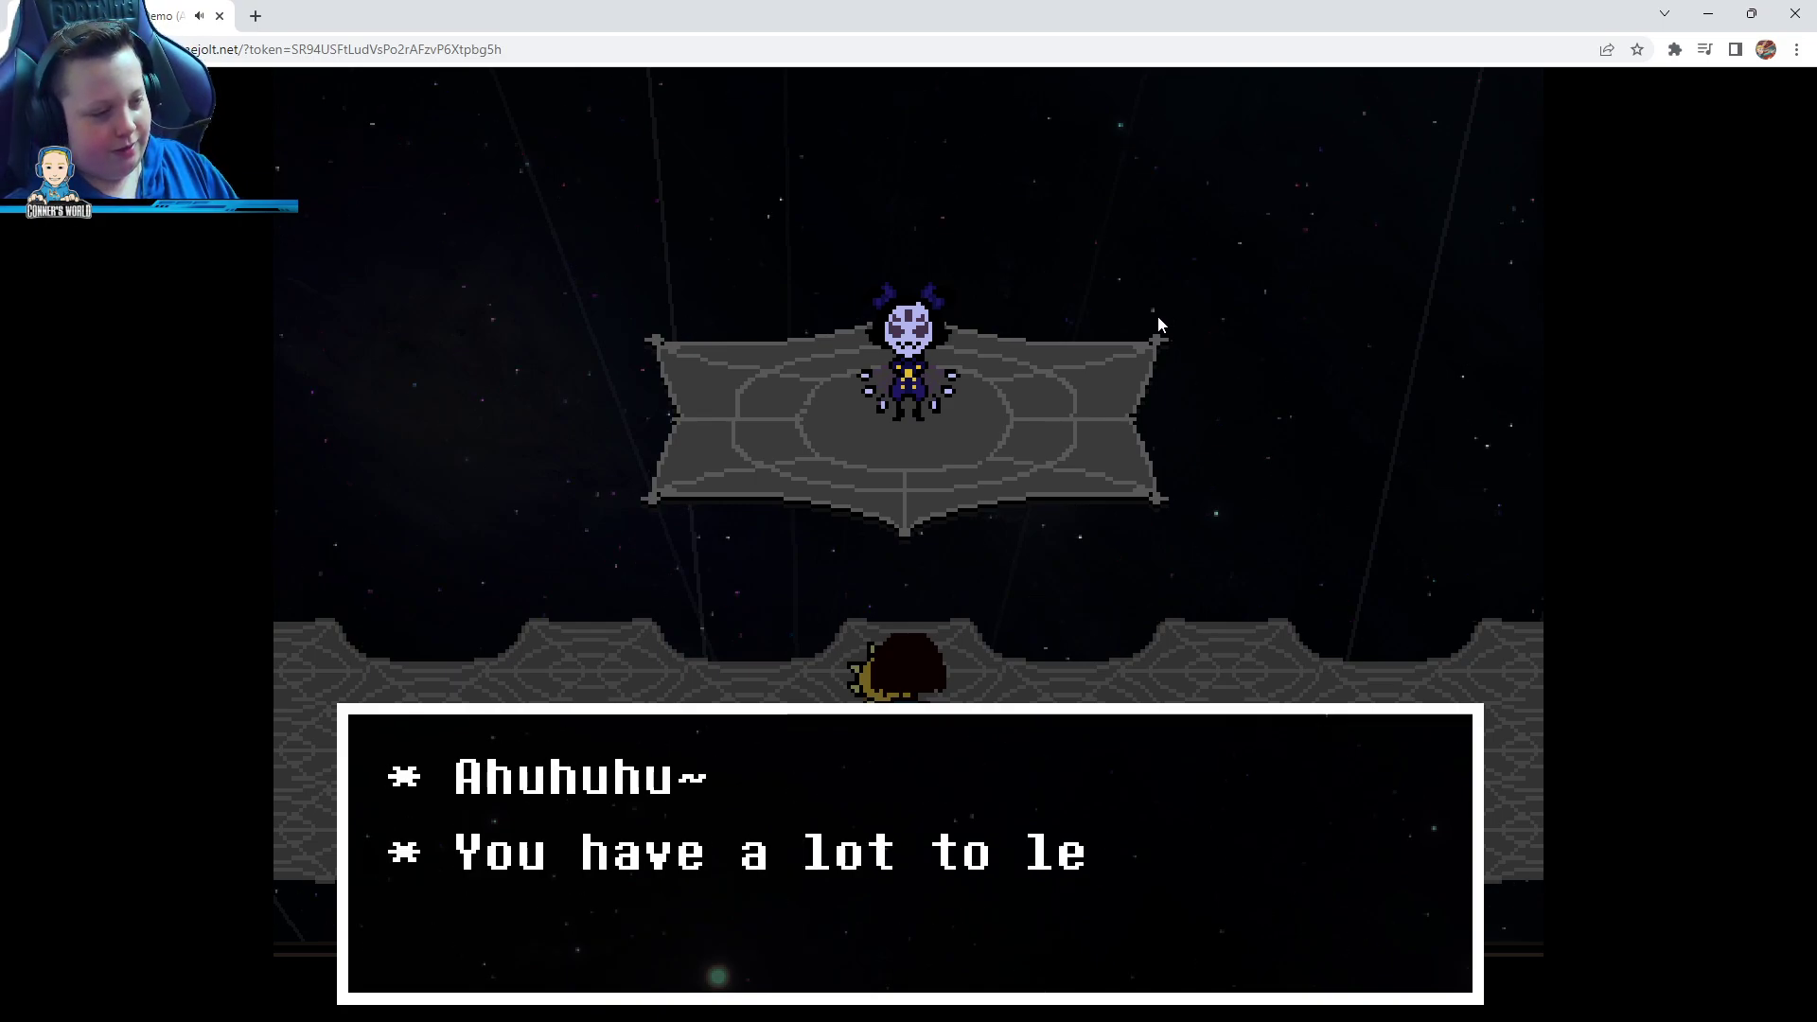
pyautogui.press('z')
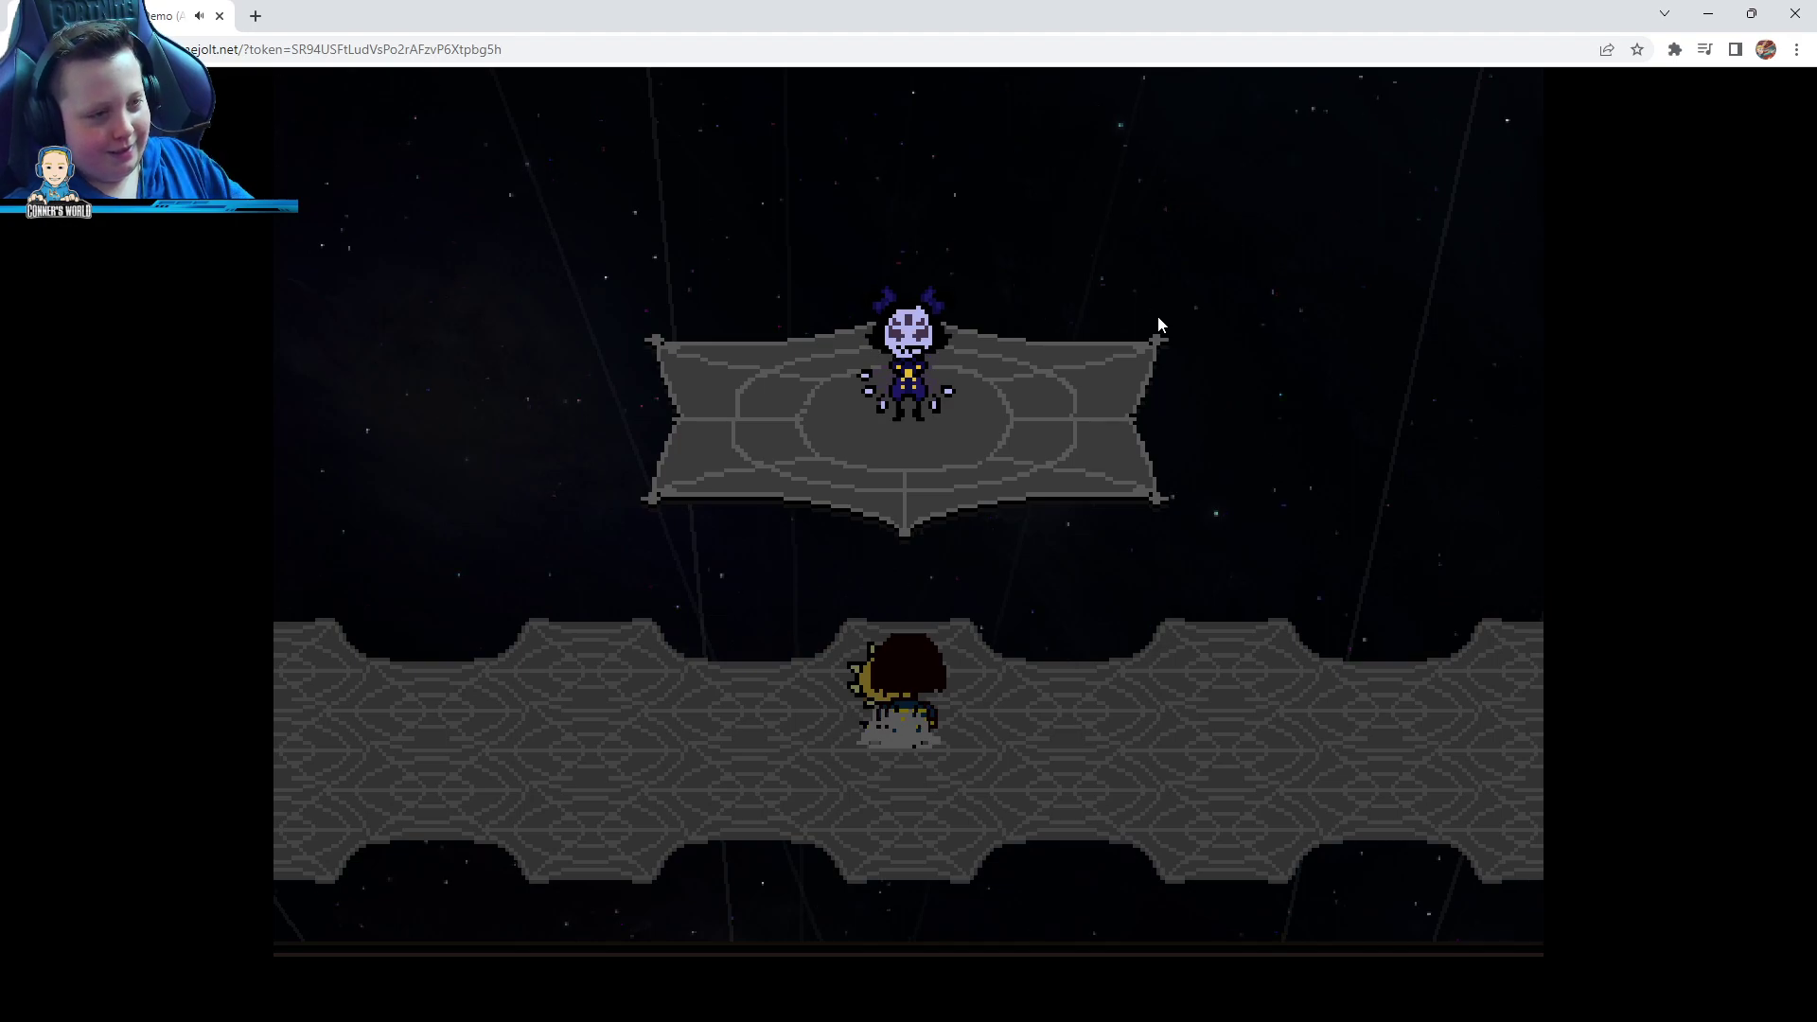
# Back out of Fight, switch to ACT, and use Counter on Muffet
pyautogui.press('z')
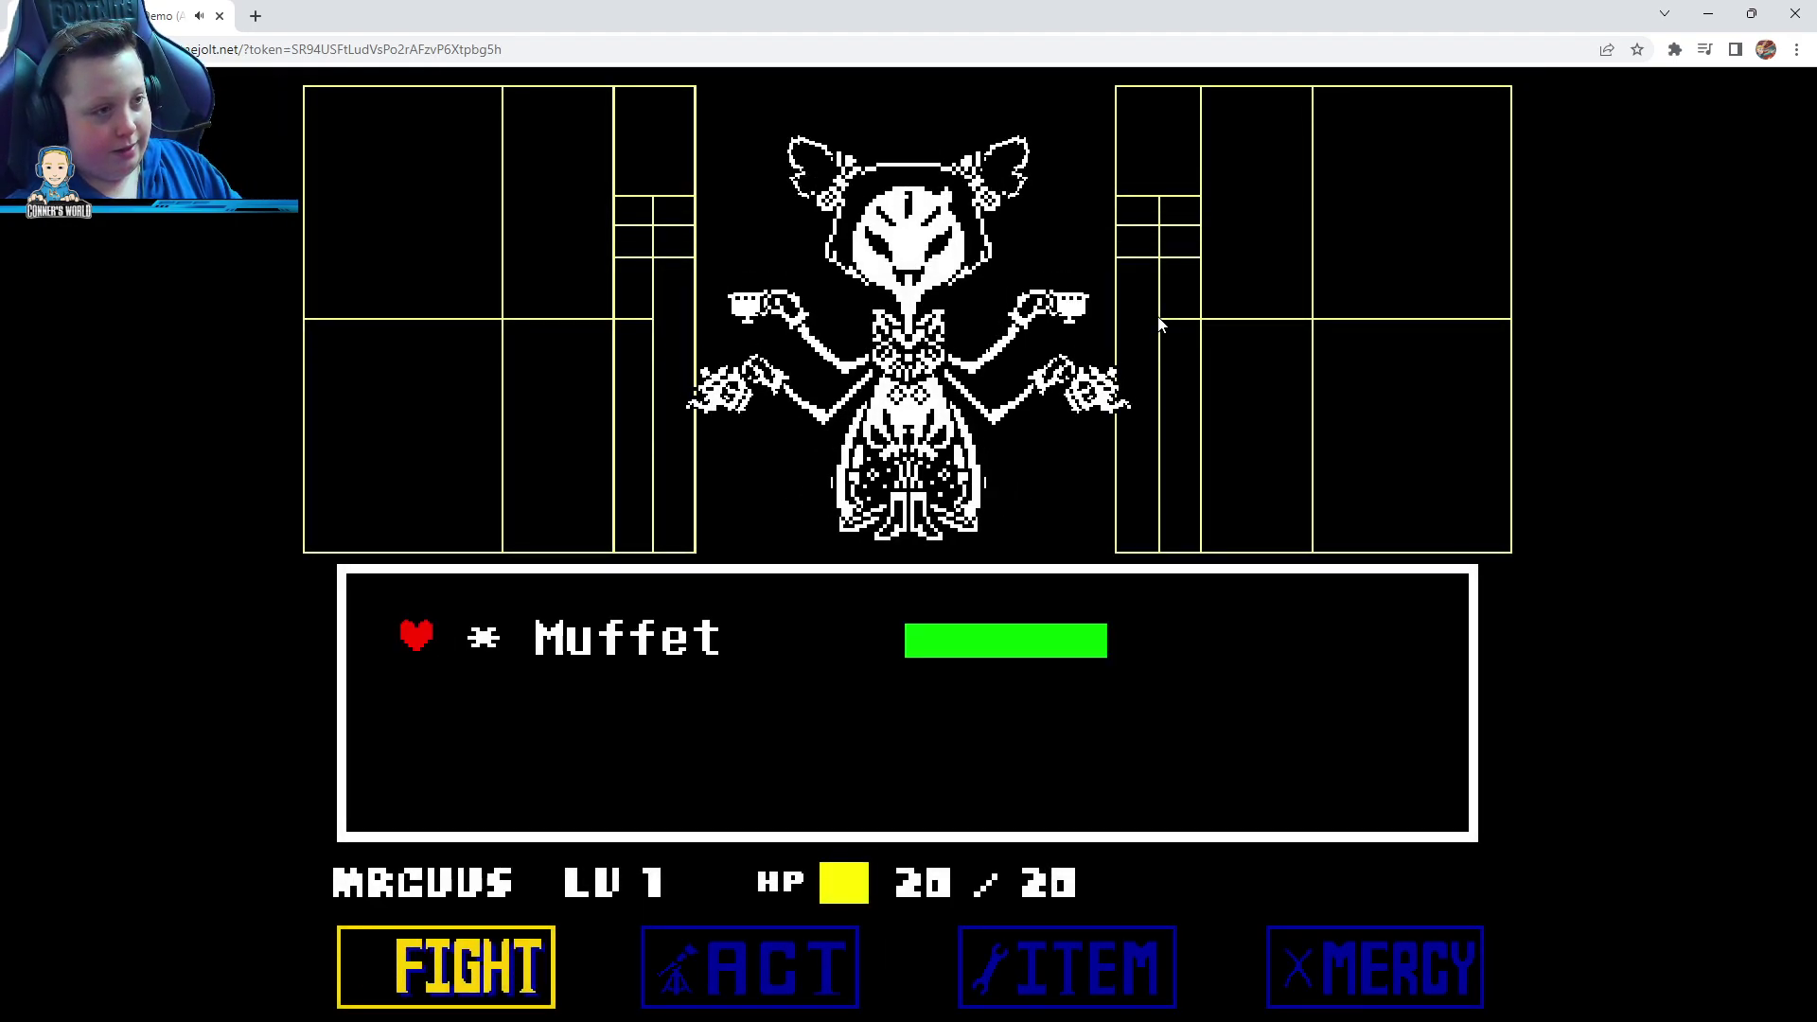
pyautogui.press('x')
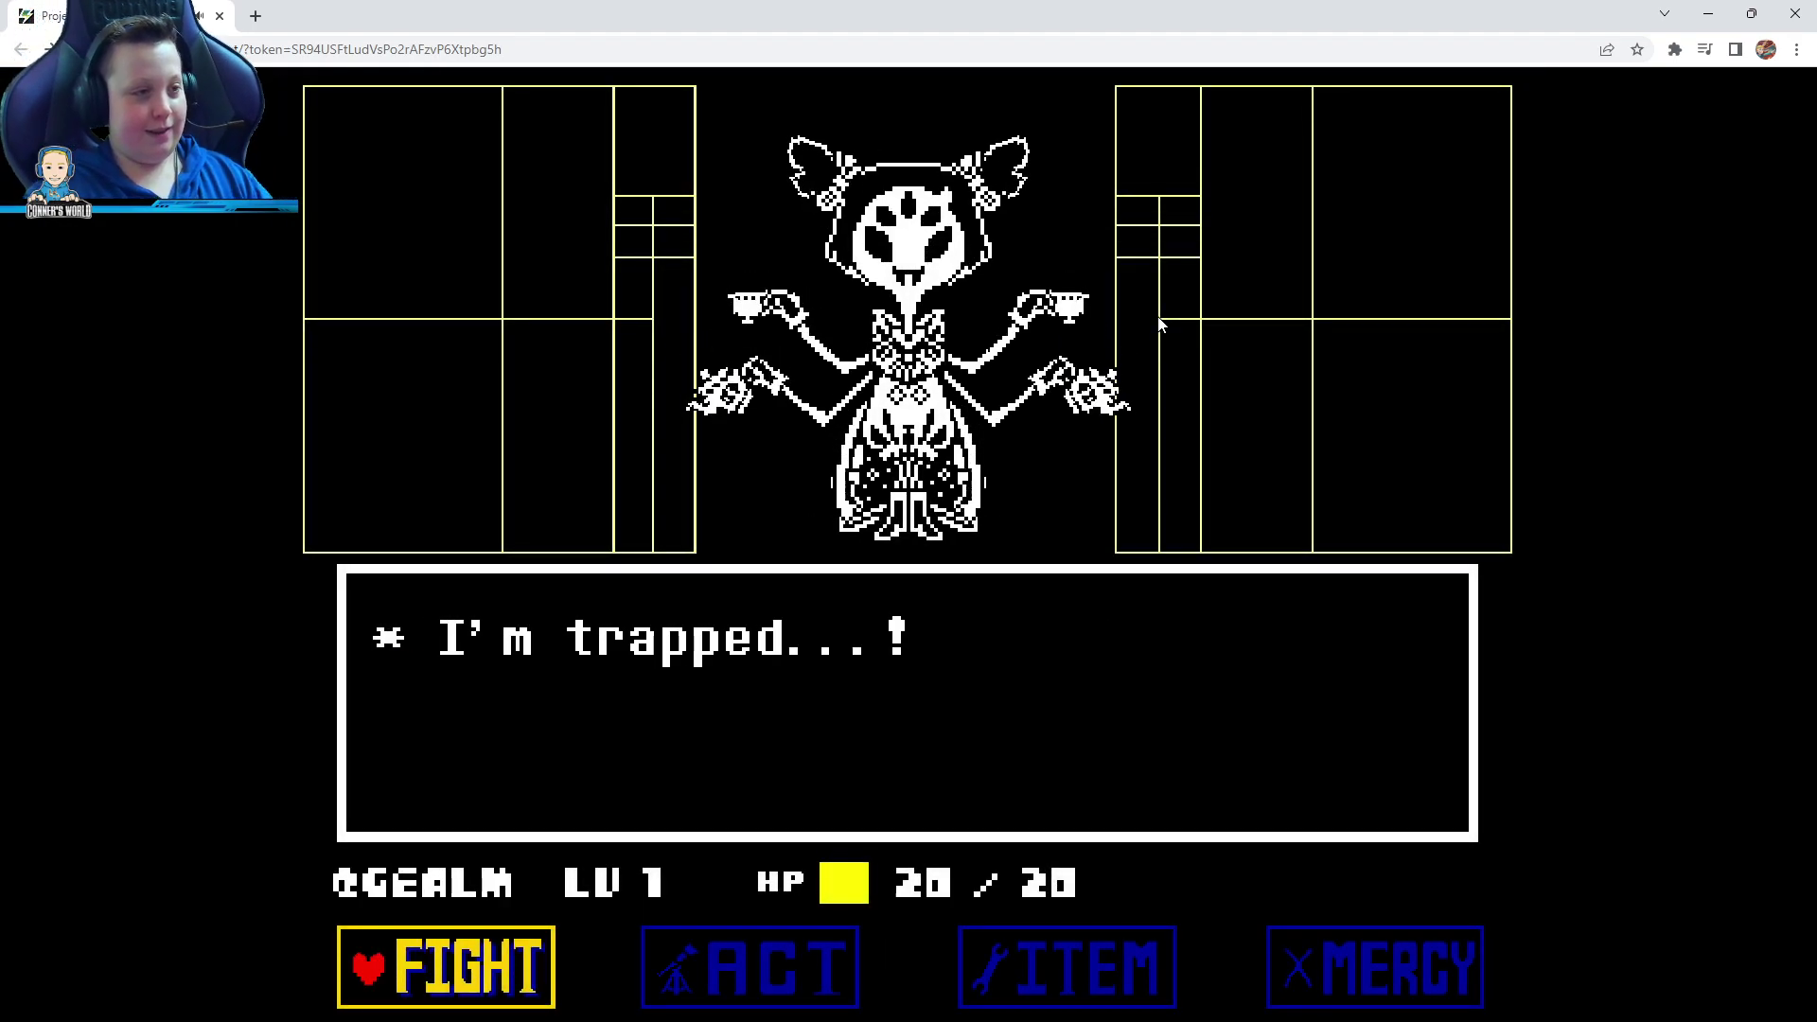
pyautogui.press('Right')
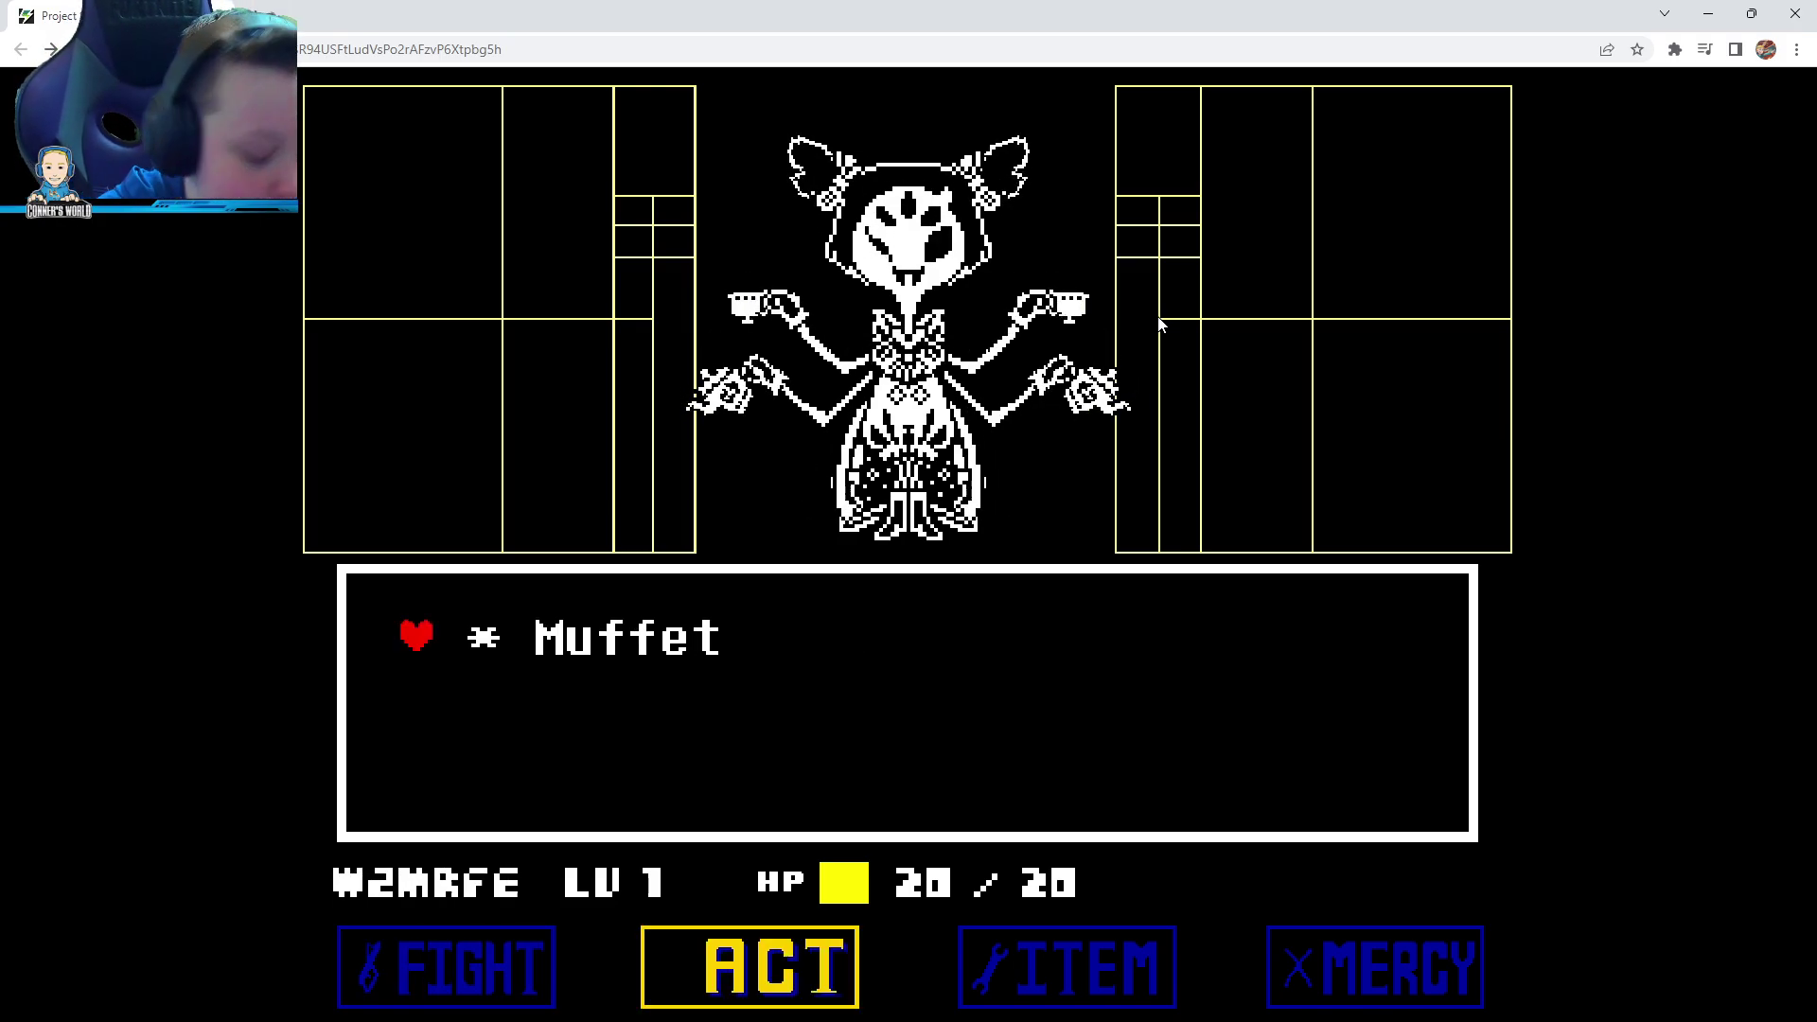
pyautogui.press('z')
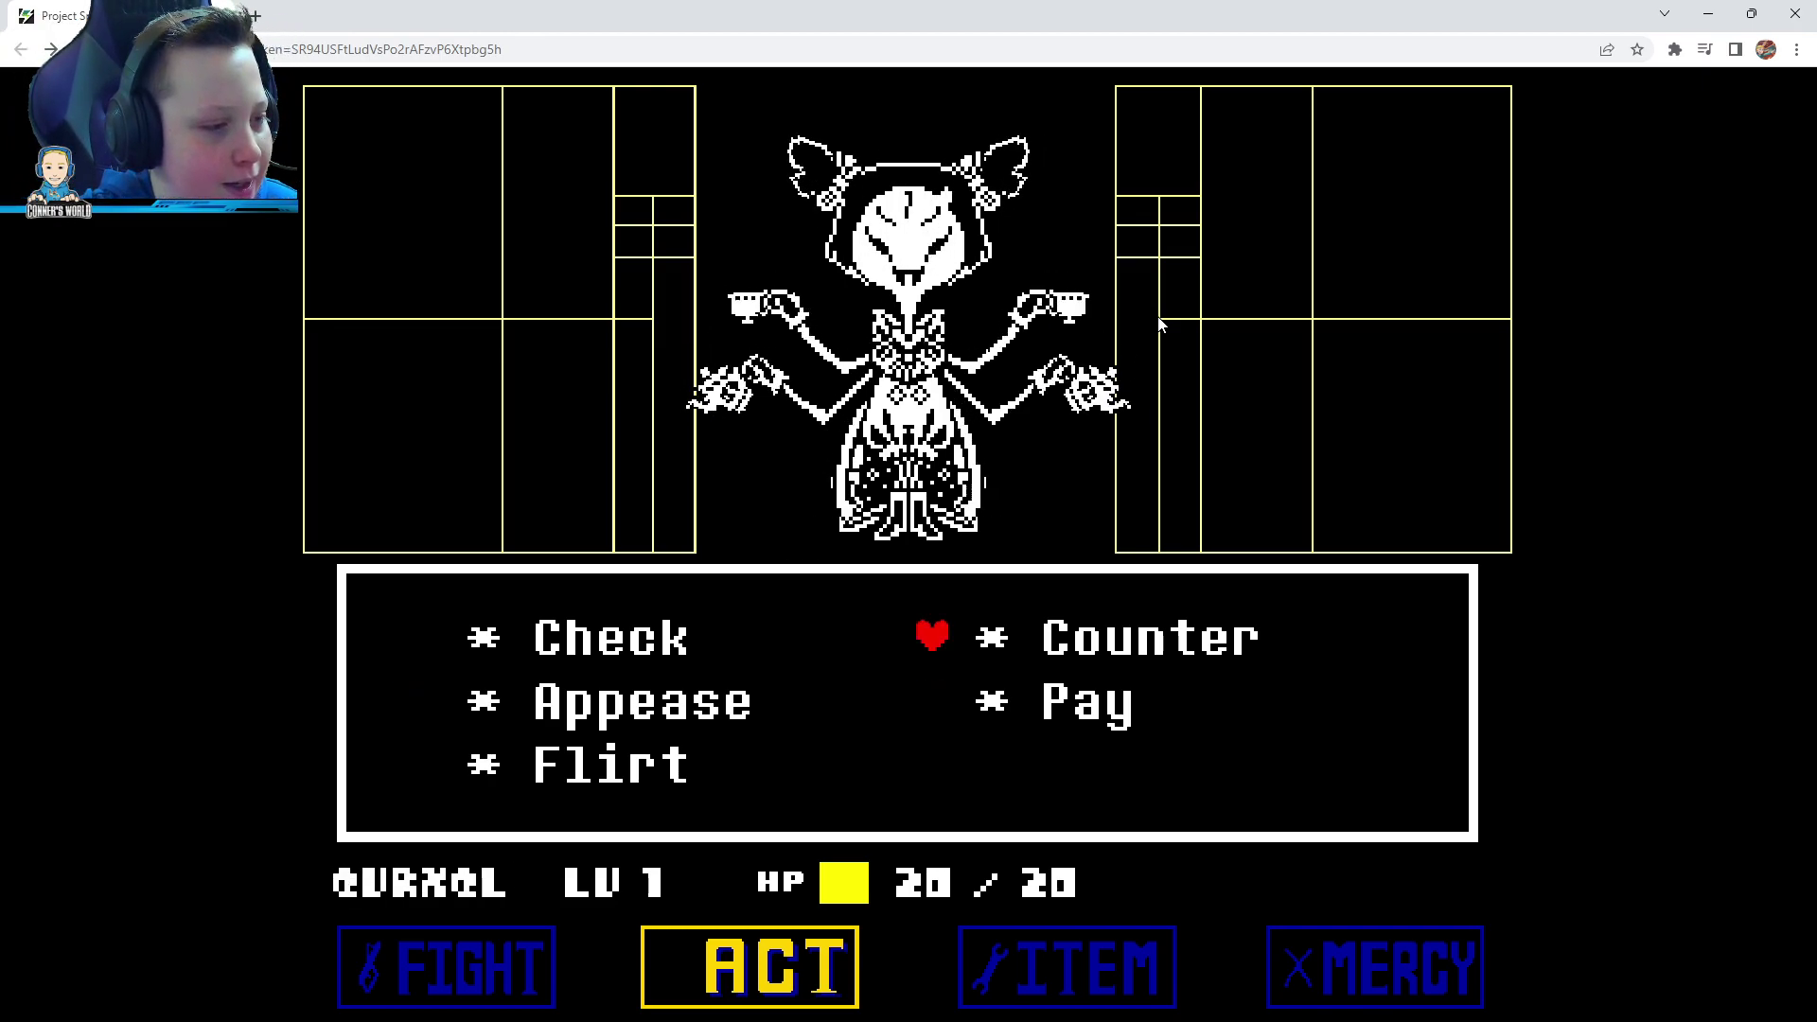
pyautogui.press('z')
pyautogui.press('z')
pyautogui.press('z')
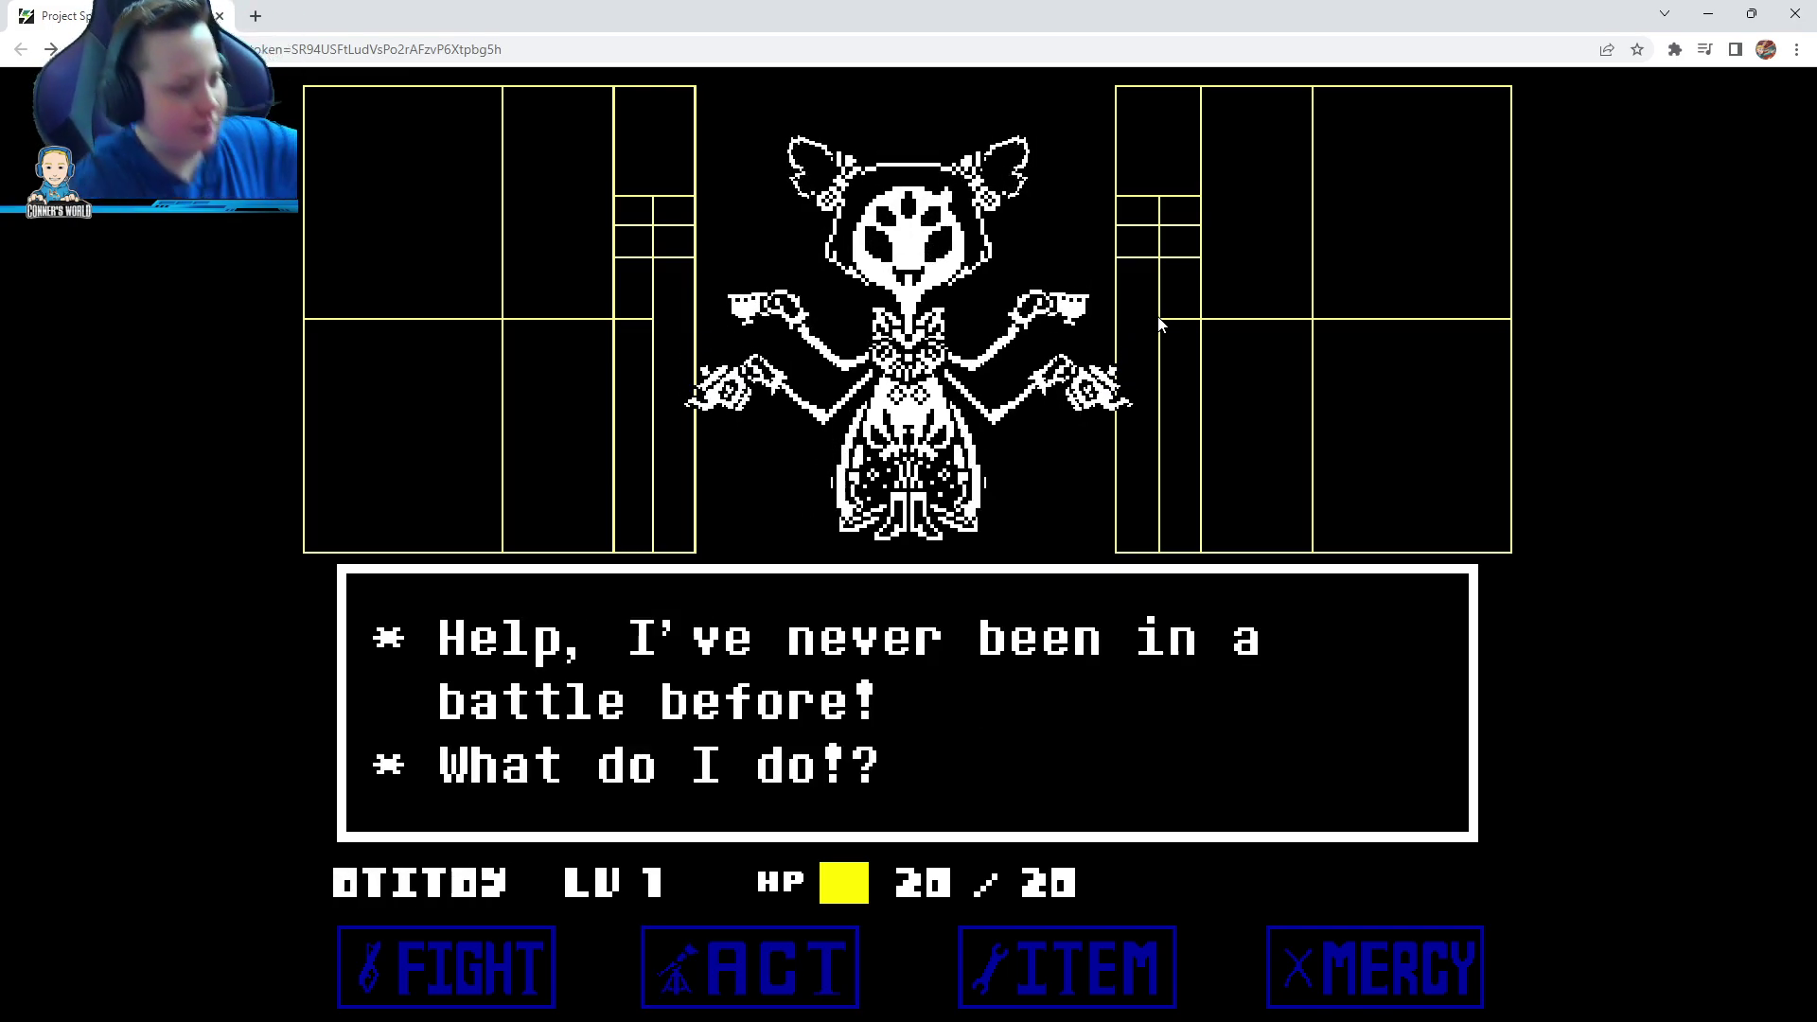
pyautogui.press('z')
pyautogui.press('z')
pyautogui.press('z')
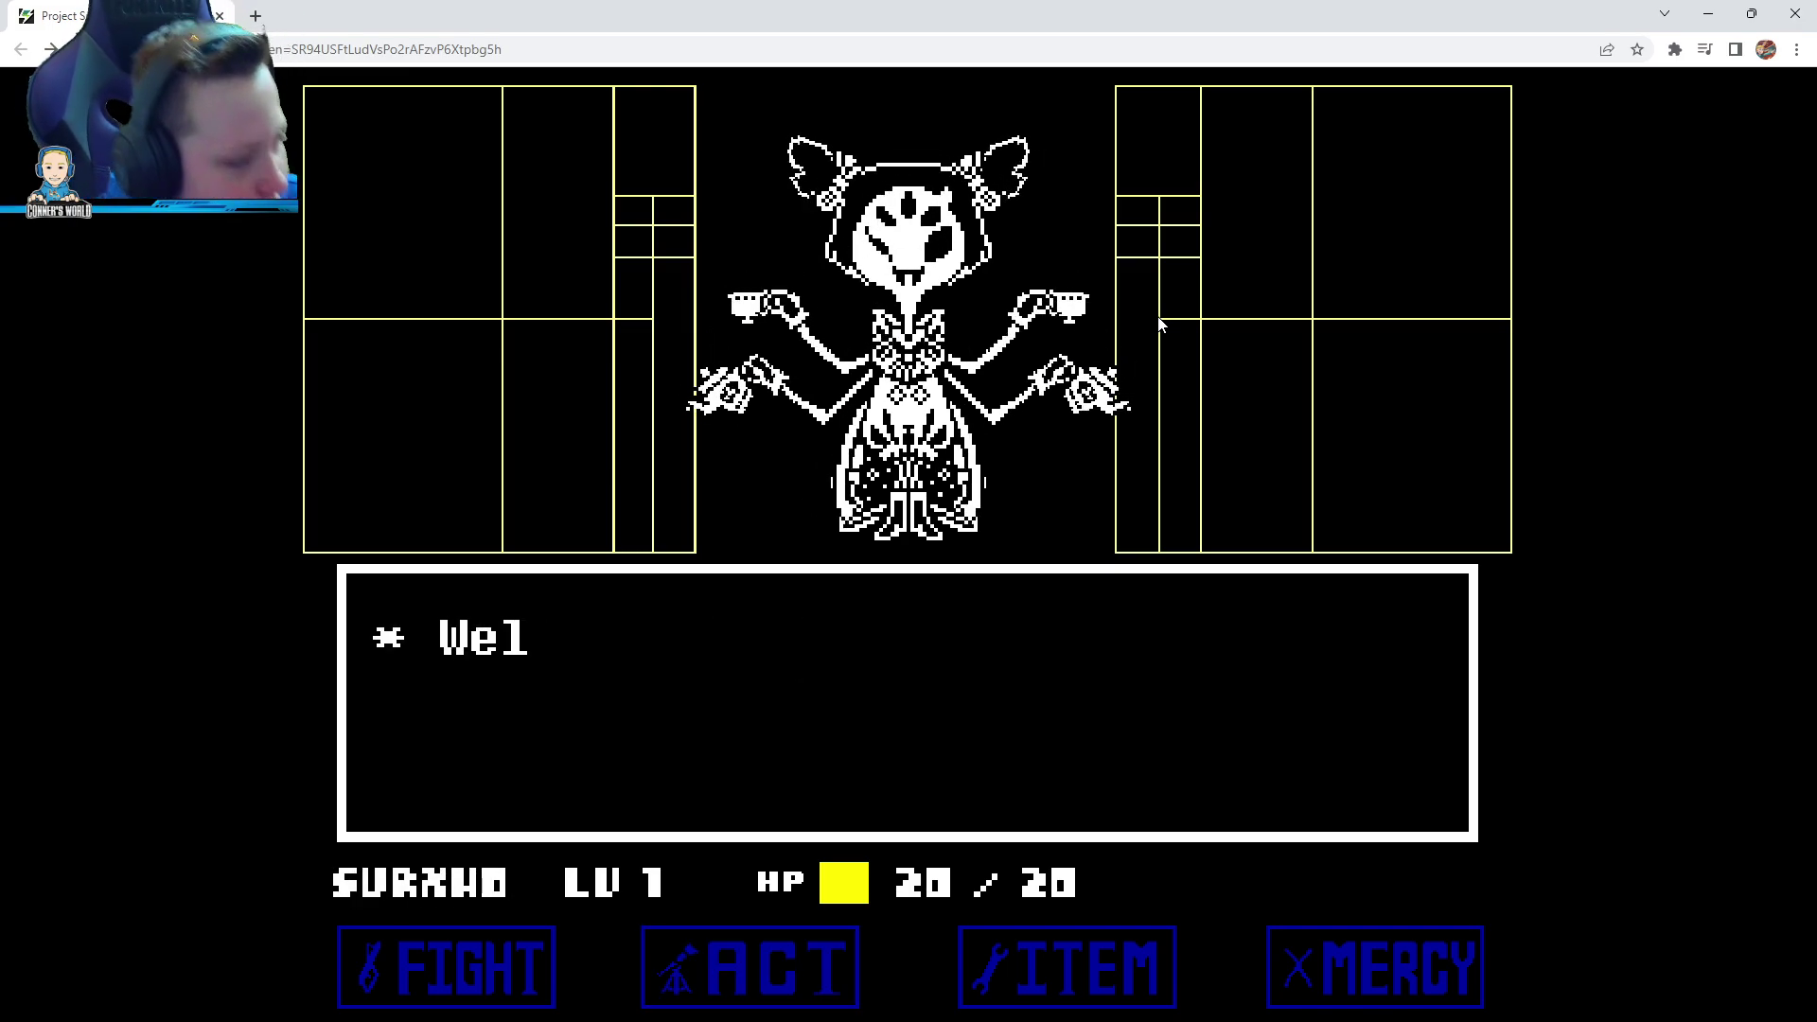
pyautogui.press('z')
pyautogui.press('z')
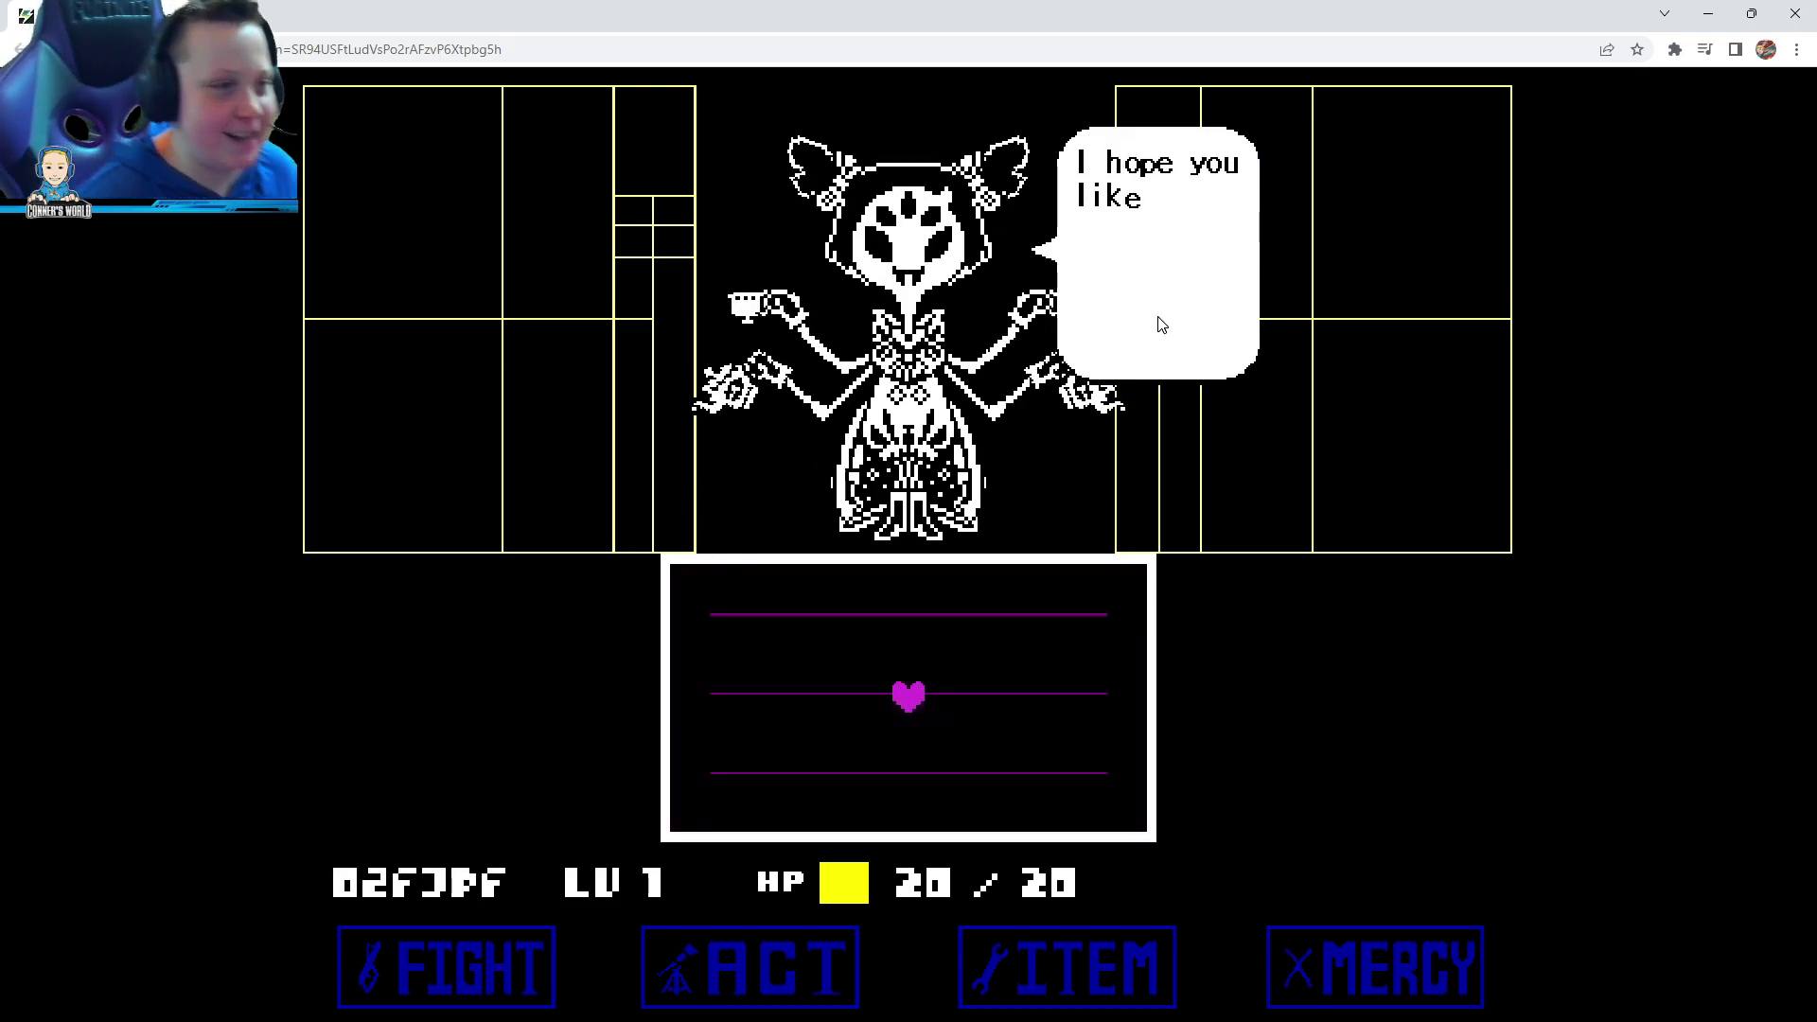
# Appease Muffet, then dodge her spiders by switching web strings, ending on the middle string
pyautogui.press('z')
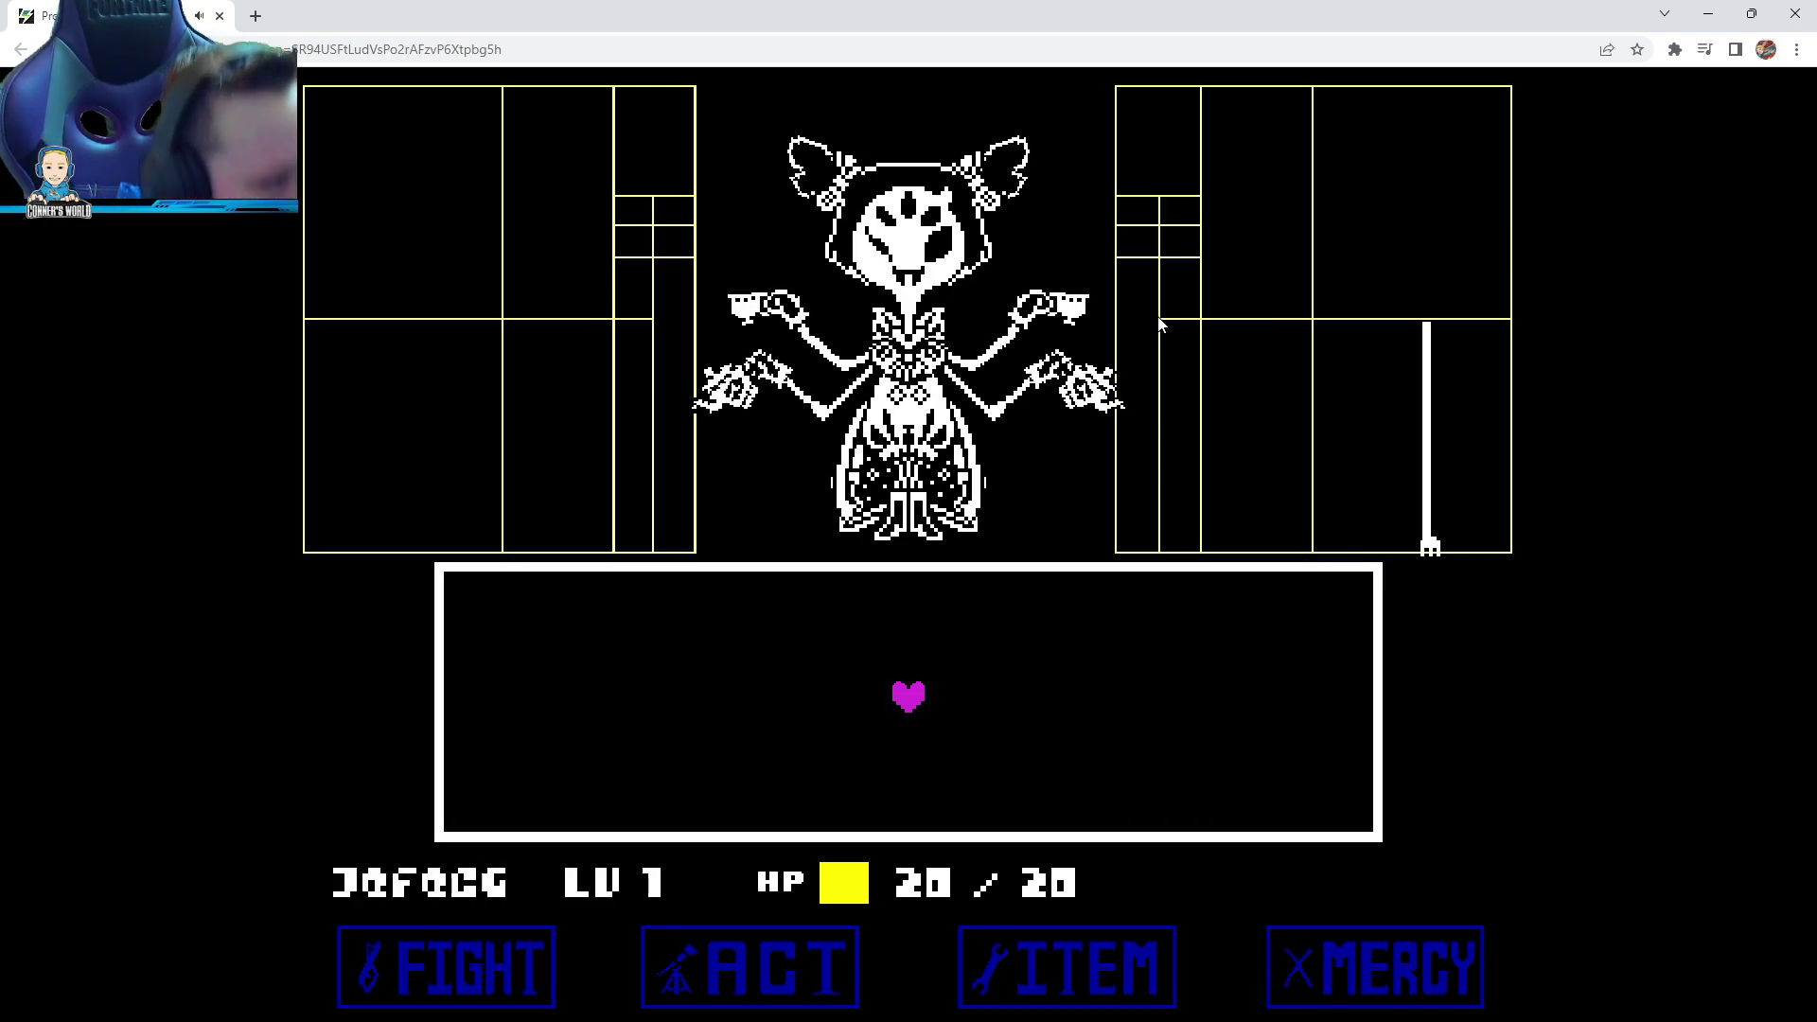
pyautogui.press('z')
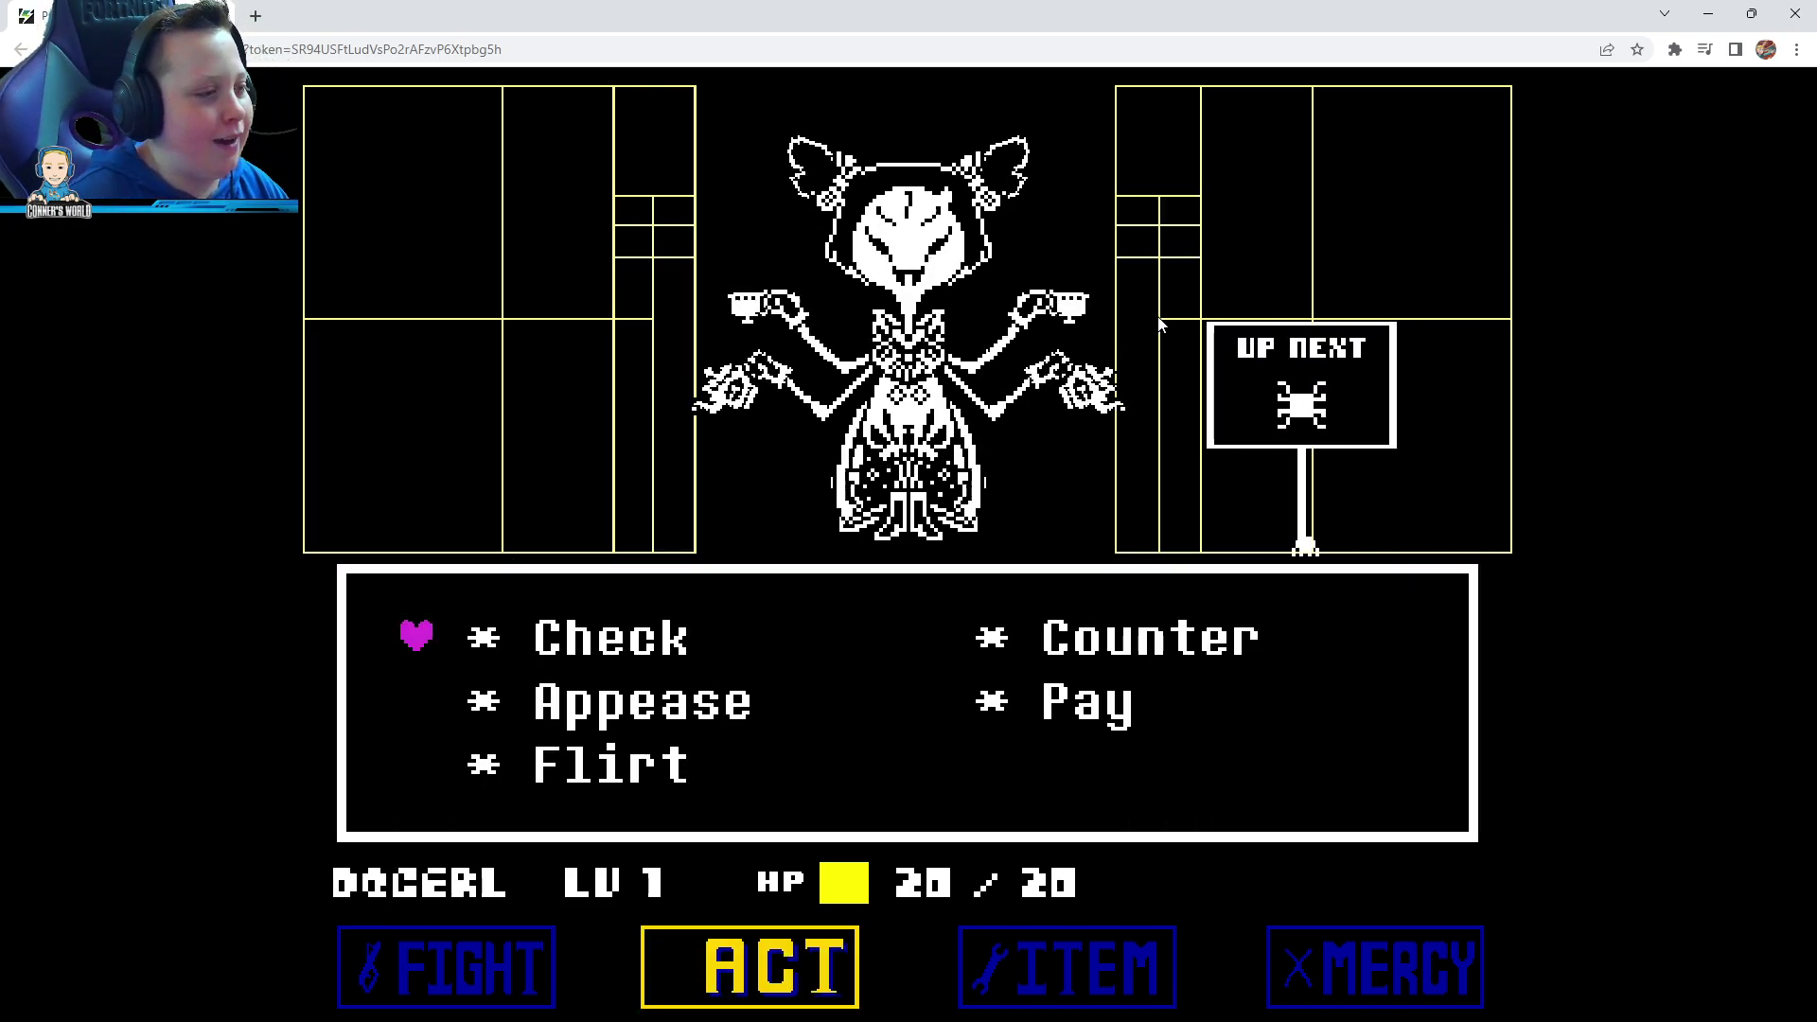
pyautogui.press('z')
pyautogui.press('z')
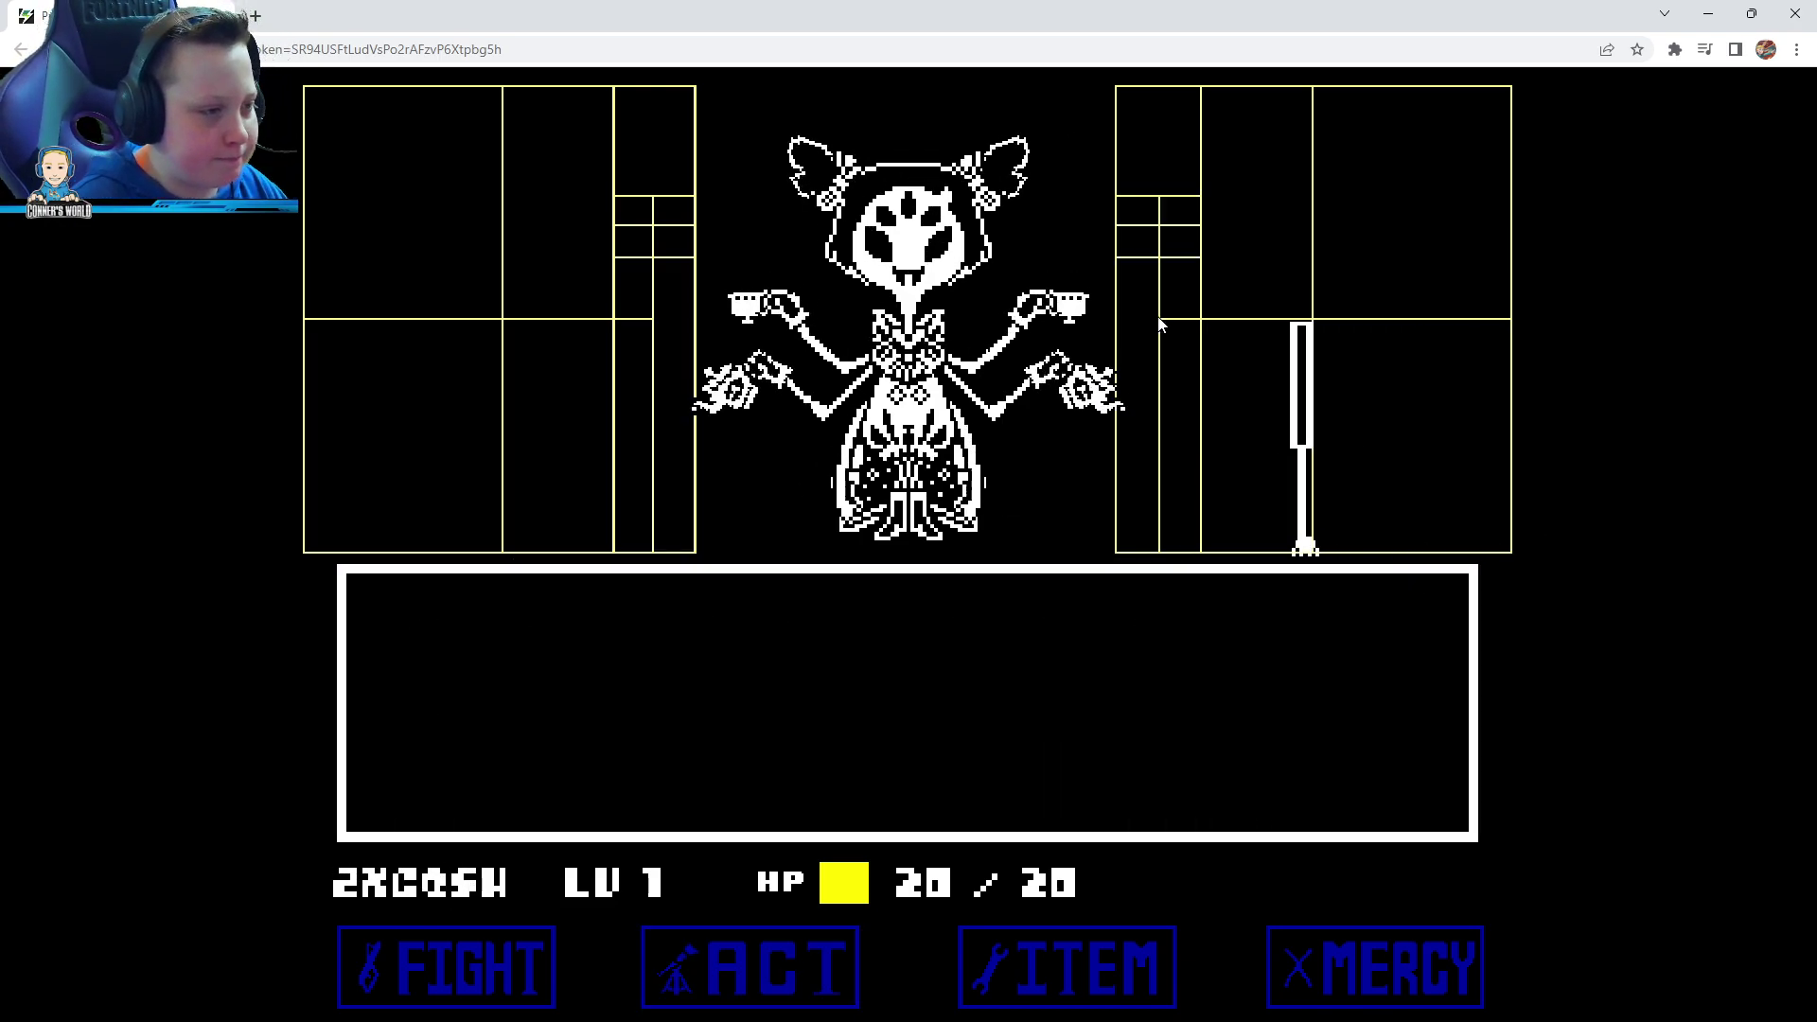
pyautogui.press('z')
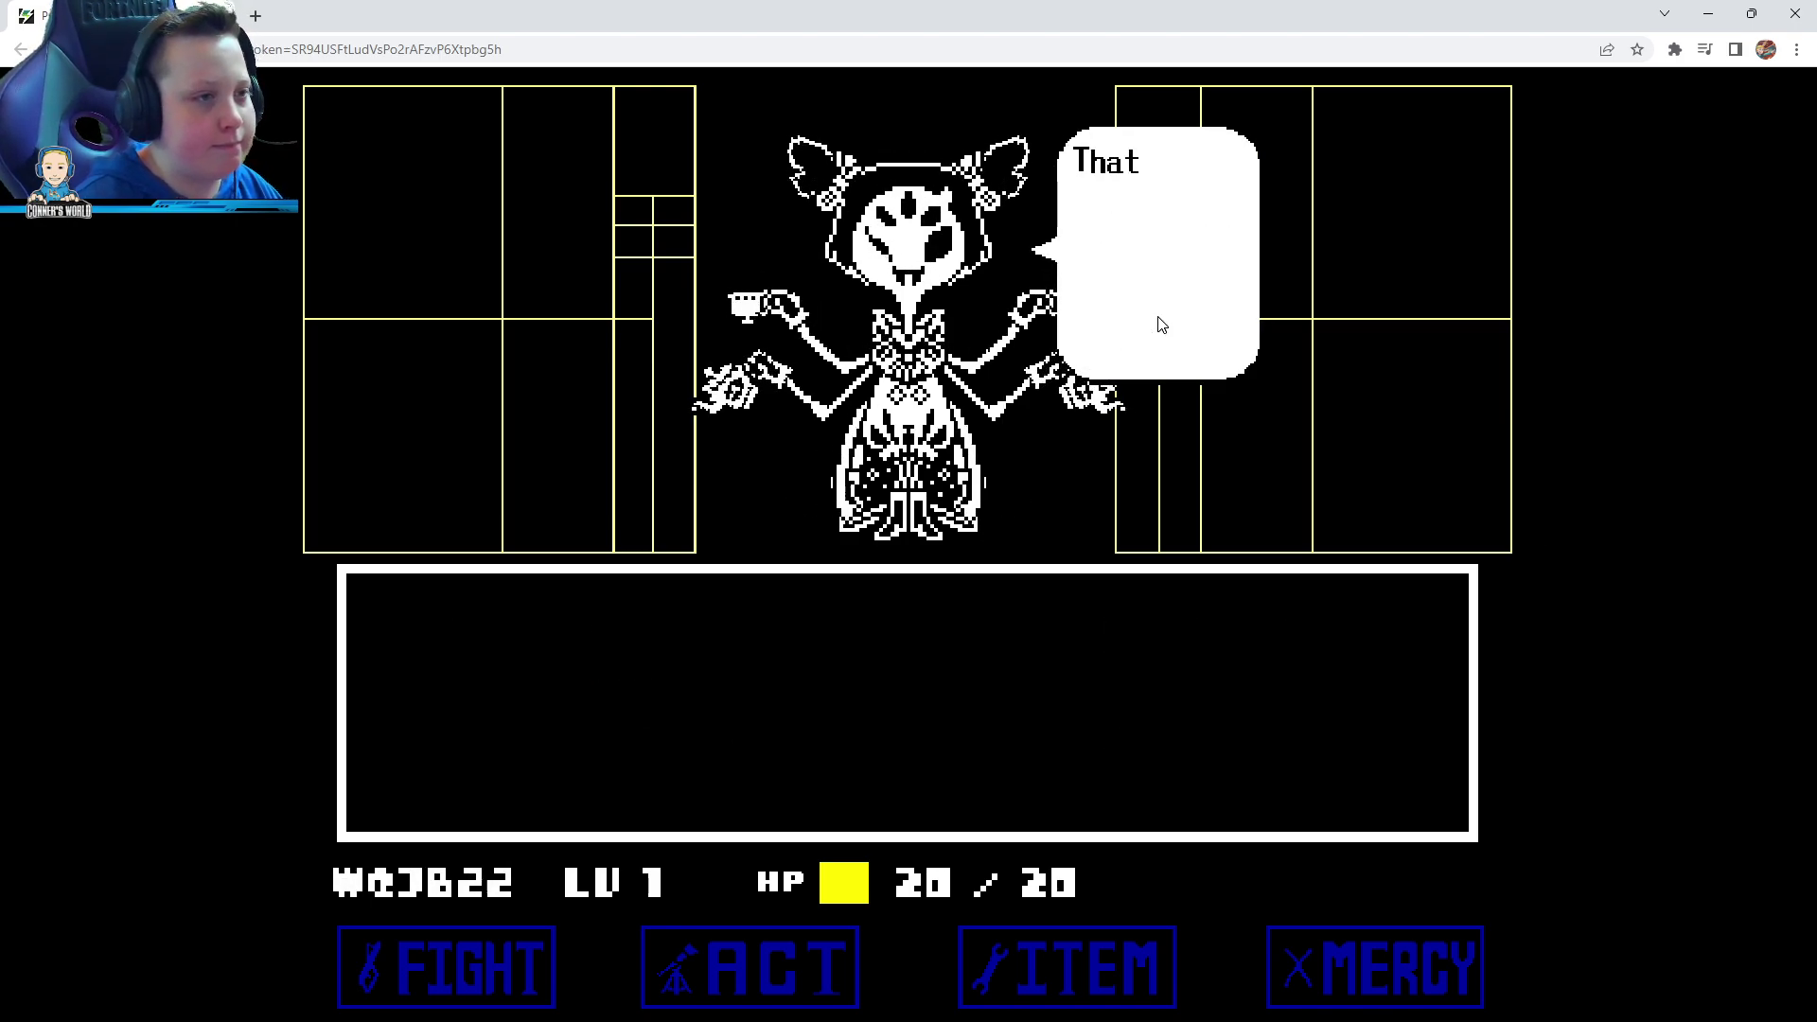
pyautogui.press('z')
pyautogui.press('Up')
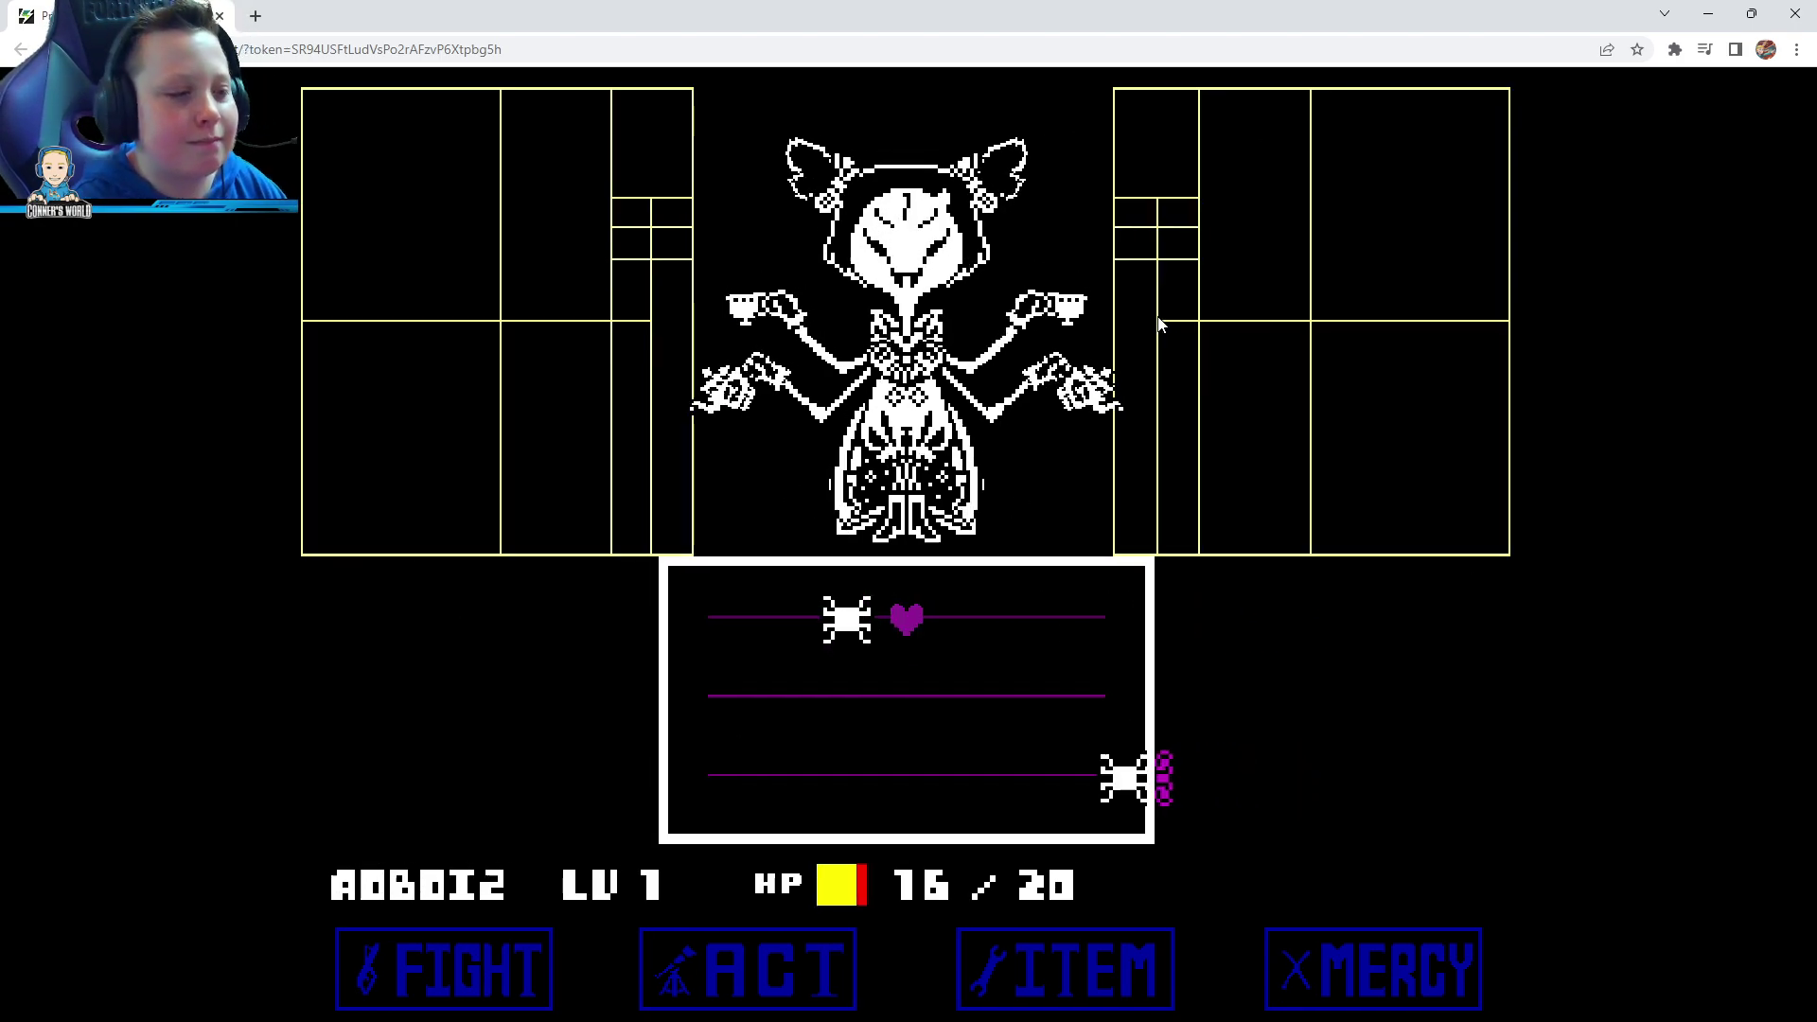
pyautogui.press('Down')
pyautogui.press('Up')
pyautogui.press('Down')
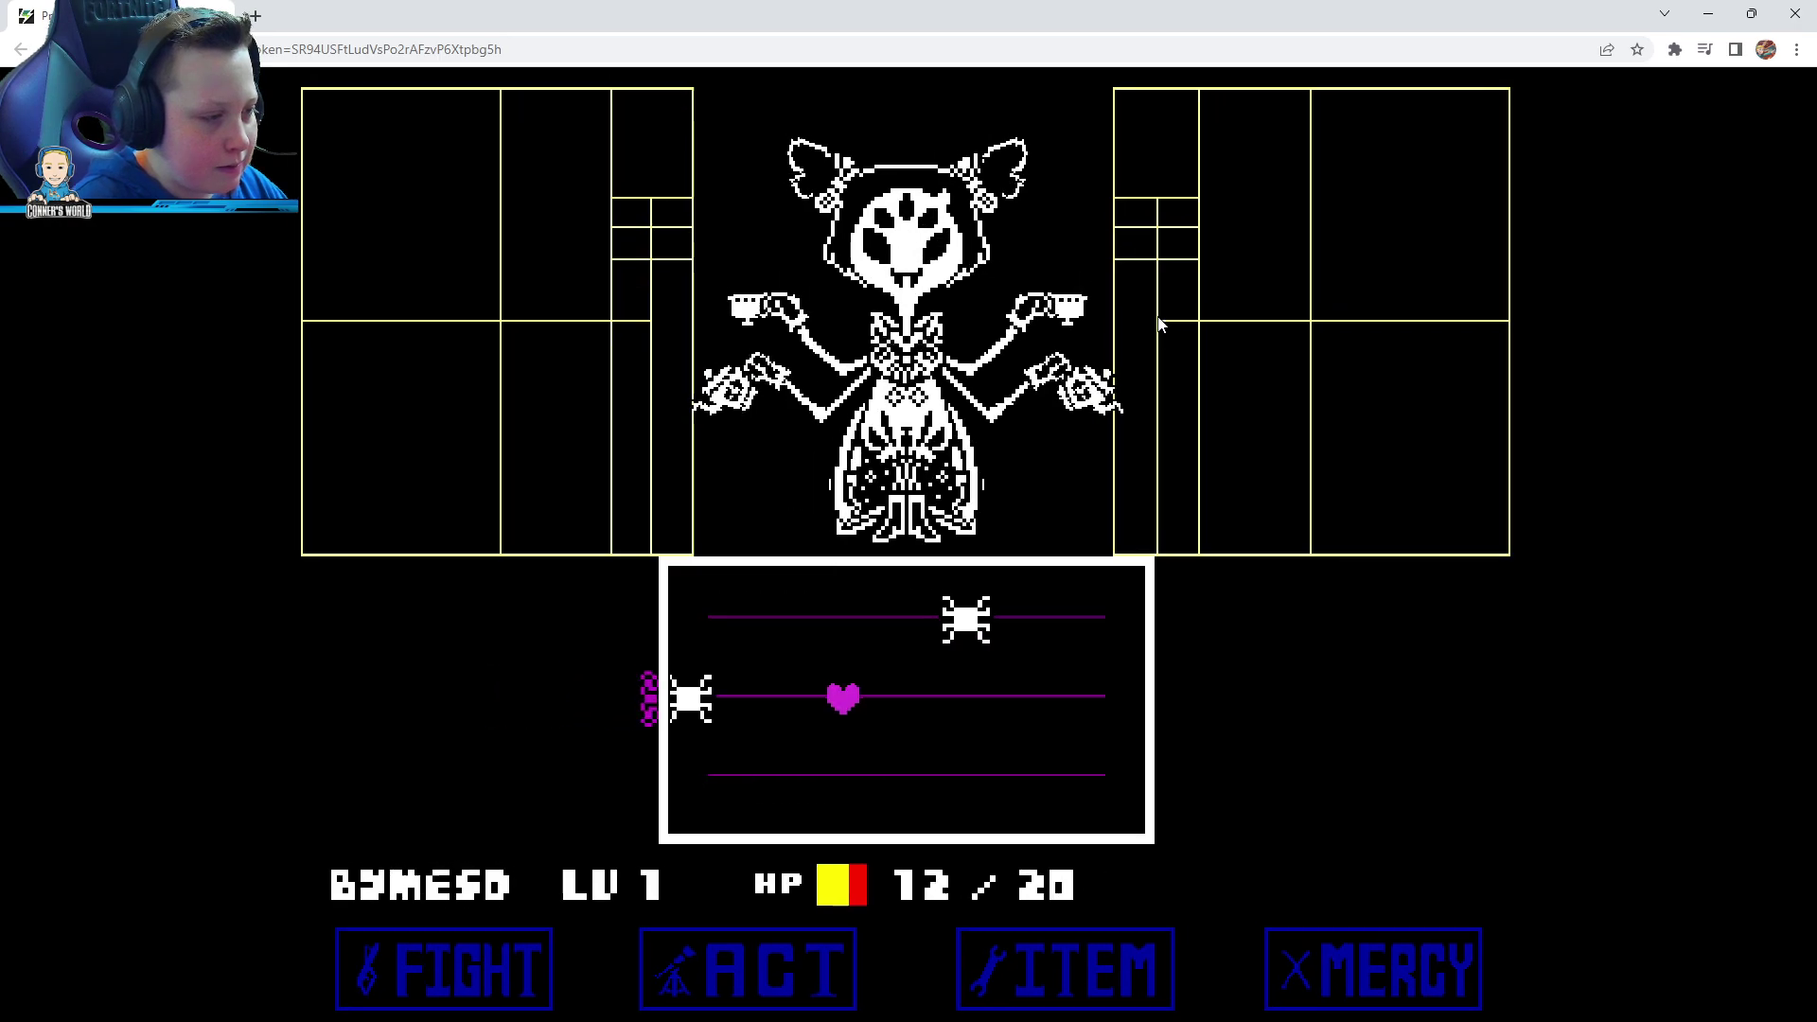
pyautogui.press('Up')
pyautogui.press('Down')
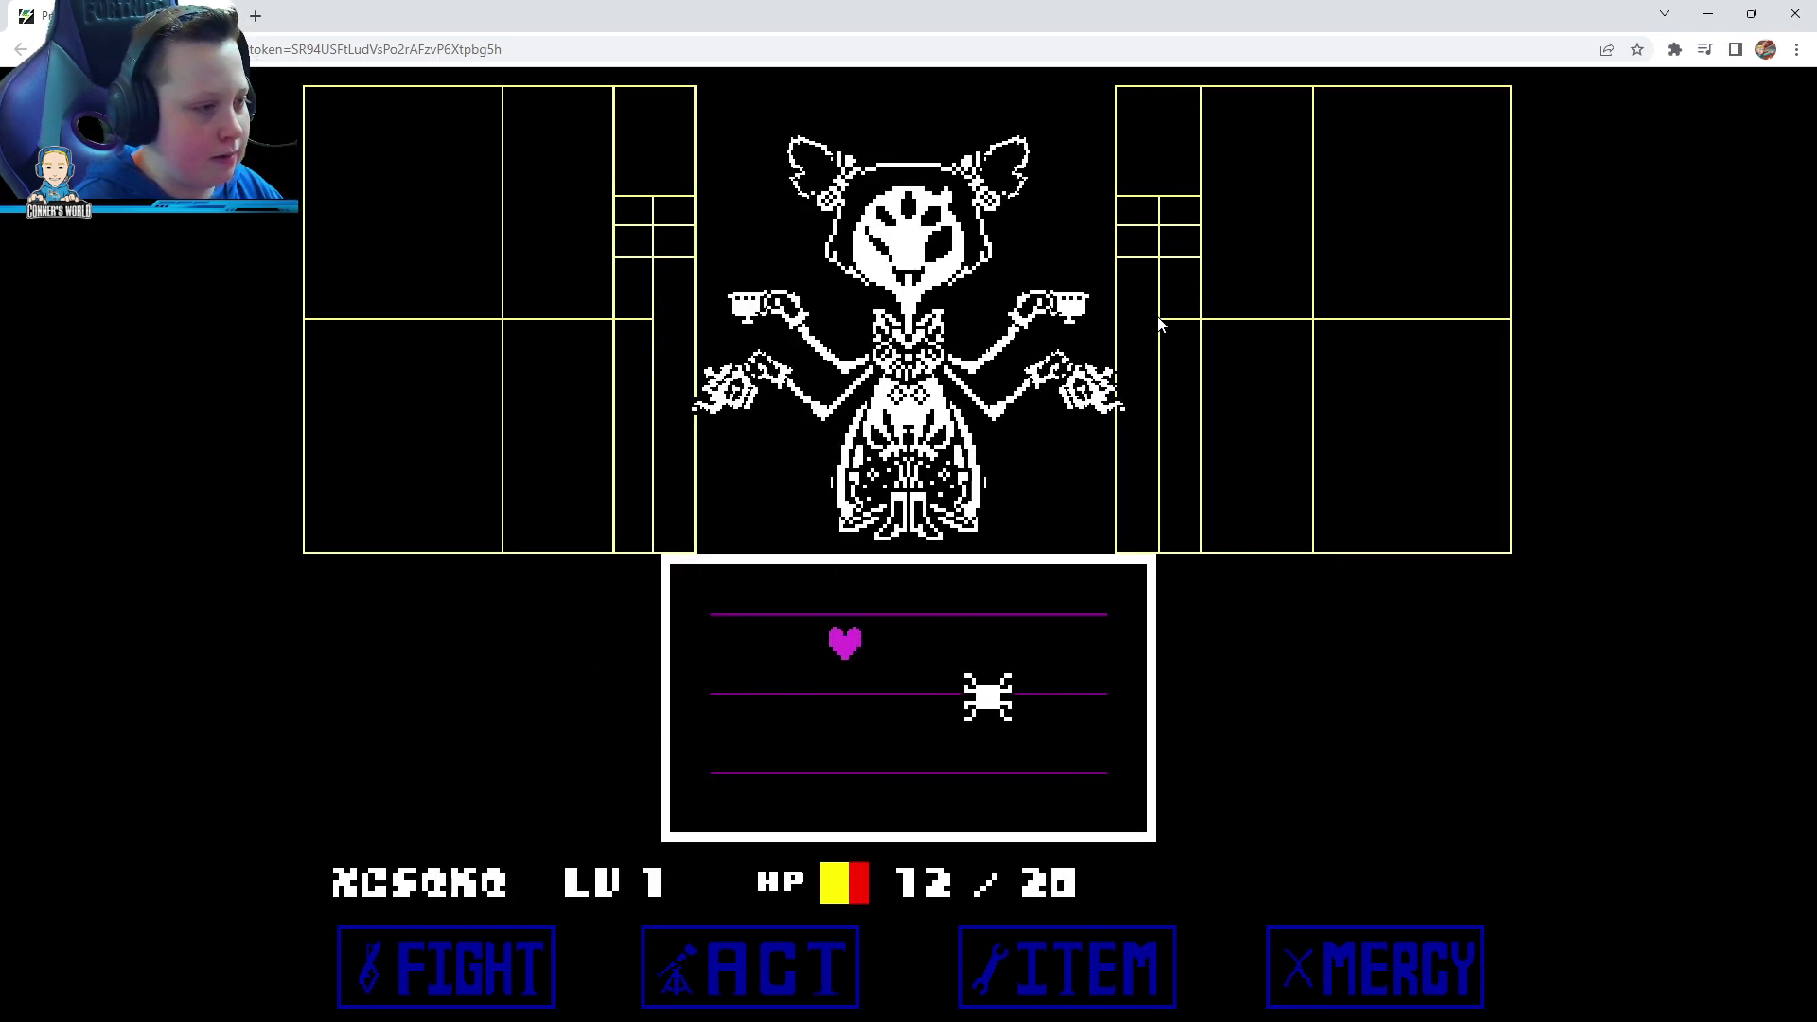
# Use Counter on Muffet again and answer the choice prompt
pyautogui.press('Right')
pyautogui.press('z')
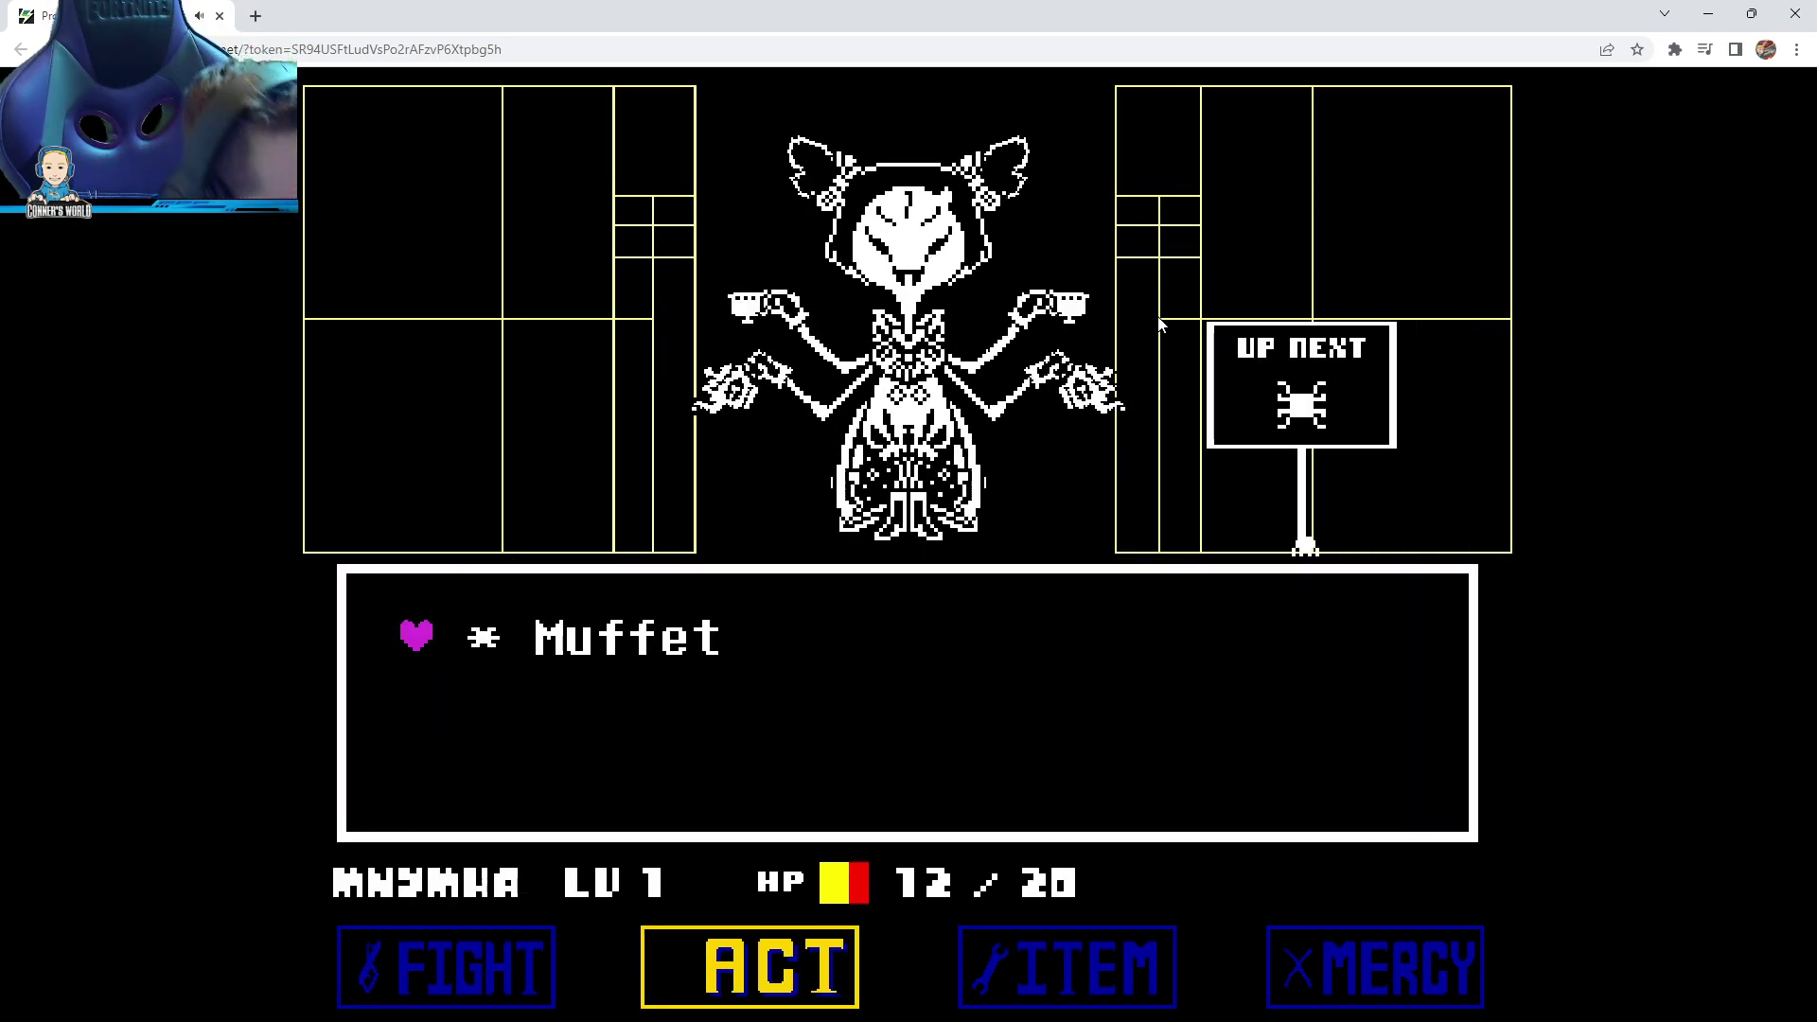
pyautogui.press('z')
pyautogui.press('Up')
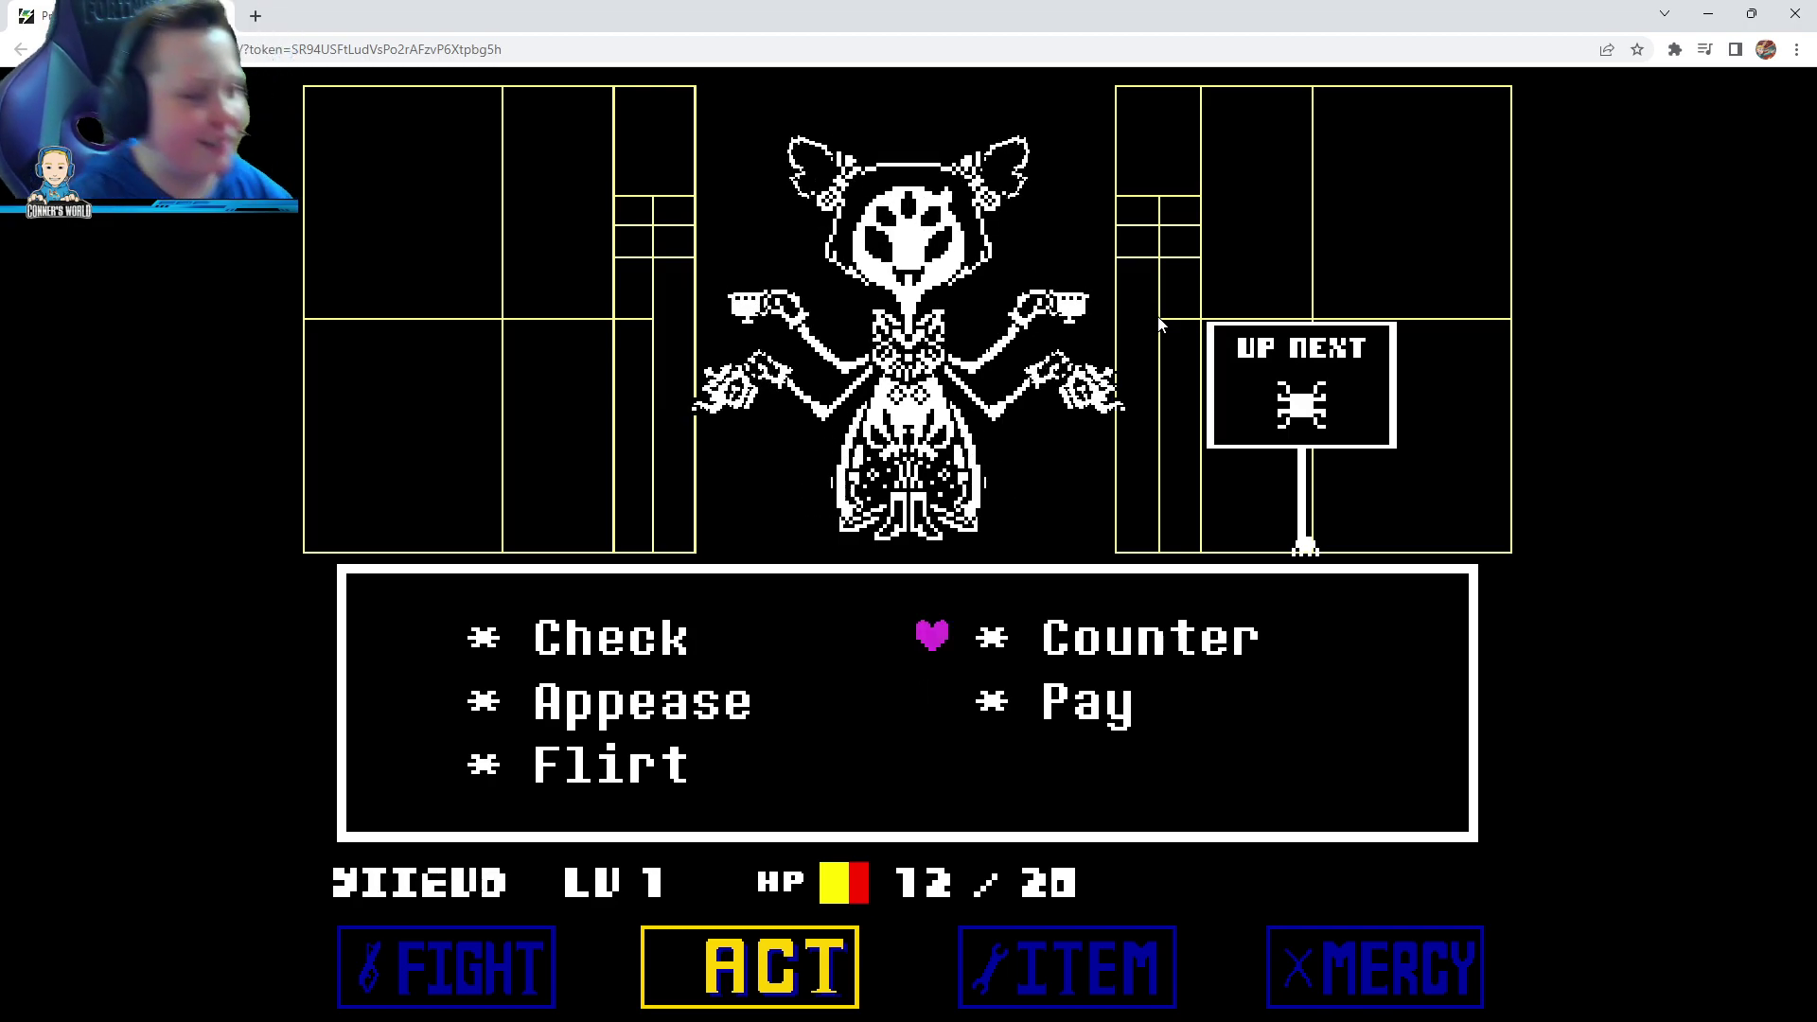
pyautogui.press('z')
pyautogui.press('z')
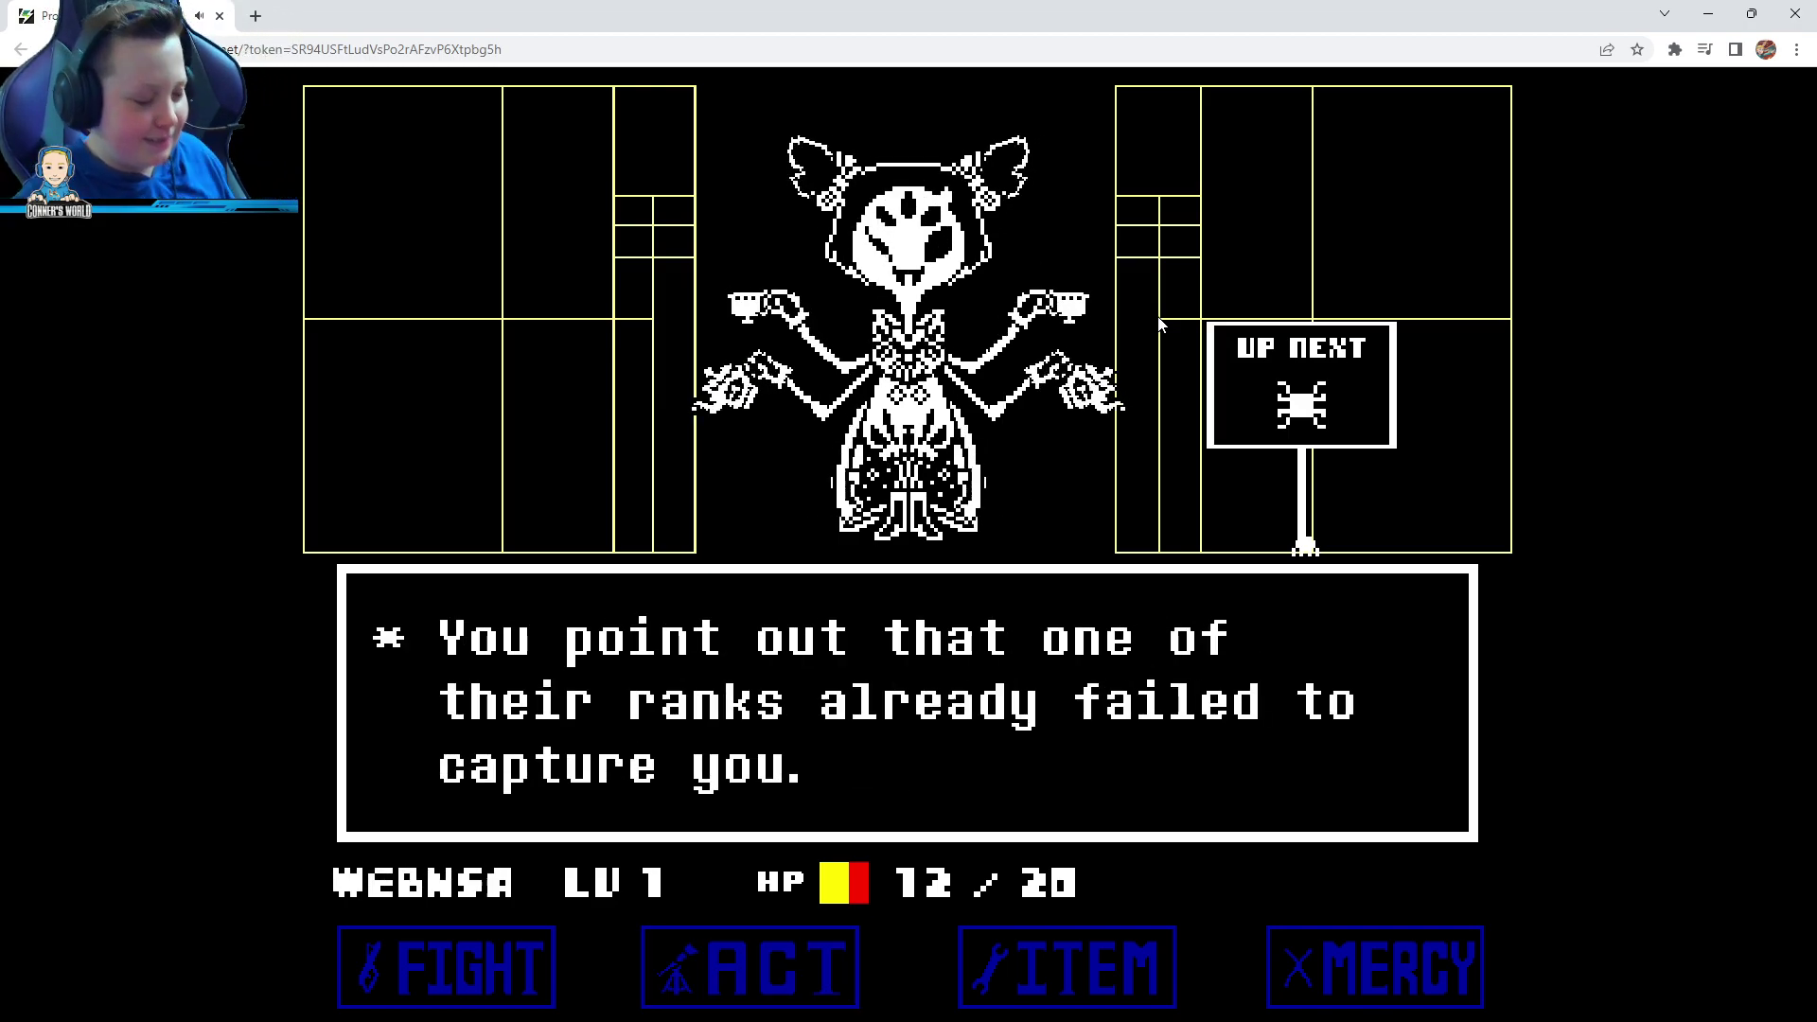
pyautogui.press('z')
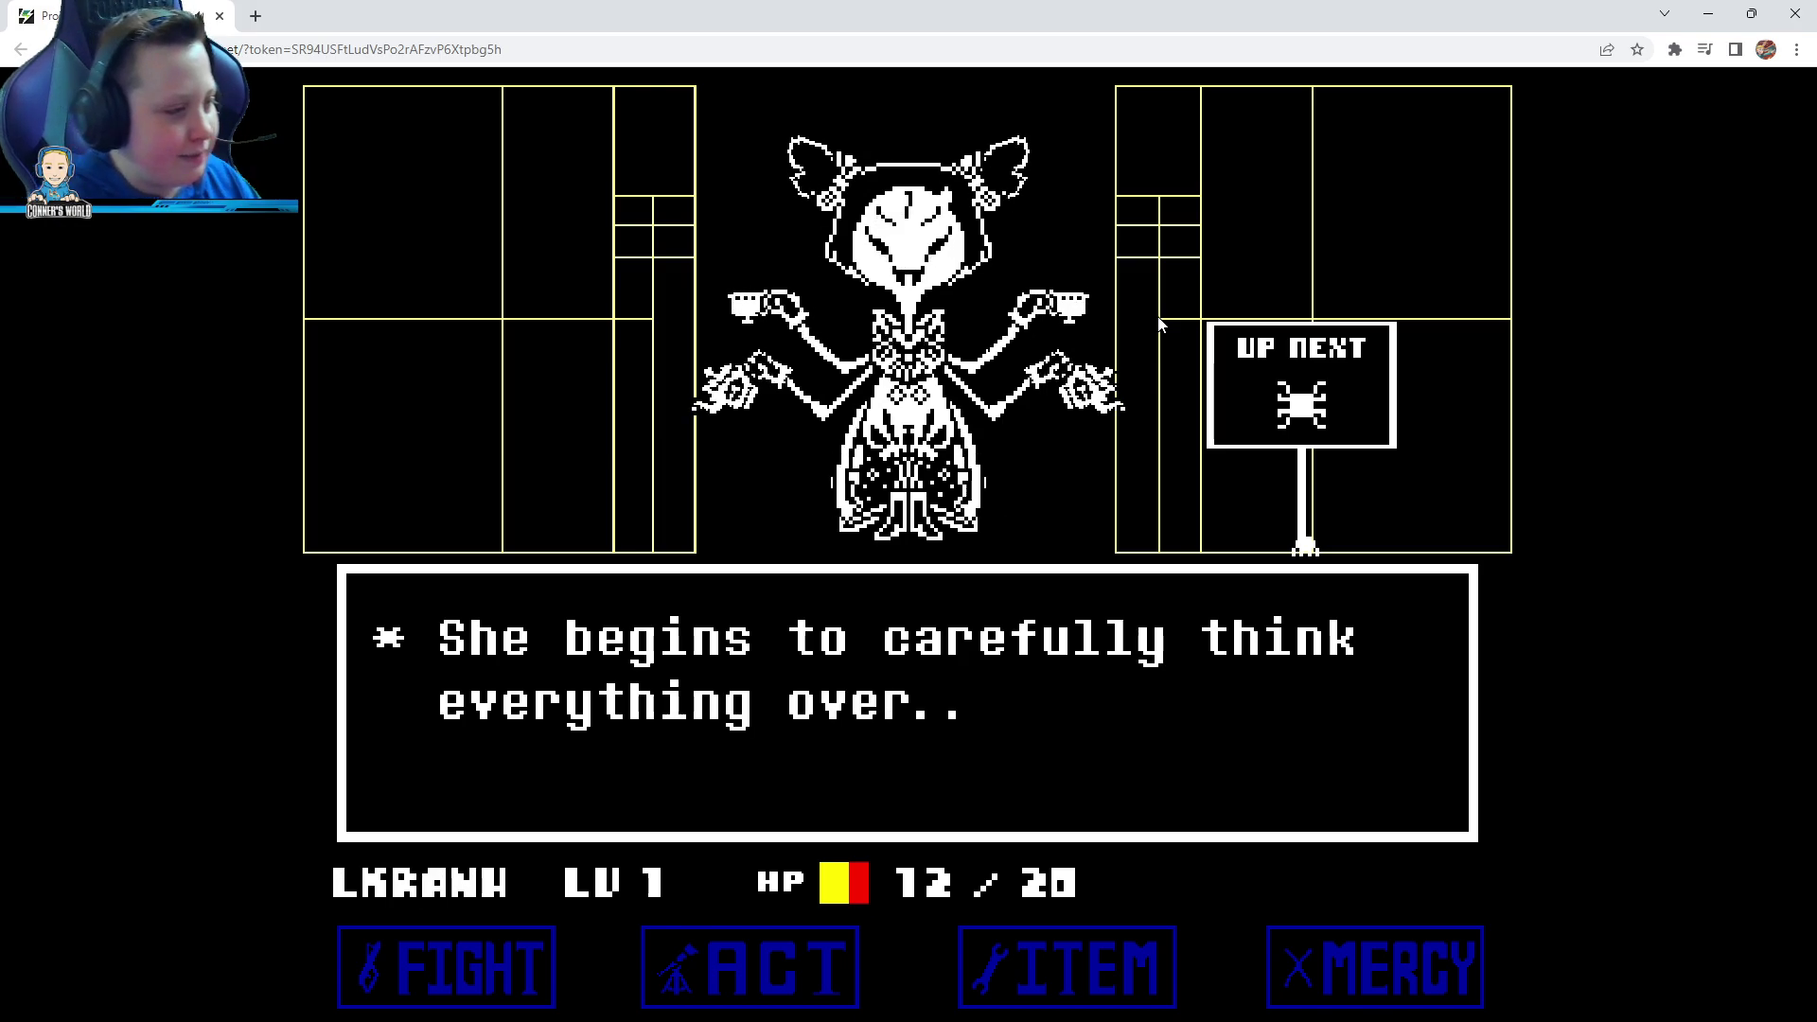
pyautogui.press('z')
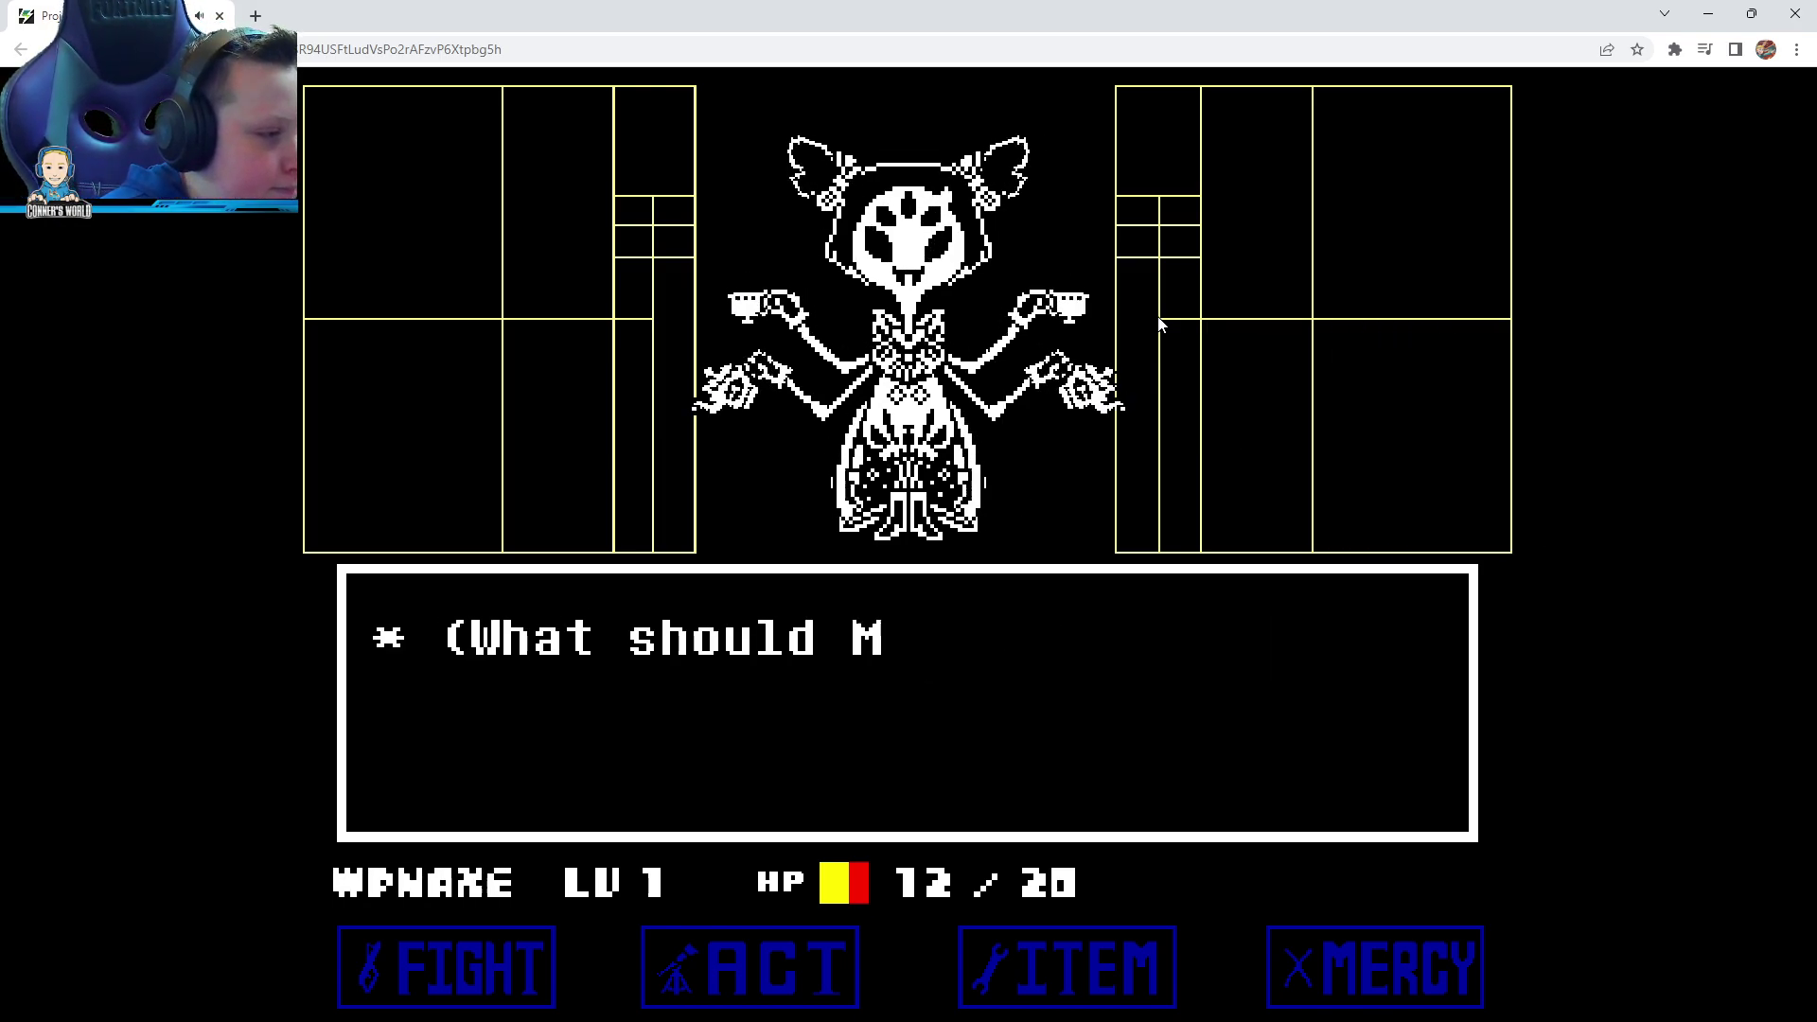
pyautogui.press('Down')
pyautogui.press('z')
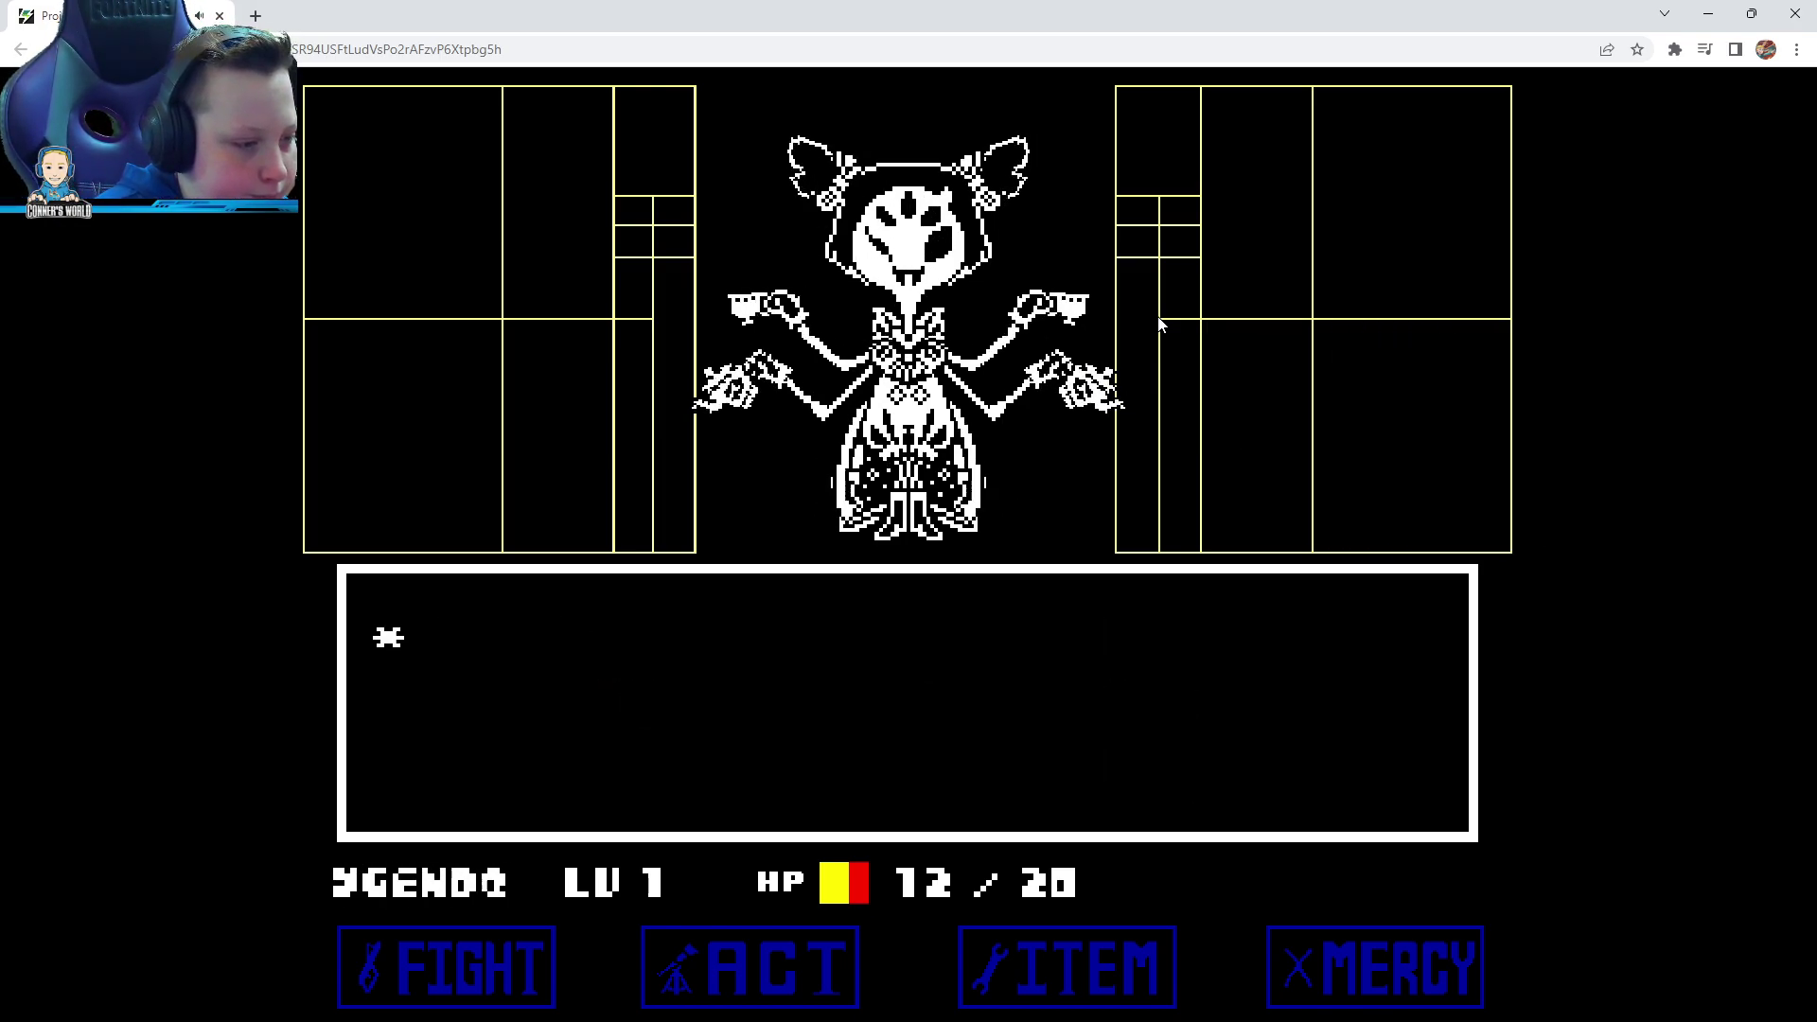
pyautogui.press('z')
pyautogui.press('z')
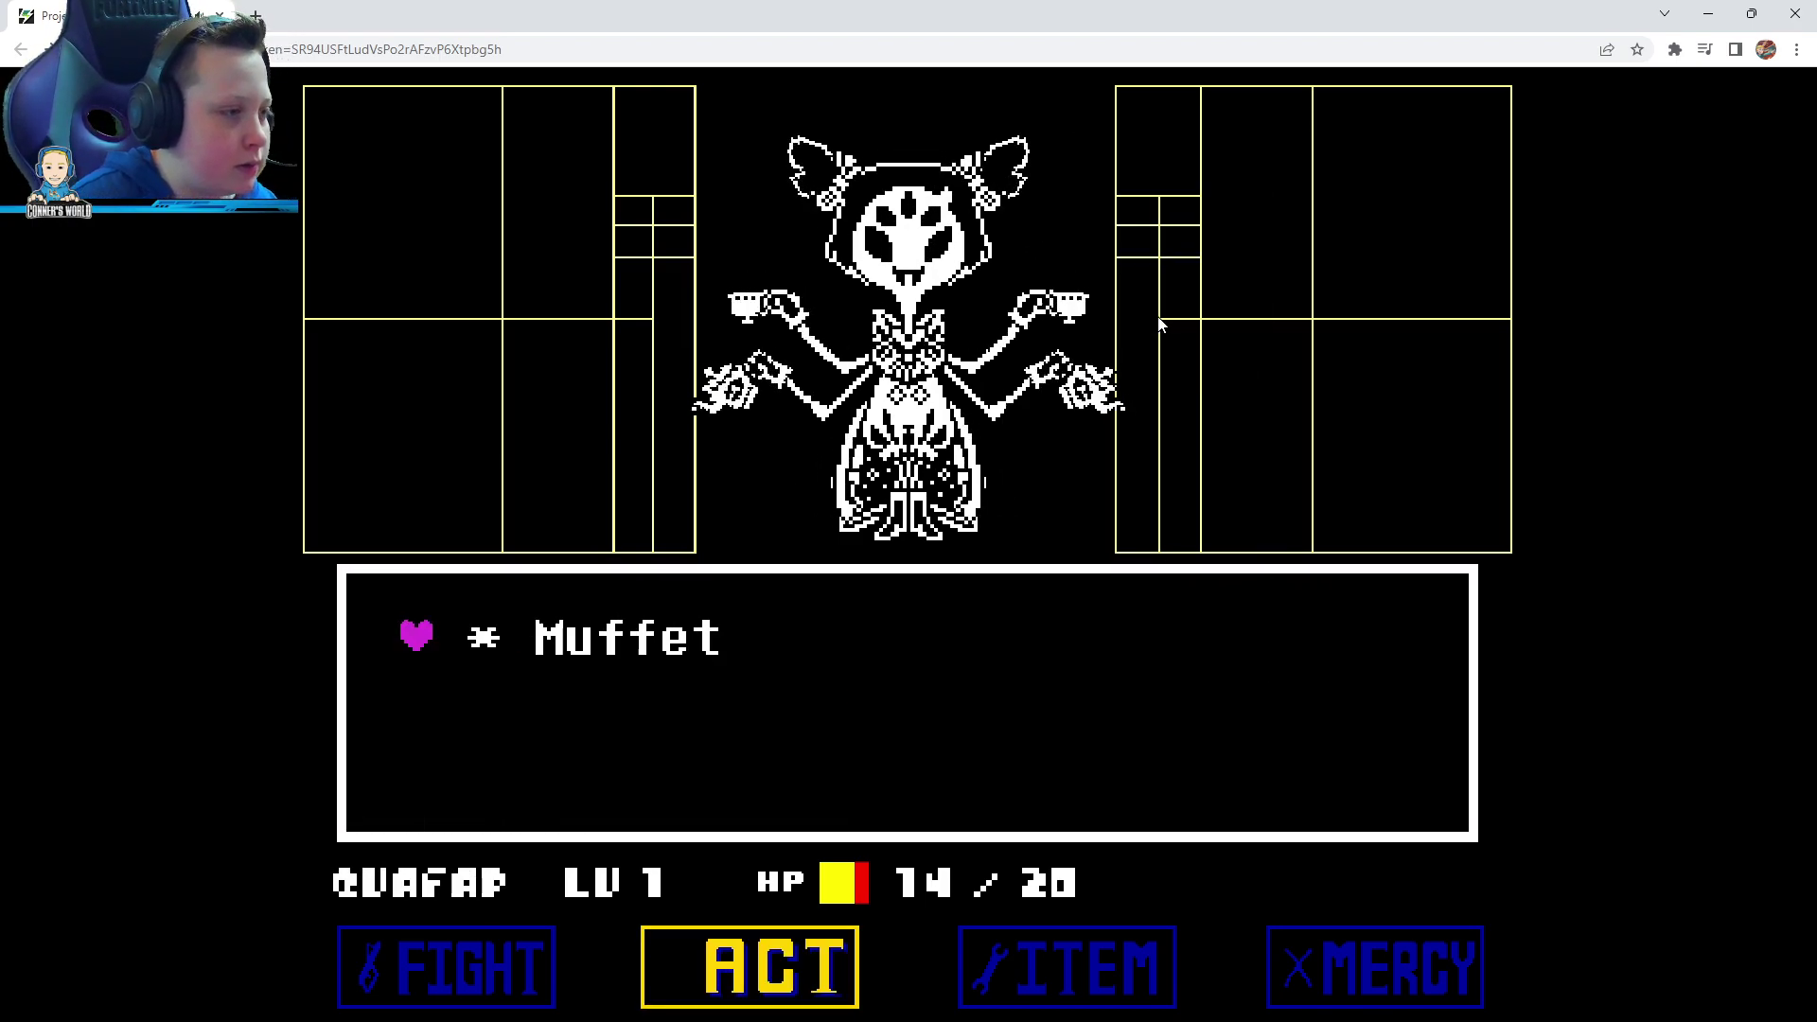
# Use Pay on Muffet and read through her reply
pyautogui.press('z')
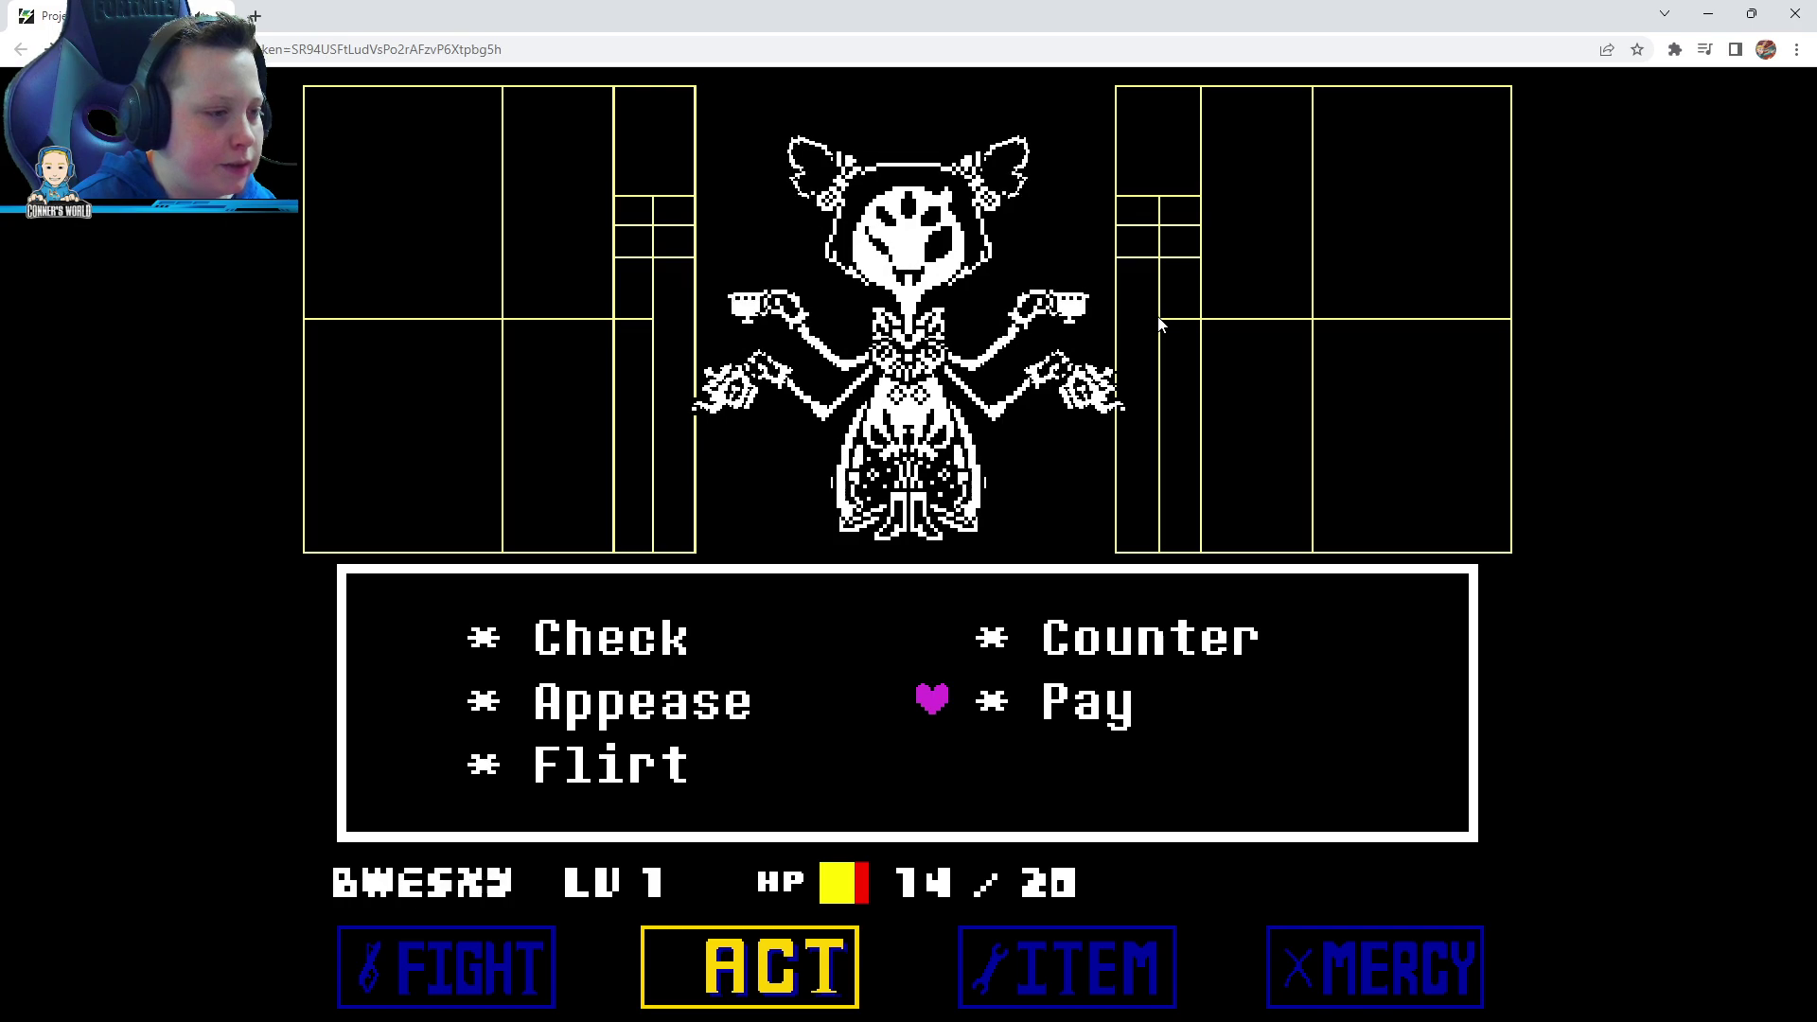
pyautogui.press('z')
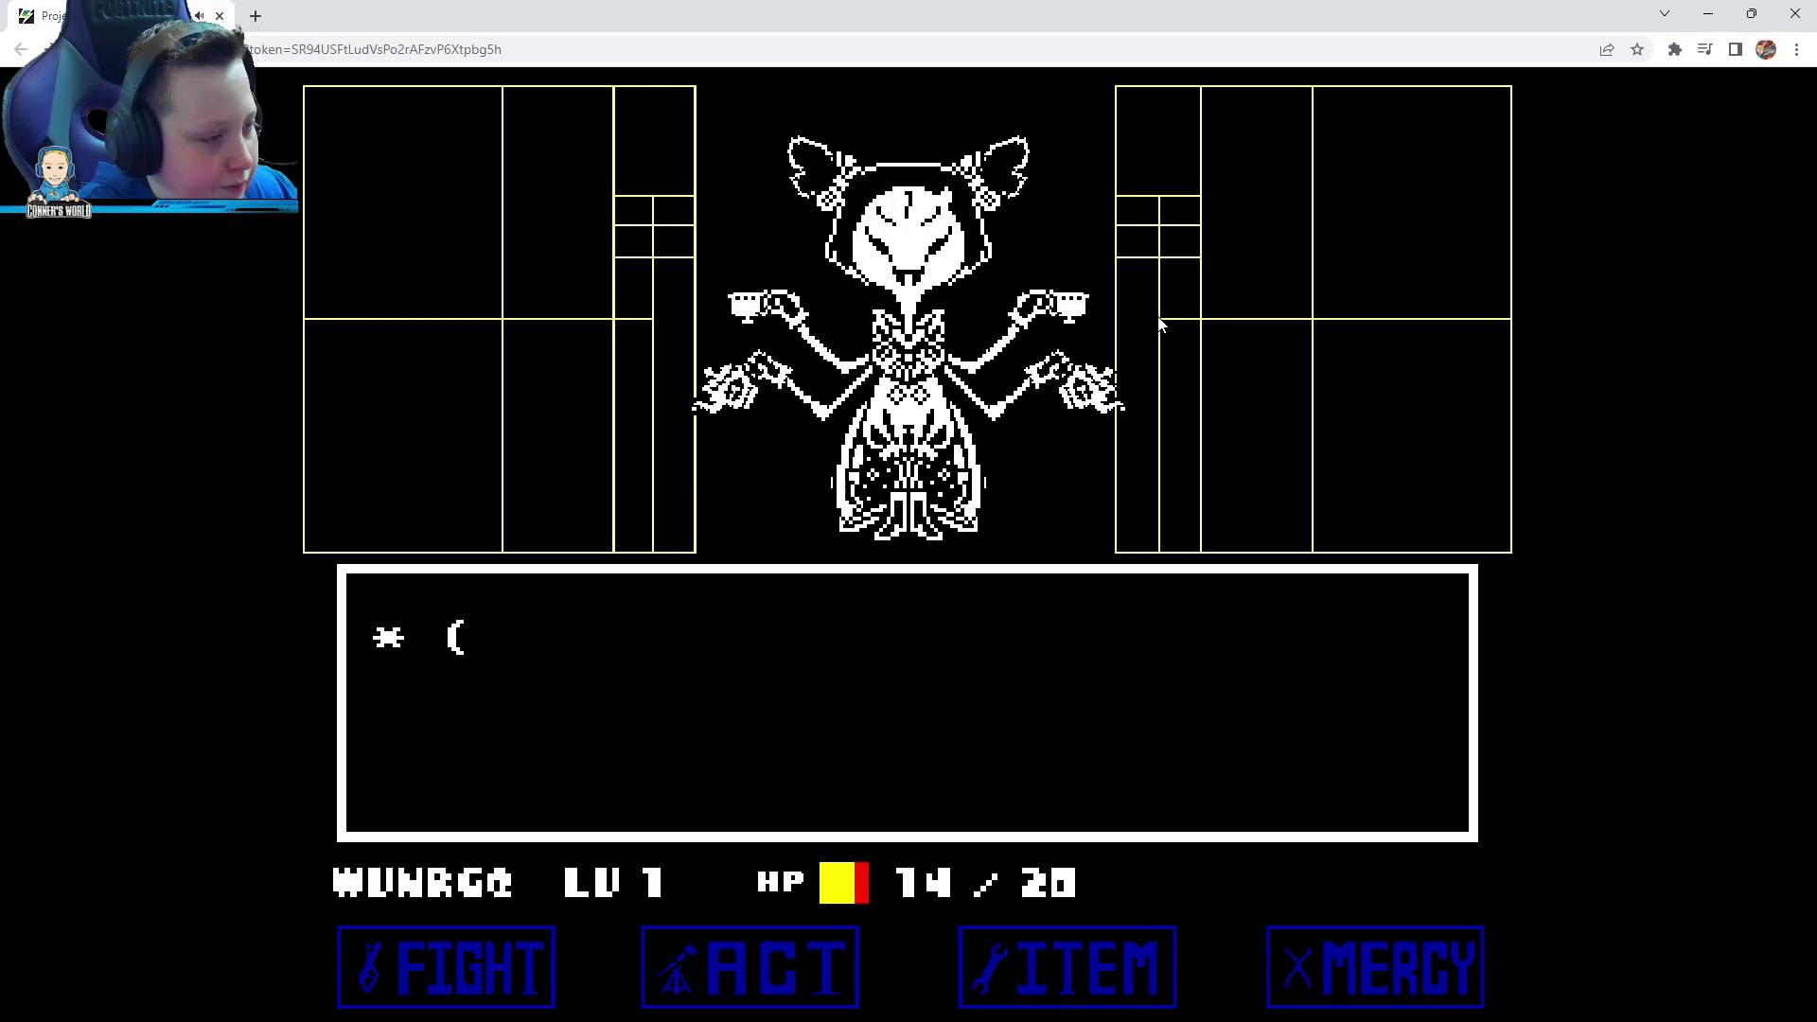
pyautogui.press('z')
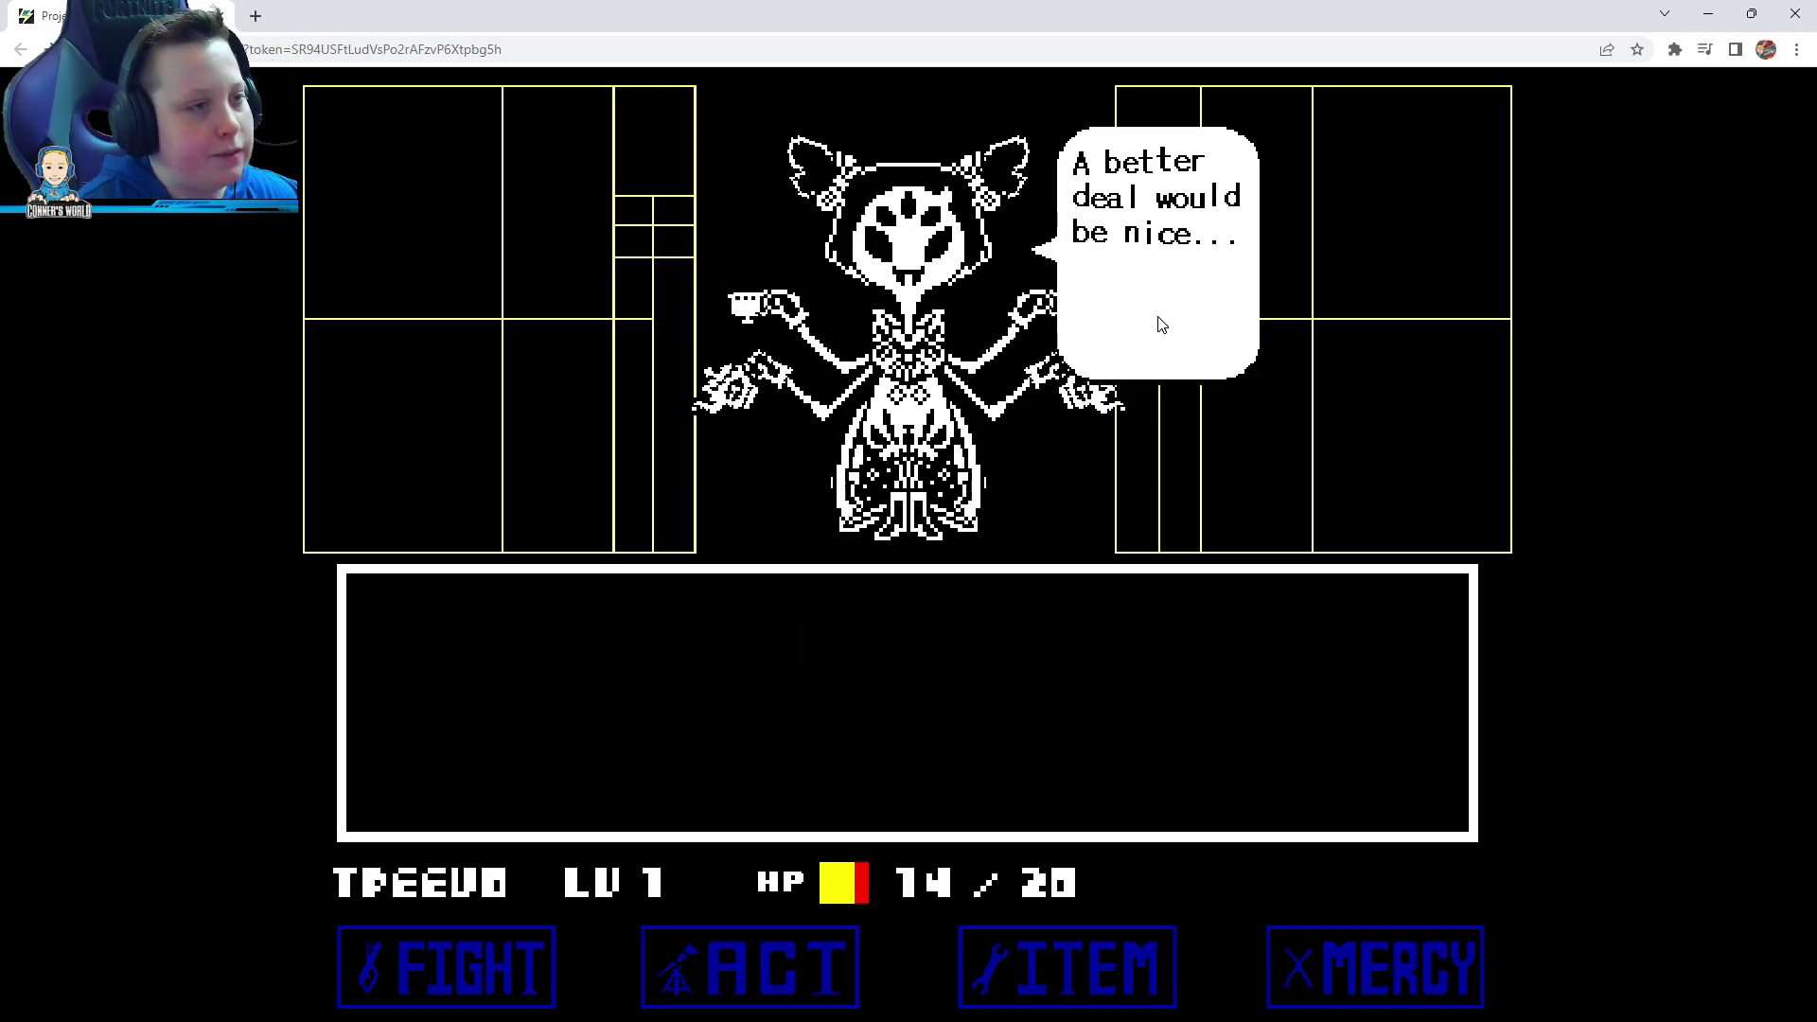
pyautogui.press('z')
# Dodge Muffet's spider attack by hopping between web strings, dropping to 2 HP
pyautogui.press('Up')
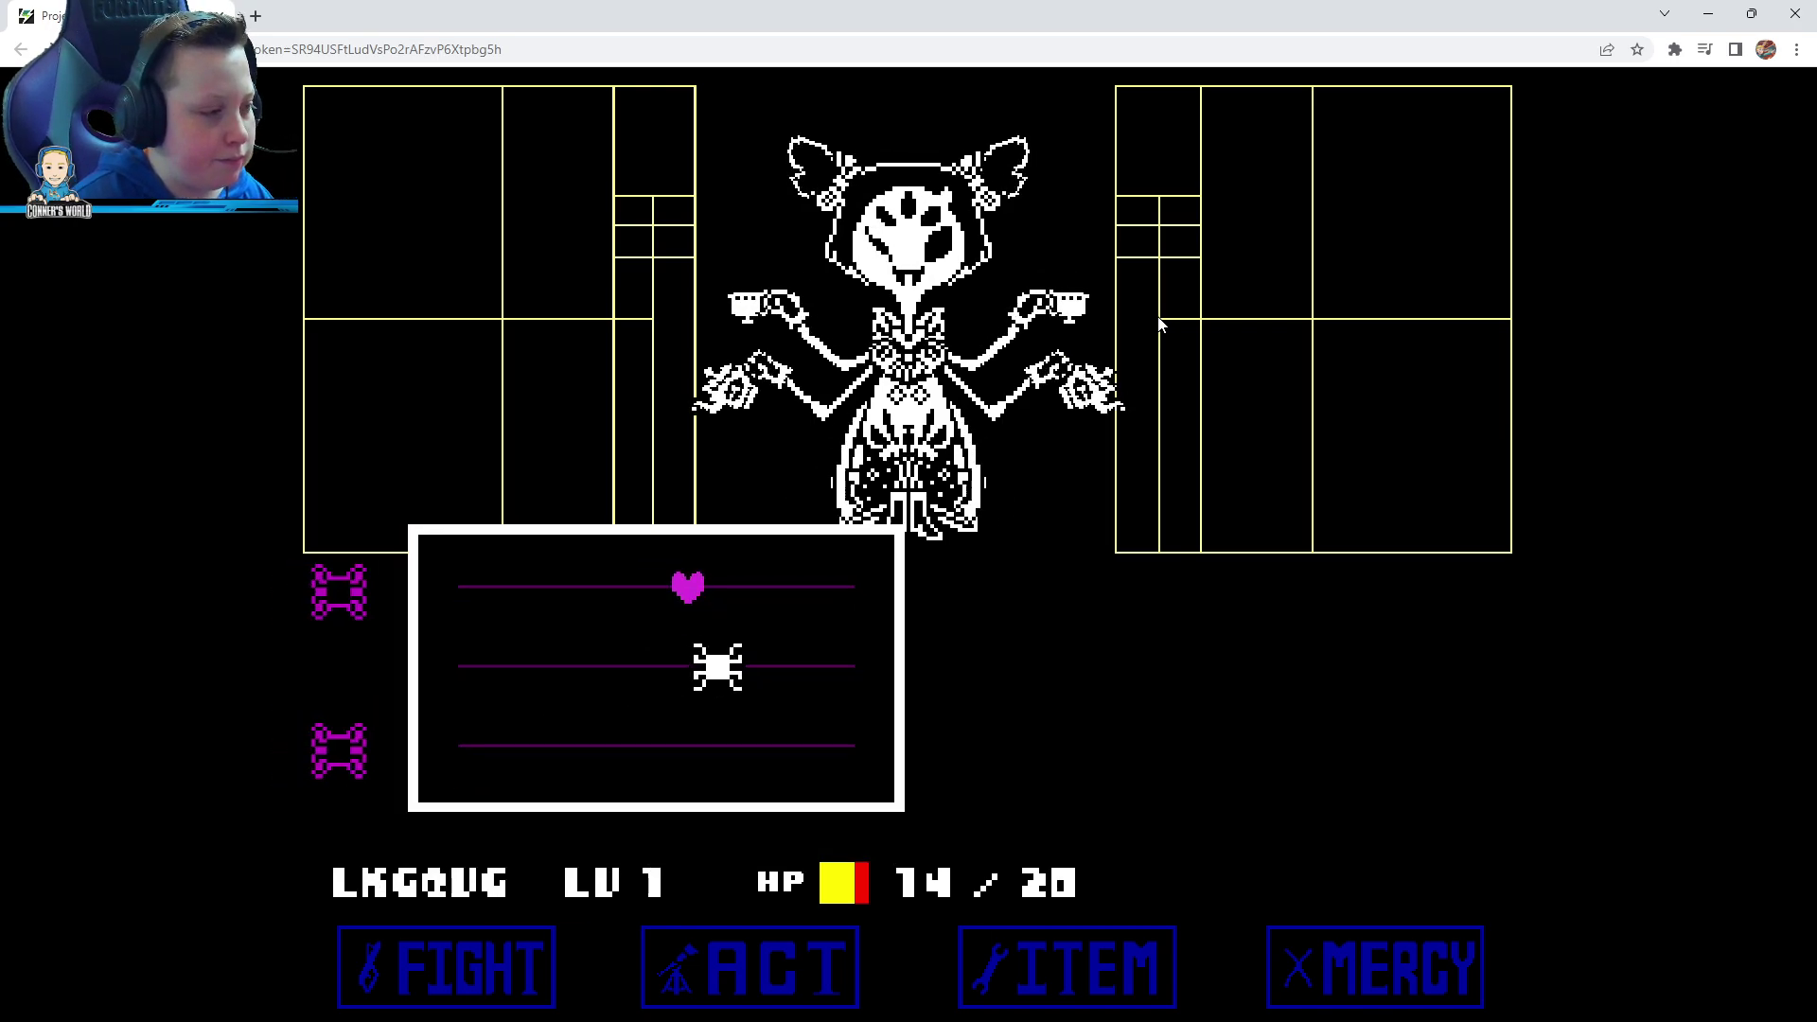
pyautogui.press('Down')
pyautogui.press('Up')
pyautogui.press('Down')
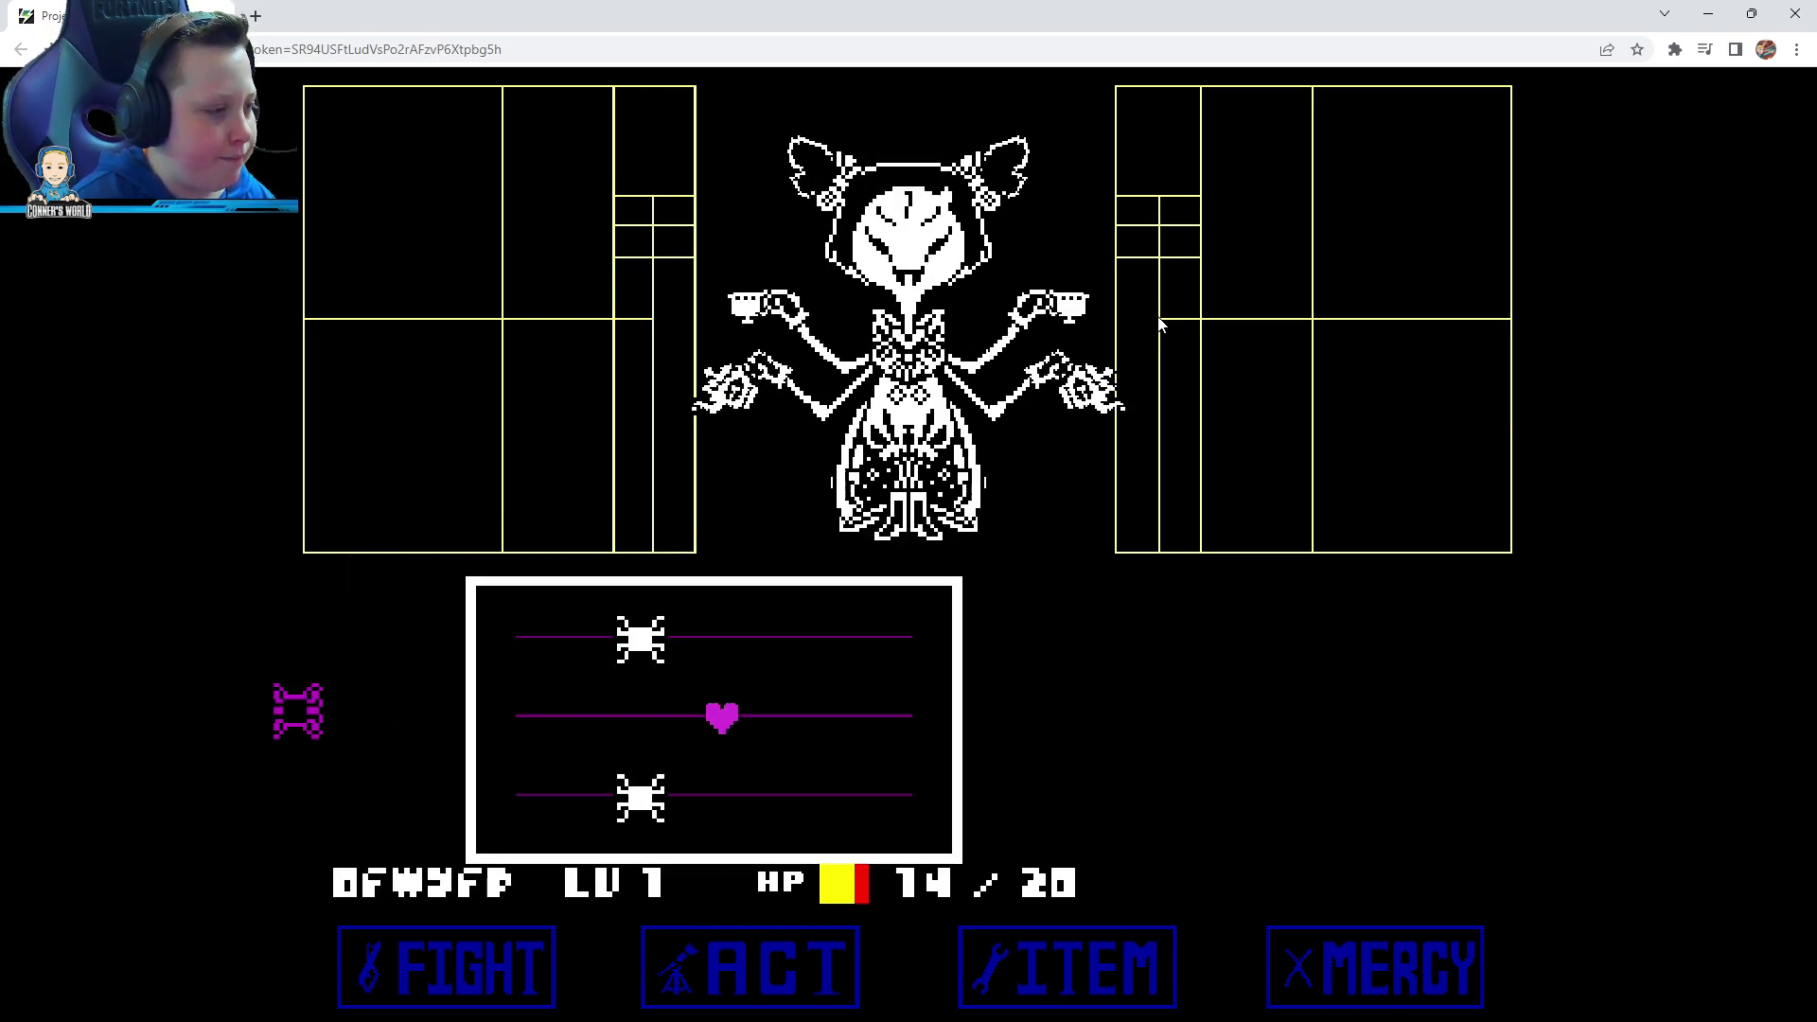
pyautogui.press('Up')
pyautogui.press('Down')
pyautogui.press('Up')
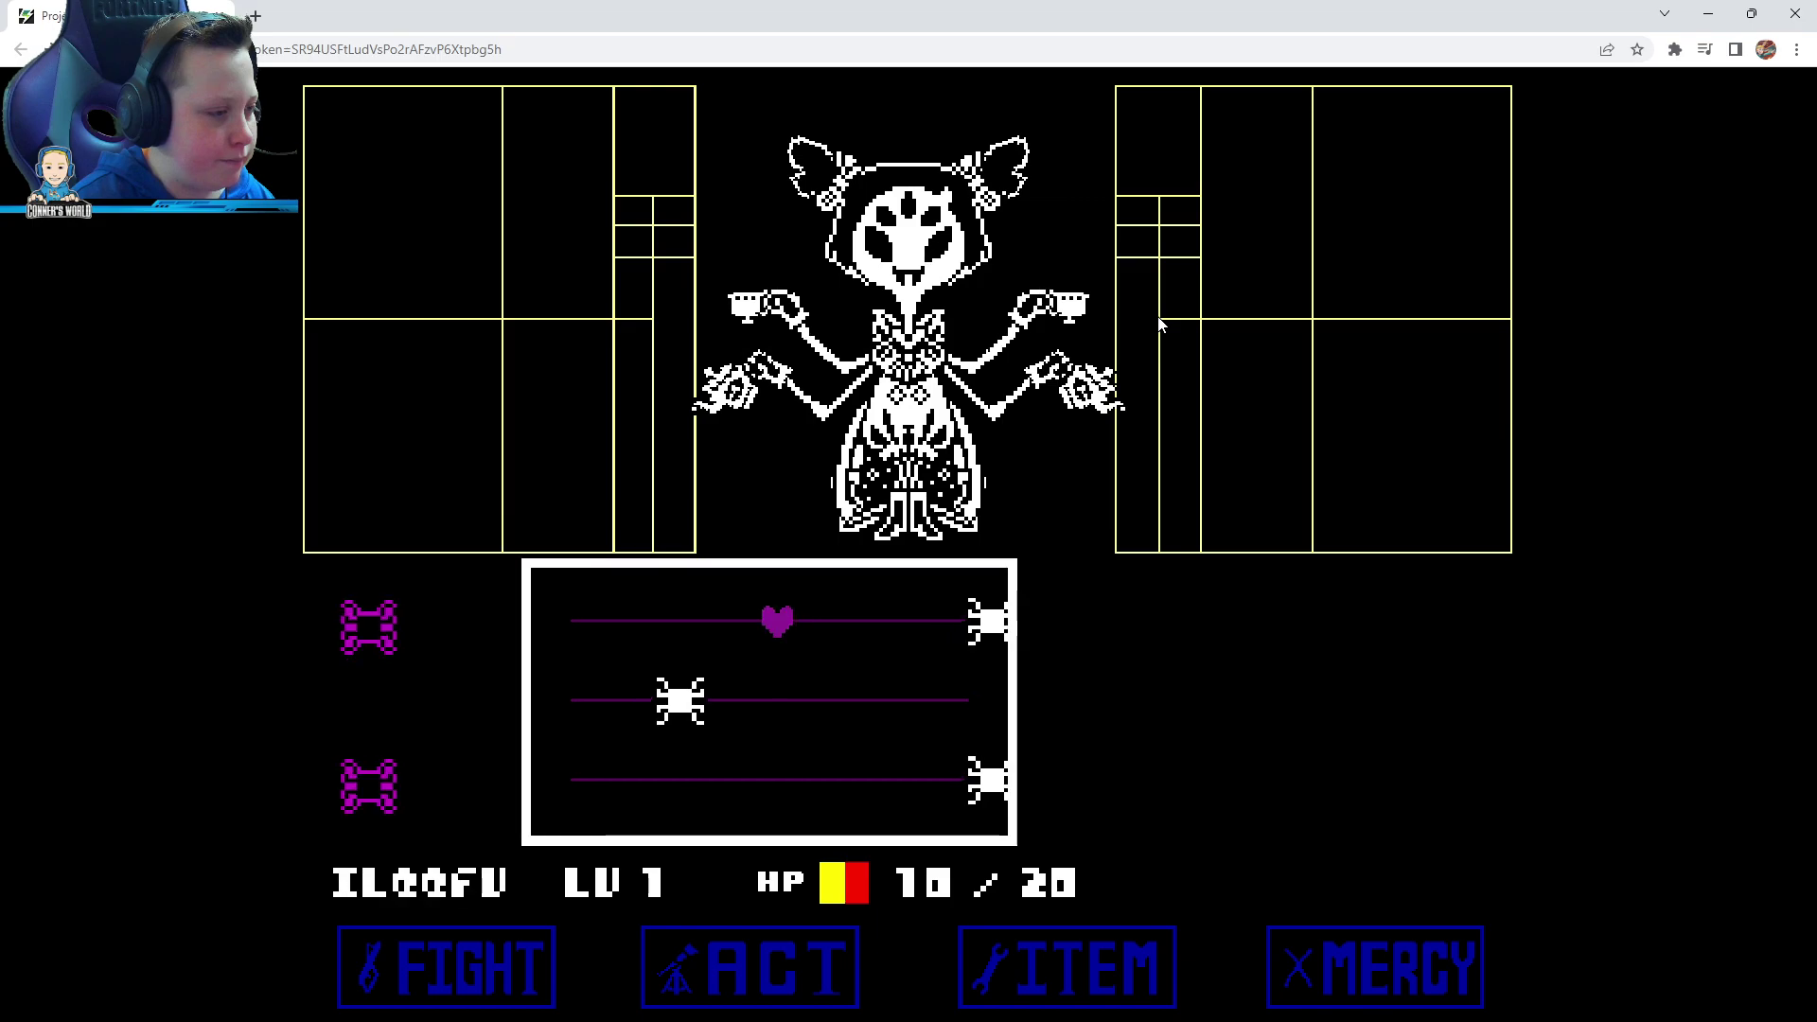
pyautogui.press('Down')
pyautogui.press('Up')
pyautogui.press('Down')
pyautogui.press('Up')
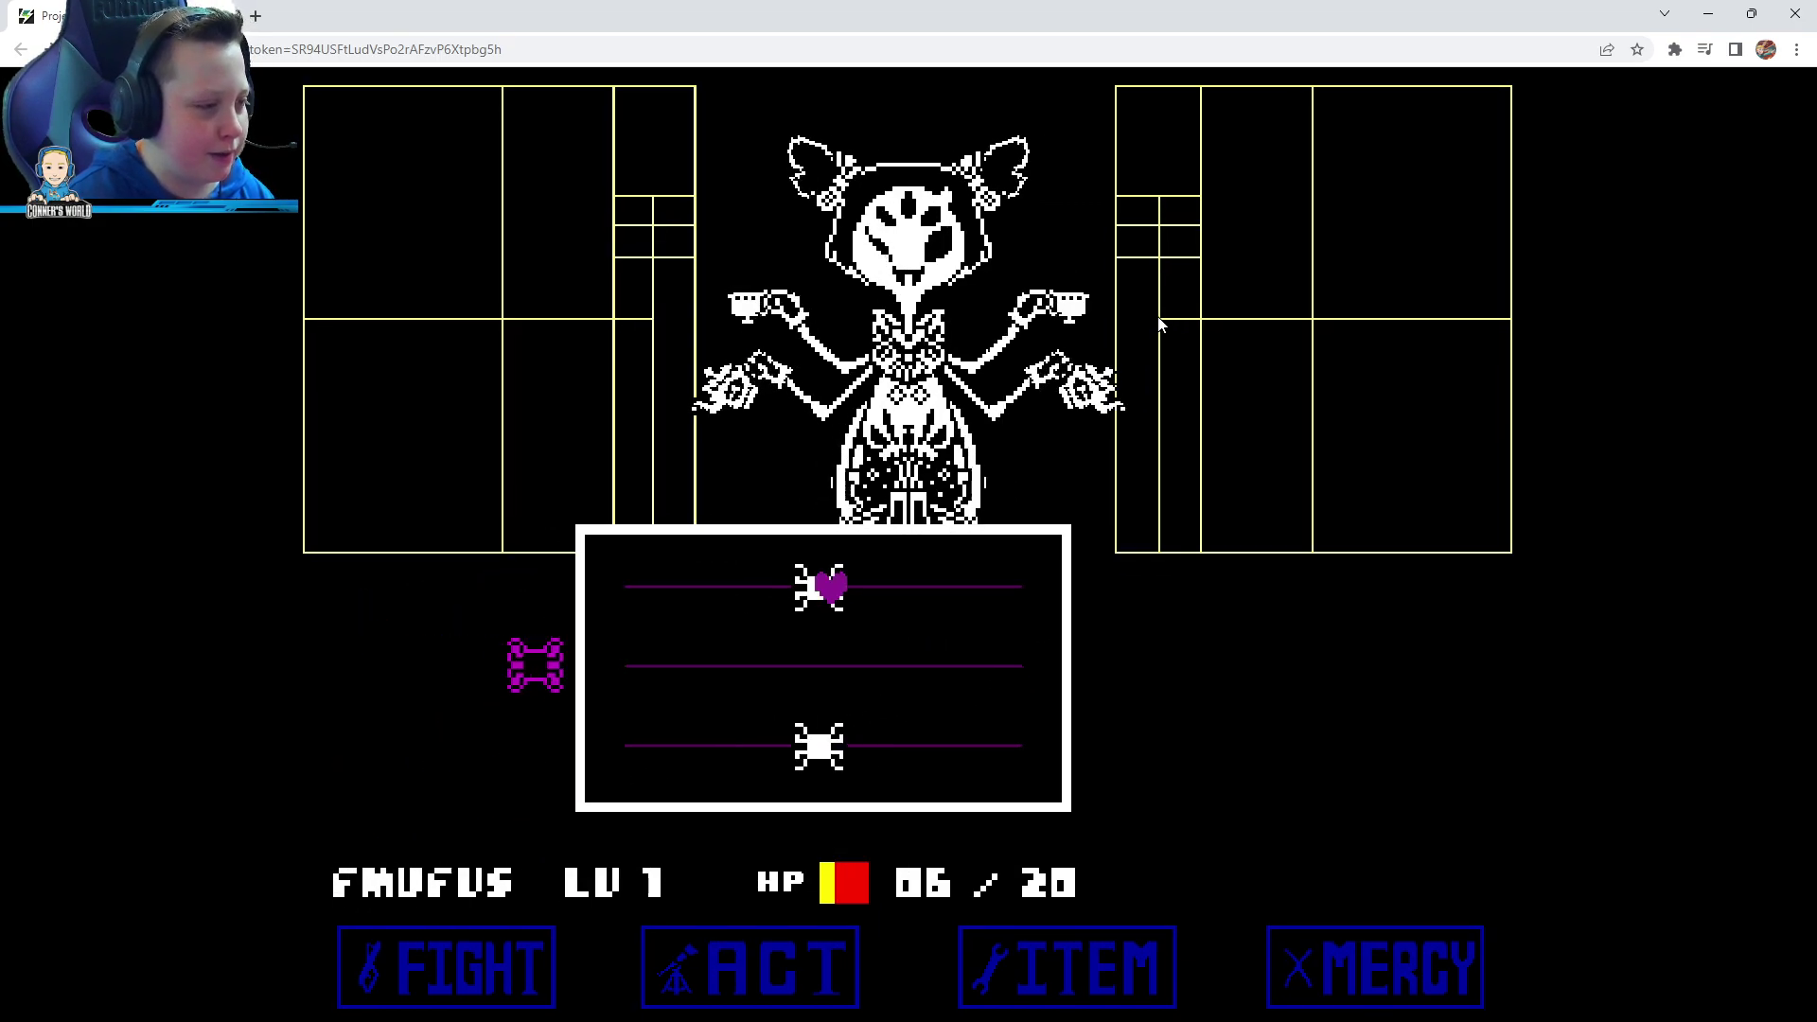
pyautogui.press('Down')
pyautogui.press('Up')
pyautogui.press('Down')
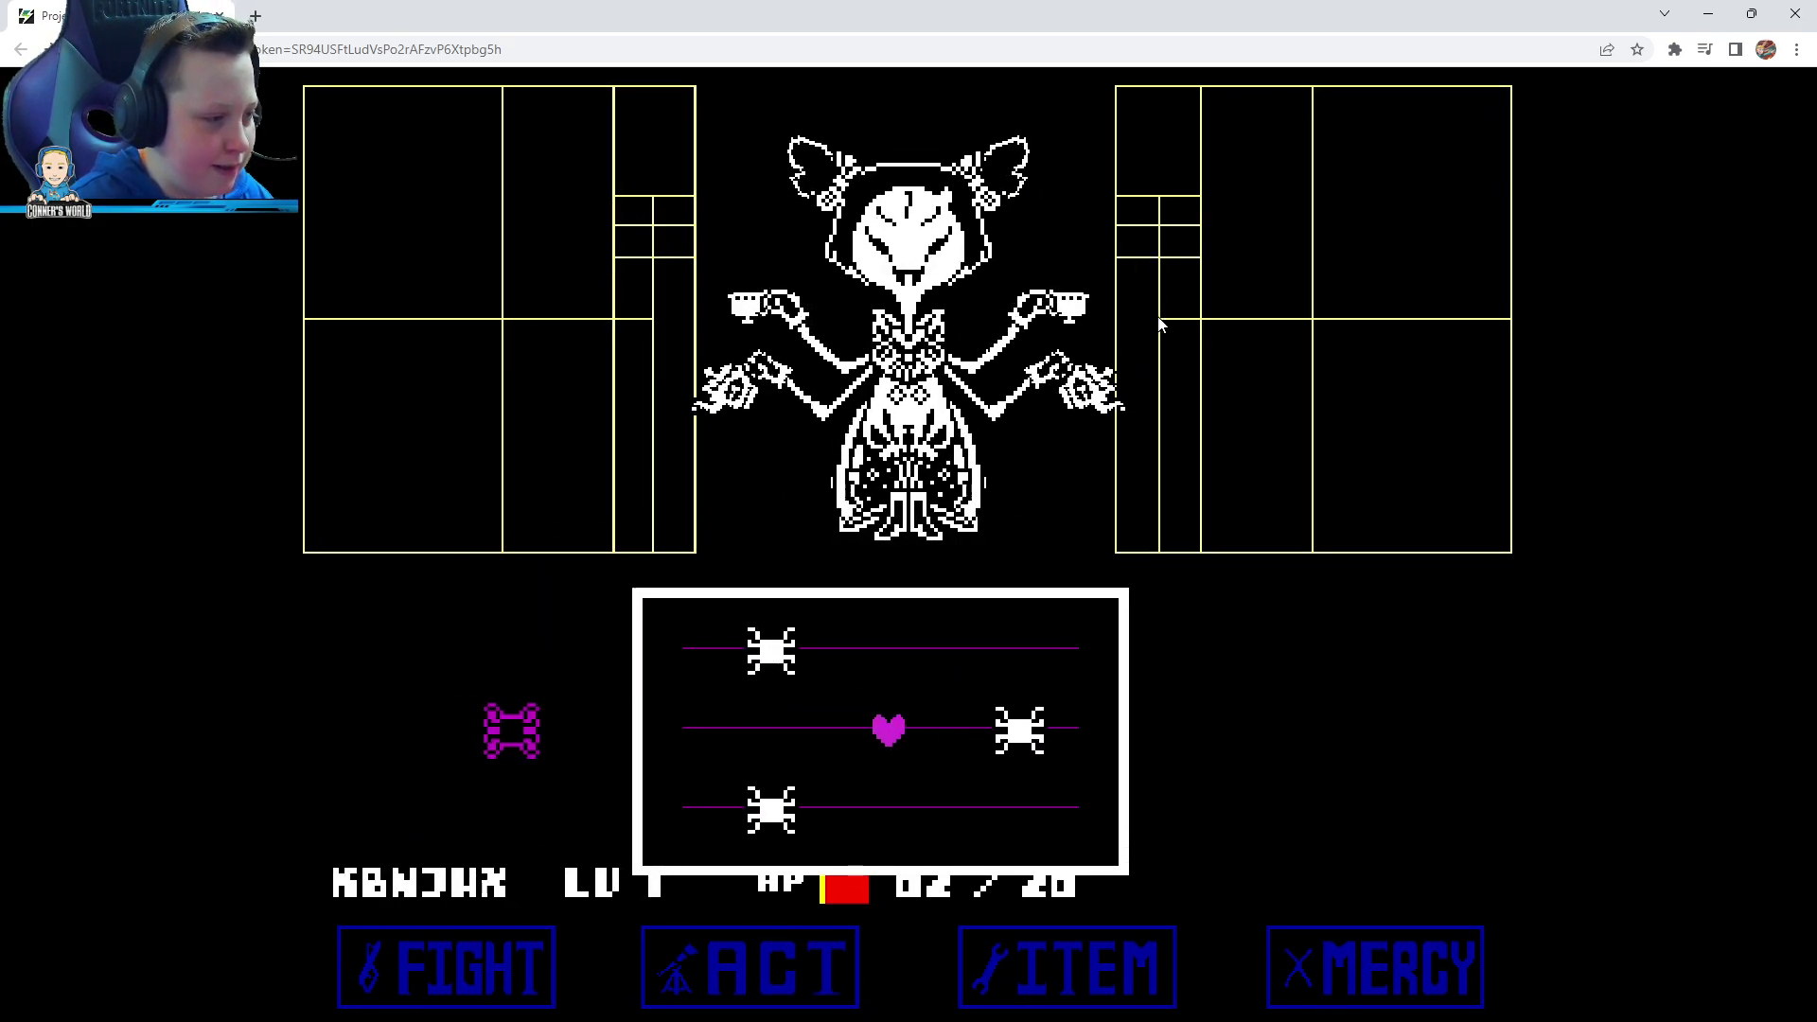
pyautogui.press('Up')
pyautogui.press('Down')
# Dodge the cupcake pet until HP runs out, then respawn from Game Over on the starry corridor
pyautogui.press('Up')
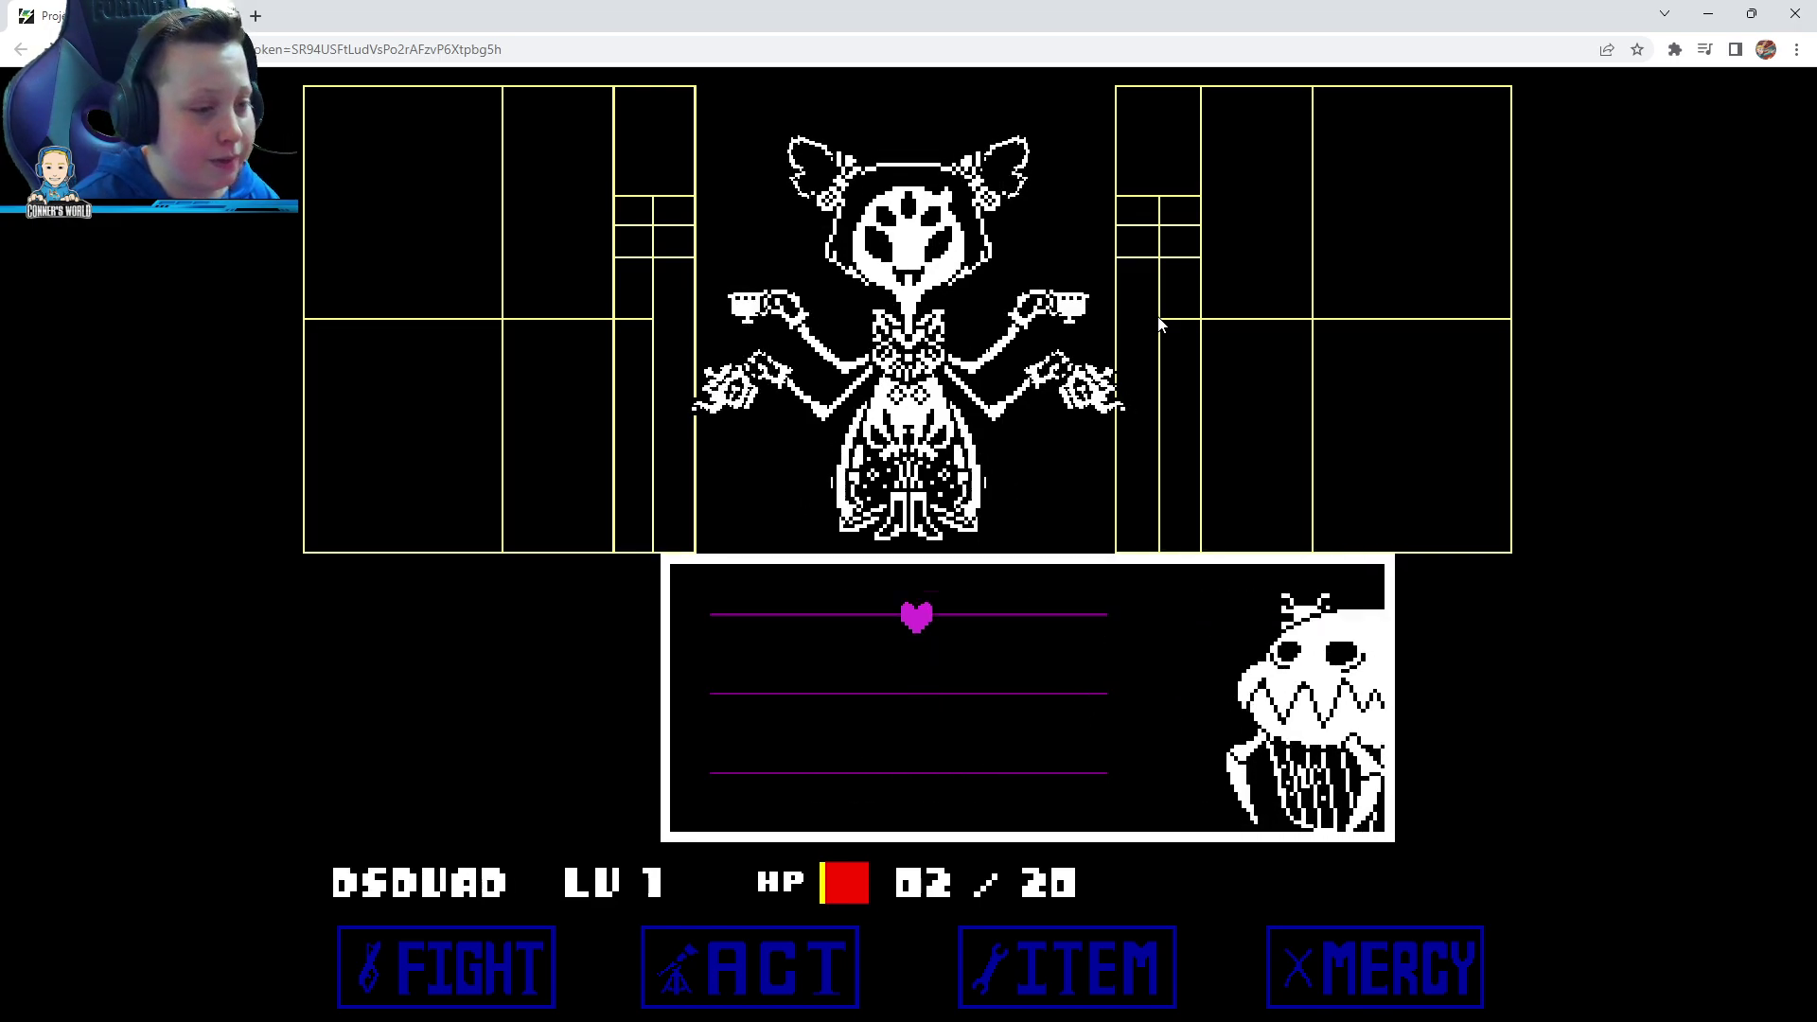
pyautogui.press('Down')
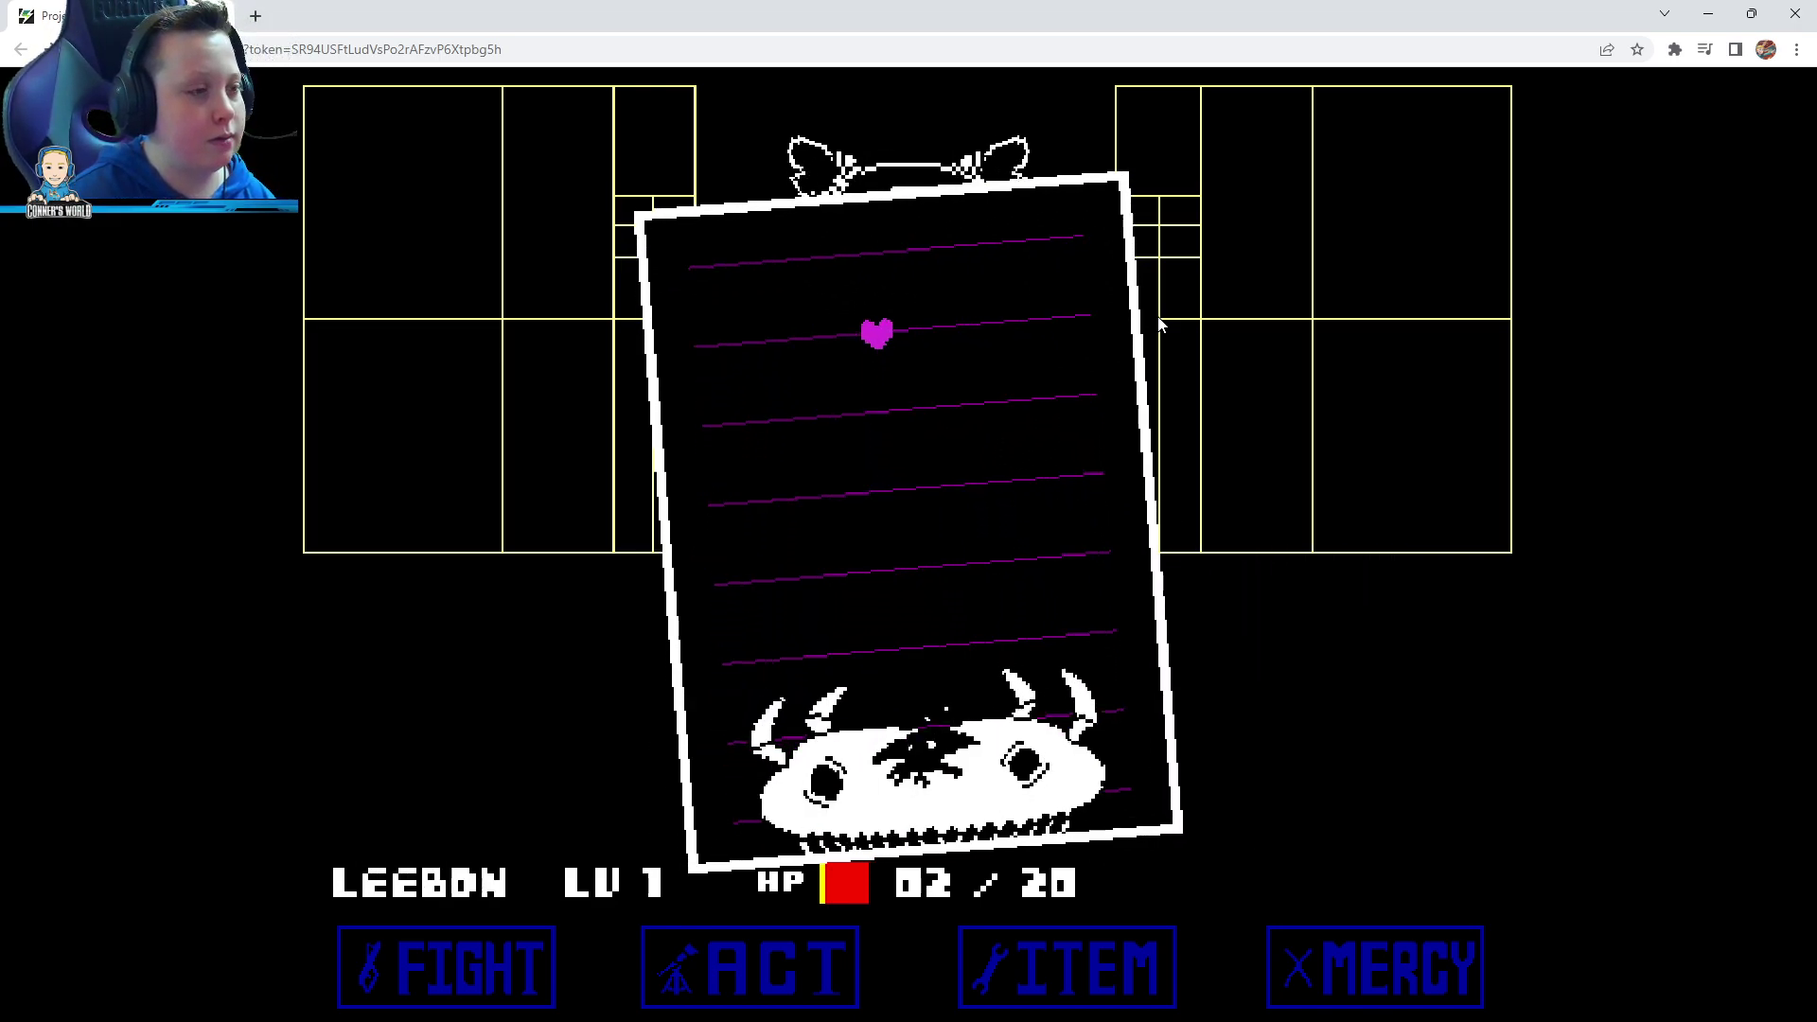
pyautogui.press('Down')
pyautogui.press('Down')
pyautogui.press('Down')
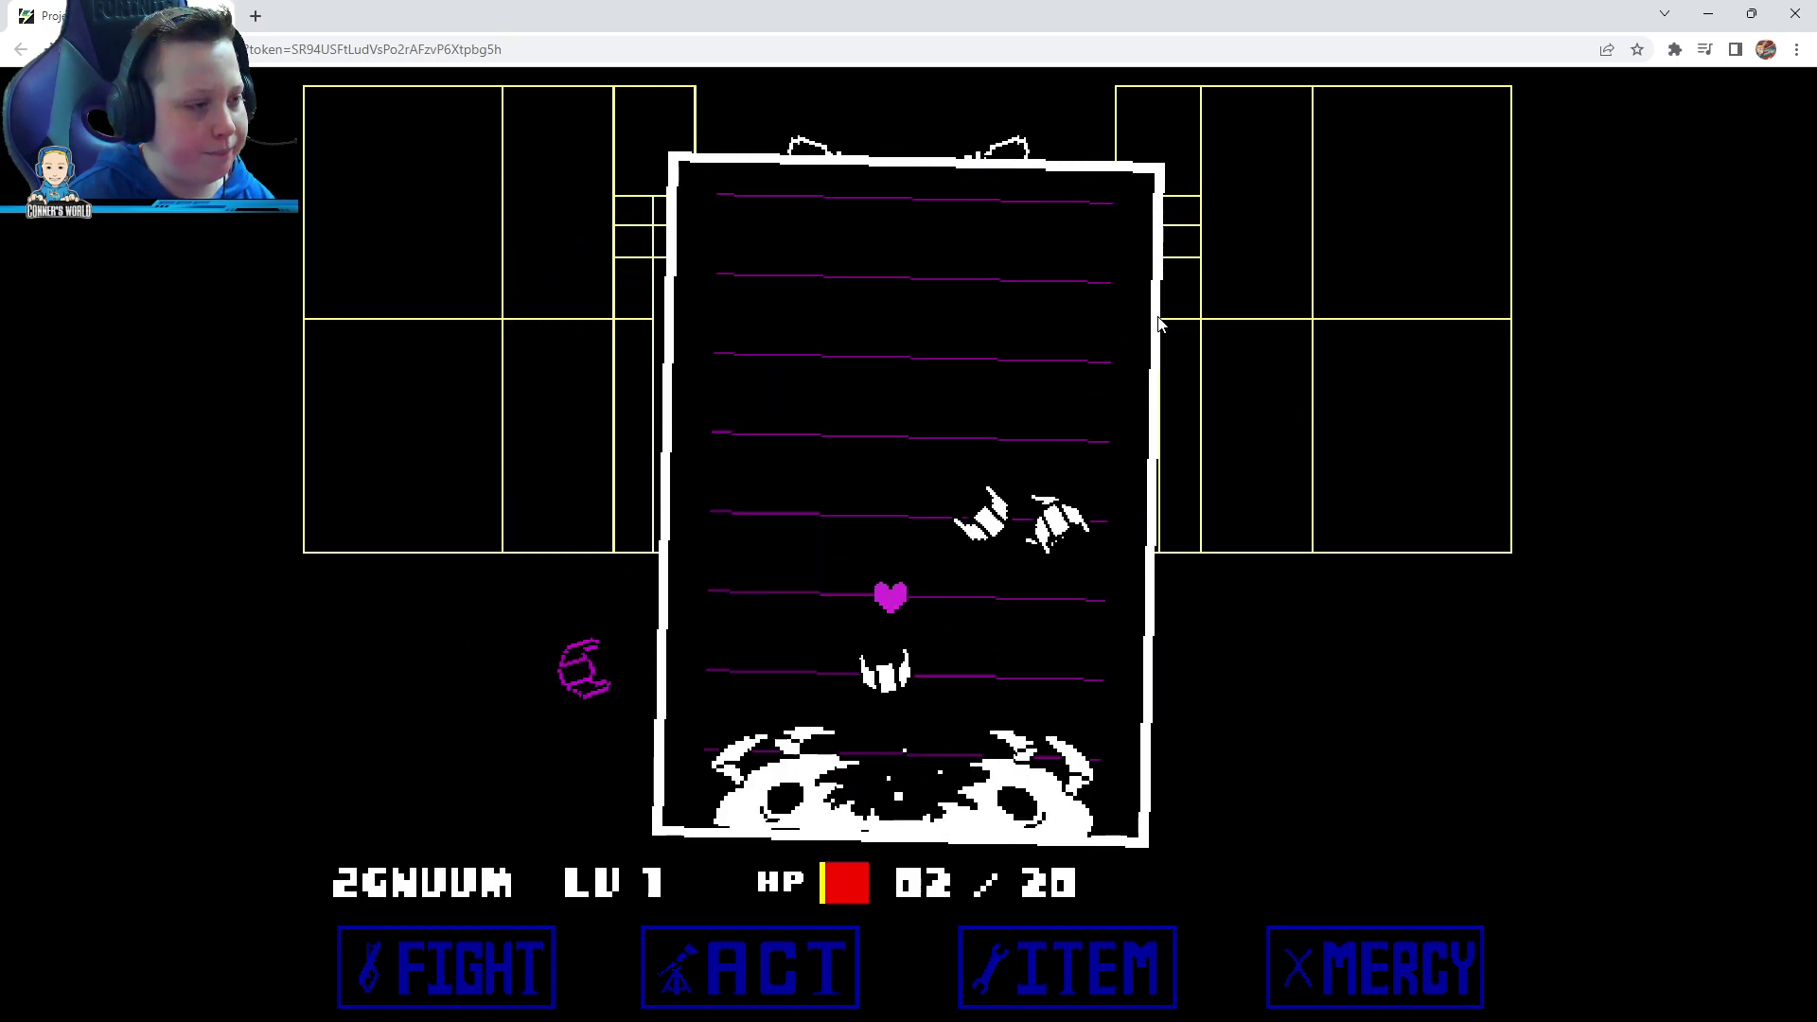
pyautogui.press('Up')
pyautogui.press('Up')
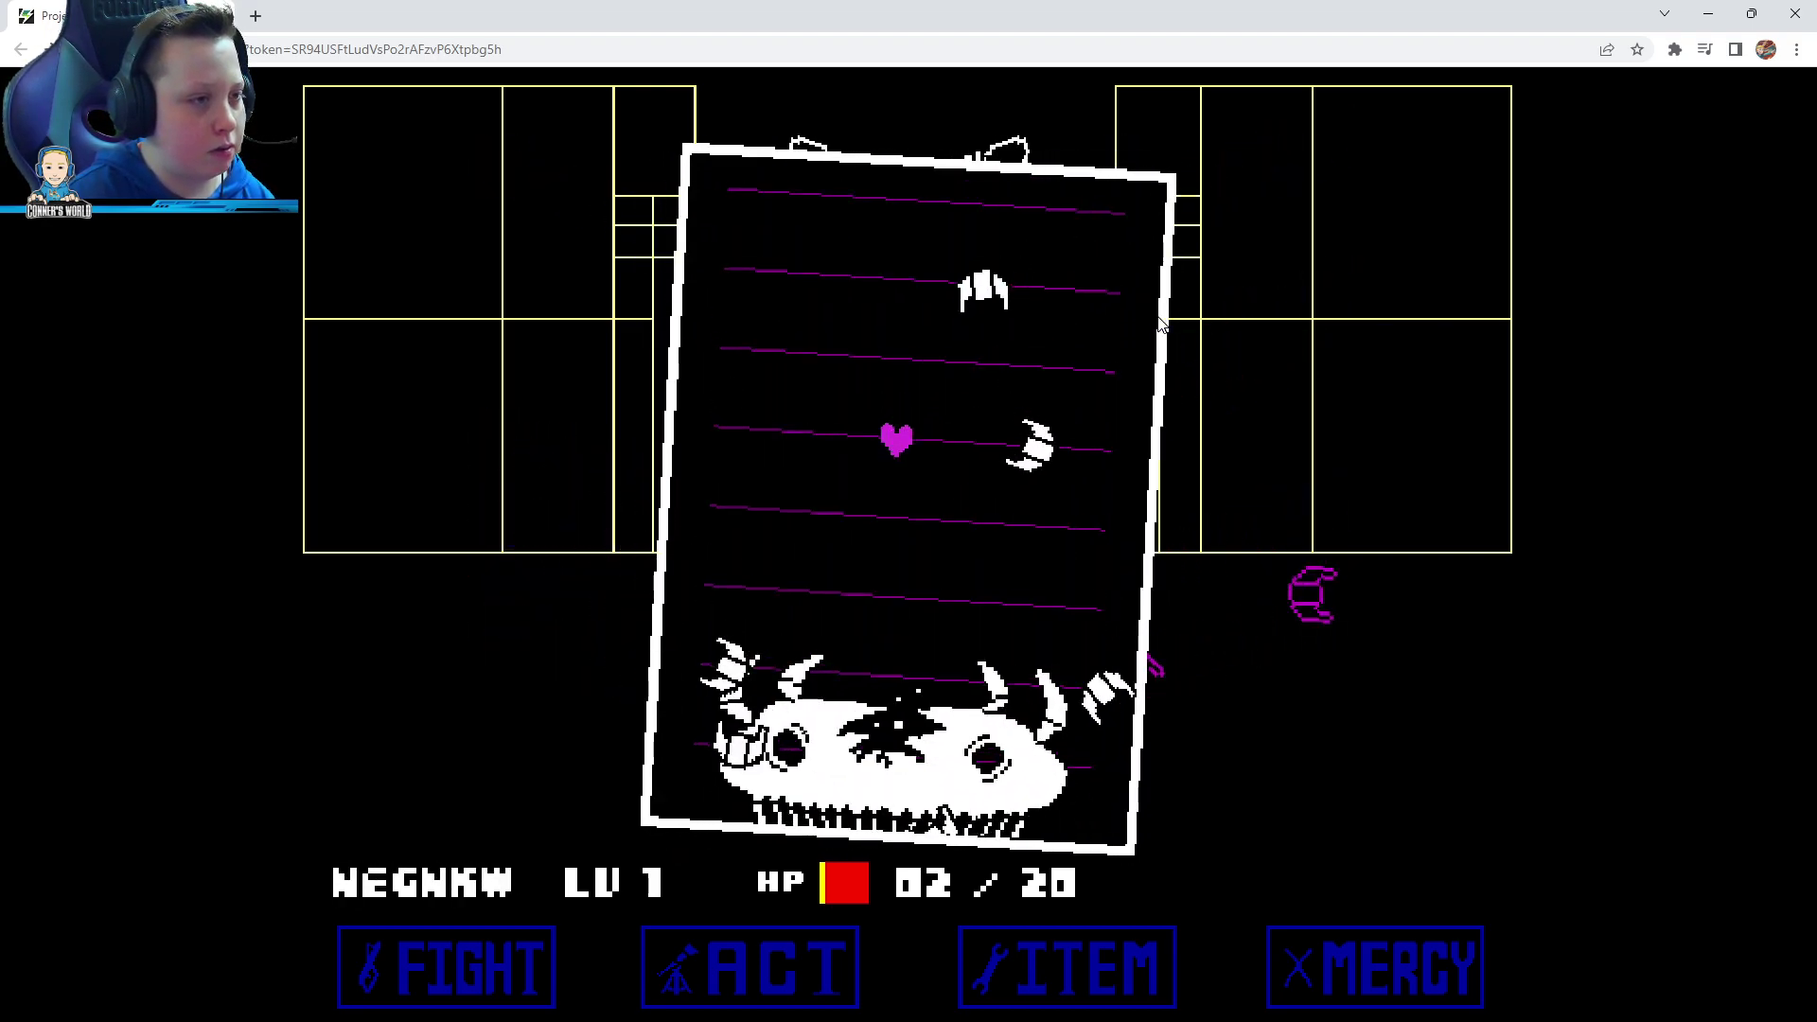
pyautogui.press('Up')
pyautogui.press('Up')
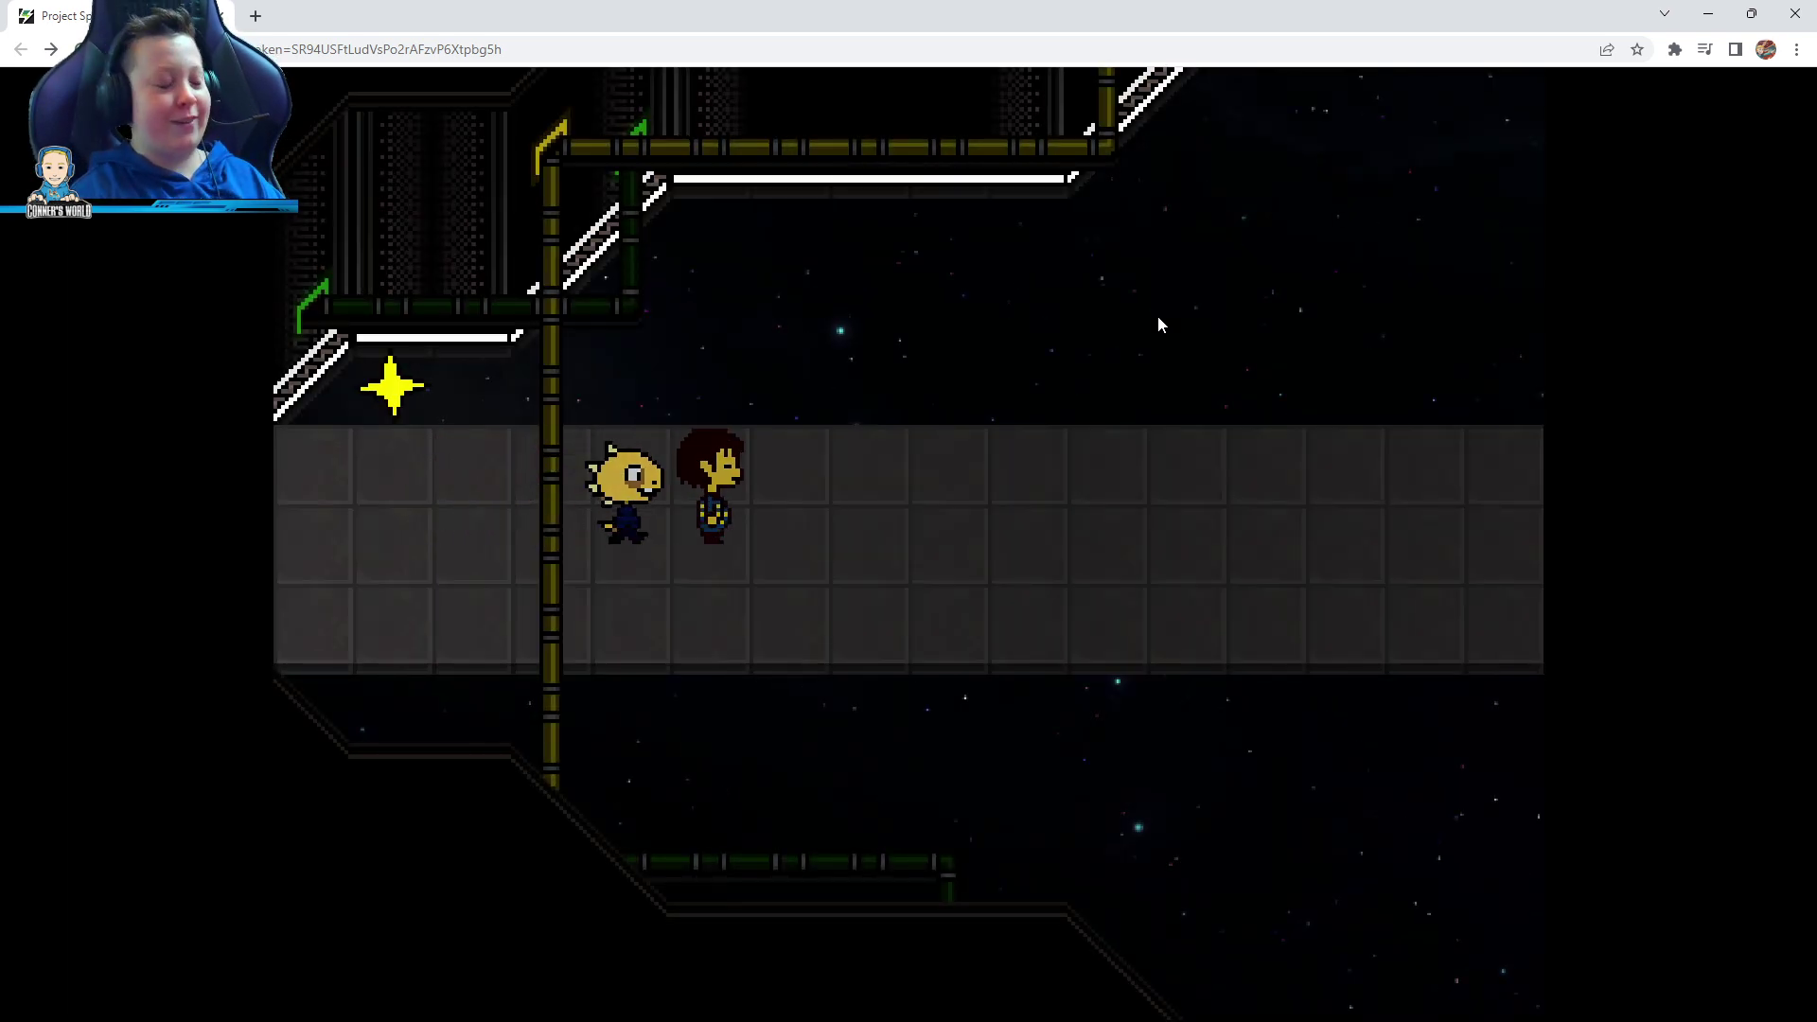
# Walk into the star maze and flee a gelatin monster encounter through Mercy
pyautogui.press('Right')
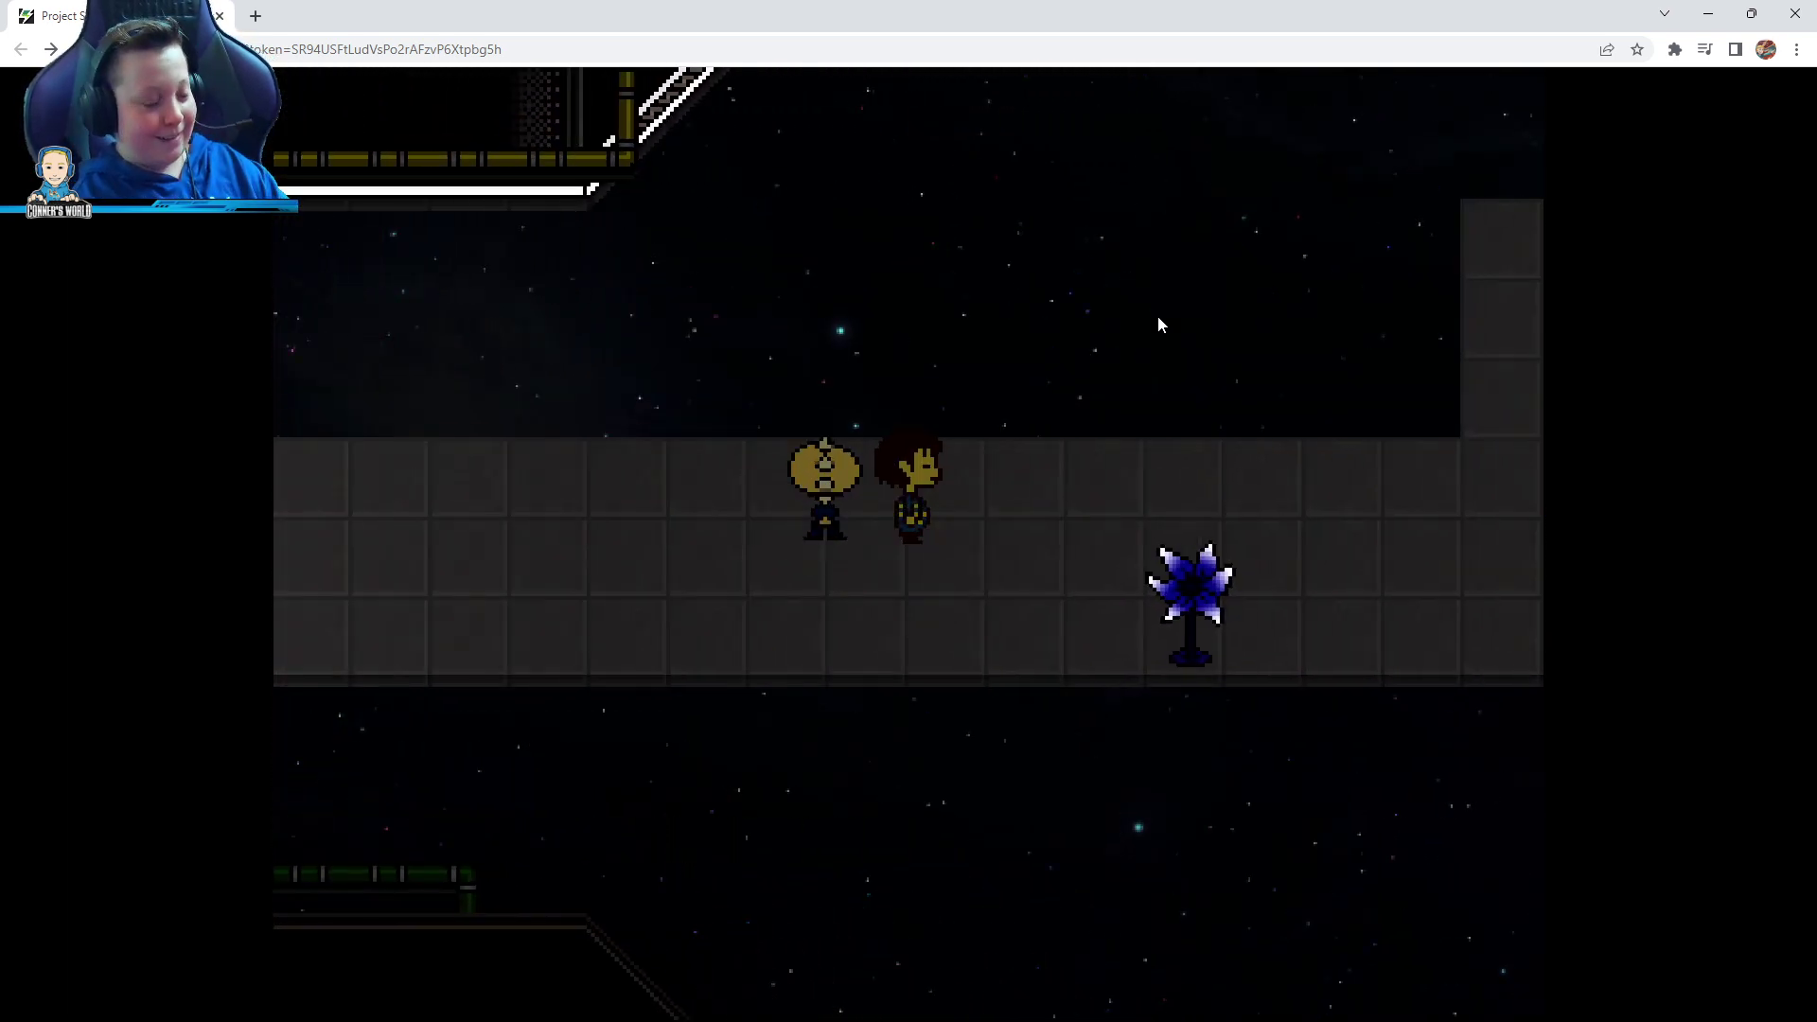
pyautogui.press('Right')
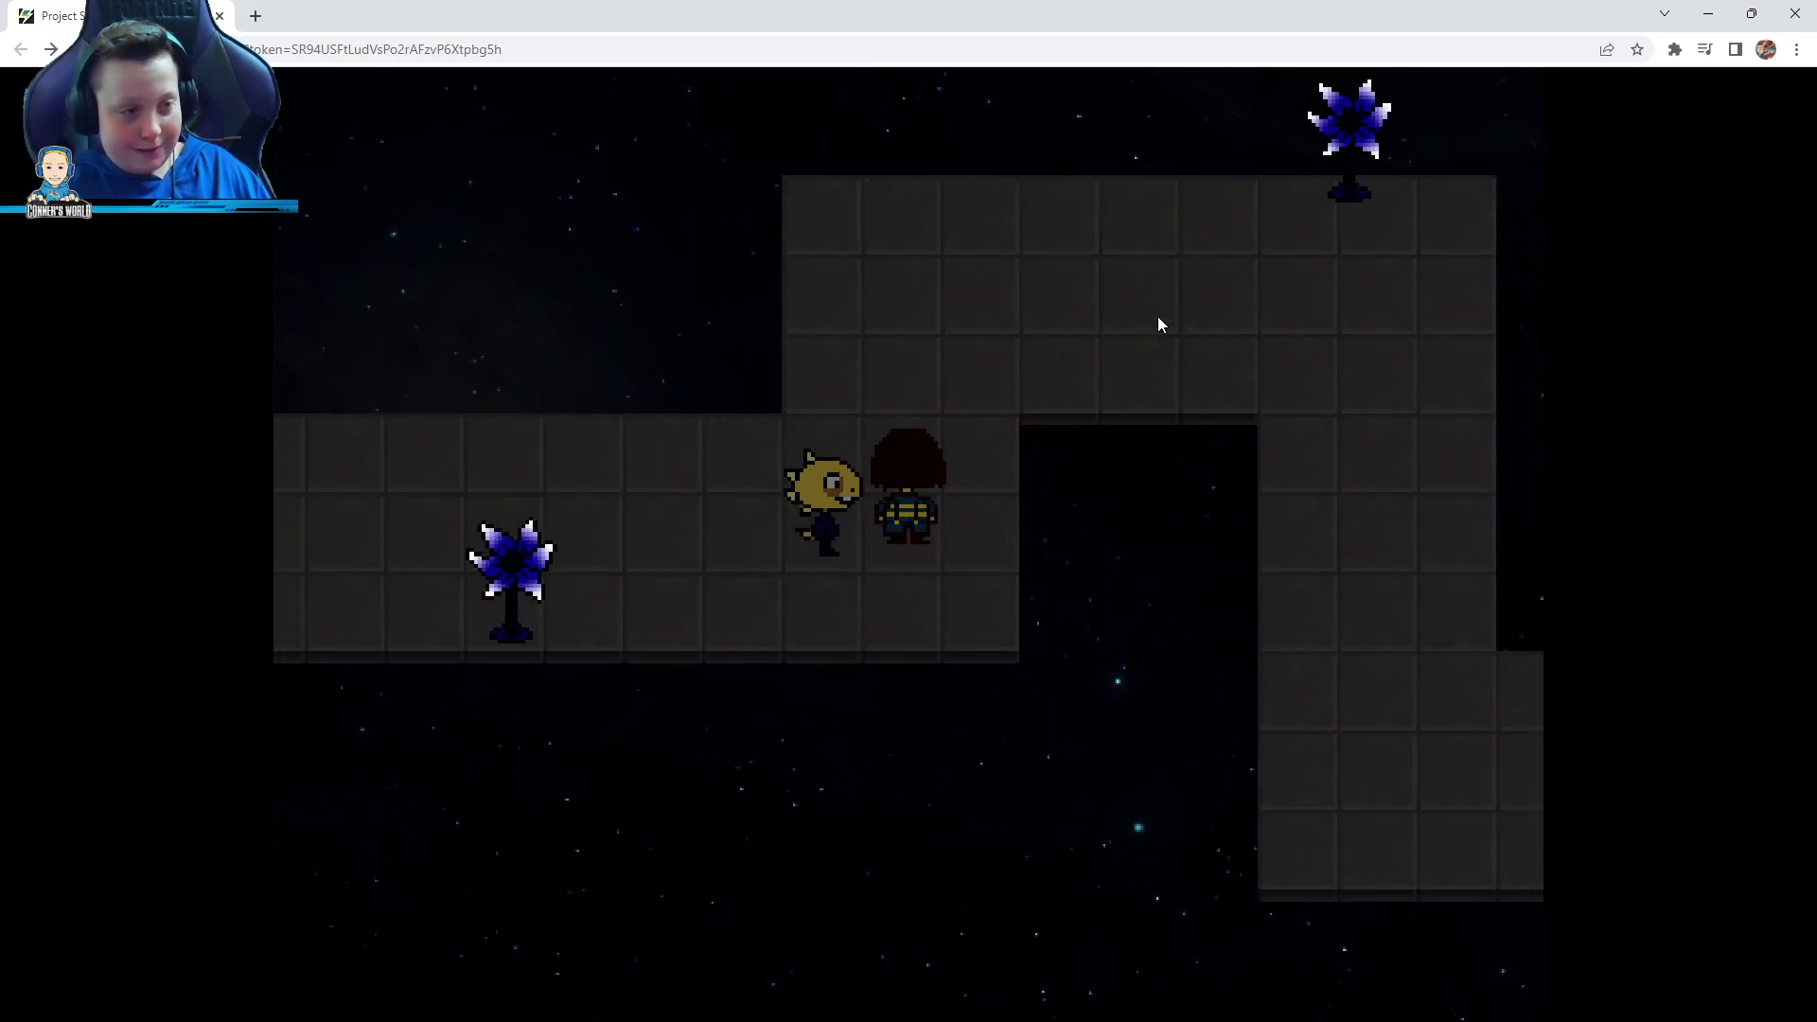
pyautogui.press('Up')
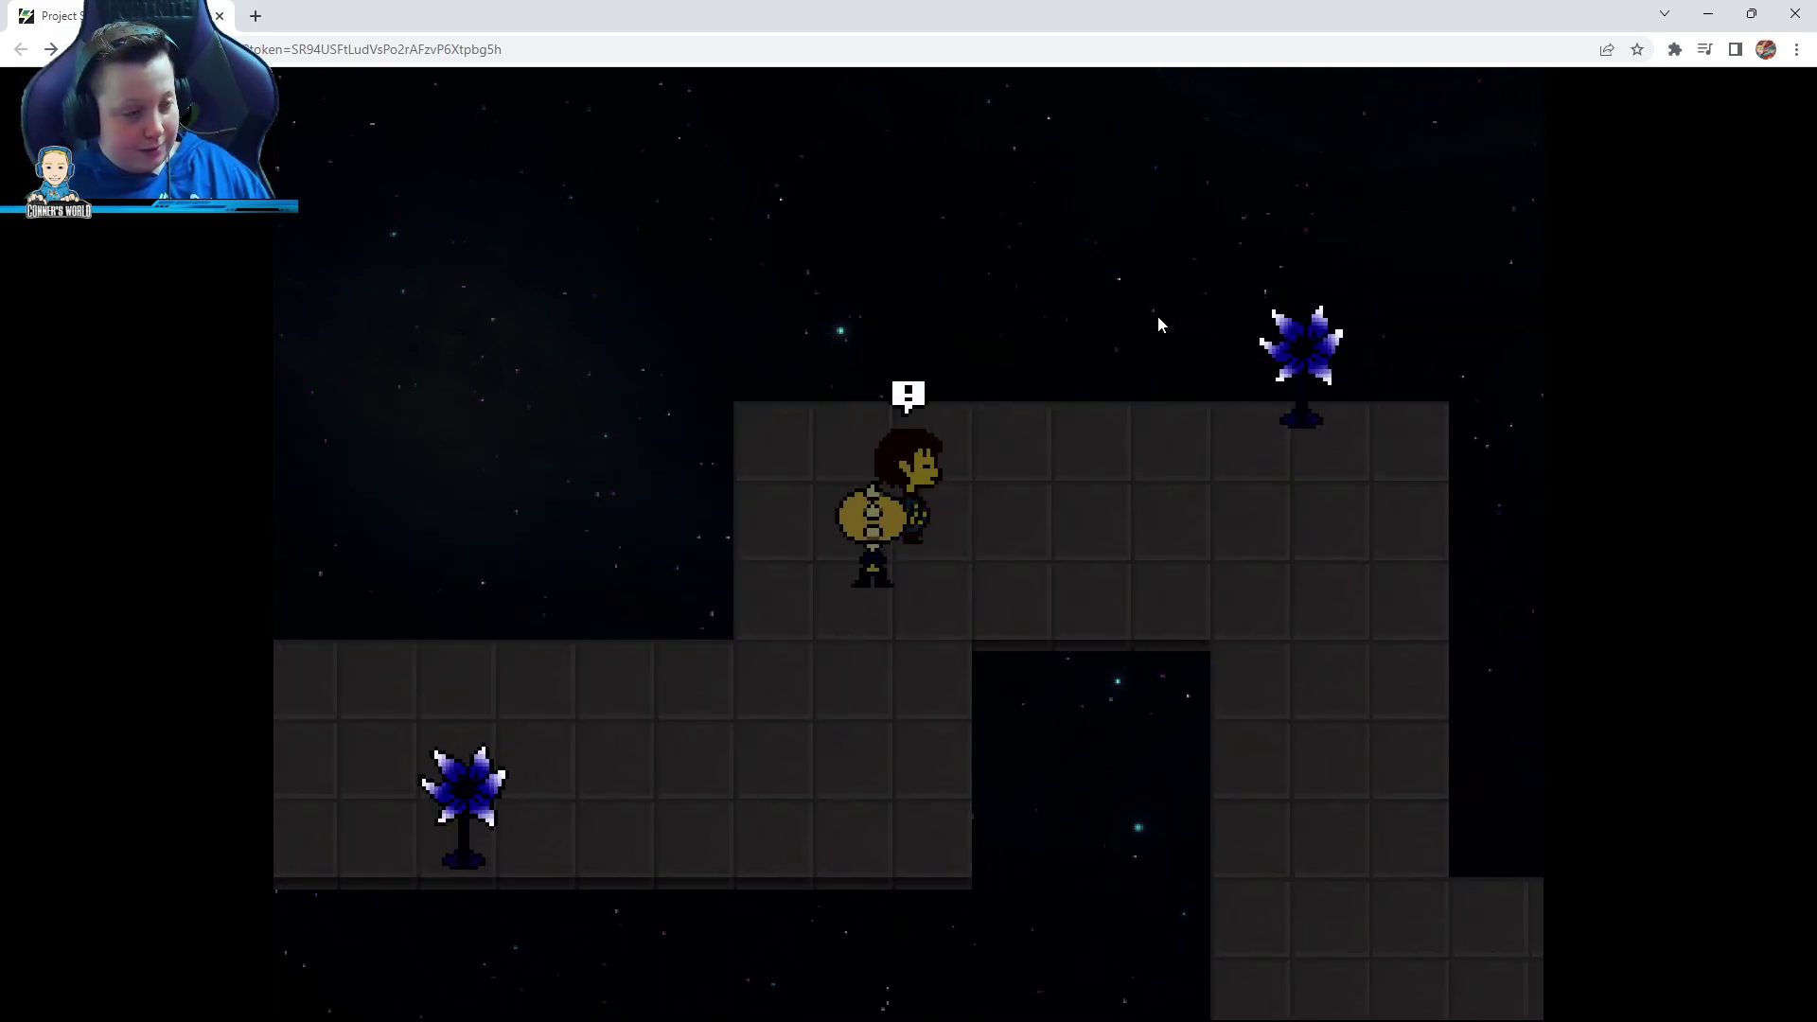
pyautogui.press('Right')
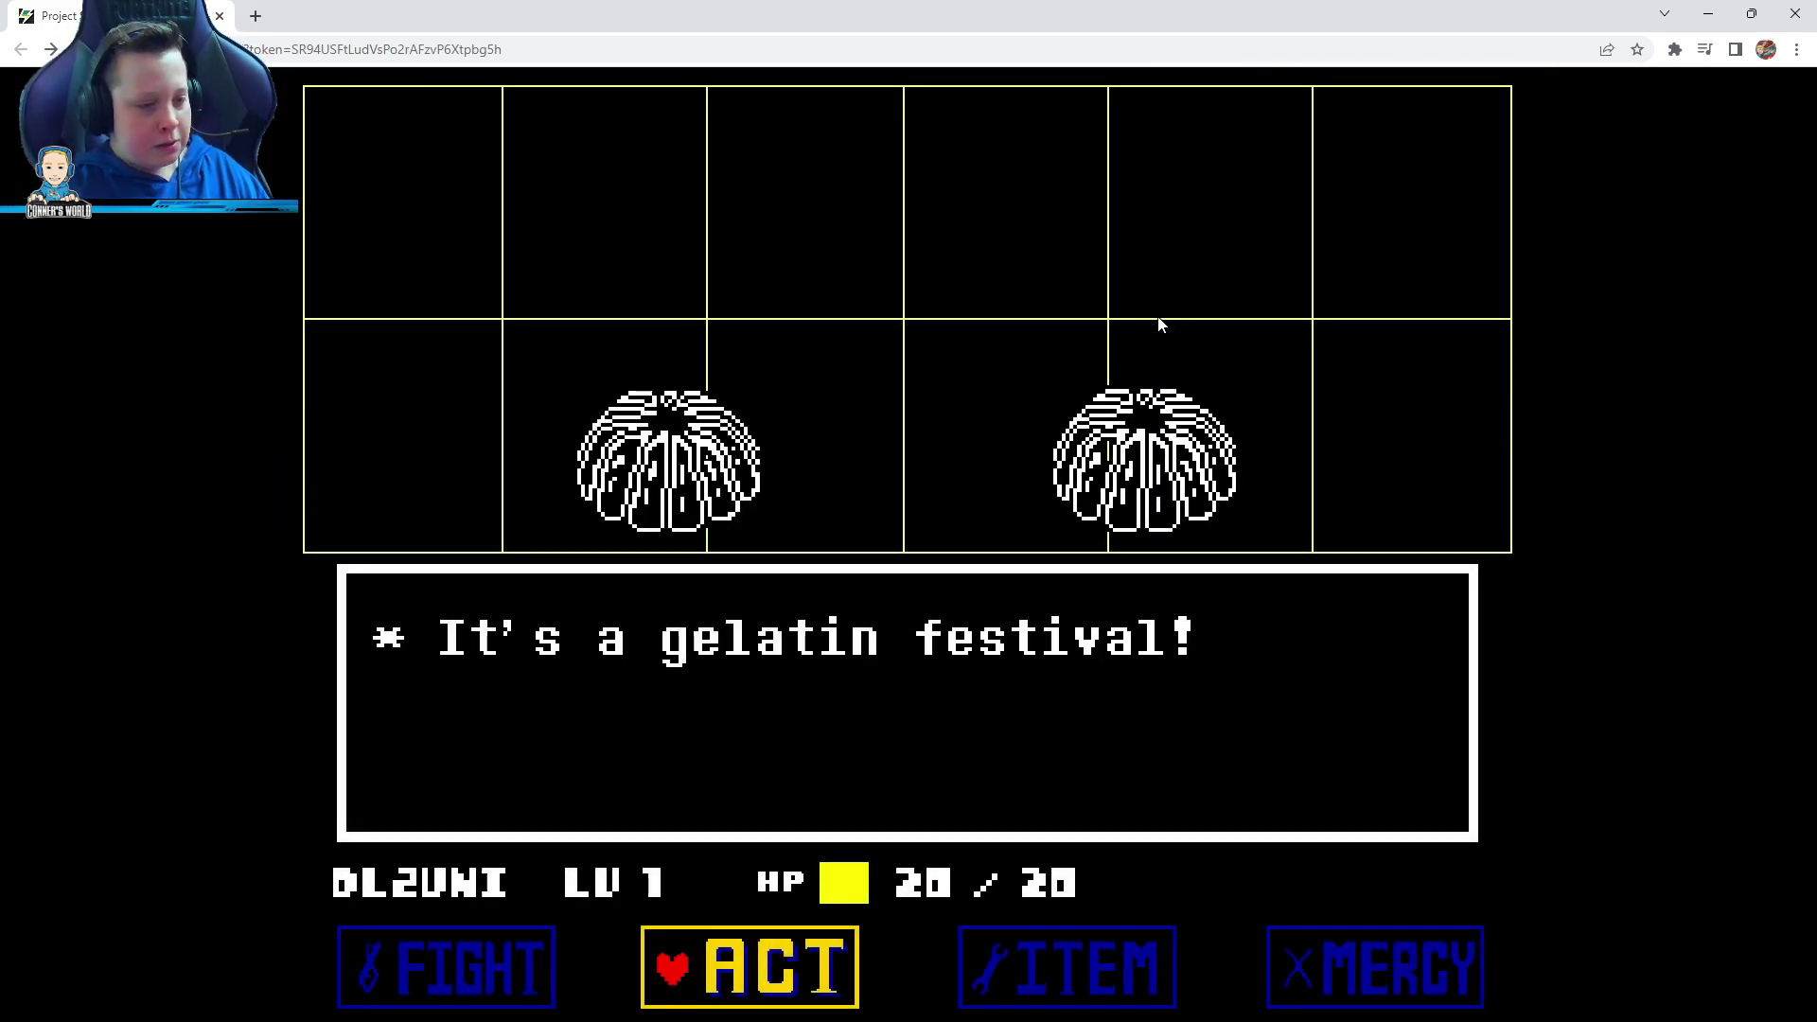
pyautogui.press('Right')
pyautogui.press('Right')
pyautogui.press('z')
pyautogui.press('Down')
pyautogui.press('z')
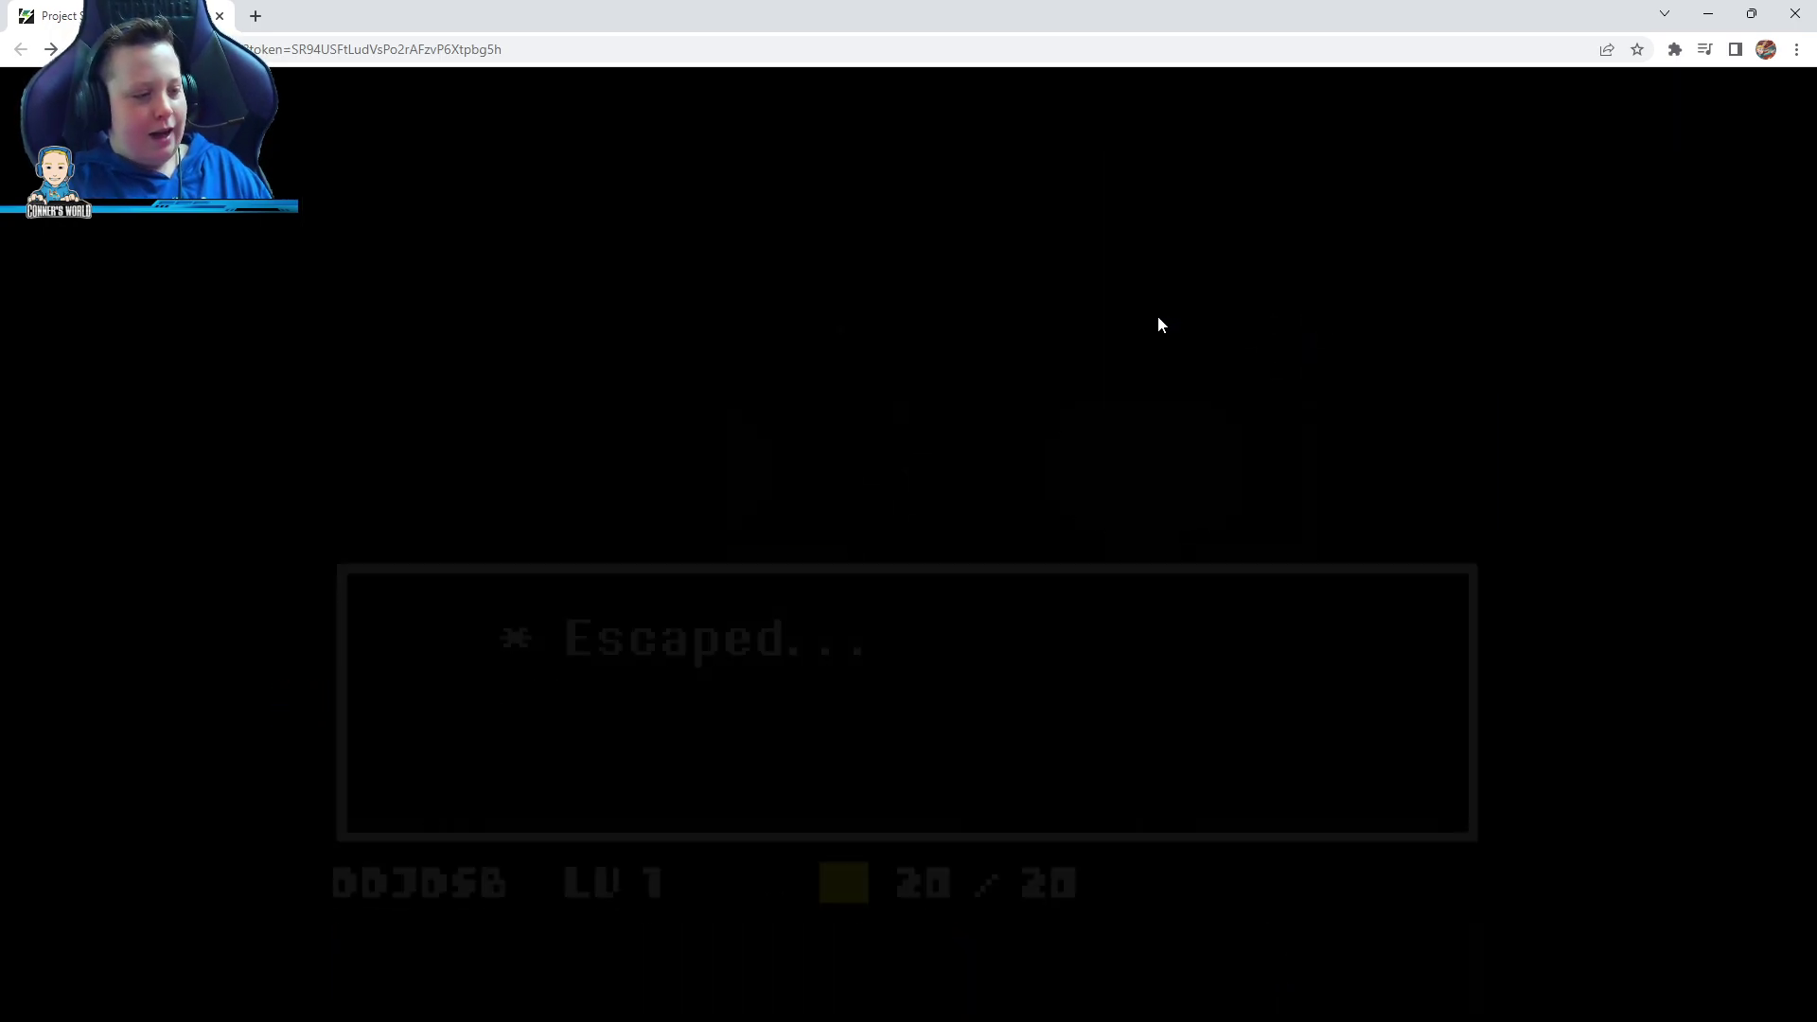
# Keep walking the maze corridors until an astronaut and flower monster encounter begins
pyautogui.press('Right')
pyautogui.press('Down')
pyautogui.press('Down')
pyautogui.press('Down')
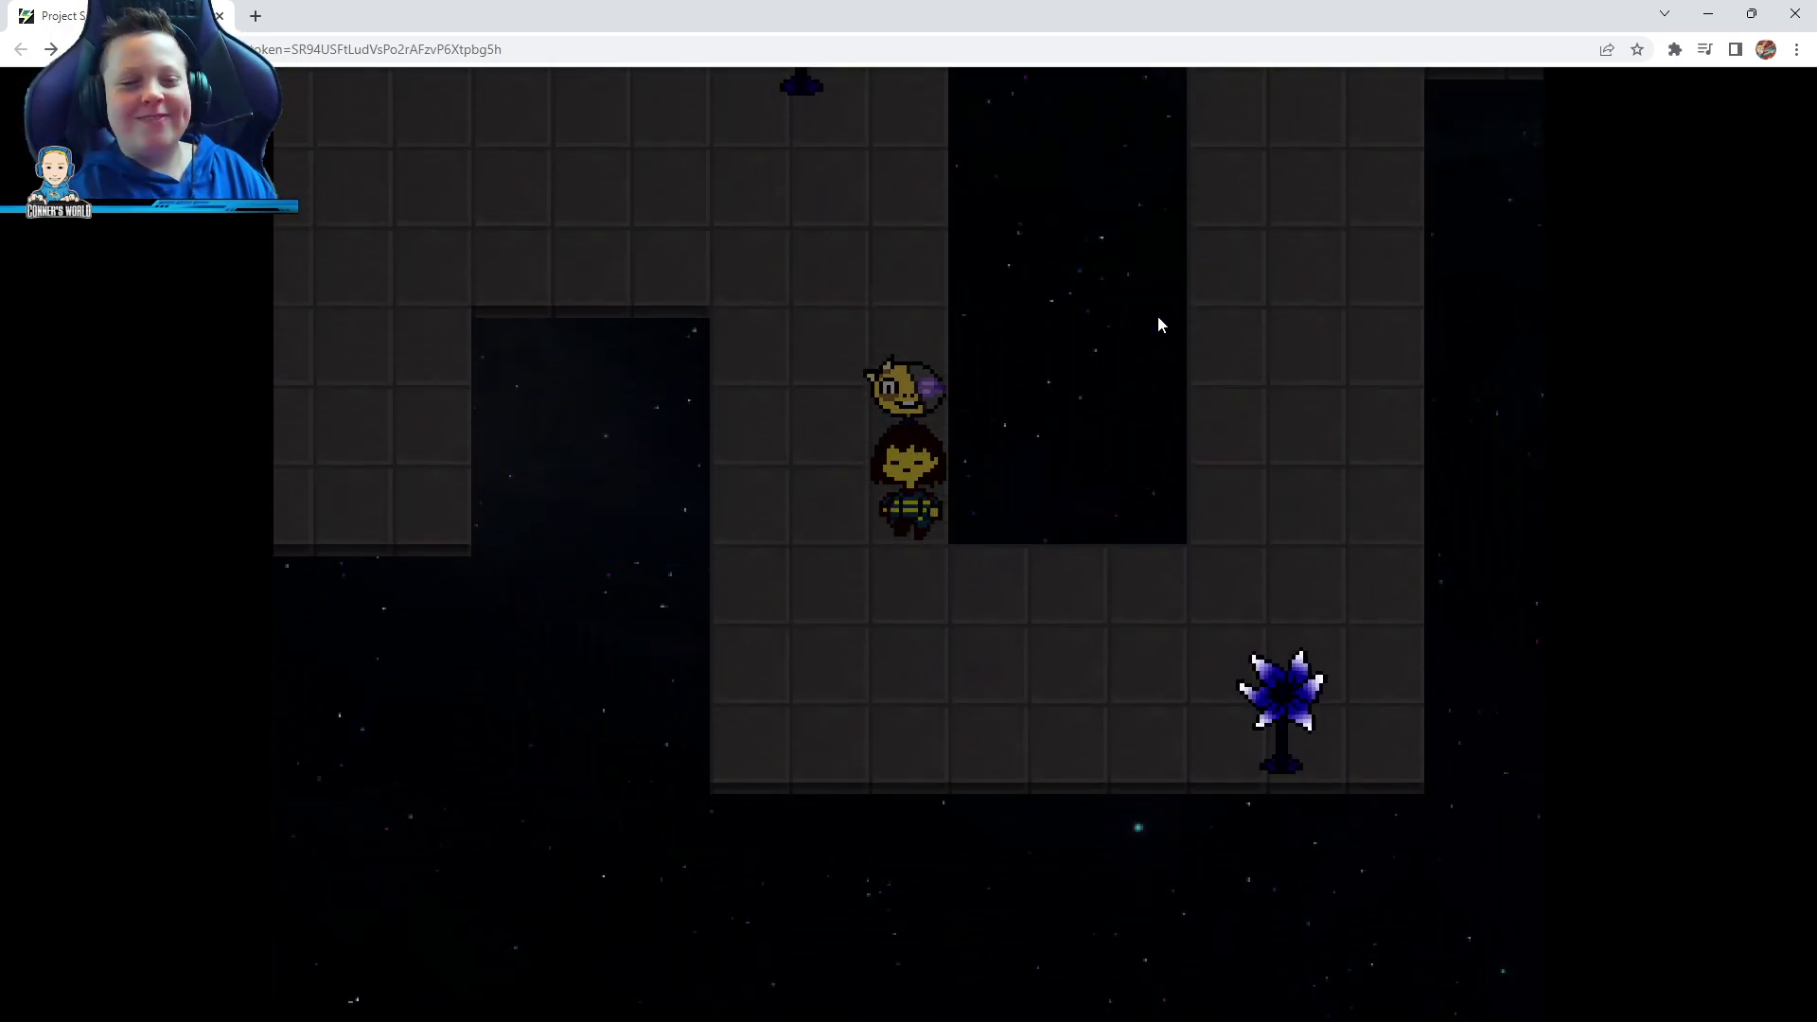
pyautogui.press('Up')
pyautogui.press('Up')
pyautogui.press('Up')
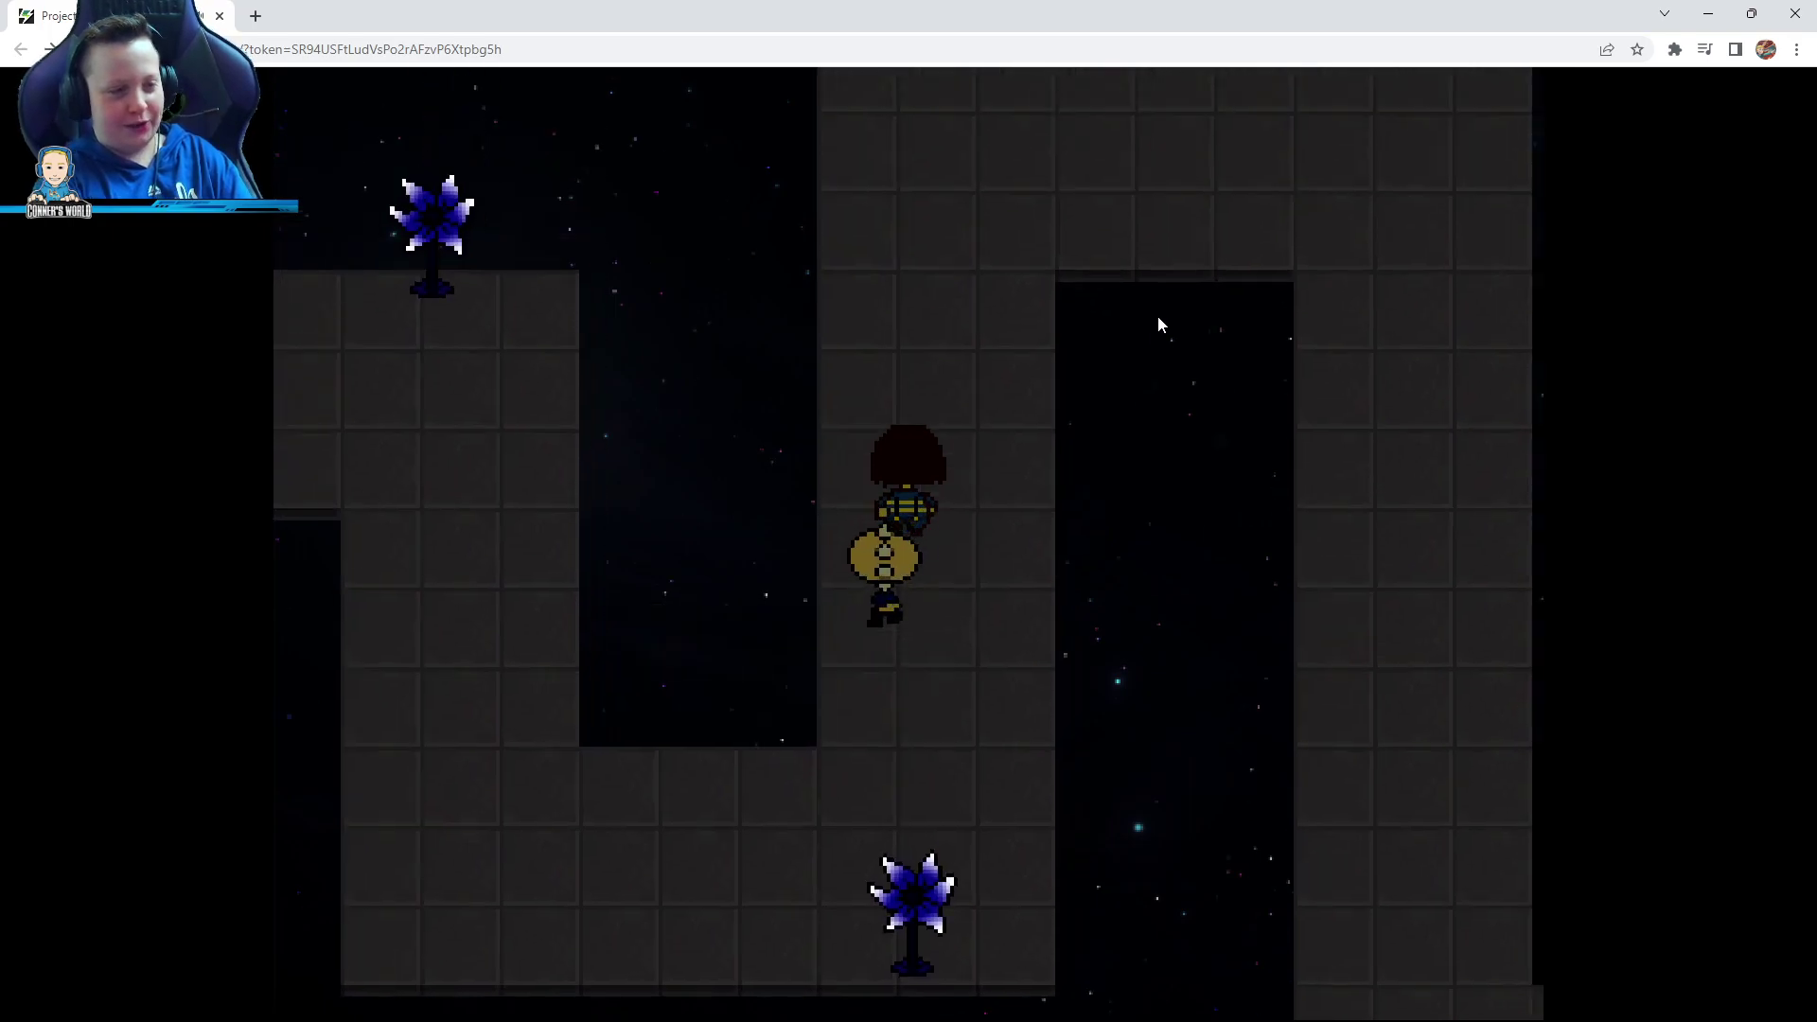
pyautogui.press('Right')
pyautogui.press('Right')
pyautogui.press('Up')
pyautogui.press('Up')
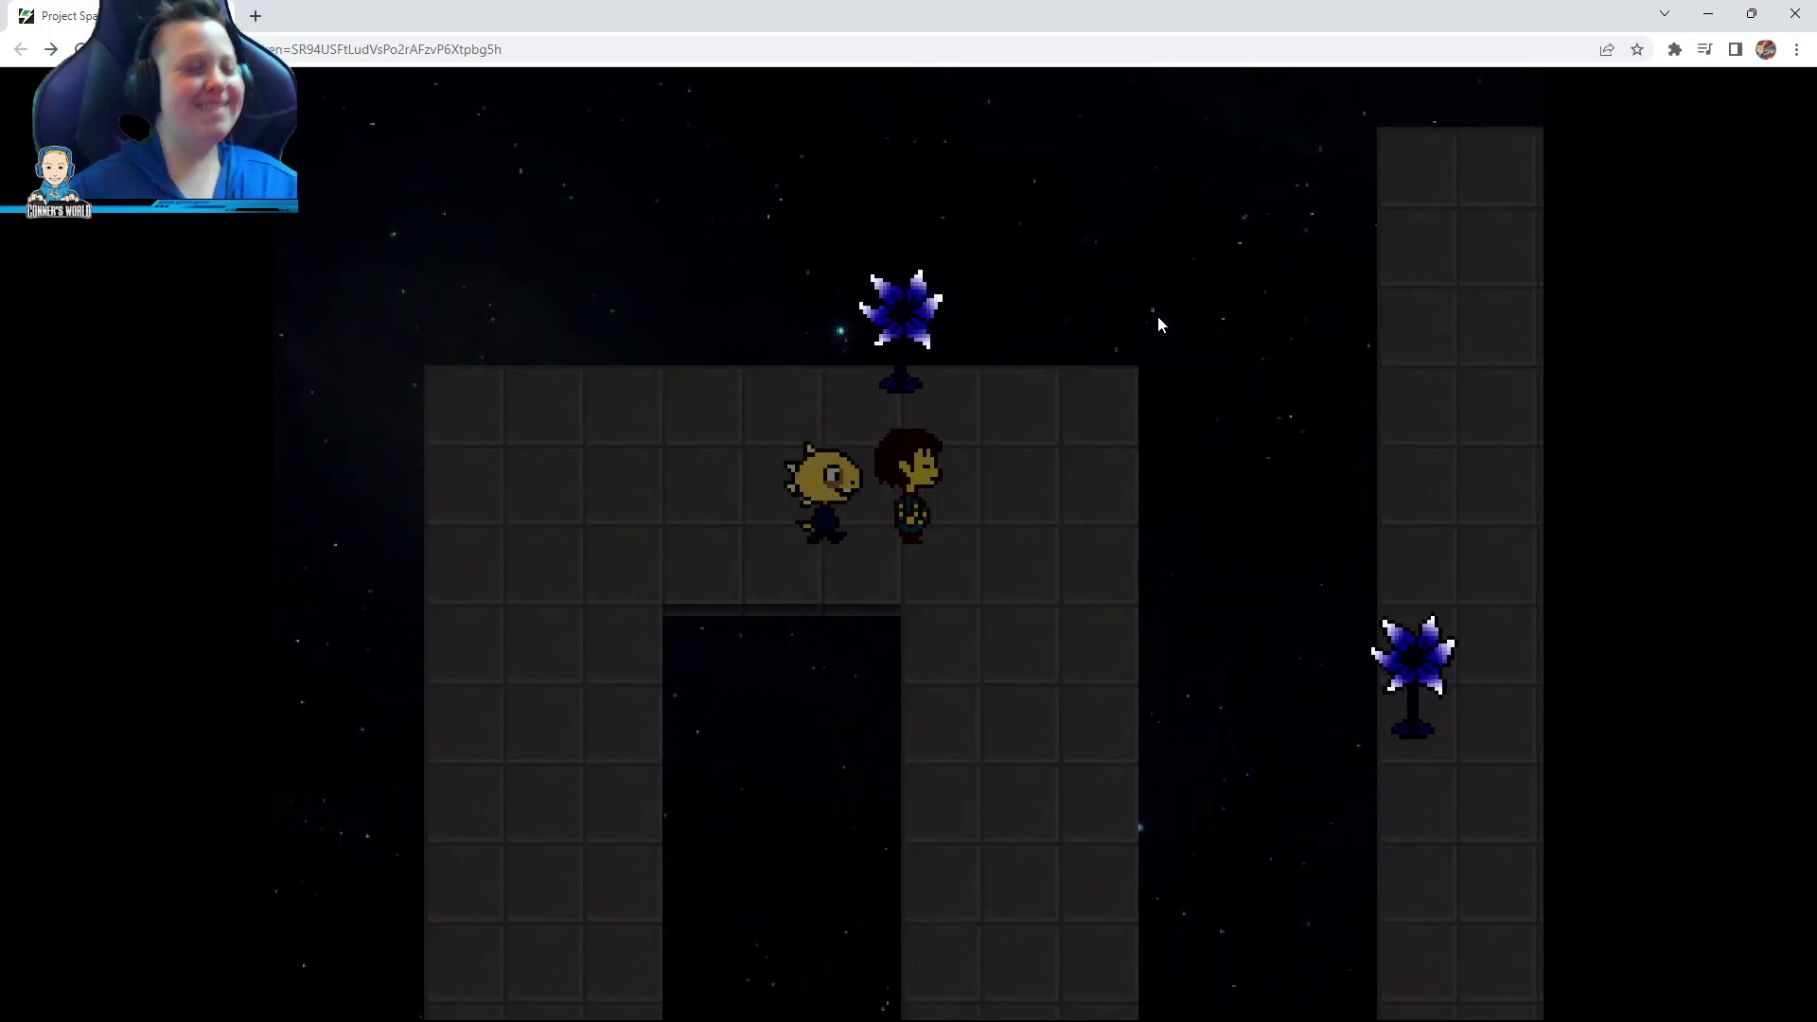
pyautogui.press('Up')
pyautogui.press('Up')
pyautogui.press('Up')
pyautogui.press('Up')
pyautogui.press('Down')
pyautogui.press('Down')
pyautogui.press('Down')
pyautogui.press('Down')
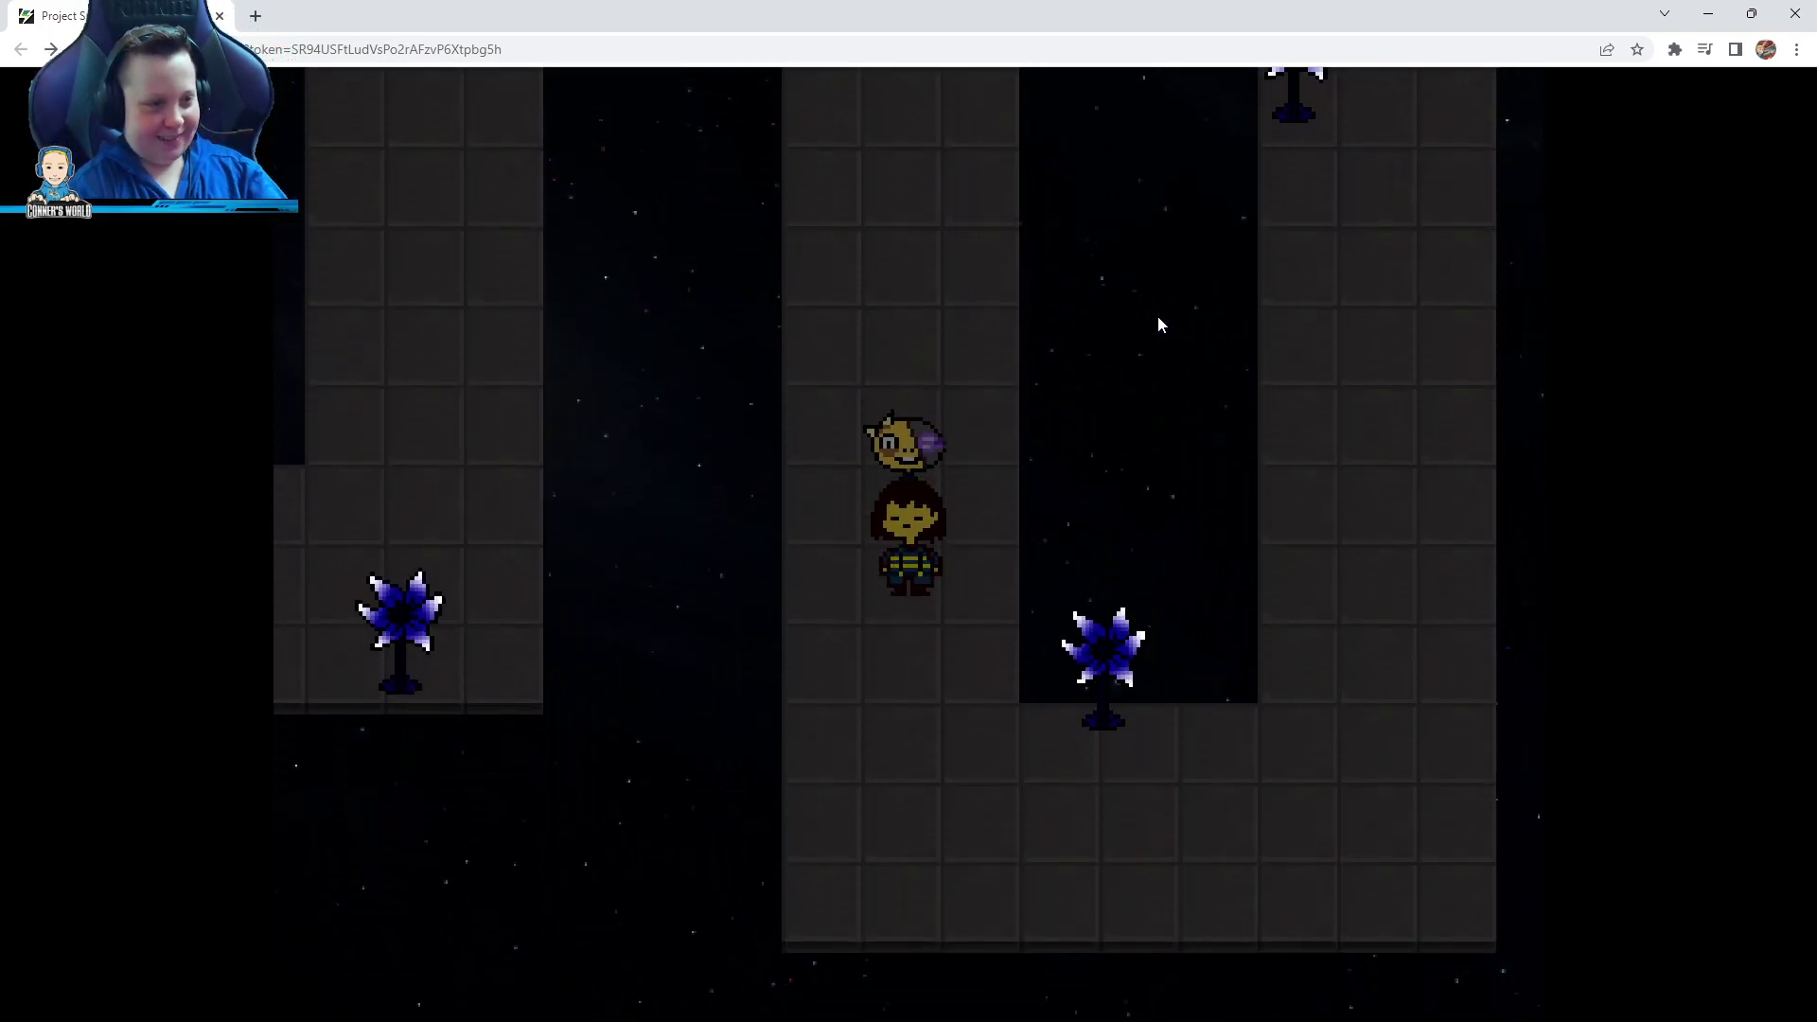
pyautogui.press('Down')
pyautogui.press('Right')
pyautogui.press('Right')
pyautogui.press('Right')
pyautogui.press('Right')
pyautogui.press('Right')
pyautogui.press('Up')
pyautogui.press('Up')
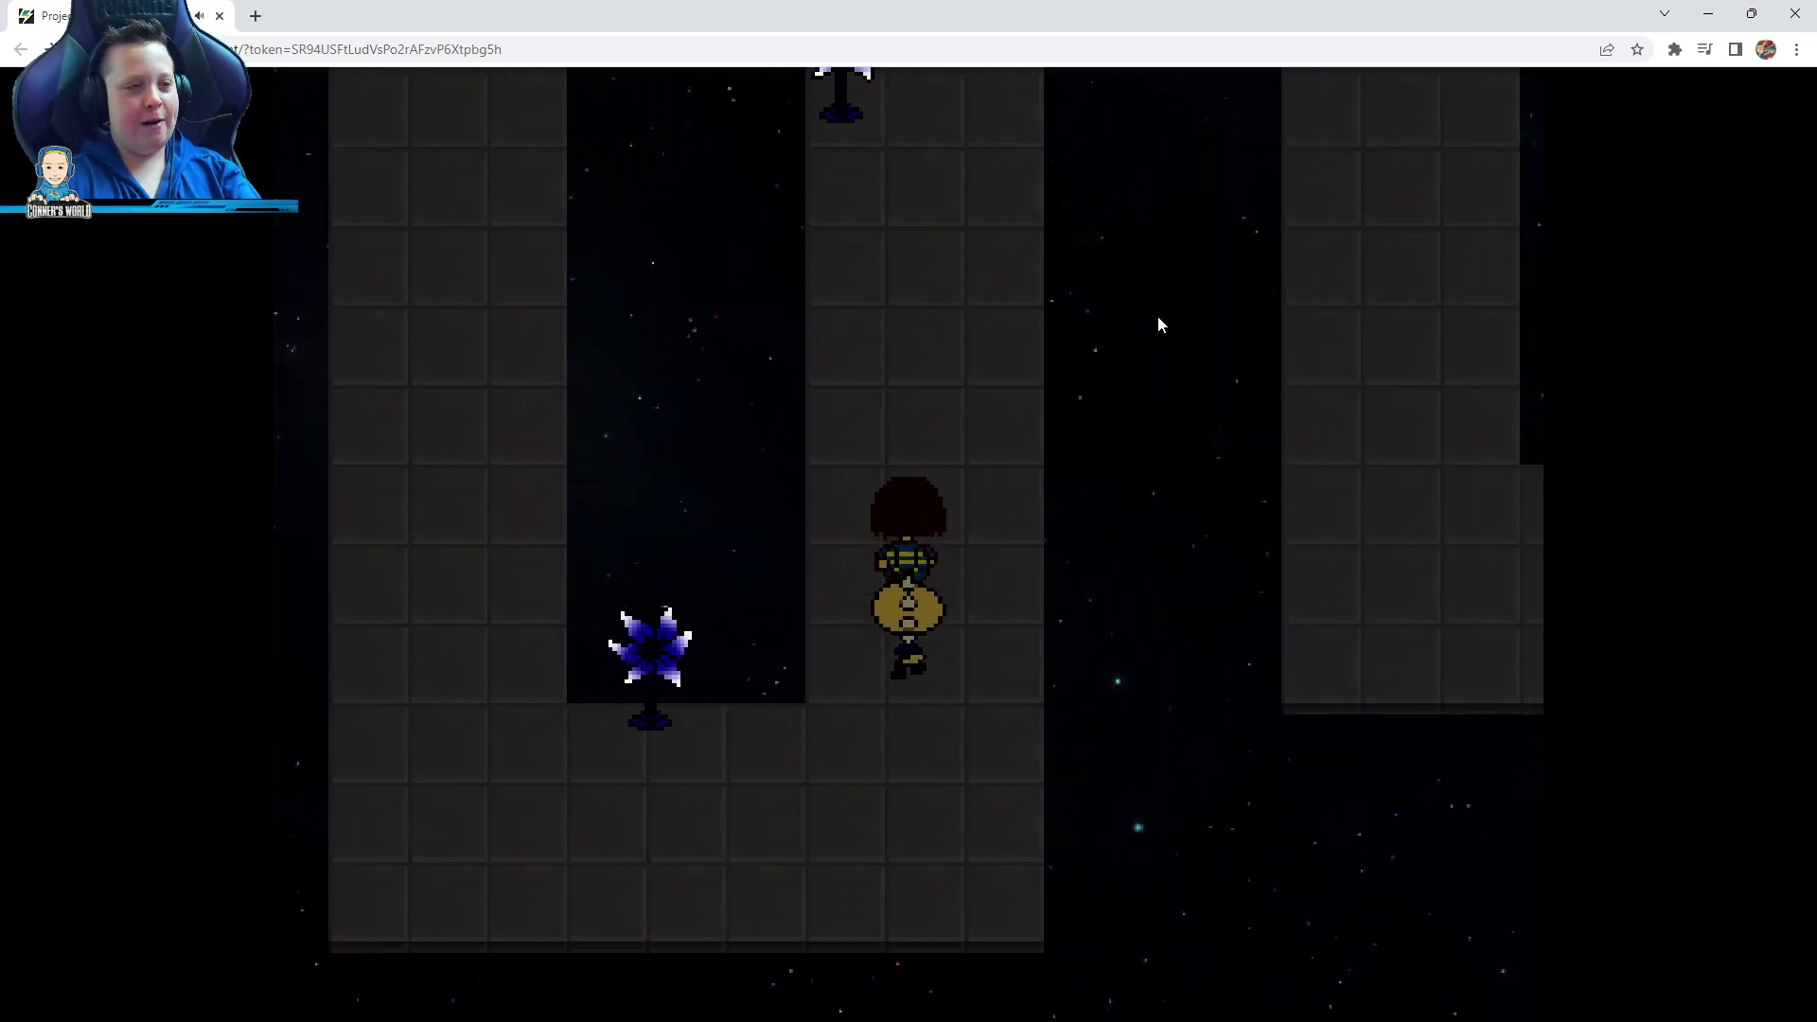
pyautogui.press('Up')
pyautogui.press('Up')
pyautogui.press('Up')
pyautogui.press('Up')
pyautogui.press('Up')
pyautogui.press('Up')
pyautogui.press('Up')
pyautogui.press('Up')
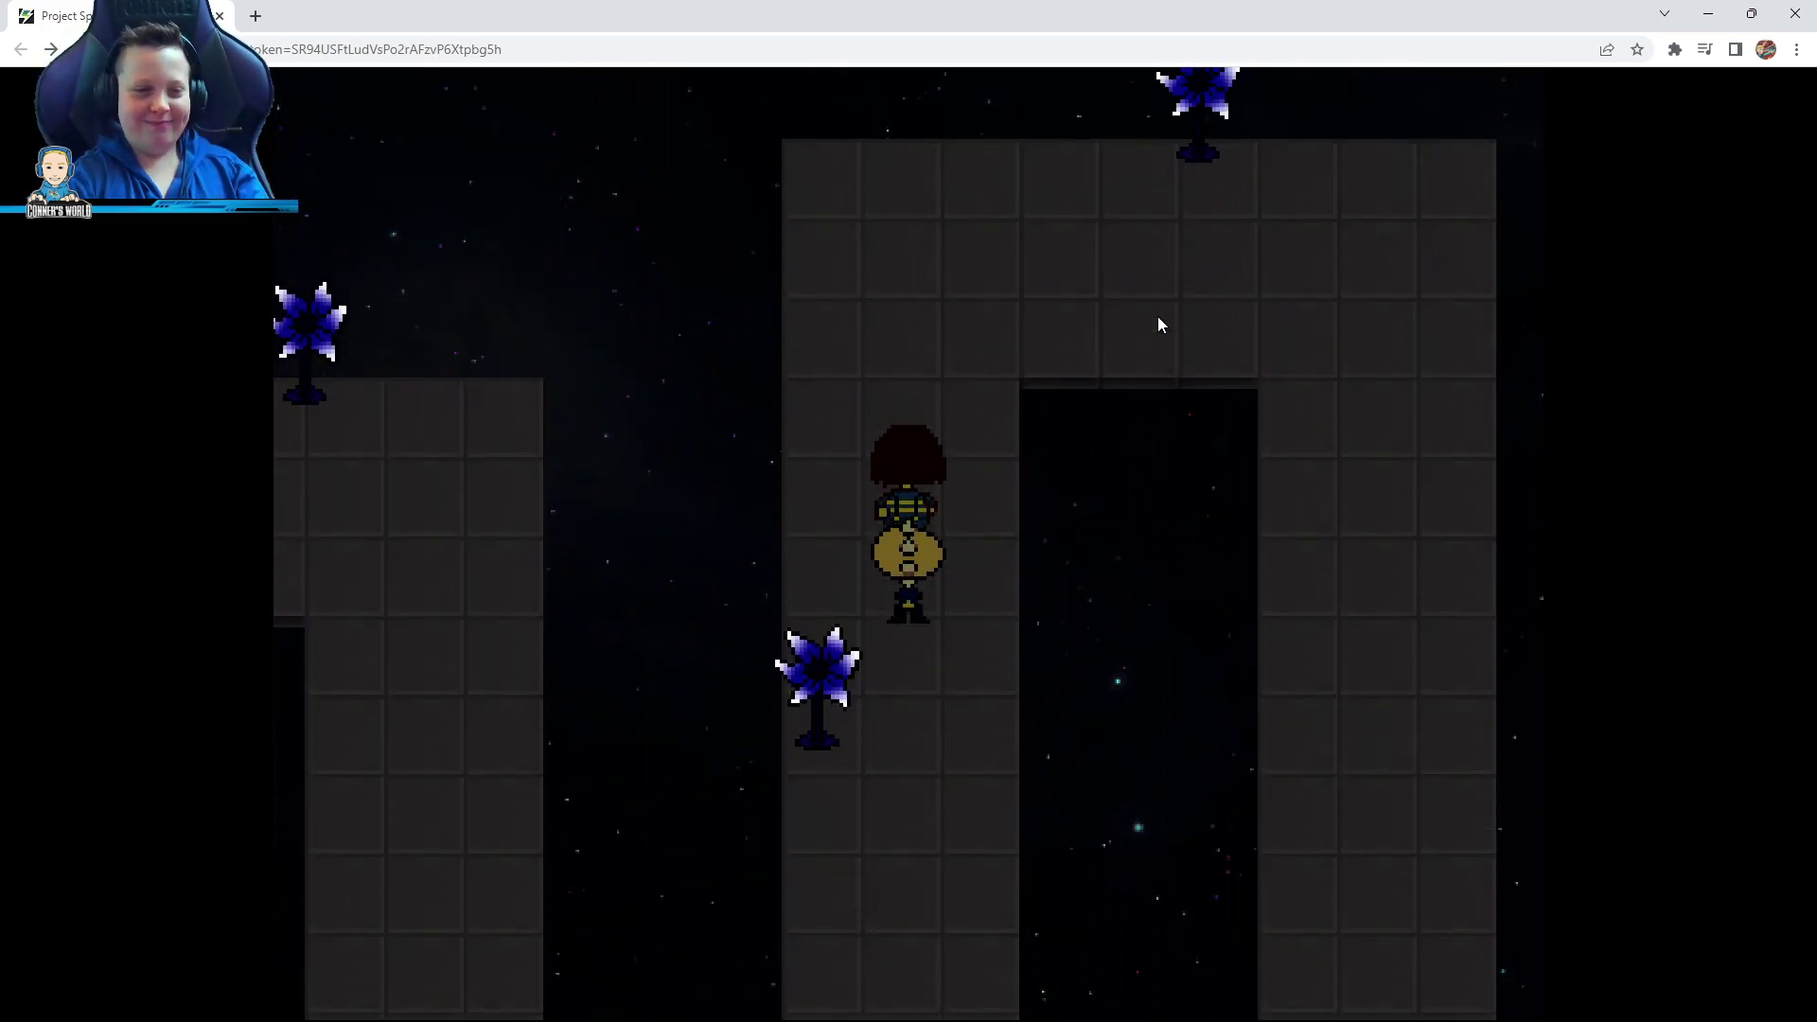
pyautogui.press('Up')
pyautogui.press('Left')
pyautogui.press('Left')
pyautogui.press('Left')
pyautogui.press('Right')
pyautogui.press('Right')
pyautogui.press('Right')
pyautogui.press('Right')
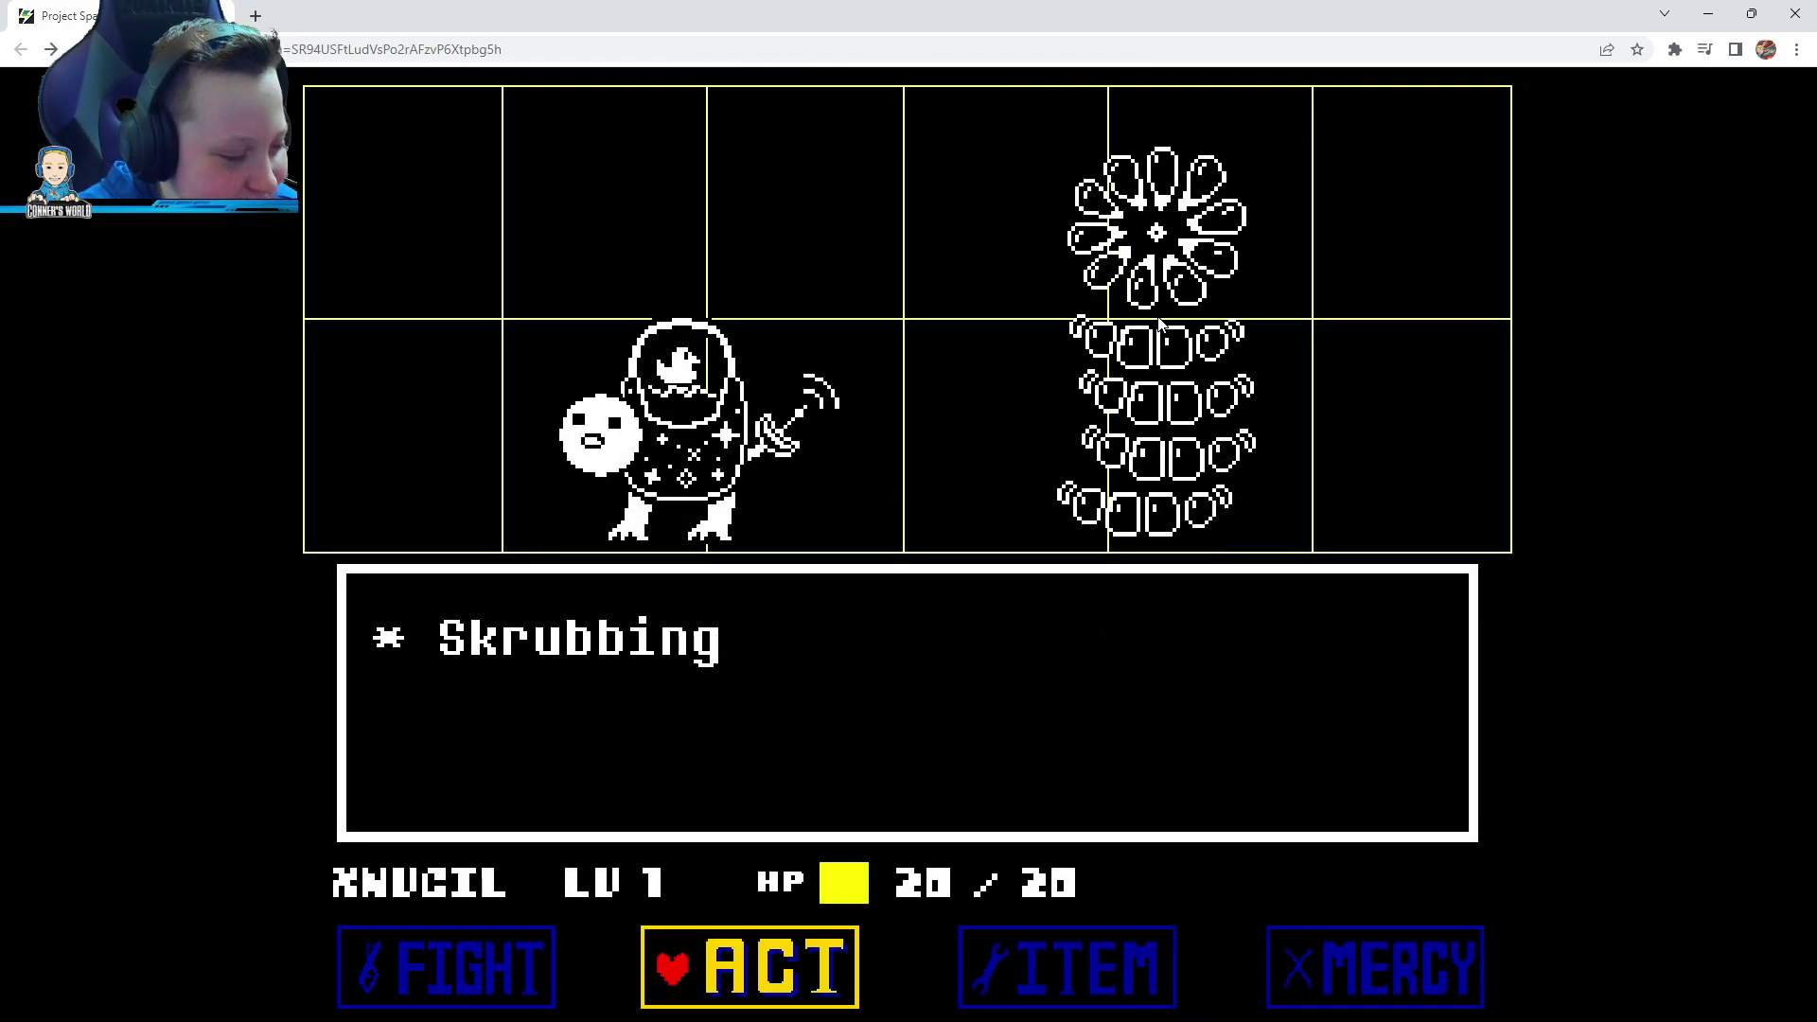
# Flee the astronaut-and-flower battle through Mercy
pyautogui.press('Right')
pyautogui.press('Right')
pyautogui.press('z')
pyautogui.press('Down')
pyautogui.press('z')
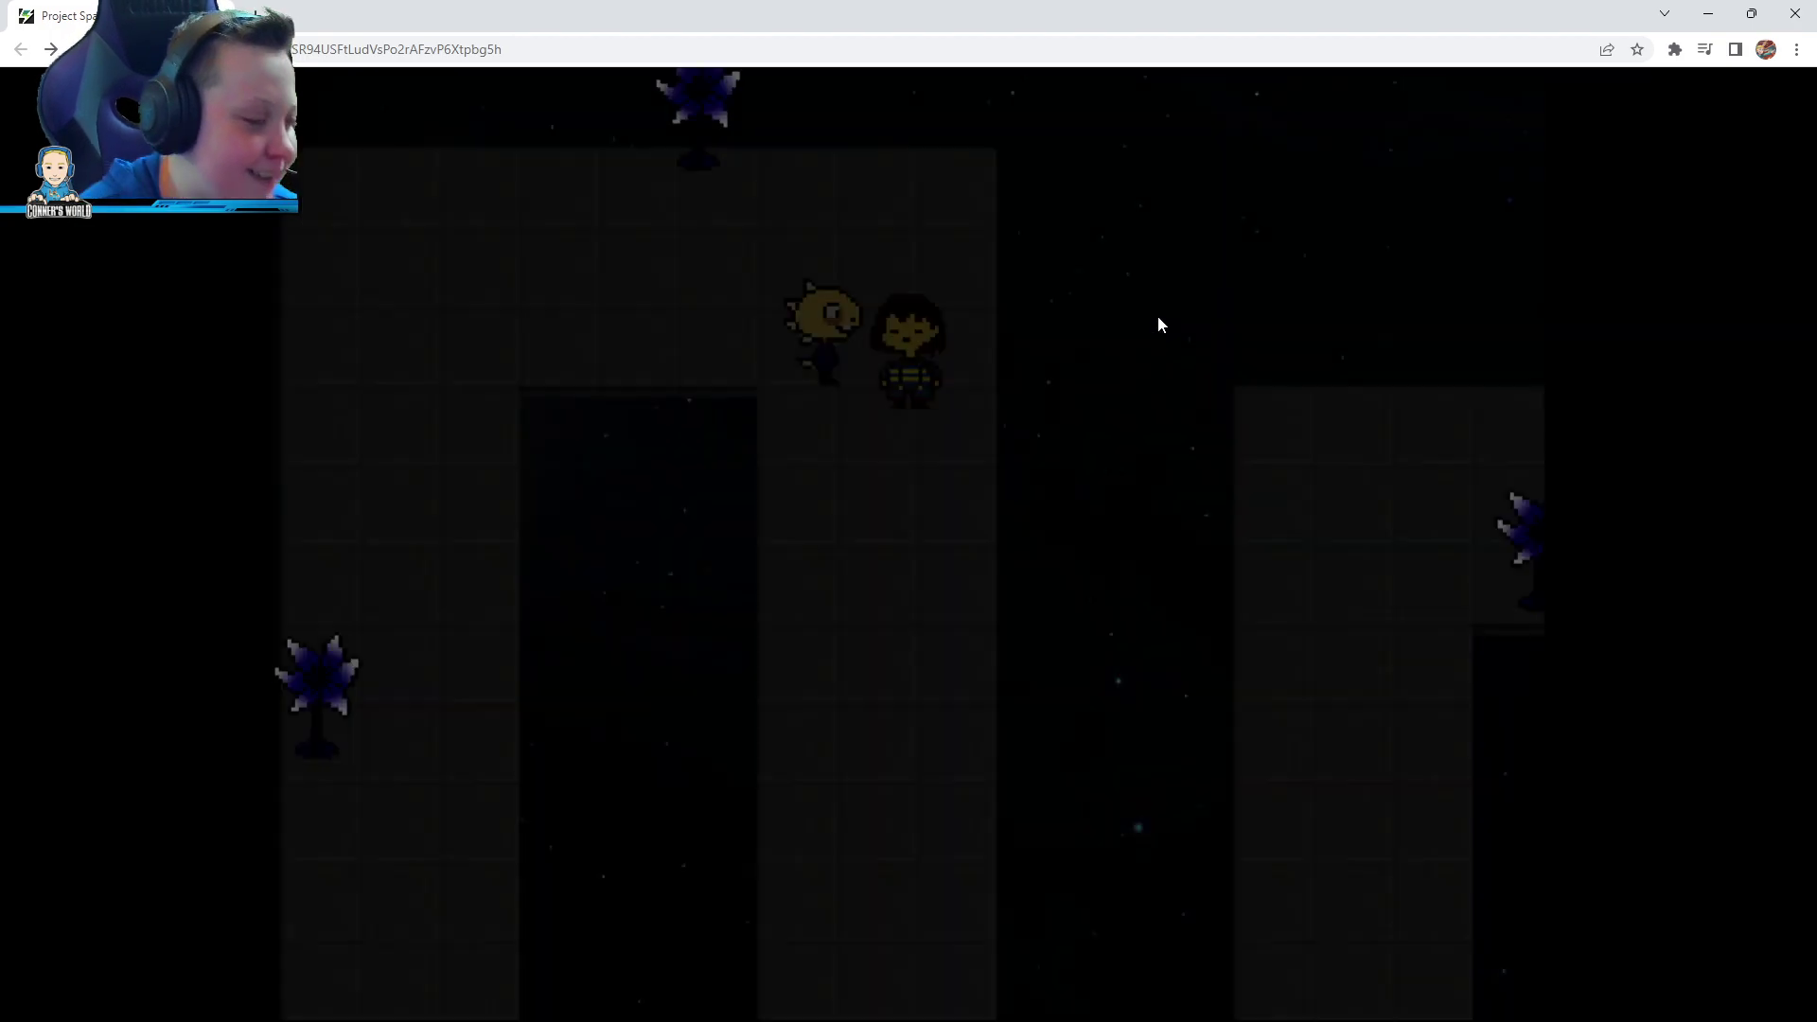
# Walk through the rest of the star maze to its exit into the web-covered walkway
pyautogui.press('Down')
pyautogui.press('Right')
pyautogui.press('Down')
pyautogui.press('Up')
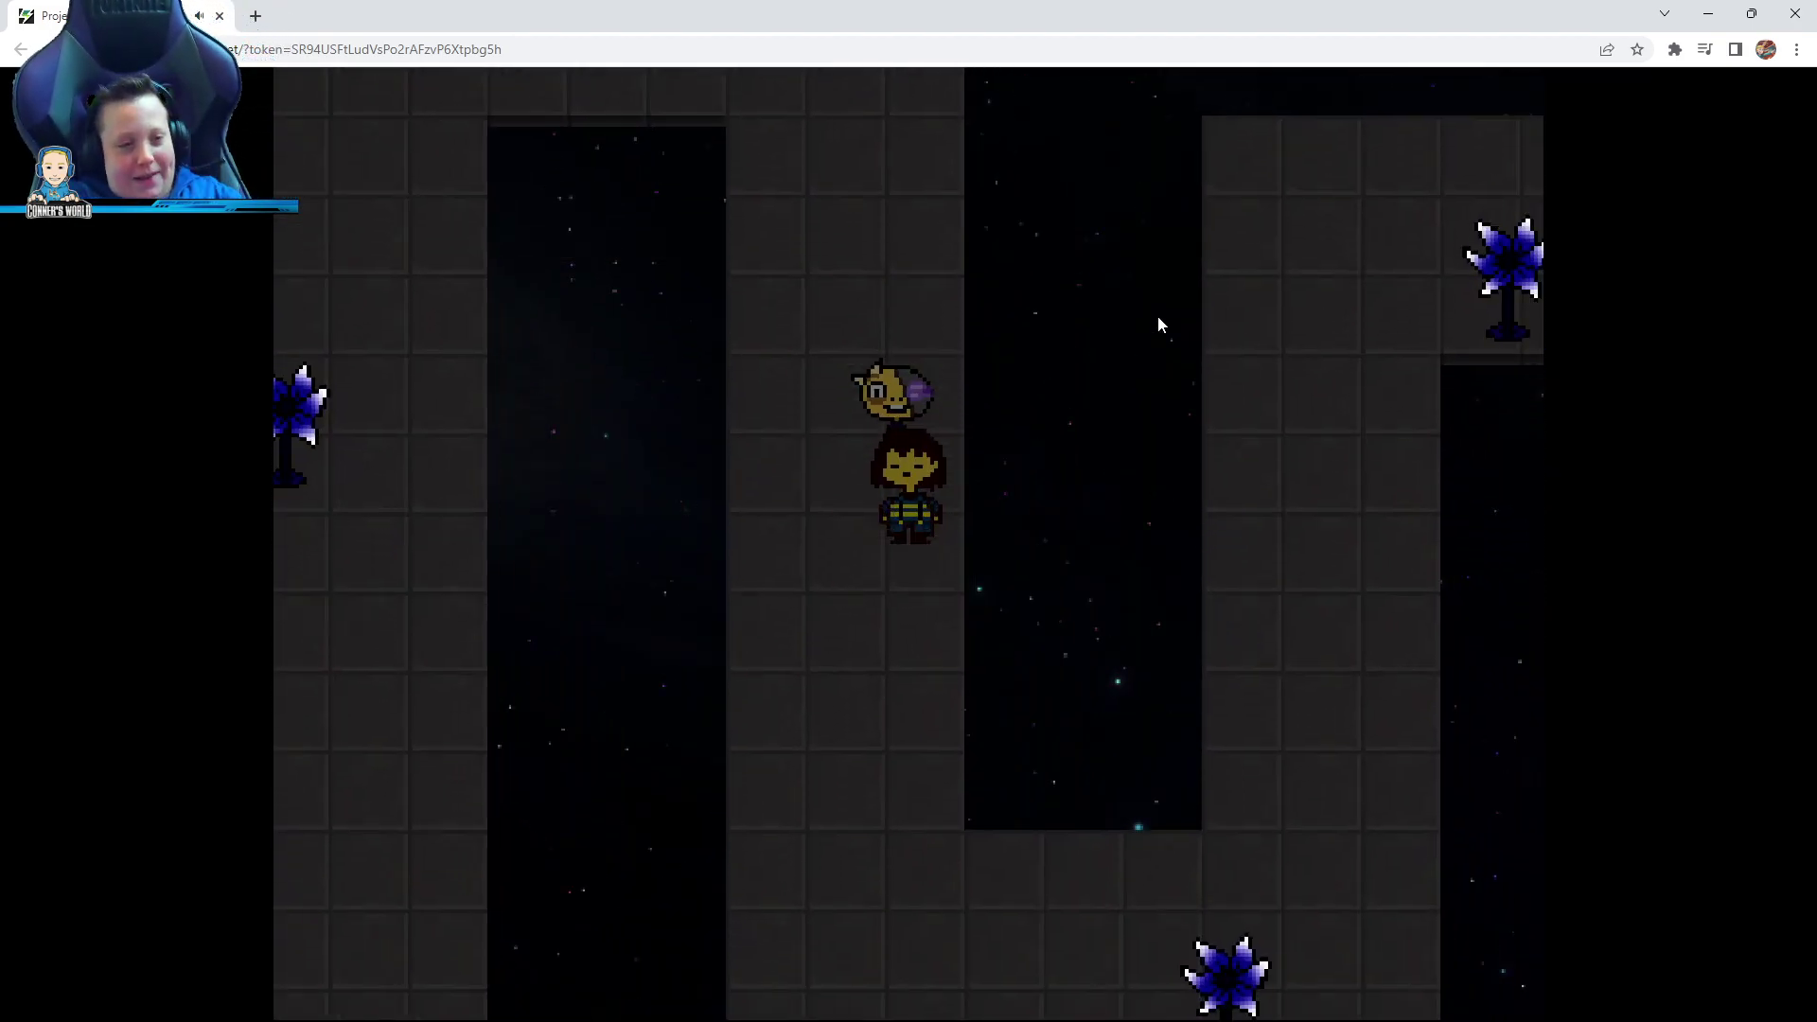
pyautogui.press('Down')
pyautogui.press('Down')
pyautogui.press('Right')
pyautogui.press('Right')
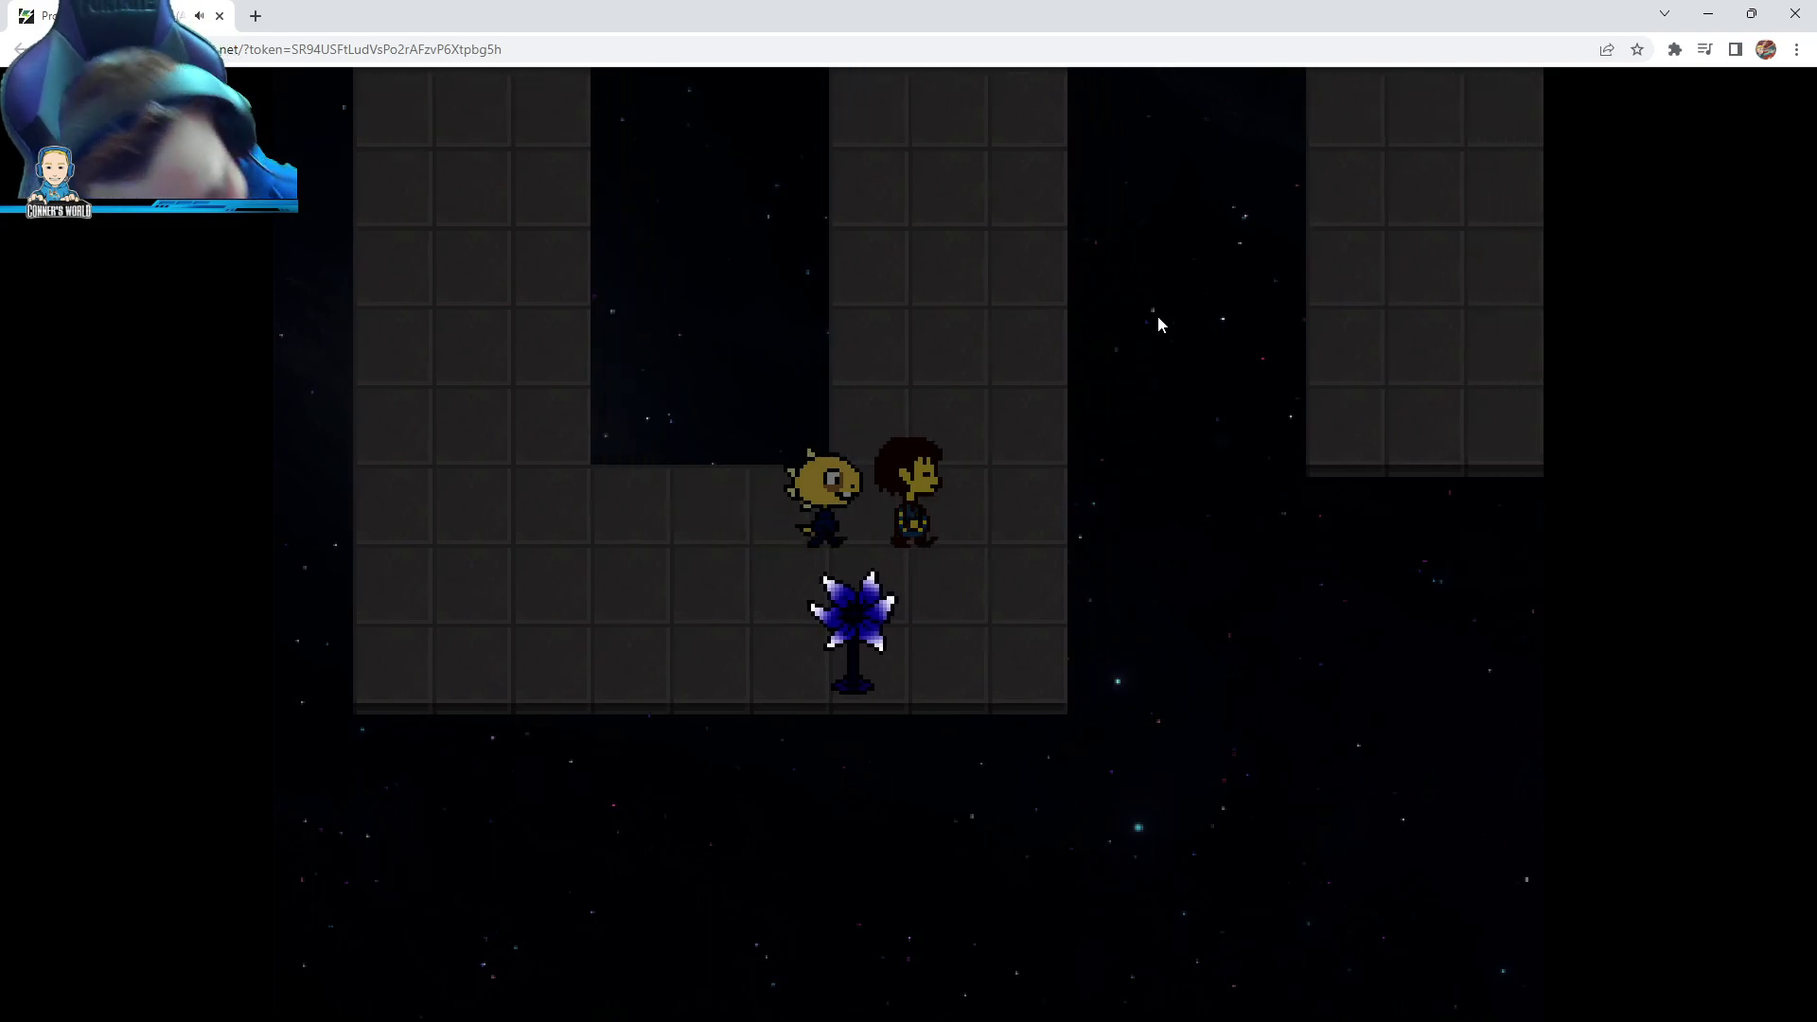
pyautogui.press('Up')
pyautogui.press('Up')
pyautogui.press('Down')
pyautogui.press('Down')
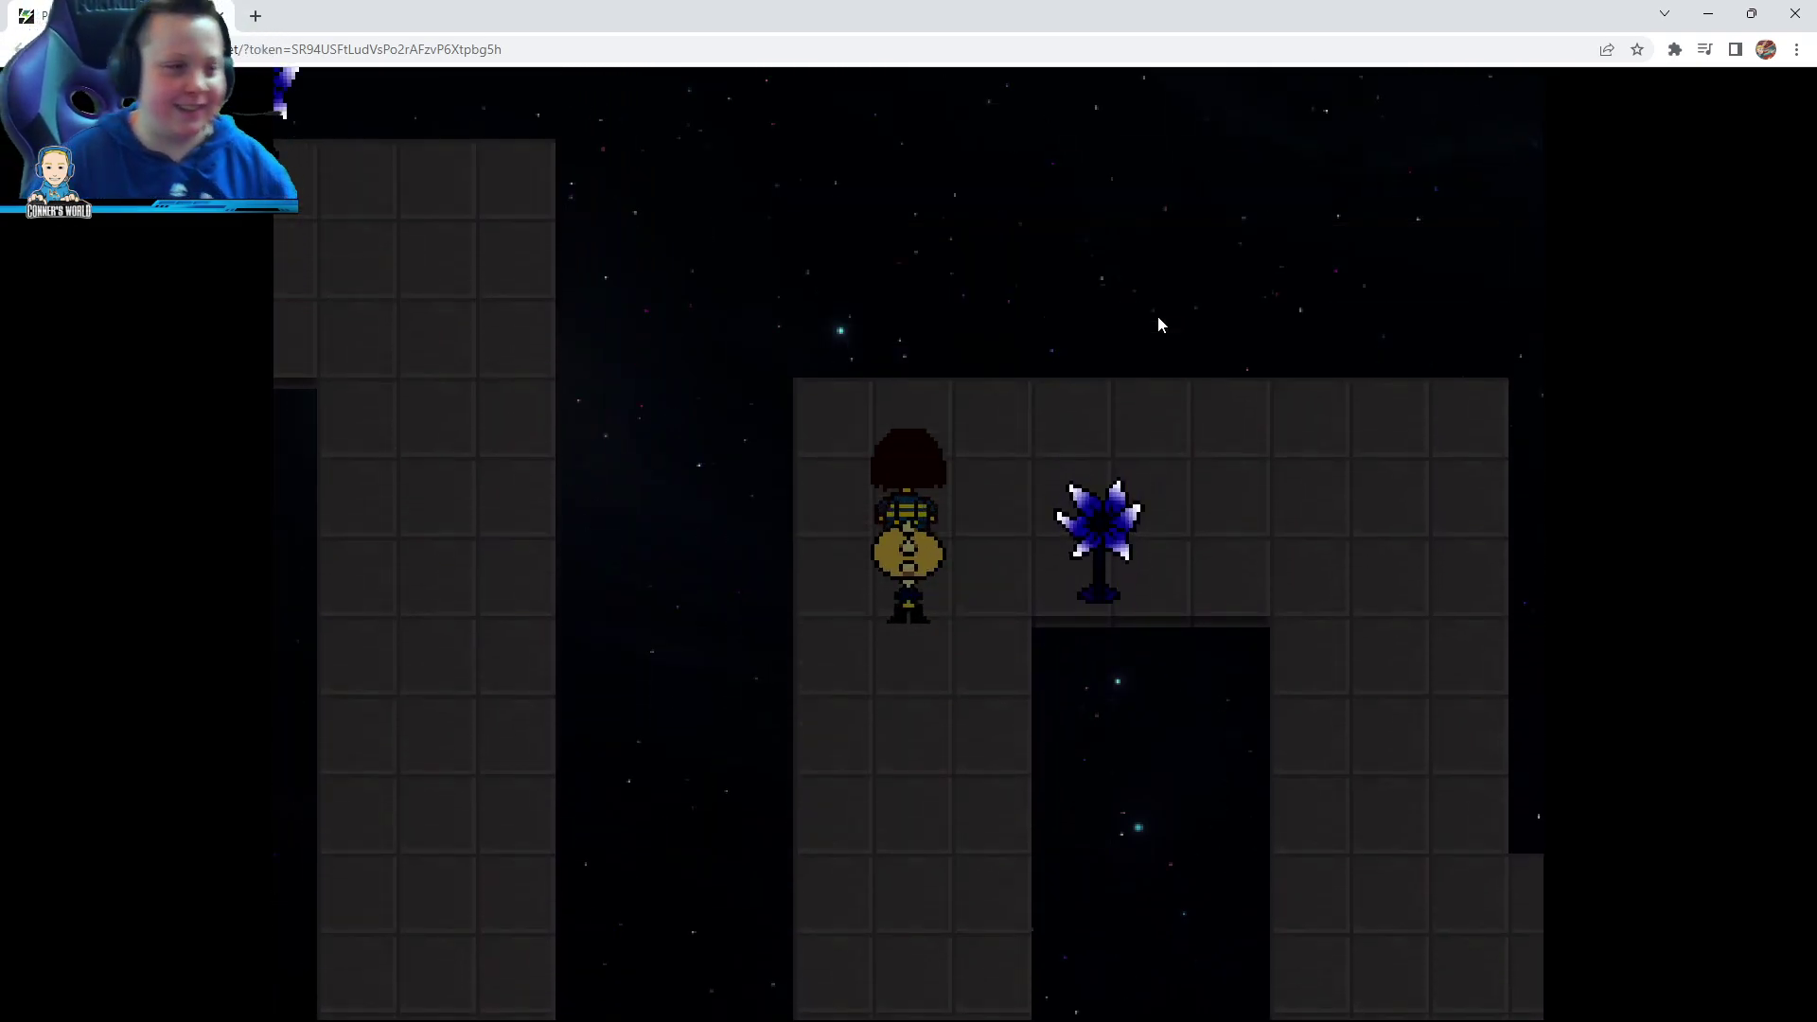
pyautogui.press('Left')
pyautogui.press('Left')
pyautogui.press('Up')
pyautogui.press('Up')
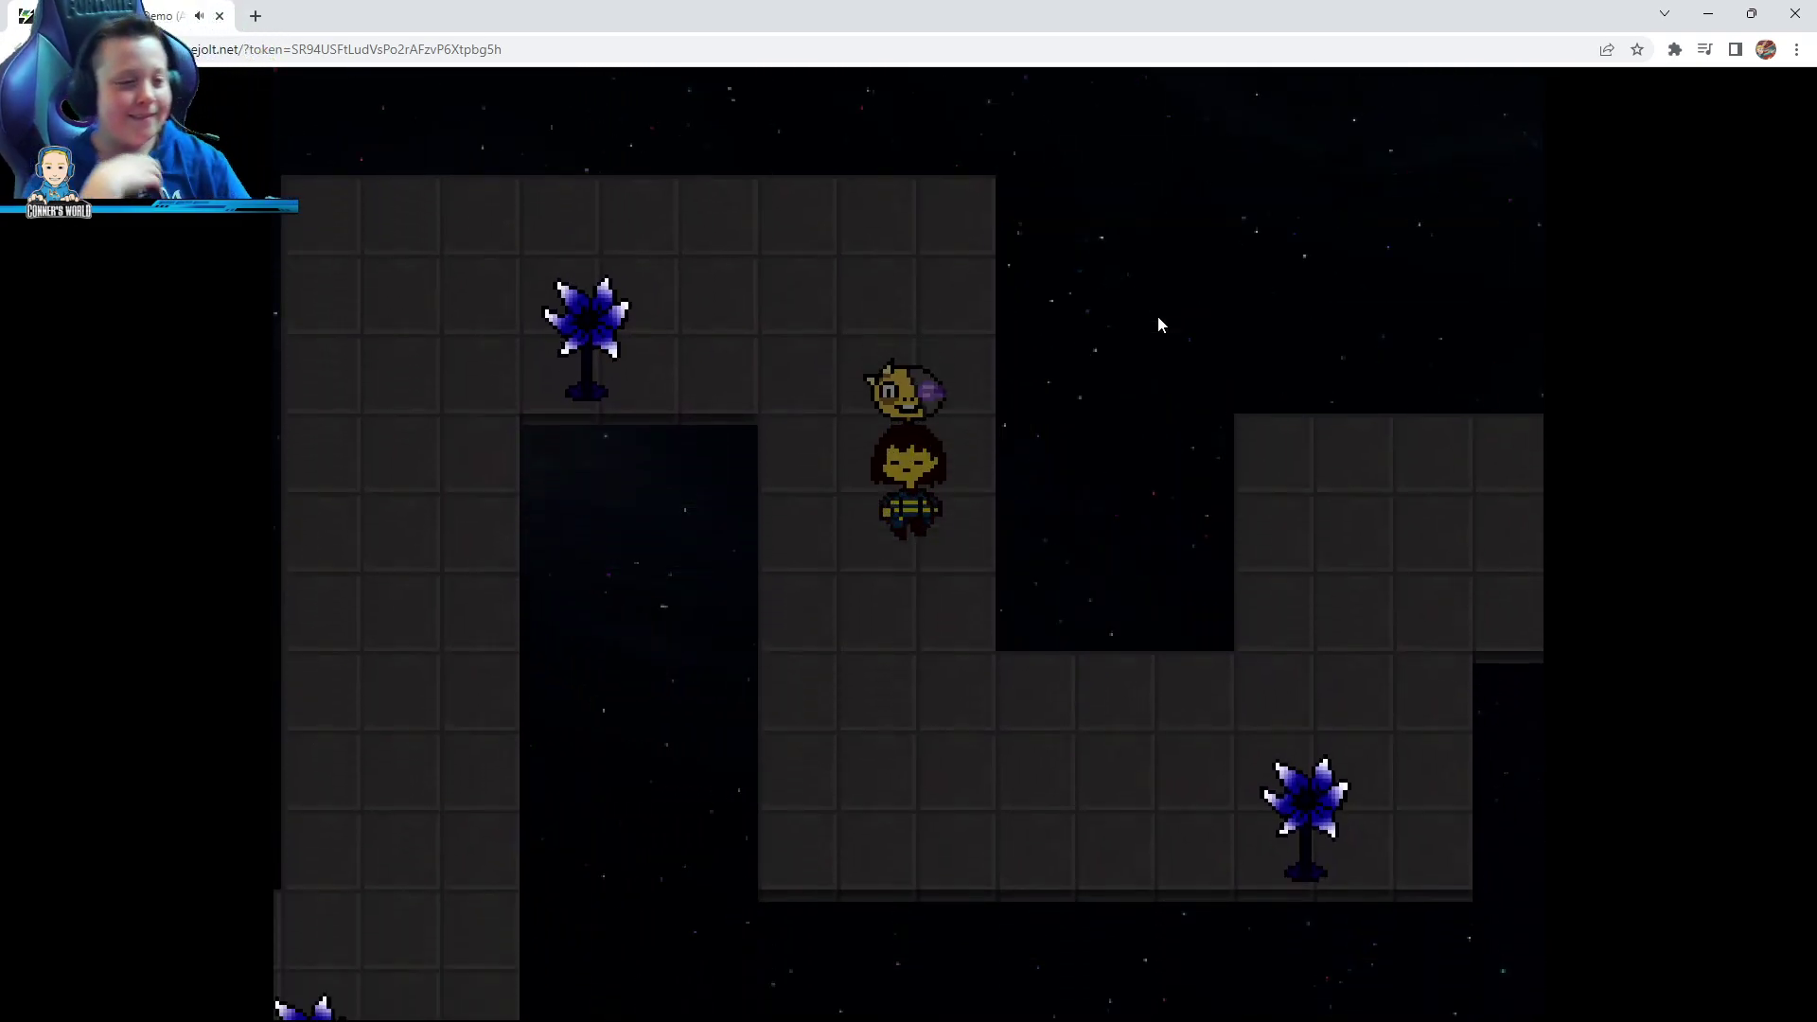
pyautogui.press('Down')
pyautogui.press('Down')
pyautogui.press('Right')
pyautogui.press('Right')
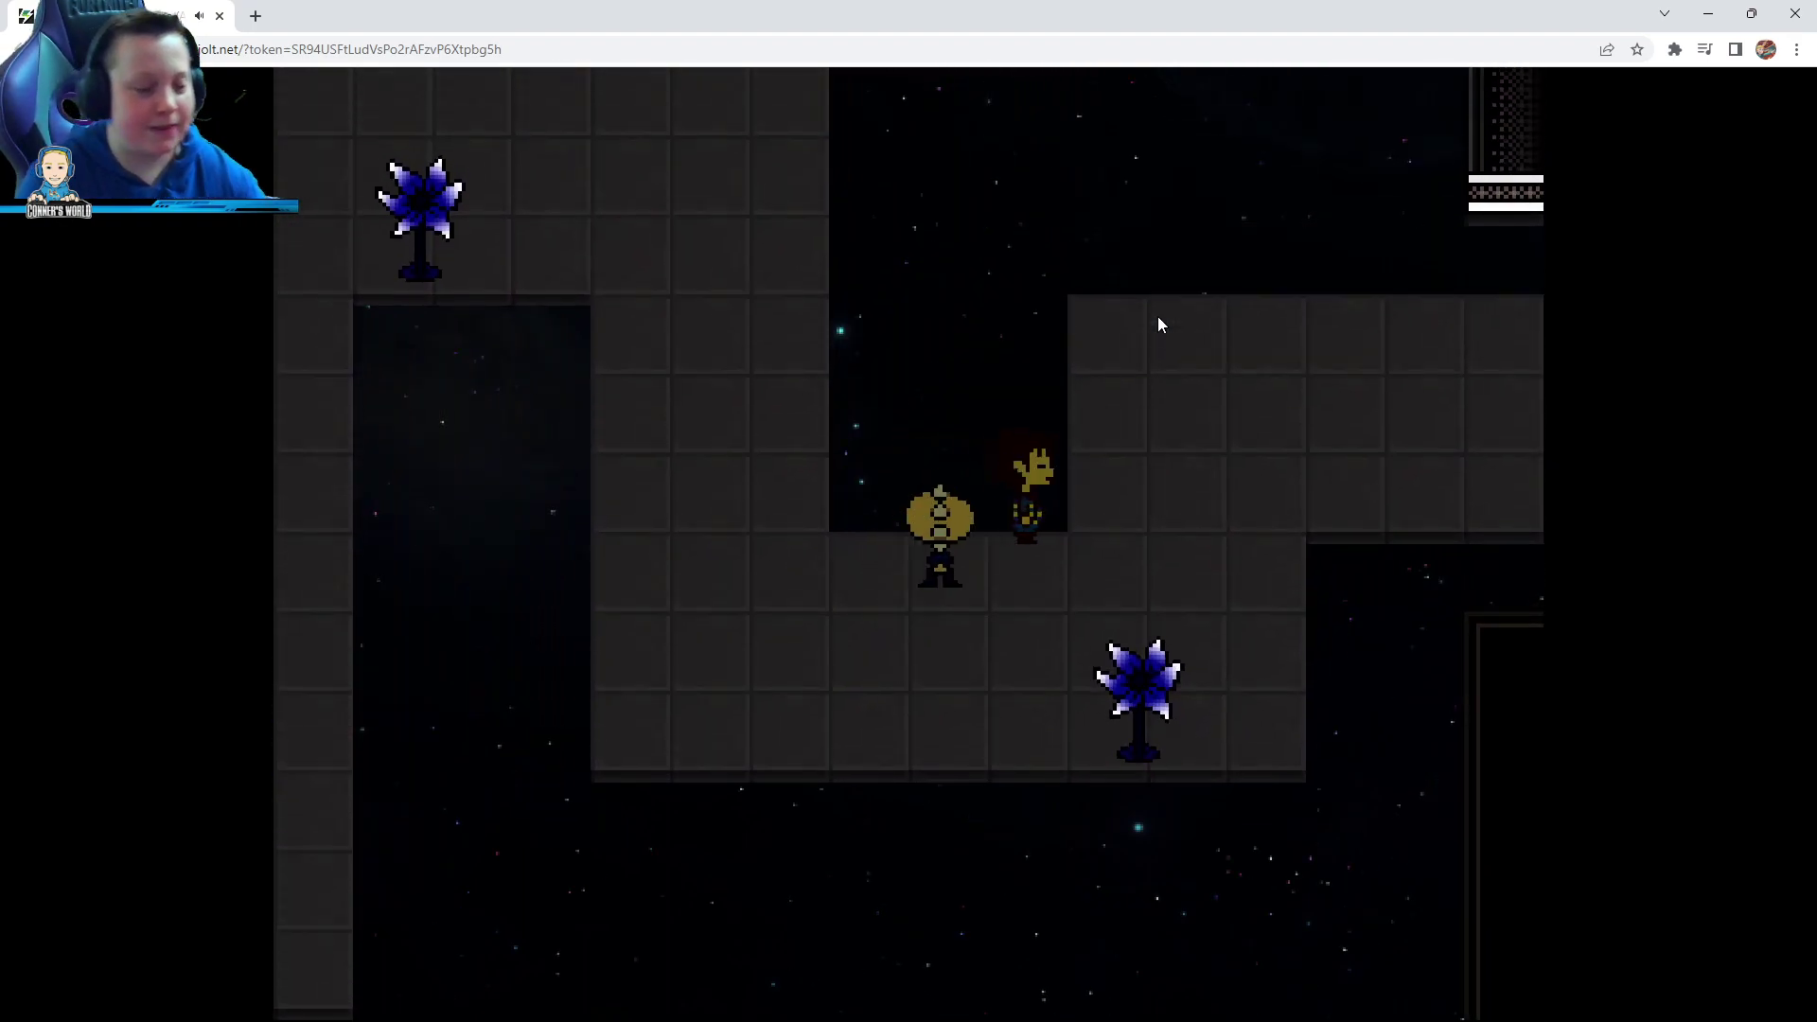
pyautogui.press('Up')
pyautogui.press('Right')
pyautogui.press('Right')
pyautogui.press('Right')
pyautogui.press('Right')
pyautogui.press('Right')
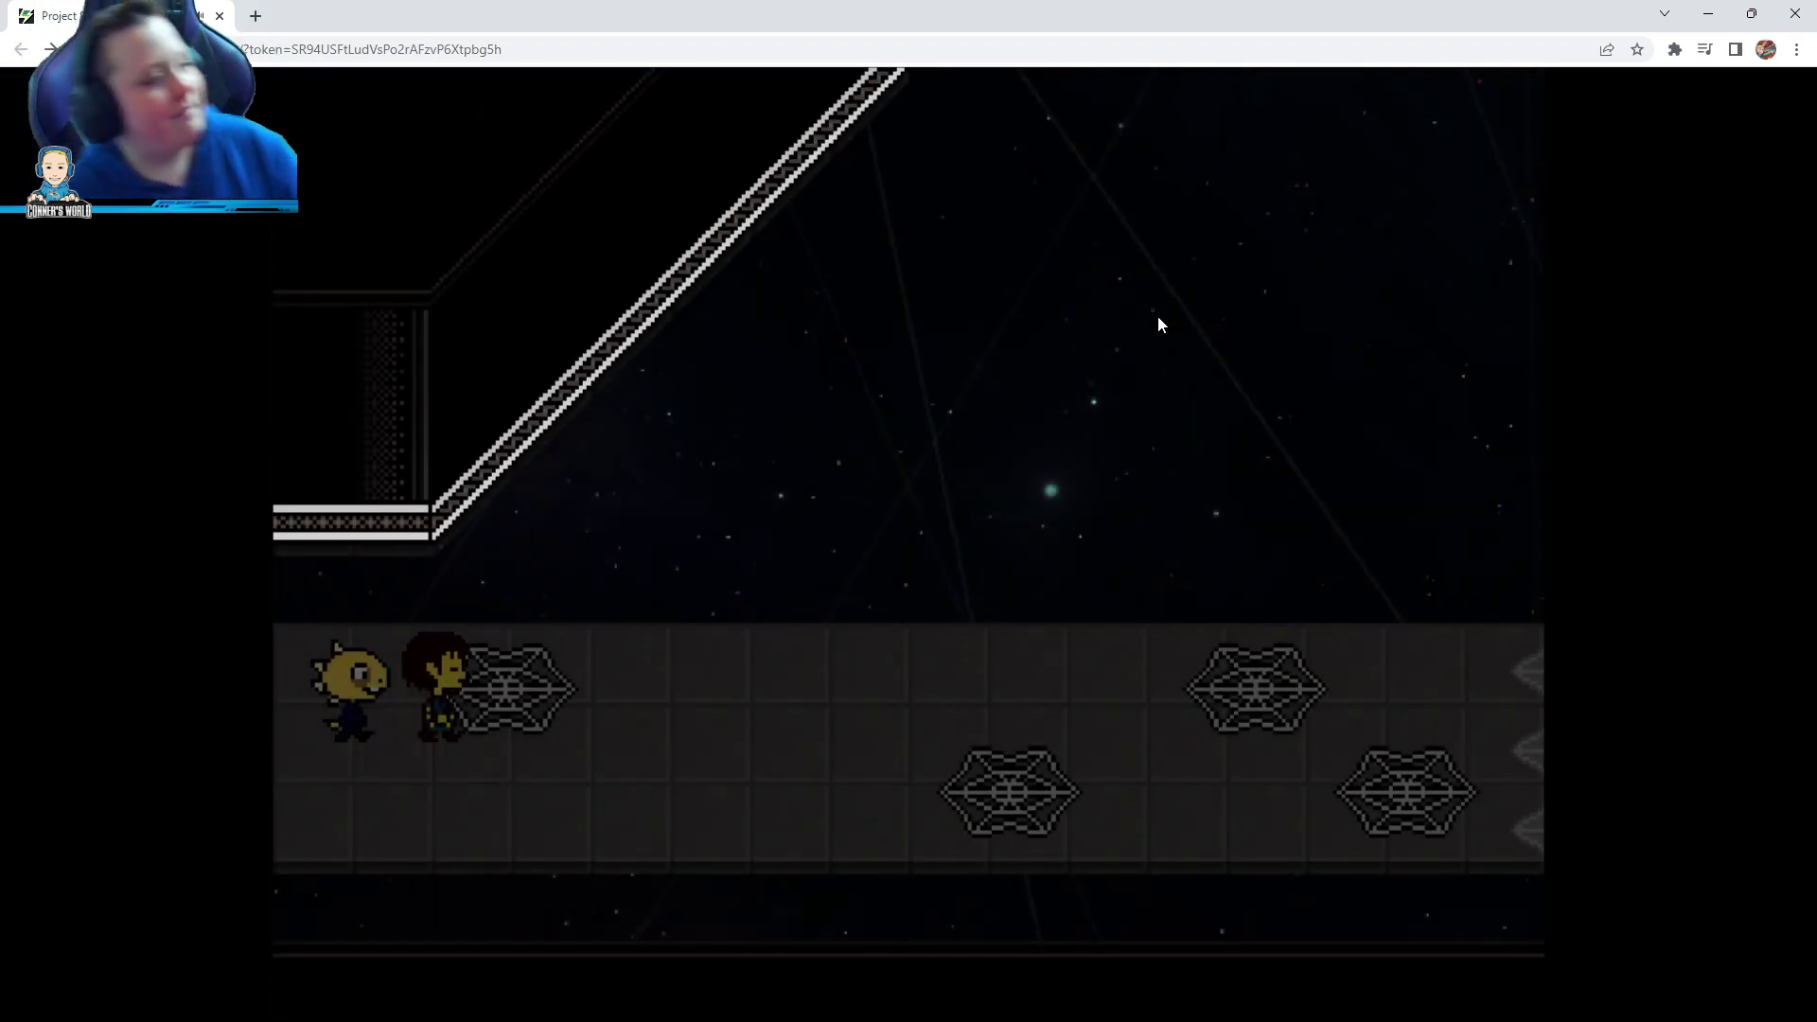
# Walk right onto the webbed floor, dismissing the narration and 'Someone anomalous' messages
pyautogui.press('Right')
pyautogui.press('Right')
pyautogui.press('Right')
pyautogui.press('Right')
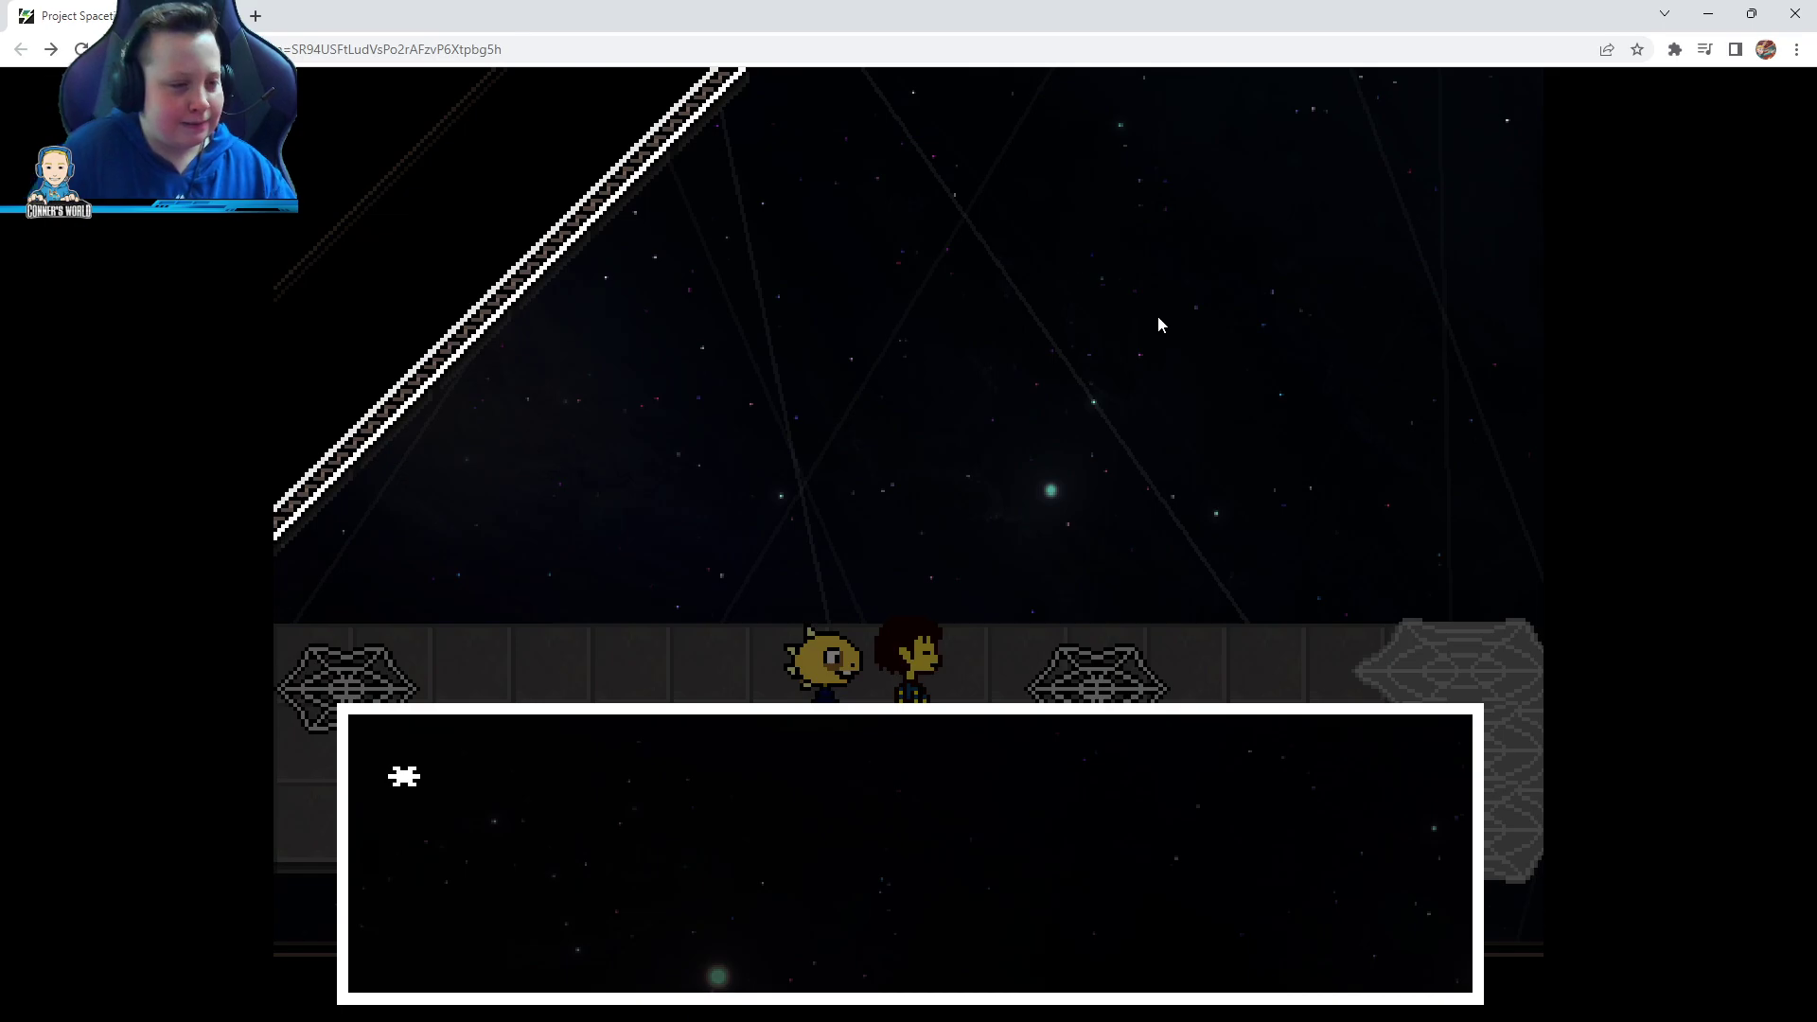
pyautogui.press('z')
pyautogui.press('Right')
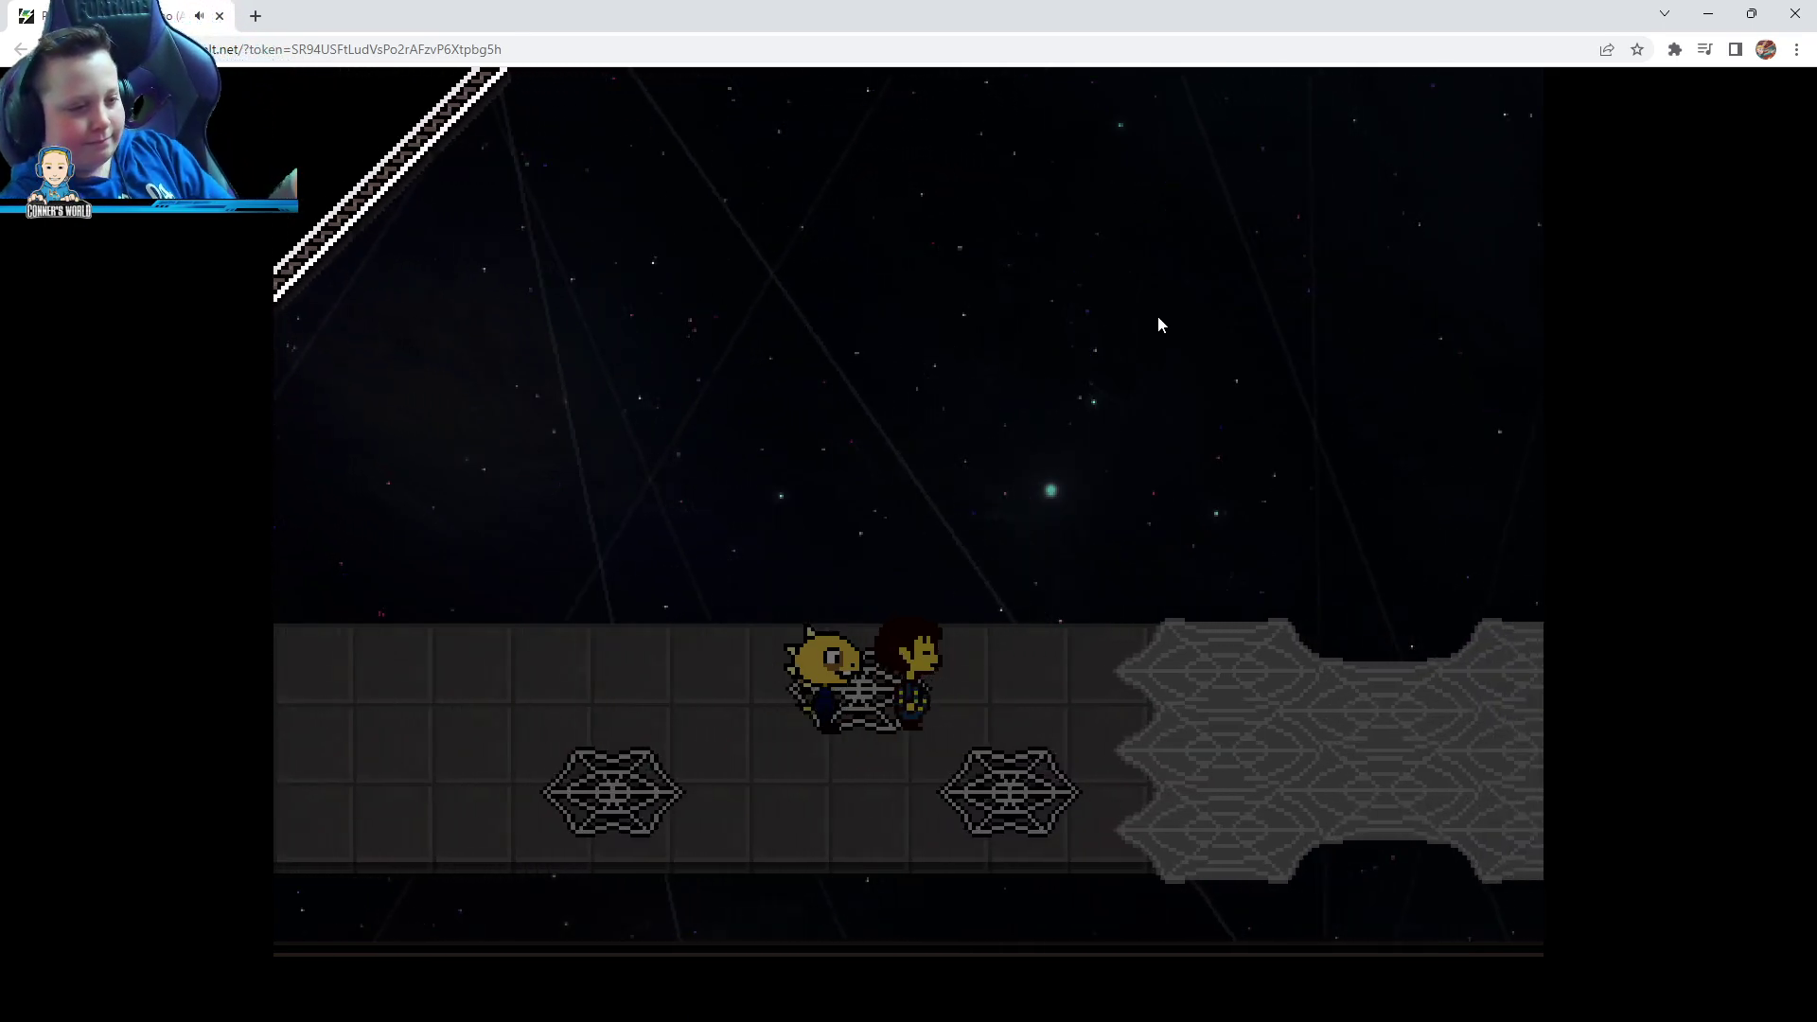
pyautogui.press('Right')
pyautogui.press('z')
pyautogui.press('Right')
pyautogui.press('Right')
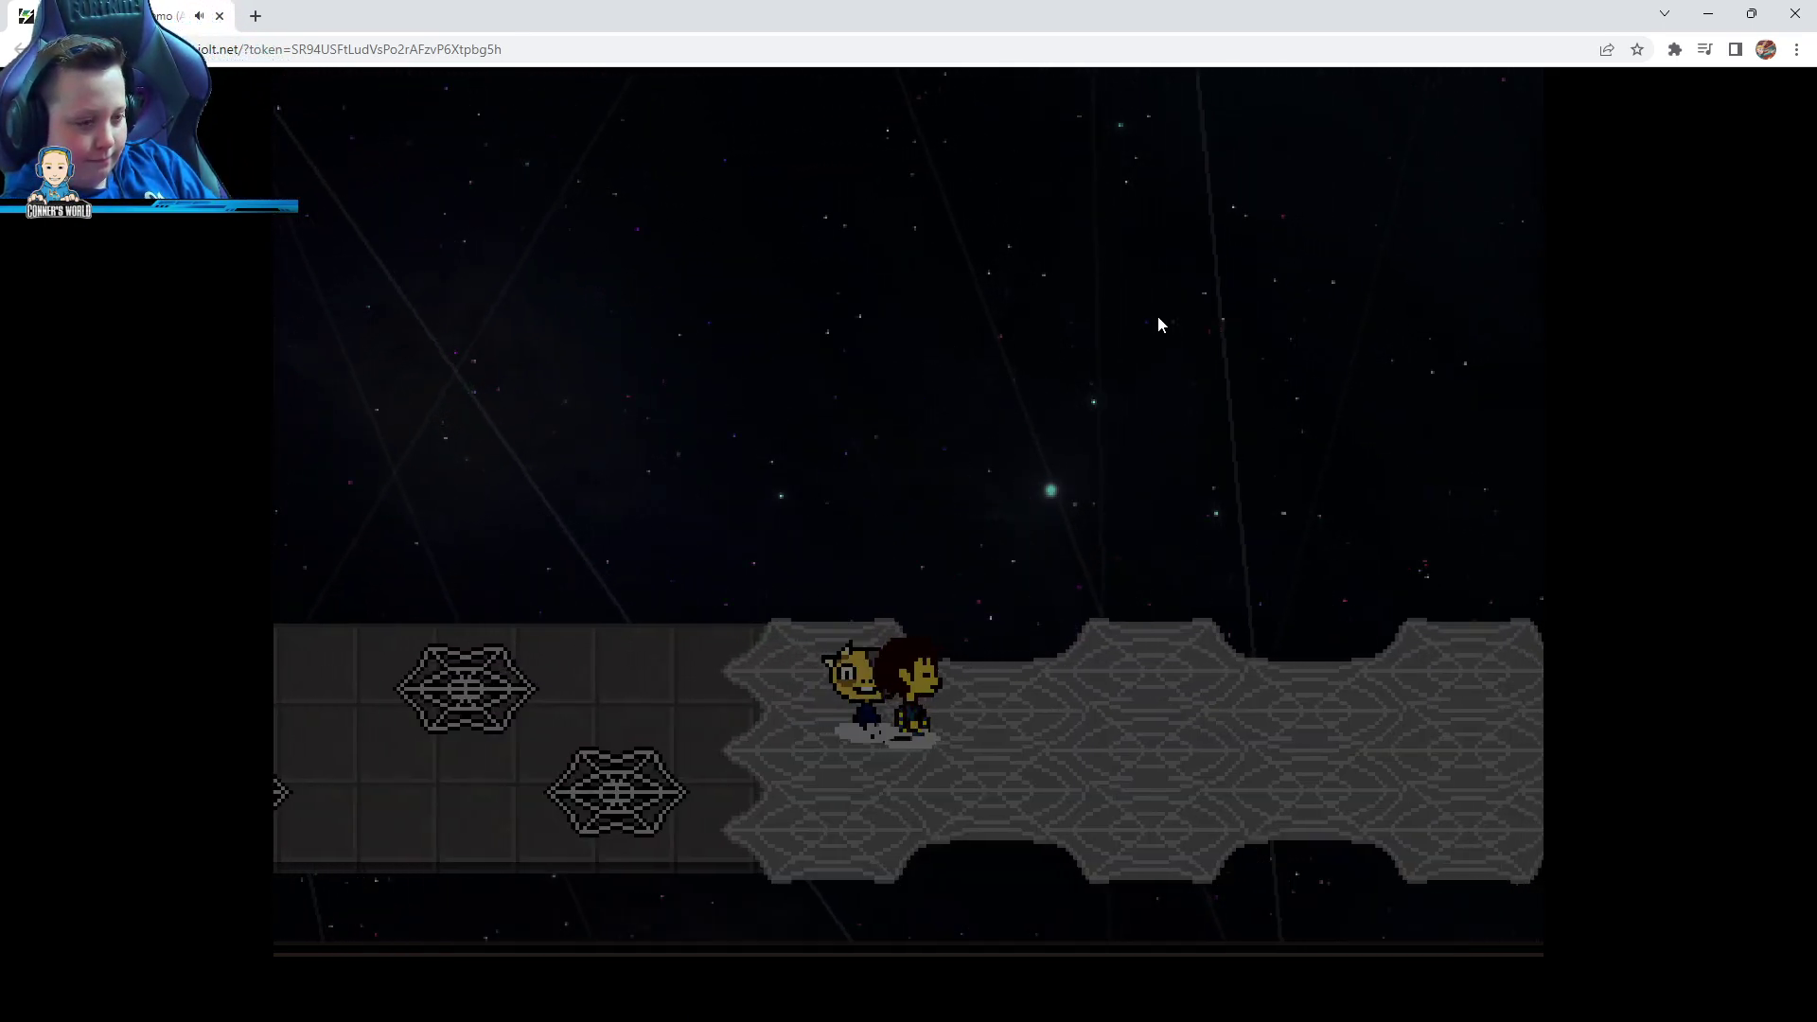
pyautogui.press('Right')
pyautogui.press('Right')
pyautogui.press('Right')
pyautogui.press('Right')
pyautogui.press('z')
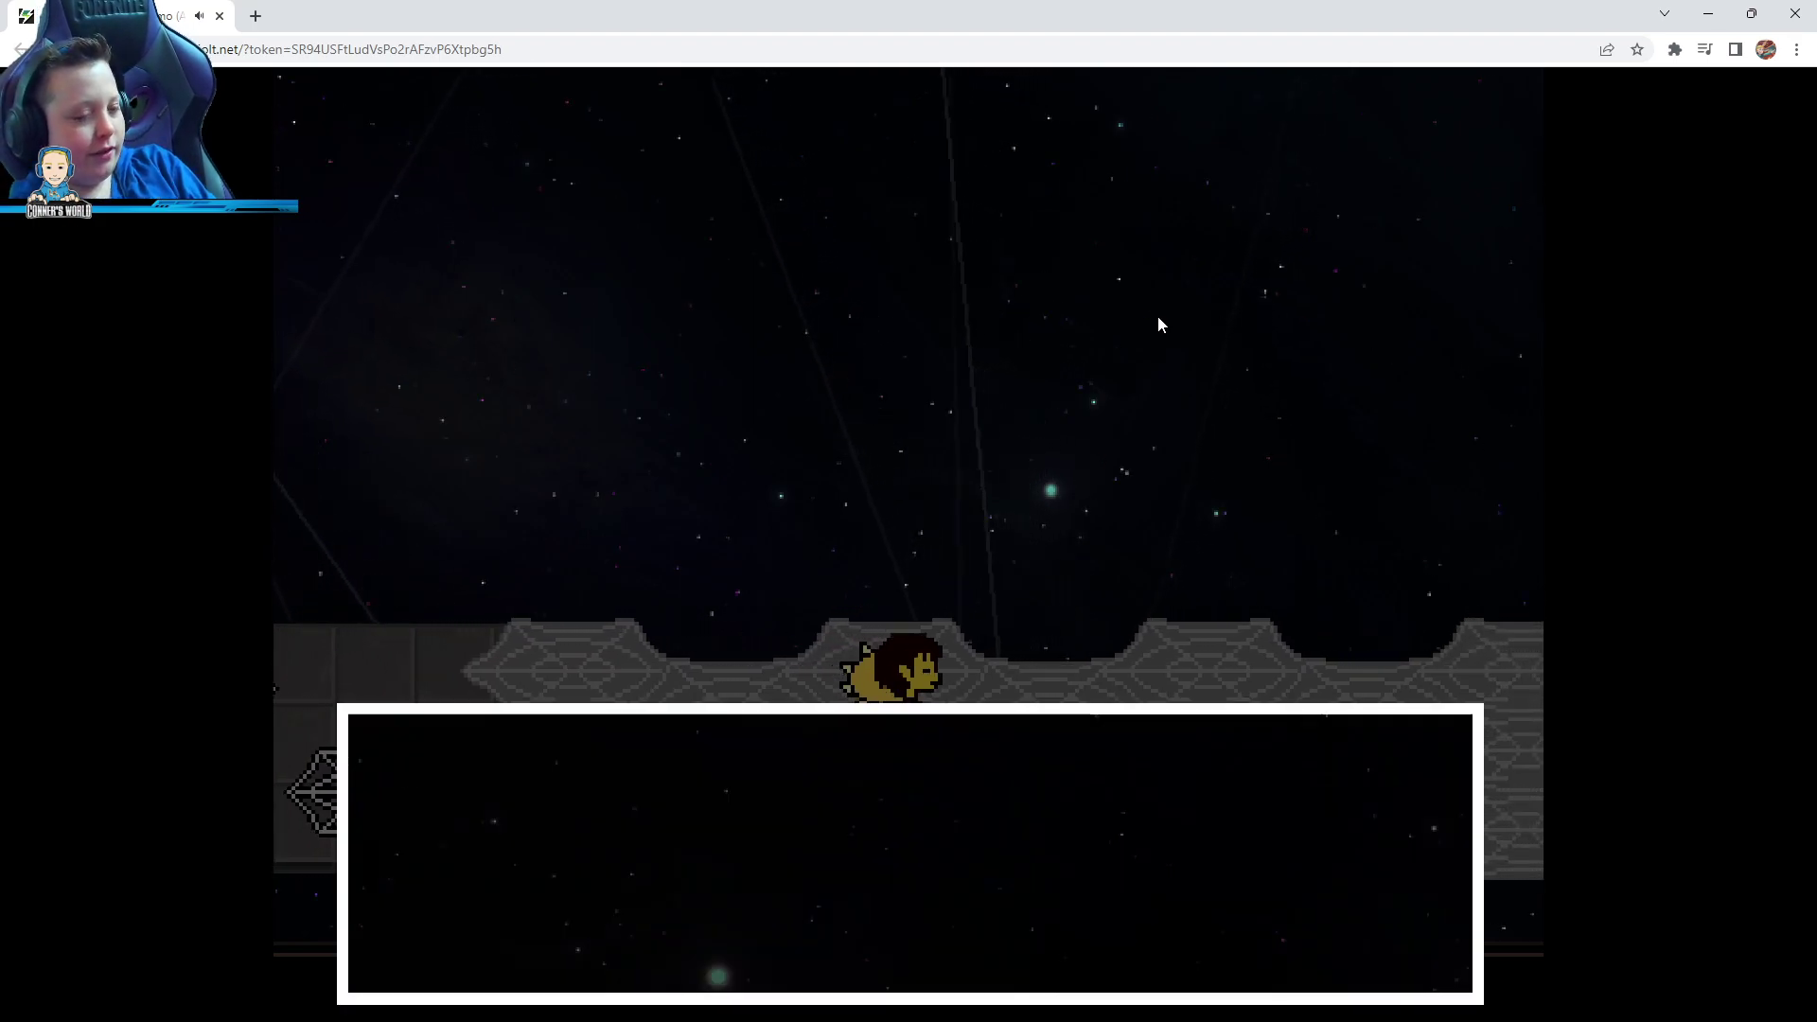
pyautogui.press('z')
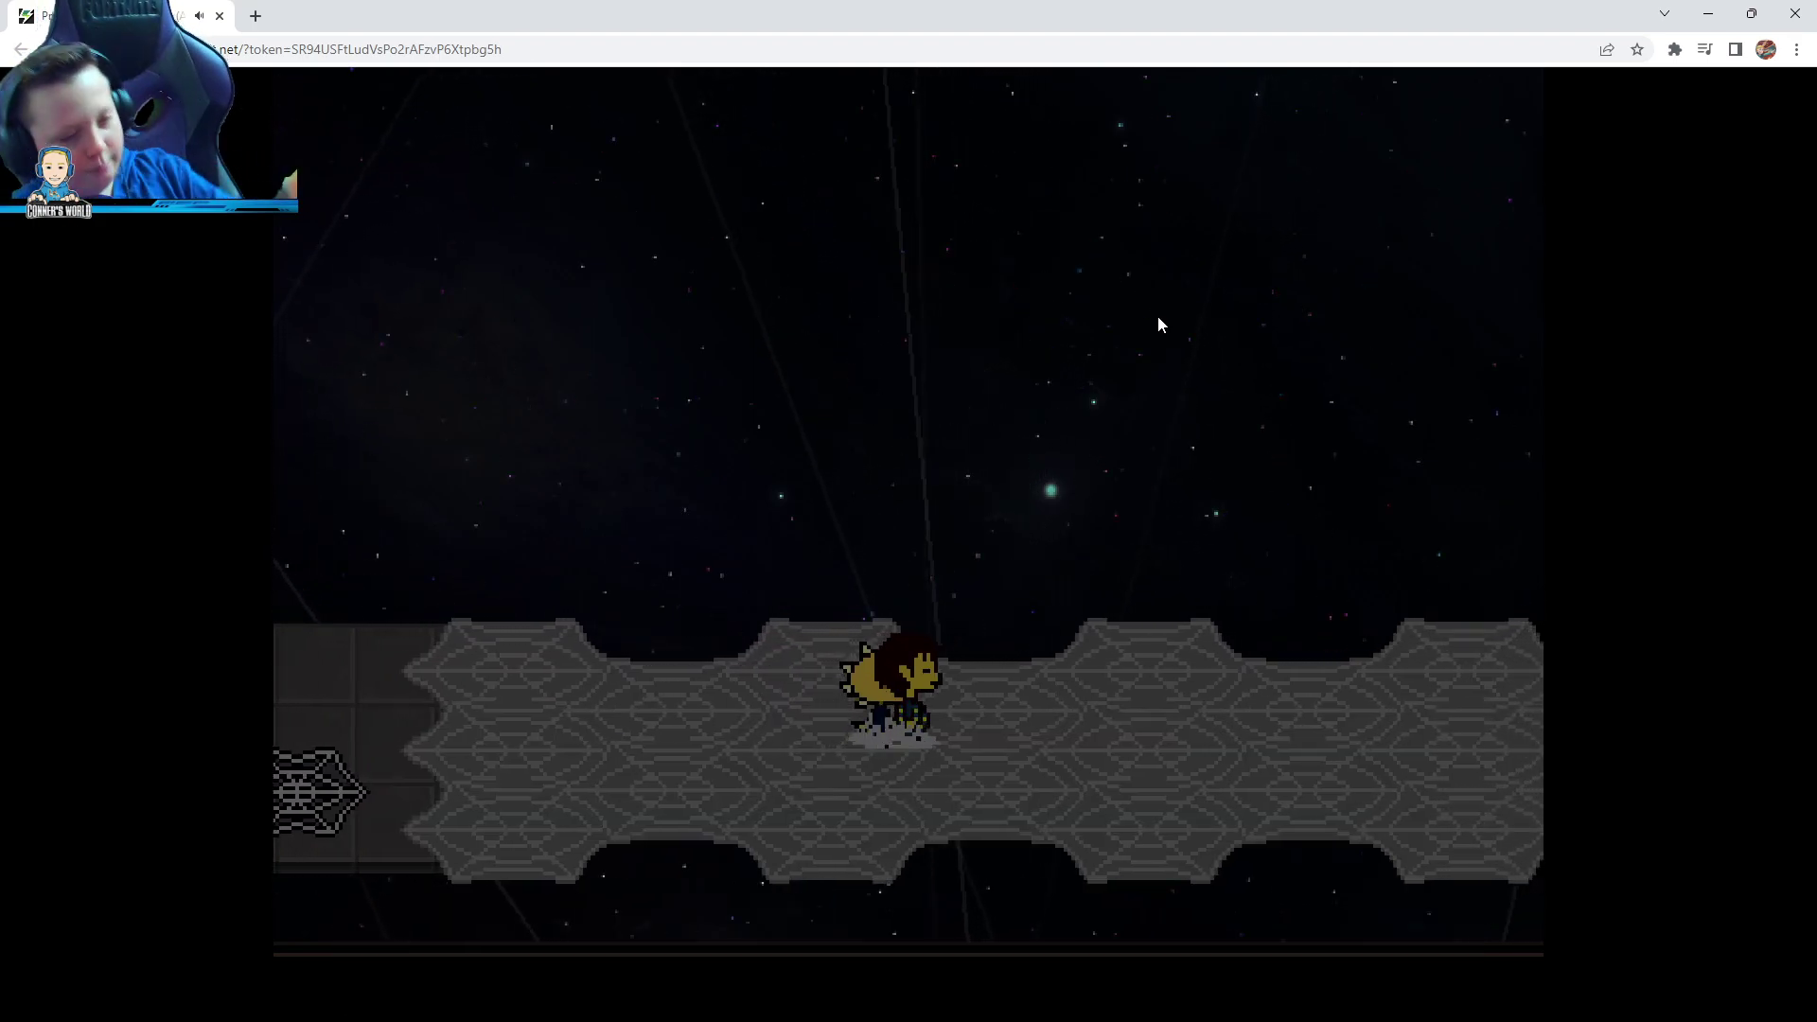
pyautogui.press('Left')
pyautogui.press('Left')
pyautogui.press('Left')
pyautogui.press('Left')
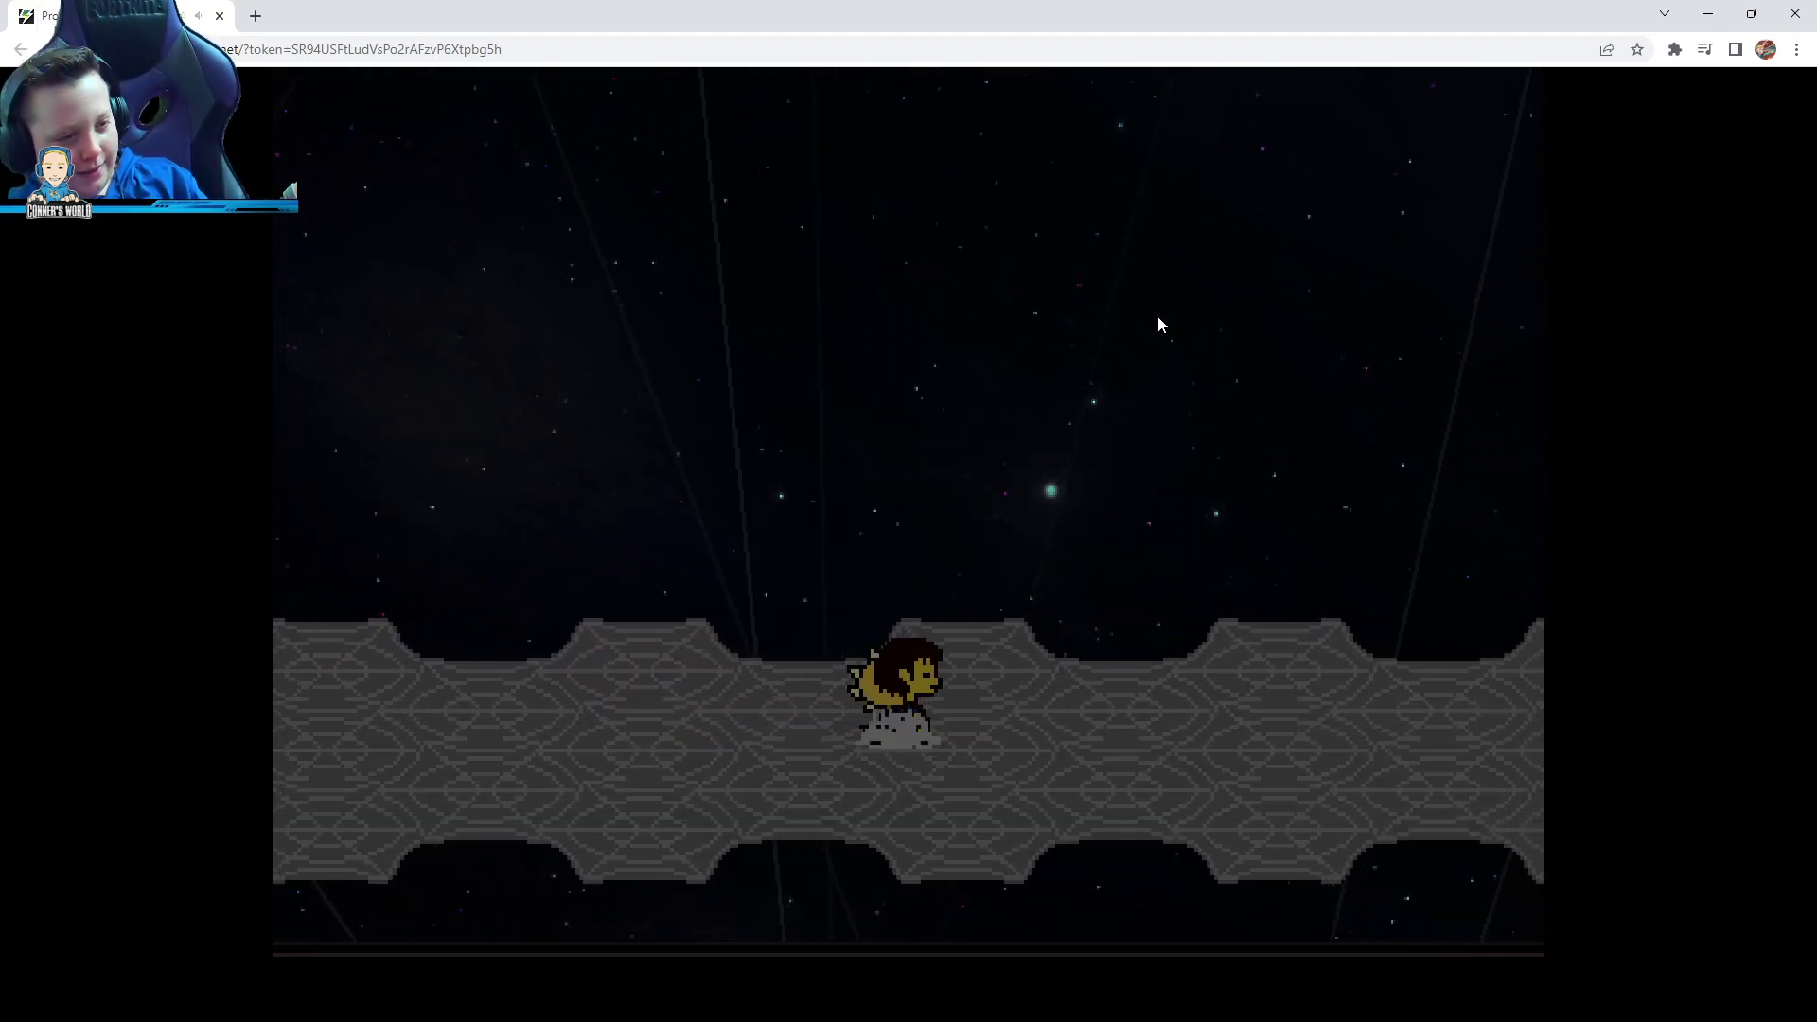
pyautogui.press('Left')
pyautogui.press('z')
pyautogui.press('z')
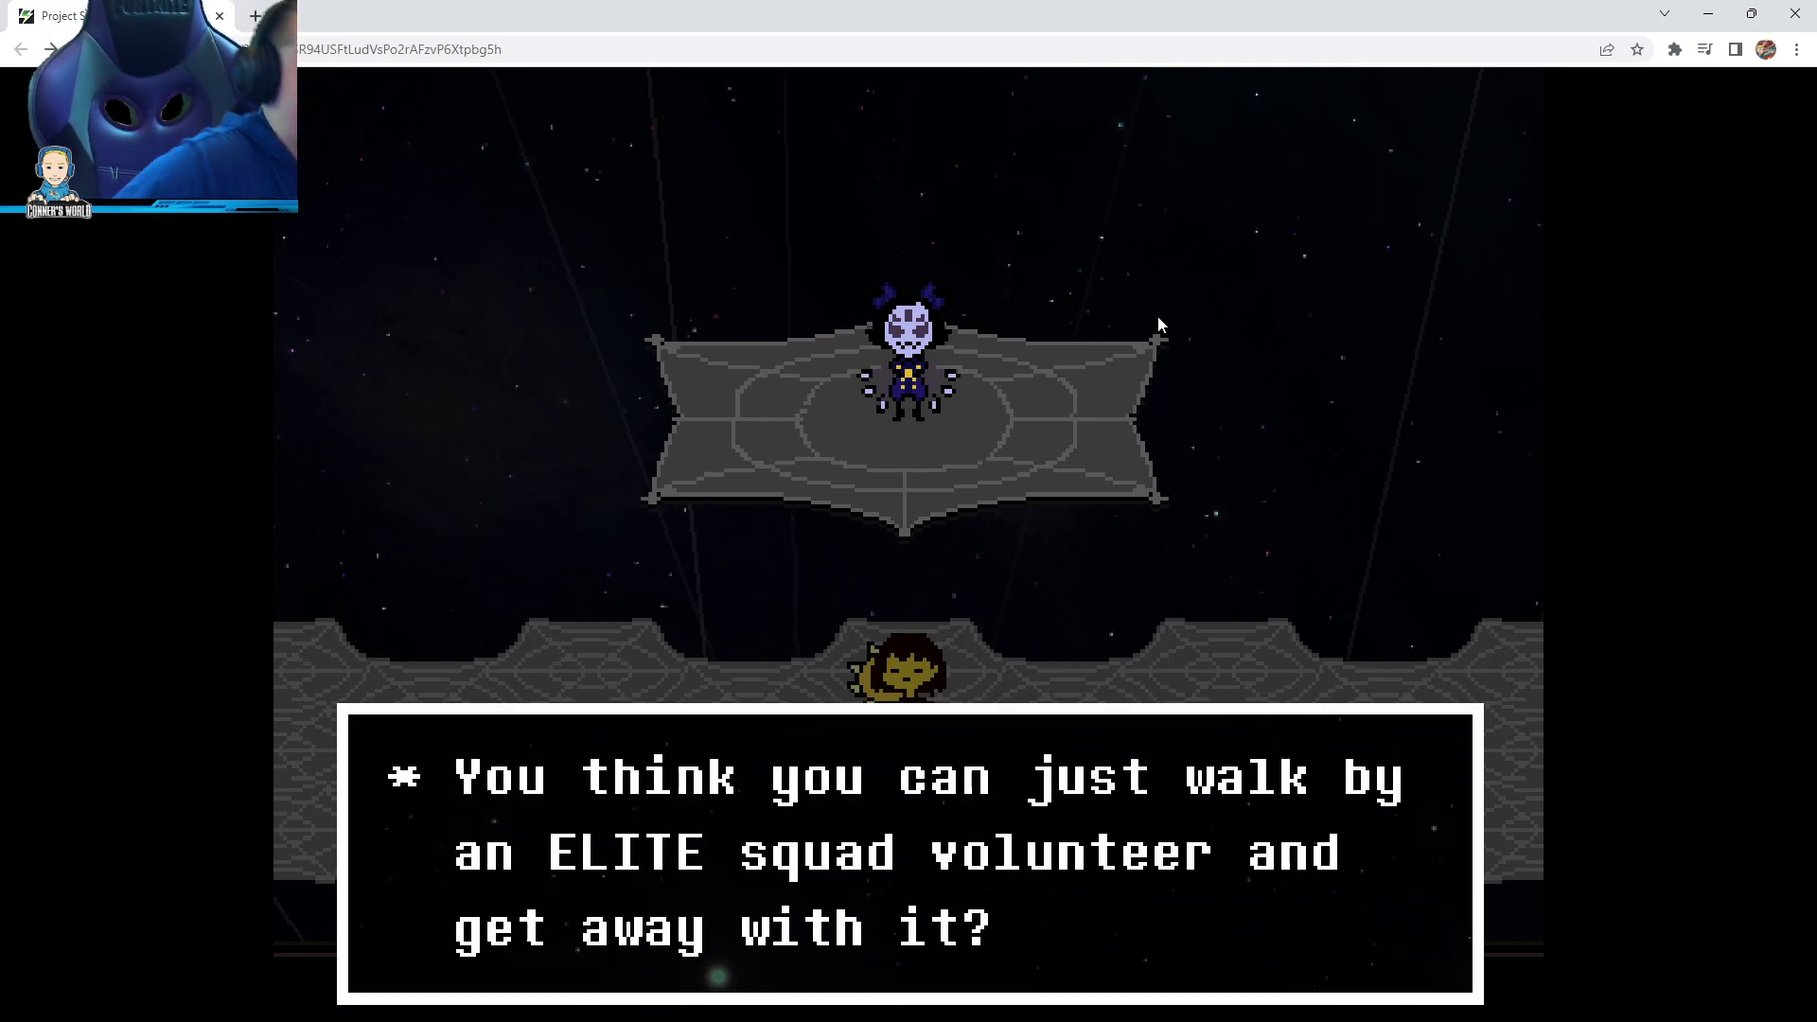
# Advance Muffet's cutscene lines and her taunt until the battle starts
pyautogui.press('z')
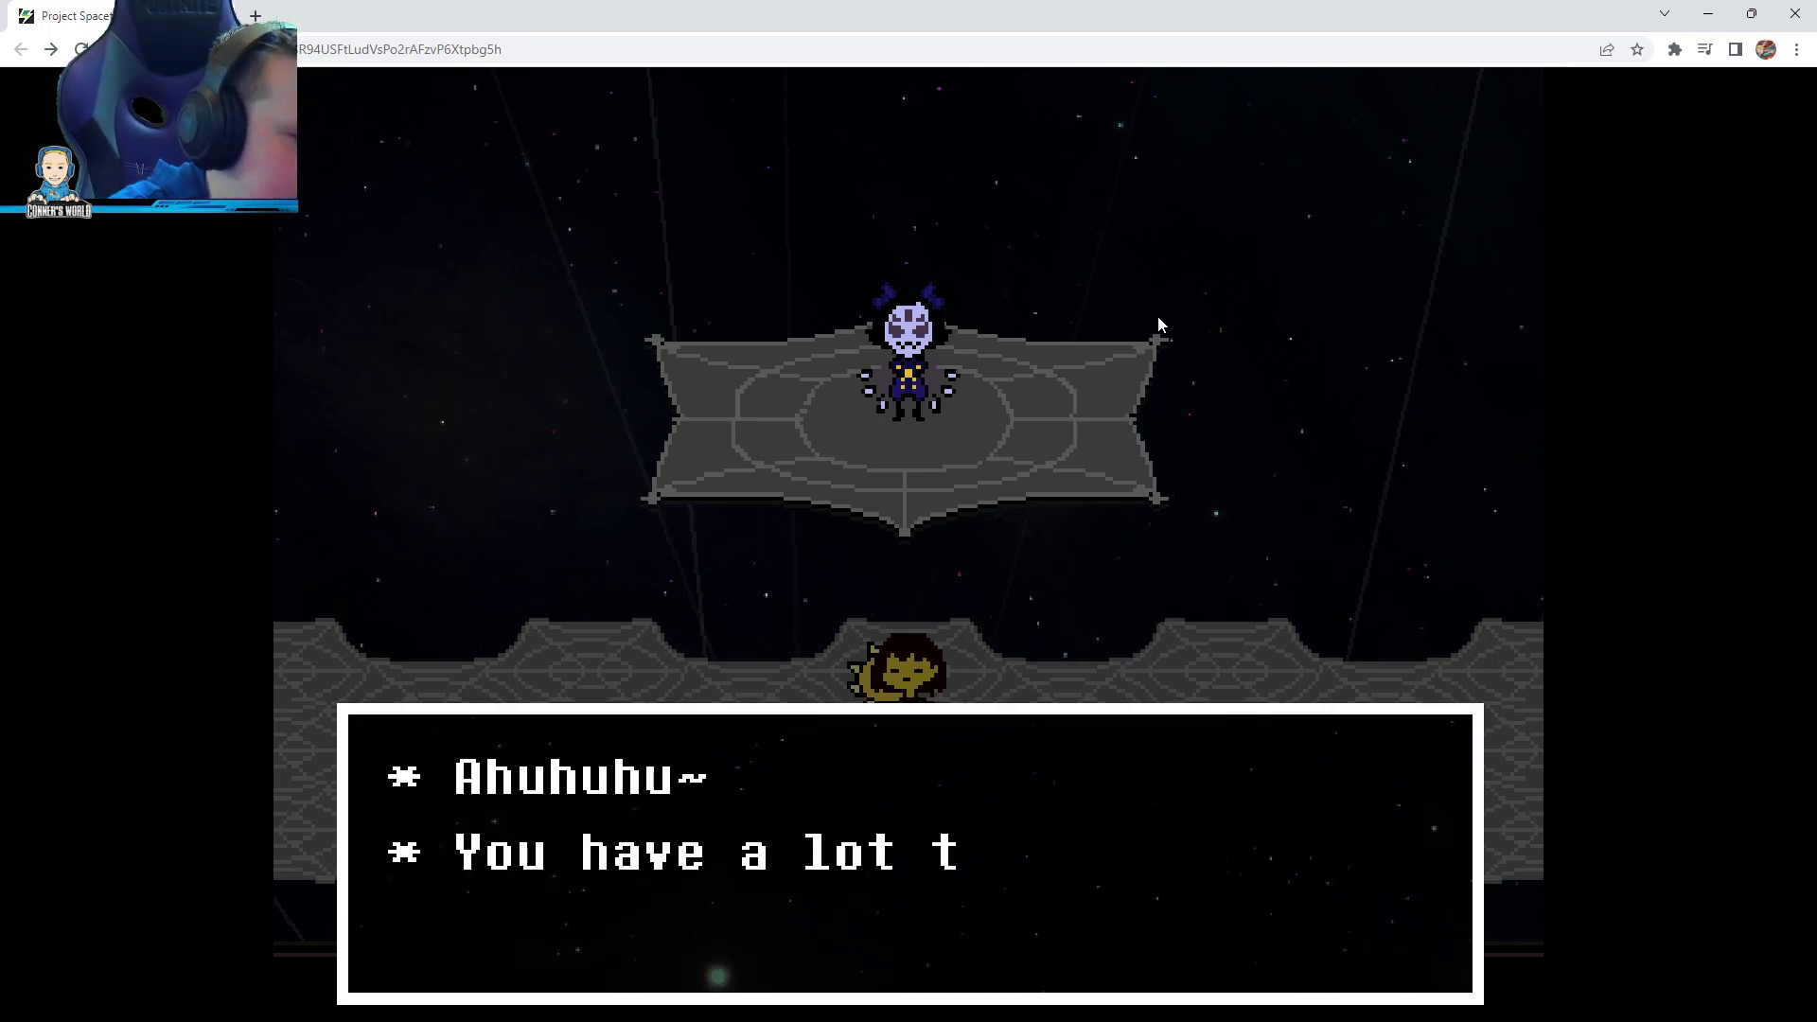
pyautogui.press('z')
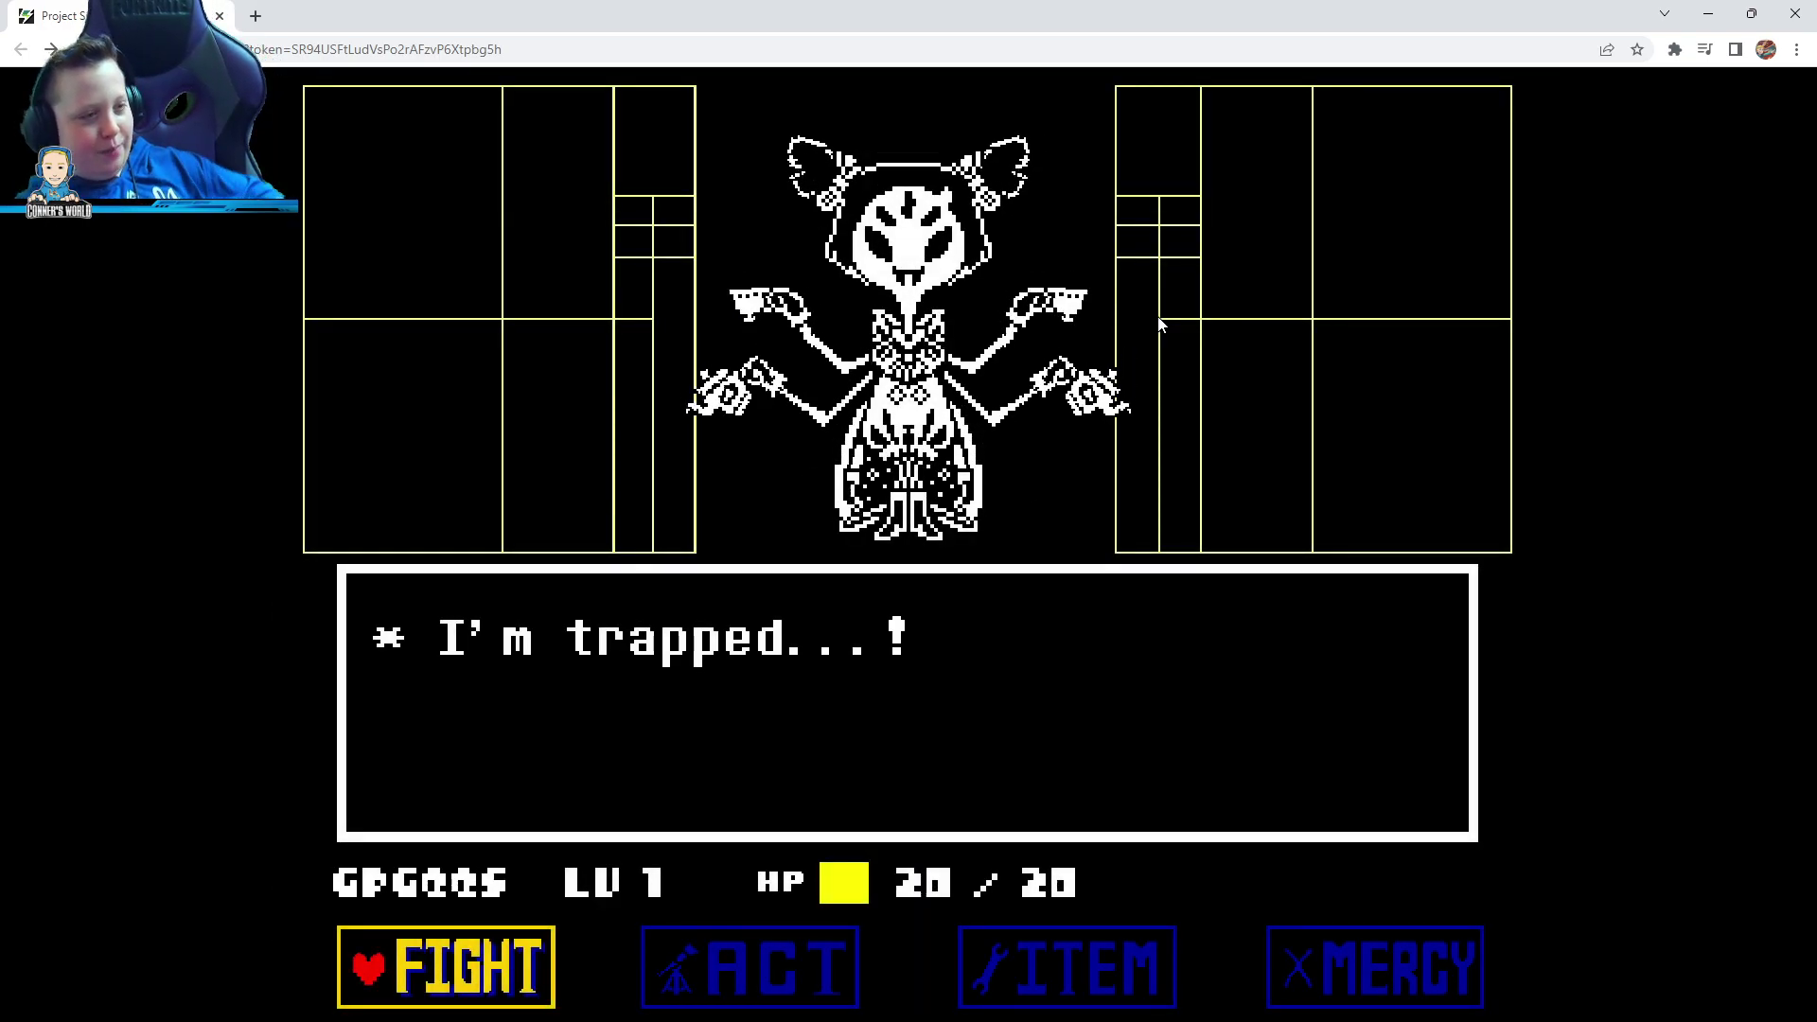
# Spare Muffet, have Monster Kid use Magic, and dodge her first attack
pyautogui.press('Right')
pyautogui.press('Right')
pyautogui.press('Right')
pyautogui.press('z')
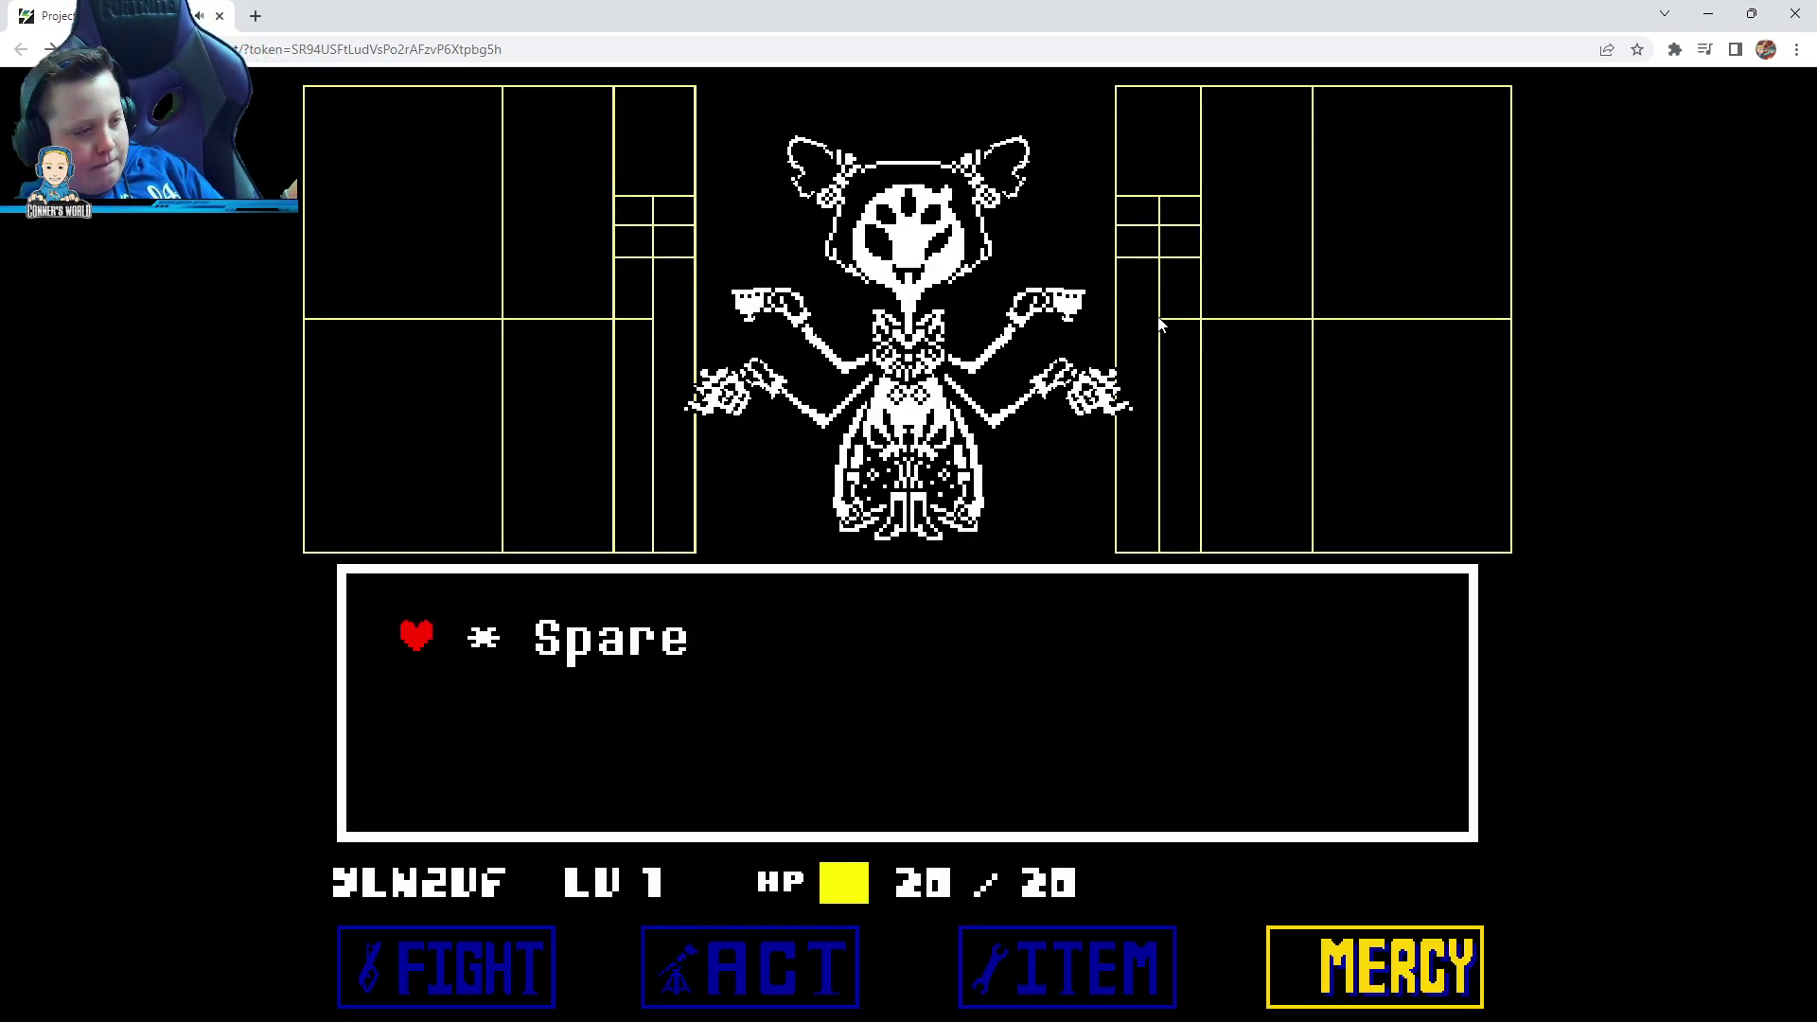
pyautogui.press('z')
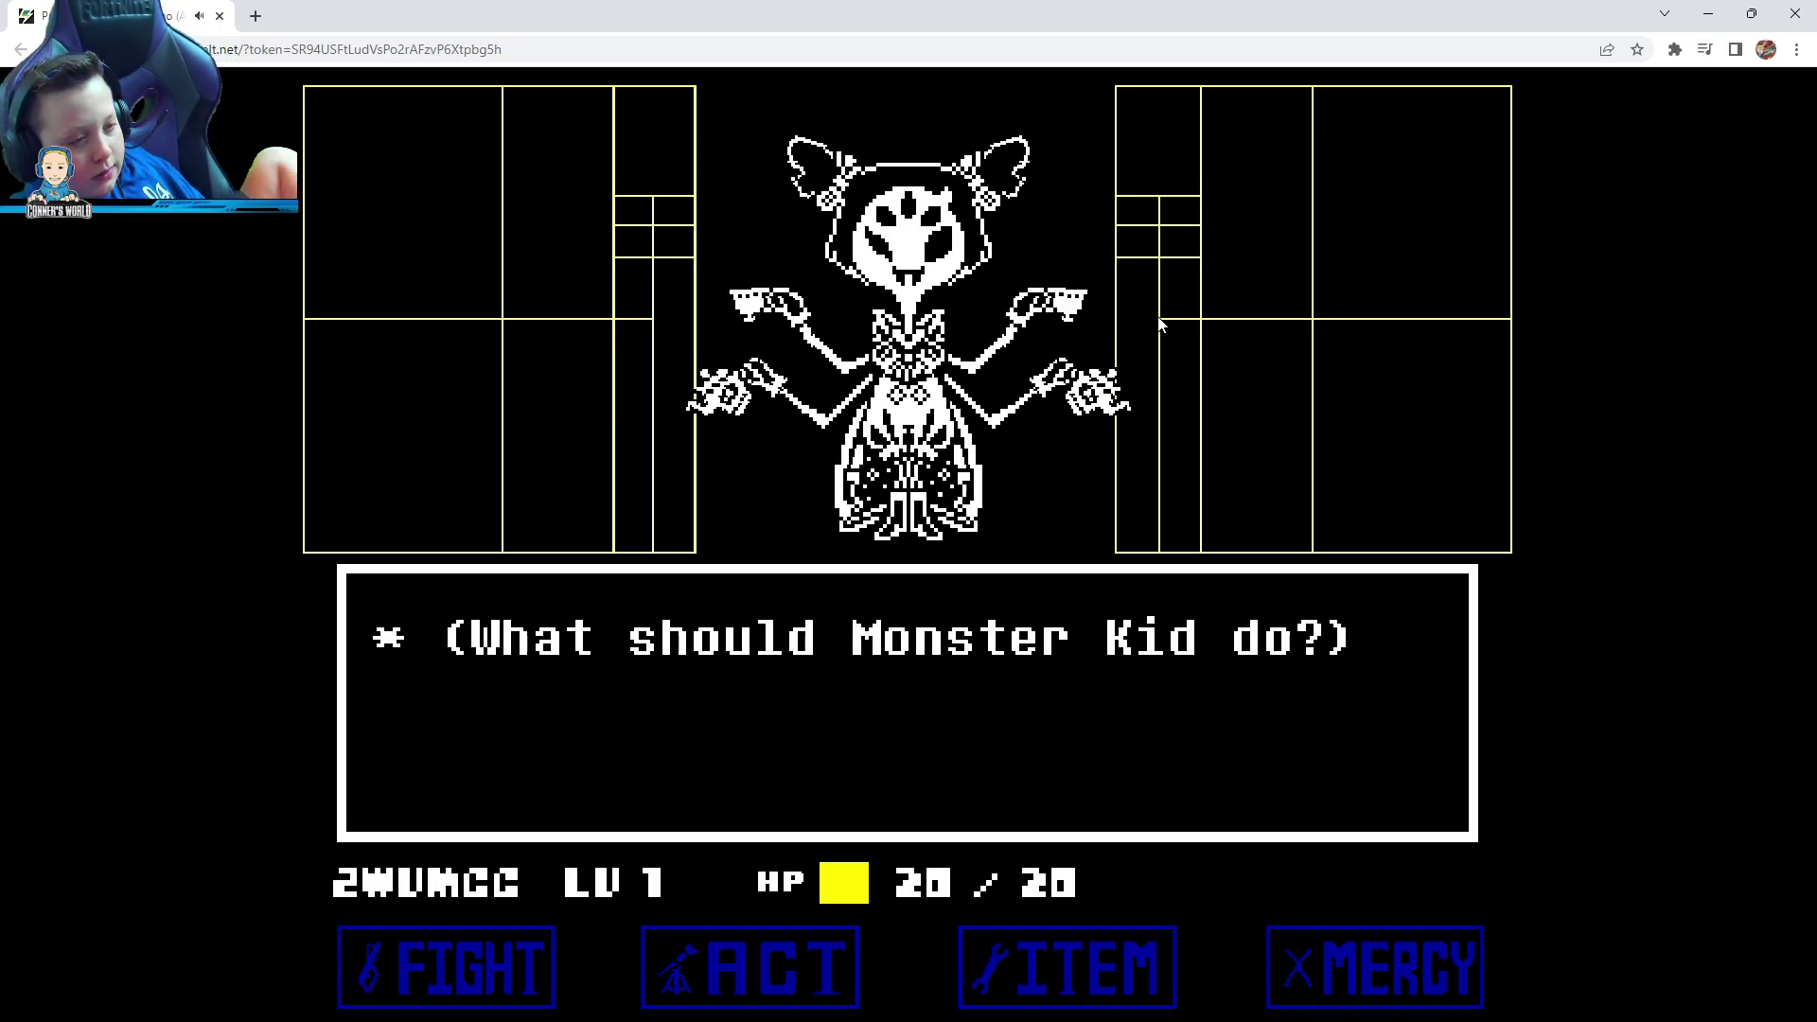
pyautogui.press('z')
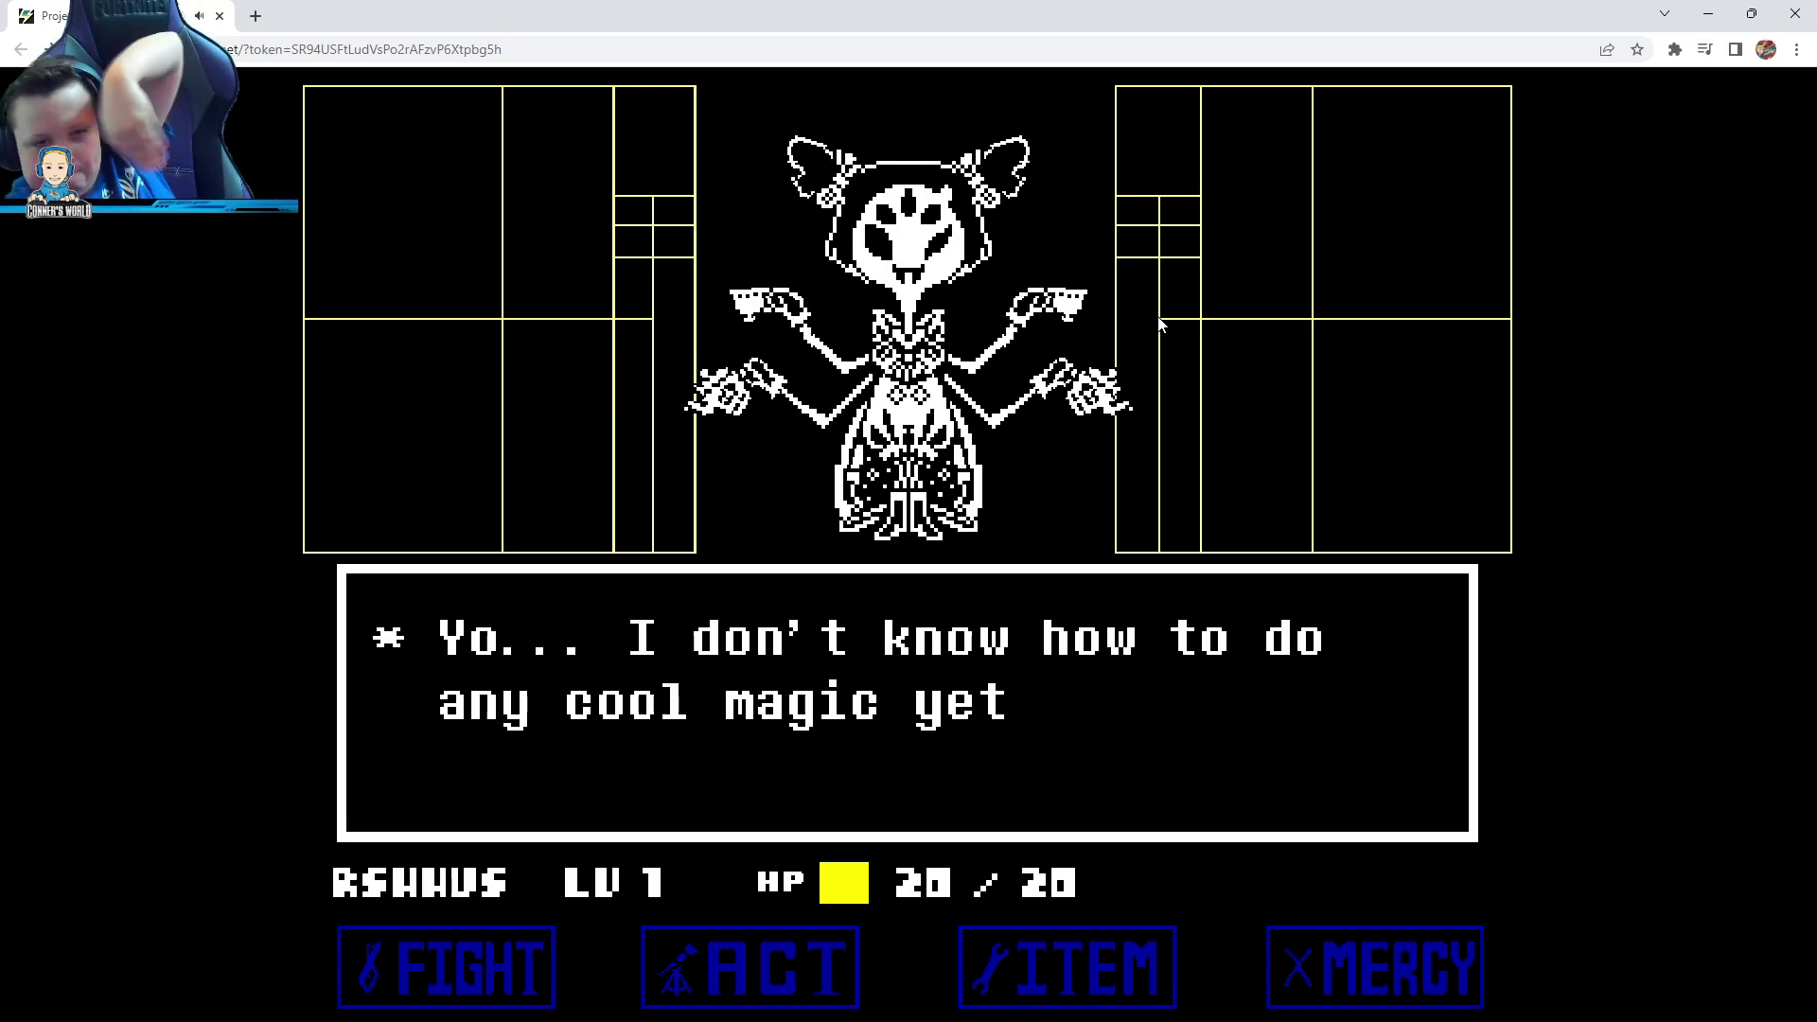
pyautogui.press('z')
pyautogui.press('z')
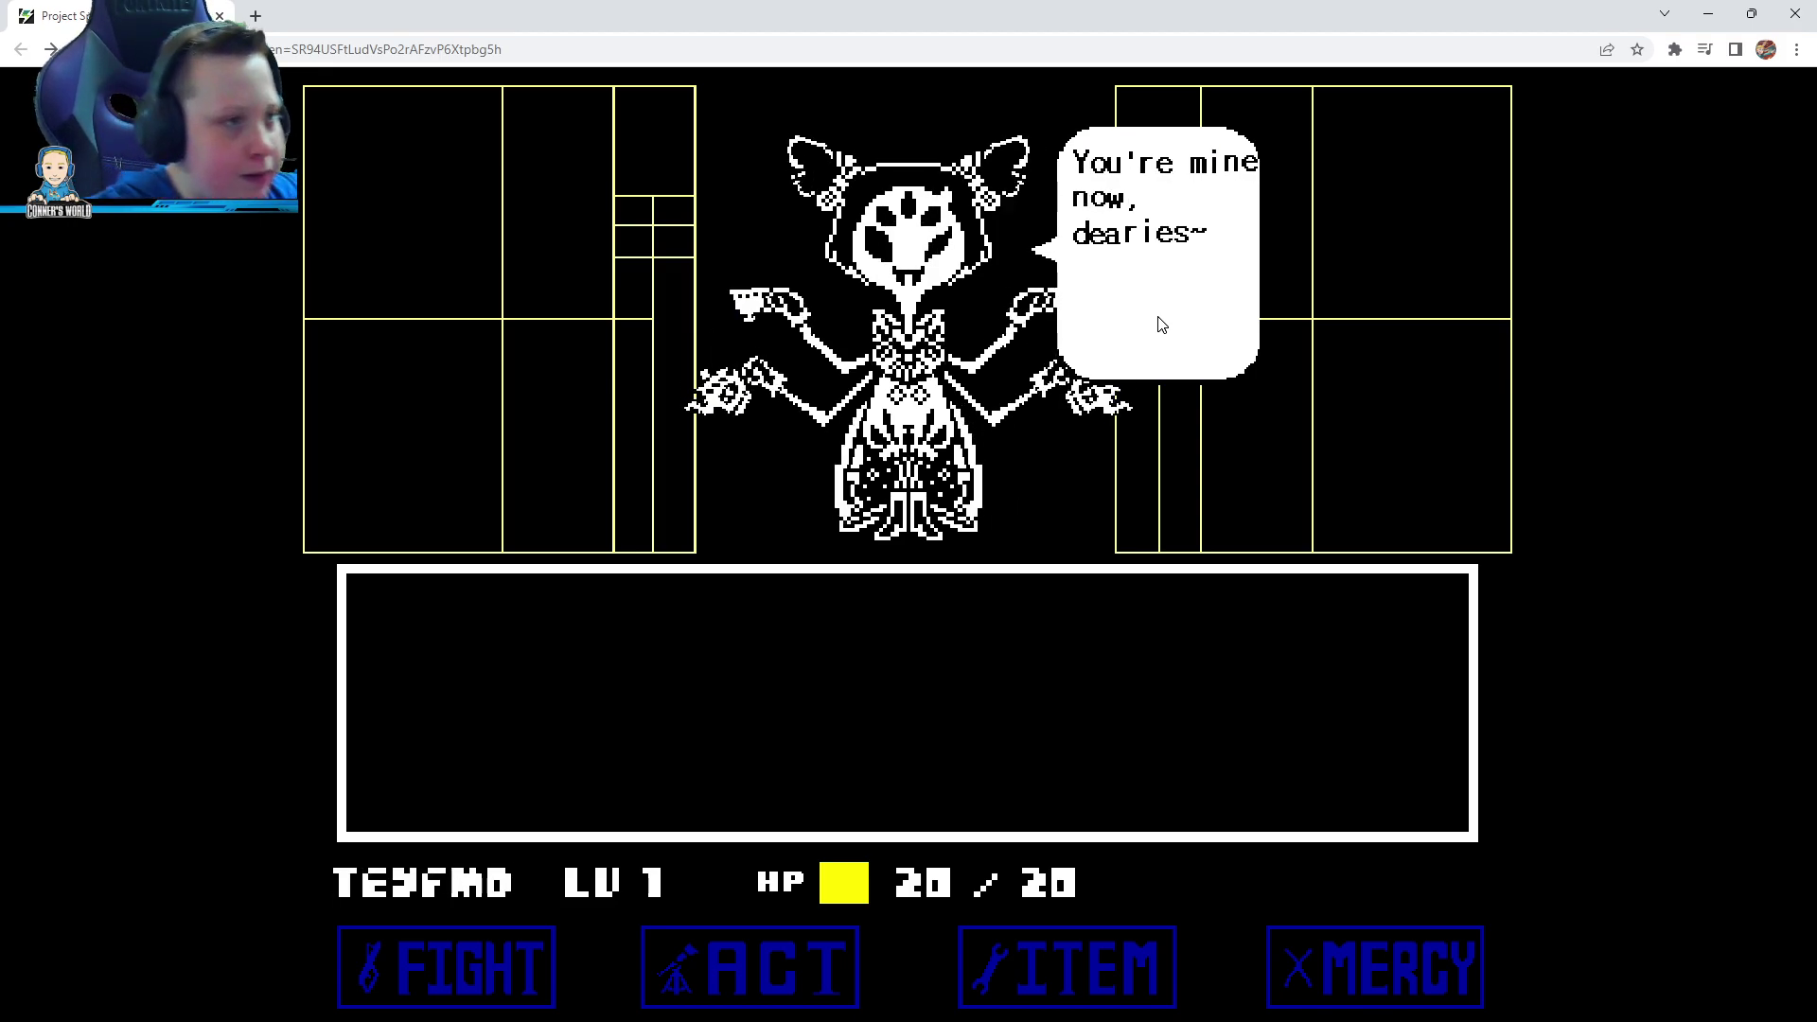
pyautogui.press('z')
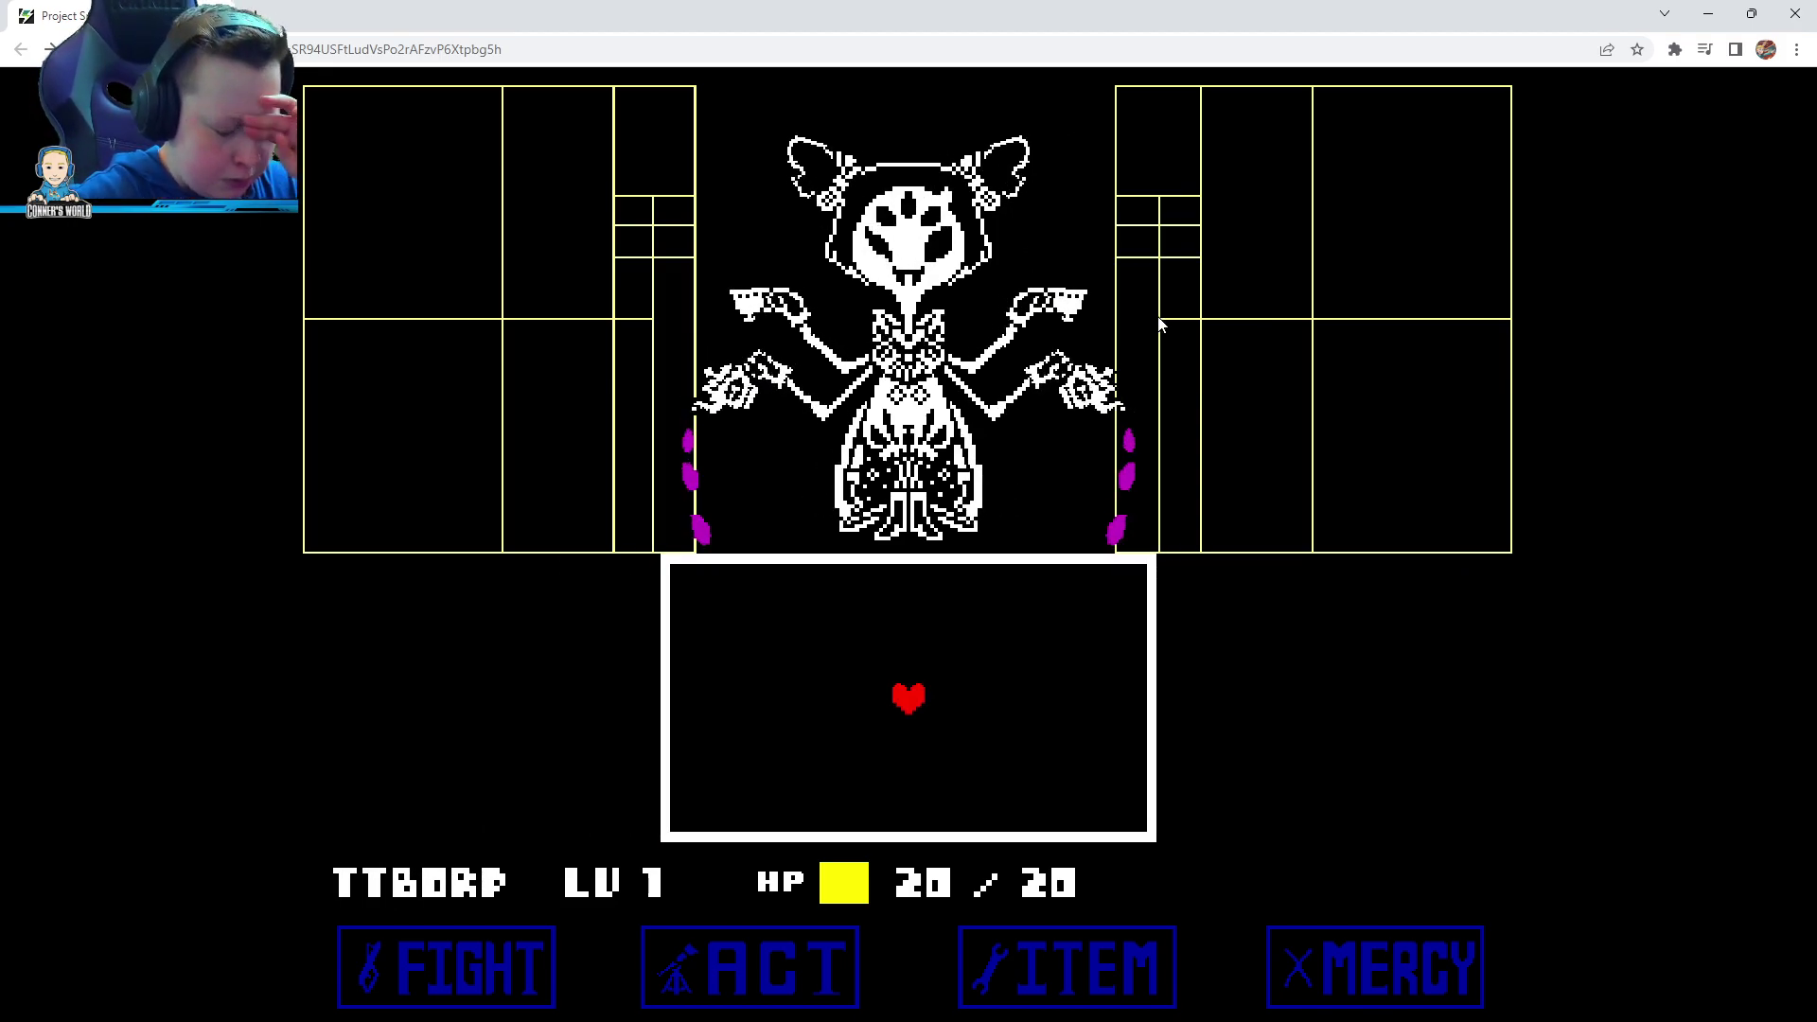
pyautogui.press('Up')
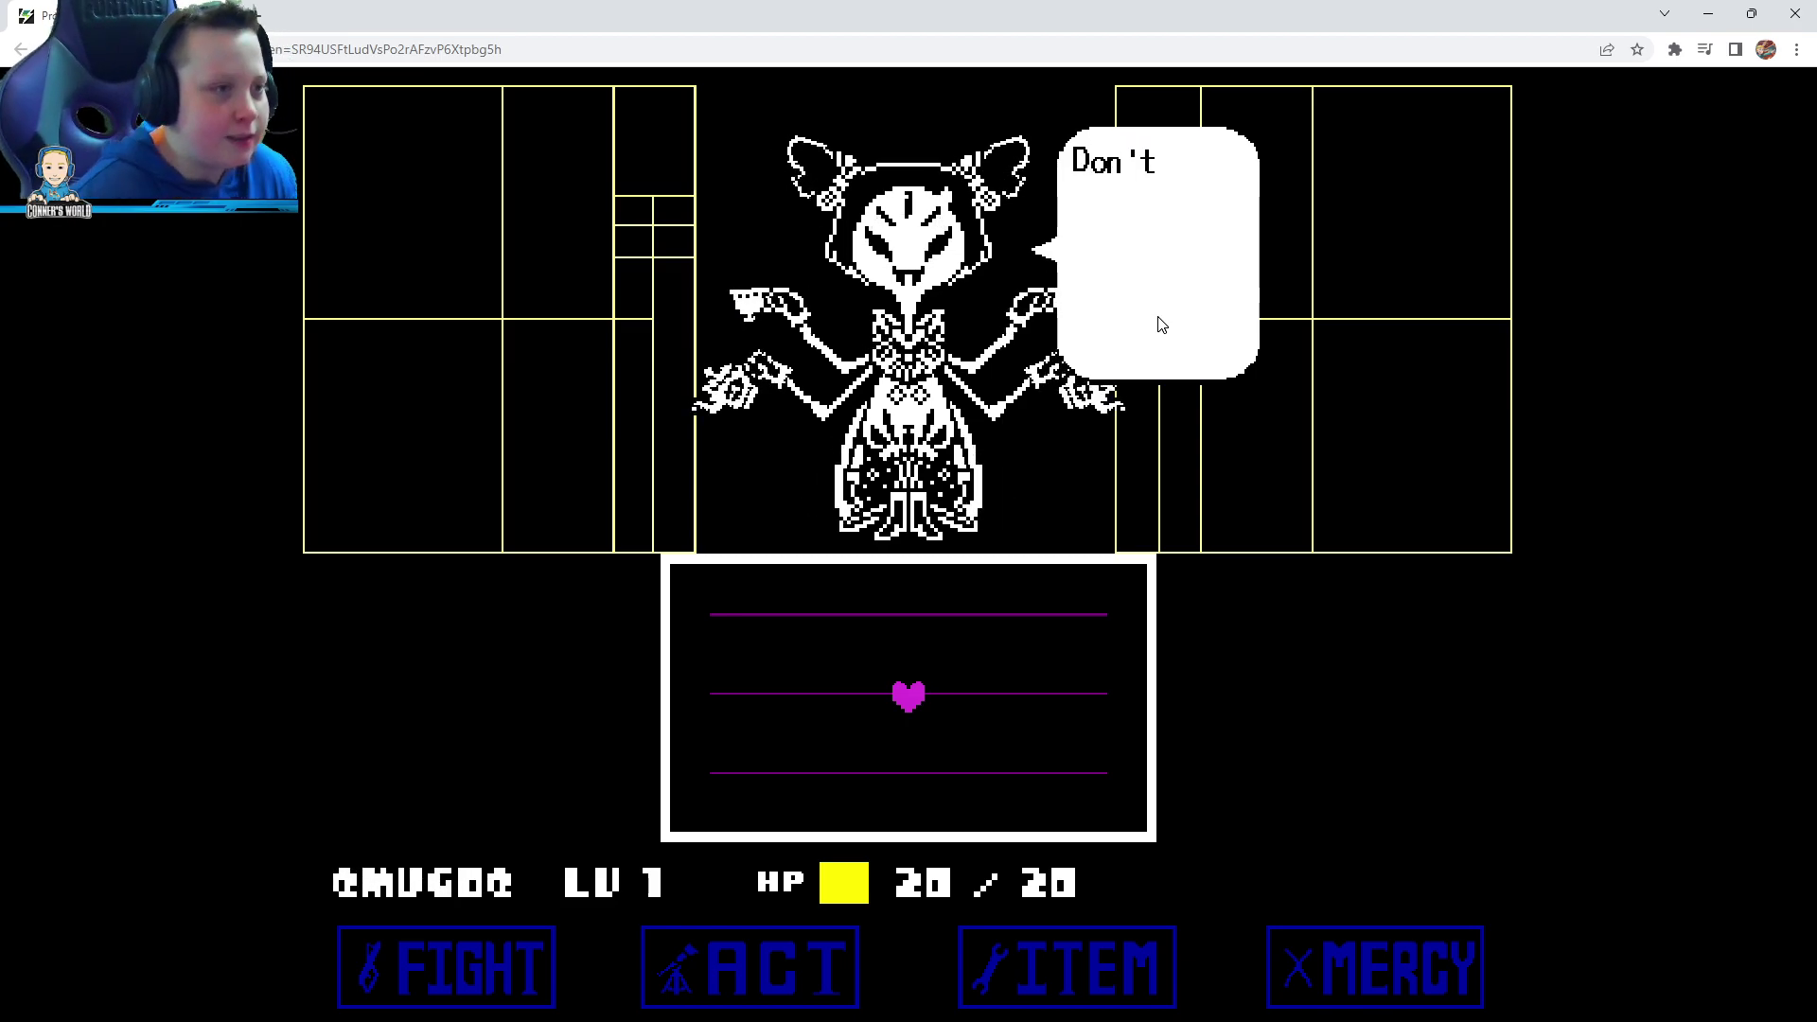
# Try sparing Muffet again while Monster Kid casts Magic
pyautogui.press('z')
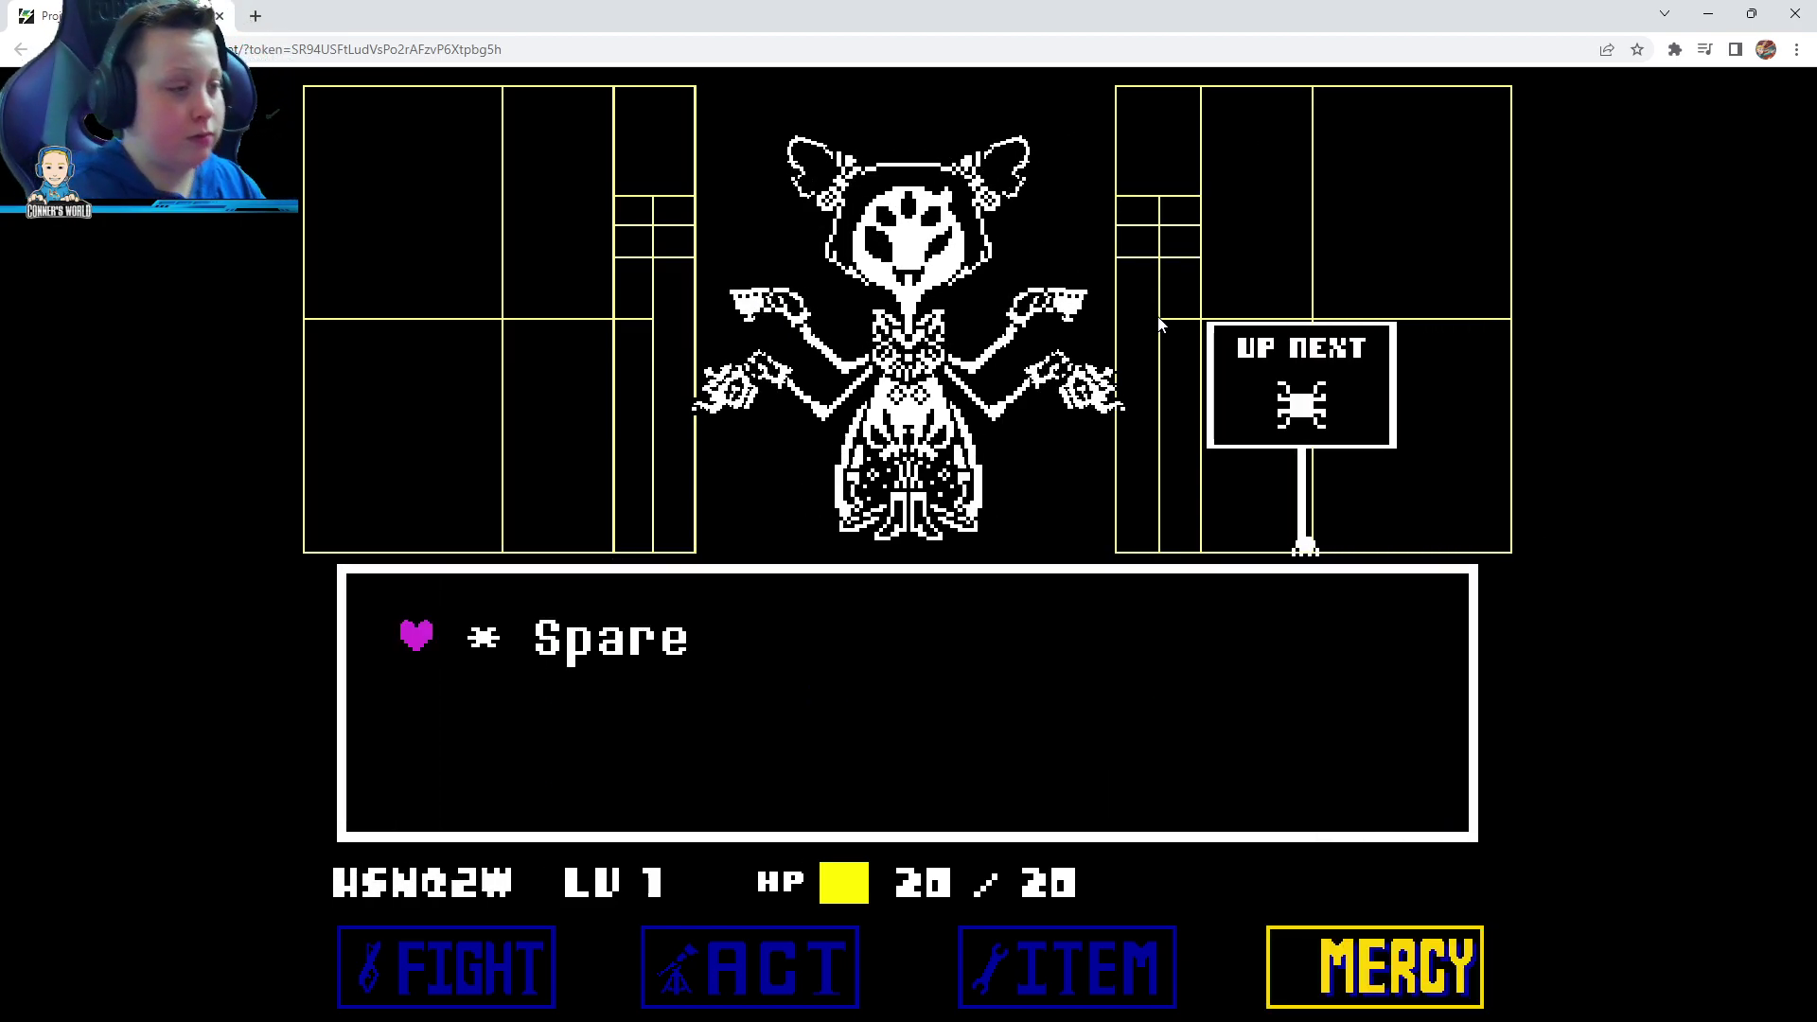
pyautogui.press('z')
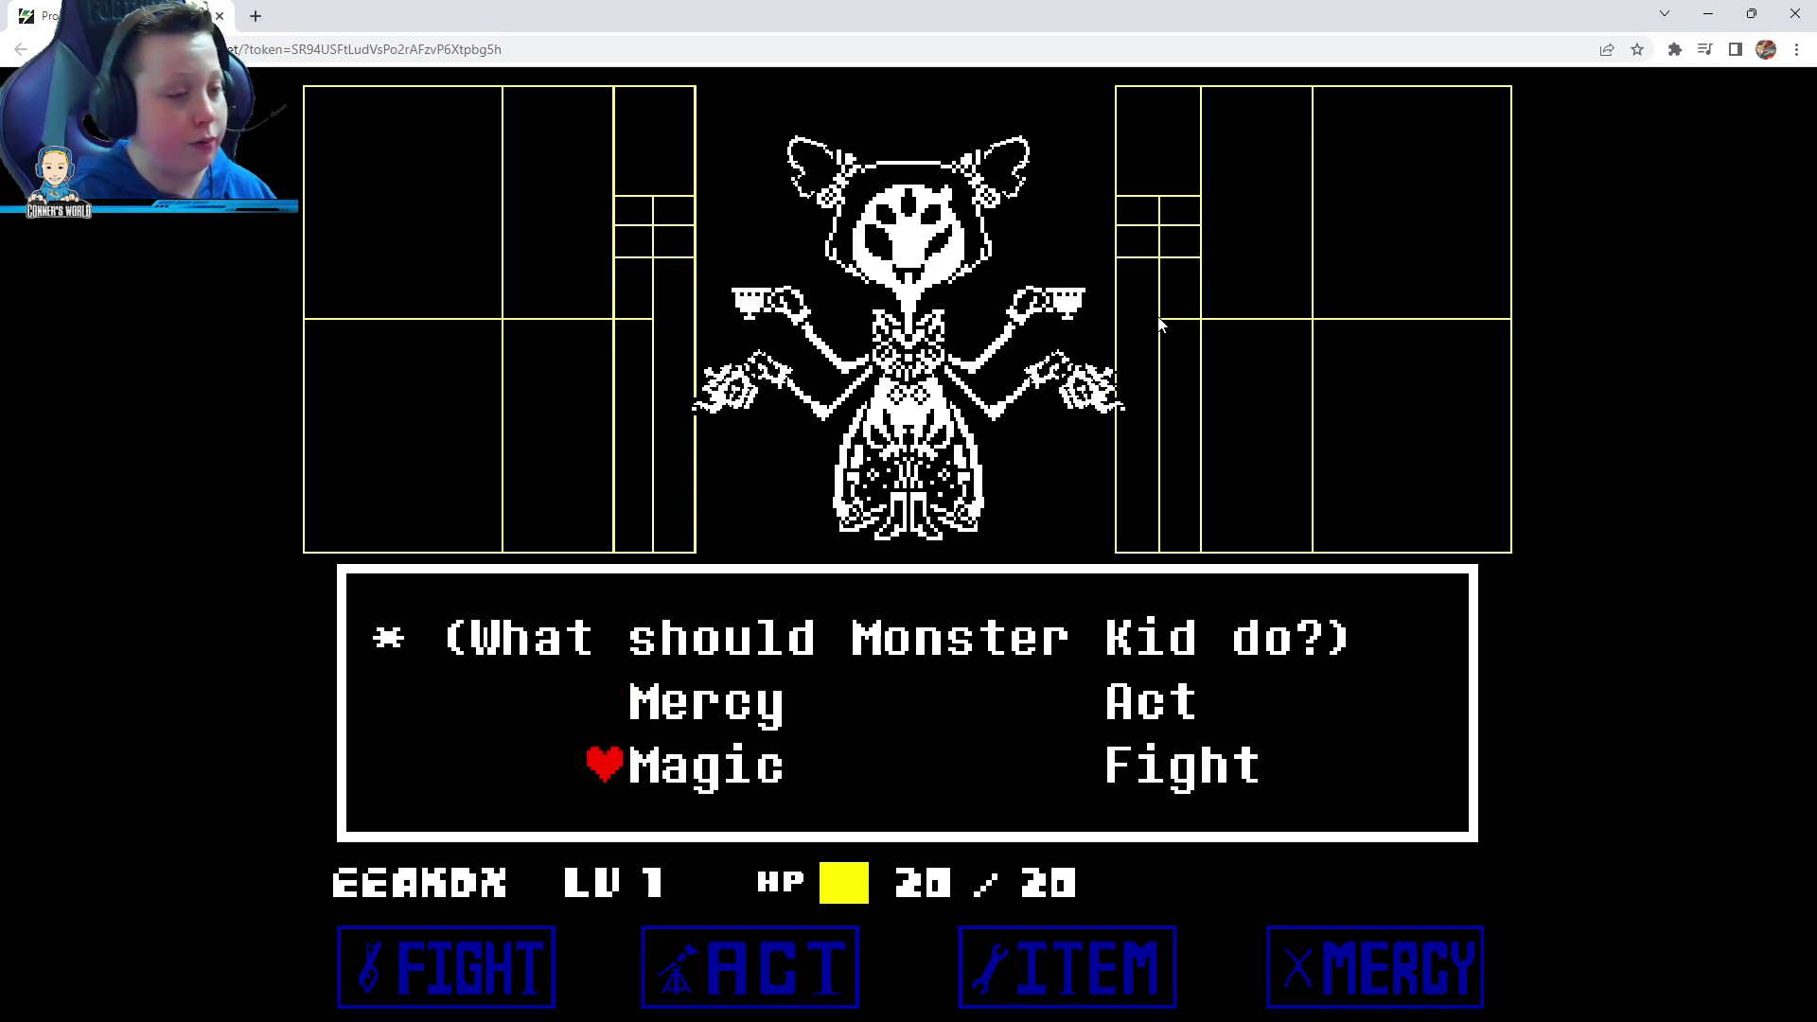
pyautogui.press('z')
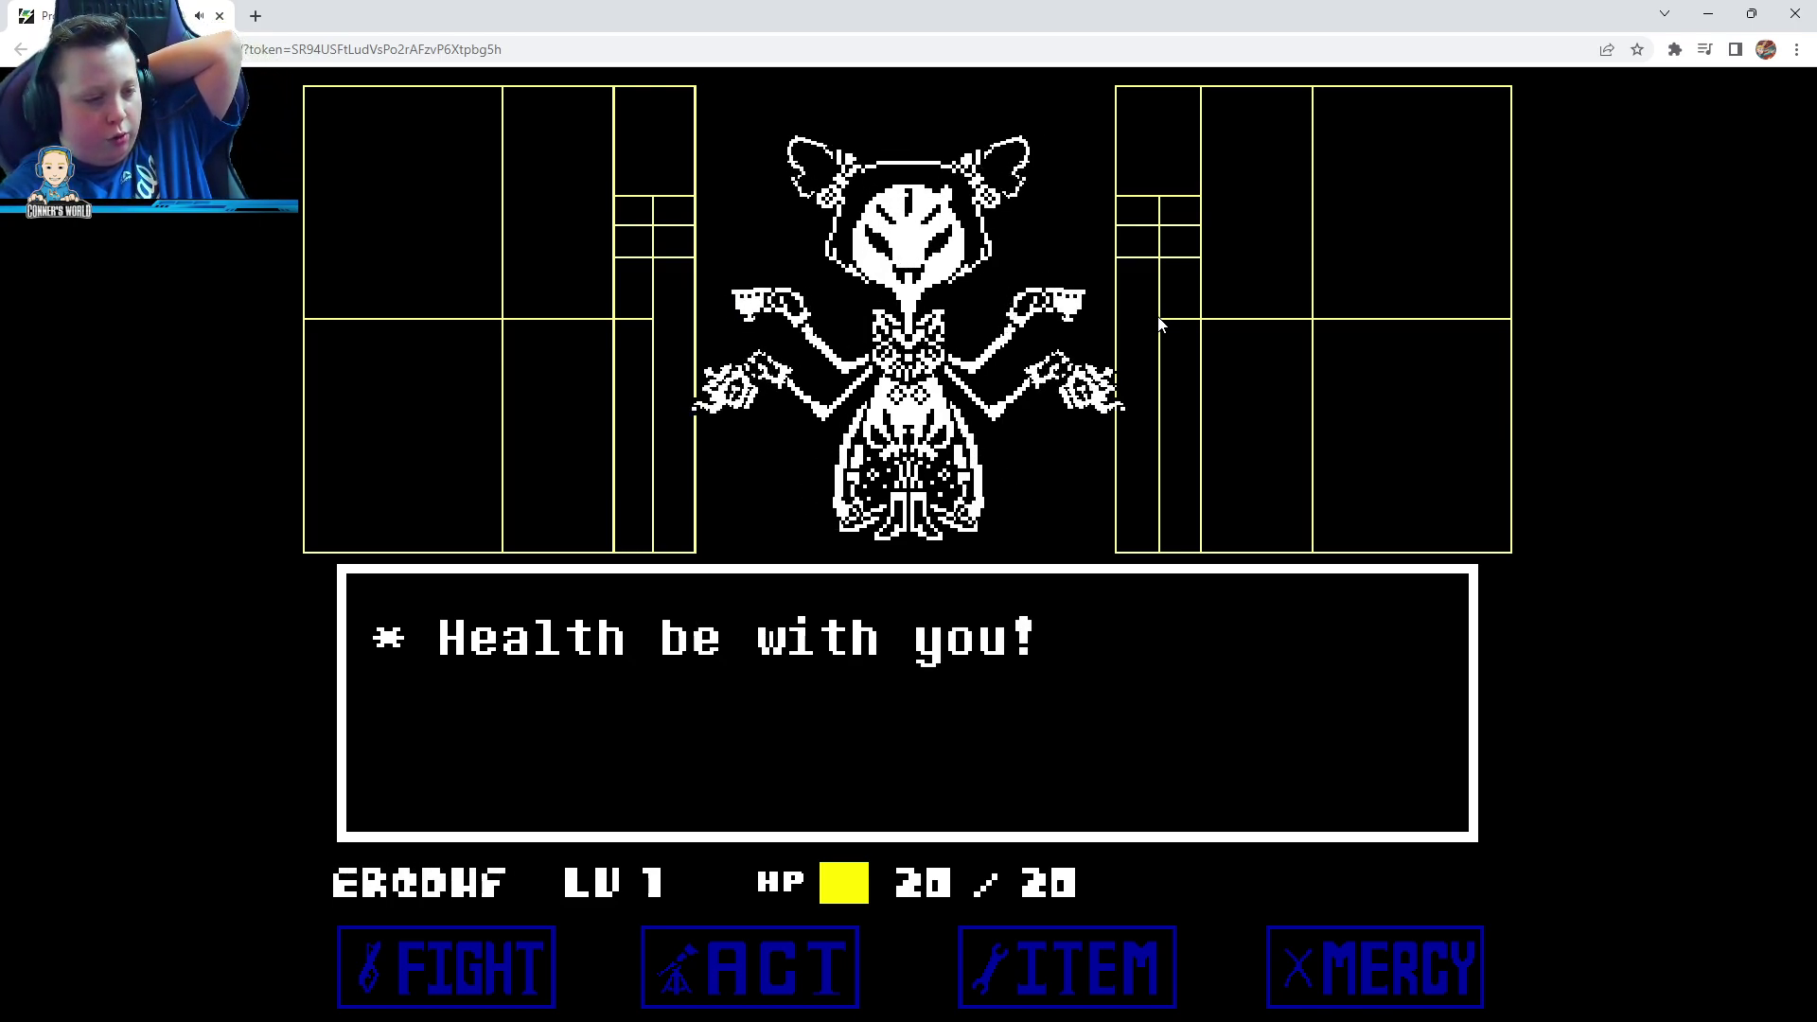
pyautogui.press('z')
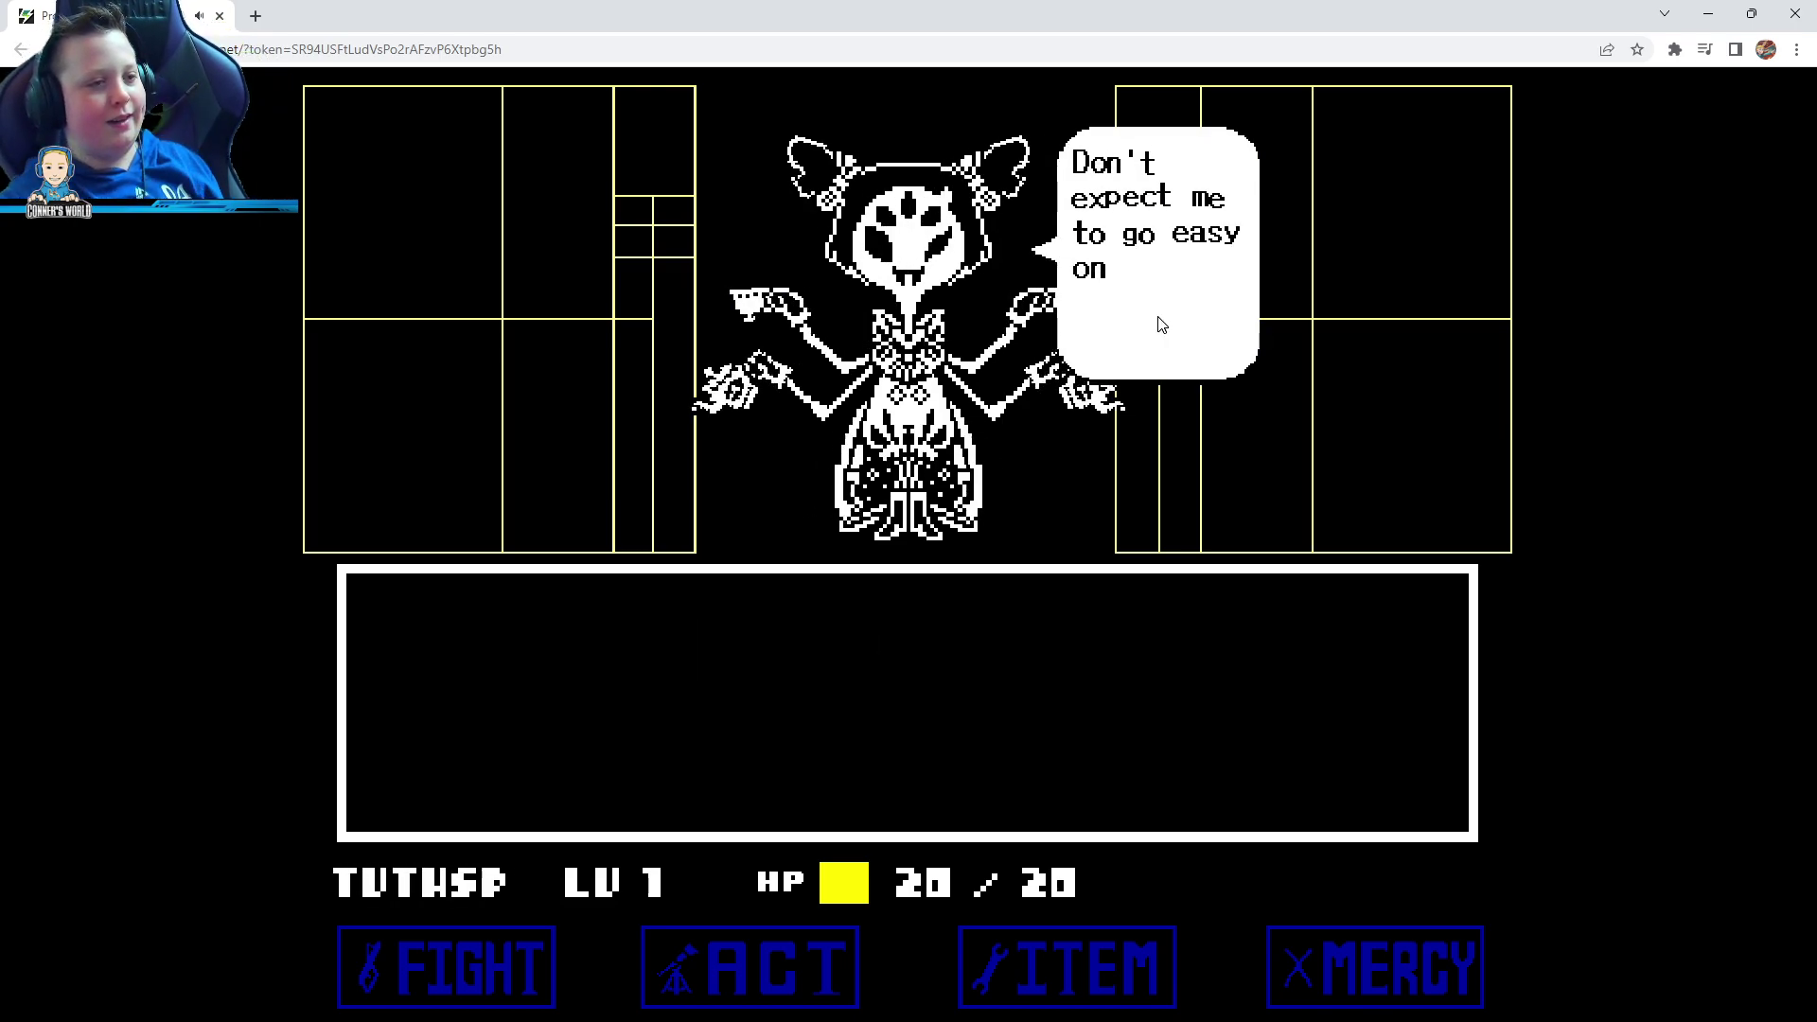
pyautogui.press('z')
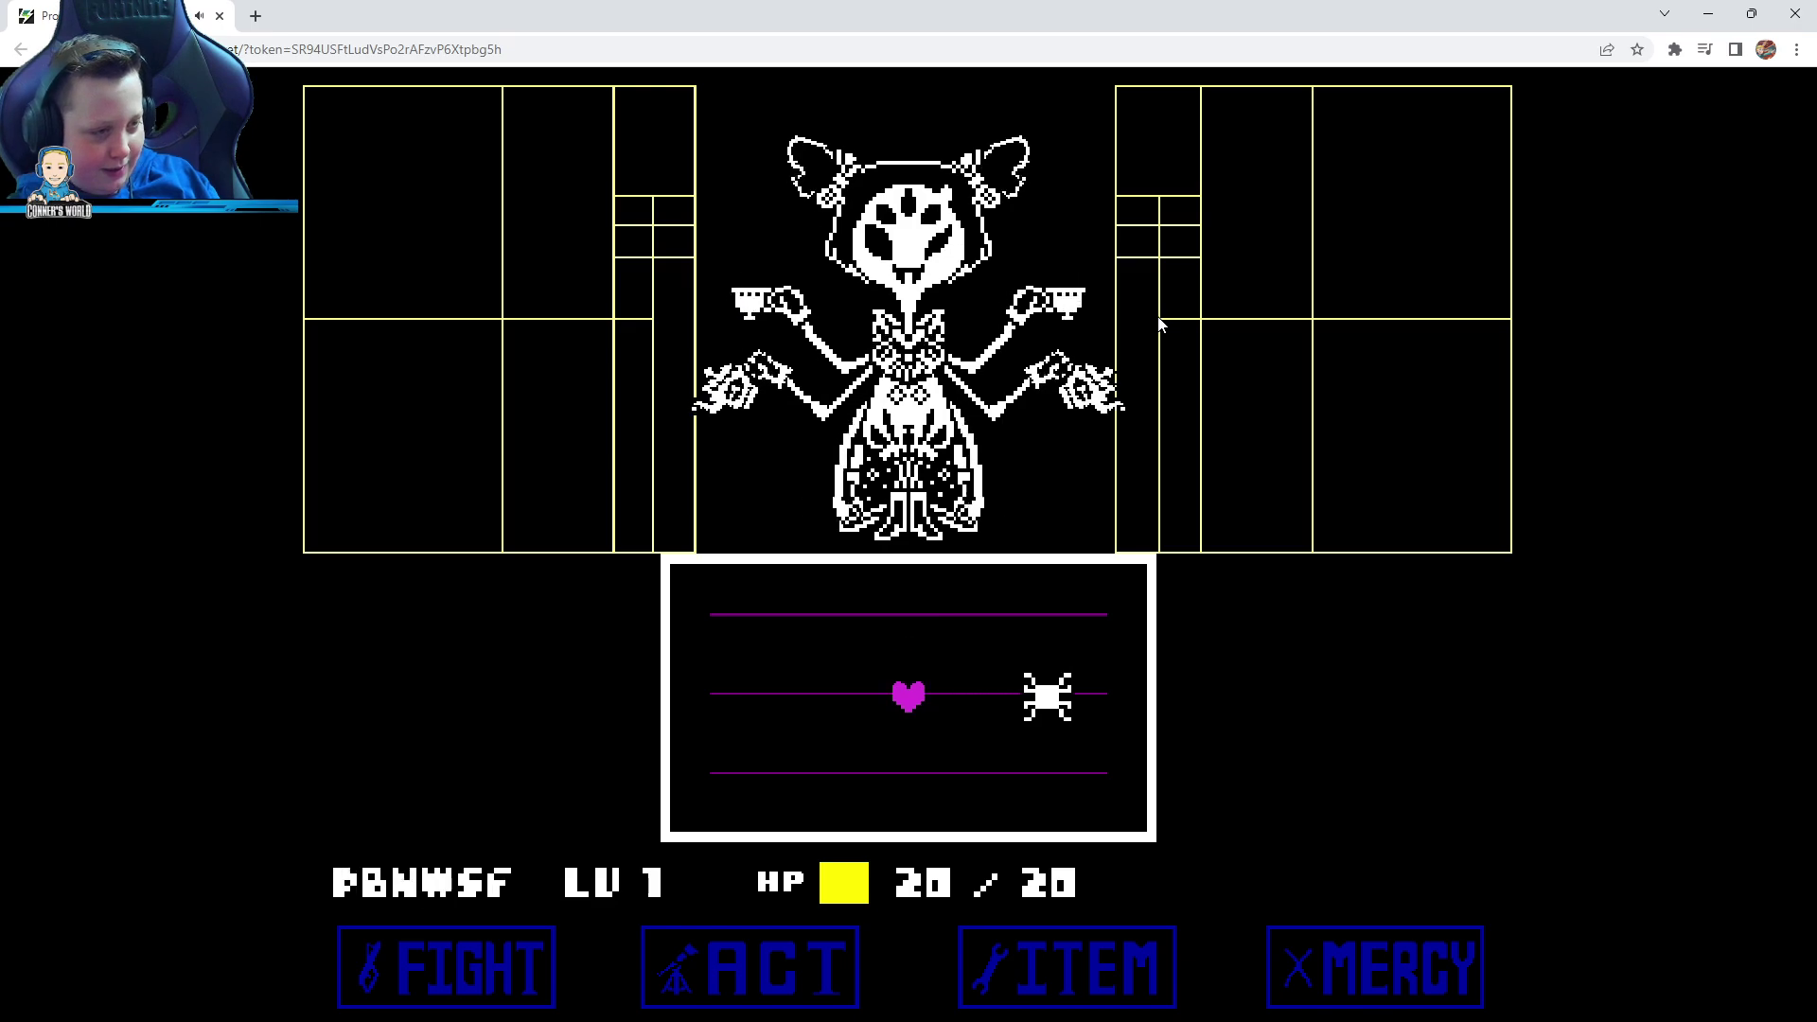
# Spare Muffet once more and dodge across the web lines, ending at 12/20 HP
pyautogui.press('Return')
pyautogui.press('Return')
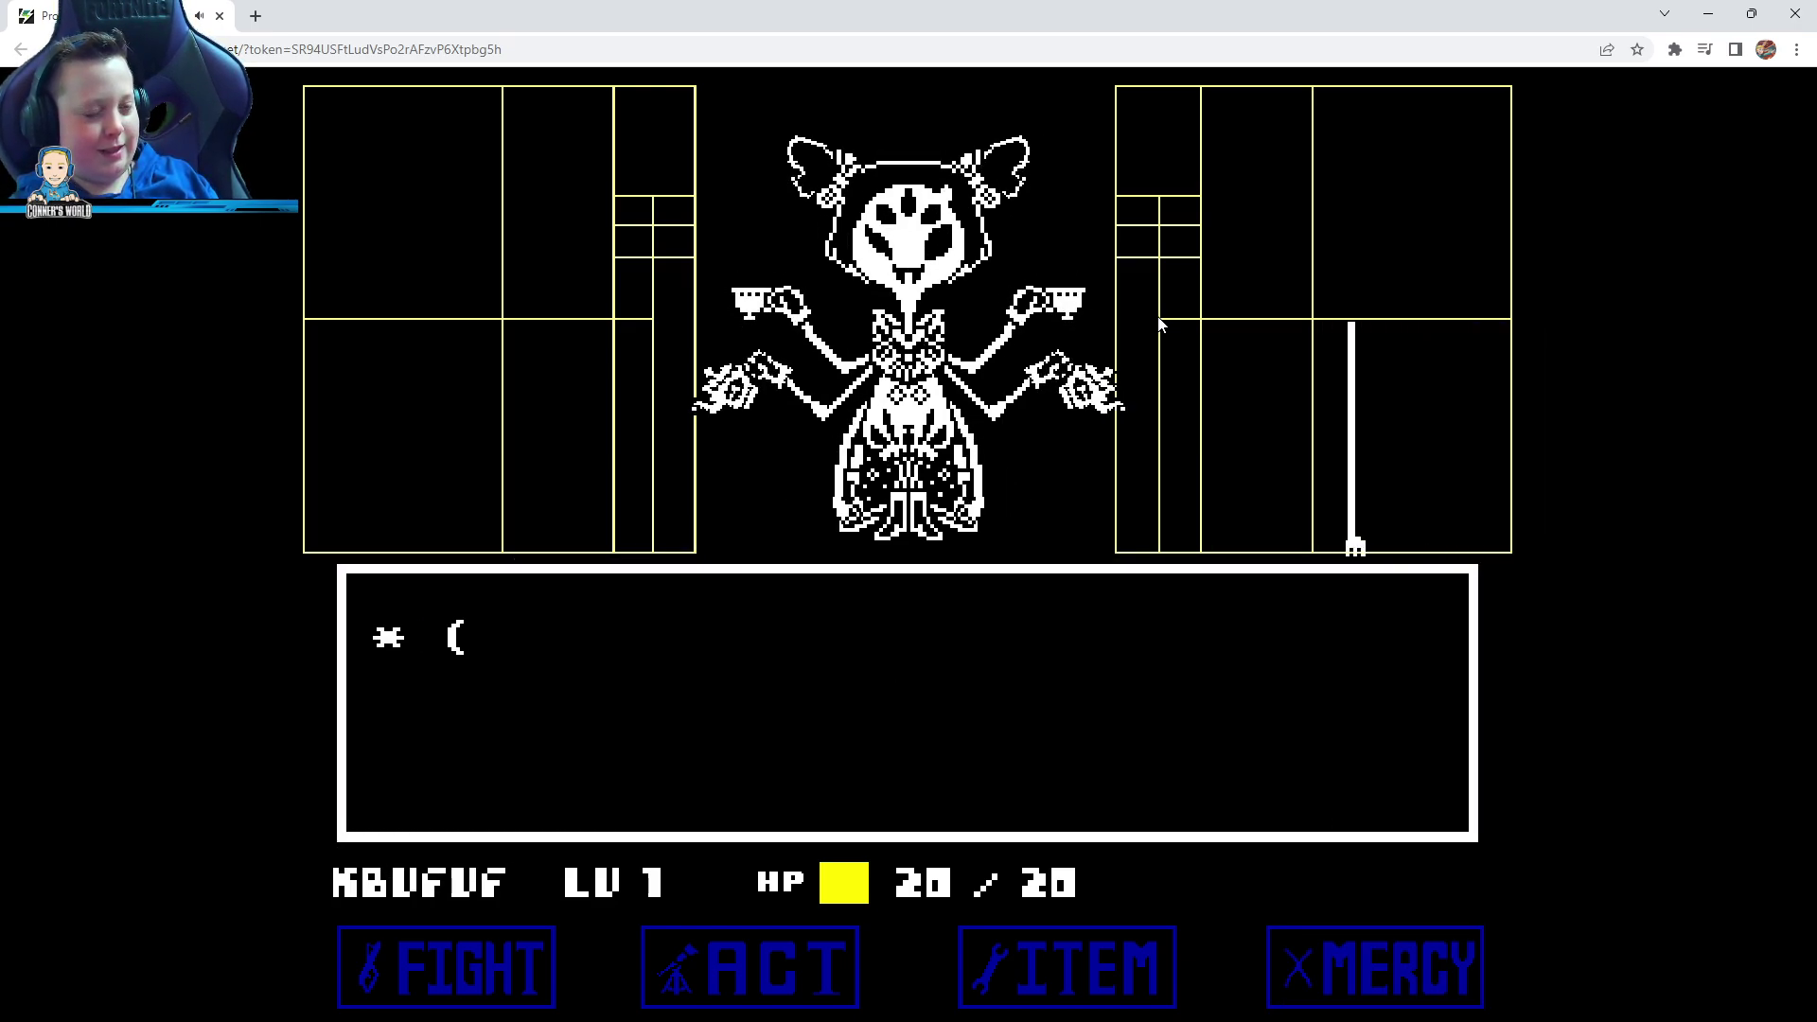
pyautogui.press('Return')
pyautogui.press('Return')
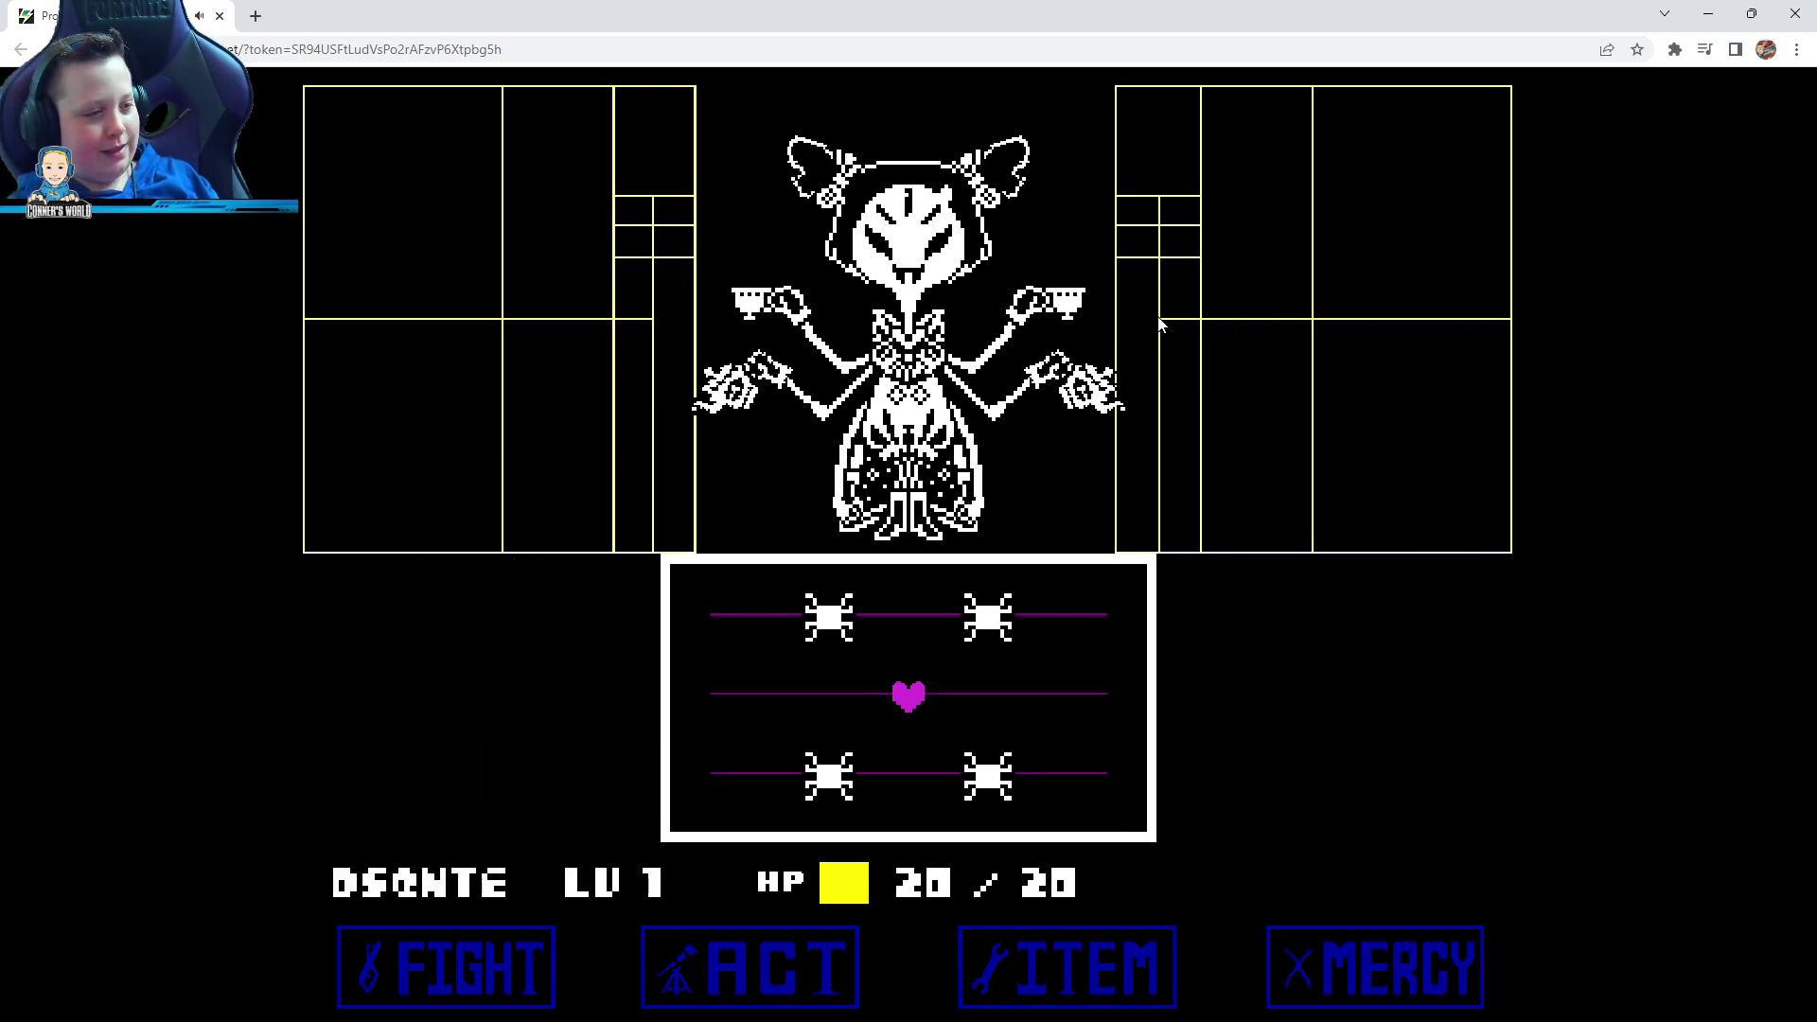
pyautogui.press('Up')
pyautogui.press('Down')
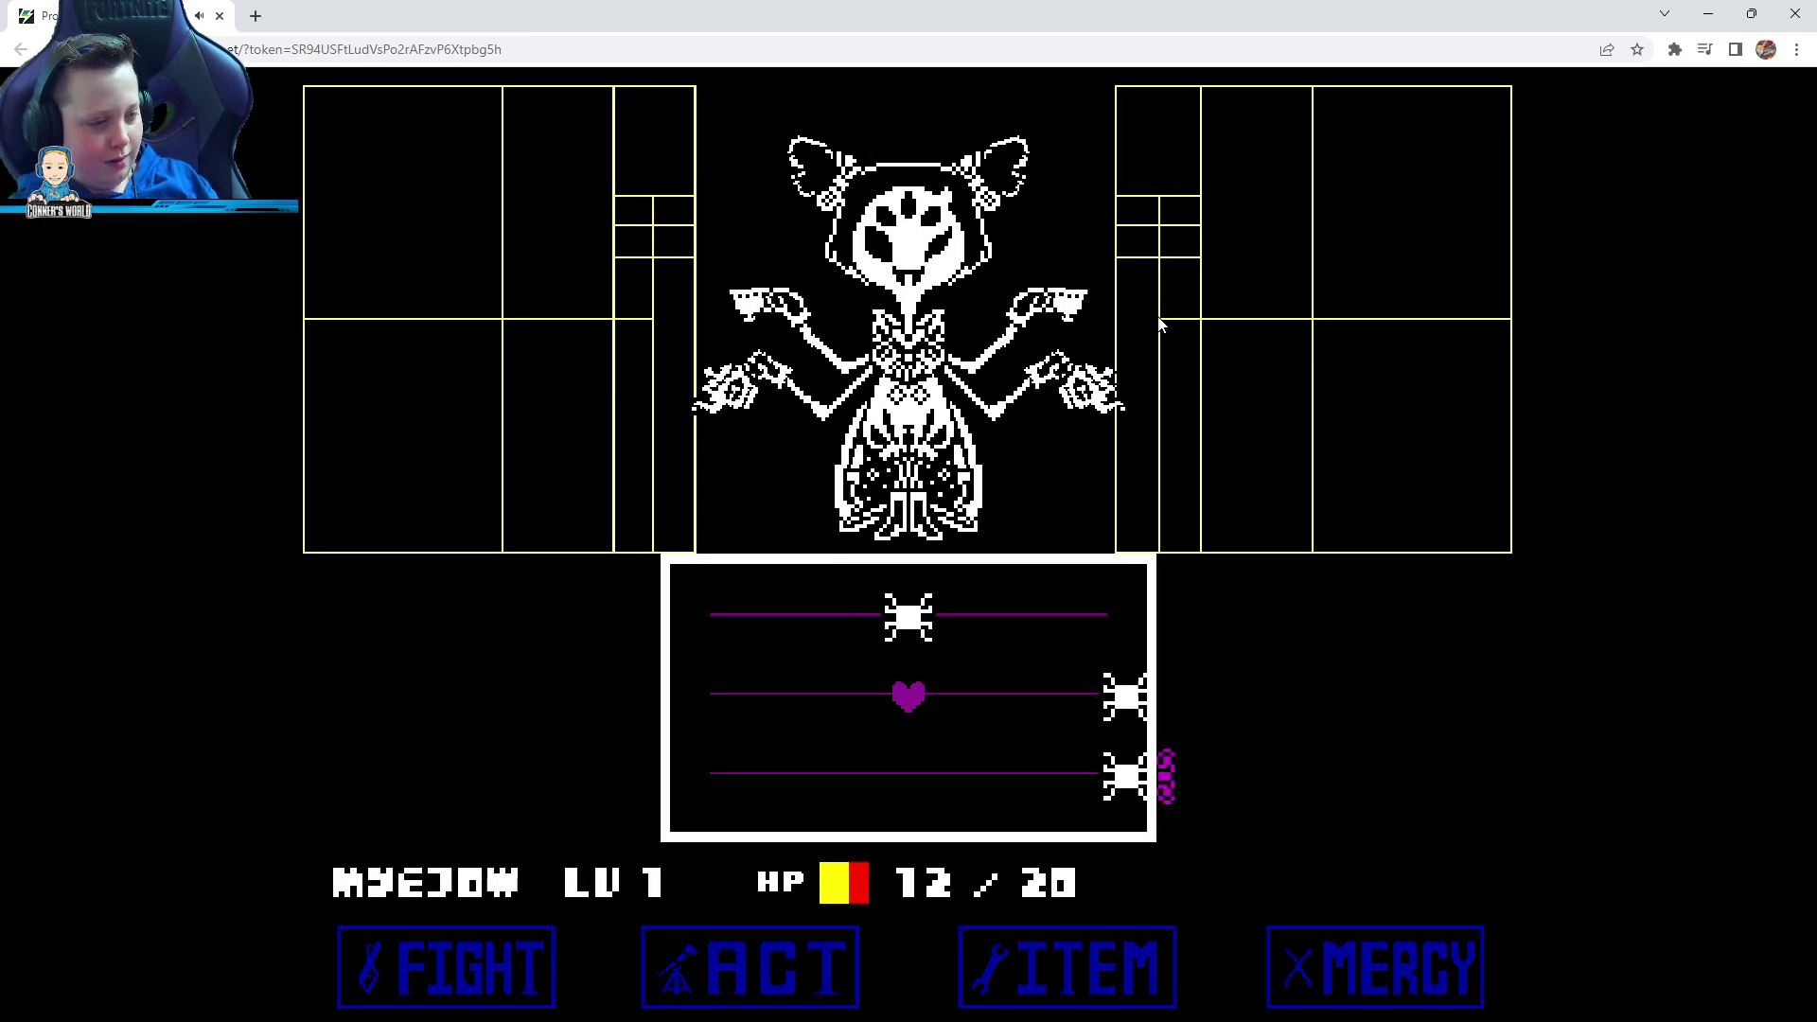
pyautogui.press('Down')
pyautogui.press('Down')
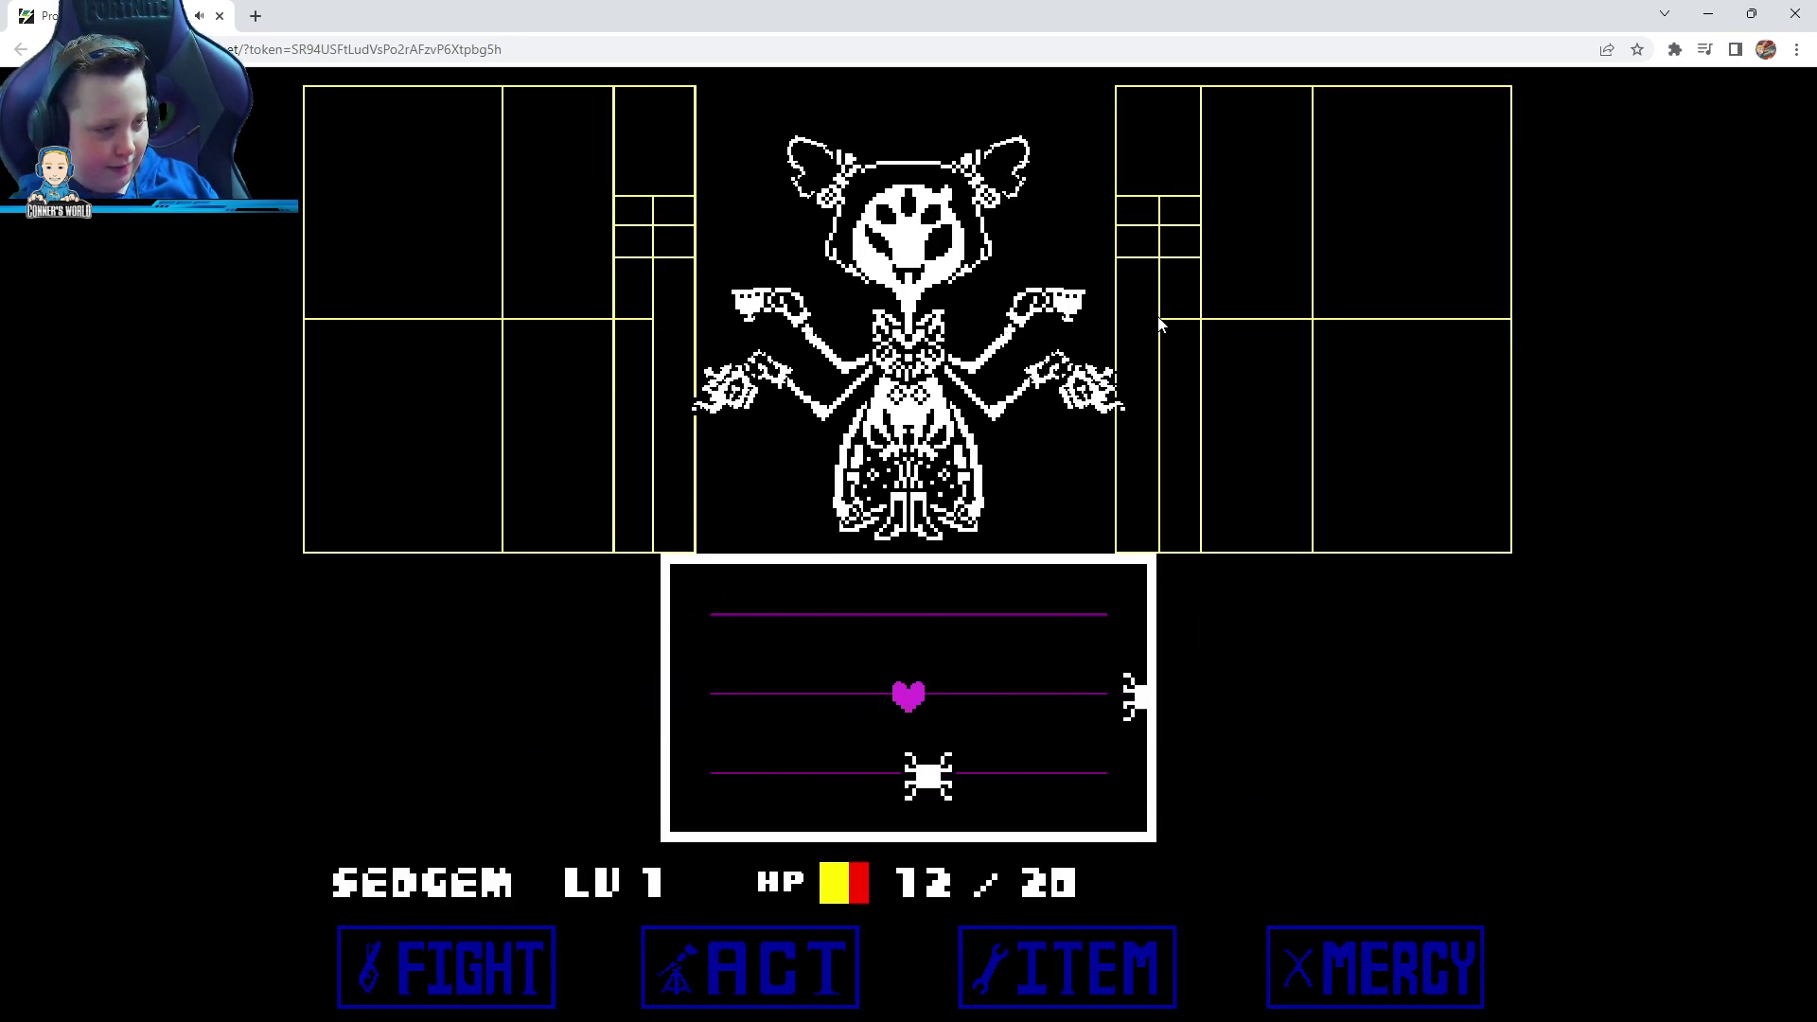
# Check Muffet's act options, then back out without choosing one
pyautogui.press('Left')
pyautogui.press('Left')
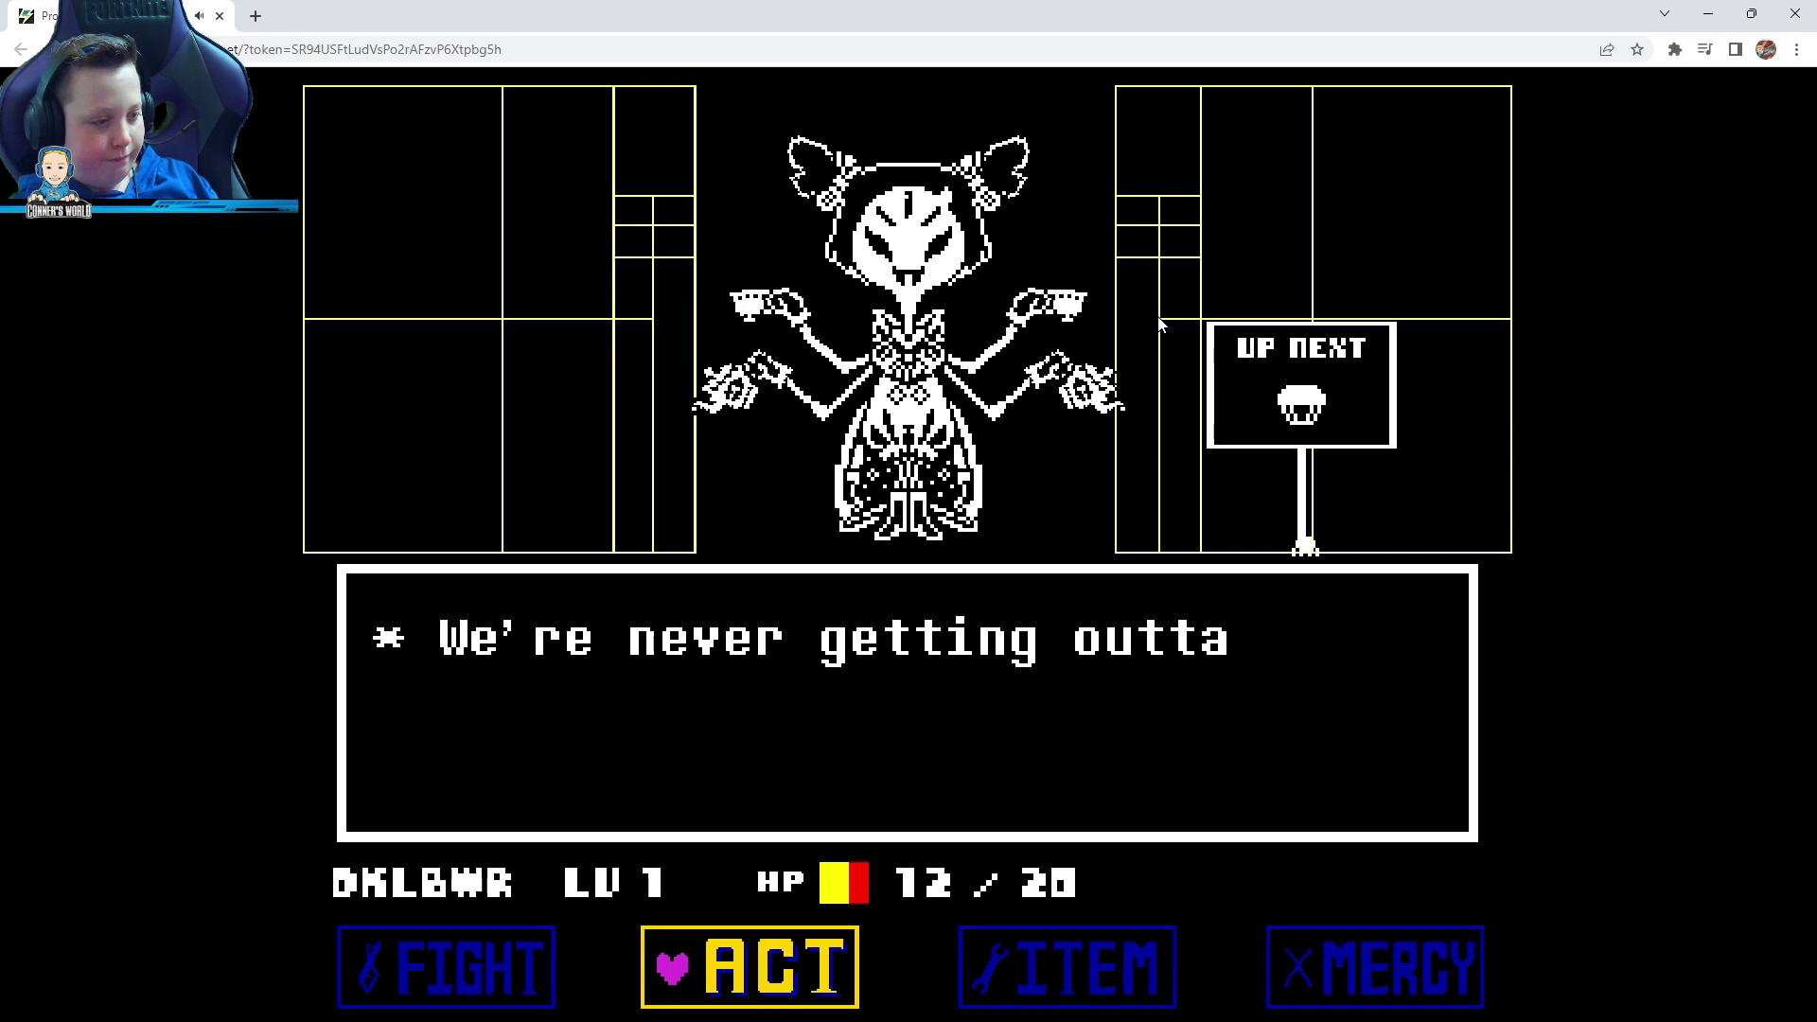
pyautogui.press('z')
pyautogui.press('z')
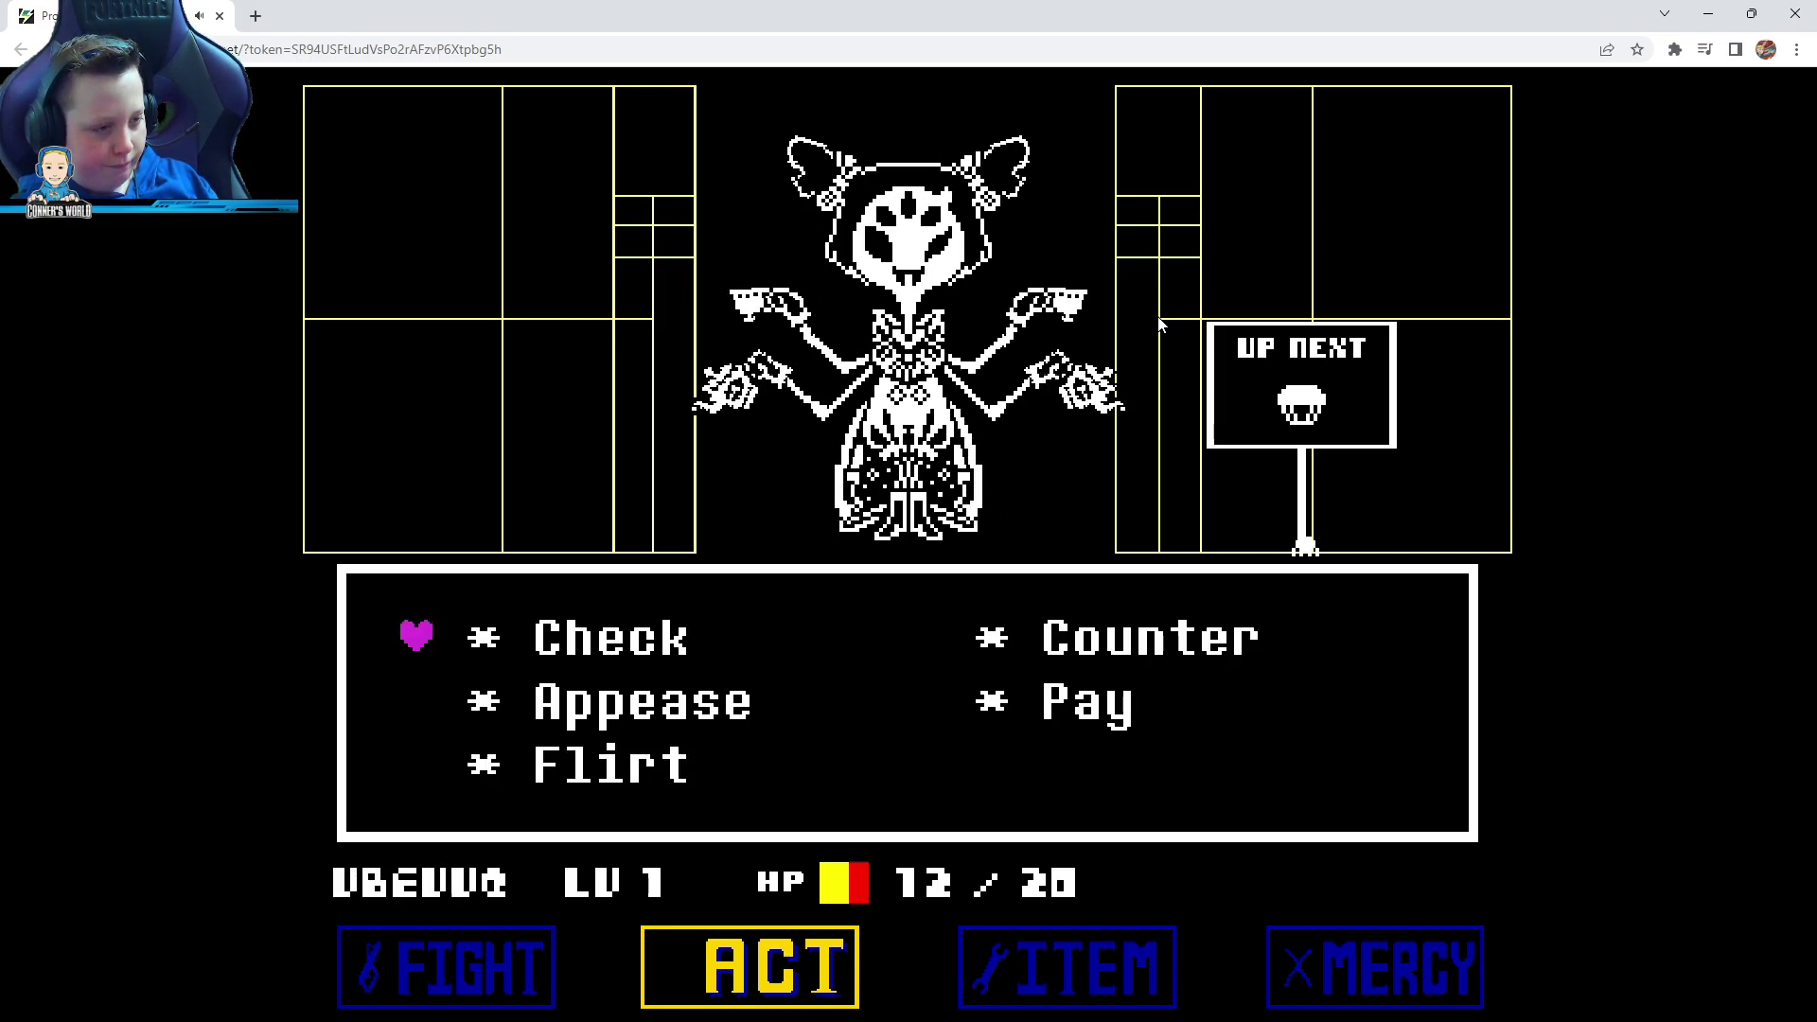
pyautogui.press('x')
# Browse the Chip and Swirl items without using them, then pay Muffet
pyautogui.press('Right')
pyautogui.press('z')
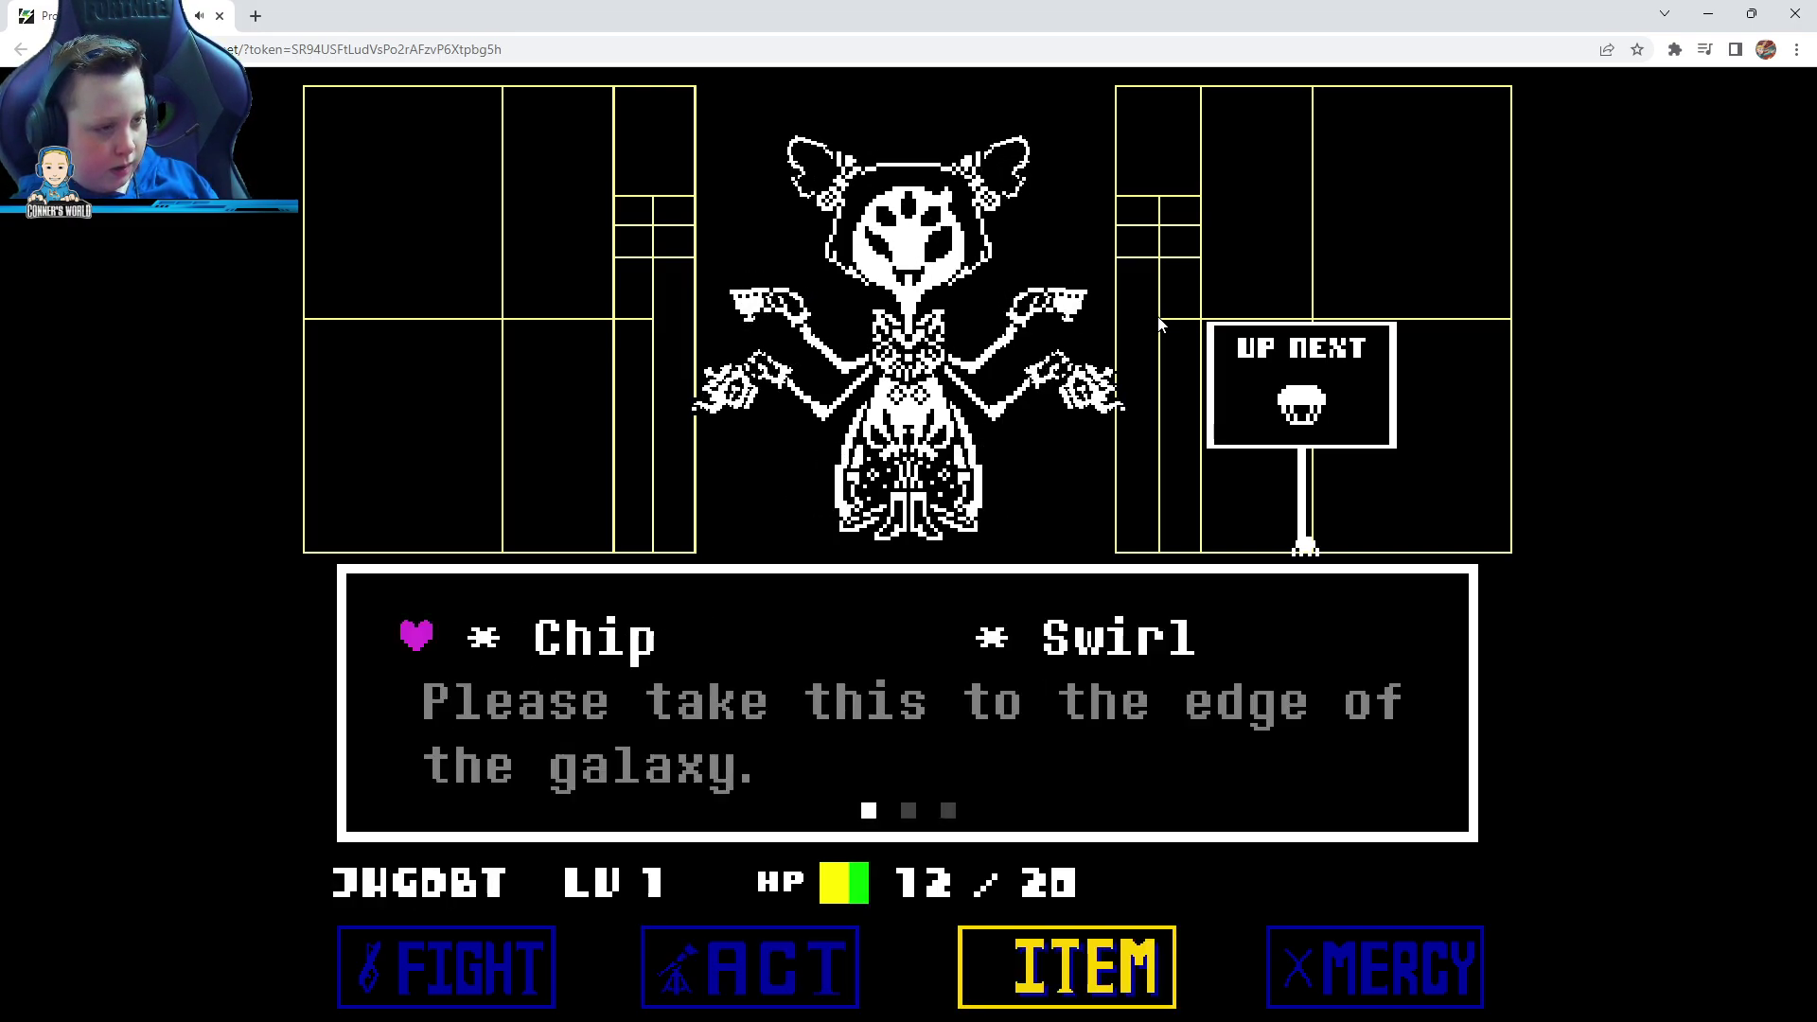
pyautogui.press('Right')
pyautogui.press('z')
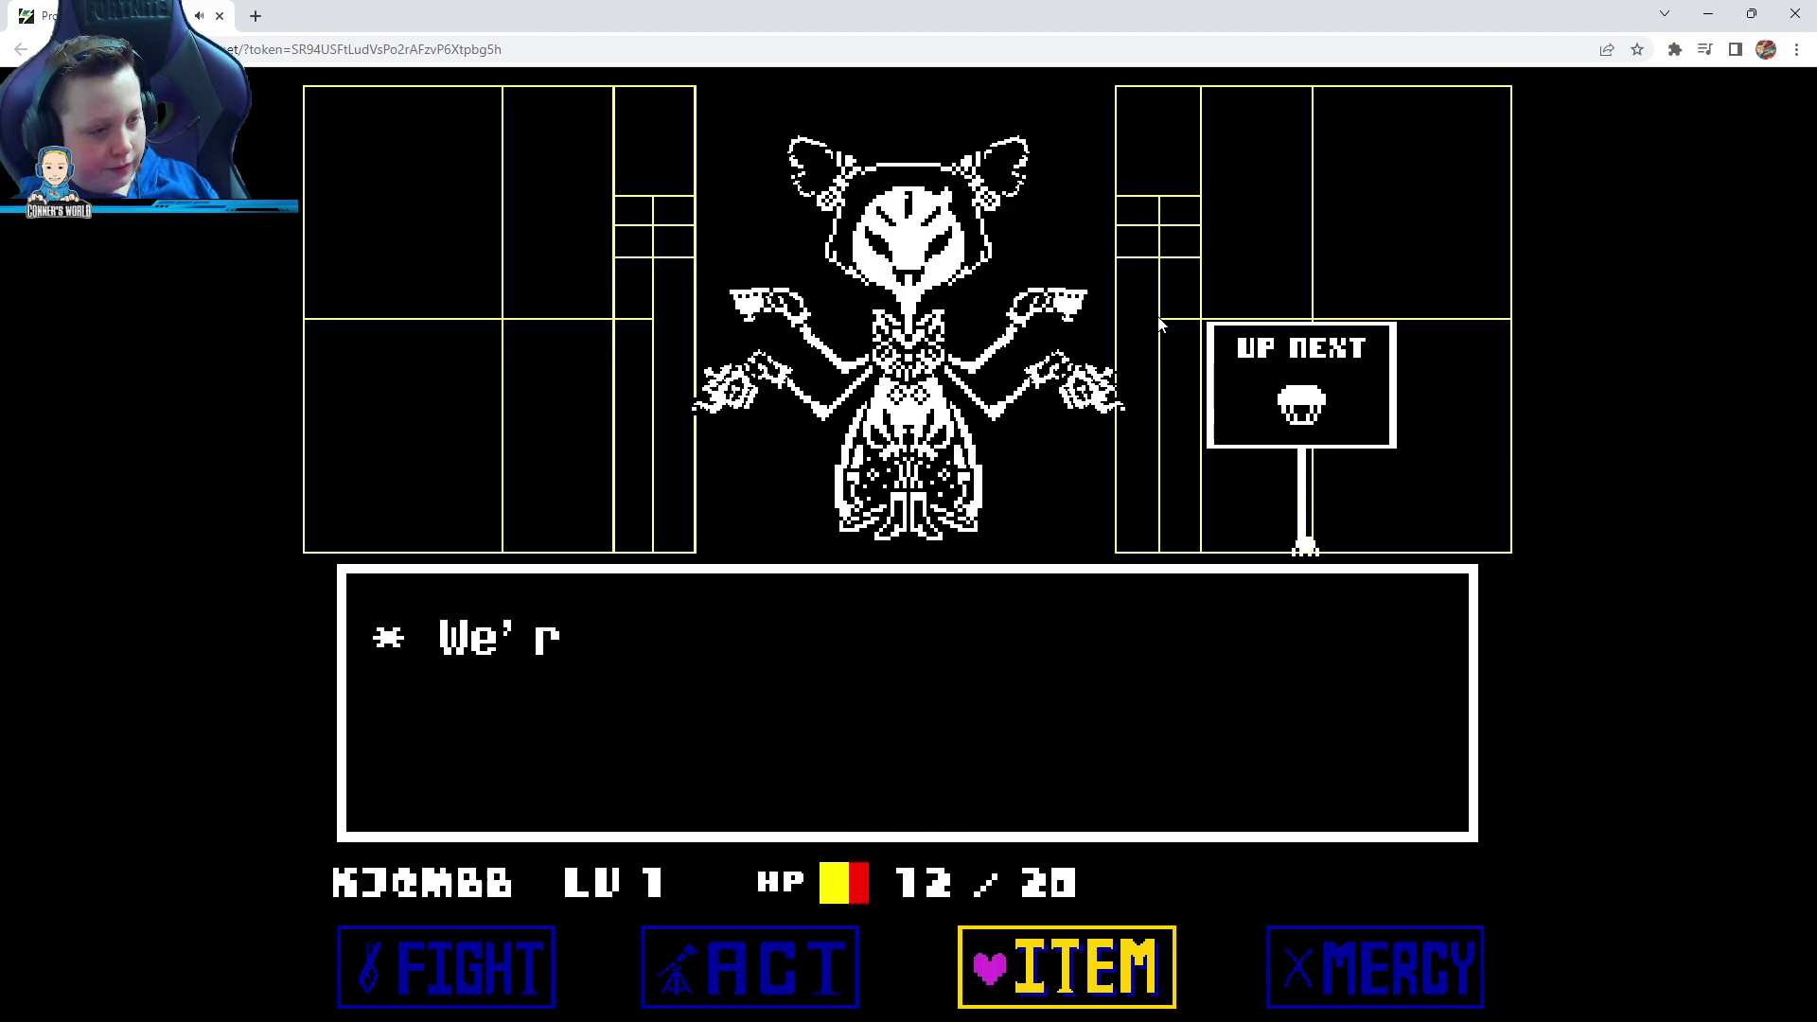
pyautogui.press('z')
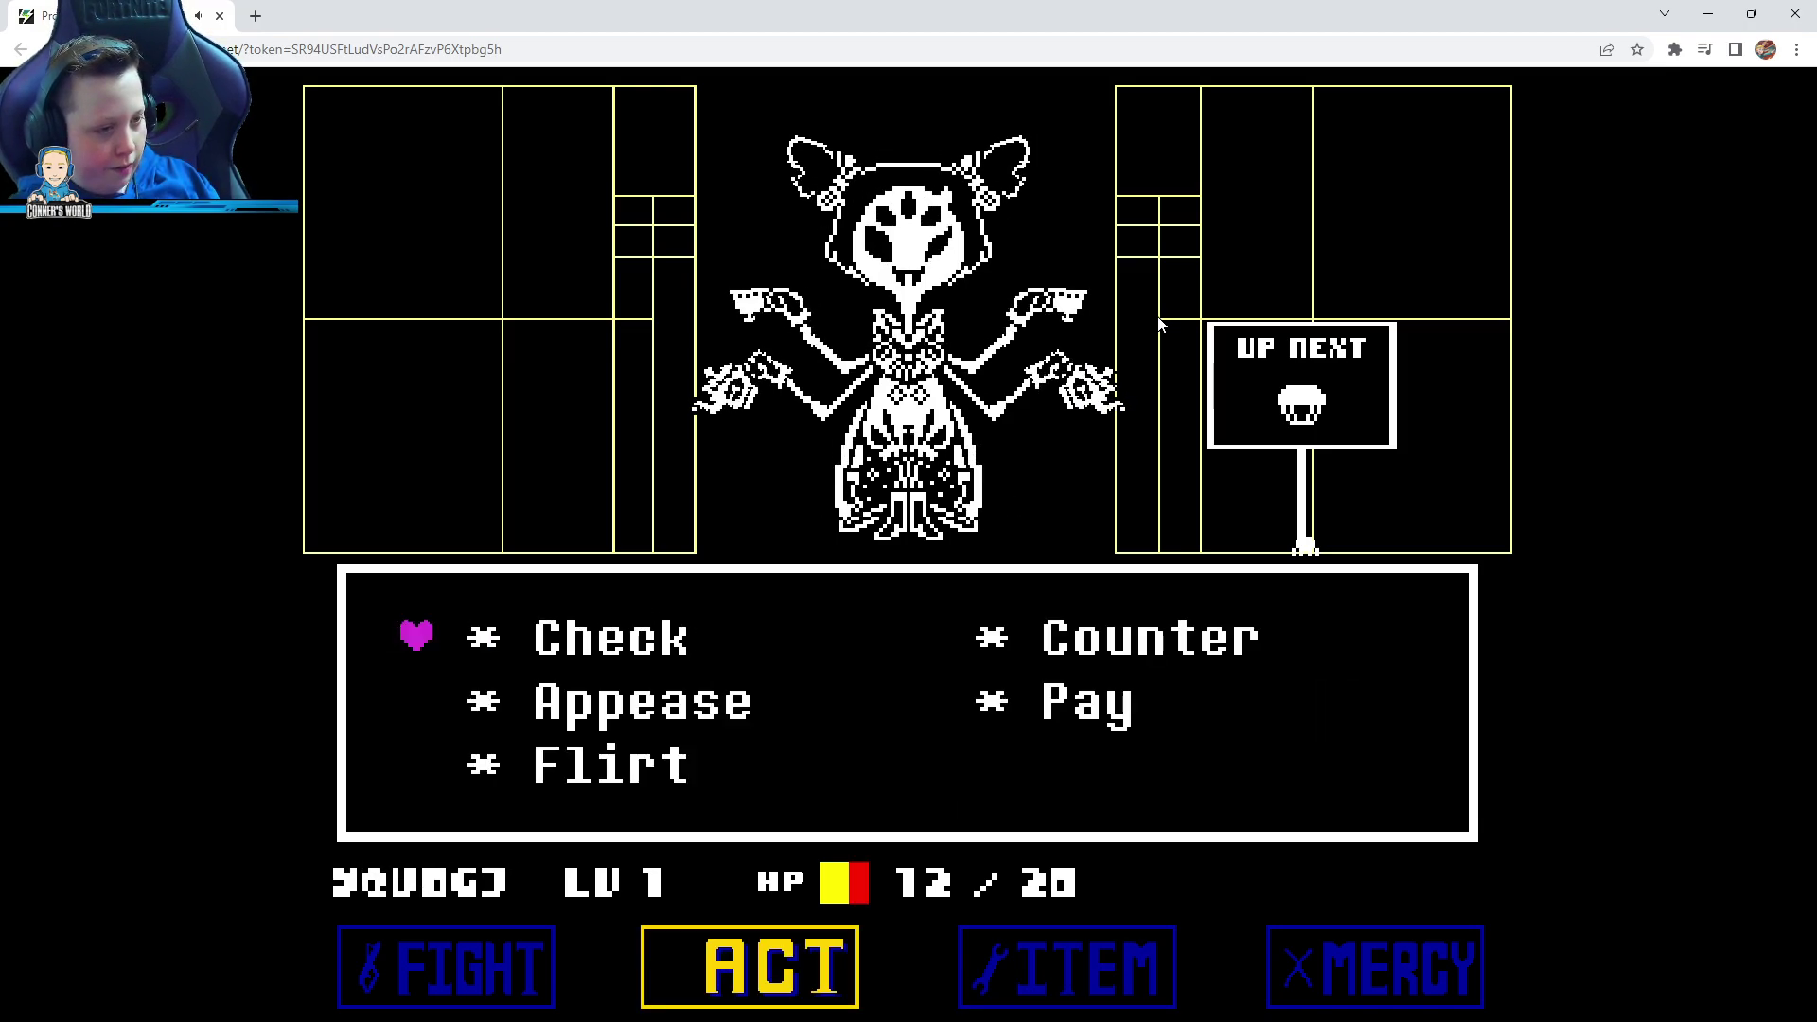
pyautogui.press('z')
pyautogui.press('z')
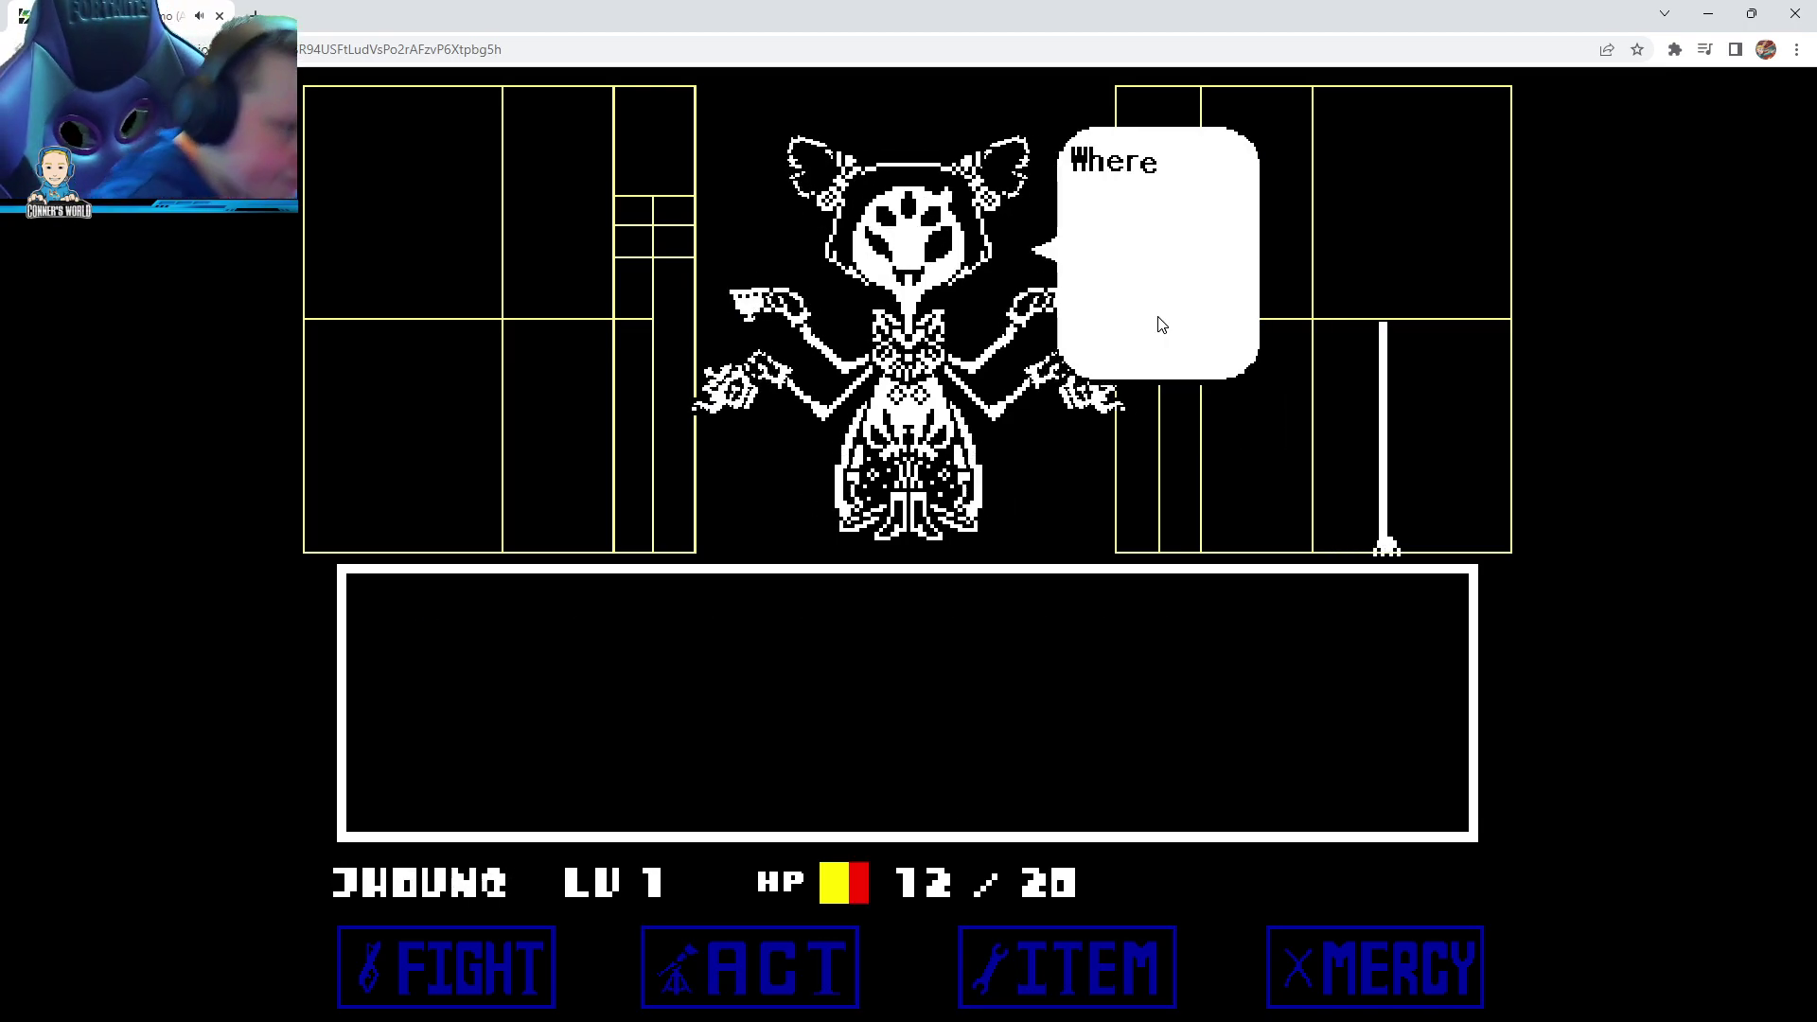
pyautogui.press('z')
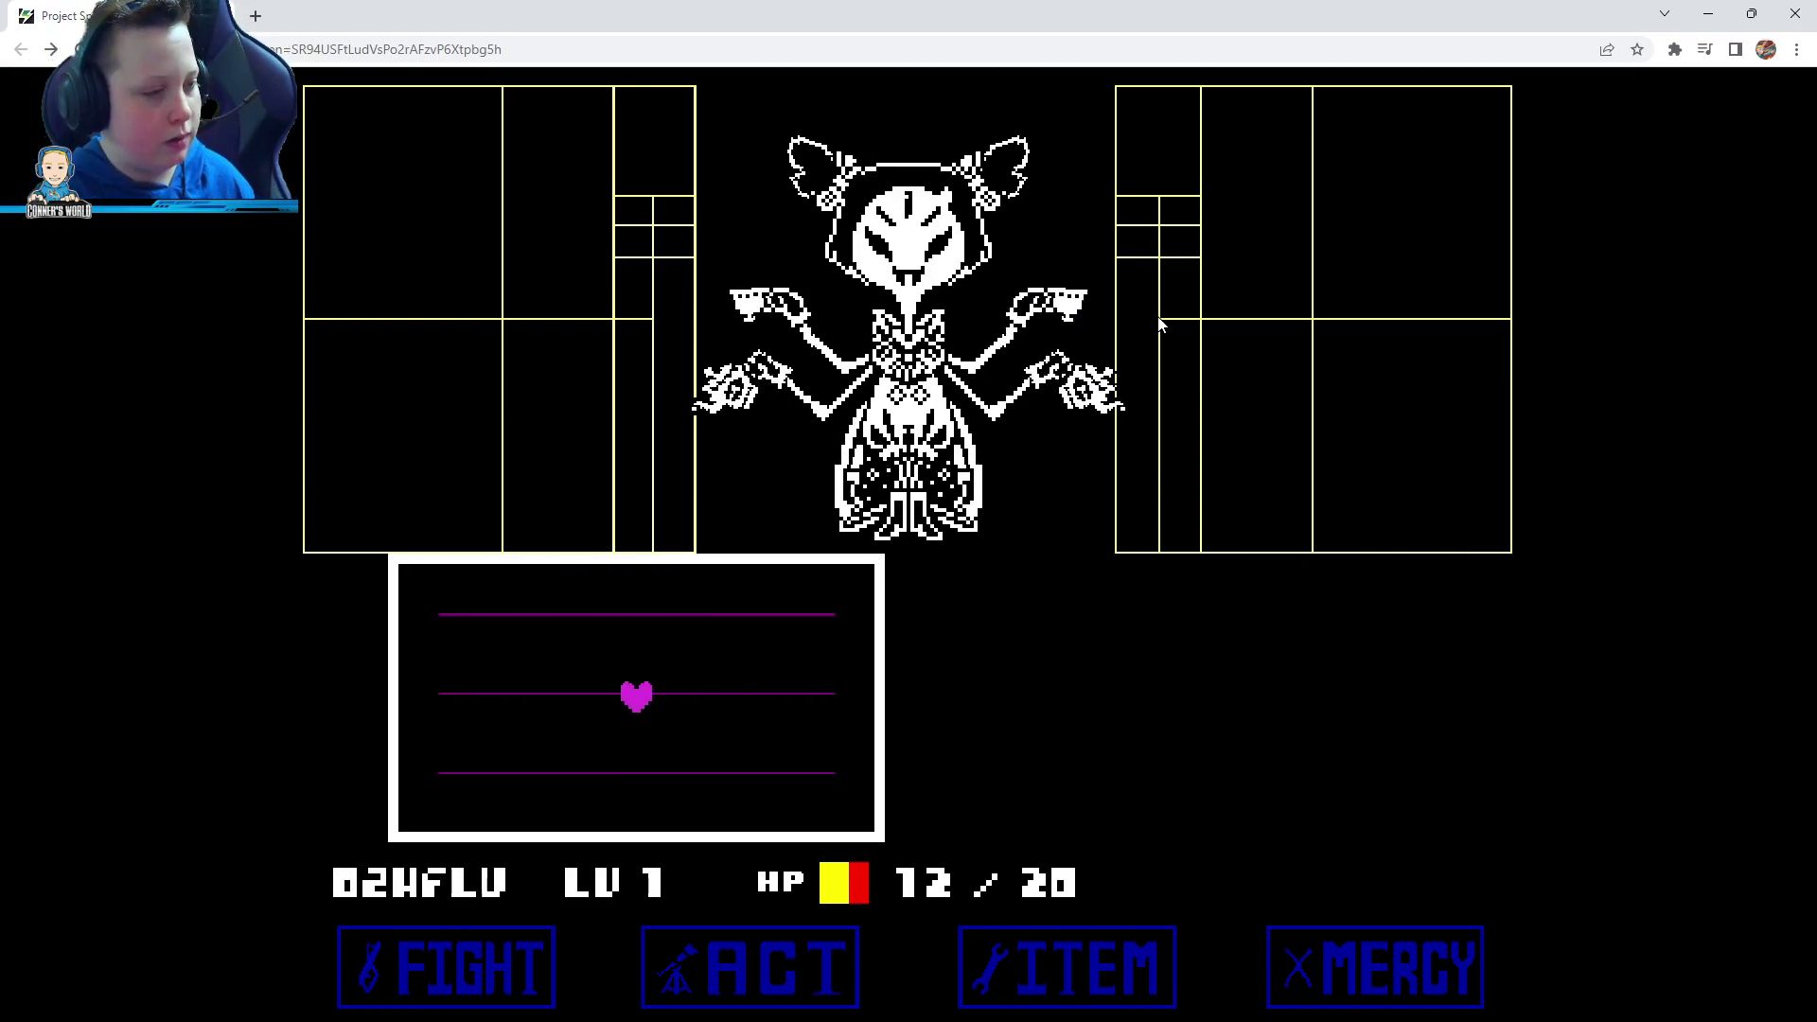
# Dodge Muffet's spider attack by hopping between the top and middle web lines
pyautogui.press('Down')
pyautogui.press('Up')
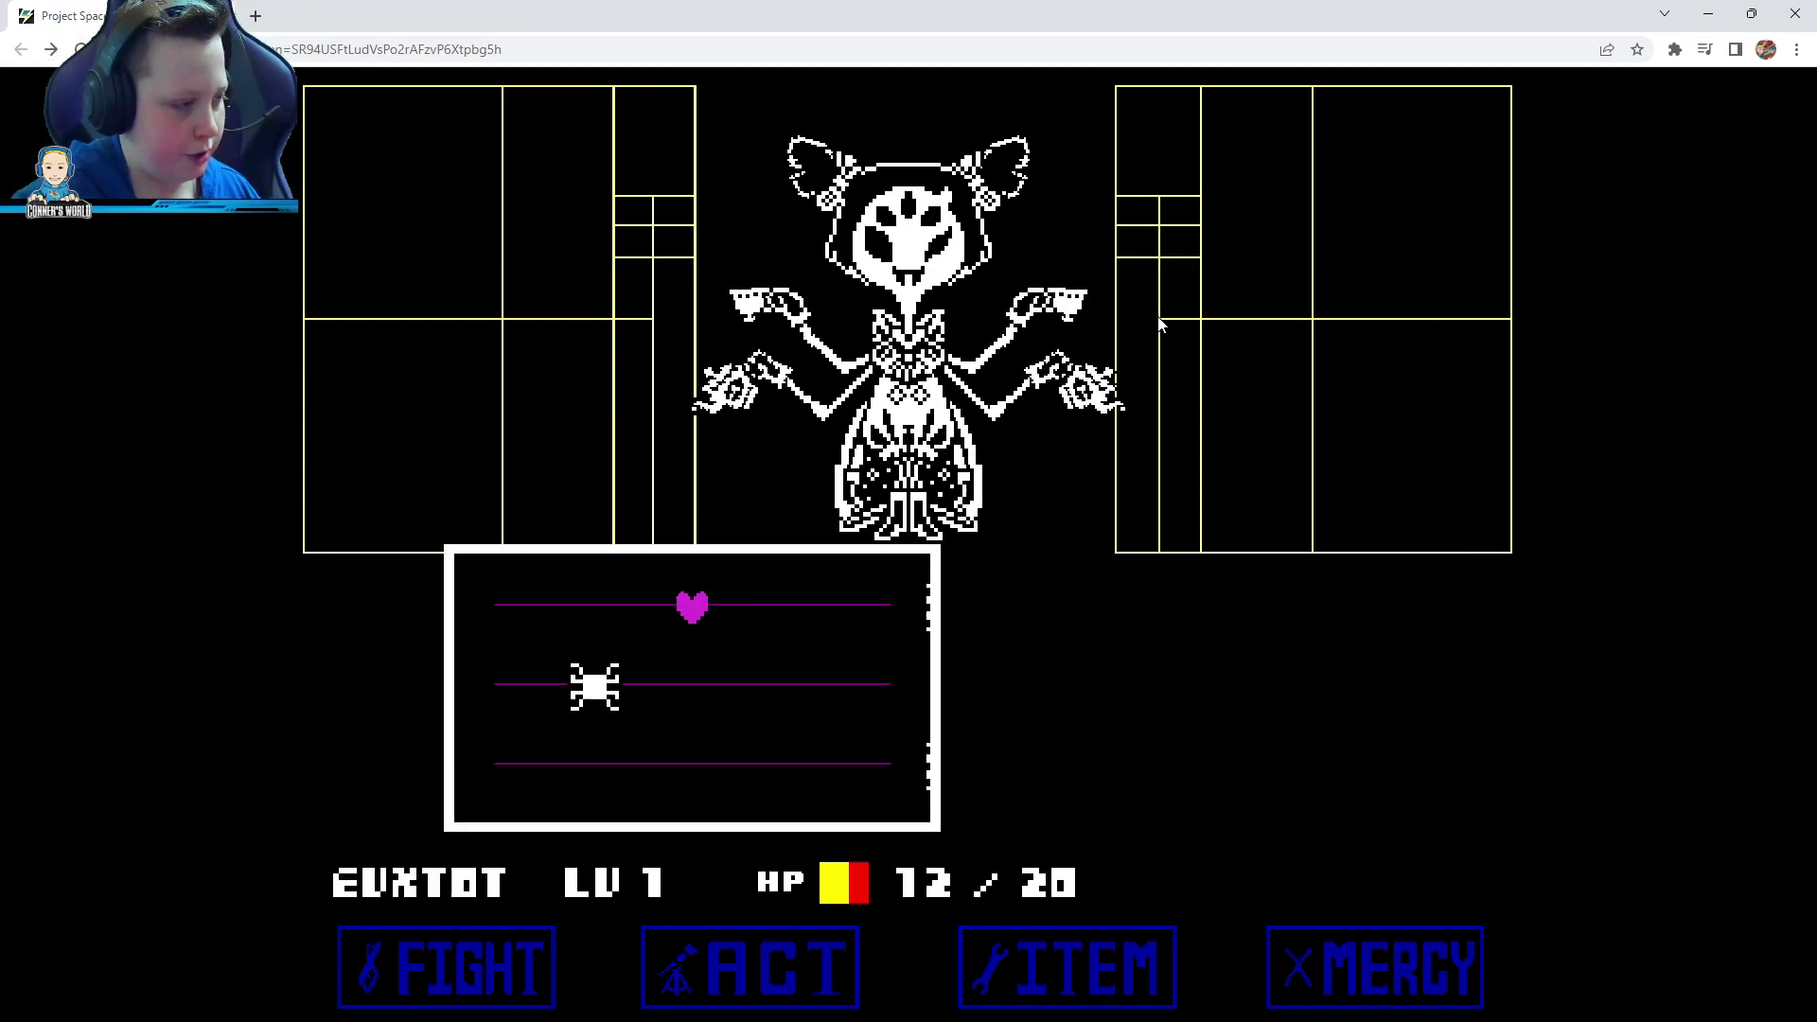
pyautogui.press('Down')
pyautogui.press('Up')
pyautogui.press('Down')
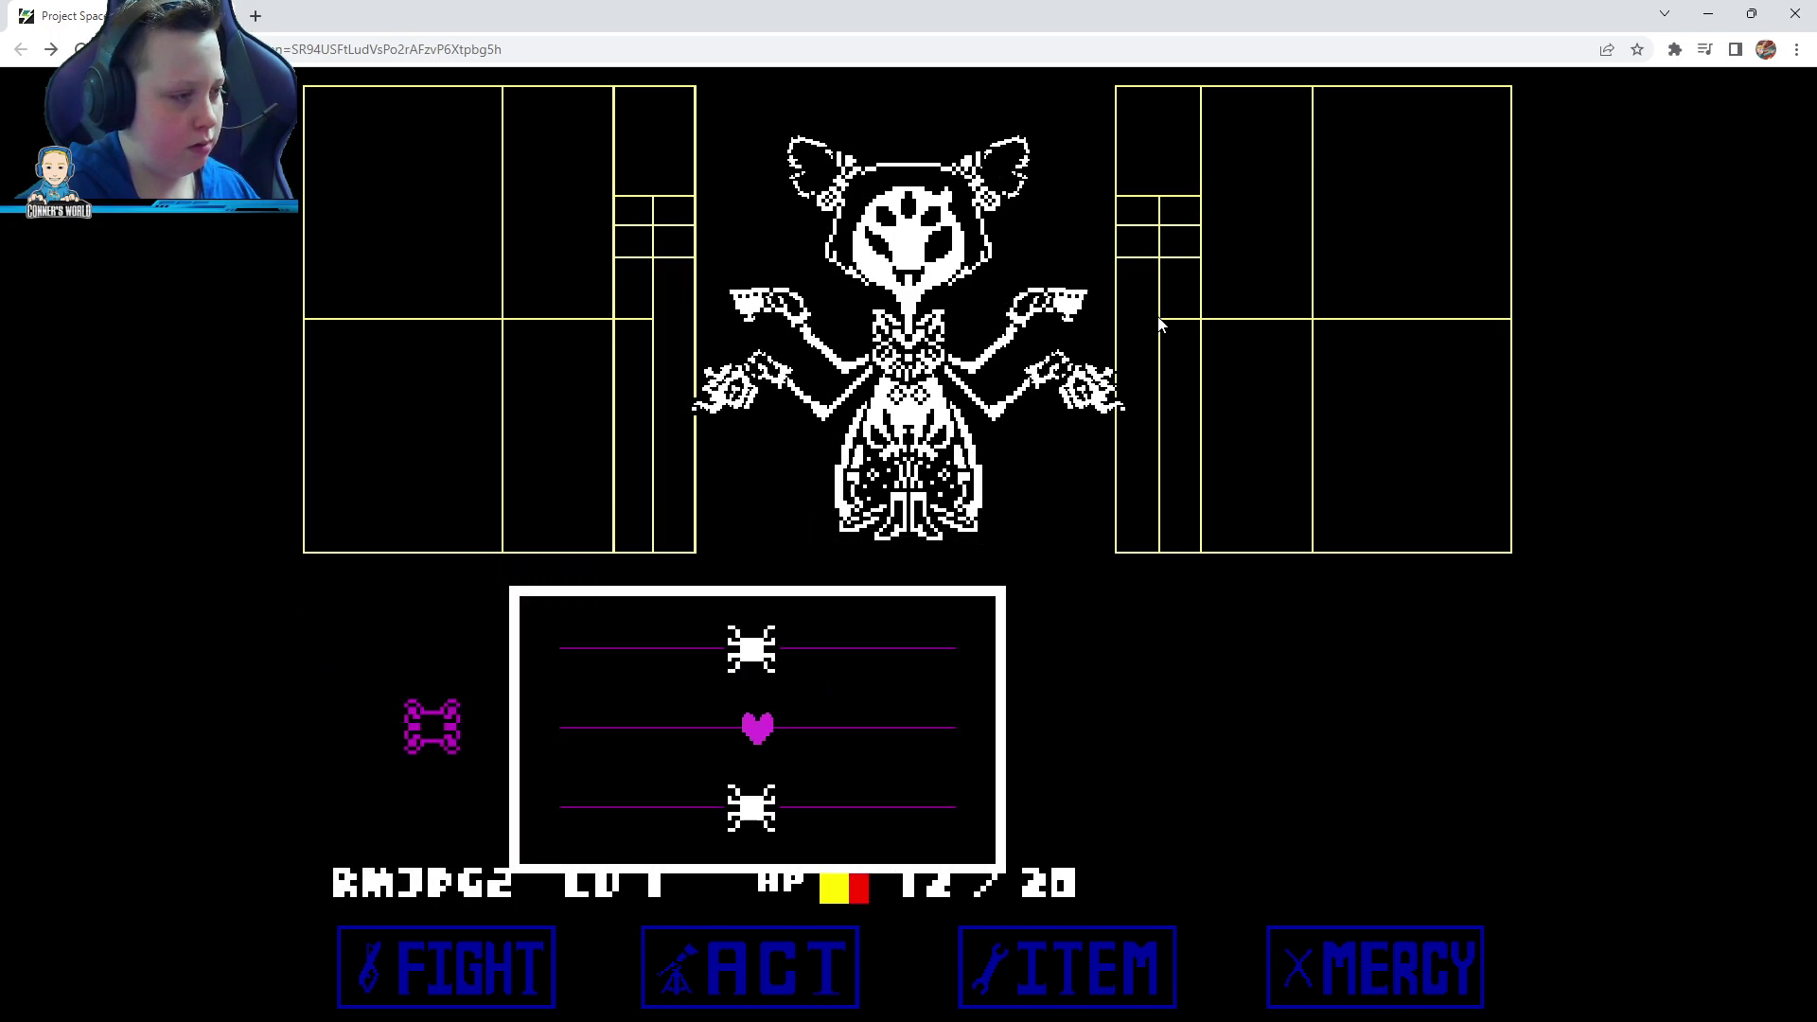
pyautogui.press('Up')
pyautogui.press('Down')
pyautogui.press('Up')
pyautogui.press('Down')
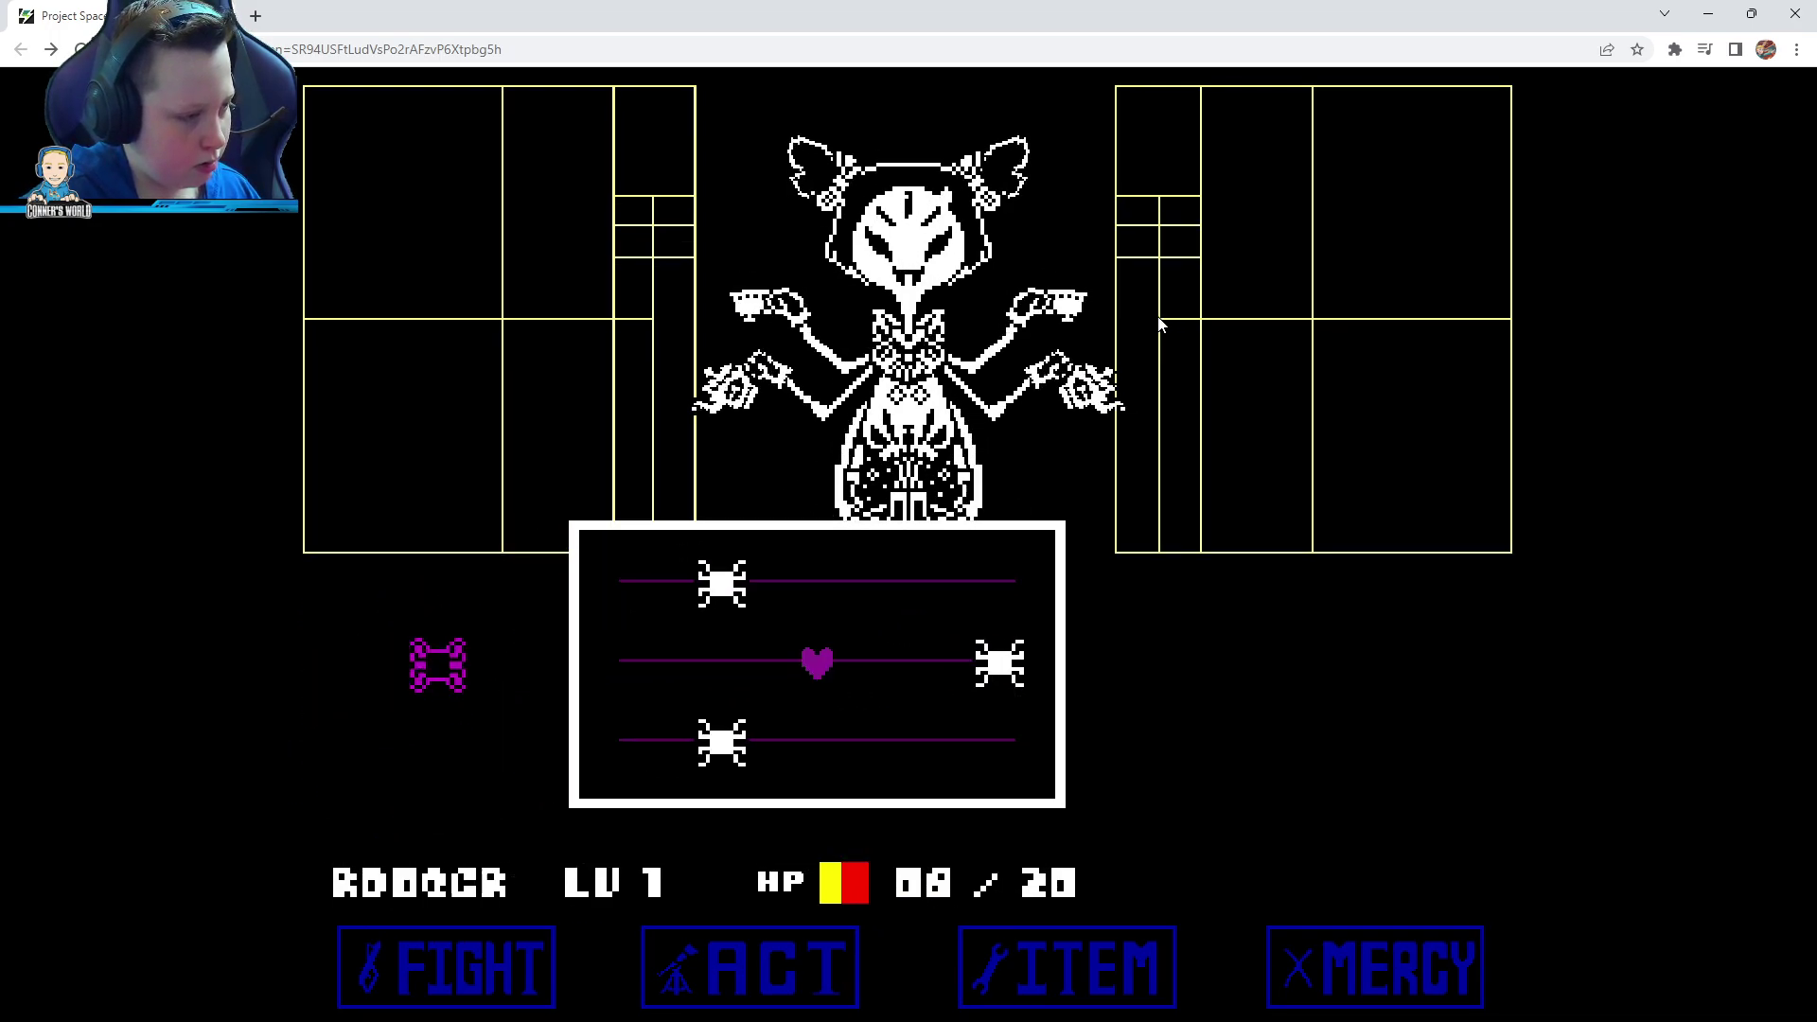
pyautogui.press('Up')
pyautogui.press('Down')
pyautogui.press('Up')
pyautogui.press('Down')
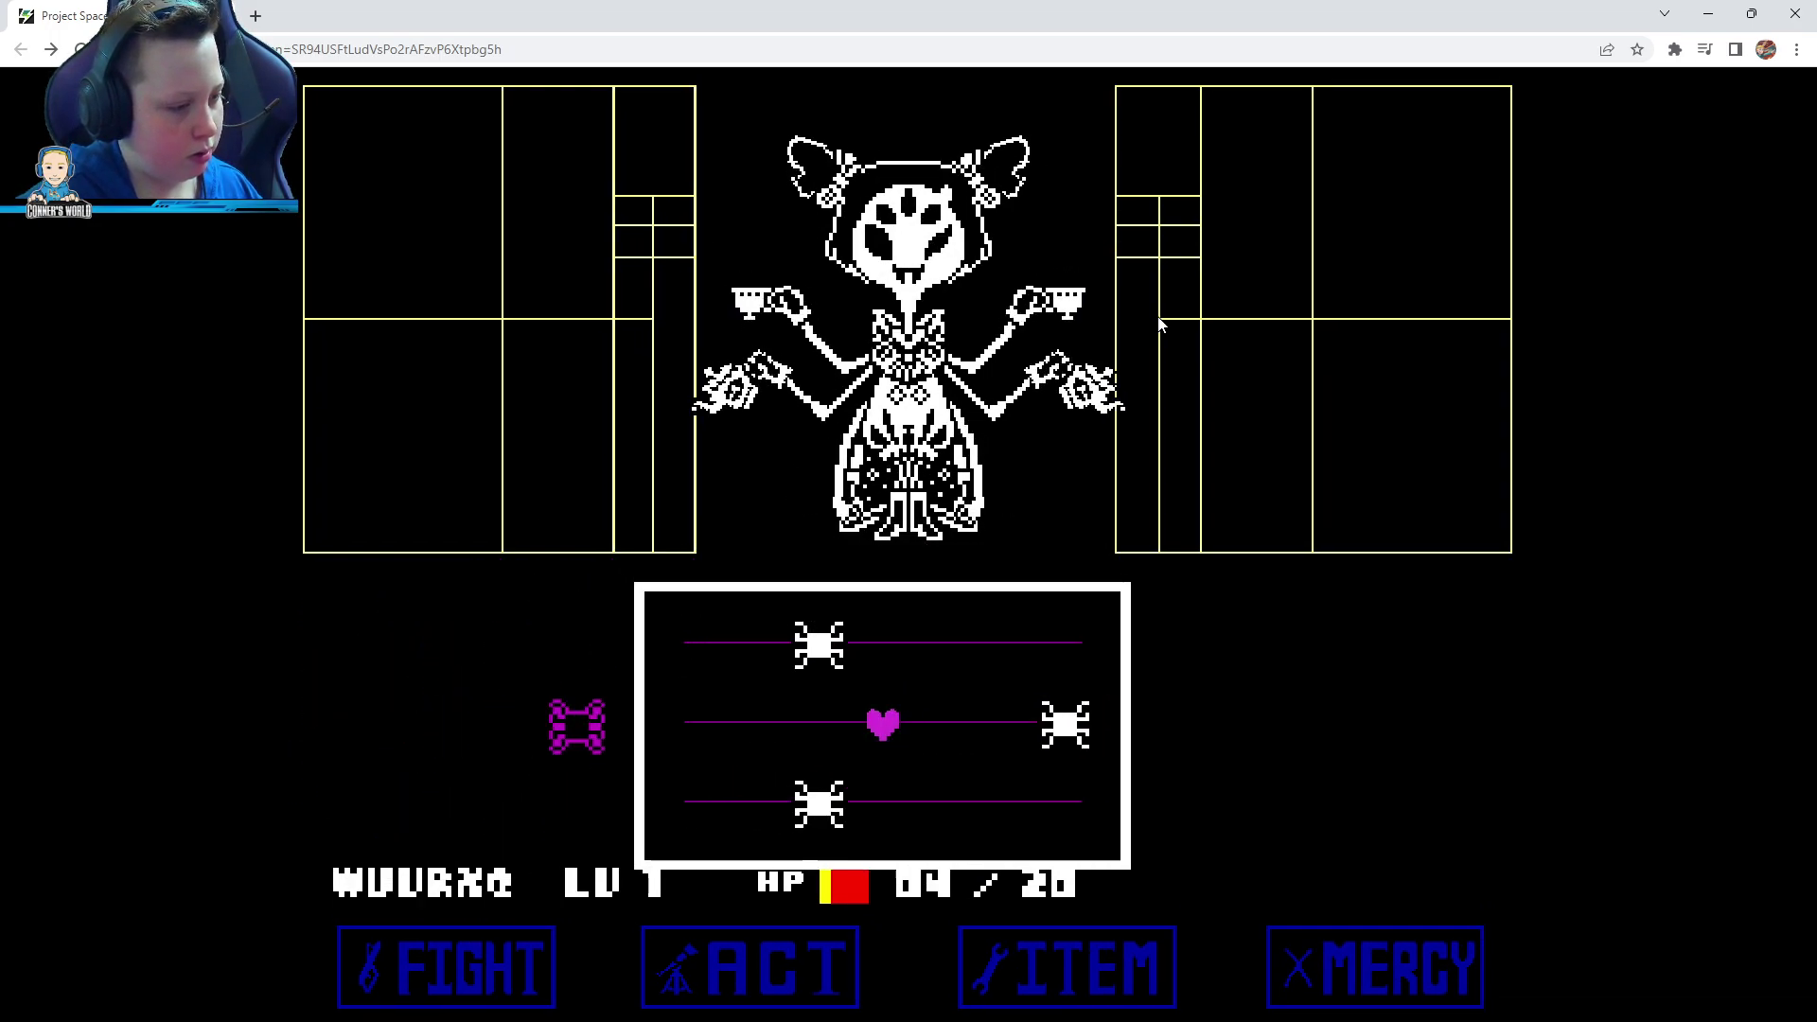
pyautogui.press('Up')
pyautogui.press('Down')
pyautogui.press('Up')
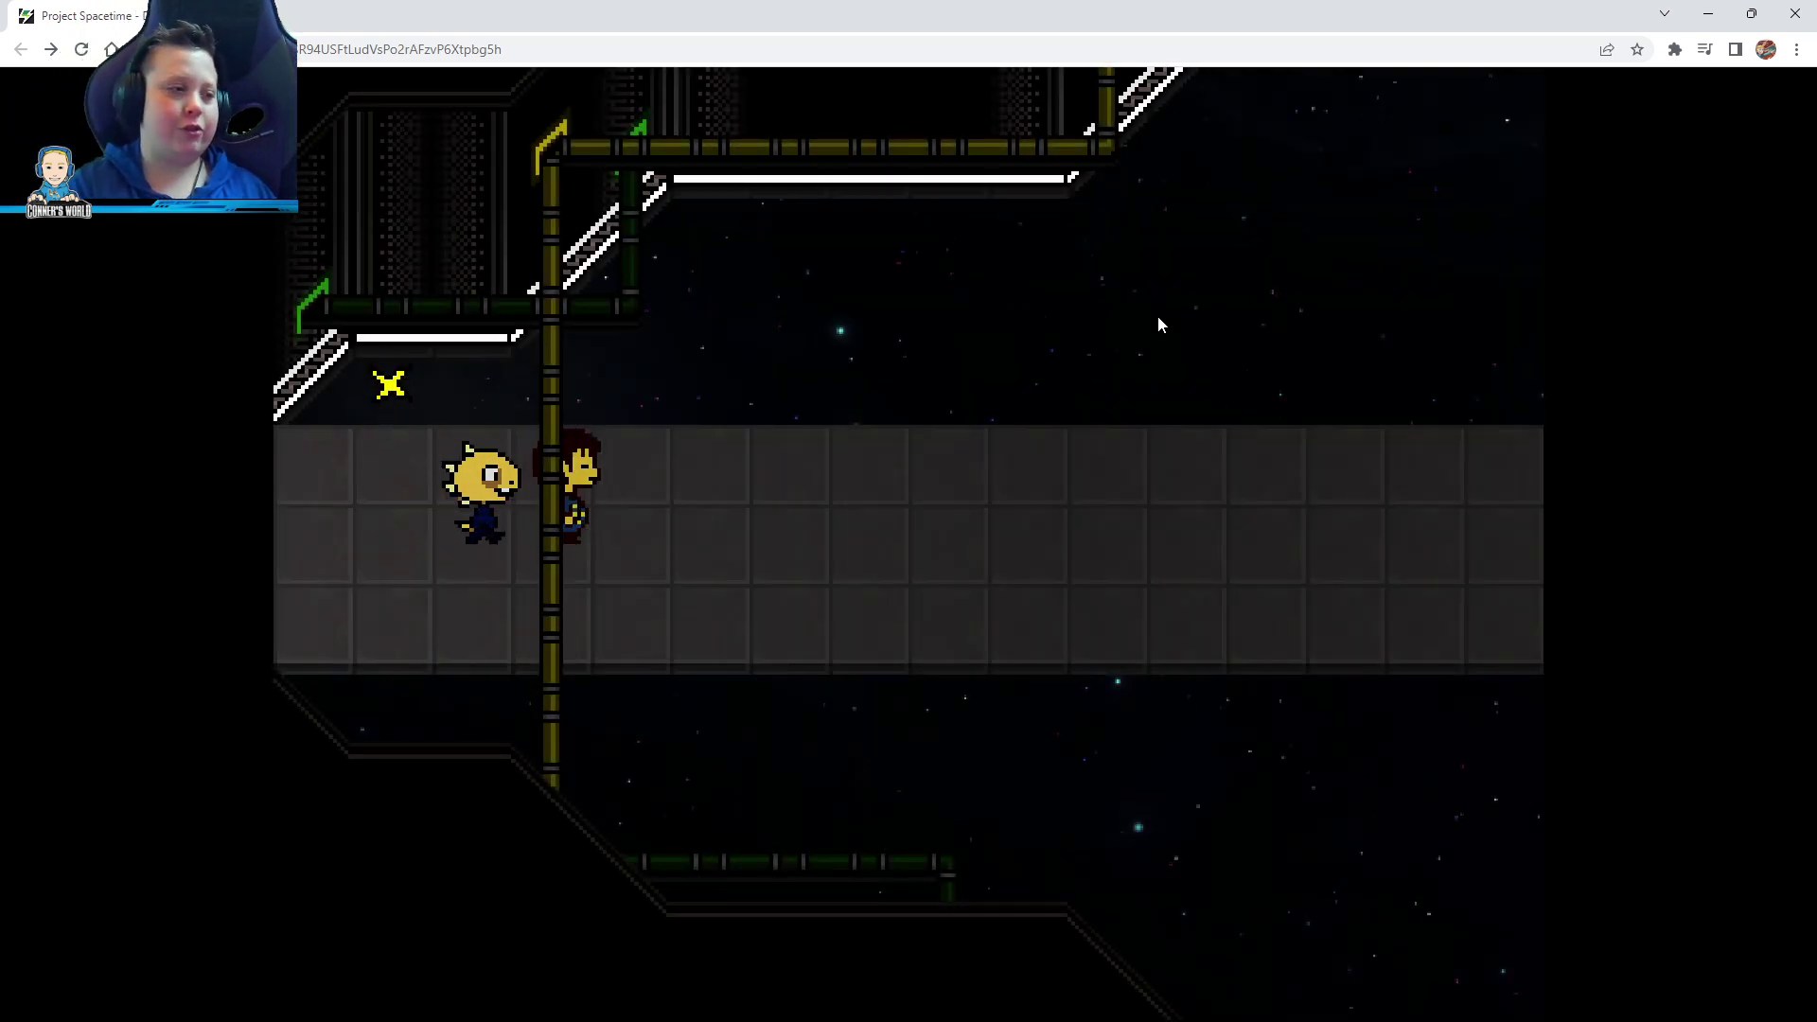
# Walk right and then up through the star maze corridor
pyautogui.press('Right')
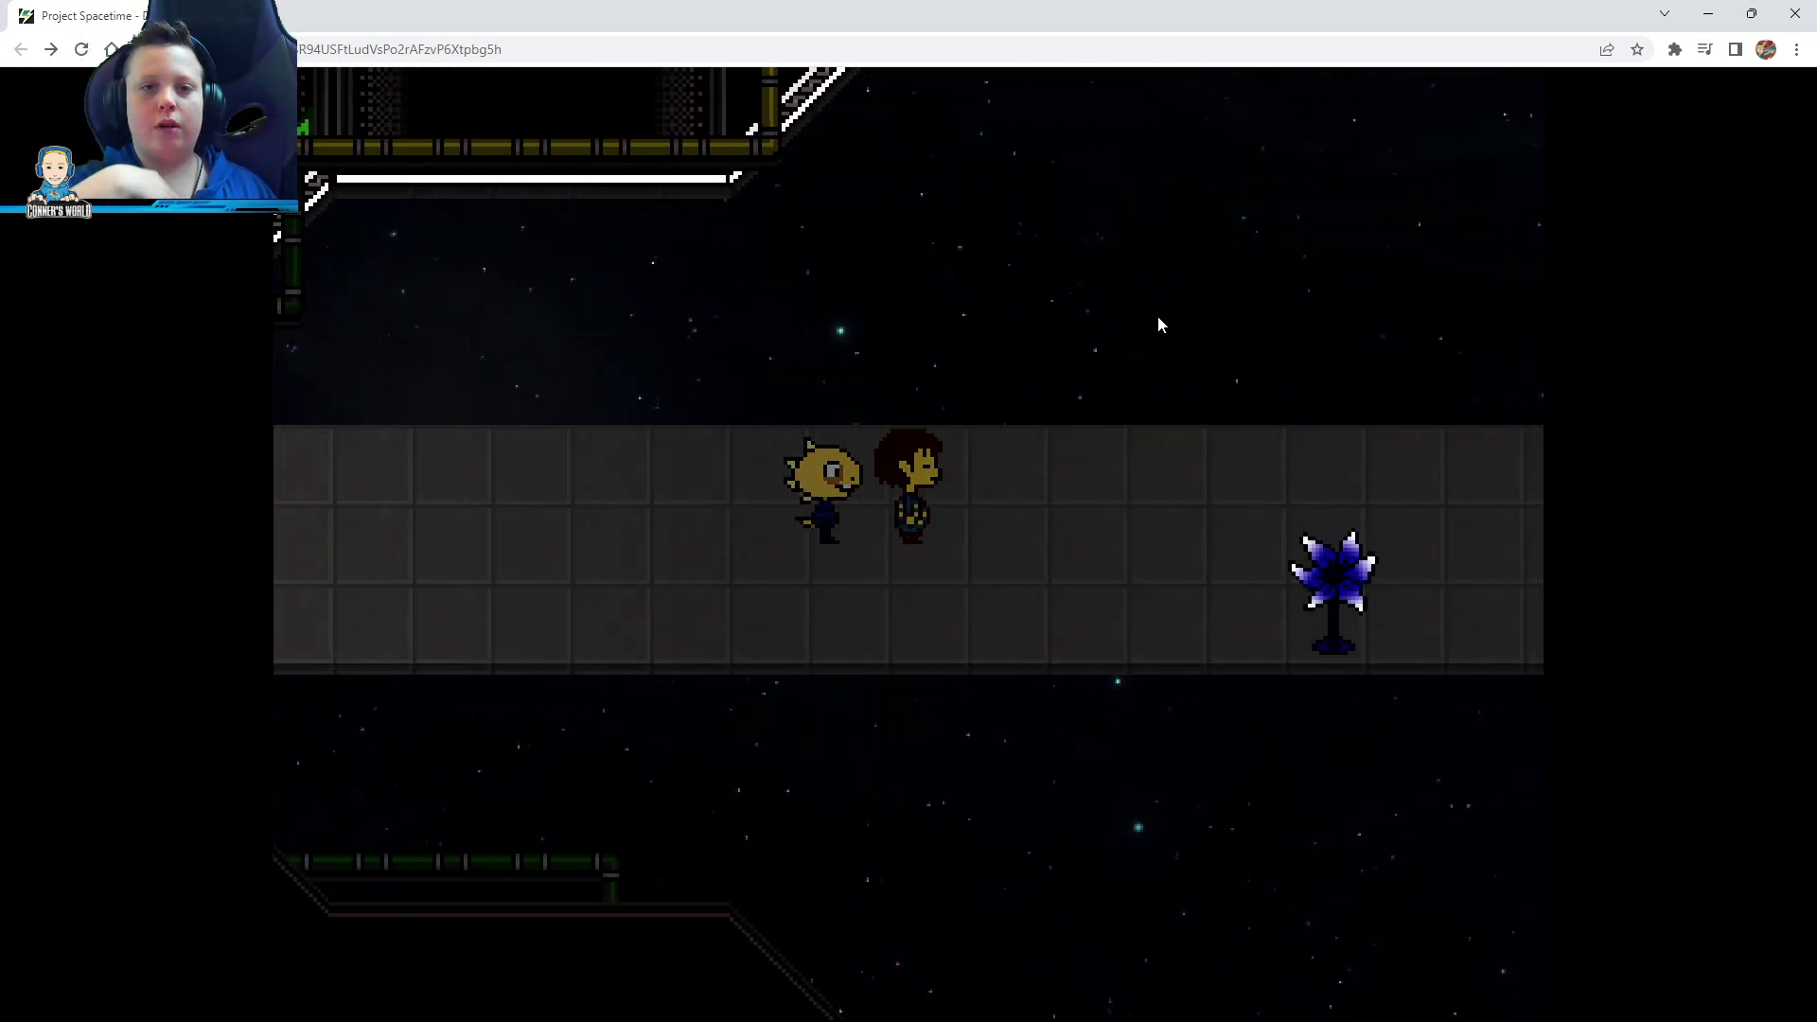
pyautogui.press('Right')
pyautogui.press('Right')
pyautogui.press('Right')
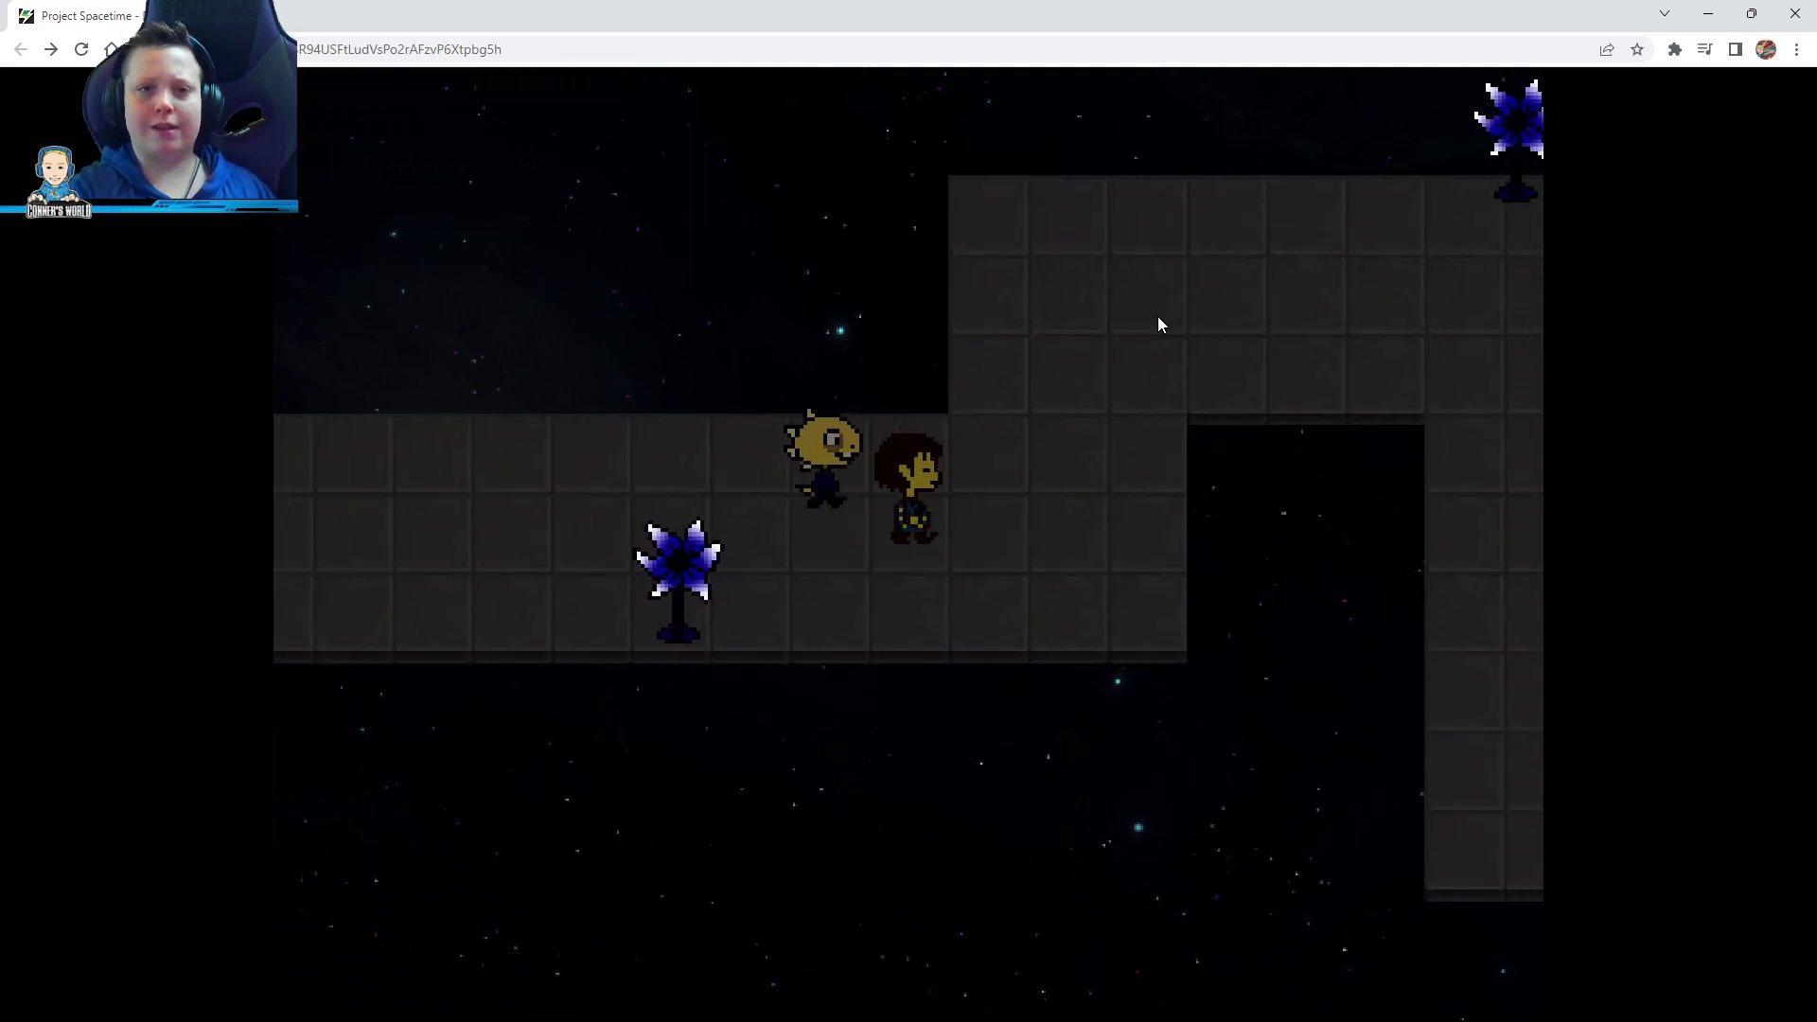
pyautogui.press('Up')
pyautogui.press('Up')
pyautogui.press('Up')
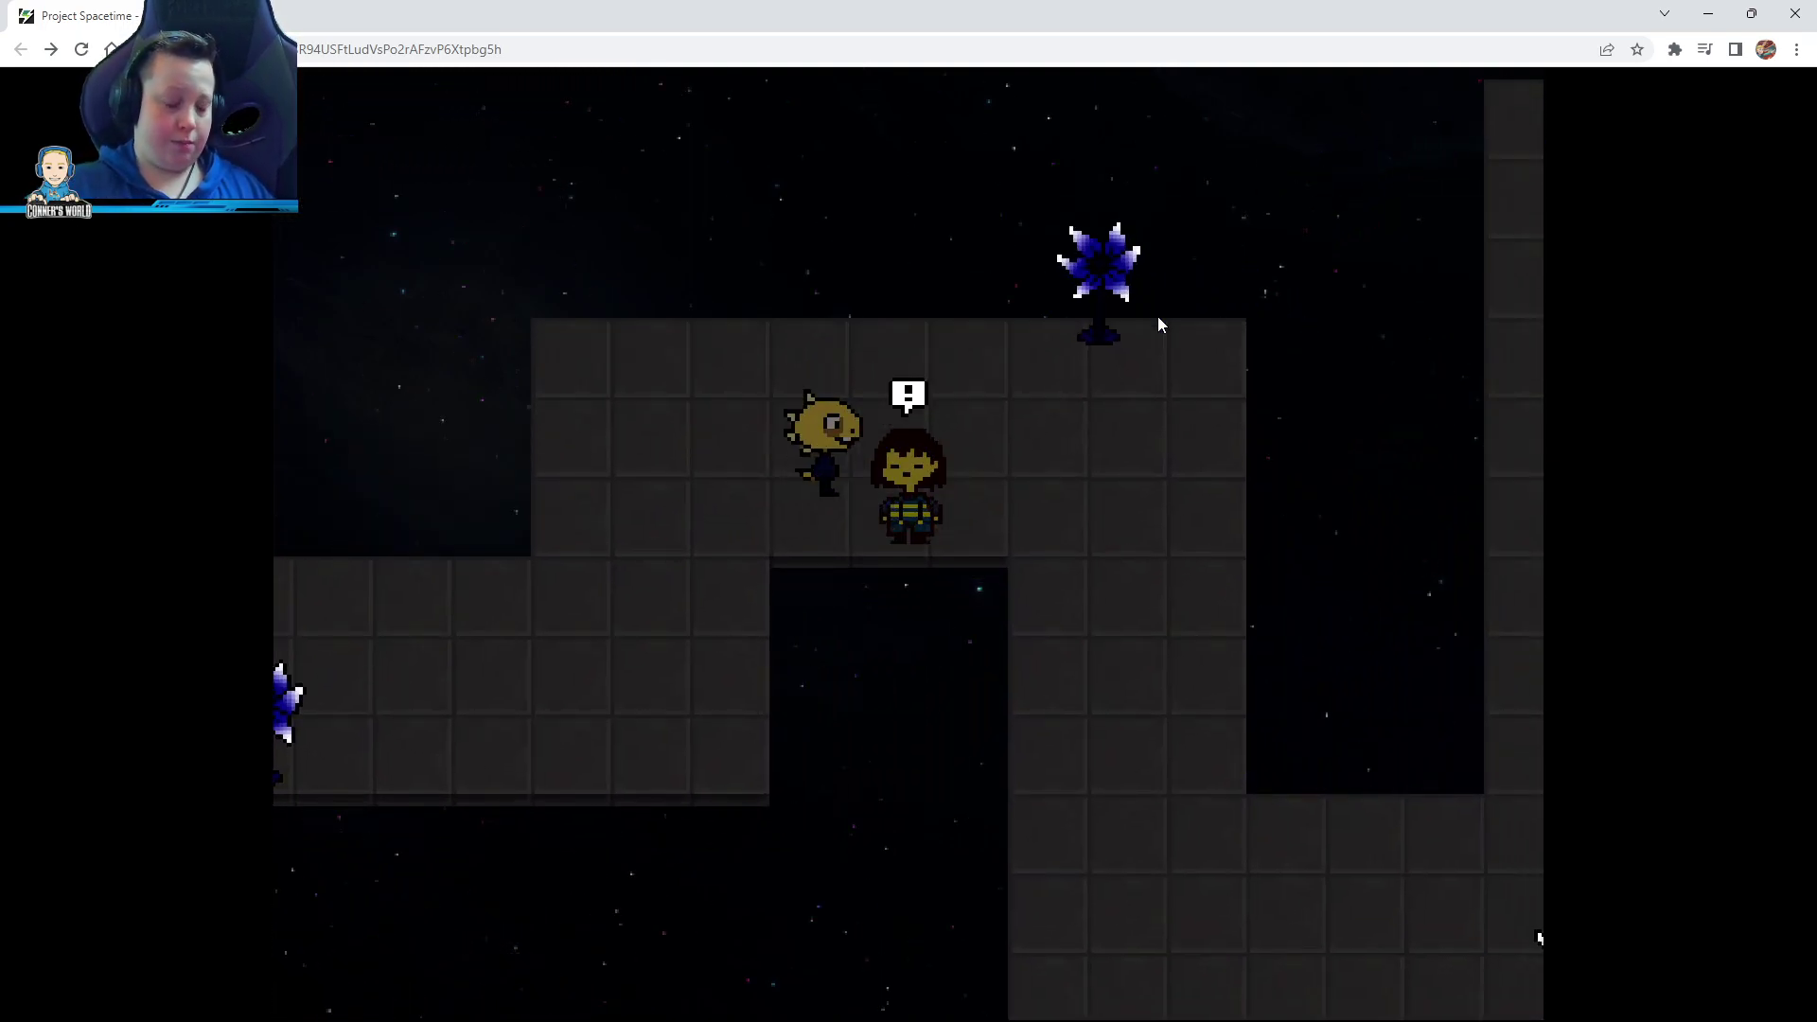
# Flee the battle against the two Gelatini through Mercy
pyautogui.press('z')
pyautogui.press('x')
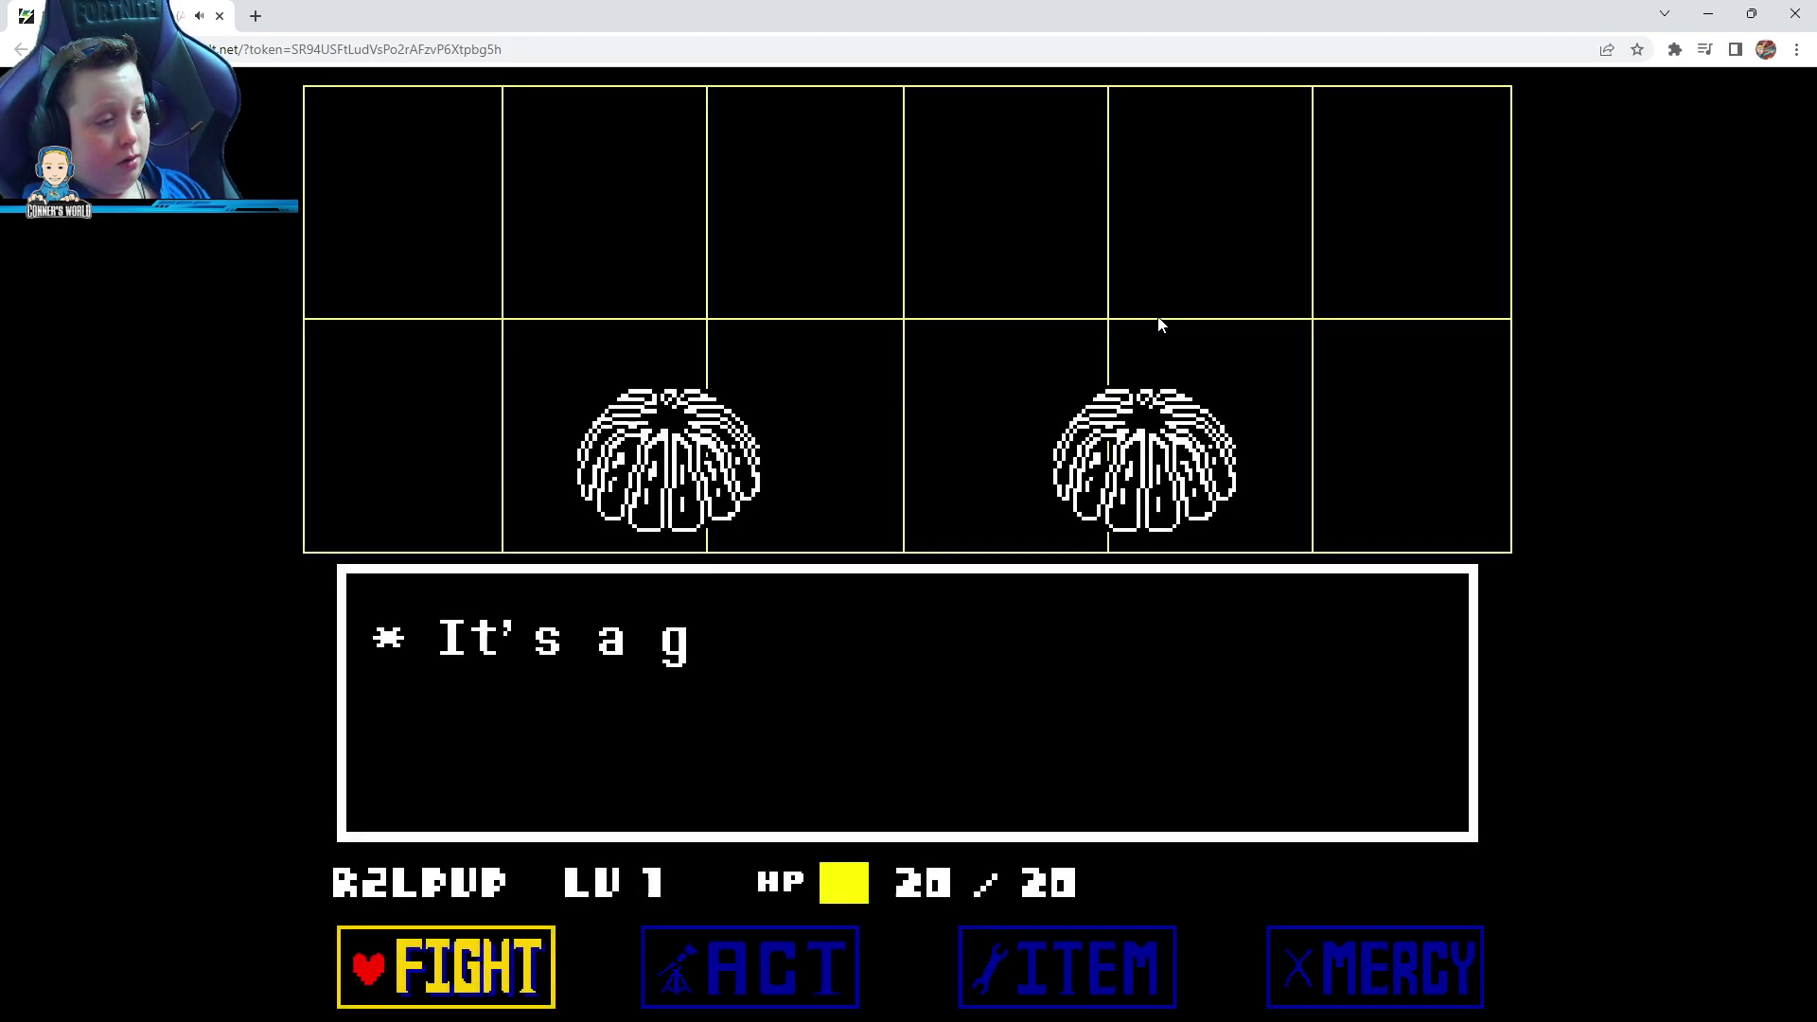
pyautogui.press('Right')
pyautogui.press('Right')
pyautogui.press('Right')
pyautogui.press('z')
pyautogui.press('Down')
pyautogui.press('z')
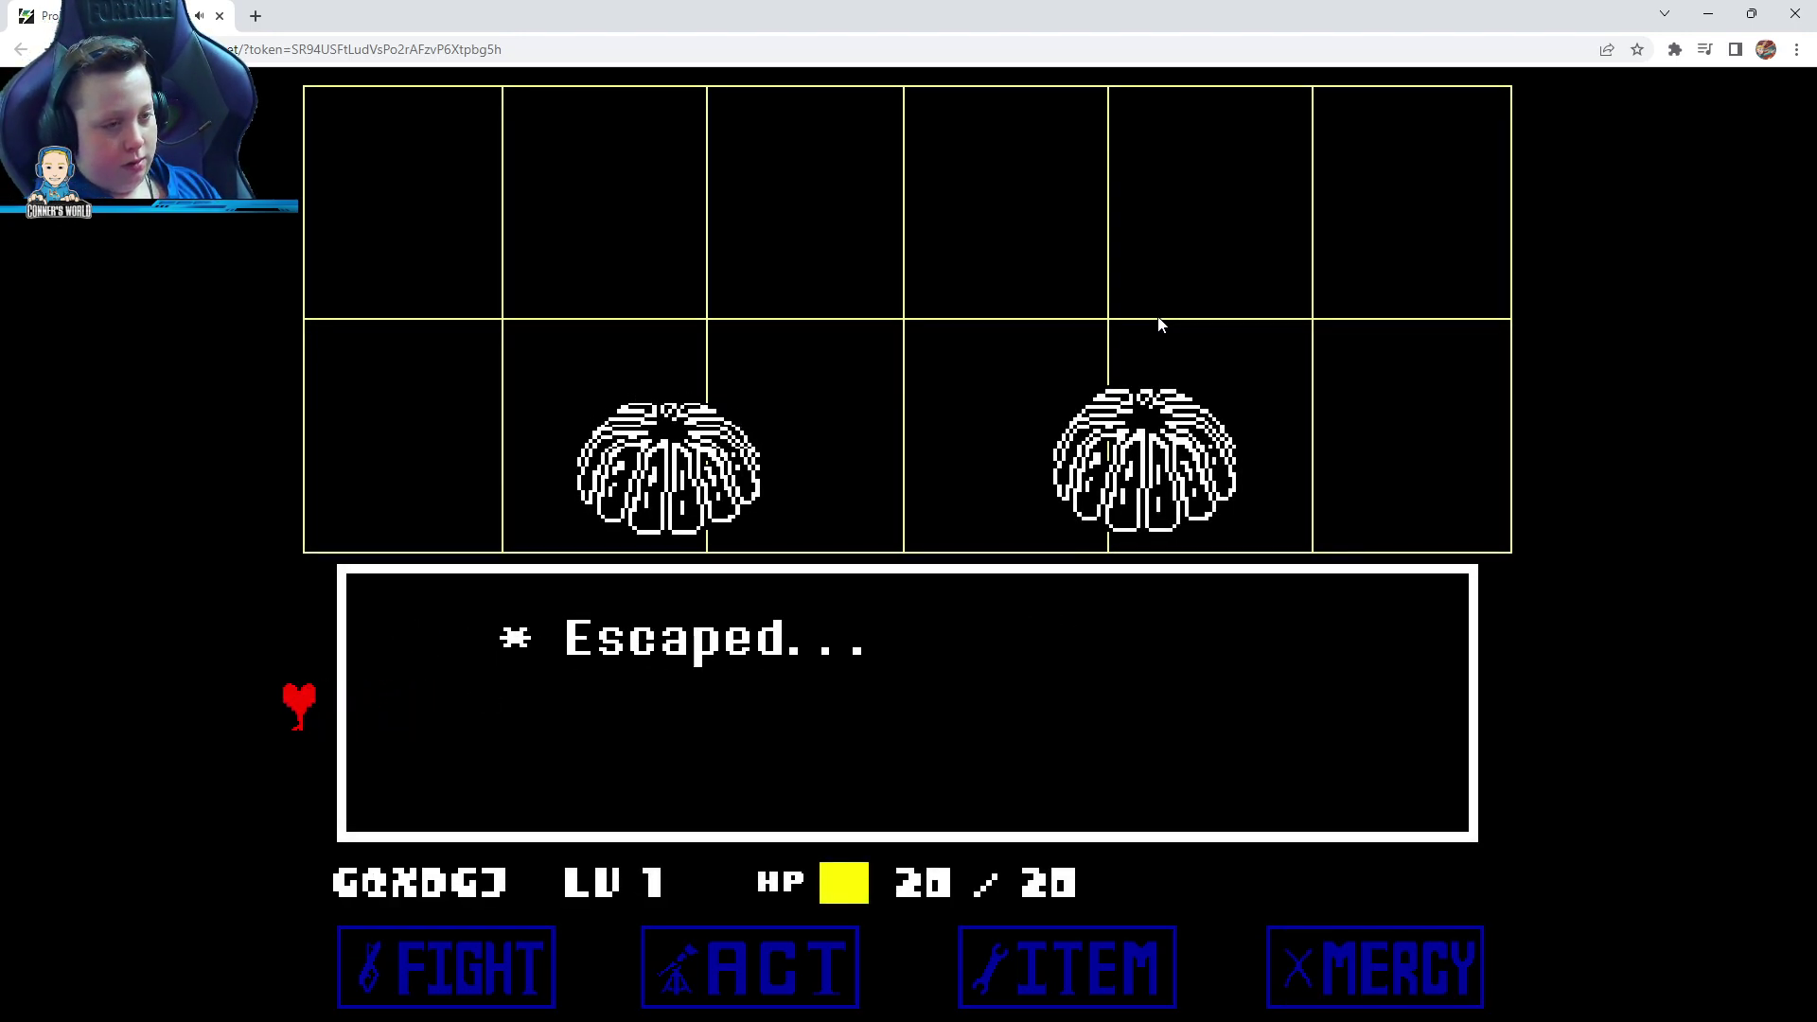
# Walk down, up and back down through the star maze corridors
pyautogui.press('Down')
pyautogui.press('Down')
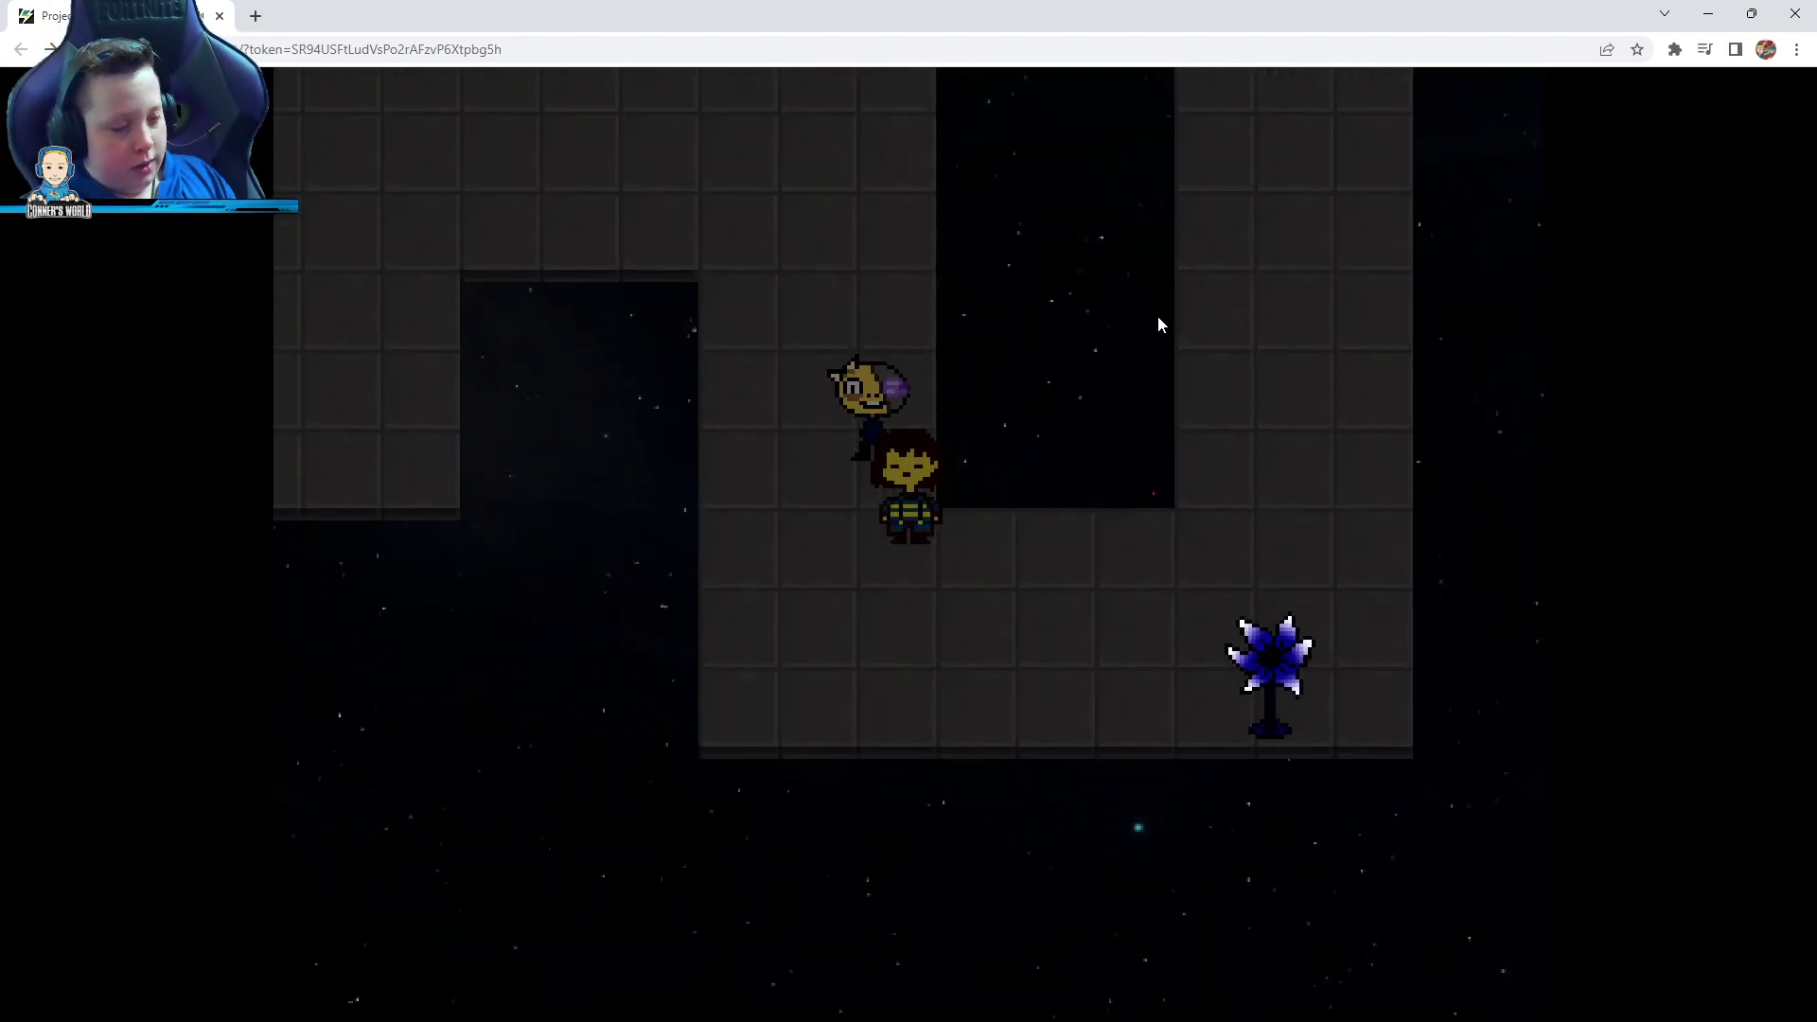
pyautogui.press('Left')
pyautogui.press('Down')
pyautogui.press('Up')
pyautogui.press('Up')
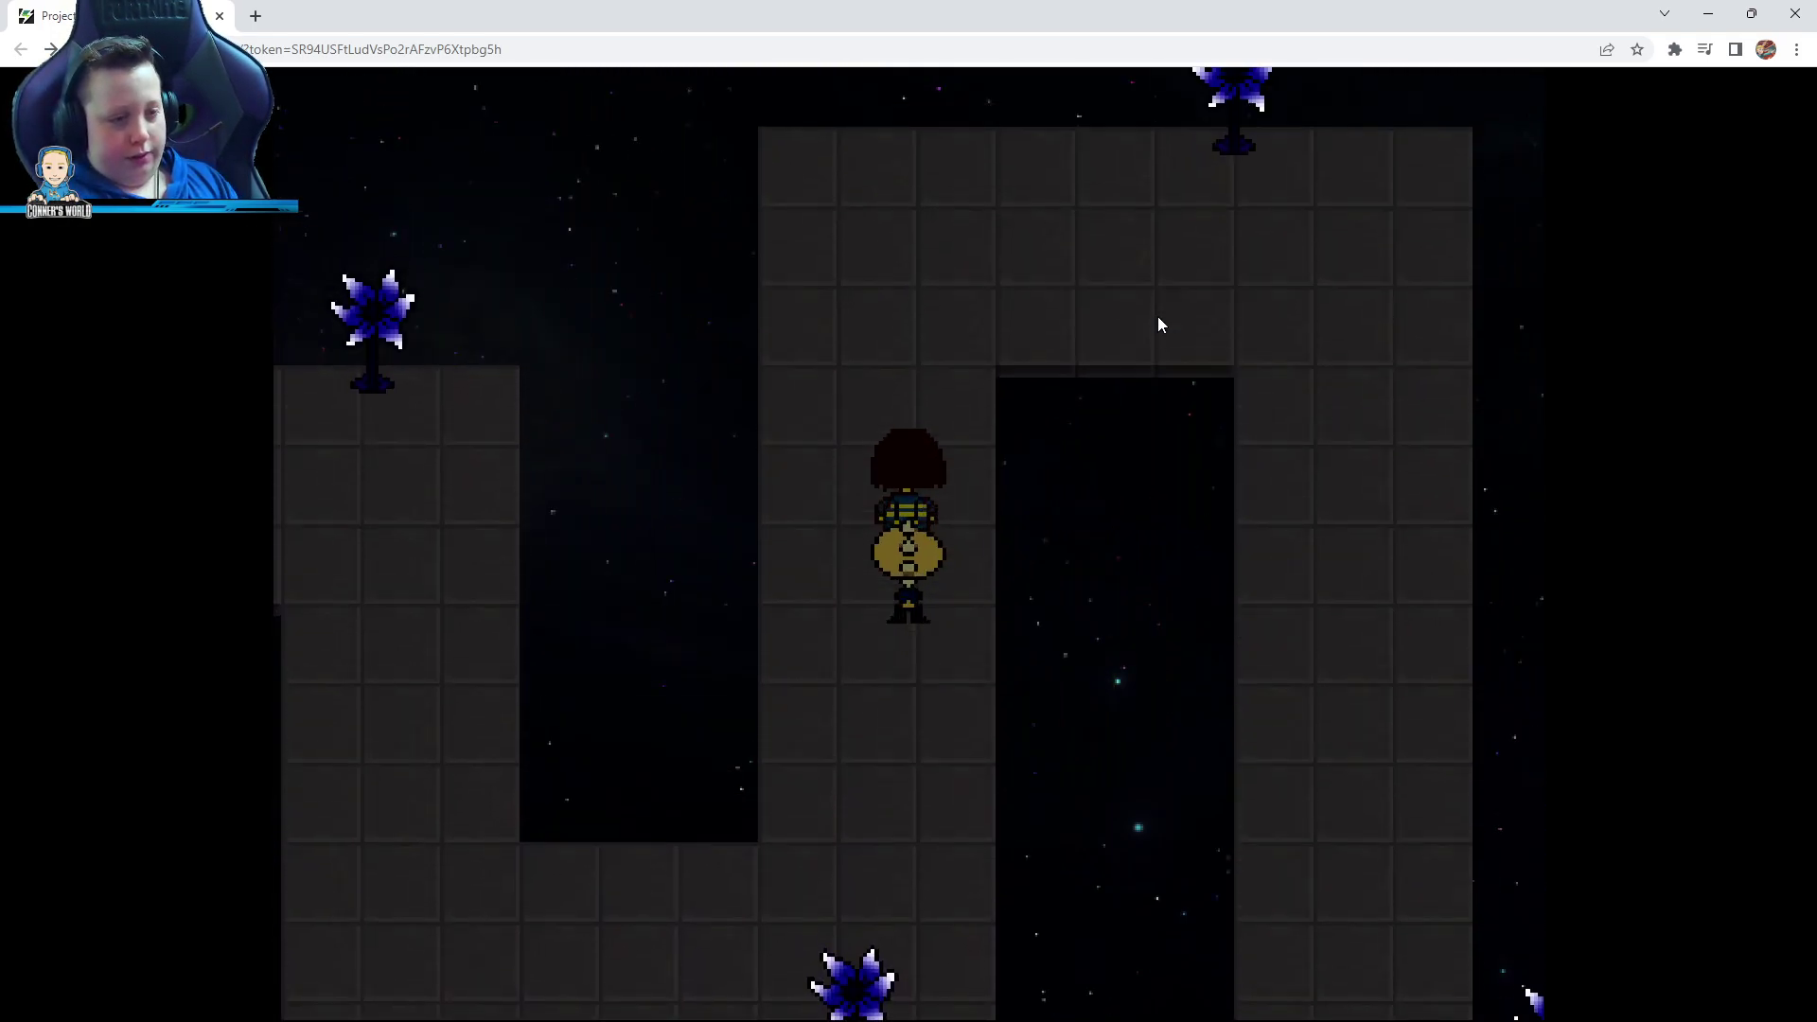
pyautogui.press('Left')
pyautogui.press('Up')
pyautogui.press('Right')
pyautogui.press('Down')
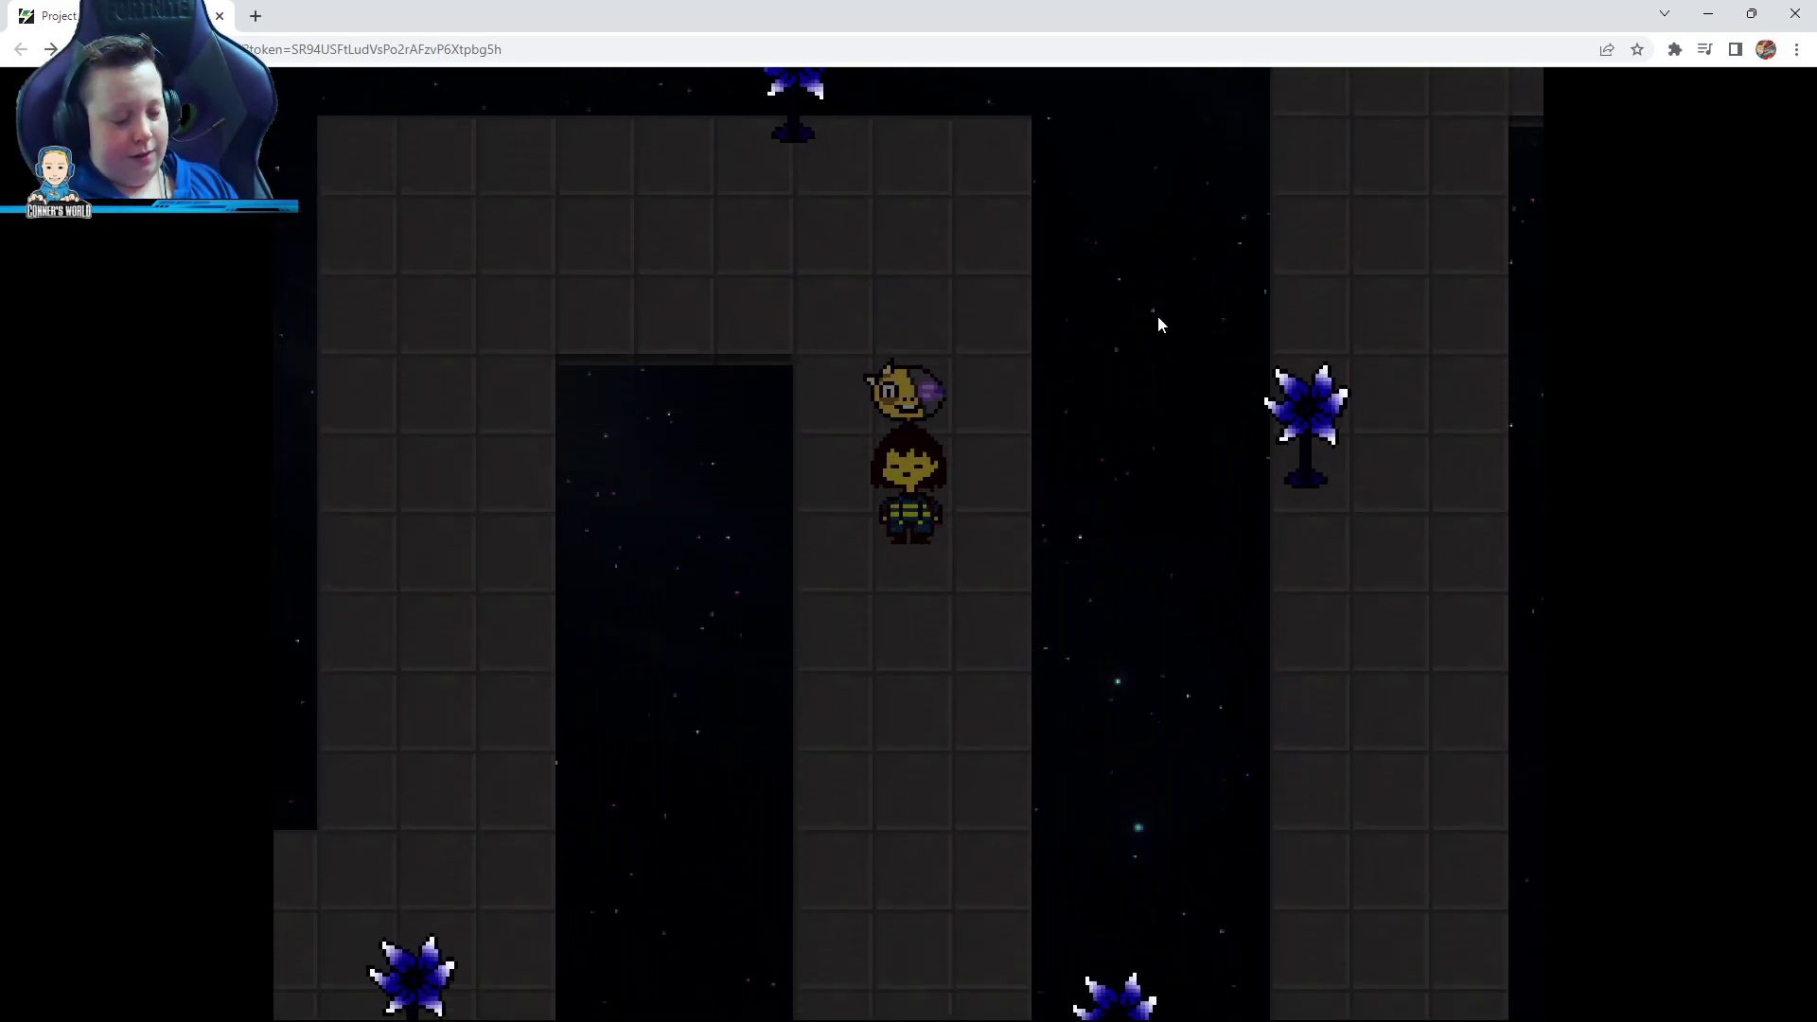
pyautogui.press('Down')
pyautogui.press('Down')
pyautogui.press('Down')
# Head right and down into a new section of the maze
pyautogui.press('Right')
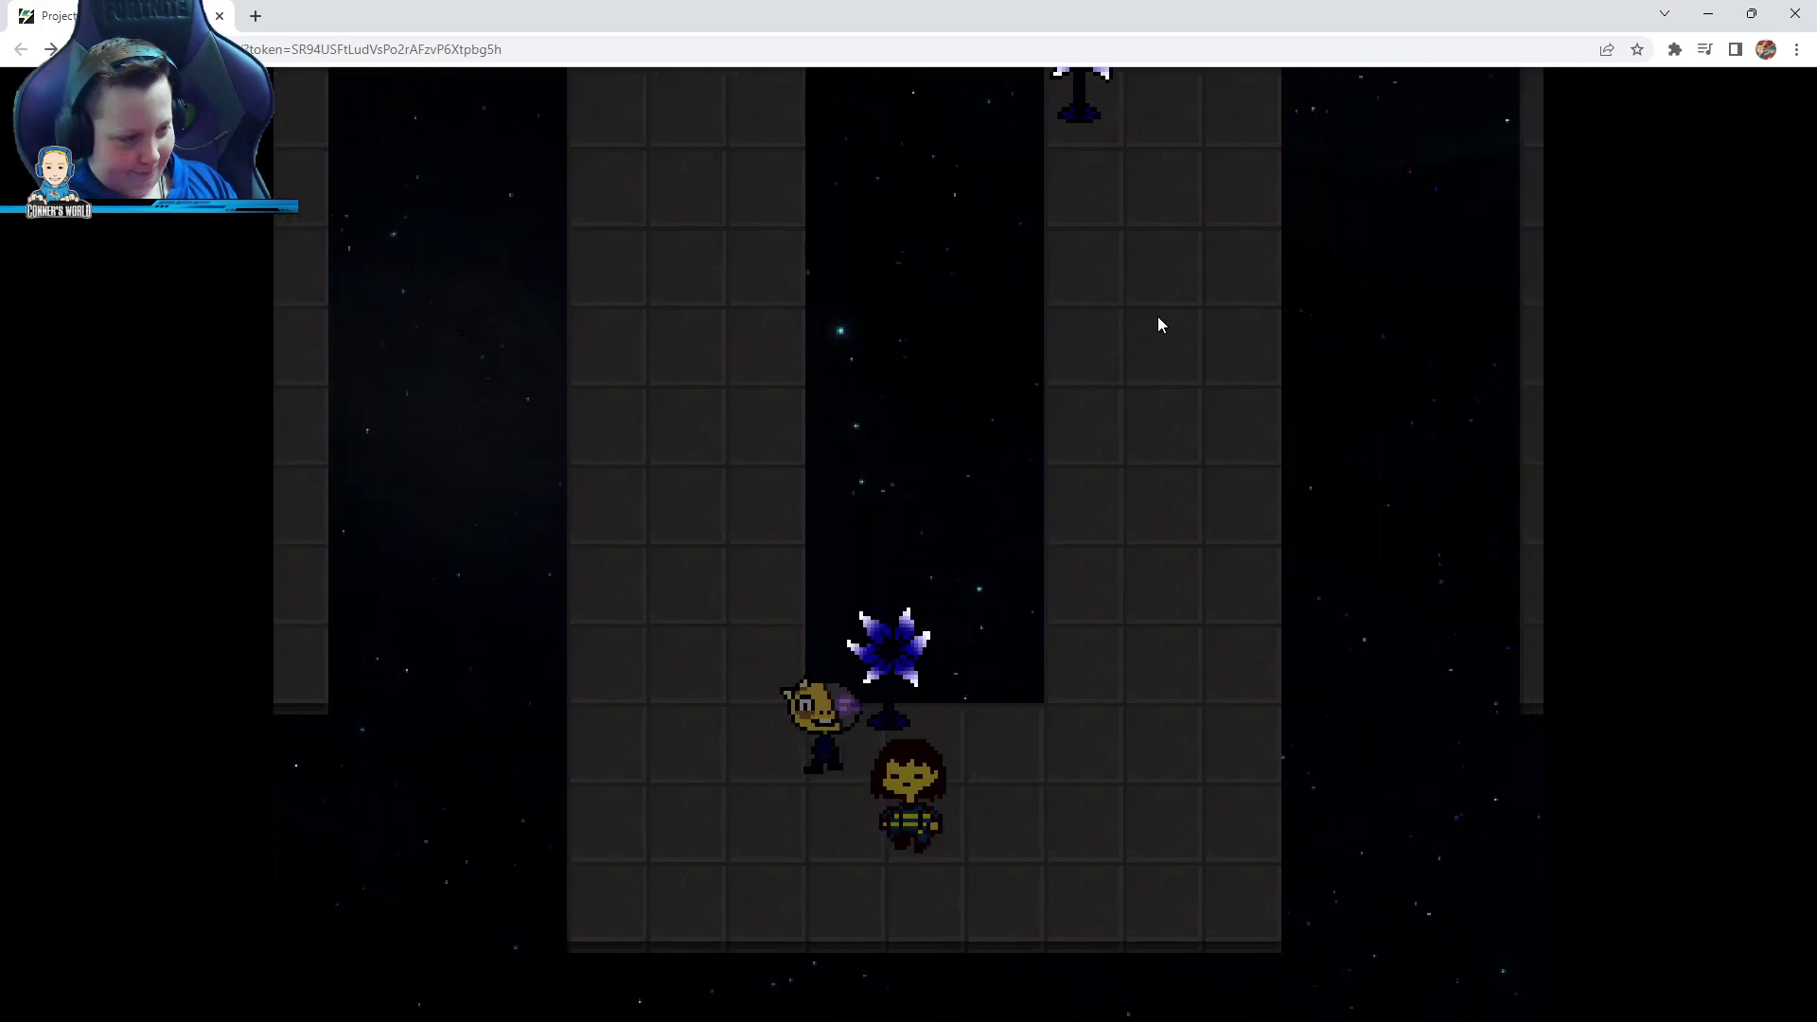
pyautogui.press('Right')
pyautogui.press('Right')
pyautogui.press('Down')
pyautogui.press('Down')
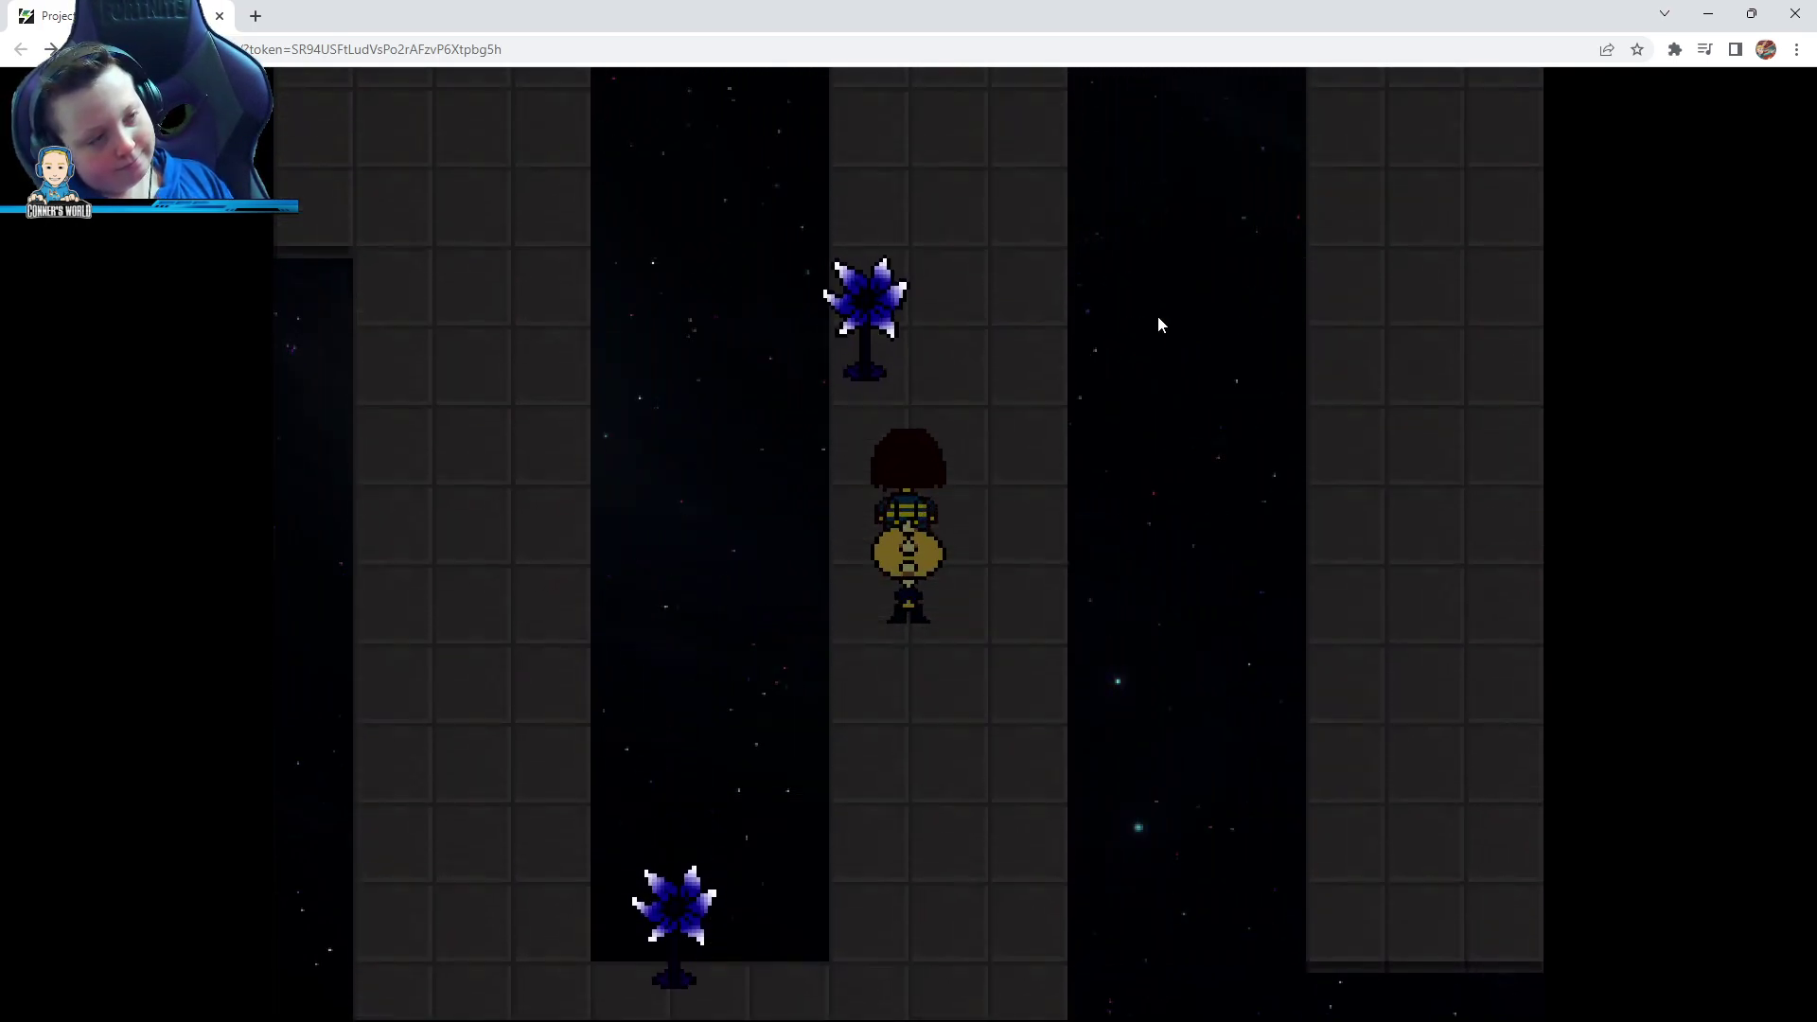
pyautogui.press('Right')
pyautogui.press('Up')
pyautogui.press('Up')
pyautogui.press('Up')
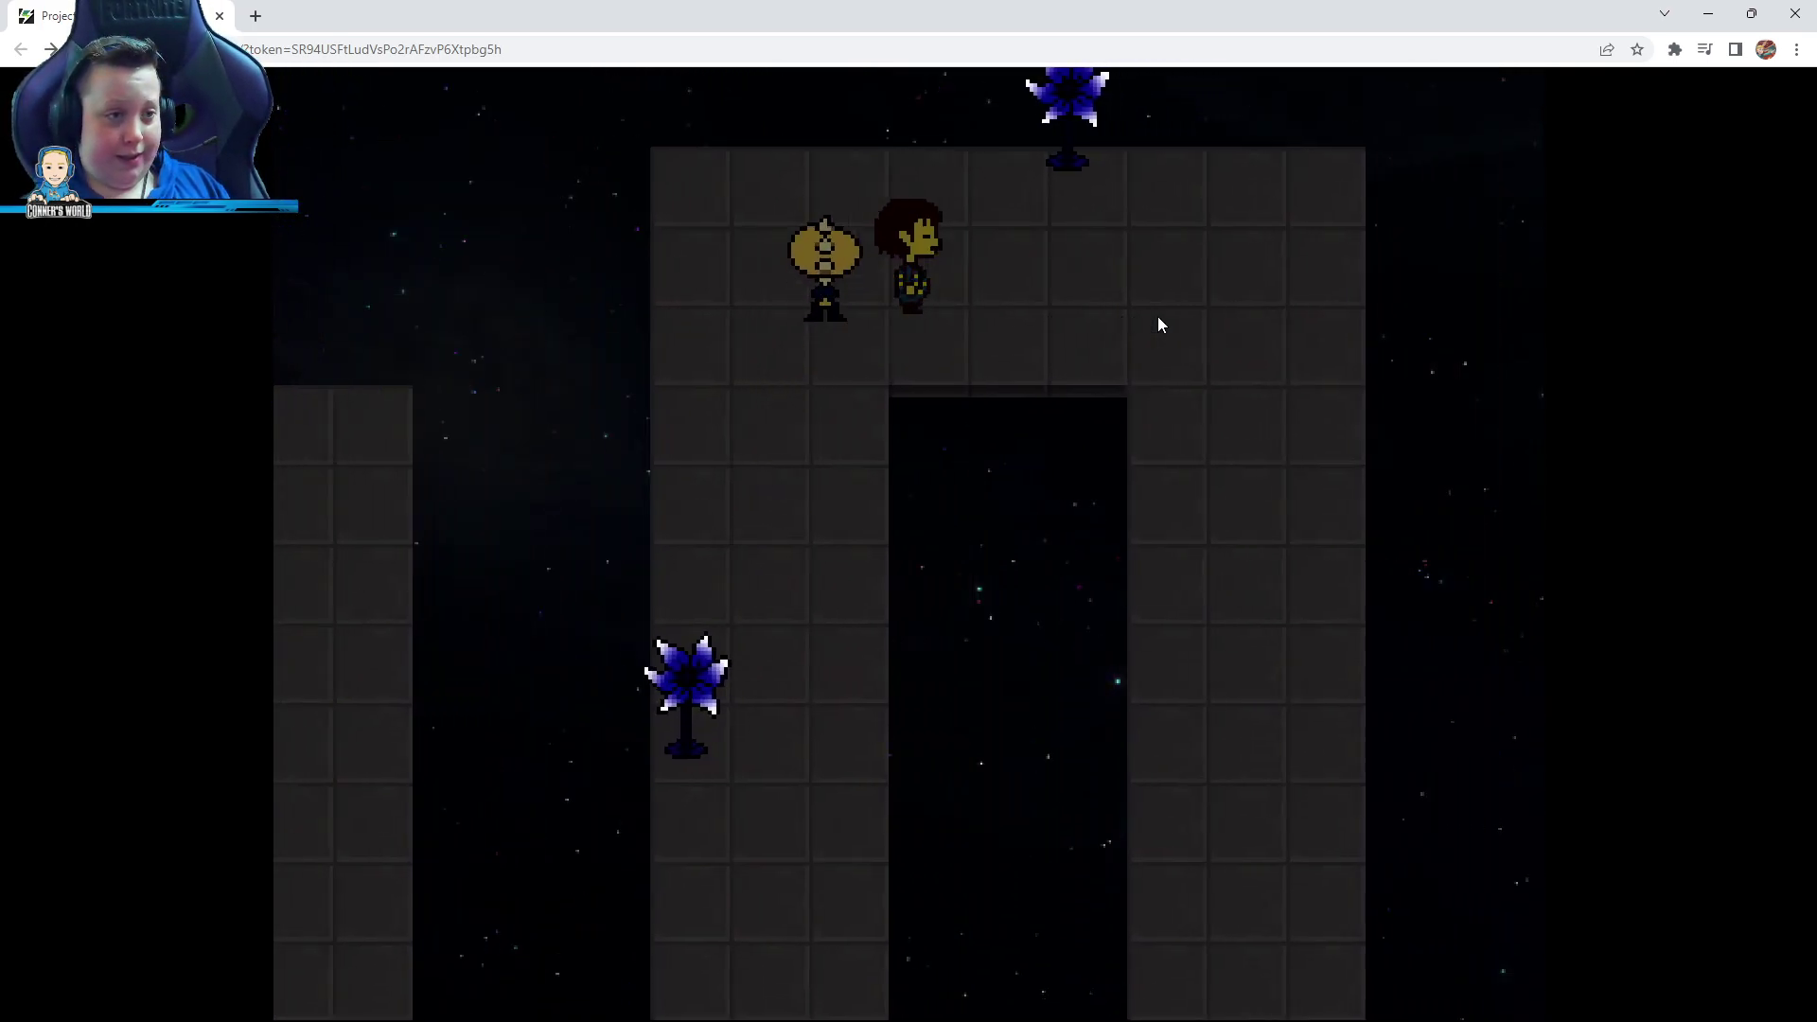
pyautogui.press('Right')
pyautogui.press('Right')
pyautogui.press('Down')
pyautogui.press('Down')
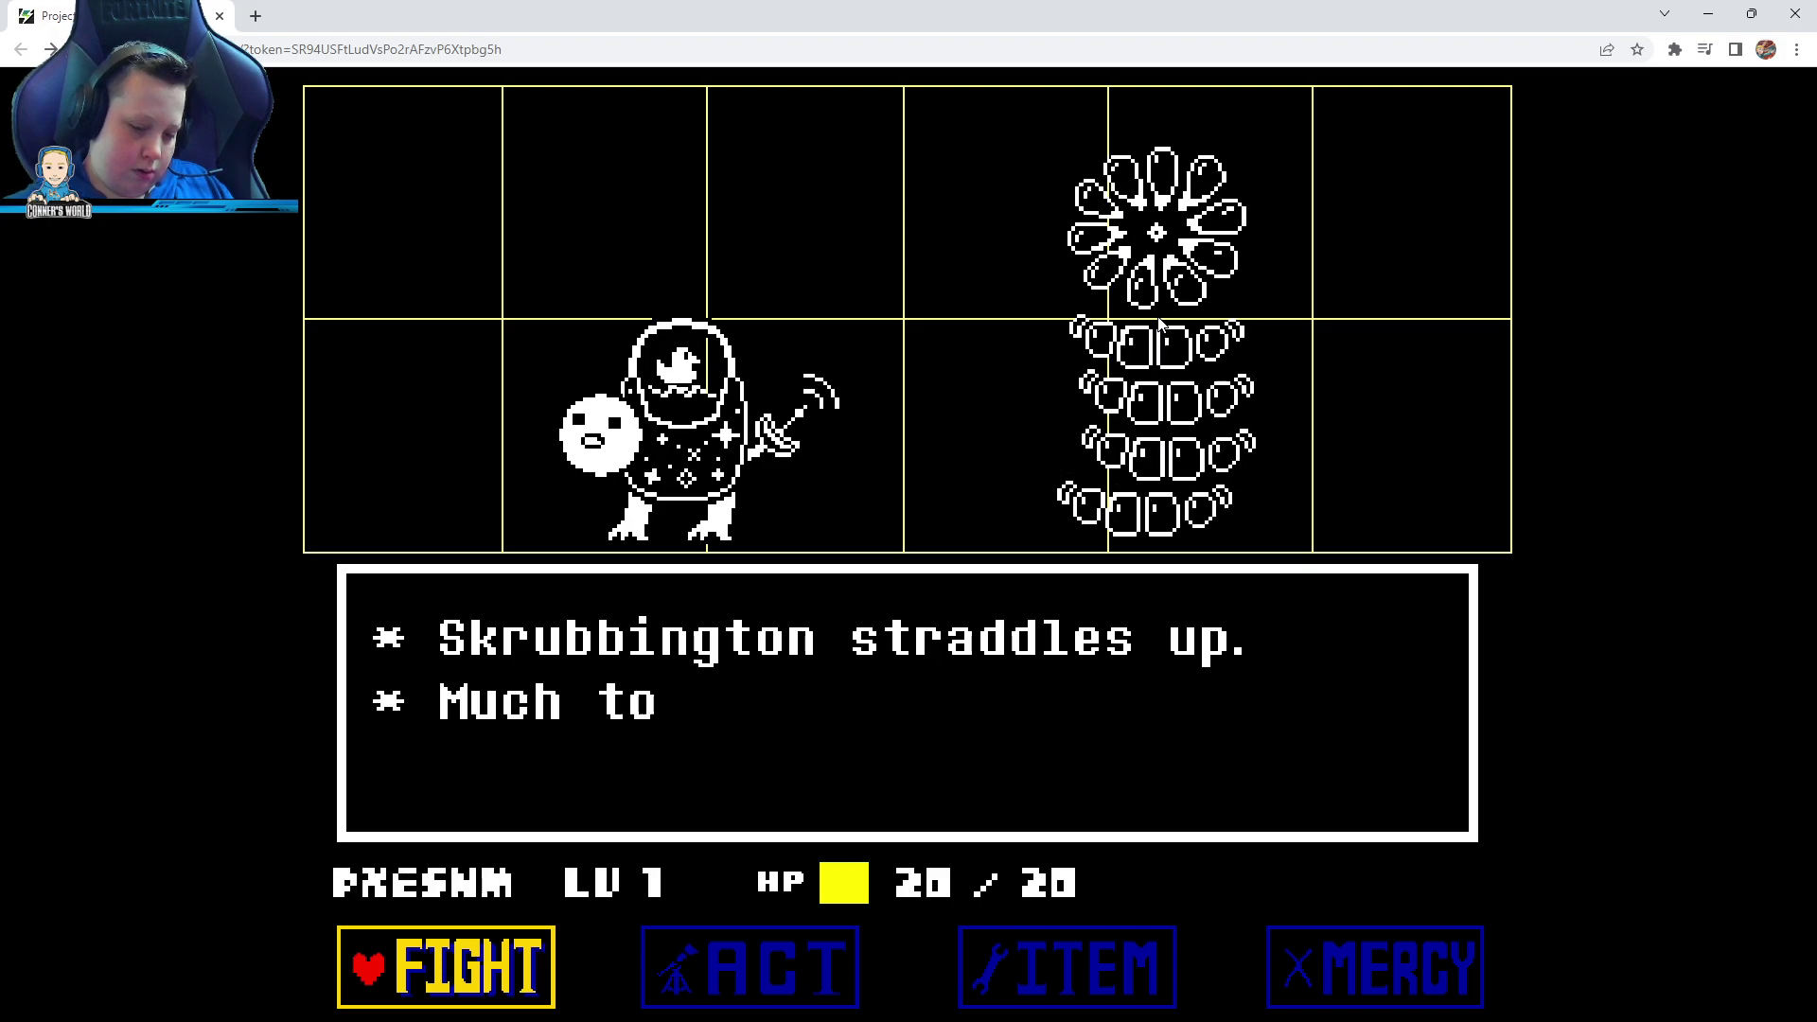
# Flee the Skrubbington battle through Mercy and resume walking the maze
pyautogui.press('Right')
pyautogui.press('Right')
pyautogui.press('z')
pyautogui.press('Down')
pyautogui.press('z')
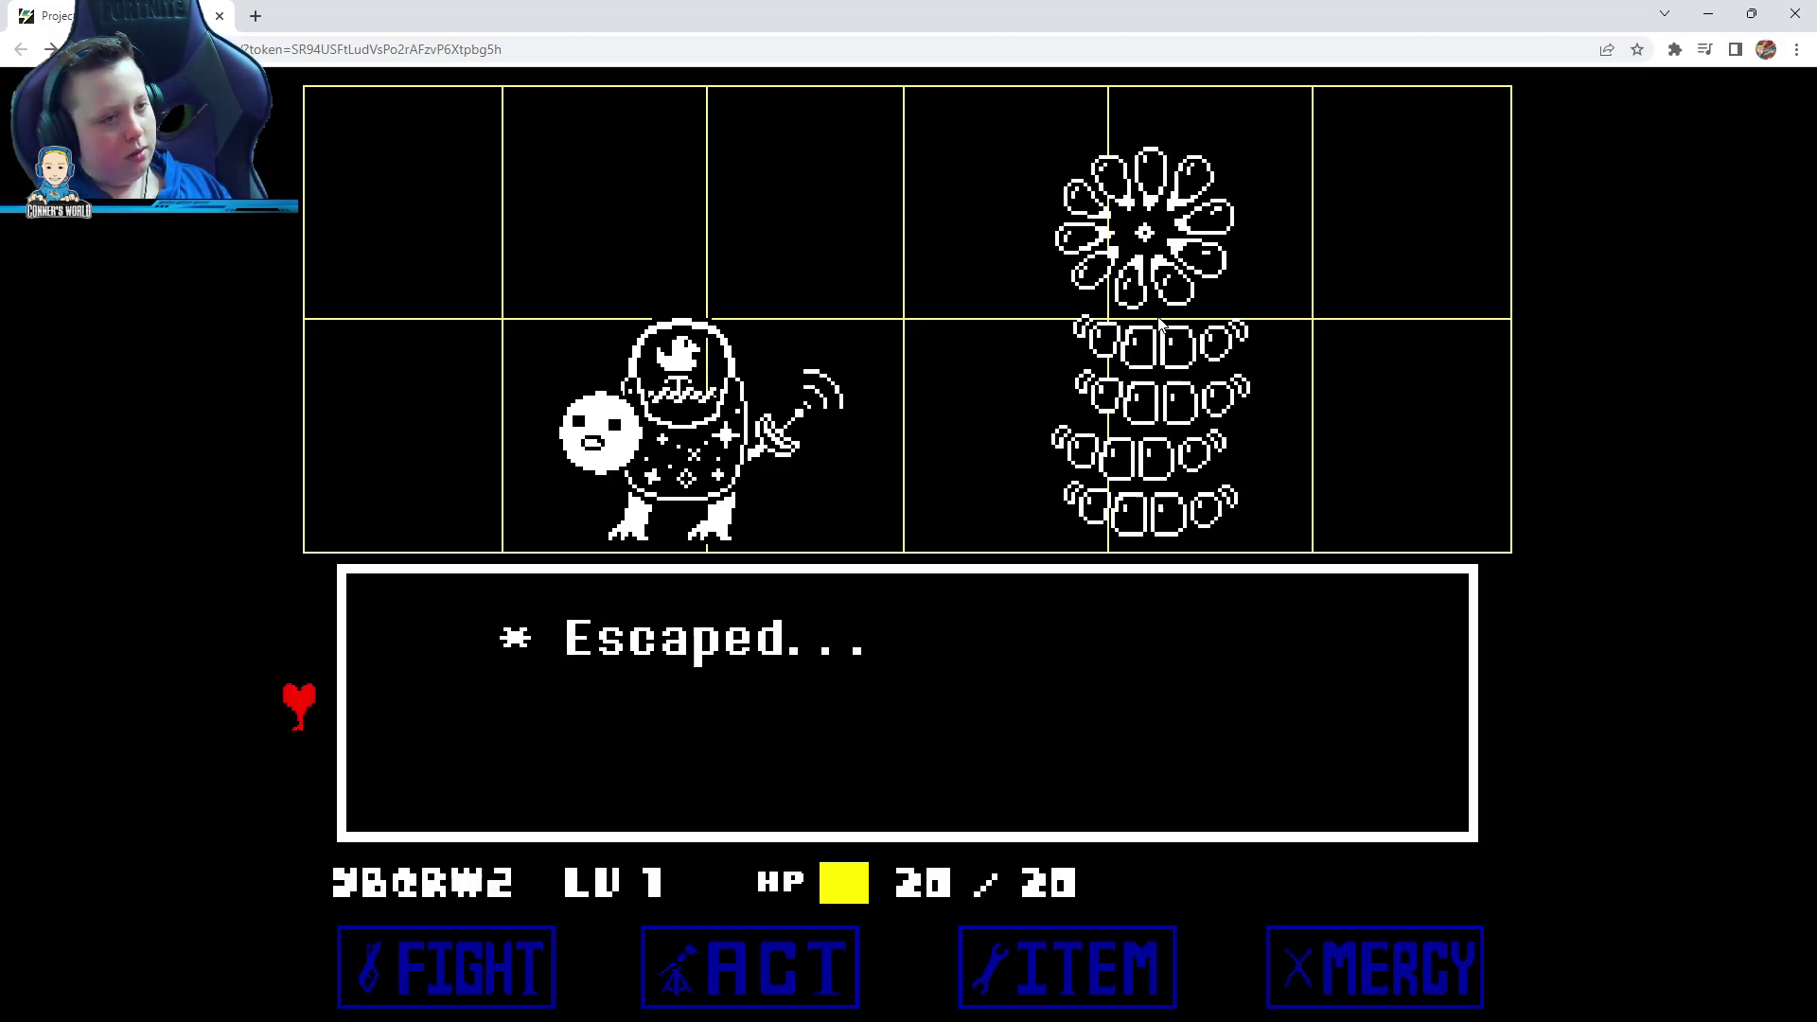
pyautogui.press('Right')
pyautogui.press('Right')
pyautogui.press('Right')
pyautogui.press('Down')
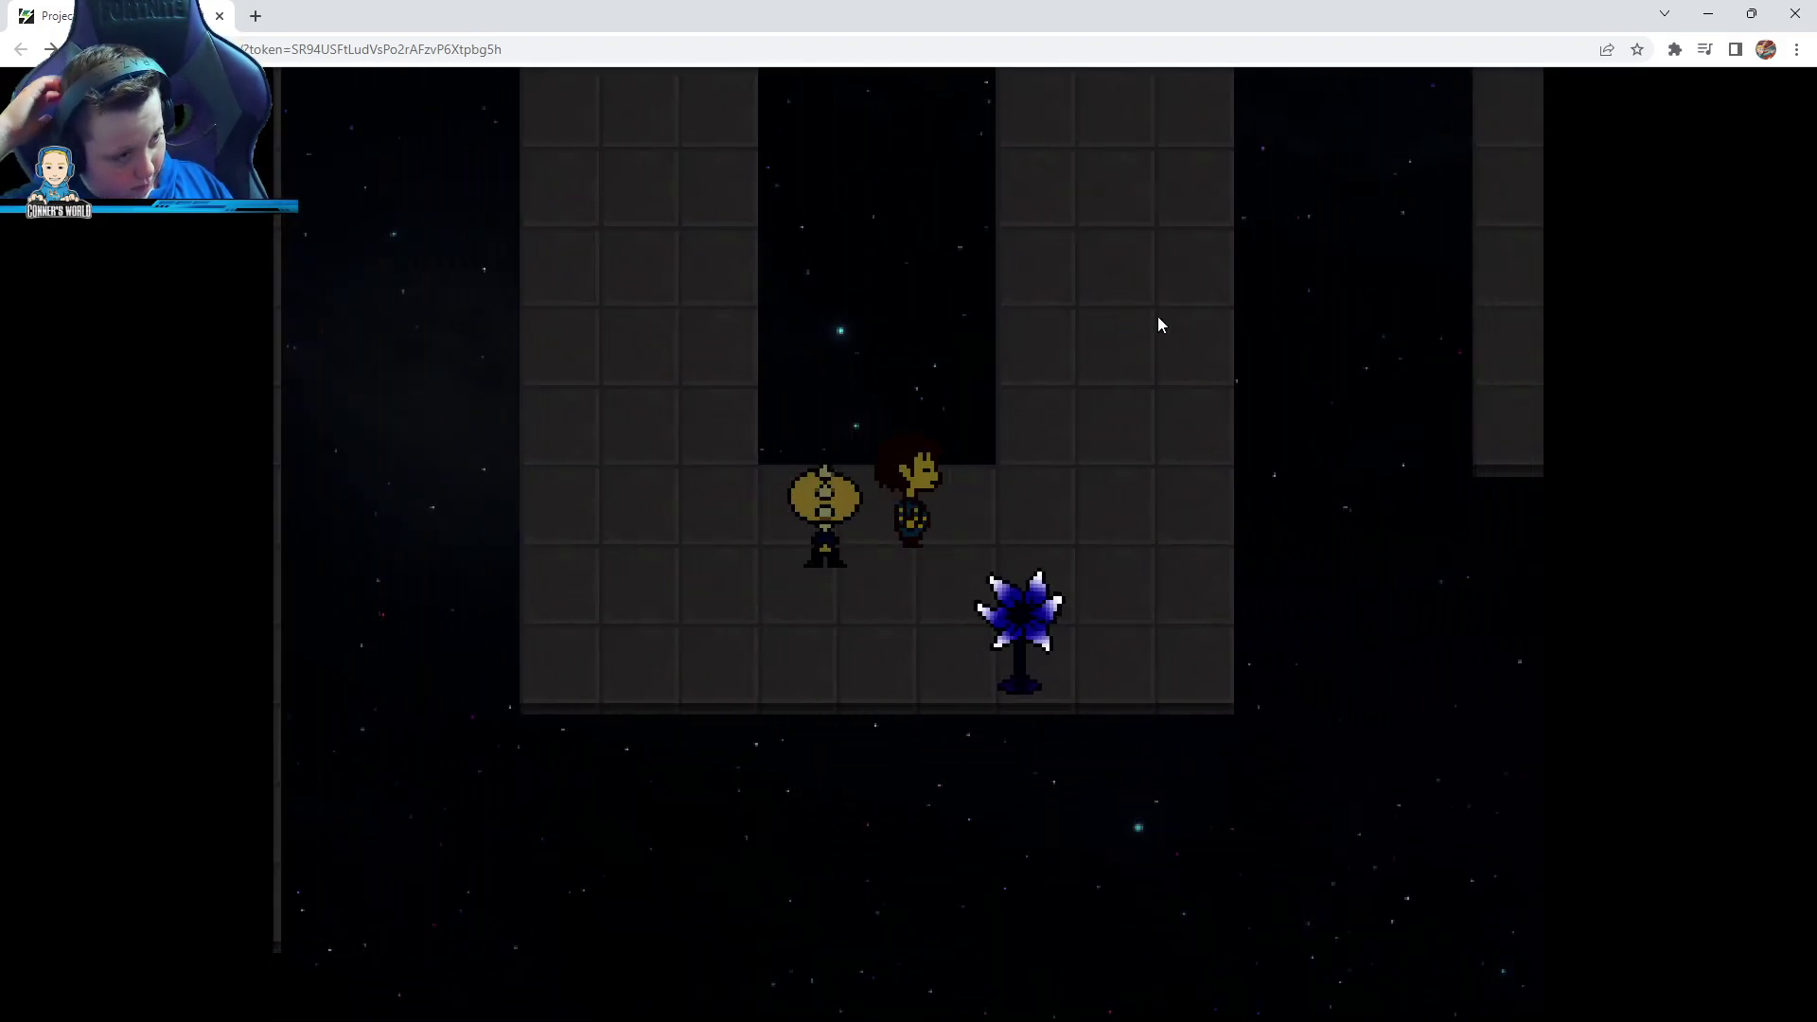
# Walk up and right through the star maze and out its exit
pyautogui.press('Up')
pyautogui.press('Up')
pyautogui.press('Up')
pyautogui.press('Up')
pyautogui.press('Up')
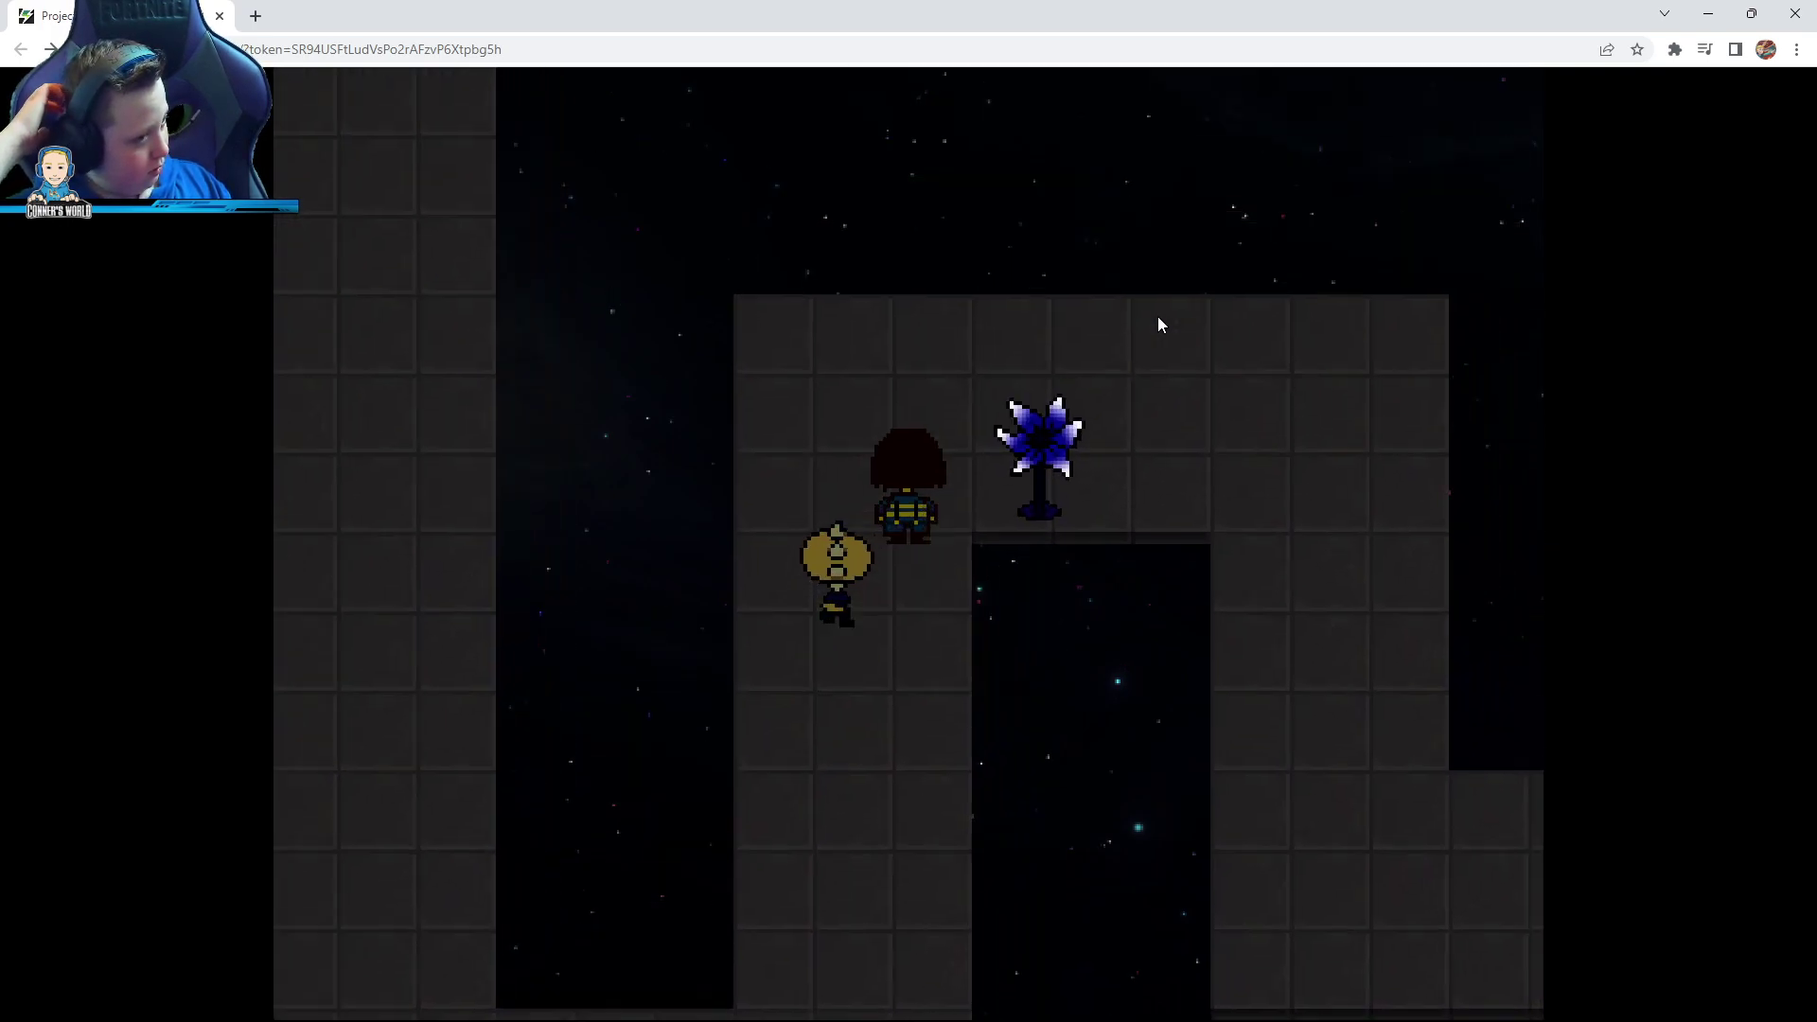
pyautogui.press('Right')
pyautogui.press('Right')
pyautogui.press('Right')
pyautogui.press('Up')
pyautogui.press('Up')
pyautogui.press('Right')
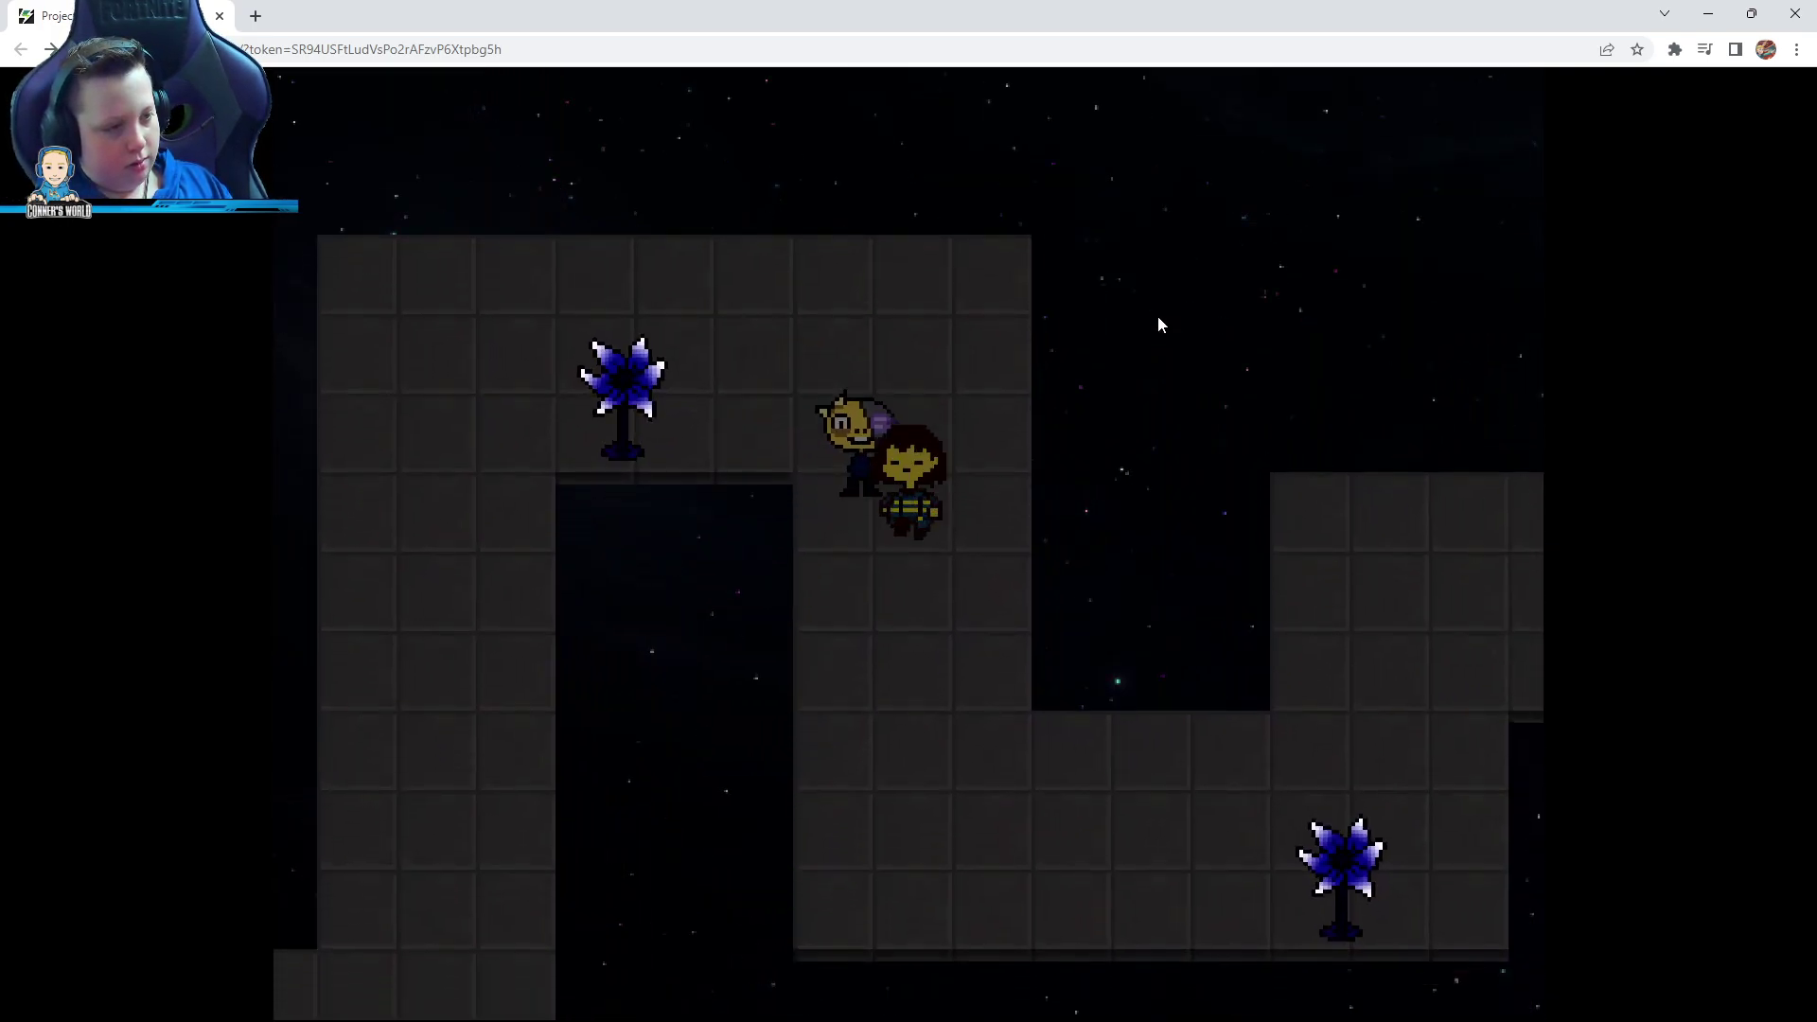
pyautogui.press('Up')
pyautogui.press('Up')
pyautogui.press('Up')
pyautogui.press('Down')
pyautogui.press('Down')
pyautogui.press('Right')
pyautogui.press('Right')
pyautogui.press('Right')
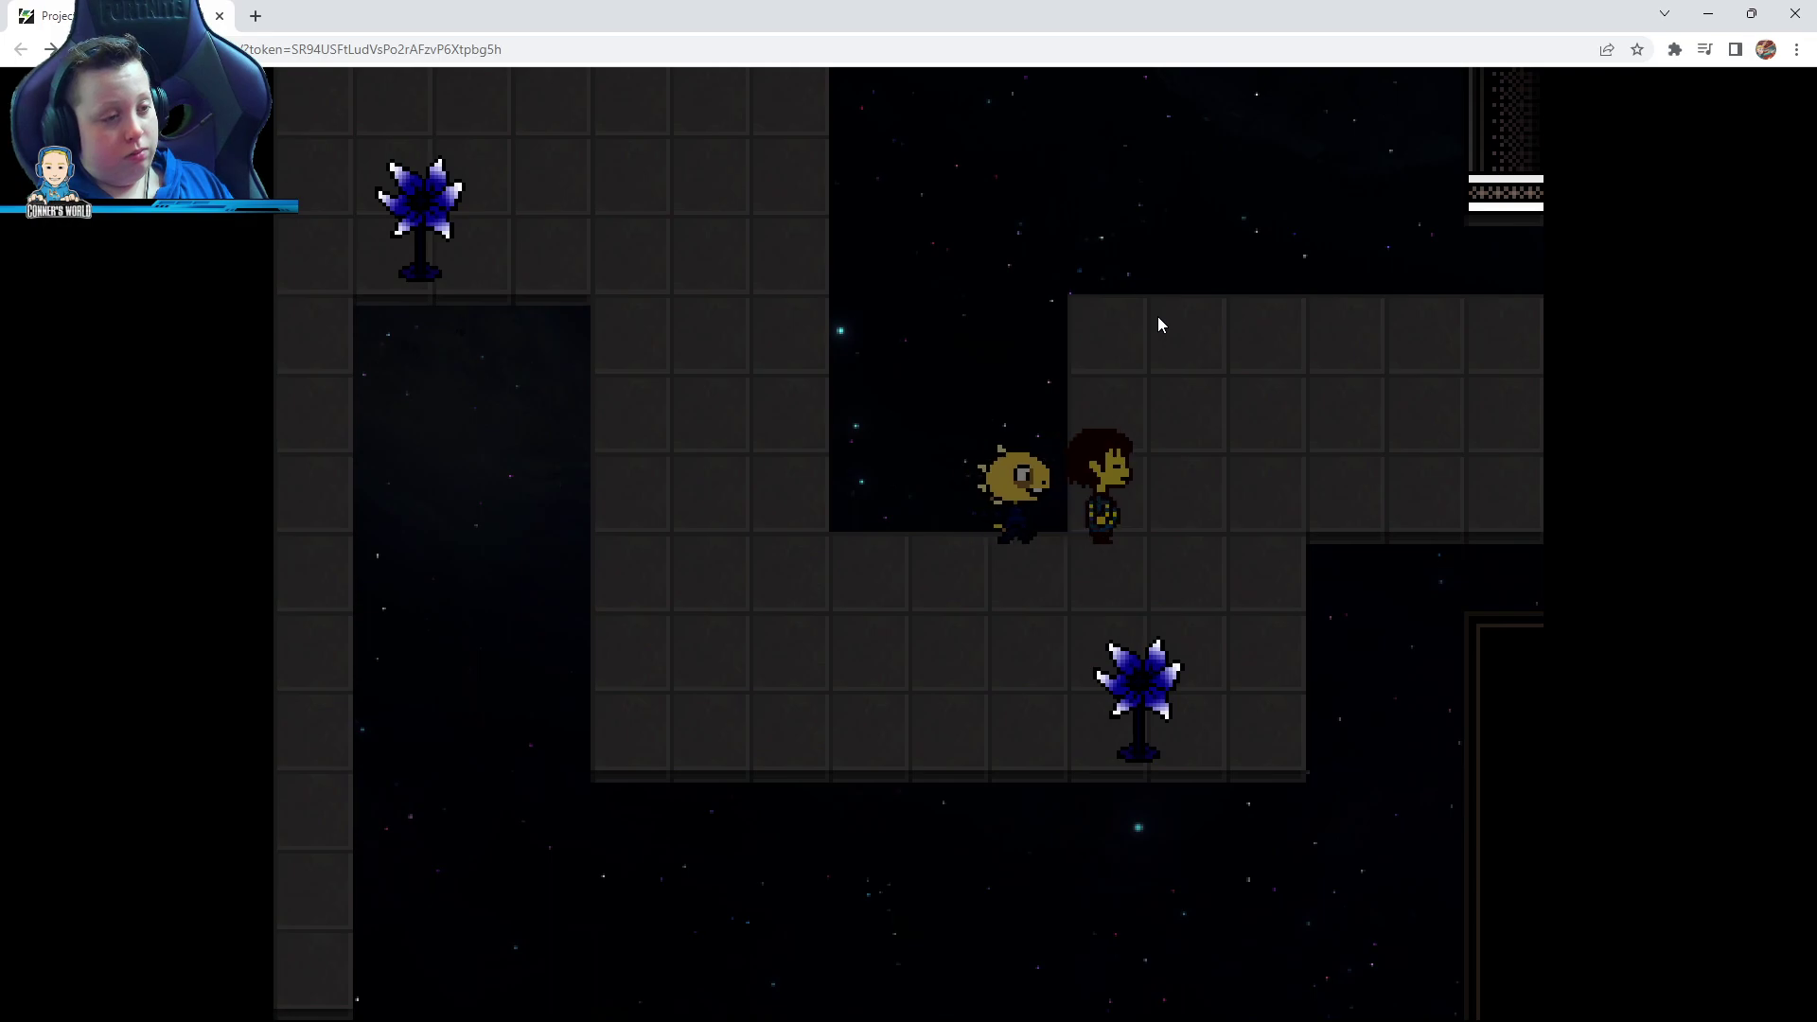
pyautogui.press('Right')
pyautogui.press('Right')
pyautogui.press('Right')
pyautogui.press('Right')
pyautogui.press('Right')
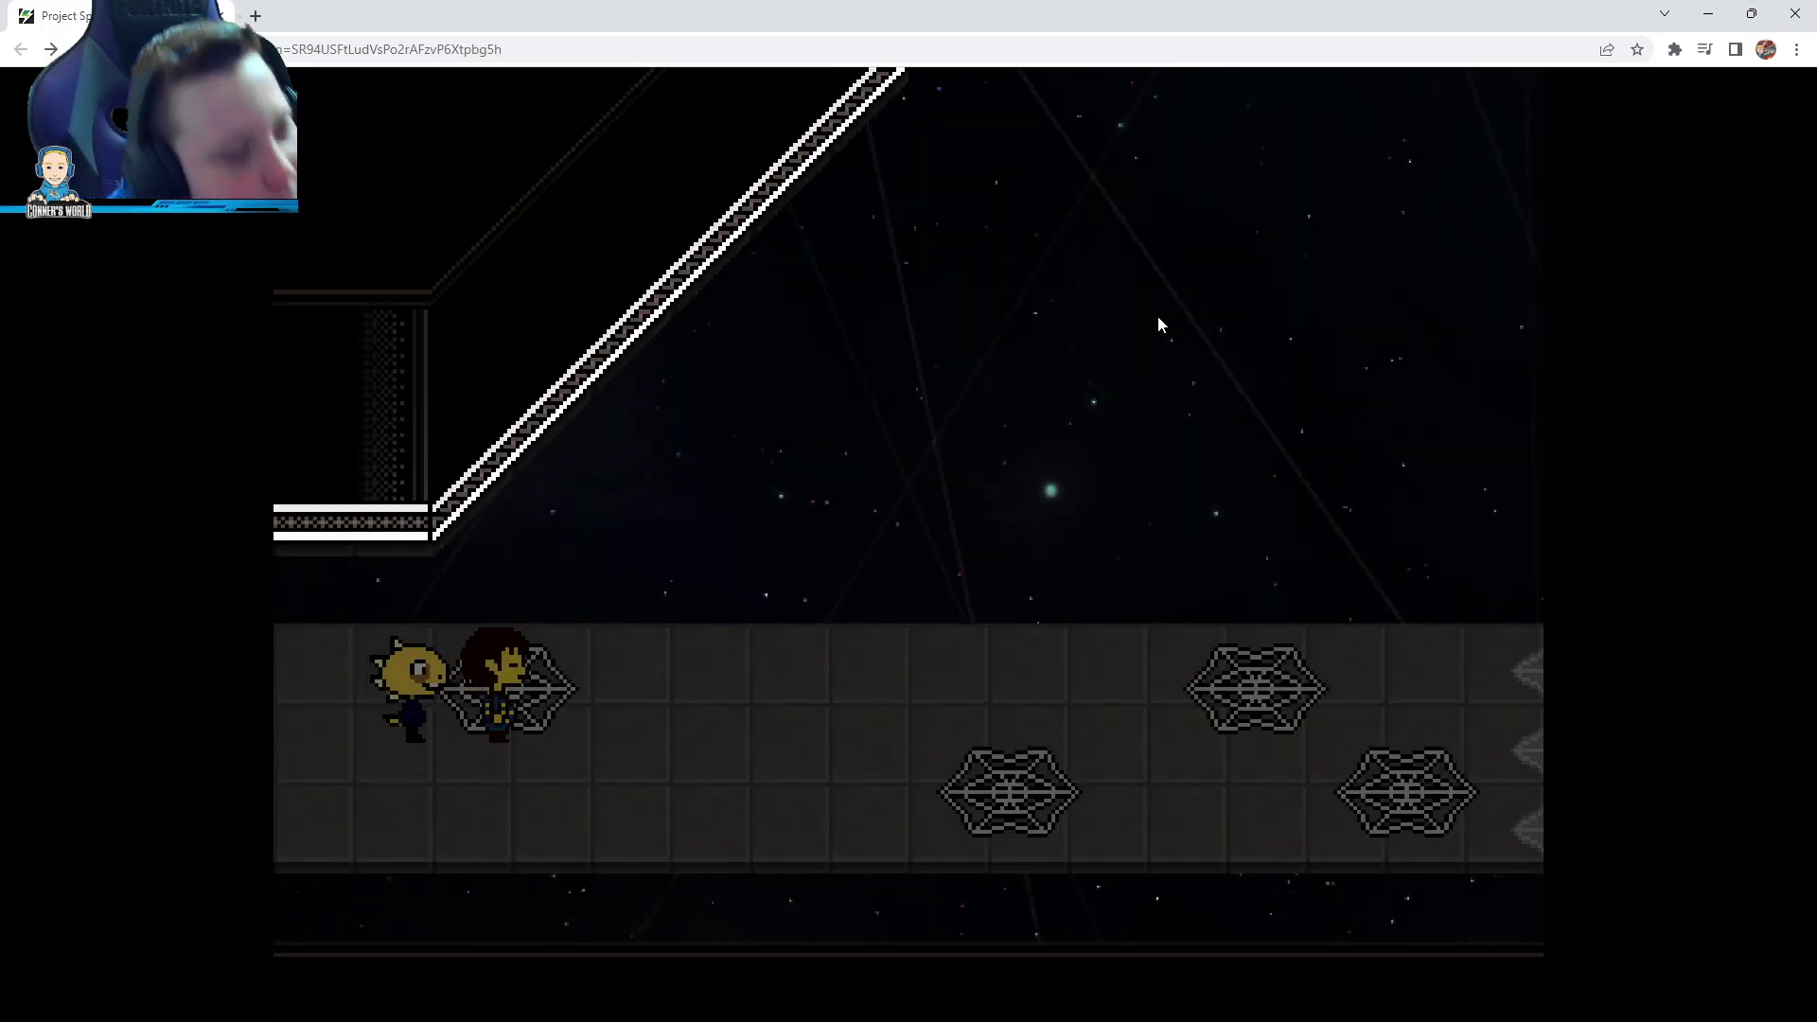
pyautogui.press('Right')
pyautogui.press('Right')
pyautogui.press('Right')
# Cross the web corridor onto the patterned platform, dismissing the narration lines
pyautogui.press('z')
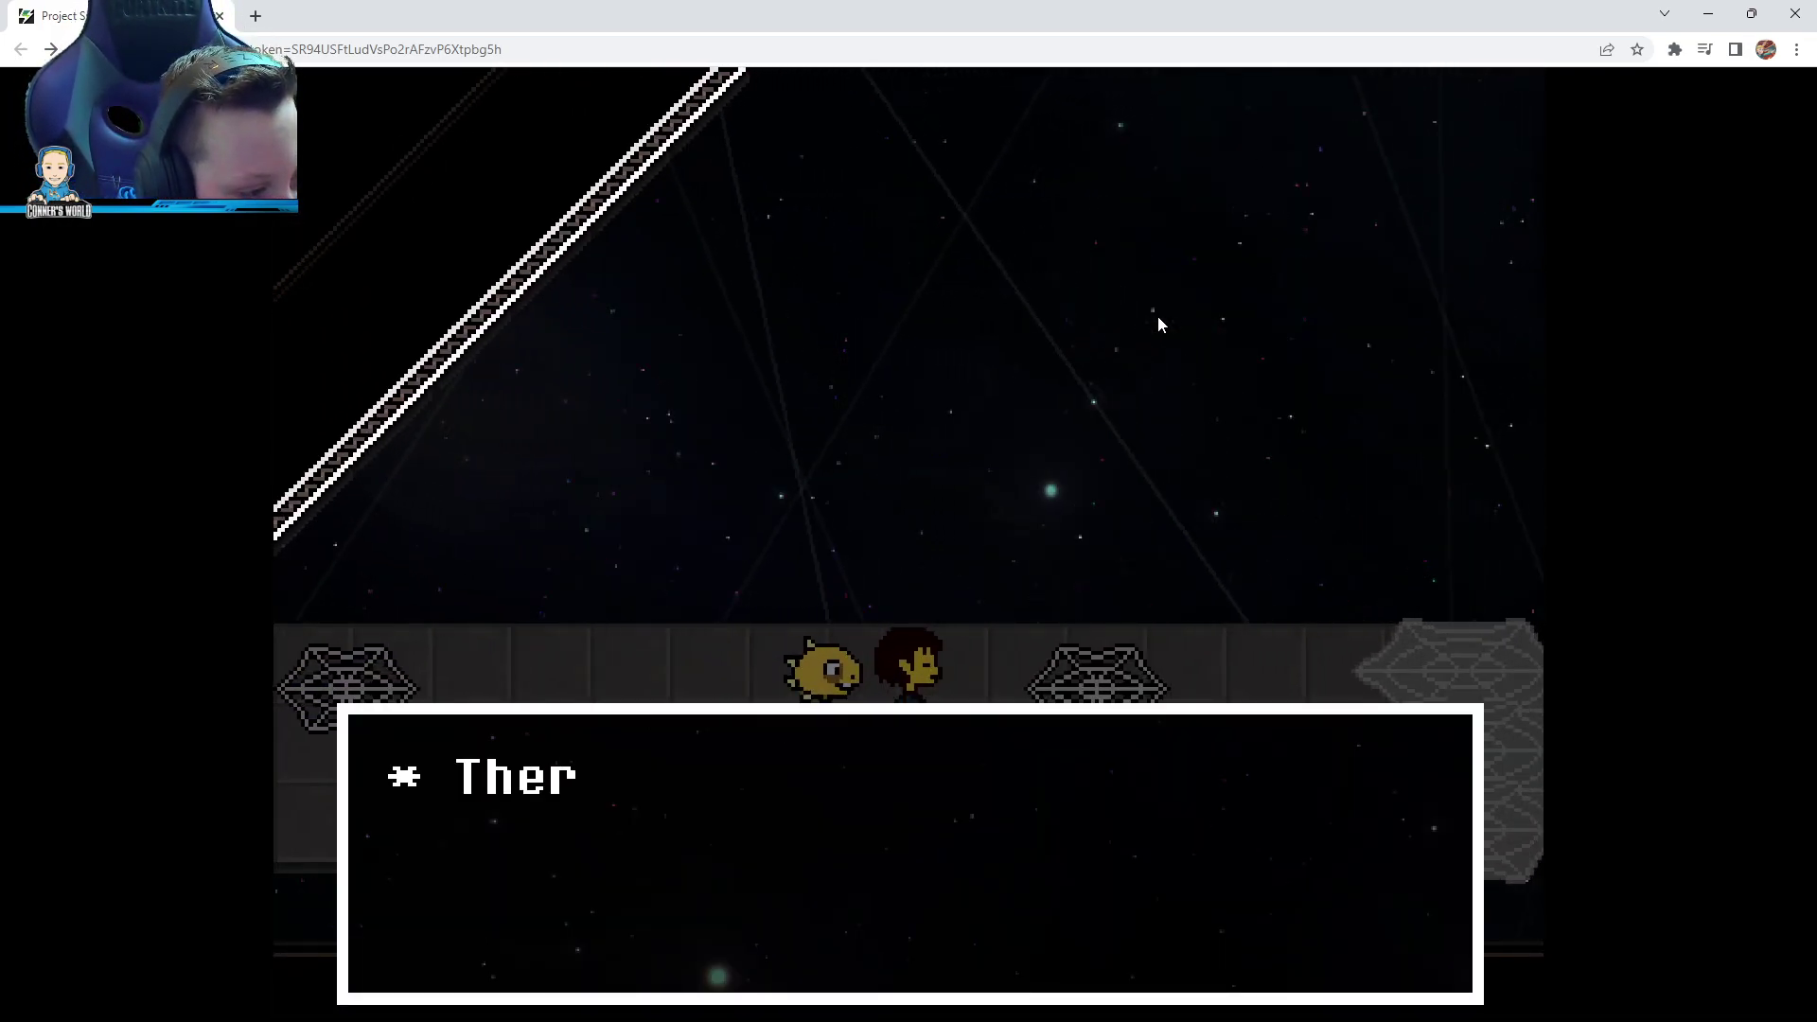
pyautogui.press('z')
pyautogui.press('z')
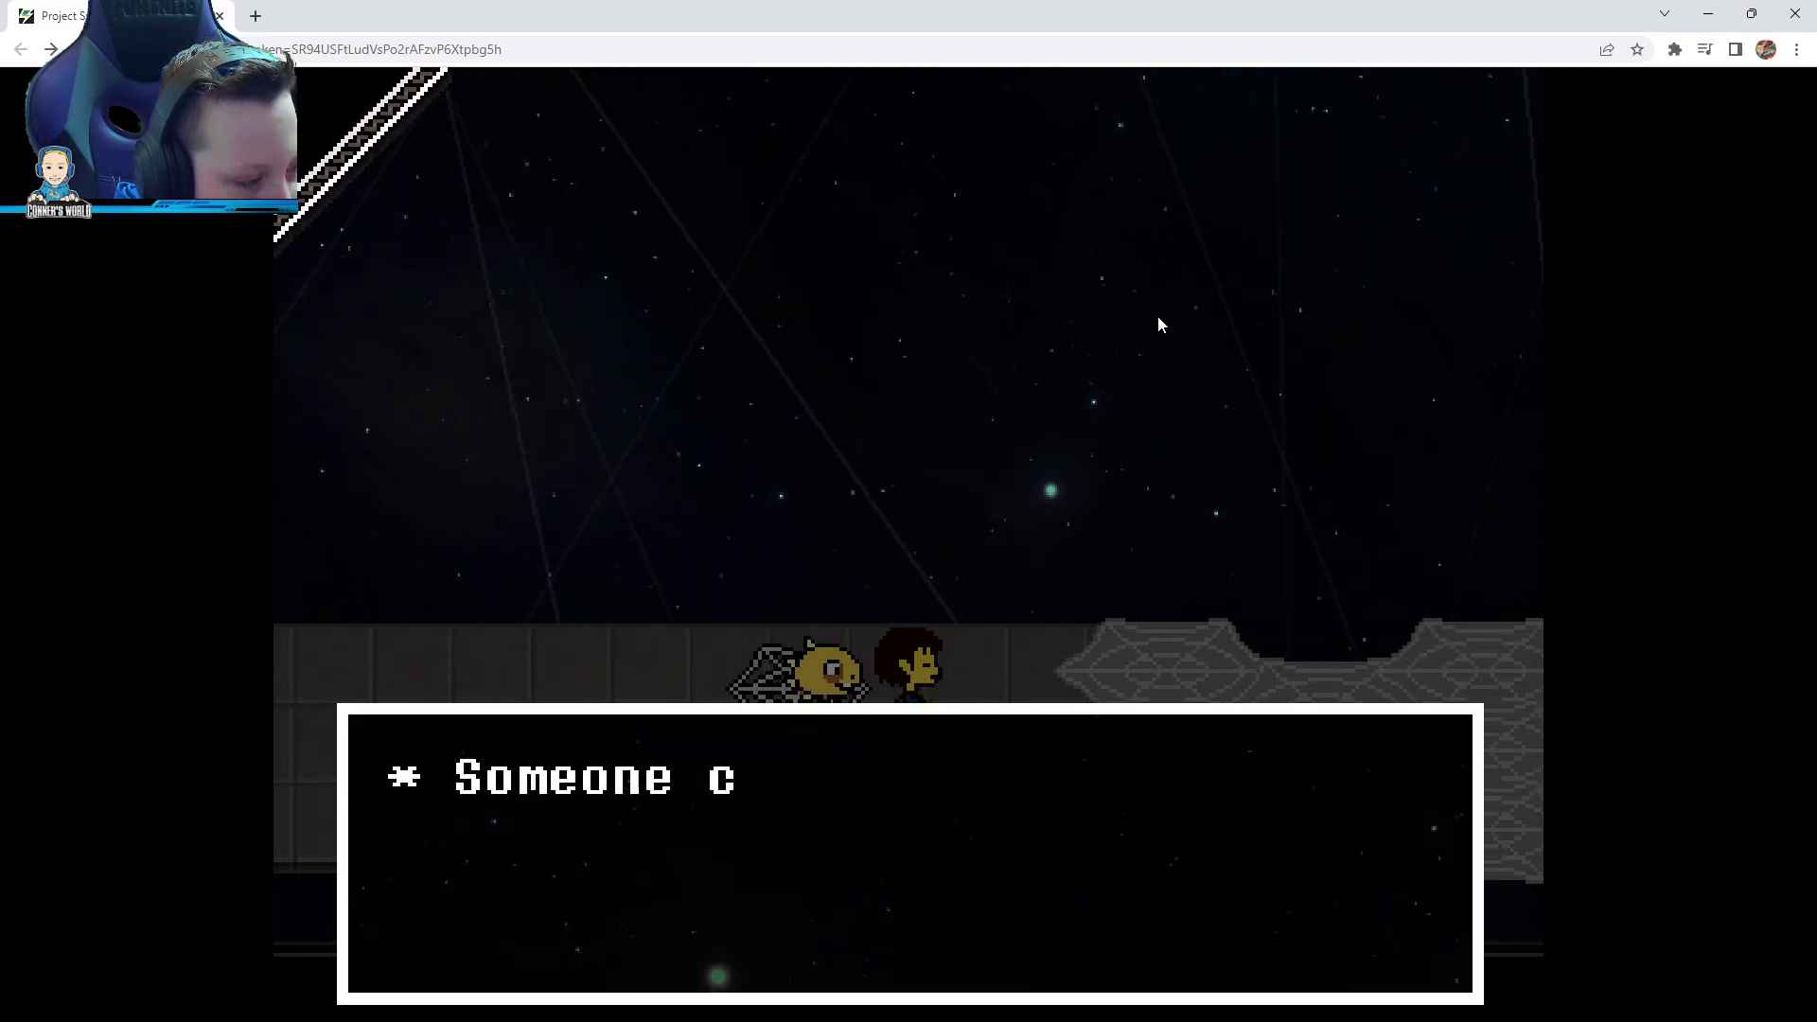
pyautogui.press('x')
pyautogui.press('Right')
pyautogui.press('Right')
pyautogui.press('Right')
pyautogui.press('Right')
pyautogui.press('Right')
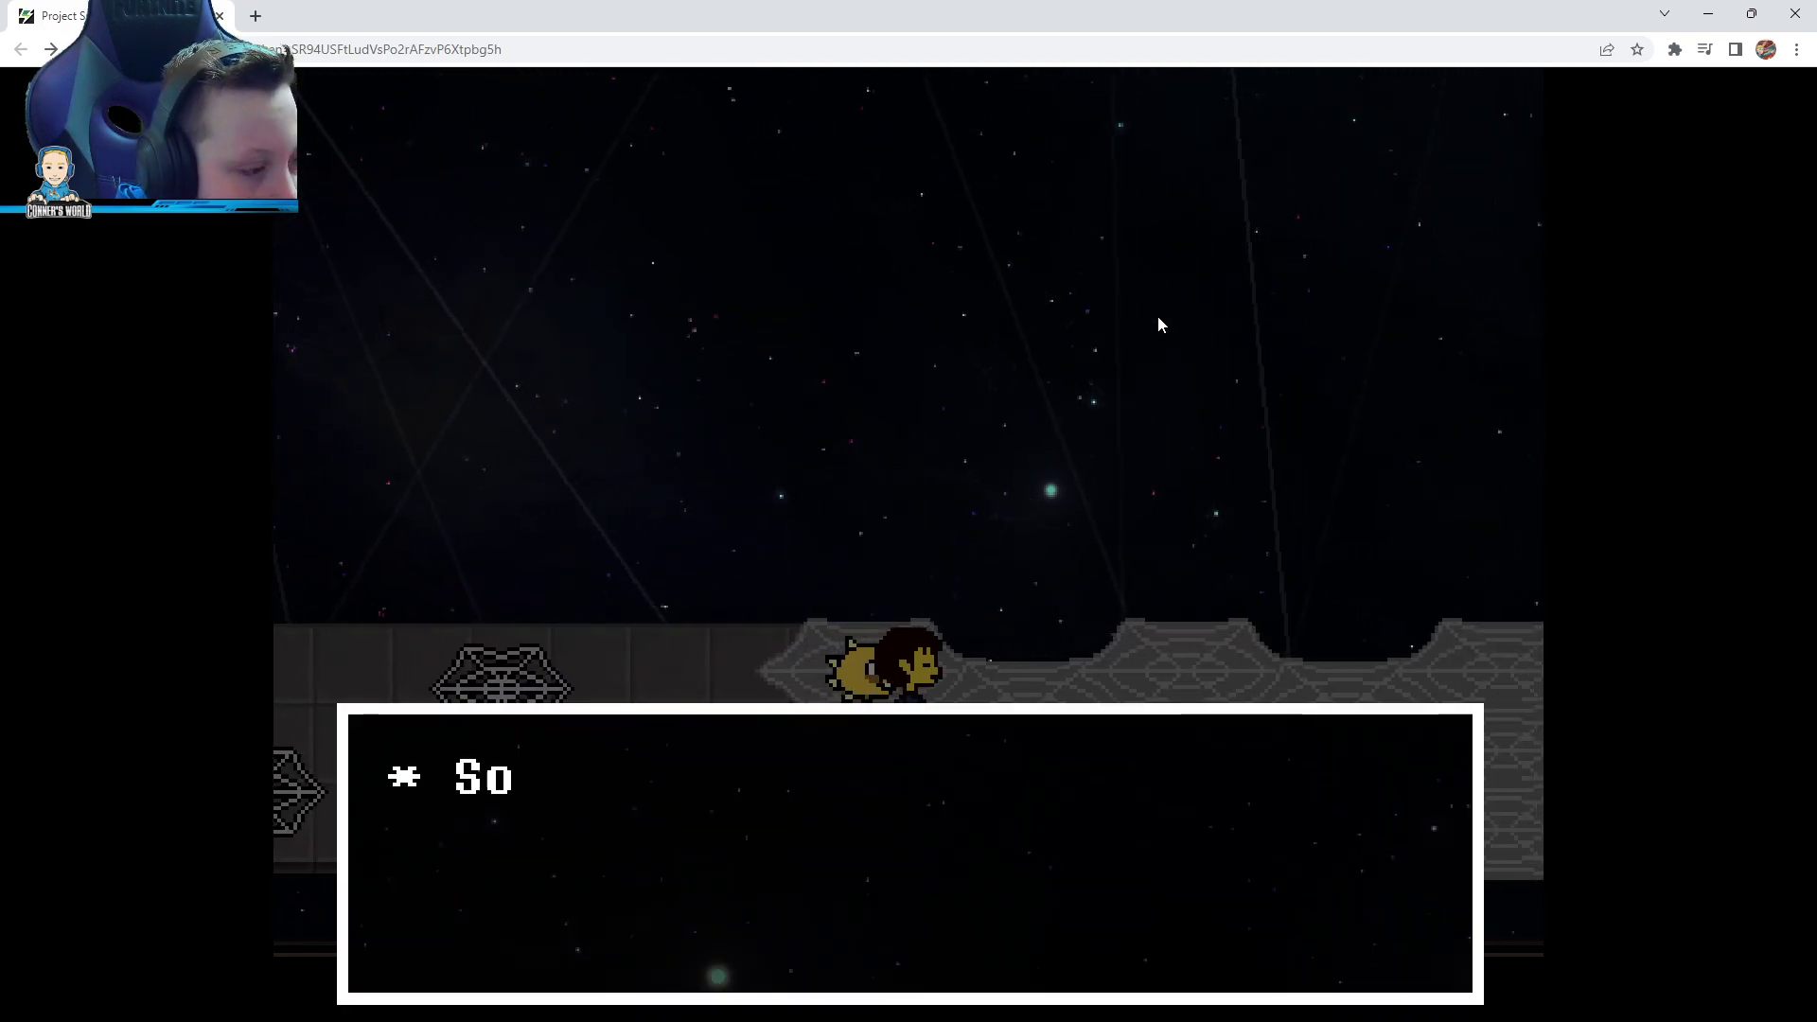
pyautogui.press('z')
pyautogui.press('Right')
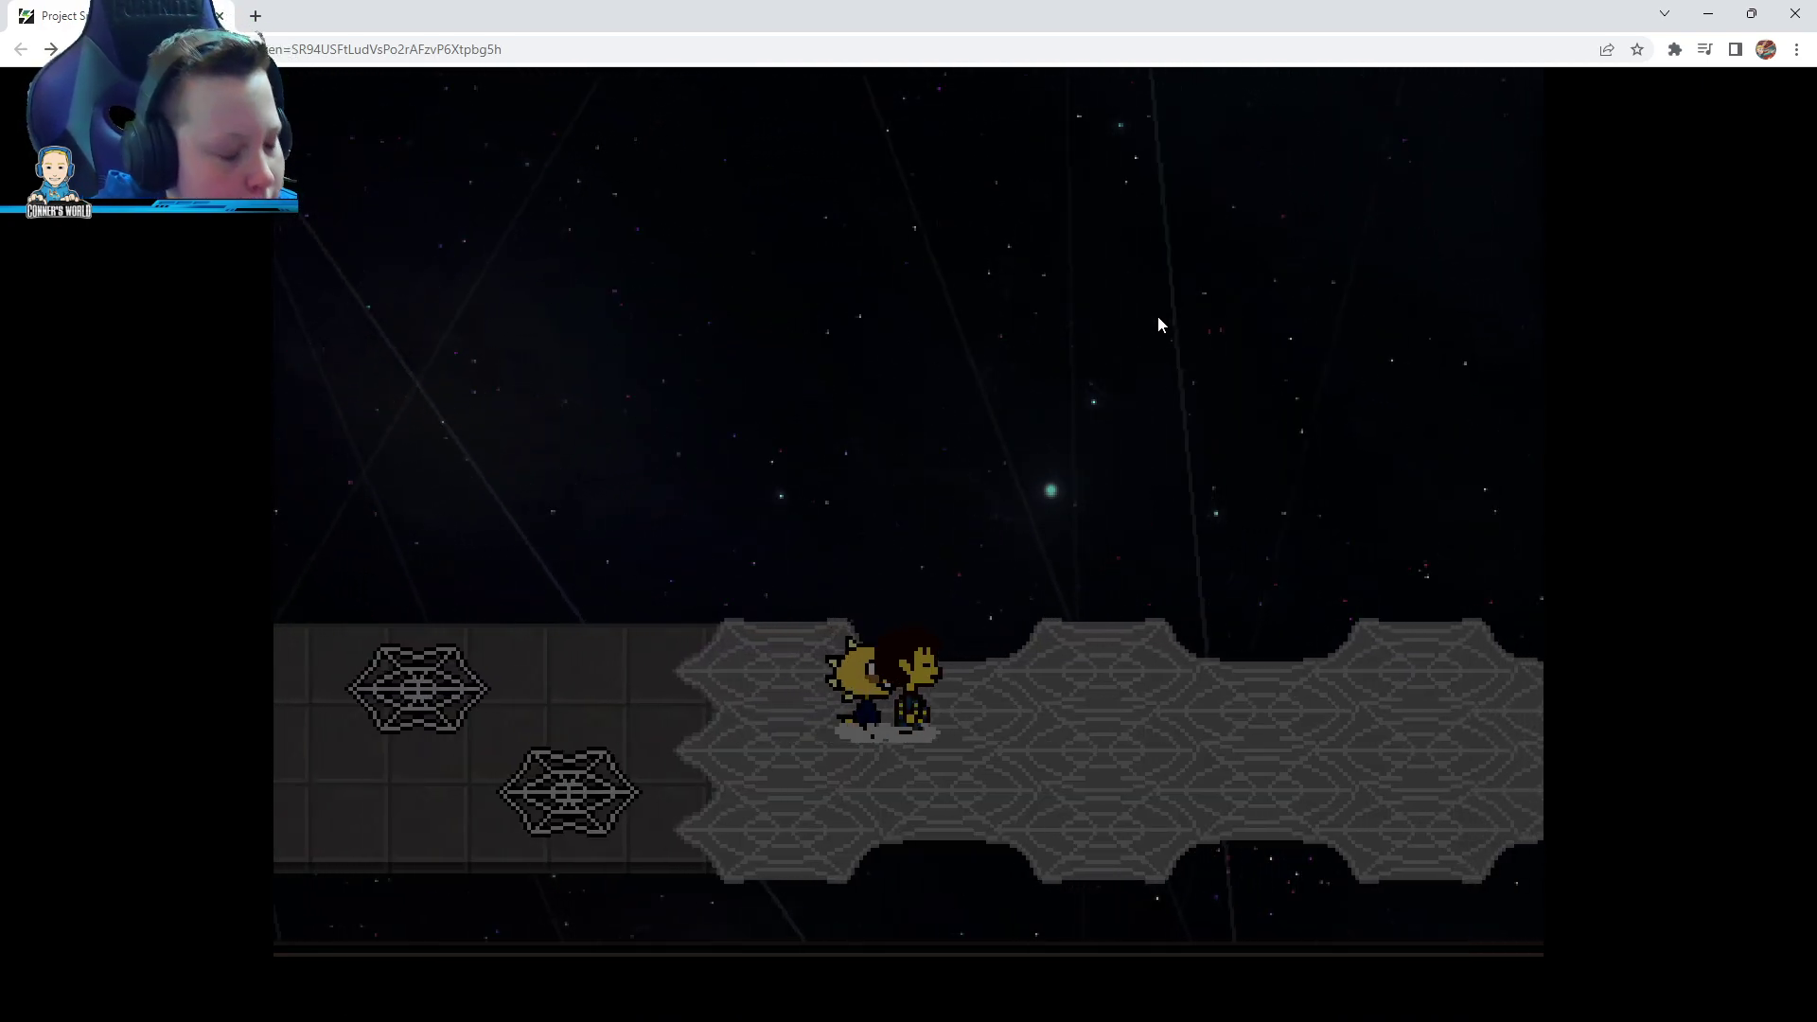
pyautogui.press('Right')
pyautogui.press('Right')
pyautogui.press('Right')
pyautogui.press('Right')
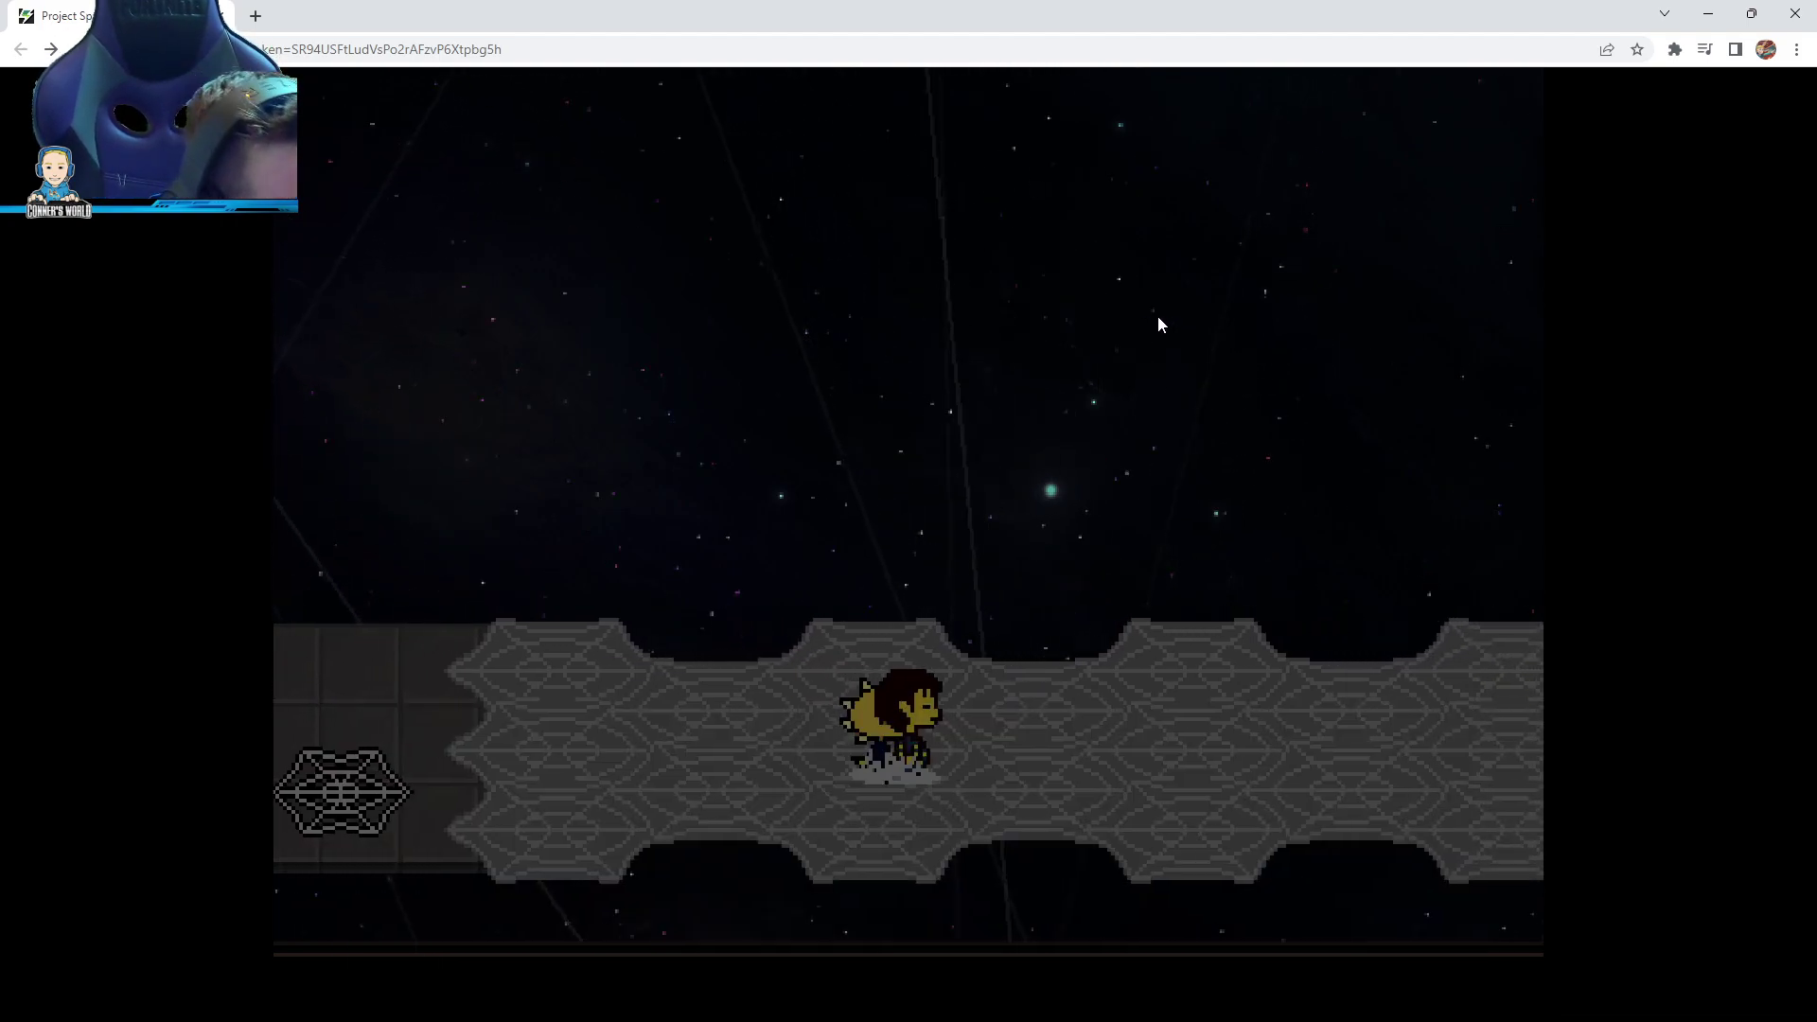
pyautogui.press('Right')
pyautogui.press('Right')
pyautogui.press('Right')
pyautogui.press('Right')
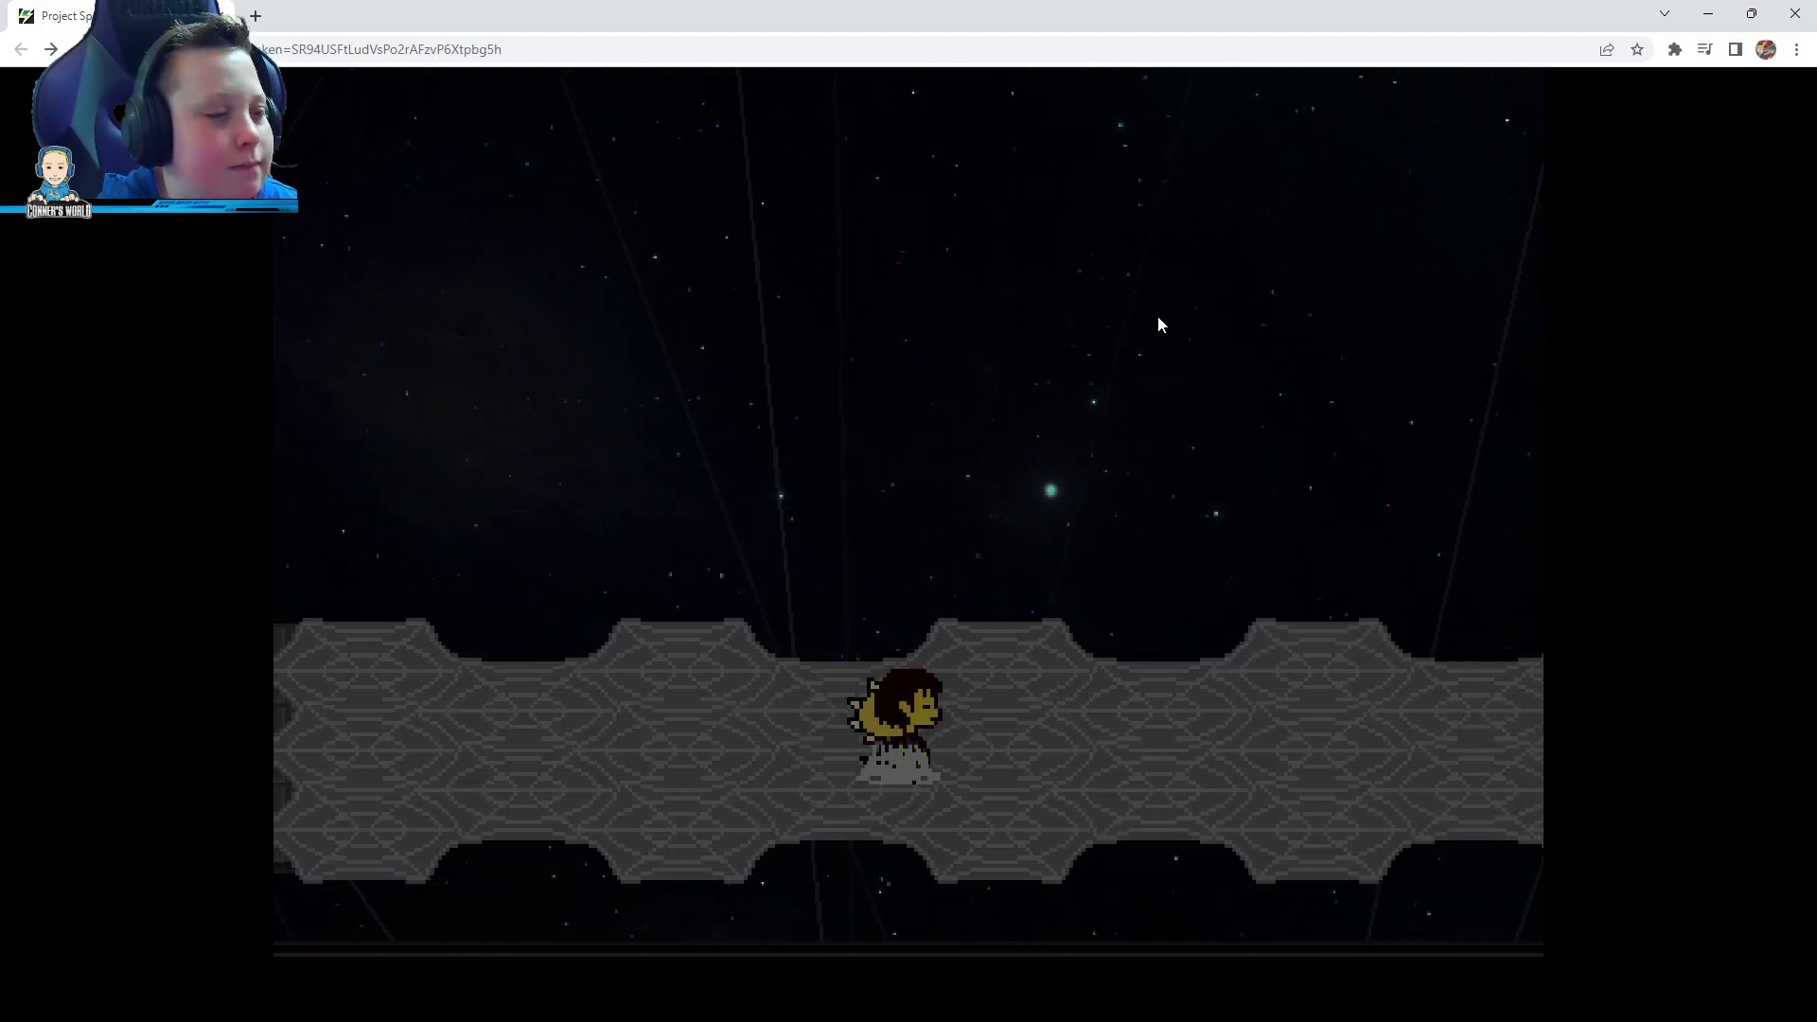
pyautogui.press('Right')
pyautogui.press('Right')
pyautogui.press('Right')
# Advance Muffet's entrance dialogue until her battle opens at 20/20 HP
pyautogui.press('z')
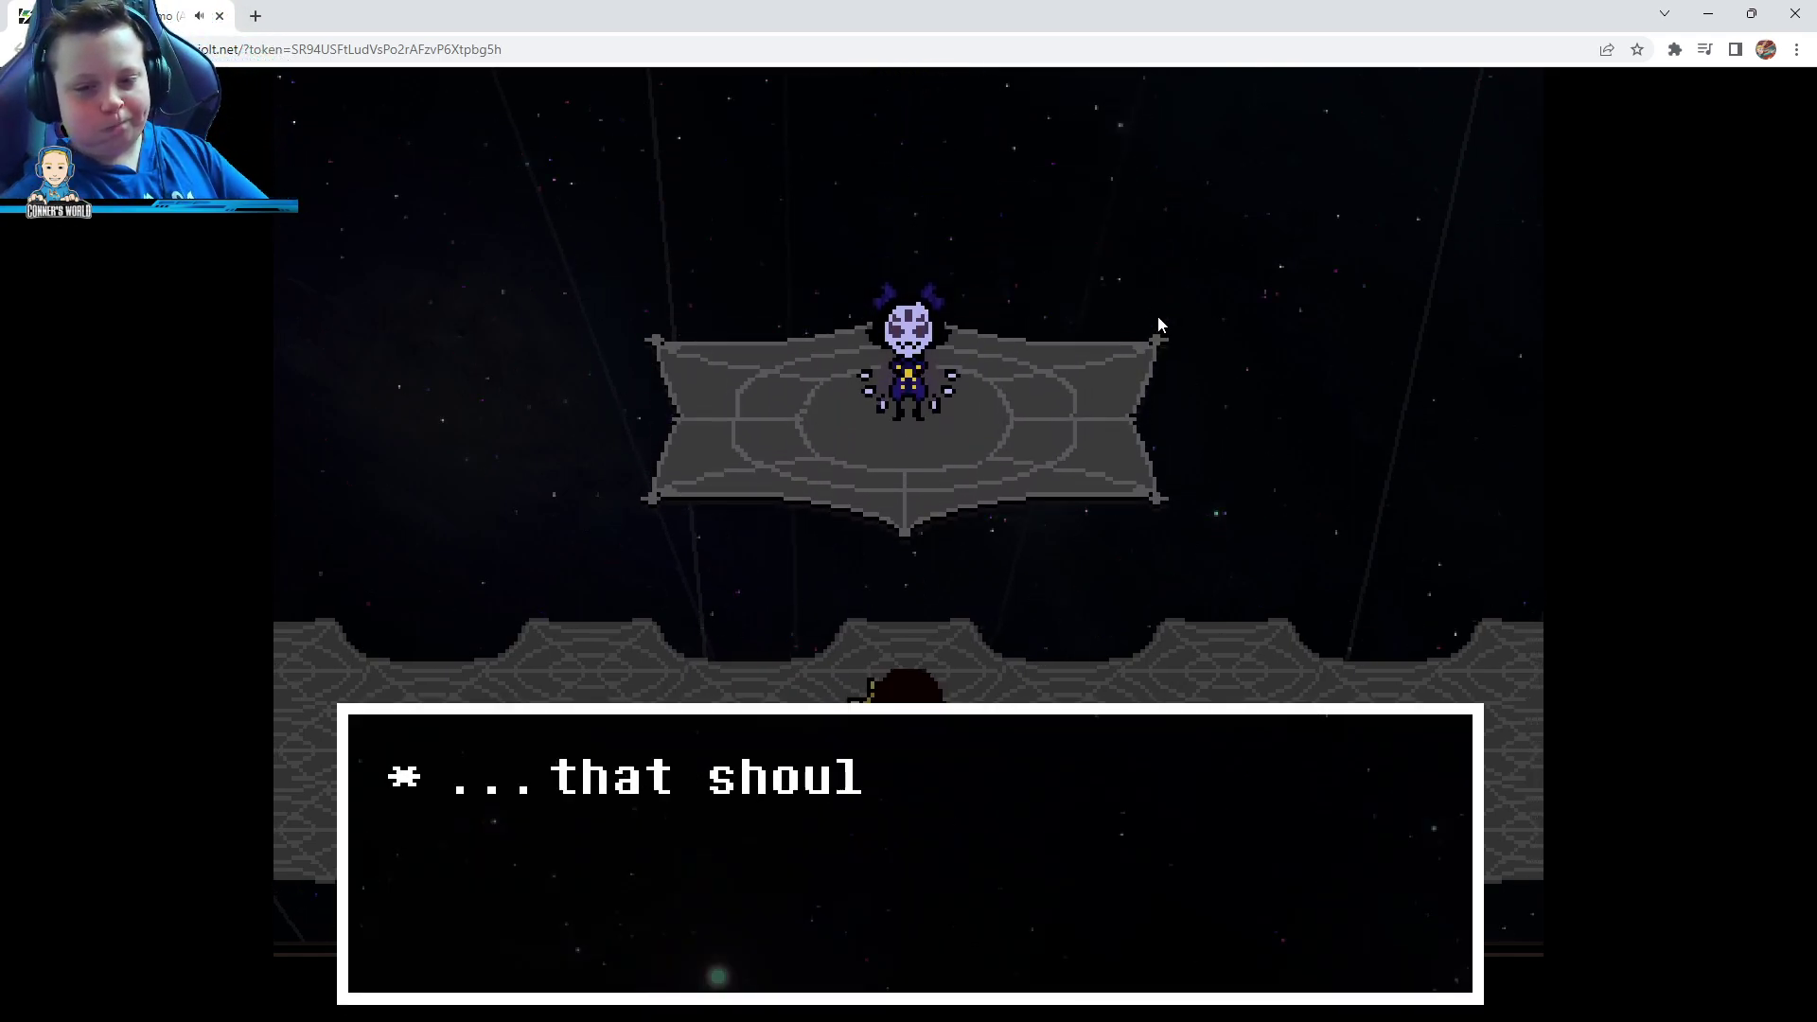
pyautogui.press('z')
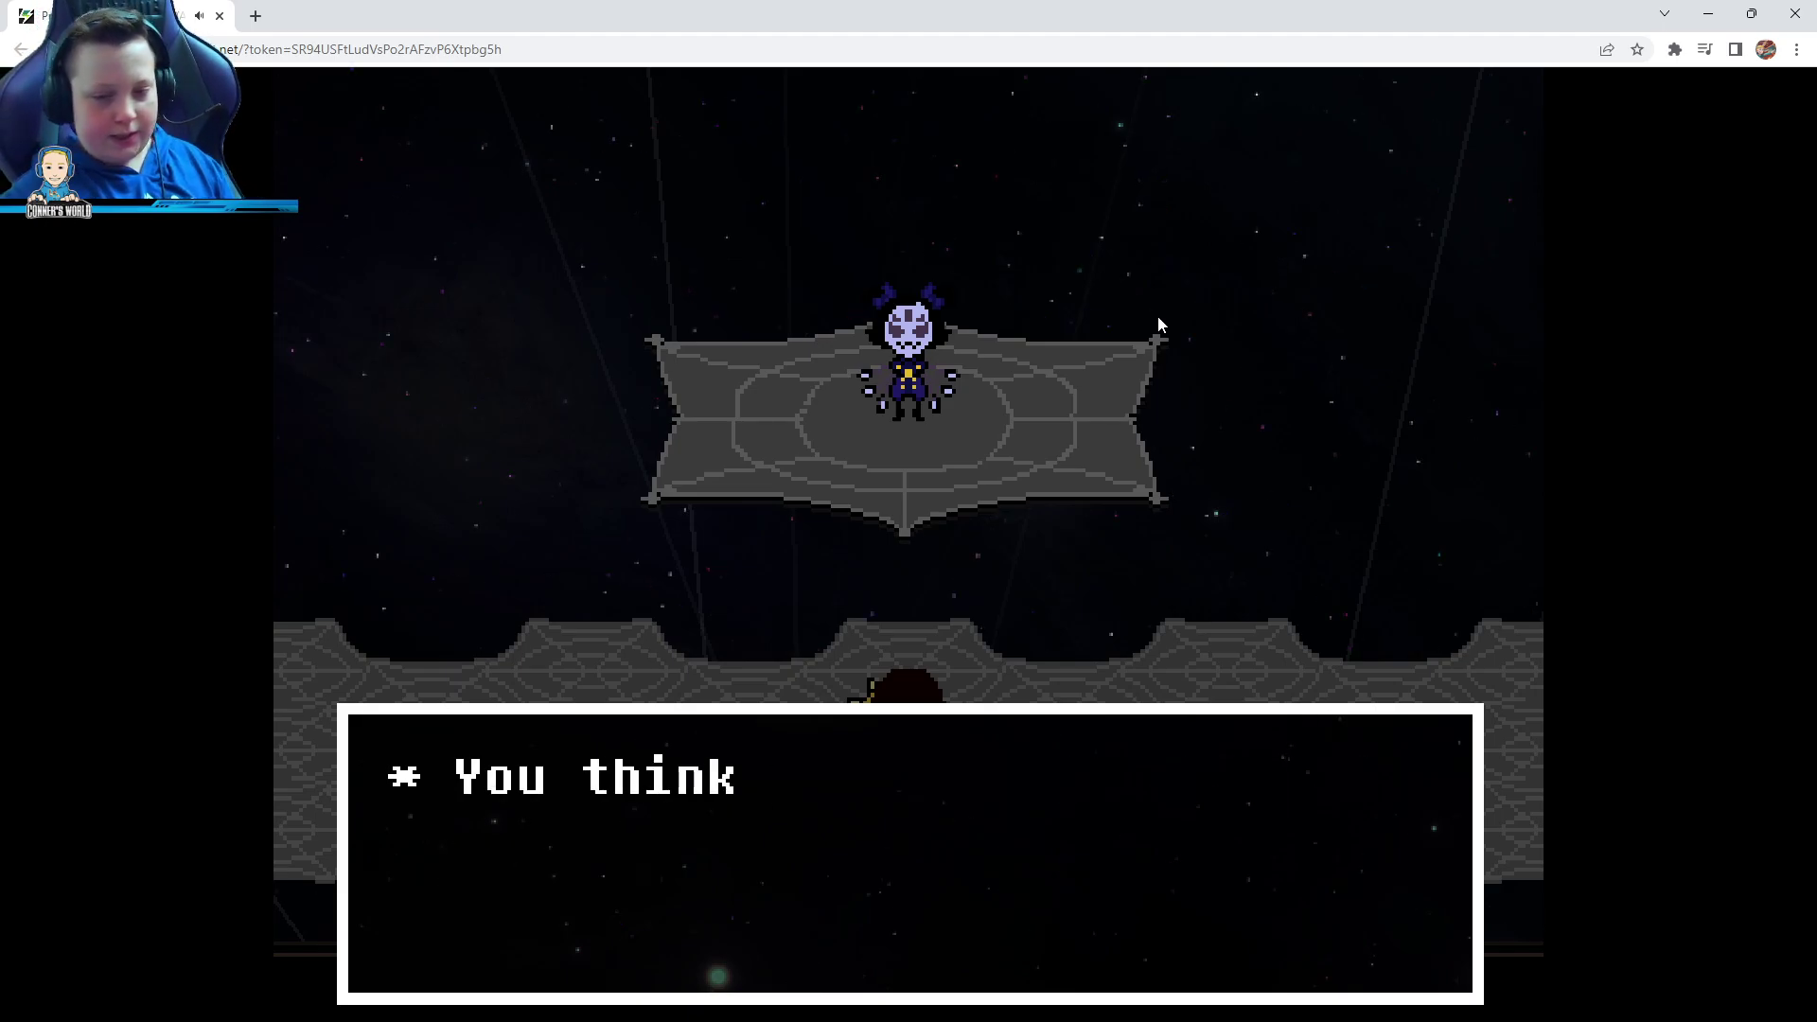
pyautogui.press('z')
pyautogui.press('z')
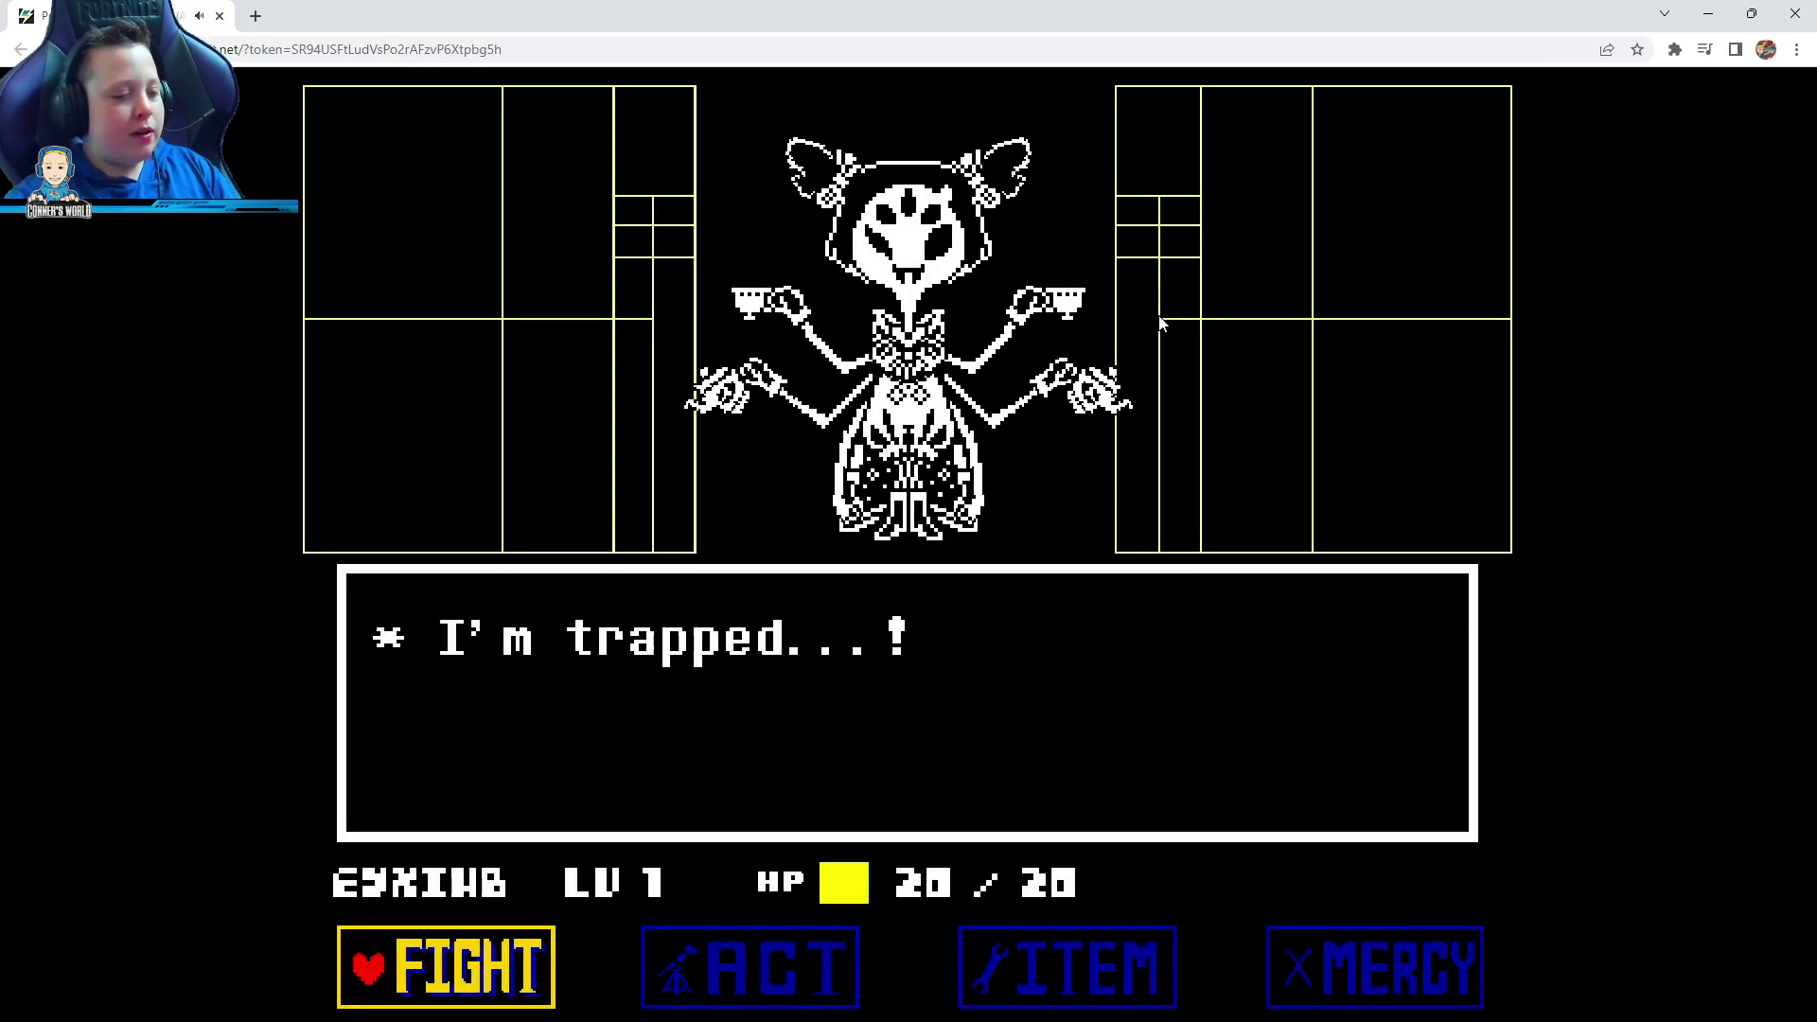
# Spare Muffet on the first turn and lift the heart above the rising purple floor
pyautogui.press('Right')
pyautogui.press('Right')
pyautogui.press('Right')
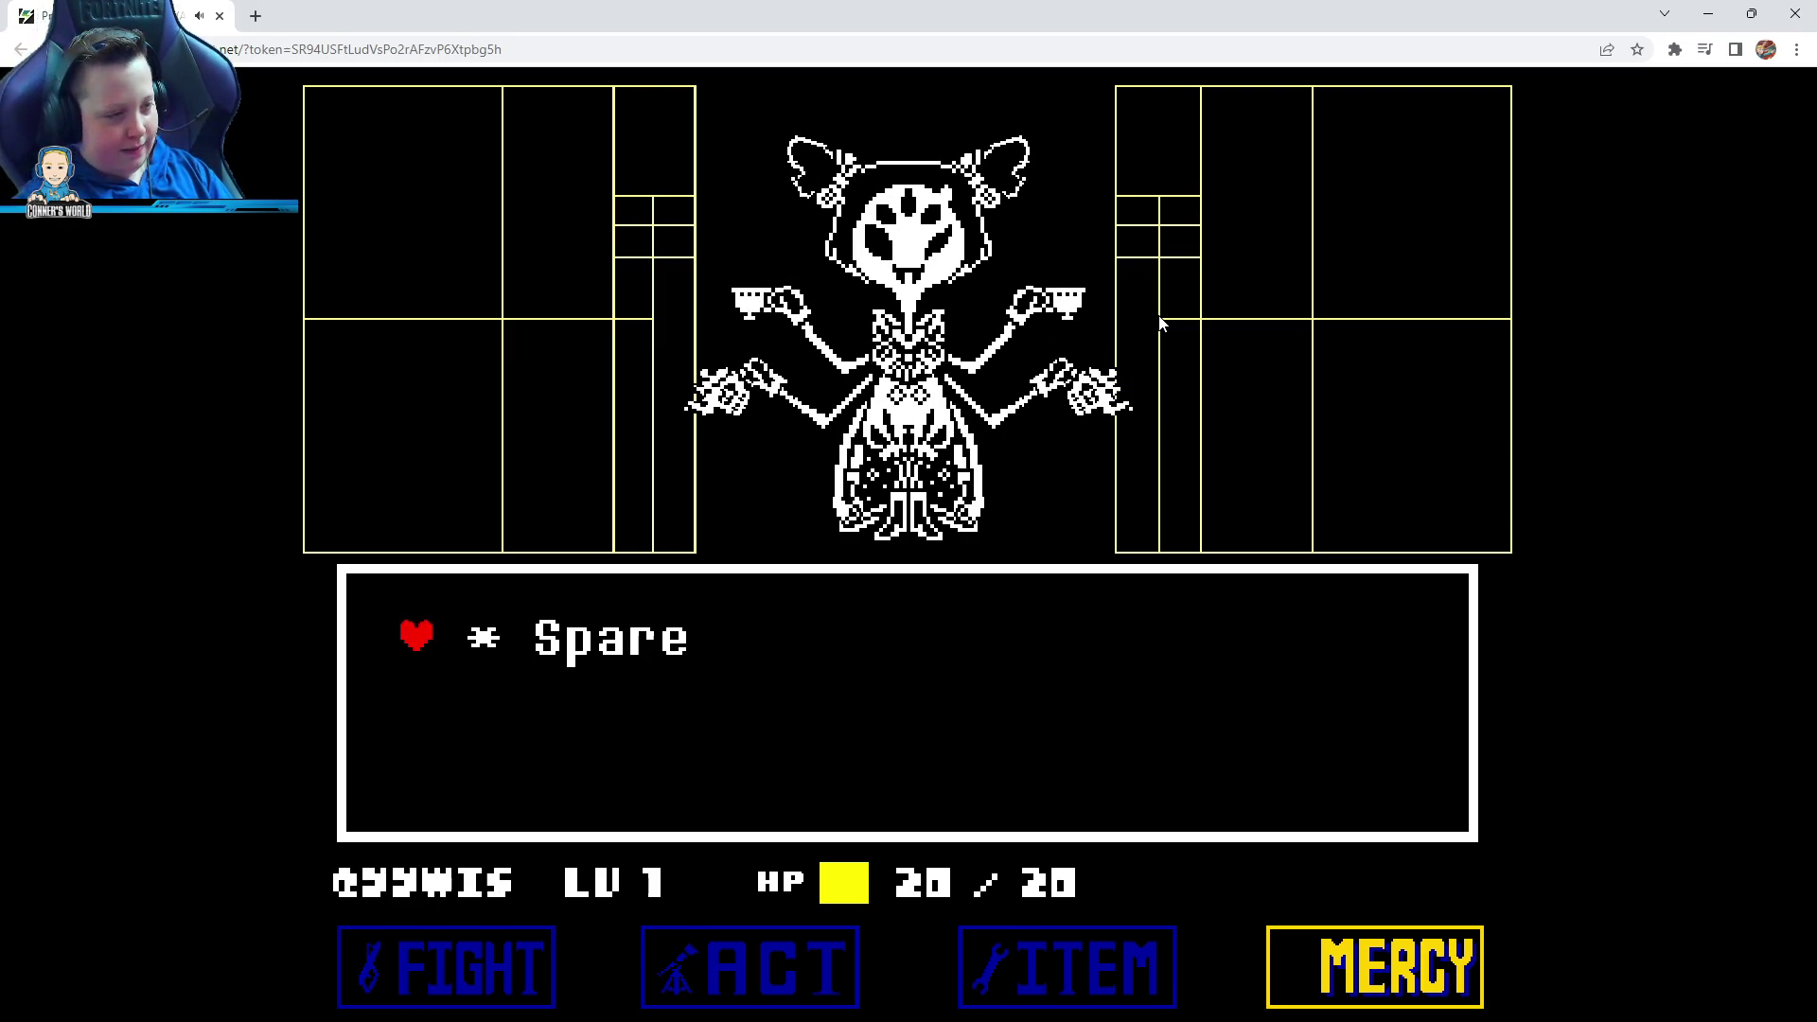
pyautogui.press('z')
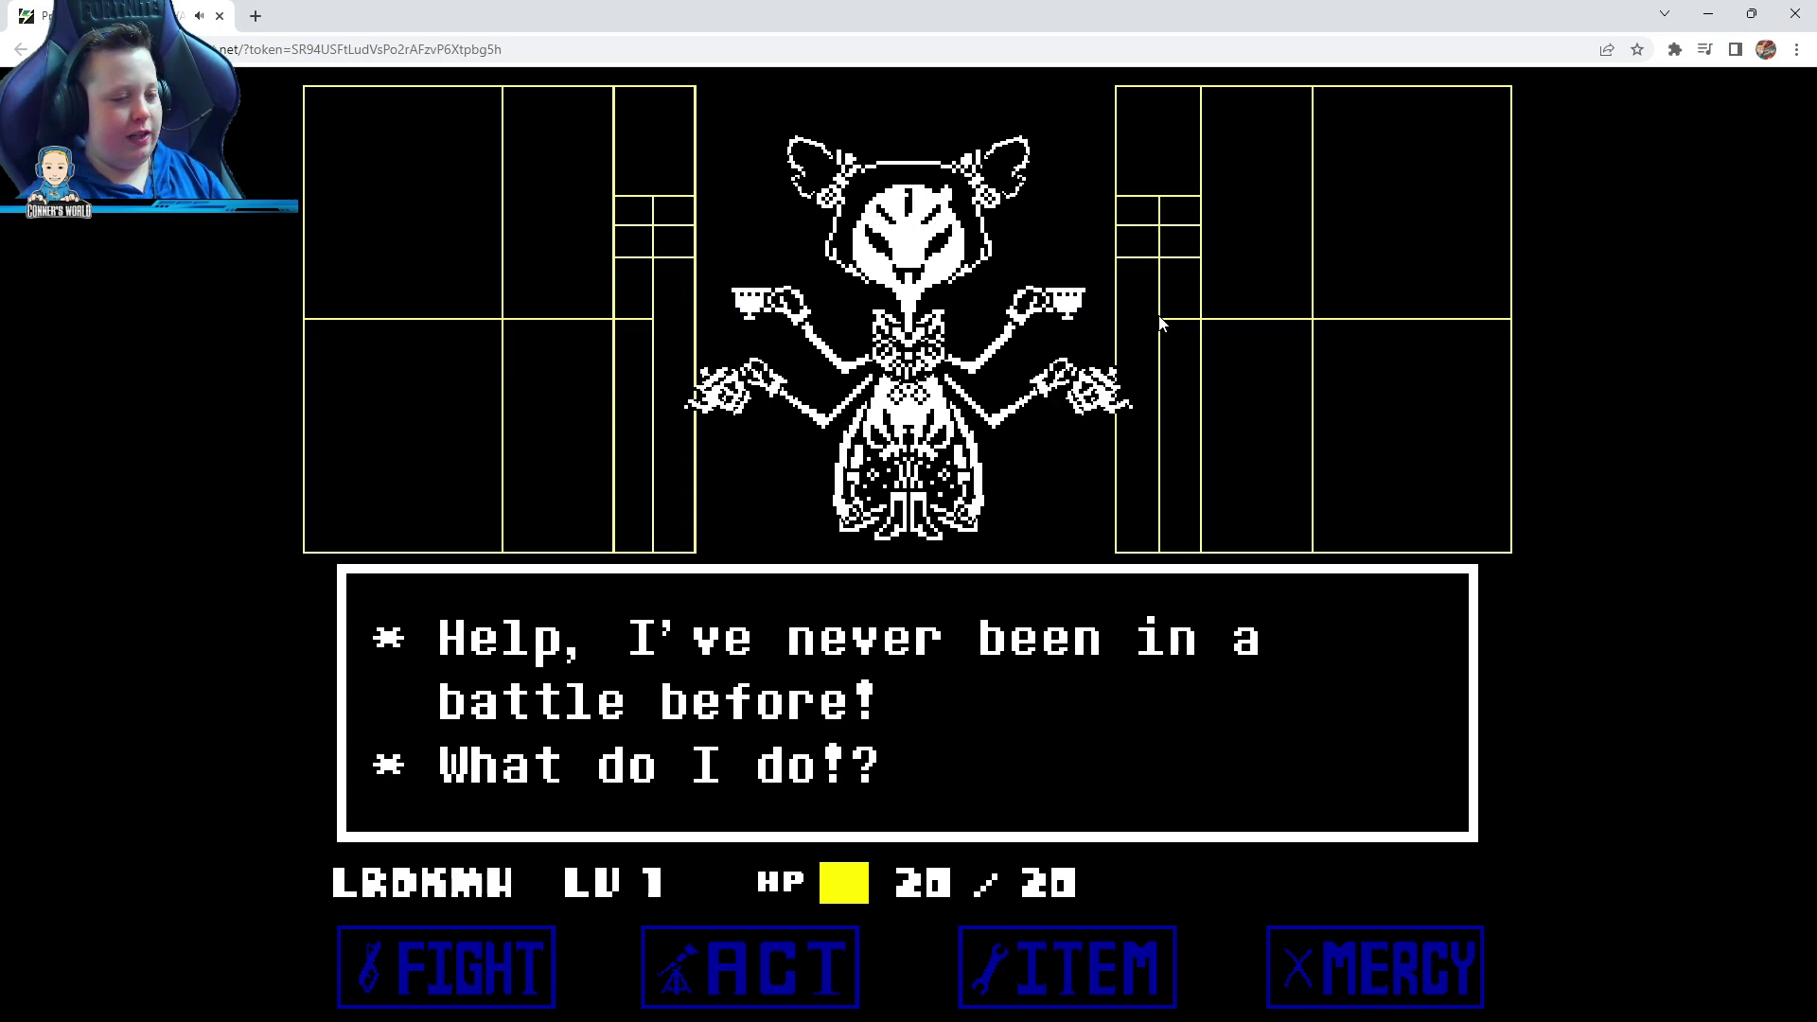
pyautogui.press('z')
pyautogui.press('z')
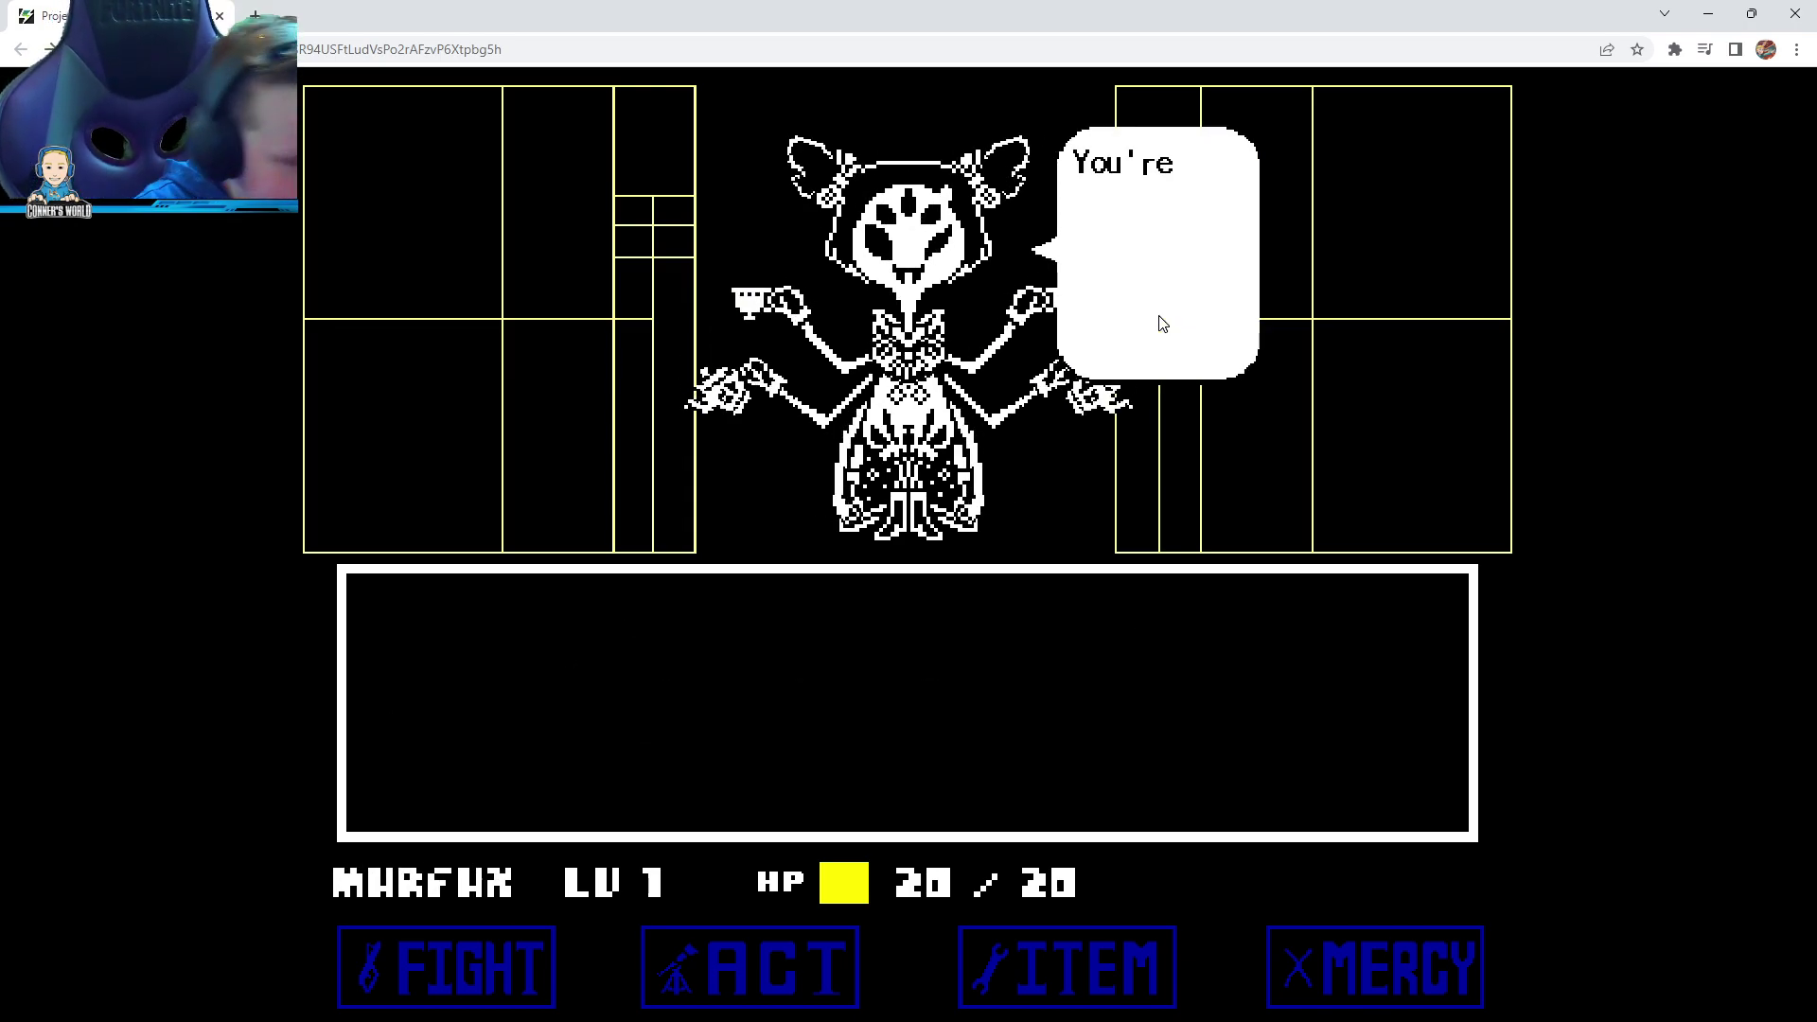
pyautogui.press('z')
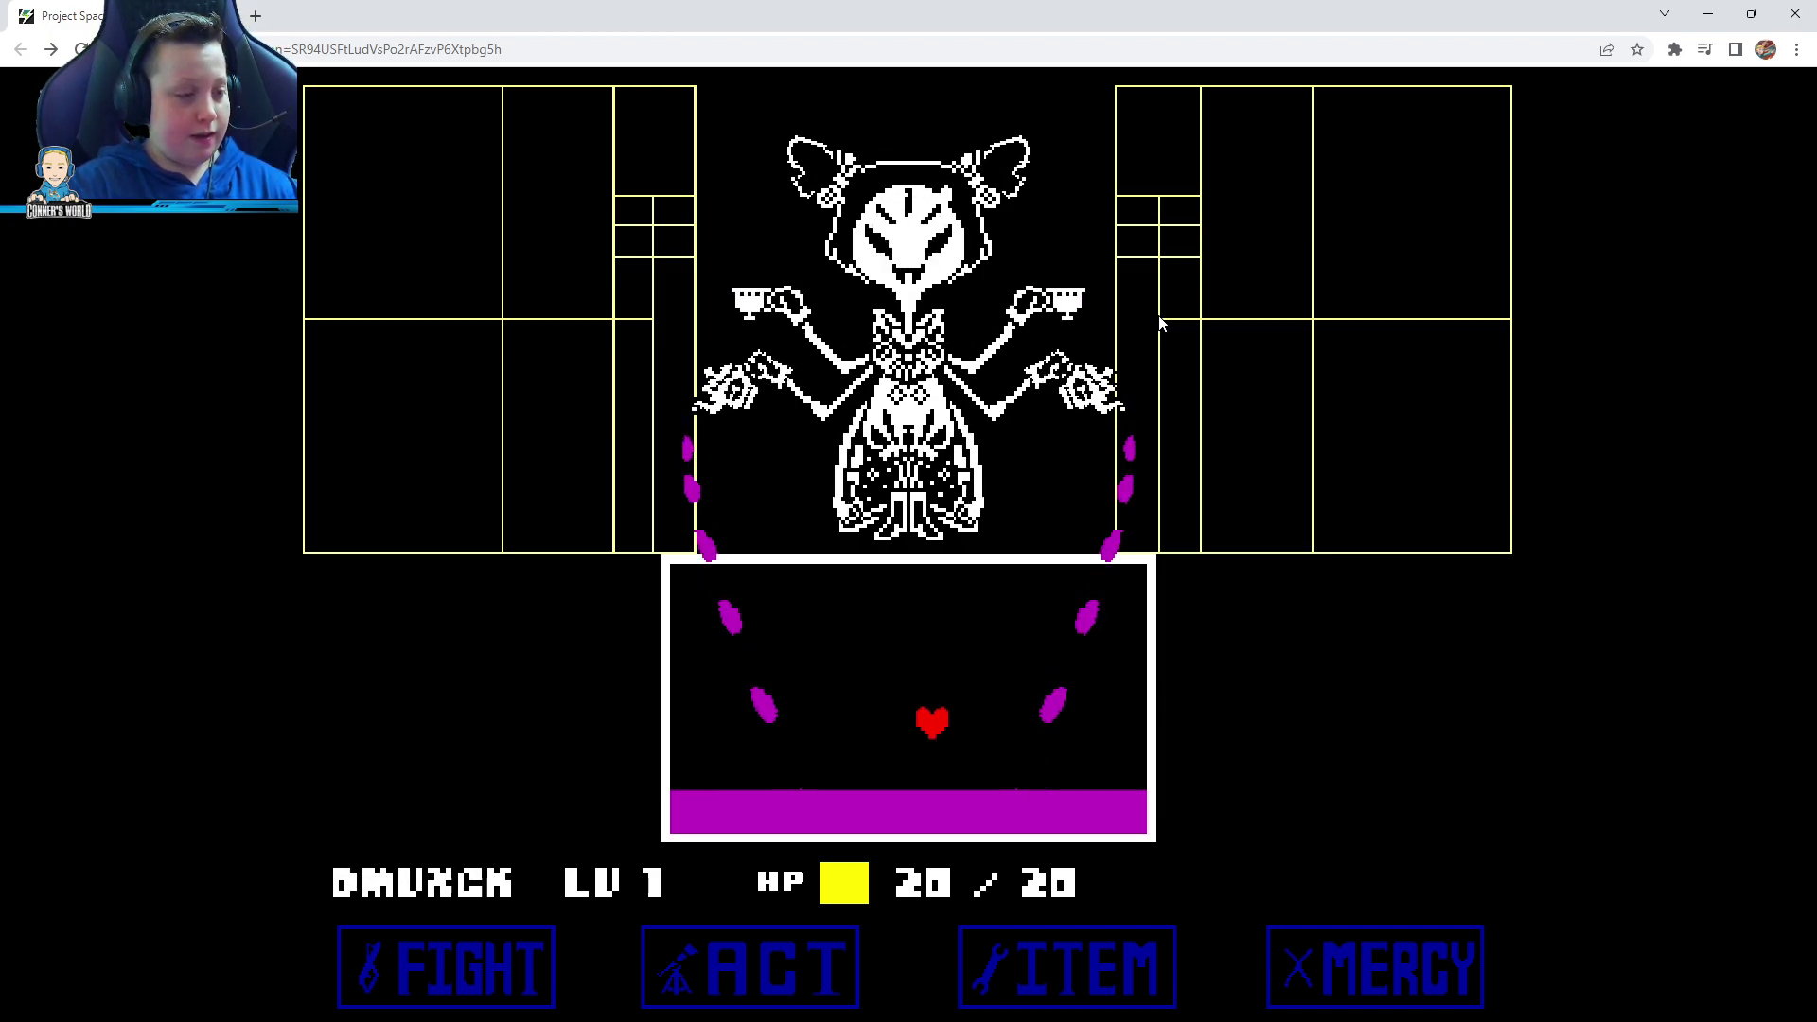
pyautogui.press('Up')
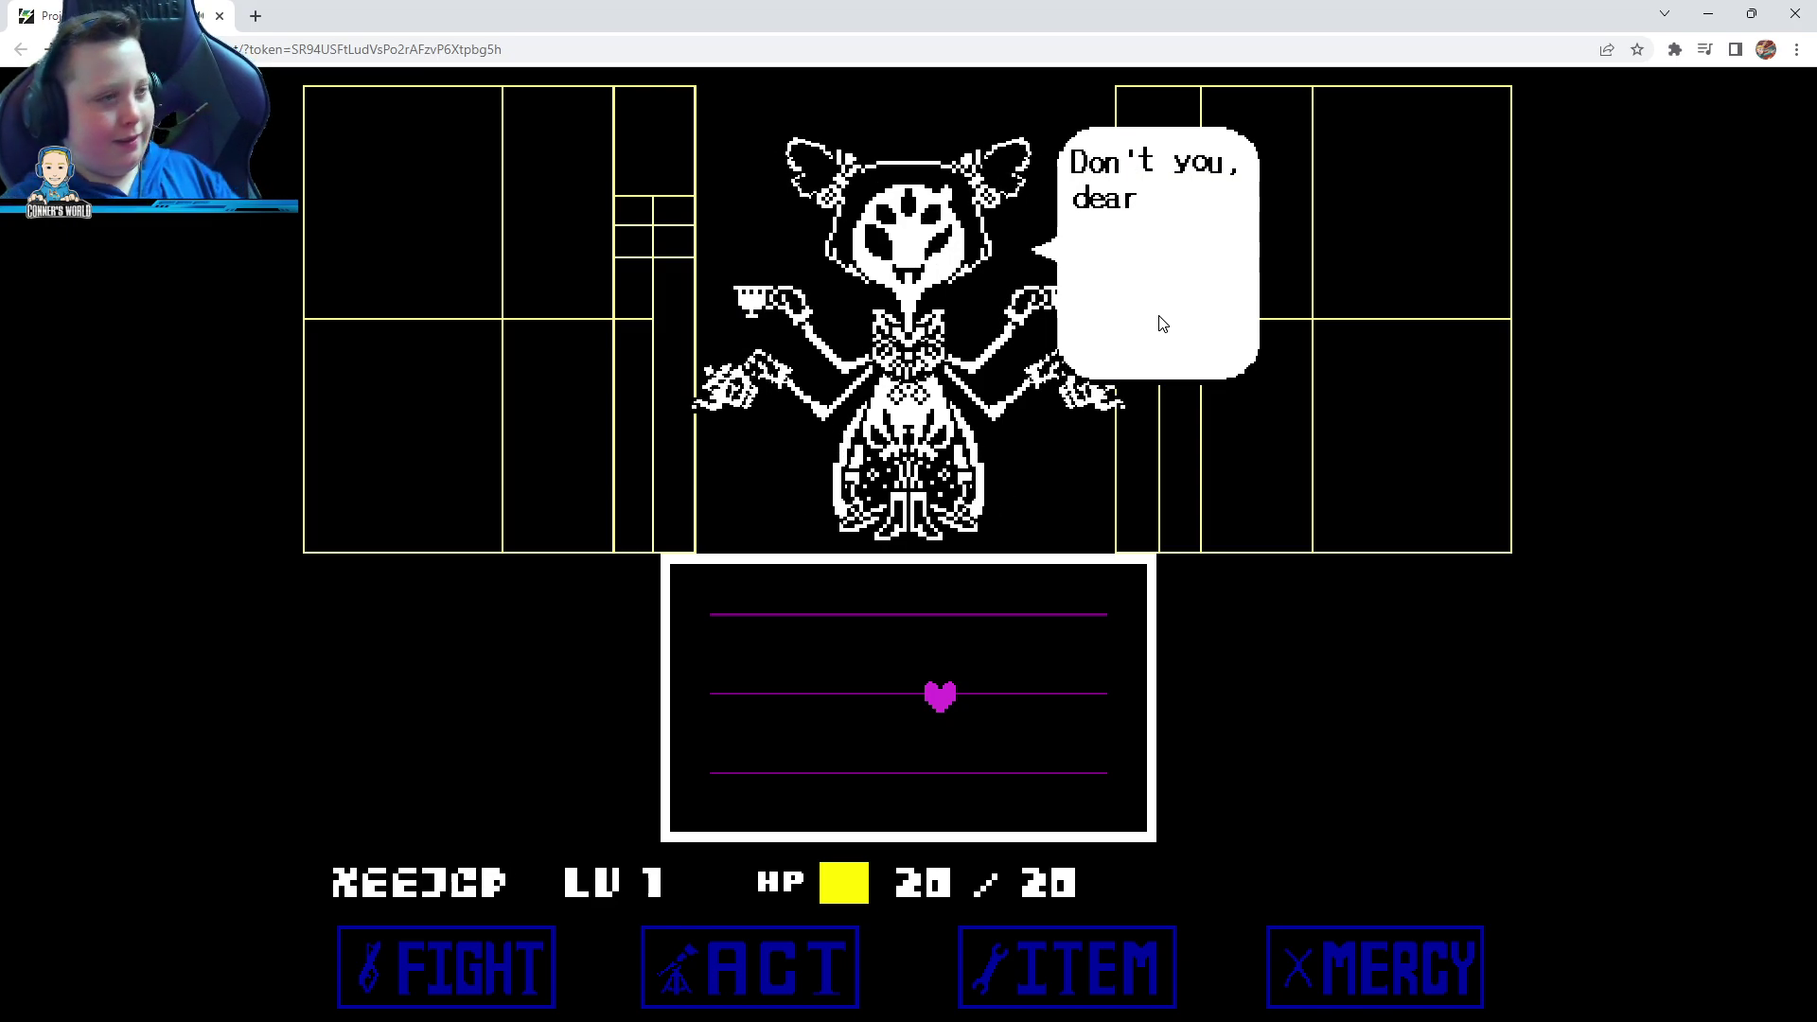
# Finish Muffet's taunt and have Monster Kid show mercy
pyautogui.press('z')
pyautogui.press('z')
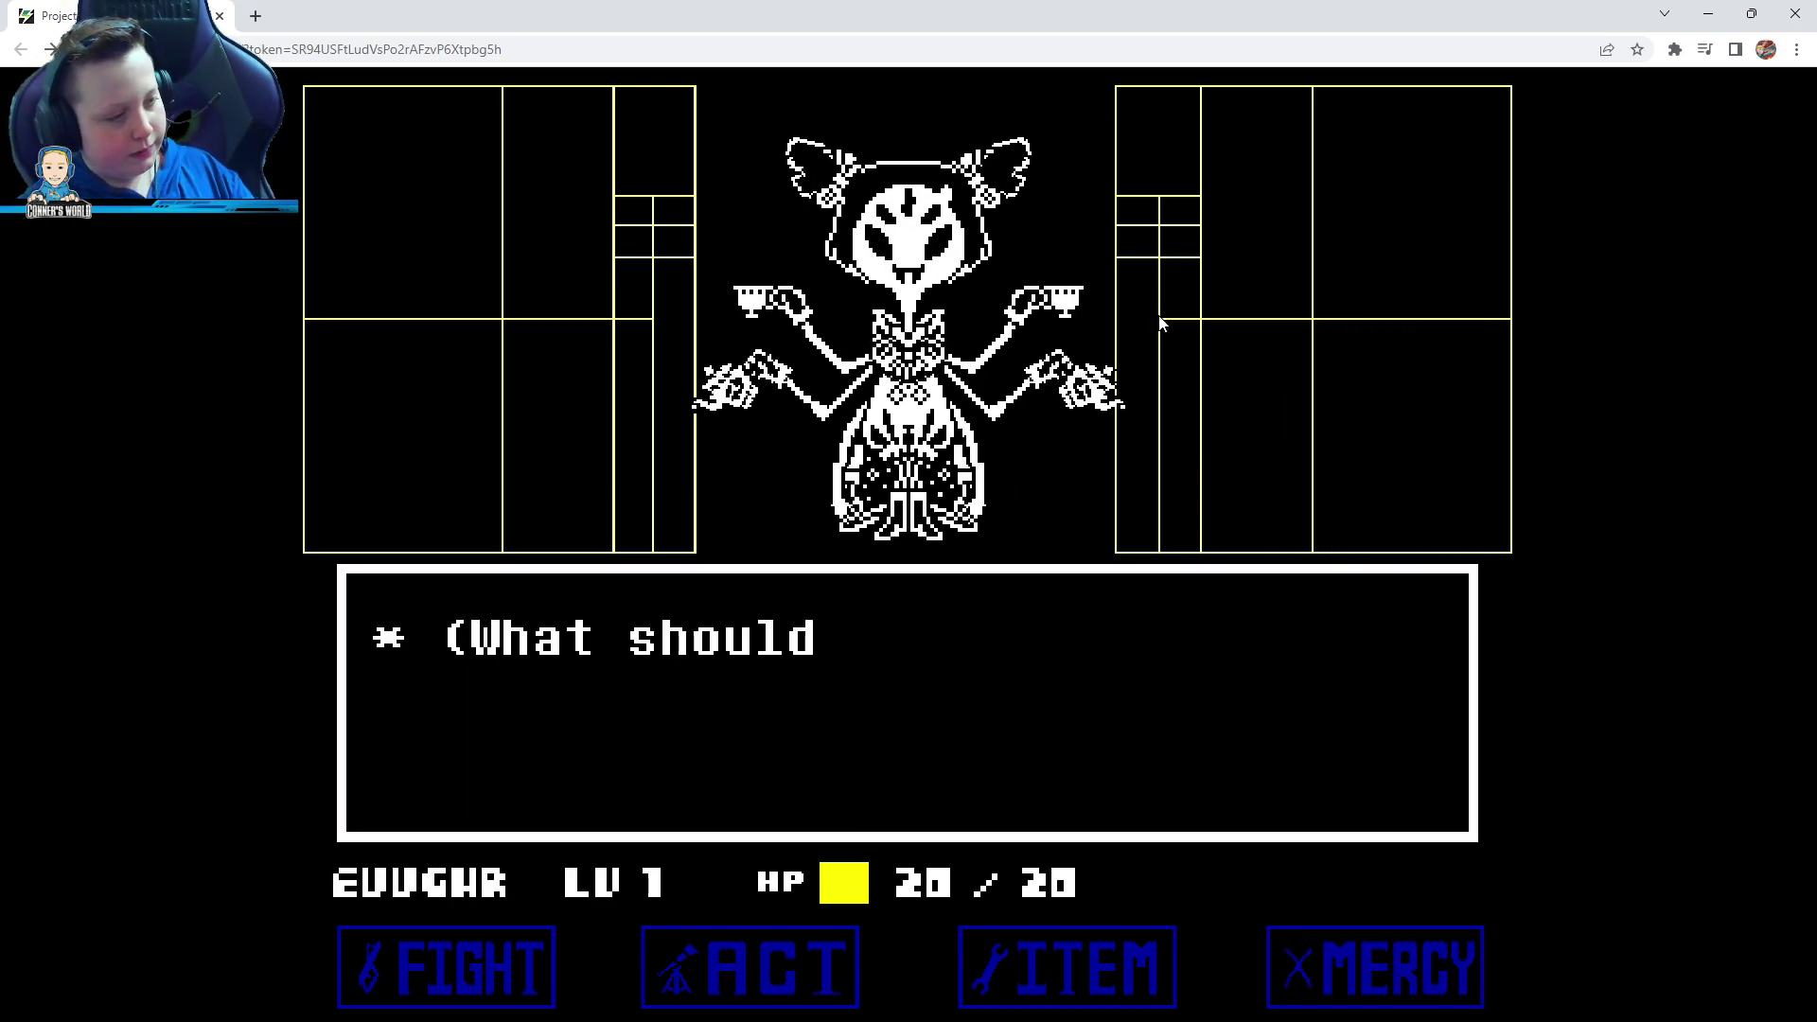
pyautogui.press('z')
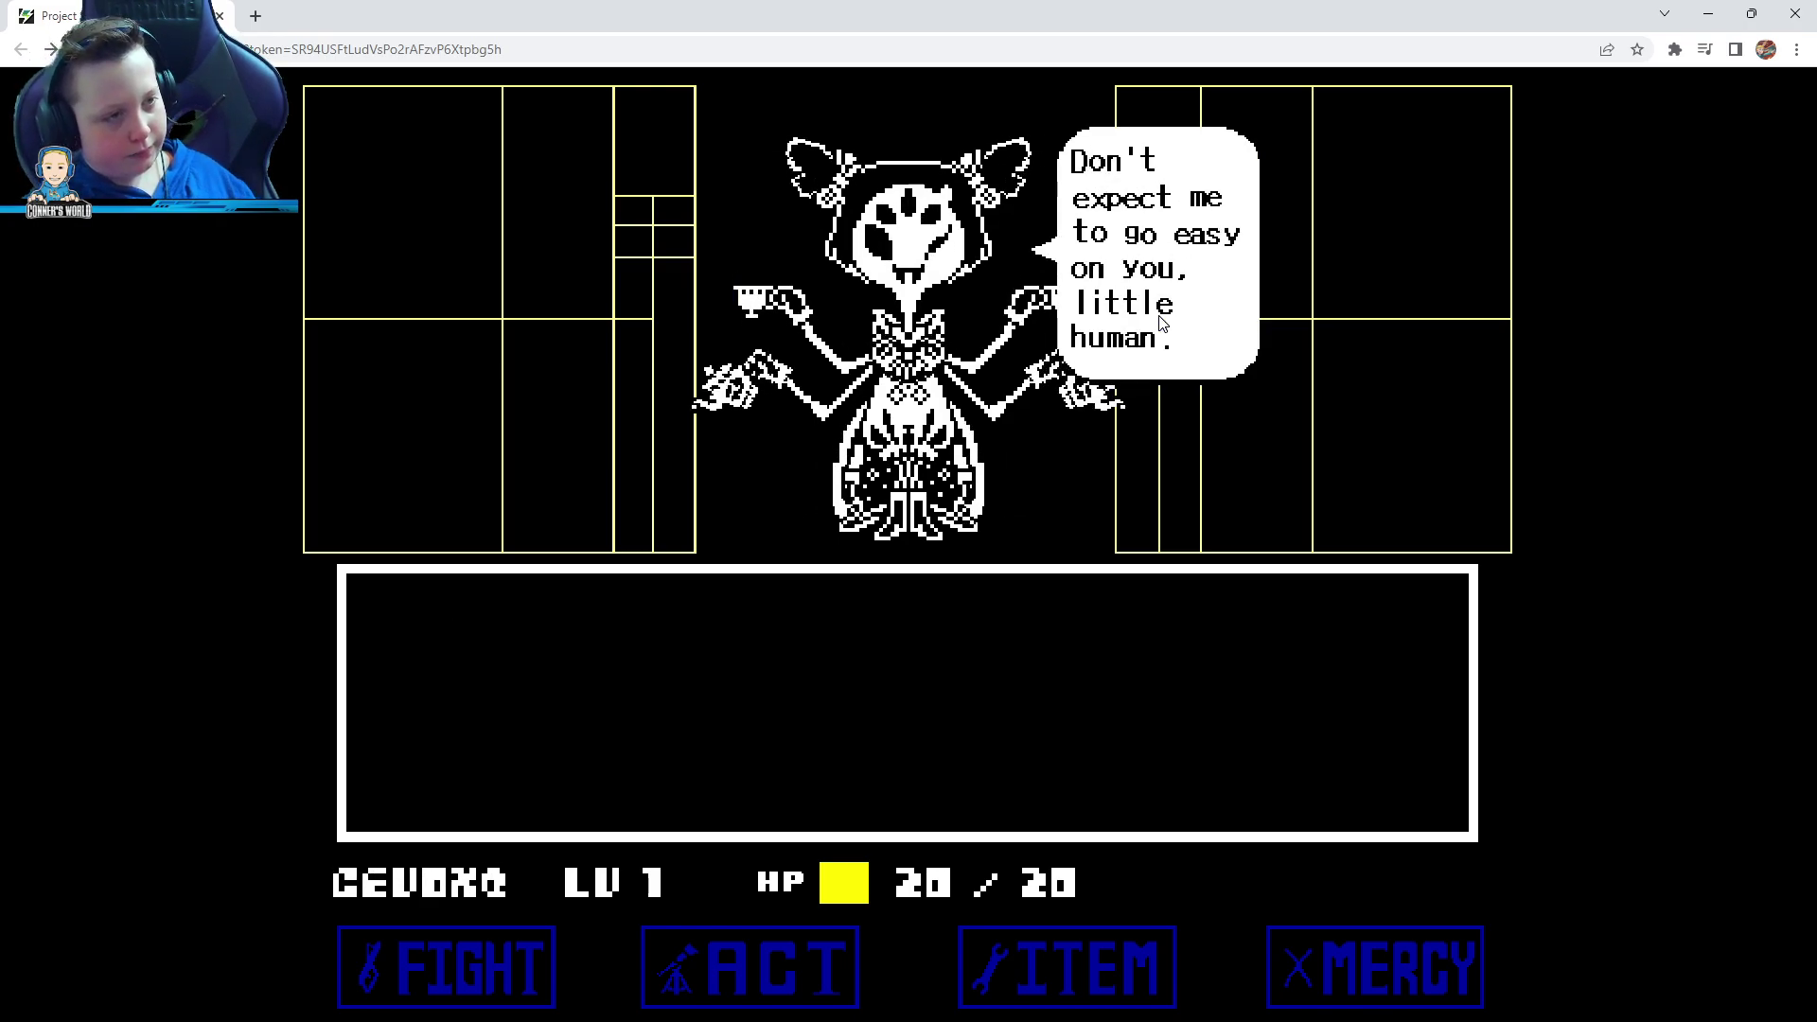
pyautogui.press('z')
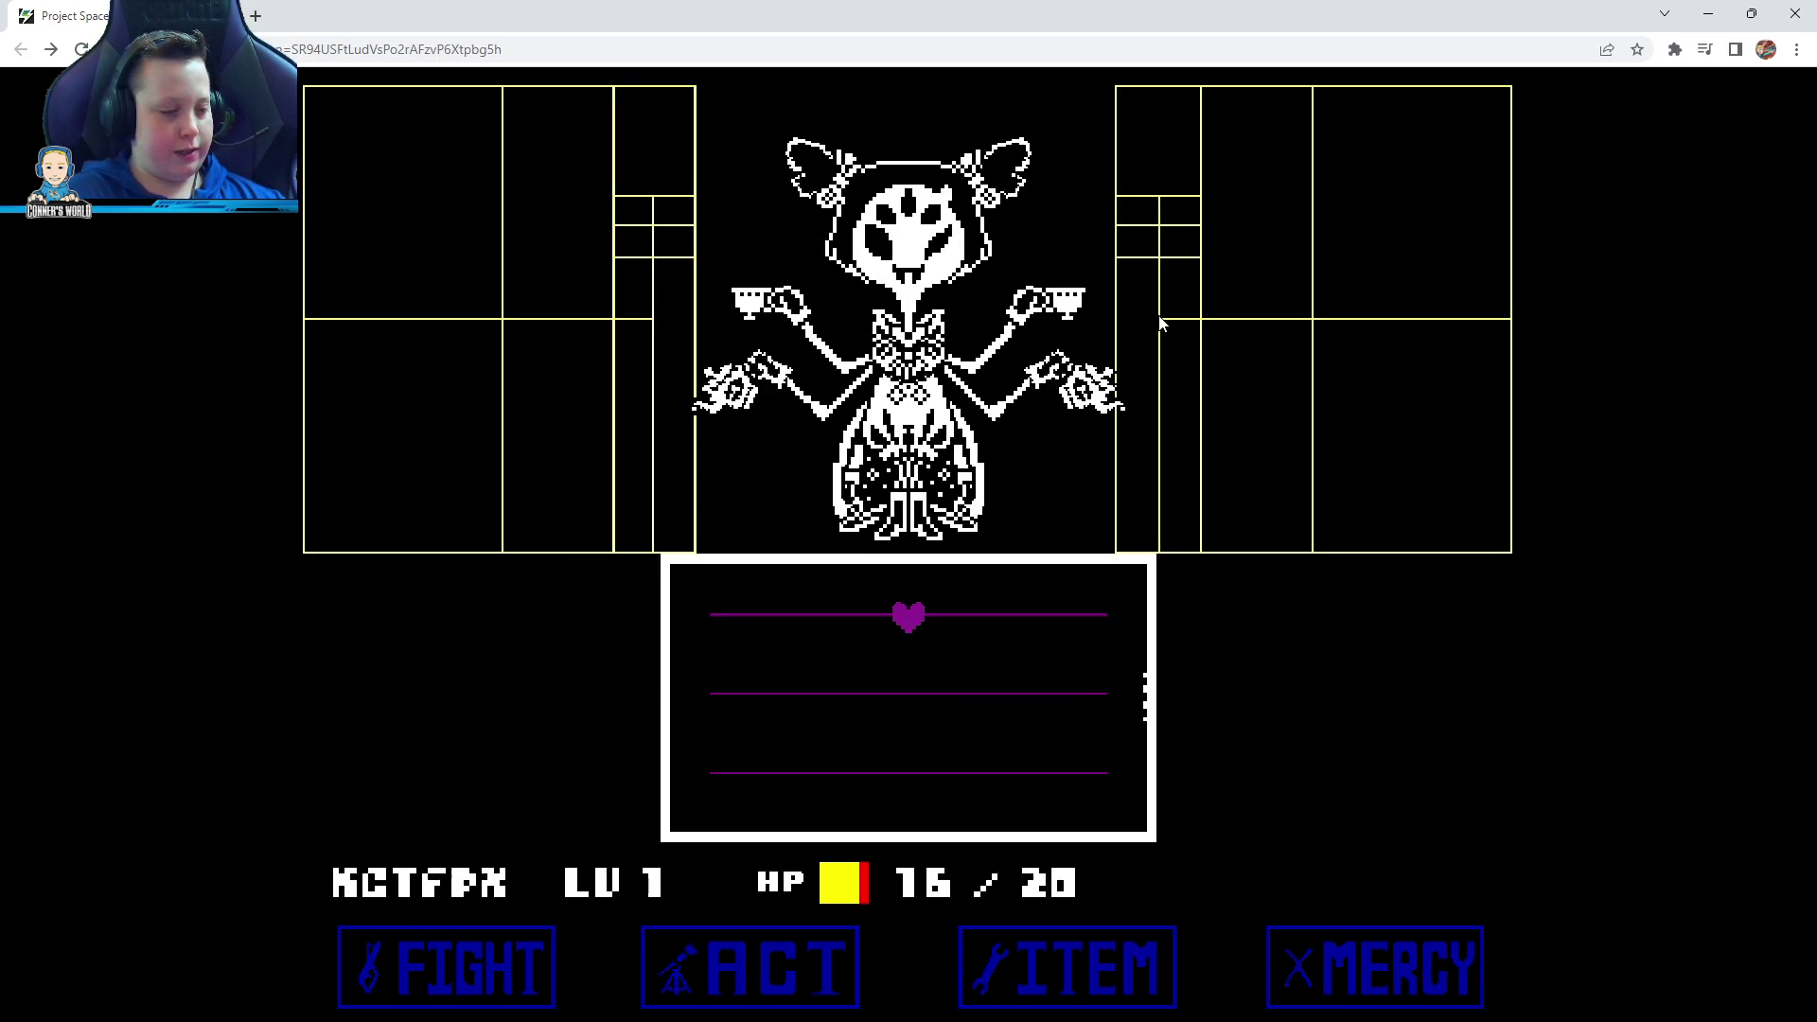
# Spare Muffet, dodge spiders on the middle string, then spare her again
pyautogui.press('z')
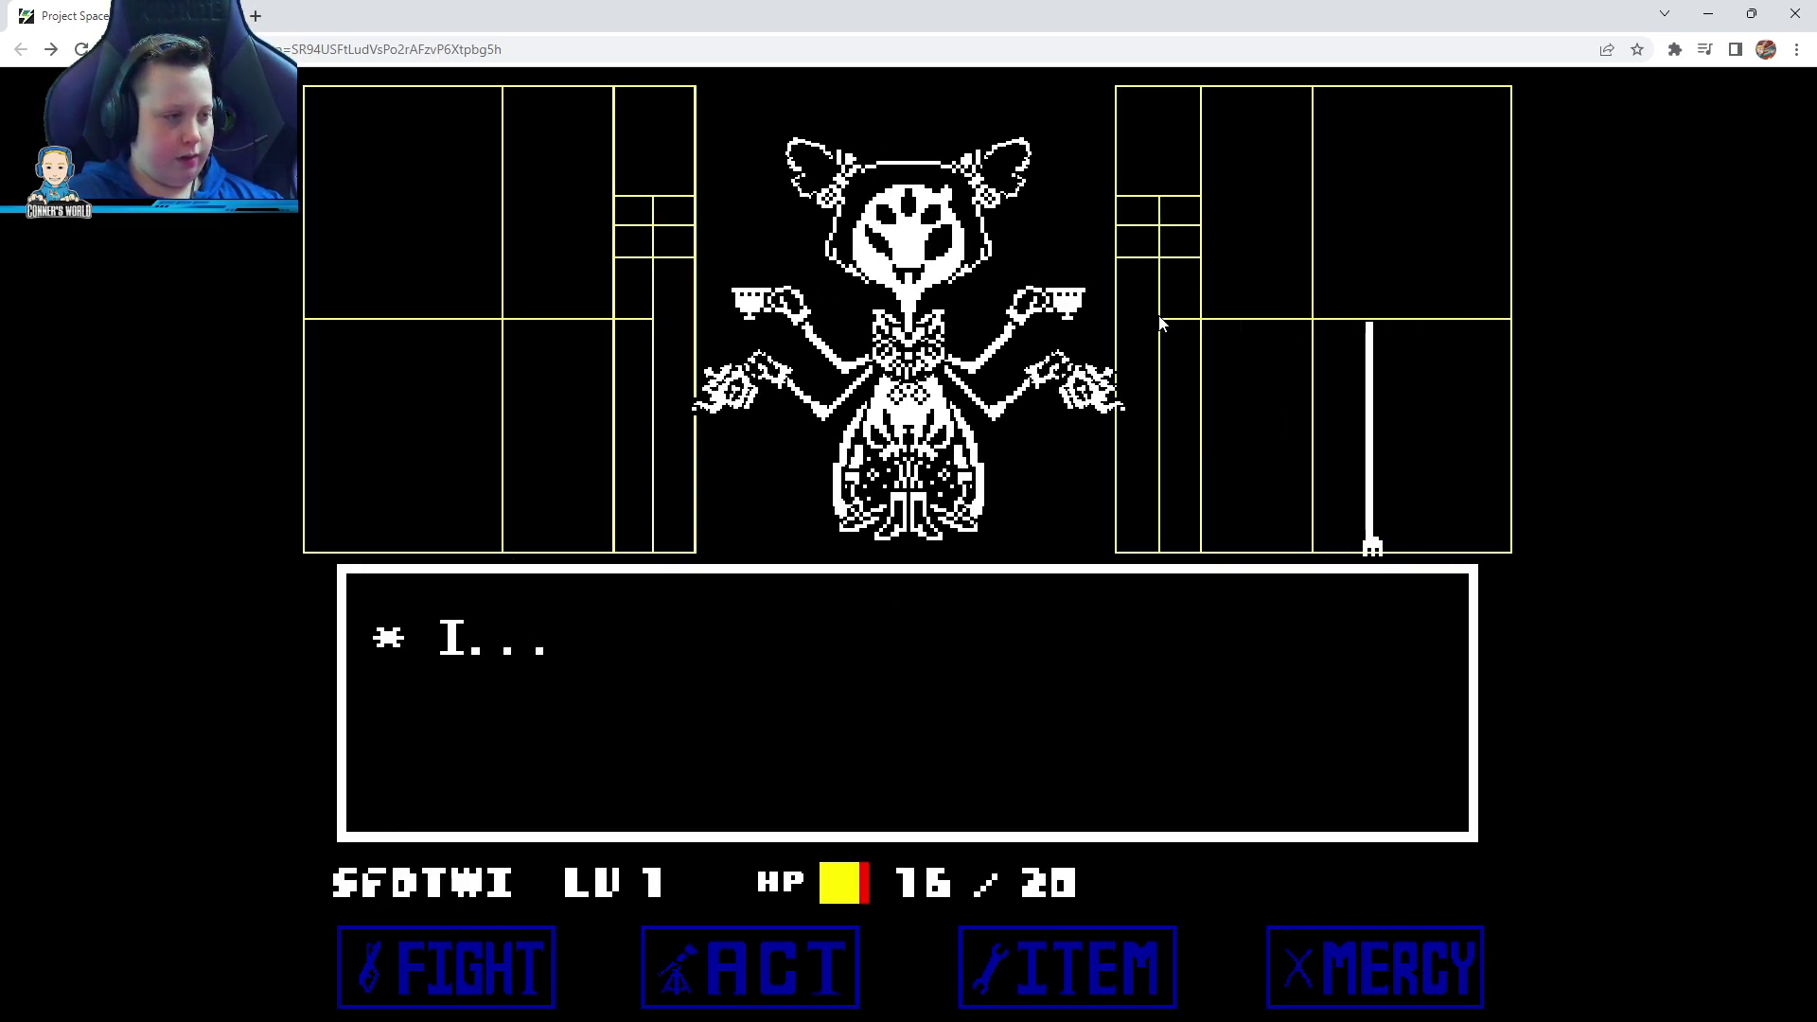
pyautogui.press('z')
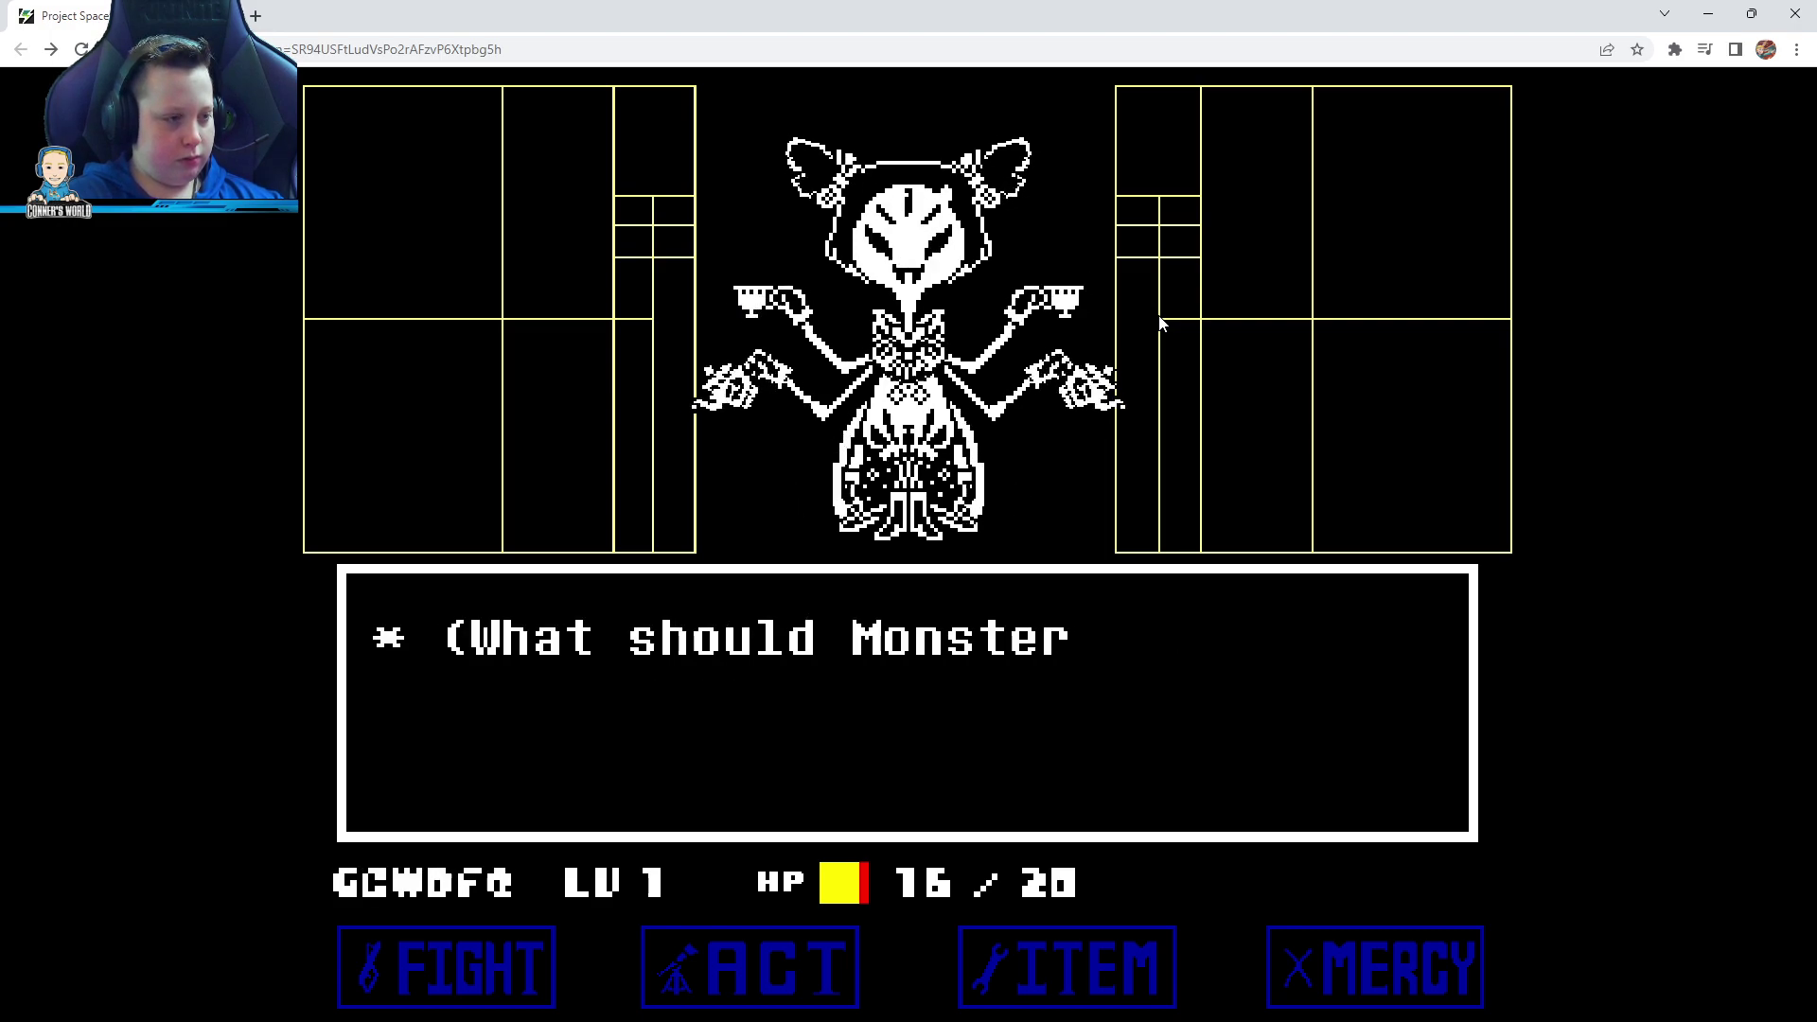
pyautogui.press('z')
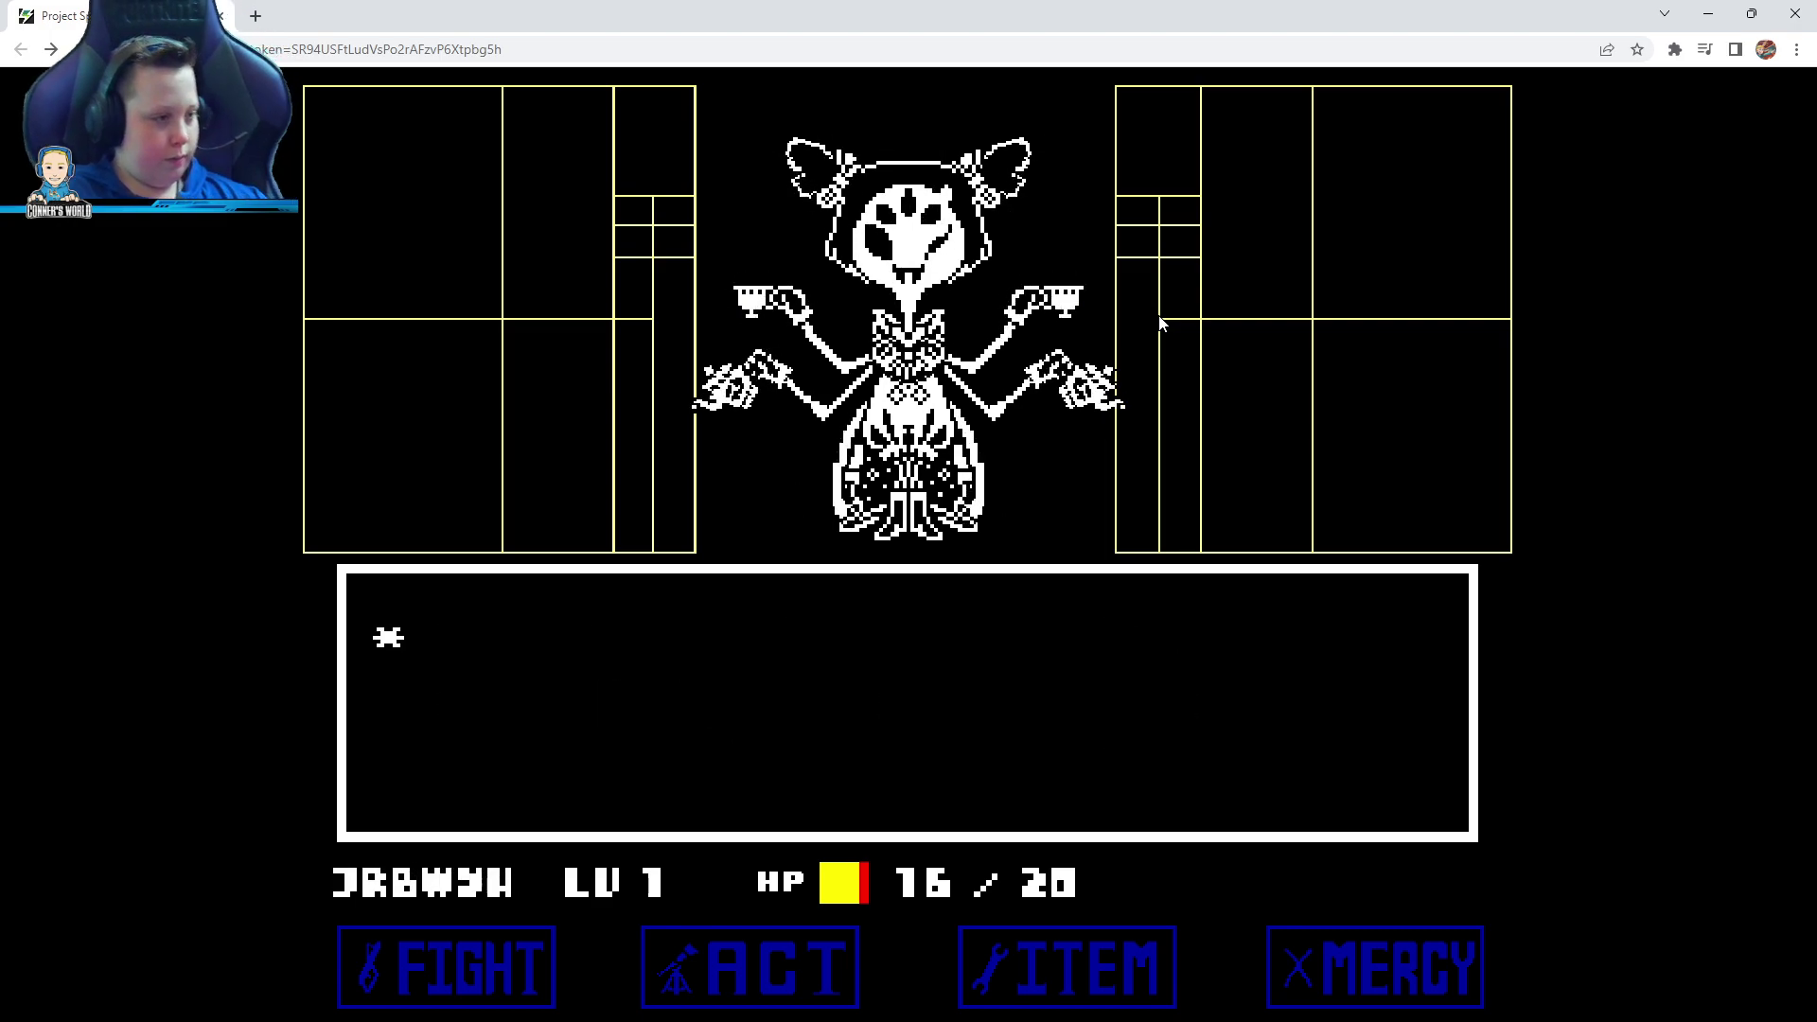
pyautogui.press('z')
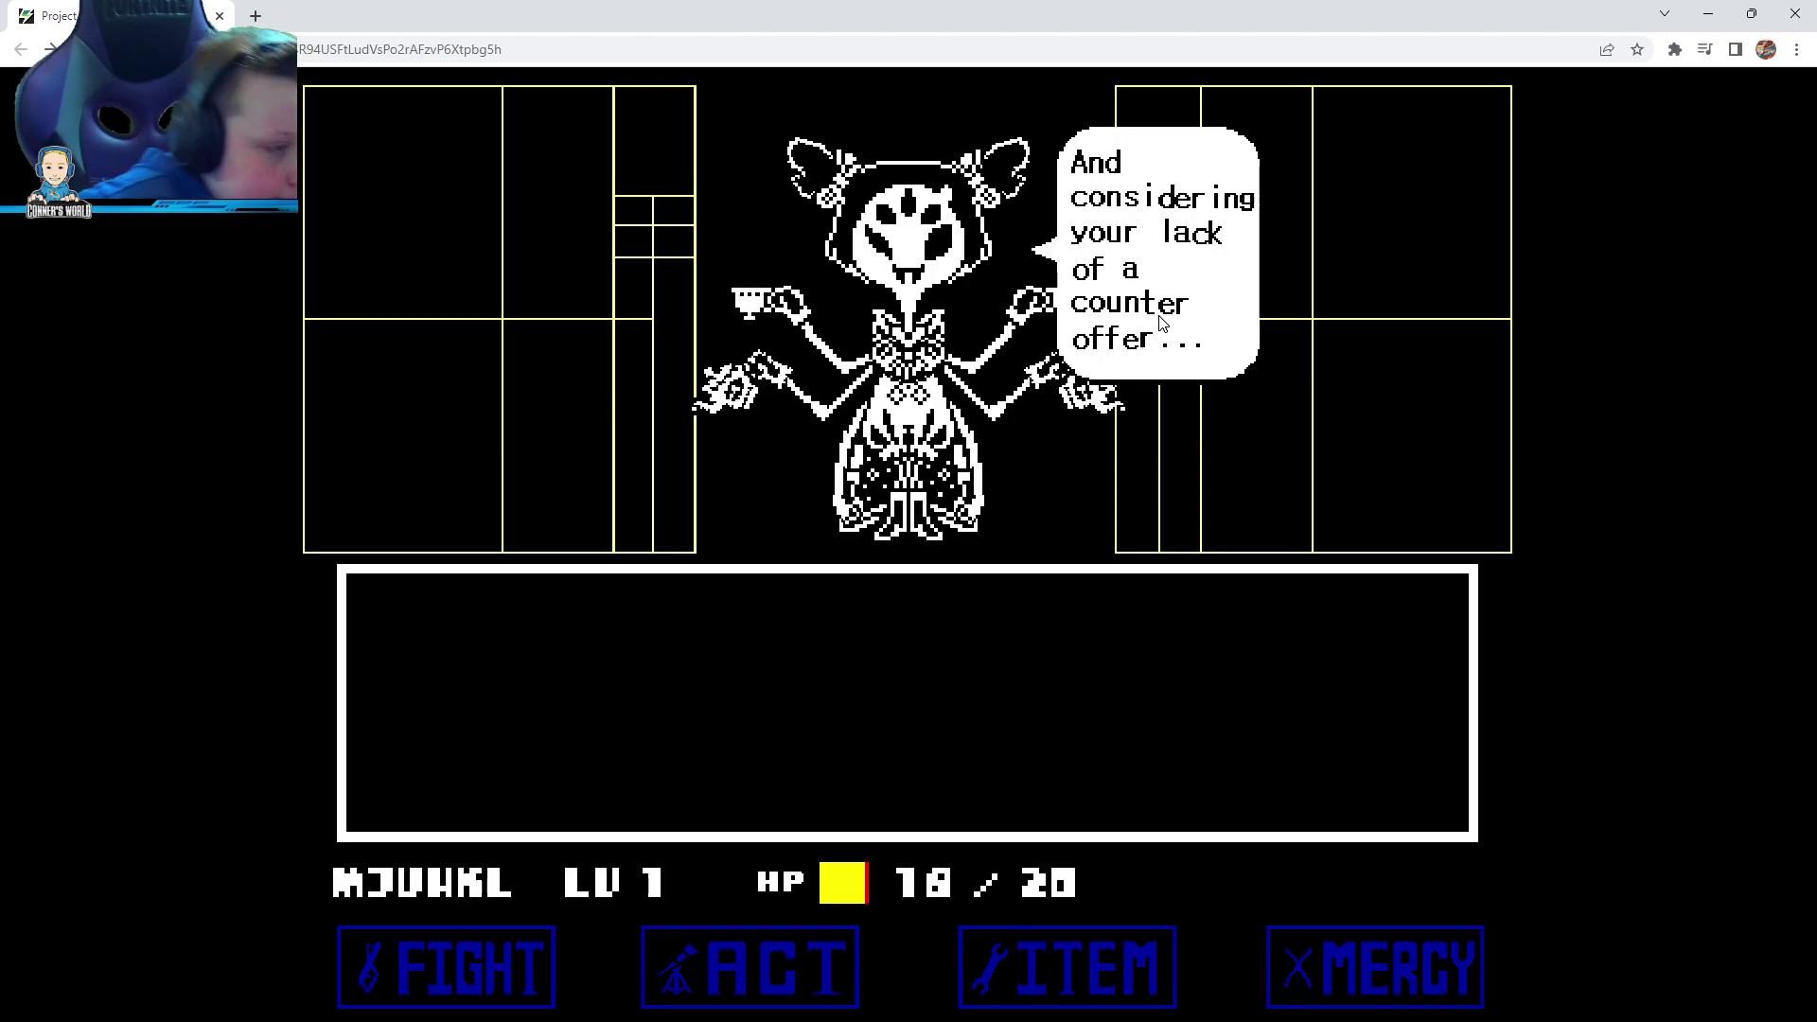
pyautogui.press('z')
pyautogui.press('z')
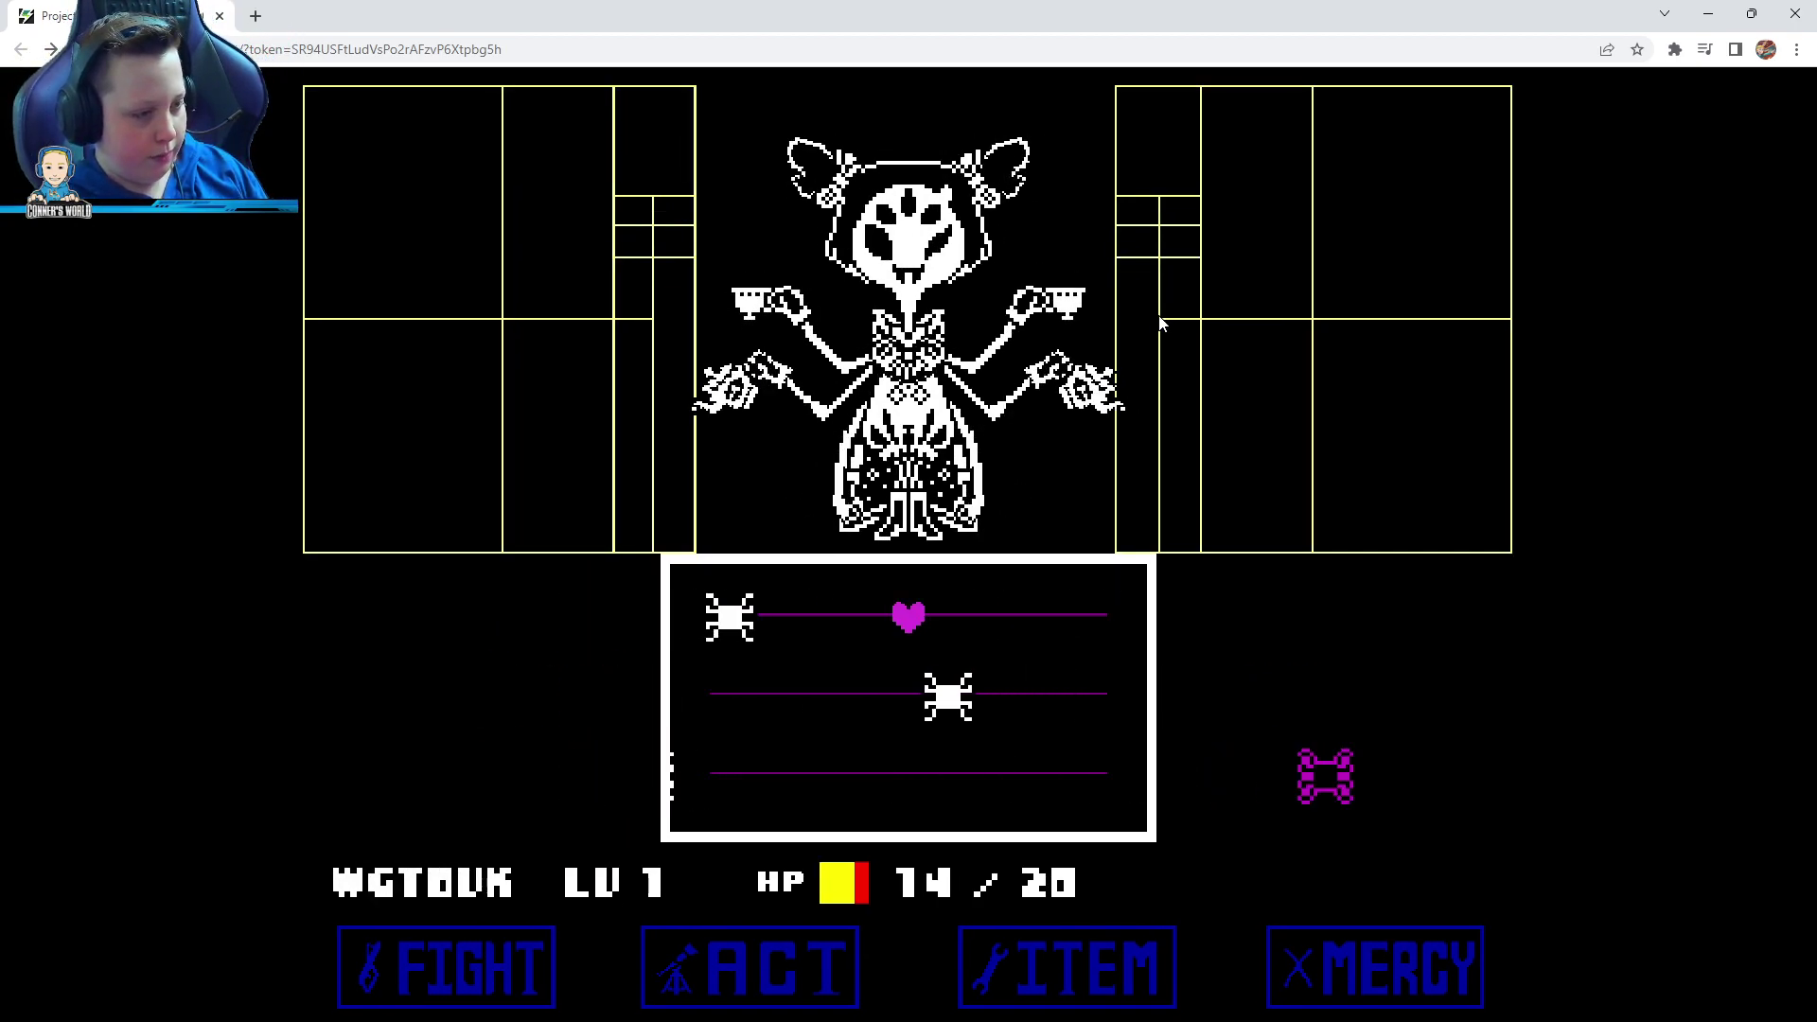
pyautogui.press('Down')
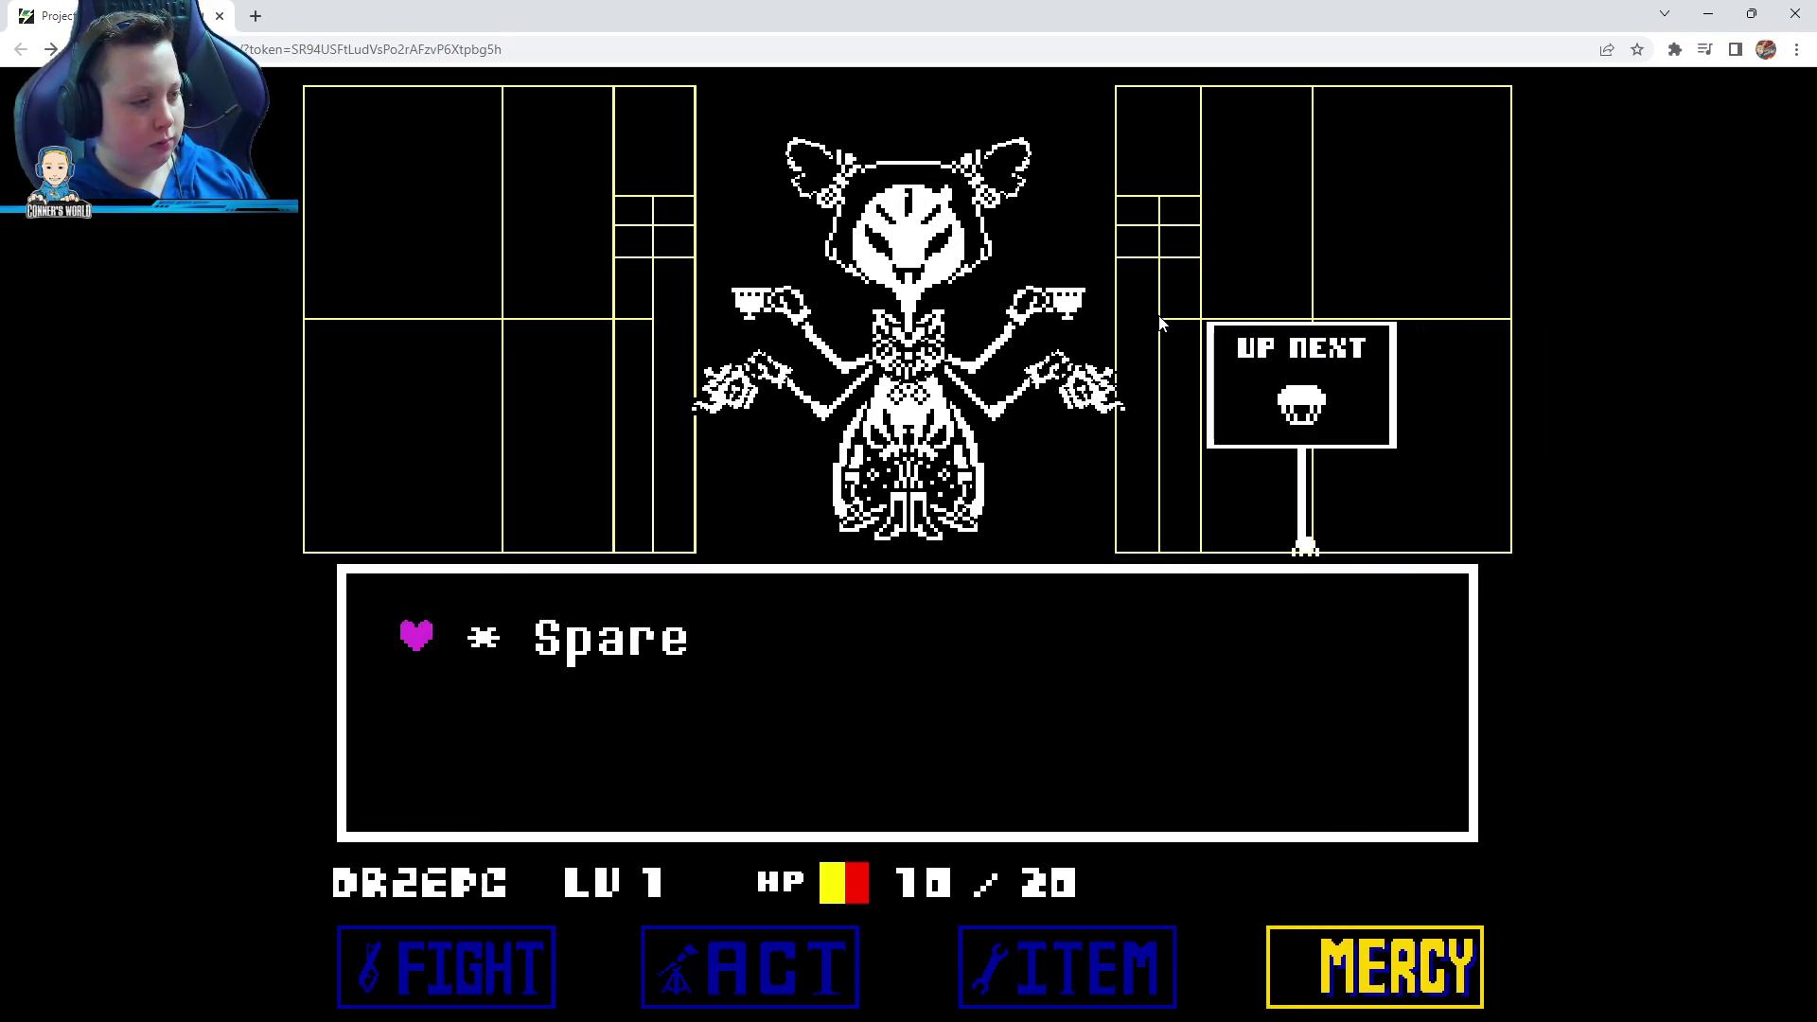
pyautogui.press('z')
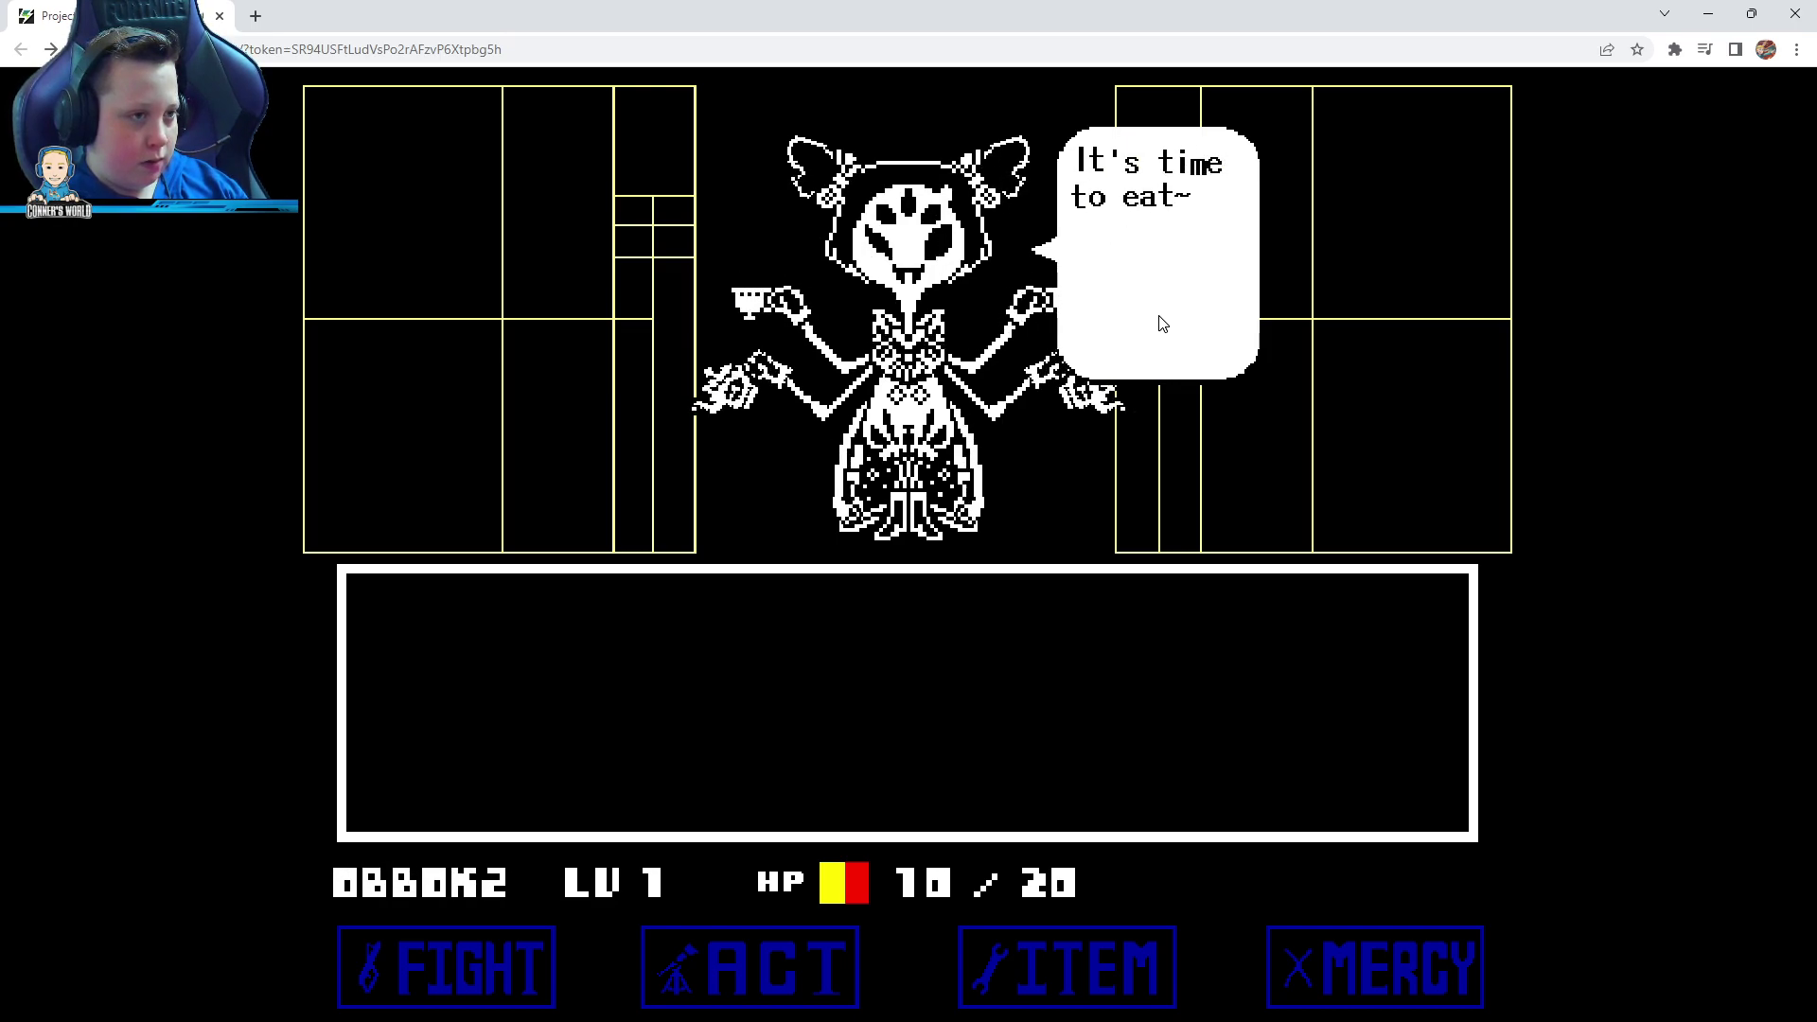
pyautogui.press('z')
# Hop the heart between strings to dodge the pet attack, surviving at 1 HP
pyautogui.press('Up')
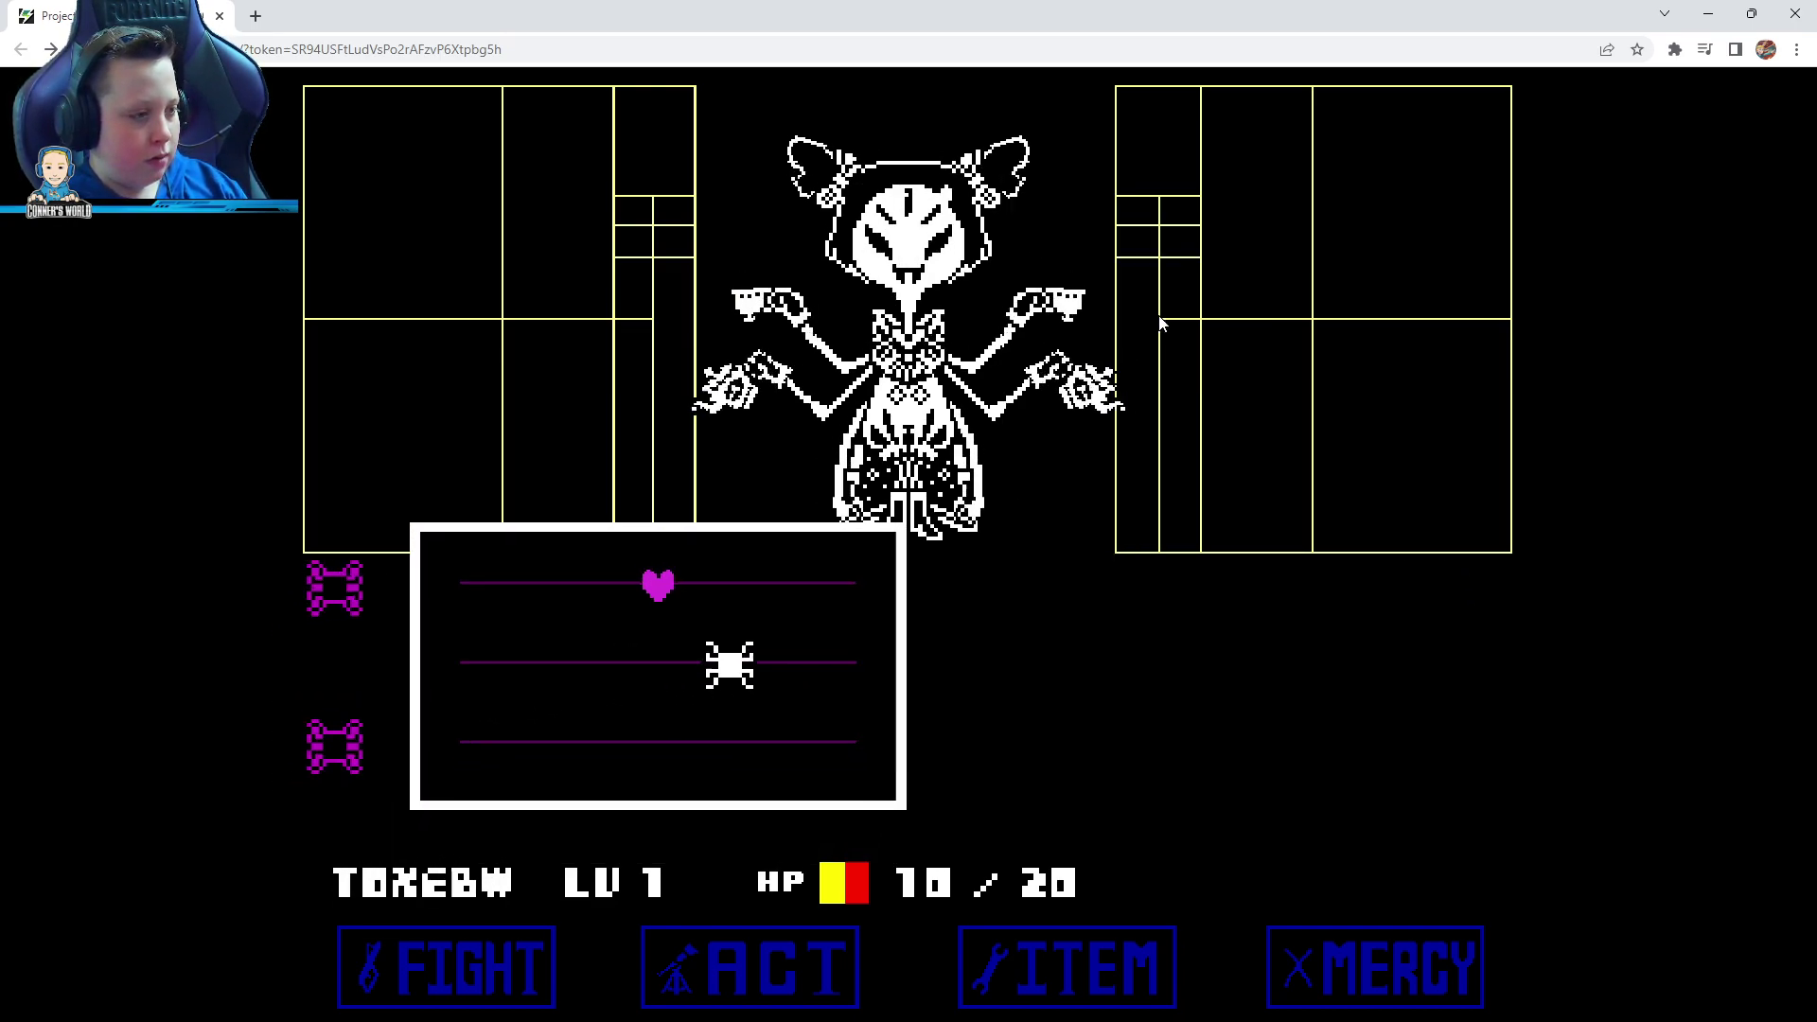
pyautogui.press('Down')
pyautogui.press('Up')
pyautogui.press('Down')
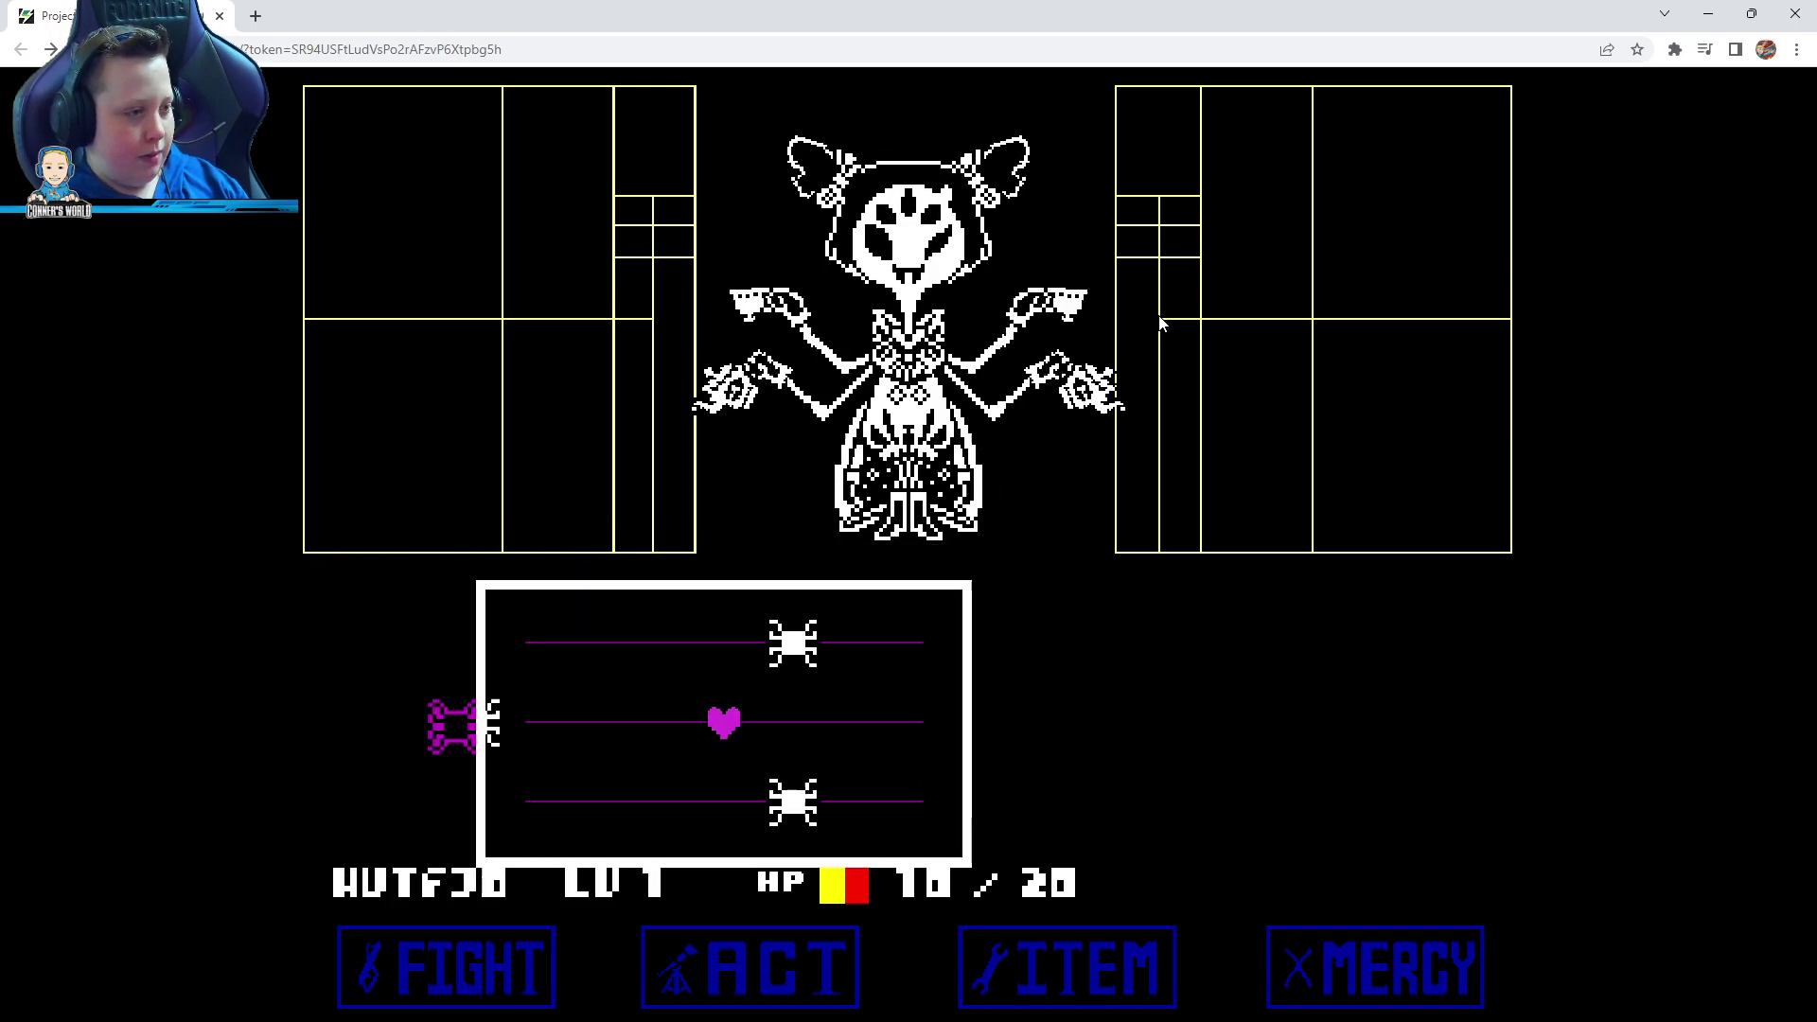
pyautogui.press('Up')
pyautogui.press('Down')
pyautogui.press('Up')
pyautogui.press('Down')
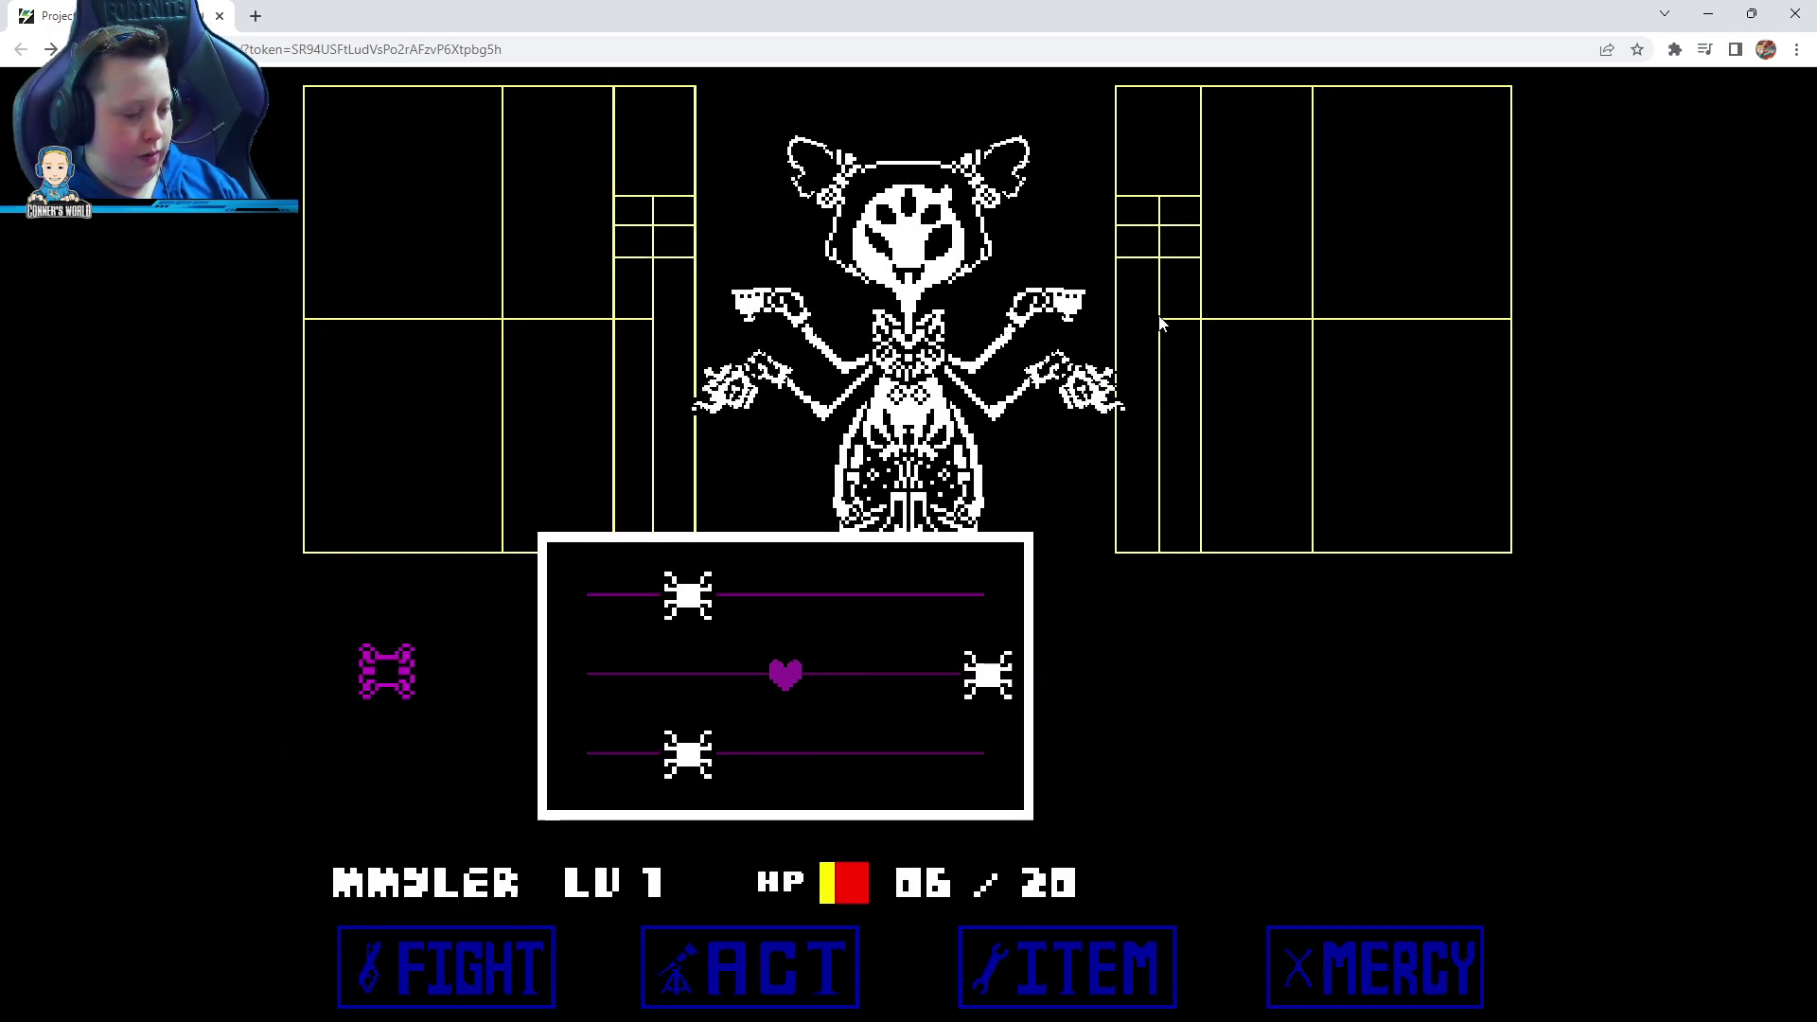
pyautogui.press('Up')
pyautogui.press('Down')
pyautogui.press('Up')
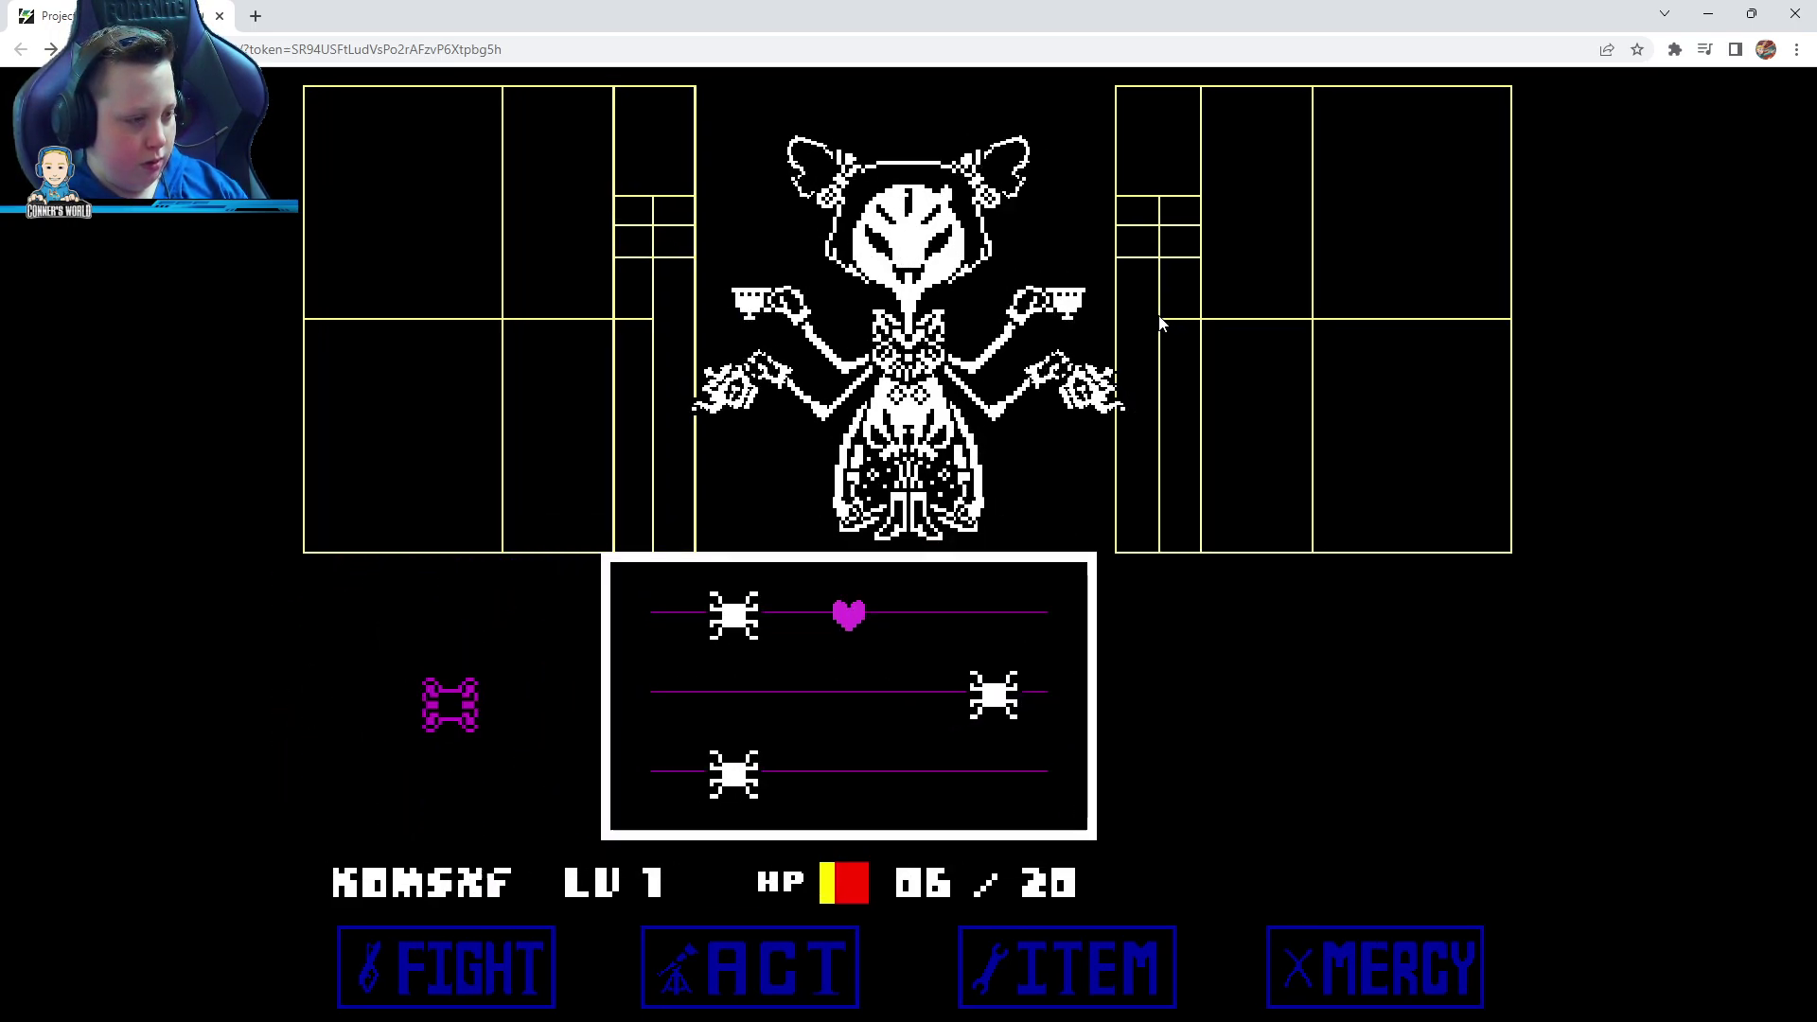
pyautogui.press('Down')
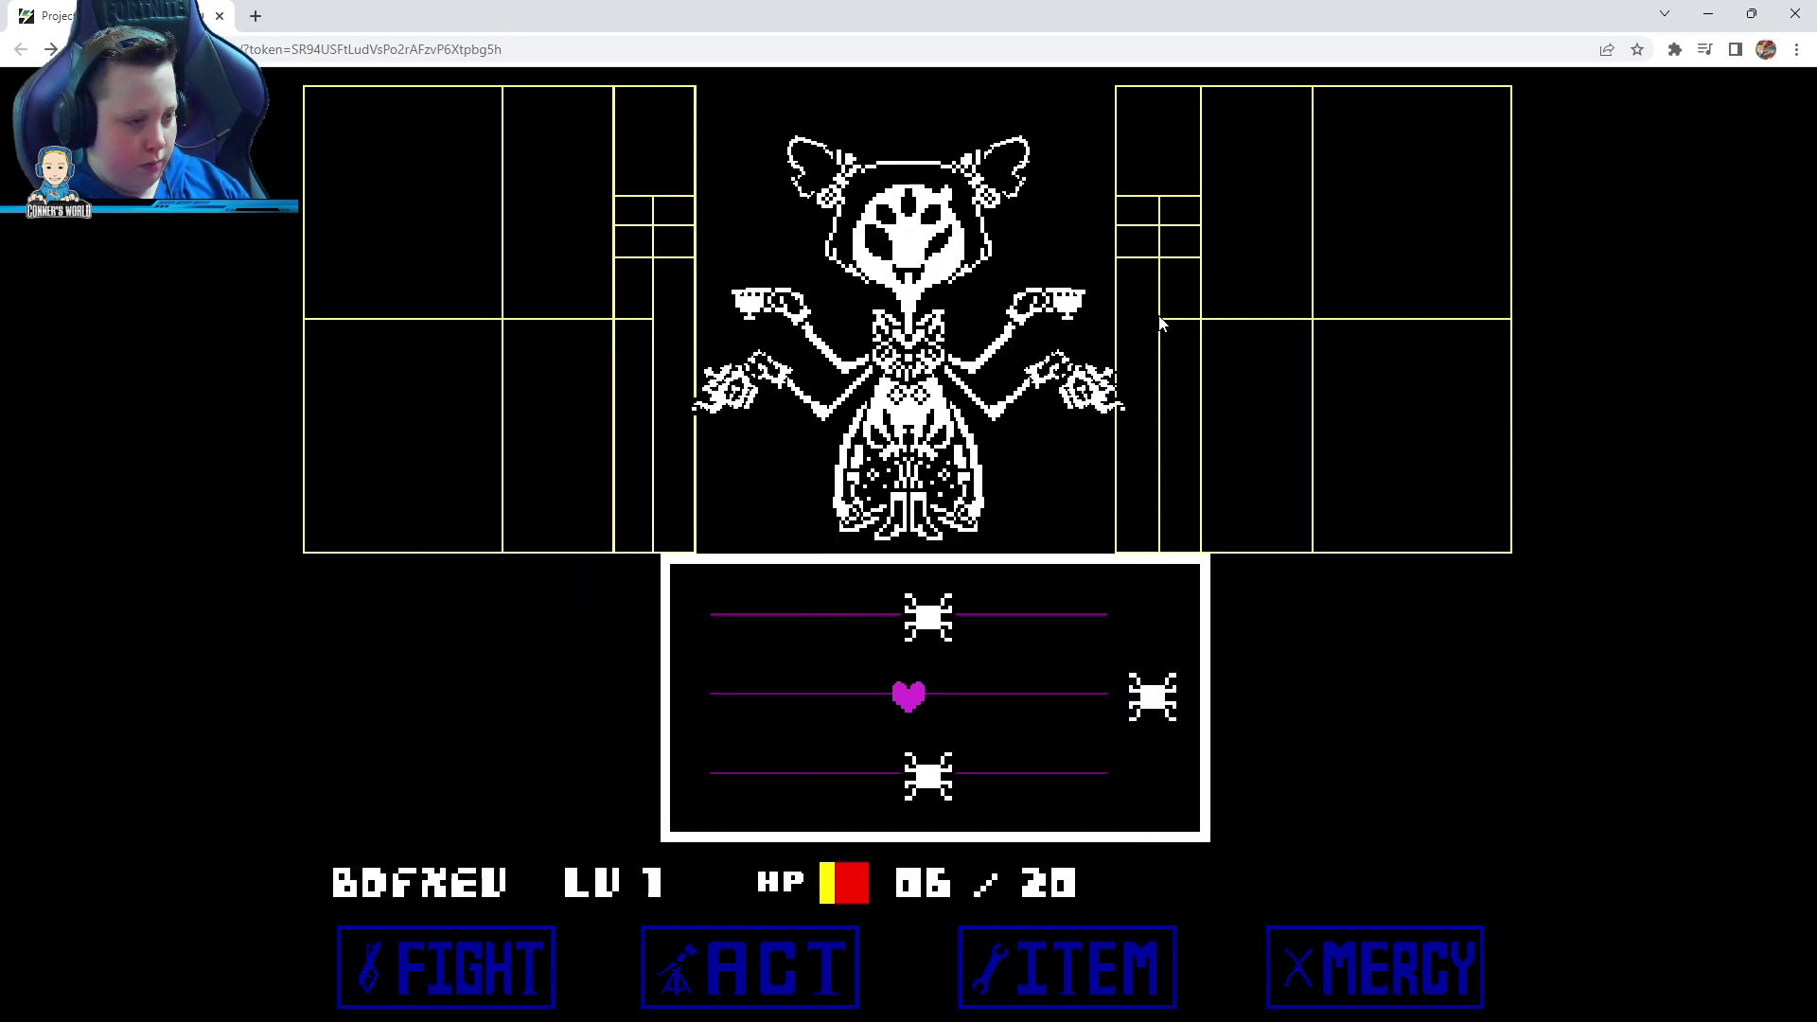
pyautogui.press('Up')
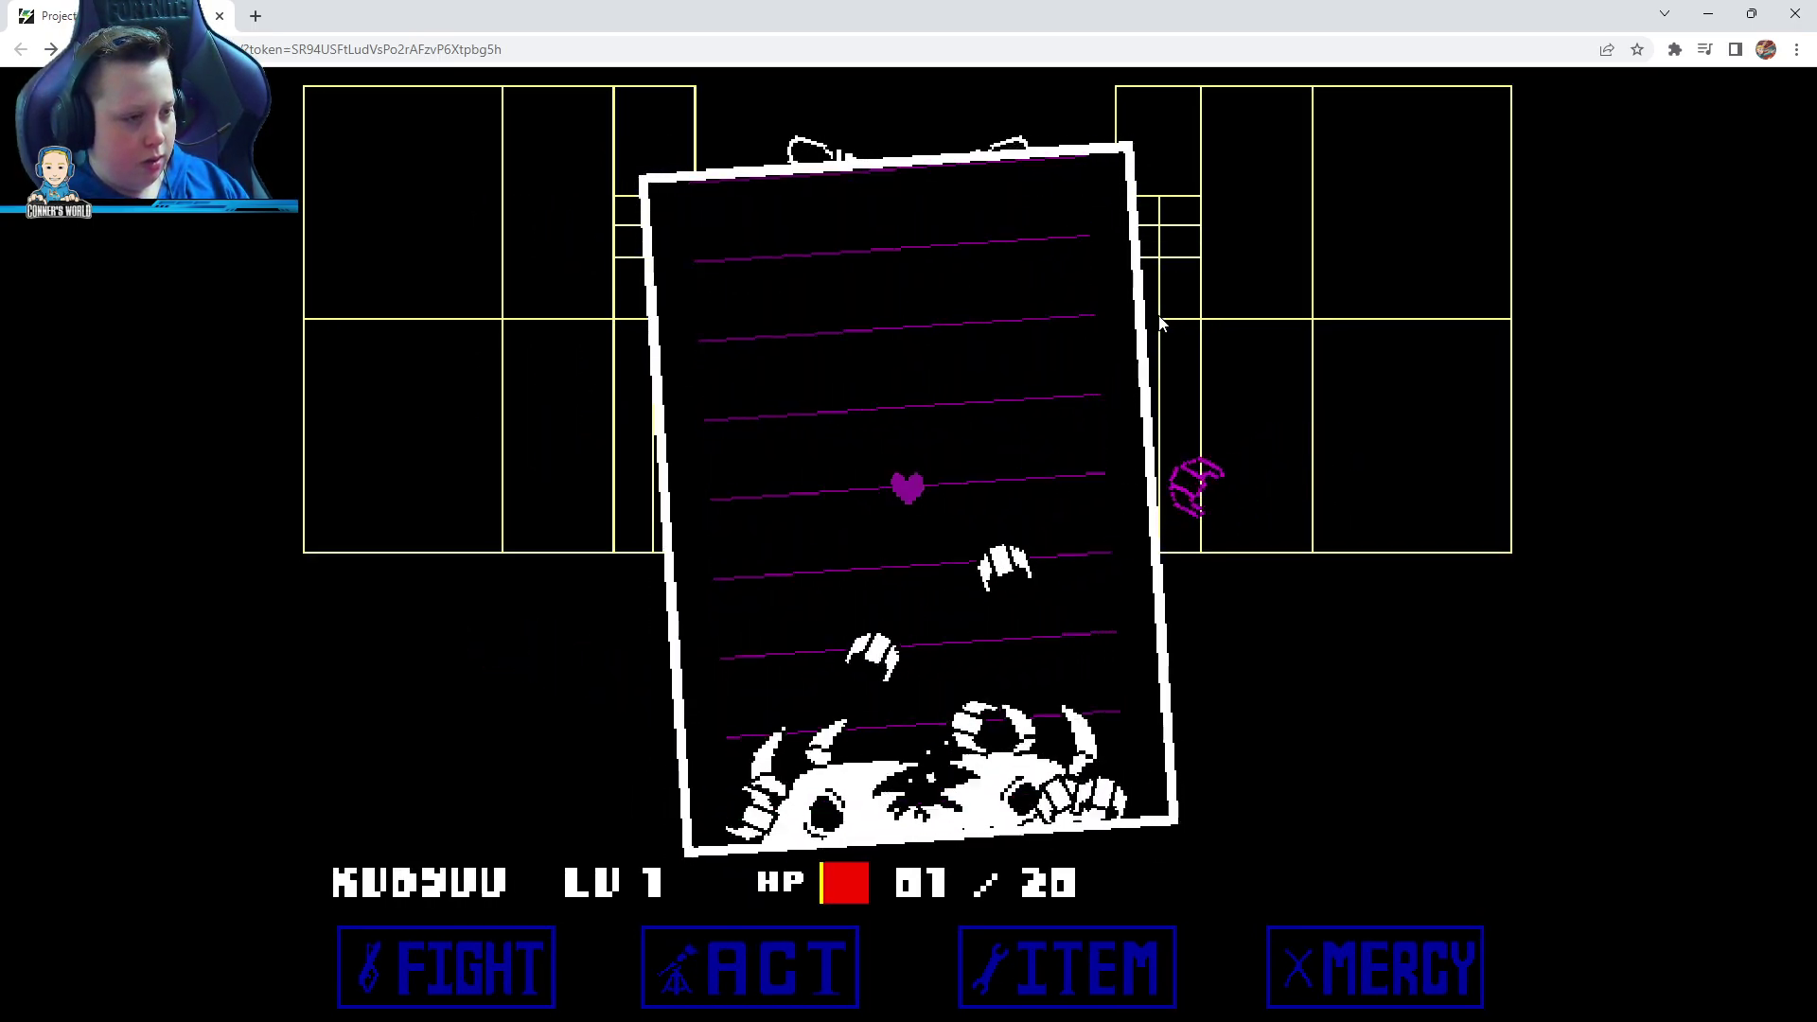
pyautogui.press('Up')
pyautogui.press('Up')
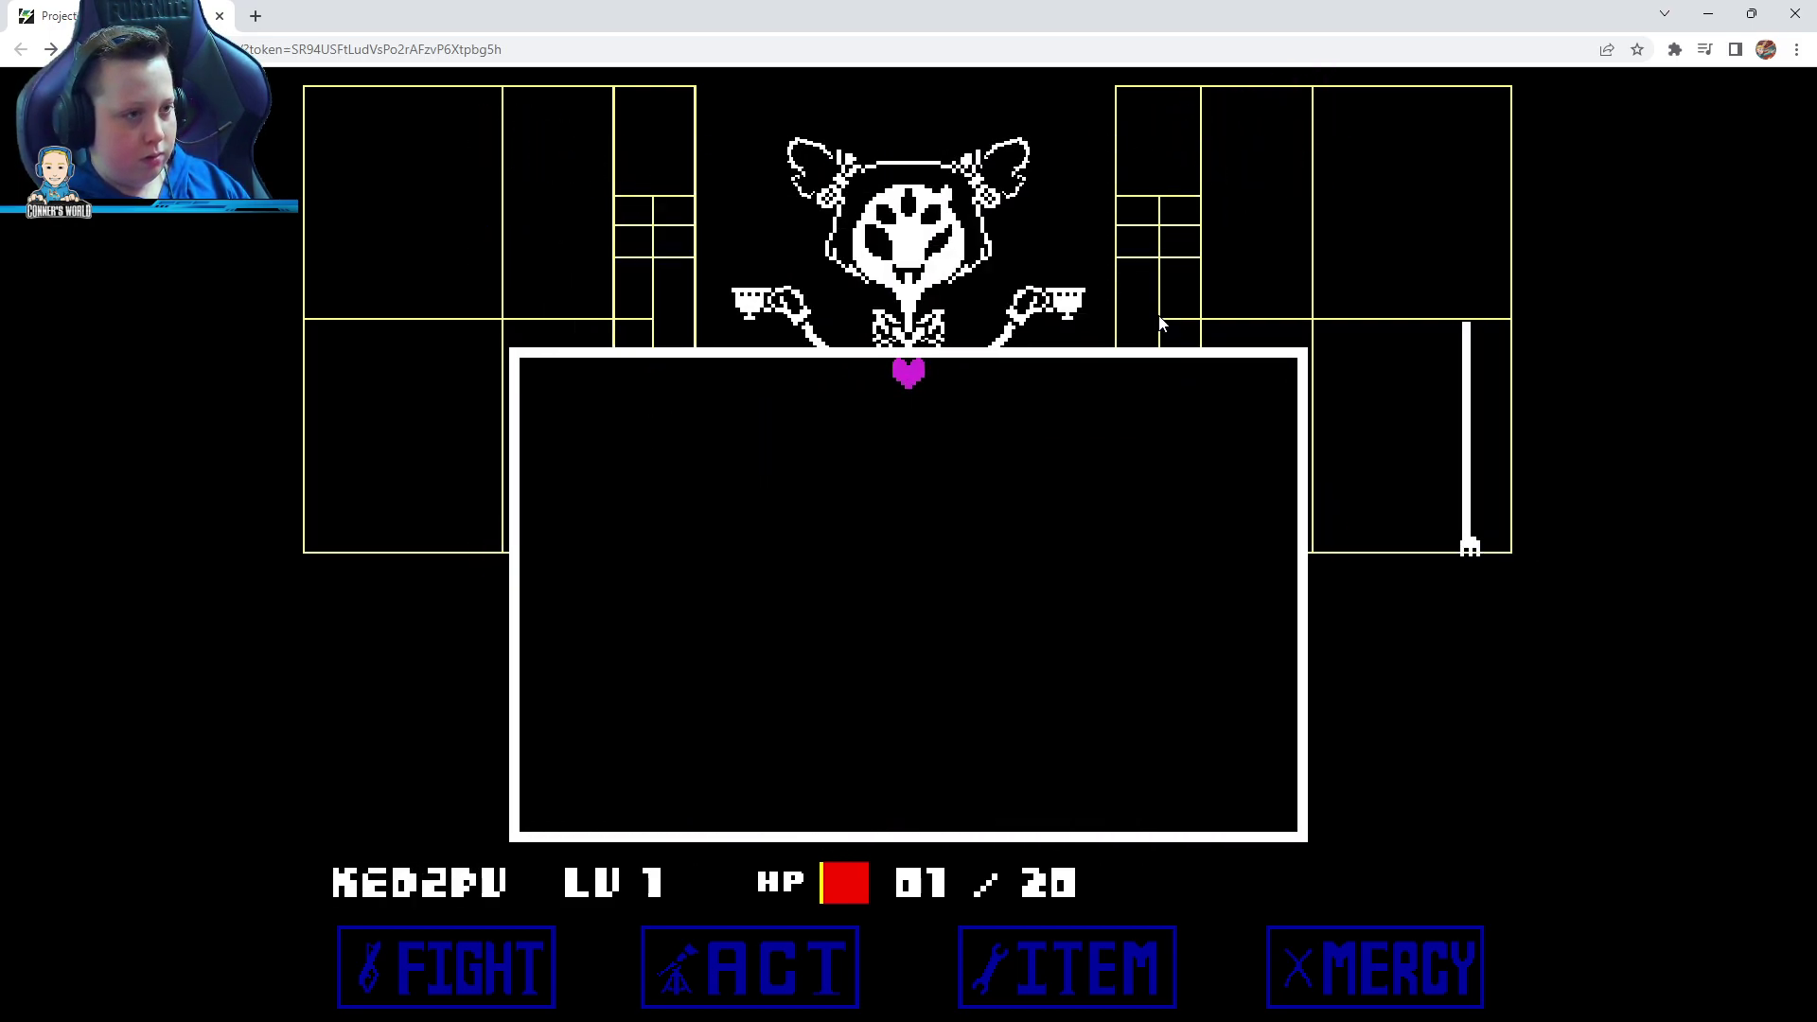
# Eat the Swirl to heal and have Monster Kid choose Mercy
pyautogui.press('Left')
pyautogui.press('z')
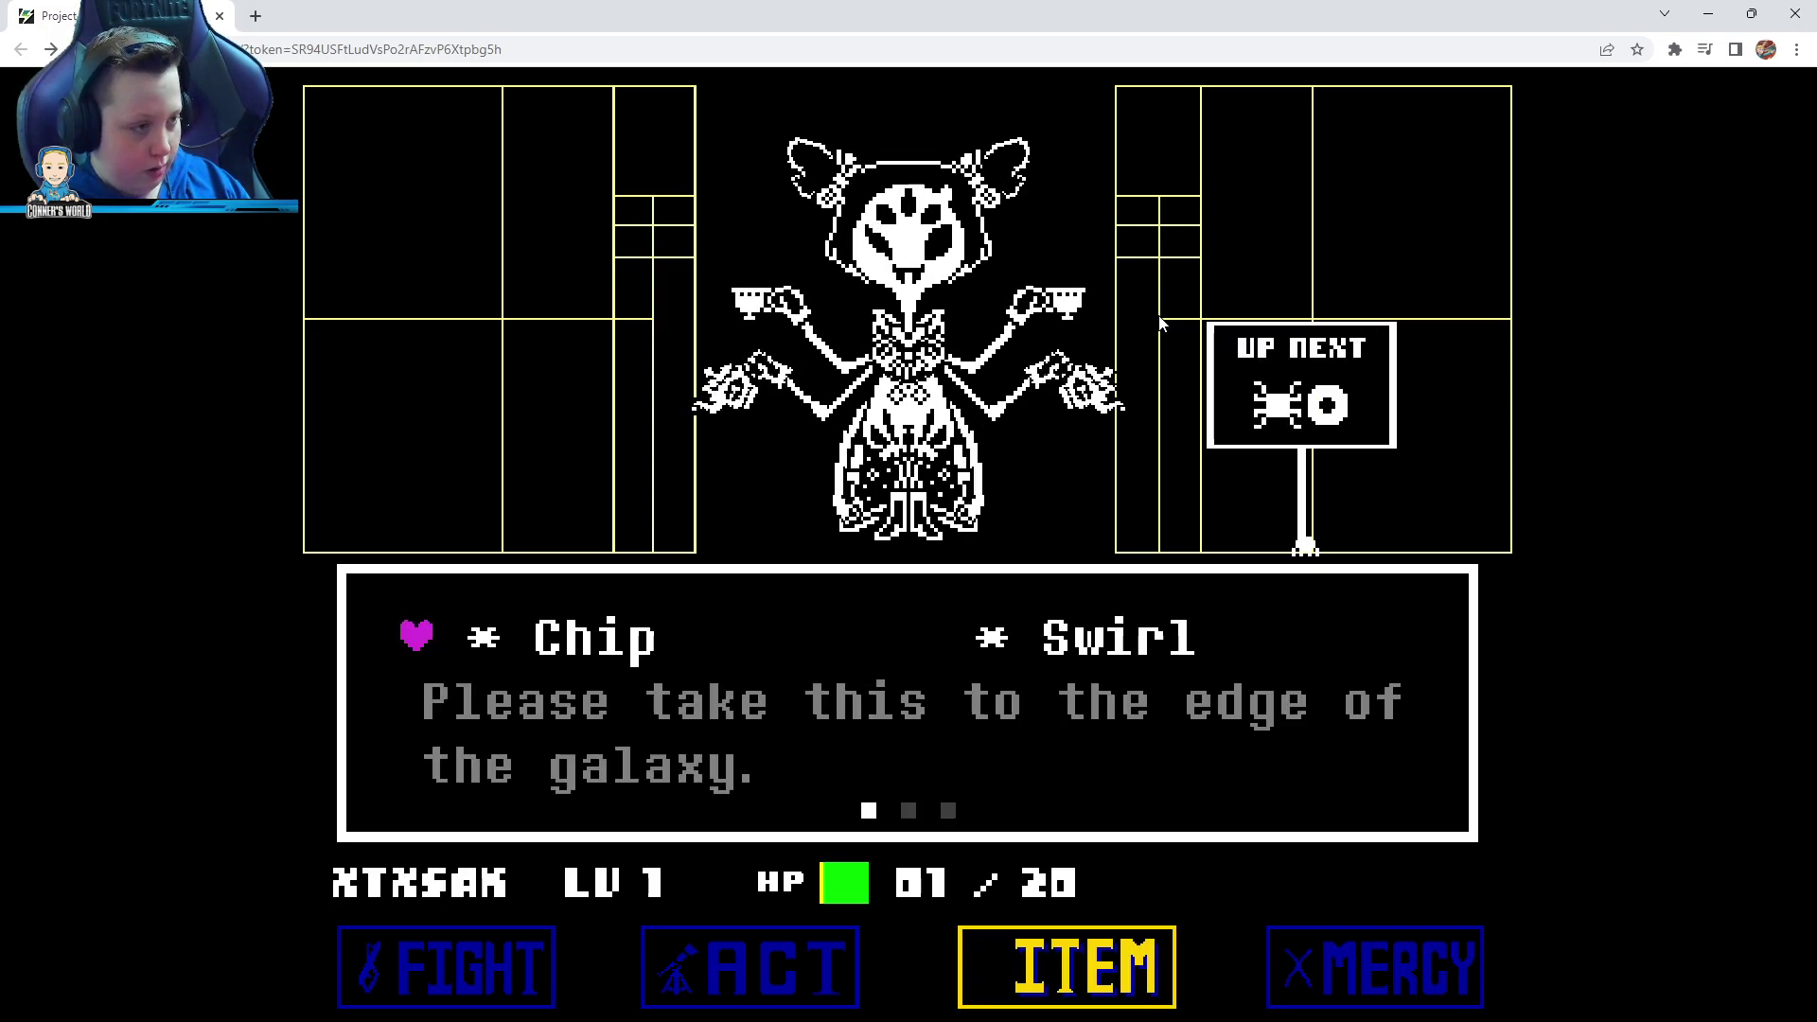
pyautogui.press('Right')
pyautogui.press('z')
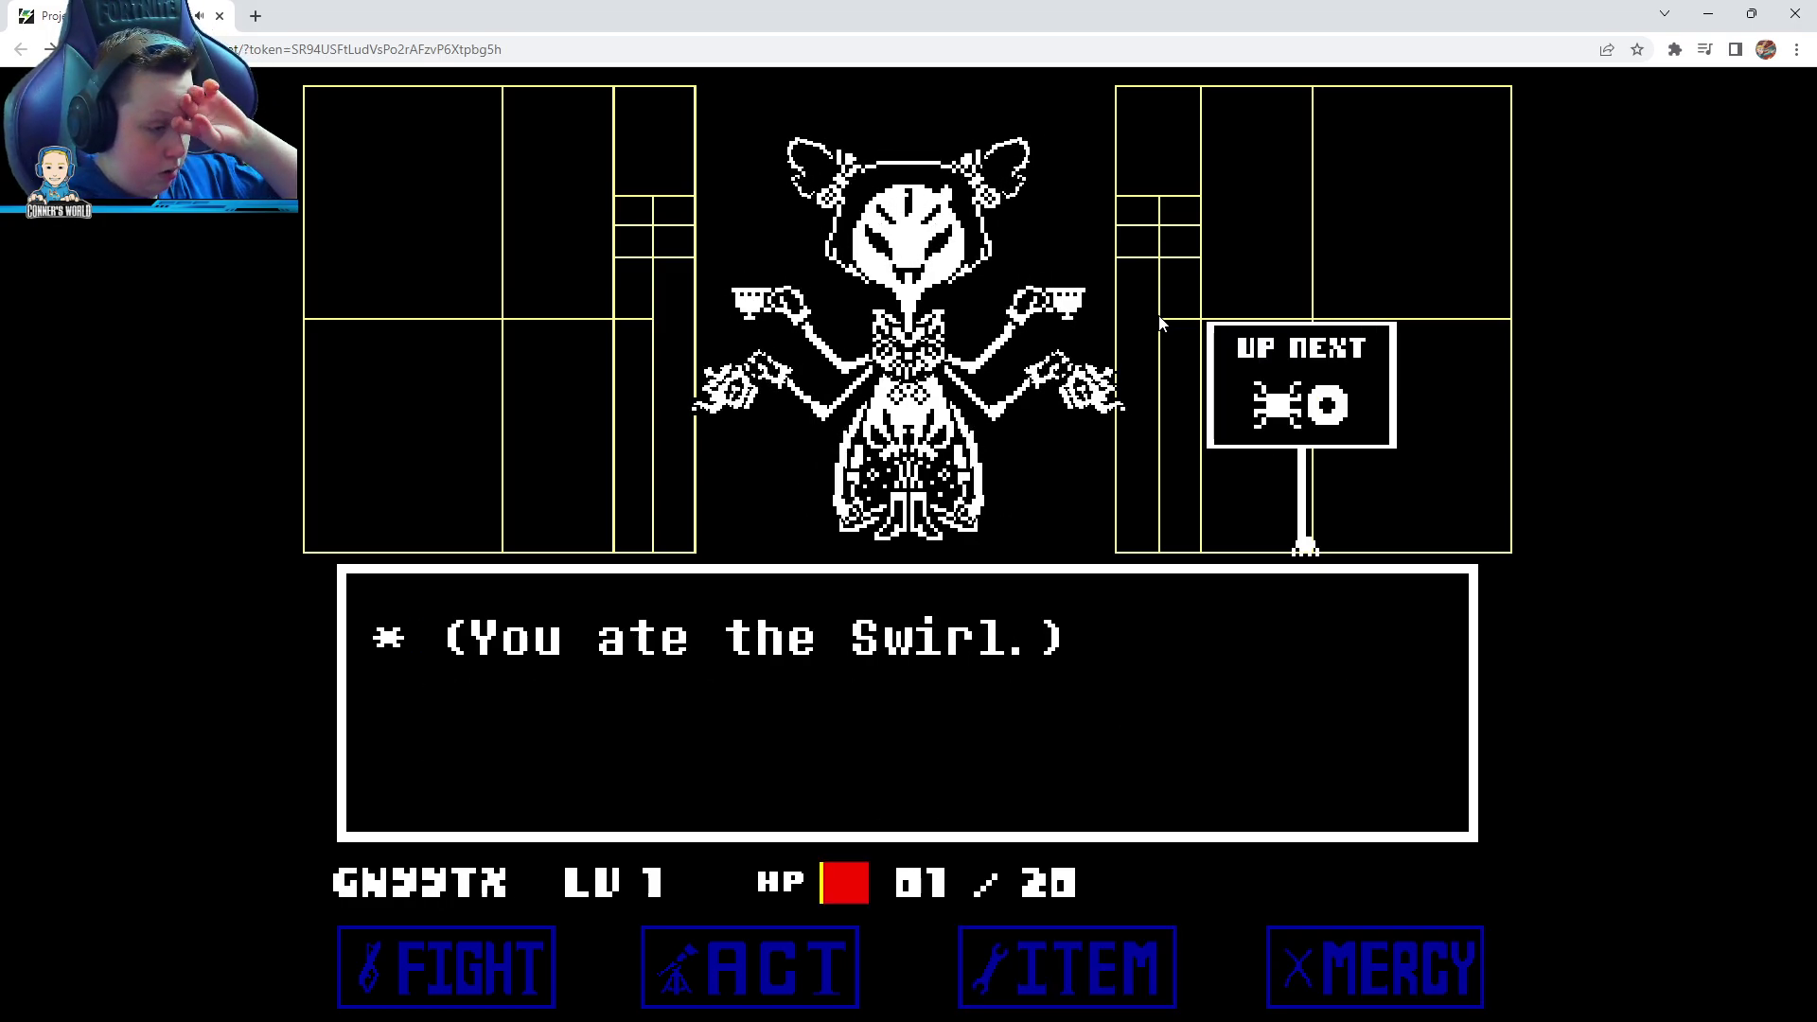
pyautogui.press('z')
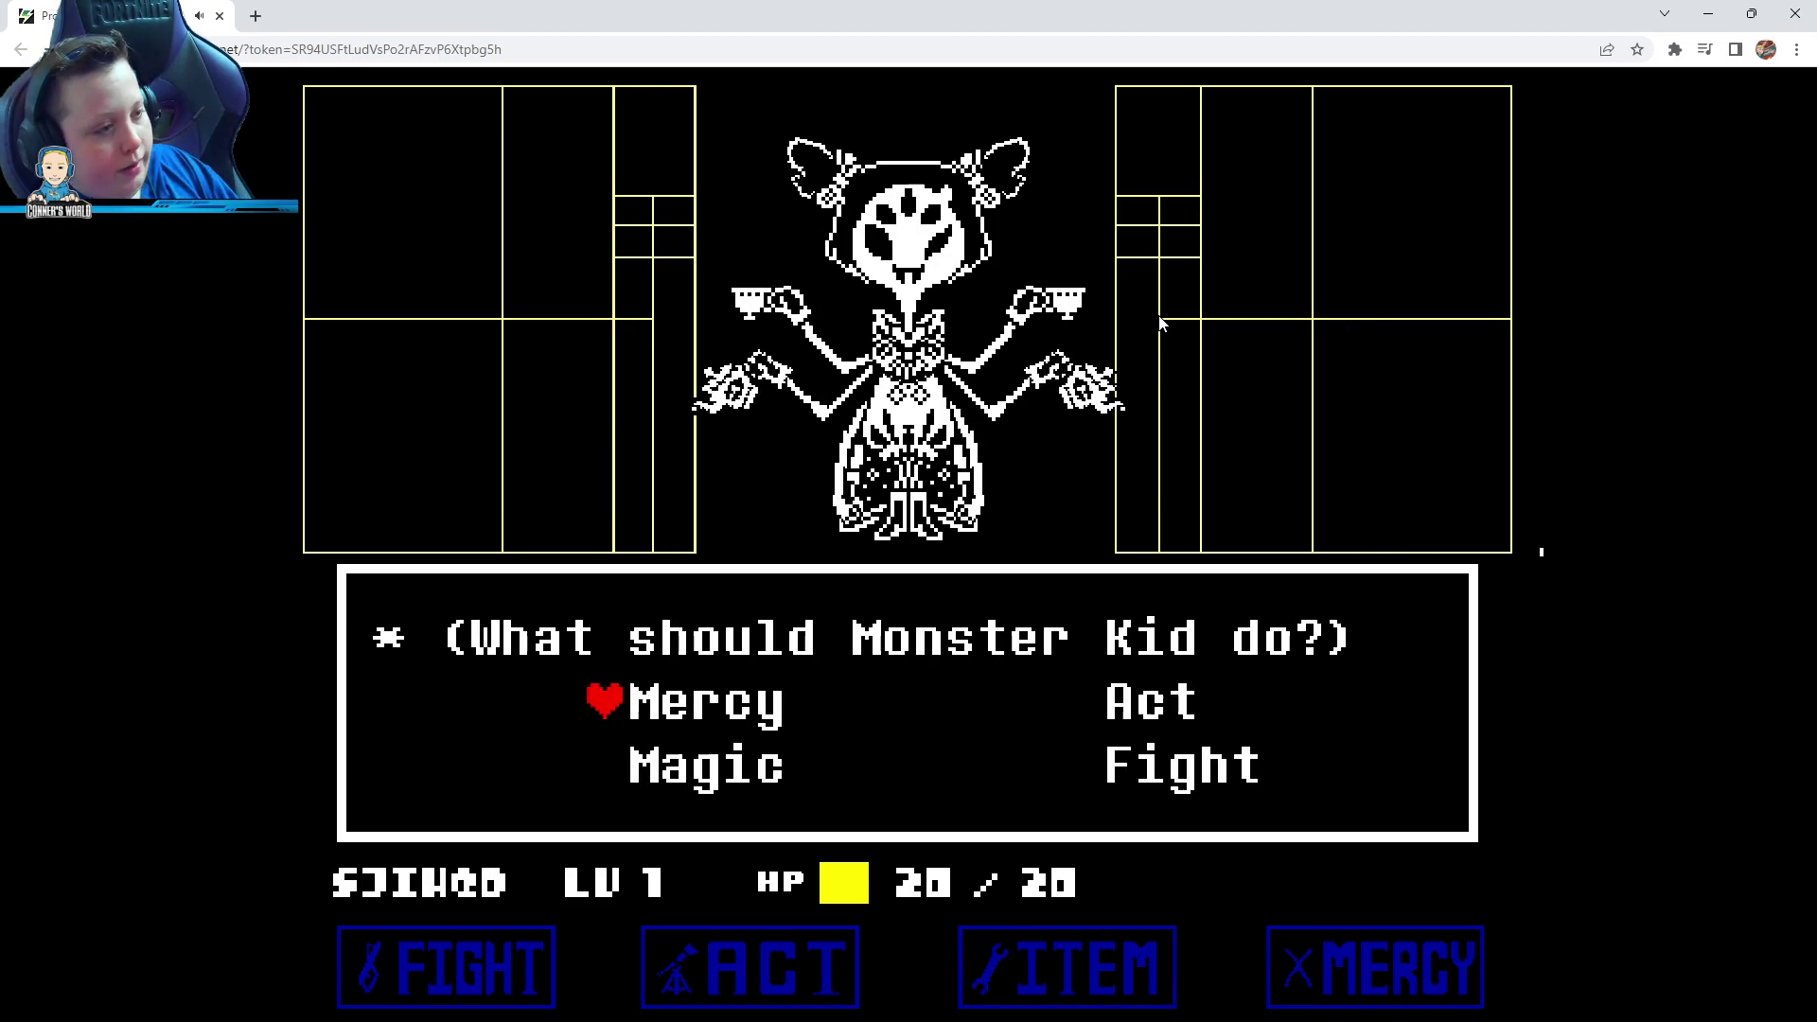
pyautogui.press('z')
pyautogui.press('z')
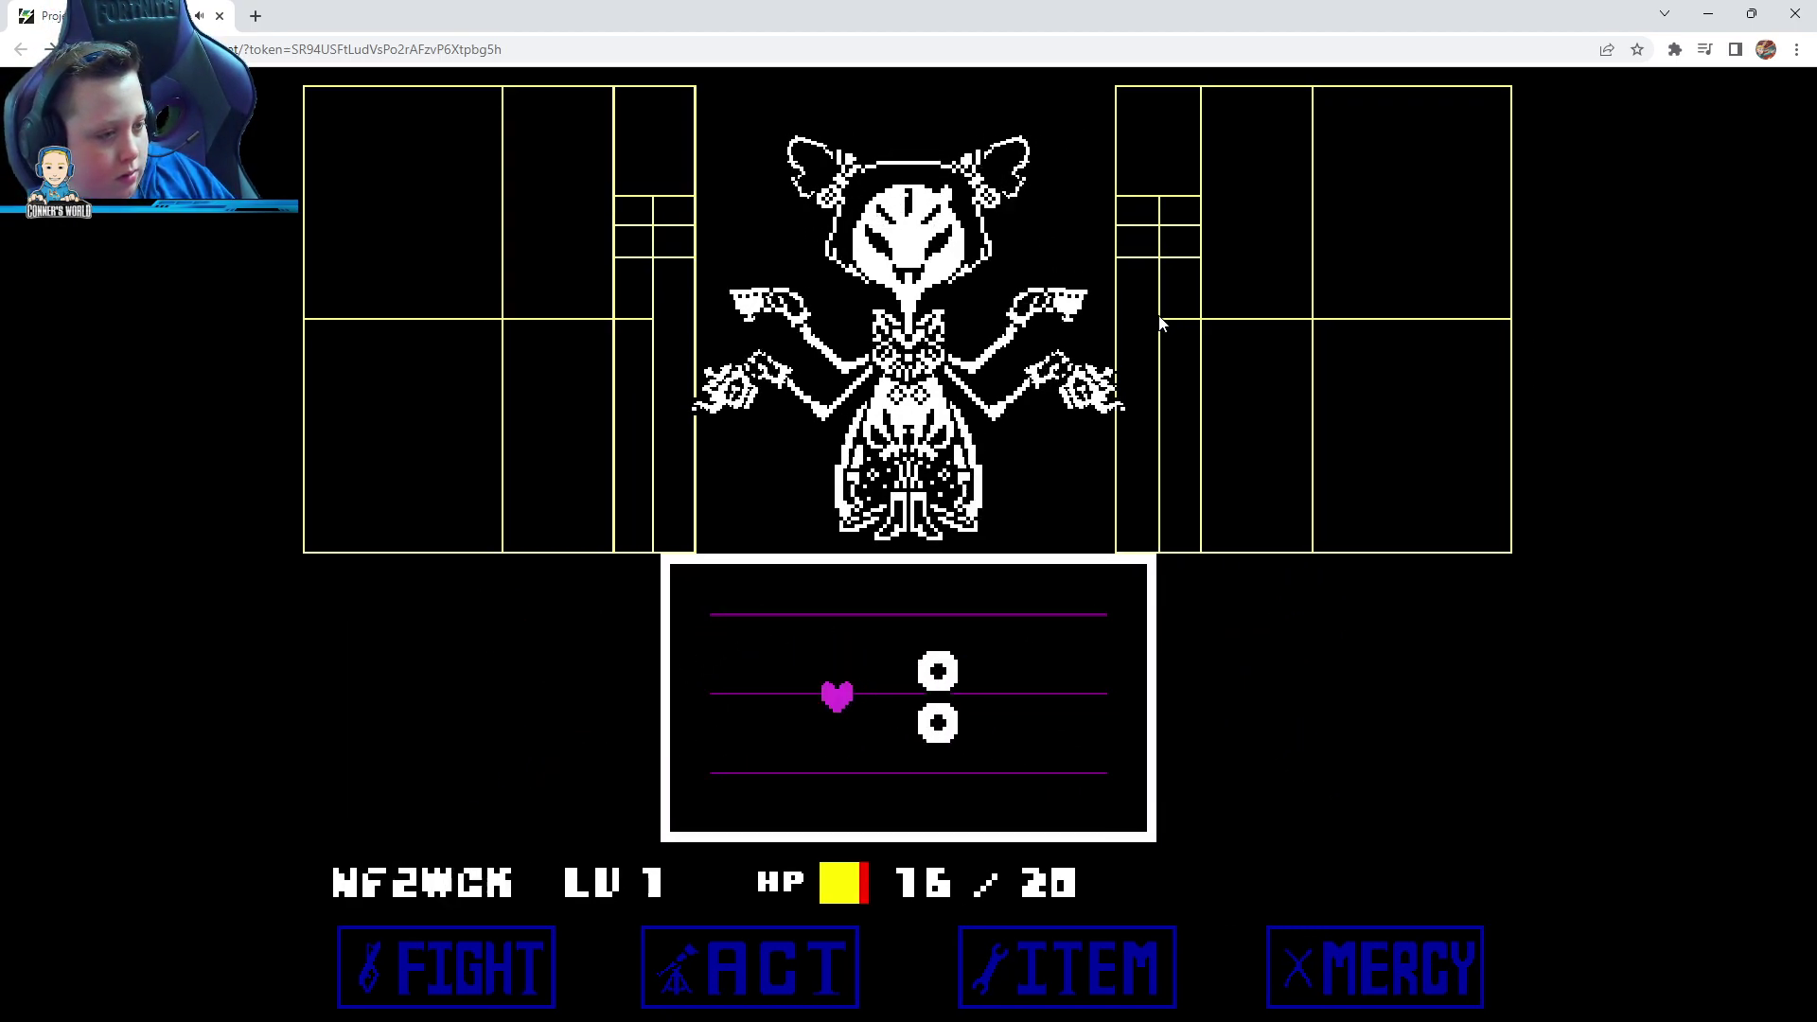
# Dodge on the top string, then browse the Spacesuit and Nice Cream pages unused
pyautogui.press('Up')
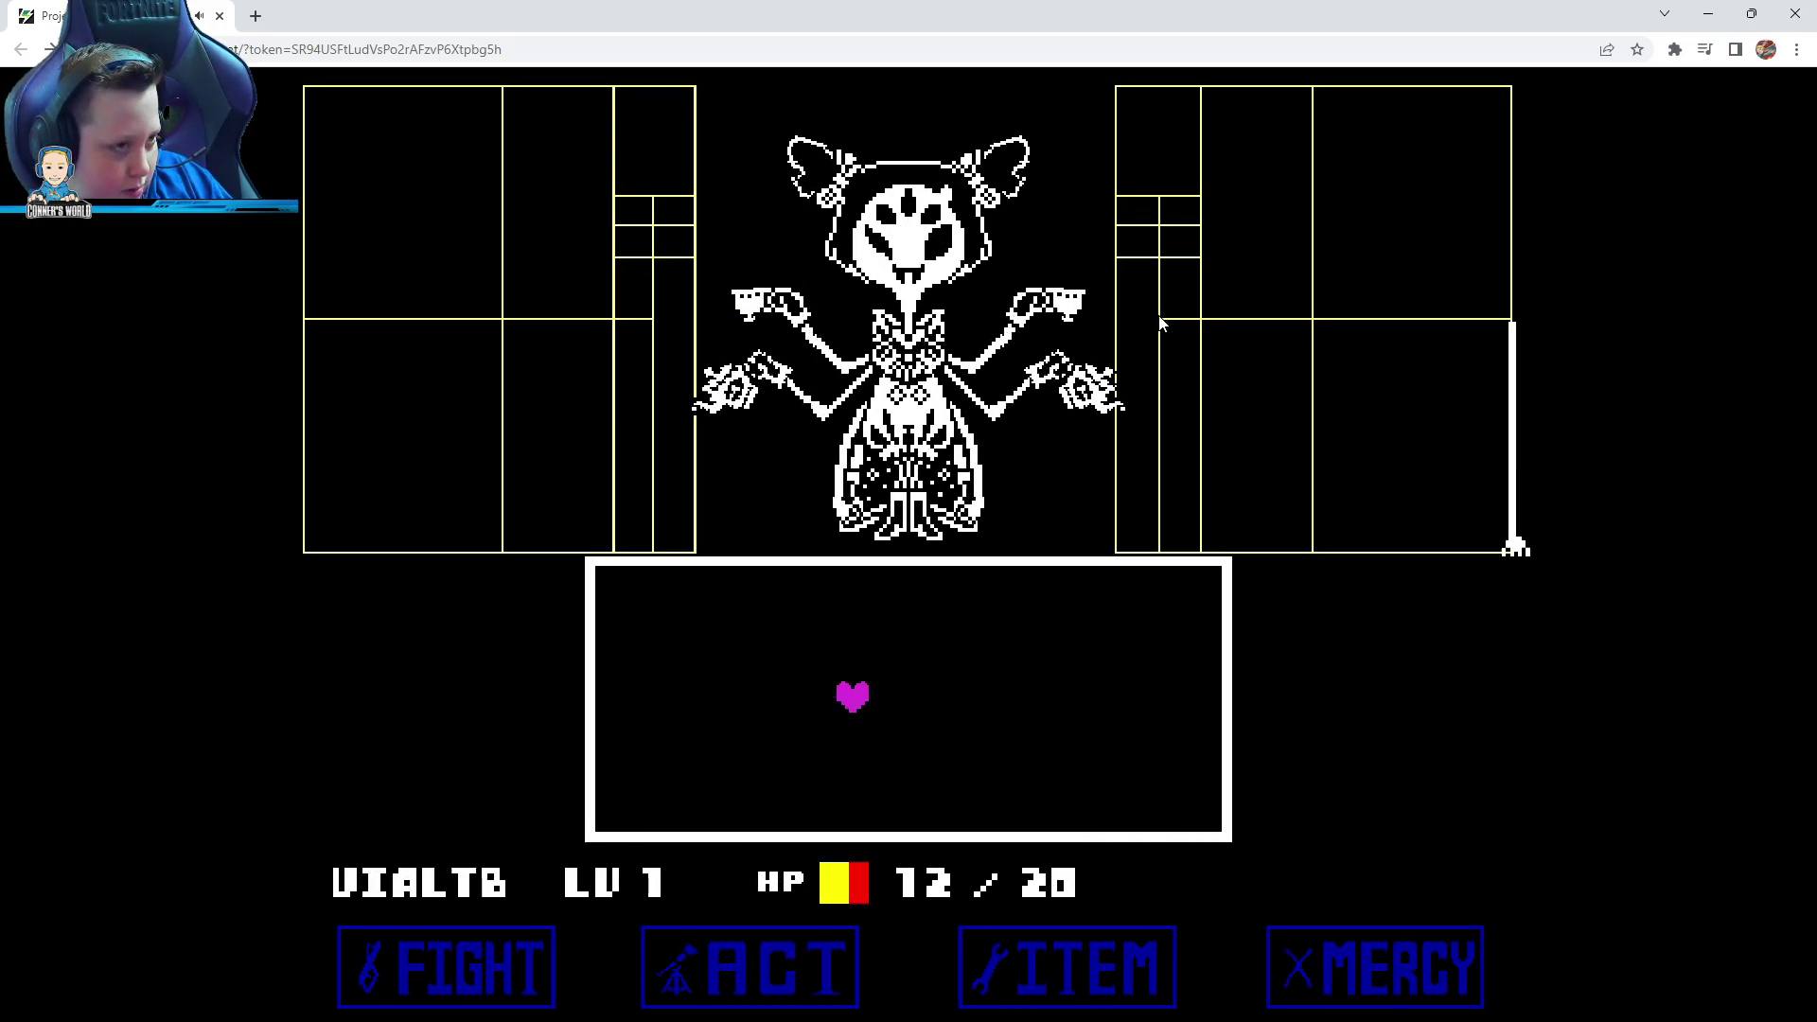
pyautogui.press('Left')
pyautogui.press('Left')
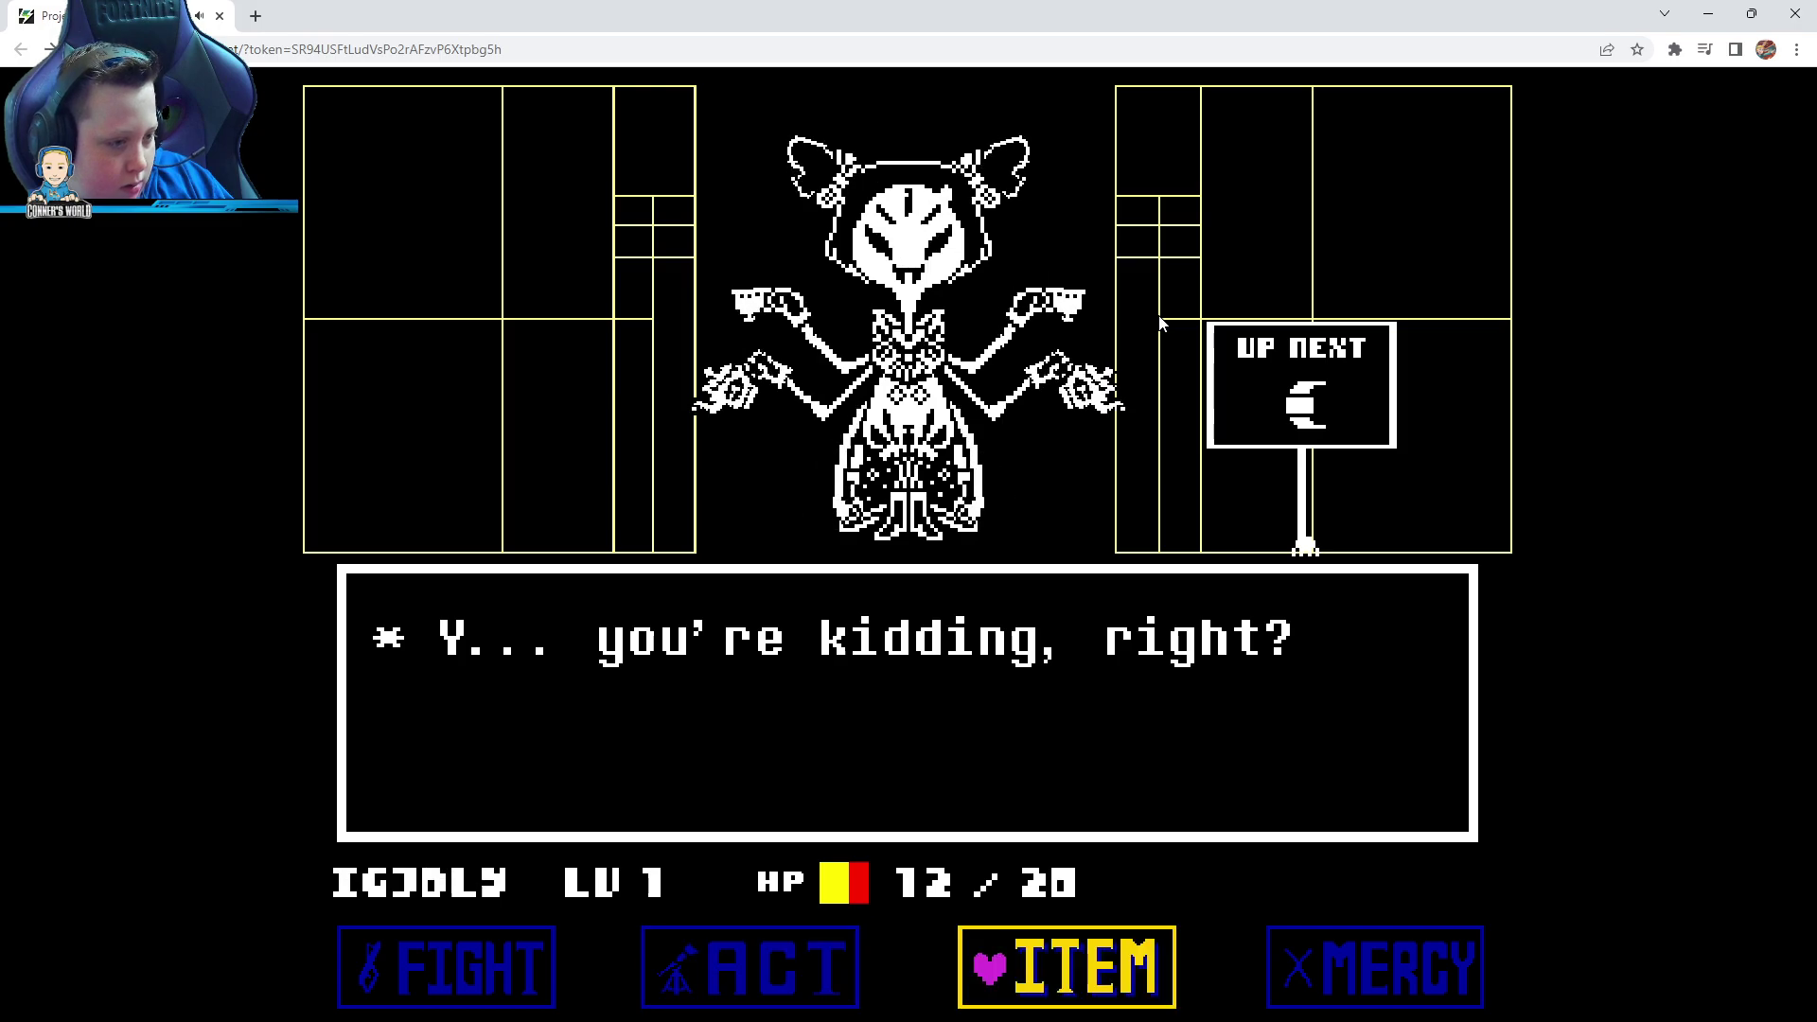
pyautogui.press('z')
pyautogui.press('Right')
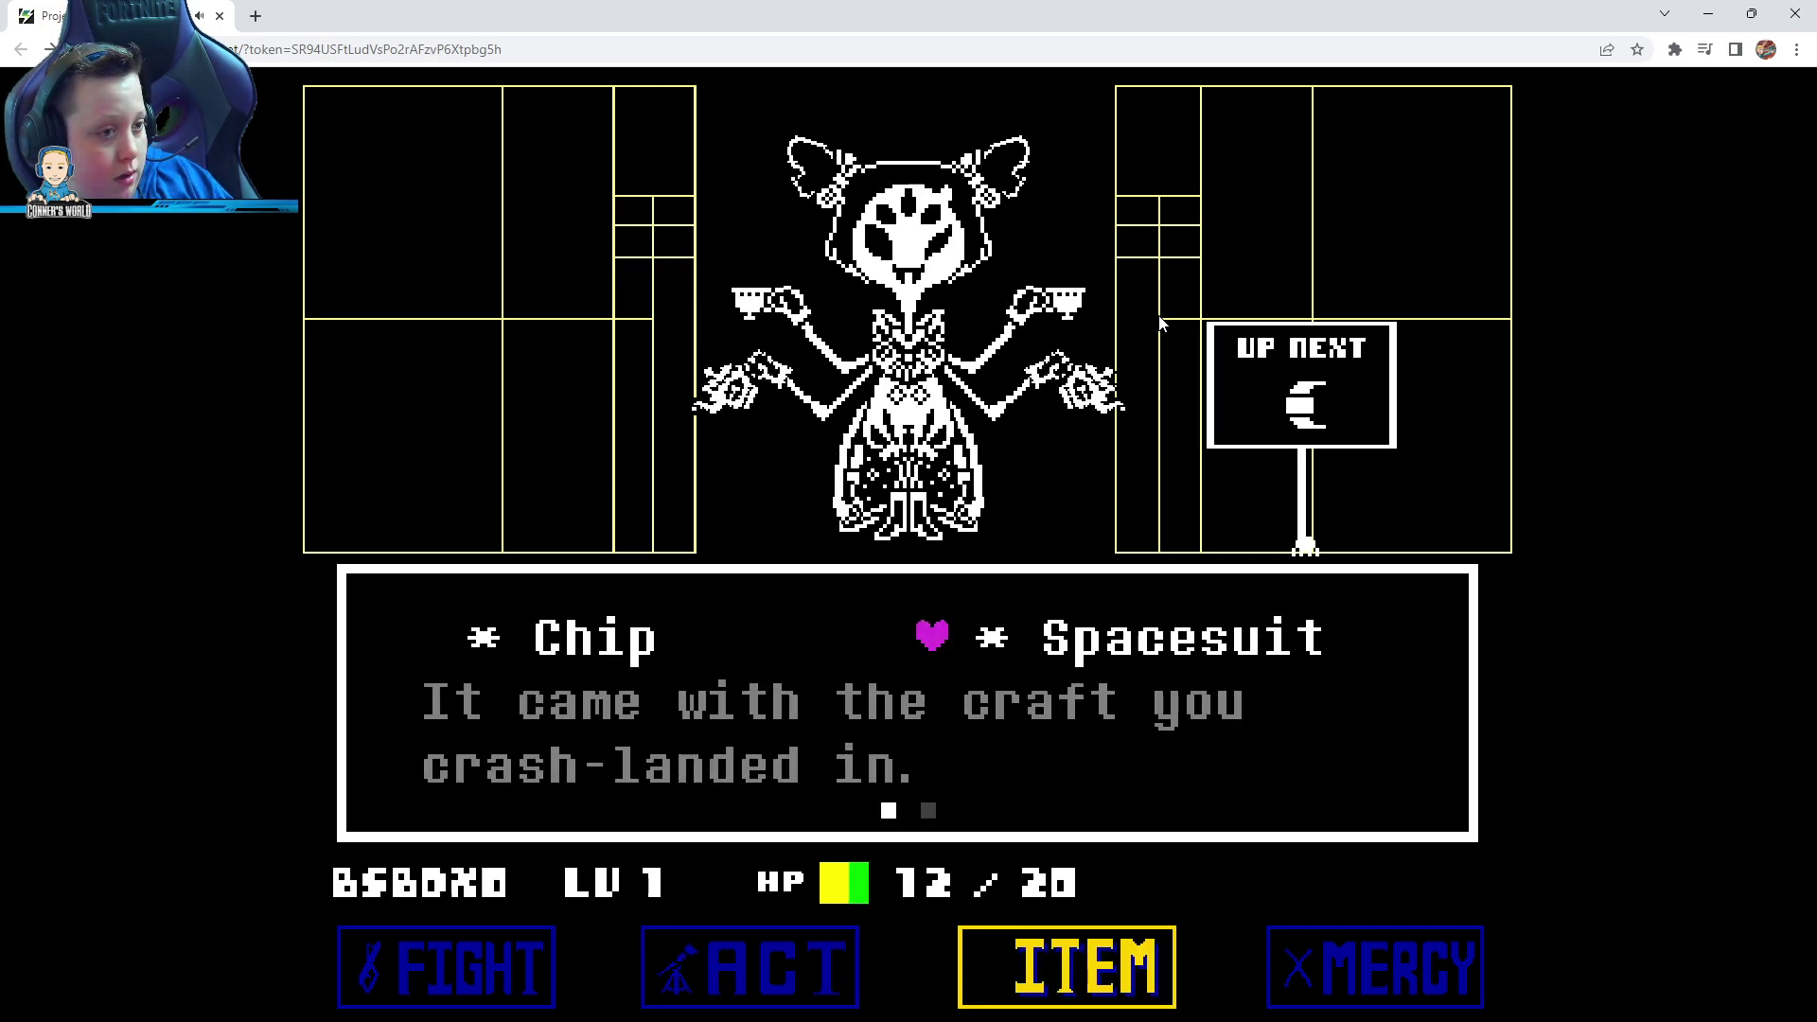
pyautogui.press('Right')
pyautogui.press('Left')
pyautogui.press('Right')
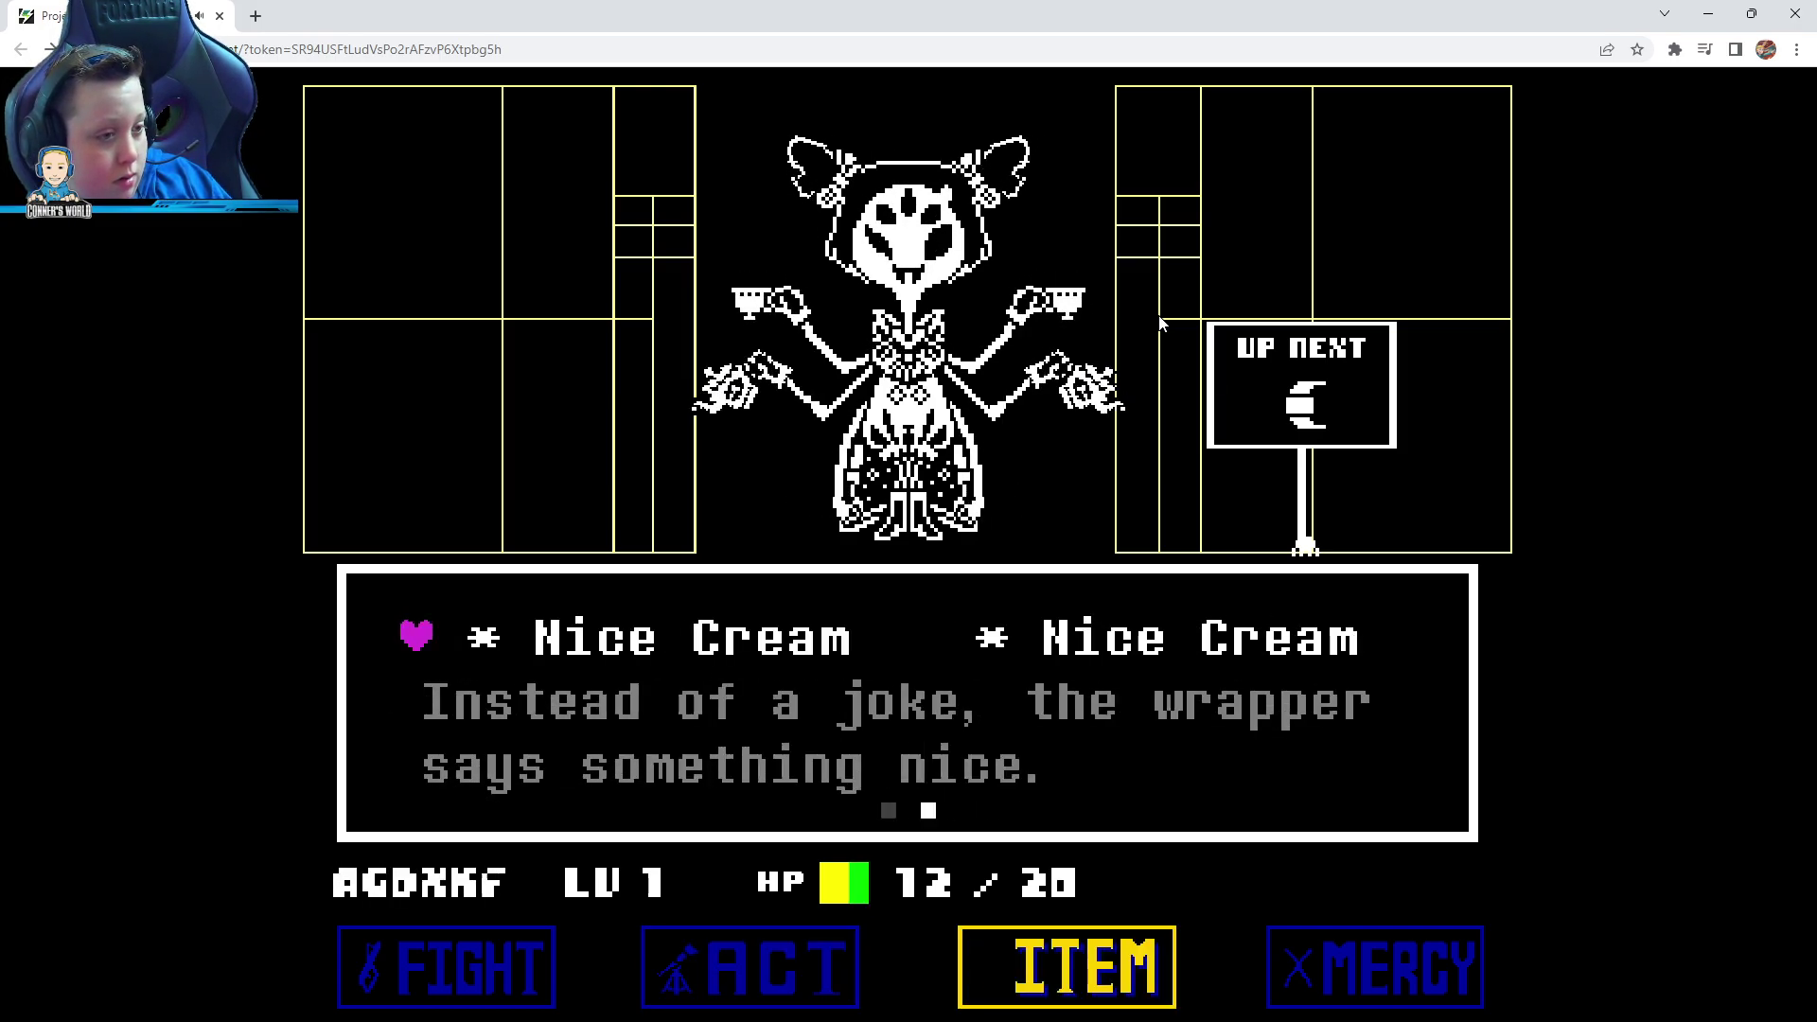
pyautogui.press('z')
# Spare Muffet while Monster Kid casts a healing spell
pyautogui.press('Right')
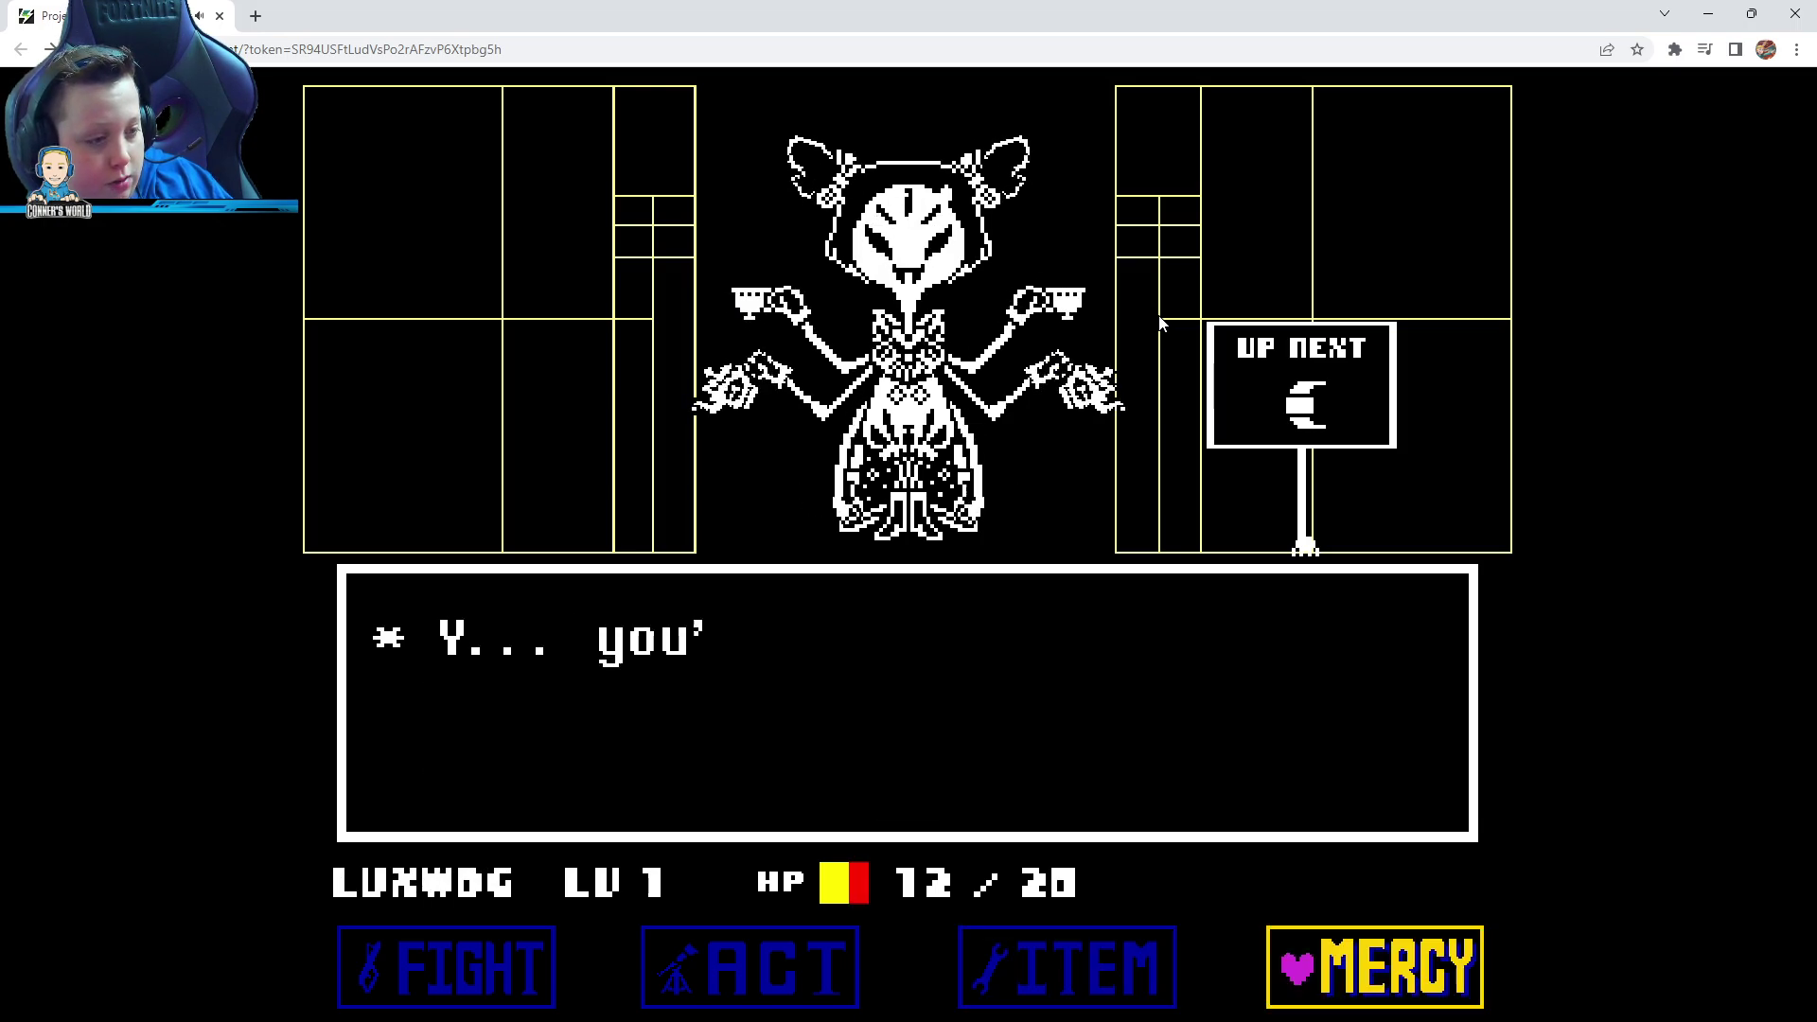
pyautogui.press('z')
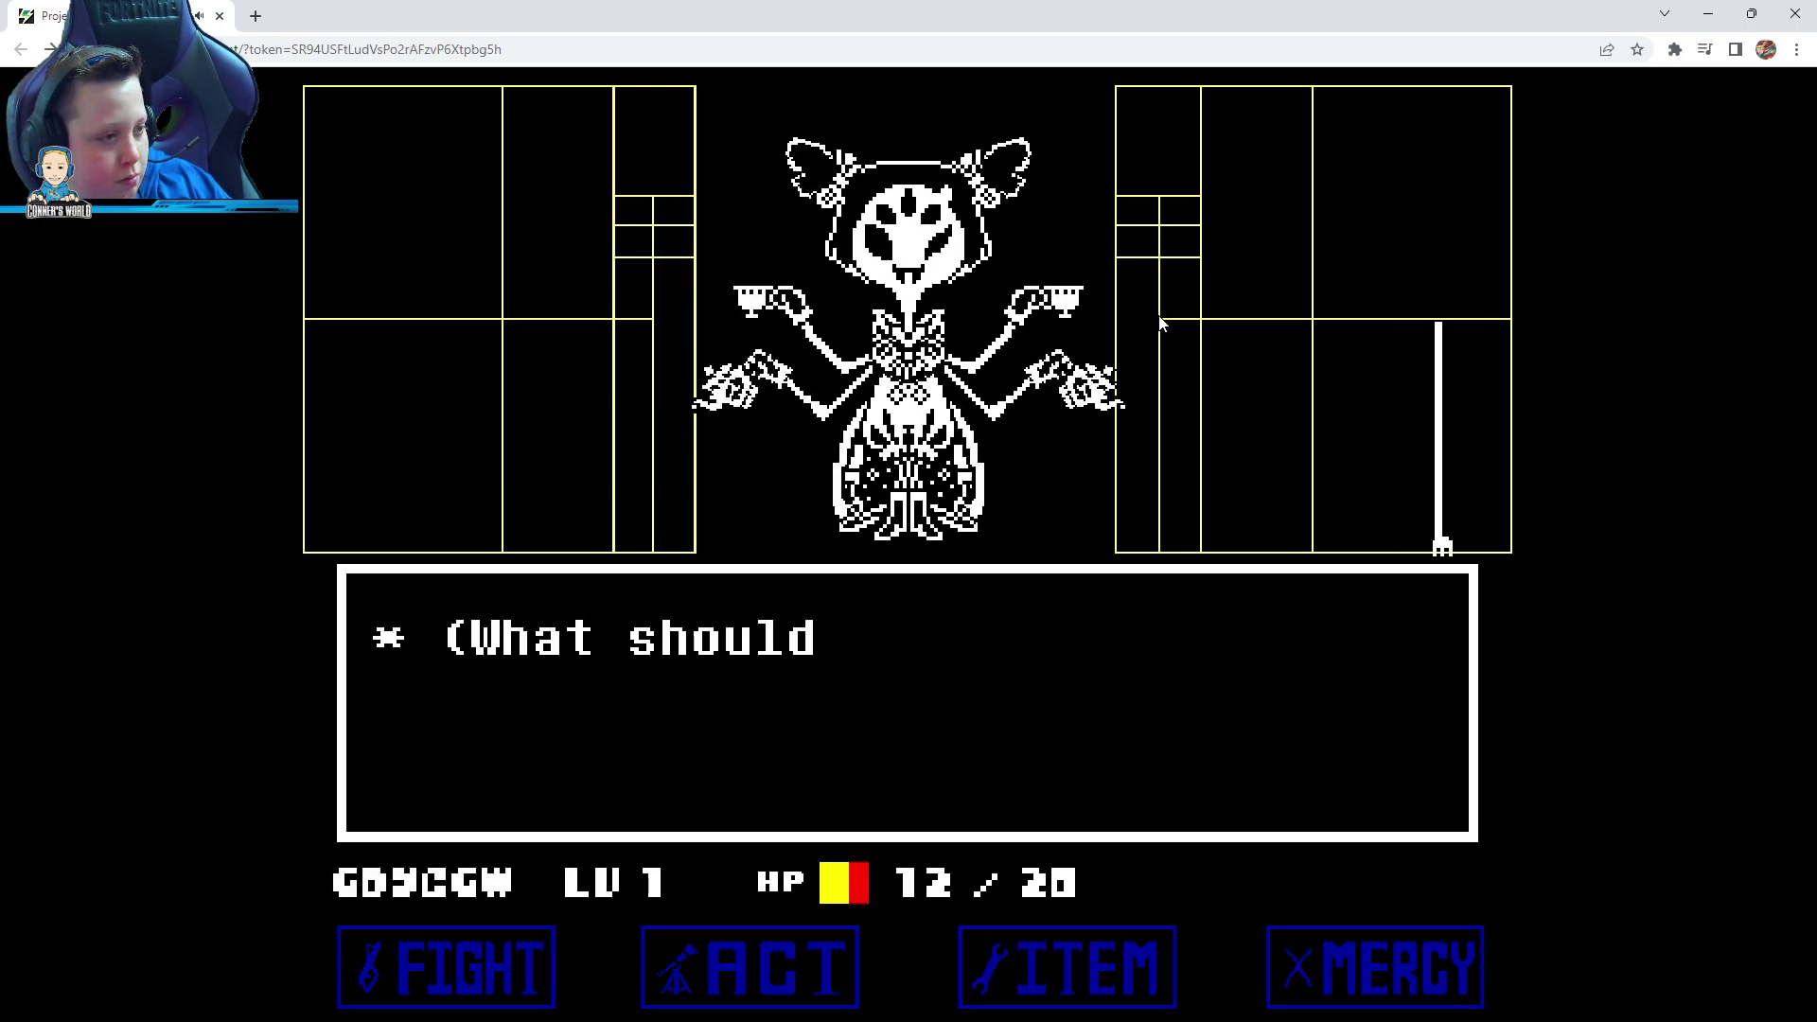
pyautogui.press('z')
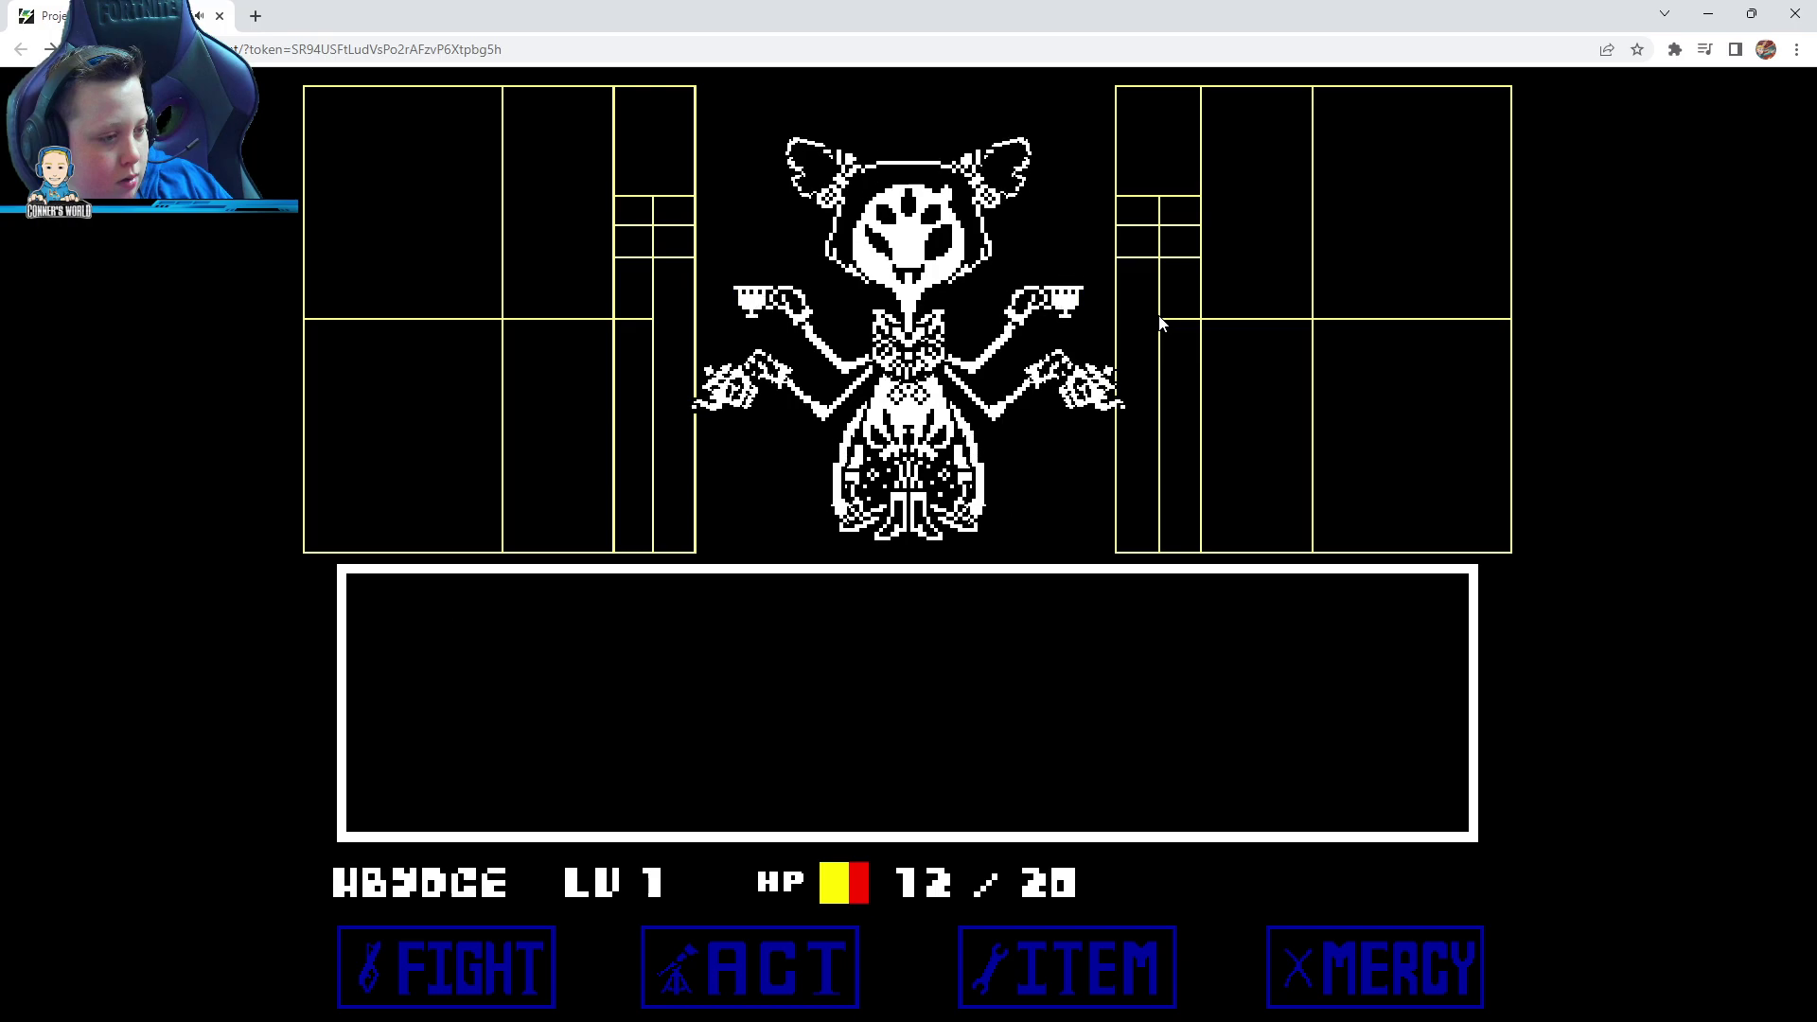
pyautogui.press('z')
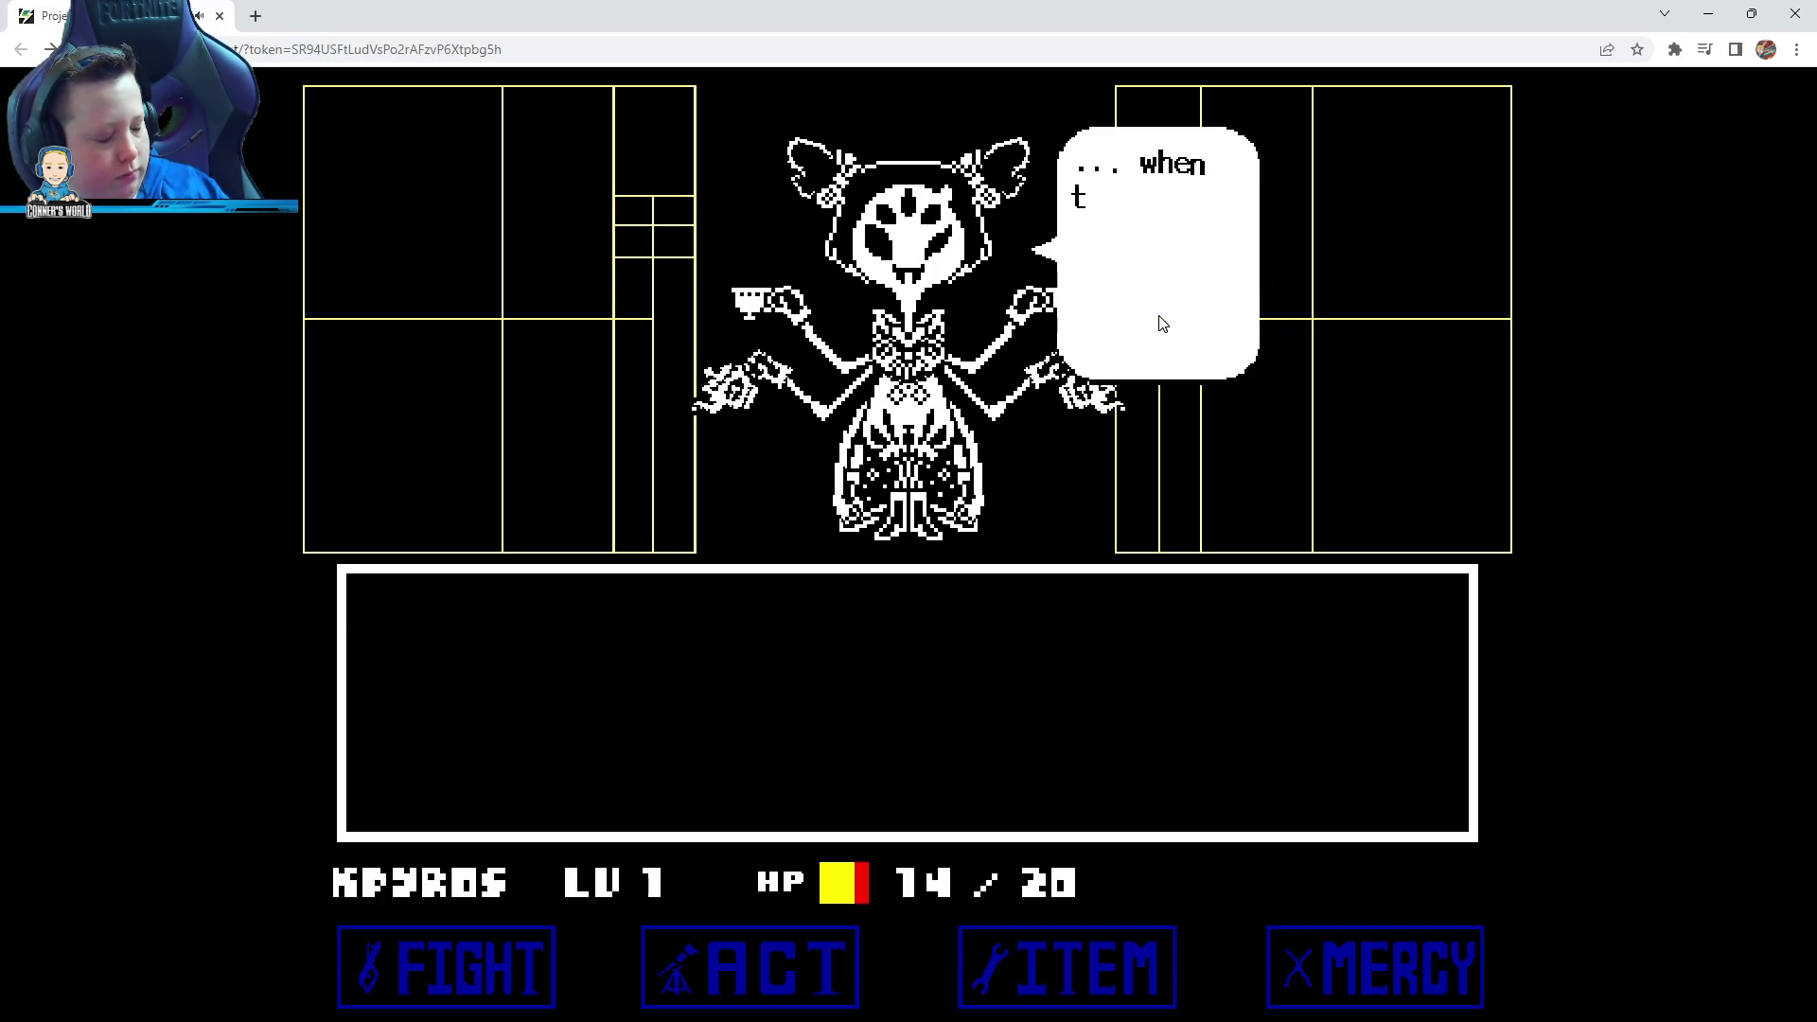
pyautogui.press('z')
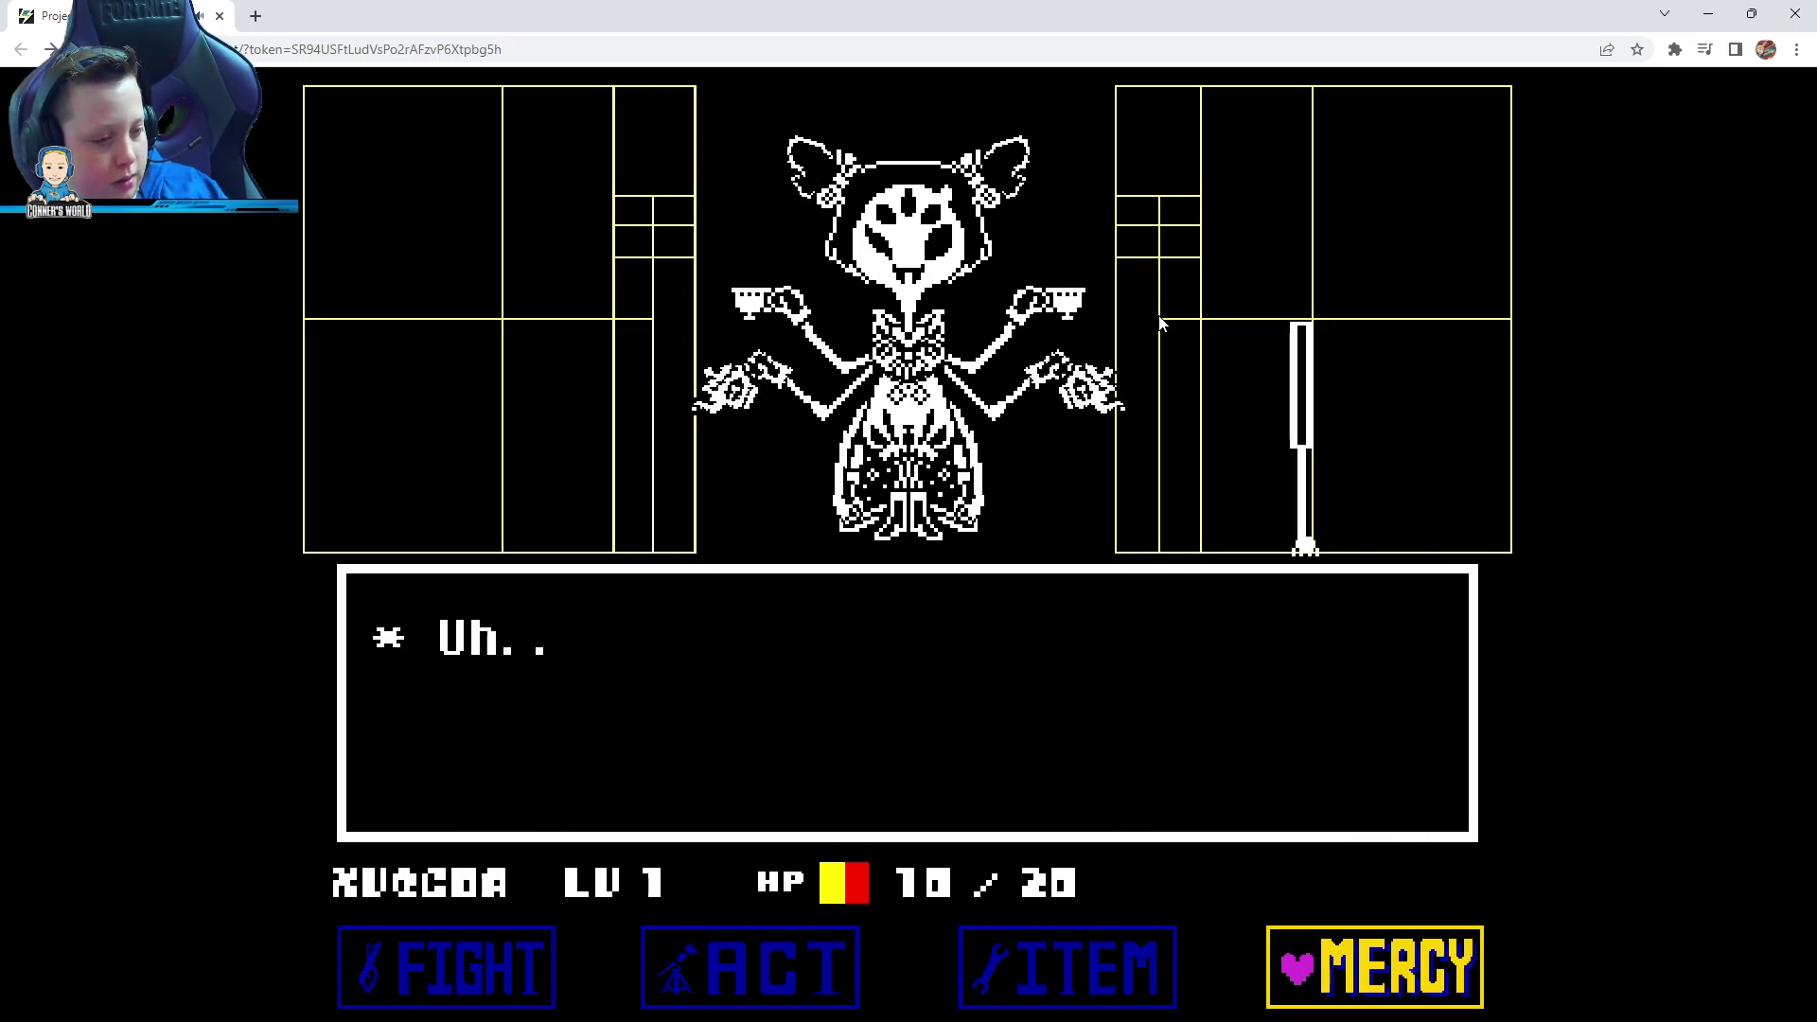
# Spare Muffet again and dodge her spider-and-donut attack, dropping to 8 HP
pyautogui.press('Left')
pyautogui.press('Right')
pyautogui.press('z')
pyautogui.press('z')
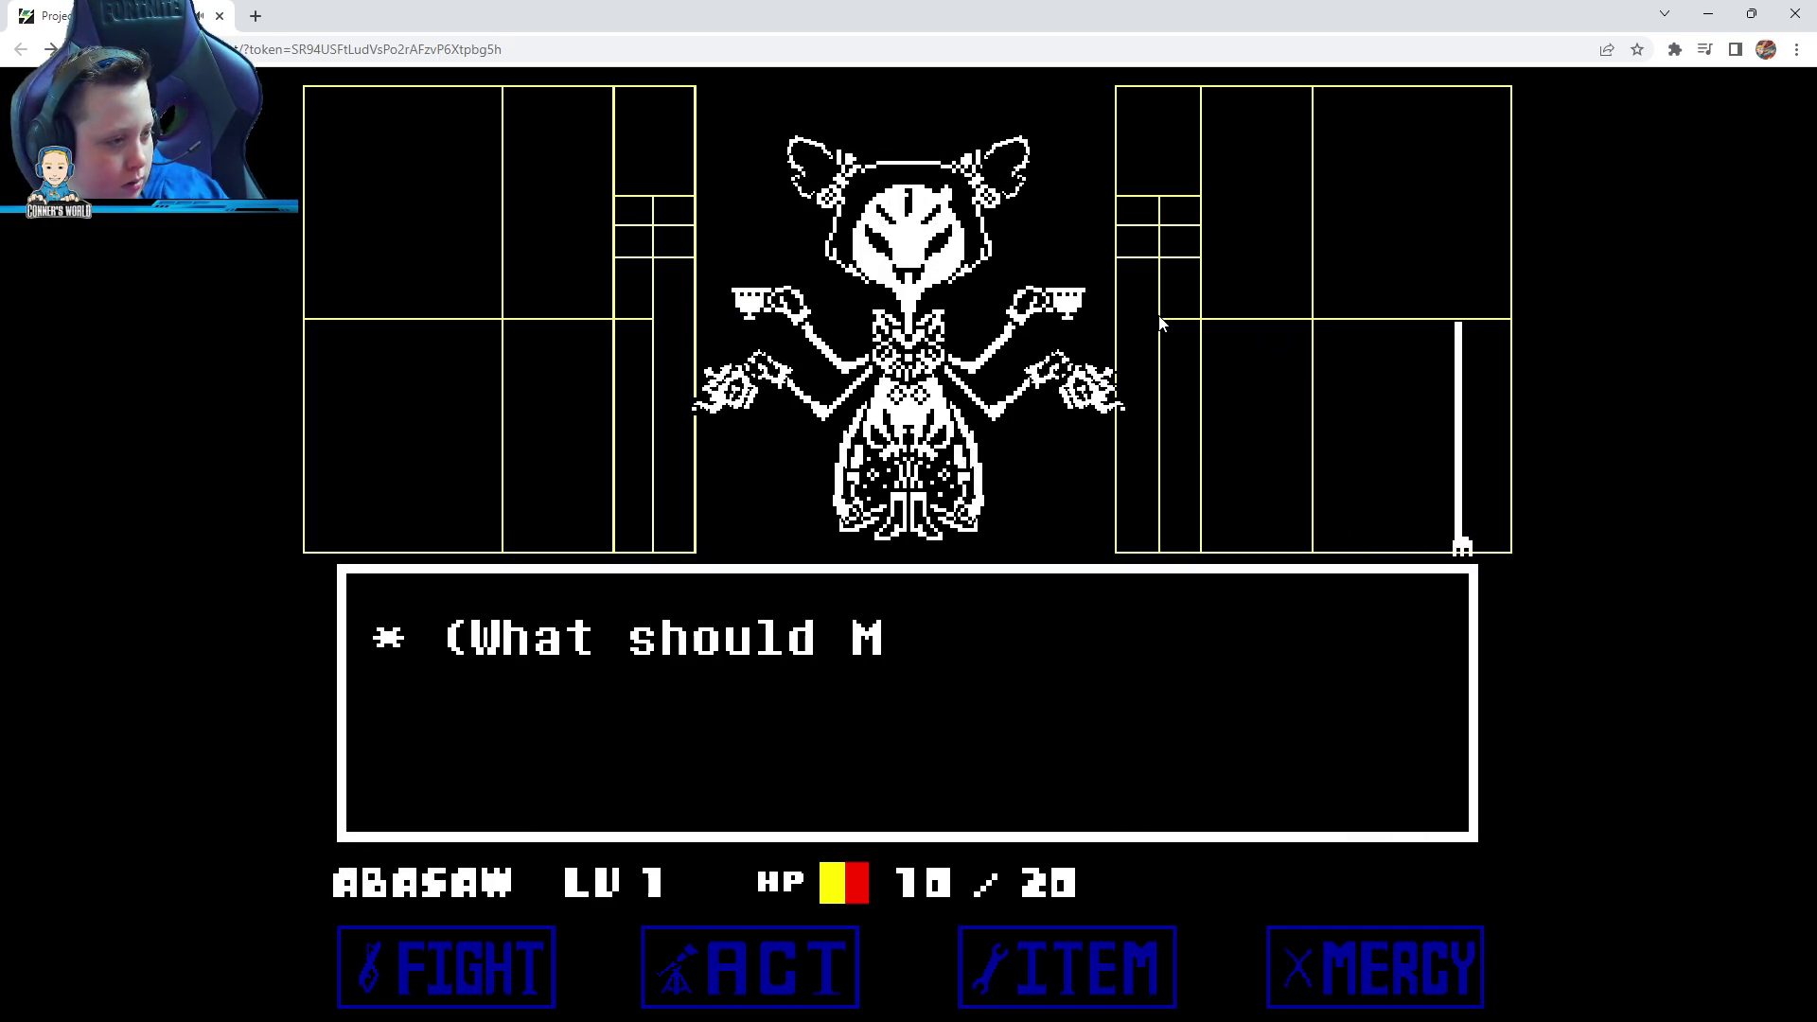
pyautogui.press('z')
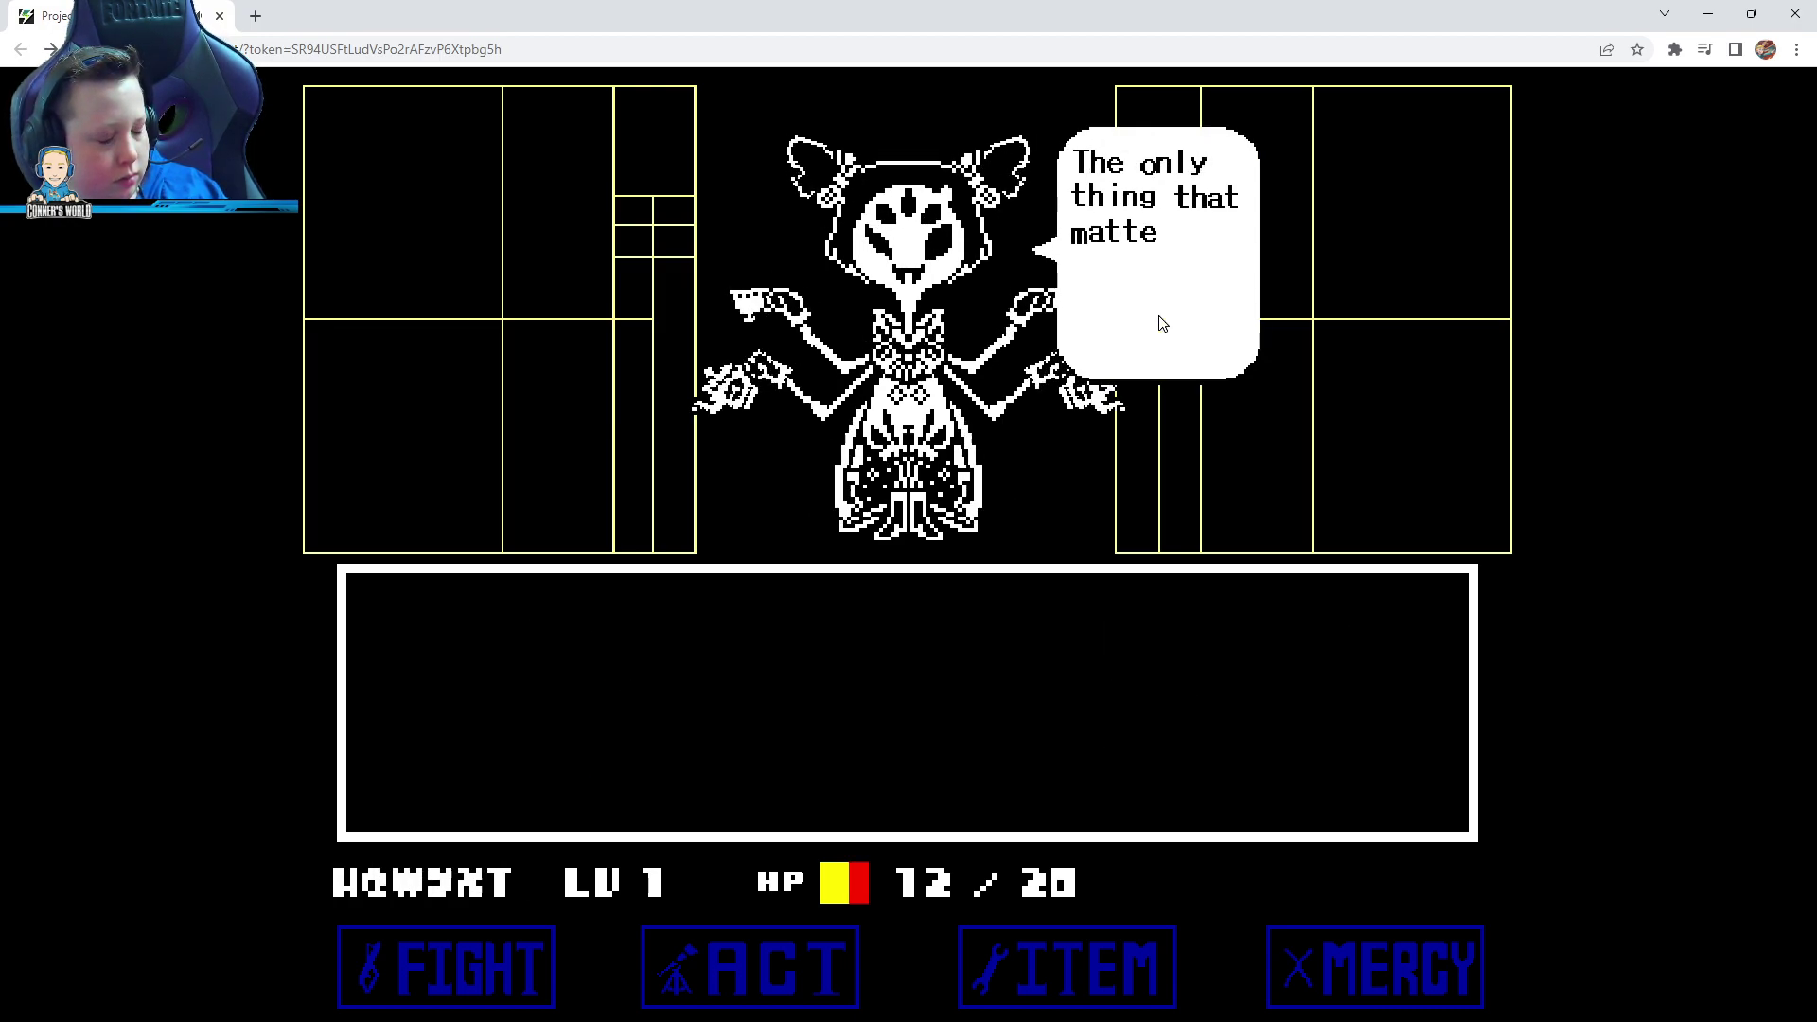
pyautogui.press('z')
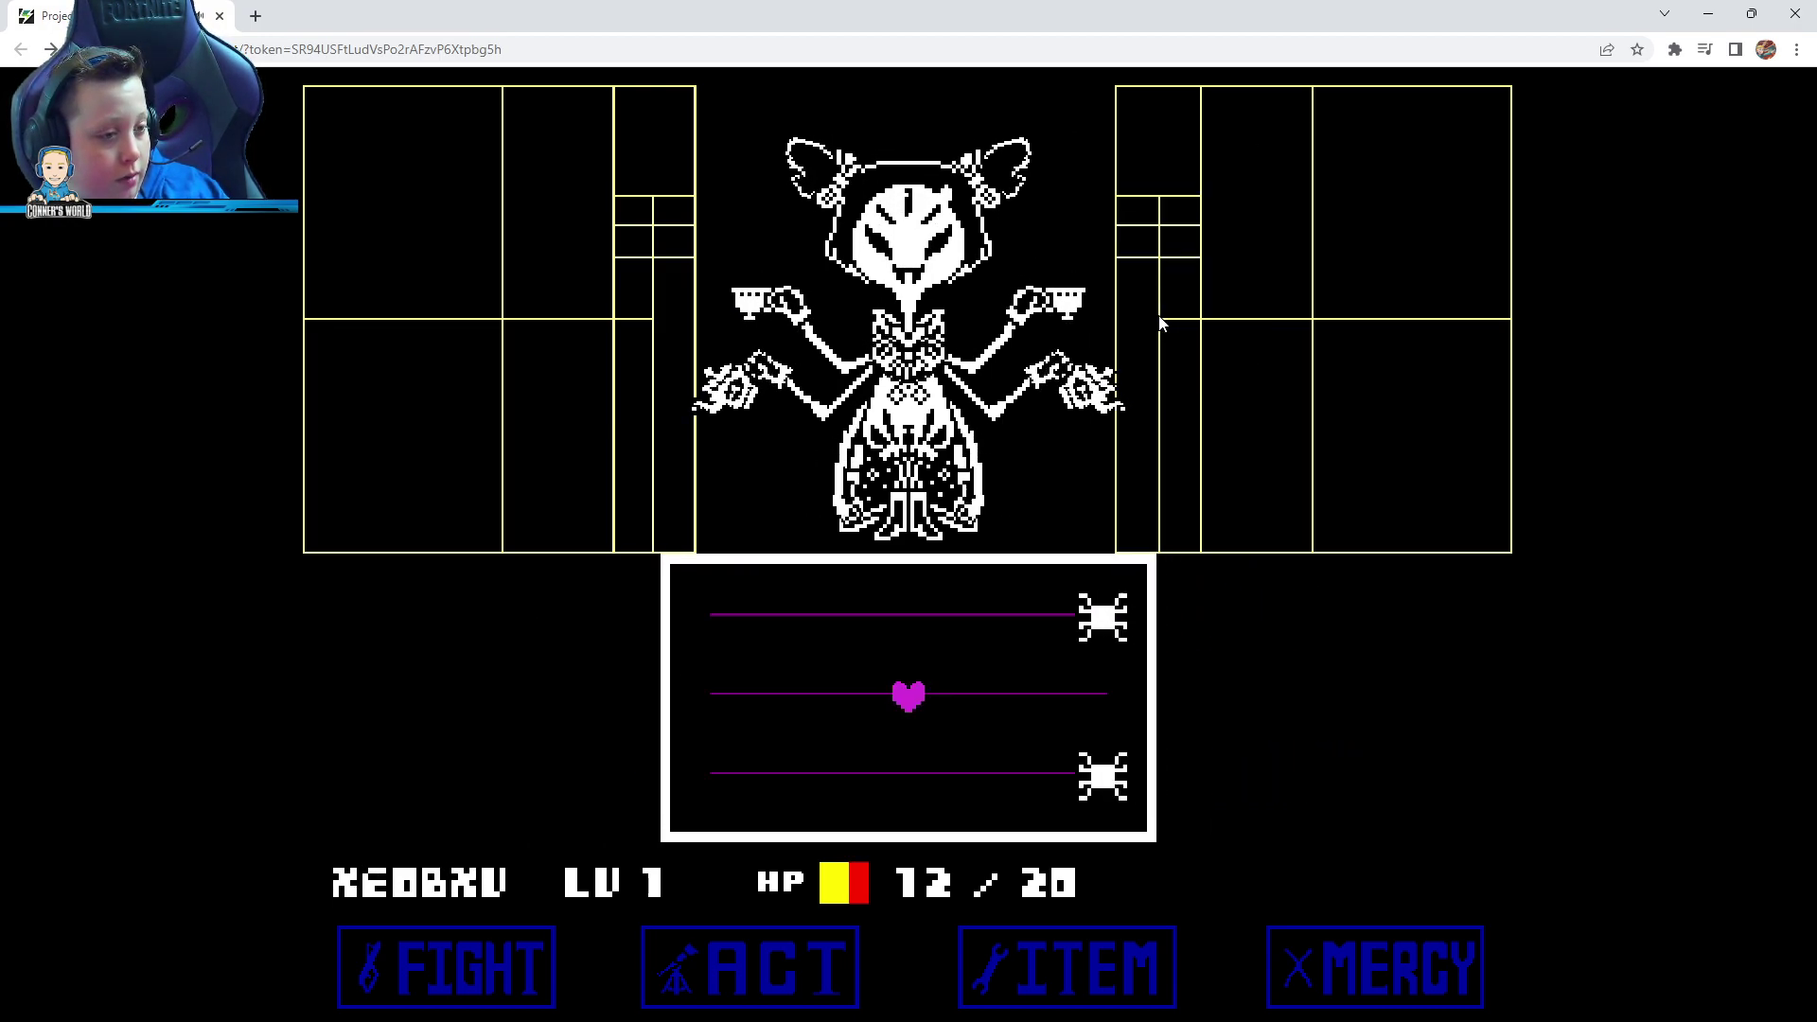
pyautogui.press('Down')
pyautogui.press('Down')
pyautogui.press('Up')
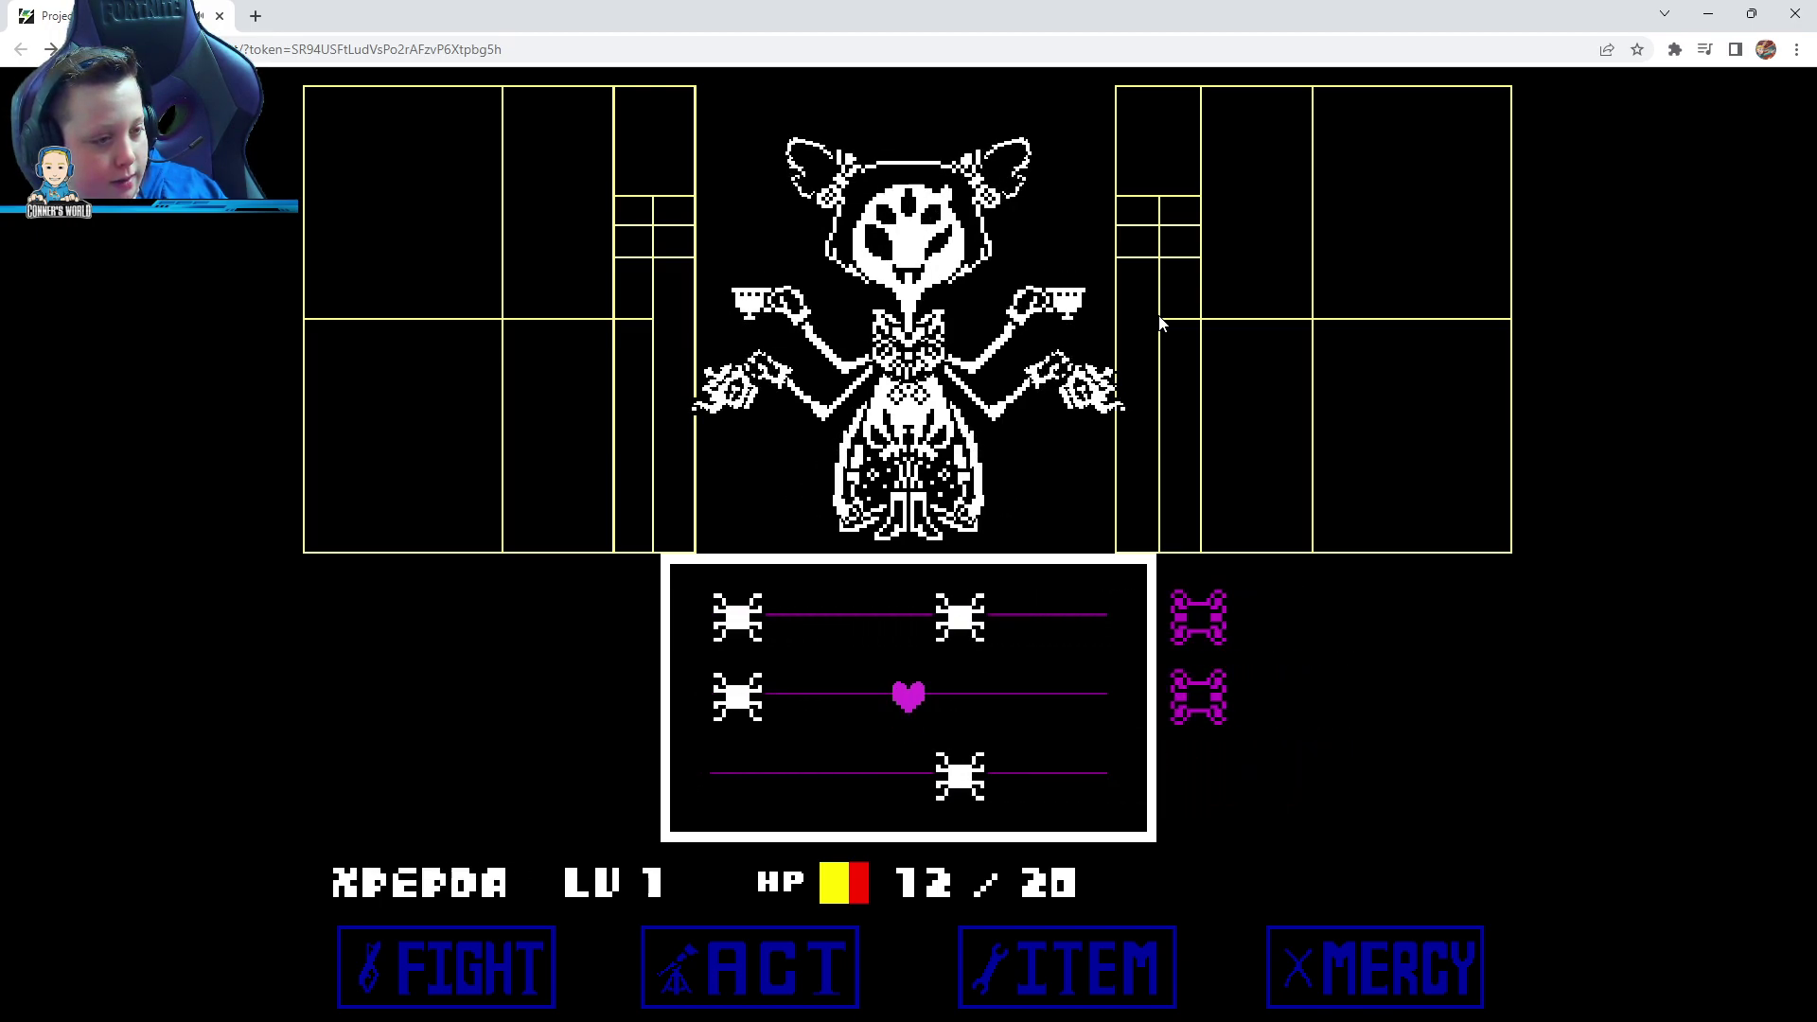
pyautogui.press('Up')
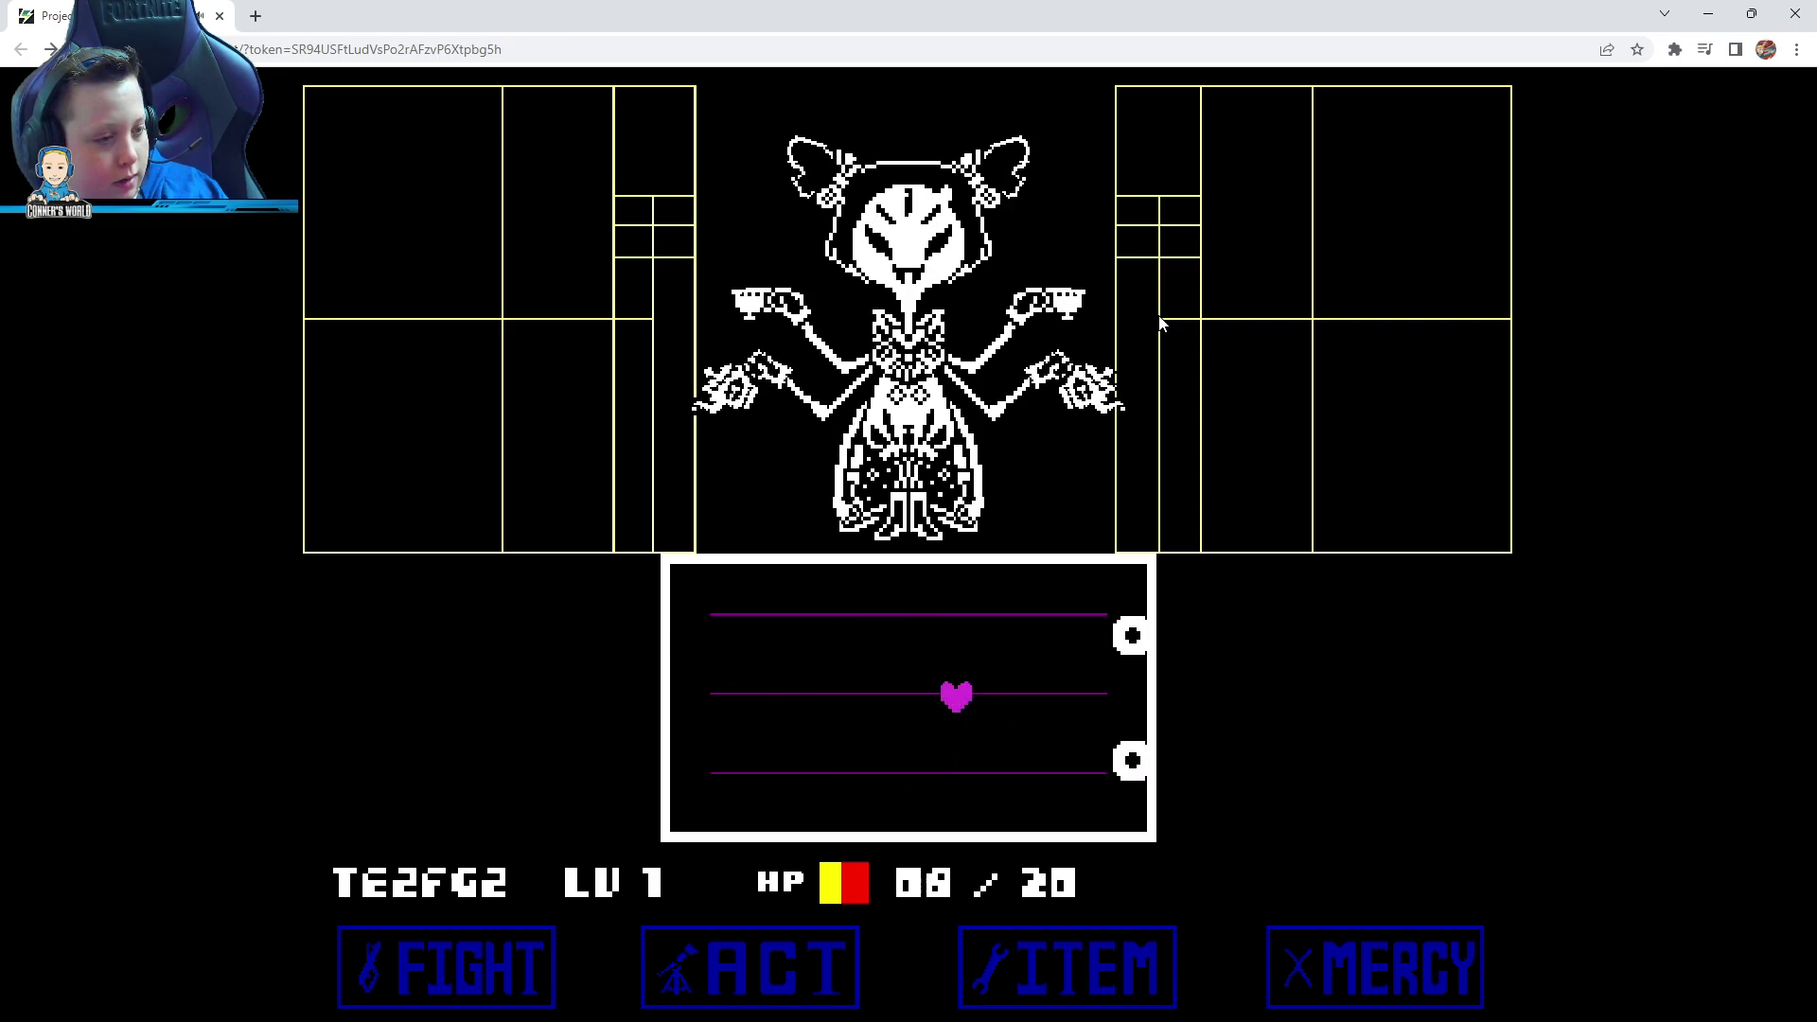
pyautogui.press('Left')
pyautogui.press('Left')
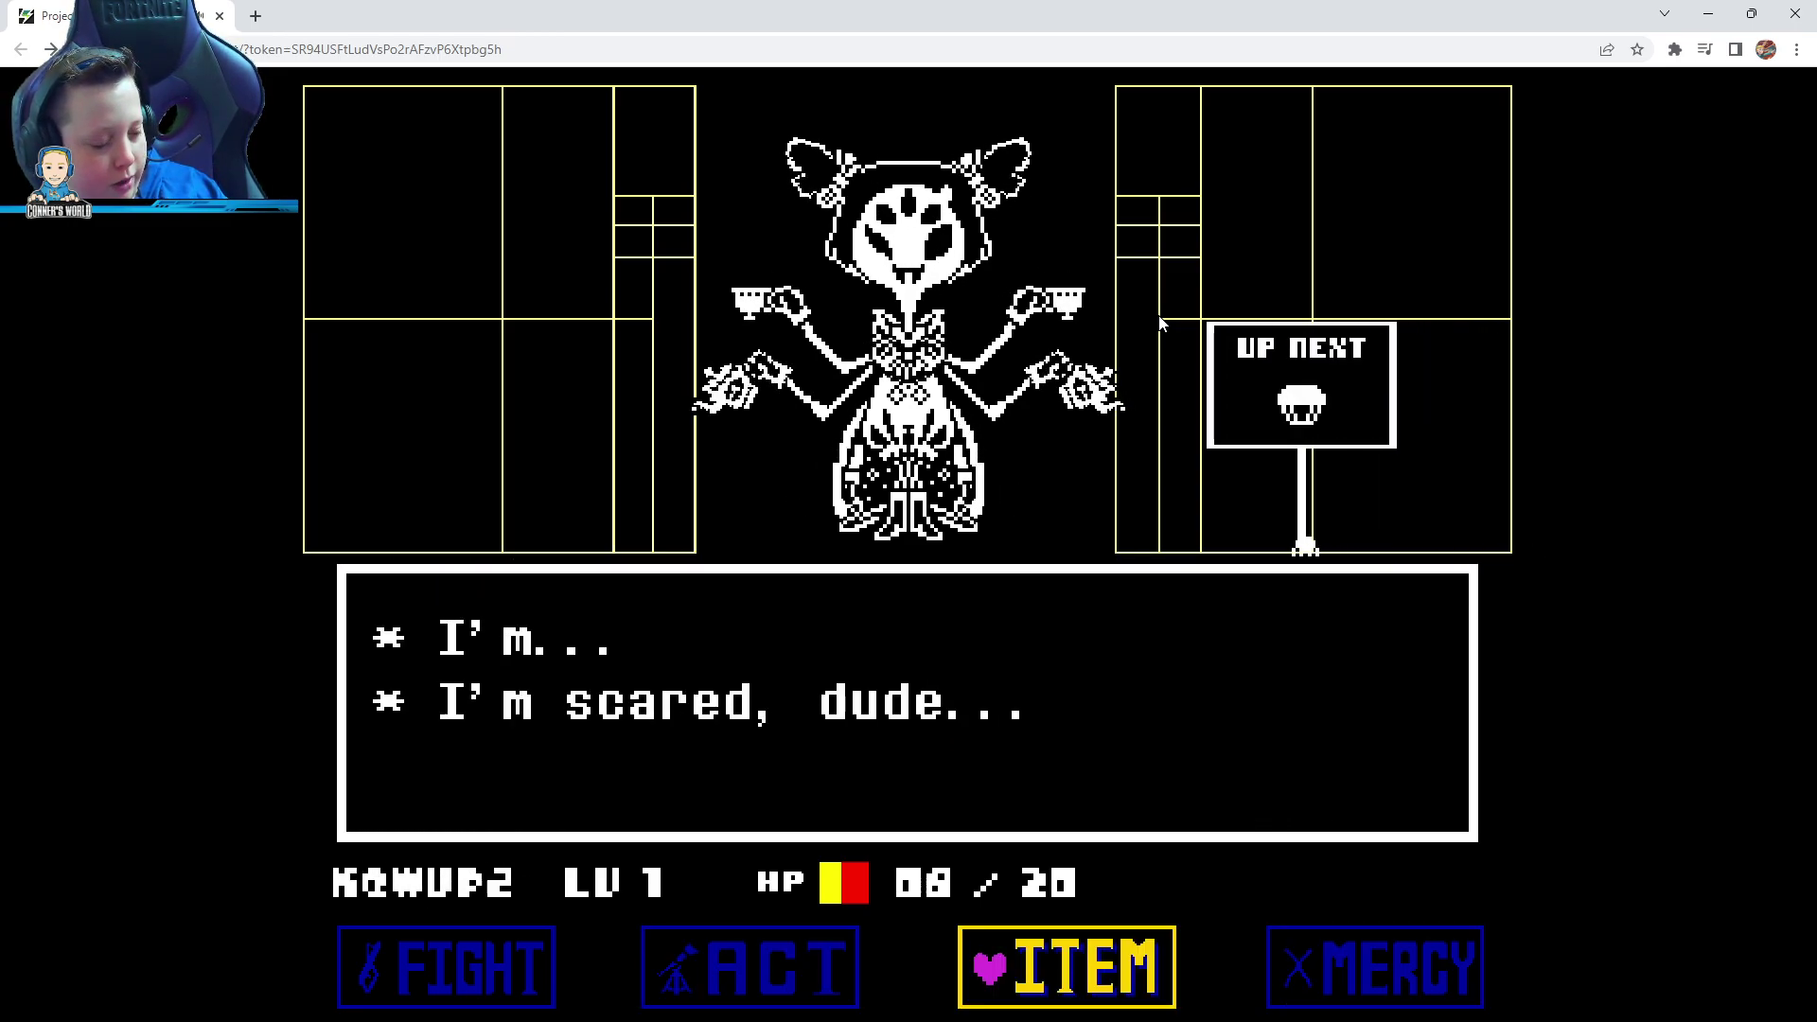
# Eat a Nice Cream and have Monster Kid cast a healing spell
pyautogui.press('z')
pyautogui.press('Right')
pyautogui.press('Right')
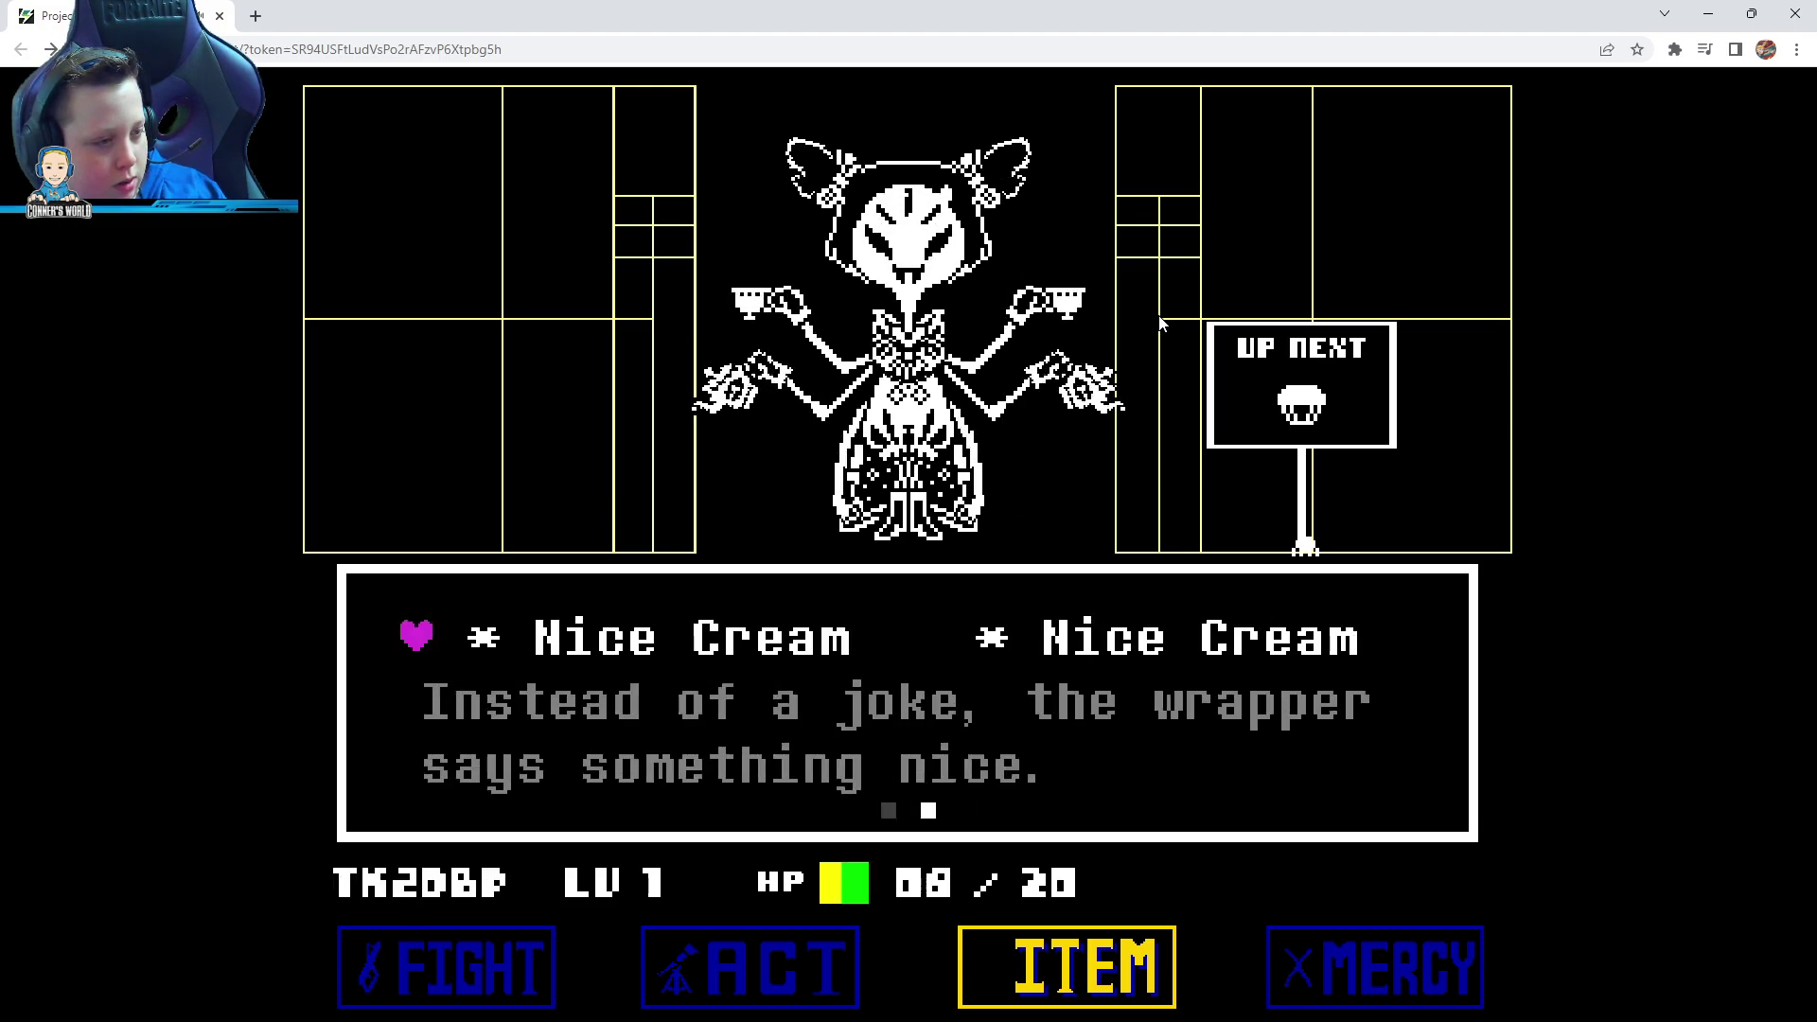
pyautogui.press('z')
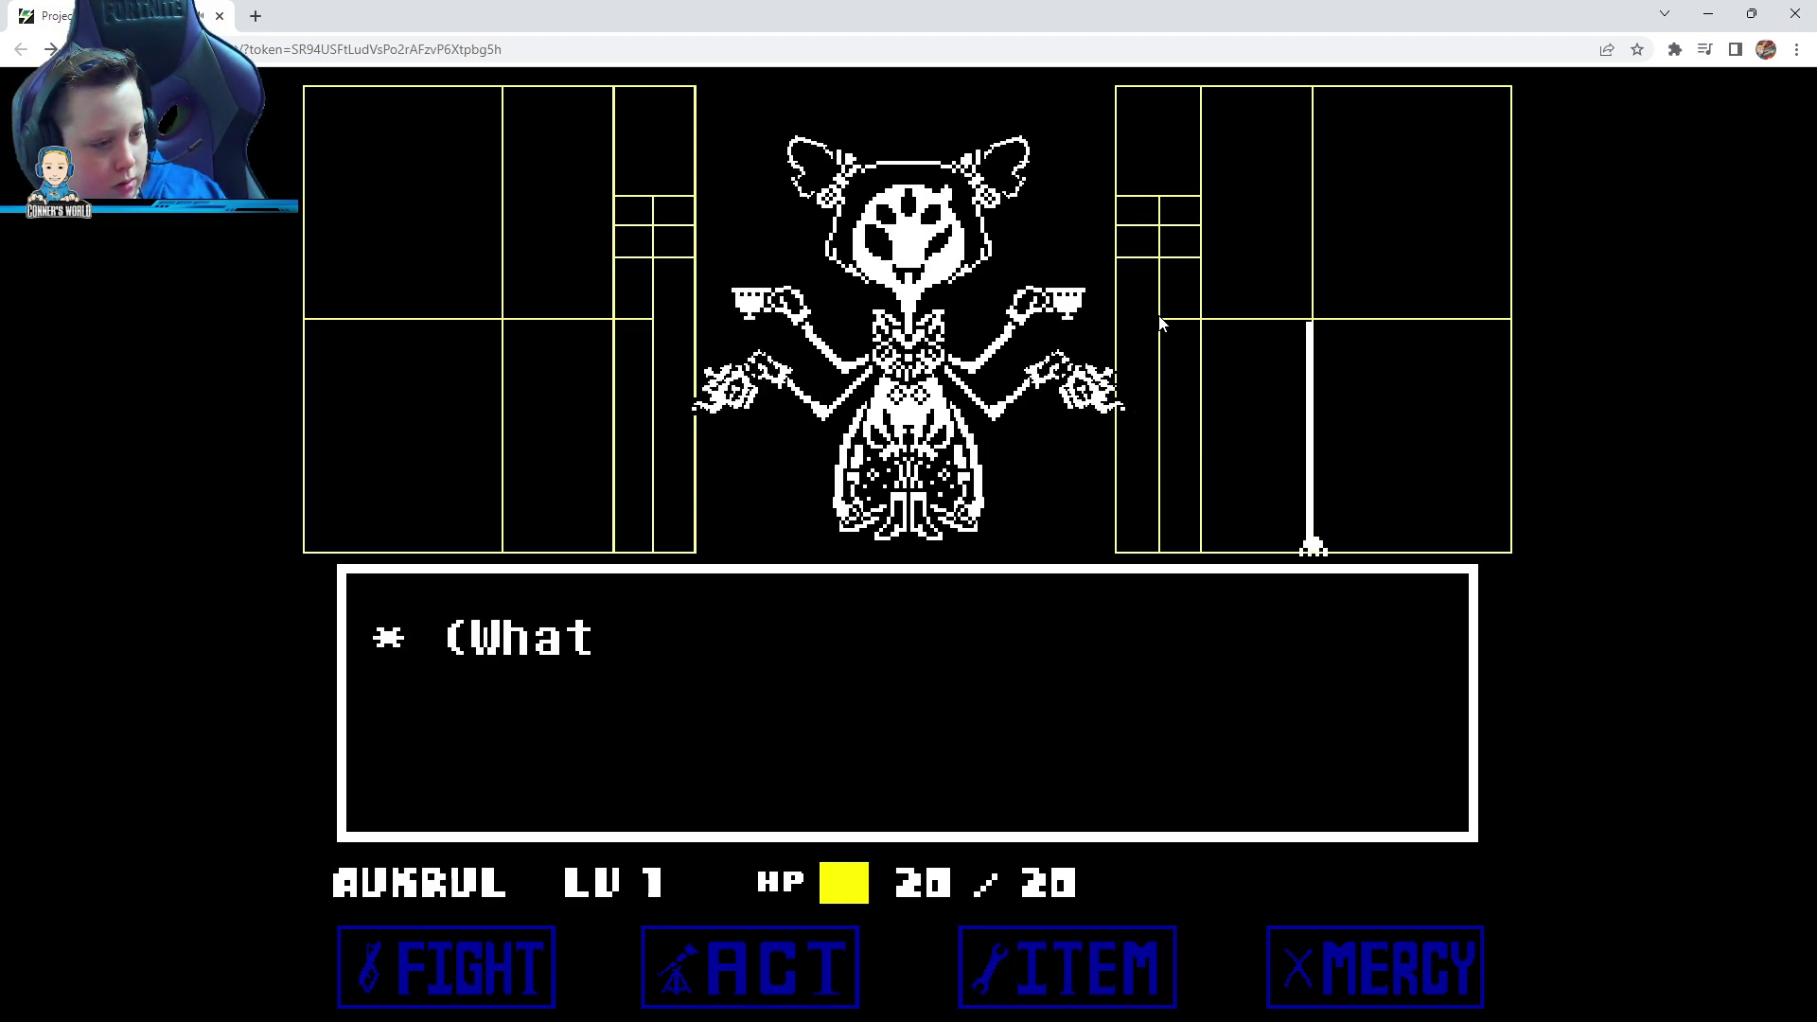
pyautogui.press('z')
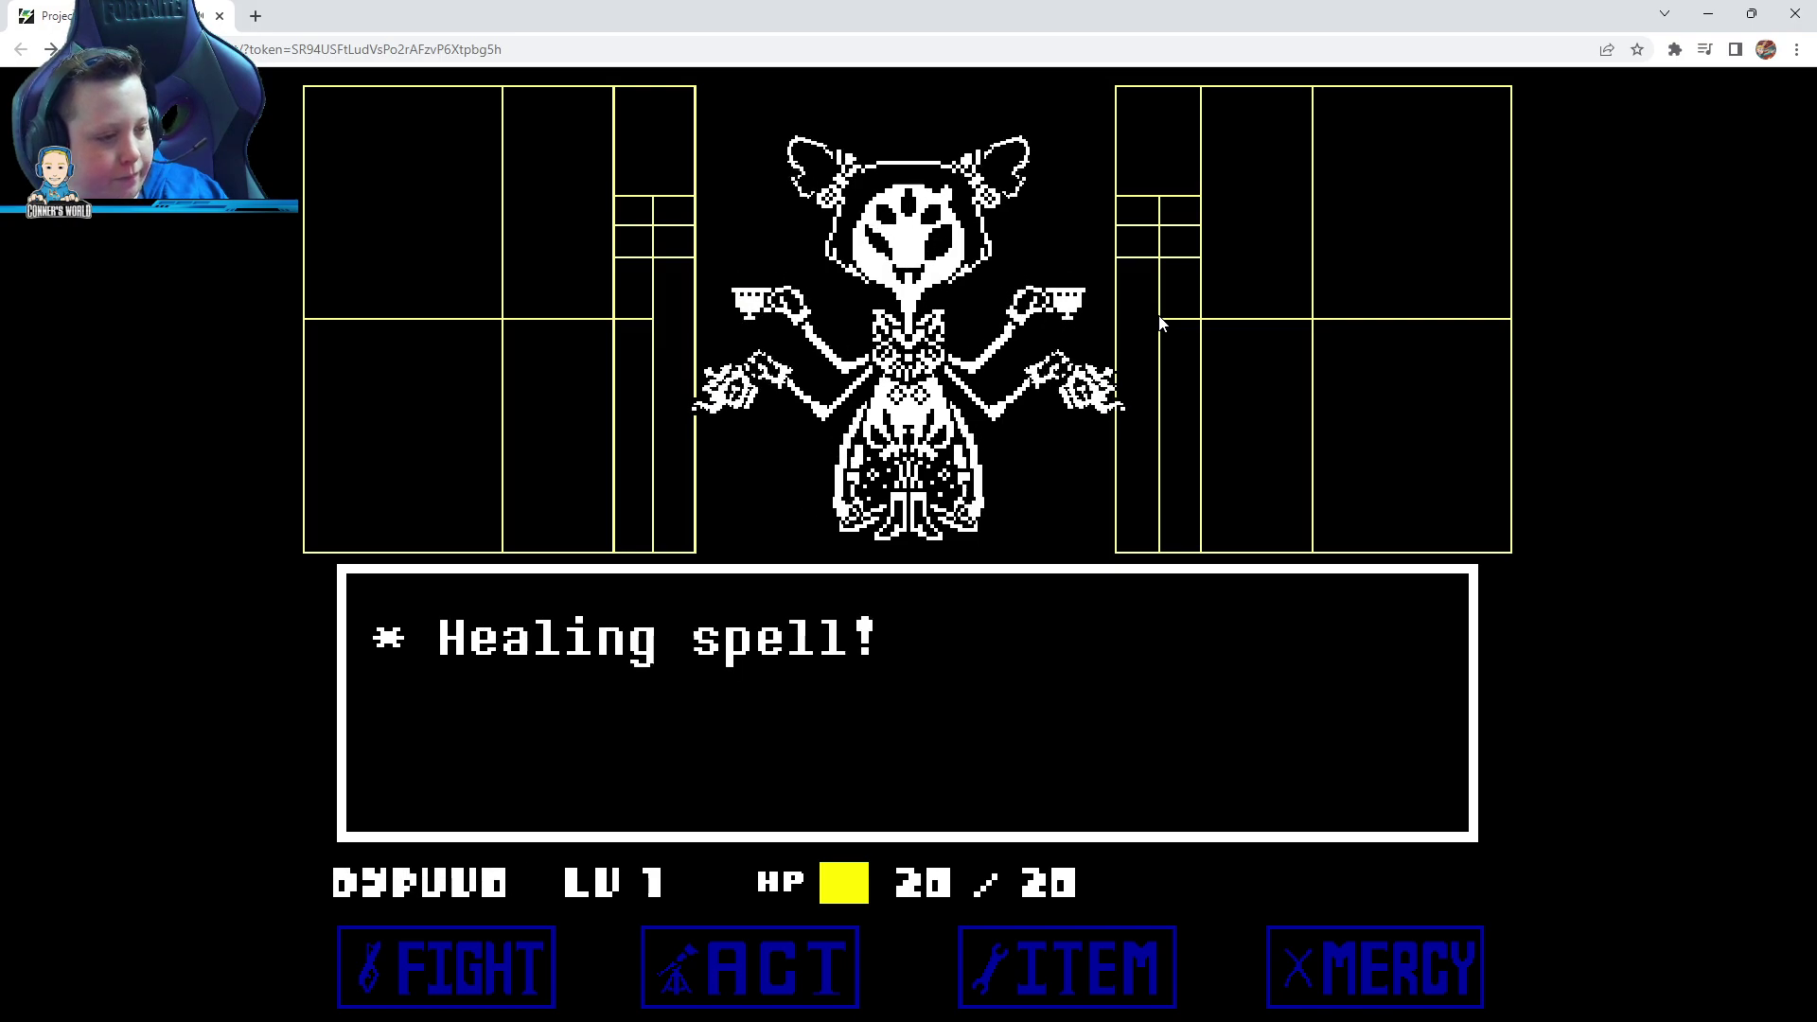
pyautogui.press('z')
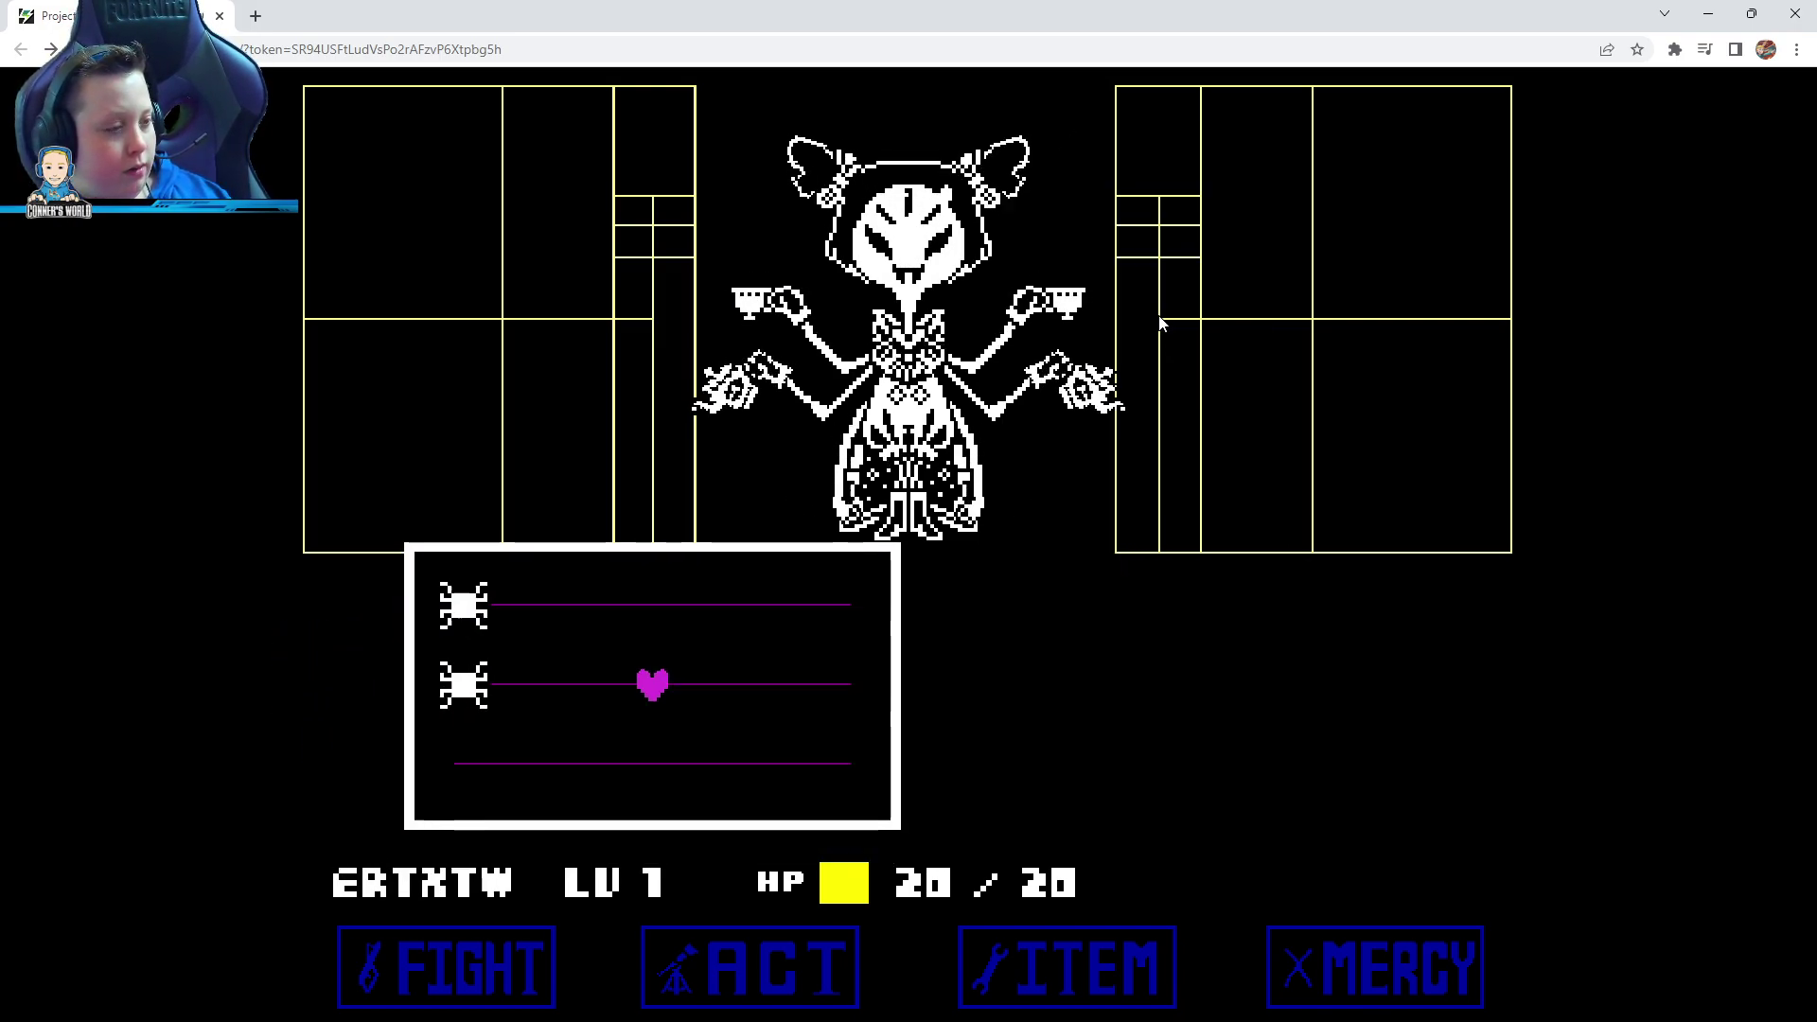
# Switch the soul between web strings to dodge the oncoming spiders
pyautogui.press('Down')
pyautogui.press('Up')
pyautogui.press('Up')
pyautogui.press('Down')
pyautogui.press('Down')
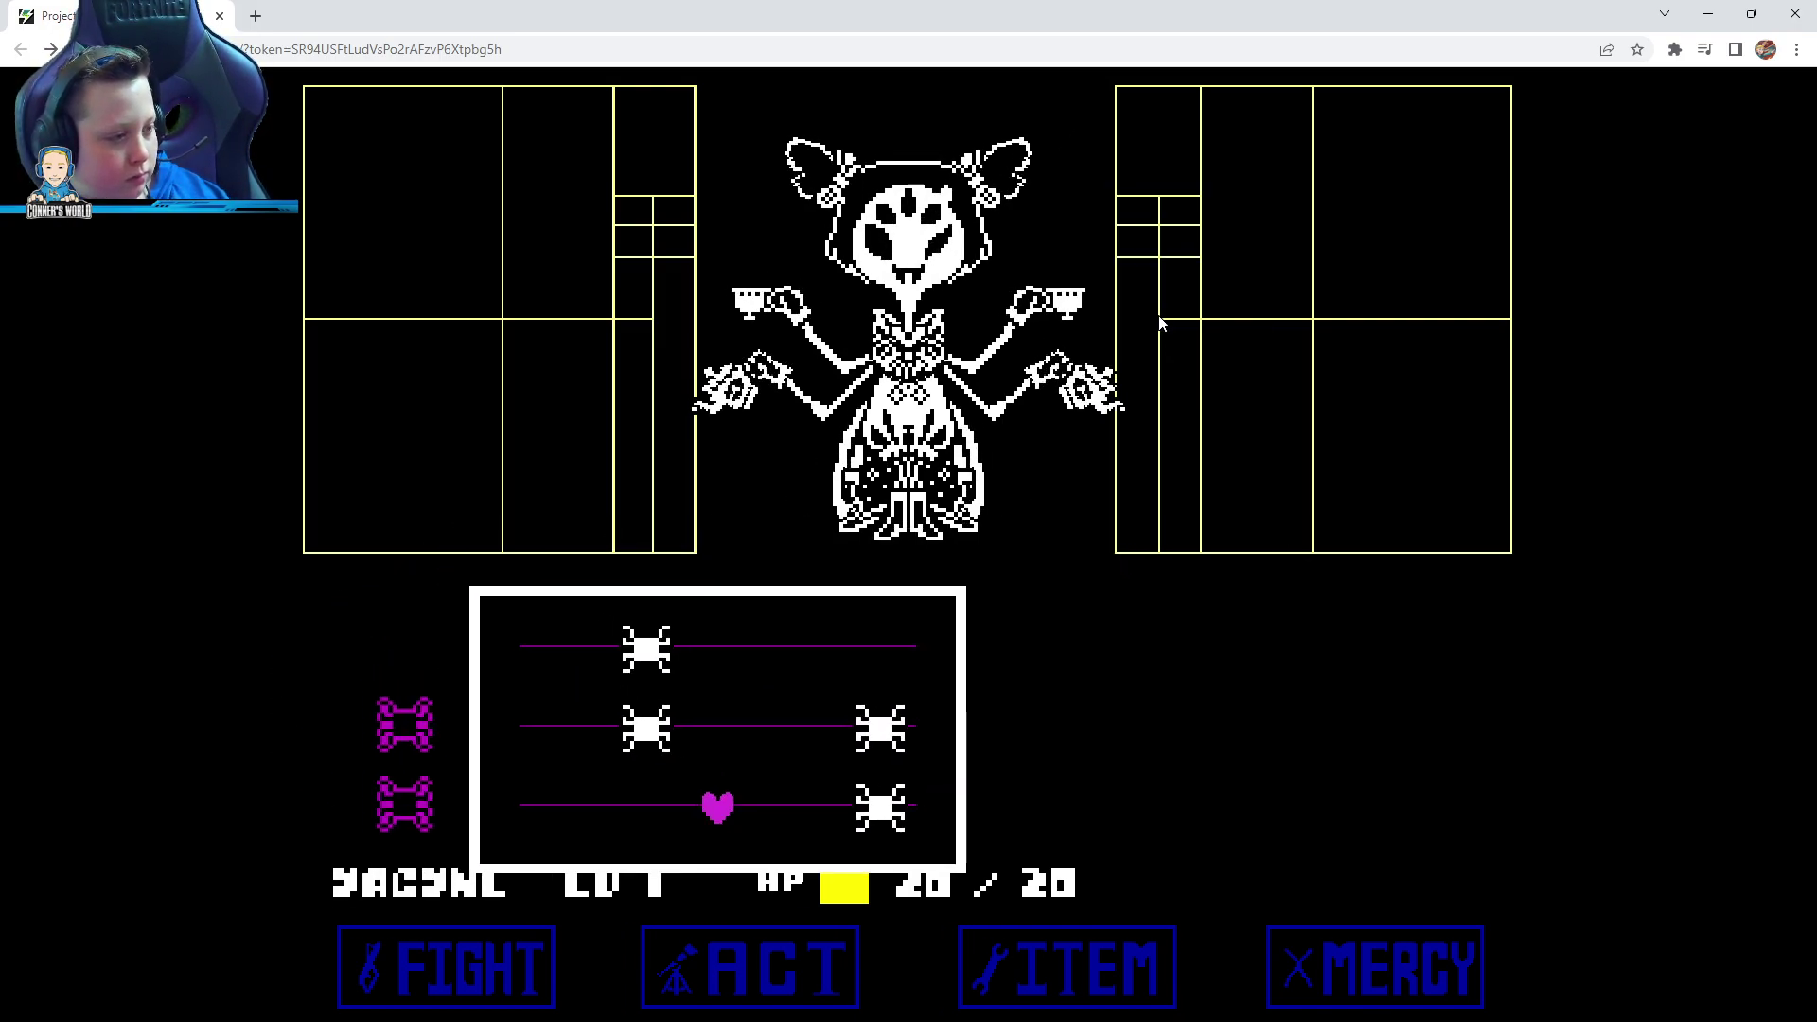
pyautogui.press('Up')
pyautogui.press('Up')
pyautogui.press('Down')
pyautogui.press('Down')
pyautogui.press('Up')
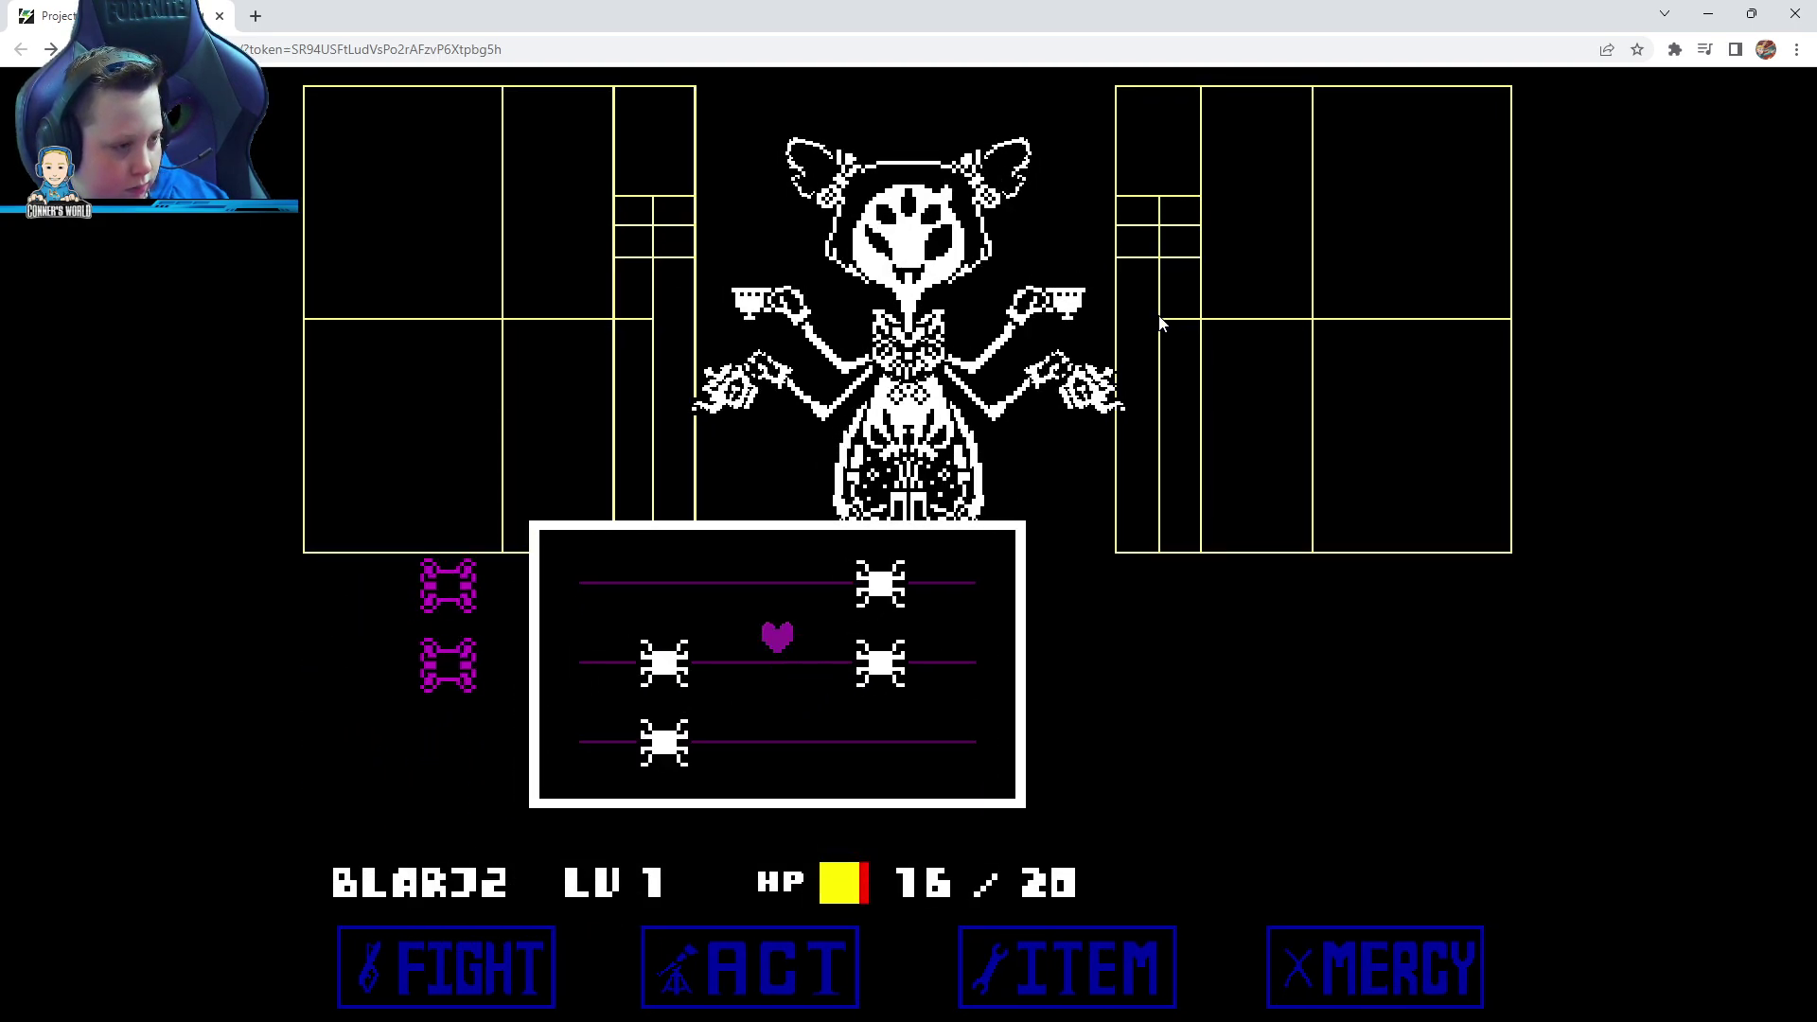
pyautogui.press('Down')
pyautogui.press('Up')
pyautogui.press('Up')
pyautogui.press('Down')
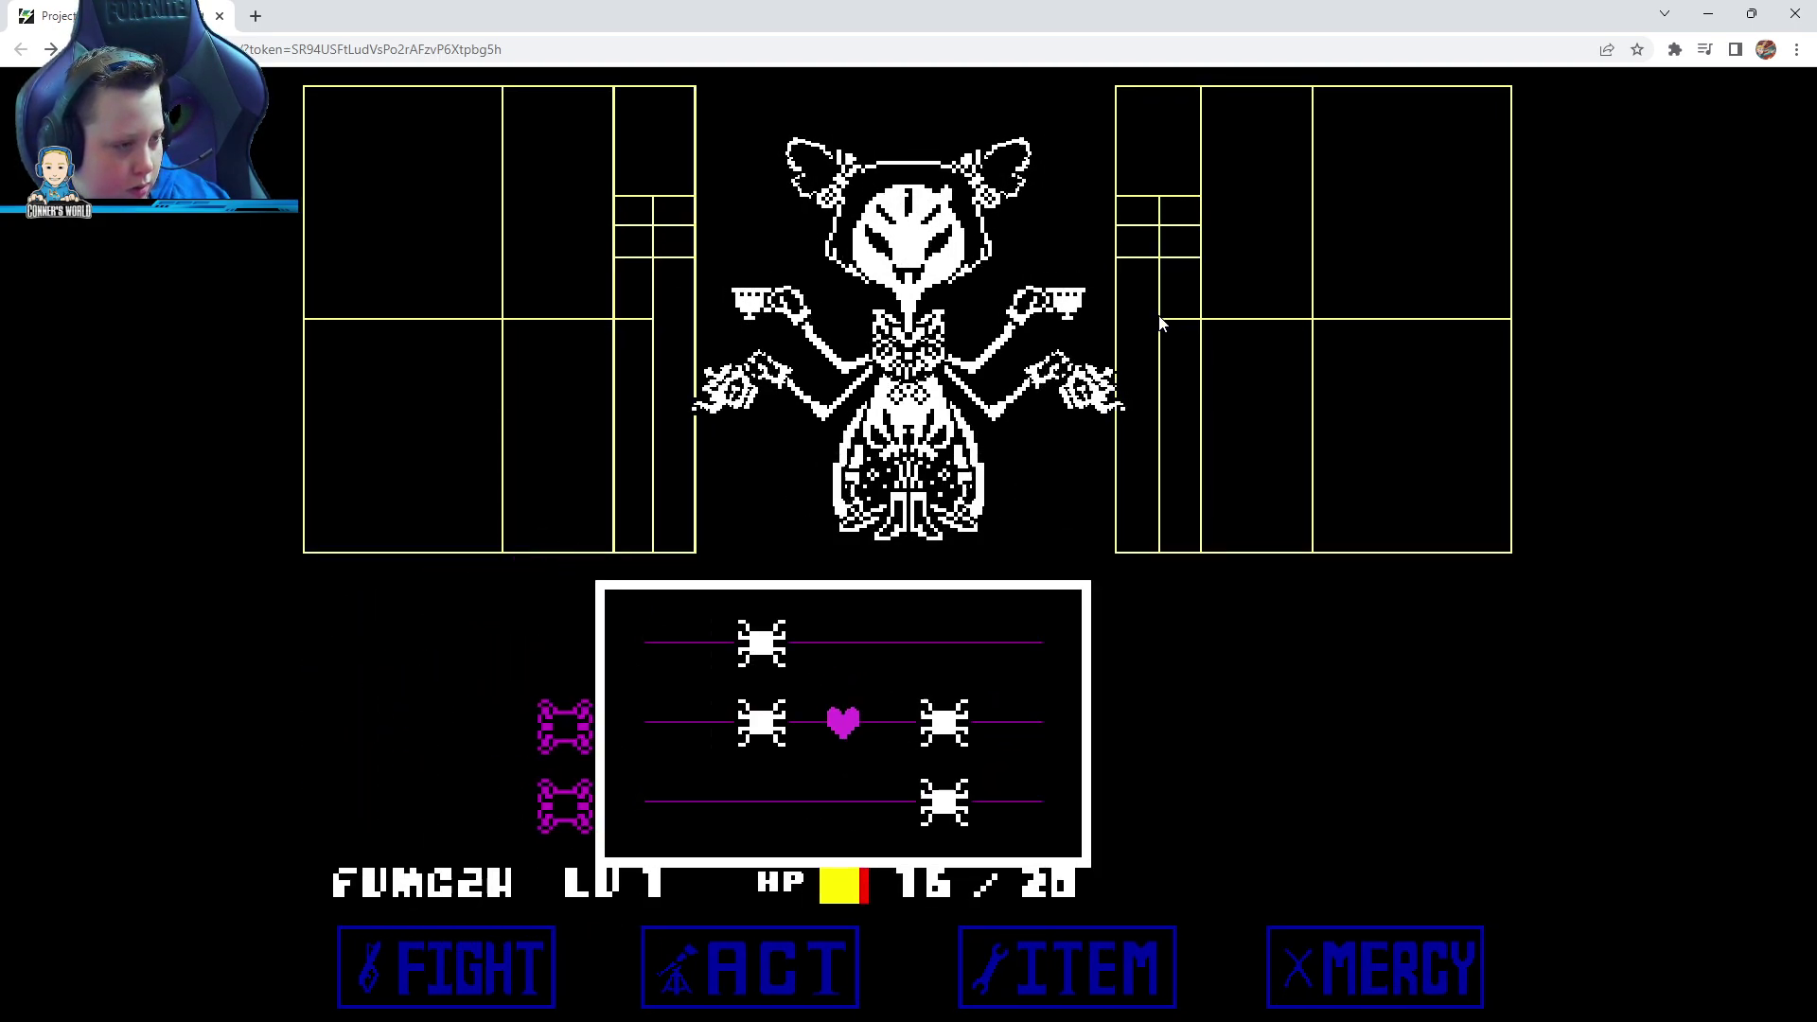
pyautogui.press('Up')
pyautogui.press('Down')
pyautogui.press('Down')
pyautogui.press('Up')
pyautogui.press('Up')
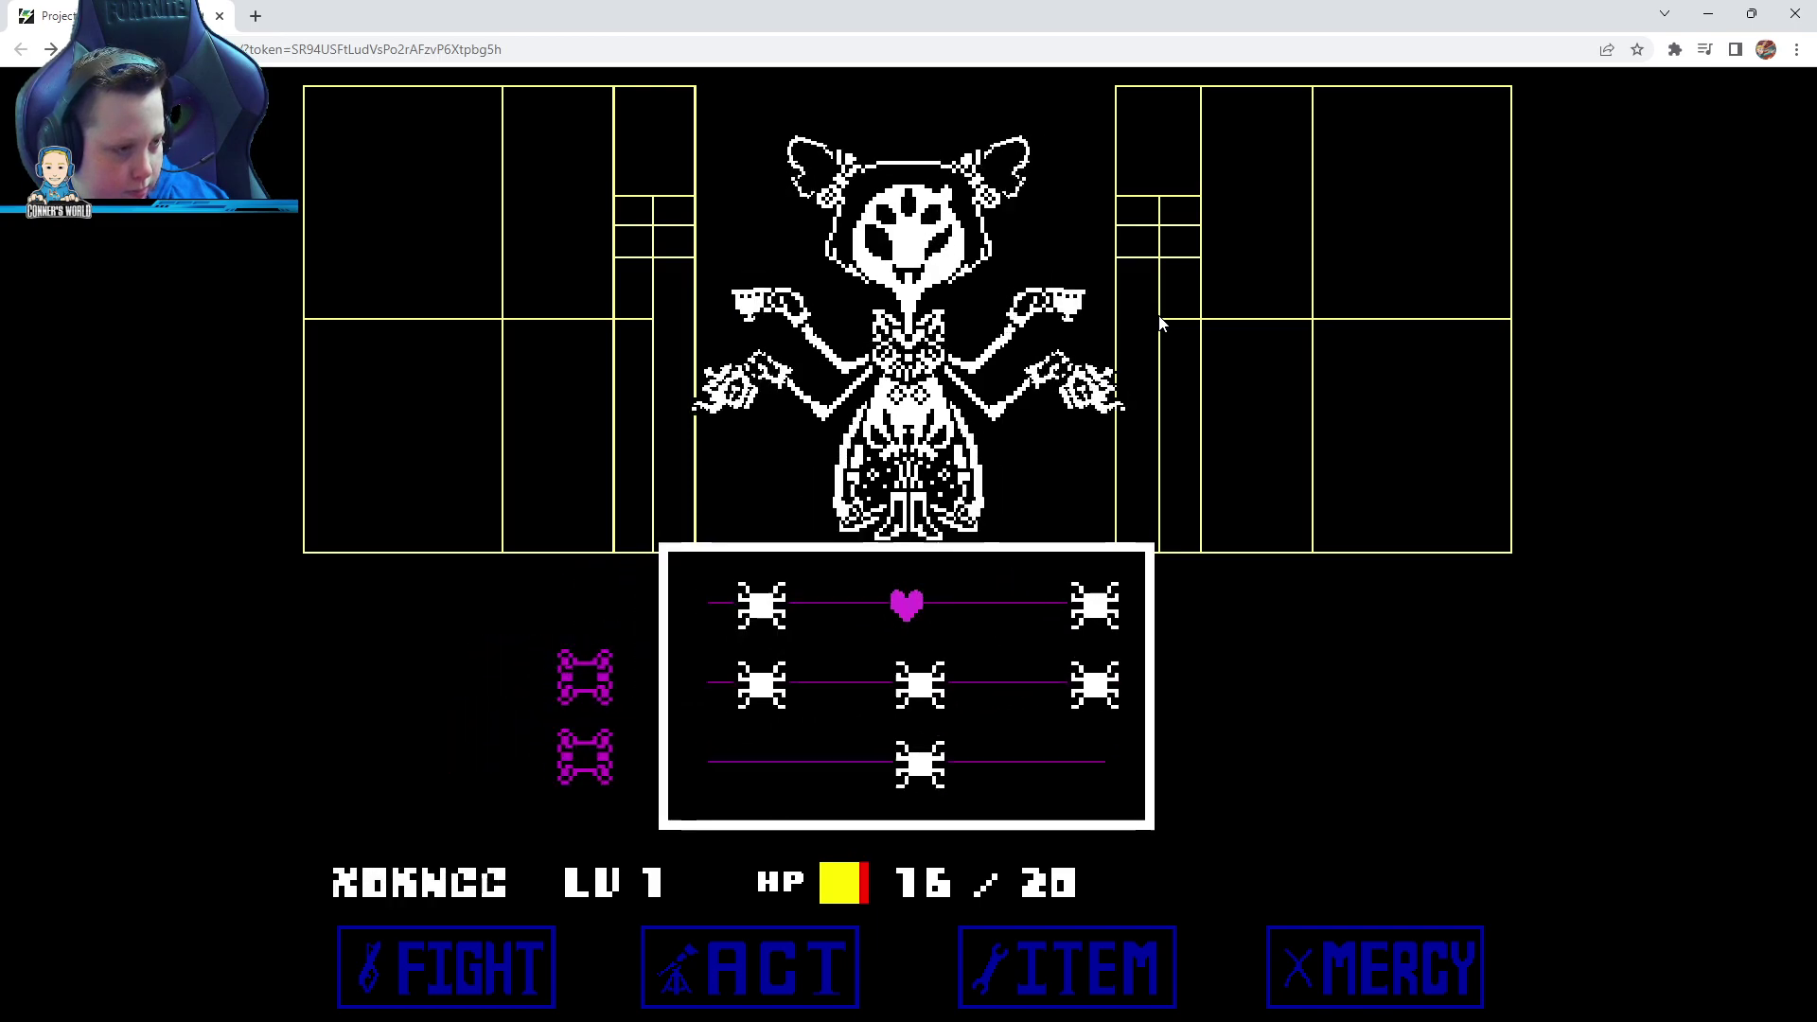
pyautogui.press('Down')
pyautogui.press('Down')
pyautogui.press('Up')
pyautogui.press('Up')
pyautogui.press('Down')
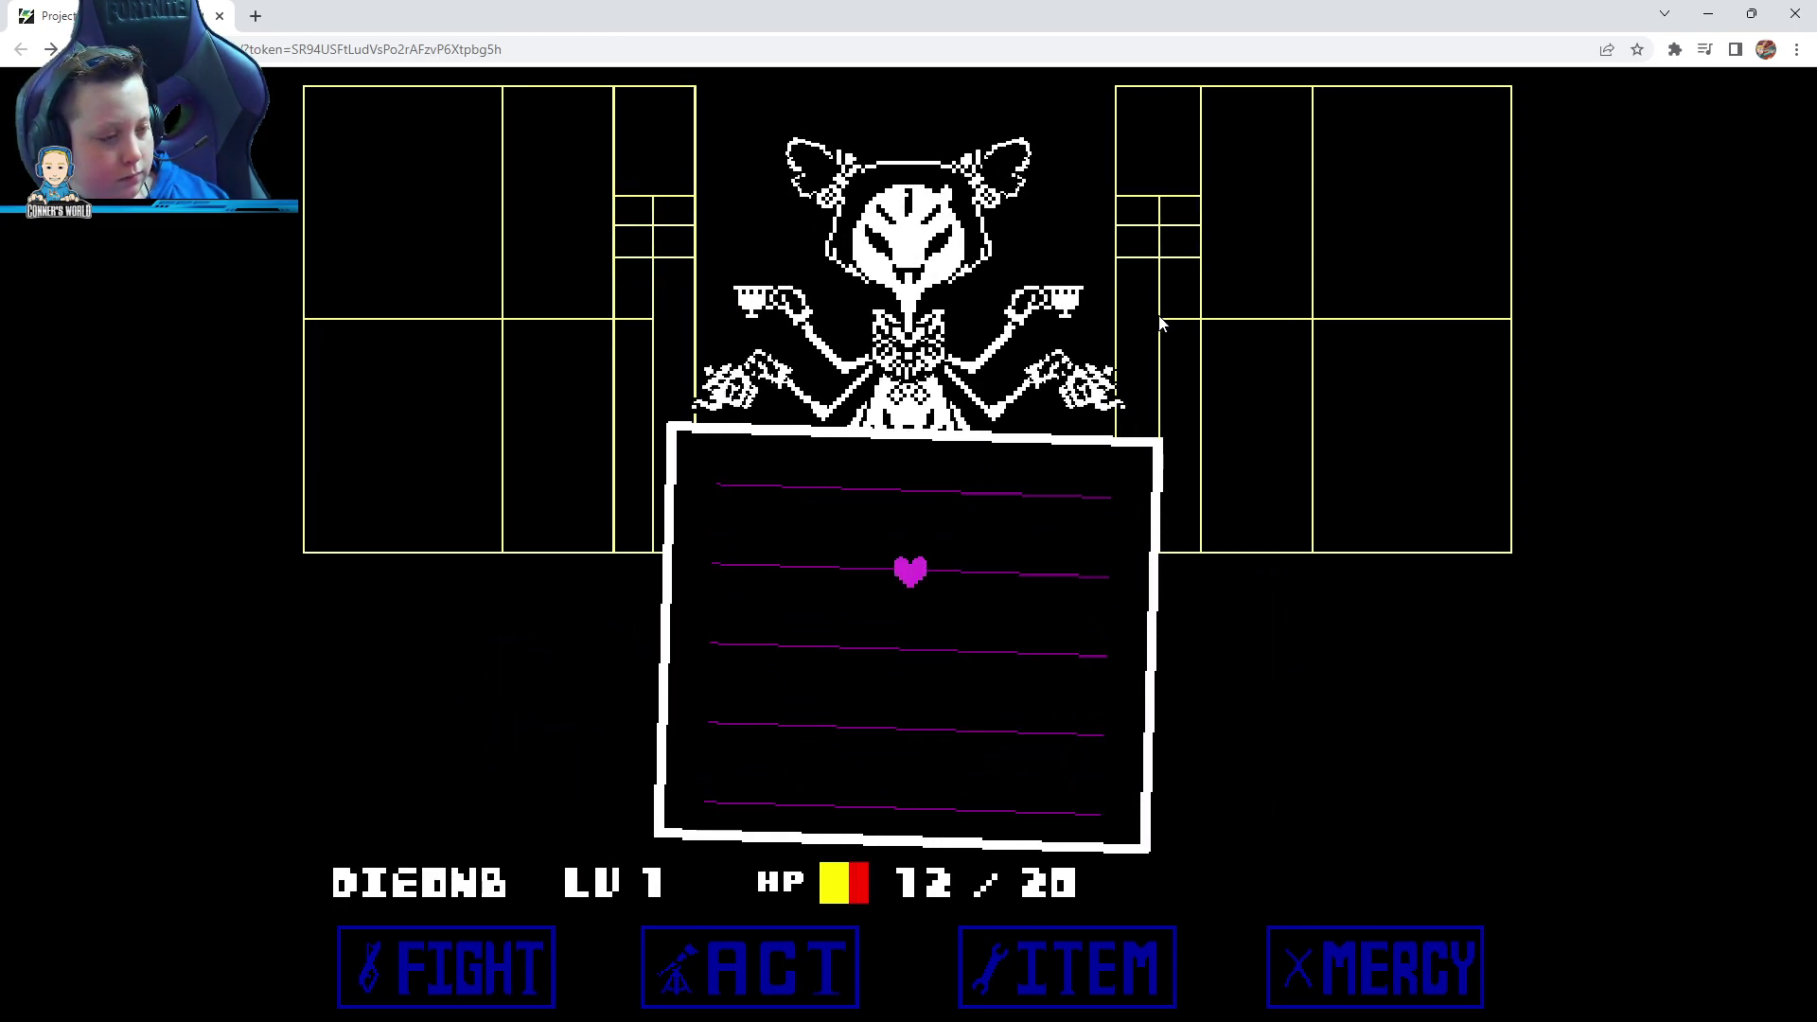
# Dodge Muffet's pet bite and the crossing spiders as HP runs out
pyautogui.press('Down')
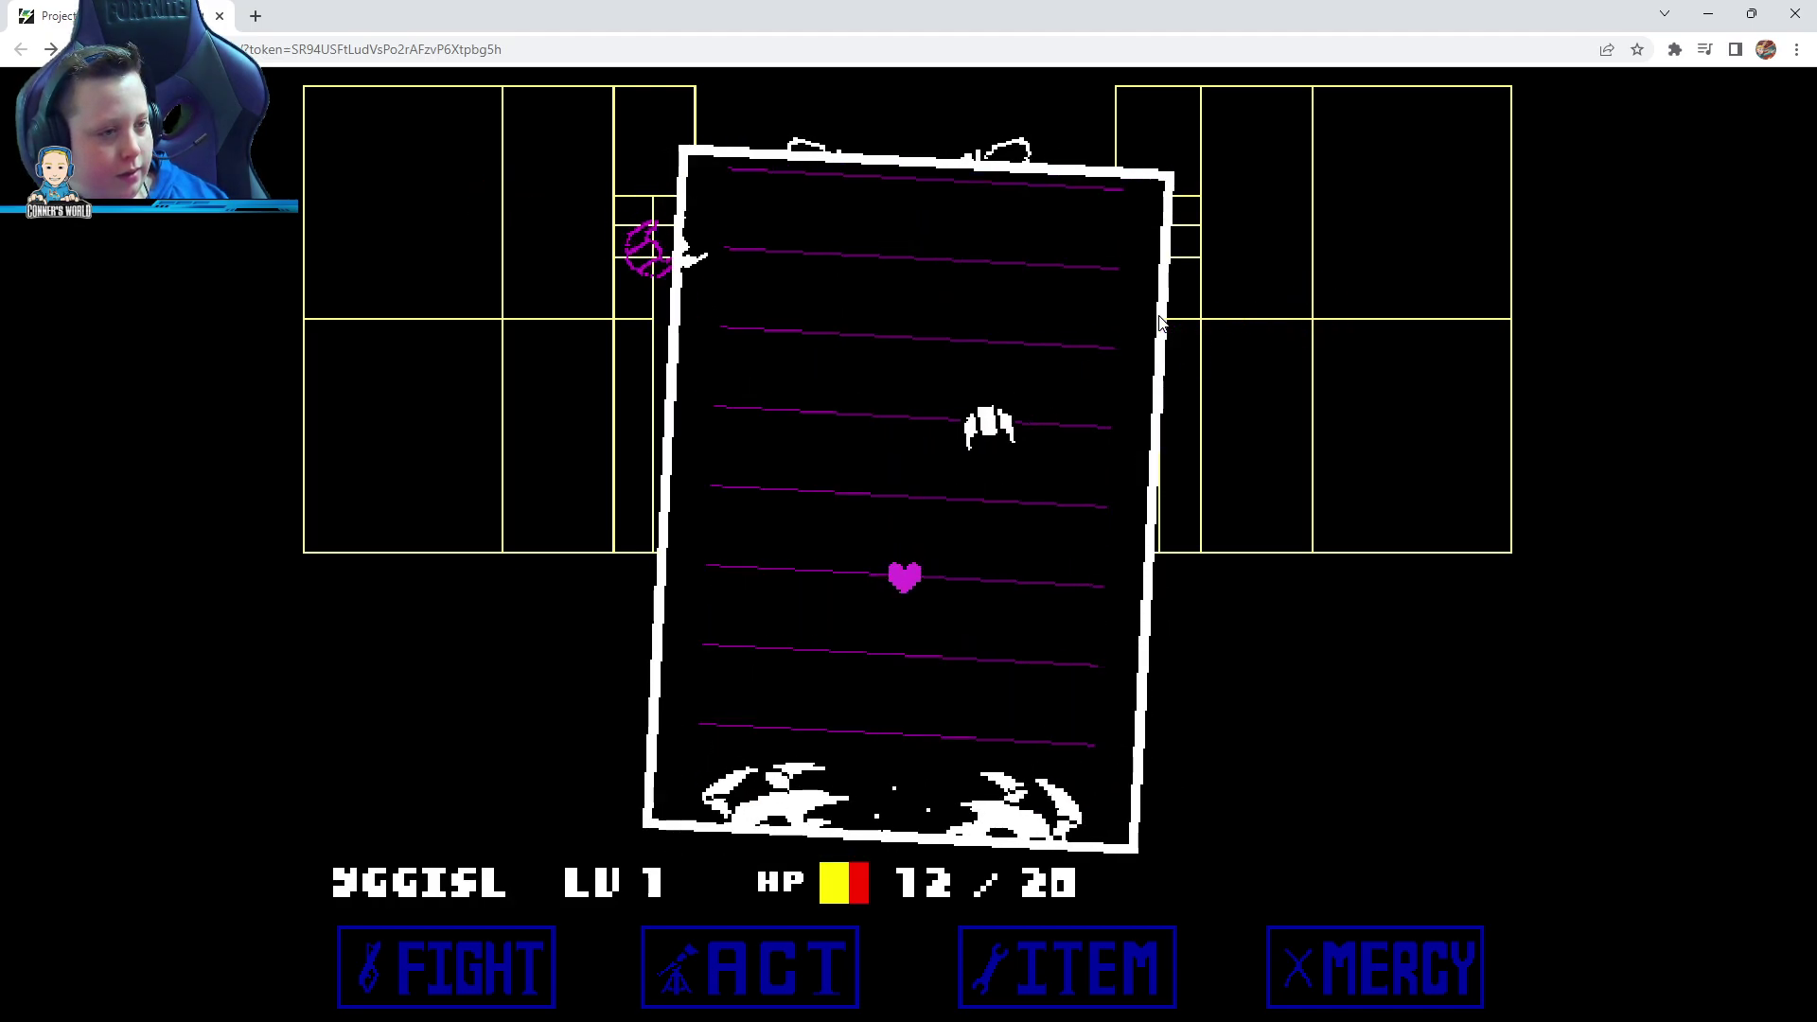
pyautogui.press('Up')
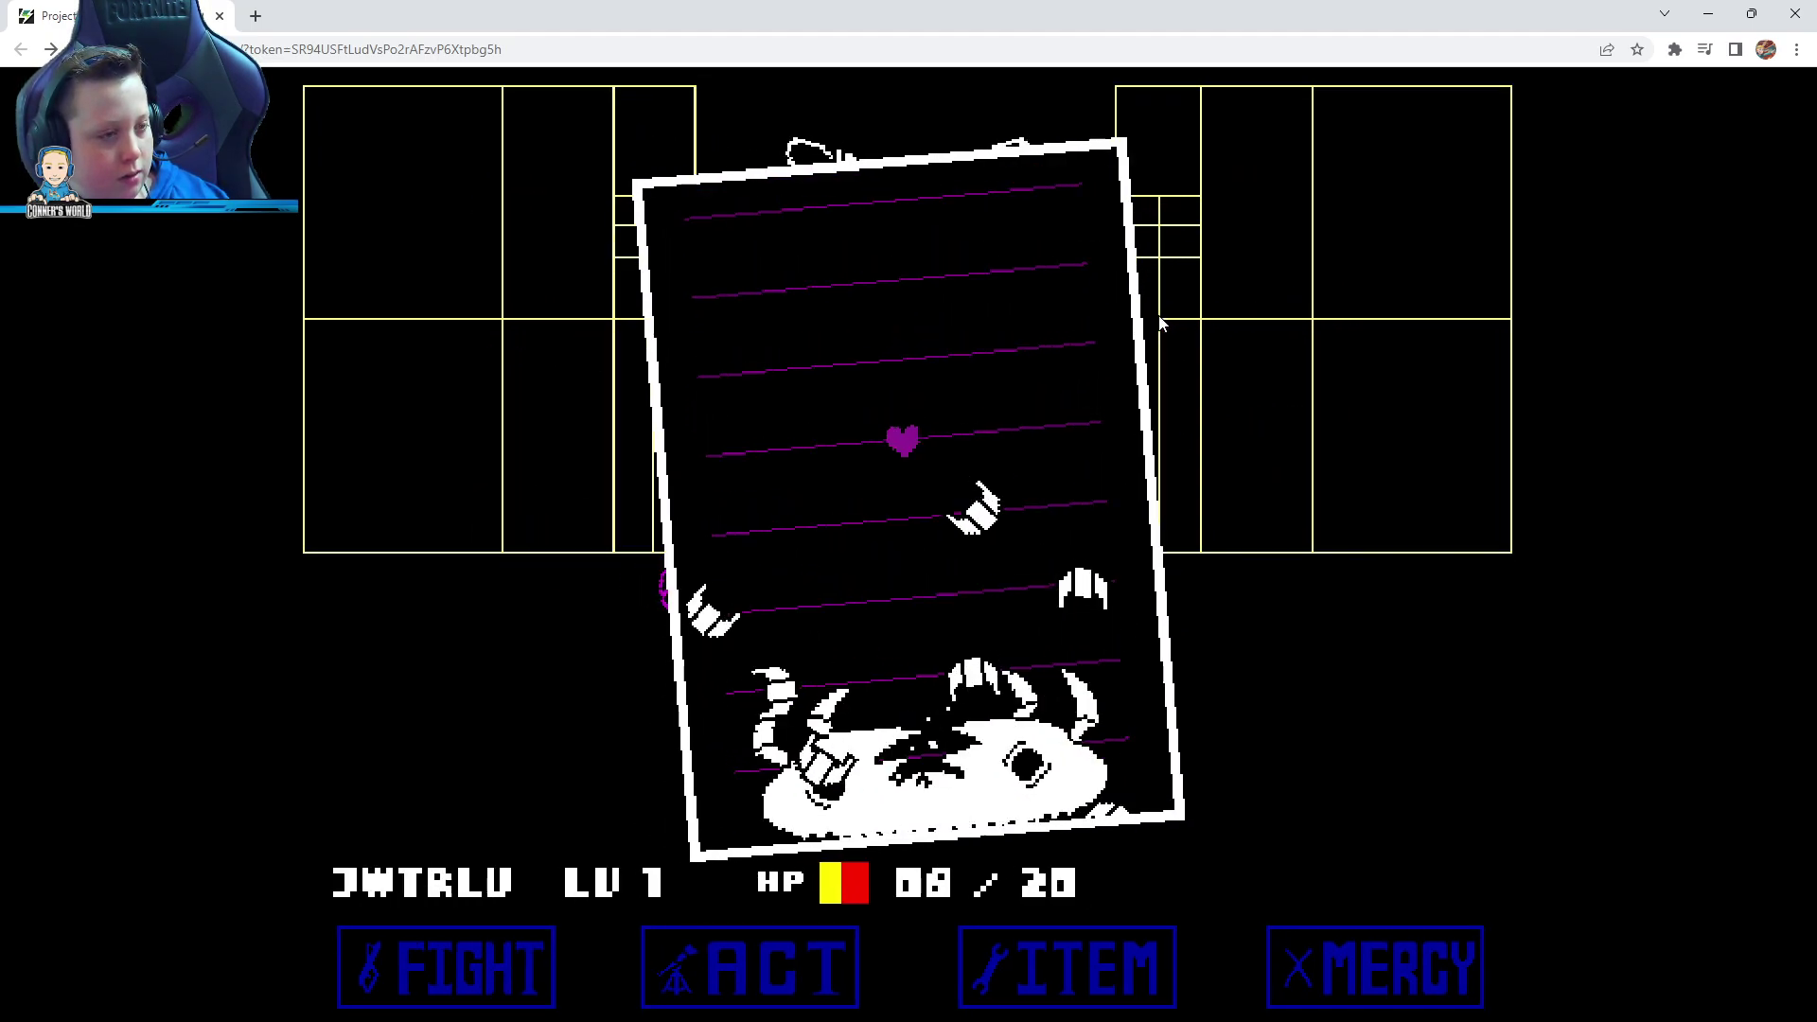
pyautogui.press('Down')
pyautogui.press('Down')
pyautogui.press('Up')
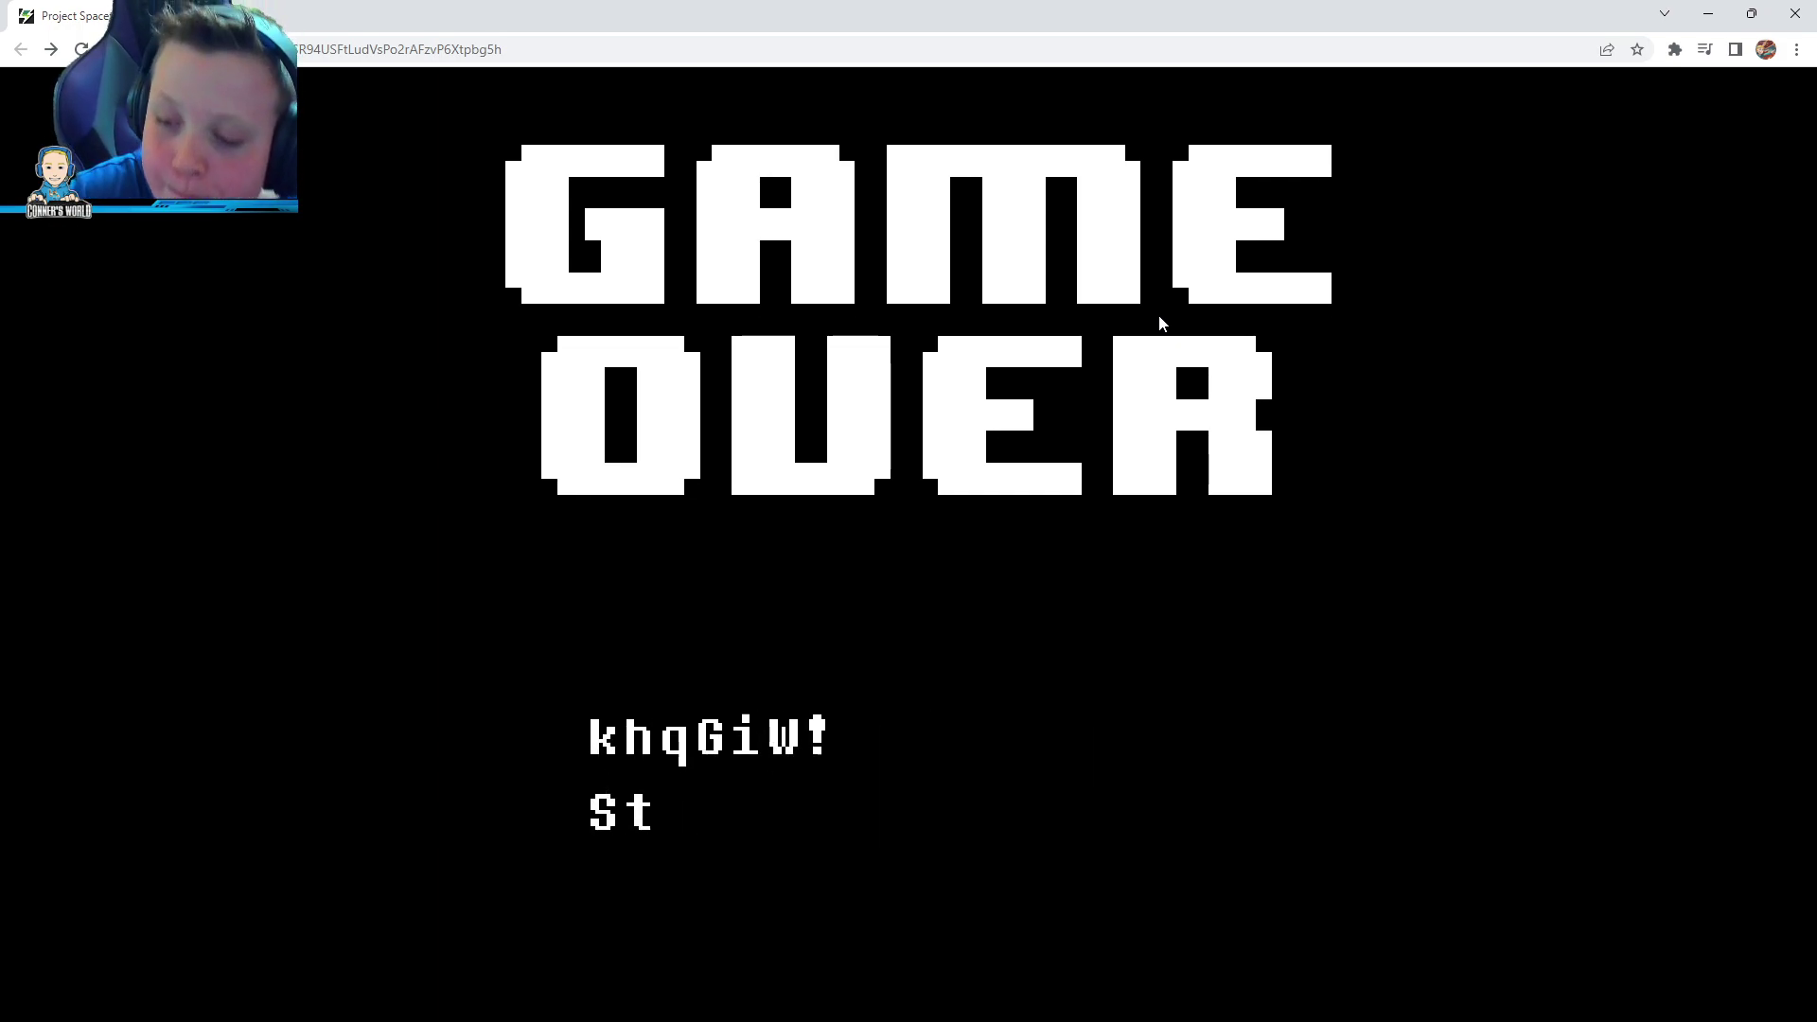
# Dismiss the Game Over message to respawn at the last save
pyautogui.press('z')
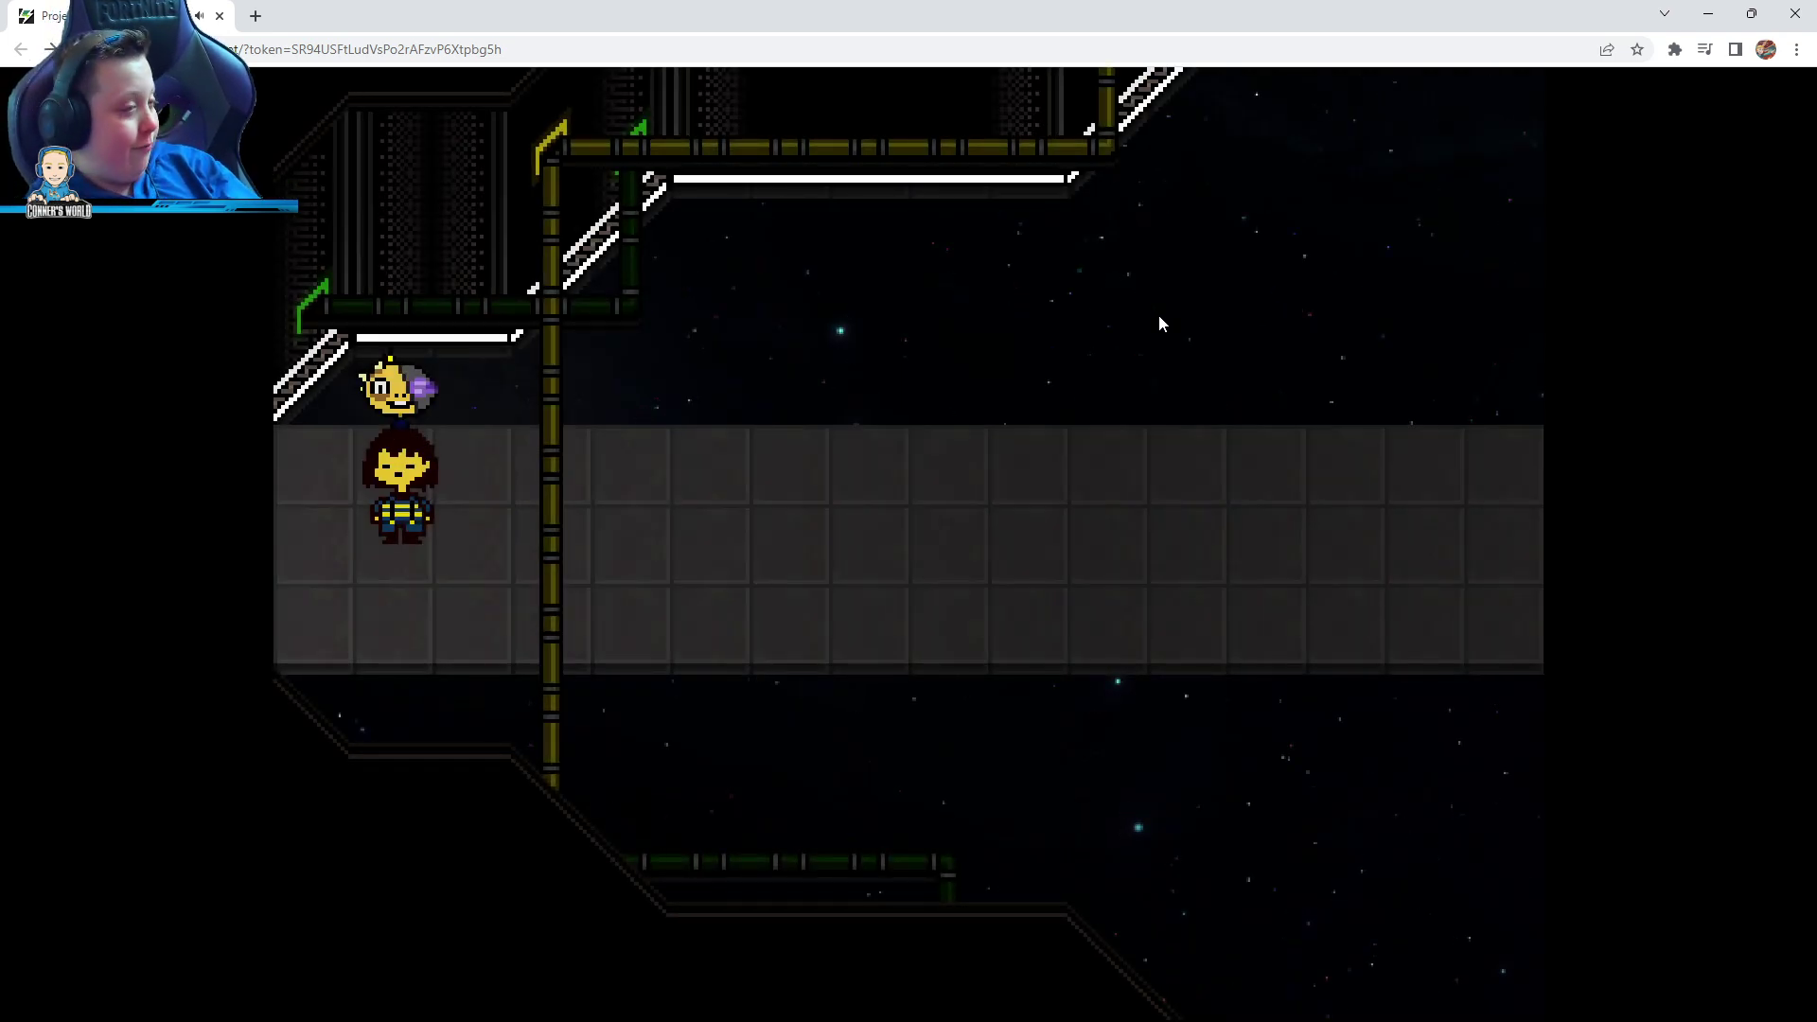
# Walk right and down the corridor, then flee the gelatin battle via Mercy
pyautogui.press('Right')
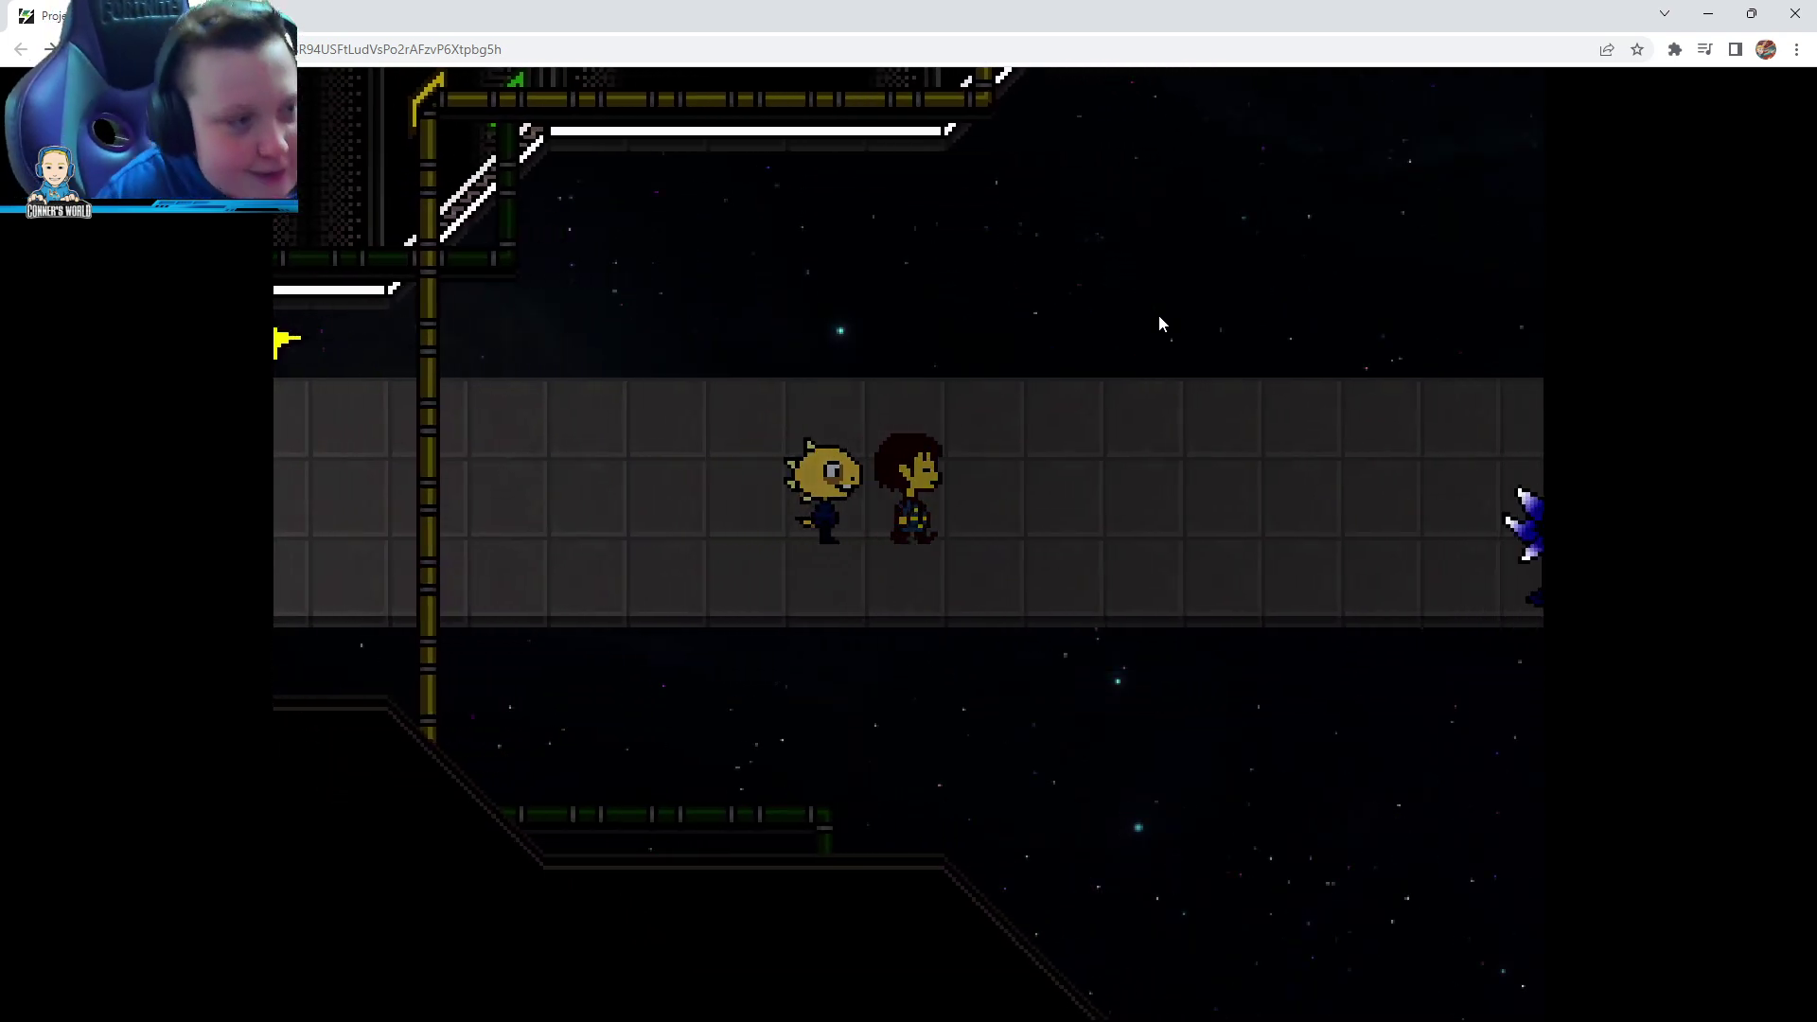
pyautogui.press('Right')
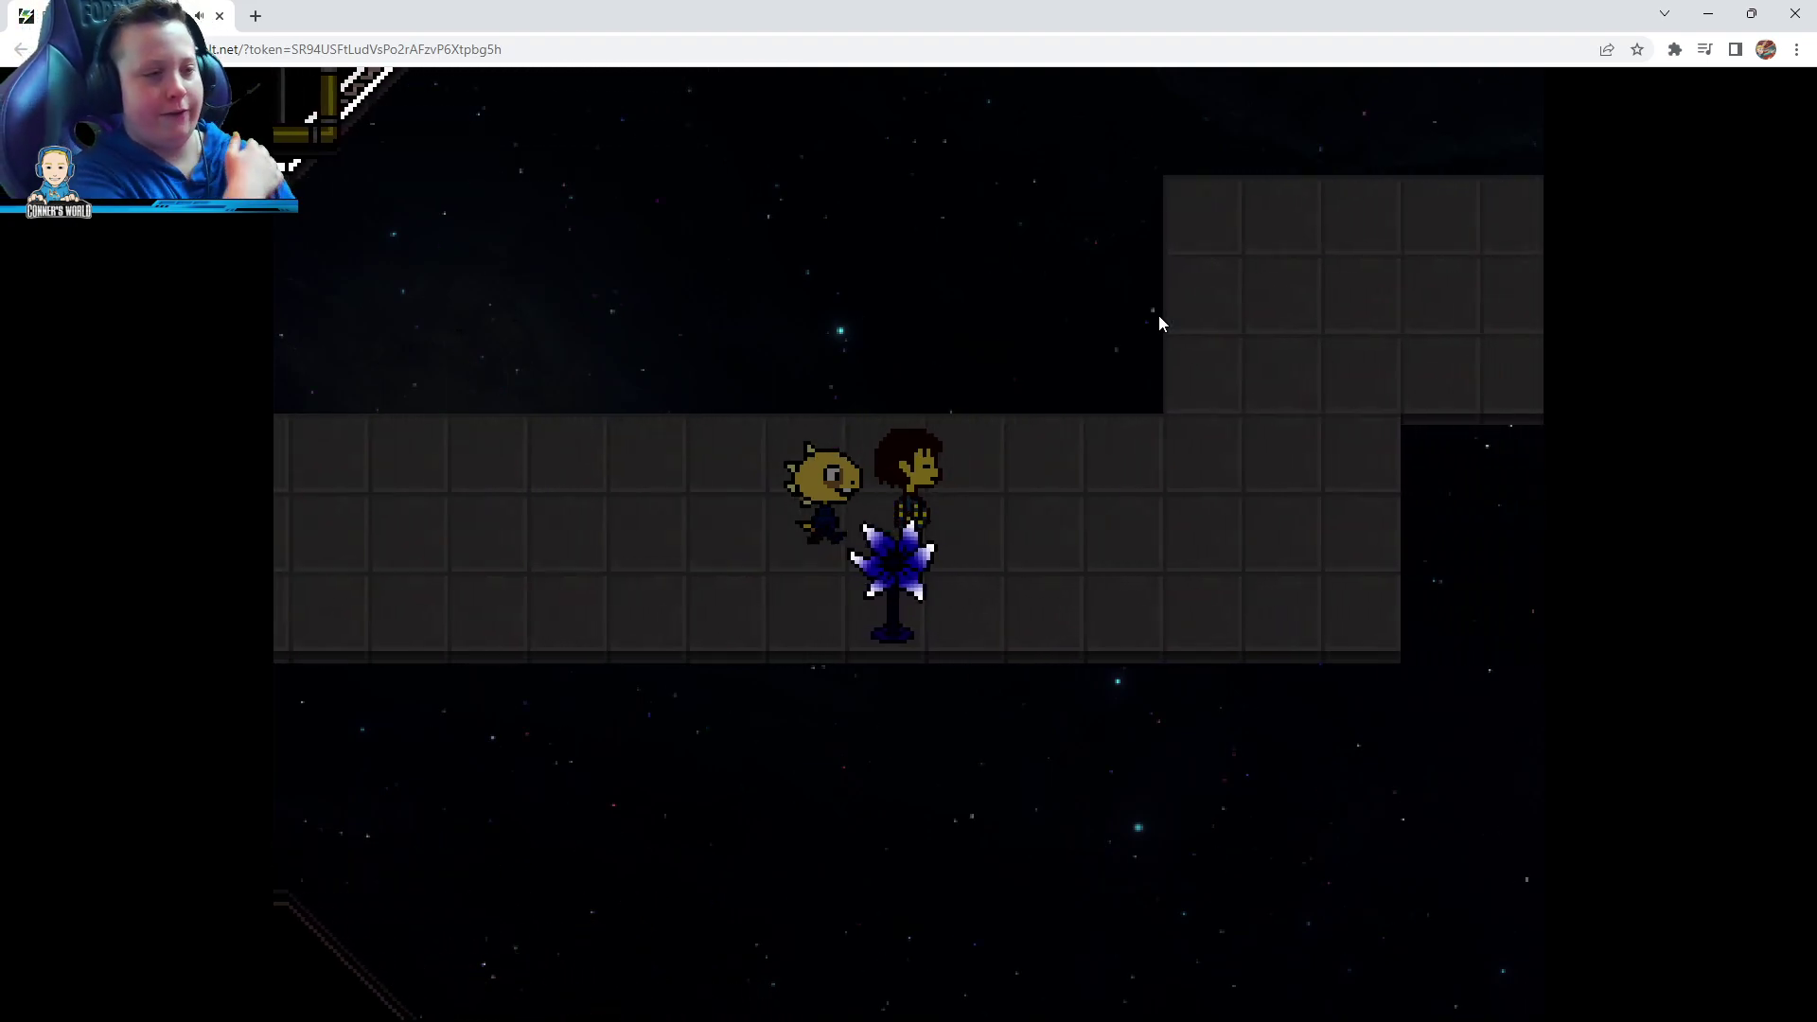
pyautogui.press('Right')
pyautogui.press('Down')
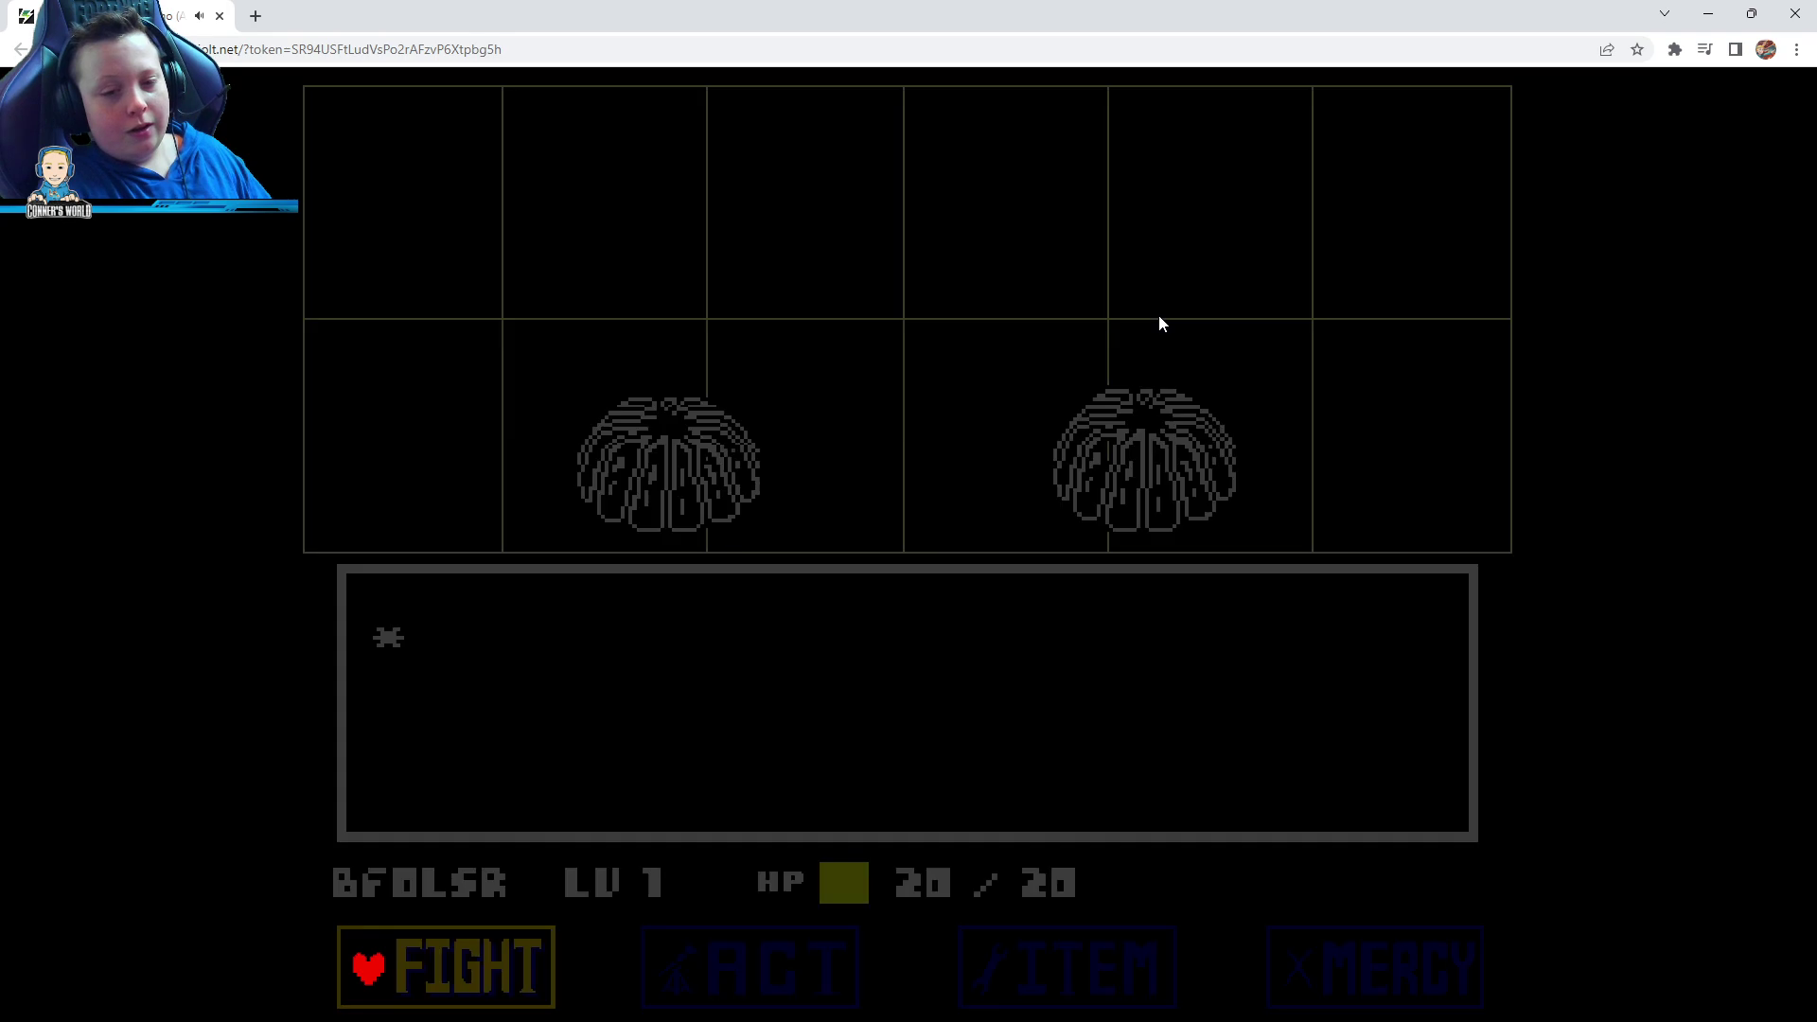
pyautogui.press('Right')
pyautogui.press('Right')
pyautogui.press('Right')
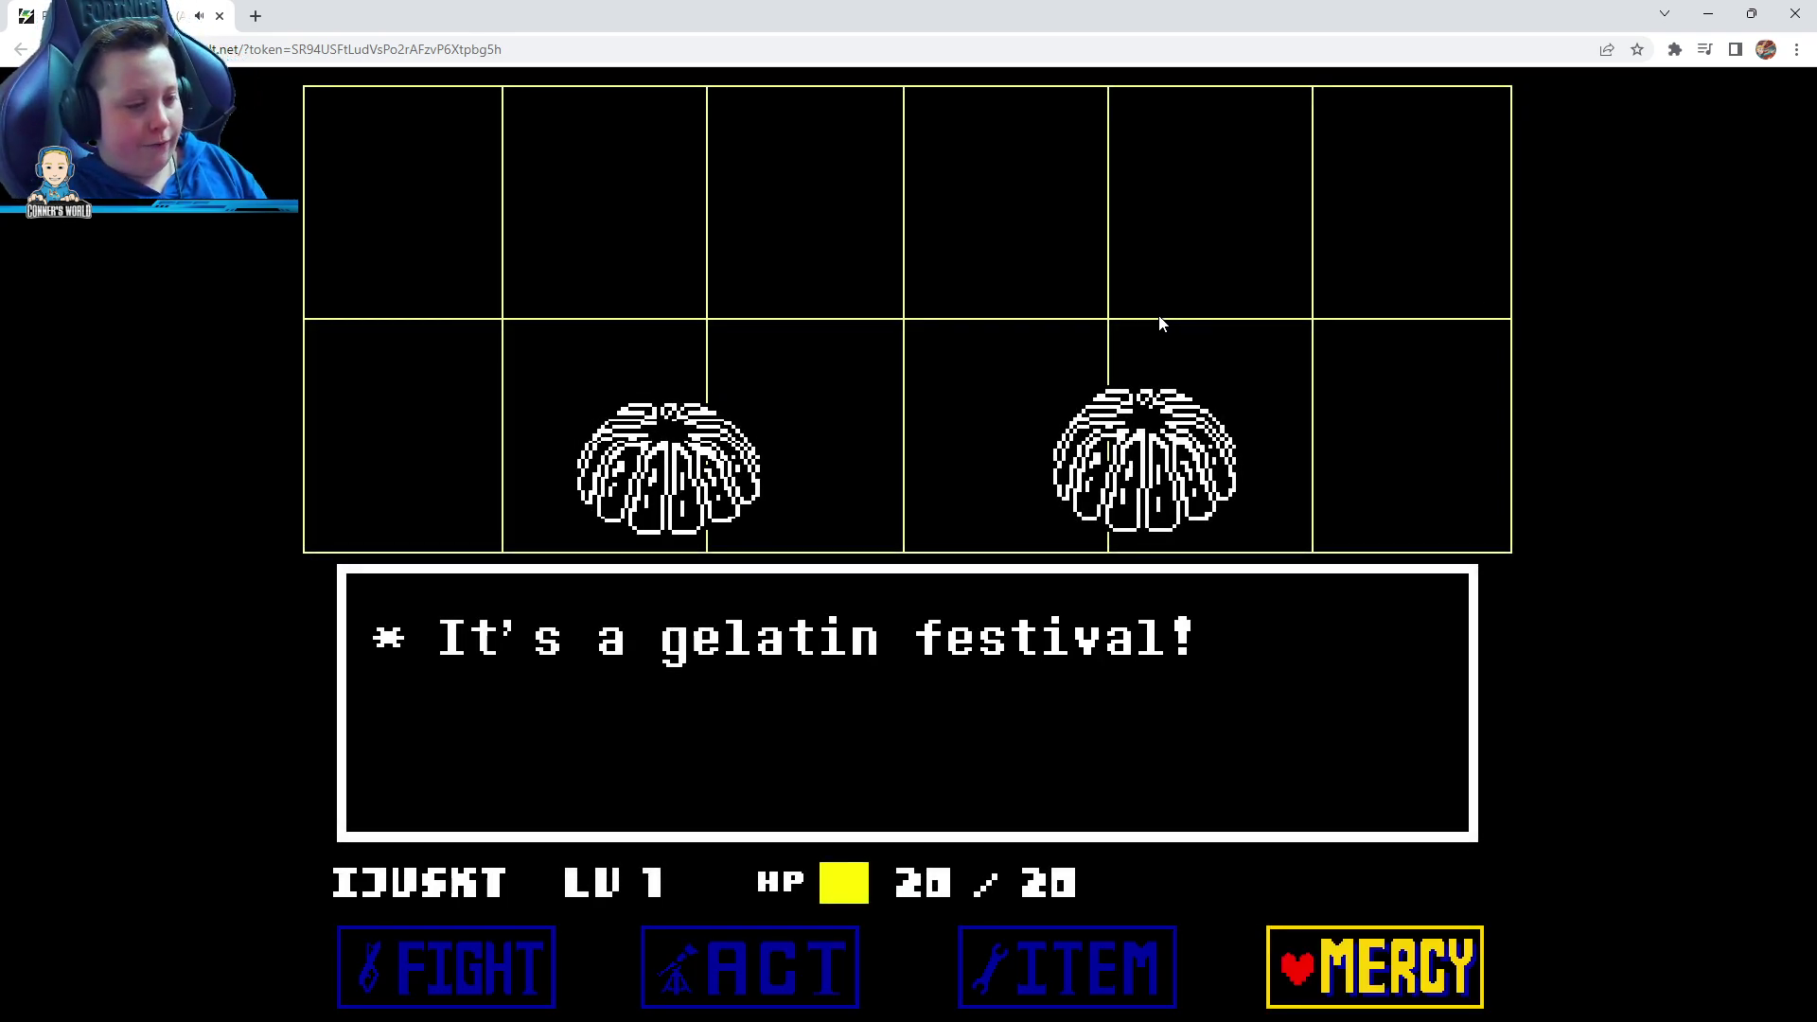
pyautogui.press('z')
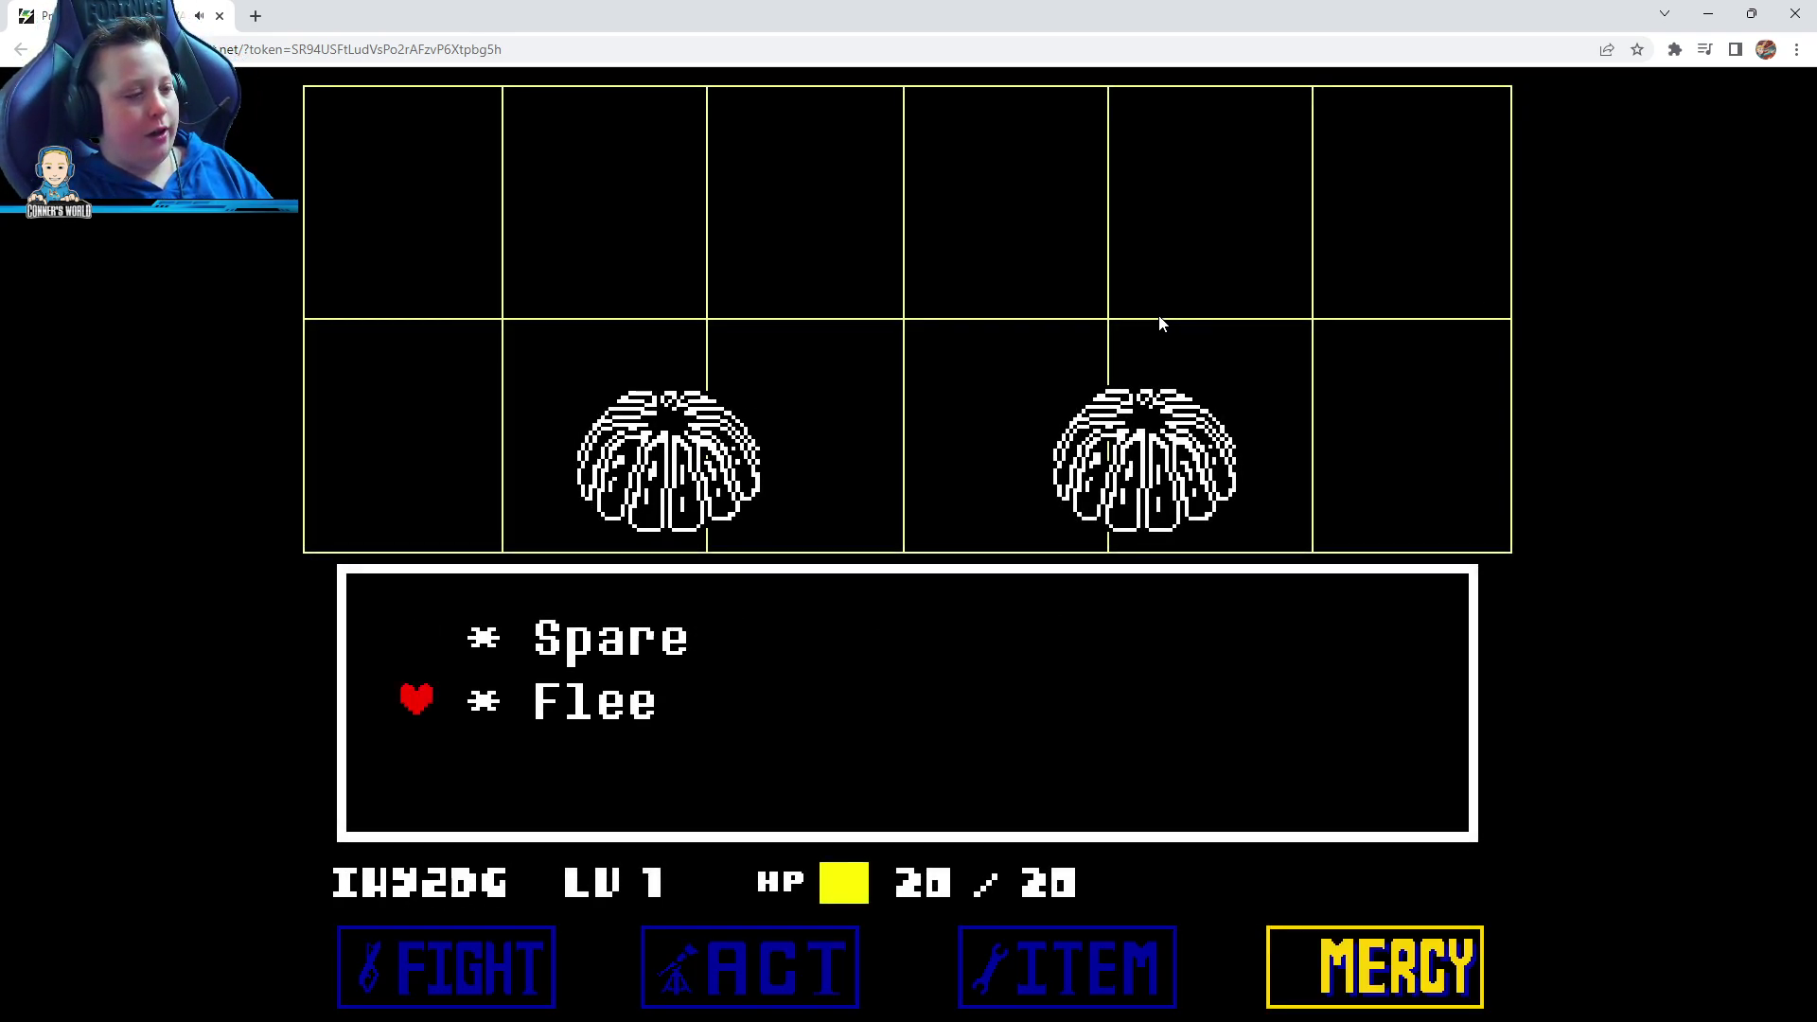
pyautogui.press('z')
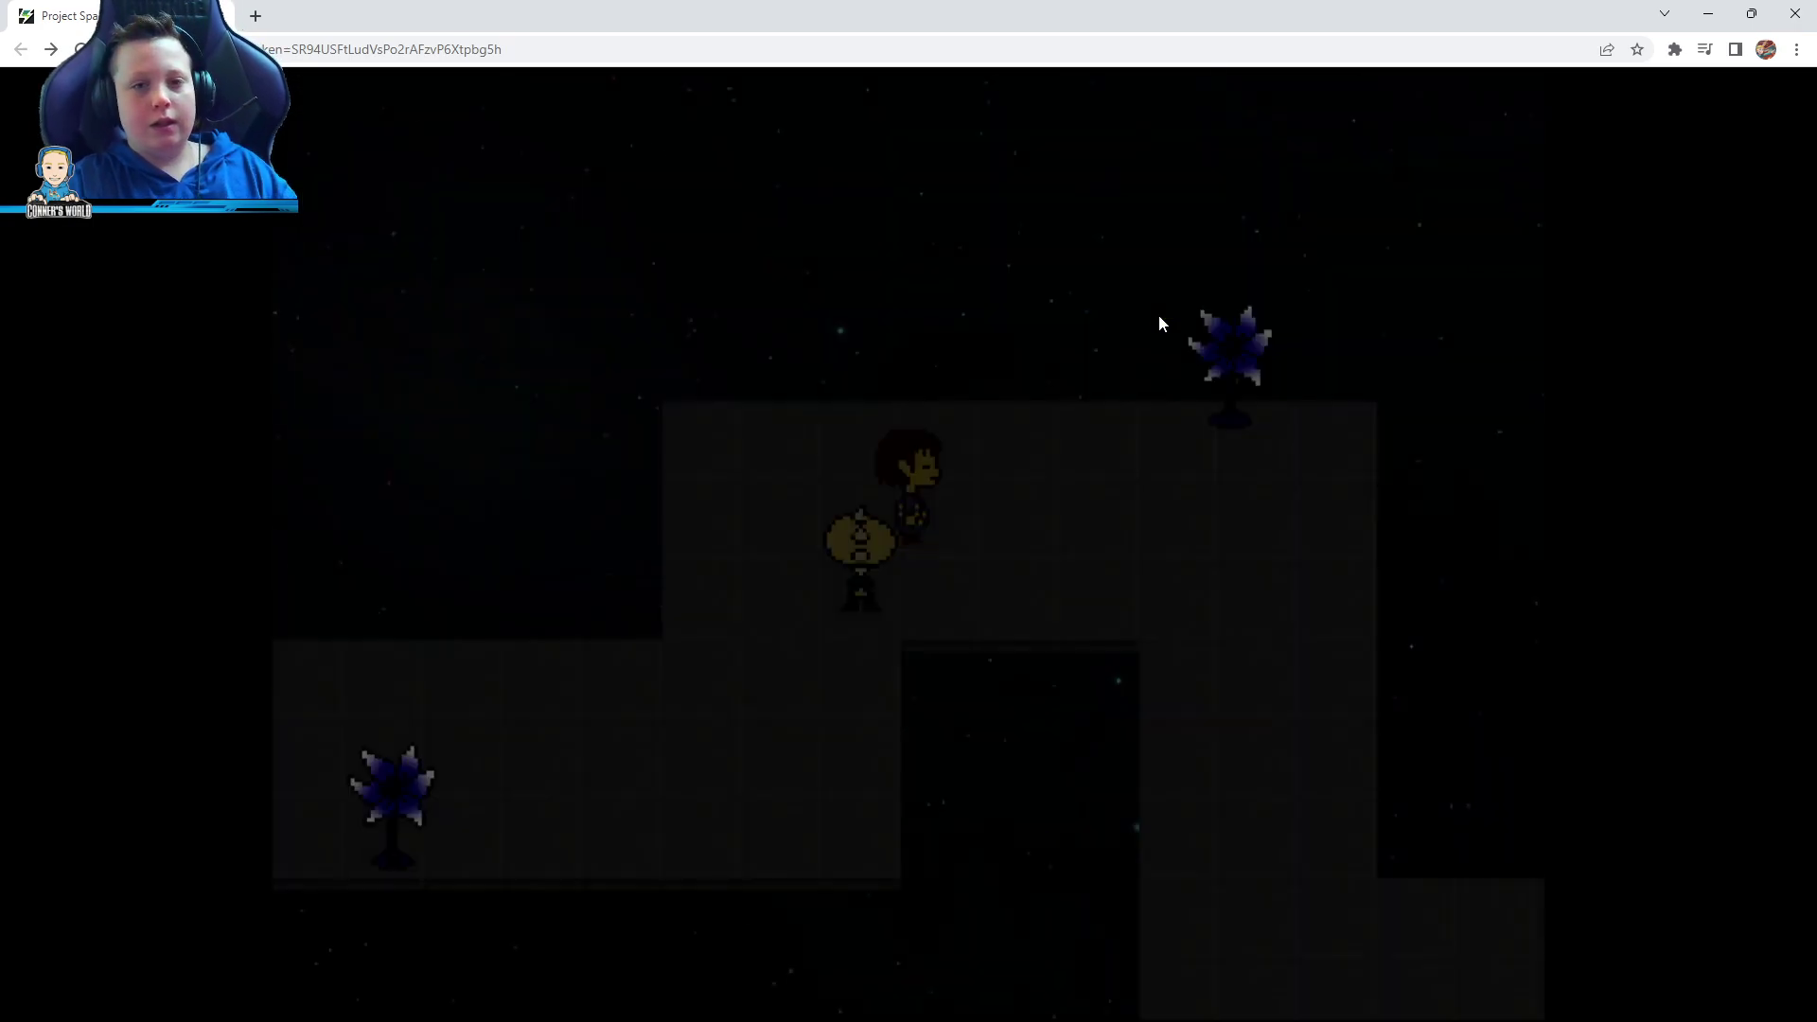
# Walk left, down, up and right through the star maze
pyautogui.press('Left')
pyautogui.press('Left')
pyautogui.press('Down')
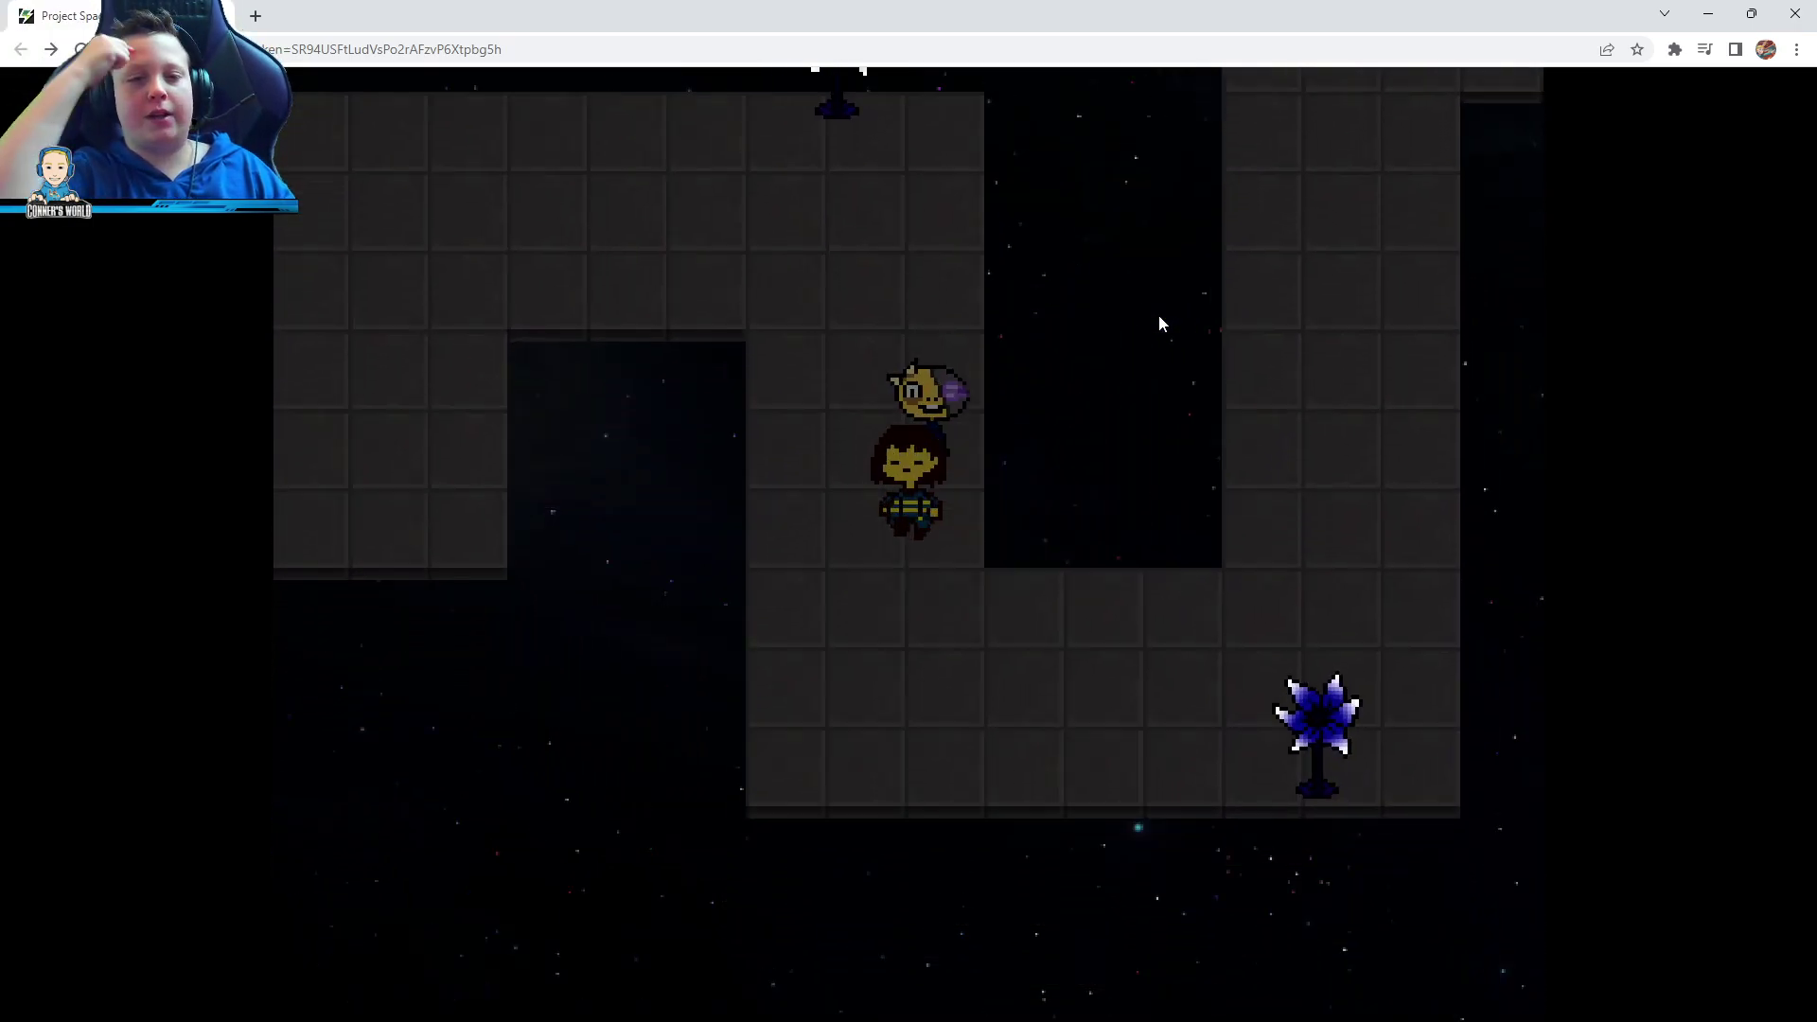
pyautogui.press('Down')
pyautogui.press('Left')
pyautogui.press('Left')
pyautogui.press('Up')
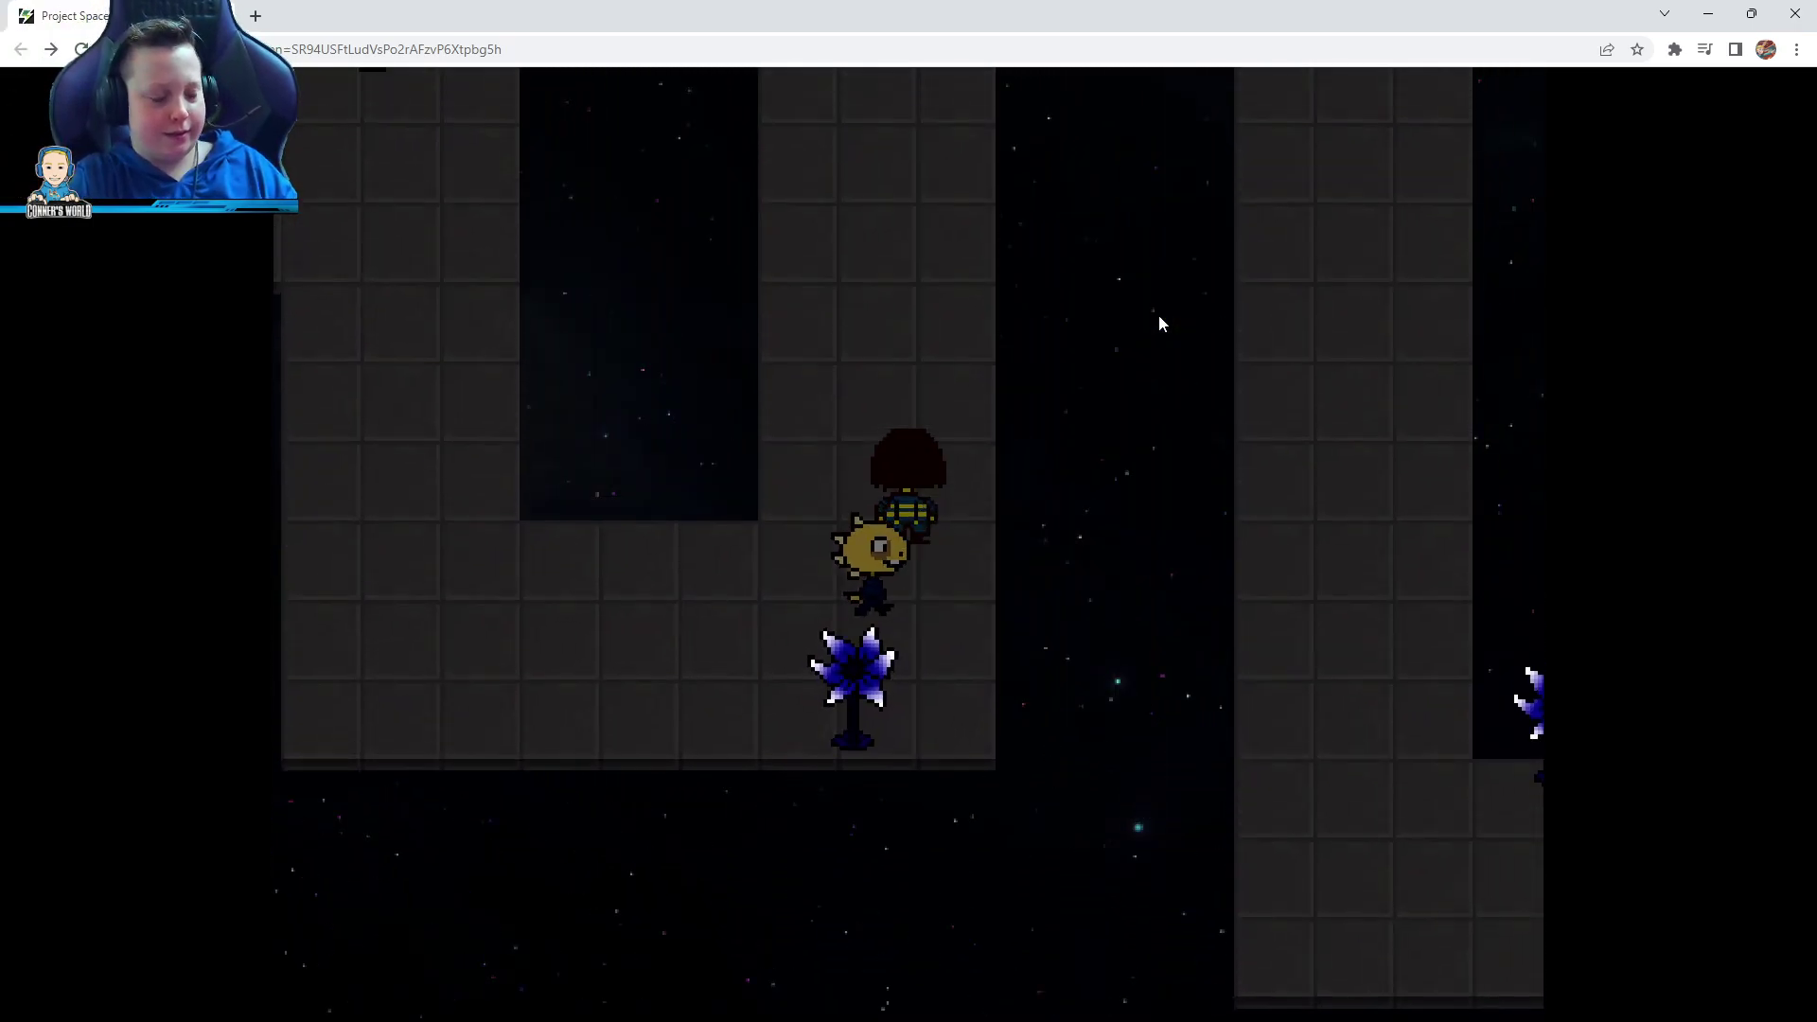
pyautogui.press('Up')
pyautogui.press('Up')
pyautogui.press('Up')
pyautogui.press('Up')
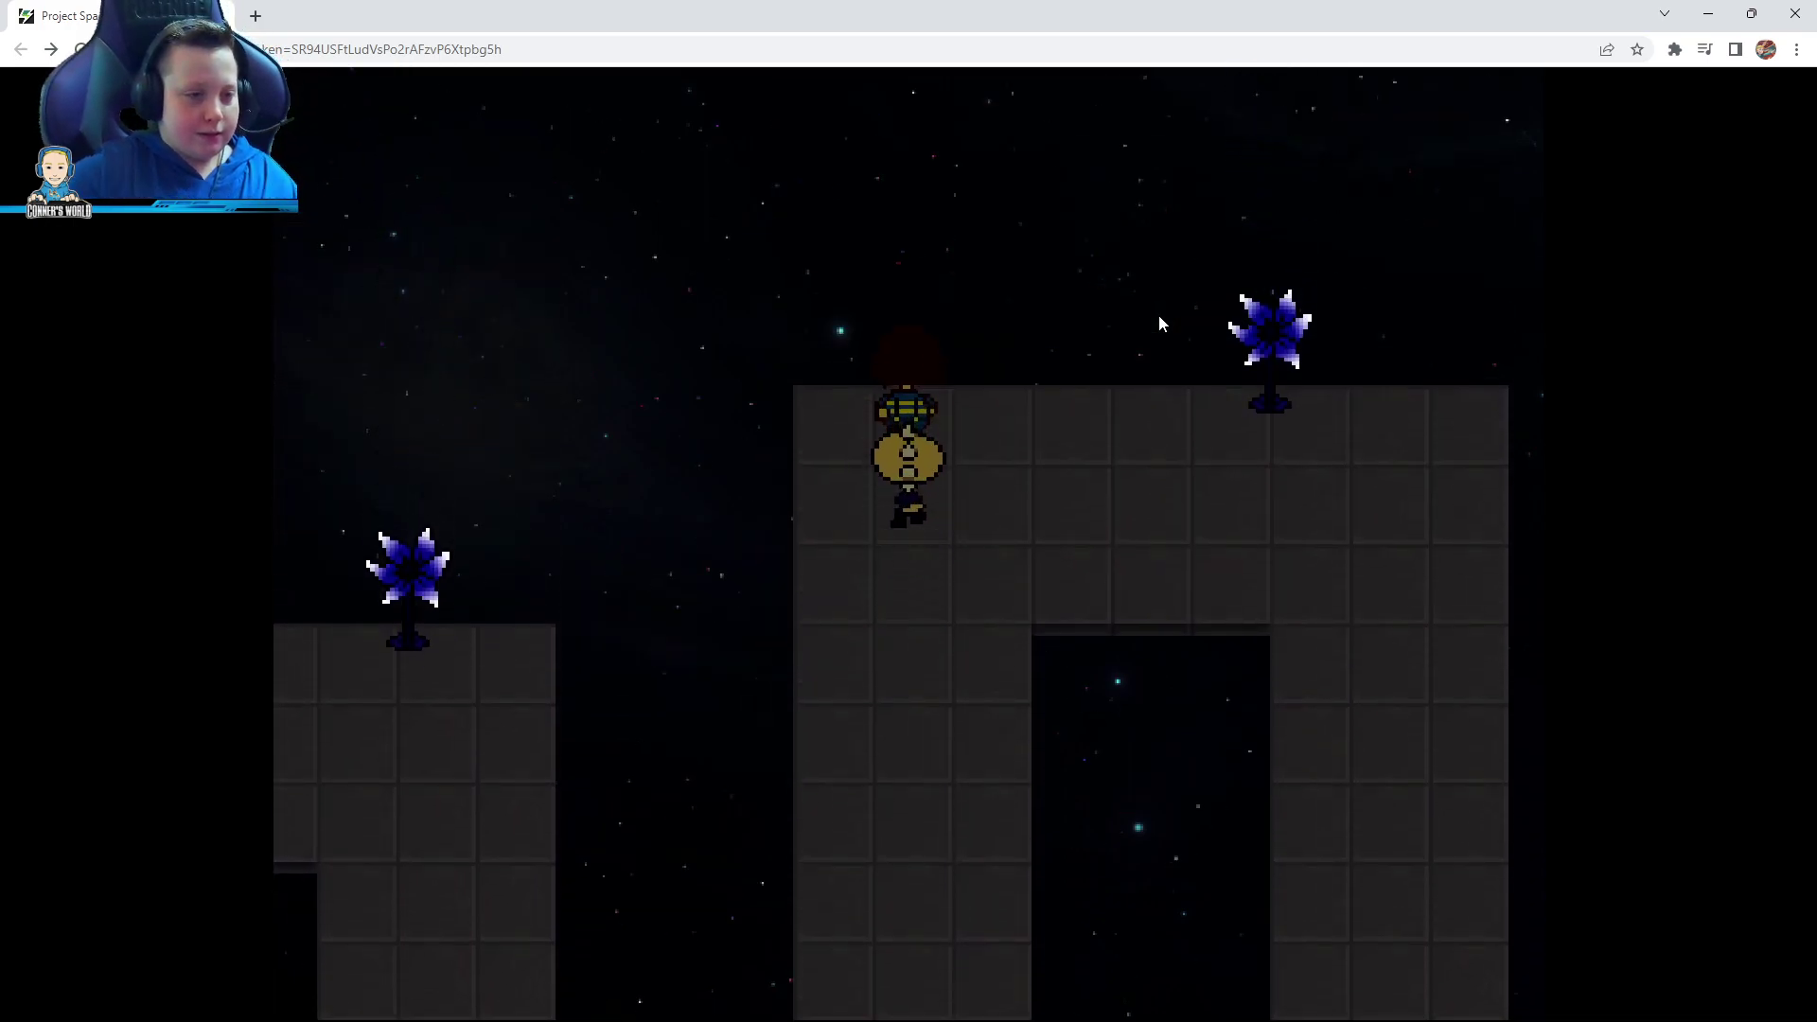
pyautogui.press('Right')
pyautogui.press('Right')
pyautogui.press('Right')
# Continue down, right and up through the maze until Skrubbington and Gelata attack
pyautogui.press('Down')
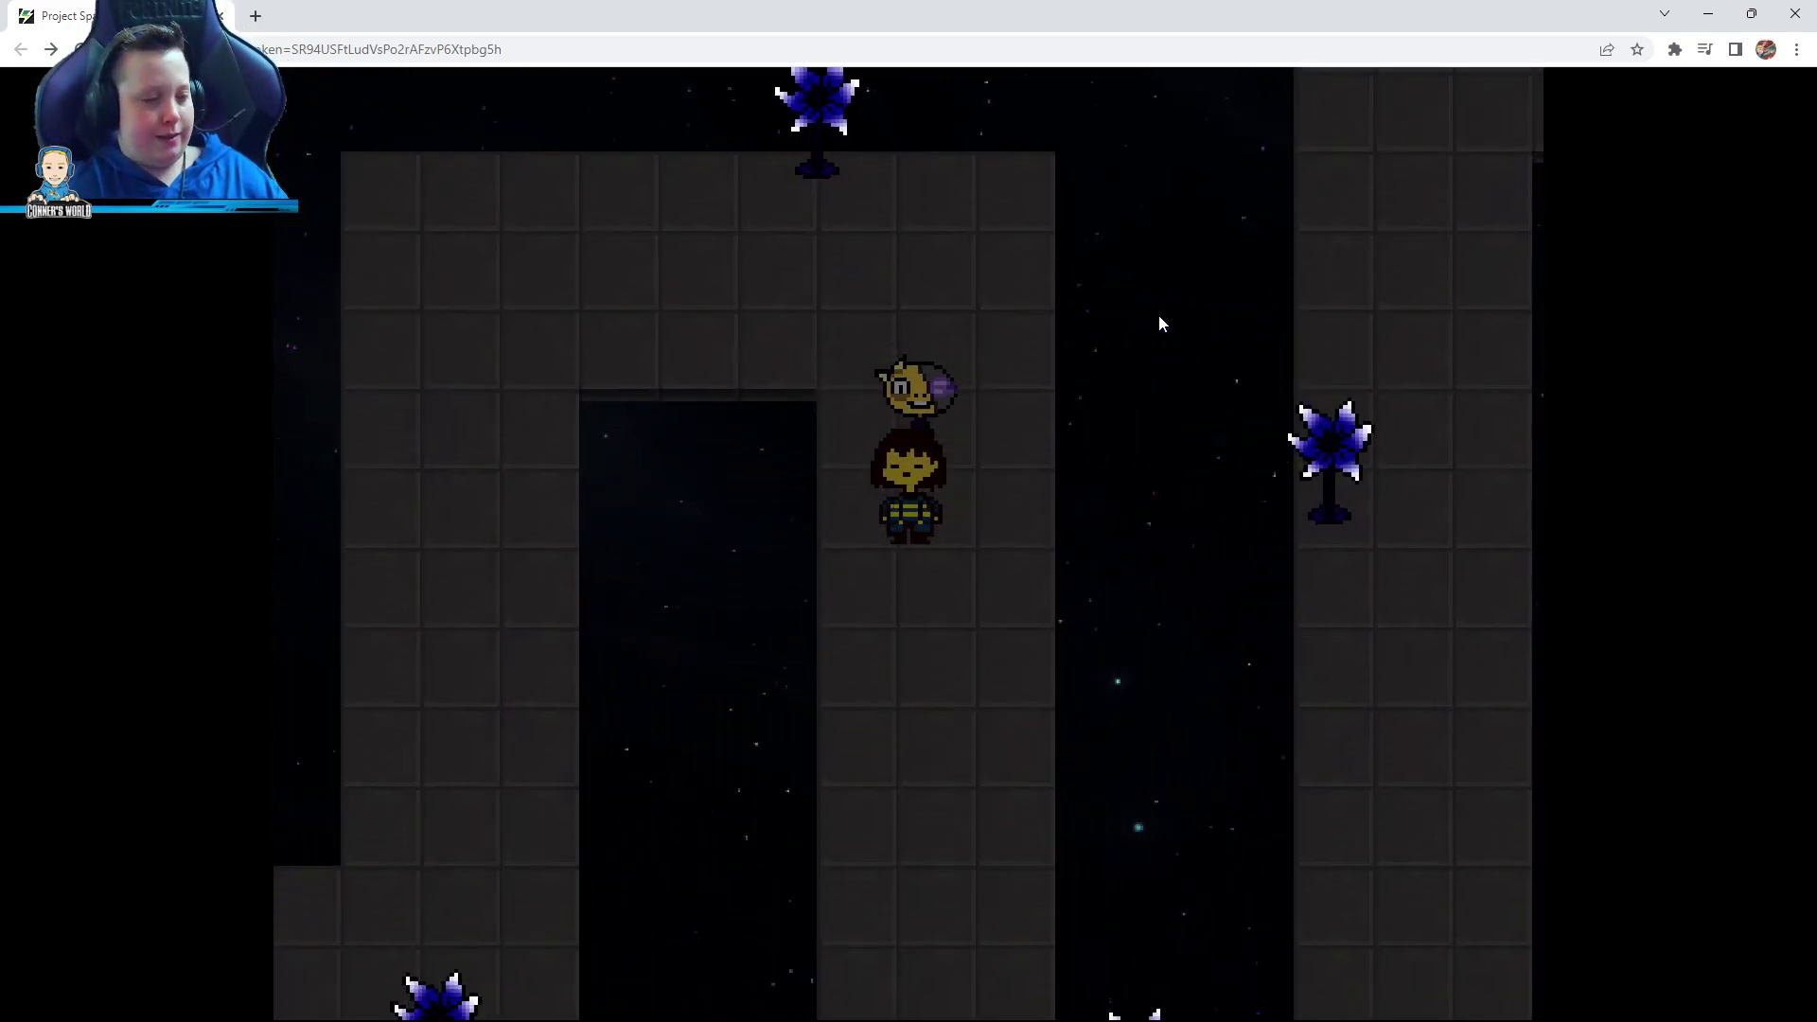
pyautogui.press('Down')
pyautogui.press('Right')
pyautogui.press('Right')
pyautogui.press('Down')
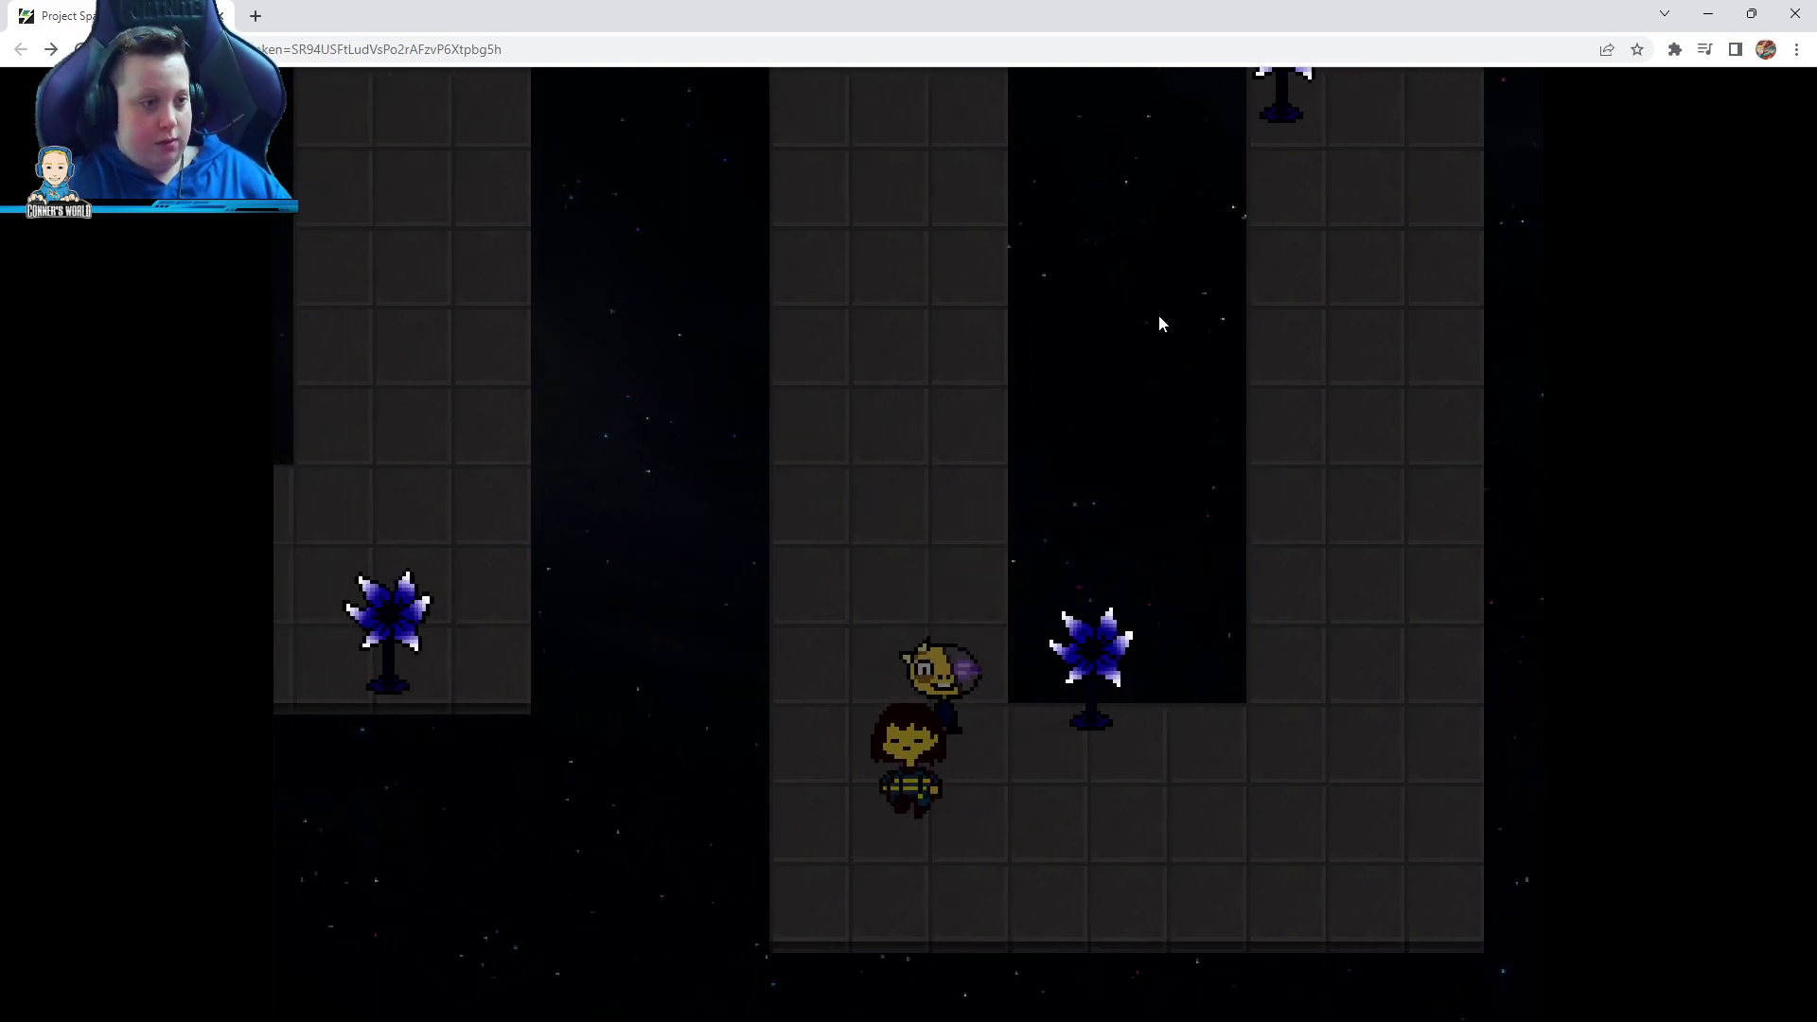
pyautogui.press('Down')
pyautogui.press('Right')
pyautogui.press('Right')
pyautogui.press('Up')
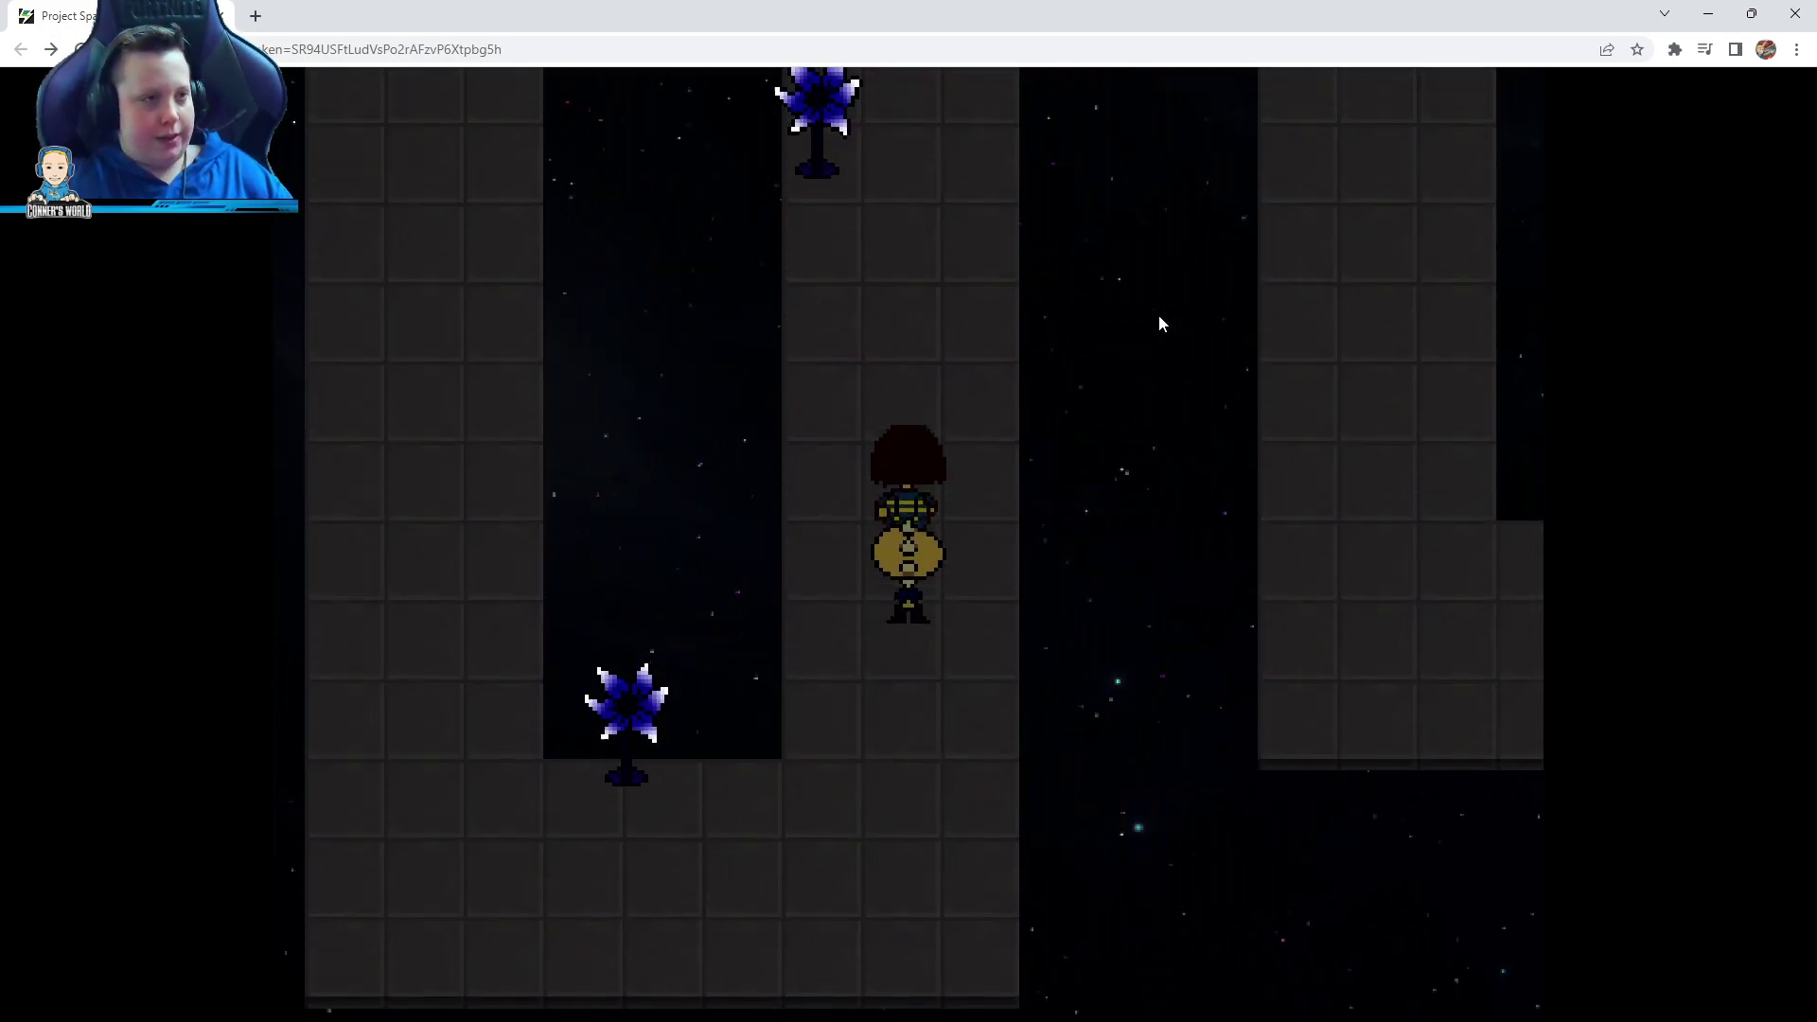
pyautogui.press('Up')
pyautogui.press('Up')
pyautogui.press('Up')
pyautogui.press('Up')
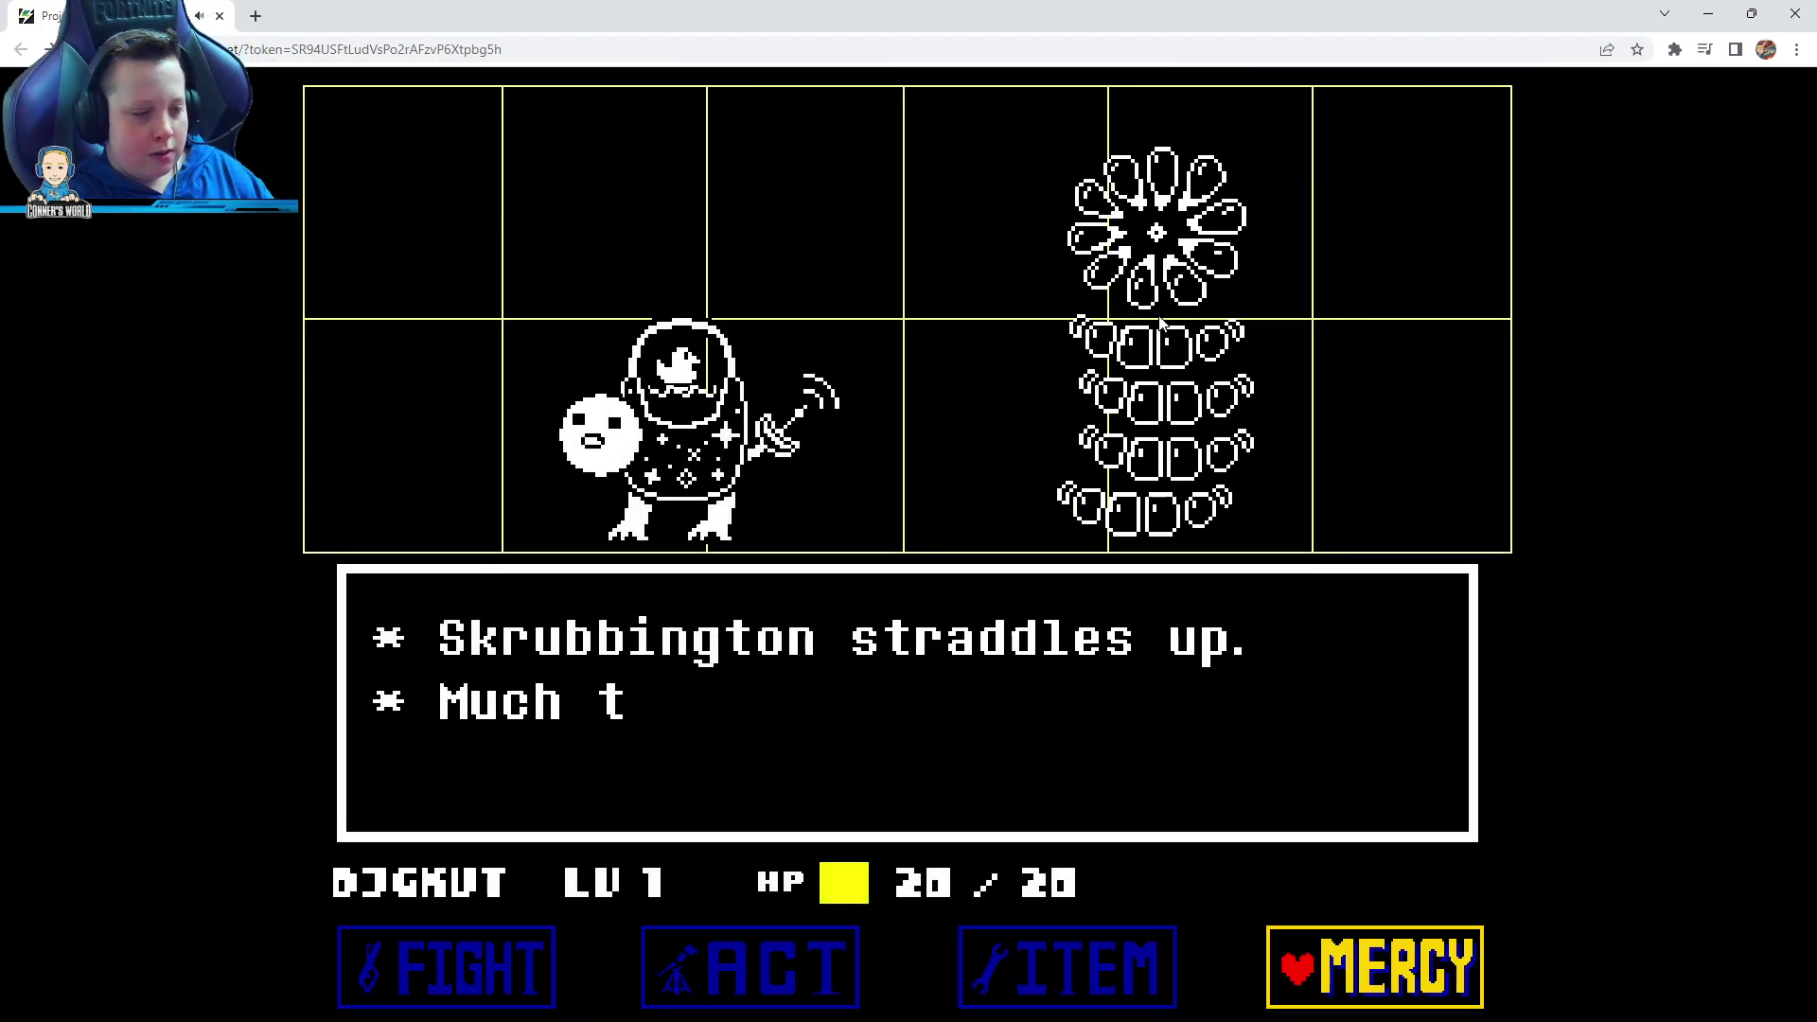
# Flee the Skrubbington and Gelata battle through Mercy > Flee
pyautogui.press('Left')
pyautogui.press('Left')
pyautogui.press('Right')
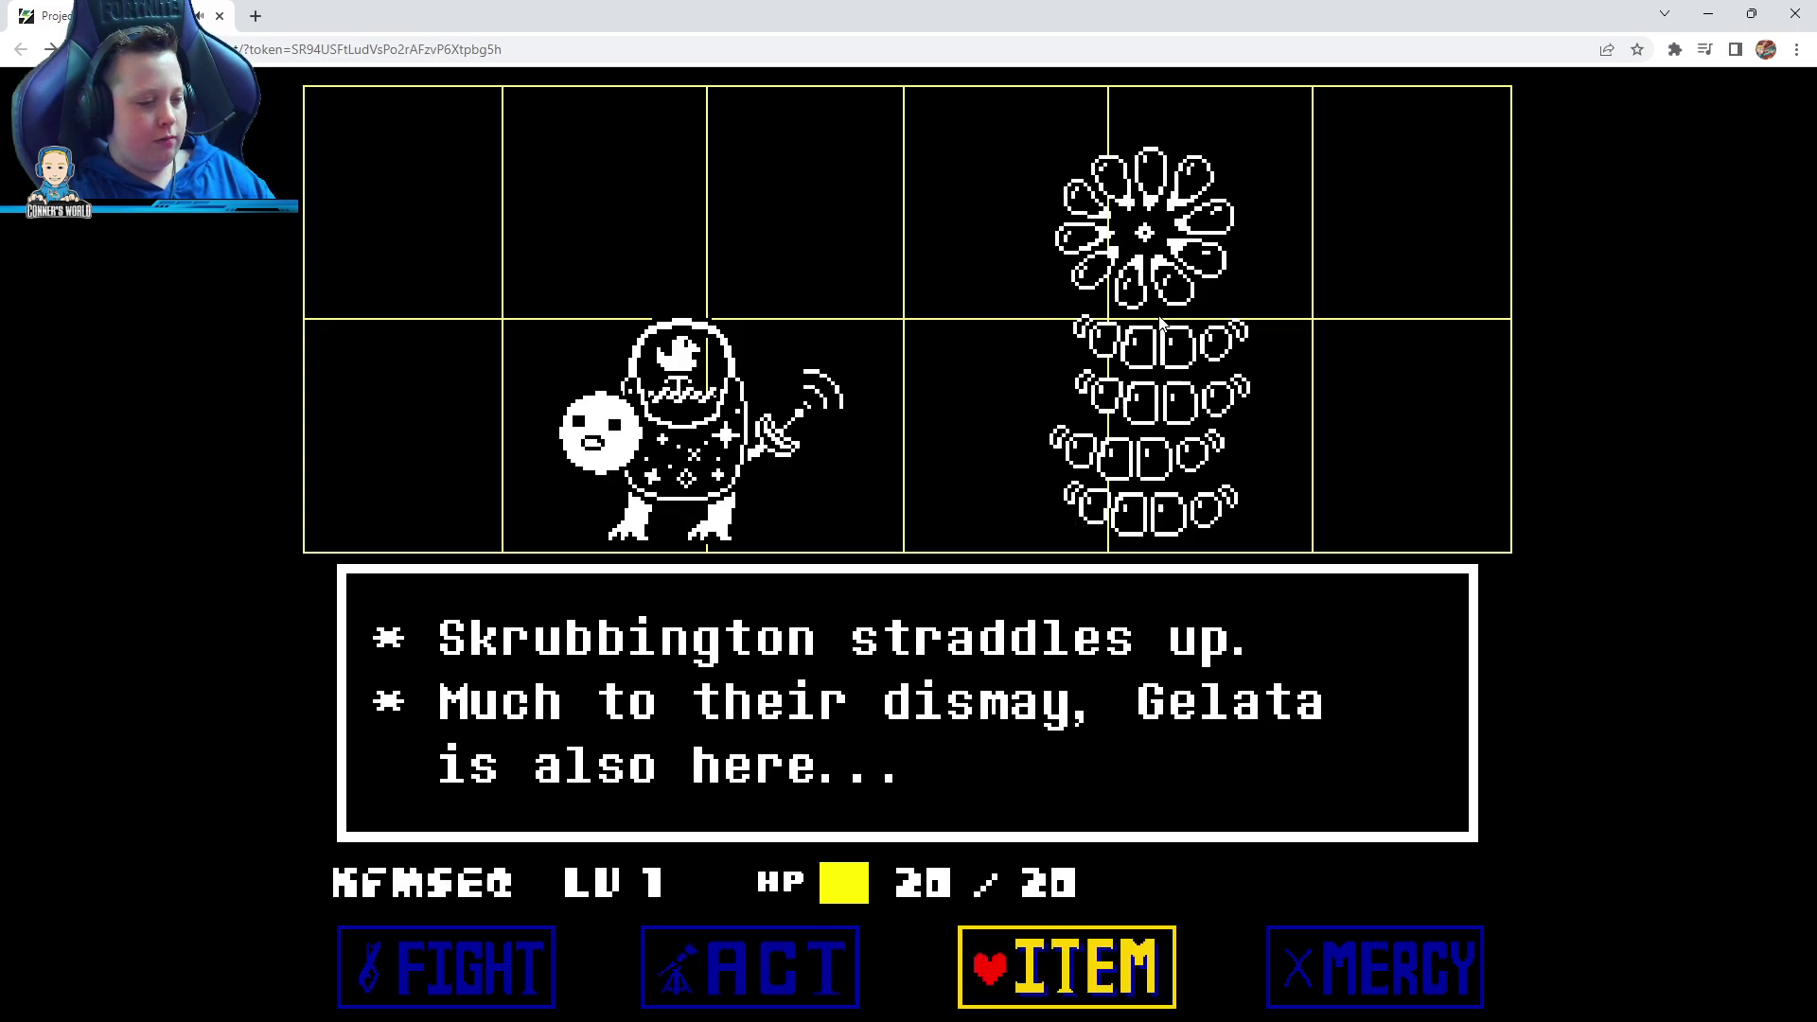
pyautogui.press('Right')
pyautogui.press('z')
pyautogui.press('Down')
pyautogui.press('z')
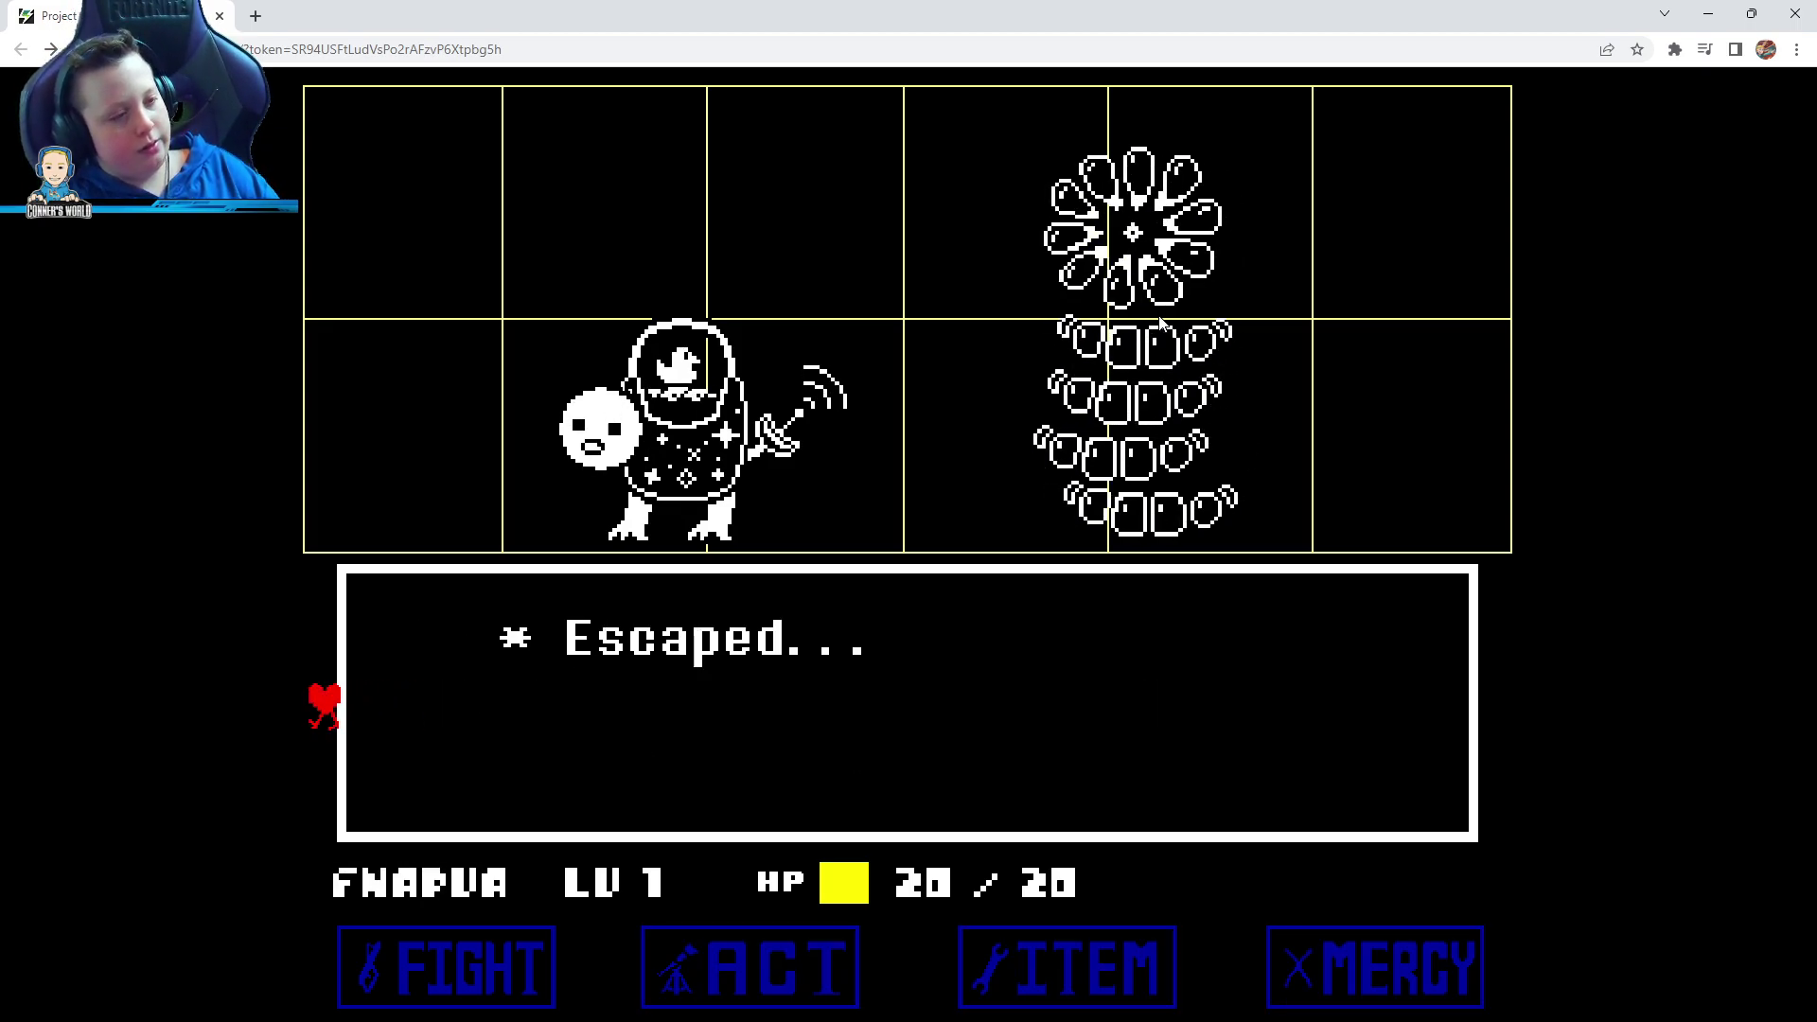
# Walk up, right and back down through the star maze
pyautogui.press('Up')
pyautogui.press('Up')
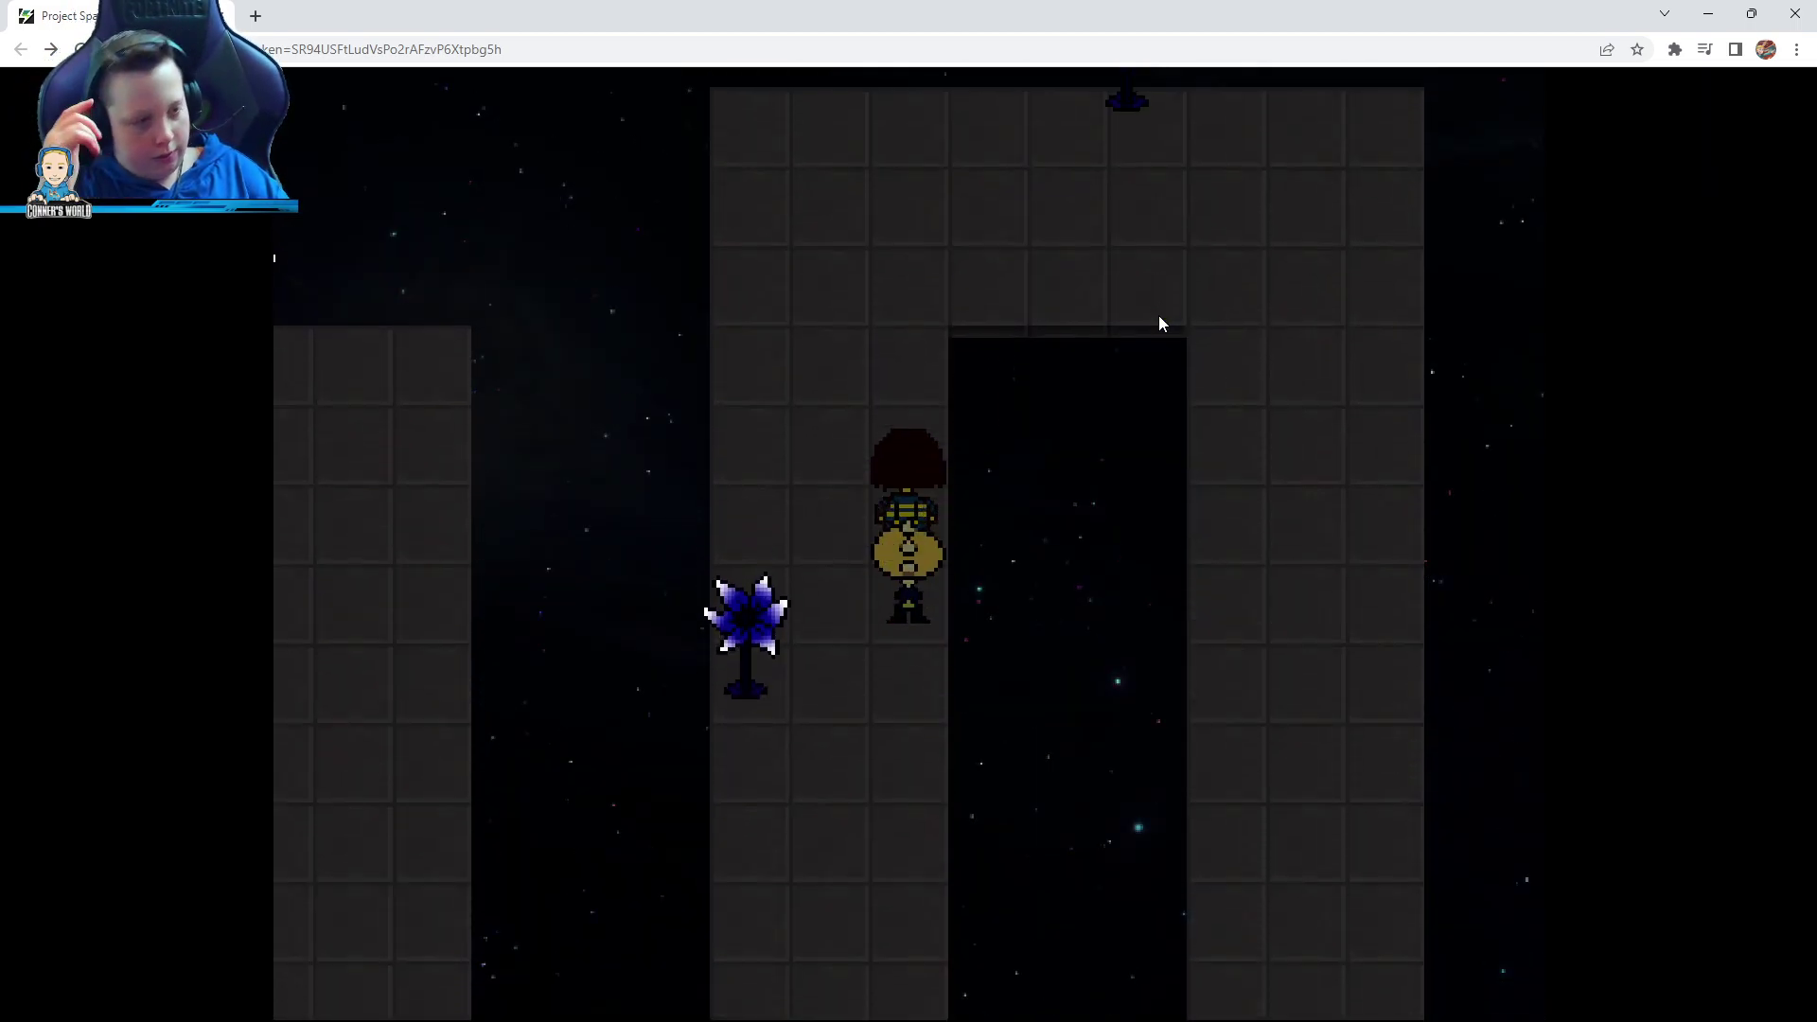
pyautogui.press('Up')
pyautogui.press('Right')
pyautogui.press('Right')
pyautogui.press('Right')
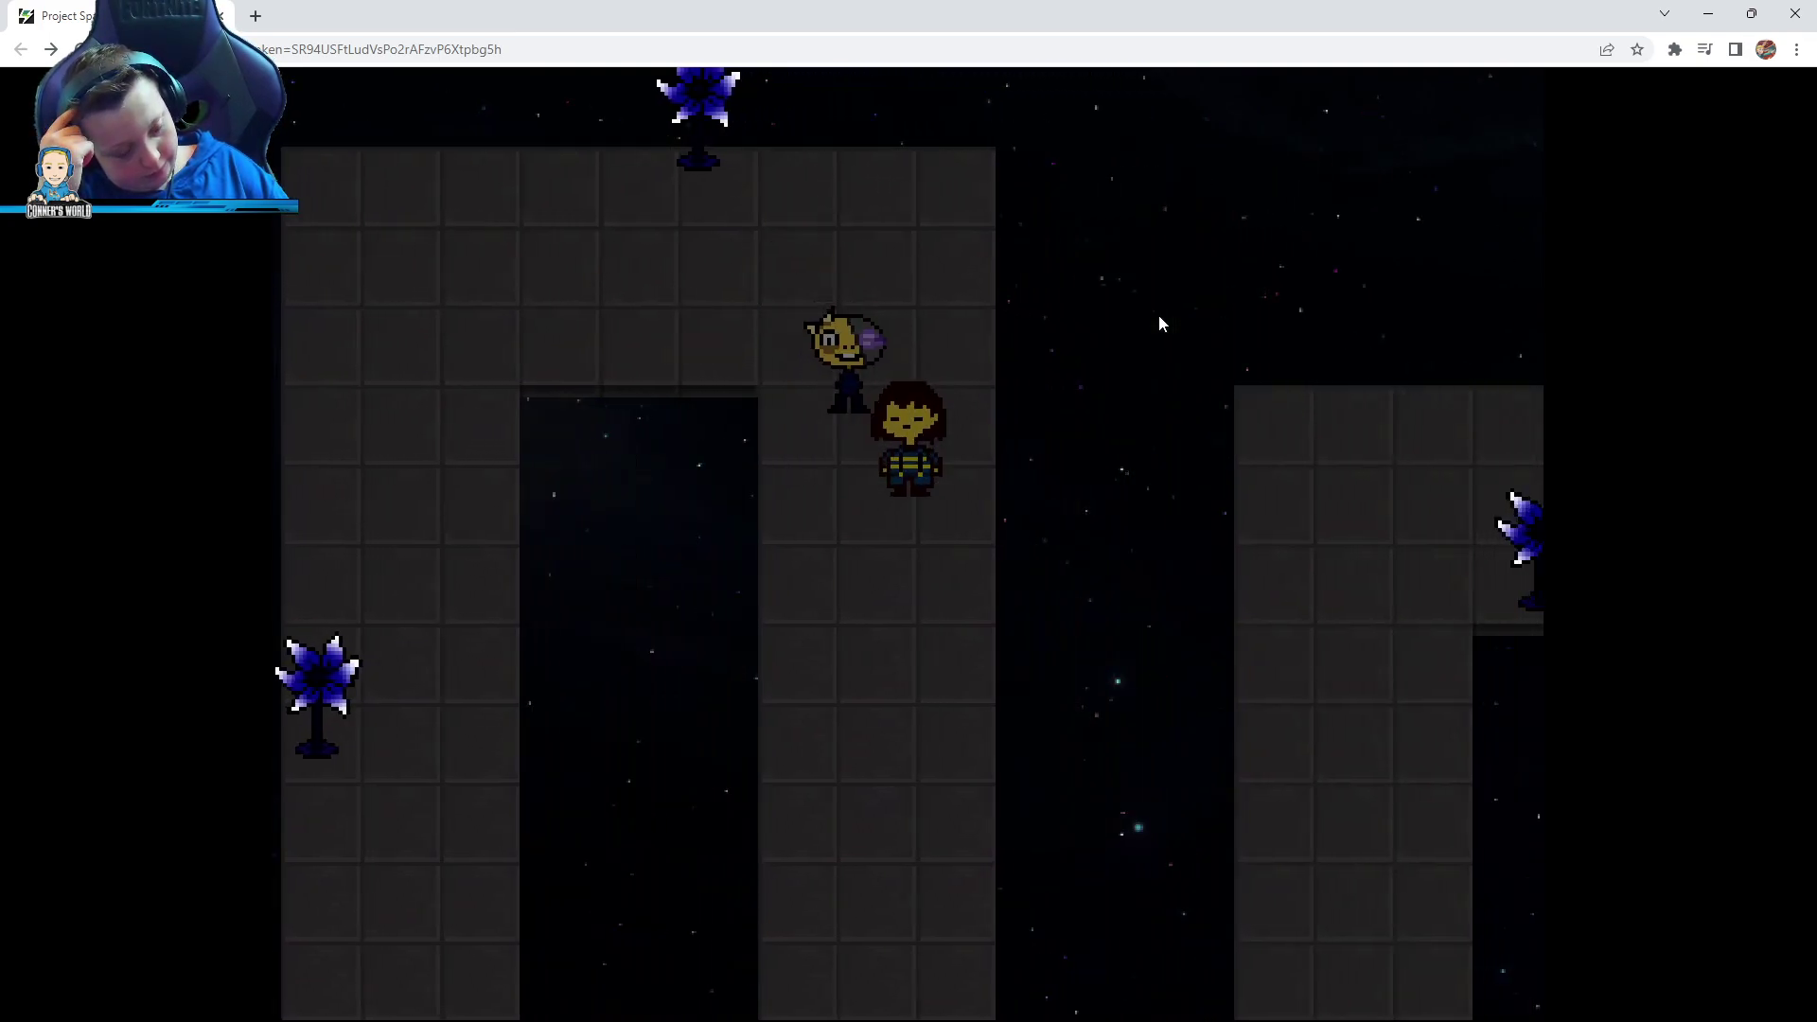
pyautogui.press('Up')
pyautogui.press('Up')
pyautogui.press('Down')
pyautogui.press('Down')
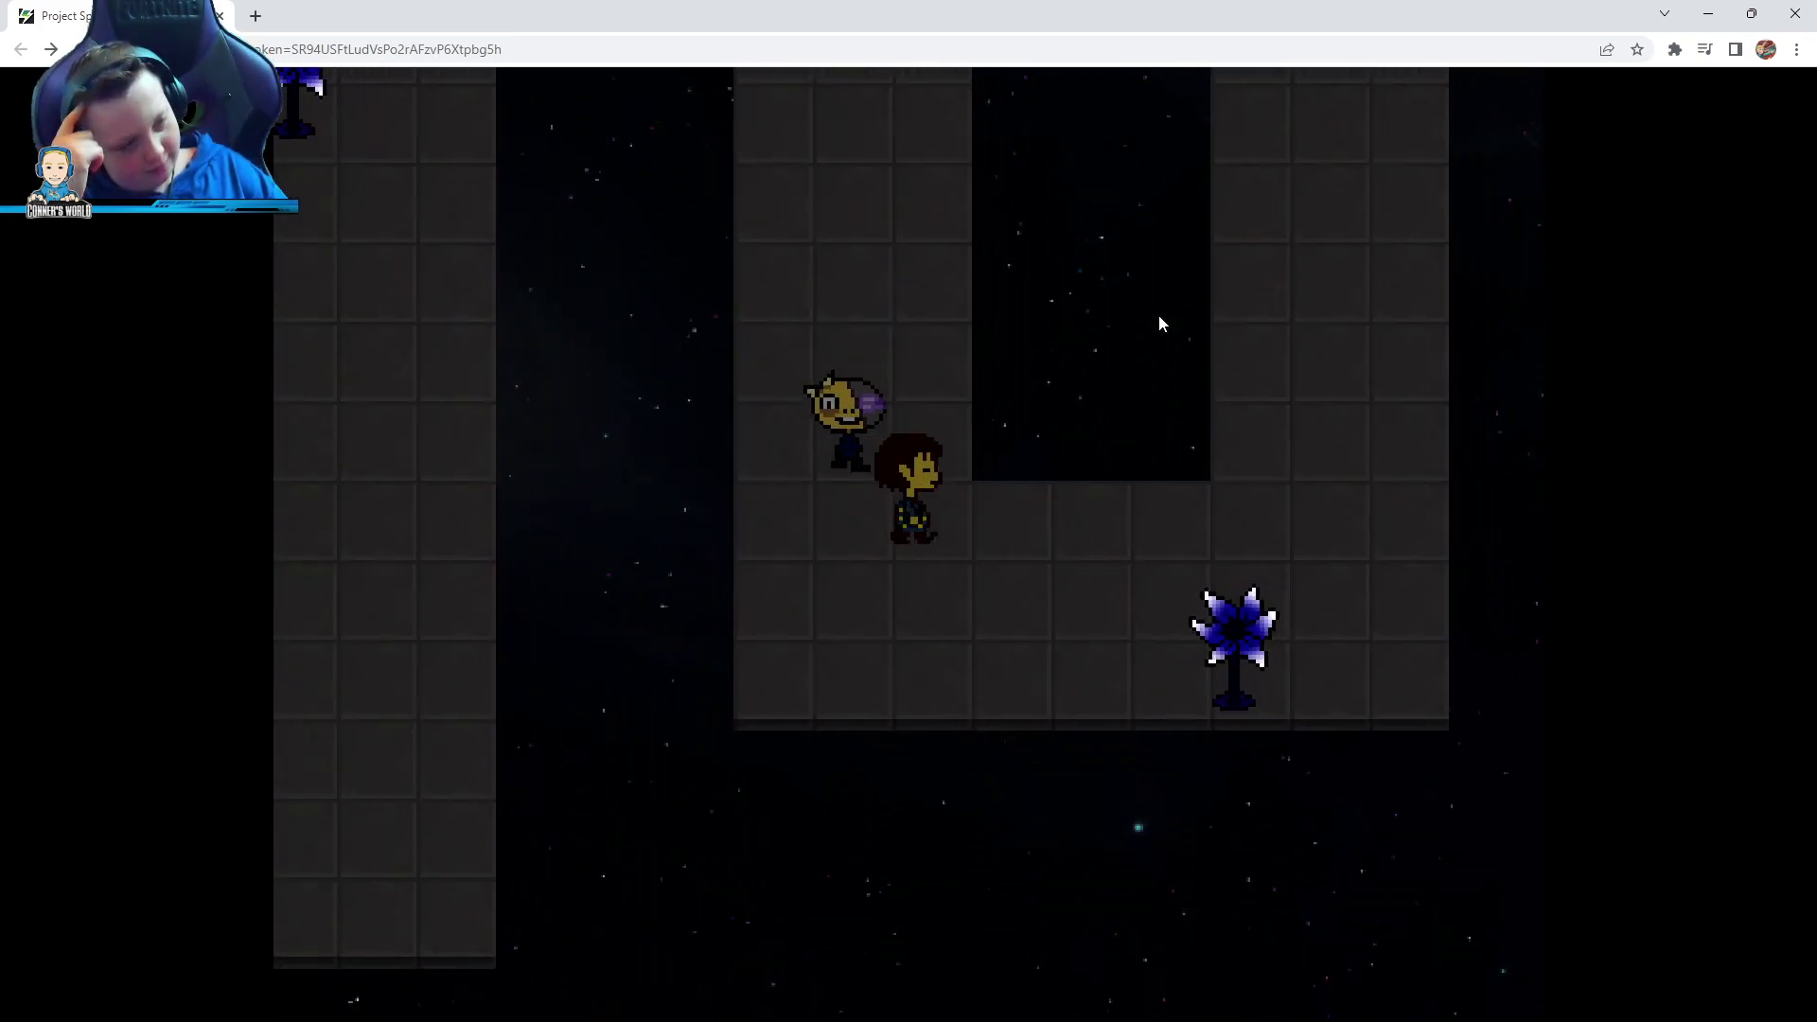
pyautogui.press('Down')
# Head left, up and right, then down the corridor to the web walkway
pyautogui.press('Left')
pyautogui.press('Up')
pyautogui.press('Up')
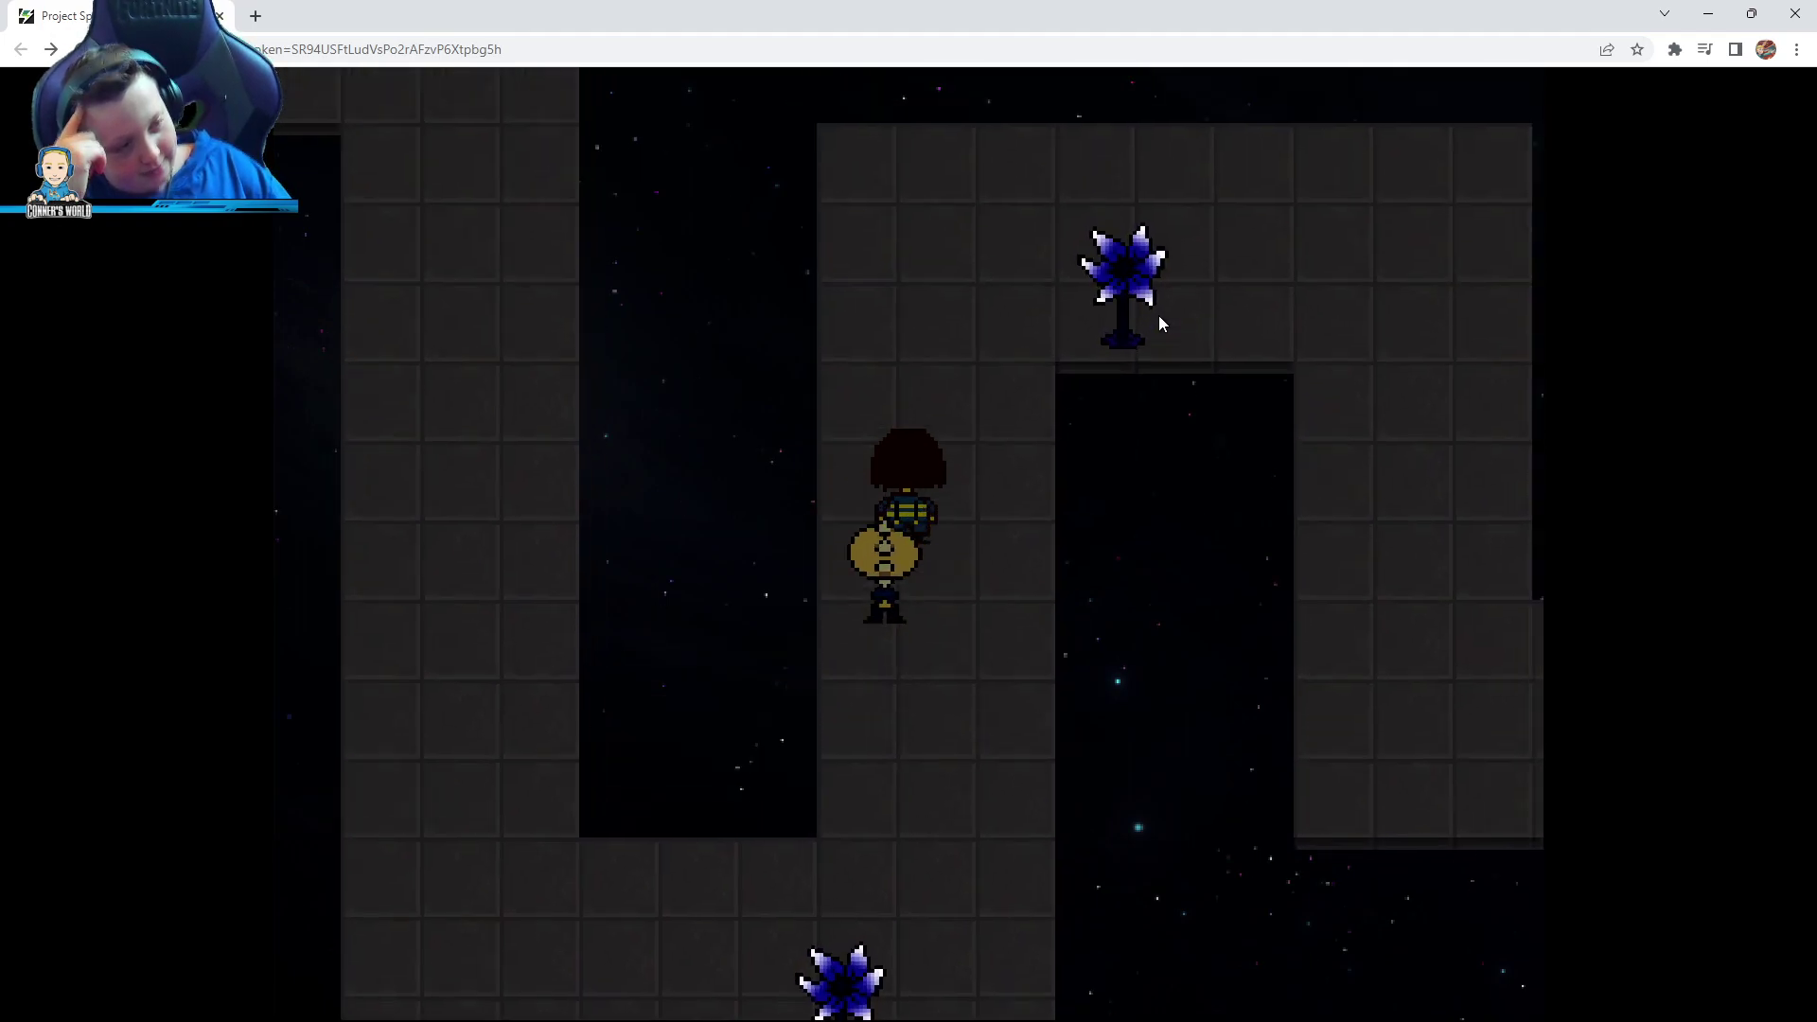
pyautogui.press('Up')
pyautogui.press('Up')
pyautogui.press('Right')
pyautogui.press('Down')
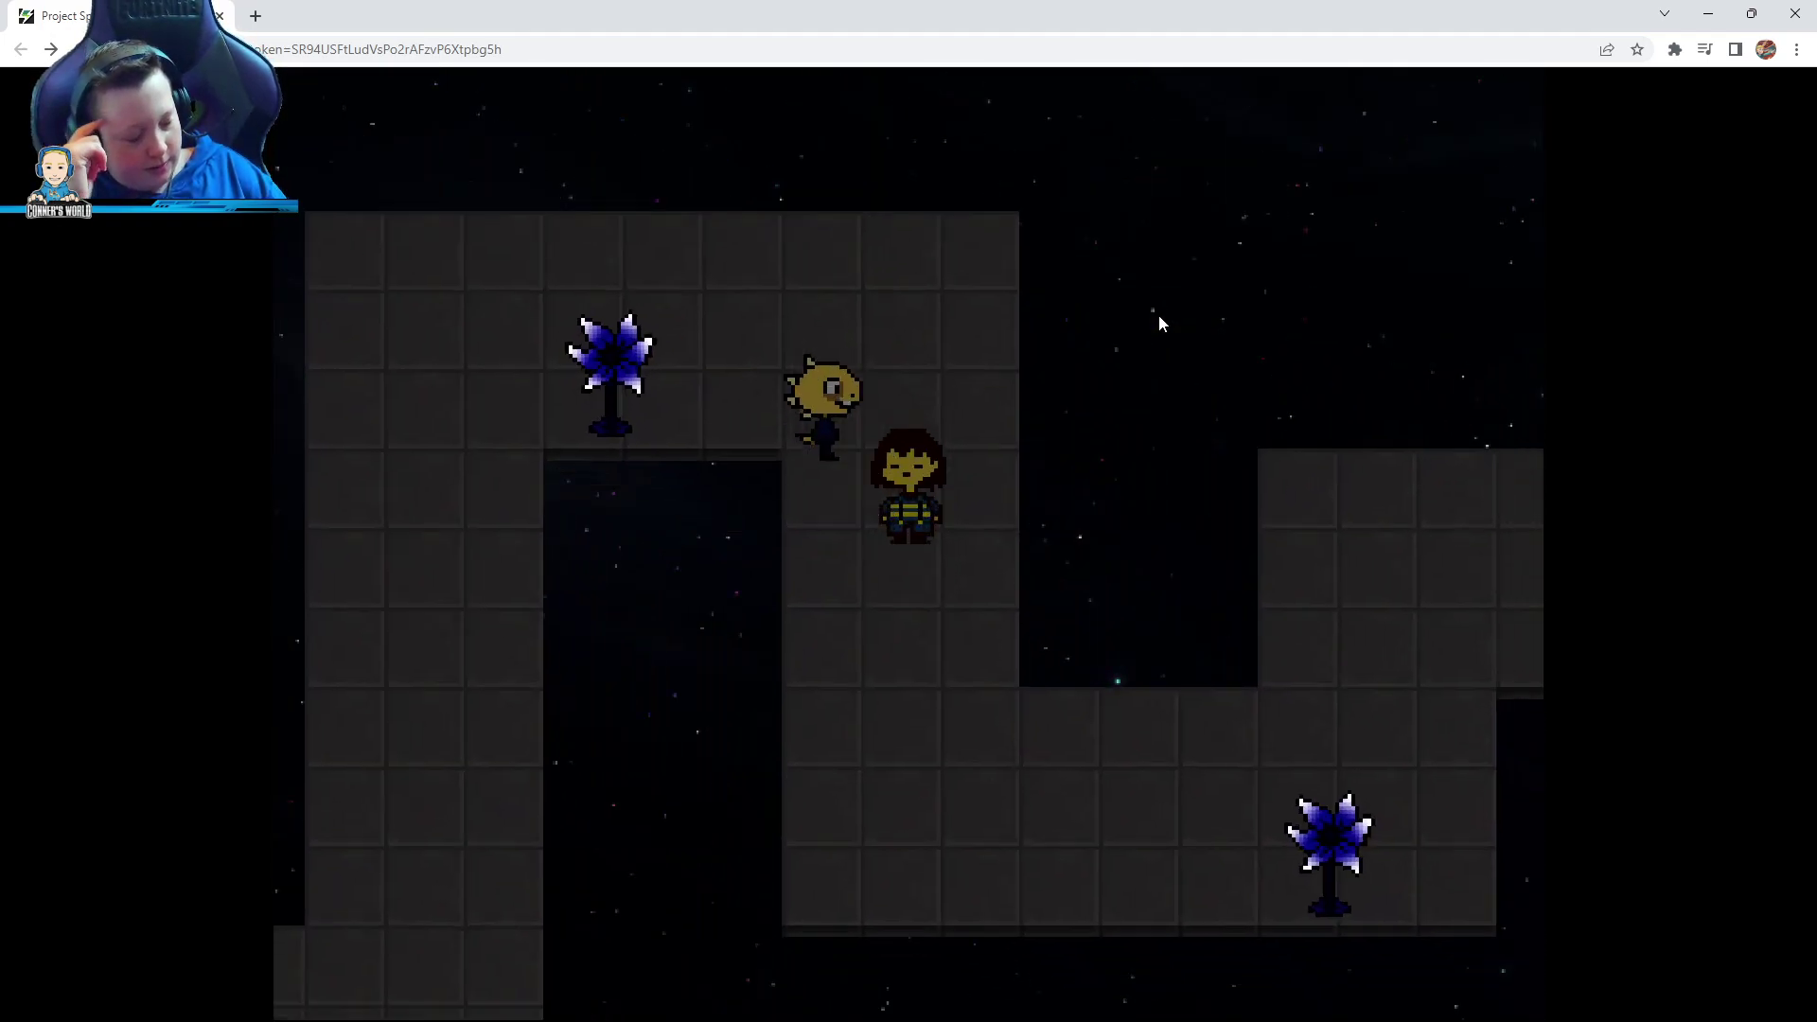
pyautogui.press('Down')
pyautogui.press('Down')
pyautogui.press('Up')
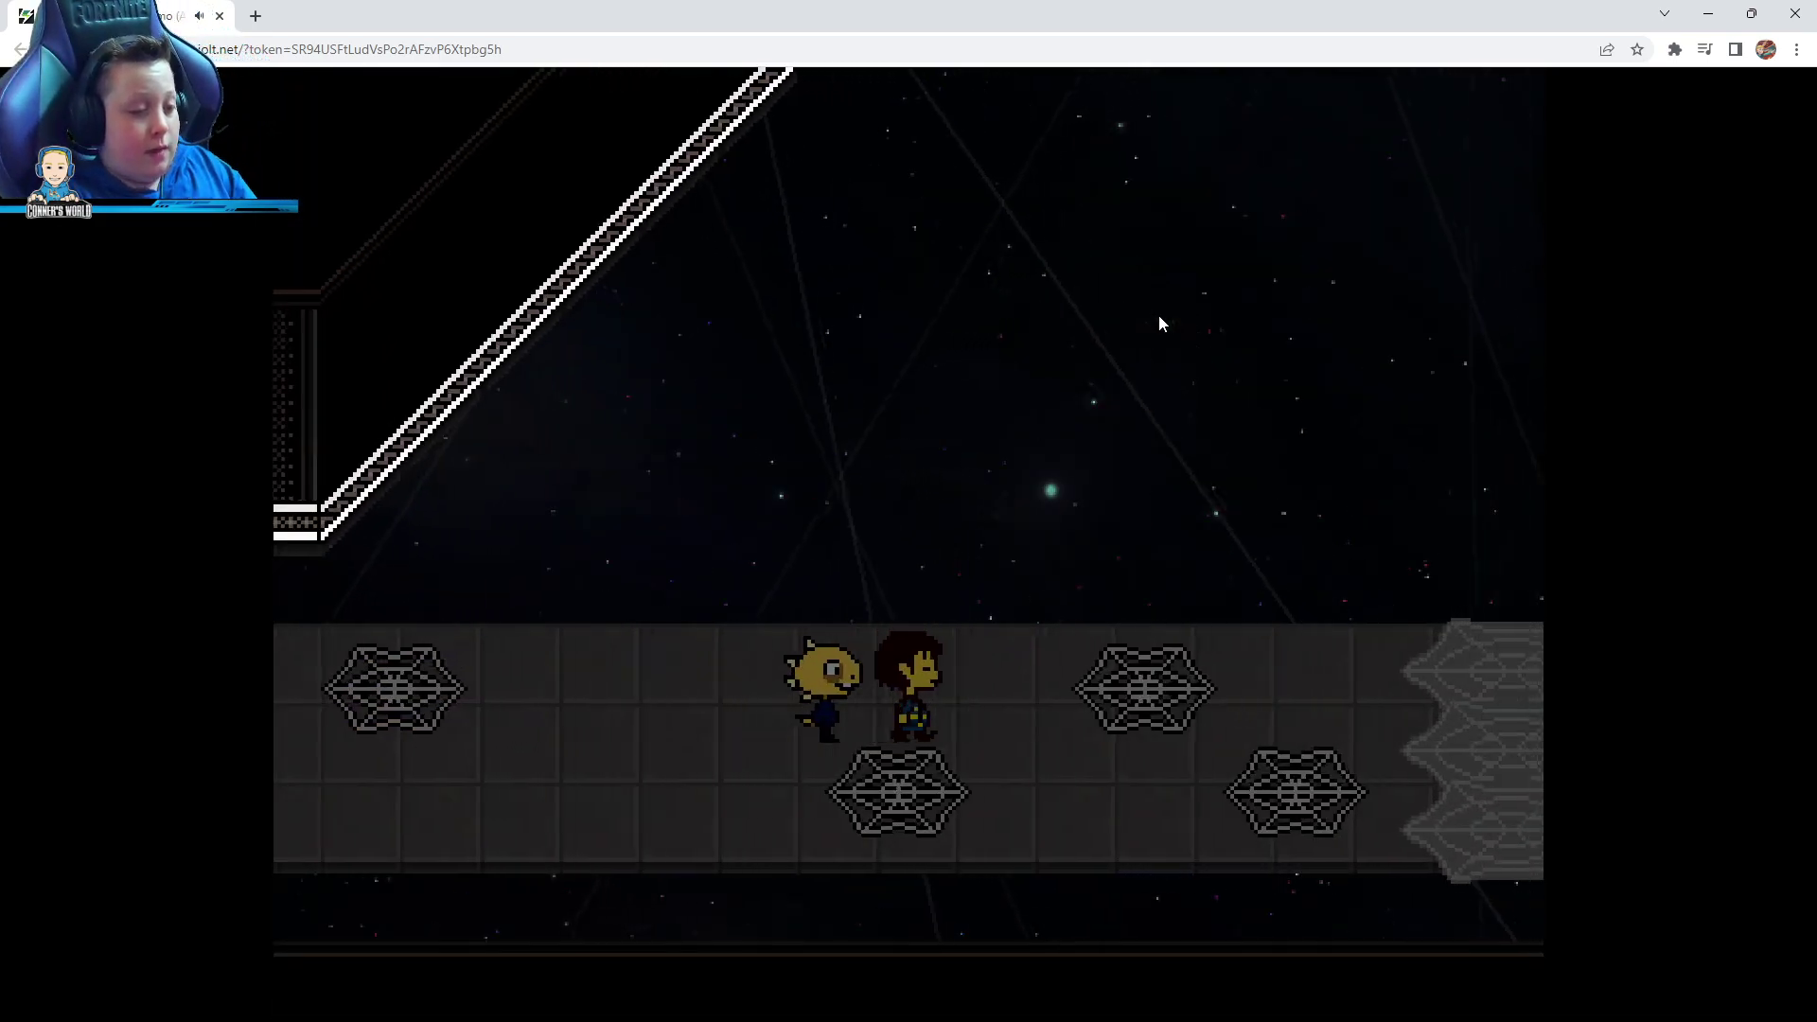
pyautogui.press('Right')
# Walk right along the web walkway, advancing the narration as Muffet descends
pyautogui.press('z')
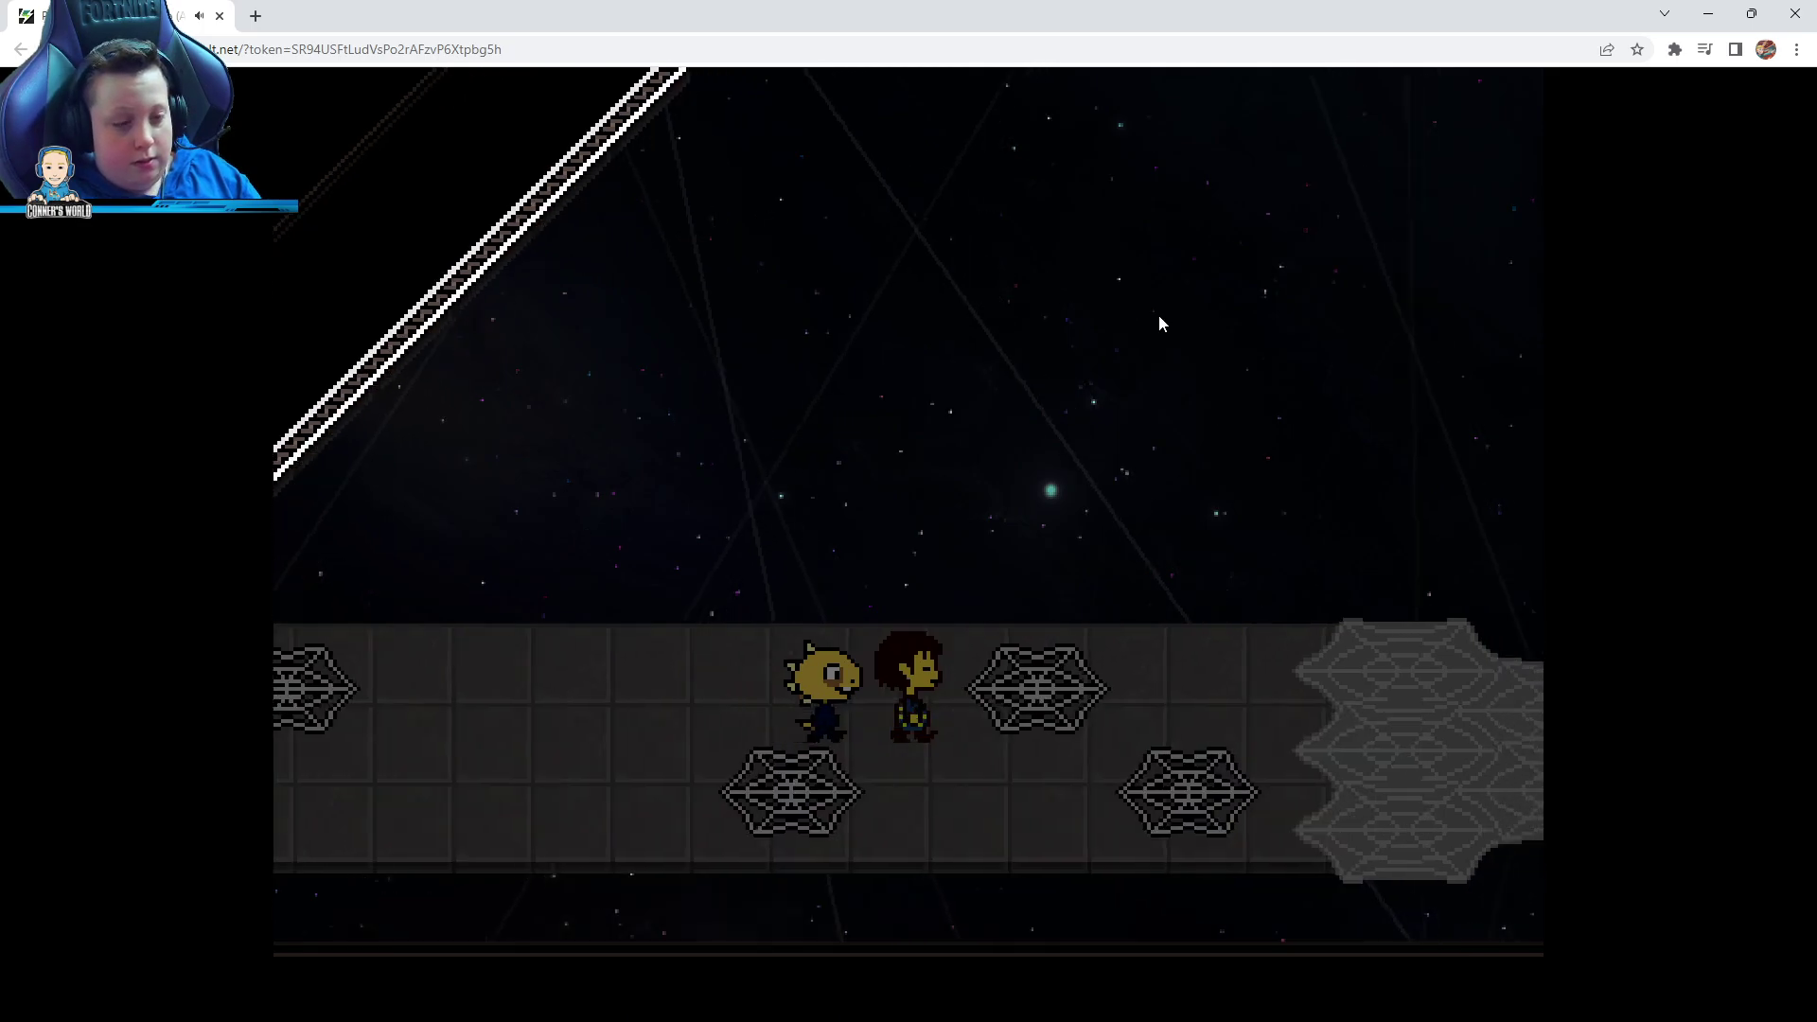
pyautogui.press('Right')
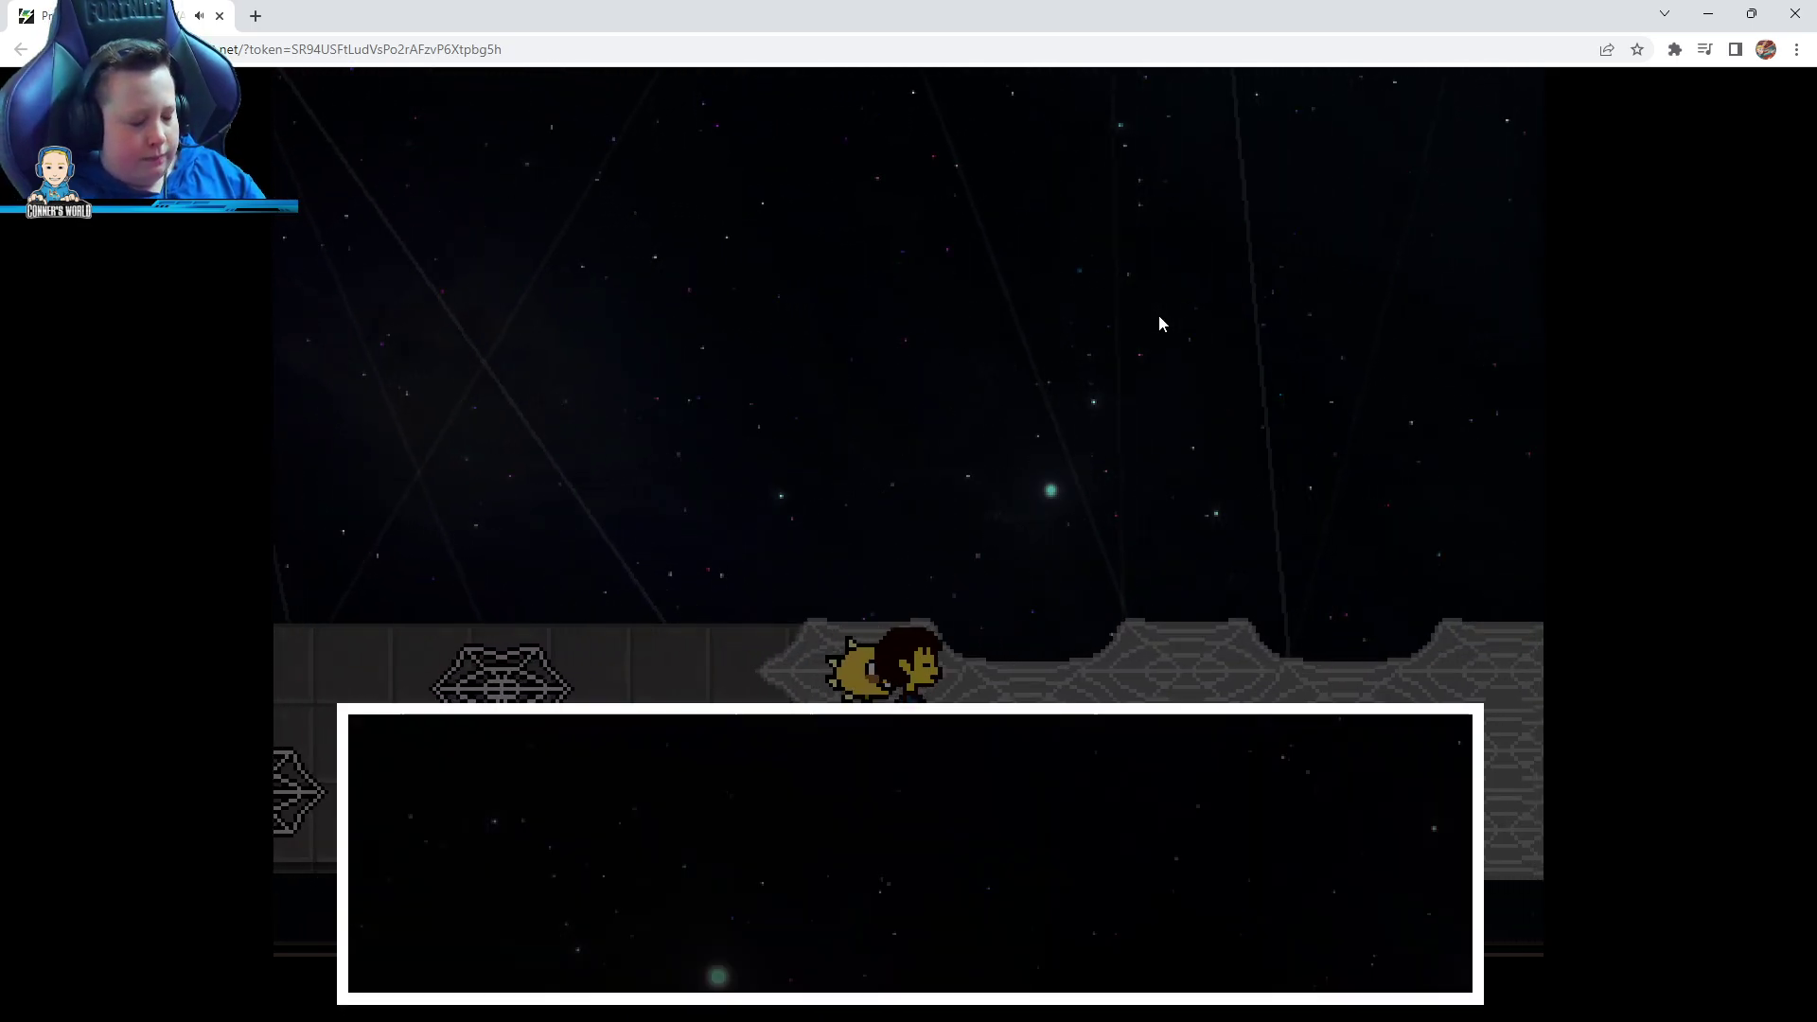
pyautogui.press('z')
pyautogui.press('Right')
pyautogui.press('Right')
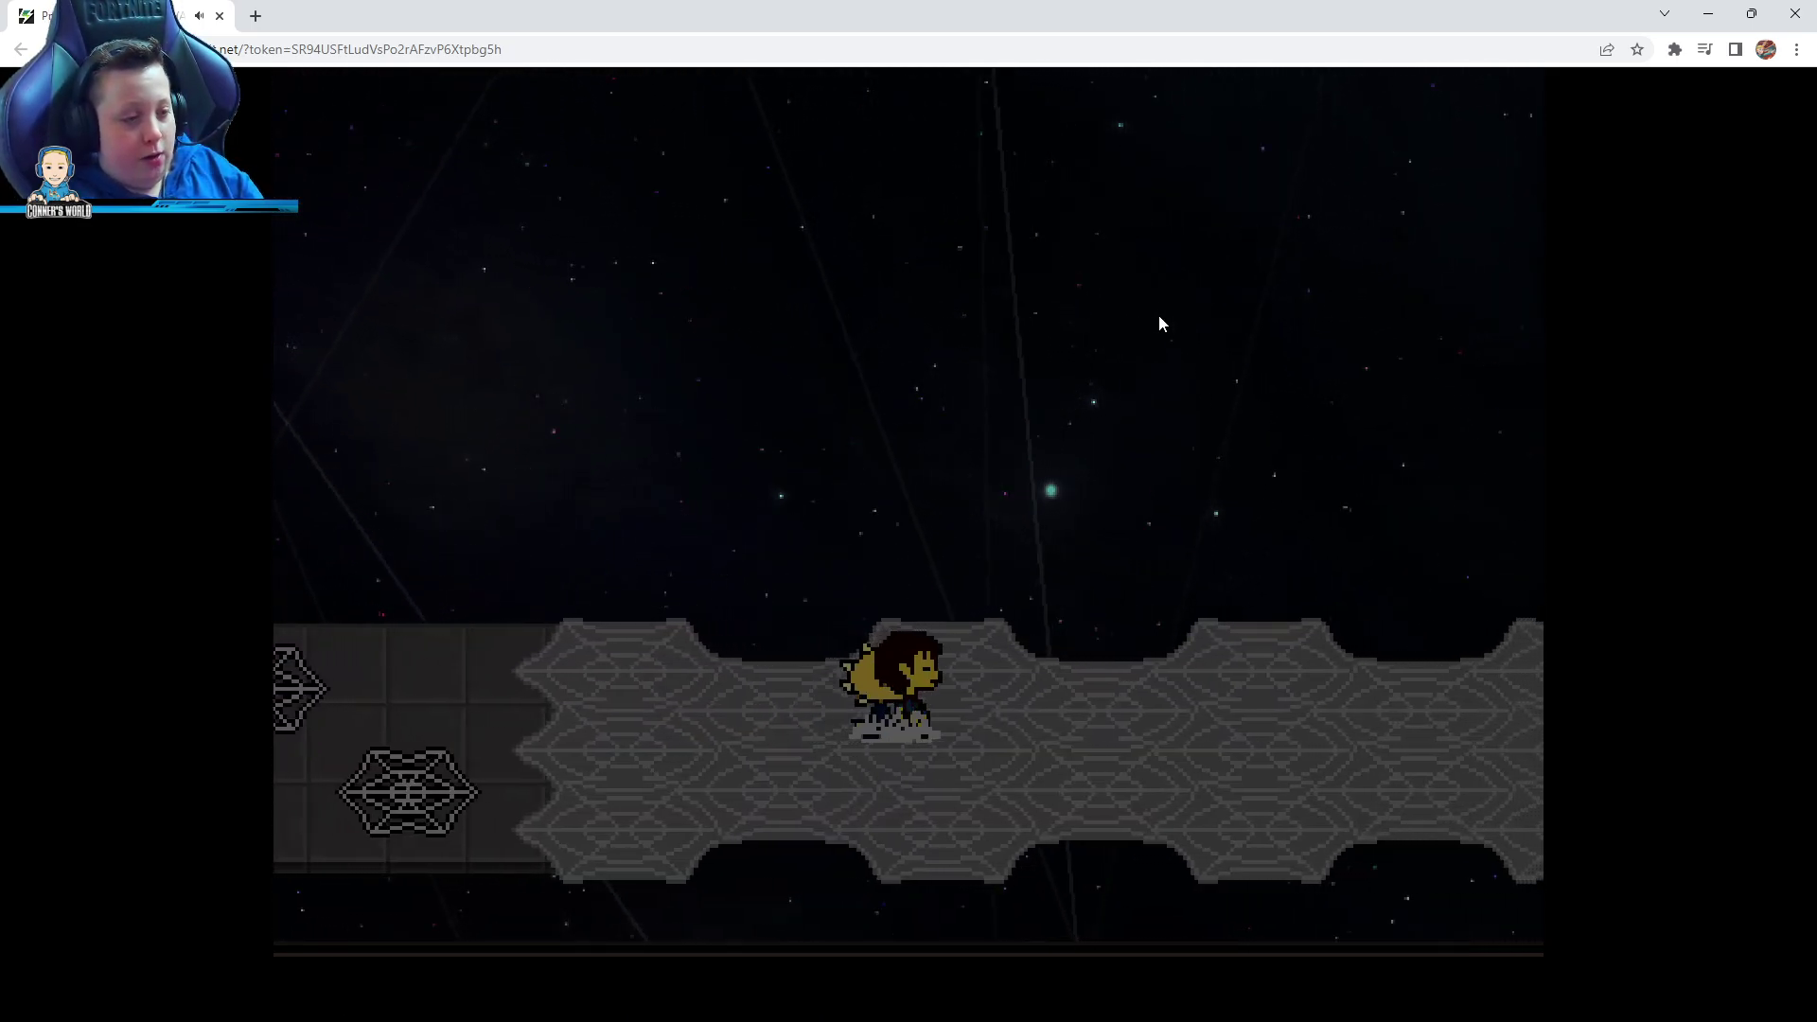
pyautogui.press('z')
pyautogui.press('Right')
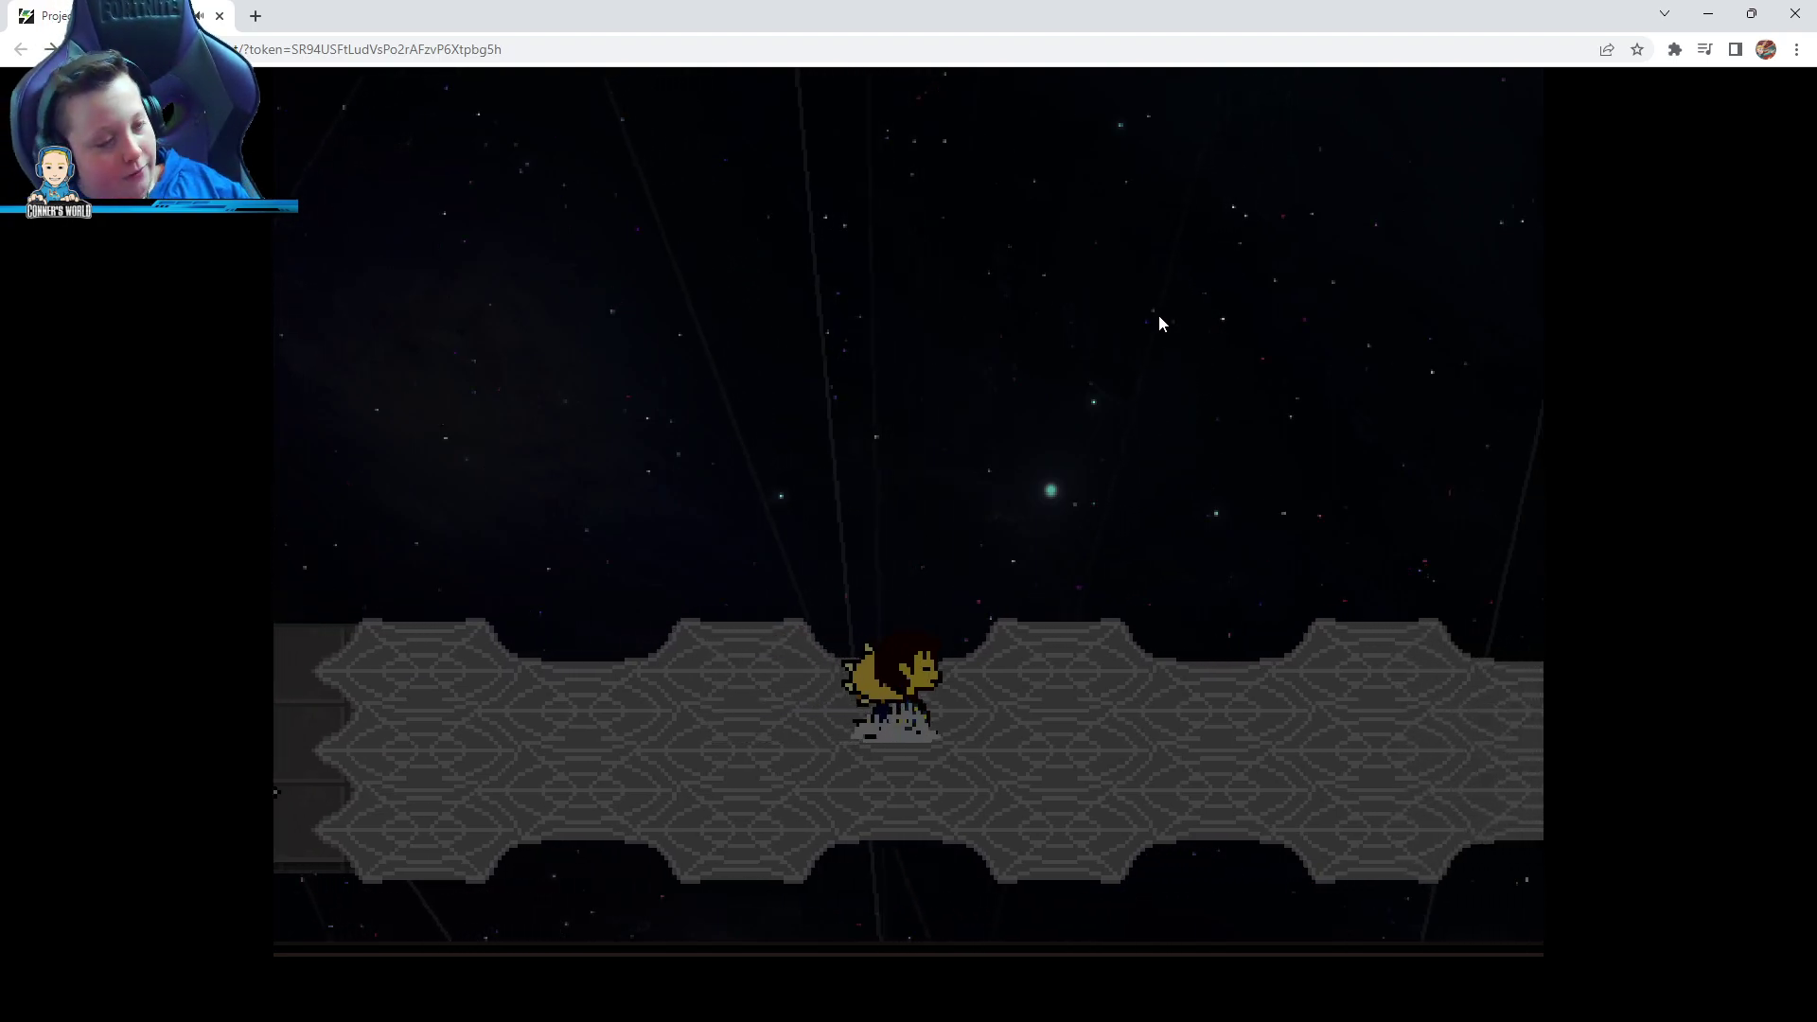
pyautogui.press('z')
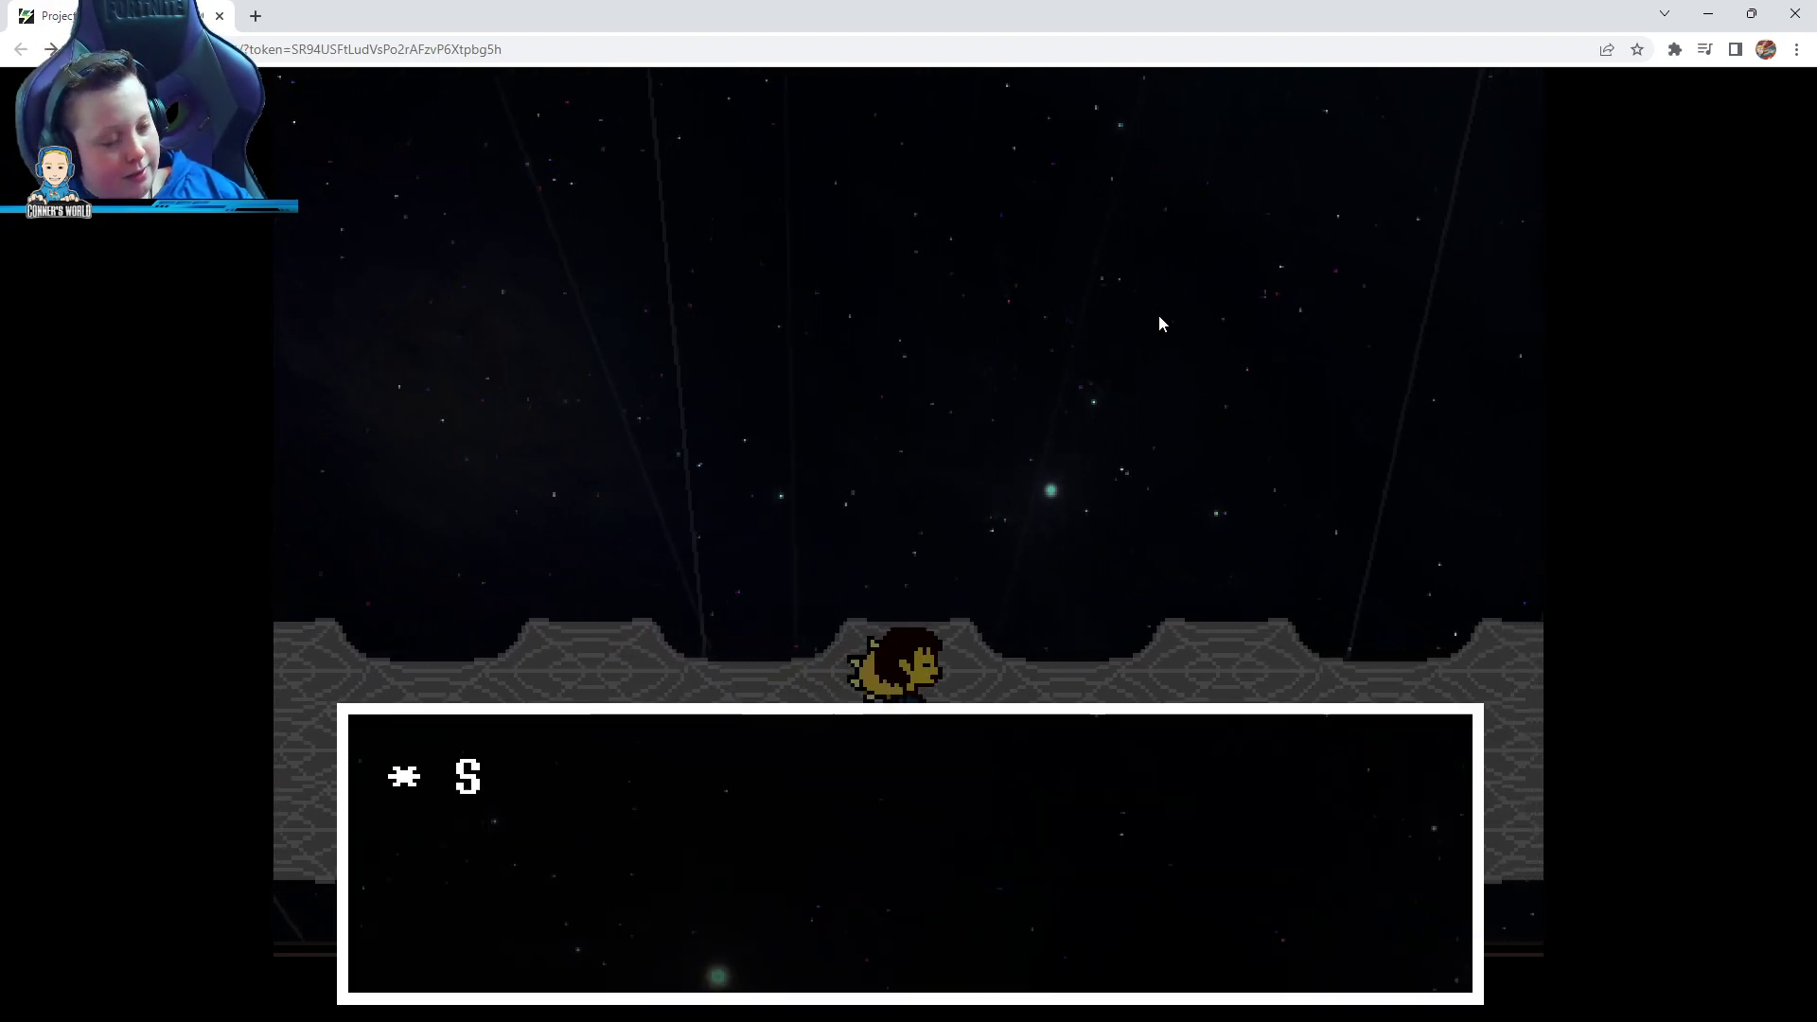
pyautogui.press('z')
pyautogui.press('Up')
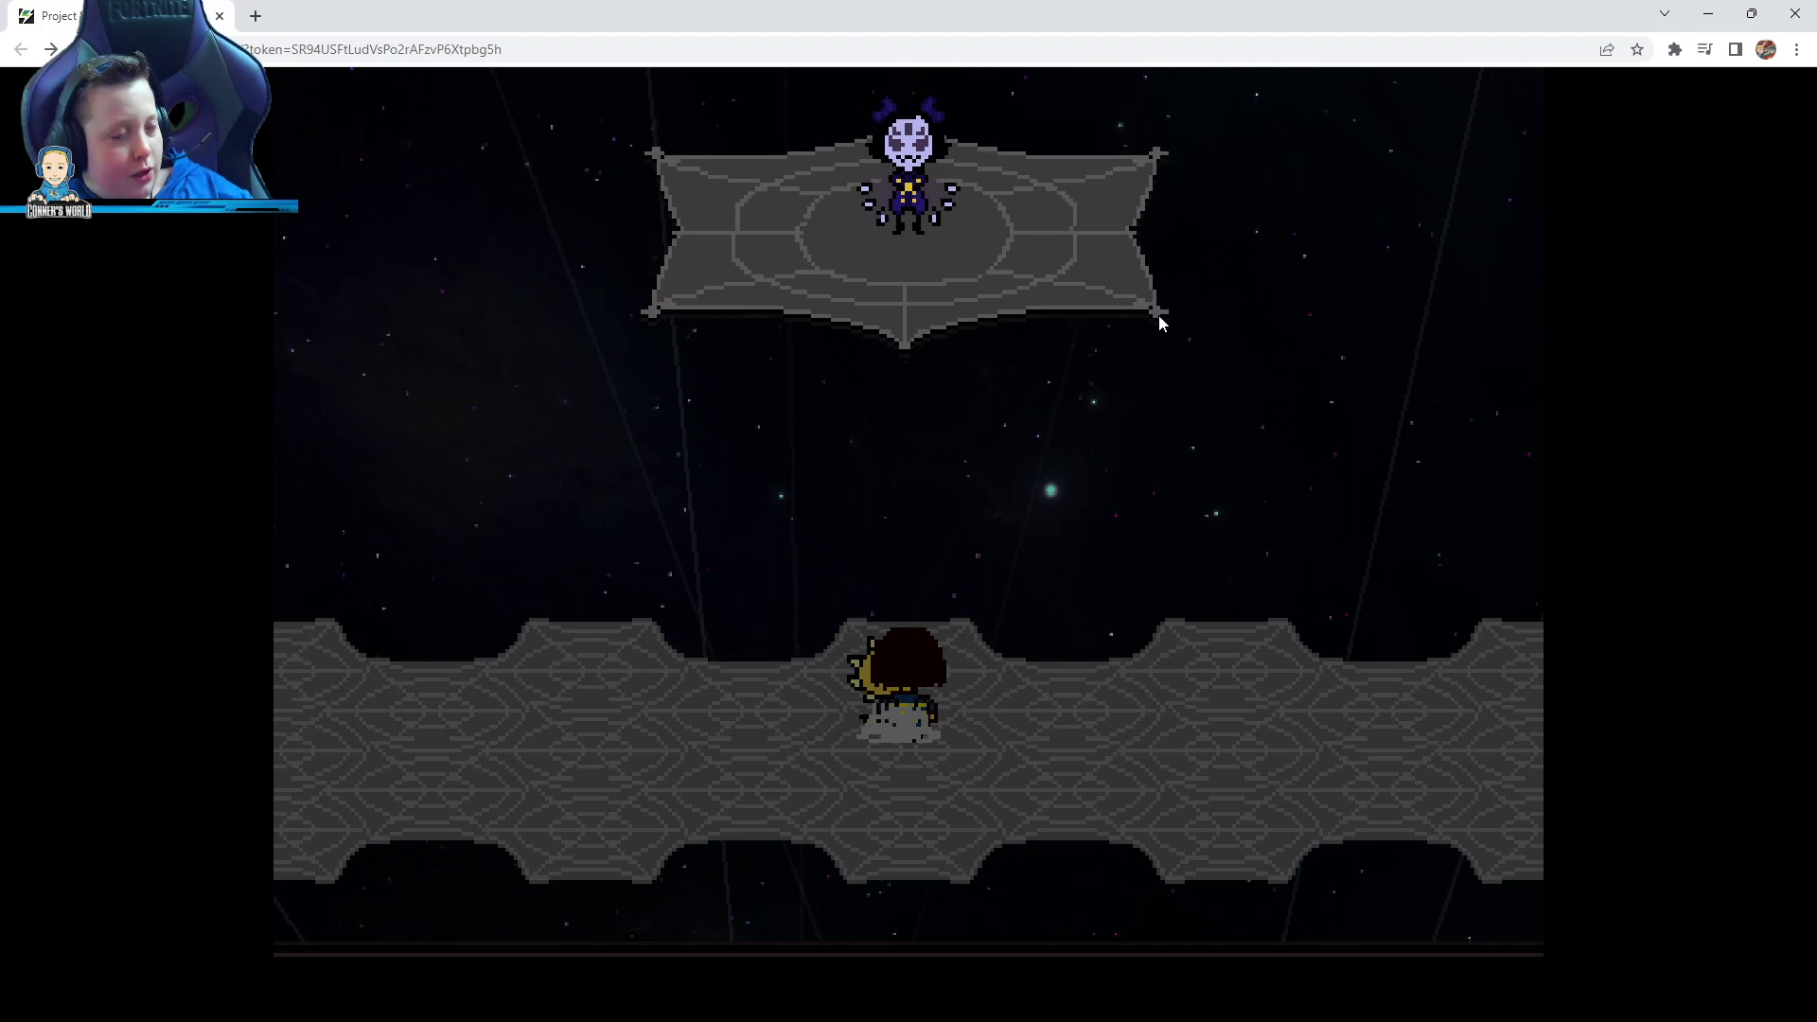